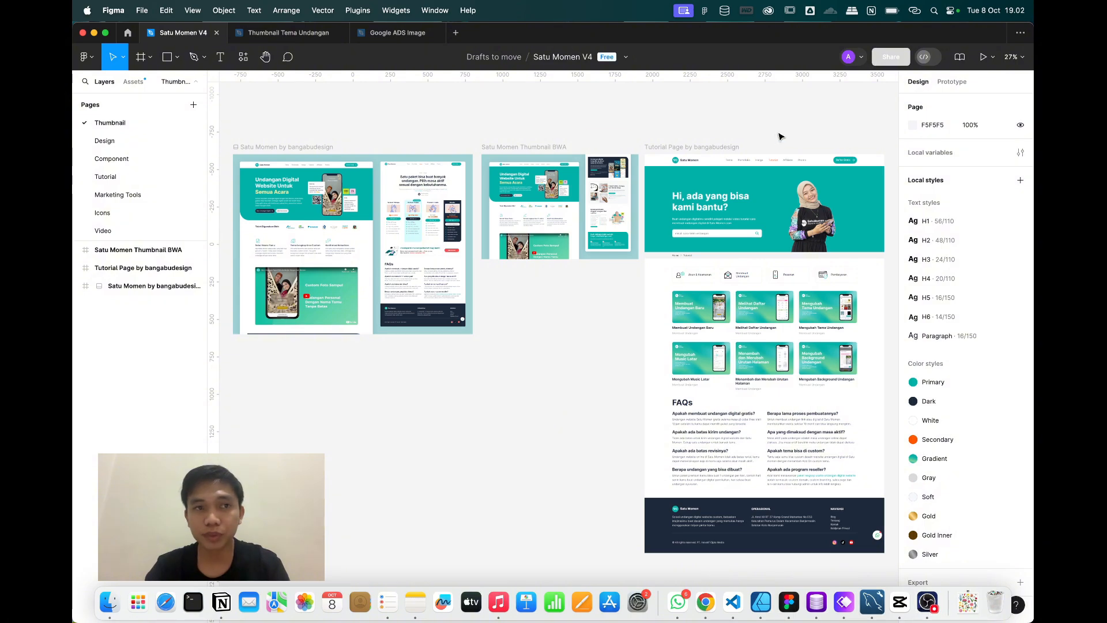
Create a new blank Figma design file from the + tab.
{"action": "left_click", "coordinate": [706, 603]}
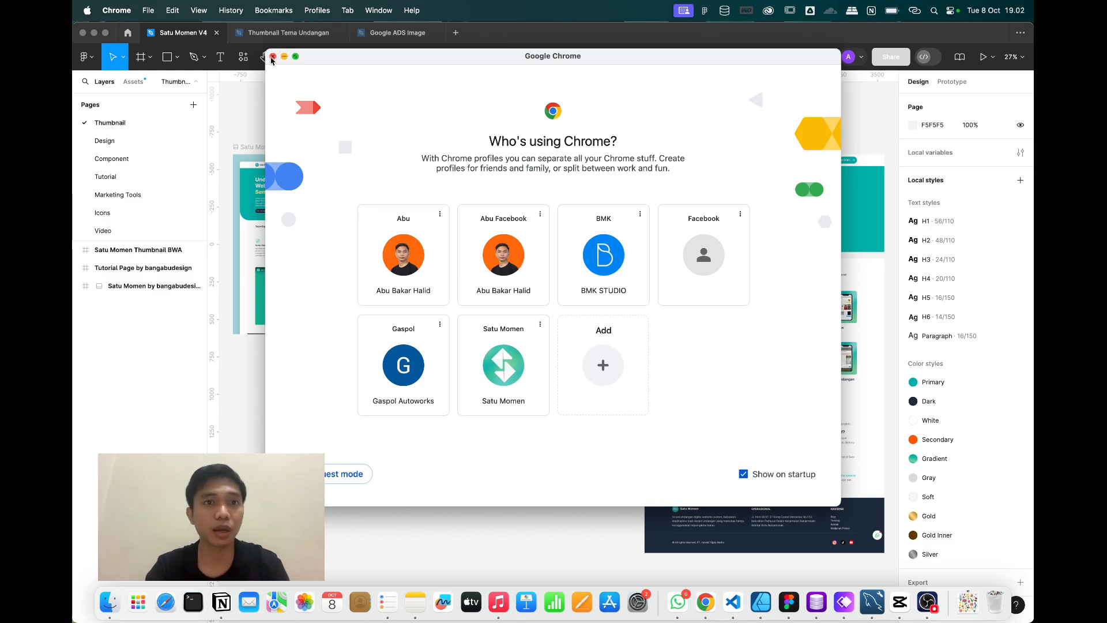
{"action": "left_click", "coordinate": [273, 56]}
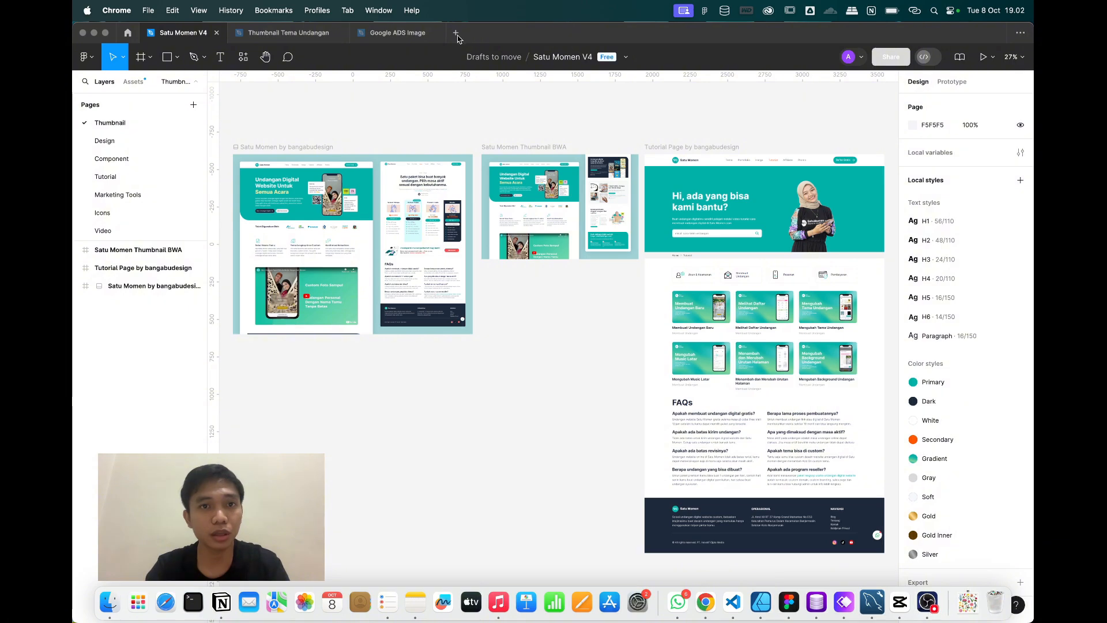
{"action": "left_click", "coordinate": [457, 34]}
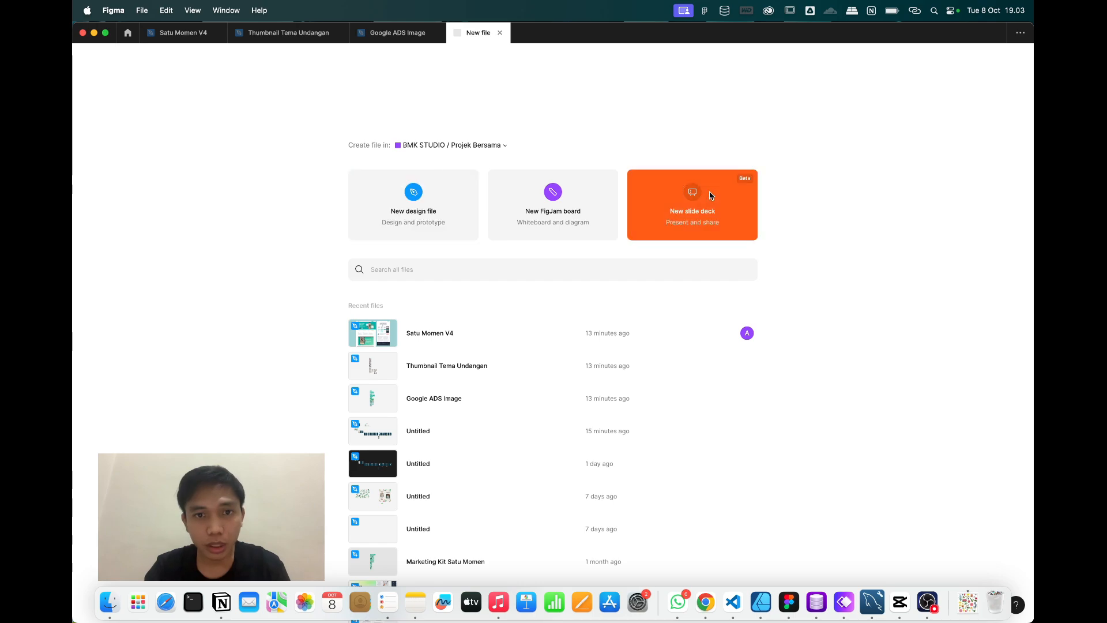
{"action": "left_click", "coordinate": [386, 225]}
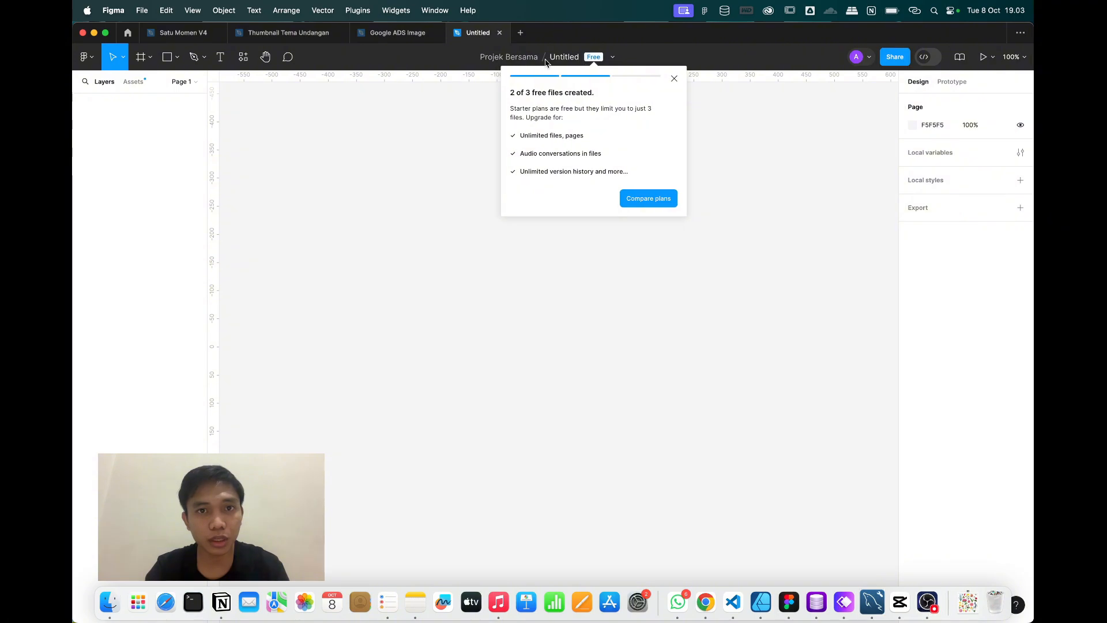
Rename the new untitled file to 'Undangan Digital'.
{"action": "left_click", "coordinate": [517, 59]}
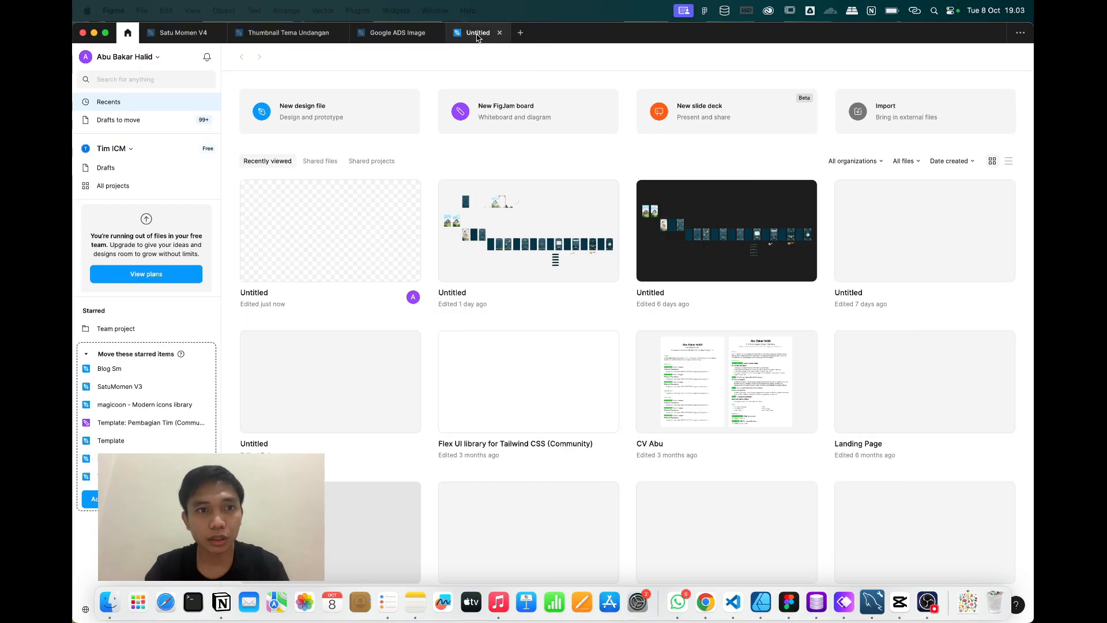
{"action": "left_click", "coordinate": [477, 35]}
{"action": "left_click", "coordinate": [568, 56]}
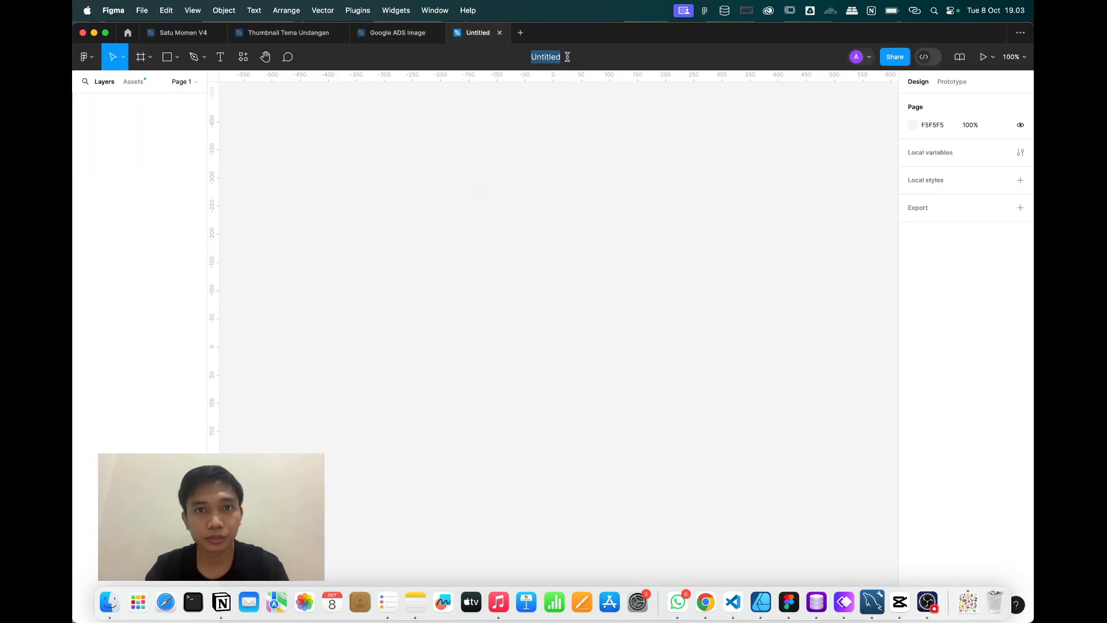
{"action": "type", "text": "Undangan Digital"}
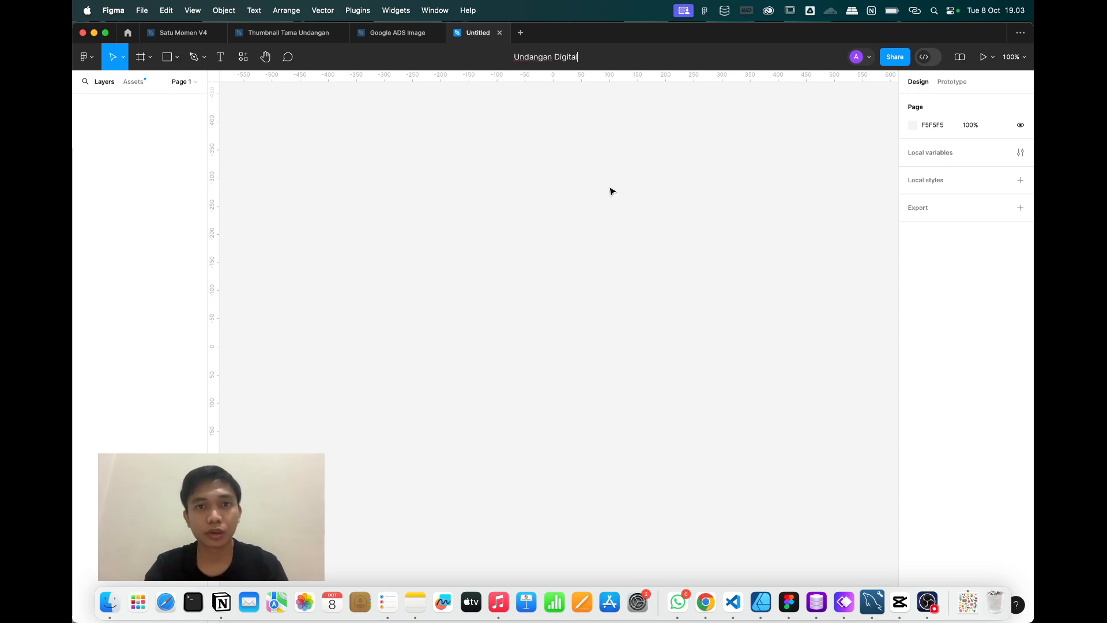
{"action": "key", "text": "Return"}
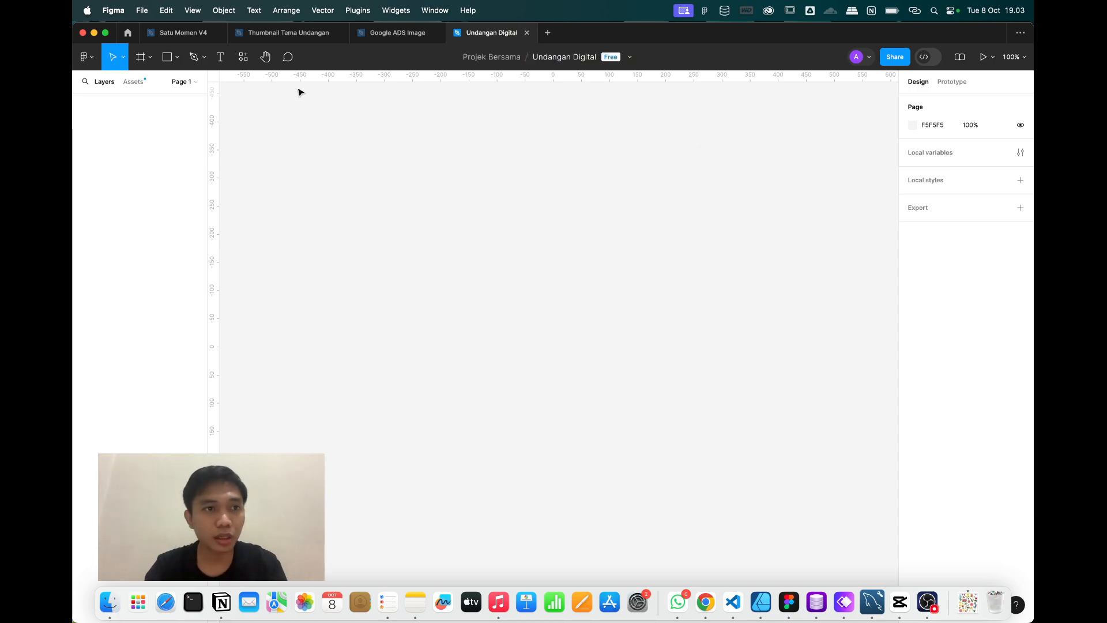
Add a 320×568 iPhone SE frame to the canvas with the Frame tool.
{"action": "left_click", "coordinate": [140, 58]}
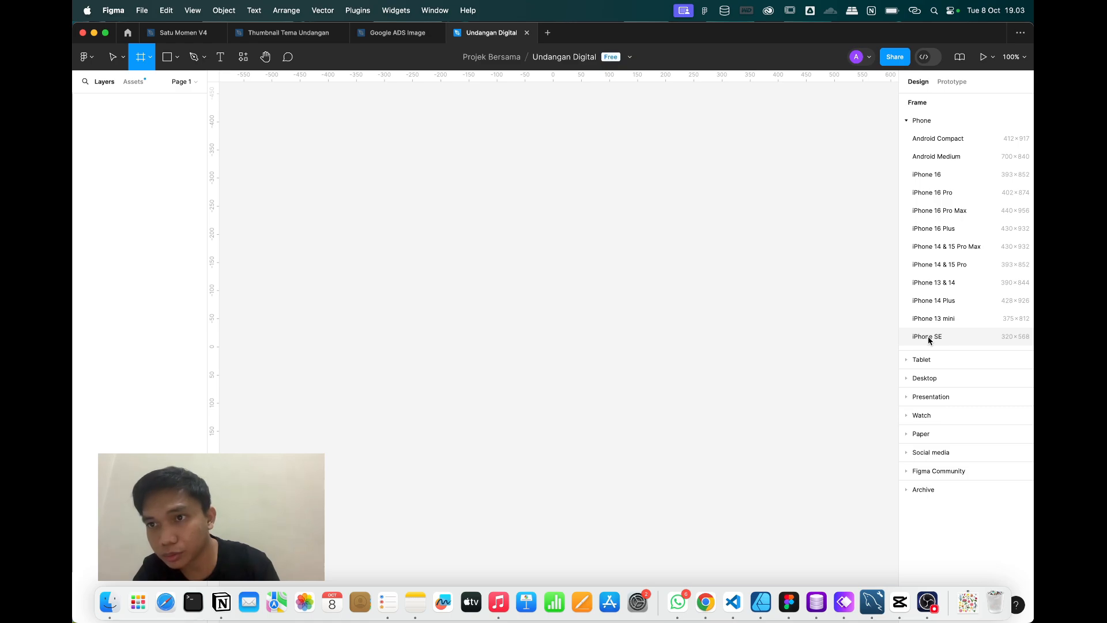
{"action": "left_click", "coordinate": [928, 337]}
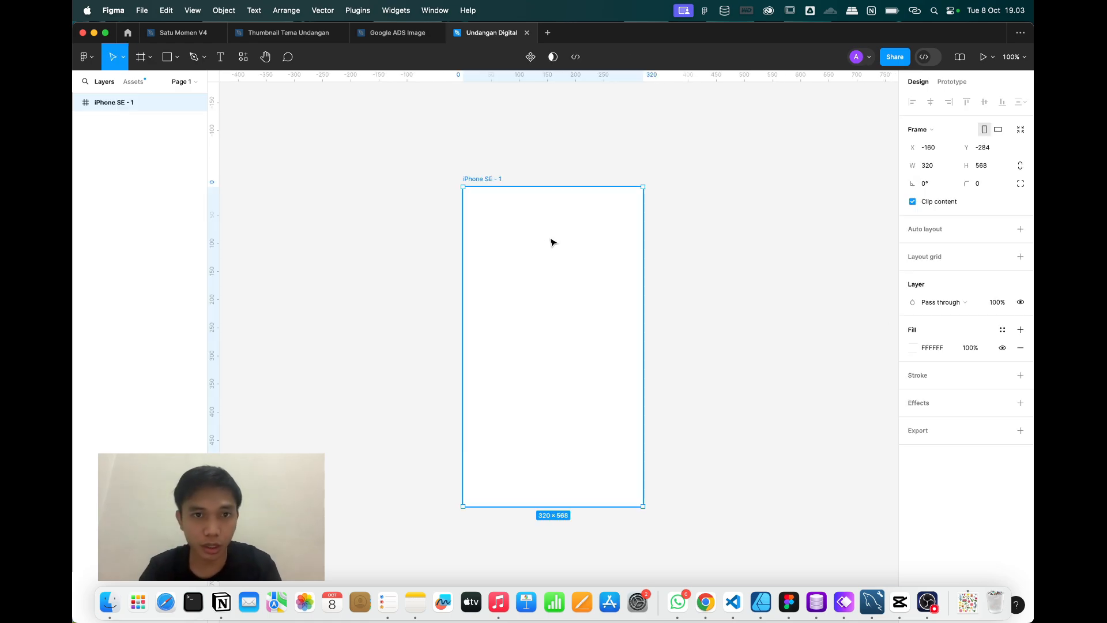
{"action": "scroll", "coordinate": [551, 242], "scroll_direction": "up", "scroll_amount": 3}
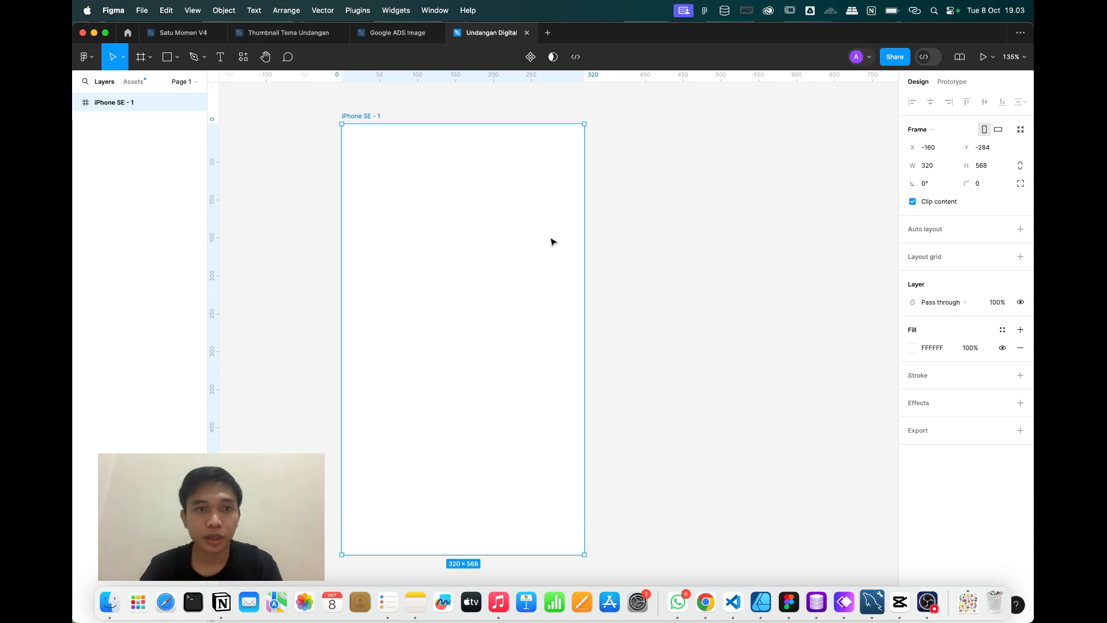
{"action": "scroll", "coordinate": [552, 242], "scroll_direction": "down", "scroll_amount": 2}
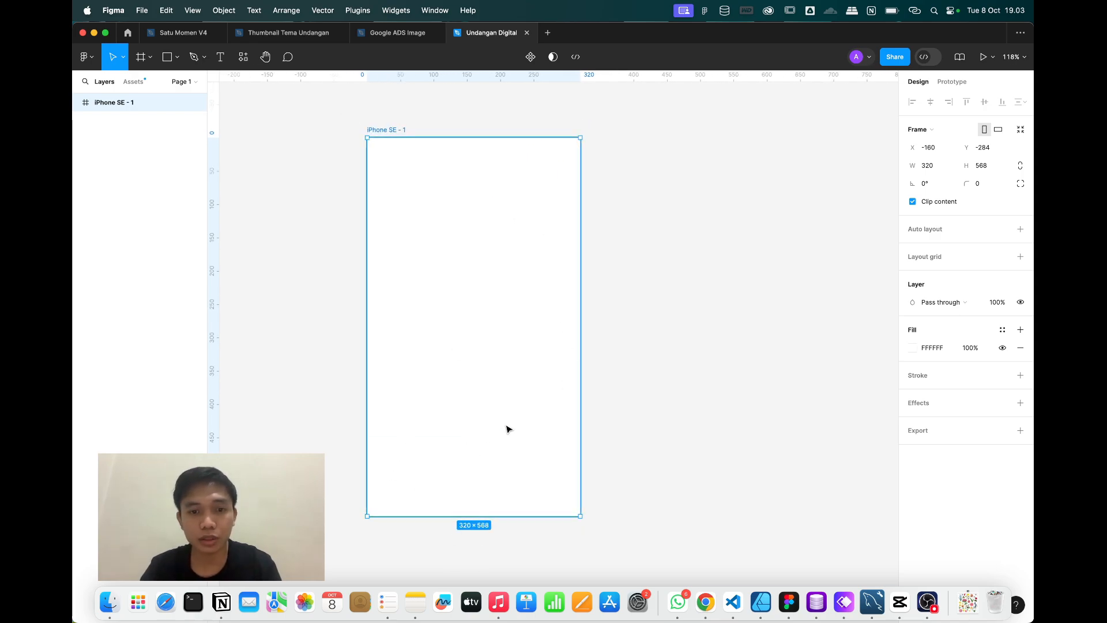
Rename the iPhone SE - 1 frame to 'Opening'.
{"action": "left_click", "coordinate": [715, 296]}
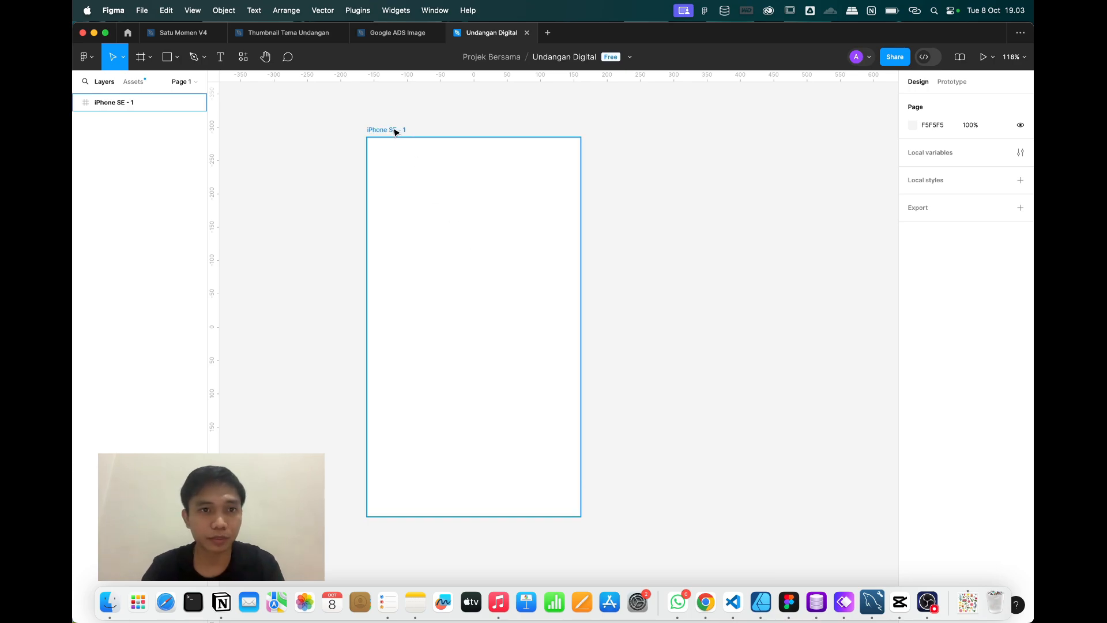
{"action": "scroll", "coordinate": [394, 130], "scroll_direction": "right", "scroll_amount": 1}
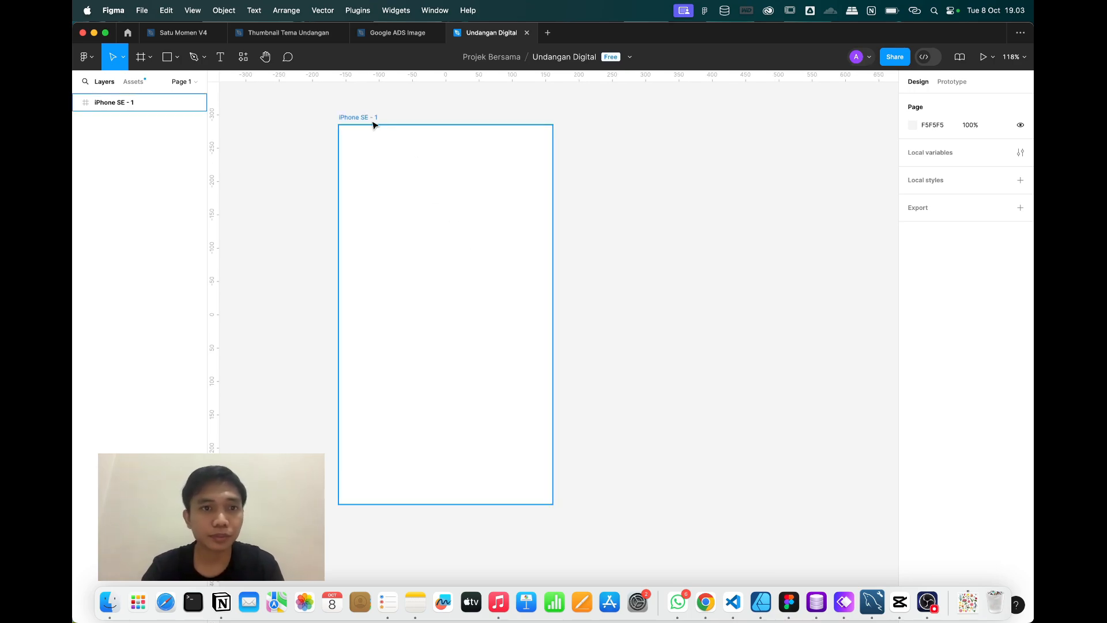
{"action": "double_click", "coordinate": [365, 117]}
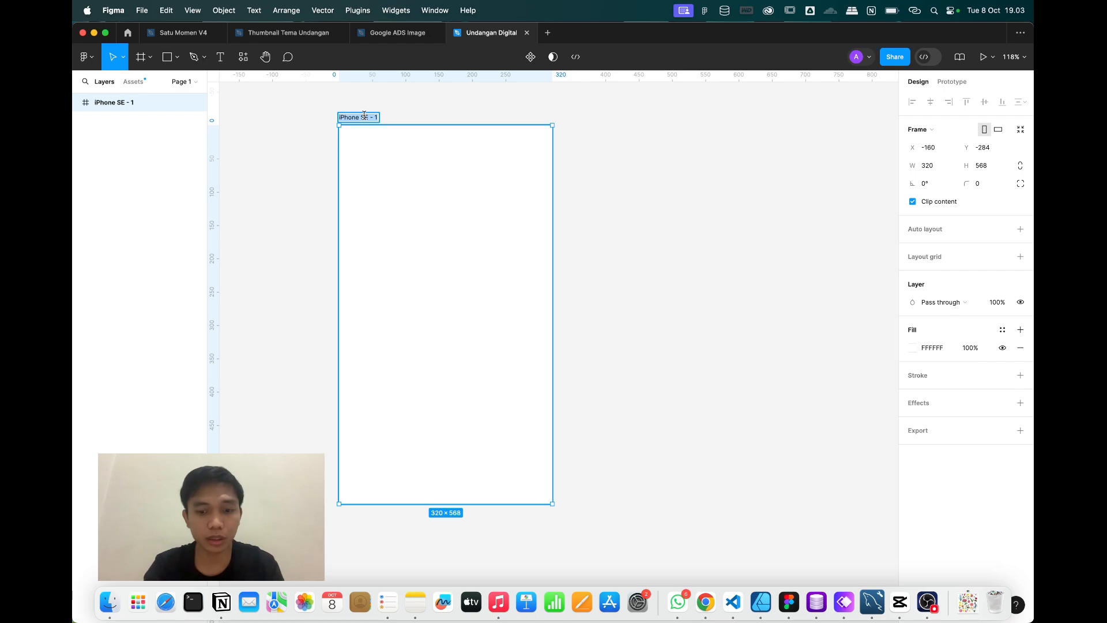
{"action": "type", "text": "Opening"}
{"action": "key", "text": "Return"}
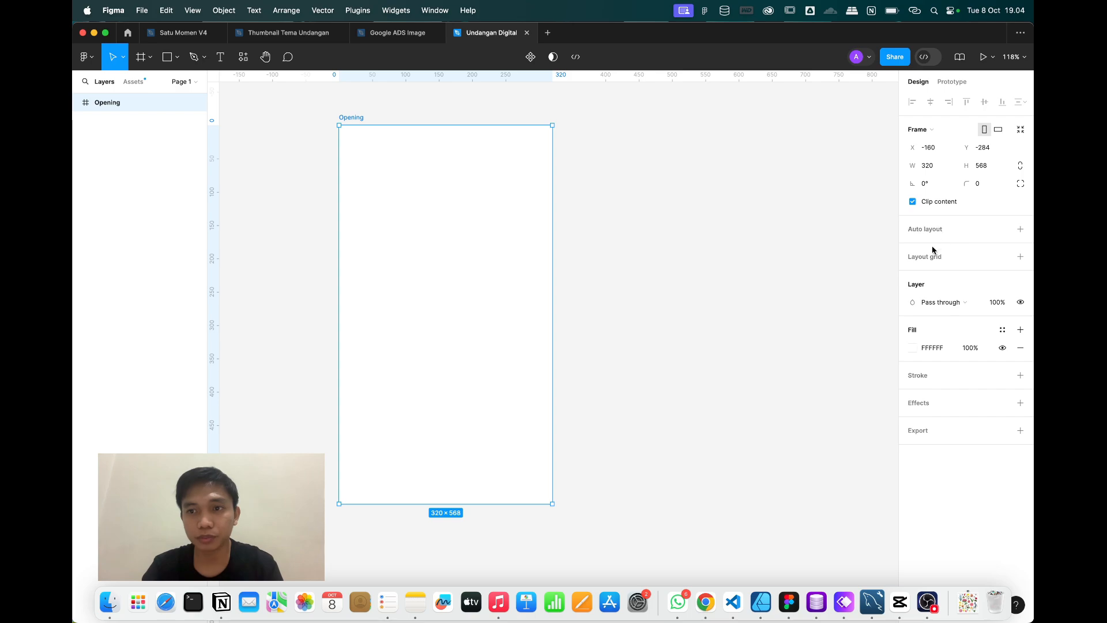
Add a layout grid to the Opening frame and change it to columns.
{"action": "left_click", "coordinate": [1019, 257]}
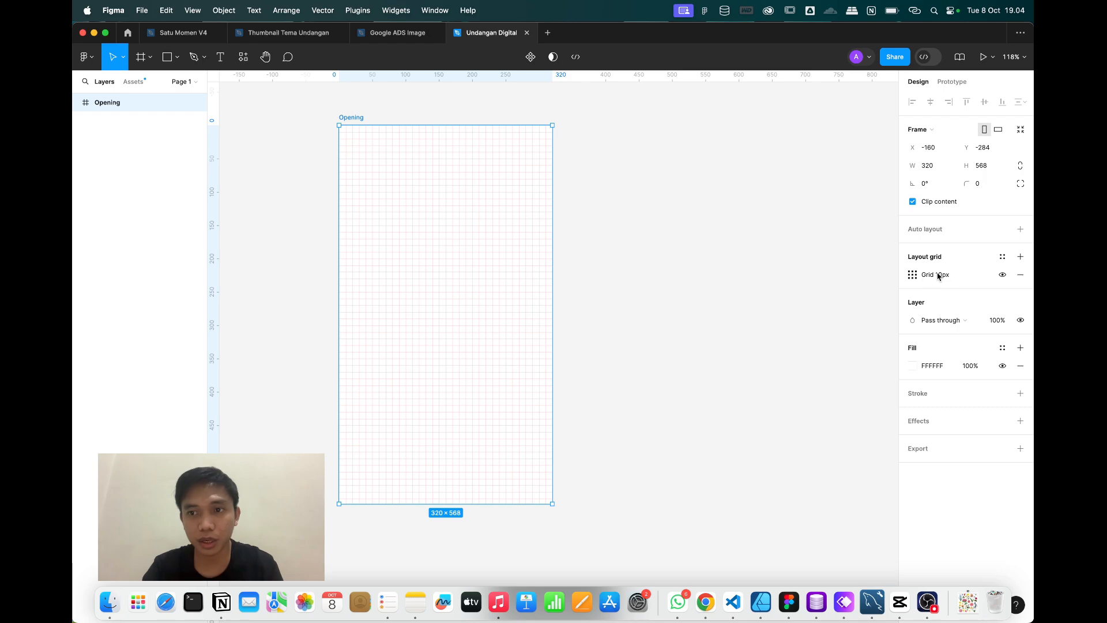
{"action": "left_click", "coordinate": [912, 275]}
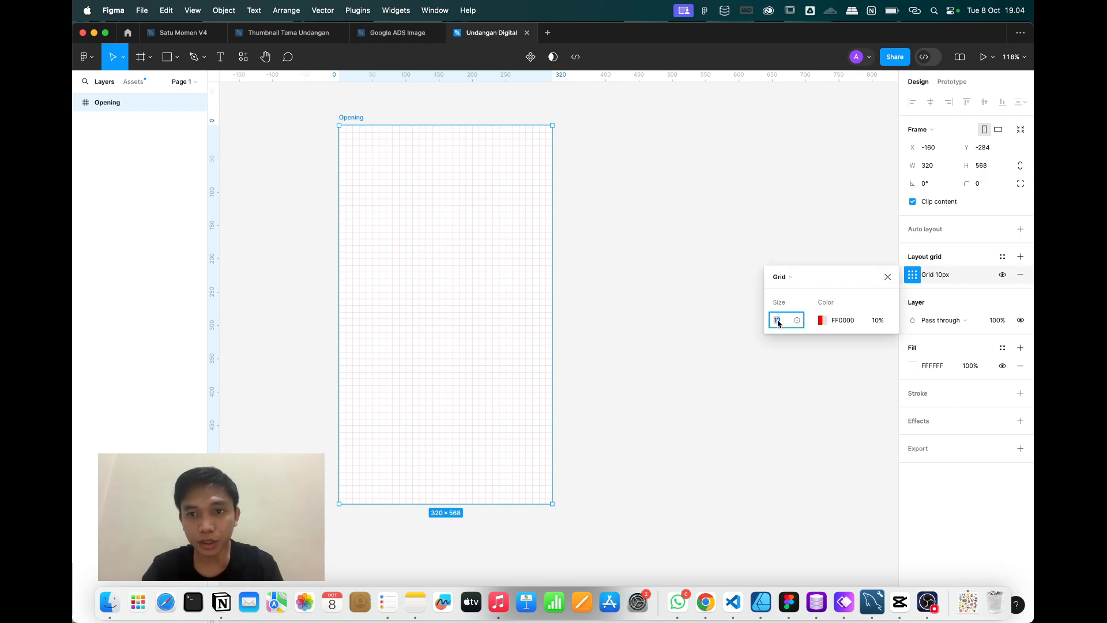
{"action": "left_click", "coordinate": [785, 278]}
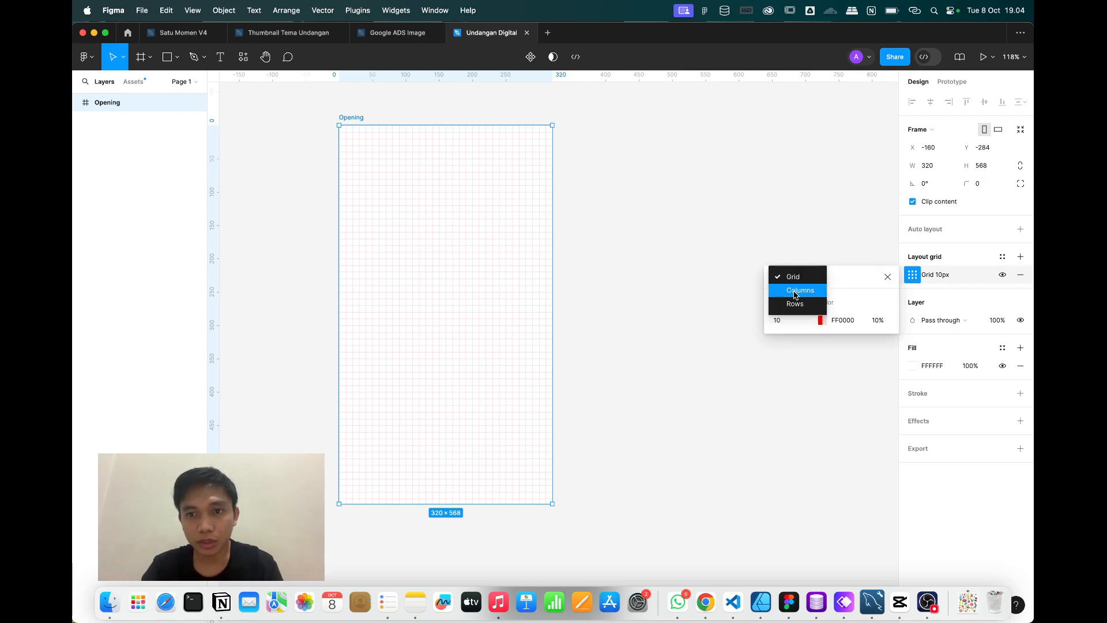
{"action": "left_click", "coordinate": [793, 291]}
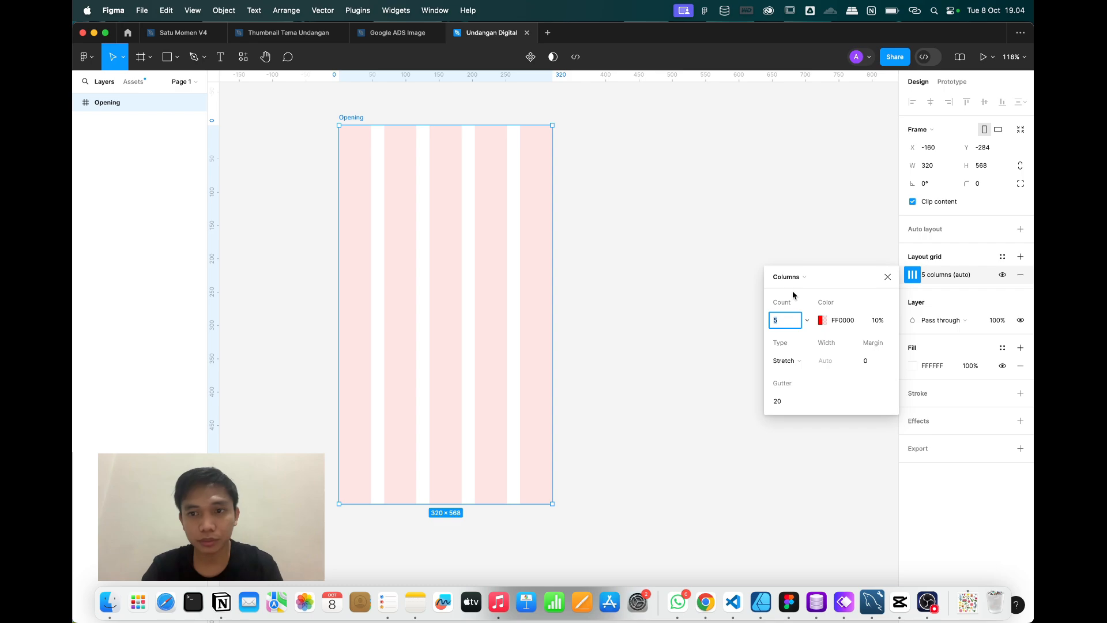
Try column margins of 30 and 15 px and a 15 px gutter.
{"action": "left_click", "coordinate": [874, 364]}
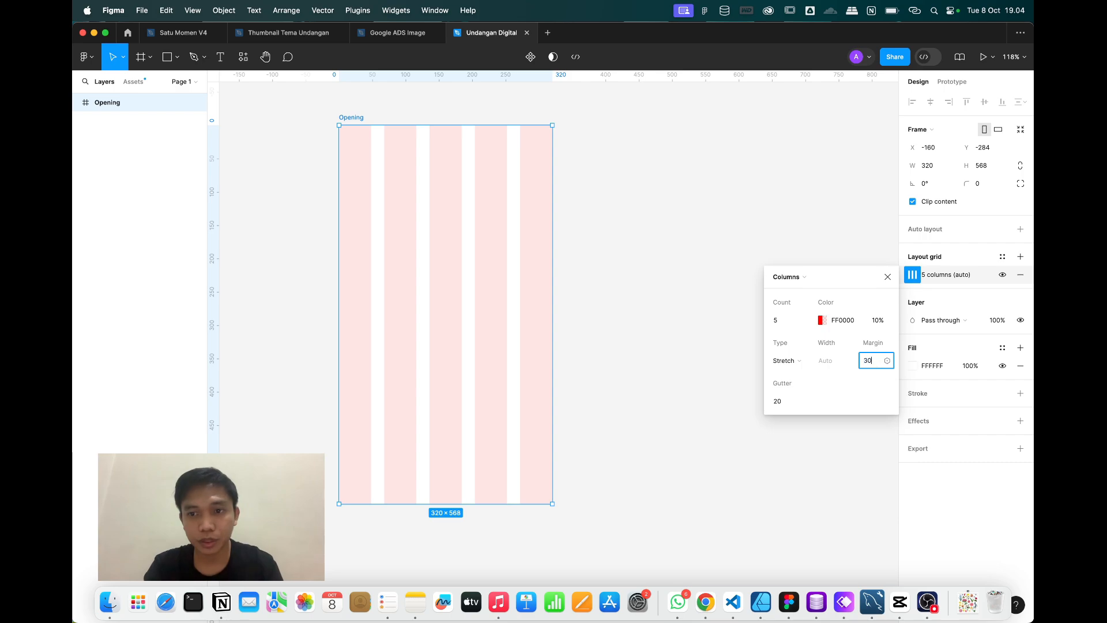
{"action": "type", "text": "30"}
{"action": "key", "text": "Return"}
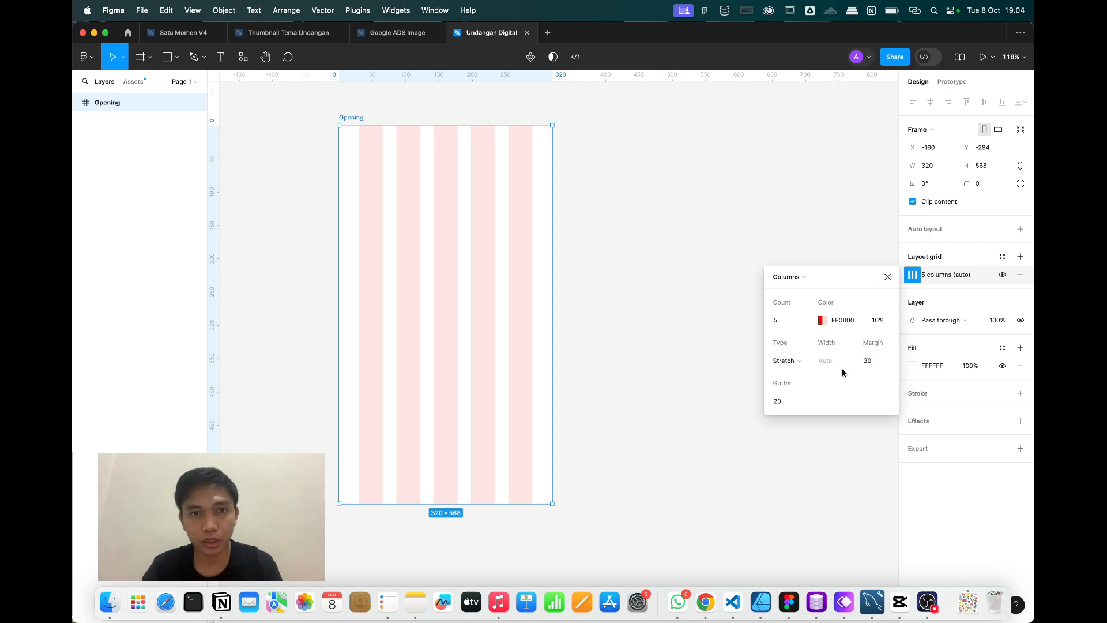
{"action": "left_click", "coordinate": [875, 365]}
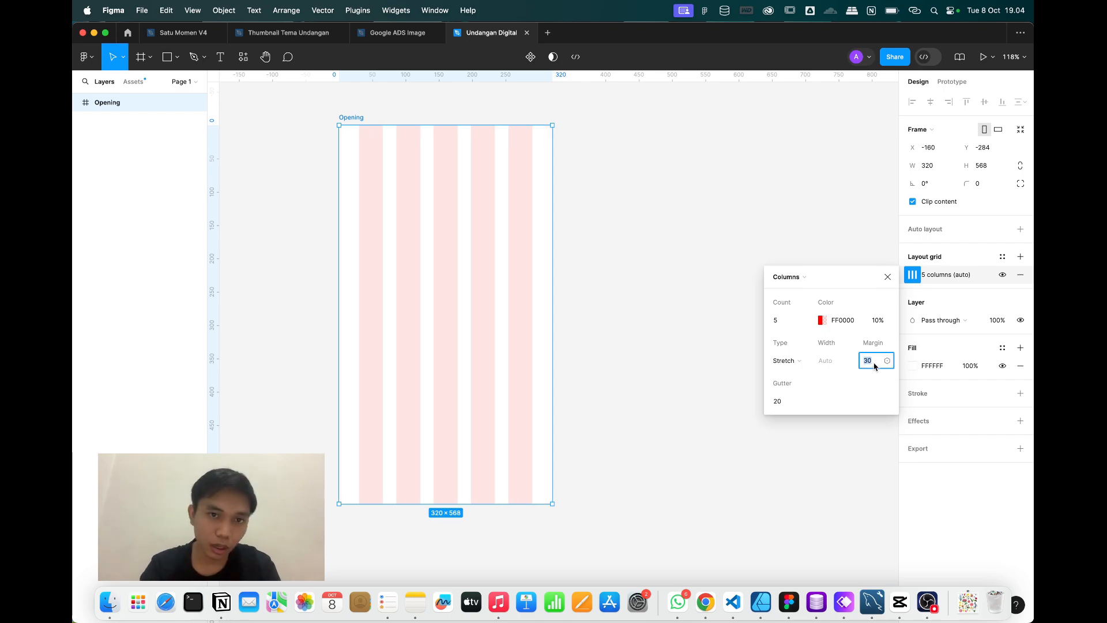
{"action": "type", "text": "a"}
{"action": "key", "text": "BackSpace"}
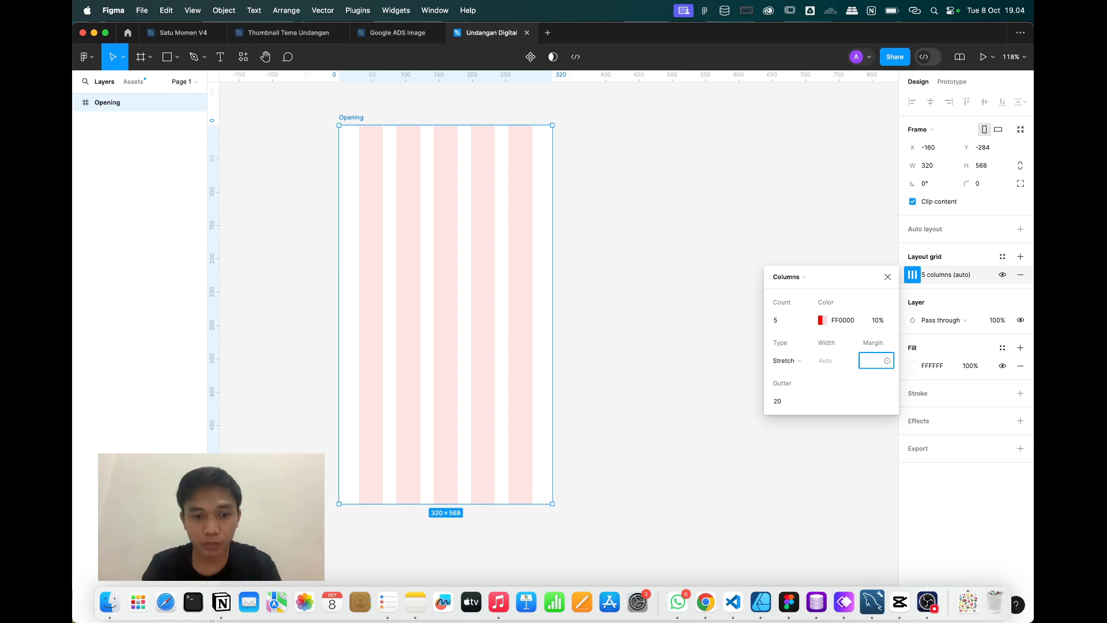
{"action": "type", "text": "15"}
{"action": "key", "text": "Return"}
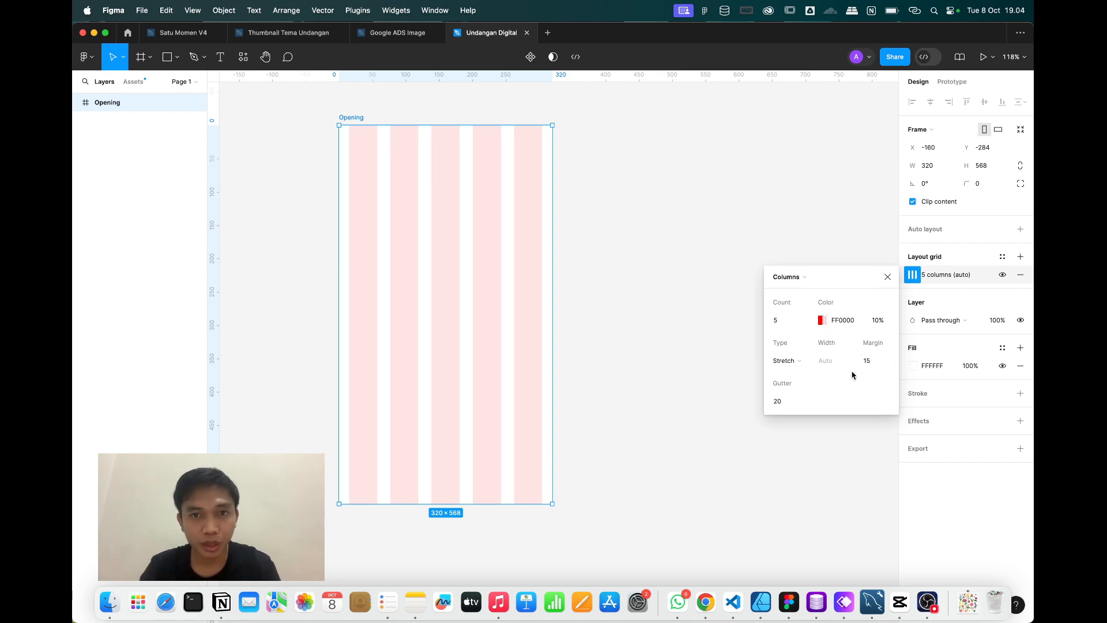
{"action": "left_click", "coordinate": [780, 402]}
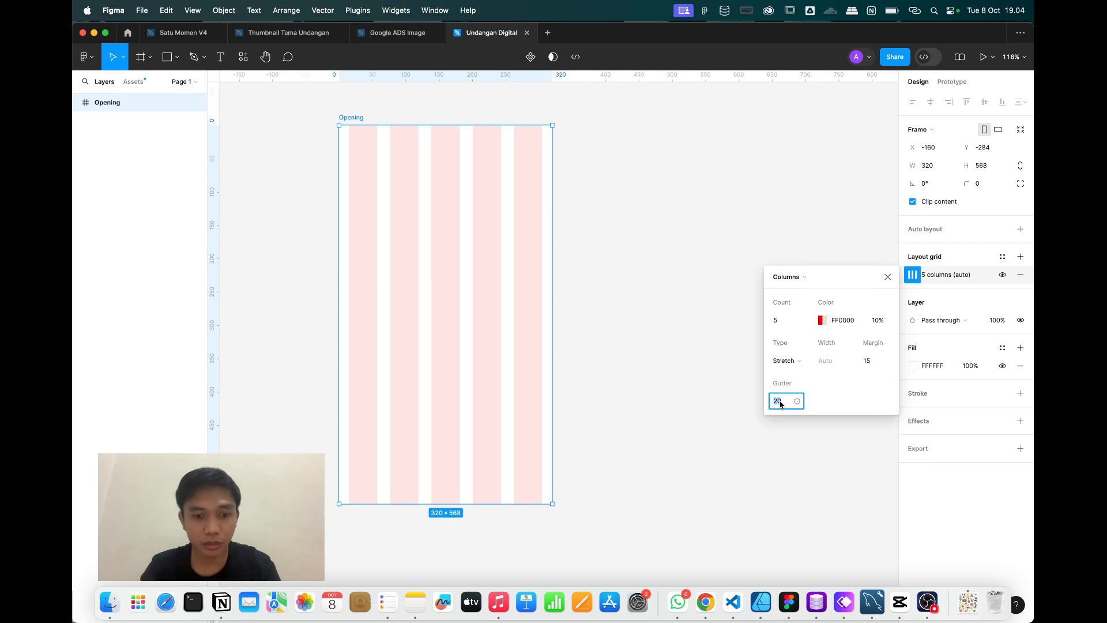
{"action": "type", "text": "15"}
{"action": "key", "text": "Return"}
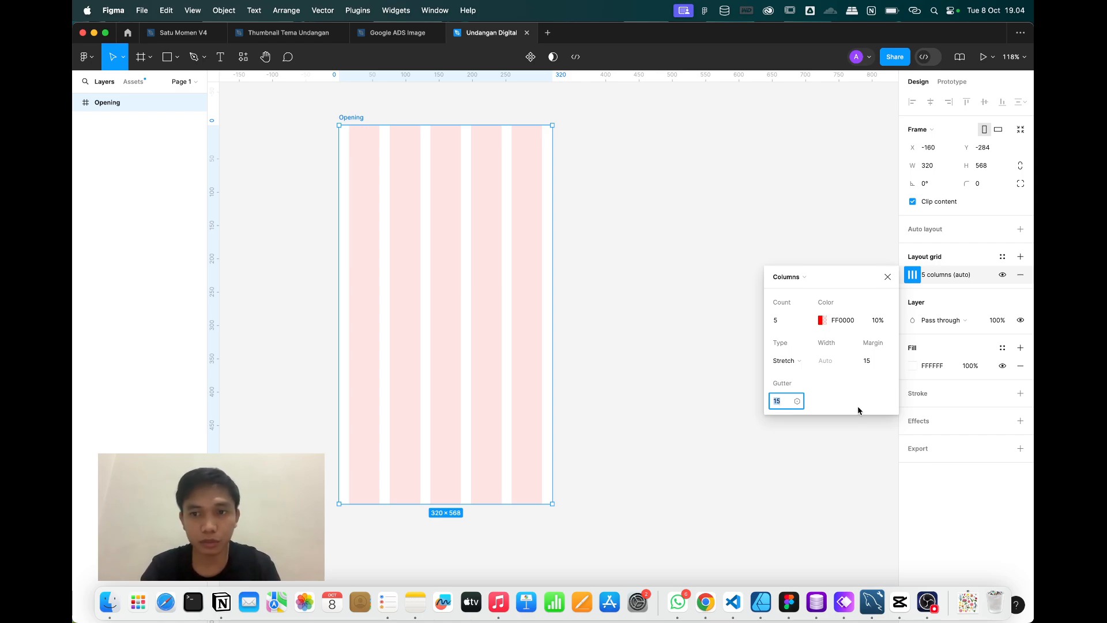
Set the column grid's margin to 16 and its gutter to 8.
{"action": "left_click", "coordinate": [875, 362]}
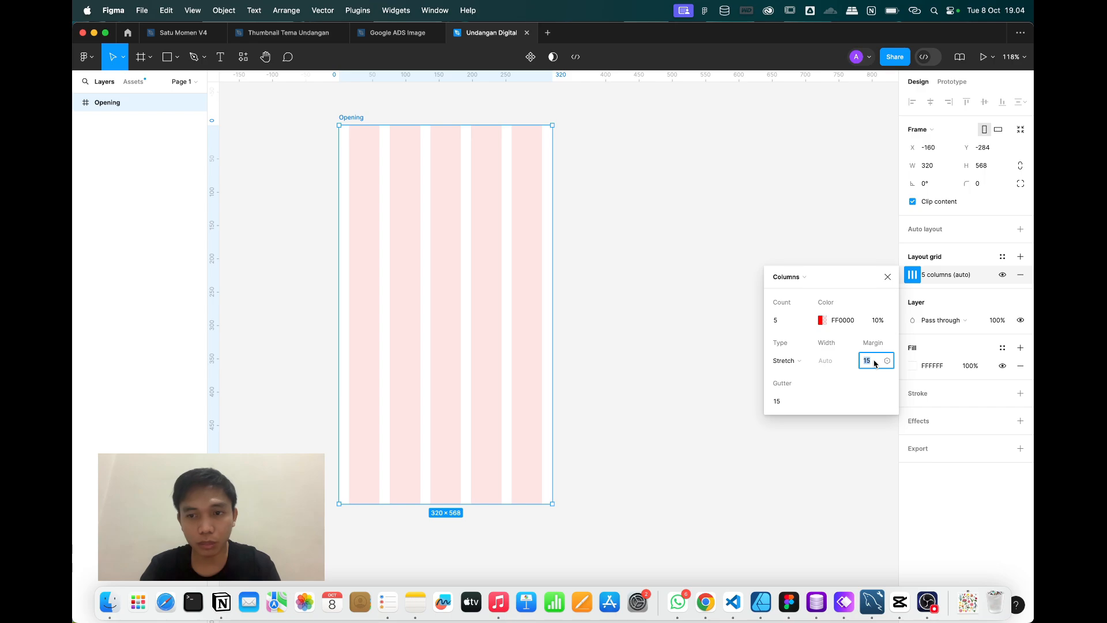
{"action": "type", "text": "16"}
{"action": "key", "text": "Return"}
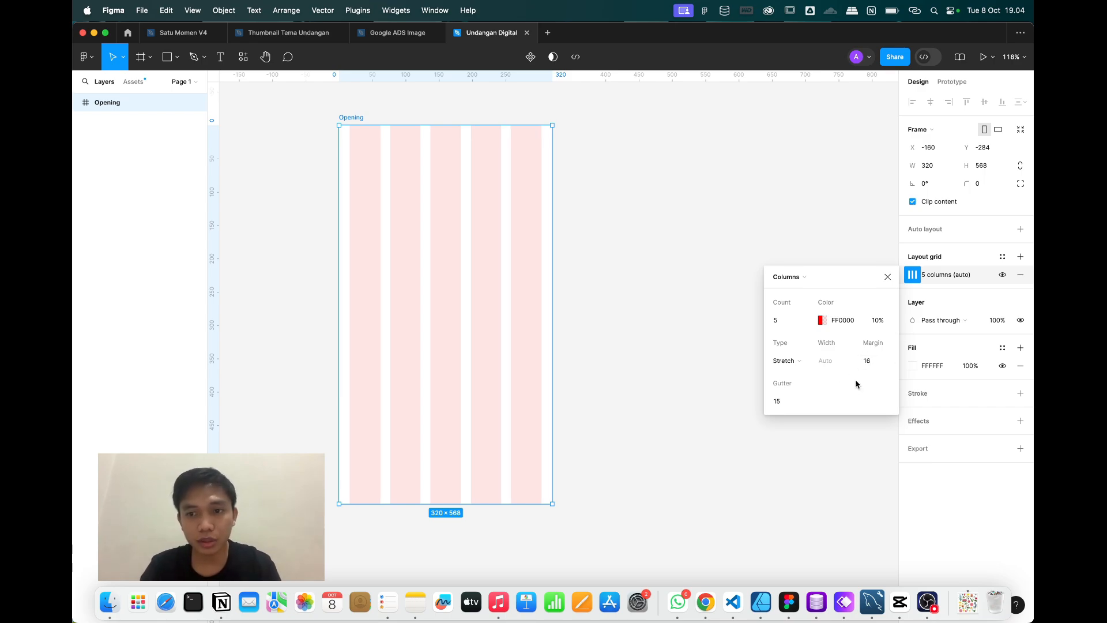
{"action": "left_click", "coordinate": [873, 362]}
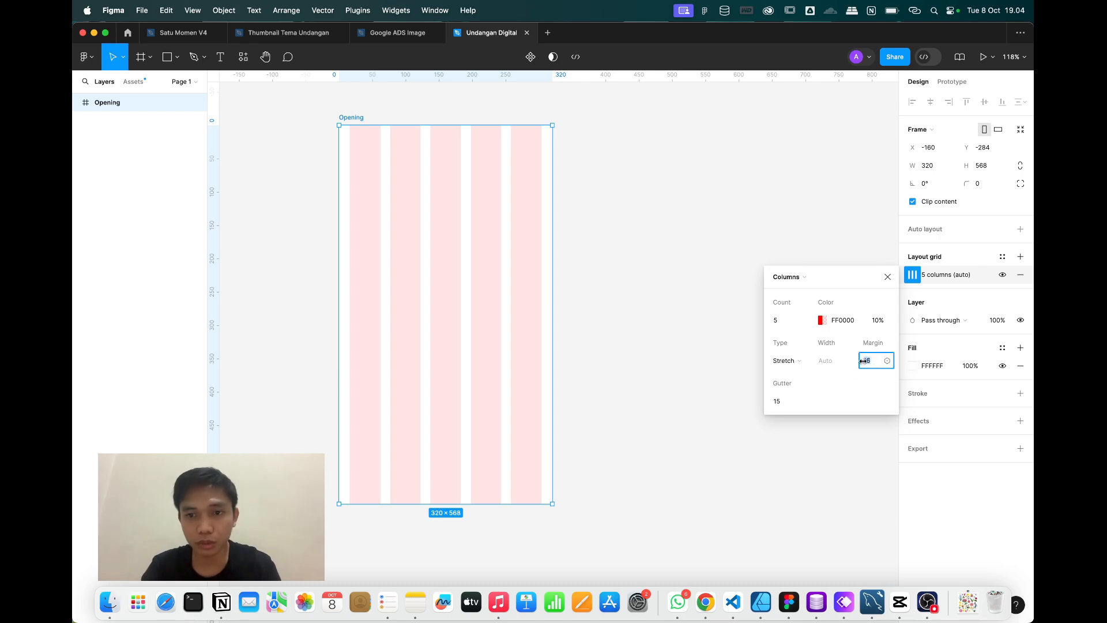
{"action": "left_click", "coordinate": [787, 403]}
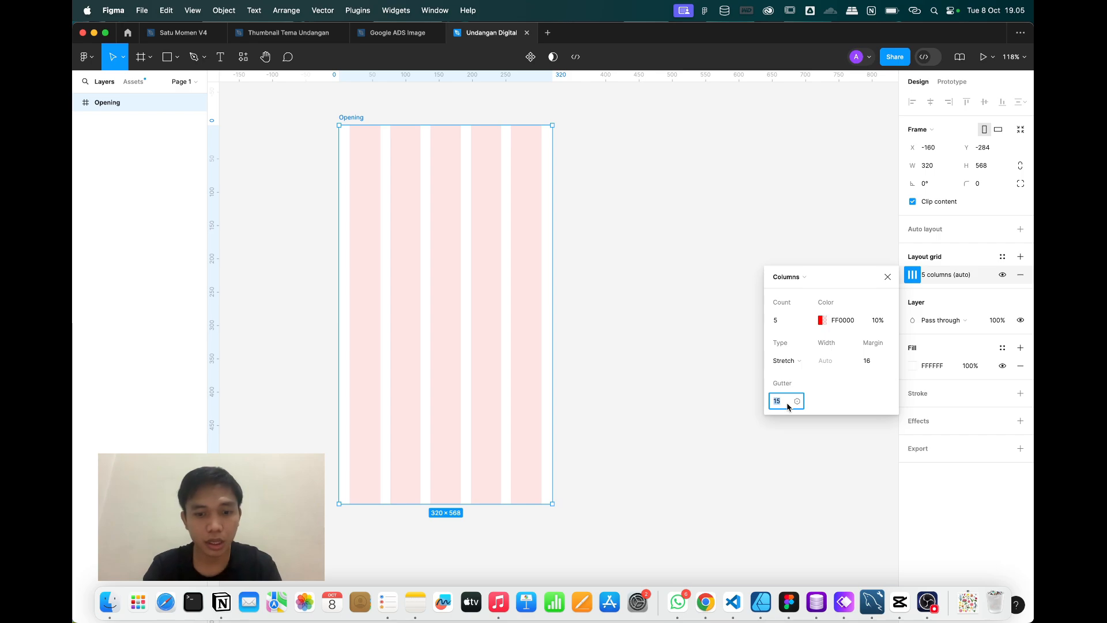
{"action": "type", "text": "8"}
{"action": "key", "text": "Return"}
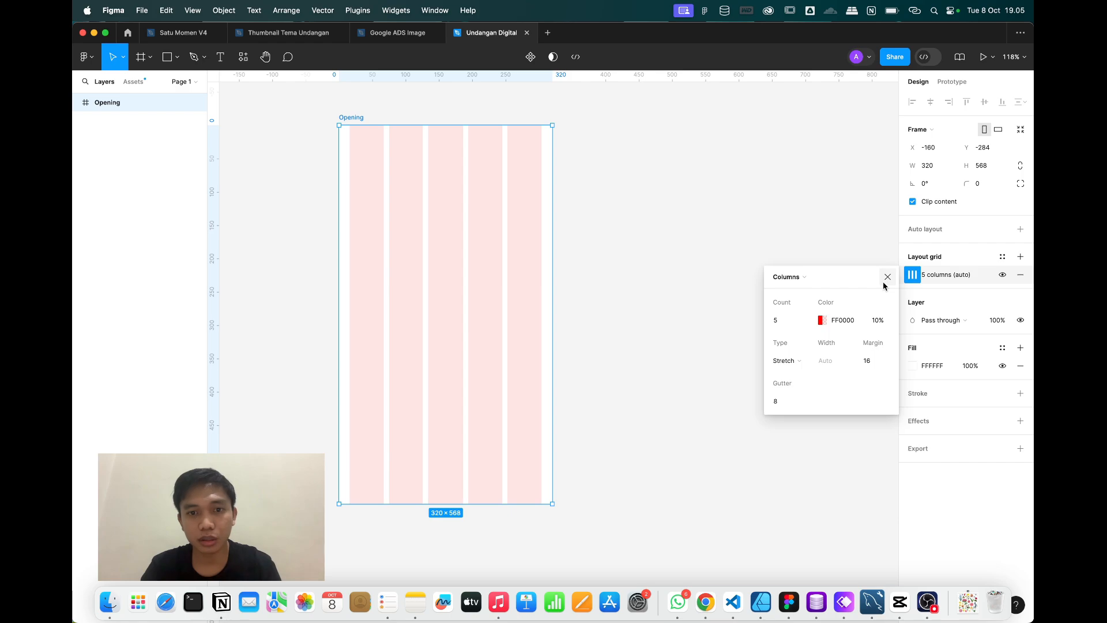
Close the grid settings and hide the Opening frame's column grid.
{"action": "left_click", "coordinate": [888, 277]}
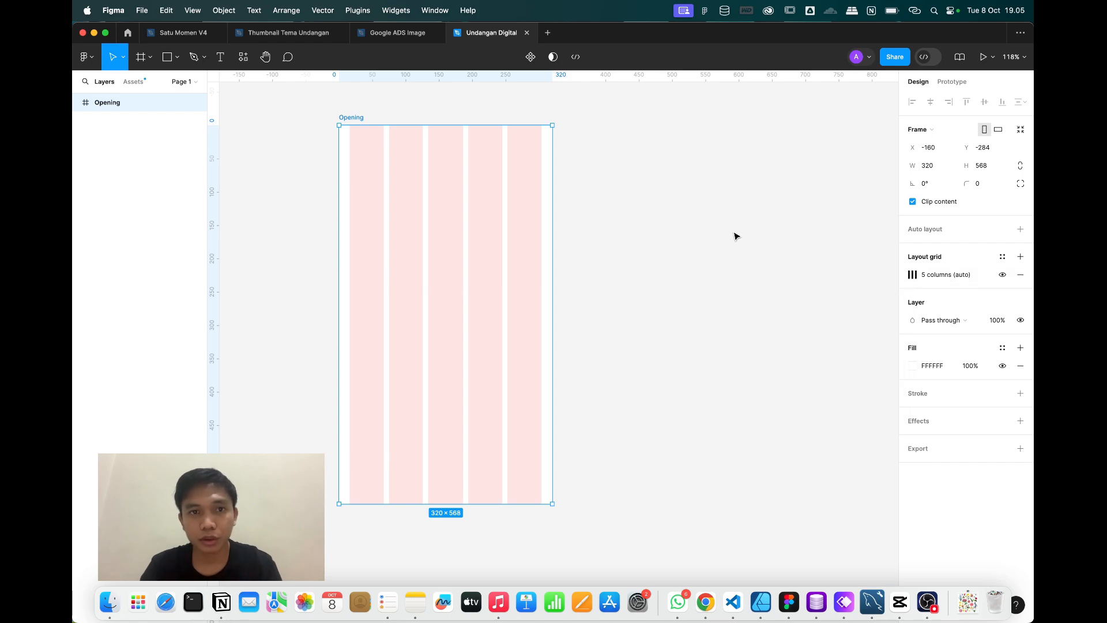
{"action": "left_click", "coordinate": [734, 237]}
{"action": "left_click", "coordinate": [354, 119]}
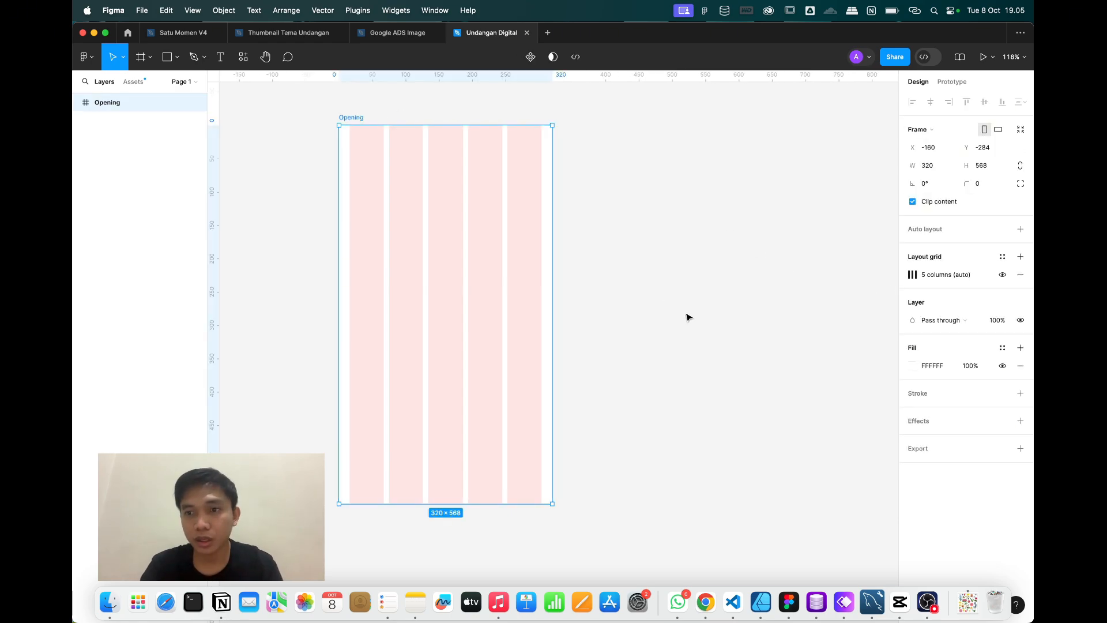
{"action": "left_click", "coordinate": [1003, 275]}
{"action": "left_click", "coordinate": [735, 325]}
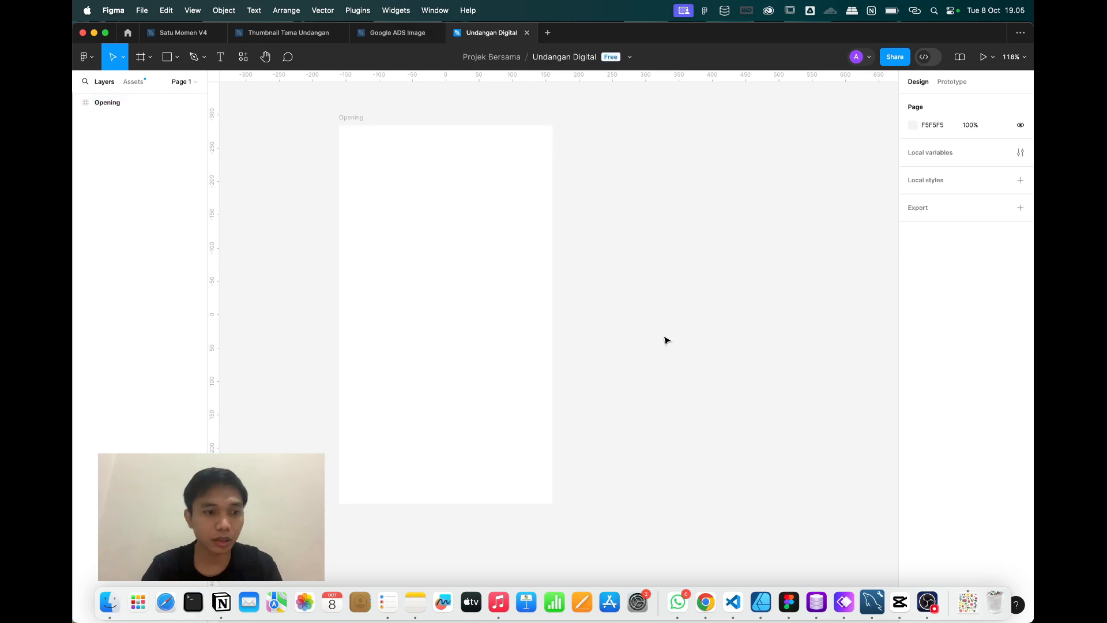
Drag different-flowers-painting-set.png from Finder's Downloads folder onto the Figma canvas.
{"action": "left_click", "coordinate": [108, 603]}
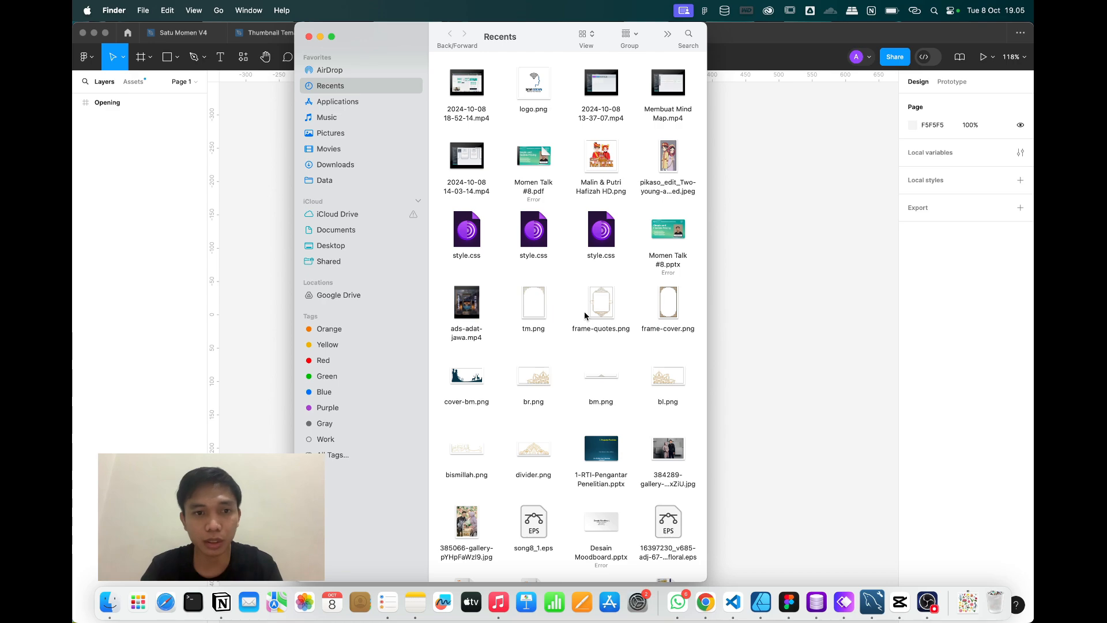
{"action": "left_click", "coordinate": [352, 167]}
{"action": "scroll", "coordinate": [519, 426], "scroll_direction": "down", "scroll_amount": 10}
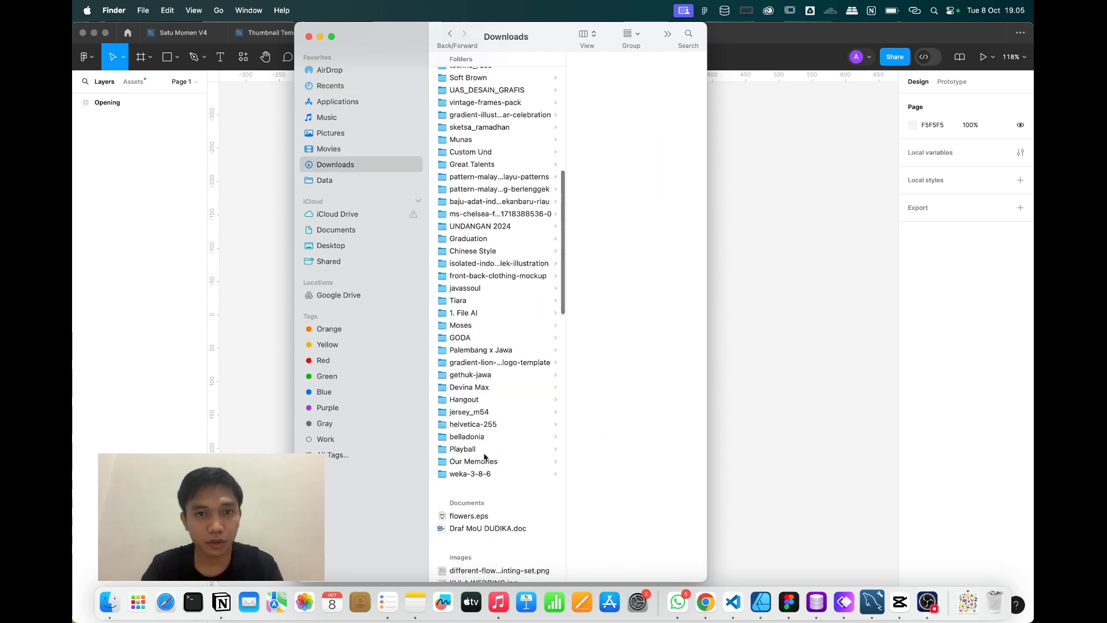
{"action": "scroll", "coordinate": [485, 457], "scroll_direction": "down", "scroll_amount": 15}
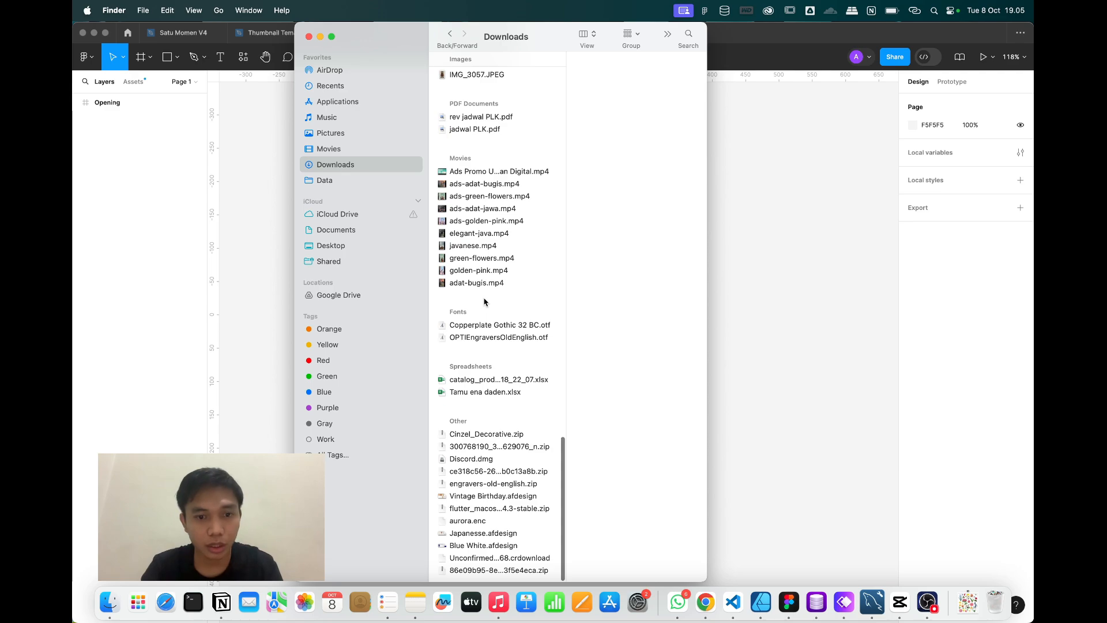
{"action": "scroll", "coordinate": [488, 346], "scroll_direction": "up", "scroll_amount": 15}
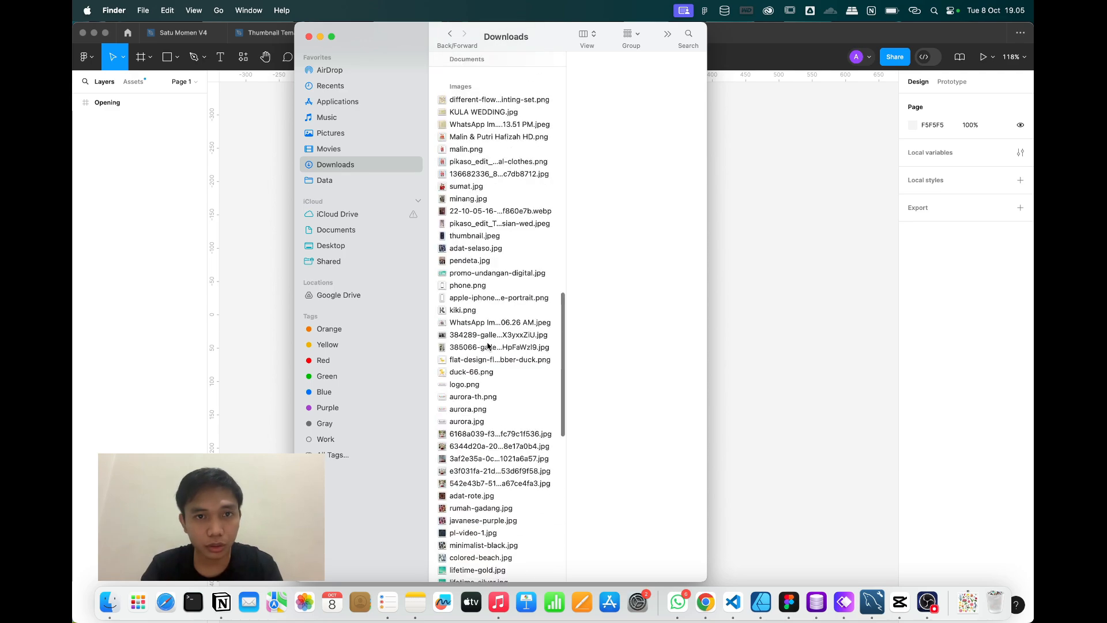
{"action": "scroll", "coordinate": [487, 346], "scroll_direction": "up", "scroll_amount": 3}
{"action": "left_click", "coordinate": [471, 191]}
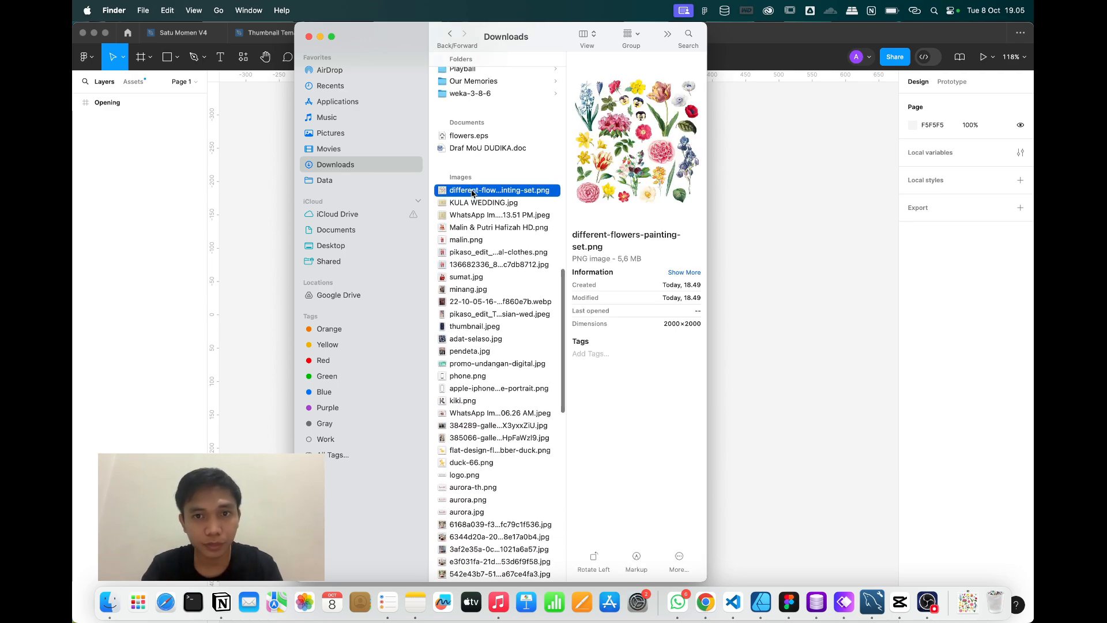
{"action": "left_click_drag", "start_coordinate": [472, 191], "coordinate": [766, 178]}
Shrink the imported flower image and move it left of the Opening frame.
{"action": "left_click", "coordinate": [766, 200]}
{"action": "scroll", "coordinate": [764, 200], "scroll_direction": "down", "scroll_amount": 3}
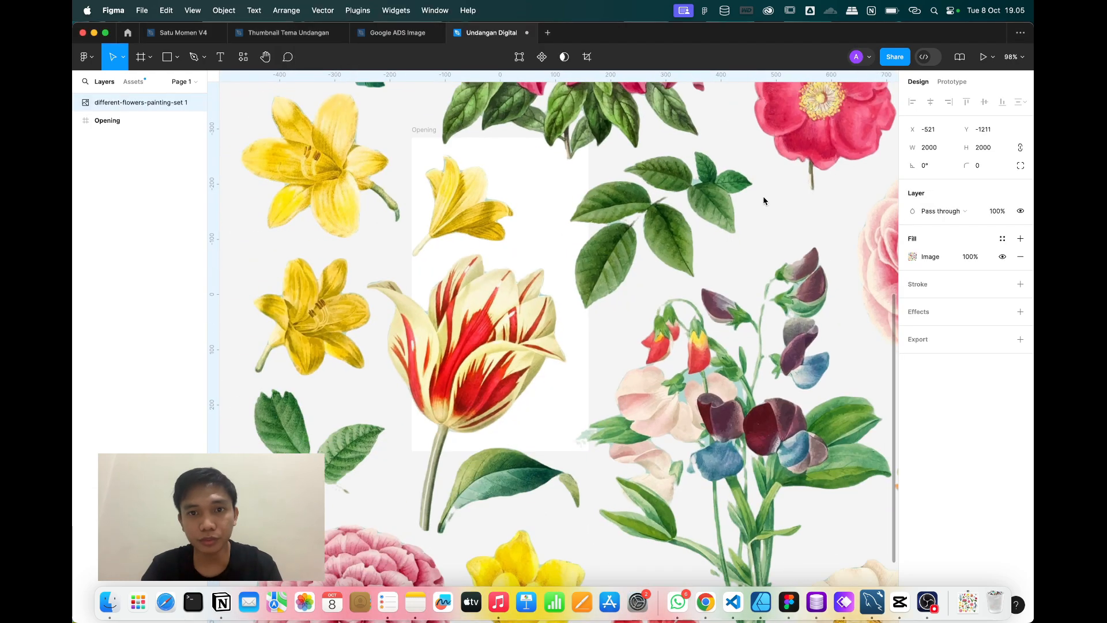
{"action": "scroll", "coordinate": [764, 200], "scroll_direction": "down", "scroll_amount": 10}
{"action": "scroll", "coordinate": [763, 199], "scroll_direction": "right", "scroll_amount": 5}
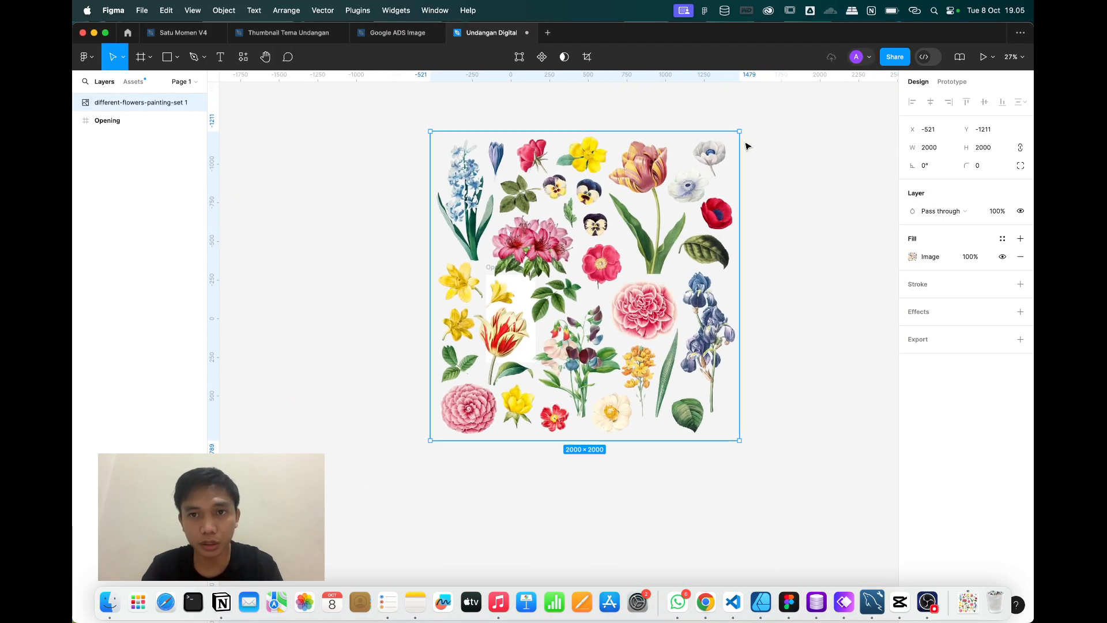
{"action": "left_click_drag", "start_coordinate": [738, 130], "coordinate": [513, 343]}
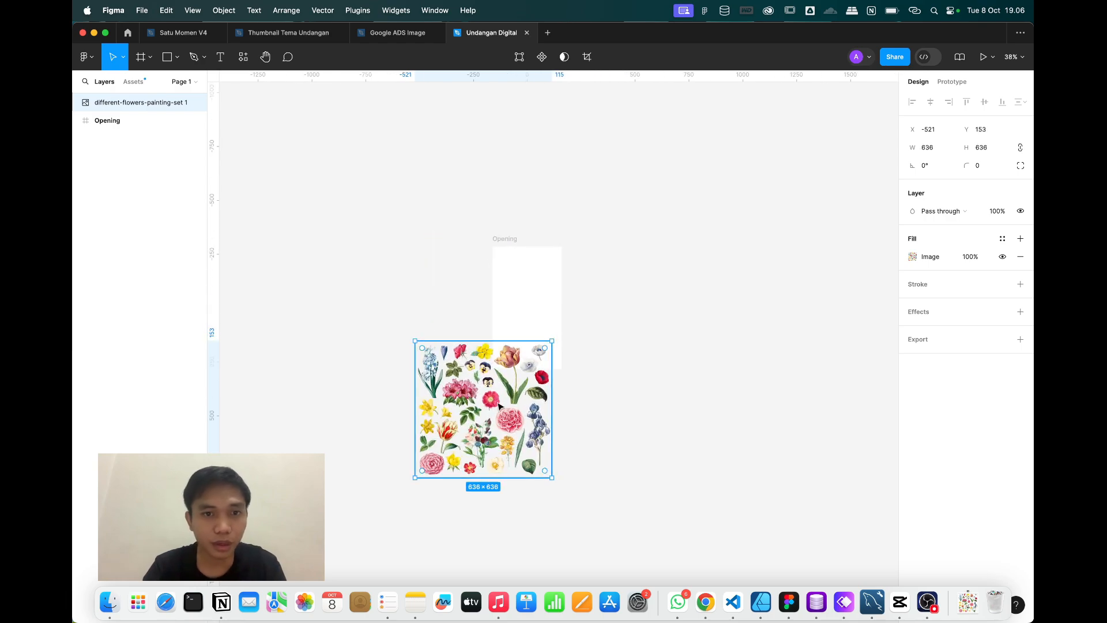
{"action": "left_click_drag", "start_coordinate": [498, 404], "coordinate": [418, 303]}
Fine-tune the flower image to exactly 602×602 and select its layer.
{"action": "scroll", "coordinate": [404, 294], "scroll_direction": "up", "scroll_amount": 5}
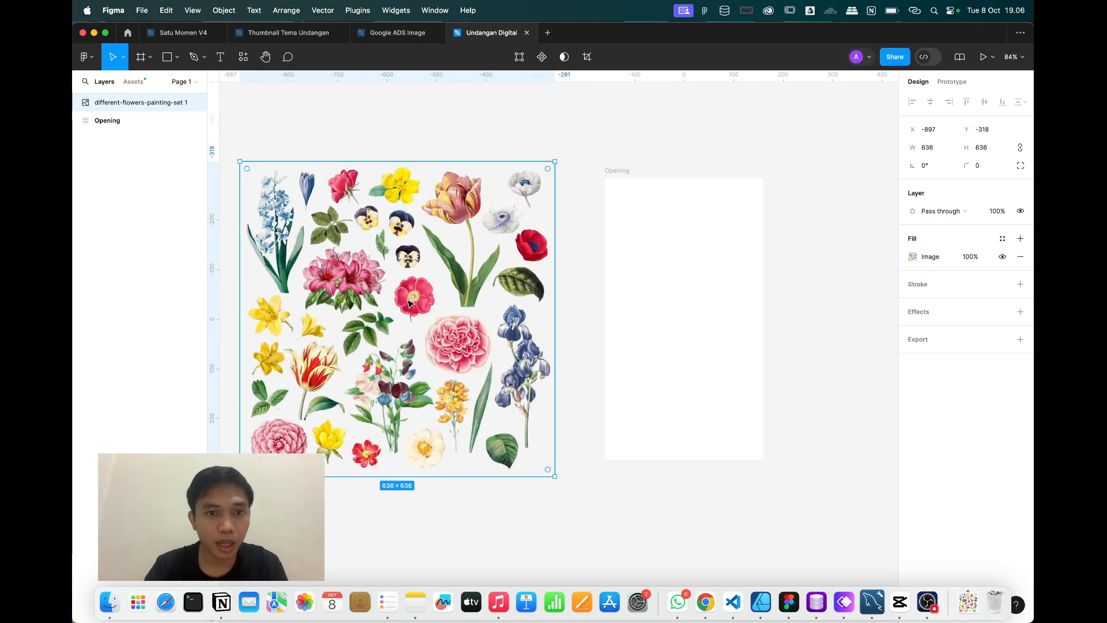
{"action": "left_click", "coordinate": [319, 152]}
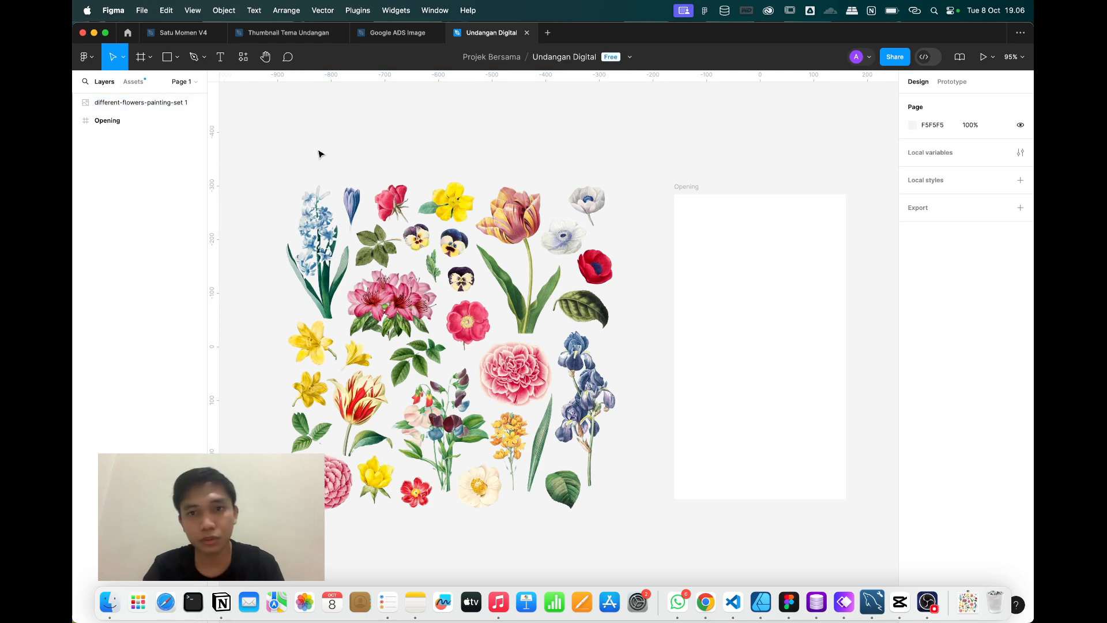
{"action": "left_click", "coordinate": [416, 231]}
{"action": "left_click_drag", "start_coordinate": [619, 173], "coordinate": [602, 195]}
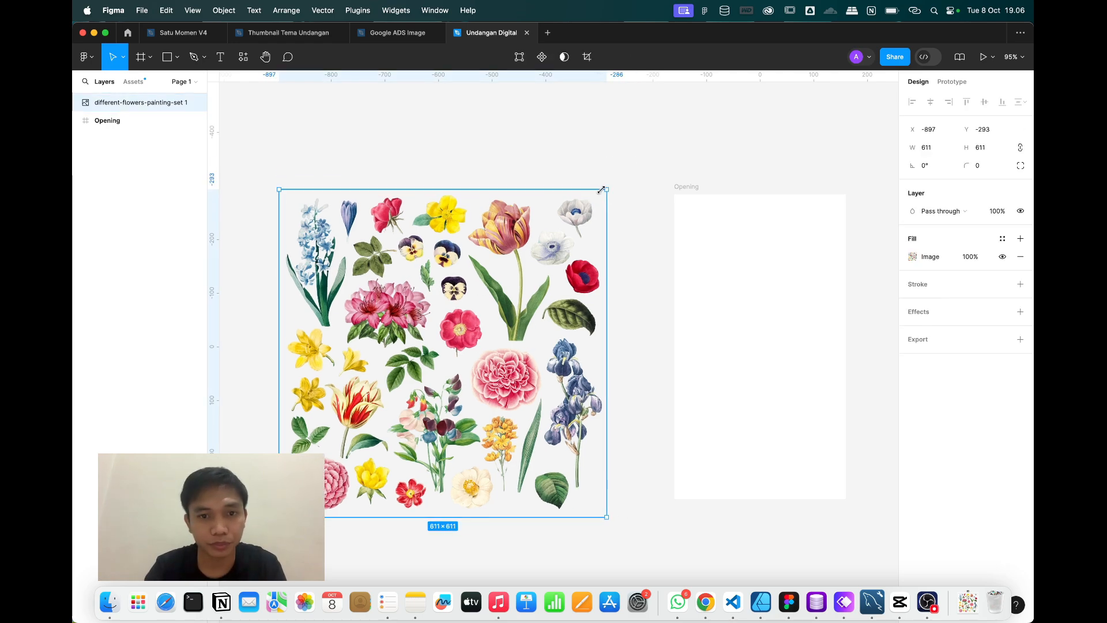
{"action": "double_click", "coordinate": [519, 300]}
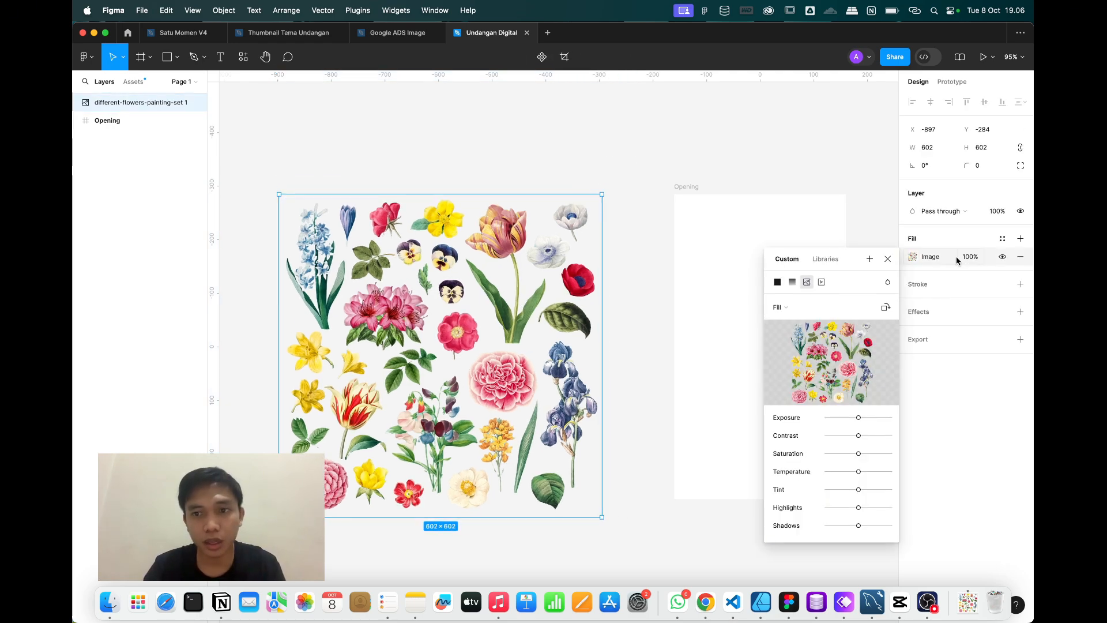
{"action": "left_click", "coordinate": [886, 263]}
{"action": "left_click", "coordinate": [641, 137]}
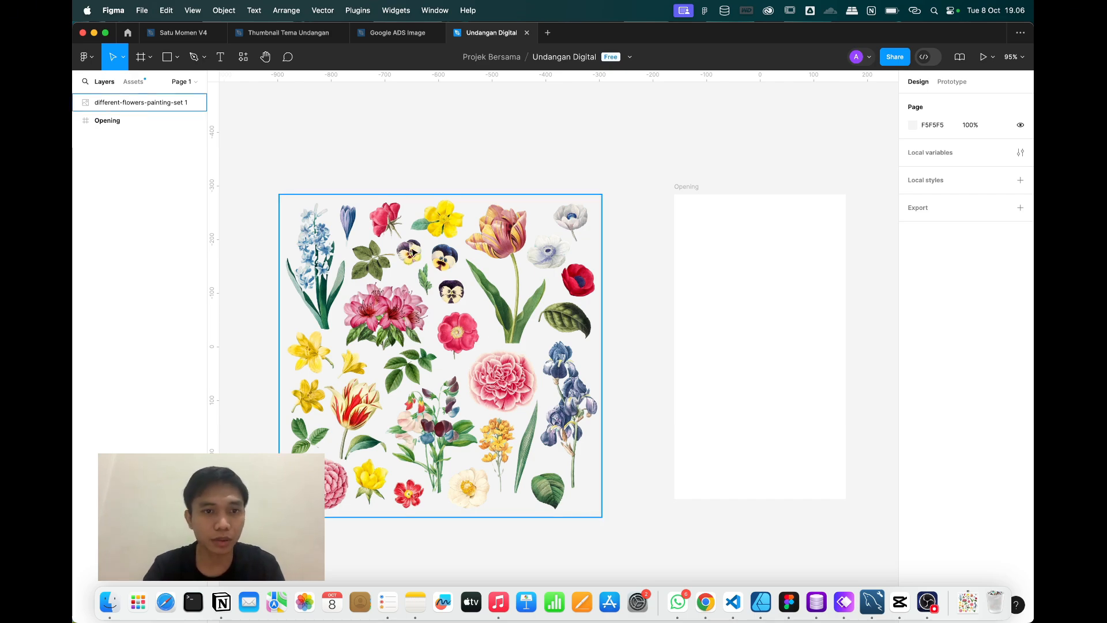
{"action": "left_click", "coordinate": [117, 103]}
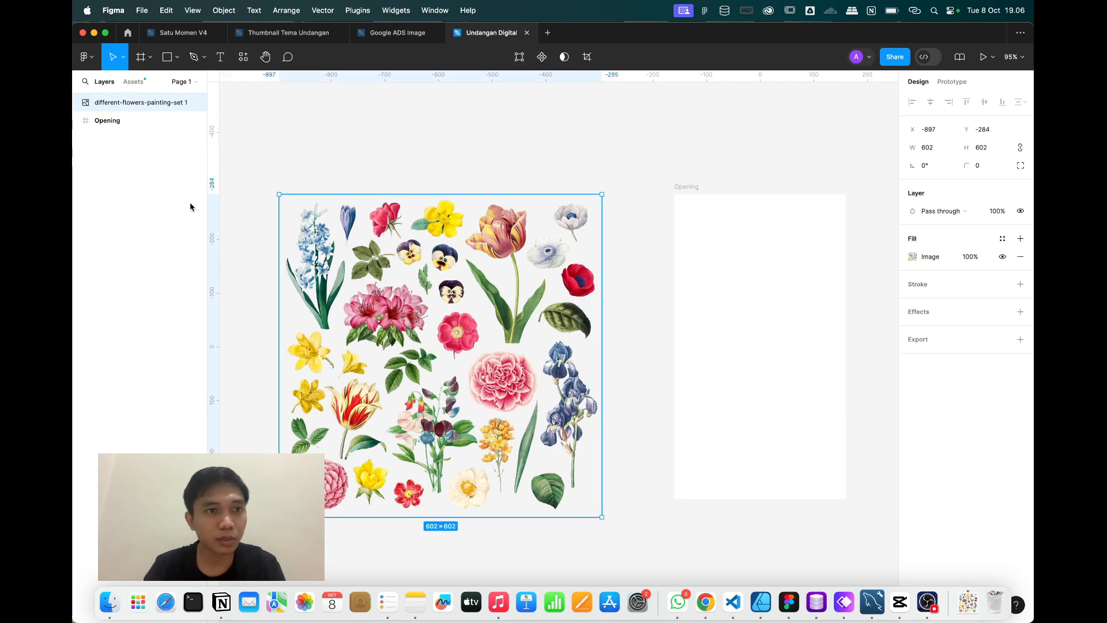
Rename the flower image layer to 'flowers'.
{"action": "double_click", "coordinate": [121, 103]}
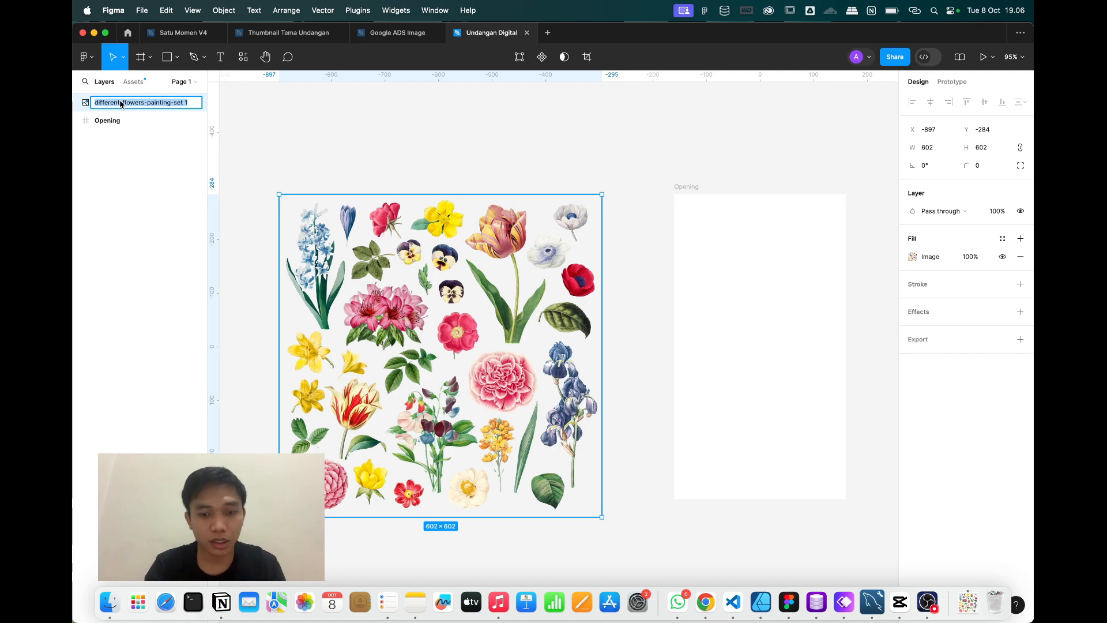
{"action": "type", "text": "flowers"}
{"action": "key", "text": "Return"}
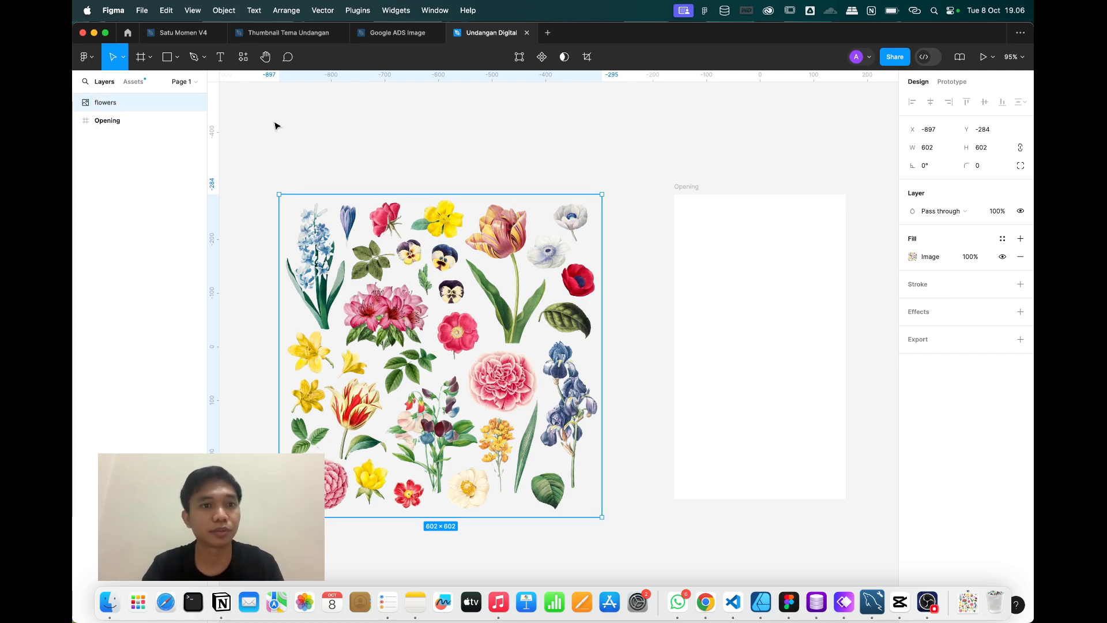
{"action": "left_click", "coordinate": [277, 122]}
{"action": "left_click", "coordinate": [314, 199]}
Duplicate the flowers image, place the copy directly below, and zoom to the hyacinth.
{"action": "scroll", "coordinate": [369, 283], "scroll_direction": "down", "scroll_amount": 4}
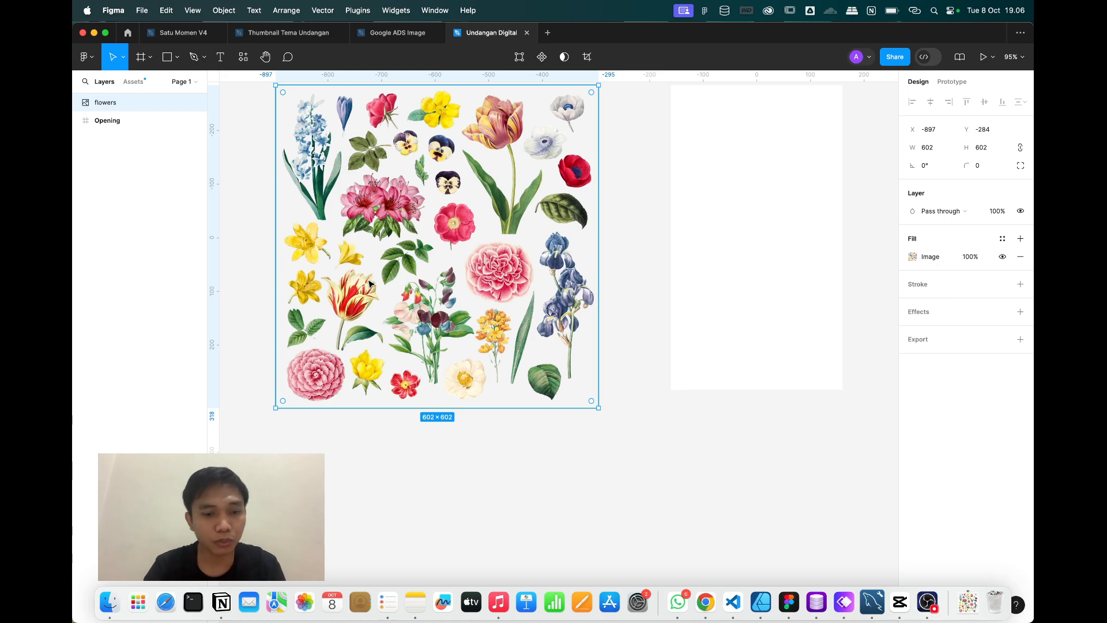
{"action": "scroll", "coordinate": [370, 283], "scroll_direction": "down", "scroll_amount": 5}
{"action": "key", "text": "super+d"}
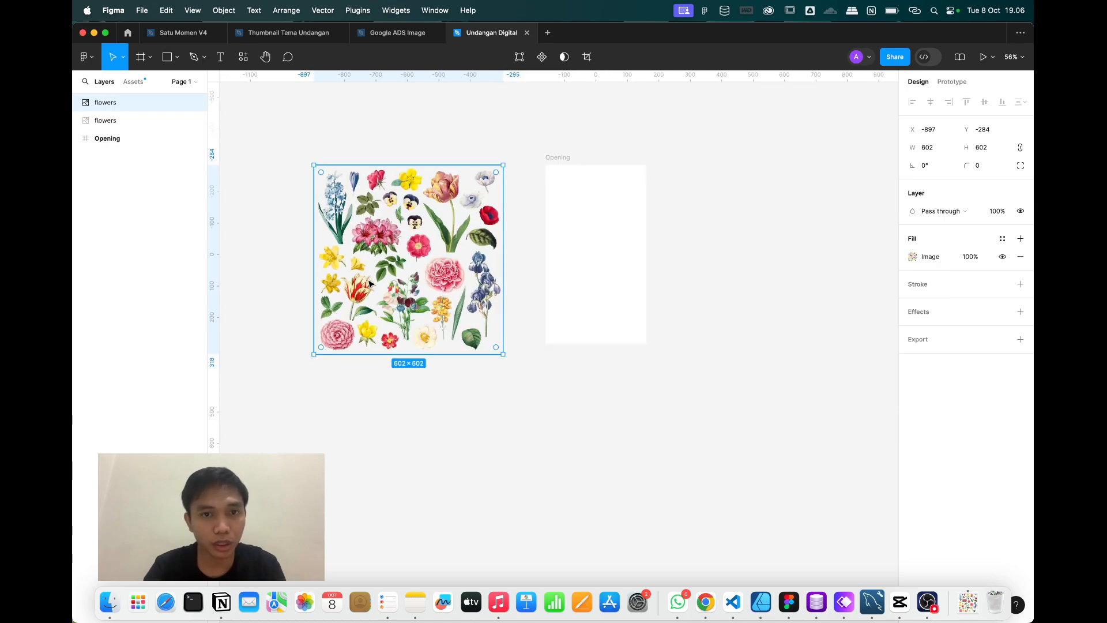
{"action": "left_click_drag", "start_coordinate": [390, 235], "coordinate": [390, 430]}
{"action": "scroll", "coordinate": [390, 429], "scroll_direction": "up", "scroll_amount": 10}
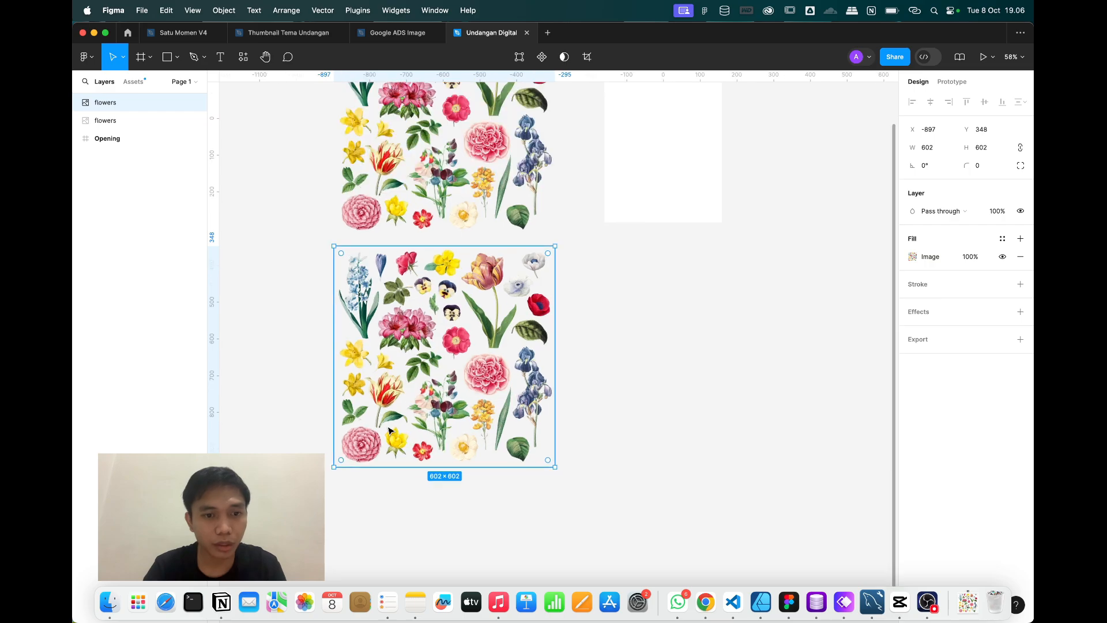
{"action": "scroll", "coordinate": [389, 430], "scroll_direction": "up", "scroll_amount": 5}
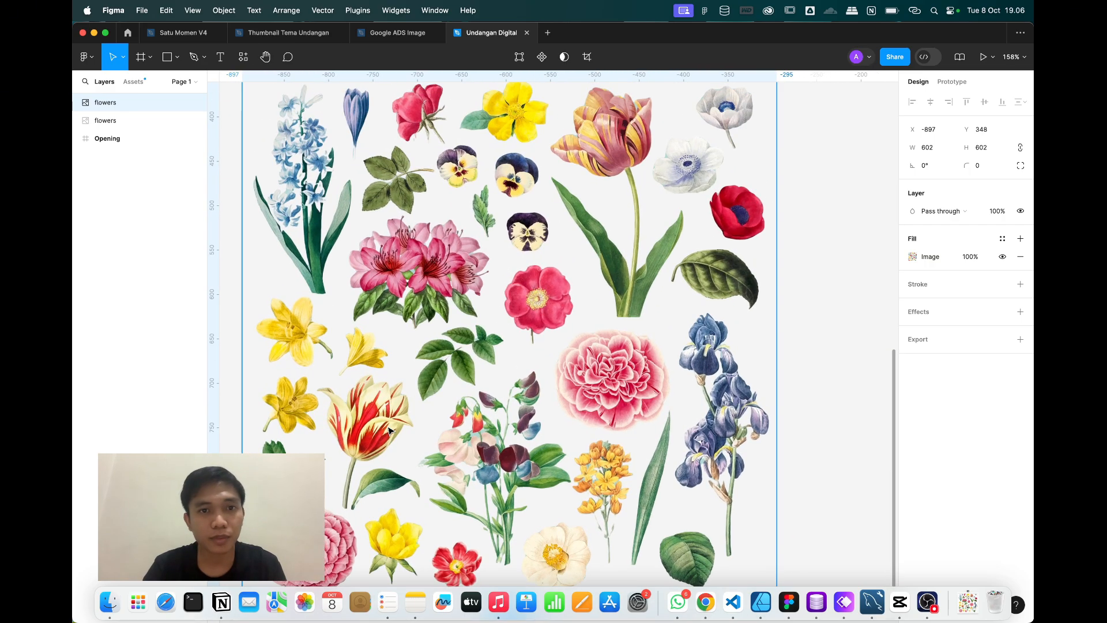
{"action": "scroll", "coordinate": [328, 273], "scroll_direction": "up", "scroll_amount": 6}
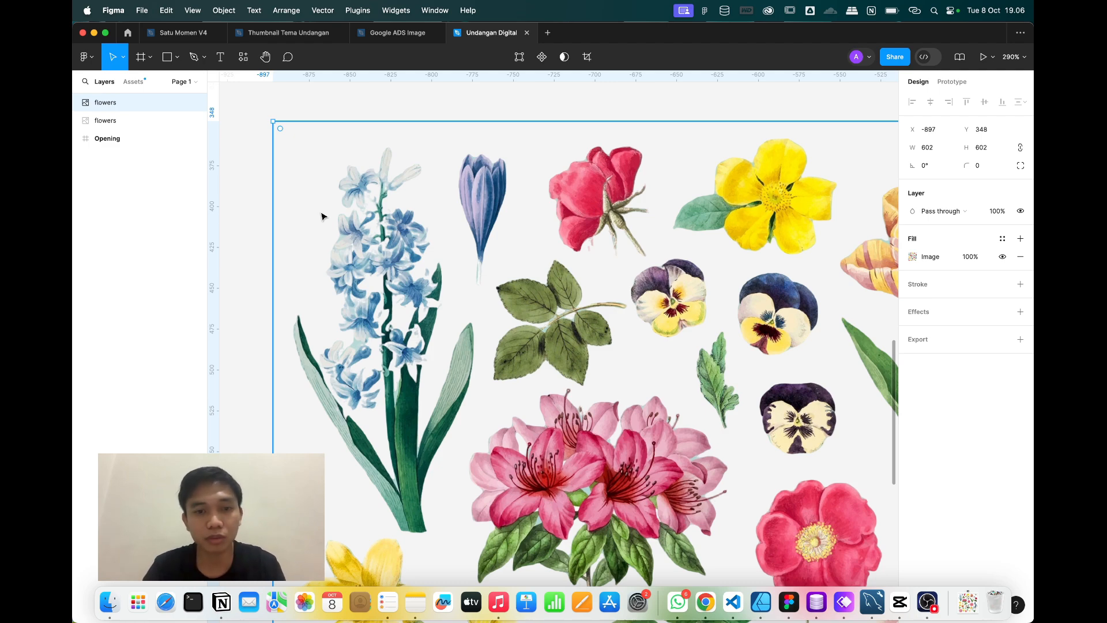
{"action": "scroll", "coordinate": [381, 260], "scroll_direction": "down", "scroll_amount": 1}
{"action": "scroll", "coordinate": [381, 261], "scroll_direction": "right", "scroll_amount": 1}
Trace a closed pen outline around the blue hyacinth and its stem.
{"action": "key", "text": "p"}
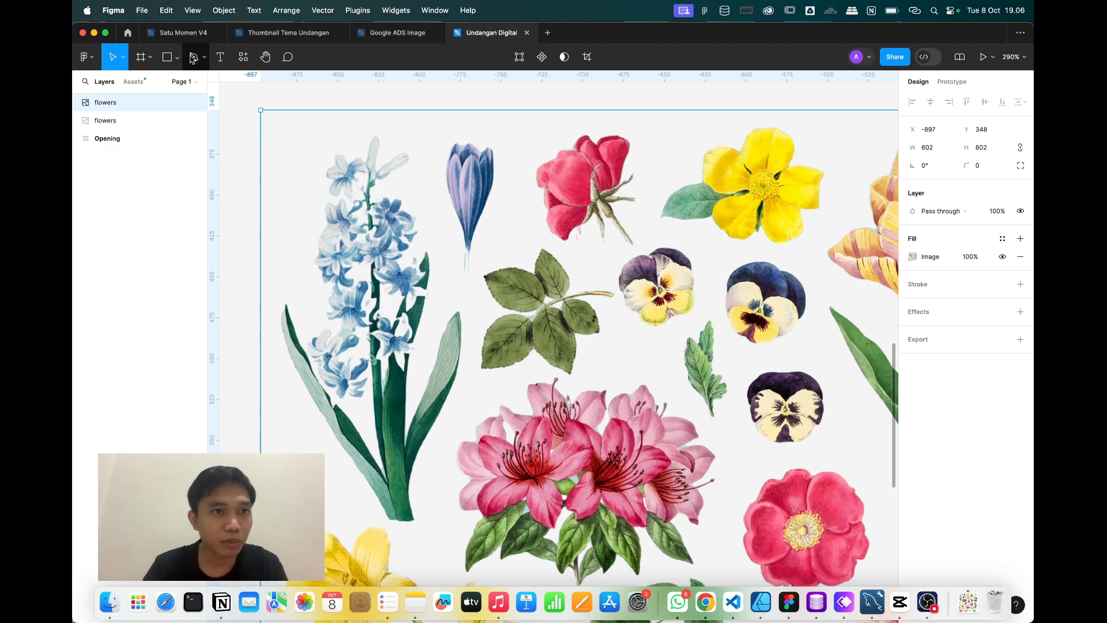
{"action": "left_click", "coordinate": [363, 126]}
{"action": "left_click", "coordinate": [410, 137]}
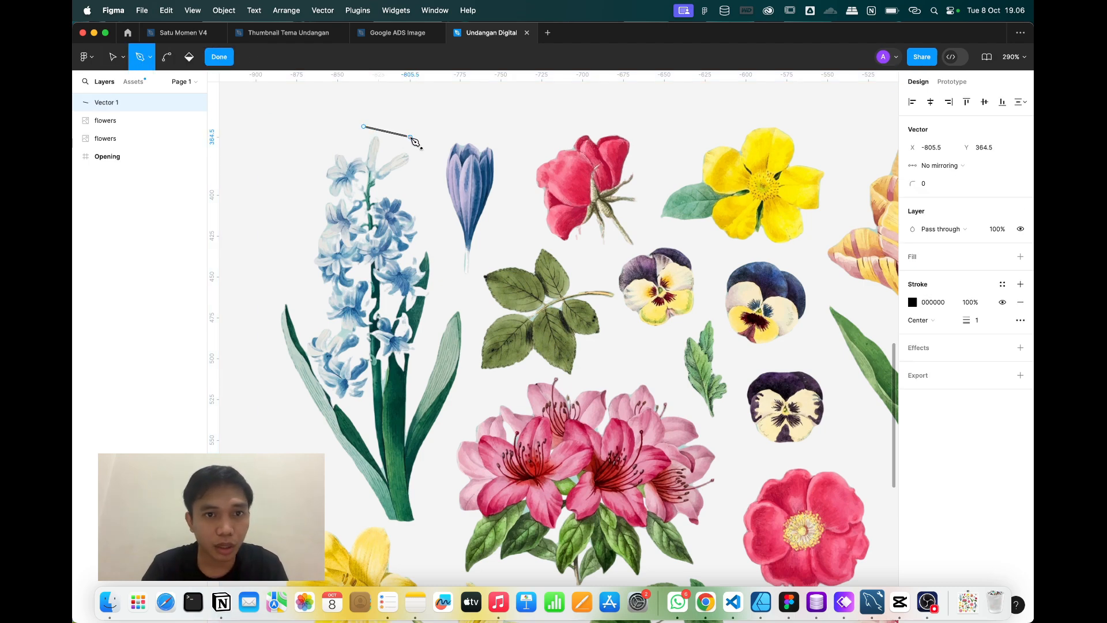
{"action": "left_click", "coordinate": [439, 215]}
{"action": "left_click", "coordinate": [465, 301]}
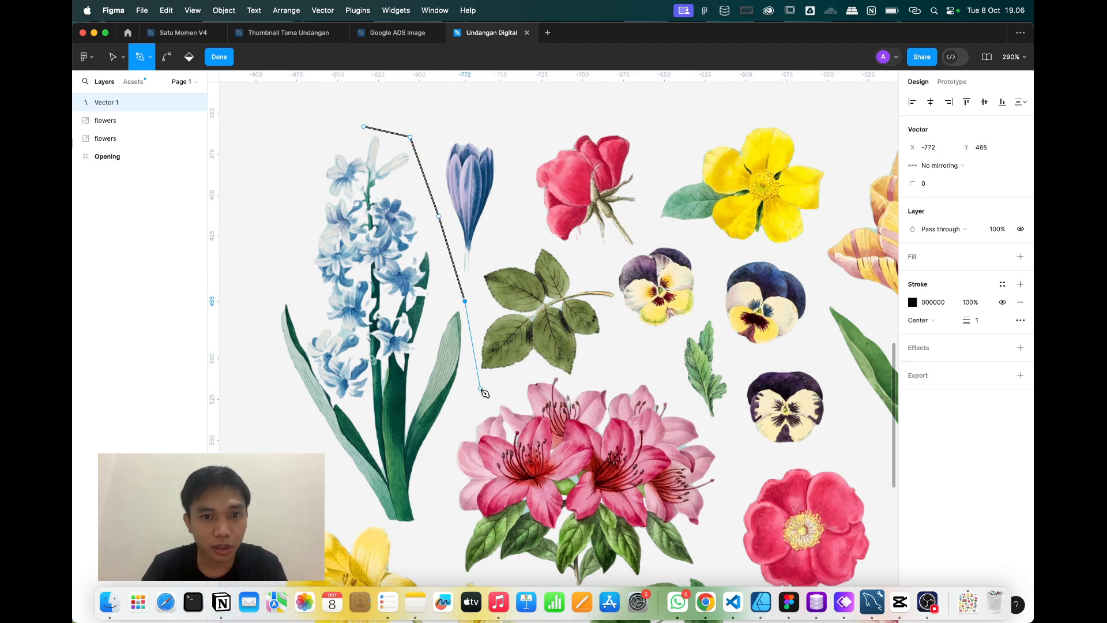
{"action": "left_click", "coordinate": [469, 415]}
{"action": "left_click", "coordinate": [419, 488]}
{"action": "left_click", "coordinate": [420, 530]}
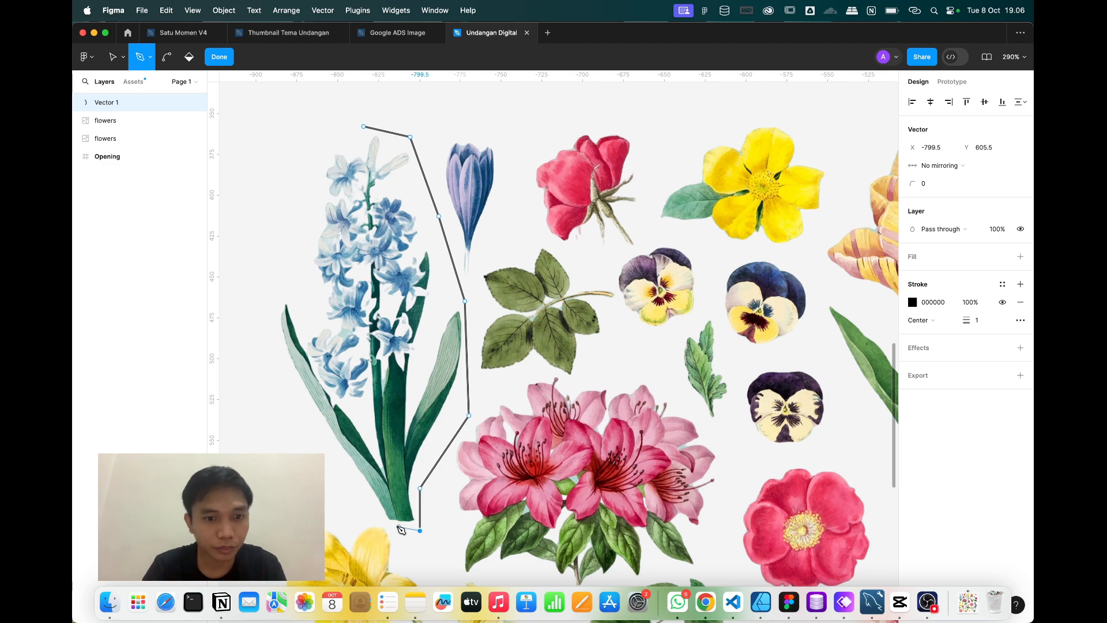
{"action": "left_click", "coordinate": [369, 520]}
{"action": "left_click", "coordinate": [280, 372]}
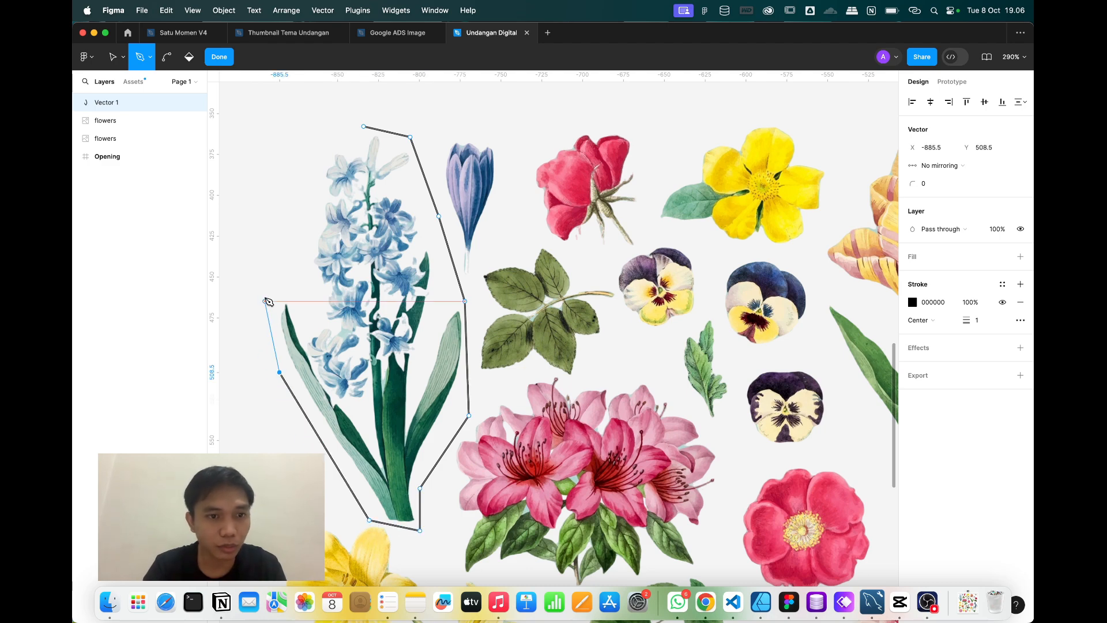
{"action": "left_click", "coordinate": [264, 294]}
{"action": "left_click", "coordinate": [289, 283]}
{"action": "left_click", "coordinate": [301, 211]}
{"action": "left_click", "coordinate": [300, 155]}
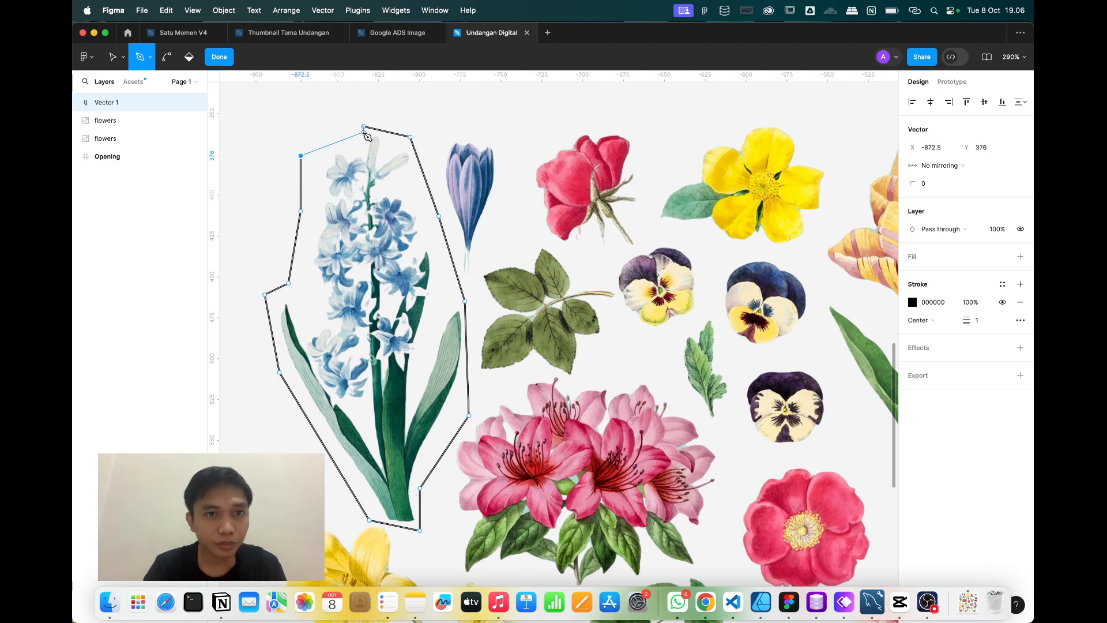
{"action": "left_click", "coordinate": [364, 126]}
{"action": "left_click", "coordinate": [218, 58]}
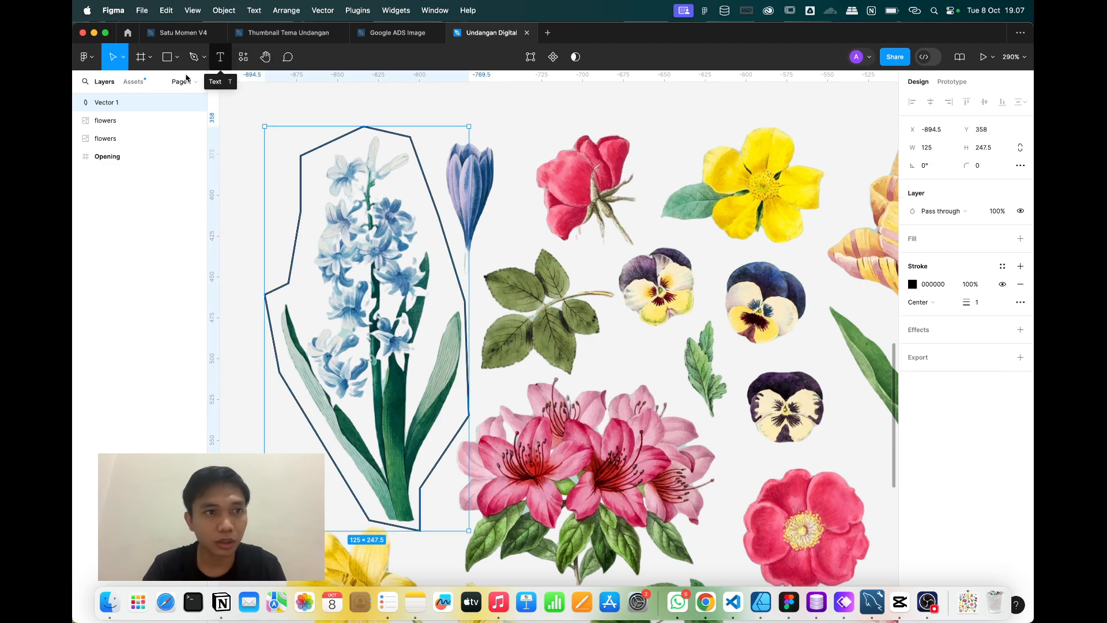
Rename the outline to 'flower-1' and give it a D9D9D9 fill.
{"action": "double_click", "coordinate": [109, 104]}
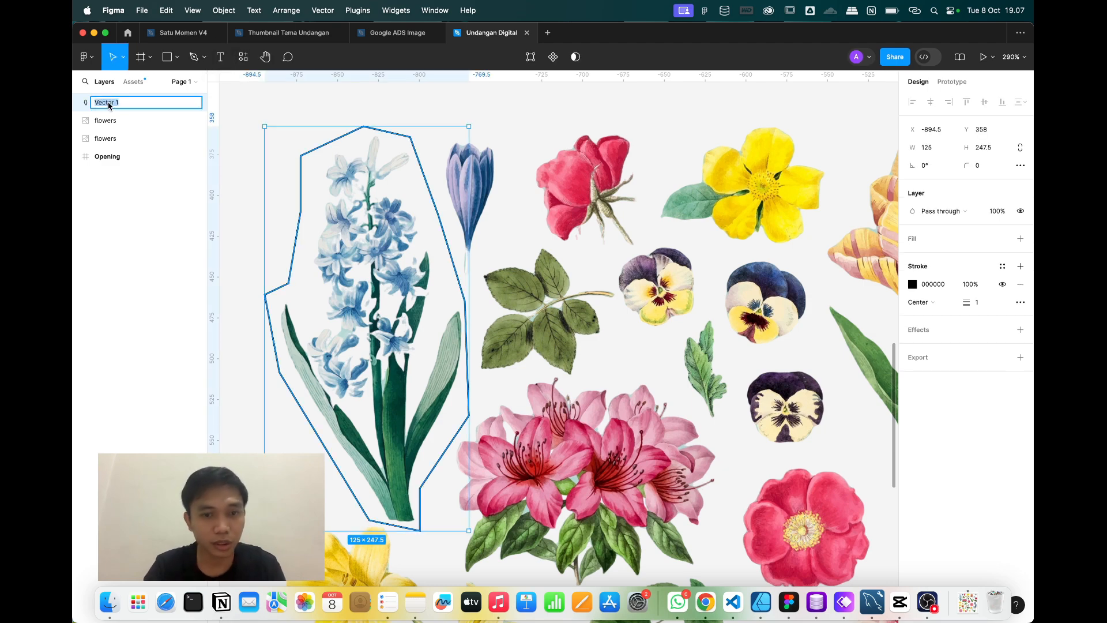
{"action": "type", "text": "flower-1"}
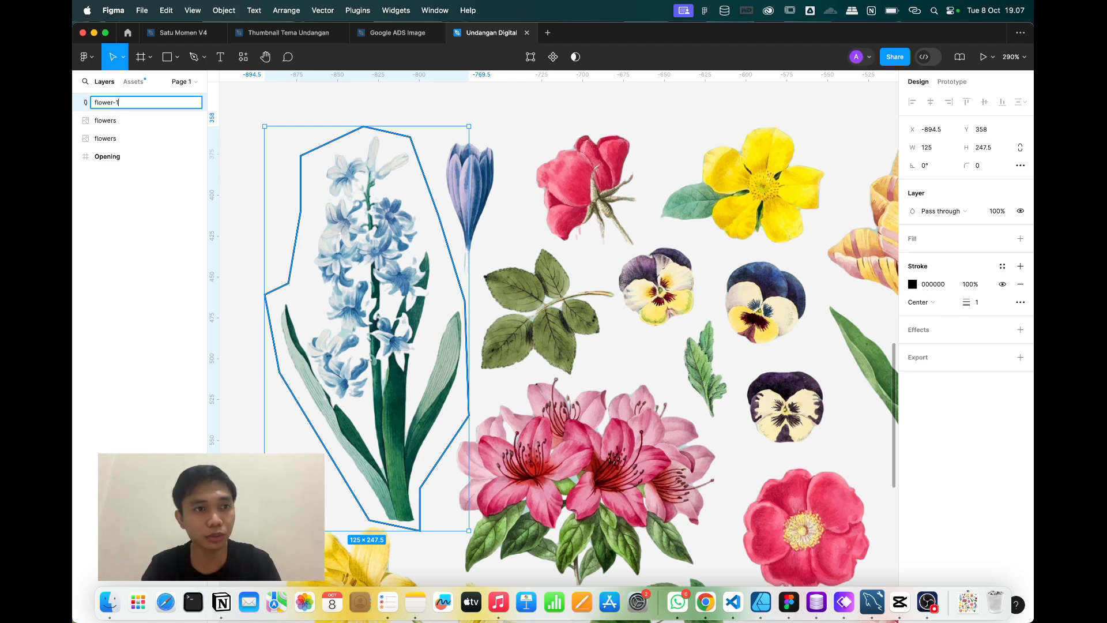
{"action": "key", "text": "Return"}
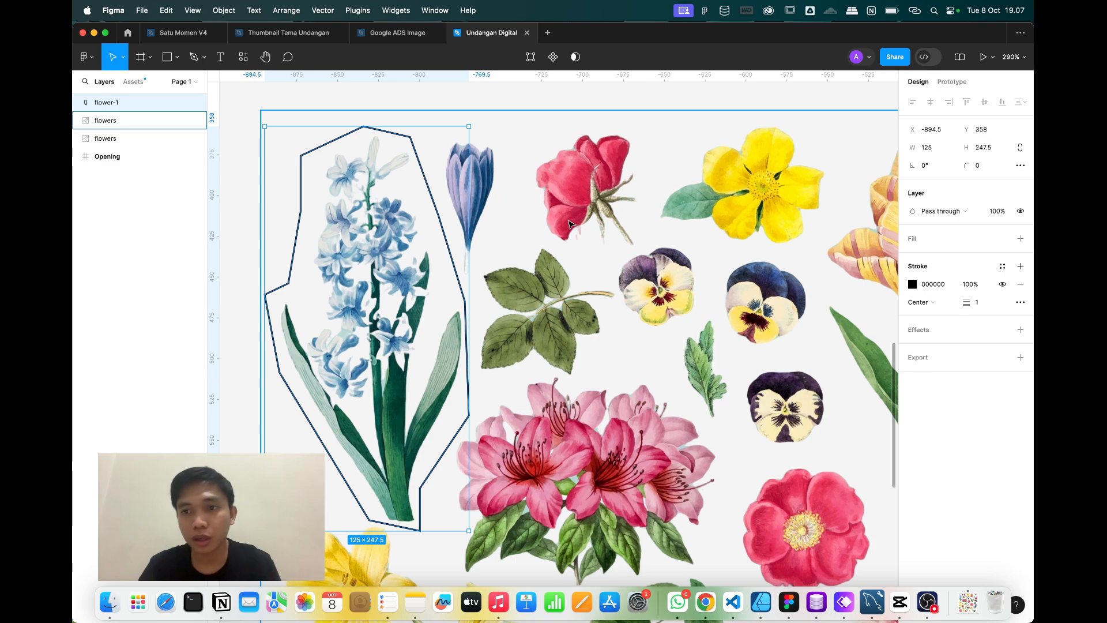
{"action": "left_click", "coordinate": [1019, 240]}
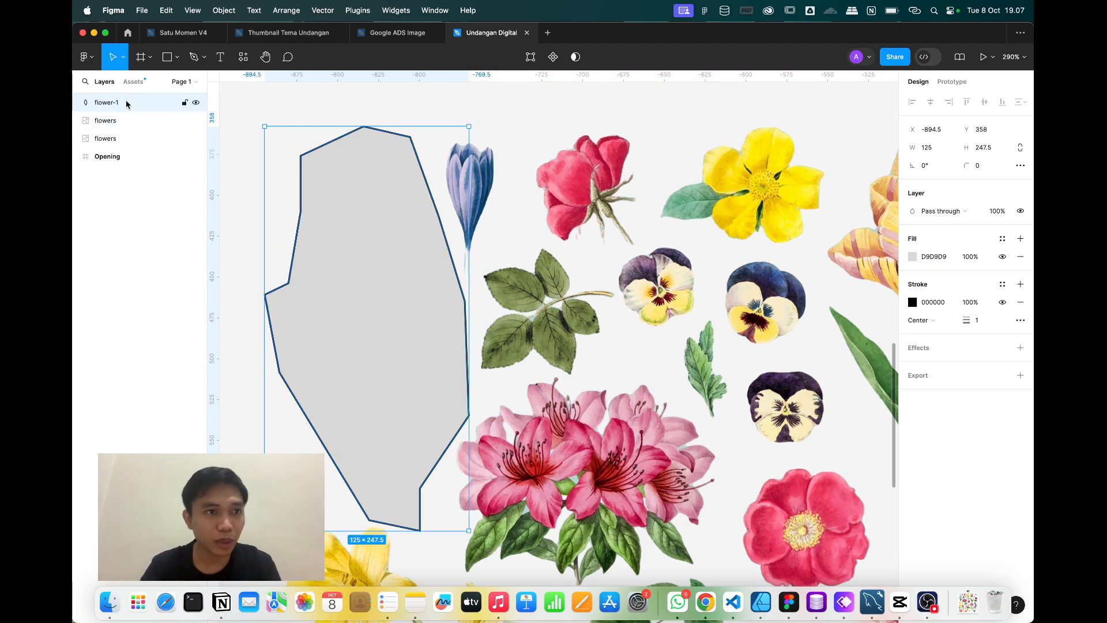
Move the flowers image above flower-1 in the layer order.
{"action": "left_click", "coordinate": [112, 123]}
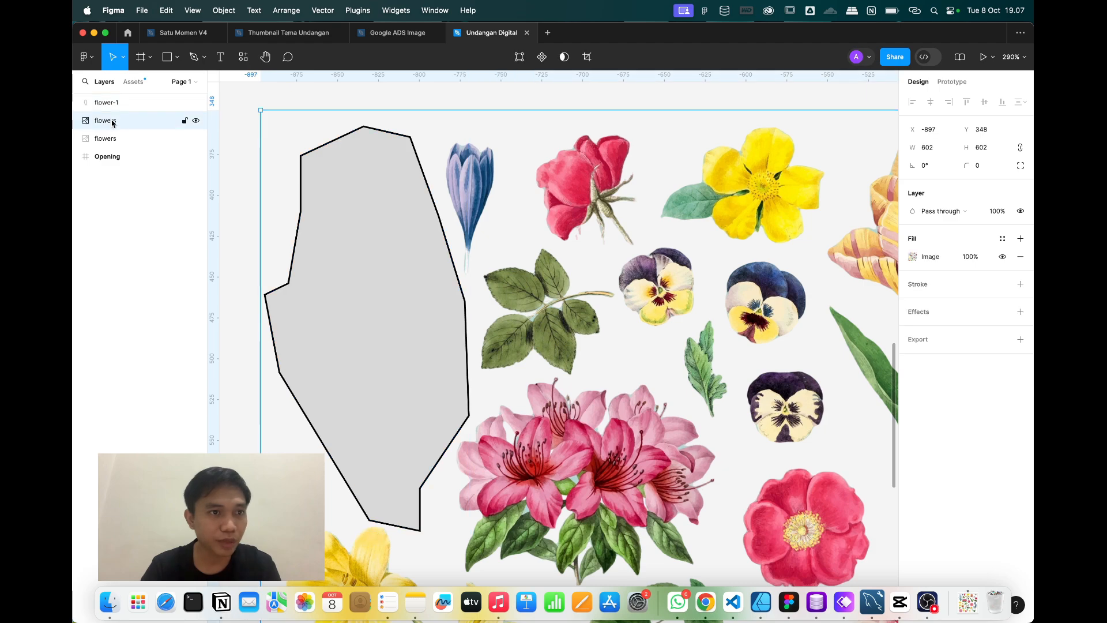
{"action": "left_click_drag", "start_coordinate": [104, 122], "coordinate": [108, 103]}
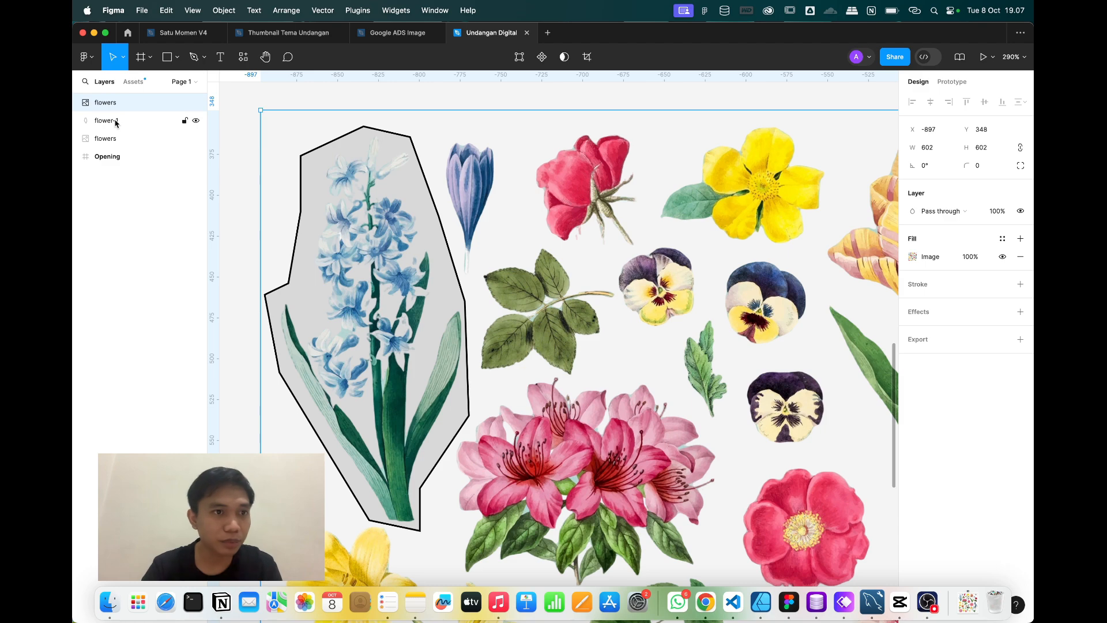
{"action": "left_click", "coordinate": [116, 122], "text": "shift"}
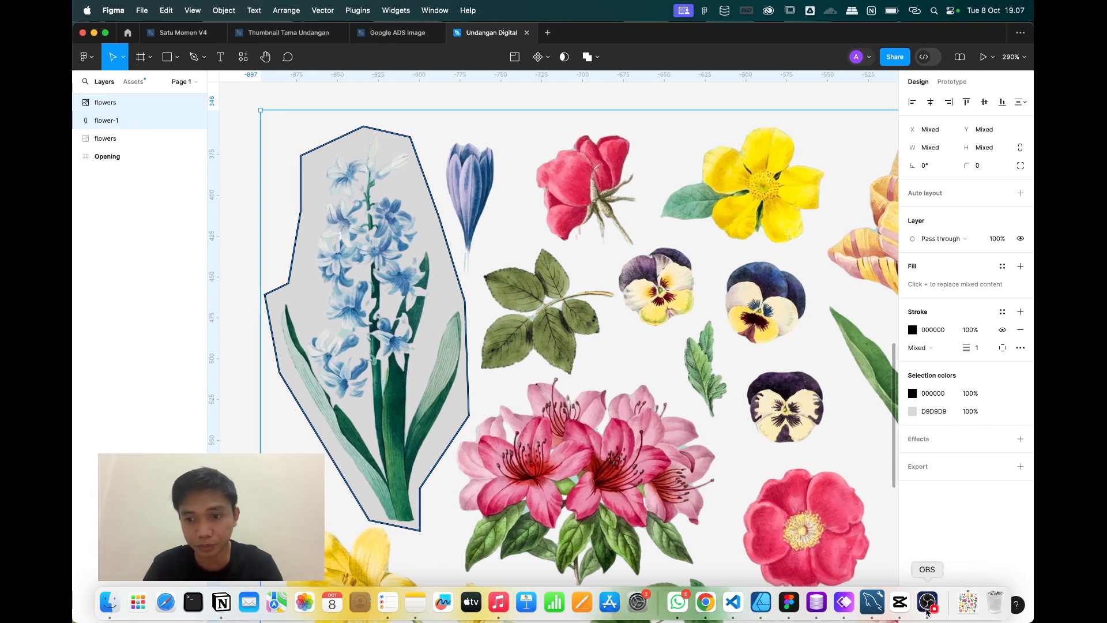
{"action": "left_click", "coordinate": [926, 603]}
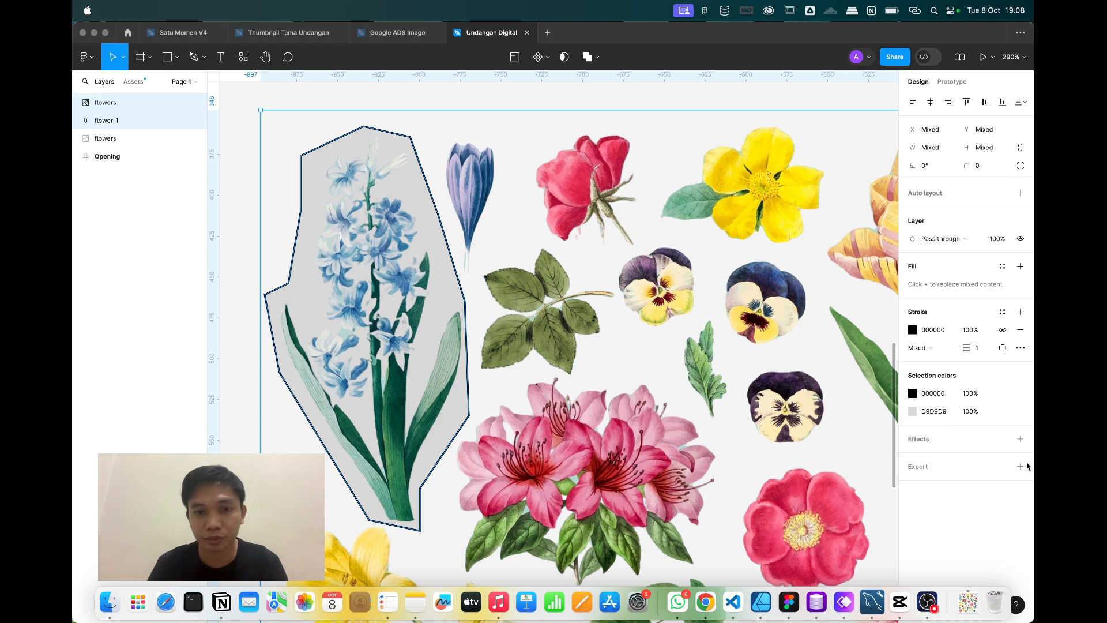
{"action": "key", "text": "ctrl+Right"}
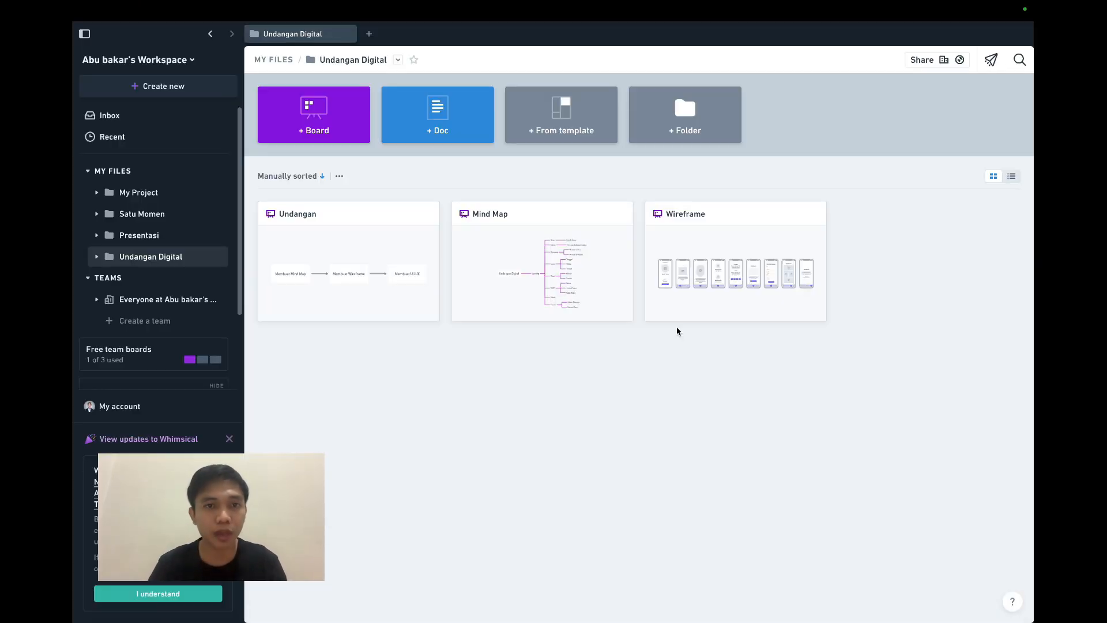
{"action": "key", "text": "ctrl+Left"}
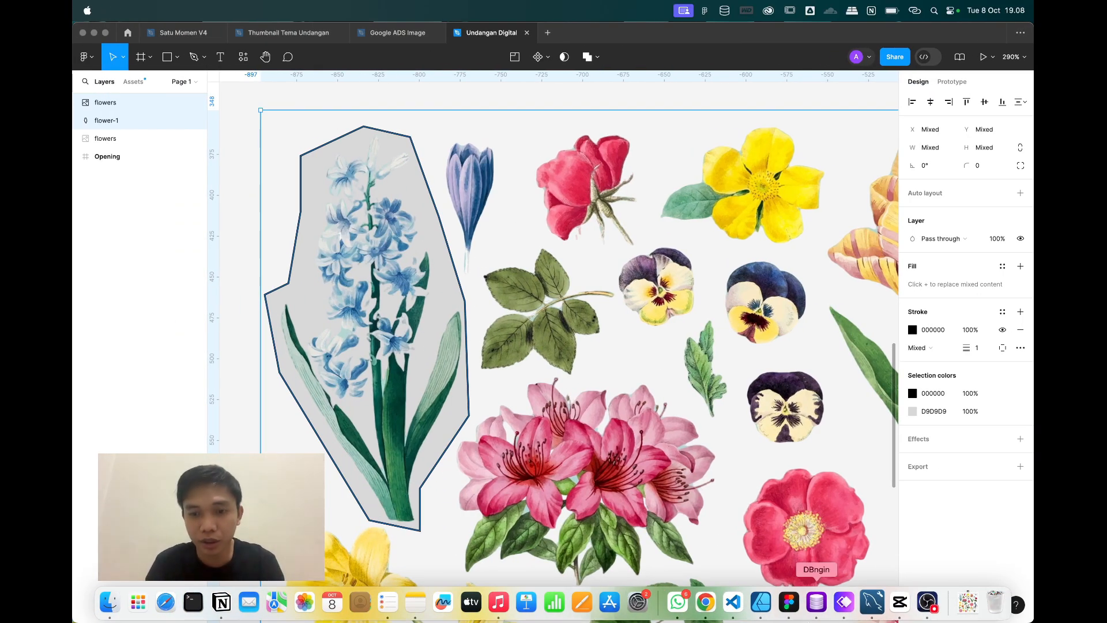
{"action": "left_click", "coordinate": [791, 610]}
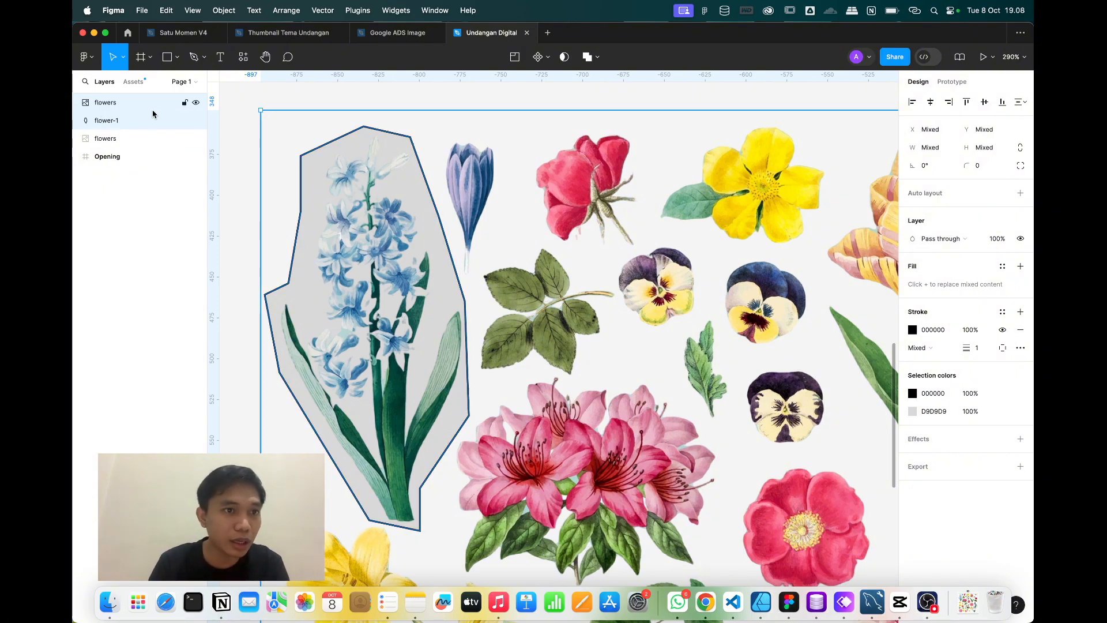
Select both the flowers image and the flower-1 outline together.
{"action": "left_click", "coordinate": [133, 126]}
{"action": "left_click", "coordinate": [125, 103]}
{"action": "left_click", "coordinate": [129, 120]}
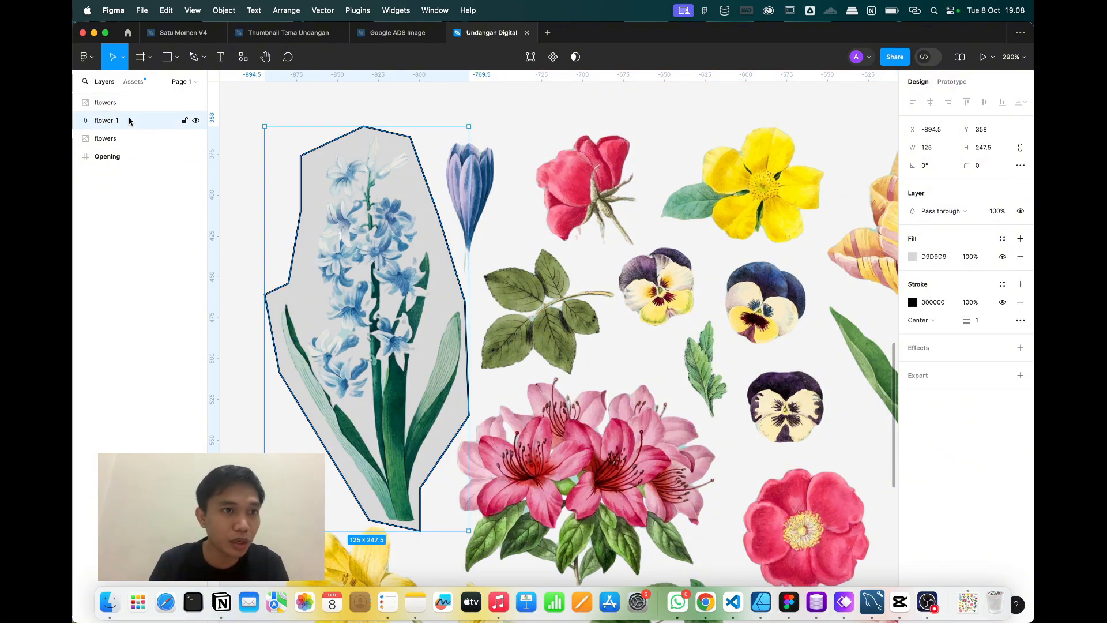
{"action": "left_click", "coordinate": [130, 104], "text": "shift"}
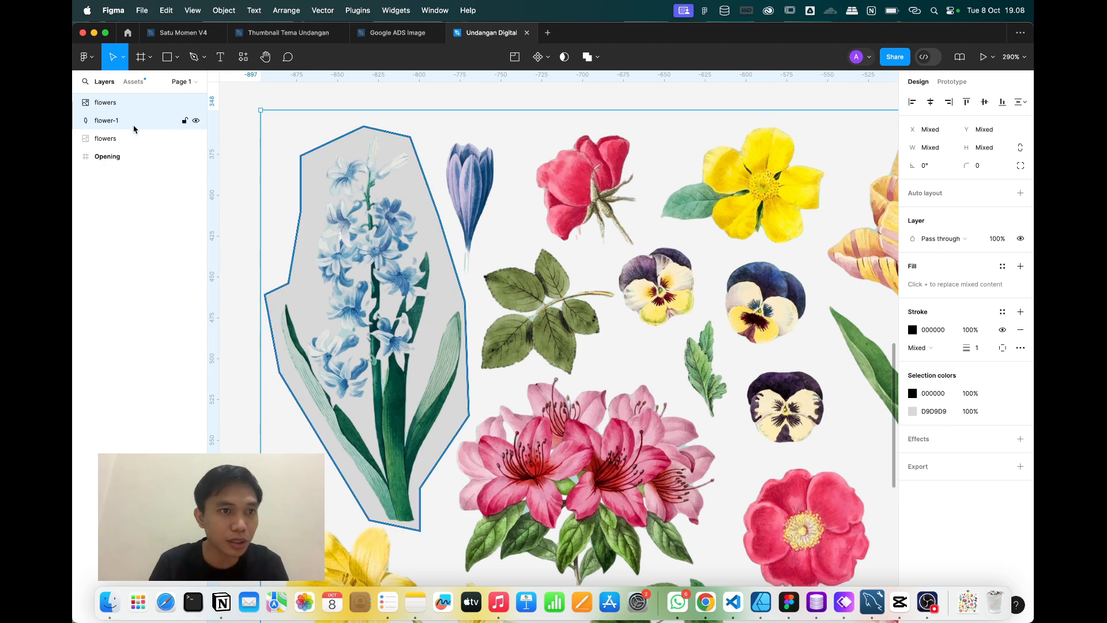
{"action": "left_click", "coordinate": [133, 120]}
{"action": "left_click", "coordinate": [125, 104], "text": "shift"}
{"action": "left_click", "coordinate": [128, 121]}
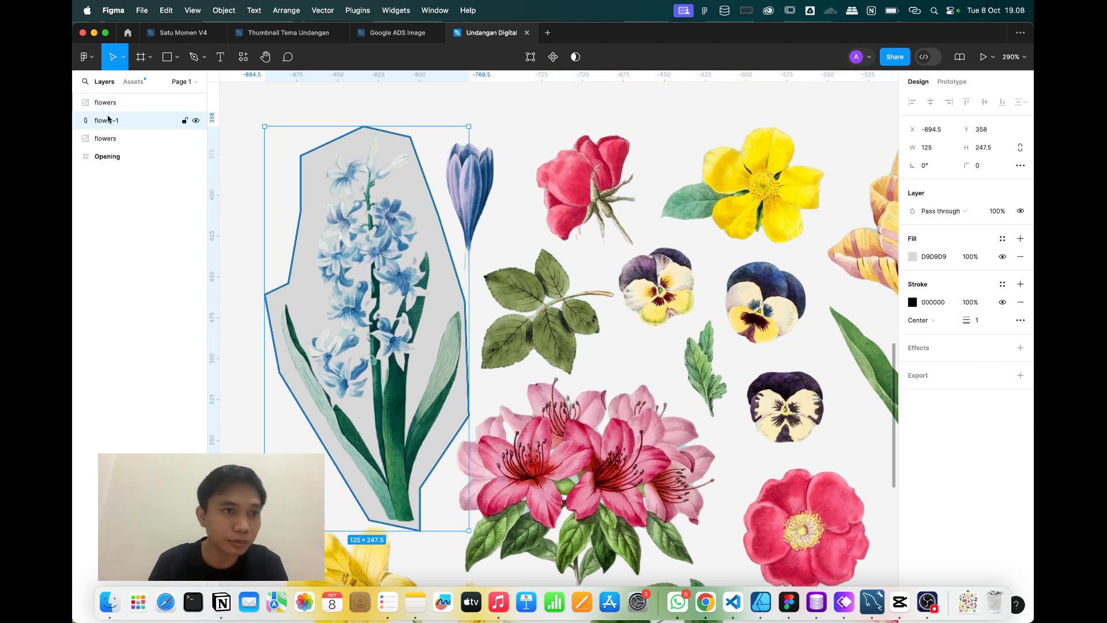
{"action": "left_click", "coordinate": [119, 105], "text": "shift"}
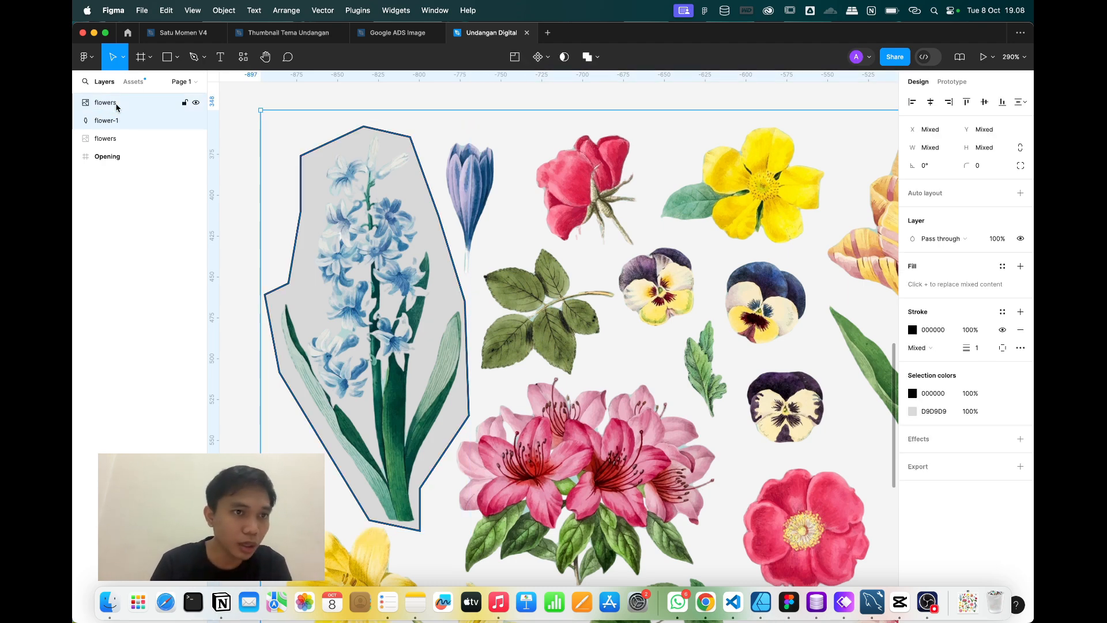
Apply Use as mask so flower-1 clips the flowers image to the hyacinth.
{"action": "right_click", "coordinate": [423, 257]}
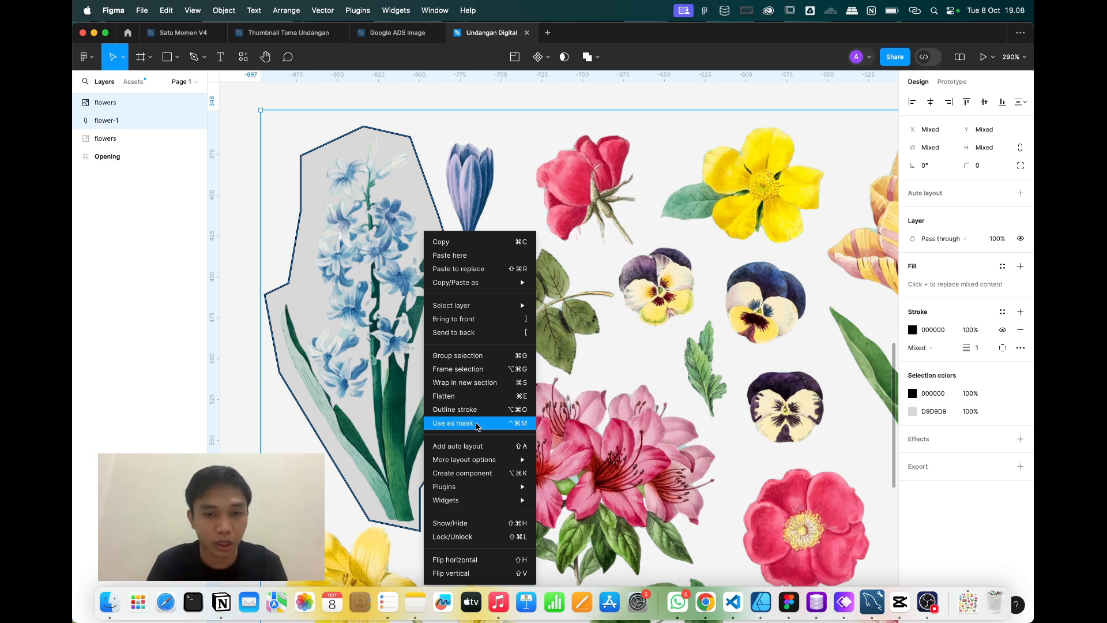
{"action": "left_click", "coordinate": [472, 424]}
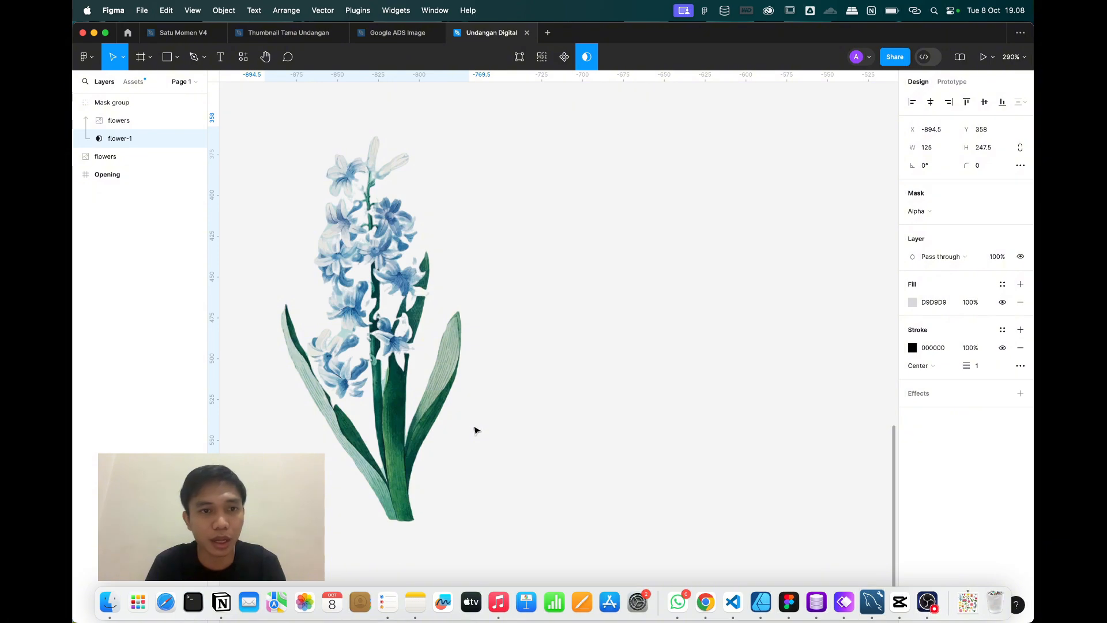
{"action": "scroll", "coordinate": [369, 363], "scroll_direction": "down", "scroll_amount": 5}
{"action": "left_click", "coordinate": [310, 250]}
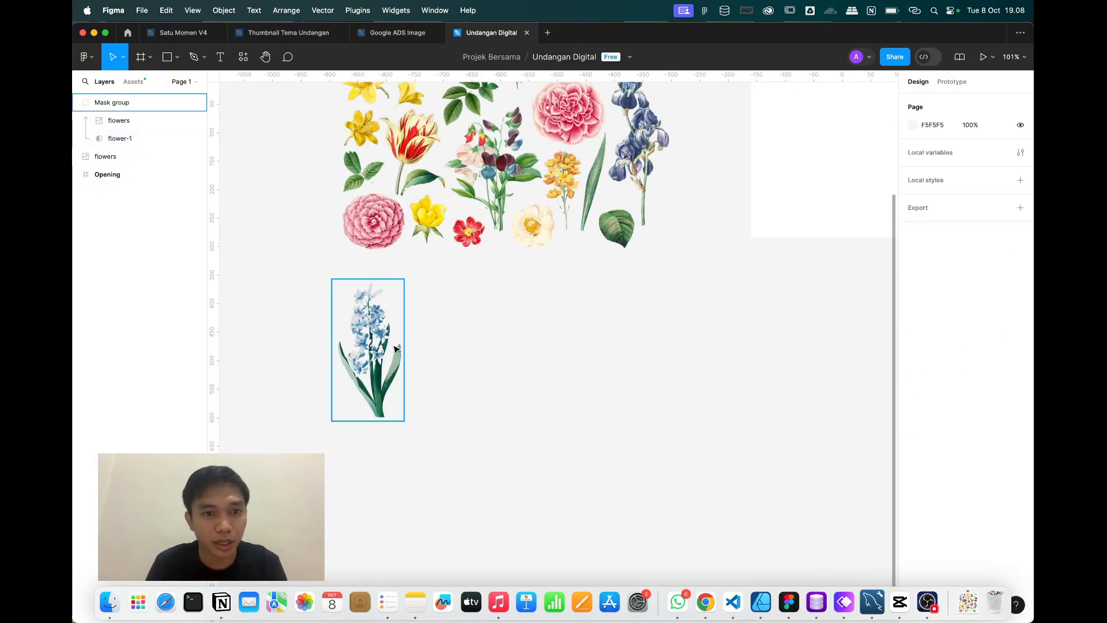
{"action": "left_click", "coordinate": [395, 347]}
{"action": "scroll", "coordinate": [346, 318], "scroll_direction": "up", "scroll_amount": 5}
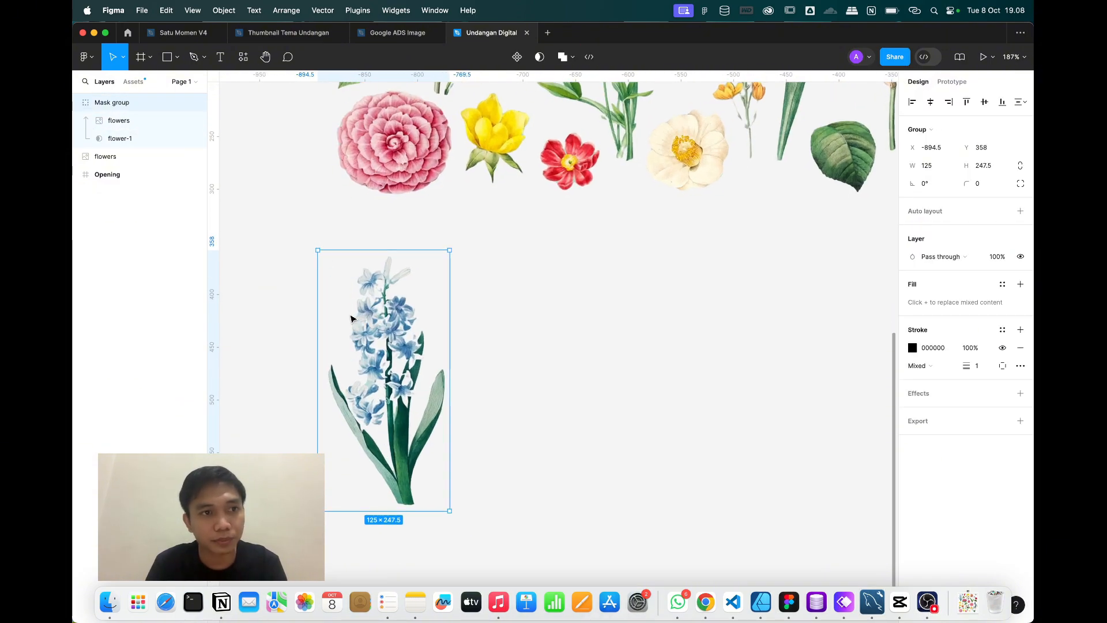
Try flattening the mask group, then undo it to keep the mask.
{"action": "right_click", "coordinate": [349, 317]}
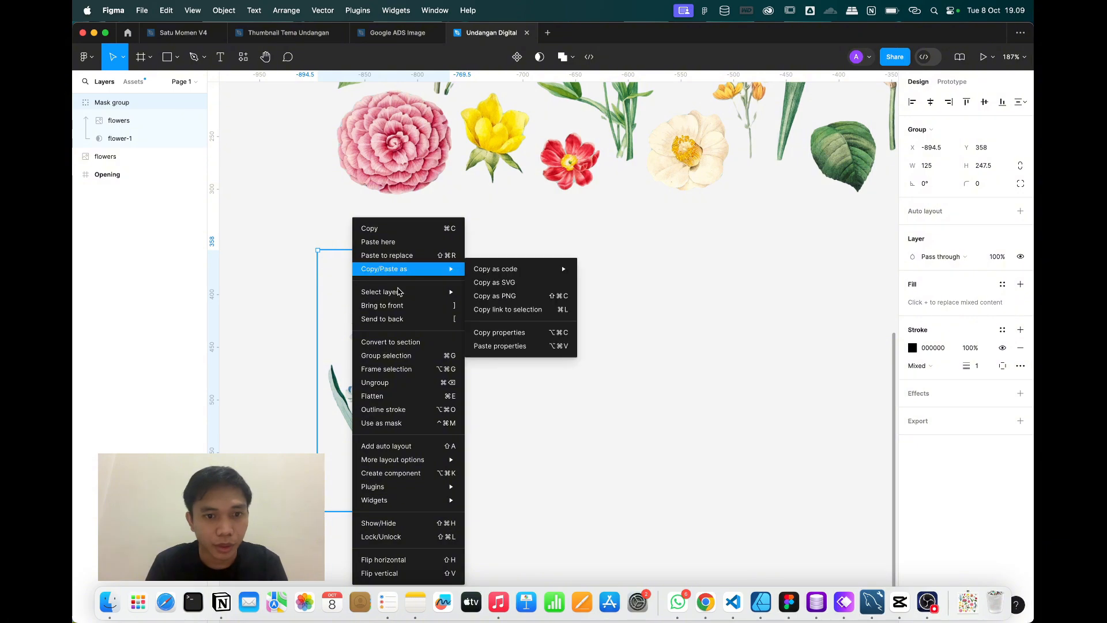
{"action": "left_click", "coordinate": [392, 403]}
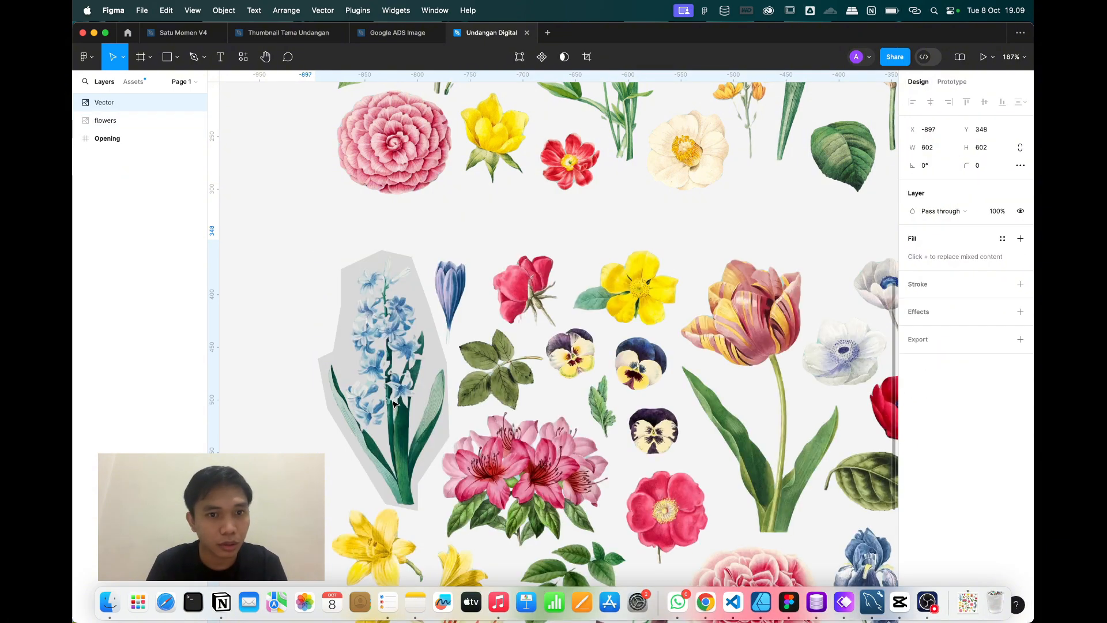
{"action": "key", "text": "super+z"}
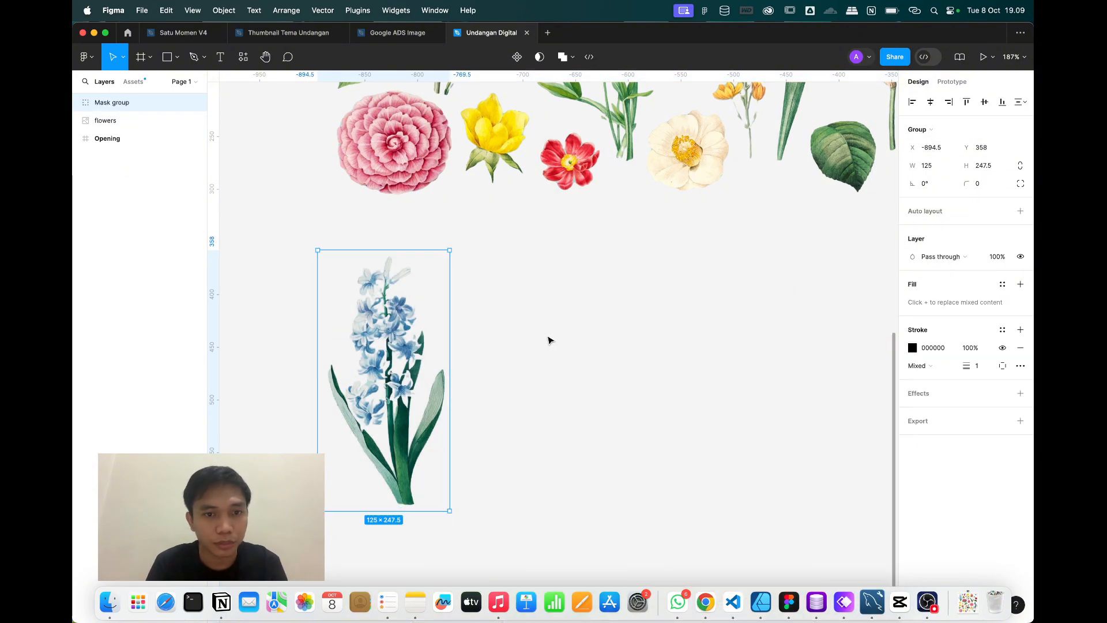
{"action": "left_click", "coordinate": [548, 341]}
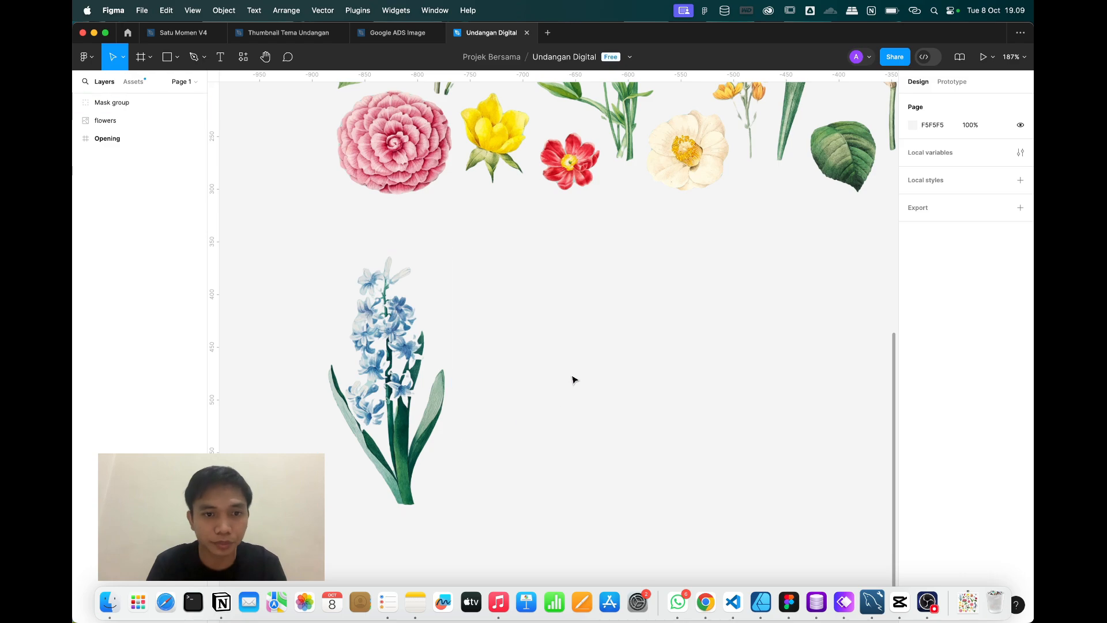
Rename the hyacinth mask group to flower-1.
{"action": "left_click", "coordinate": [387, 380]}
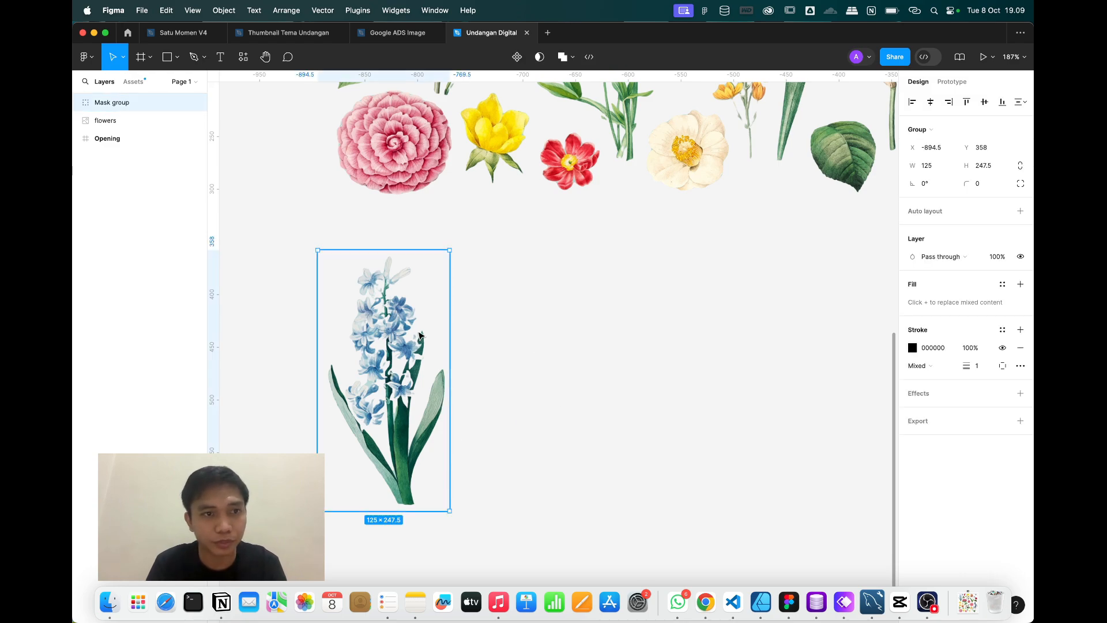
{"action": "double_click", "coordinate": [122, 108]}
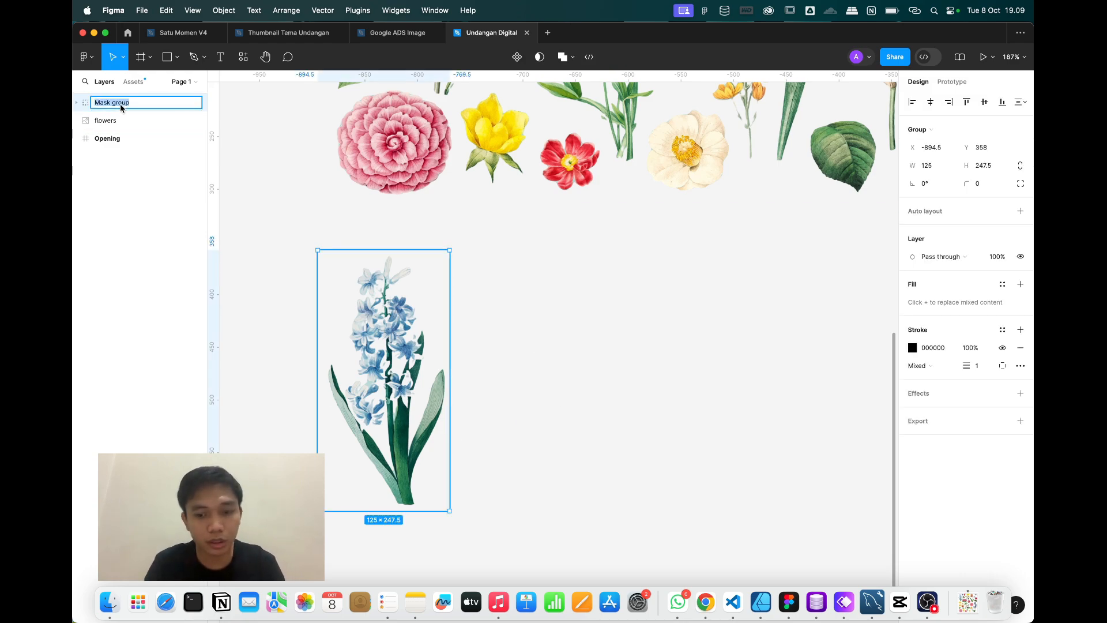
{"action": "type", "text": "flowers"}
{"action": "key", "text": "BackSpace"}
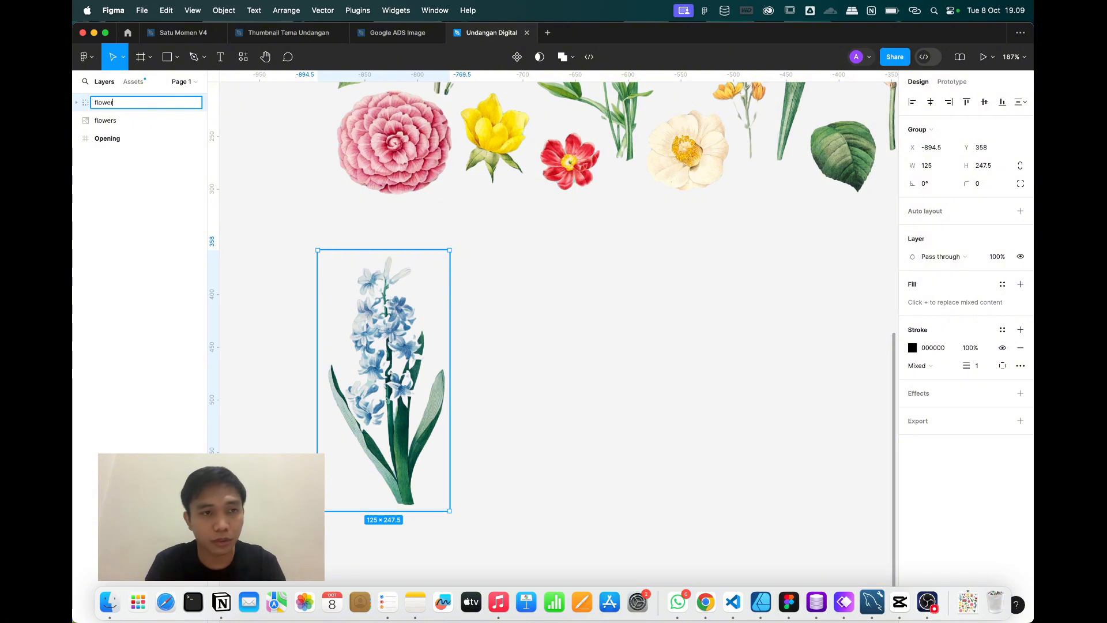
{"action": "type", "text": "-1"}
{"action": "key", "text": "Return"}
Shift the flowers image inside the flower-1 group so the whole hyacinth shows.
{"action": "left_click", "coordinate": [438, 237]}
{"action": "left_click", "coordinate": [354, 358]}
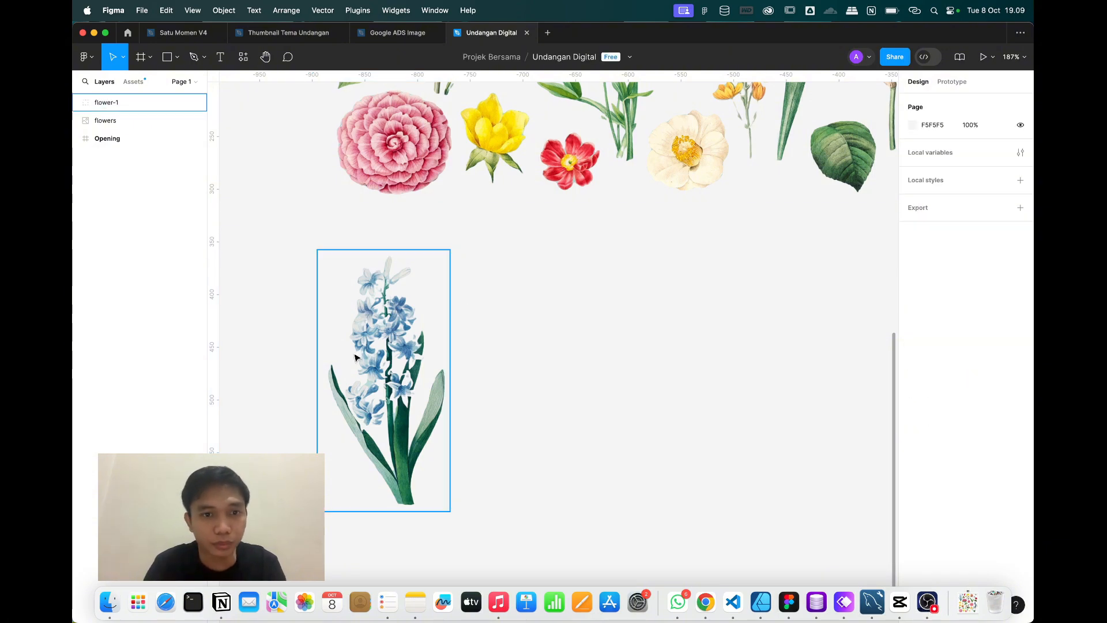
{"action": "right_click", "coordinate": [352, 357]}
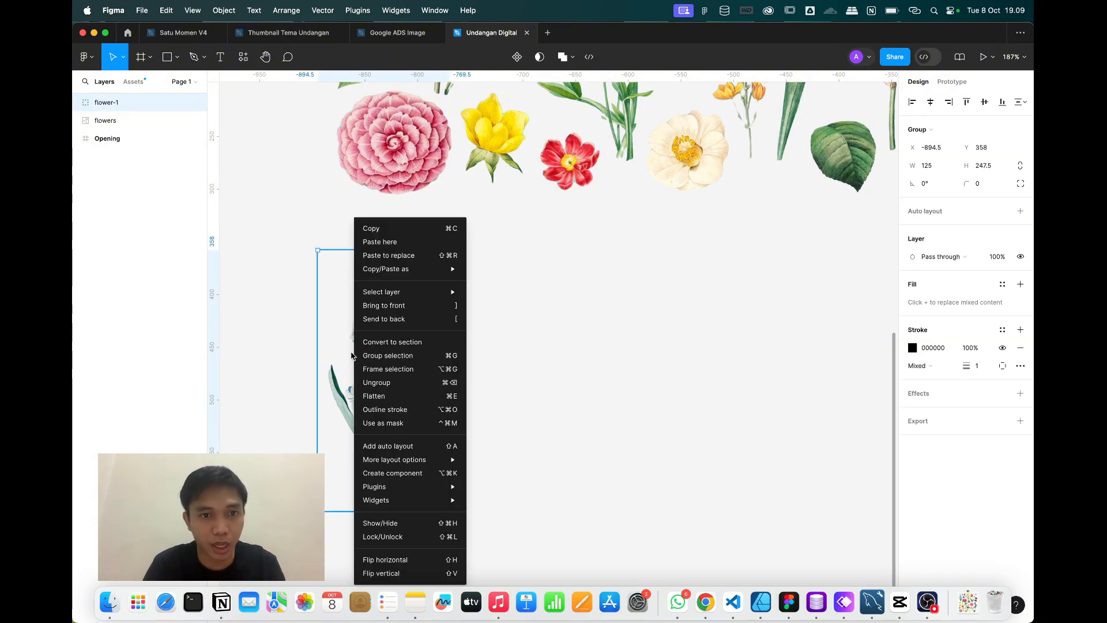
{"action": "left_click", "coordinate": [330, 352]}
{"action": "double_click", "coordinate": [371, 355]}
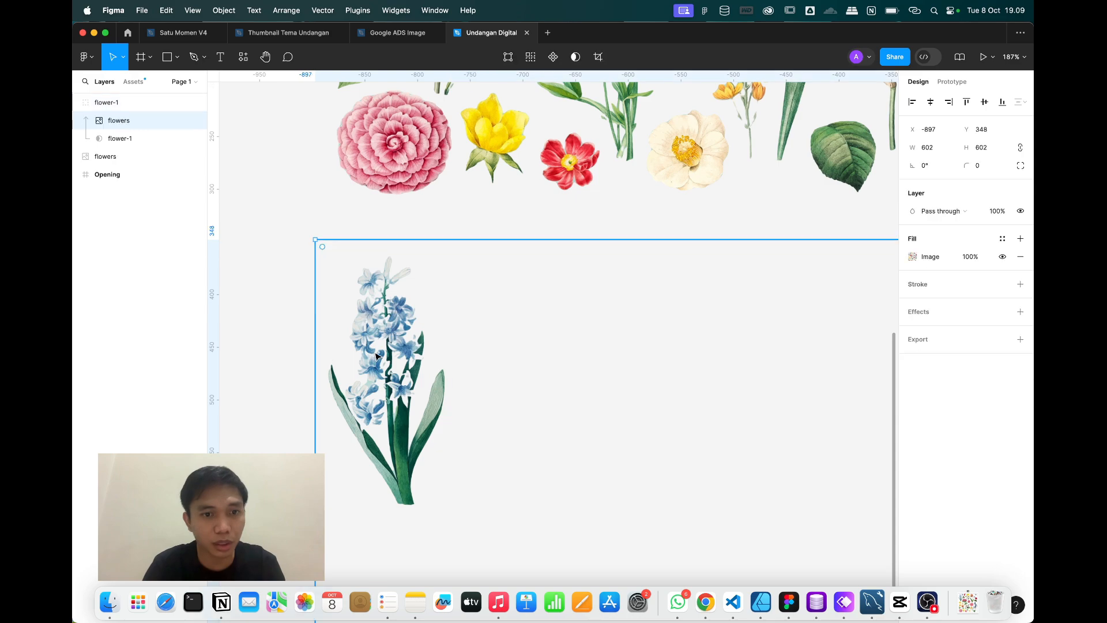
{"action": "mouse_move", "coordinate": [371, 355]}
{"action": "left_mouse_down"}
{"action": "mouse_move", "coordinate": [509, 355]}
{"action": "mouse_move", "coordinate": [427, 361]}
{"action": "mouse_move", "coordinate": [405, 392]}
{"action": "mouse_move", "coordinate": [368, 351]}
{"action": "left_mouse_up"}
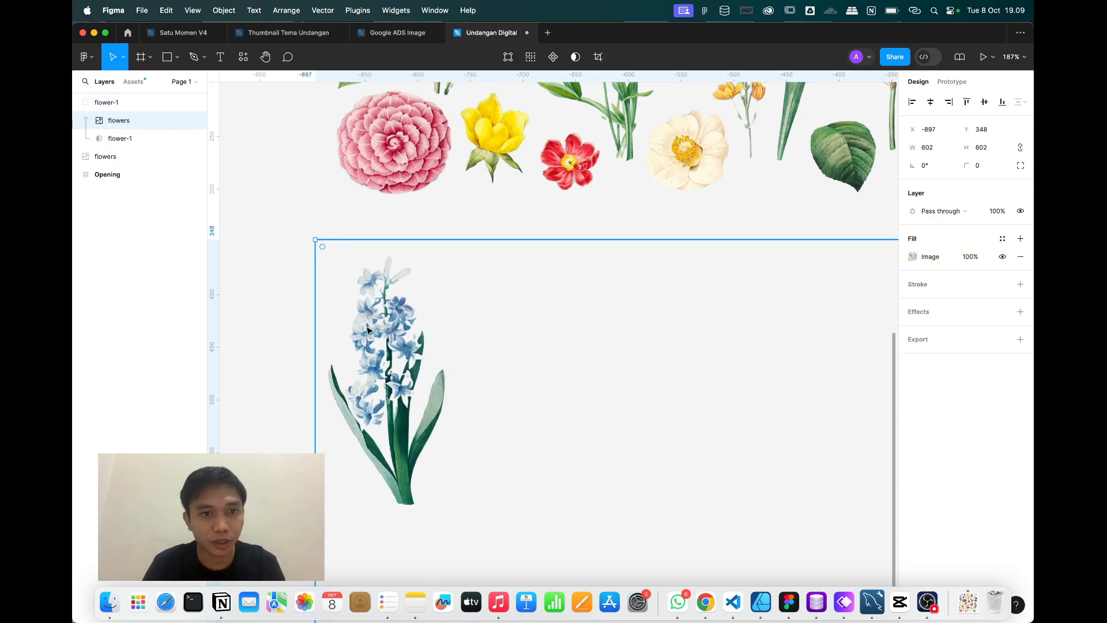
{"action": "left_click", "coordinate": [335, 285]}
Copy the flower-1 group as a PNG and paste it beside the original.
{"action": "left_click", "coordinate": [382, 330]}
{"action": "right_click", "coordinate": [383, 331]}
{"action": "mouse_move", "coordinate": [426, 267]}
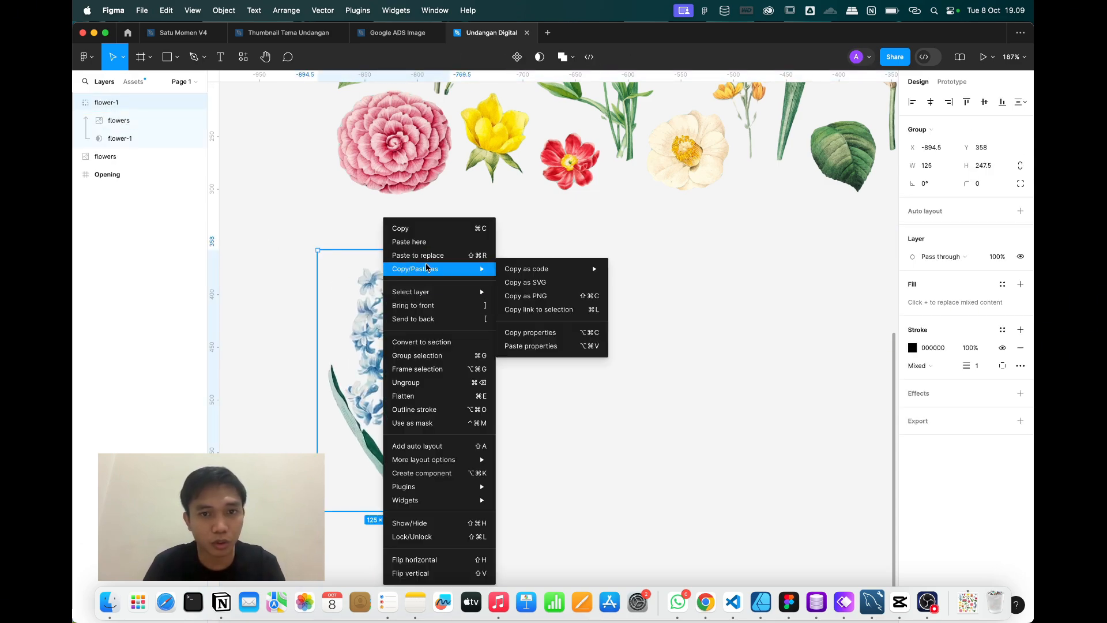
{"action": "left_click", "coordinate": [525, 296]}
{"action": "left_click", "coordinate": [537, 348]}
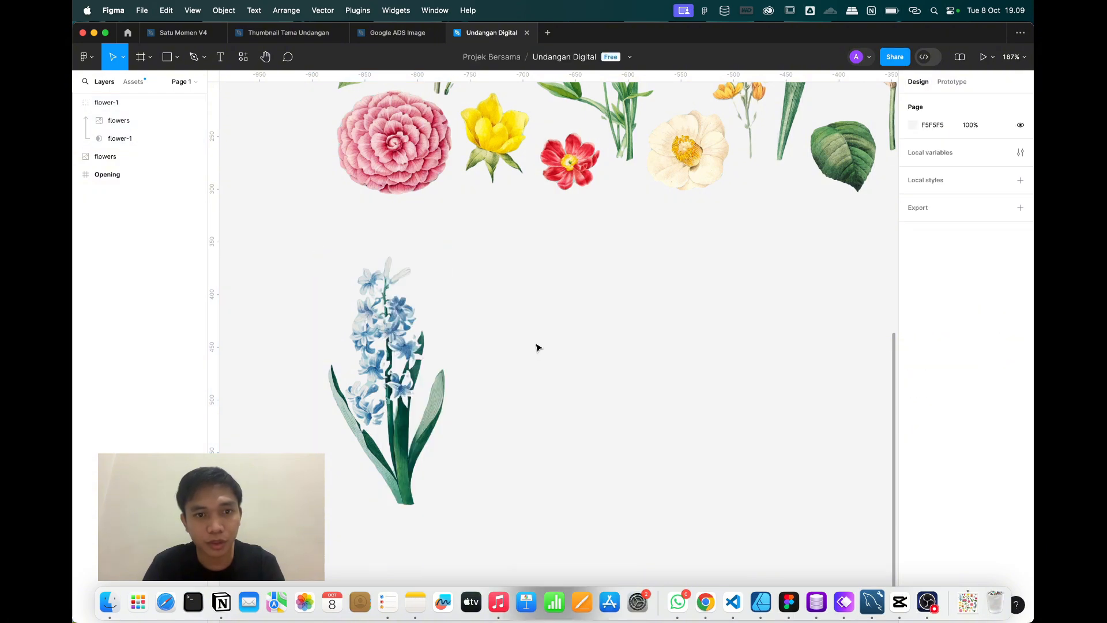
{"action": "key", "text": "super+v"}
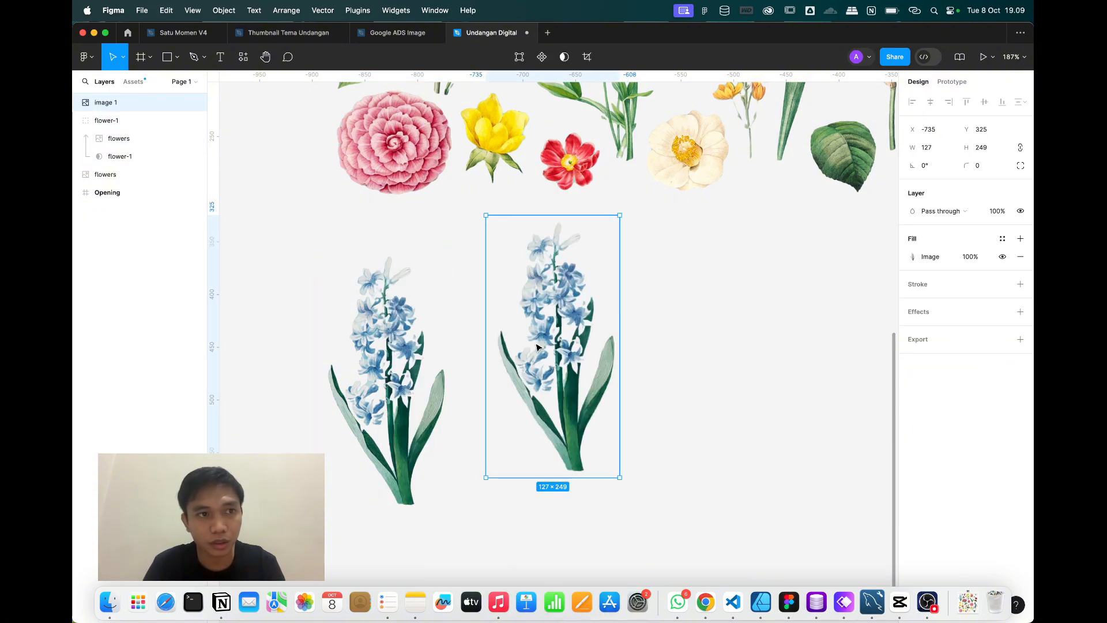
Reposition the flowers image inside the flower-1 crop.
{"action": "double_click", "coordinate": [413, 375]}
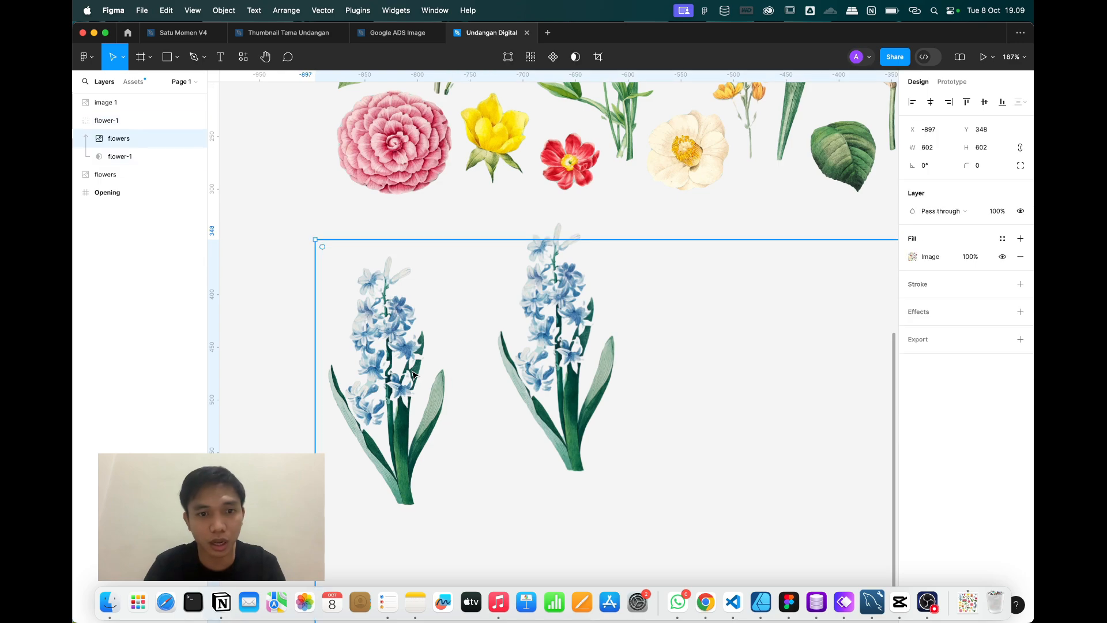
{"action": "left_click_drag", "start_coordinate": [413, 375], "coordinate": [343, 340]}
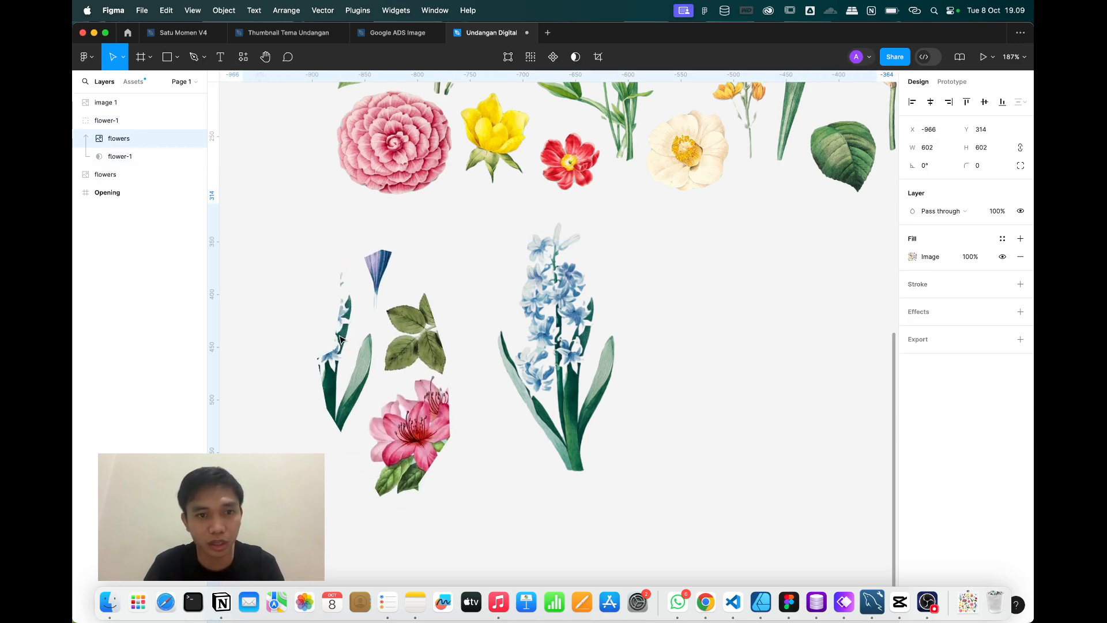
{"action": "left_click", "coordinate": [240, 200]}
Delete the flower-1 mask group and move the pasted hyacinth into its spot.
{"action": "left_click", "coordinate": [356, 343]}
{"action": "key", "text": "Delete"}
{"action": "left_click", "coordinate": [589, 288]}
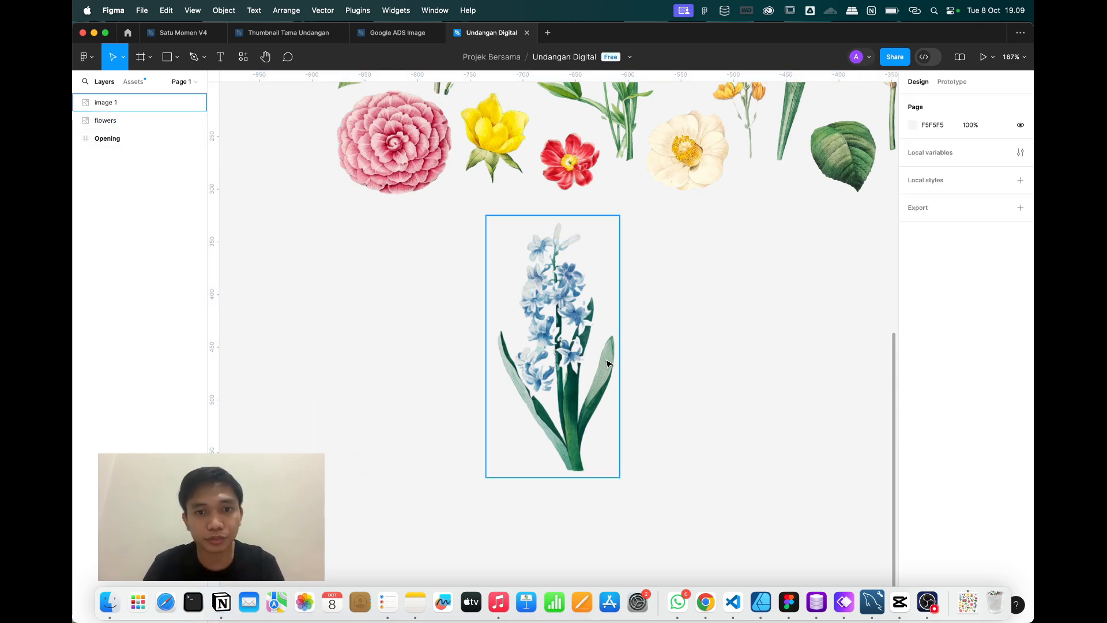
{"action": "left_click_drag", "start_coordinate": [516, 330], "coordinate": [382, 358]}
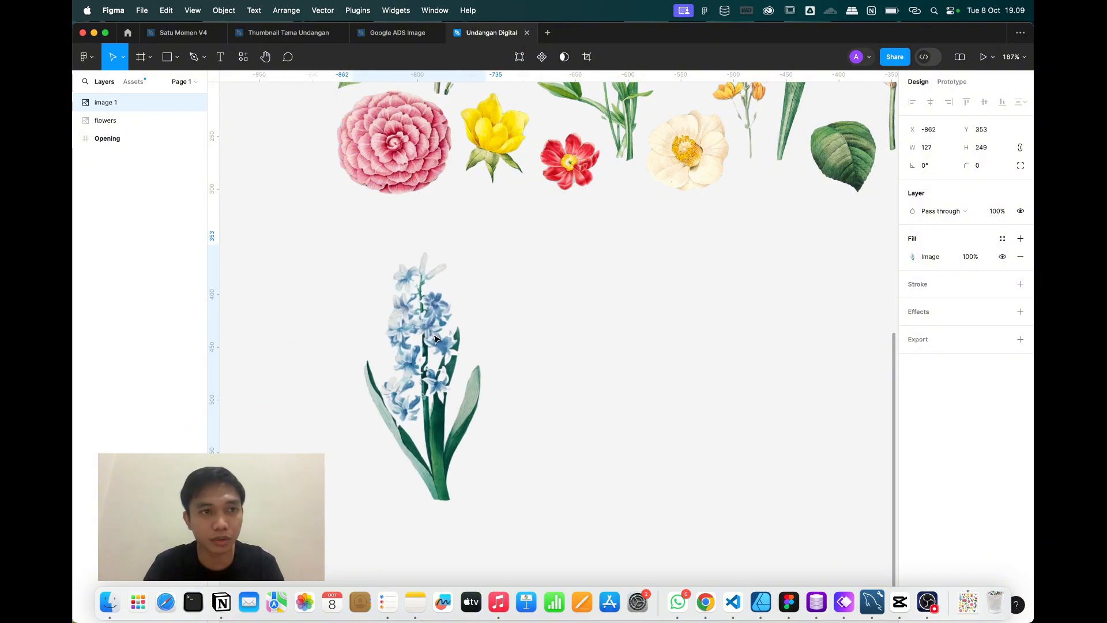
Rename the pasted hyacinth image layer to flower-1.
{"action": "double_click", "coordinate": [107, 102]}
{"action": "type", "text": "f"}
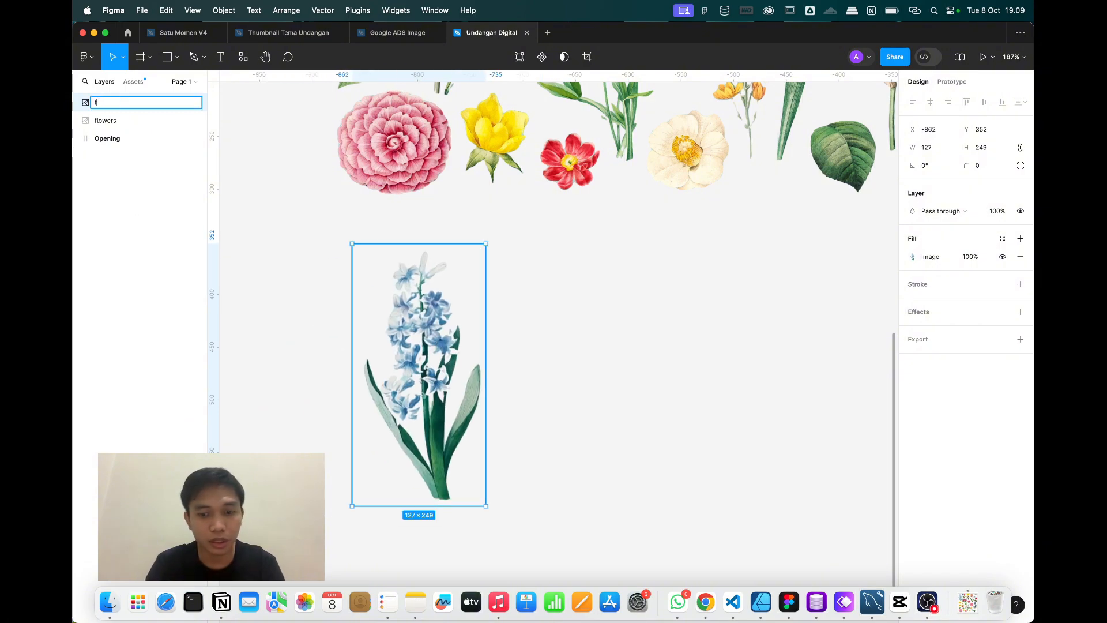
{"action": "type", "text": "lower-1"}
{"action": "key", "text": "Return"}
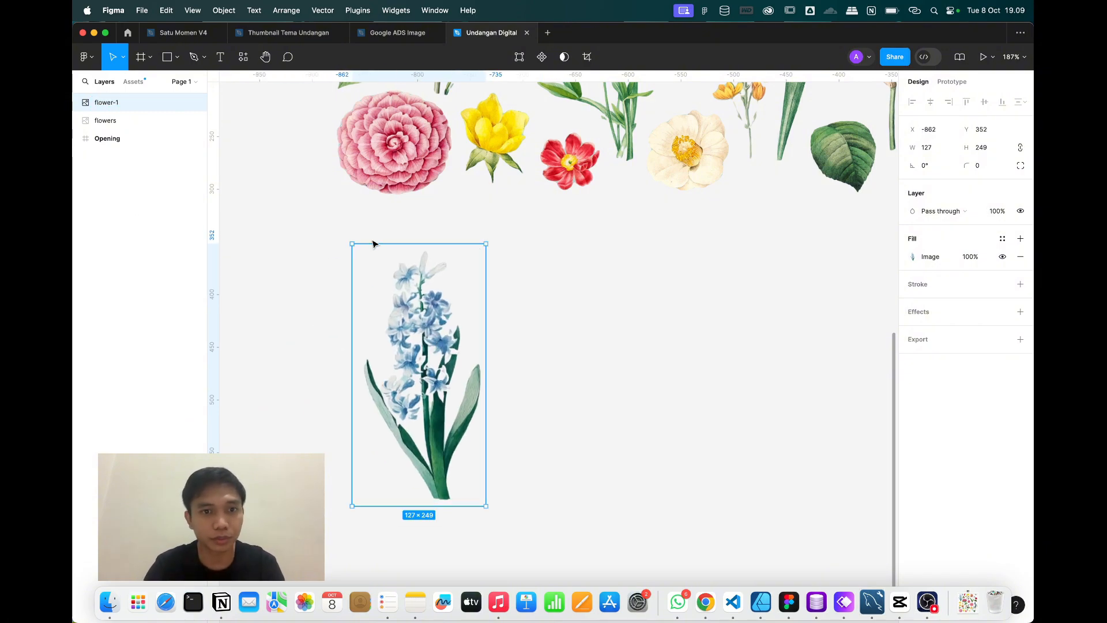
{"action": "scroll", "coordinate": [375, 242], "scroll_direction": "down", "scroll_amount": 5}
Nudge flower-1, then duplicate the flowers image sheet and move the copy below the original.
{"action": "left_click_drag", "start_coordinate": [387, 269], "coordinate": [382, 266]}
{"action": "scroll", "coordinate": [382, 266], "scroll_direction": "up", "scroll_amount": 2}
{"action": "left_click", "coordinate": [391, 211]}
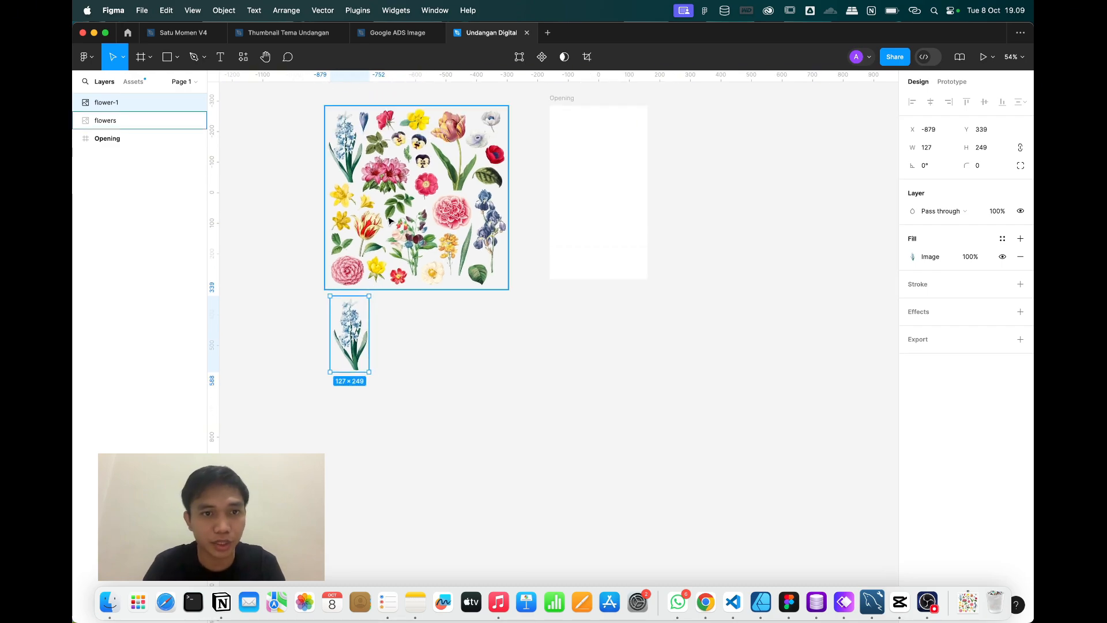
{"action": "scroll", "coordinate": [399, 118], "scroll_direction": "up", "scroll_amount": 2}
{"action": "scroll", "coordinate": [404, 133], "scroll_direction": "down", "scroll_amount": 3}
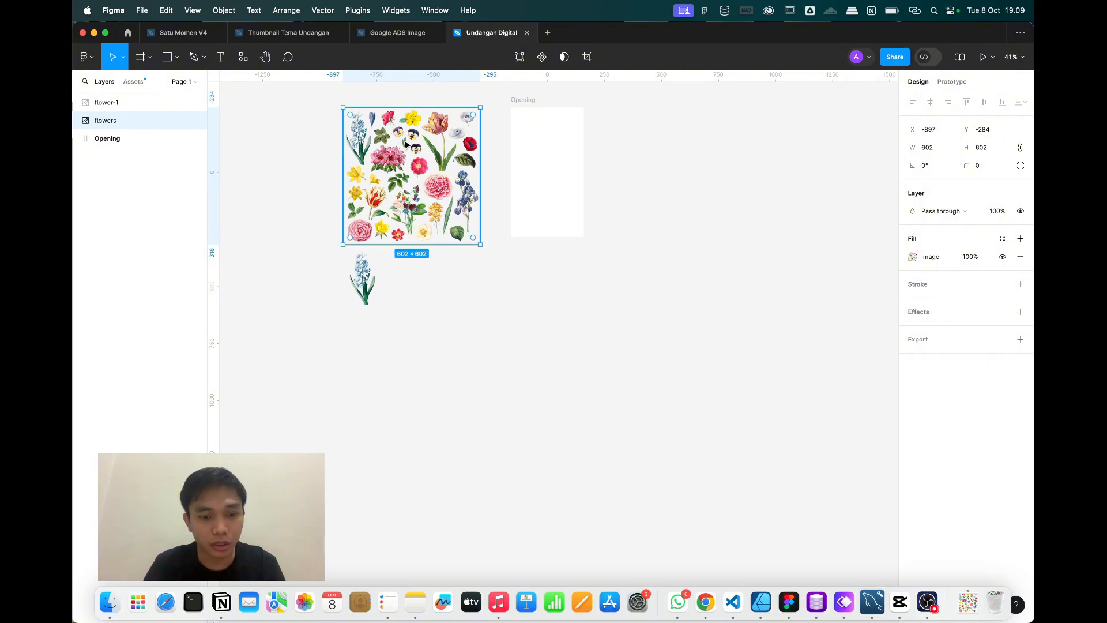
{"action": "key", "text": "super+d"}
{"action": "left_click_drag", "start_coordinate": [405, 144], "coordinate": [457, 309]}
Zoom in on the pink azalea and choose the Pen tool.
{"action": "scroll", "coordinate": [455, 307], "scroll_direction": "up", "scroll_amount": 8}
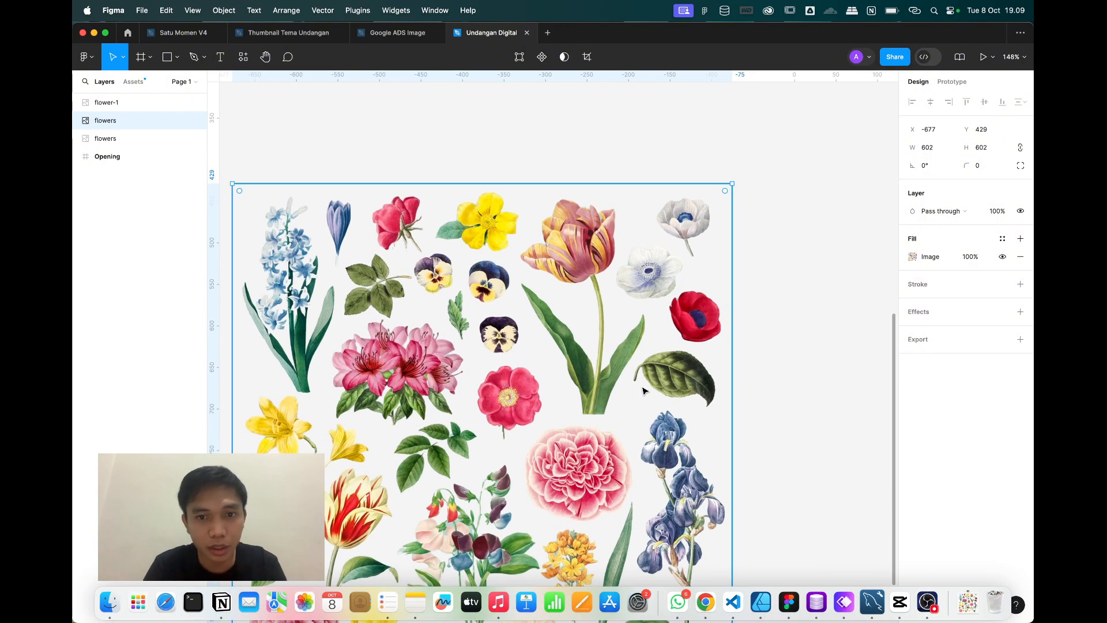
{"action": "scroll", "coordinate": [643, 388], "scroll_direction": "up", "scroll_amount": 5}
{"action": "scroll", "coordinate": [277, 306], "scroll_direction": "left", "scroll_amount": 3}
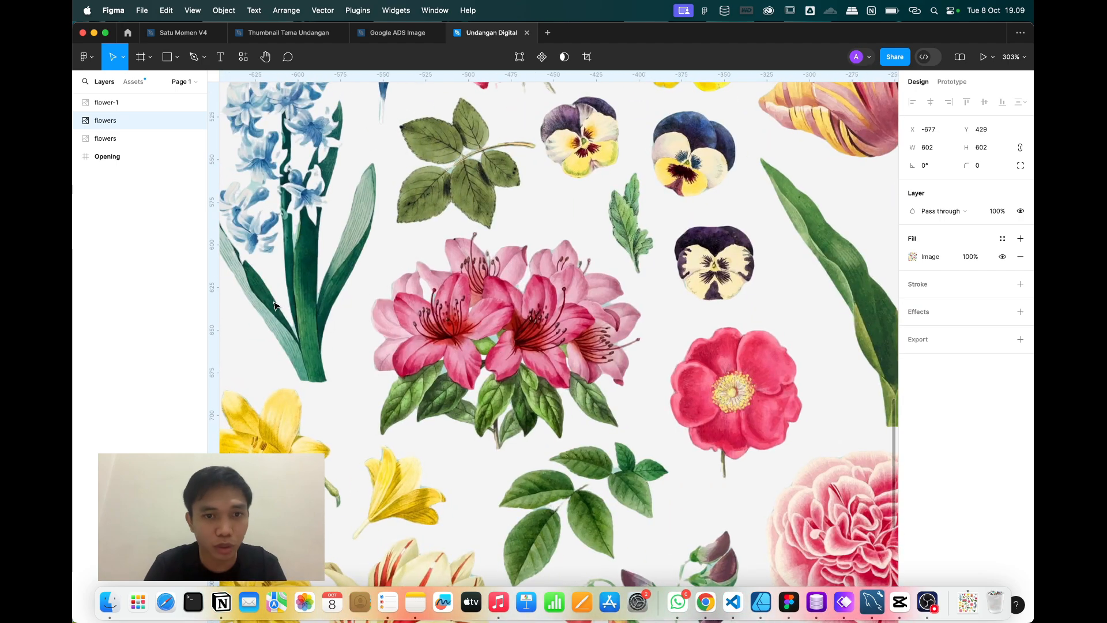
{"action": "scroll", "coordinate": [460, 295], "scroll_direction": "up", "scroll_amount": 2}
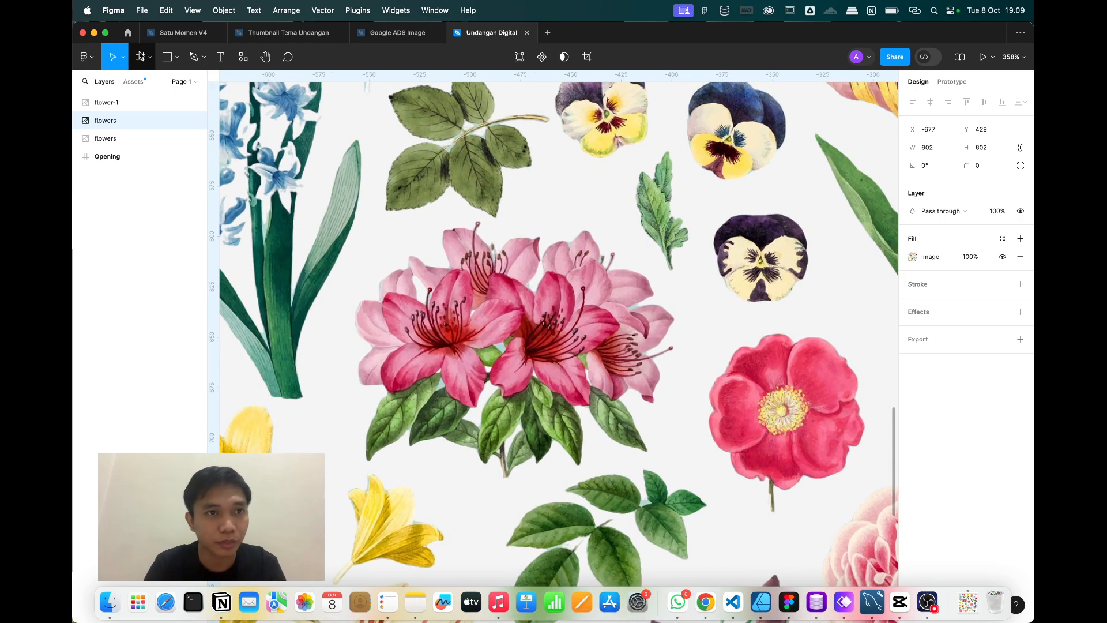
{"action": "left_click", "coordinate": [192, 57]}
Place Pen points along the azalea's left edge, across its top and down its right side.
{"action": "left_click", "coordinate": [360, 412]}
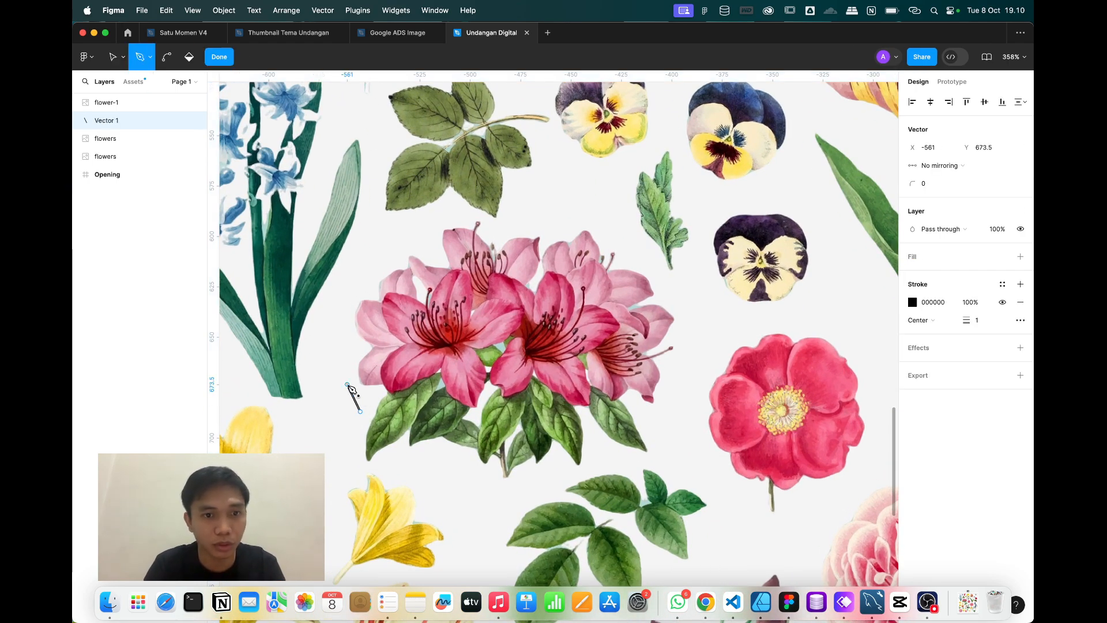
{"action": "left_click", "coordinate": [347, 384]}
{"action": "left_click", "coordinate": [339, 329]}
{"action": "left_click", "coordinate": [356, 272]}
{"action": "left_click", "coordinate": [419, 226]}
{"action": "left_click", "coordinate": [474, 213]}
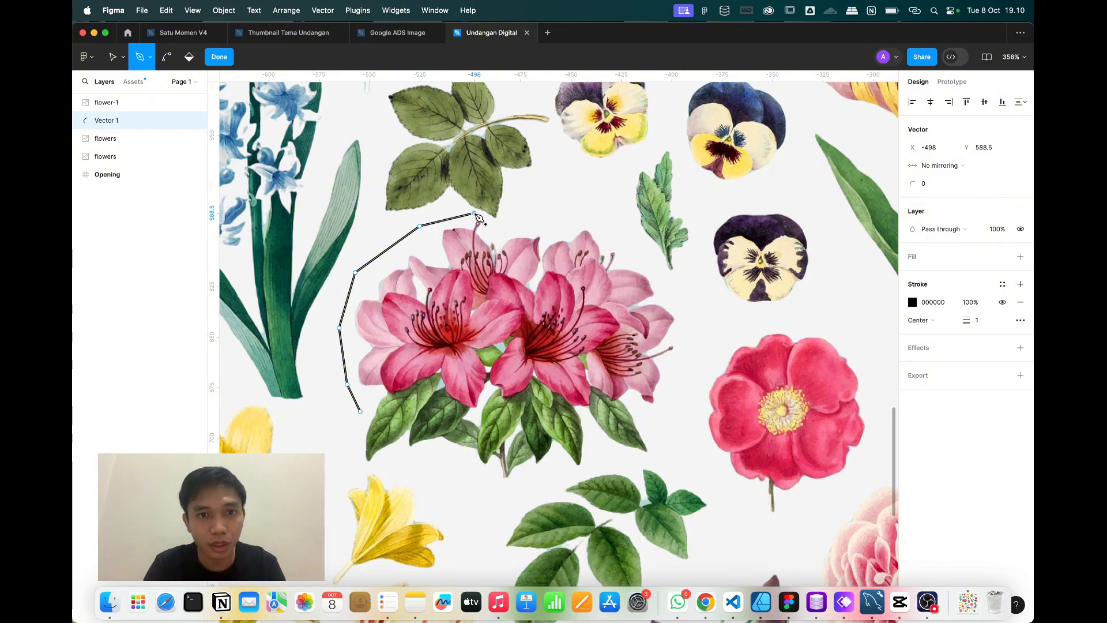
{"action": "left_click", "coordinate": [506, 225]}
{"action": "left_click", "coordinate": [596, 214]}
{"action": "left_click", "coordinate": [689, 303]}
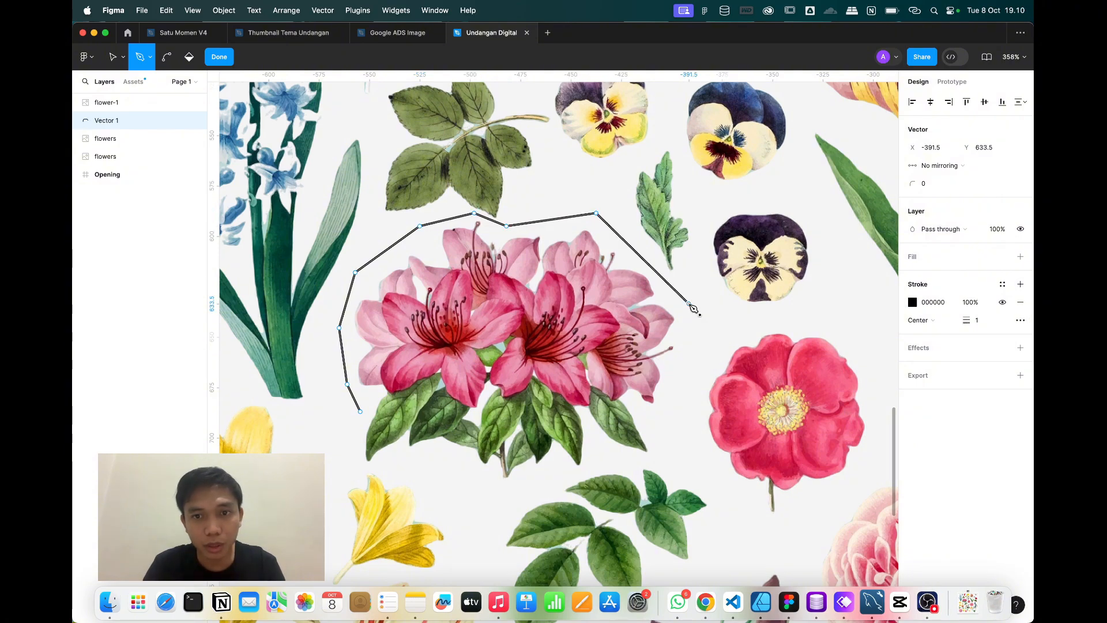
{"action": "left_click", "coordinate": [692, 396]}
Trace the azalea's bottom edge, close the outline at the first anchor and finish editing.
{"action": "left_click", "coordinate": [663, 442]}
{"action": "left_click", "coordinate": [648, 460]}
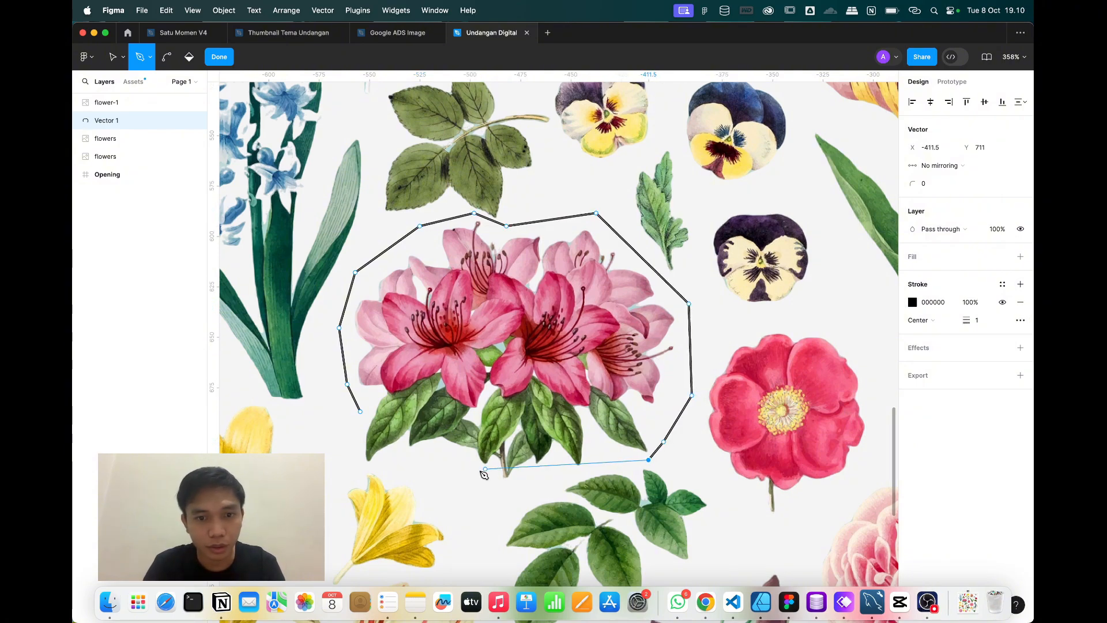
{"action": "left_click", "coordinate": [474, 493]}
{"action": "left_click", "coordinate": [406, 454]}
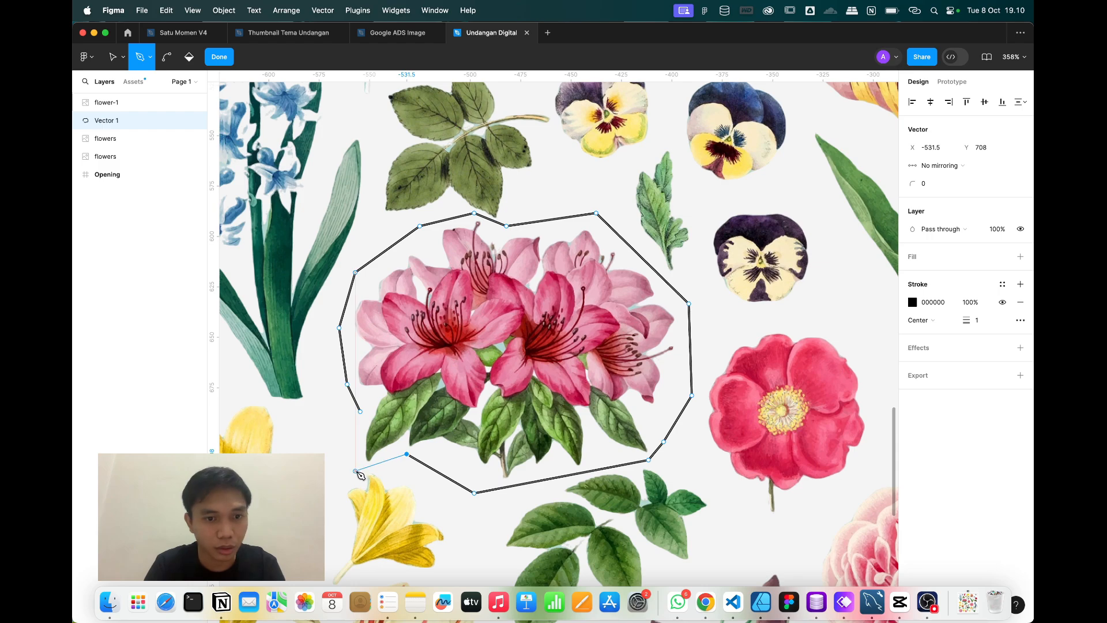
{"action": "left_click", "coordinate": [356, 471]}
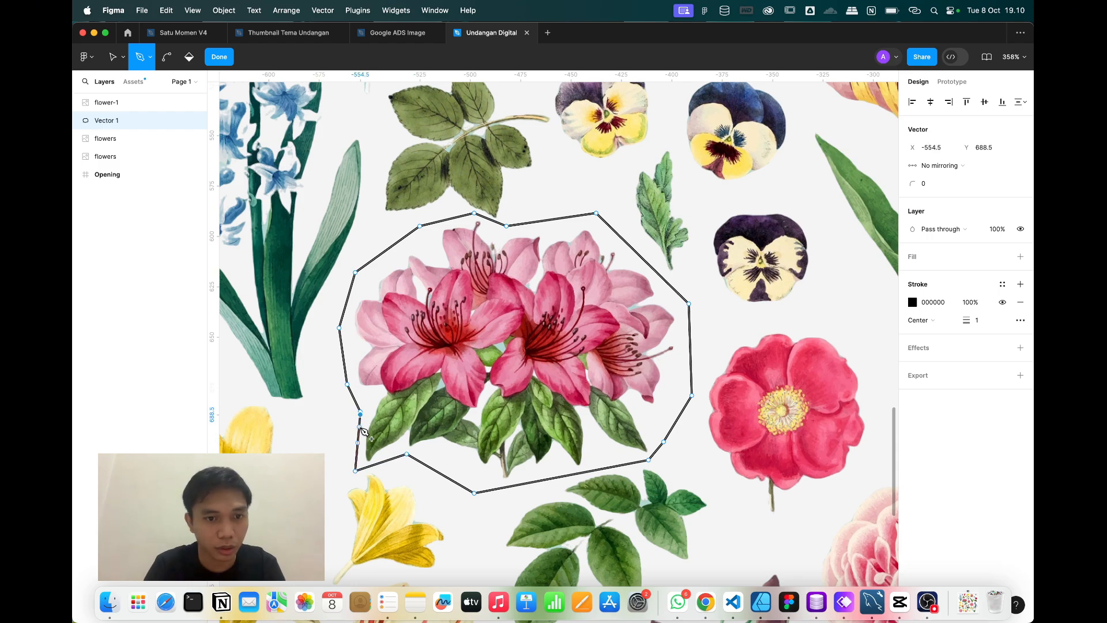
{"action": "left_click", "coordinate": [360, 413]}
{"action": "key", "text": "super+z"}
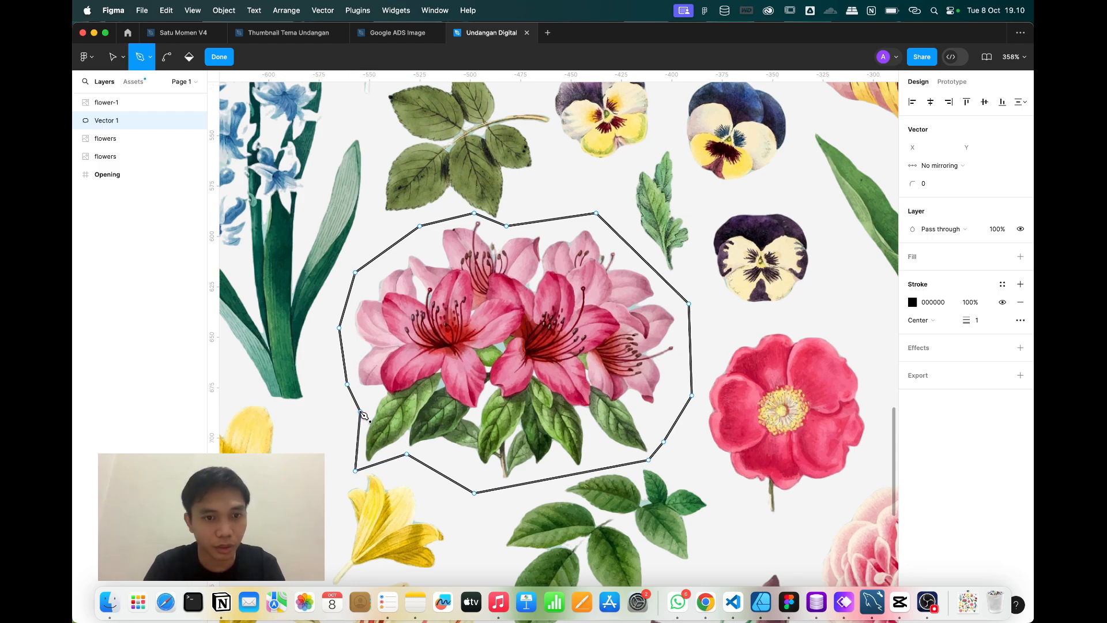
{"action": "left_click", "coordinate": [226, 59]}
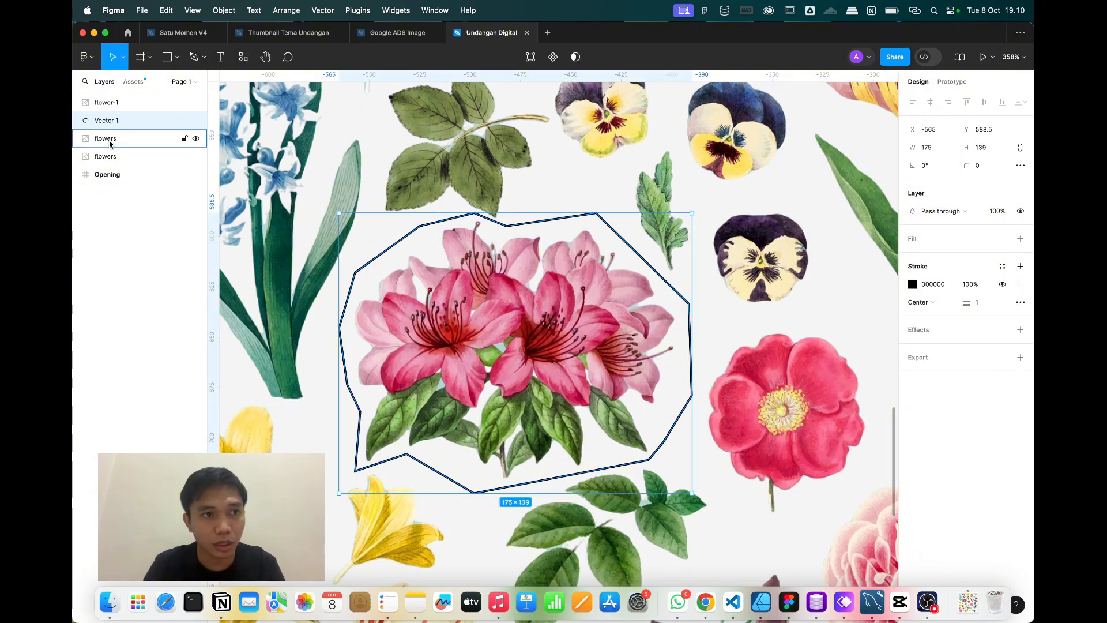
Zoom out and give the azalea outline Vector 1 a grey fill.
{"action": "key", "text": "Escape"}
{"action": "key", "text": "minus"}
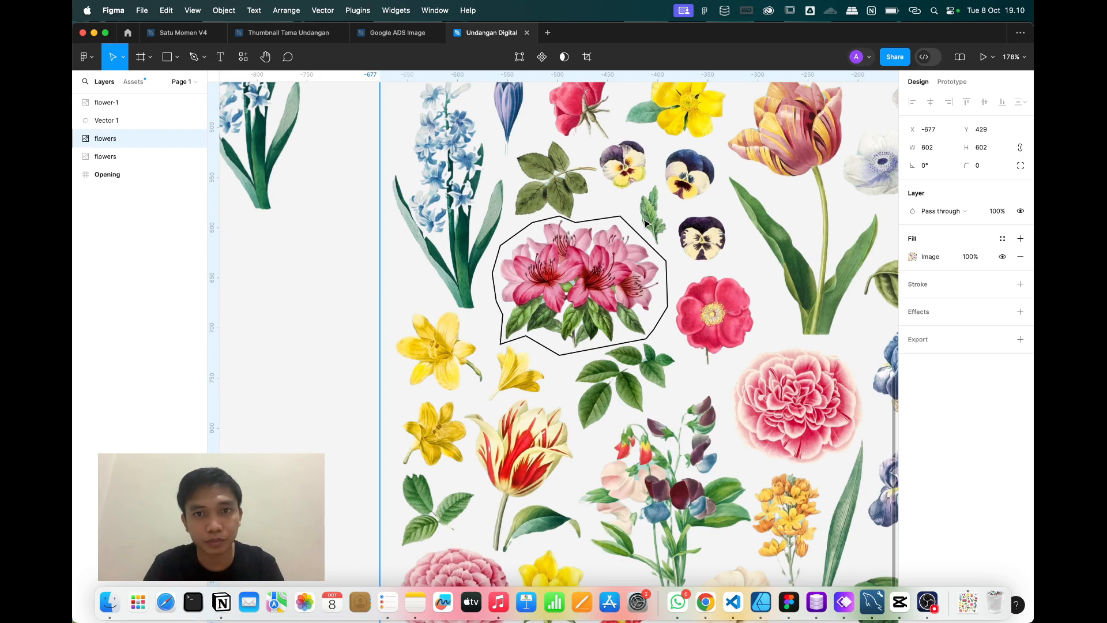
{"action": "left_click", "coordinate": [392, 277]}
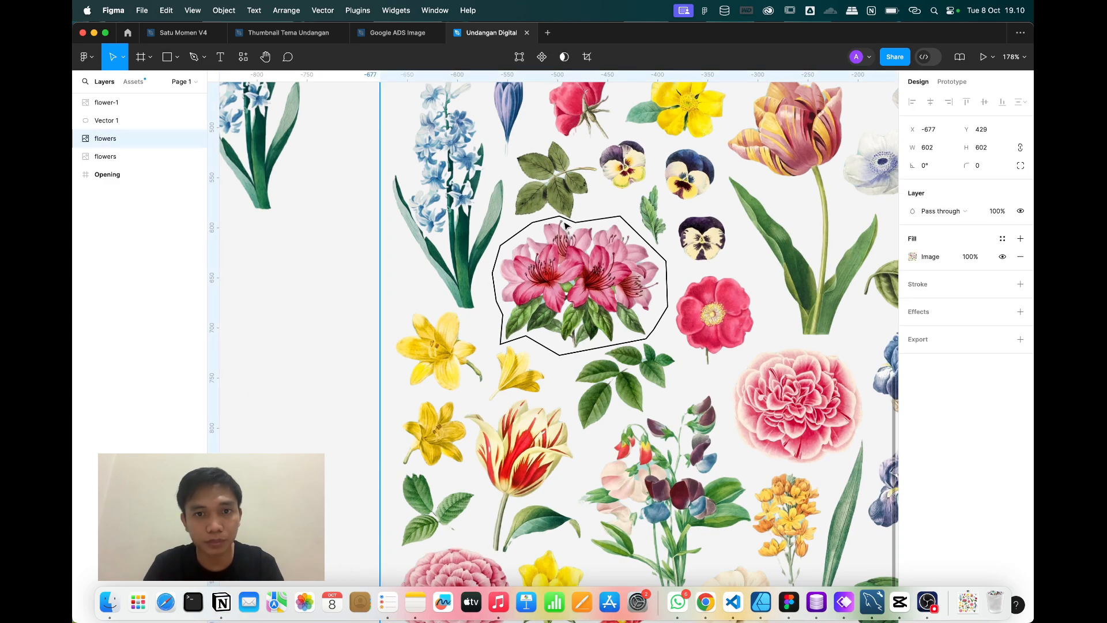
{"action": "scroll", "coordinate": [455, 355], "scroll_direction": "down", "scroll_amount": 5}
{"action": "left_click", "coordinate": [388, 387]}
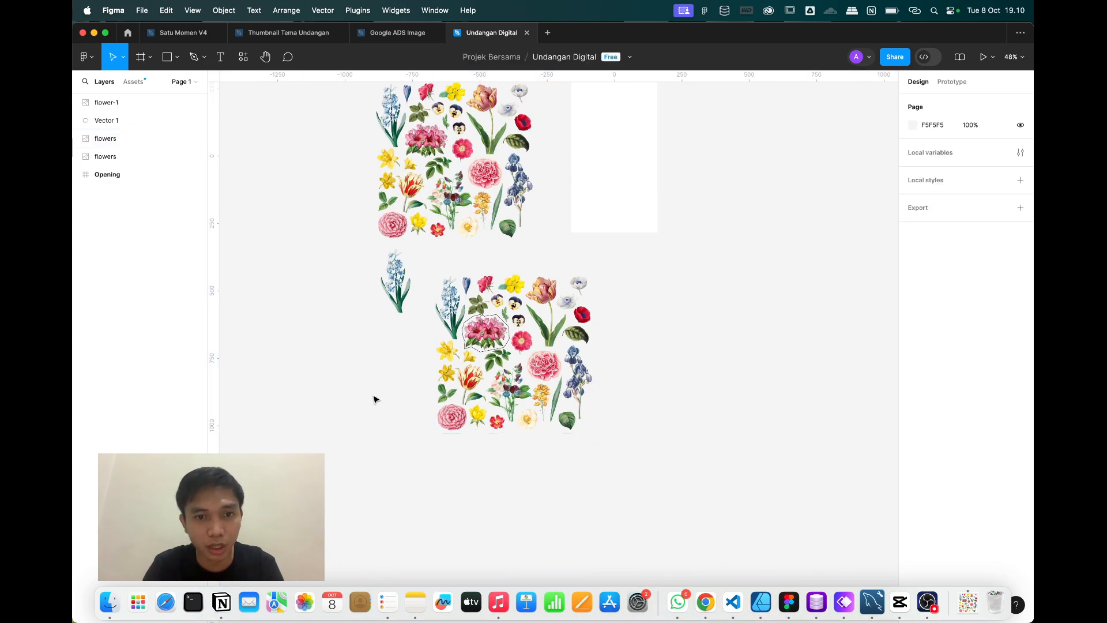
{"action": "left_click_drag", "start_coordinate": [373, 398], "coordinate": [533, 318]}
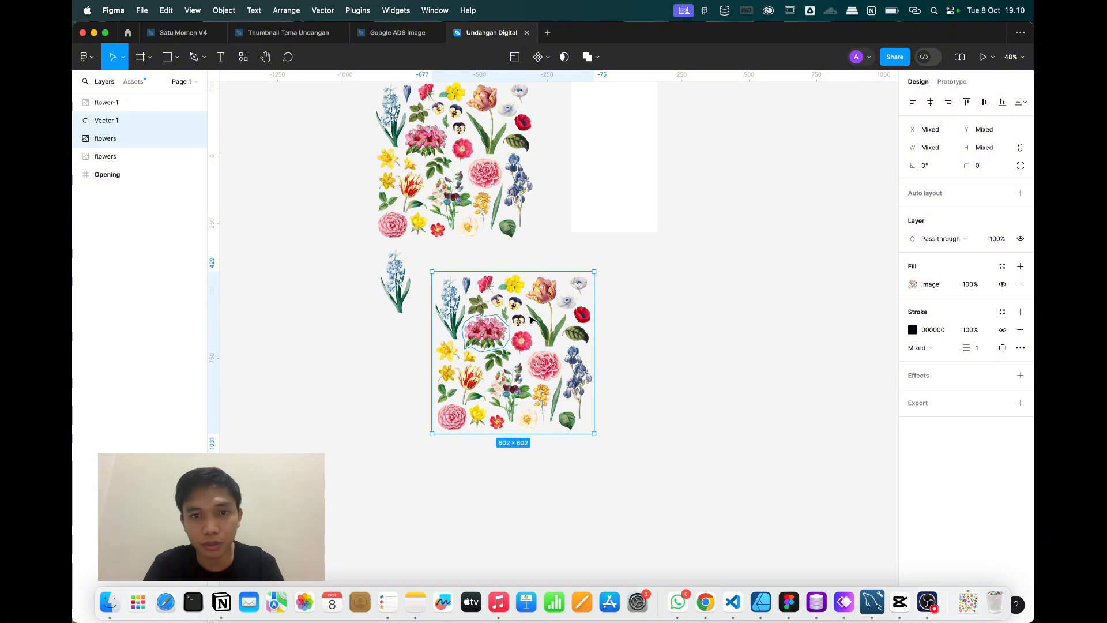
{"action": "left_click", "coordinate": [367, 383]}
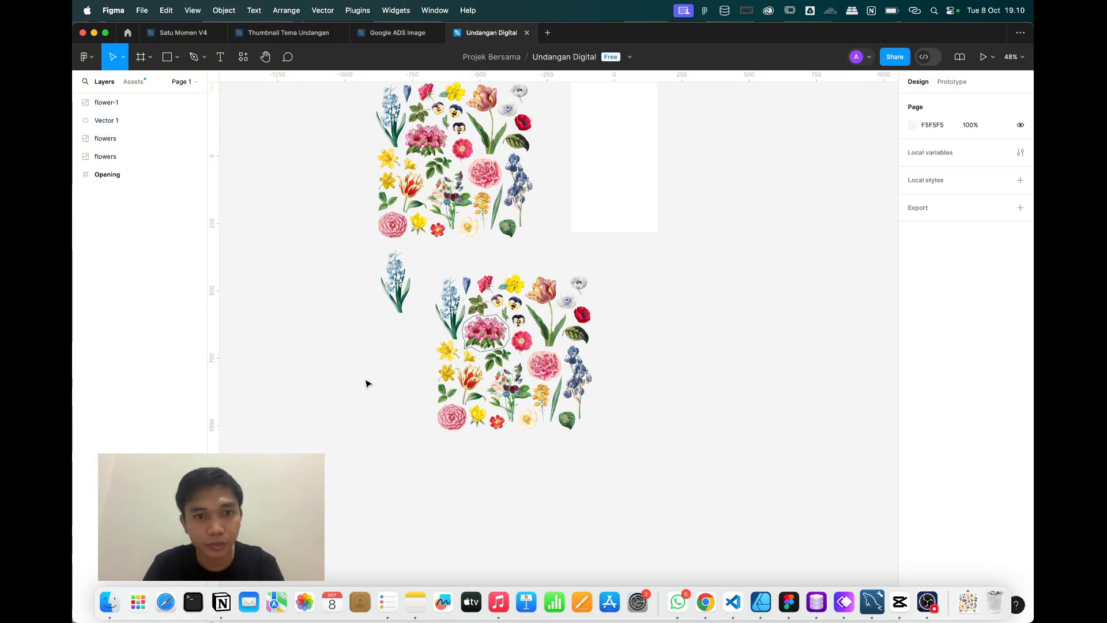
{"action": "left_click", "coordinate": [497, 316]}
{"action": "left_click", "coordinate": [1020, 238]}
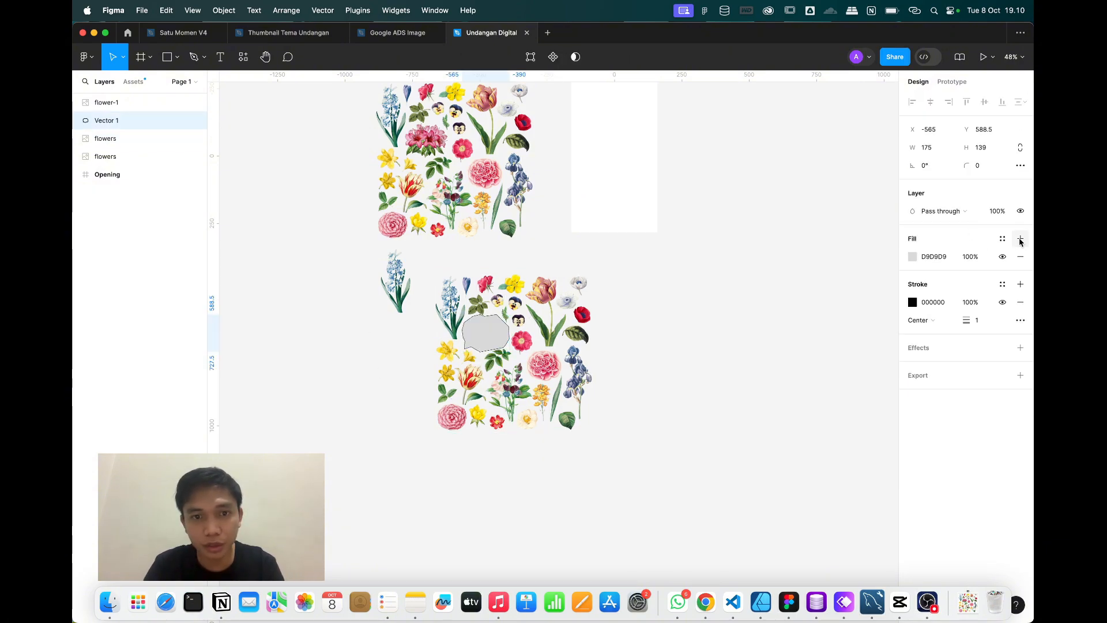
{"action": "left_click", "coordinate": [646, 378]}
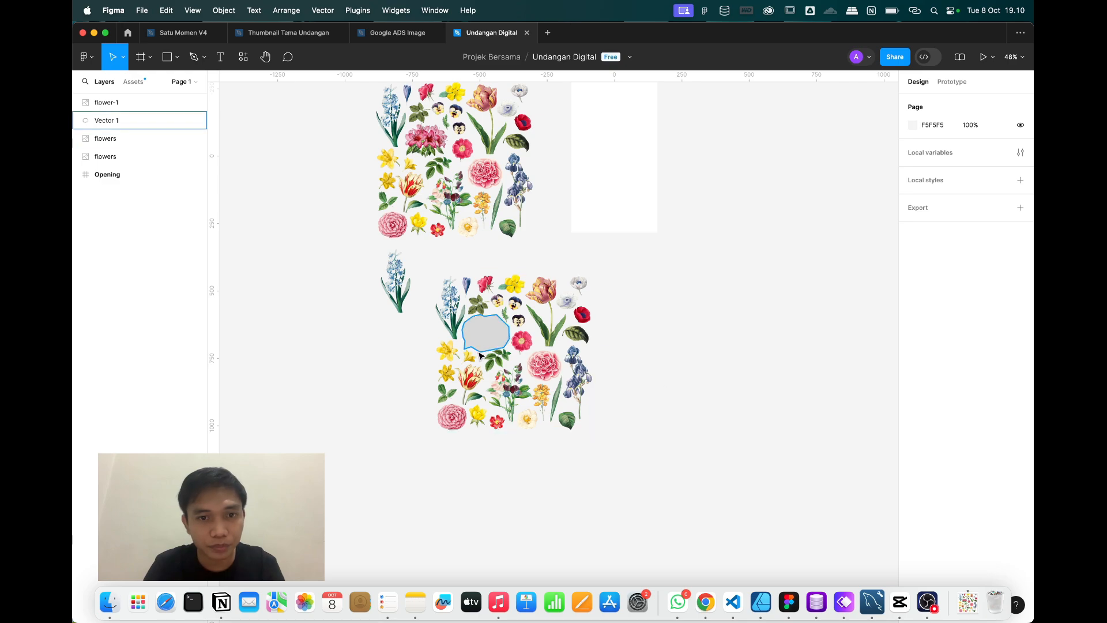
{"action": "left_click", "coordinate": [491, 341]}
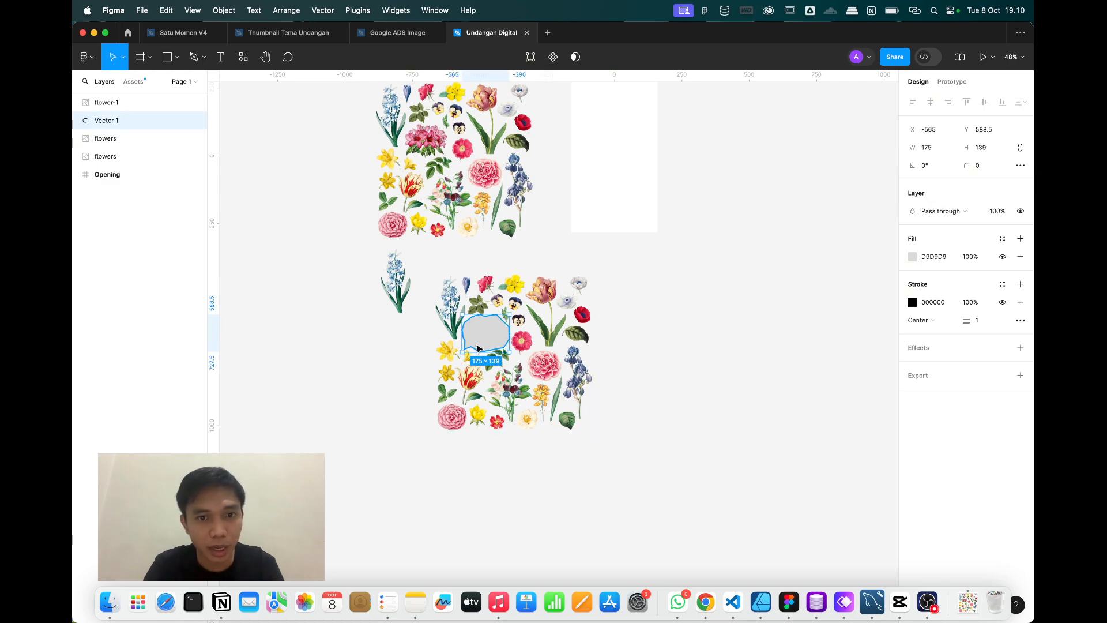
Delete the stray '[' text layer and move Vector 1 below the flowers image in Layers.
{"action": "scroll", "coordinate": [477, 347], "scroll_direction": "up", "scroll_amount": 5}
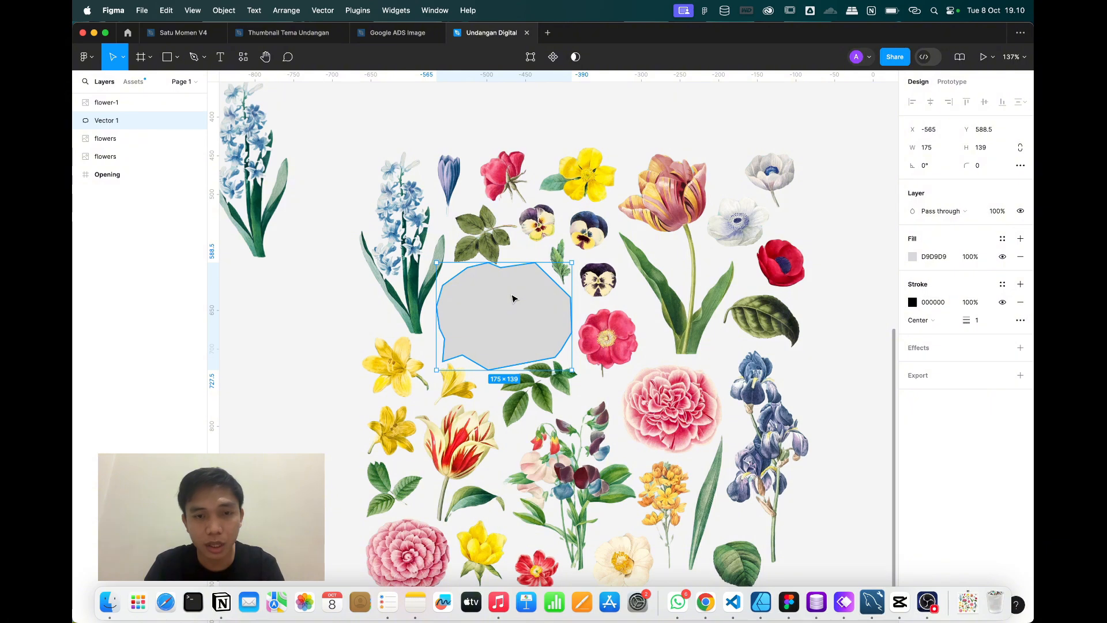
{"action": "left_click", "coordinate": [221, 56]}
{"action": "left_click", "coordinate": [252, 302]}
{"action": "type", "text": "["}
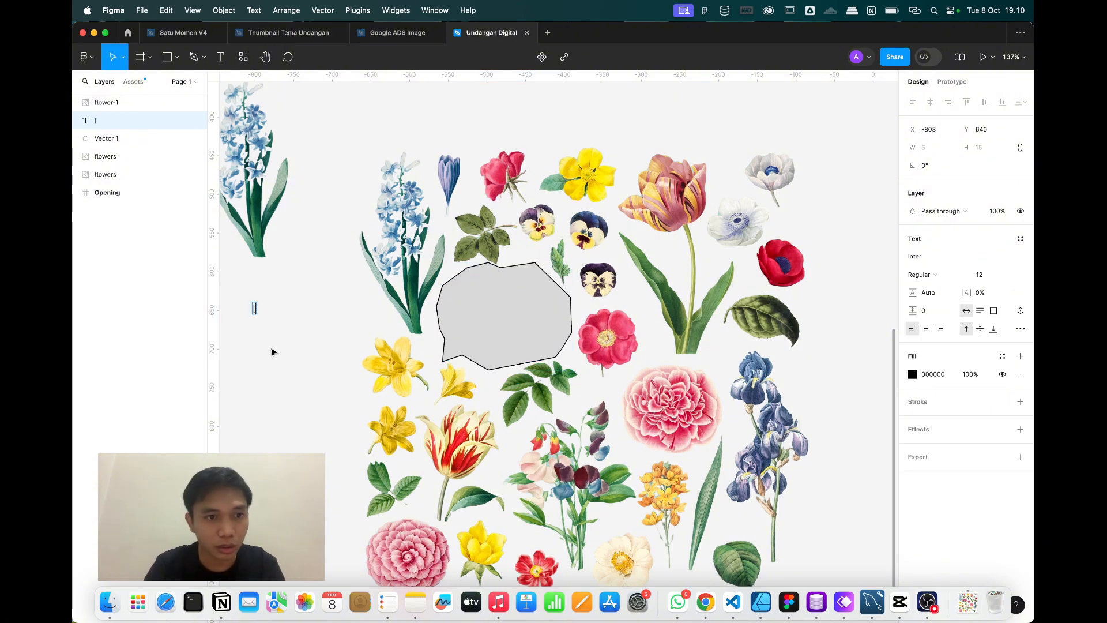
{"action": "key", "text": "Escape"}
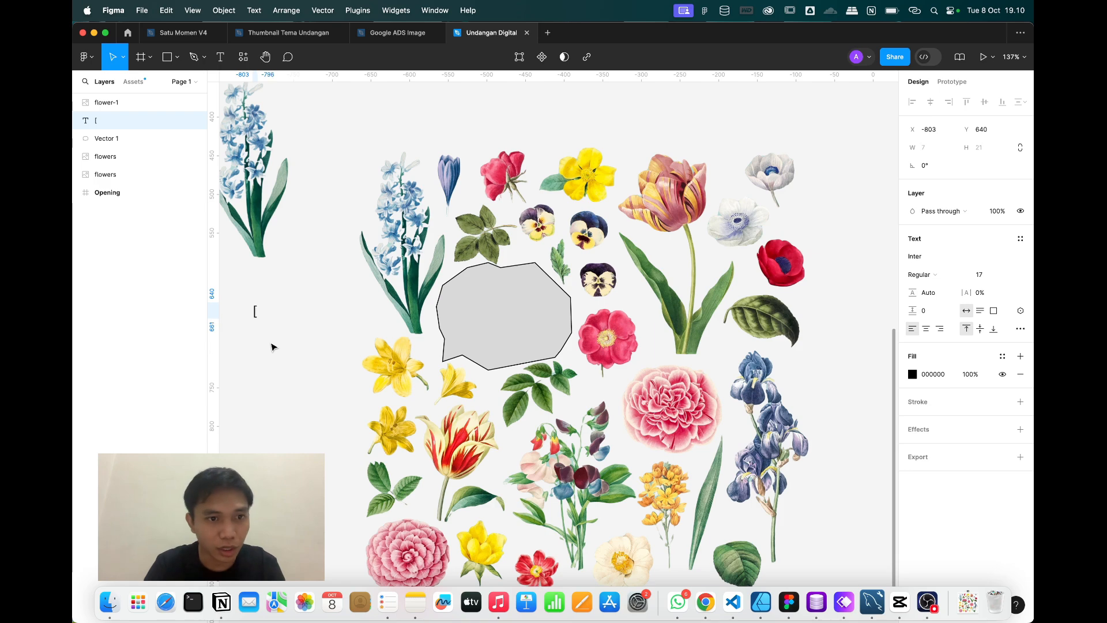
{"action": "key", "text": "super+shift+period"}
{"action": "key", "text": "super+shift+period"}
{"action": "key", "text": "super+shift+period"}
{"action": "key", "text": "super+shift+period"}
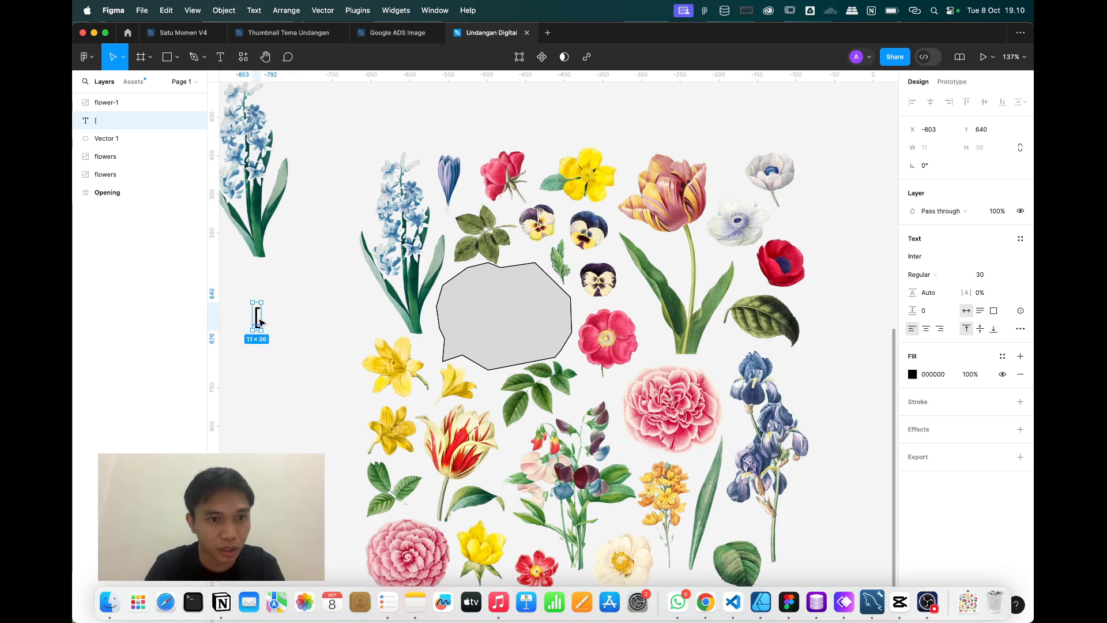
{"action": "key", "text": "BackSpace"}
{"action": "left_click", "coordinate": [540, 281]}
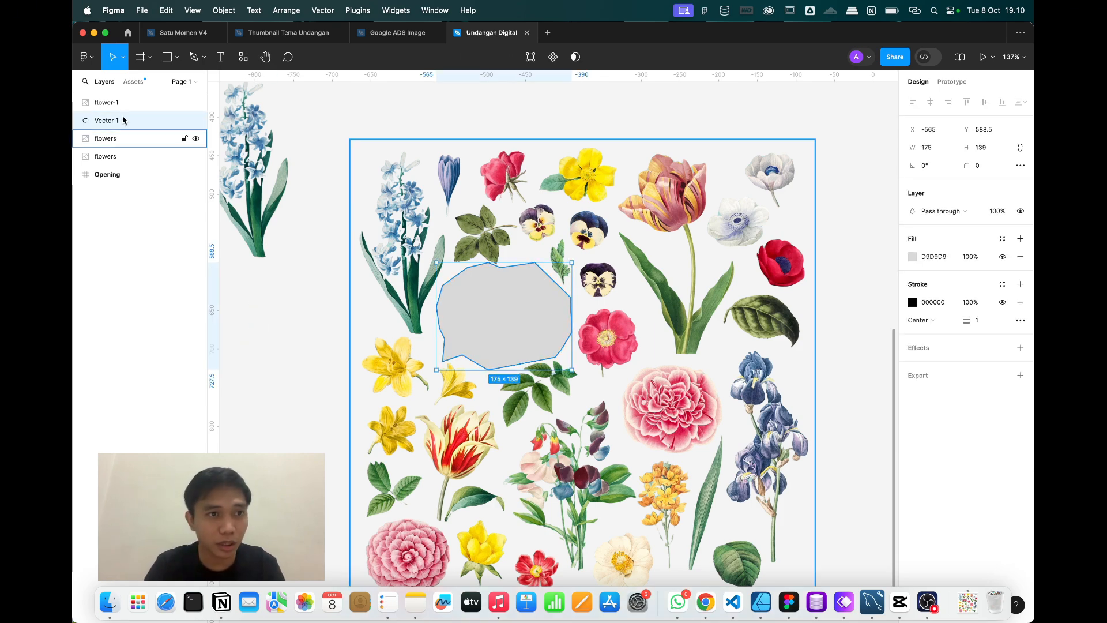
{"action": "left_click_drag", "start_coordinate": [102, 122], "coordinate": [115, 153]}
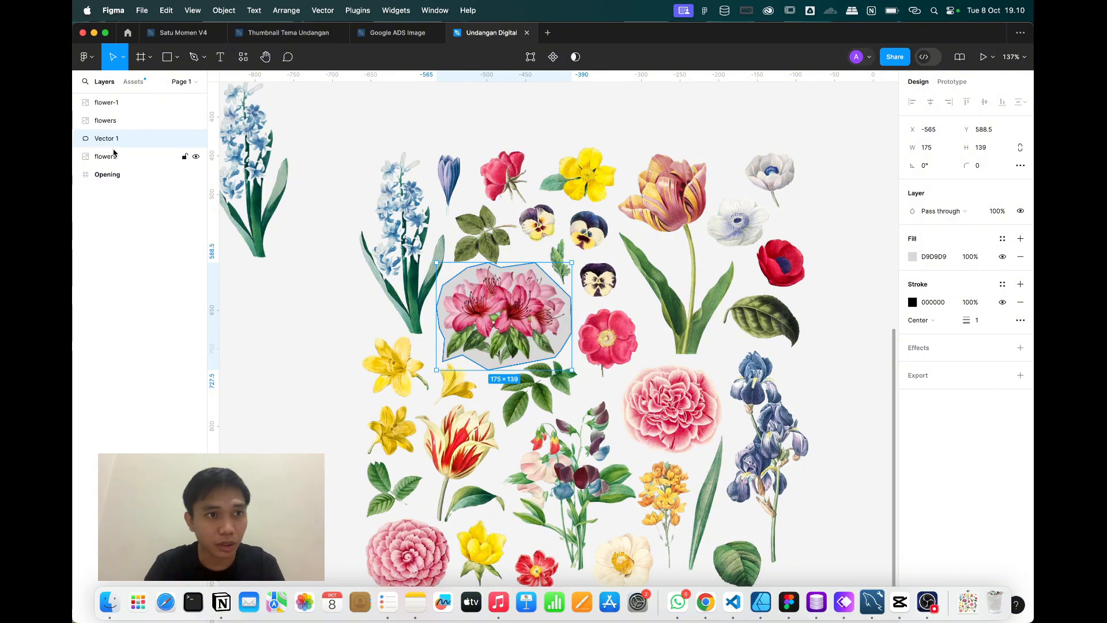
Select the flowers image and Vector 1 together and apply Use as mask.
{"action": "left_click", "coordinate": [591, 272]}
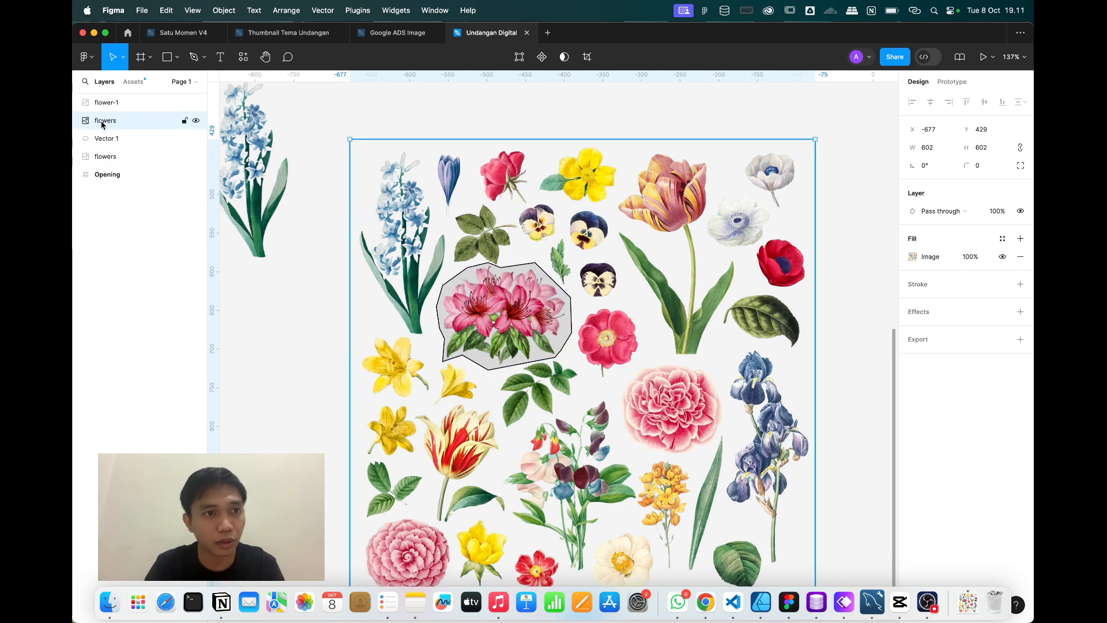
{"action": "left_click", "coordinate": [106, 138], "text": "shift"}
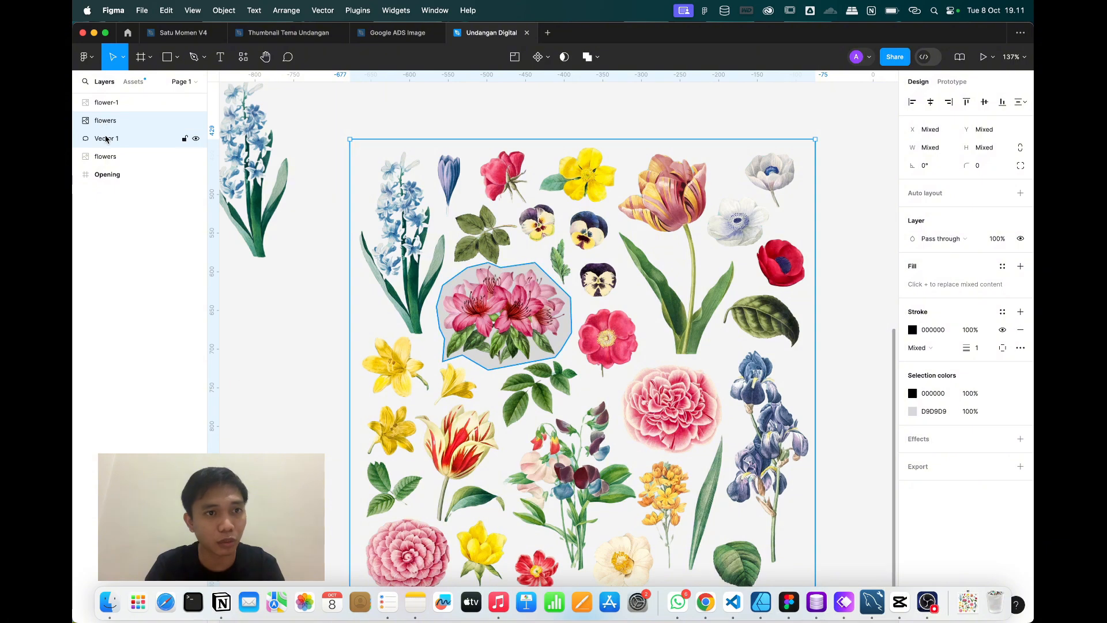
{"action": "right_click", "coordinate": [604, 304]}
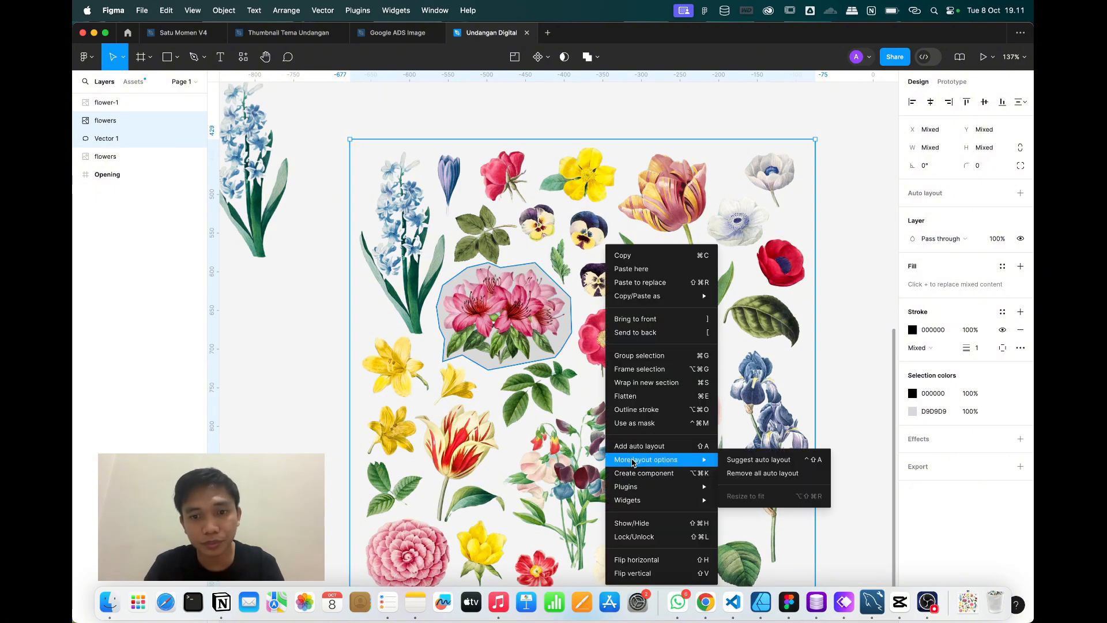
{"action": "left_click", "coordinate": [634, 422]}
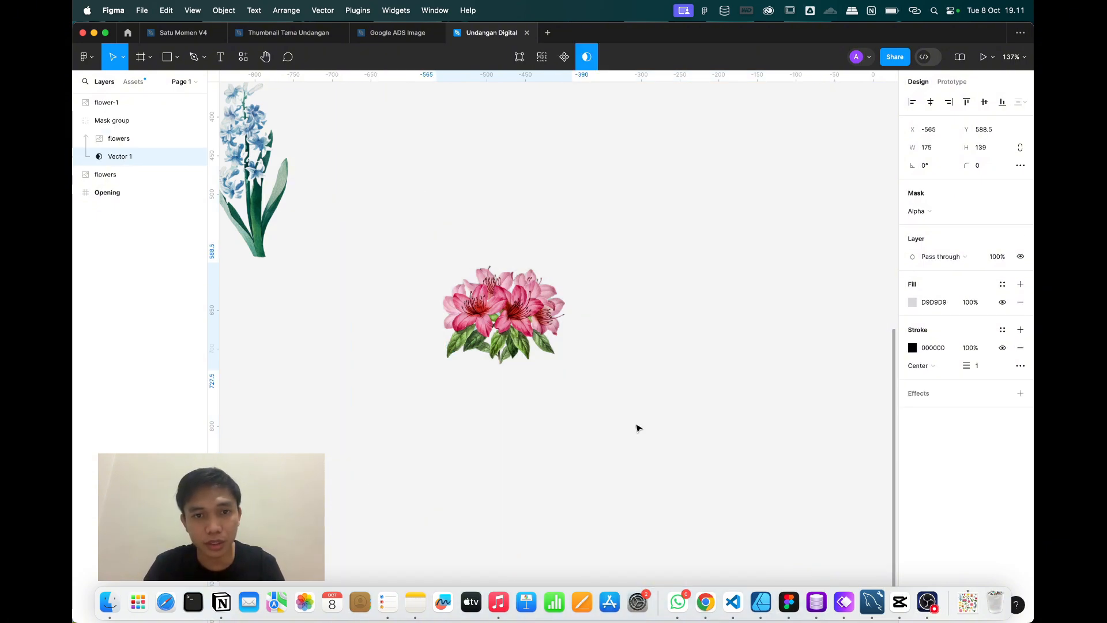
{"action": "right_click", "coordinate": [526, 328]}
{"action": "mouse_move", "coordinate": [577, 309]}
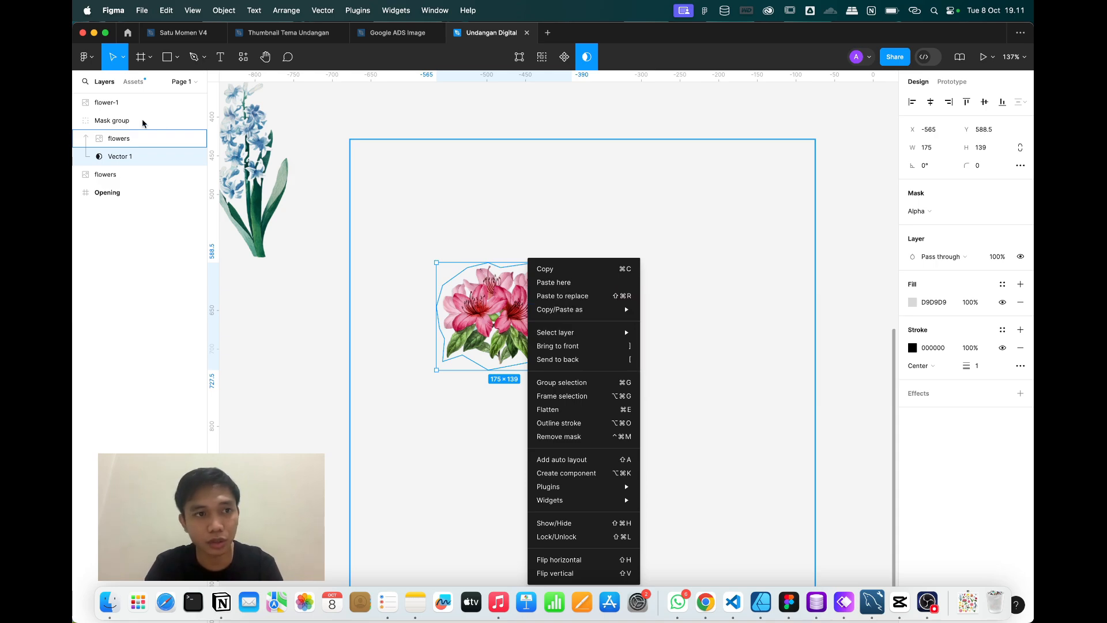
Copy the Mask group as SVG and paste it, then undo the paste that brought the whole sheet.
{"action": "left_click", "coordinate": [331, 333]}
{"action": "left_click", "coordinate": [523, 154]}
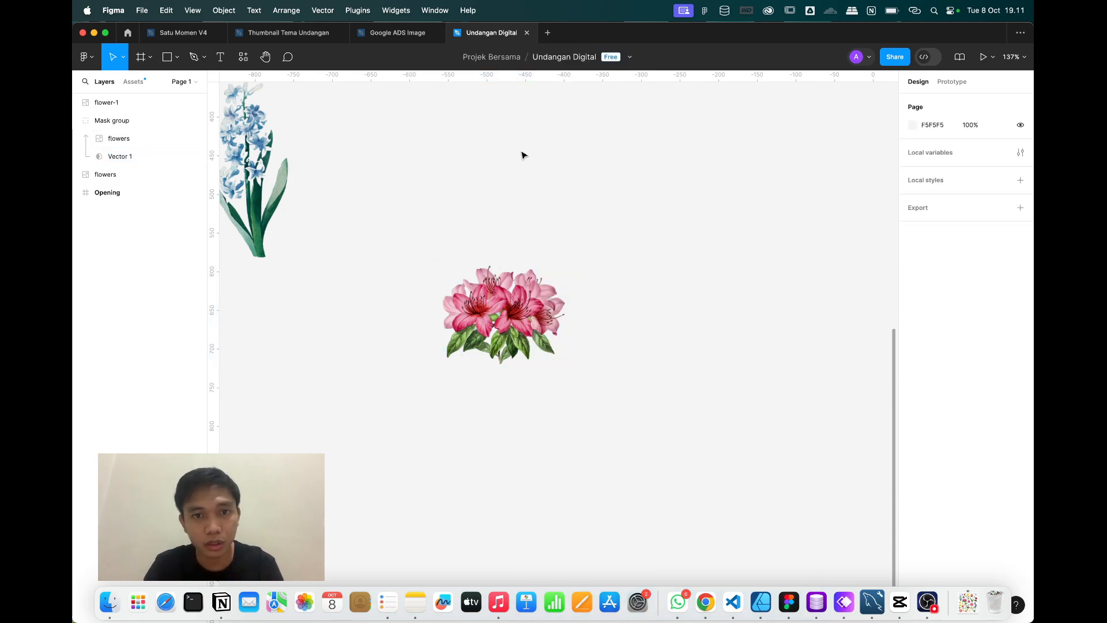
{"action": "left_click", "coordinate": [523, 289]}
{"action": "right_click", "coordinate": [522, 290]}
{"action": "mouse_move", "coordinate": [559, 269]}
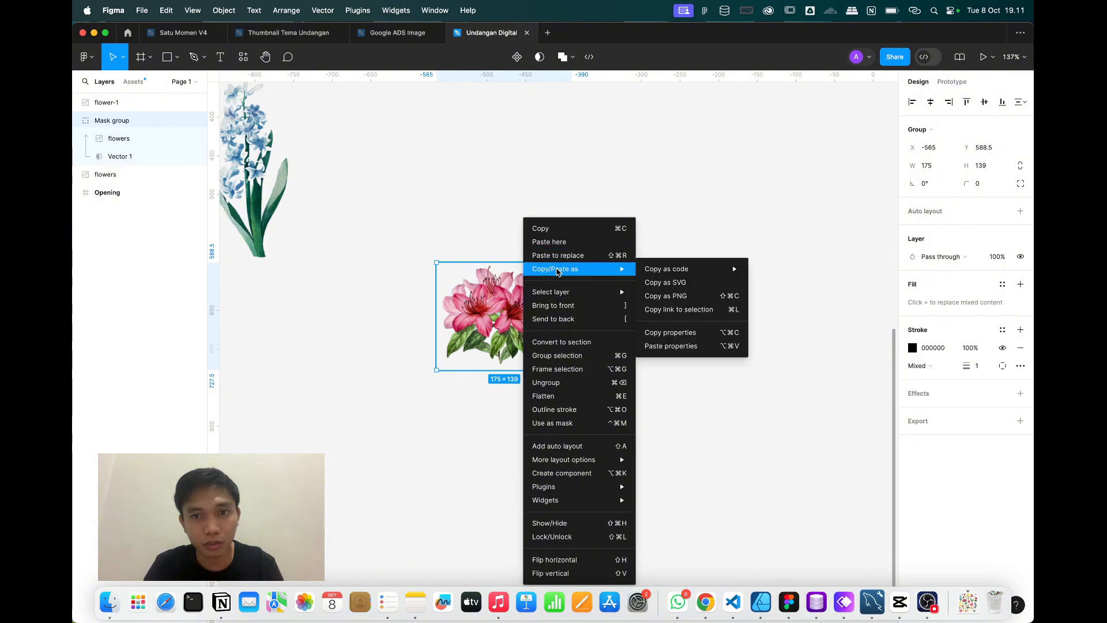
{"action": "left_click", "coordinate": [678, 283]}
{"action": "left_click", "coordinate": [596, 212]}
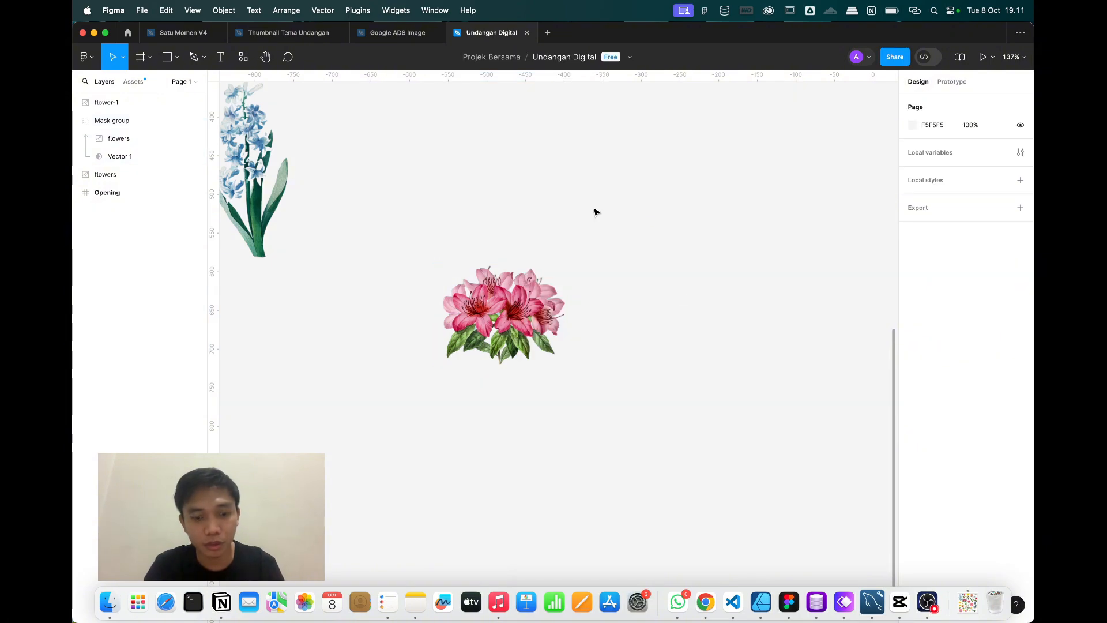
{"action": "key", "text": "super+v"}
{"action": "key", "text": "super+z"}
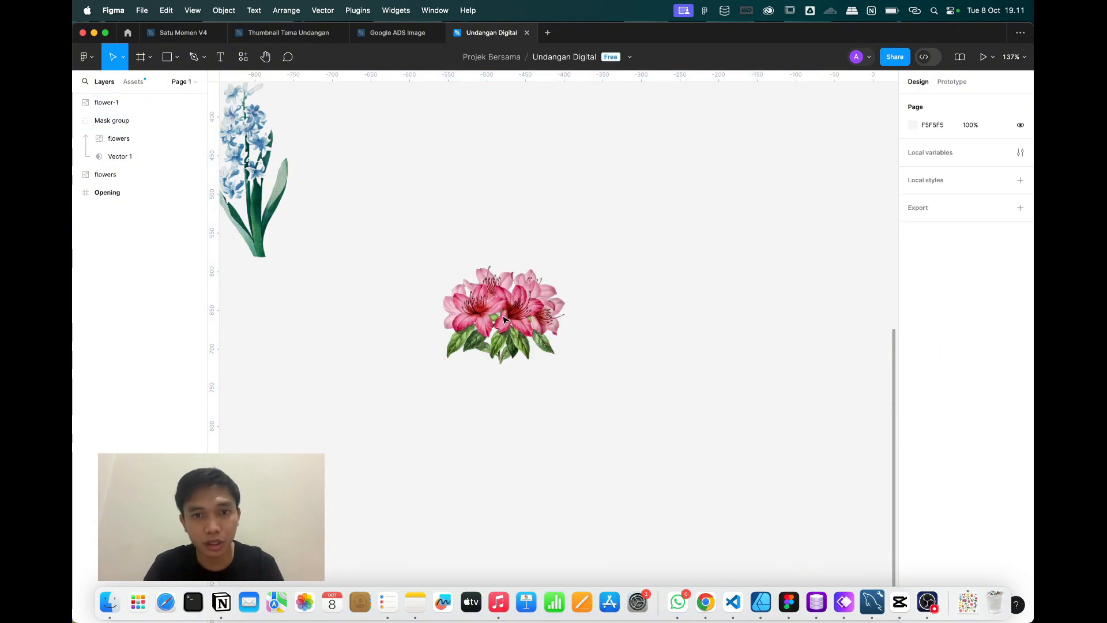
Copy the Mask group as PNG, paste it onto the canvas and move it beside the hyacinth.
{"action": "left_click", "coordinate": [504, 319]}
{"action": "right_click", "coordinate": [432, 323]}
{"action": "mouse_move", "coordinate": [484, 272]}
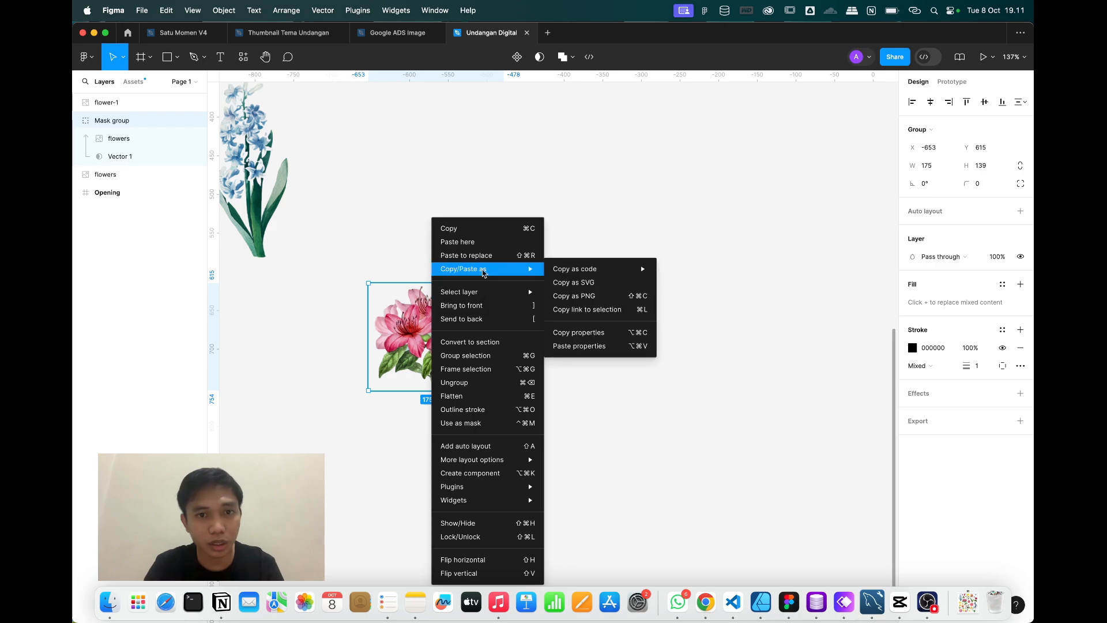
{"action": "left_click", "coordinate": [591, 295]}
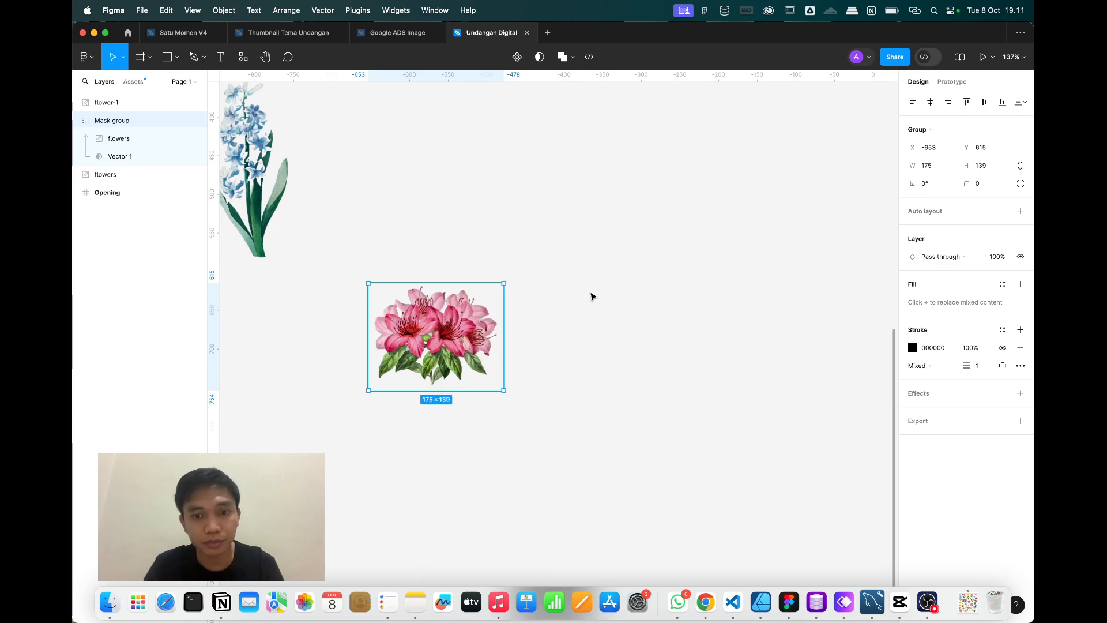
{"action": "left_click", "coordinate": [592, 296]}
{"action": "right_click", "coordinate": [565, 232]}
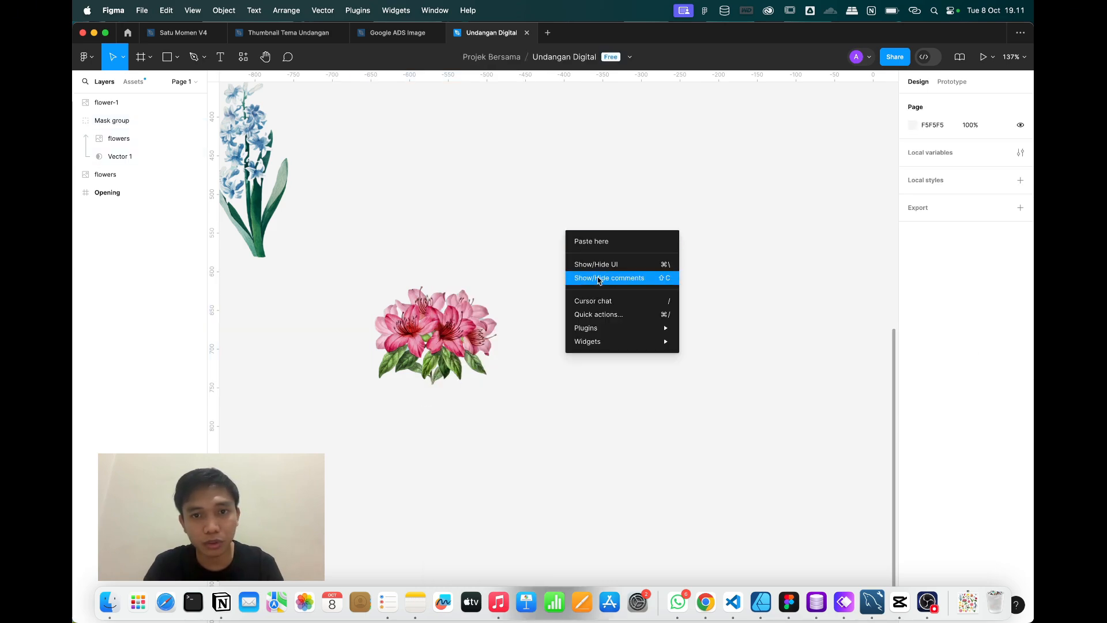
{"action": "left_click", "coordinate": [595, 245]}
{"action": "left_click_drag", "start_coordinate": [571, 245], "coordinate": [320, 119]}
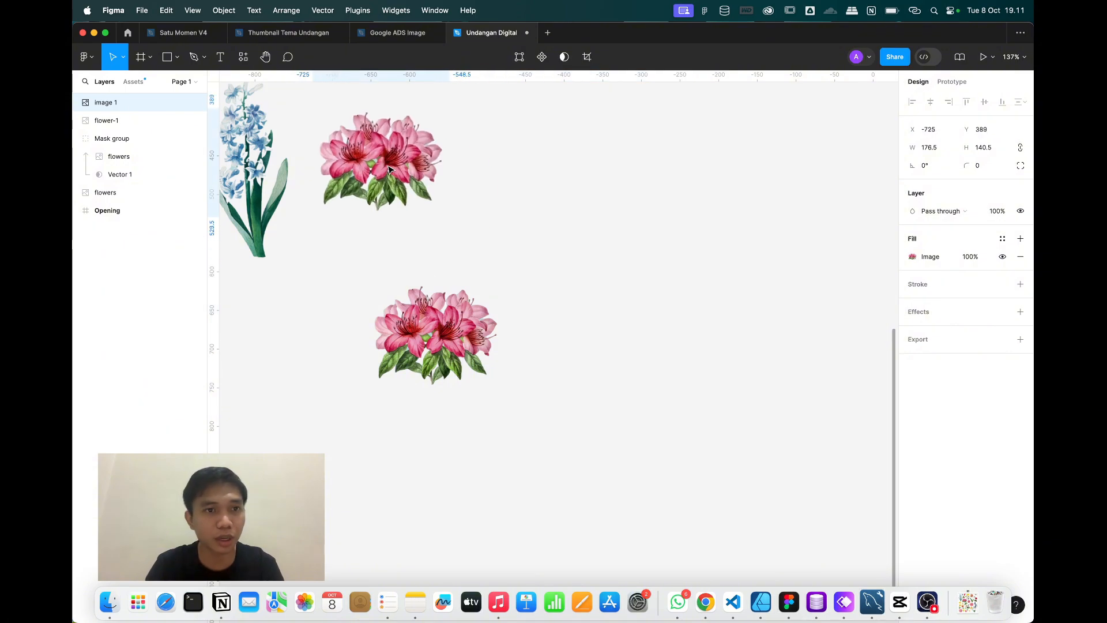
Delete the original Mask group and rename the pasted image 1 layer to flower-2.
{"action": "left_click", "coordinate": [455, 342]}
{"action": "key", "text": "Delete"}
{"action": "left_click", "coordinate": [115, 102]}
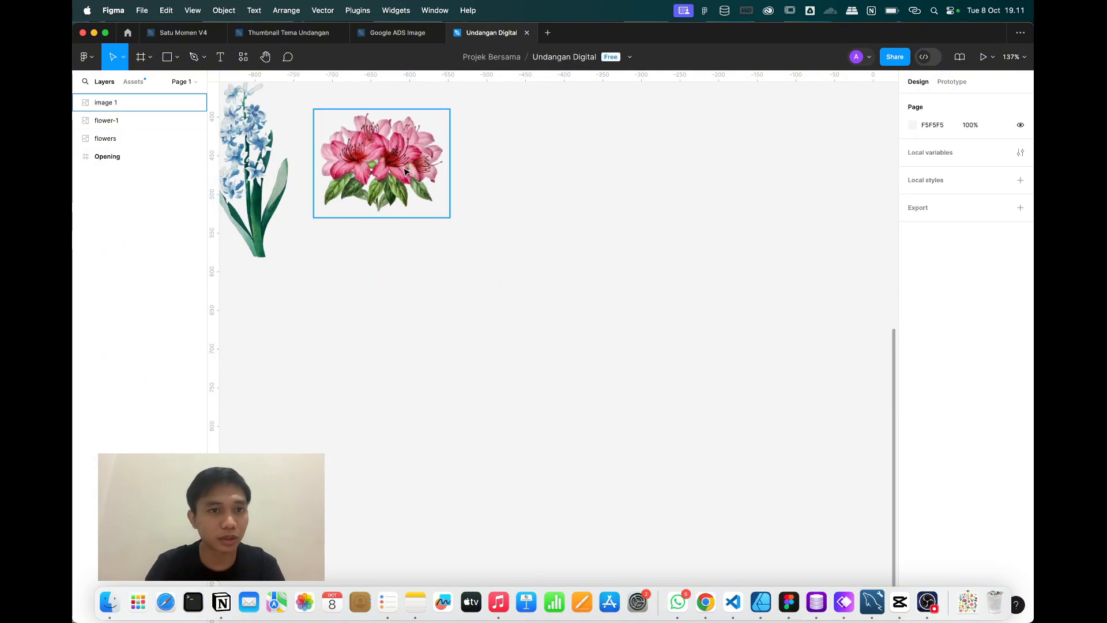
{"action": "double_click", "coordinate": [104, 102]}
{"action": "type", "text": "fl"}
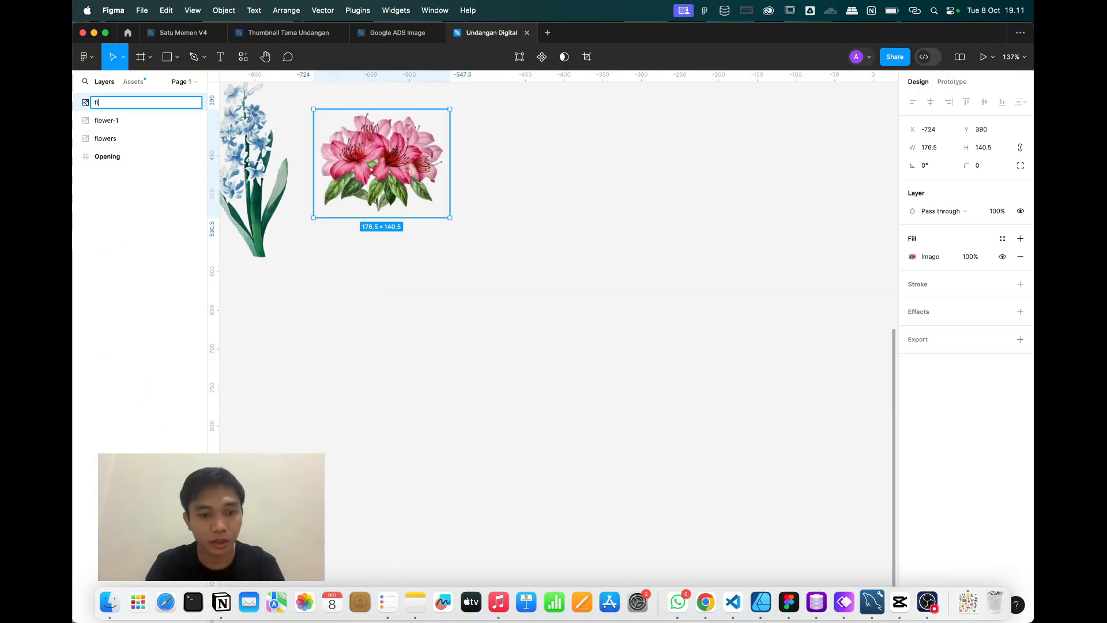
{"action": "type", "text": "ower-2"}
{"action": "key", "text": "Return"}
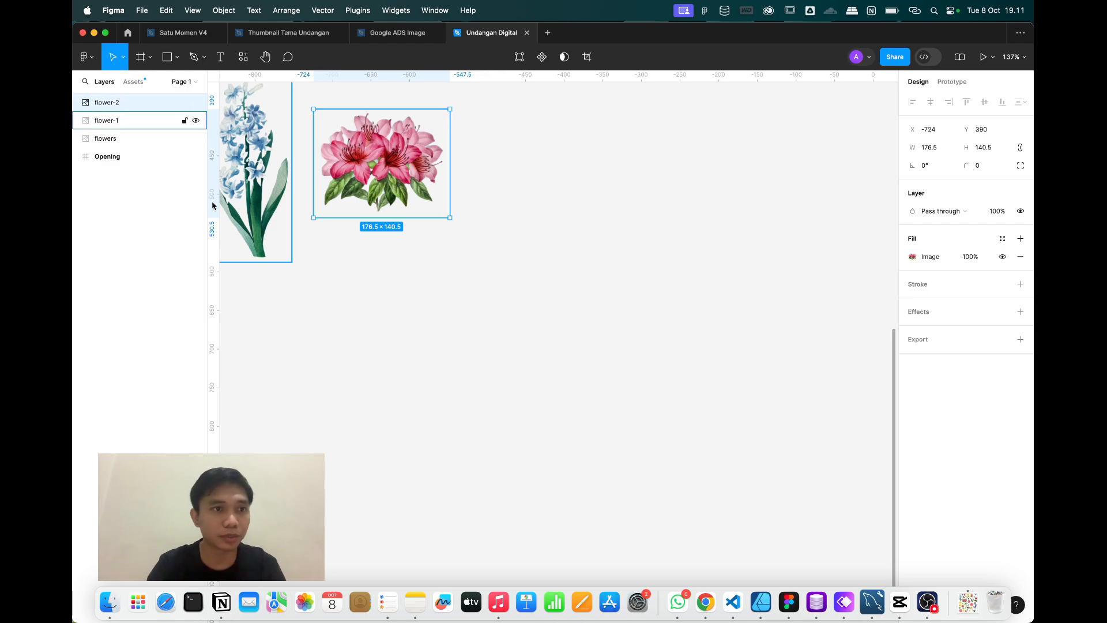
{"action": "left_click", "coordinate": [452, 457]}
{"action": "scroll", "coordinate": [452, 458], "scroll_direction": "down", "scroll_amount": 5}
{"action": "scroll", "coordinate": [407, 305], "scroll_direction": "up", "scroll_amount": 3}
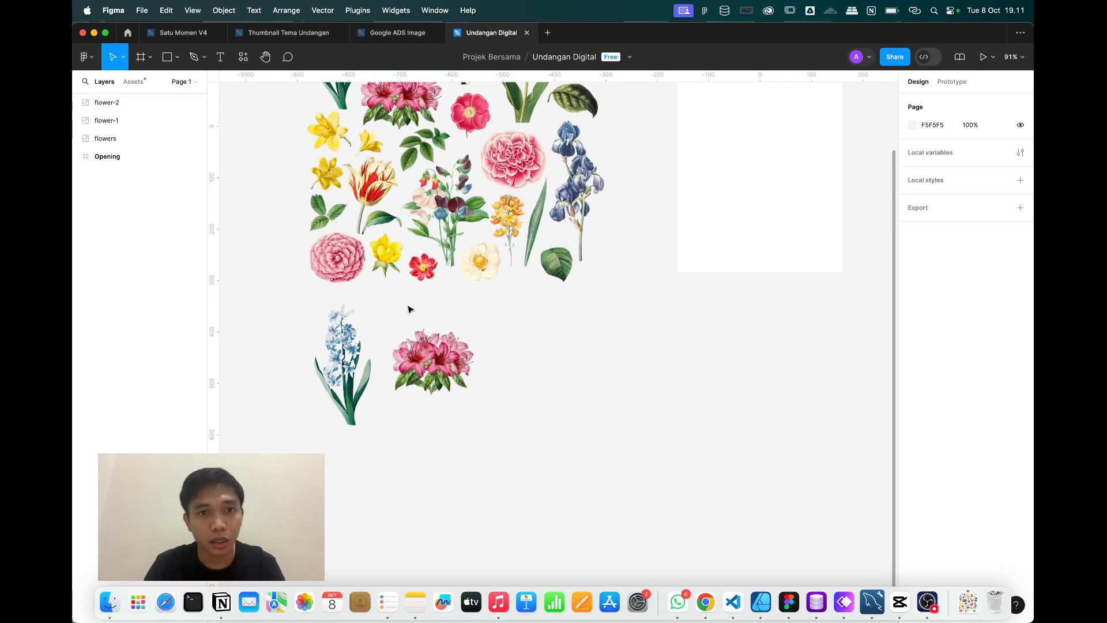
Duplicate the flowers sheet and move the copy below the cut-out flowers.
{"action": "left_click", "coordinate": [430, 187]}
{"action": "left_click", "coordinate": [444, 186]}
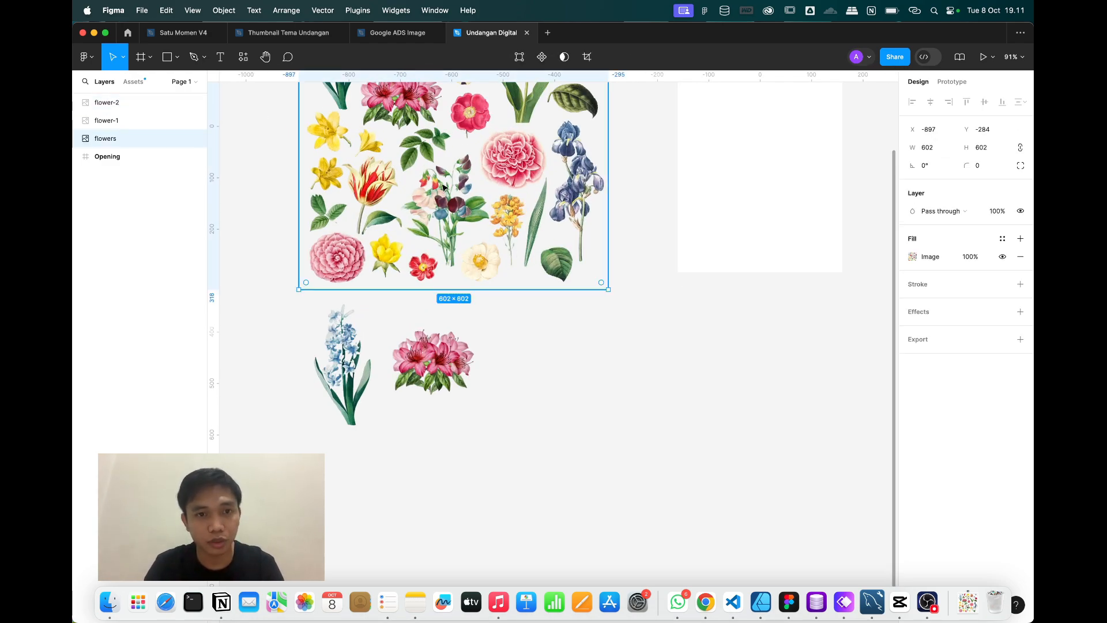
{"action": "scroll", "coordinate": [443, 185], "scroll_direction": "down", "scroll_amount": 4}
{"action": "left_click", "coordinate": [539, 360]}
{"action": "key", "text": "super+v"}
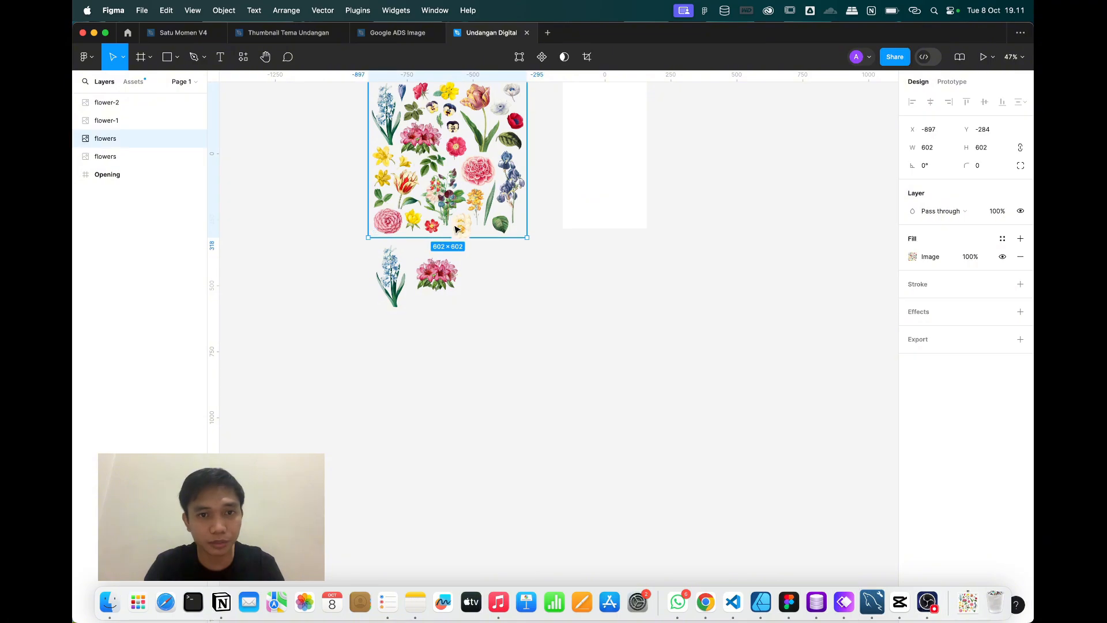
{"action": "left_click_drag", "start_coordinate": [455, 229], "coordinate": [557, 432]}
Zoom in on the sweet-pea bouquet and choose the Pen tool.
{"action": "scroll", "coordinate": [565, 441], "scroll_direction": "up", "scroll_amount": 5}
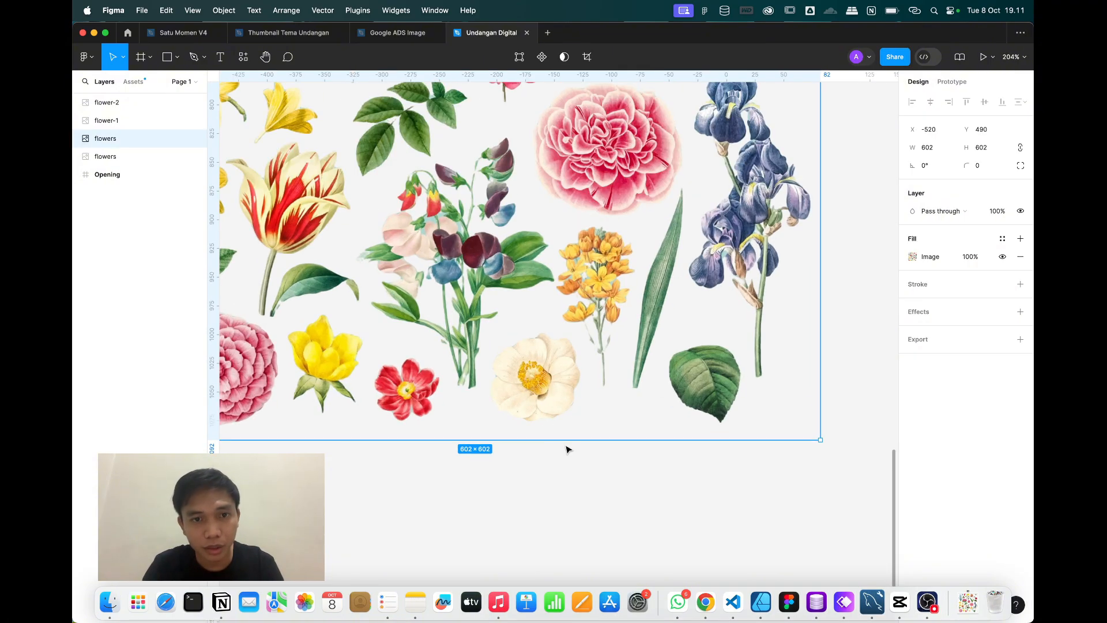
{"action": "scroll", "coordinate": [493, 326], "scroll_direction": "up", "scroll_amount": 5}
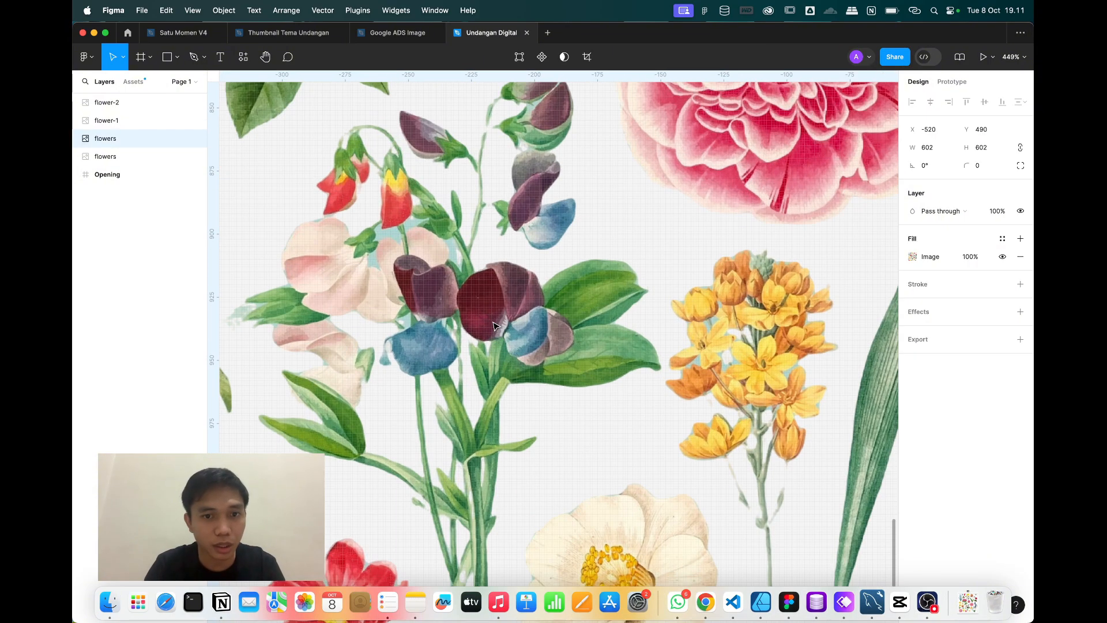
{"action": "scroll", "coordinate": [493, 326], "scroll_direction": "down", "scroll_amount": 5}
{"action": "scroll", "coordinate": [493, 326], "scroll_direction": "up", "scroll_amount": 4}
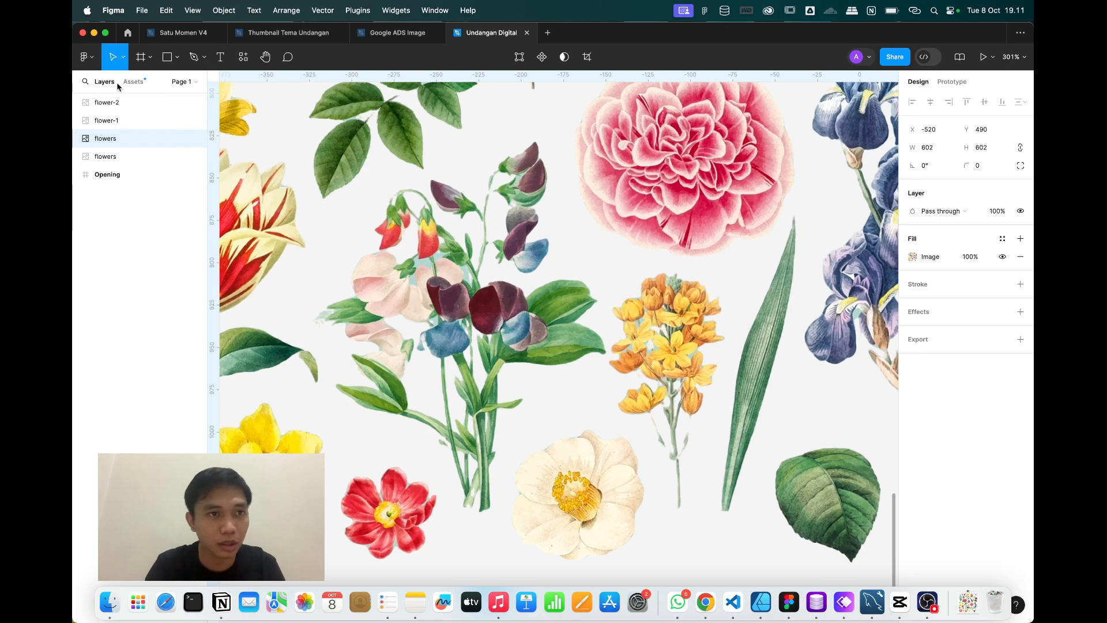
{"action": "left_click", "coordinate": [197, 56]}
Trace a Pen path over the top and down the right side of the sweet pea bouquet to the stem base.
{"action": "left_click", "coordinate": [476, 186]}
{"action": "left_click", "coordinate": [485, 152]}
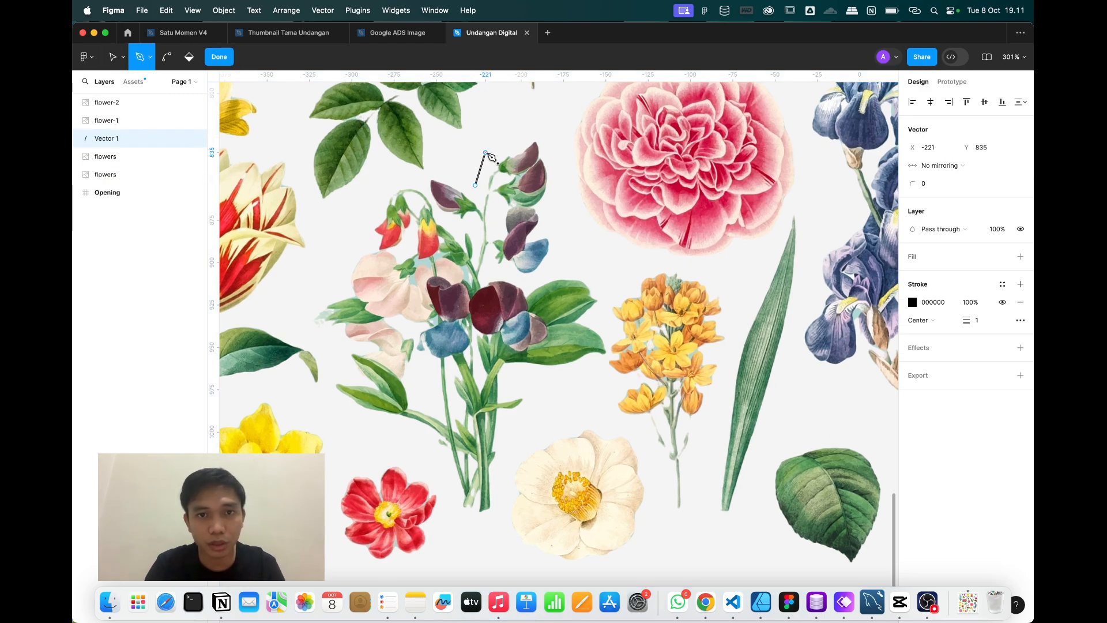
{"action": "left_click", "coordinate": [545, 129]}
{"action": "left_click", "coordinate": [575, 238]}
{"action": "left_click", "coordinate": [560, 263]}
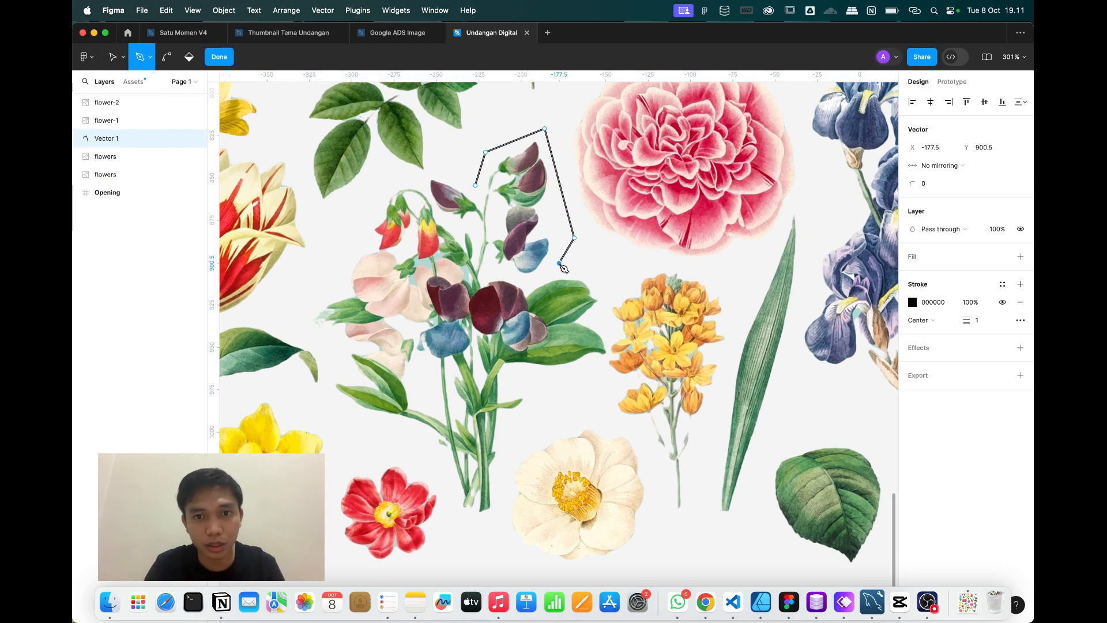
{"action": "left_click", "coordinate": [607, 287]}
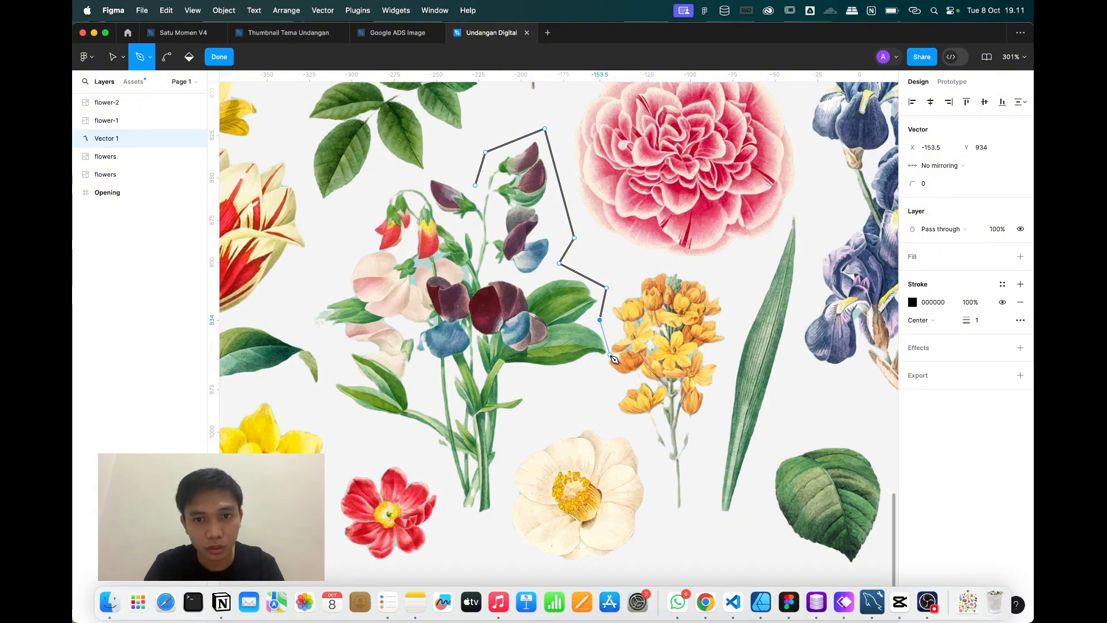
{"action": "left_click", "coordinate": [517, 380]}
{"action": "left_click", "coordinate": [534, 413]}
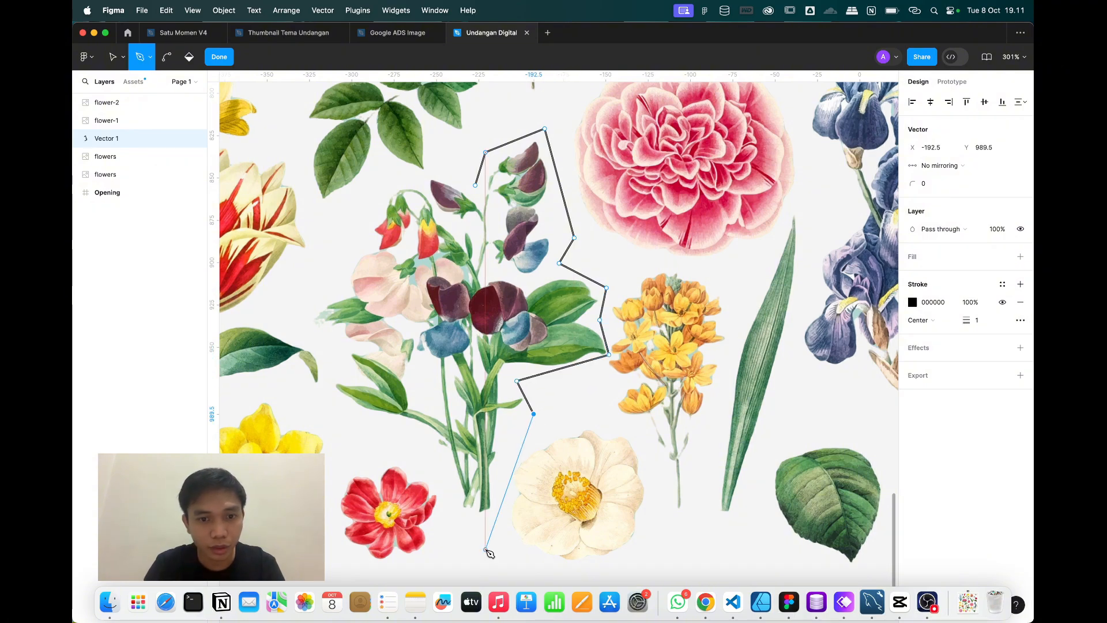
{"action": "left_click", "coordinate": [482, 539]}
Continue the outline up the bouquet's left side and across its top, closing it at the start point.
{"action": "left_click", "coordinate": [429, 446]}
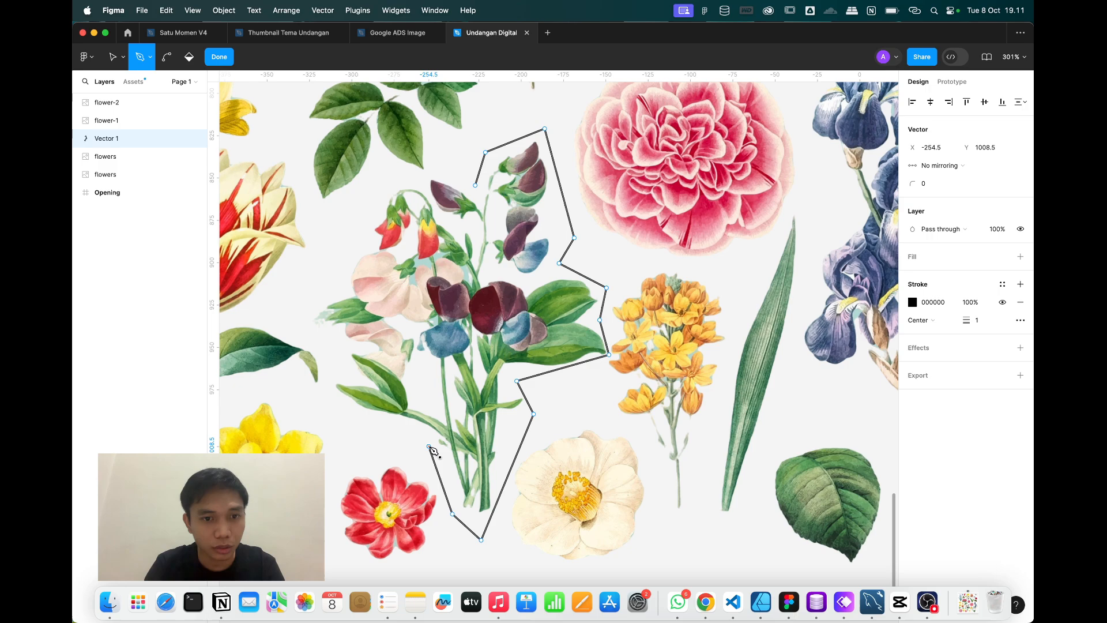
{"action": "left_click", "coordinate": [328, 399]}
{"action": "left_click", "coordinate": [300, 315]}
{"action": "left_click", "coordinate": [344, 263]}
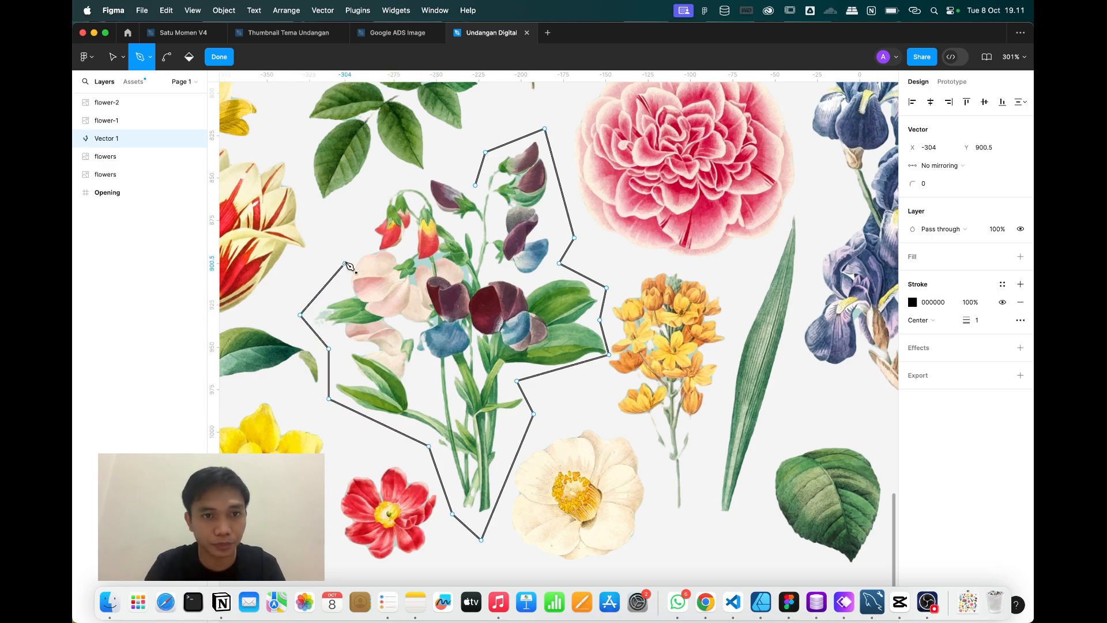
{"action": "left_click", "coordinate": [370, 189]}
{"action": "left_click", "coordinate": [413, 178]}
{"action": "left_click", "coordinate": [455, 172]}
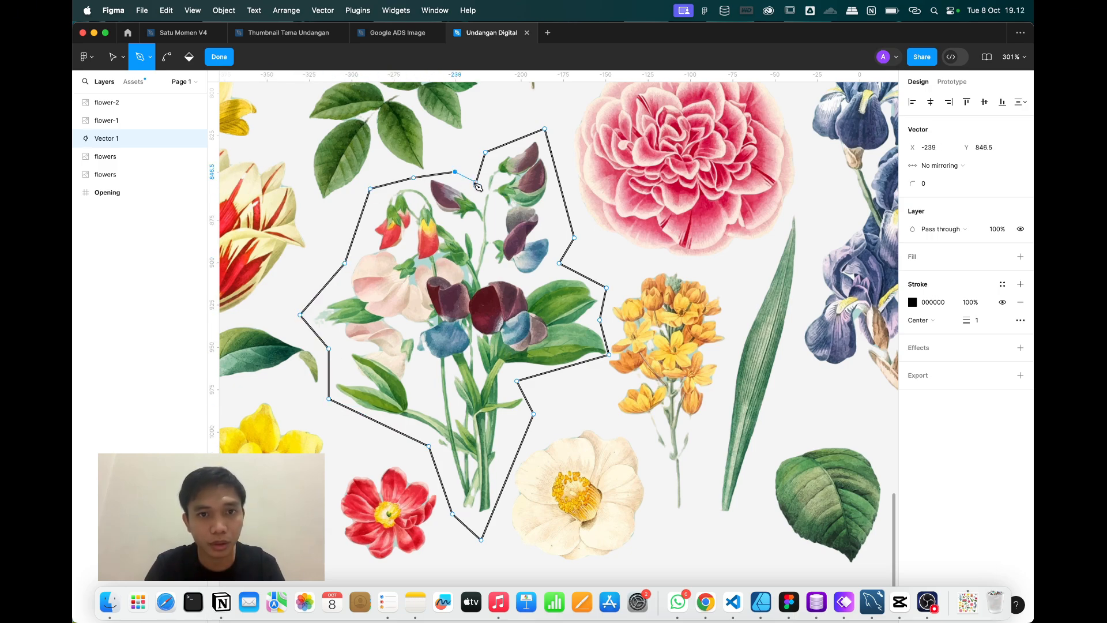
{"action": "left_click", "coordinate": [475, 185]}
Give Vector 1 a grey D9D9D9 fill and place it directly above the flower sheet in the layer order.
{"action": "left_click", "coordinate": [219, 56]}
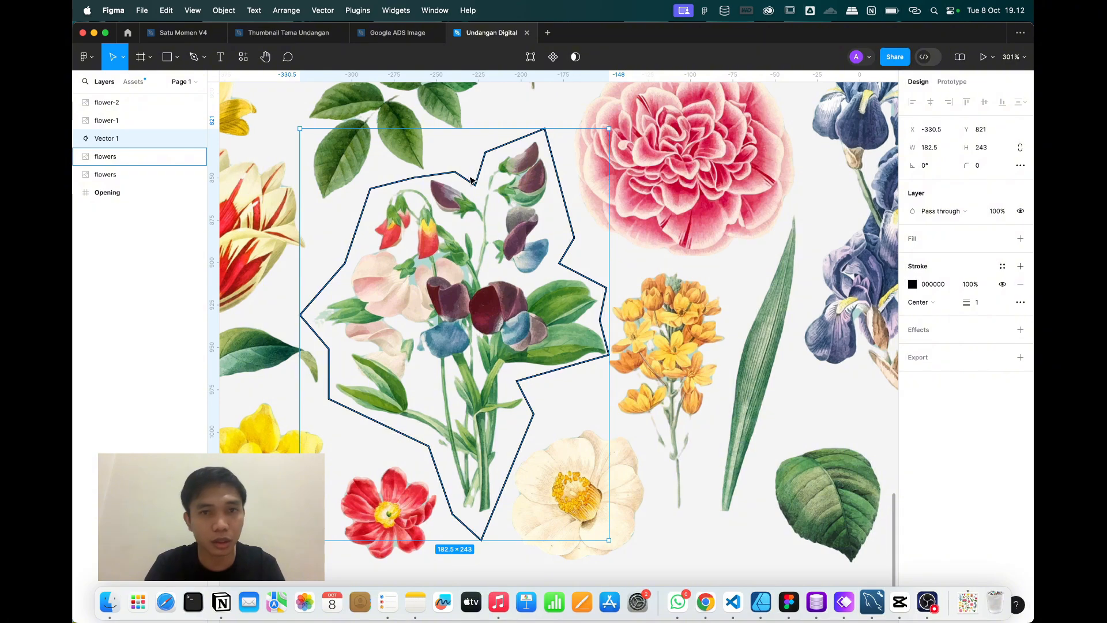
{"action": "left_click", "coordinate": [1020, 238]}
{"action": "key", "text": "bracketleft"}
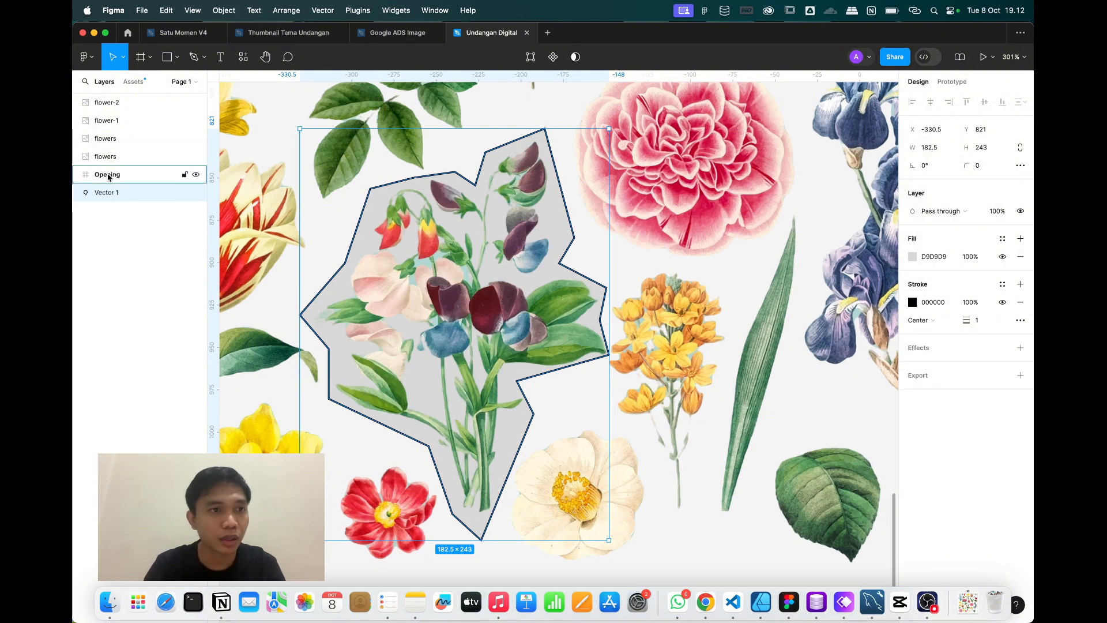
{"action": "key", "text": "super+bracketright"}
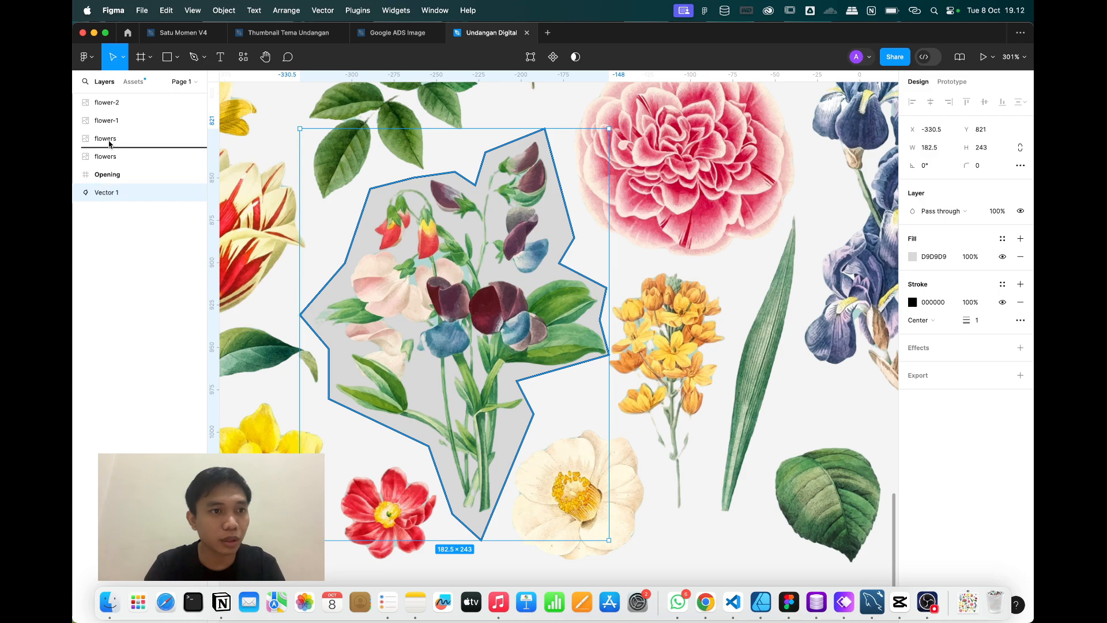
{"action": "key", "text": "super+bracketright"}
Select the flowers layer with Vector 1 and apply Use as mask, leaving only the sweet pea bouquet visible.
{"action": "left_click", "coordinate": [107, 141], "text": "shift"}
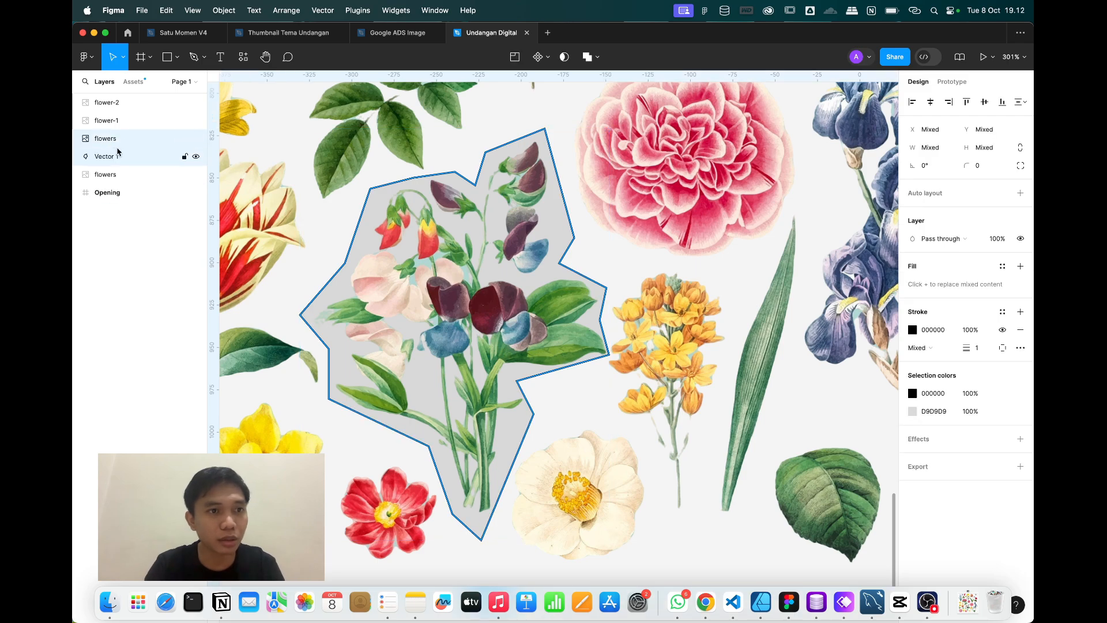
{"action": "right_click", "coordinate": [468, 273]}
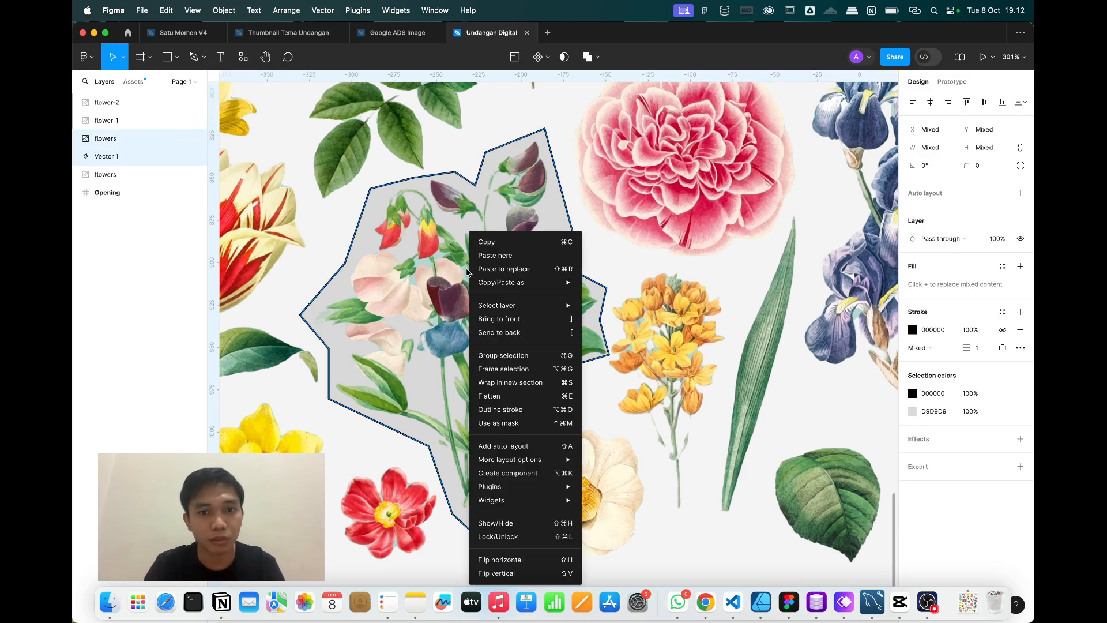
{"action": "mouse_move", "coordinate": [518, 477]}
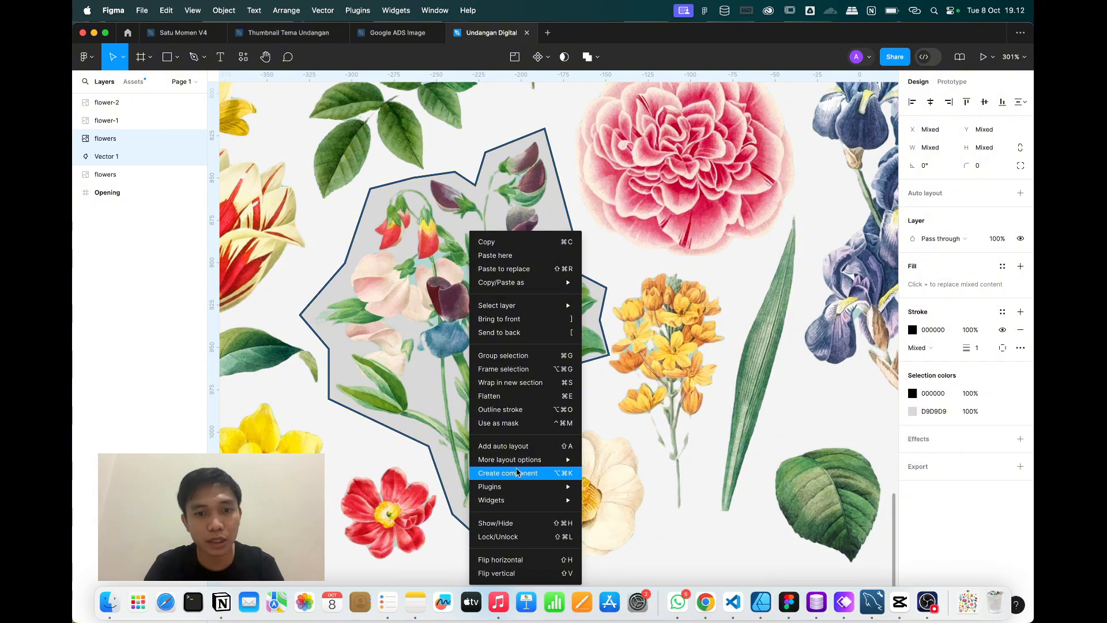
{"action": "left_click", "coordinate": [512, 425]}
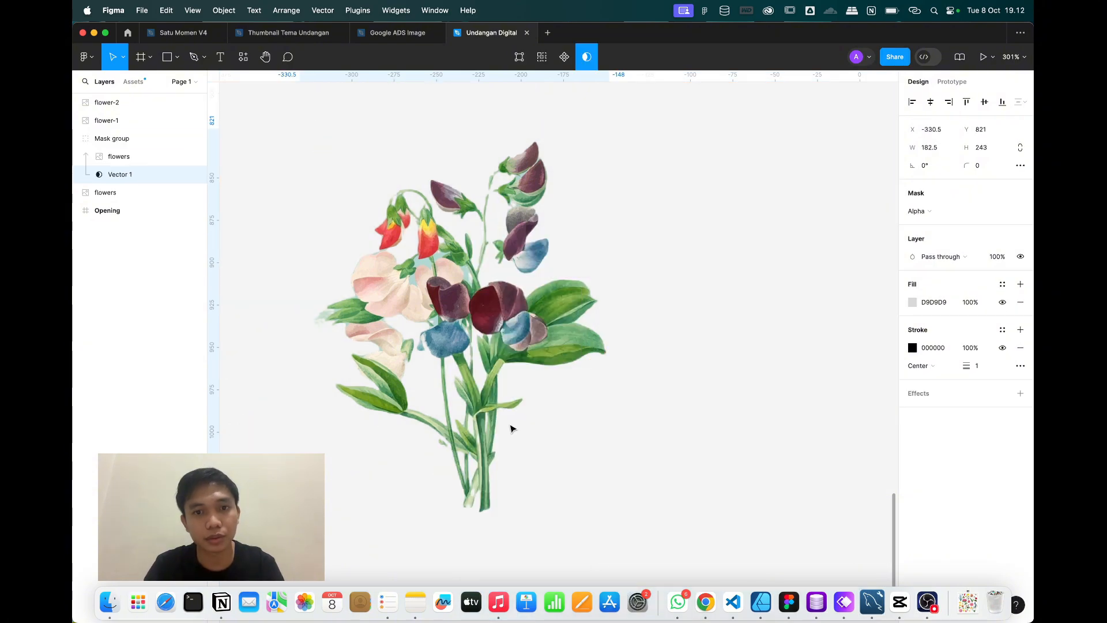
{"action": "left_click", "coordinate": [730, 286]}
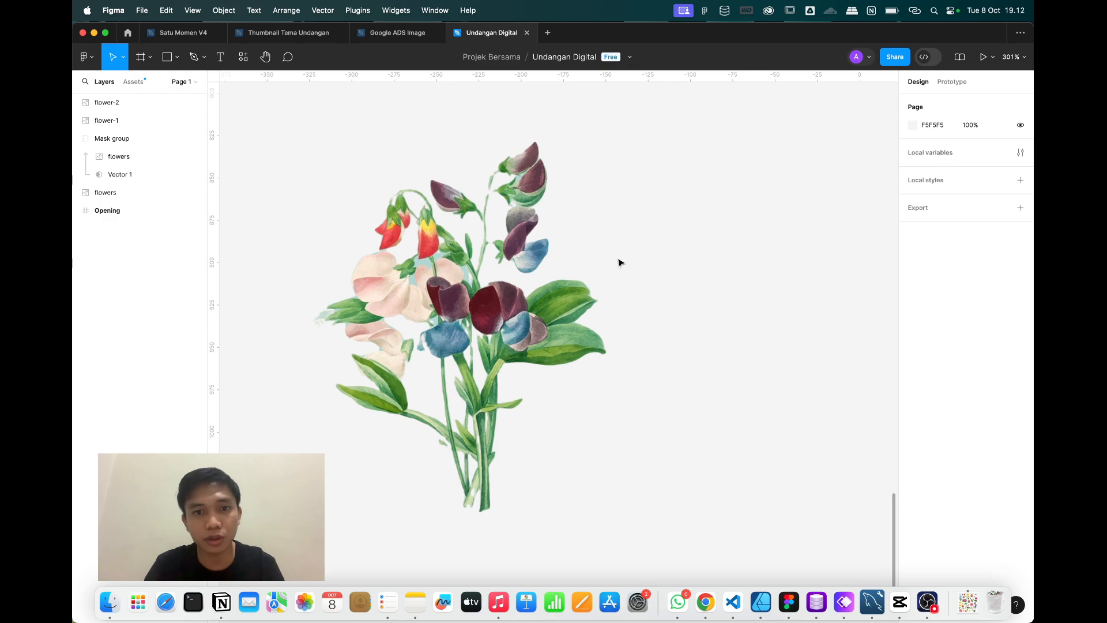
Copy the sweet pea Mask group as PNG and paste the copy off to the right.
{"action": "left_click", "coordinate": [539, 286]}
{"action": "right_click", "coordinate": [539, 287]}
{"action": "mouse_move", "coordinate": [578, 271]}
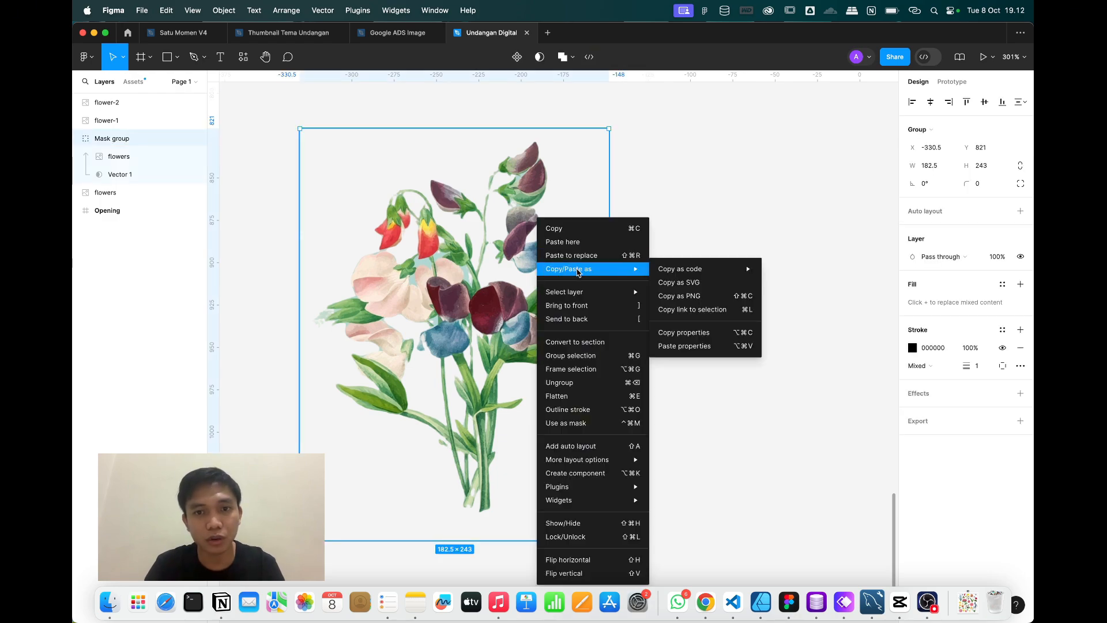
{"action": "left_click", "coordinate": [702, 295]}
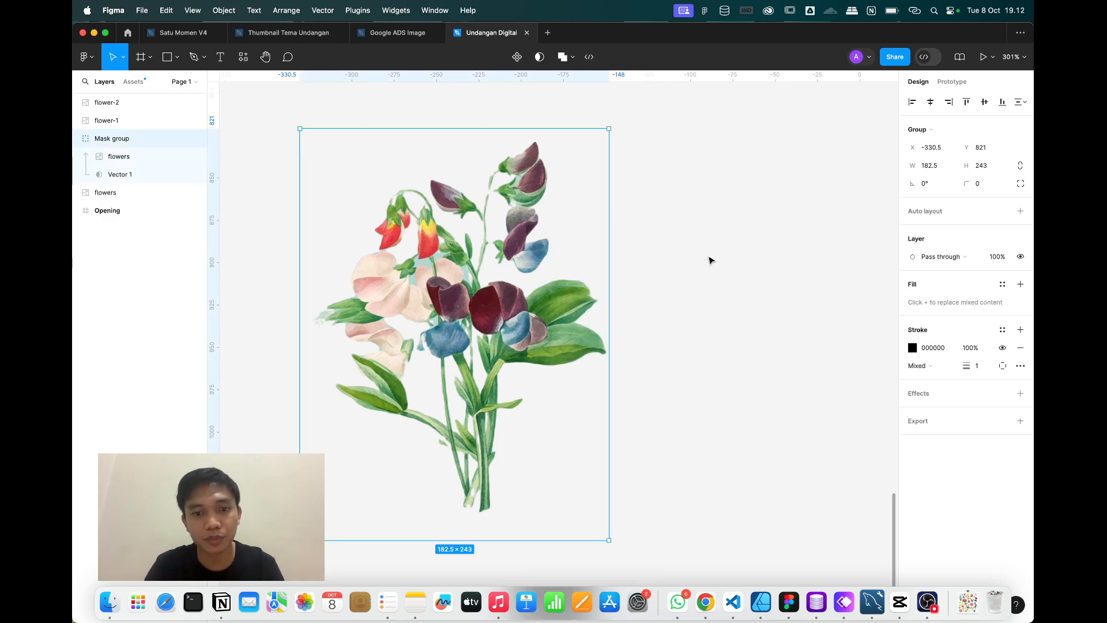
{"action": "left_click", "coordinate": [710, 258]}
{"action": "key", "text": "super+v"}
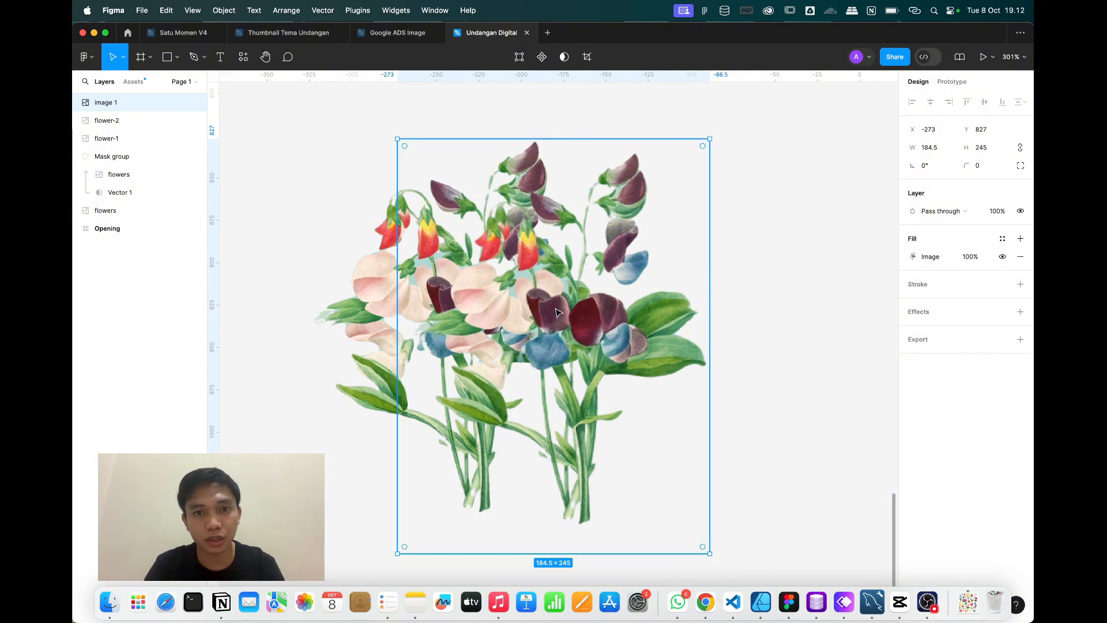
{"action": "left_click_drag", "start_coordinate": [692, 260], "coordinate": [868, 181]}
Delete the original Mask group and move image 1 beside the other cut-out flowers.
{"action": "left_click", "coordinate": [367, 350]}
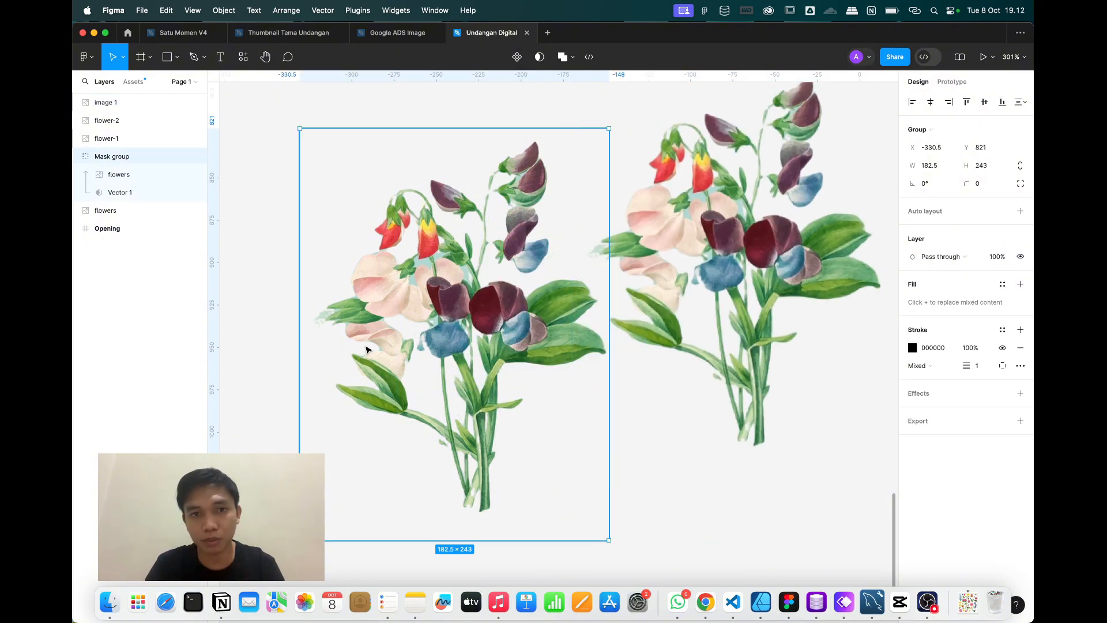
{"action": "key", "text": "Delete"}
{"action": "scroll", "coordinate": [669, 398], "scroll_direction": "down", "scroll_amount": 6}
{"action": "left_click", "coordinate": [666, 395]}
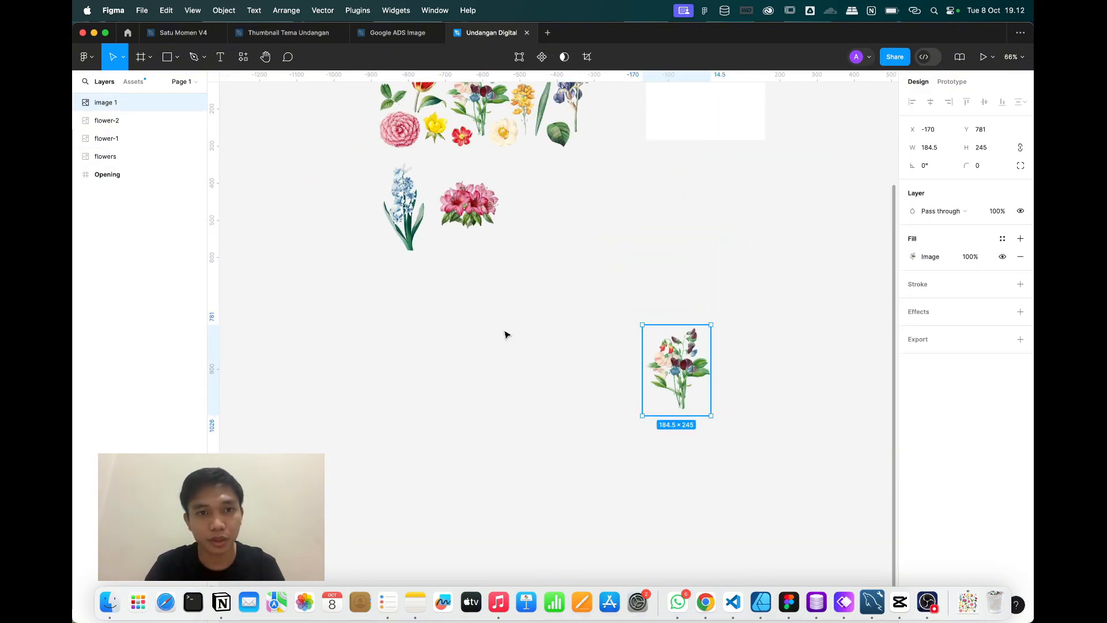
{"action": "left_click_drag", "start_coordinate": [504, 335], "coordinate": [439, 302]}
{"action": "scroll", "coordinate": [452, 284], "scroll_direction": "up", "scroll_amount": 5}
{"action": "scroll", "coordinate": [452, 283], "scroll_direction": "right", "scroll_amount": 3}
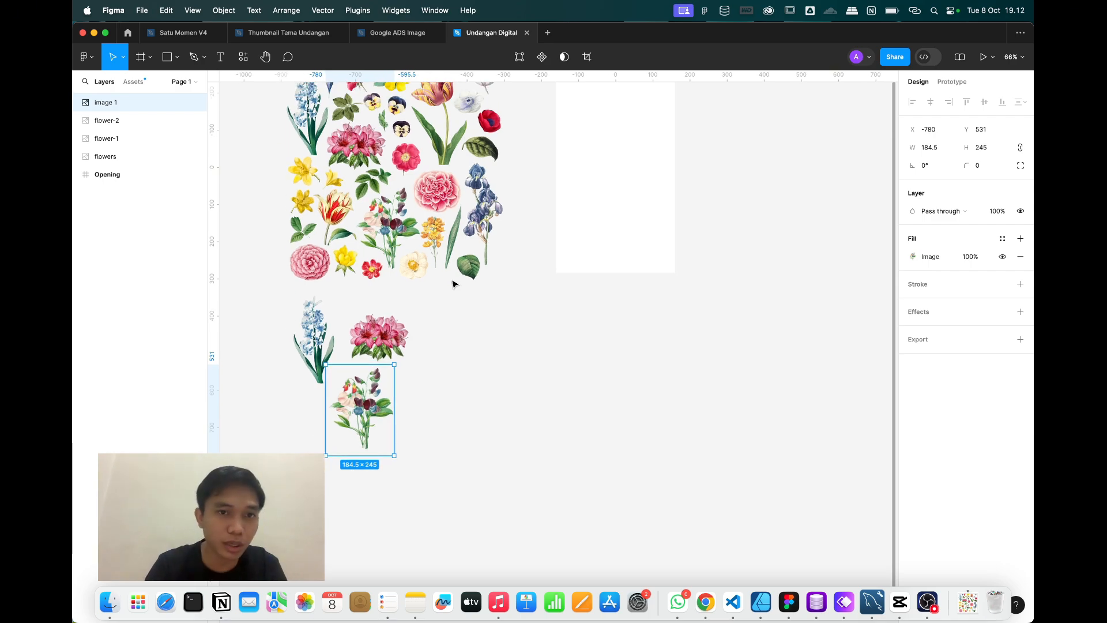
Select the flower illustration sheet, returning to the Move tool after briefly picking the Pen.
{"action": "scroll", "coordinate": [453, 196], "scroll_direction": "up", "scroll_amount": 2}
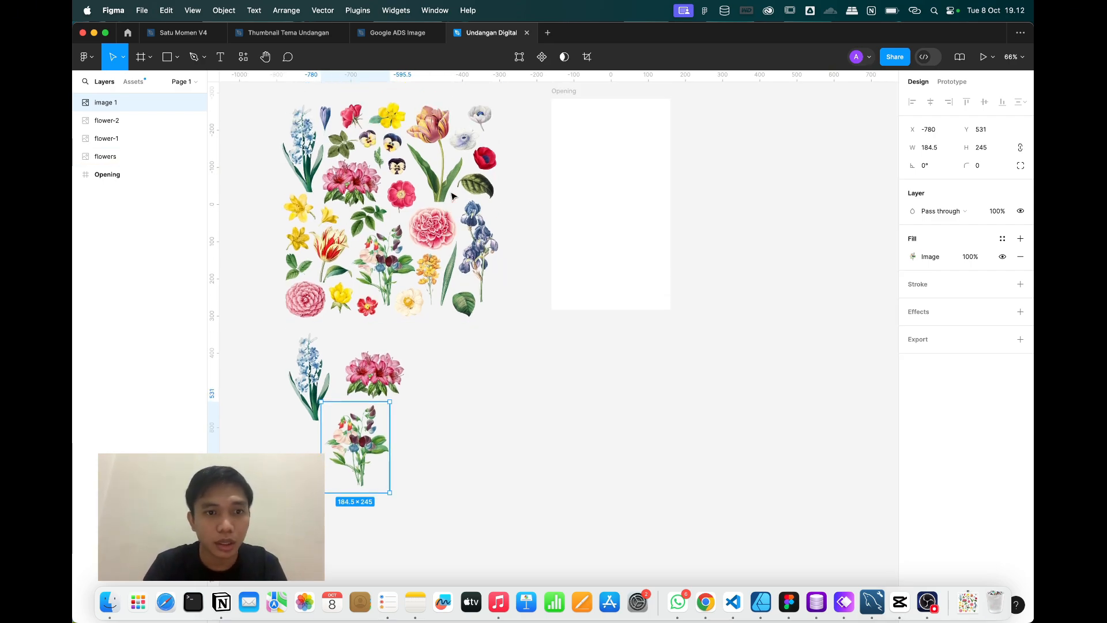
{"action": "scroll", "coordinate": [459, 112], "scroll_direction": "up", "scroll_amount": 8}
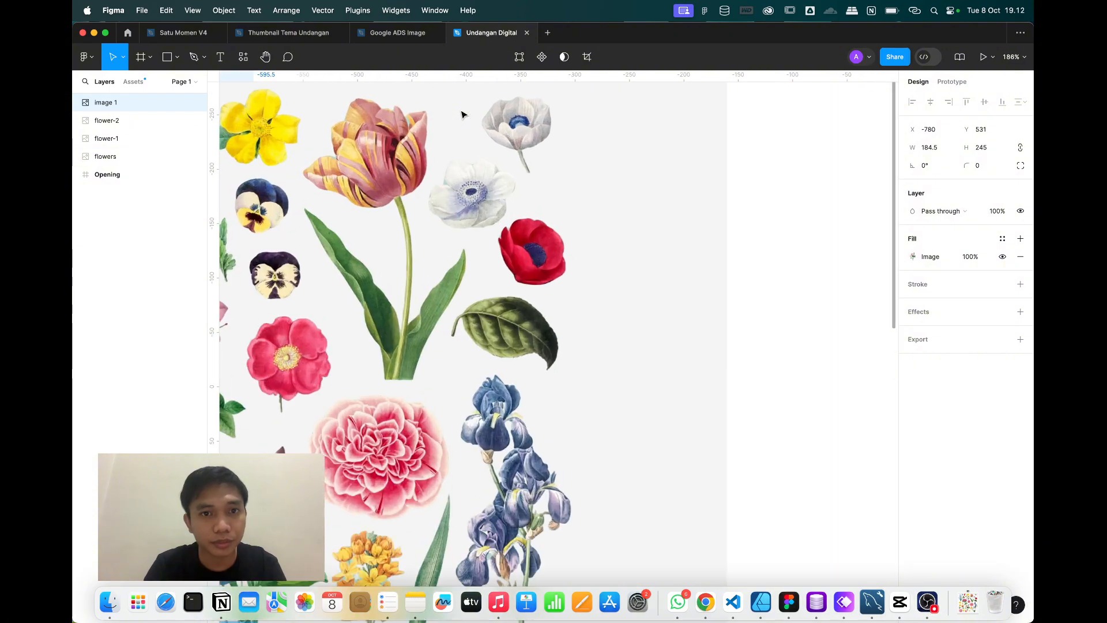
{"action": "scroll", "coordinate": [462, 113], "scroll_direction": "up", "scroll_amount": 2}
{"action": "scroll", "coordinate": [405, 233], "scroll_direction": "up", "scroll_amount": 3}
{"action": "left_click", "coordinate": [405, 233]}
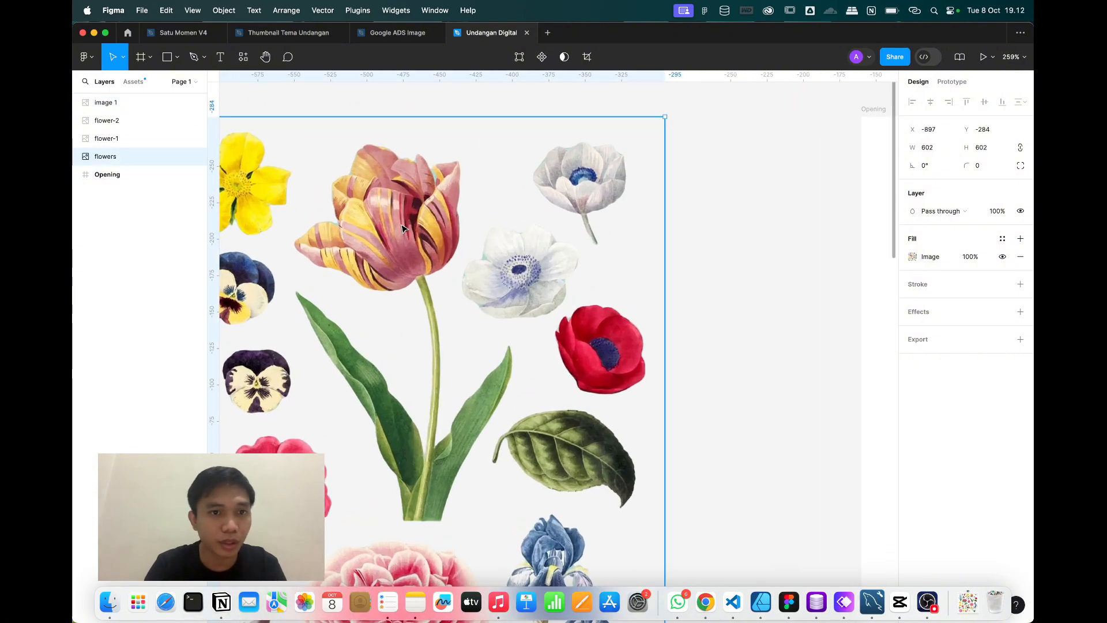
{"action": "left_click", "coordinate": [193, 57]}
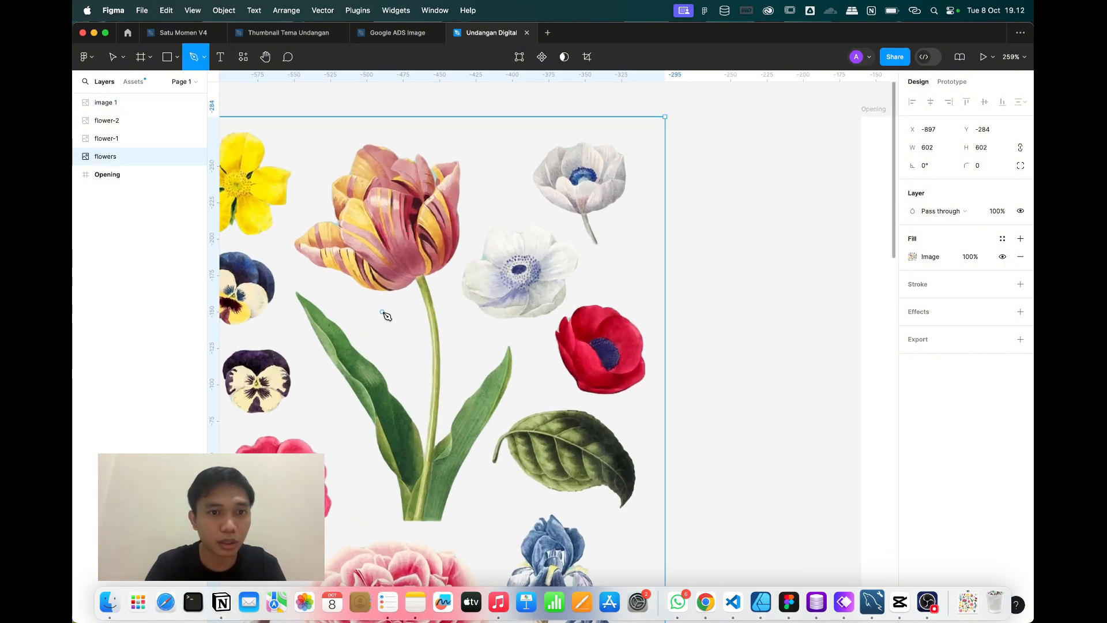
{"action": "scroll", "coordinate": [407, 313], "scroll_direction": "down", "scroll_amount": 2}
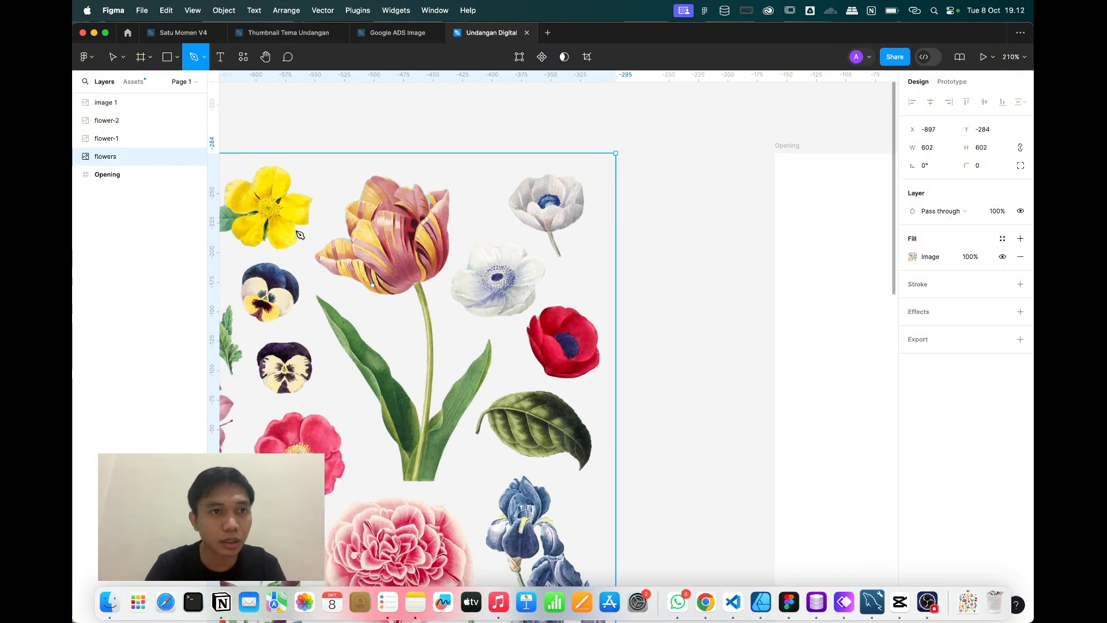
{"action": "left_click", "coordinate": [113, 56]}
Zoom out with Shift+1, paste a 602×602 copy of the flower sheet, and place it lower right.
{"action": "key", "text": "shift+1"}
{"action": "scroll", "coordinate": [531, 261], "scroll_direction": "down", "scroll_amount": 3}
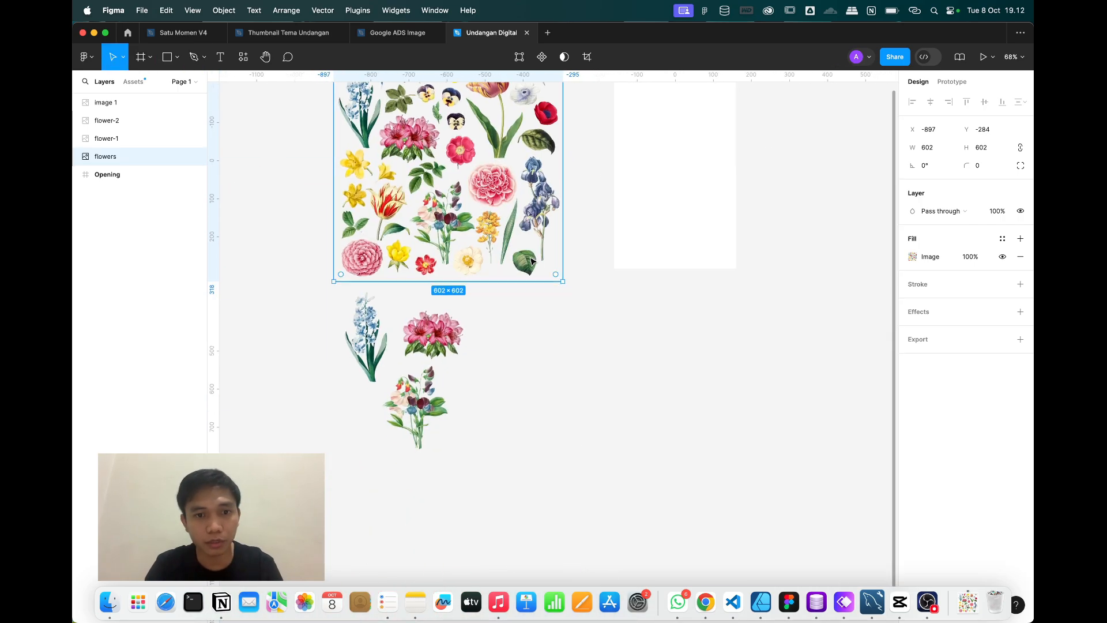
{"action": "key", "text": "super+v"}
{"action": "left_click_drag", "start_coordinate": [433, 145], "coordinate": [587, 402]}
{"action": "scroll", "coordinate": [587, 402], "scroll_direction": "up", "scroll_amount": 2}
{"action": "scroll", "coordinate": [587, 402], "scroll_direction": "right", "scroll_amount": 3}
{"action": "scroll", "coordinate": [586, 404], "scroll_direction": "up", "scroll_amount": 5}
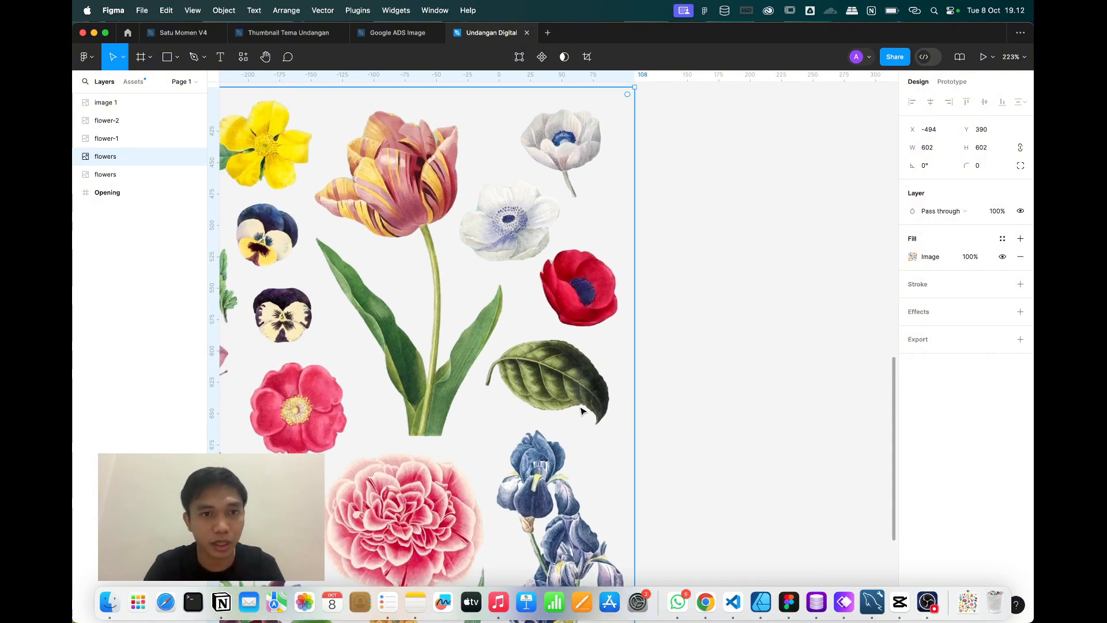
Start a Pen outline around the tulip, tracing over the bloom and down to the left leaf.
{"action": "left_click", "coordinate": [194, 58]}
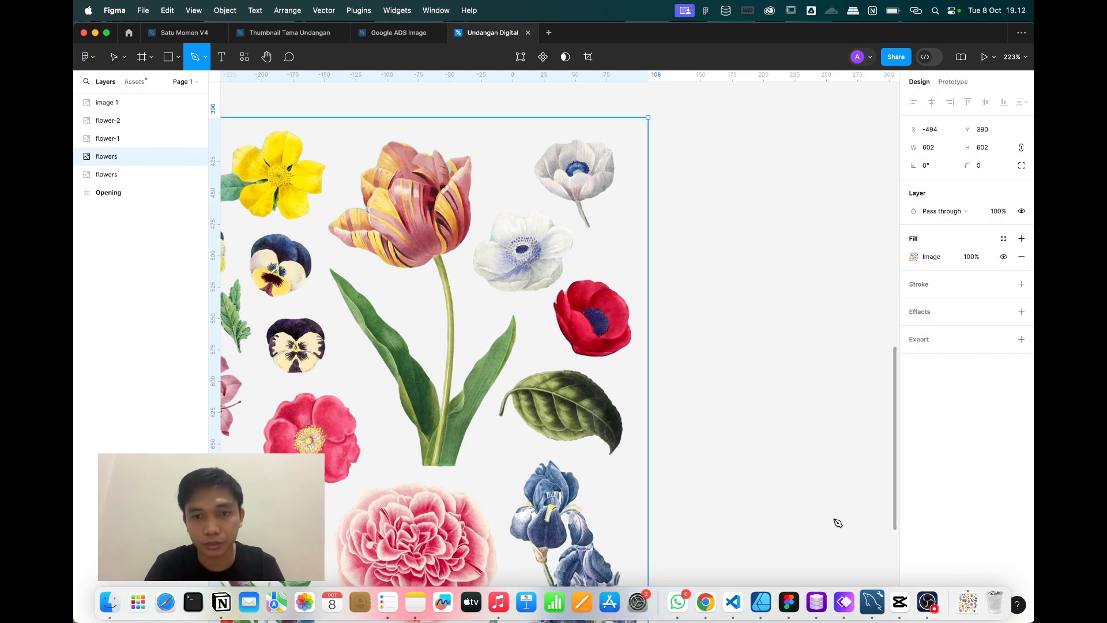
{"action": "left_click", "coordinate": [459, 261]}
{"action": "left_click", "coordinate": [482, 219]}
{"action": "left_click", "coordinate": [482, 133]}
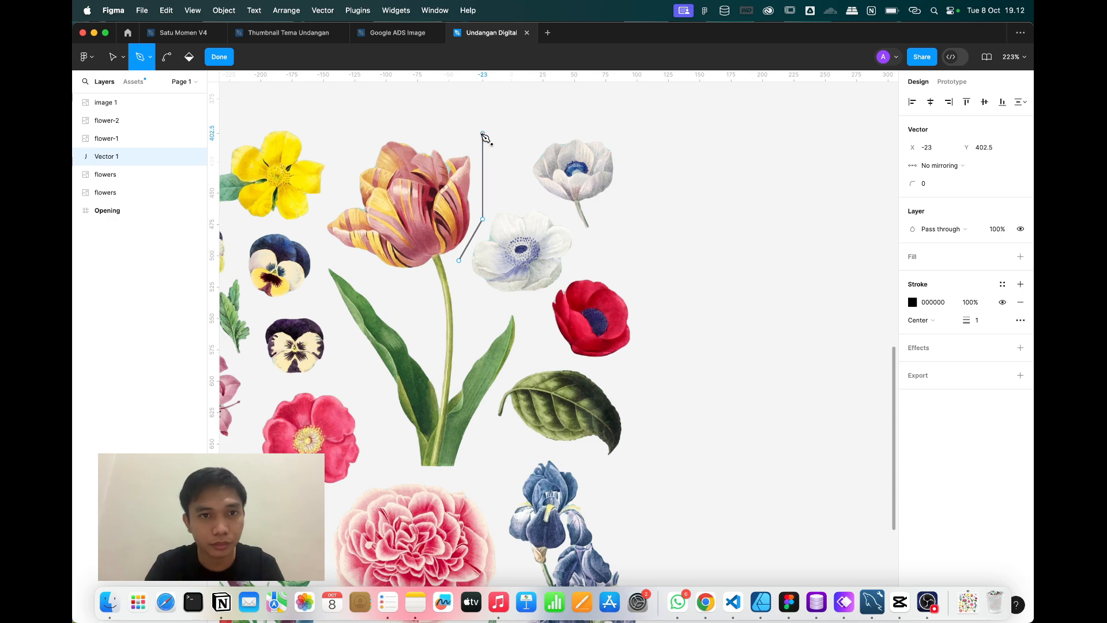
{"action": "left_click", "coordinate": [364, 124]}
{"action": "left_click", "coordinate": [314, 237]}
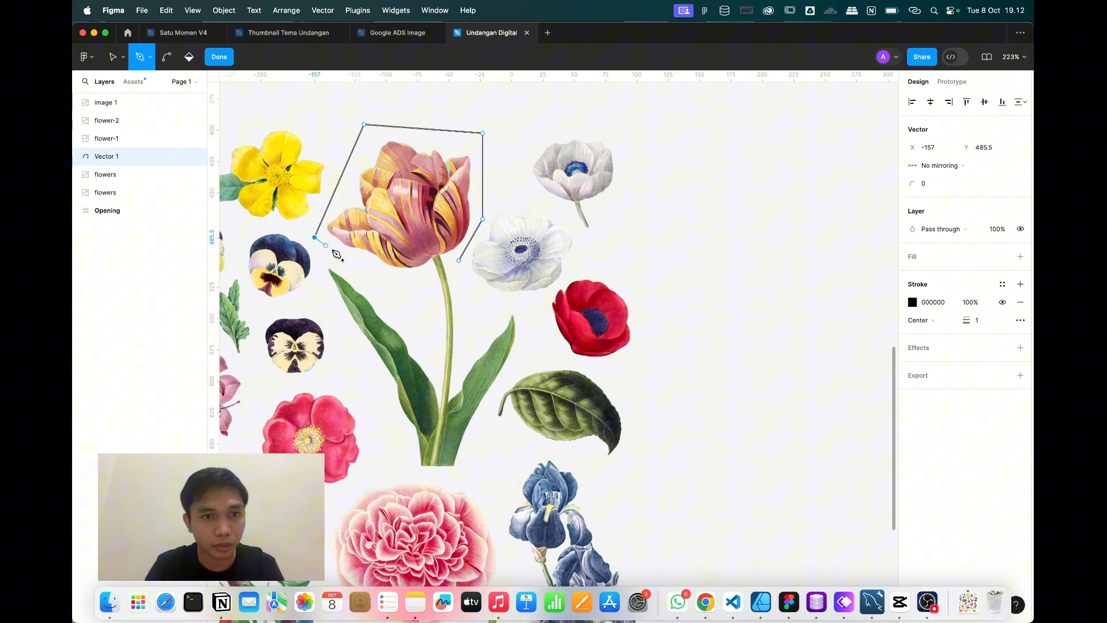
{"action": "left_click", "coordinate": [426, 312]}
{"action": "left_click", "coordinate": [321, 258]}
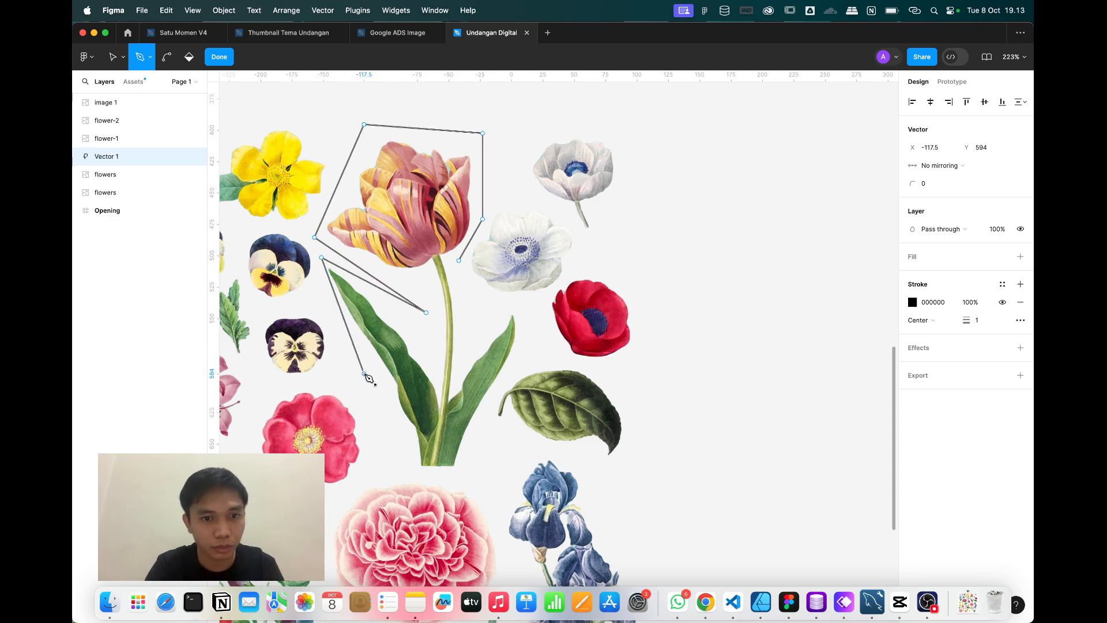
Run the outline below the stem, around the right leaf, and close it at the start point.
{"action": "left_click", "coordinate": [403, 474]}
{"action": "left_click", "coordinate": [465, 479]}
{"action": "left_click", "coordinate": [489, 404]}
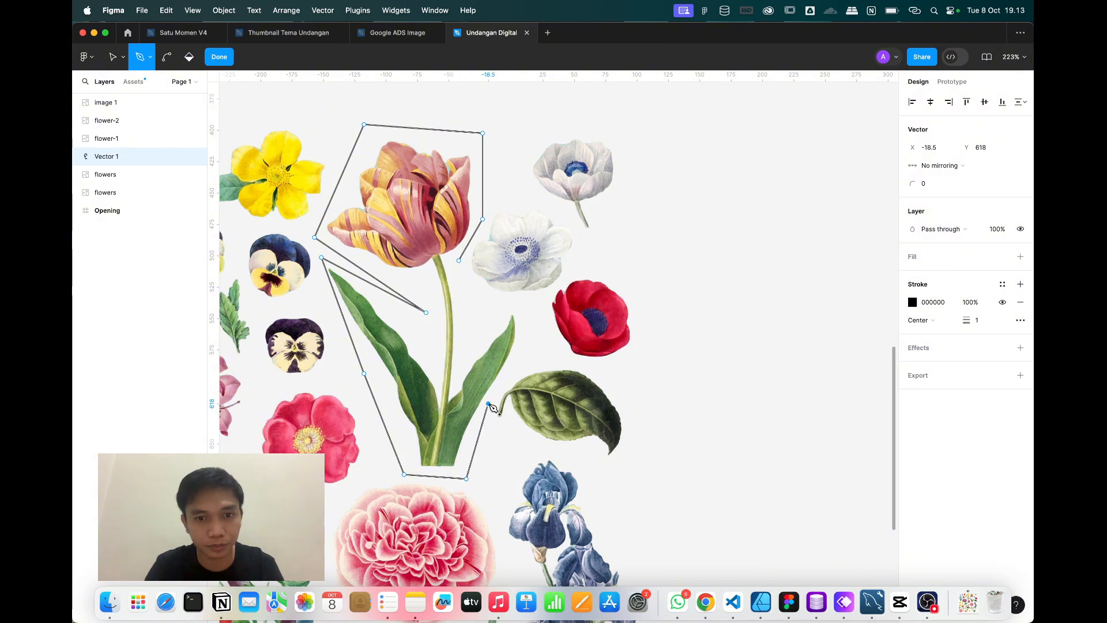
{"action": "left_click", "coordinate": [528, 337]}
{"action": "left_click", "coordinate": [458, 346]}
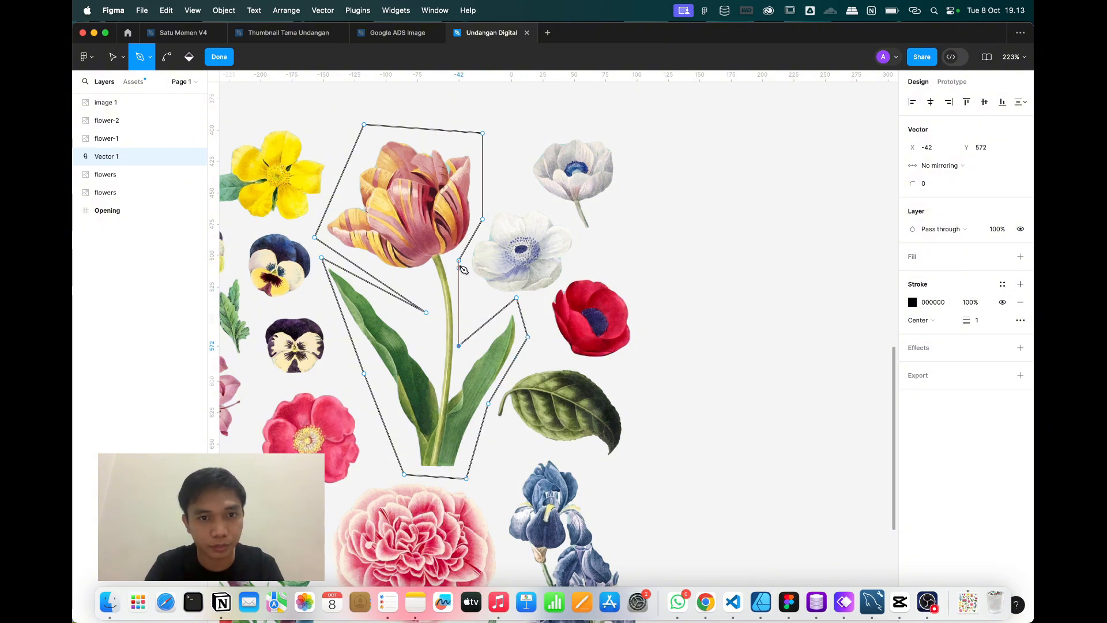
{"action": "left_click", "coordinate": [458, 260]}
Fill the tulip outline grey D9D9D9, send it behind the sheet, and add the sheet to the selection.
{"action": "left_click", "coordinate": [218, 57]}
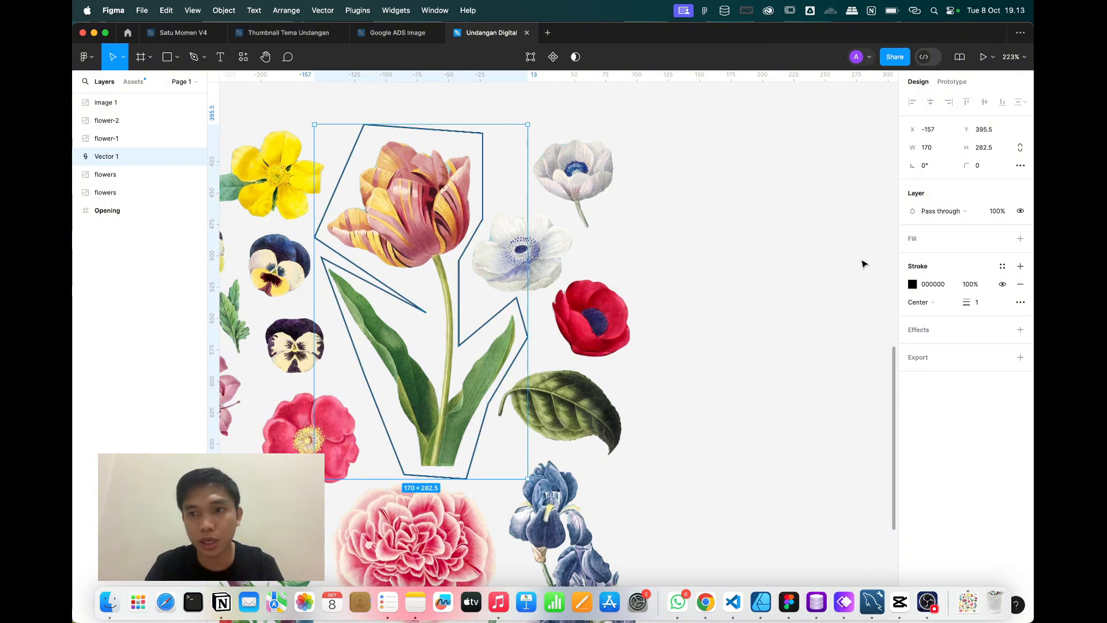
{"action": "left_click", "coordinate": [1020, 238]}
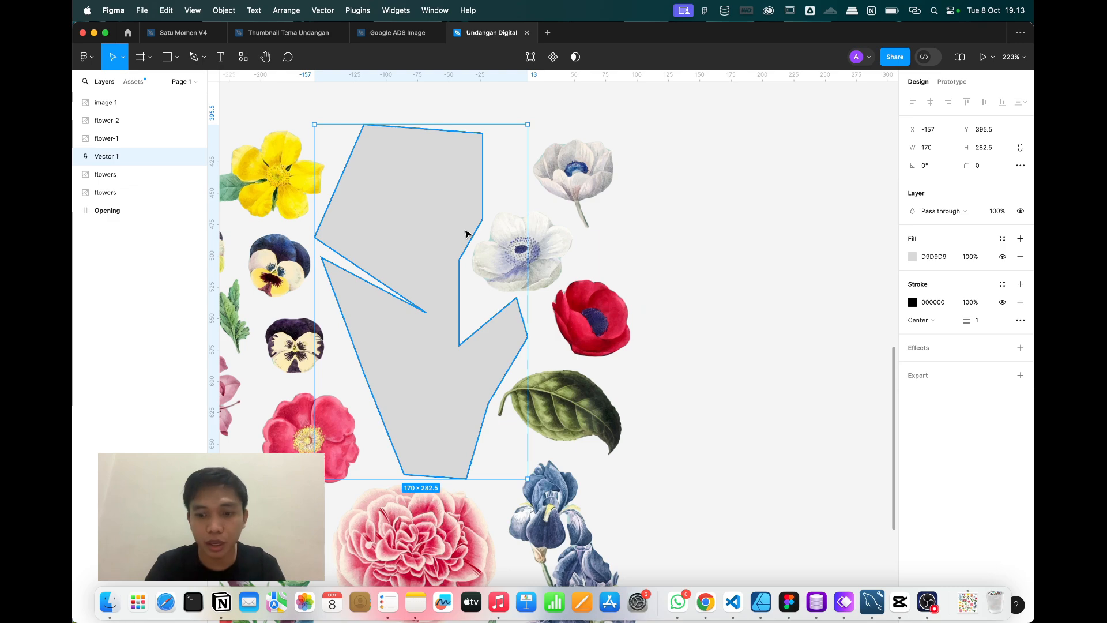
{"action": "key", "text": "["}
{"action": "left_click", "coordinate": [568, 187], "text": "shift"}
Mask the new flower sheet with the tulip outline, showing only the tulip.
{"action": "right_click", "coordinate": [568, 188]}
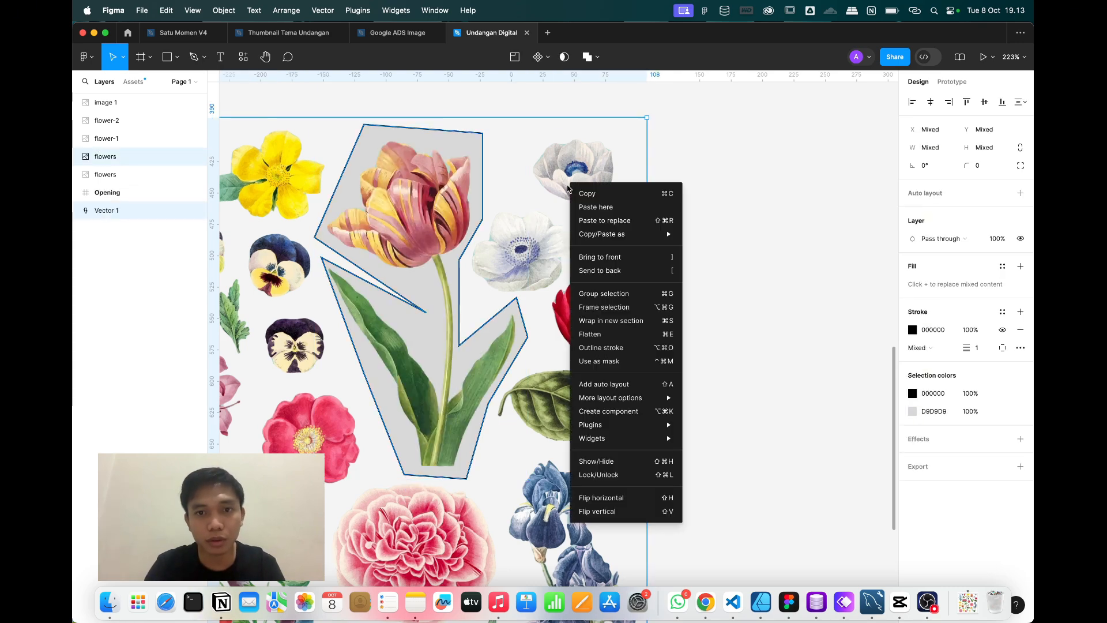
{"action": "left_click", "coordinate": [599, 361]}
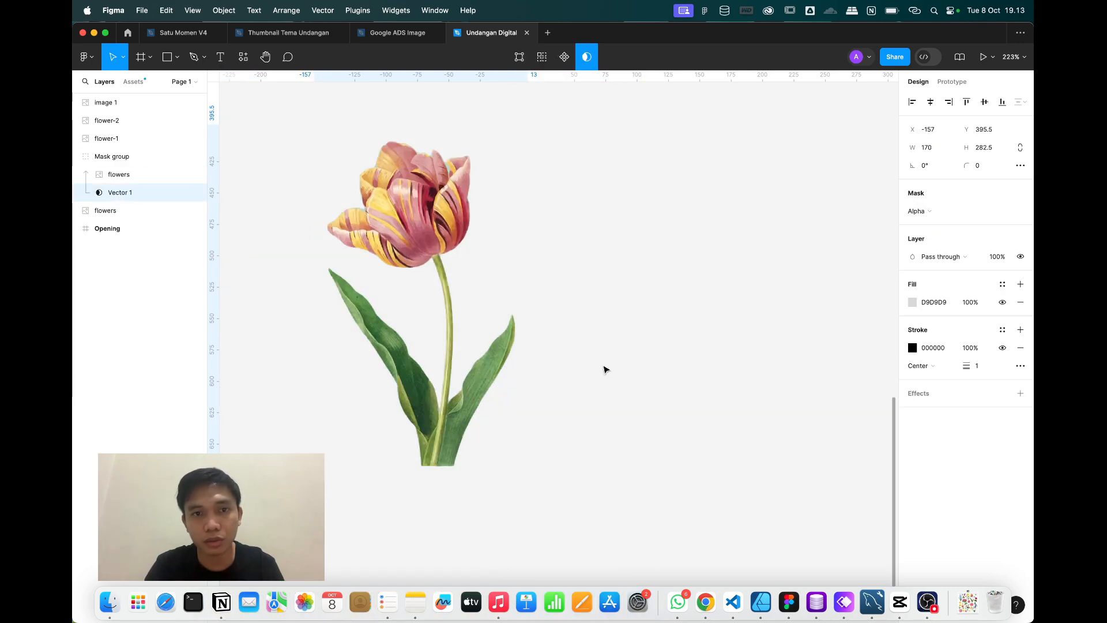
{"action": "left_click", "coordinate": [808, 223]}
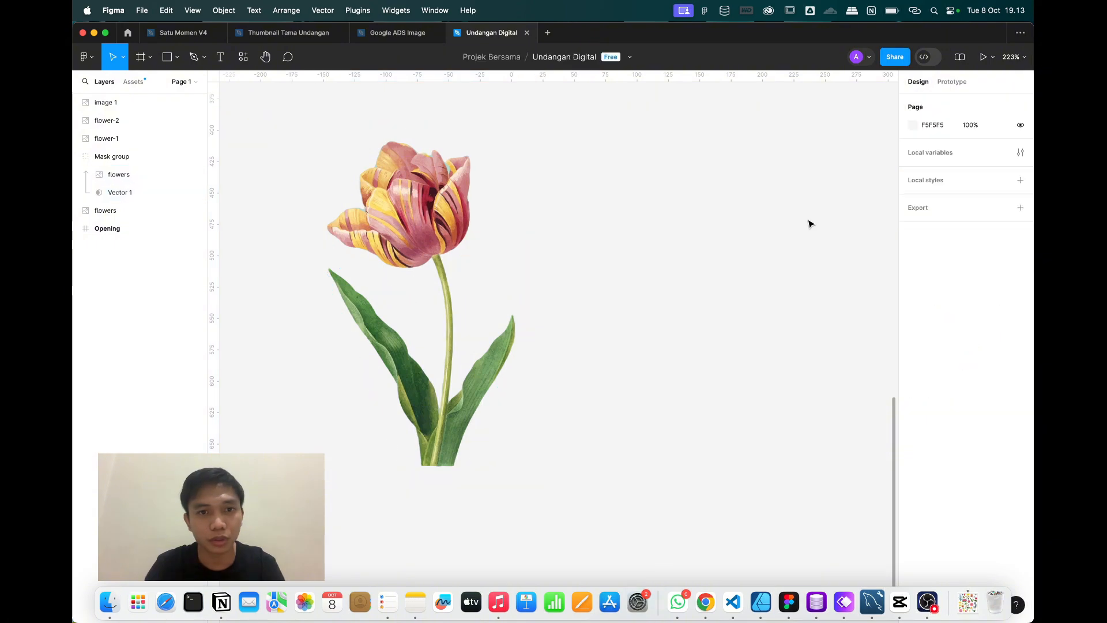
Copy the tulip Mask group as PNG, paste it as image 2, and delete the original group.
{"action": "right_click", "coordinate": [413, 200]}
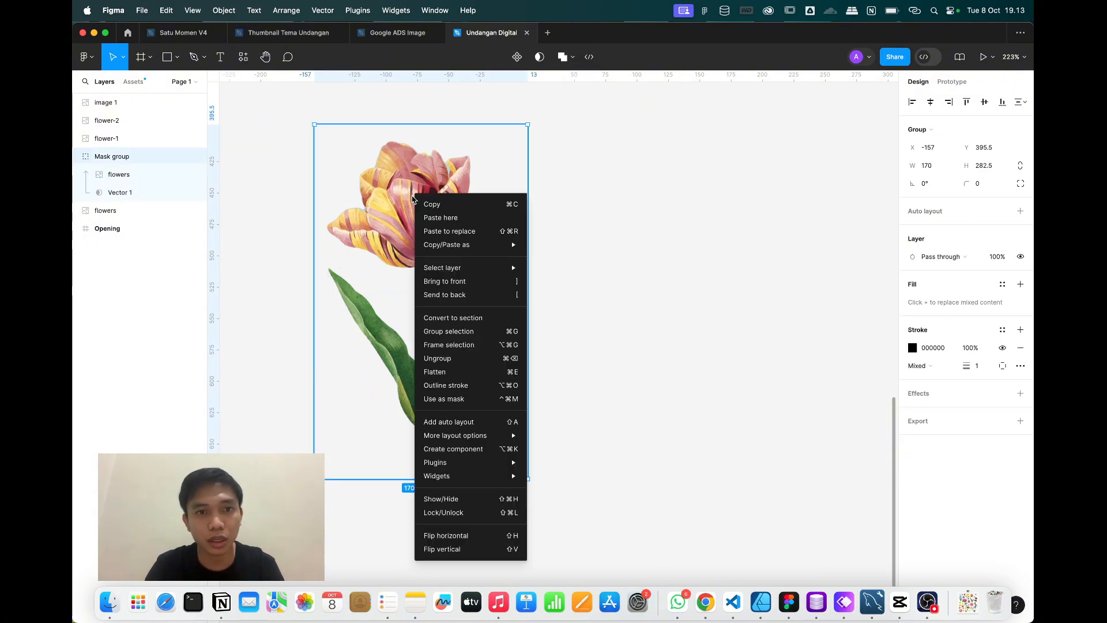
{"action": "mouse_move", "coordinate": [462, 245]}
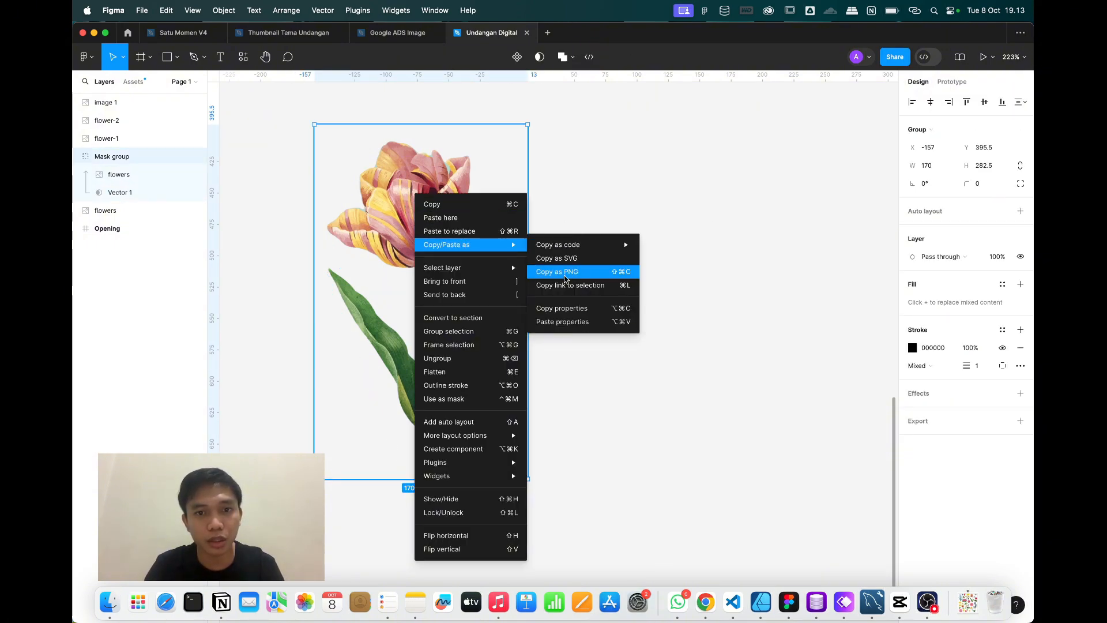
{"action": "left_click", "coordinate": [565, 279]}
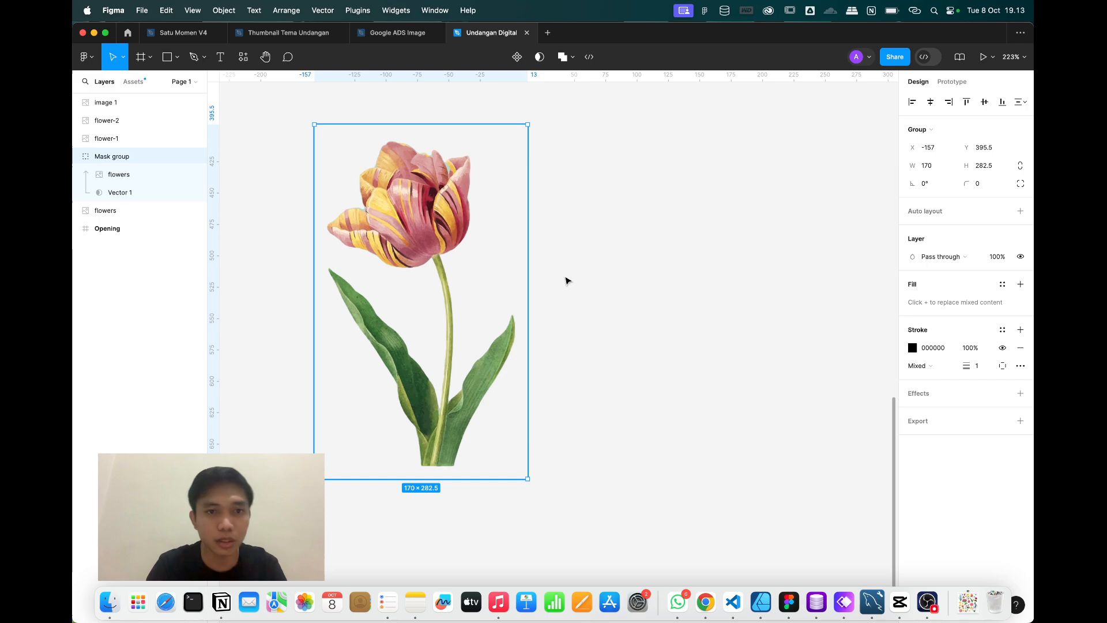
{"action": "left_click", "coordinate": [664, 301]}
{"action": "key", "text": "super+v"}
{"action": "left_click", "coordinate": [354, 190]}
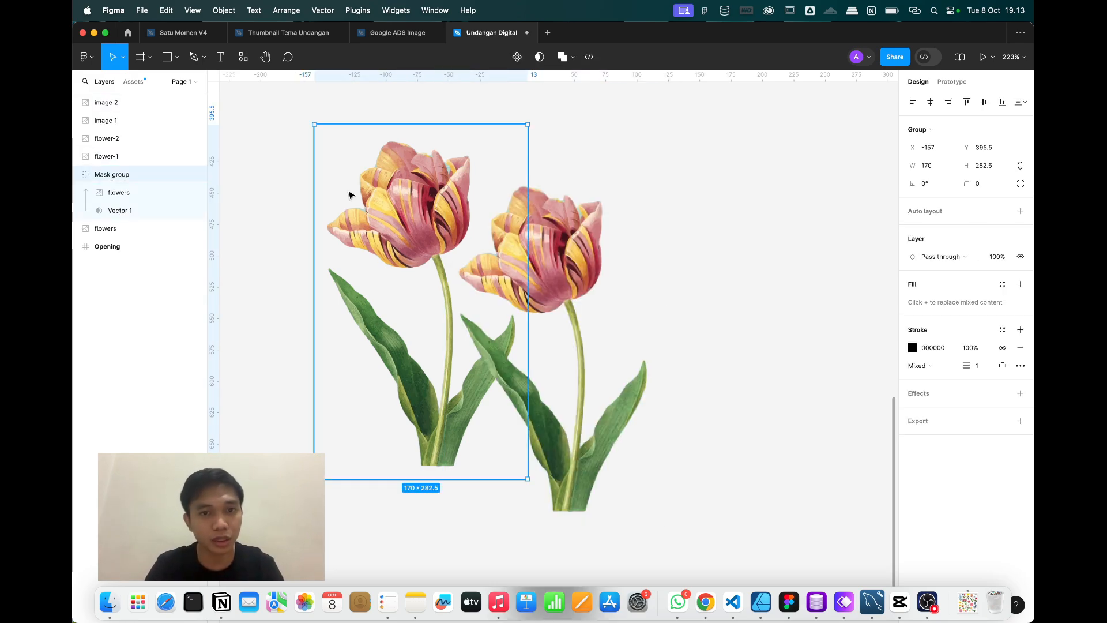
{"action": "key", "text": "Delete"}
{"action": "scroll", "coordinate": [742, 428], "scroll_direction": "up", "scroll_amount": 2}
{"action": "scroll", "coordinate": [742, 429], "scroll_direction": "left", "scroll_amount": 2}
{"action": "left_click", "coordinate": [742, 428]}
Move the tulip image beside the other cut-out flowers, then locate and select the Opening frame.
{"action": "scroll", "coordinate": [634, 369], "scroll_direction": "down", "scroll_amount": 5}
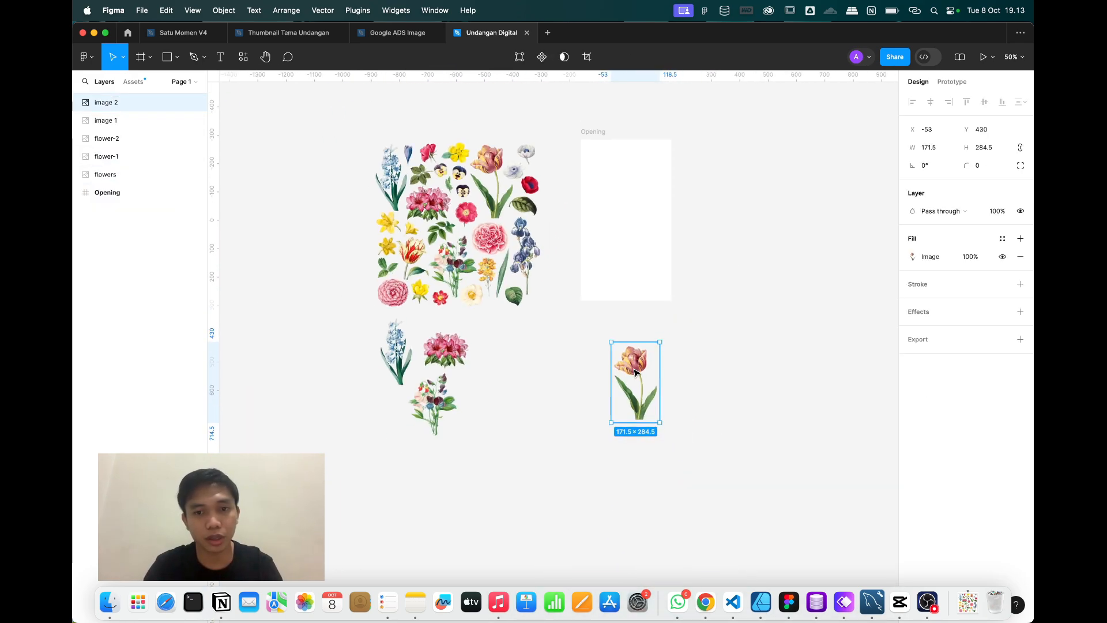
{"action": "left_click_drag", "start_coordinate": [639, 373], "coordinate": [509, 373]}
{"action": "left_click", "coordinate": [665, 388]}
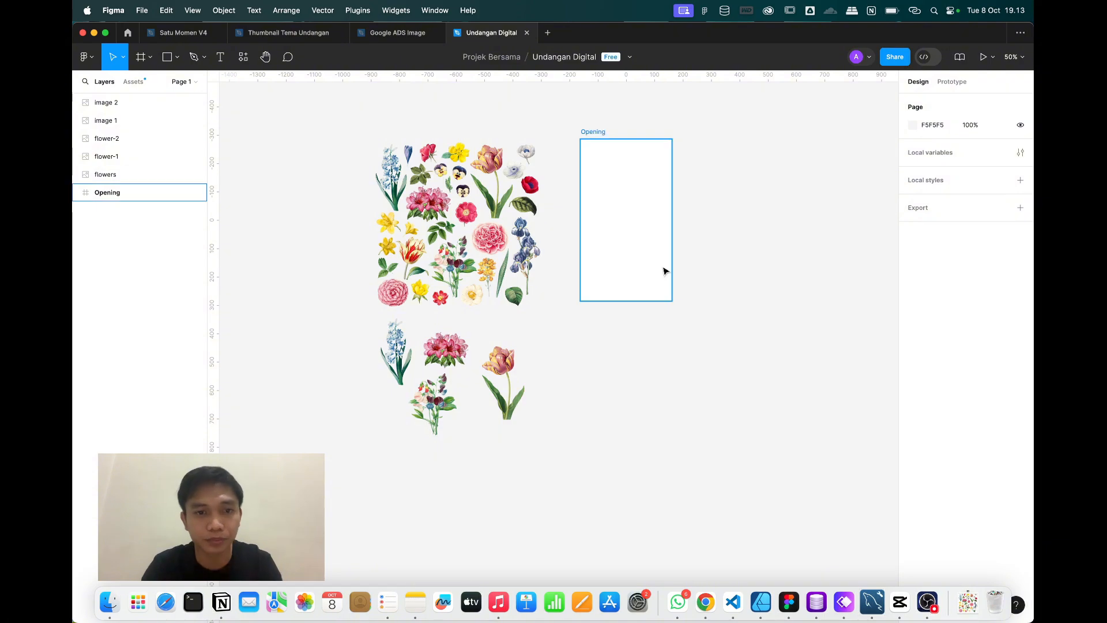
{"action": "scroll", "coordinate": [666, 267], "scroll_direction": "up", "scroll_amount": 1}
{"action": "scroll", "coordinate": [663, 266], "scroll_direction": "right", "scroll_amount": 2}
{"action": "left_click", "coordinate": [383, 252]}
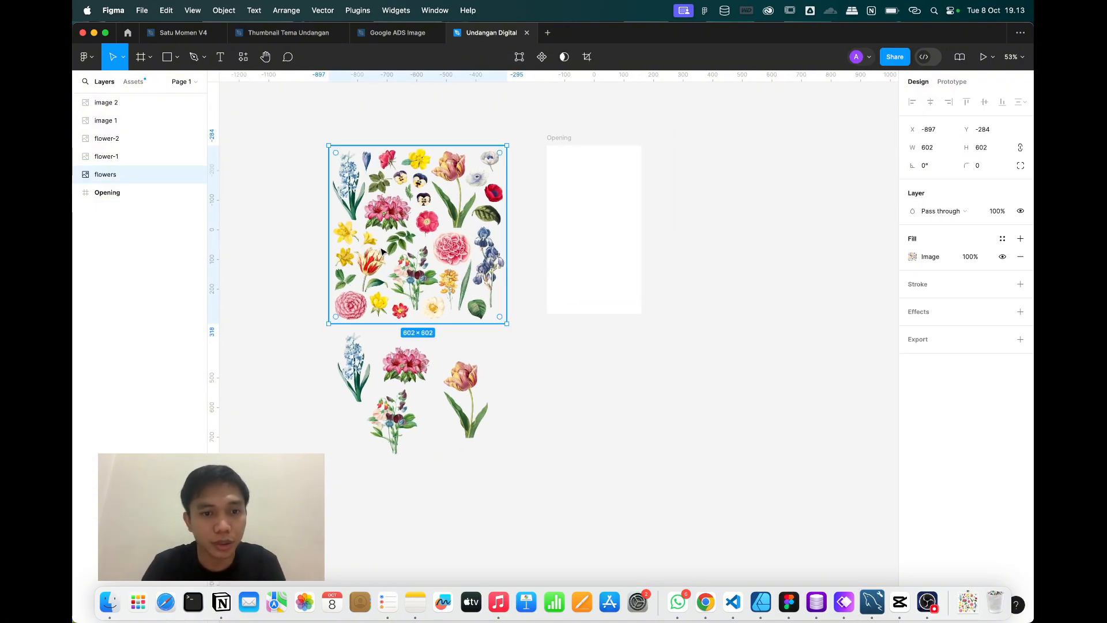
{"action": "scroll", "coordinate": [382, 252], "scroll_direction": "right", "scroll_amount": 3}
{"action": "scroll", "coordinate": [382, 252], "scroll_direction": "up", "scroll_amount": 3}
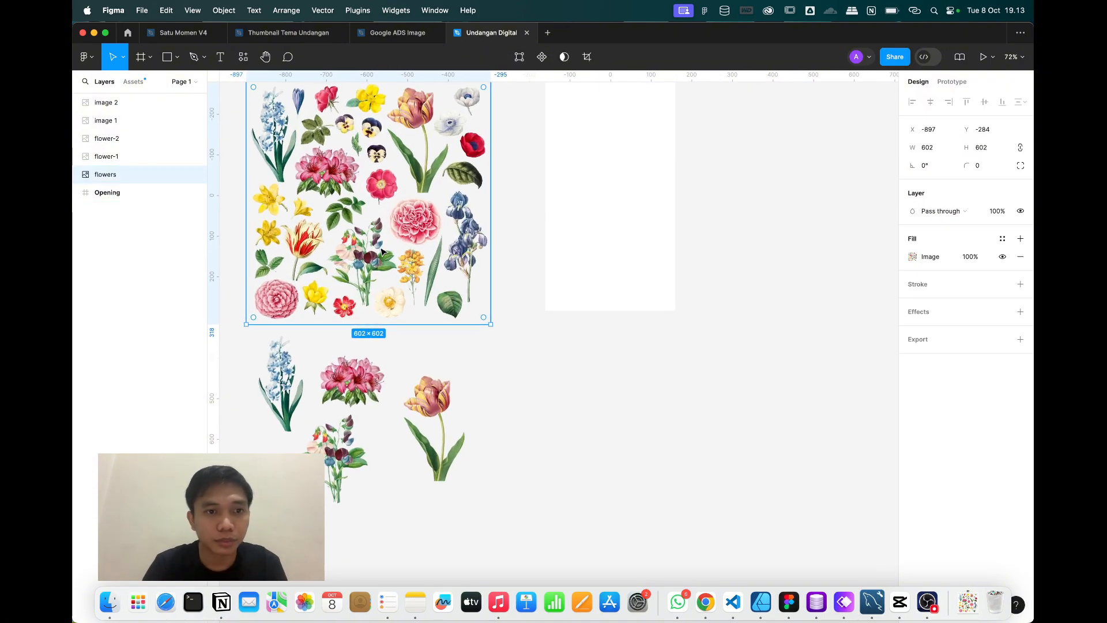
{"action": "scroll", "coordinate": [383, 252], "scroll_direction": "right", "scroll_amount": 2}
{"action": "scroll", "coordinate": [382, 252], "scroll_direction": "up", "scroll_amount": 2}
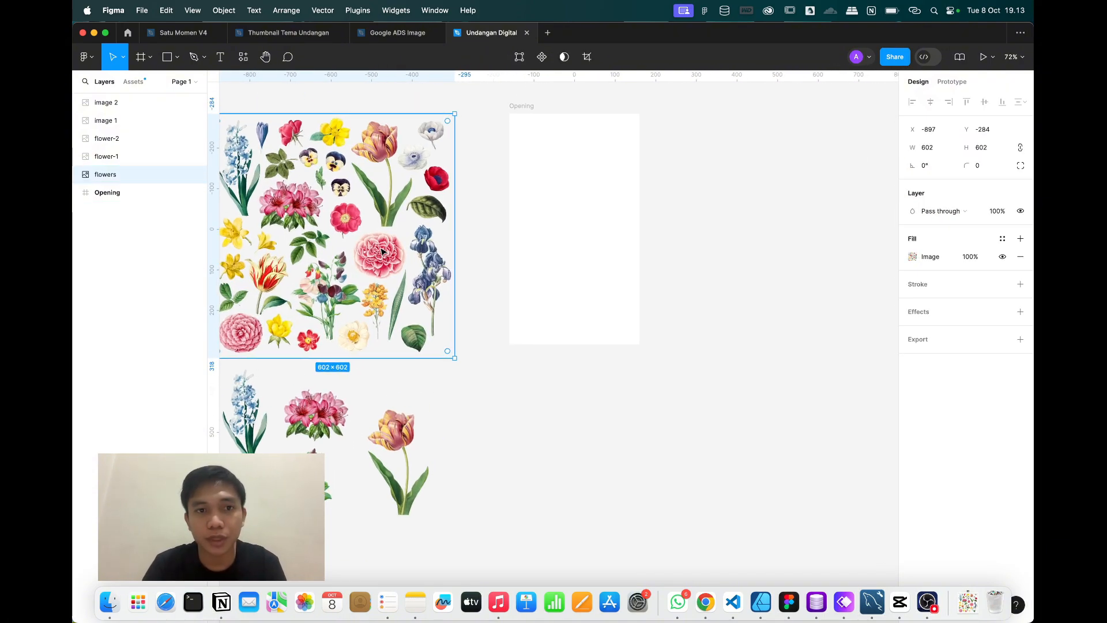
{"action": "left_click", "coordinate": [531, 102]}
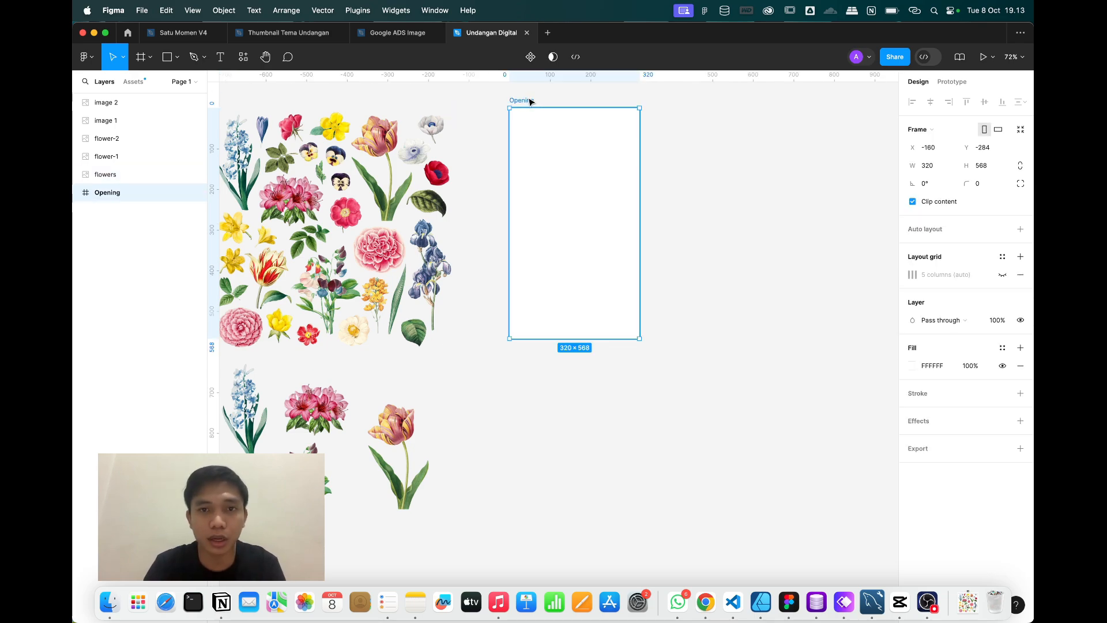
{"action": "scroll", "coordinate": [699, 167], "scroll_direction": "up", "scroll_amount": 3}
{"action": "scroll", "coordinate": [699, 167], "scroll_direction": "left", "scroll_amount": 3}
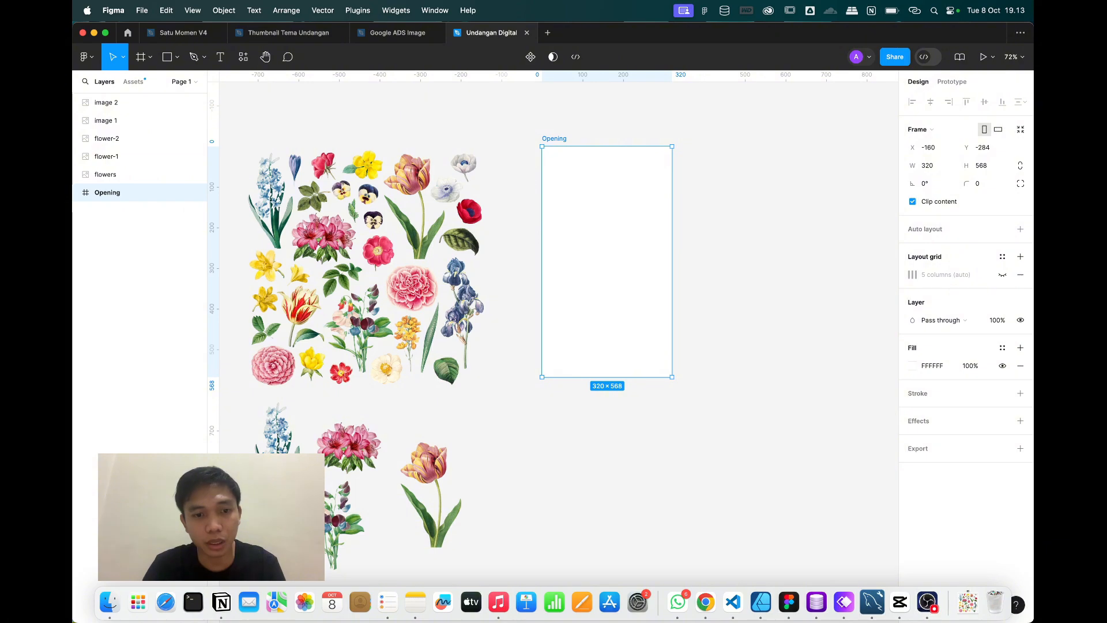
Move the blue hyacinth into the Opening frame, tilt it slightly, and shrink it into the bottom-left corner.
{"action": "left_click", "coordinate": [285, 443]}
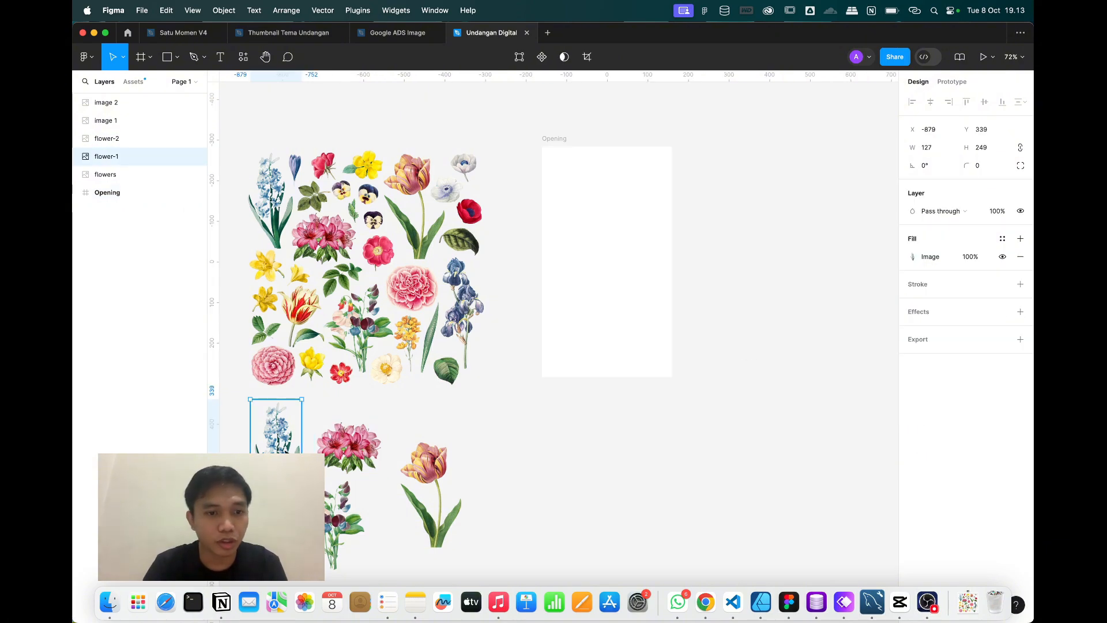
{"action": "left_click_drag", "start_coordinate": [284, 444], "coordinate": [559, 367]}
{"action": "scroll", "coordinate": [577, 290], "scroll_direction": "up", "scroll_amount": 5}
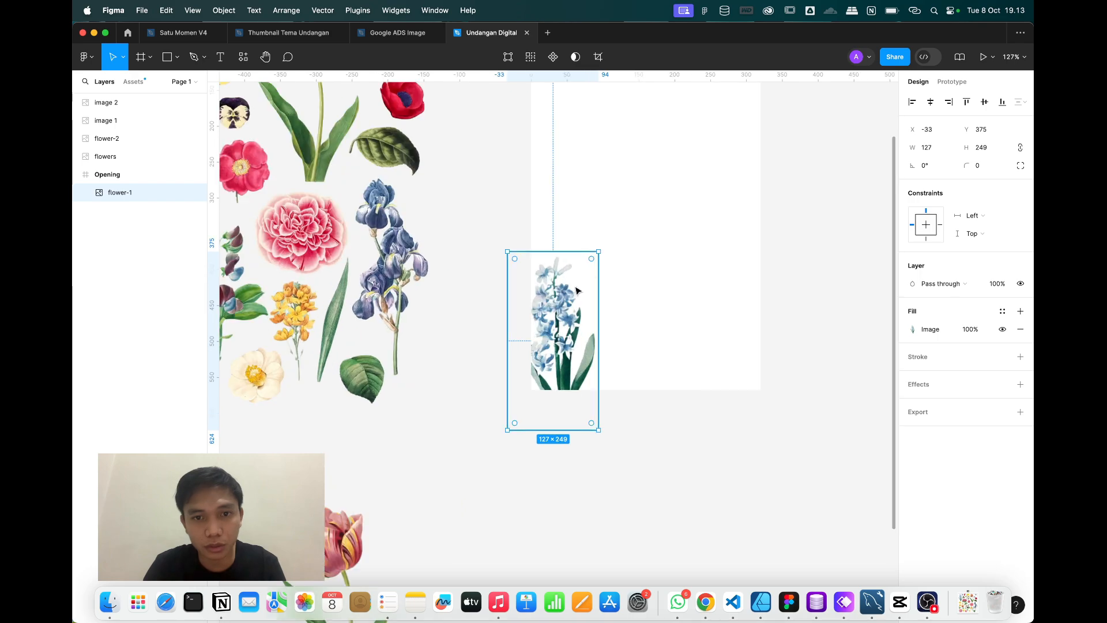
{"action": "left_click_drag", "start_coordinate": [603, 249], "coordinate": [583, 286]}
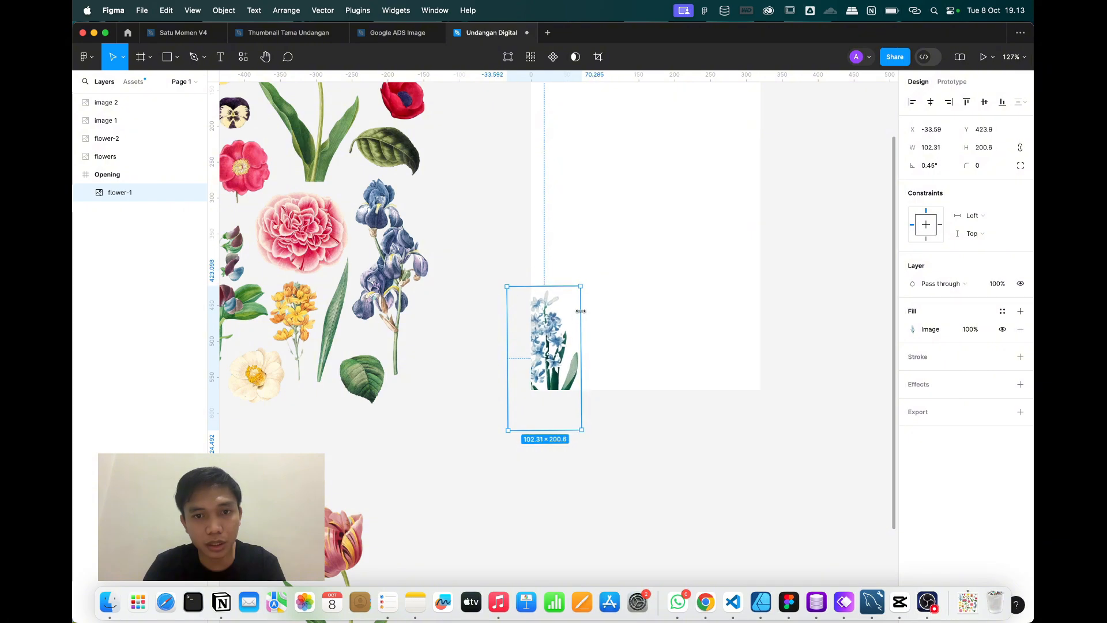
{"action": "mouse_move", "coordinate": [562, 367]}
{"action": "left_mouse_down"}
{"action": "mouse_move", "coordinate": [566, 327]}
{"action": "mouse_move", "coordinate": [560, 354]}
{"action": "left_mouse_up"}
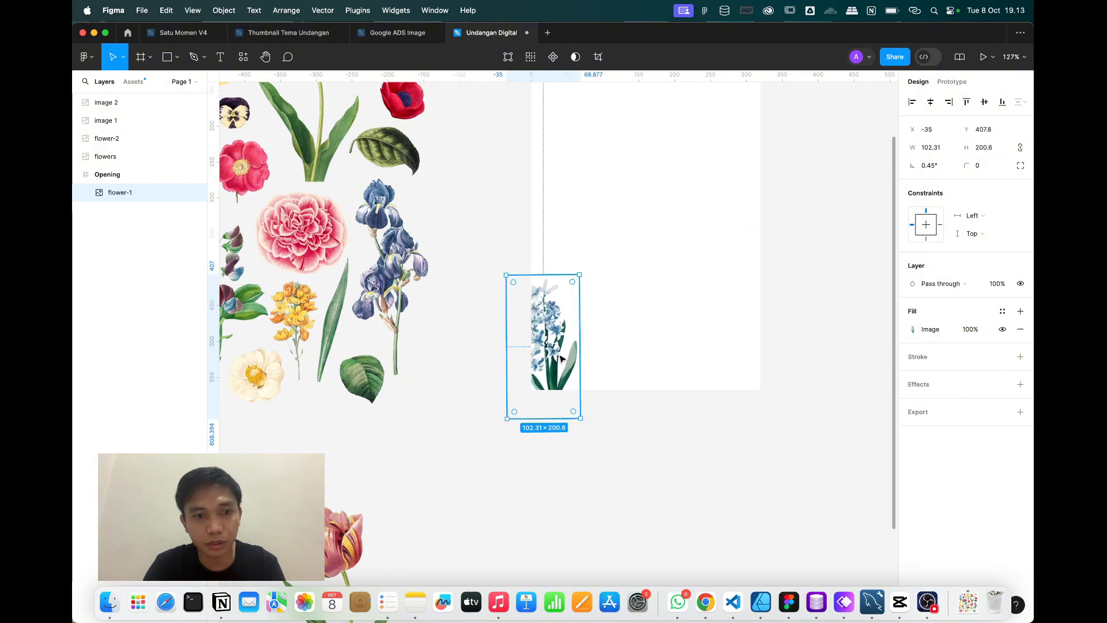
Place the tulip in the frame's bottom-right corner, scaled to 123×206 and slightly tilted.
{"action": "left_click", "coordinate": [106, 102]}
{"action": "key", "text": "Return"}
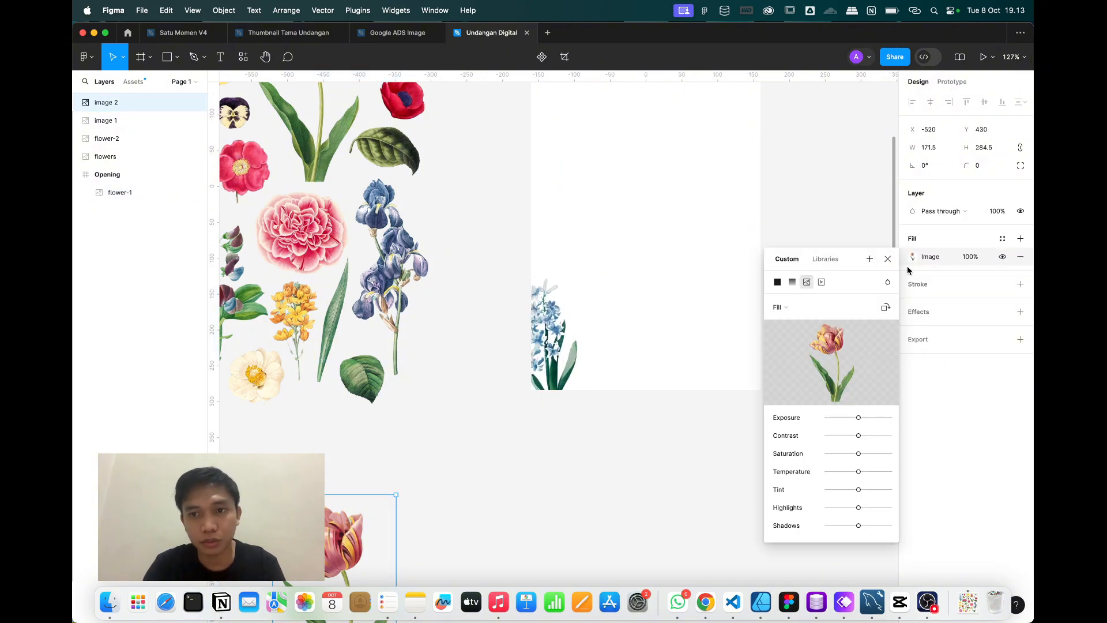
{"action": "left_click", "coordinate": [888, 259]}
{"action": "left_click_drag", "start_coordinate": [318, 553], "coordinate": [699, 259]}
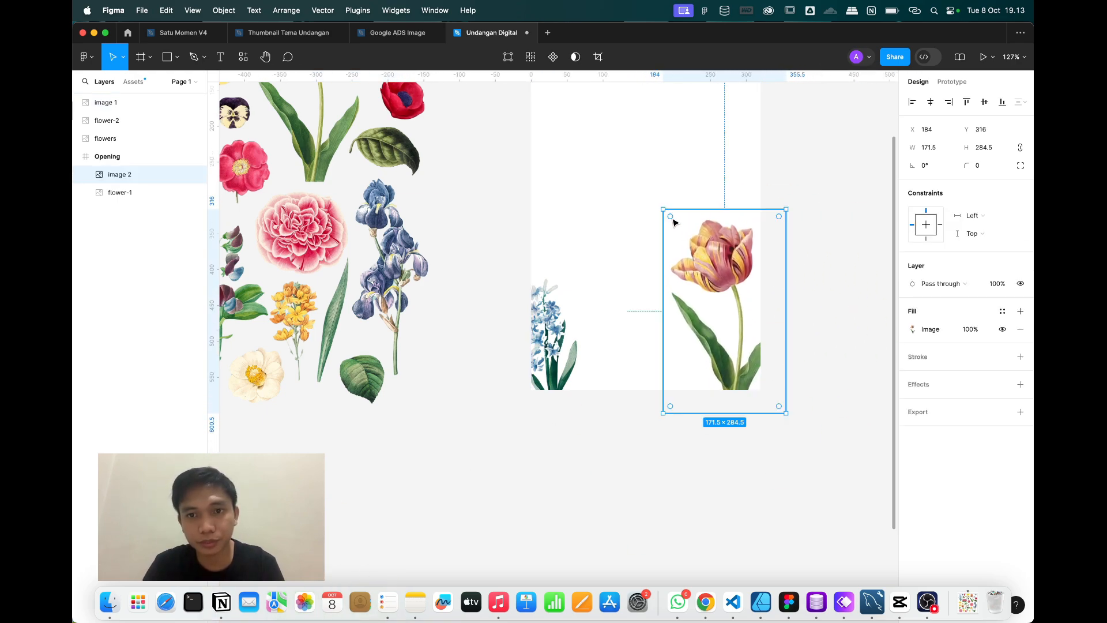
{"action": "left_click_drag", "start_coordinate": [663, 209], "coordinate": [742, 284]}
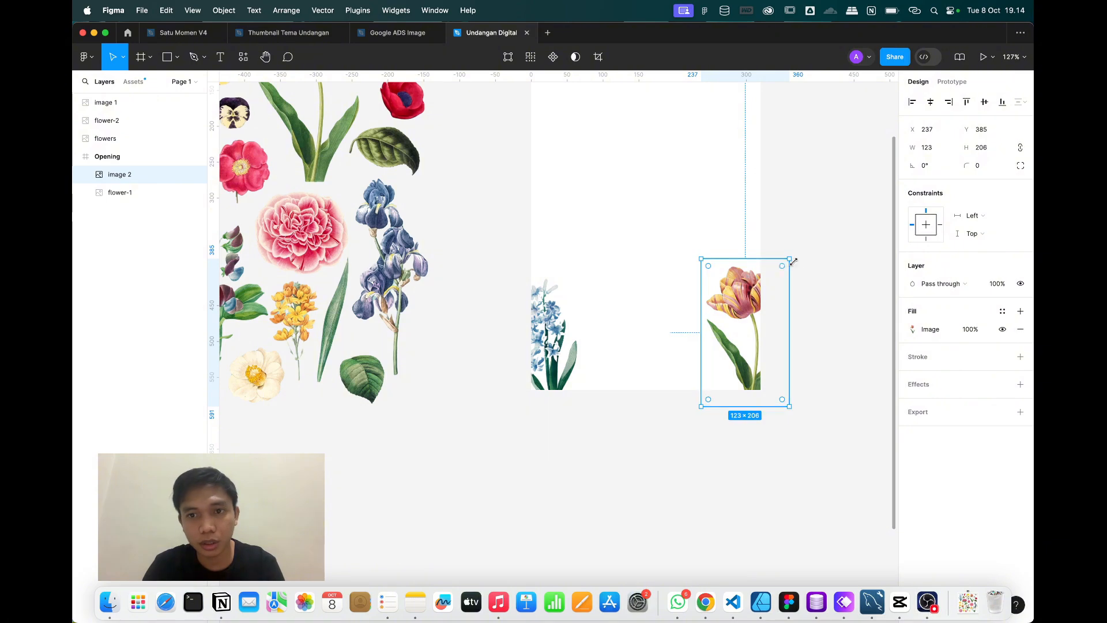
{"action": "mouse_move", "coordinate": [796, 256]}
{"action": "left_mouse_down"}
{"action": "mouse_move", "coordinate": [780, 255]}
{"action": "mouse_move", "coordinate": [798, 263]}
{"action": "left_mouse_up"}
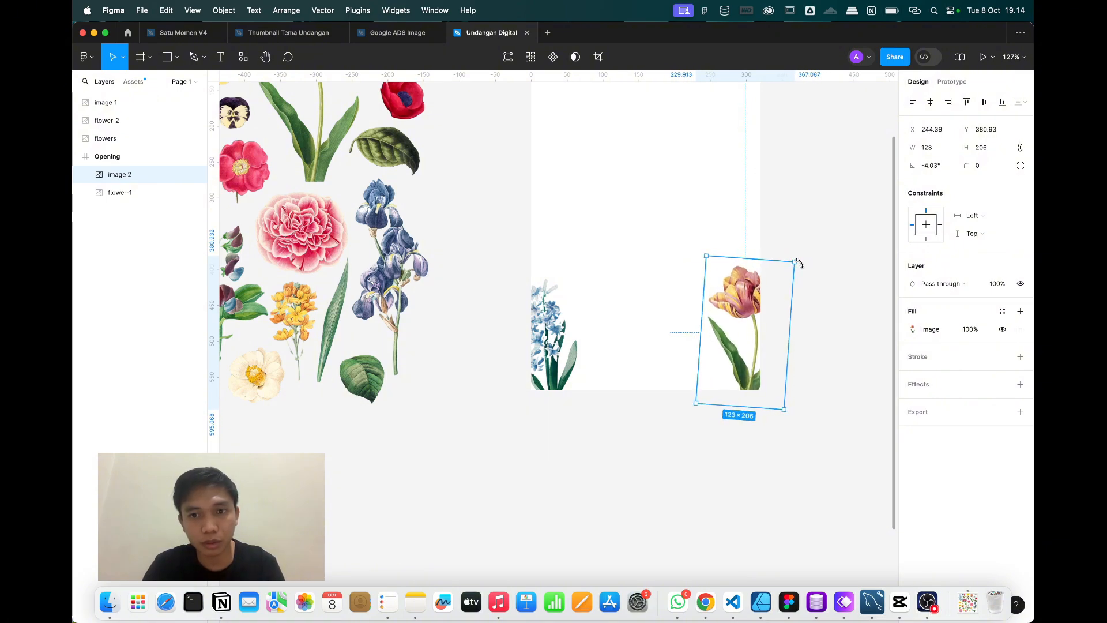
{"action": "left_click", "coordinate": [550, 347]}
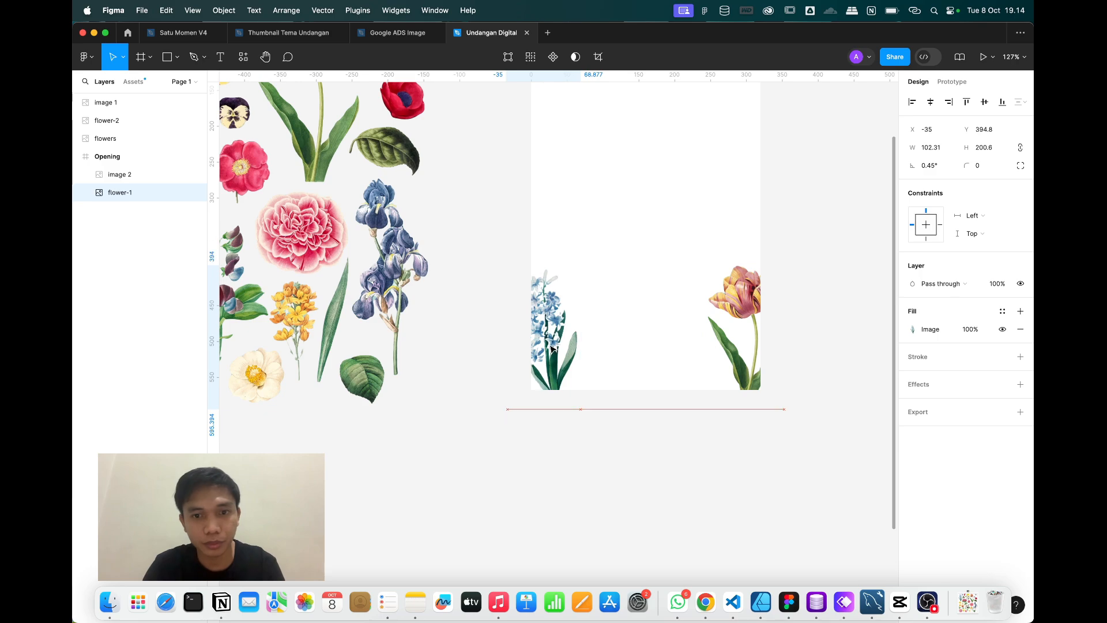
Move the pink flower cluster into the Opening frame, rotated 15°, at its top-right corner.
{"action": "left_click", "coordinate": [237, 516]}
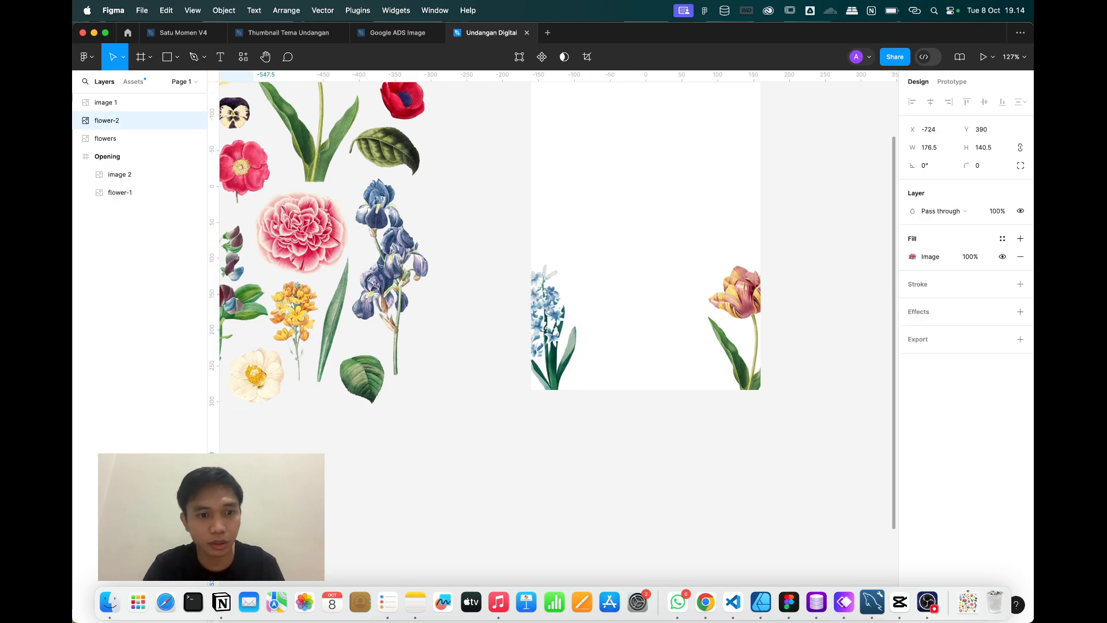
{"action": "left_click_drag", "start_coordinate": [202, 516], "coordinate": [709, 108]}
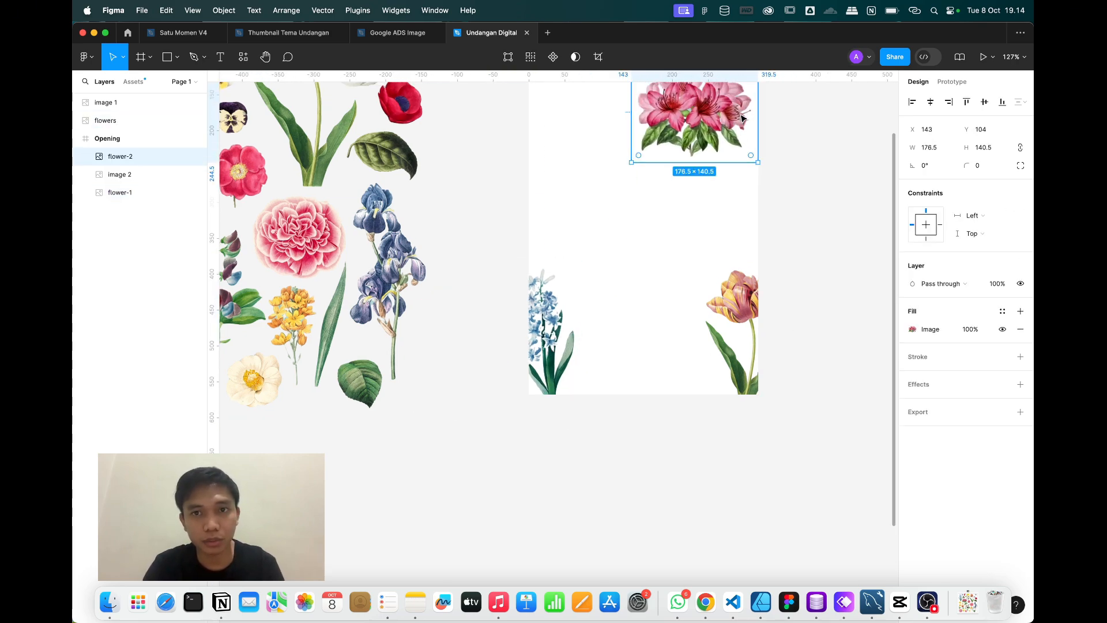
{"action": "scroll", "coordinate": [640, 230], "scroll_direction": "up", "scroll_amount": 4}
{"action": "scroll", "coordinate": [611, 270], "scroll_direction": "up", "scroll_amount": 2}
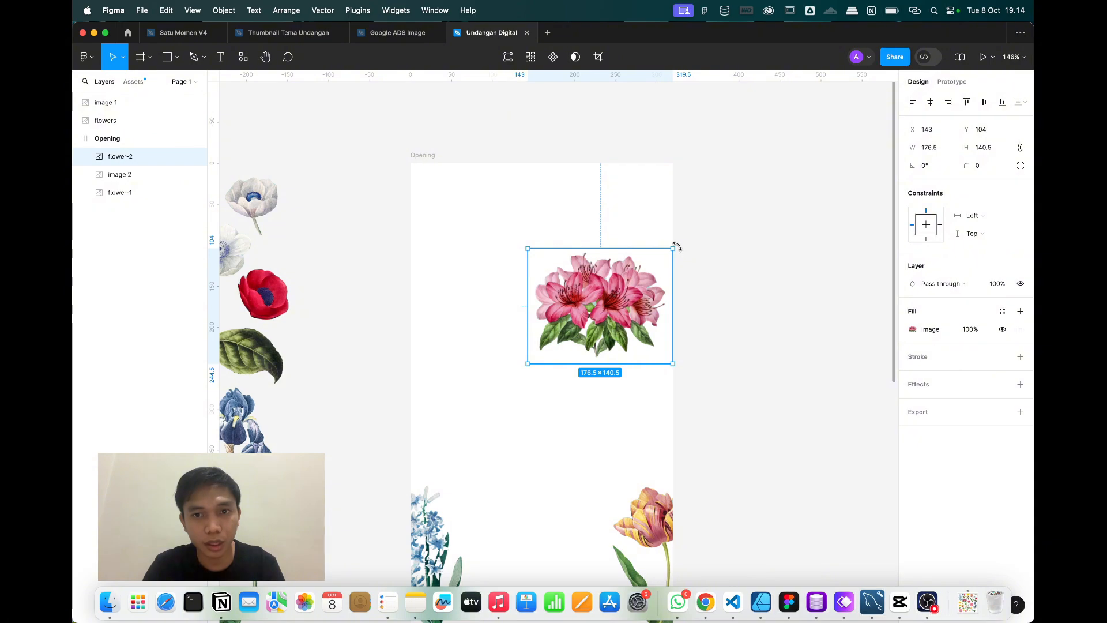
{"action": "left_click_drag", "start_coordinate": [566, 238], "coordinate": [662, 220]}
{"action": "left_click_drag", "start_coordinate": [590, 340], "coordinate": [450, 209]}
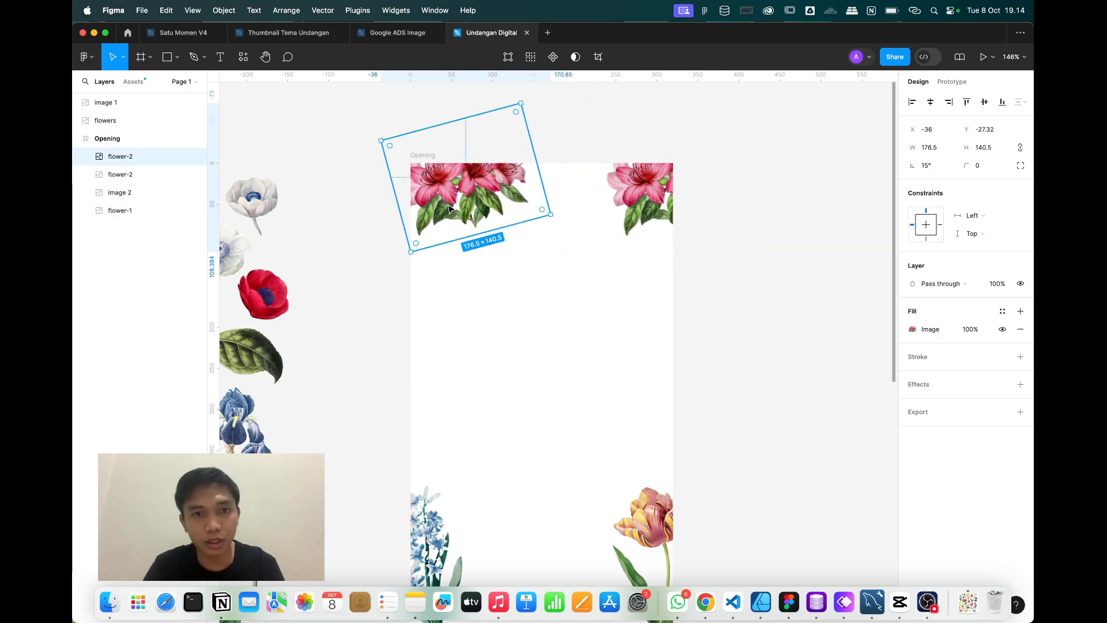
Flip the copied flower cluster horizontally with Shift+H so it mirrors into the top-left corner.
{"action": "right_click", "coordinate": [448, 208]}
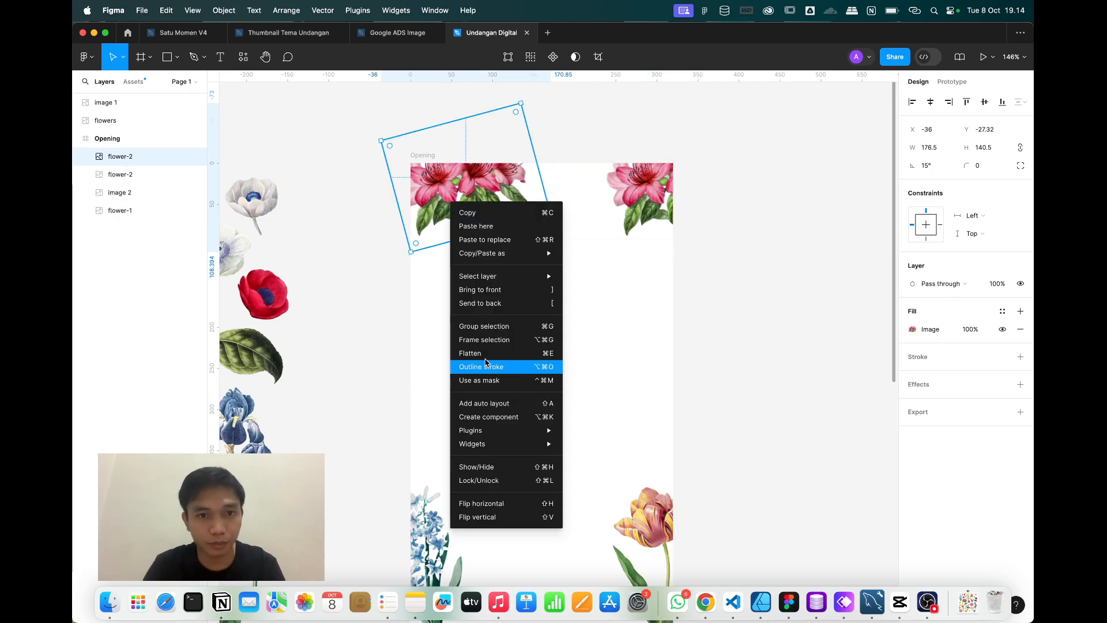
{"action": "left_click", "coordinate": [478, 190]}
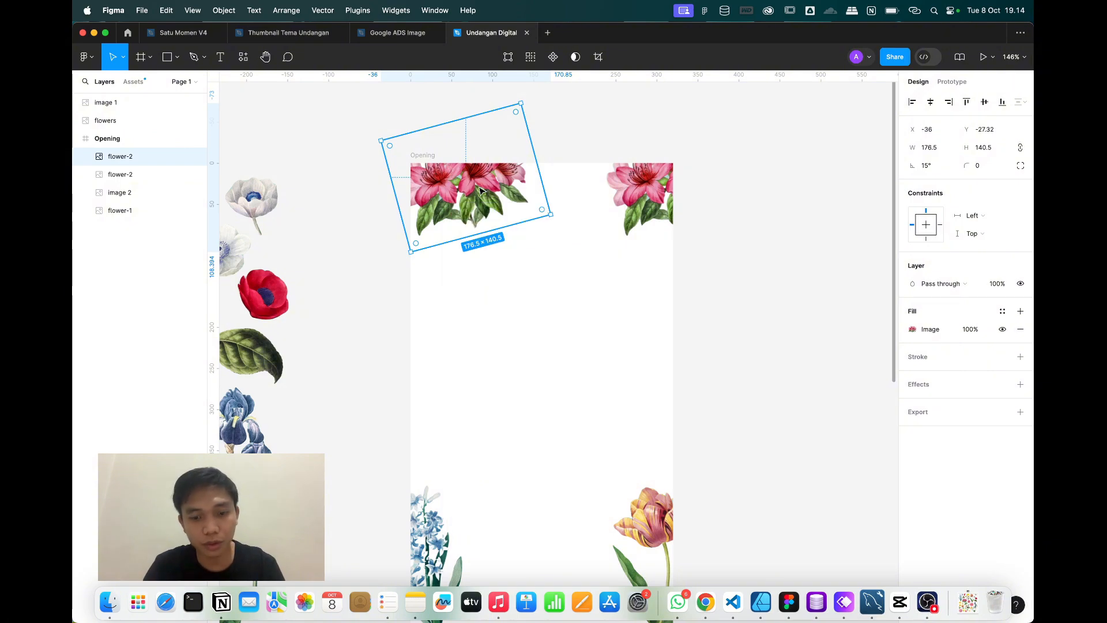
{"action": "key", "text": "shift+h"}
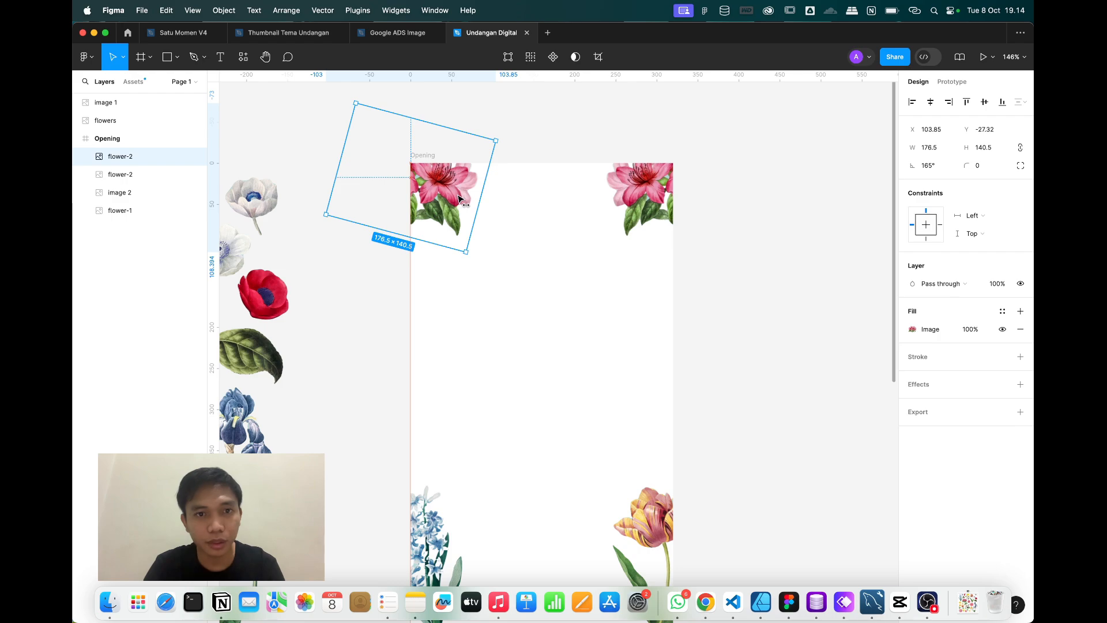
{"action": "left_click", "coordinate": [639, 196], "text": "shift"}
{"action": "scroll", "coordinate": [627, 198], "scroll_direction": "down", "scroll_amount": 5}
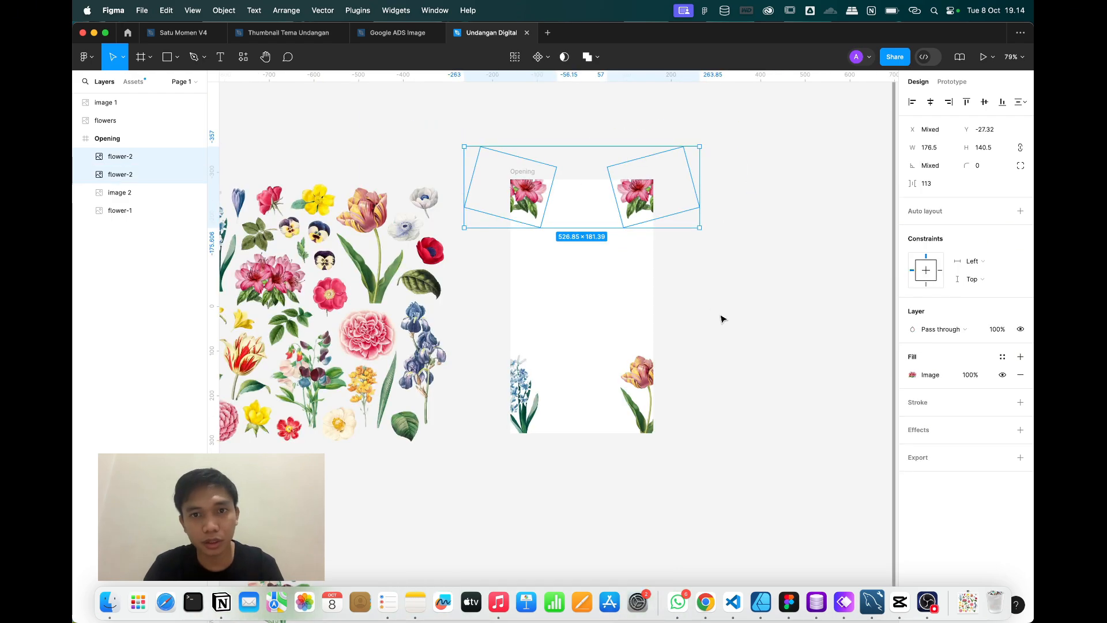
{"action": "left_click", "coordinate": [723, 318]}
{"action": "scroll", "coordinate": [723, 319], "scroll_direction": "down", "scroll_amount": 5}
Nudge the bouquet cut-out, image 1, into the Opening frame.
{"action": "left_click", "coordinate": [330, 428]}
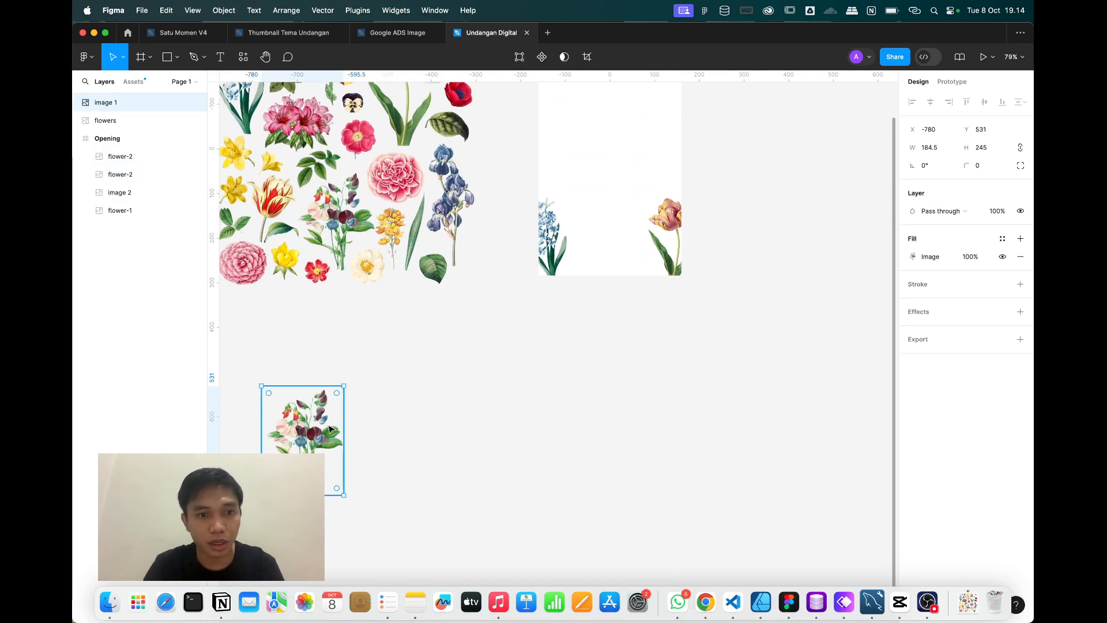
{"action": "left_click_drag", "start_coordinate": [617, 233], "coordinate": [617, 231]}
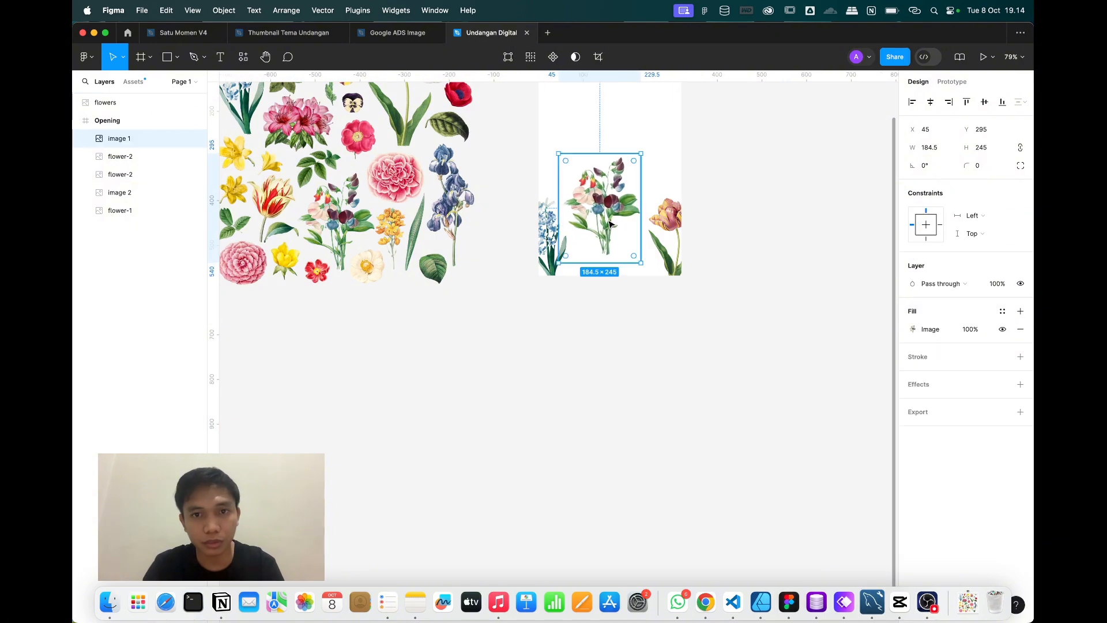
{"action": "scroll", "coordinate": [606, 243], "scroll_direction": "up", "scroll_amount": 4}
{"action": "scroll", "coordinate": [548, 308], "scroll_direction": "up", "scroll_amount": 4}
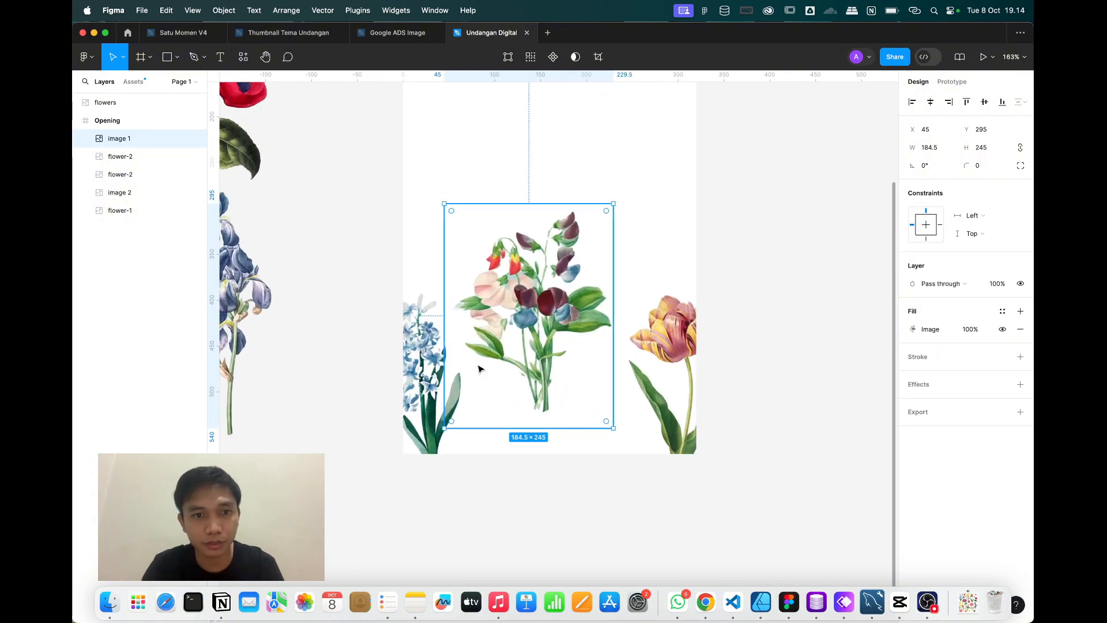
Tilt the hyacinth to the left and move it up a little.
{"action": "left_click", "coordinate": [477, 368]}
{"action": "left_click", "coordinate": [429, 363]}
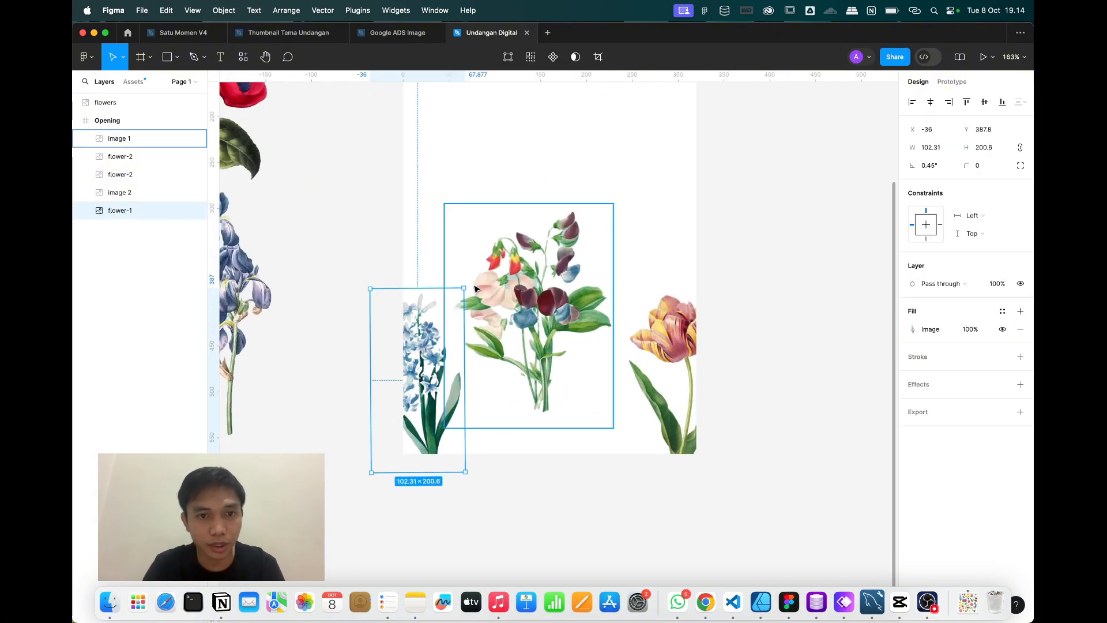
{"action": "left_click_drag", "start_coordinate": [476, 290], "coordinate": [484, 290]}
{"action": "left_click_drag", "start_coordinate": [444, 370], "coordinate": [438, 321]}
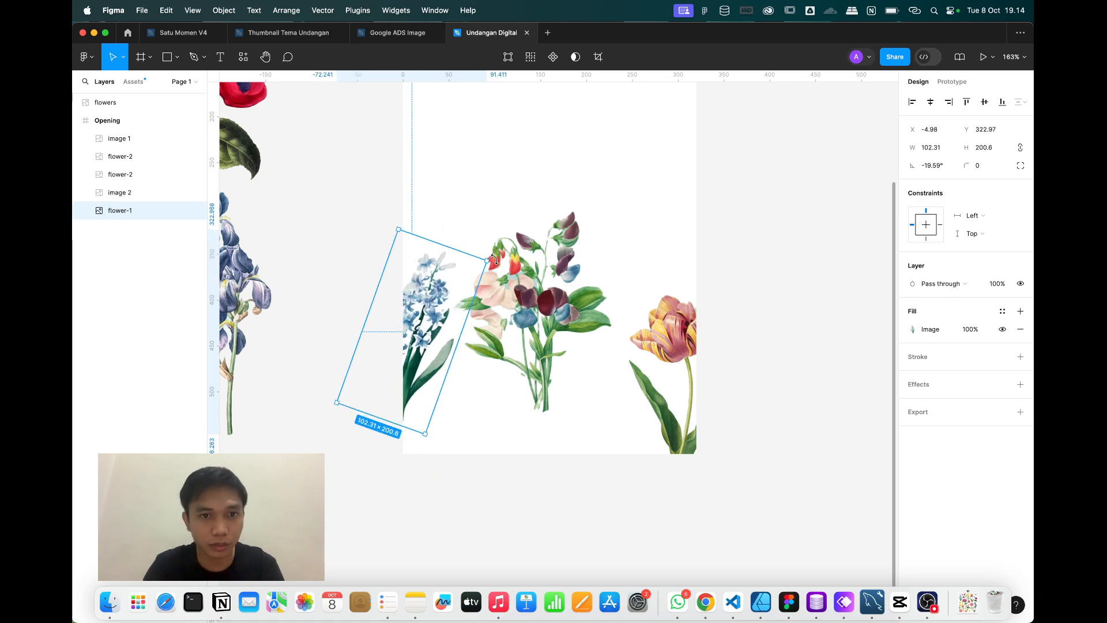
Shrink the sweet pea bouquet to 160×212, place it bottom-left, and tilt it about -17°.
{"action": "left_click", "coordinate": [554, 297]}
{"action": "left_click_drag", "start_coordinate": [615, 204], "coordinate": [591, 233]}
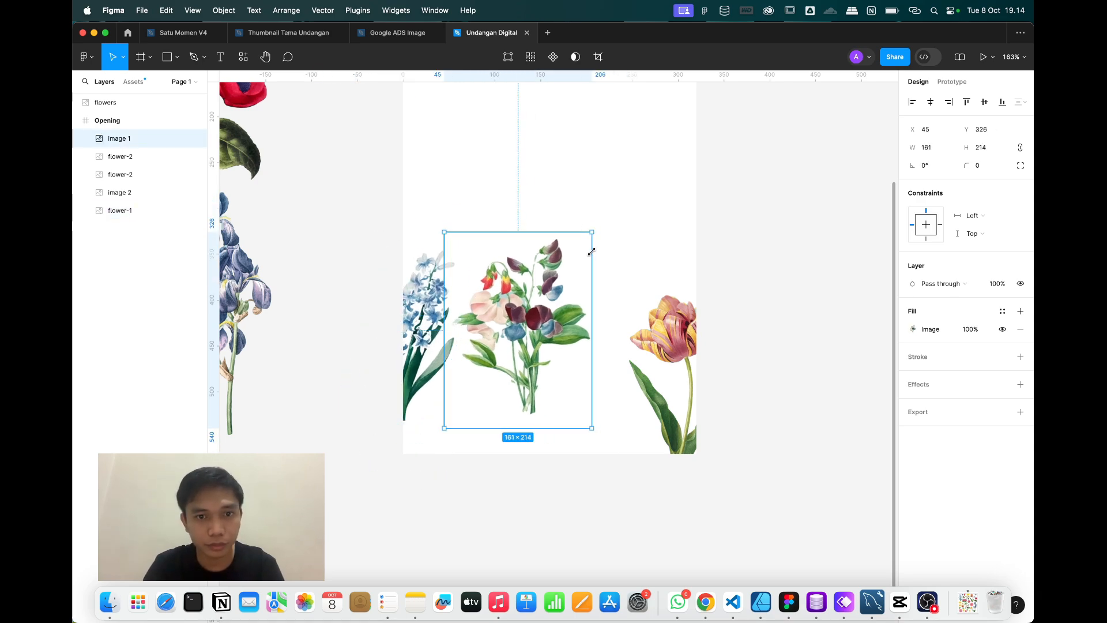
{"action": "left_click_drag", "start_coordinate": [562, 317], "coordinate": [475, 413]}
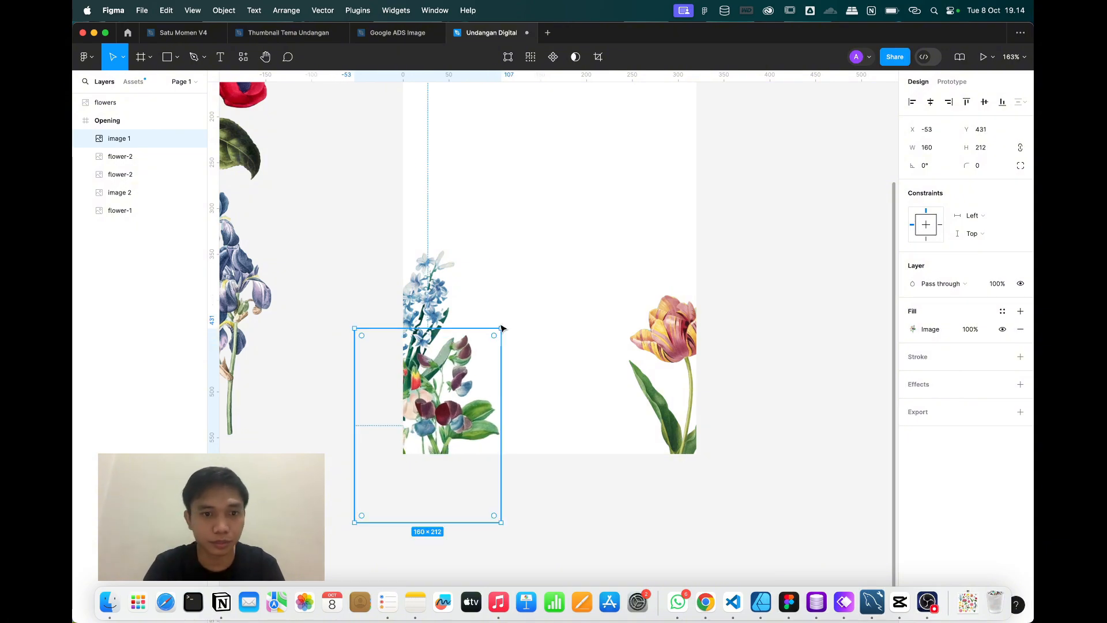
{"action": "left_click_drag", "start_coordinate": [506, 322], "coordinate": [529, 353]}
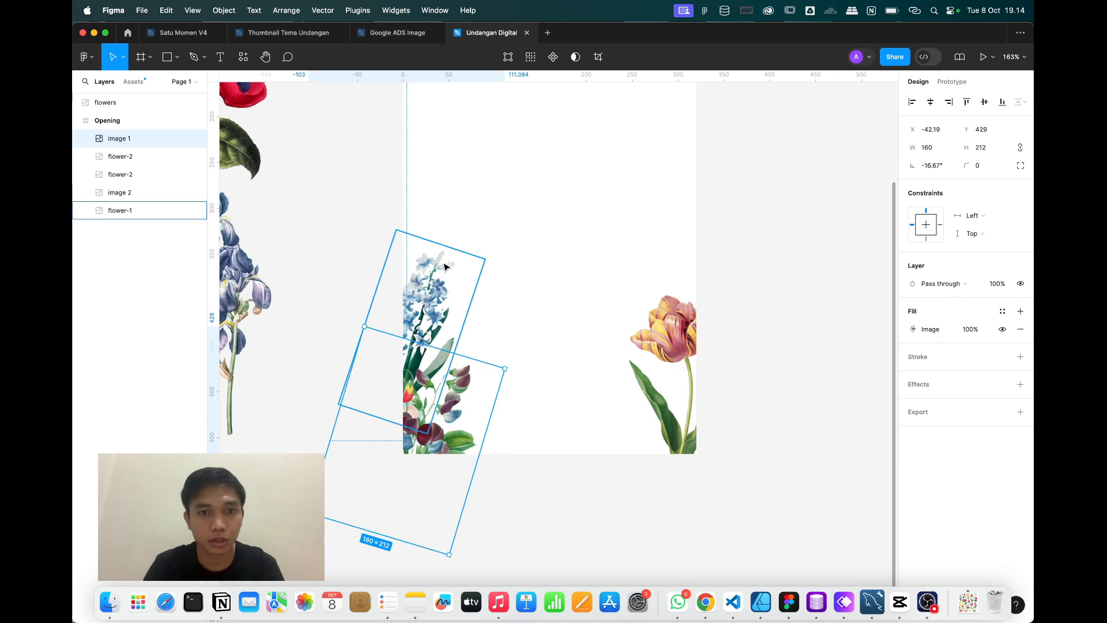
Raise the hyacinth slightly above the sweet pea bouquet.
{"action": "left_click", "coordinate": [451, 286]}
{"action": "left_click_drag", "start_coordinate": [451, 286], "coordinate": [450, 274]}
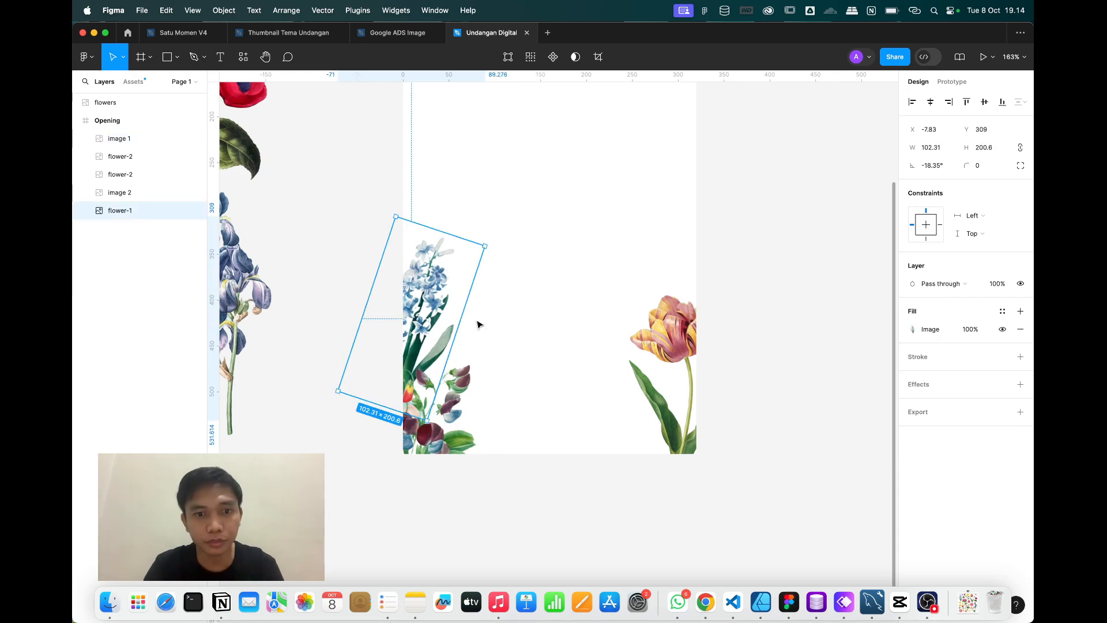
{"action": "left_click", "coordinate": [461, 419]}
{"action": "scroll", "coordinate": [461, 419], "scroll_direction": "down", "scroll_amount": 5}
{"action": "scroll", "coordinate": [461, 419], "scroll_direction": "up", "scroll_amount": 5}
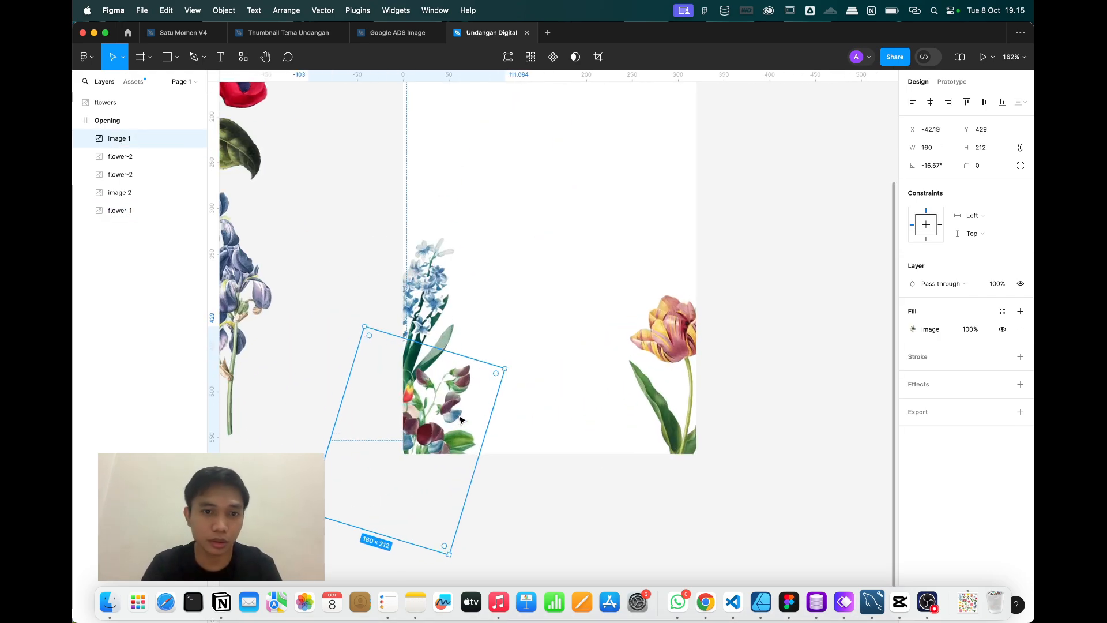
Move the tulip higher on the right side and tilt it about 9°.
{"action": "left_click", "coordinate": [683, 425]}
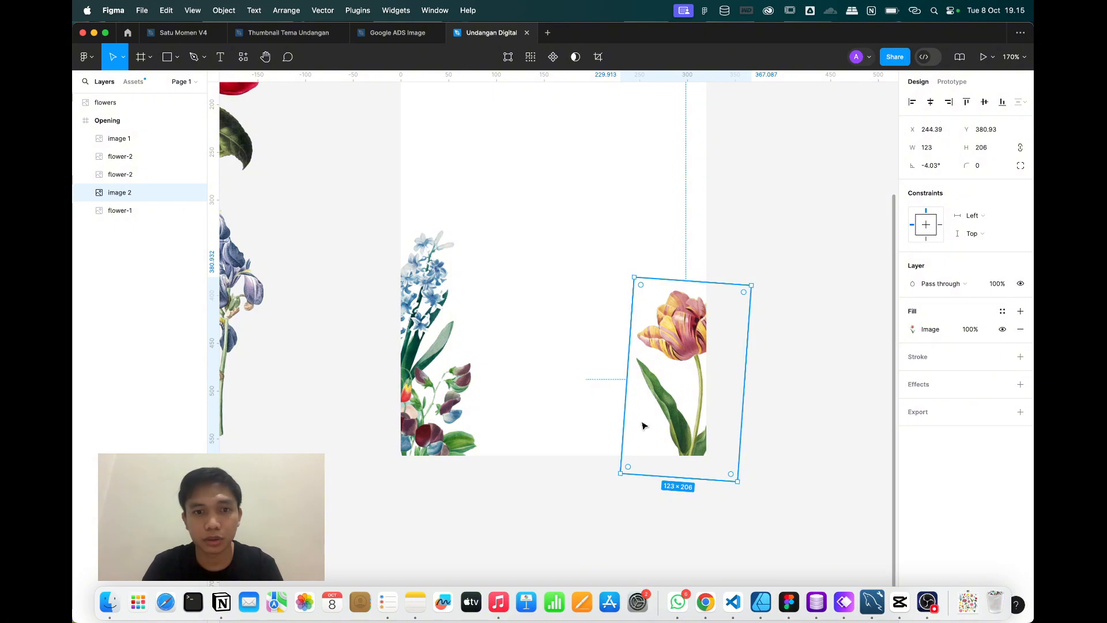
{"action": "left_click", "coordinate": [439, 420]}
{"action": "left_click", "coordinate": [690, 411]}
{"action": "left_click_drag", "start_coordinate": [691, 409], "coordinate": [691, 351]}
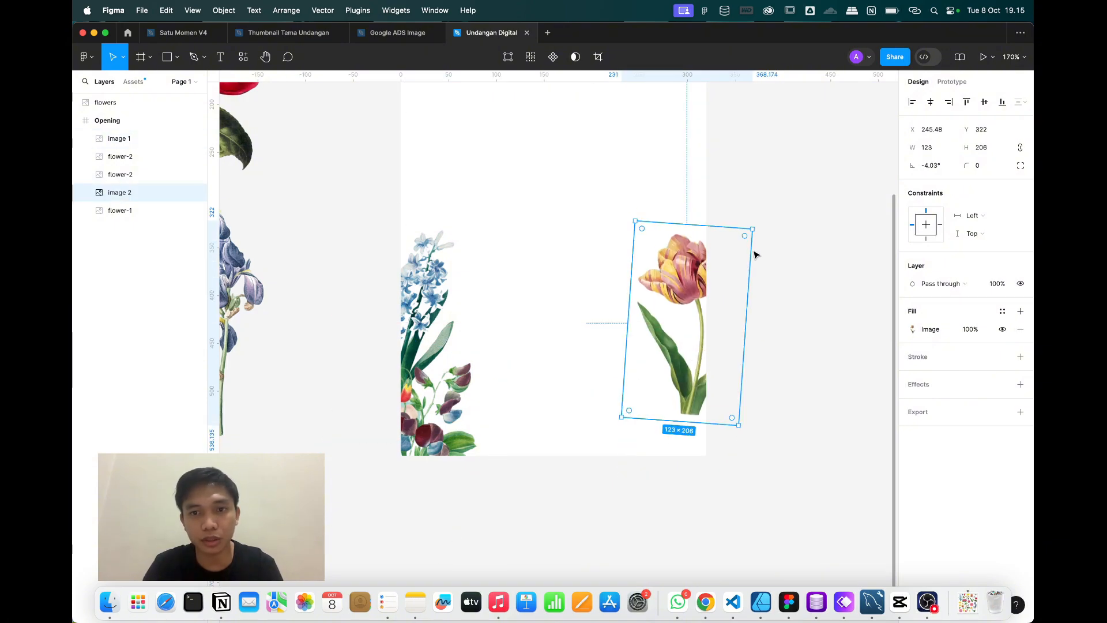
{"action": "left_click_drag", "start_coordinate": [749, 226], "coordinate": [729, 227]}
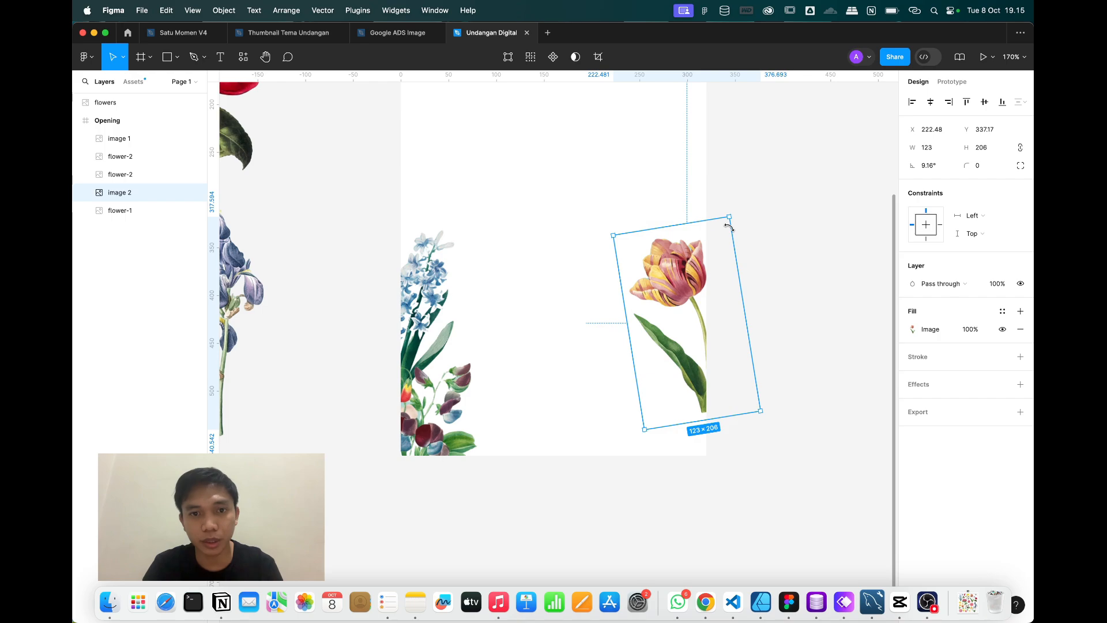
{"action": "left_click", "coordinate": [443, 439]}
{"action": "scroll", "coordinate": [443, 439], "scroll_direction": "down", "scroll_amount": 10}
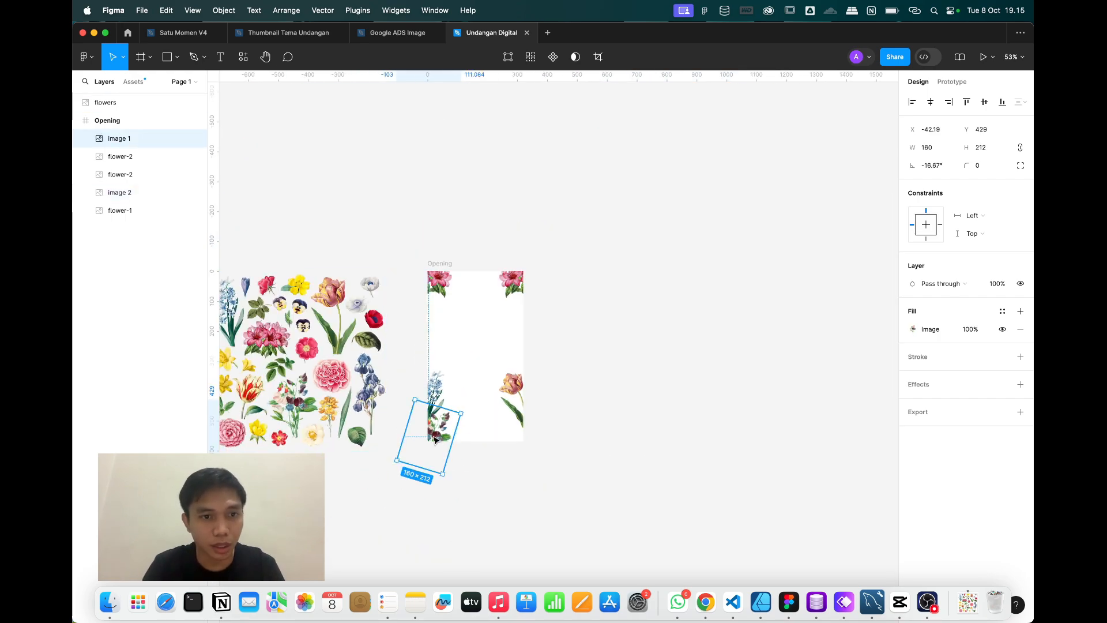
{"action": "scroll", "coordinate": [435, 439], "scroll_direction": "up", "scroll_amount": 6}
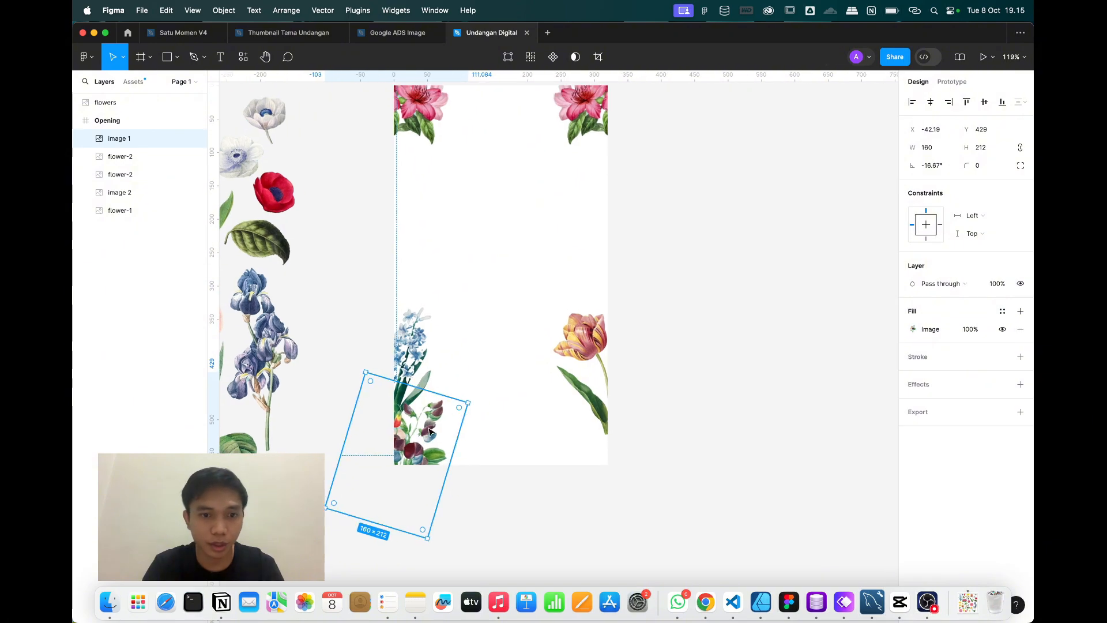
Copy the bouquet to the bottom-right, tilt it about 7°, lower it, and shrink it to about 134×177.
{"action": "left_click_drag", "start_coordinate": [418, 444], "coordinate": [612, 436]}
{"action": "scroll", "coordinate": [686, 384], "scroll_direction": "up", "scroll_amount": 2}
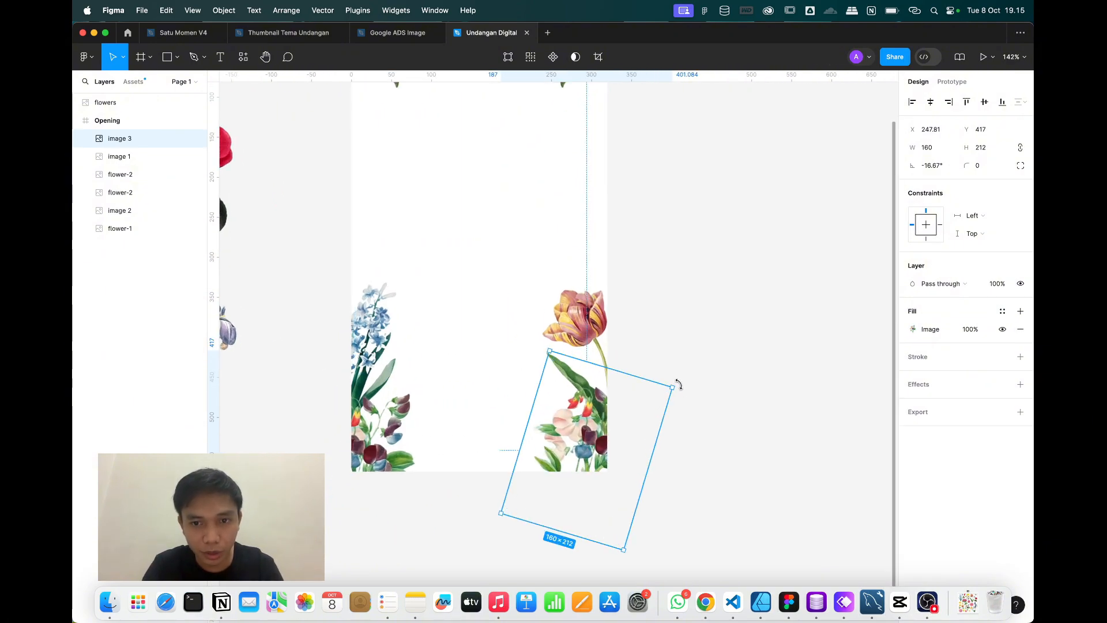
{"action": "left_click_drag", "start_coordinate": [642, 379], "coordinate": [632, 375]}
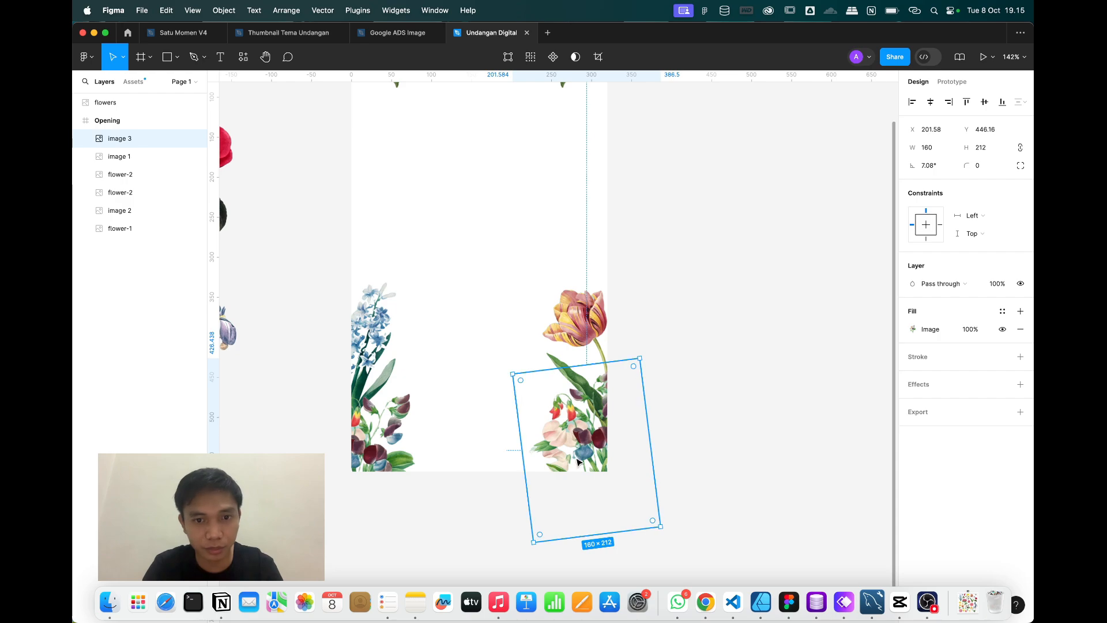
{"action": "scroll", "coordinate": [575, 459], "scroll_direction": "up", "scroll_amount": 4}
{"action": "left_click_drag", "start_coordinate": [564, 444], "coordinate": [560, 465]}
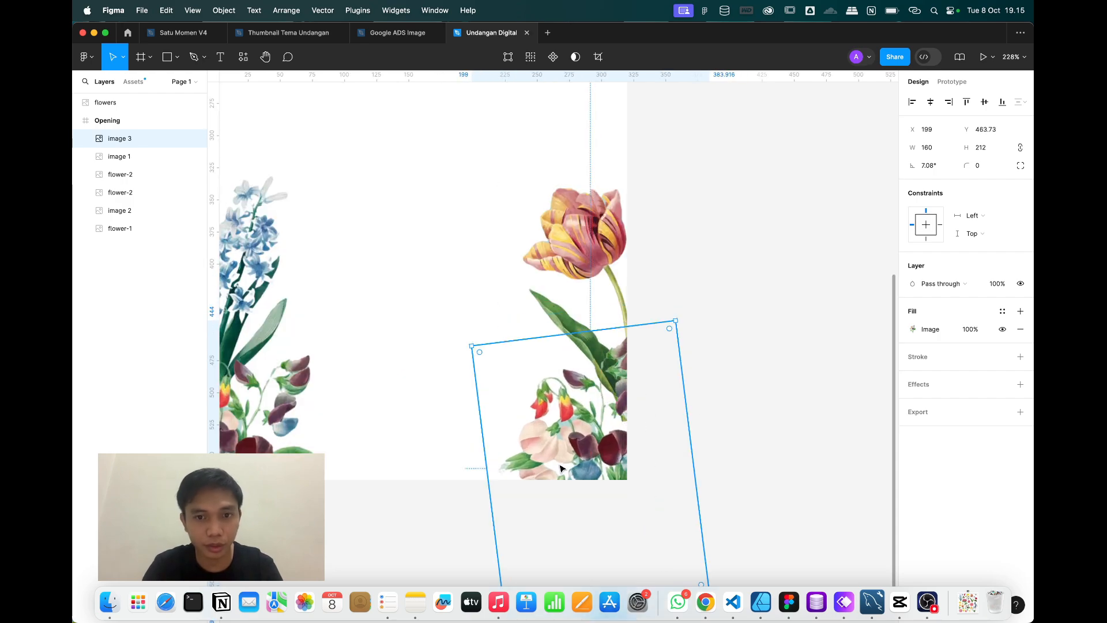
{"action": "left_click_drag", "start_coordinate": [673, 321], "coordinate": [647, 374]}
{"action": "scroll", "coordinate": [647, 373], "scroll_direction": "down", "scroll_amount": 4}
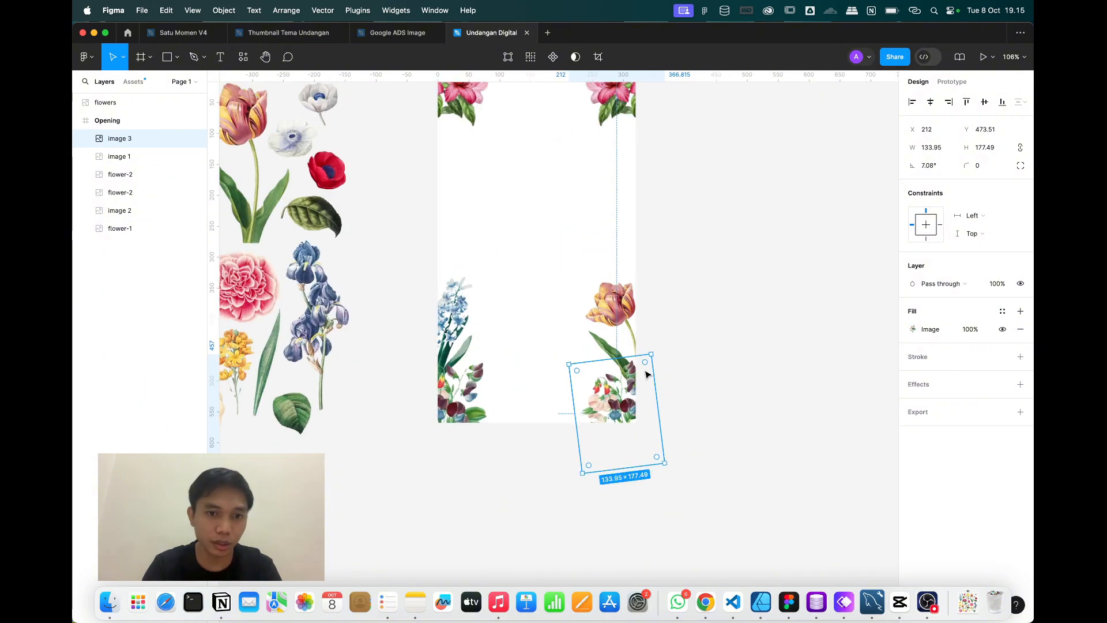
{"action": "scroll", "coordinate": [647, 375], "scroll_direction": "up", "scroll_amount": 1}
Try mirroring the bottom-right copy horizontally, then undo the flip.
{"action": "key", "text": "shift+h"}
{"action": "scroll", "coordinate": [640, 389], "scroll_direction": "up", "scroll_amount": 5}
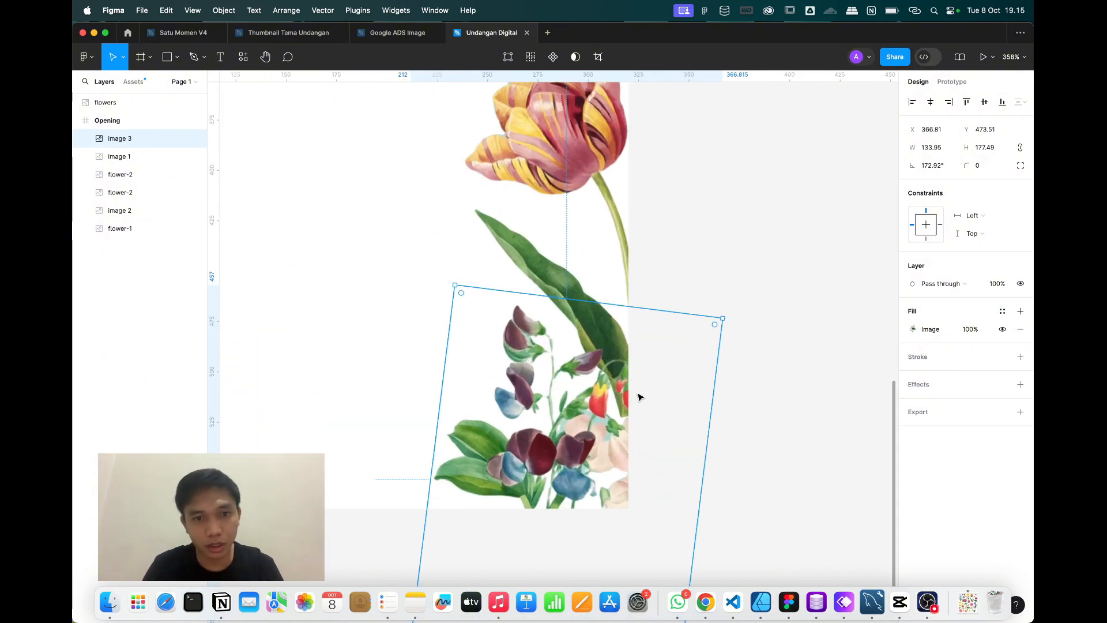
{"action": "key", "text": "super+z"}
{"action": "scroll", "coordinate": [639, 395], "scroll_direction": "down", "scroll_amount": 3}
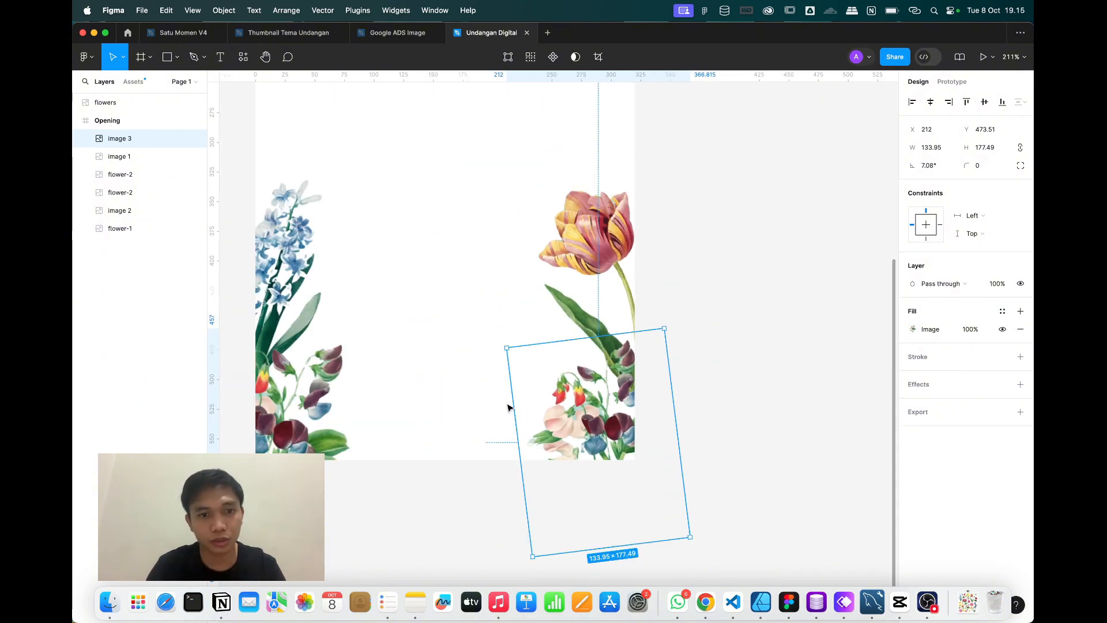
{"action": "left_click", "coordinate": [396, 494]}
{"action": "left_click", "coordinate": [310, 377]}
Stand the hyacinth more upright at about -5°.
{"action": "left_click", "coordinate": [293, 282]}
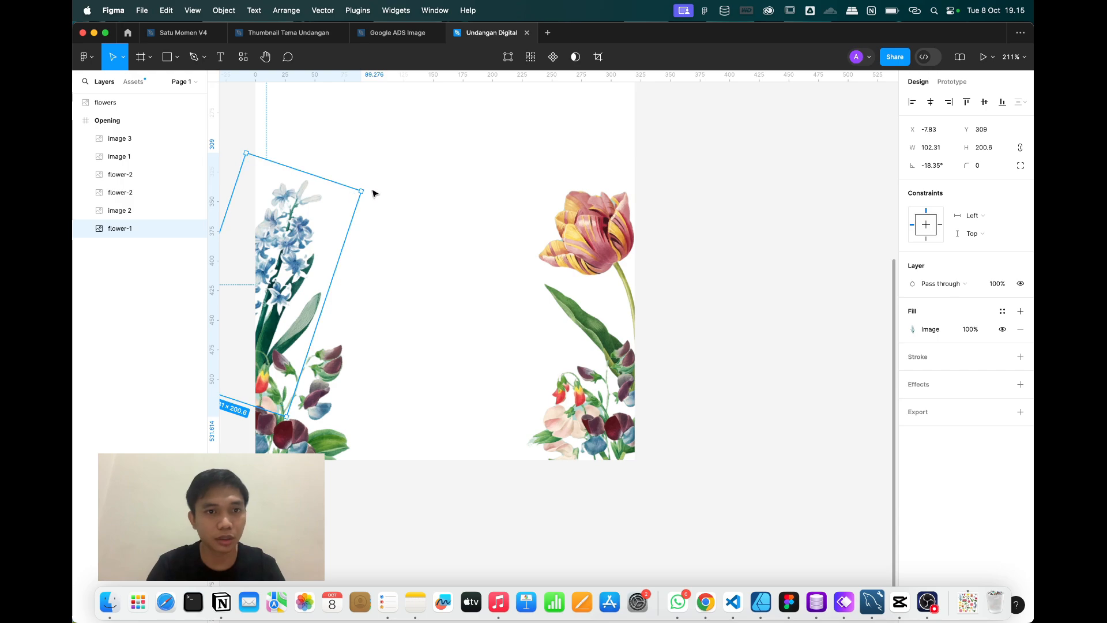
{"action": "left_click", "coordinate": [371, 193]}
{"action": "left_click", "coordinate": [336, 213]}
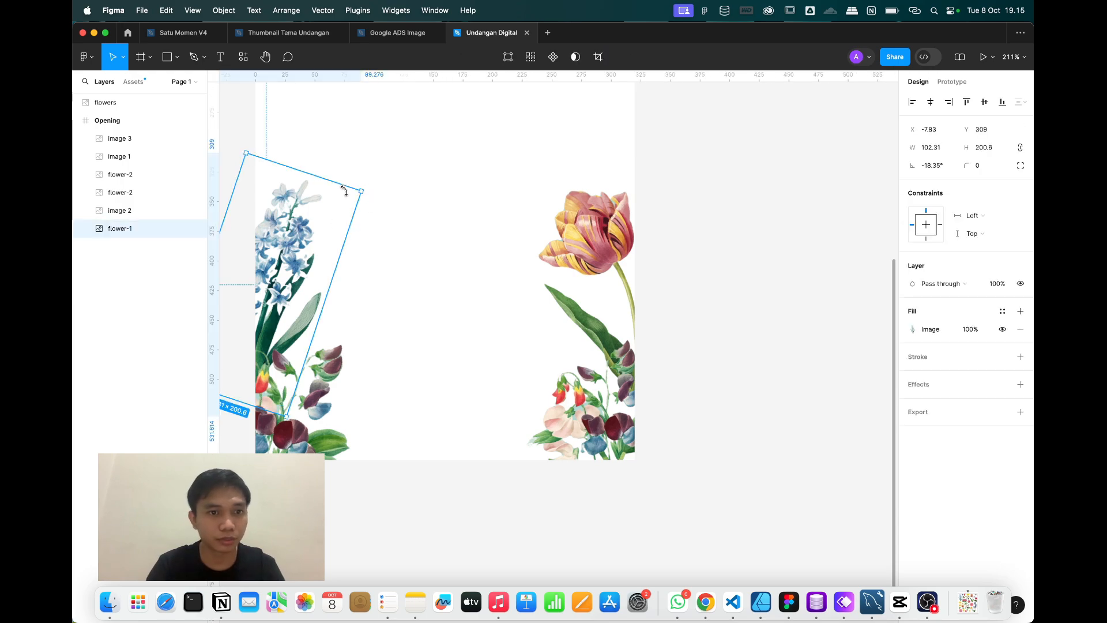
{"action": "left_click_drag", "start_coordinate": [344, 190], "coordinate": [269, 347]}
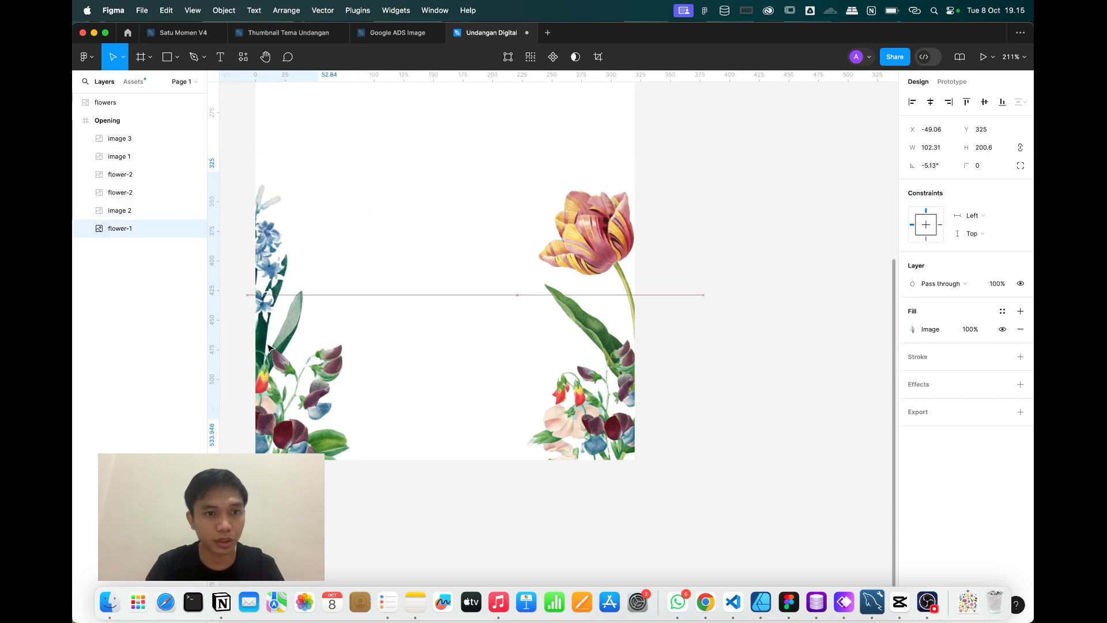
Tilt the tulip slightly back, shift it right and lower it, and lower the hyacinth slightly.
{"action": "left_click", "coordinate": [582, 271]}
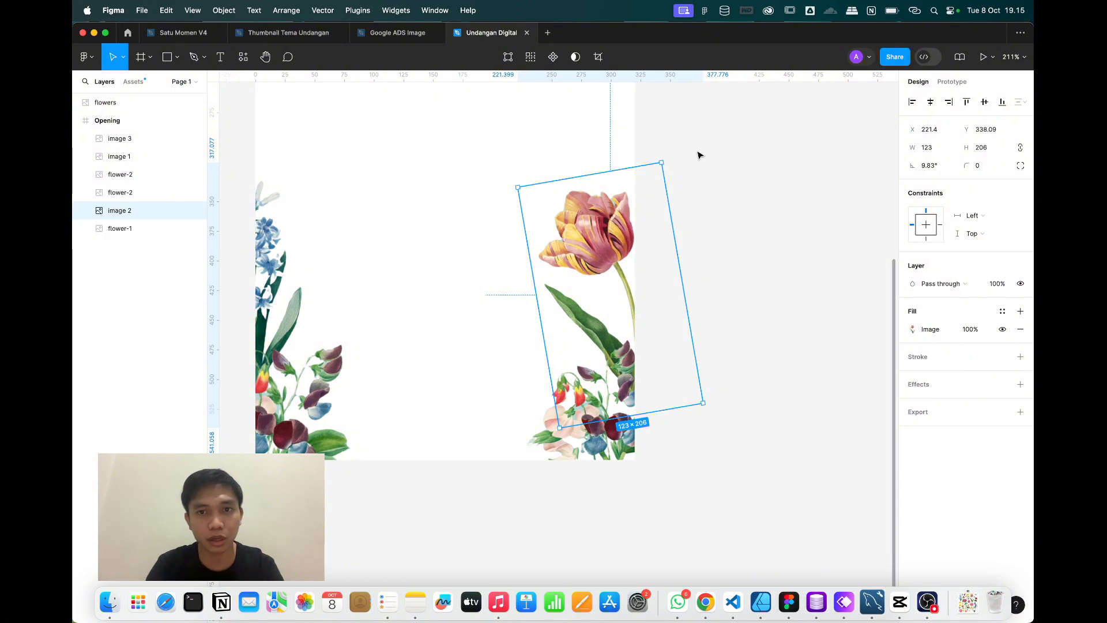
{"action": "left_click_drag", "start_coordinate": [667, 157], "coordinate": [693, 179]}
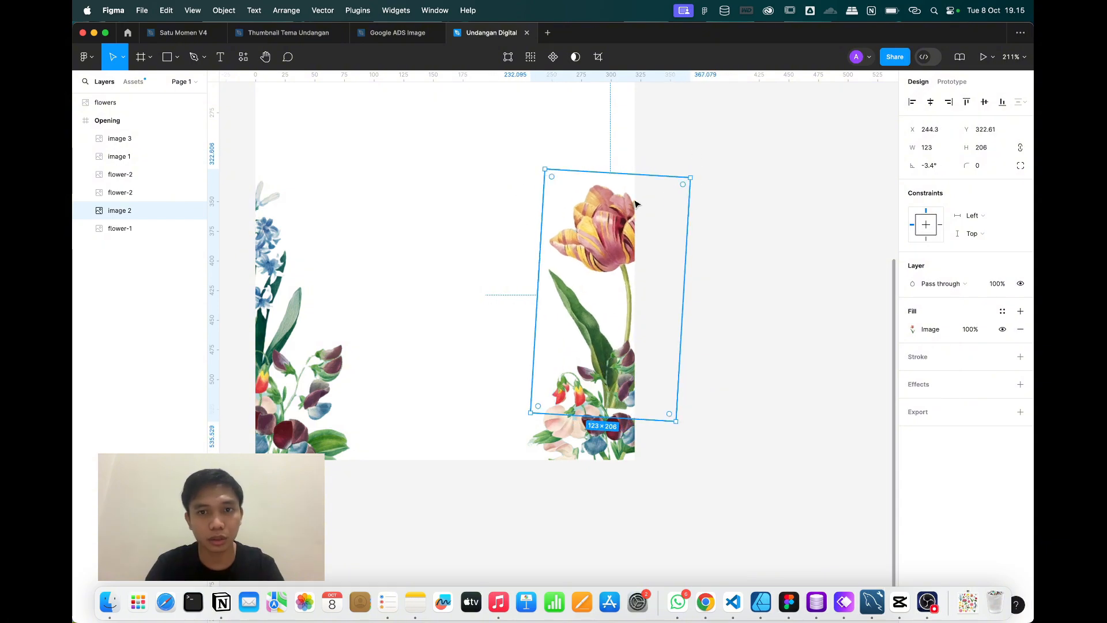
{"action": "mouse_move", "coordinate": [607, 216]}
{"action": "left_mouse_down"}
{"action": "mouse_move", "coordinate": [635, 217]}
{"action": "mouse_move", "coordinate": [622, 218]}
{"action": "left_mouse_up"}
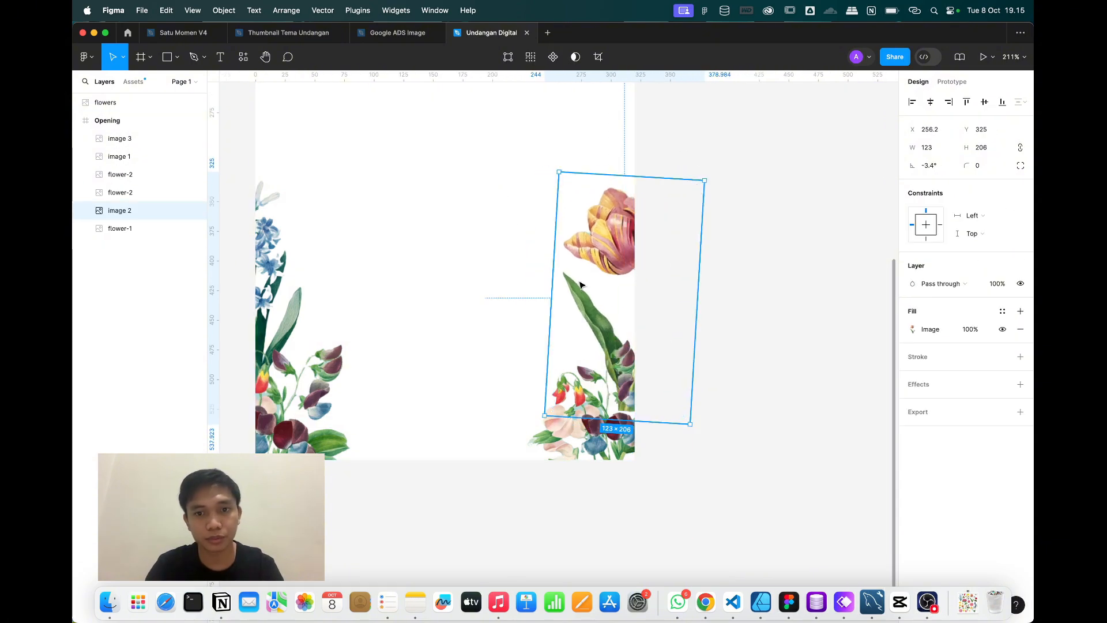
{"action": "left_click_drag", "start_coordinate": [580, 285], "coordinate": [591, 316]}
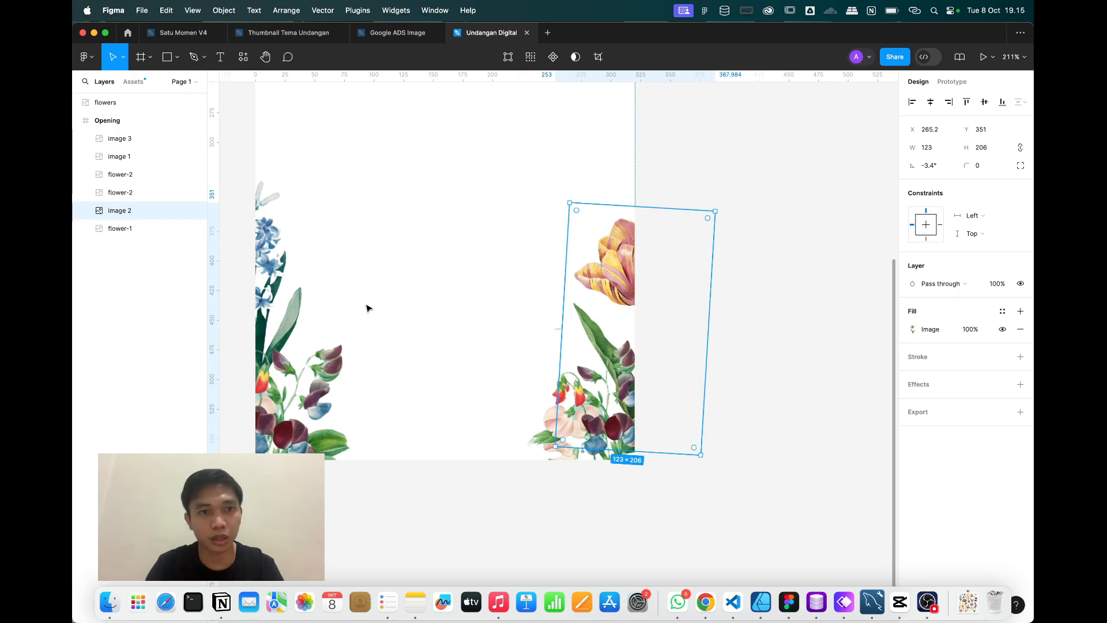
{"action": "left_click", "coordinate": [282, 240]}
{"action": "left_click_drag", "start_coordinate": [278, 218], "coordinate": [282, 238]}
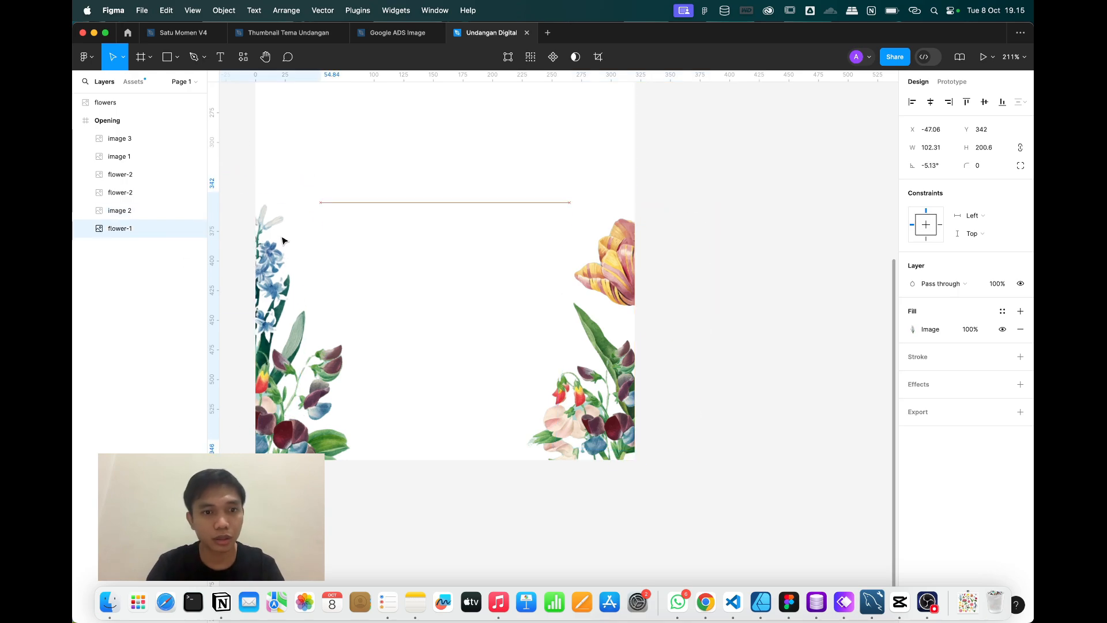
Shift the bottom-left bouquet right about 50, mirror it, and shrink it to about 130×173.
{"action": "left_click", "coordinate": [340, 402]}
{"action": "left_click_drag", "start_coordinate": [313, 401], "coordinate": [335, 426]}
{"action": "key", "text": "shift+h"}
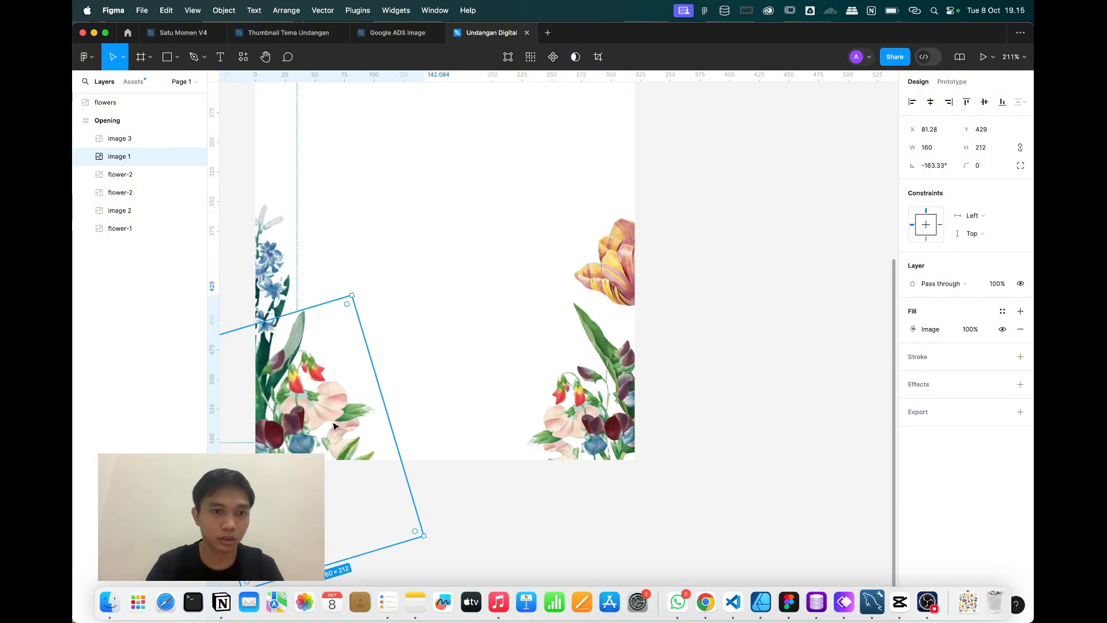
{"action": "left_click_drag", "start_coordinate": [424, 535], "coordinate": [364, 499]}
{"action": "scroll", "coordinate": [557, 425], "scroll_direction": "down", "scroll_amount": 5}
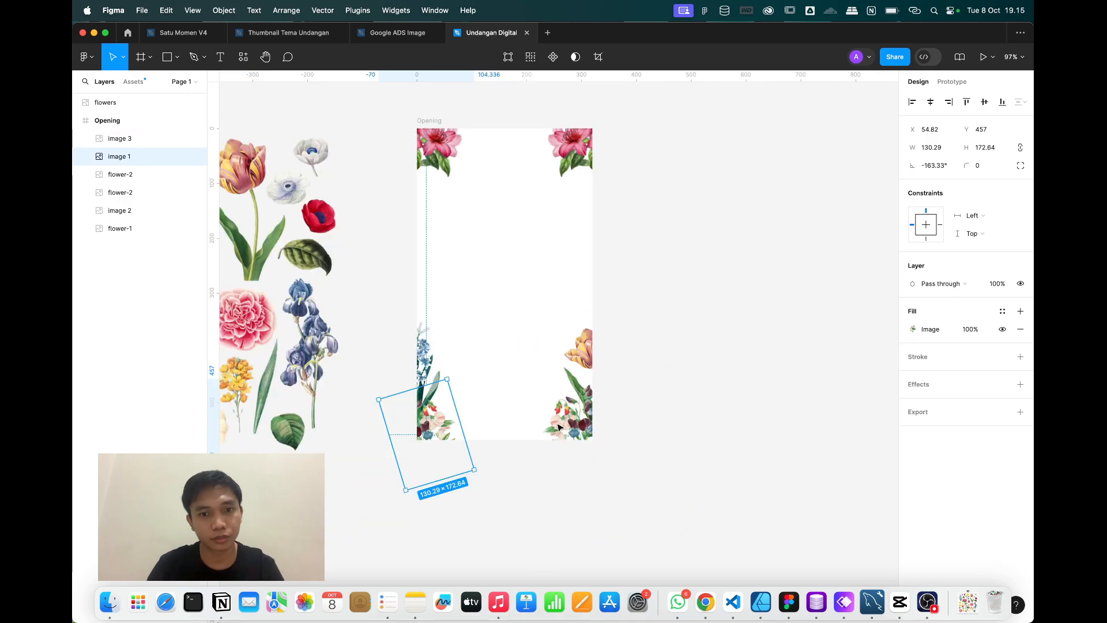
Delete the bottom-right bouquet copy and nudge the bottom-left bouquet slightly right and down.
{"action": "left_click", "coordinate": [559, 428]}
{"action": "scroll", "coordinate": [560, 432], "scroll_direction": "up", "scroll_amount": 3}
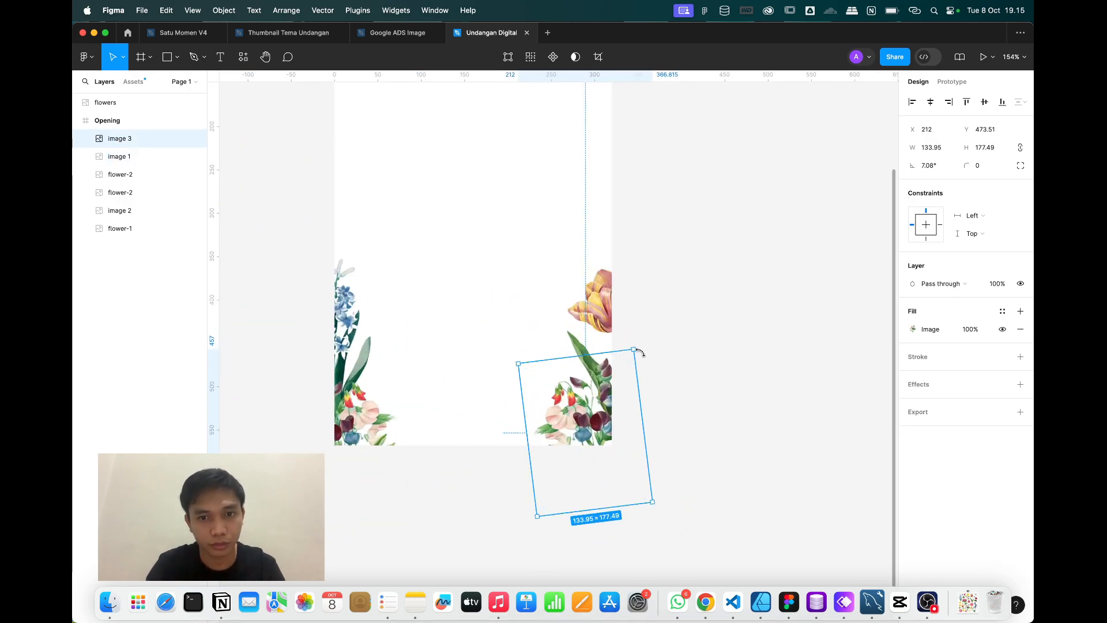
{"action": "key", "text": "Delete"}
{"action": "left_click", "coordinate": [383, 410]}
{"action": "left_click_drag", "start_coordinate": [369, 421], "coordinate": [376, 423]}
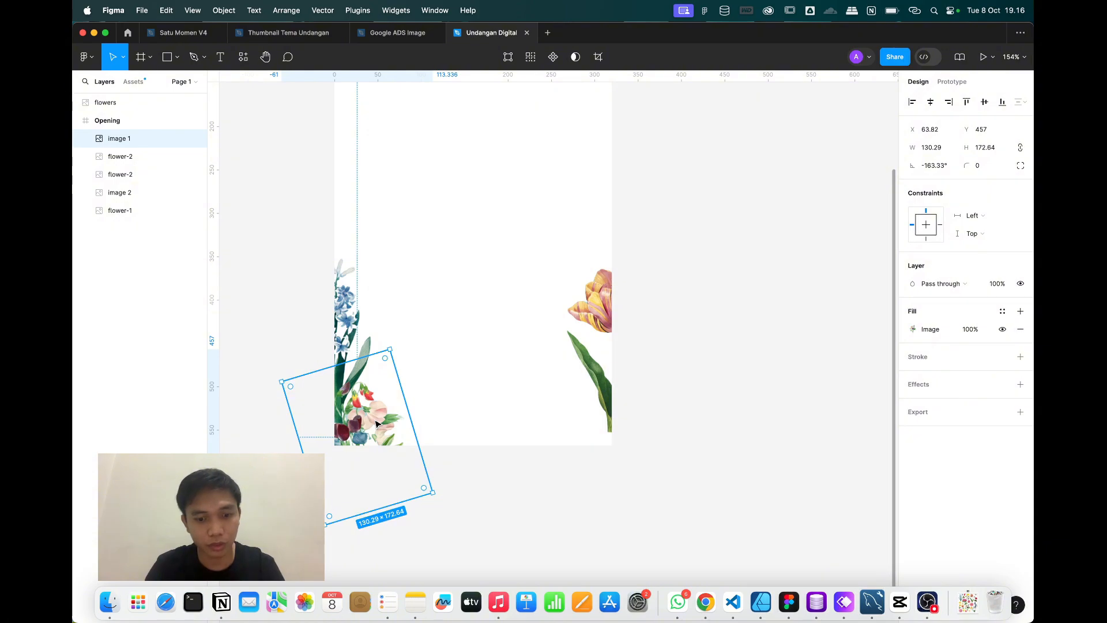
Place a horizontally mirrored copy of the bouquet, image 3, in the bottom-right corner.
{"action": "key", "text": "super+v"}
{"action": "key", "text": "super+z"}
{"action": "key", "text": "shift+h"}
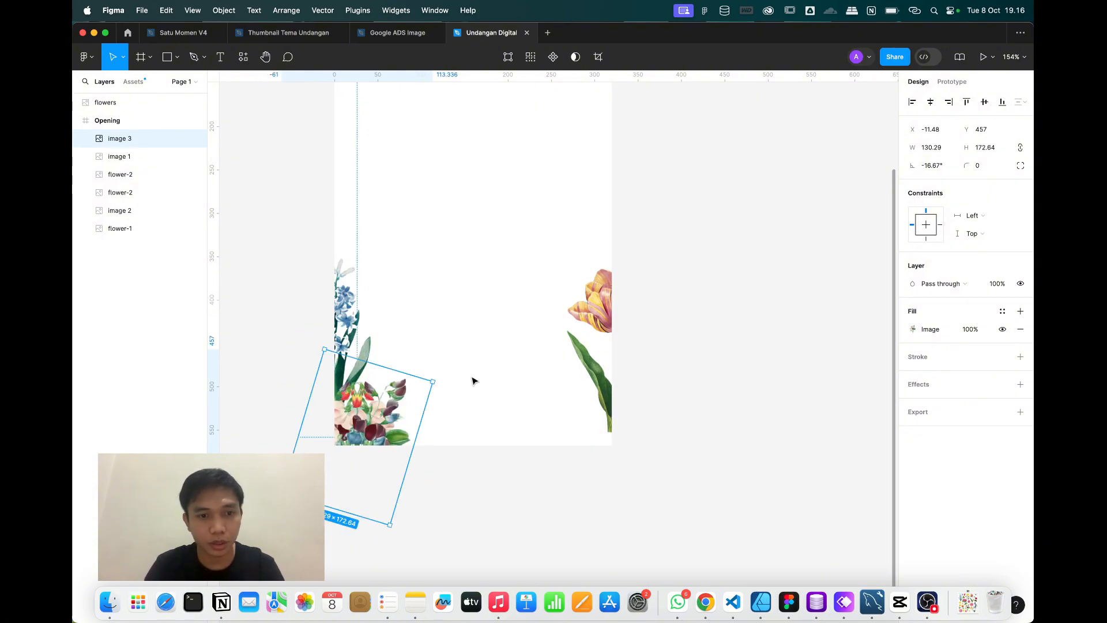
{"action": "left_click_drag", "start_coordinate": [380, 398], "coordinate": [600, 395]}
{"action": "left_click_drag", "start_coordinate": [576, 430], "coordinate": [590, 434]}
{"action": "left_click", "coordinate": [730, 458]}
{"action": "scroll", "coordinate": [730, 458], "scroll_direction": "down", "scroll_amount": 5}
{"action": "scroll", "coordinate": [729, 458], "scroll_direction": "right", "scroll_amount": 3}
{"action": "scroll", "coordinate": [653, 365], "scroll_direction": "up", "scroll_amount": 5}
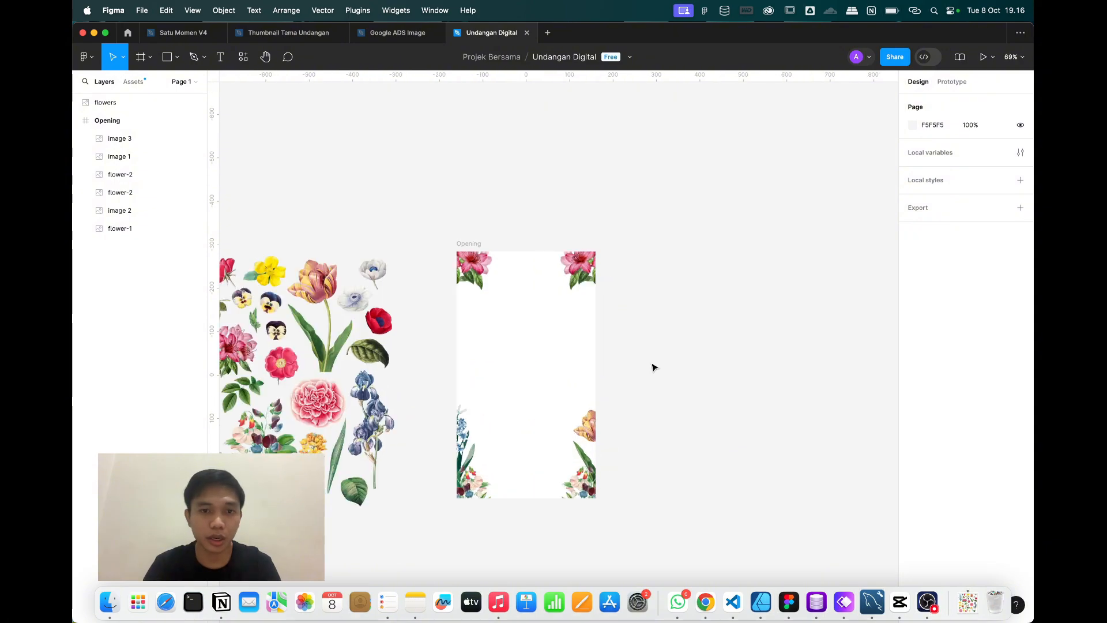
{"action": "scroll", "coordinate": [652, 366], "scroll_direction": "down", "scroll_amount": 5}
{"action": "scroll", "coordinate": [652, 365], "scroll_direction": "up", "scroll_amount": 2}
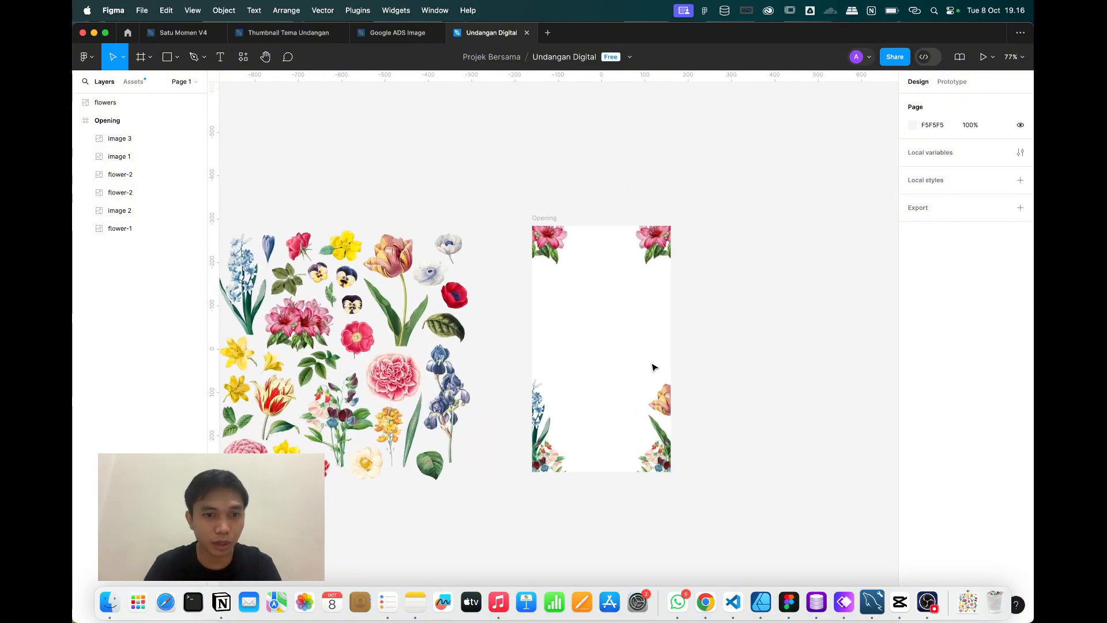
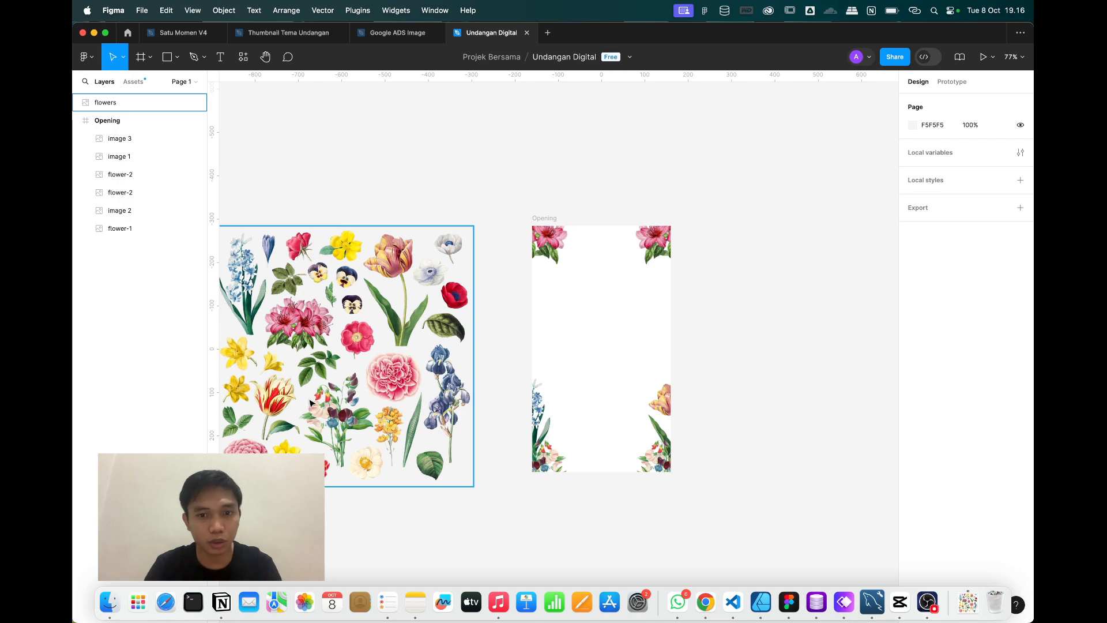
Group the two bottom-right flower images into Group 1.
{"action": "scroll", "coordinate": [701, 408], "scroll_direction": "up", "scroll_amount": 5}
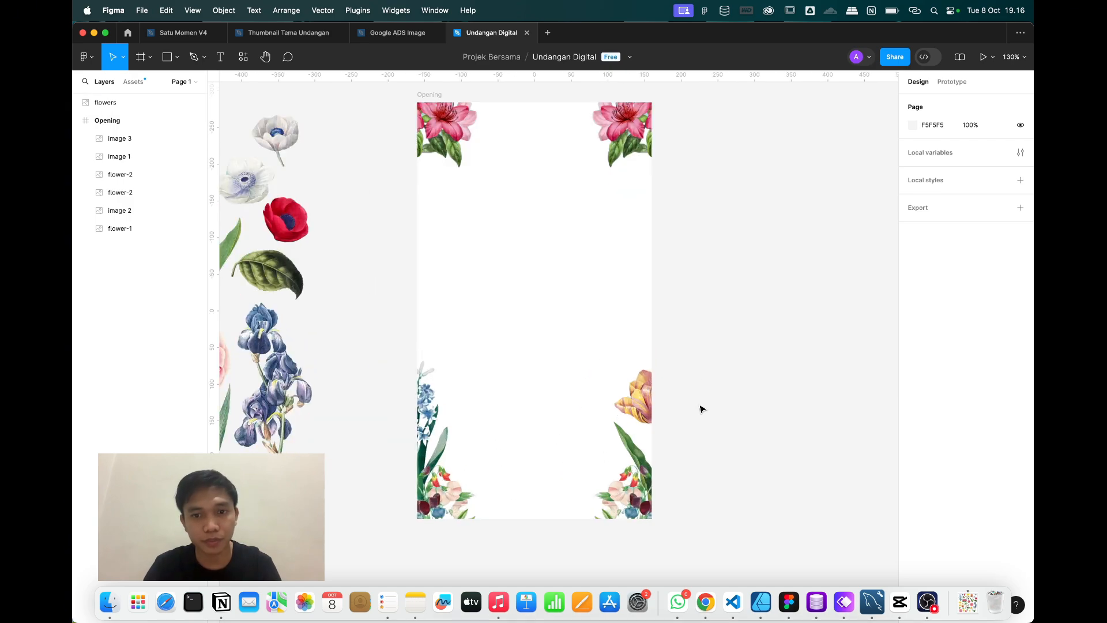
{"action": "scroll", "coordinate": [702, 330], "scroll_direction": "right", "scroll_amount": 3}
{"action": "scroll", "coordinate": [703, 329], "scroll_direction": "up", "scroll_amount": 2}
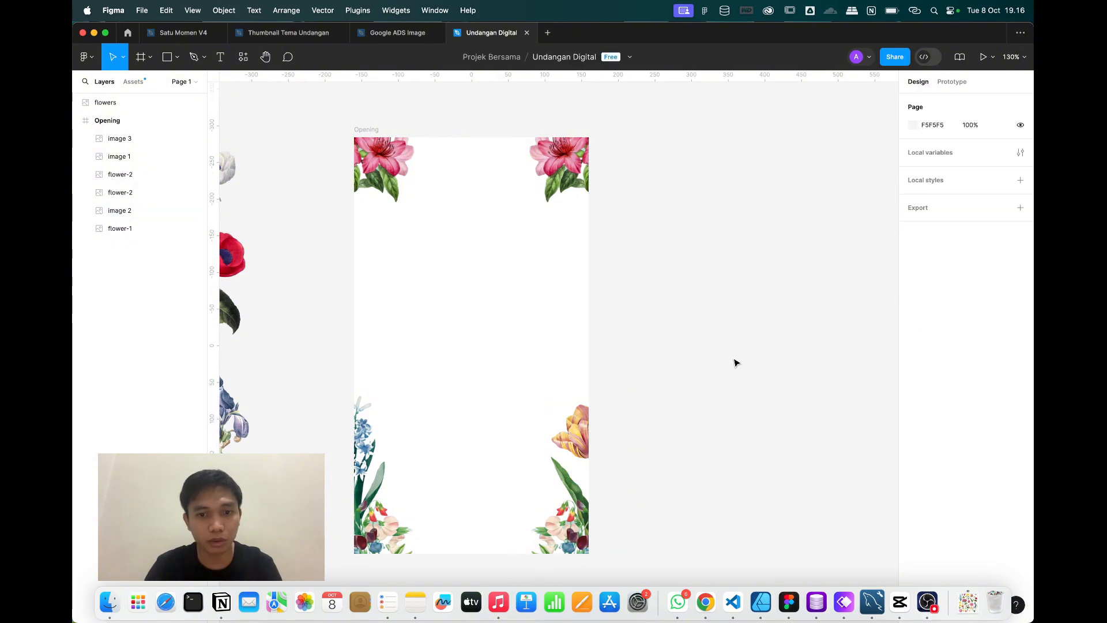
{"action": "left_click_drag", "start_coordinate": [735, 362], "coordinate": [508, 585]}
{"action": "key", "text": "super+g"}
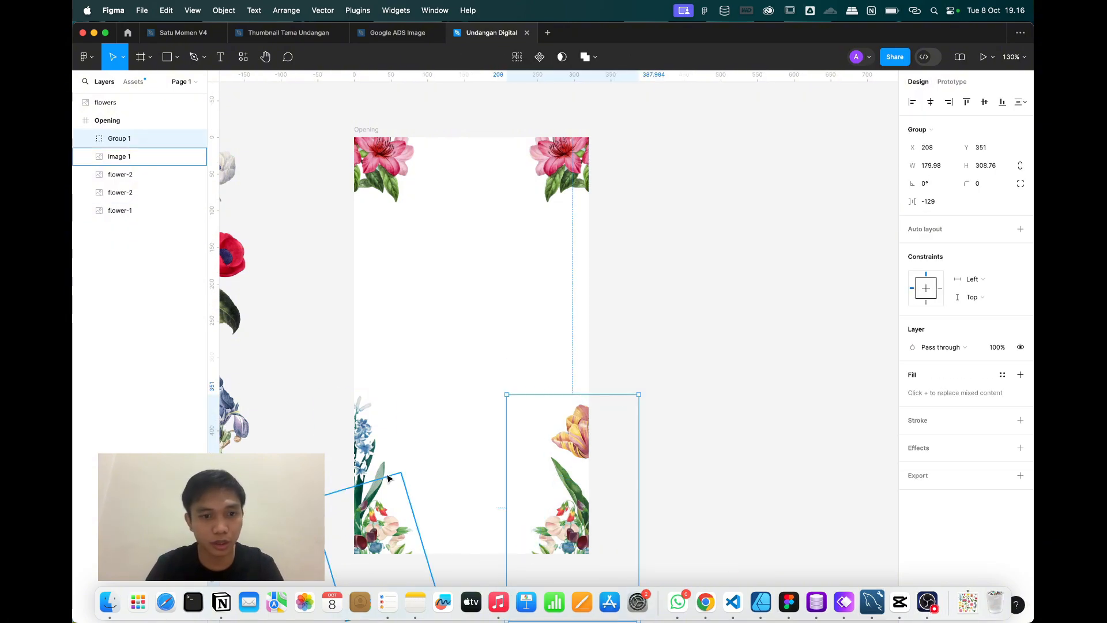
Group the two bottom-left flower images into Group 2.
{"action": "left_click", "coordinate": [369, 462]}
{"action": "scroll", "coordinate": [337, 340], "scroll_direction": "down", "scroll_amount": 3}
{"action": "scroll", "coordinate": [336, 340], "scroll_direction": "left", "scroll_amount": 2}
{"action": "left_click", "coordinate": [336, 340]}
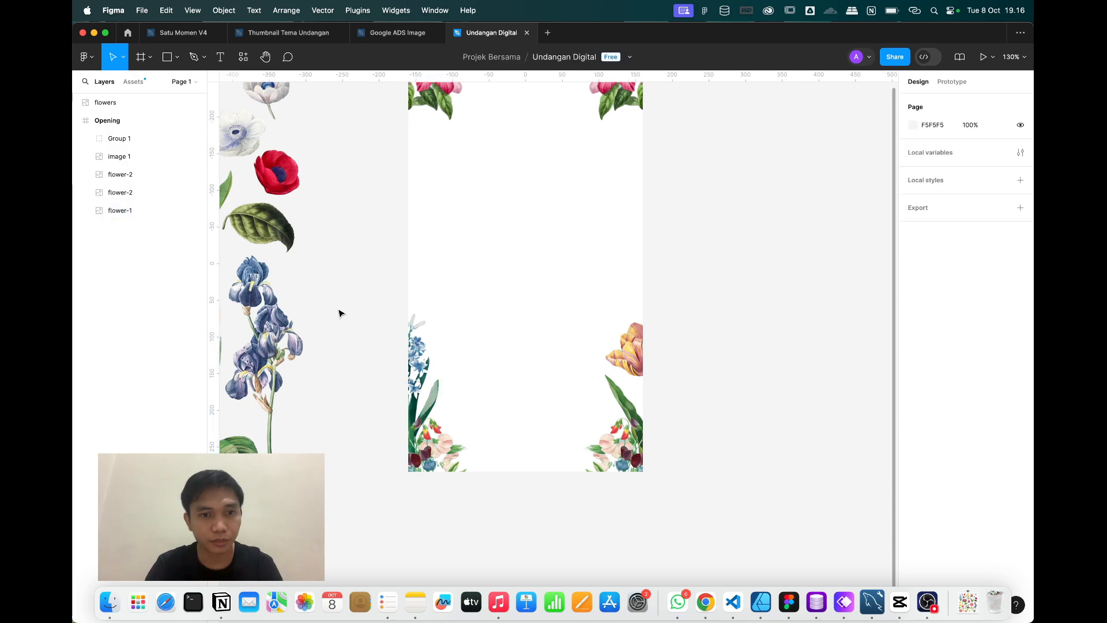
{"action": "left_click_drag", "start_coordinate": [335, 304], "coordinate": [472, 510]}
{"action": "key", "text": "super+g"}
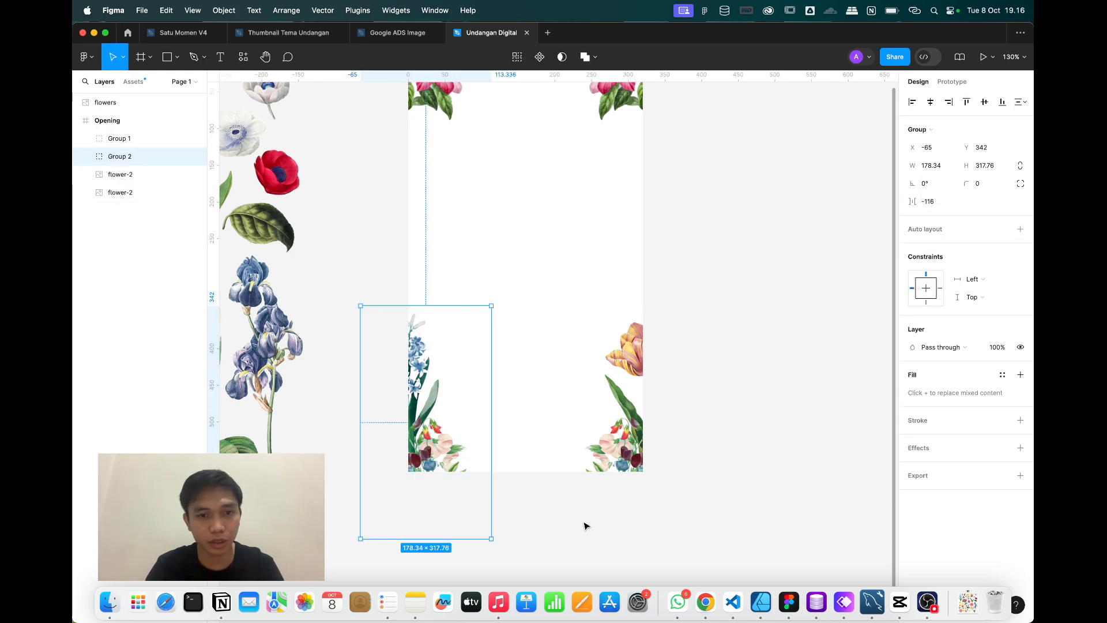
Drill into Group 2 to check its flower-1 image, then deselect.
{"action": "left_click", "coordinate": [586, 524]}
{"action": "scroll", "coordinate": [598, 402], "scroll_direction": "up", "scroll_amount": 3}
{"action": "scroll", "coordinate": [598, 402], "scroll_direction": "right", "scroll_amount": 3}
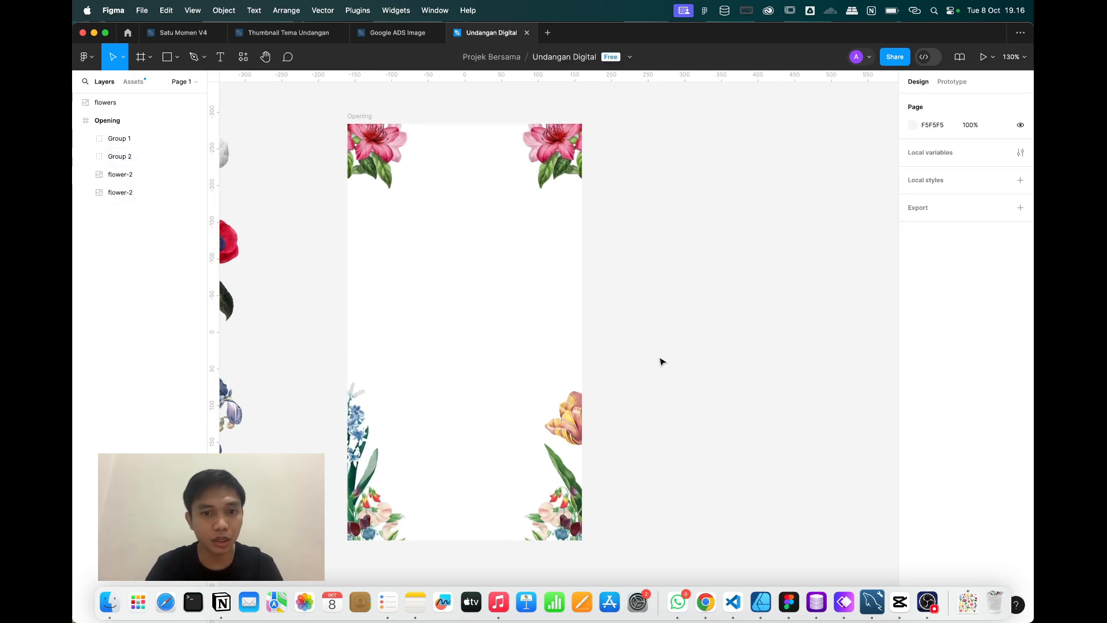
{"action": "left_click", "coordinate": [360, 410]}
{"action": "double_click", "coordinate": [359, 410]}
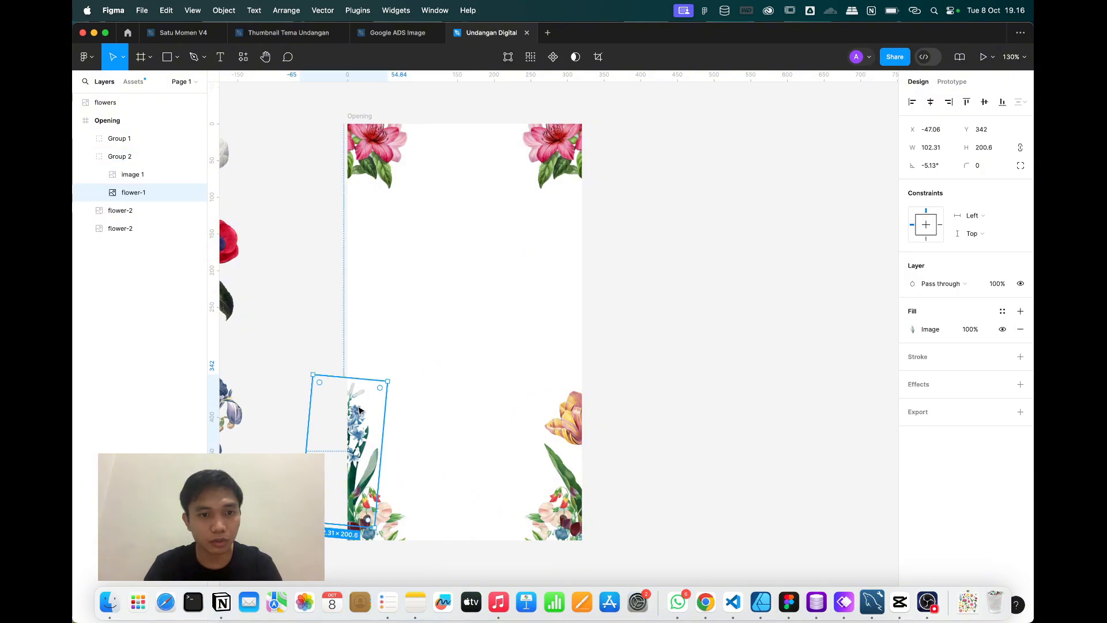
{"action": "left_click", "coordinate": [669, 354]}
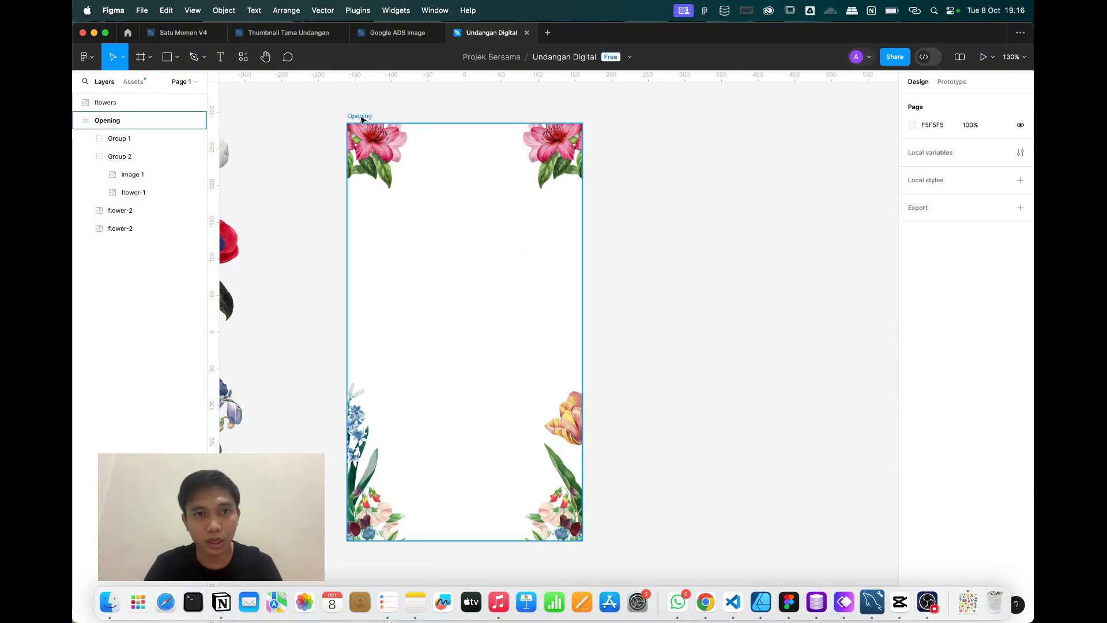
Sample the flowers' pale pink as the Opening frame fill, then shift it to teal.
{"action": "left_click", "coordinate": [359, 116]}
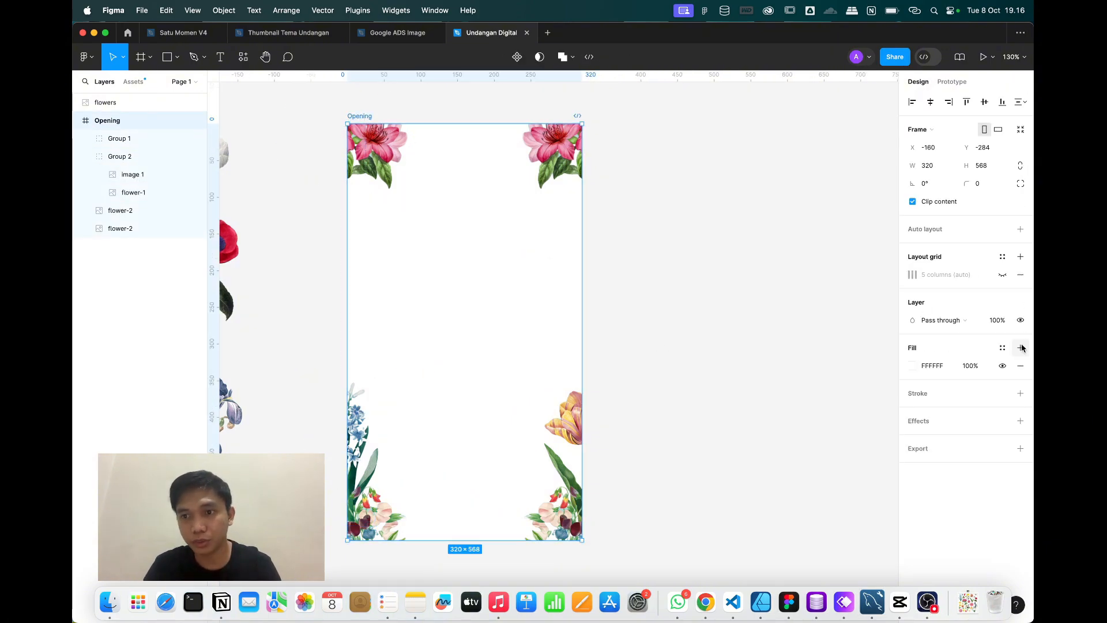
{"action": "left_click", "coordinate": [909, 368]}
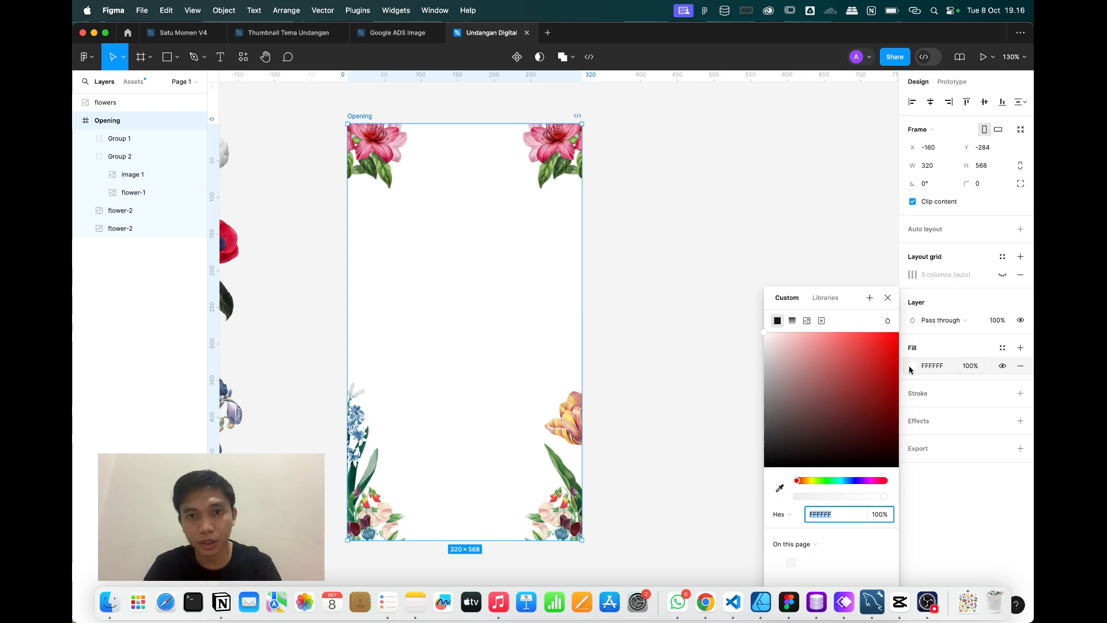
{"action": "left_click", "coordinate": [780, 489]}
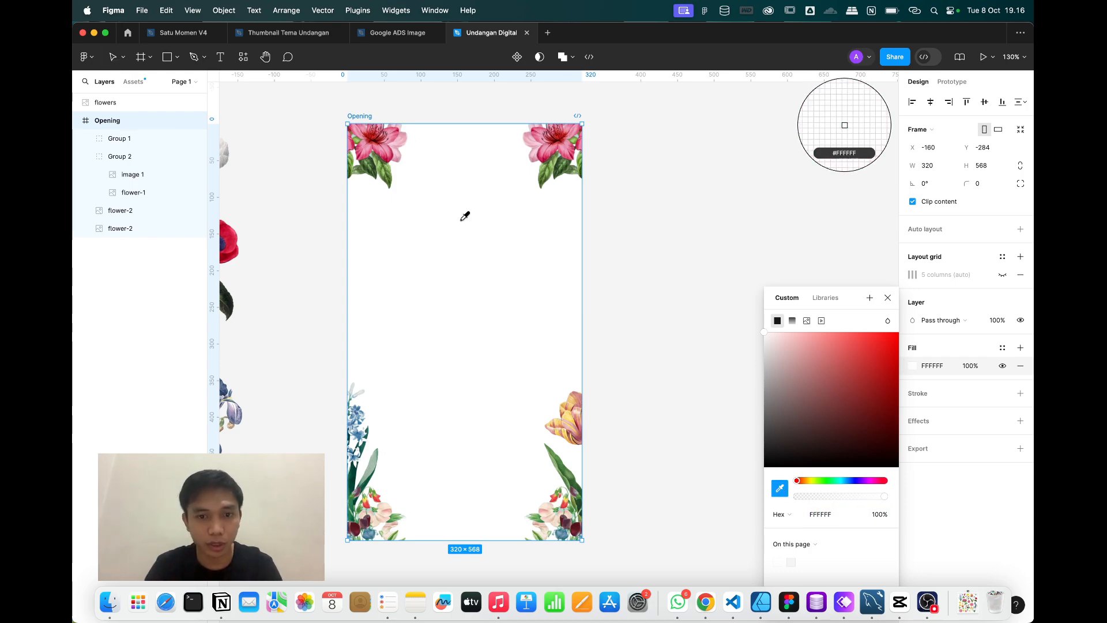
{"action": "left_click", "coordinate": [548, 517]}
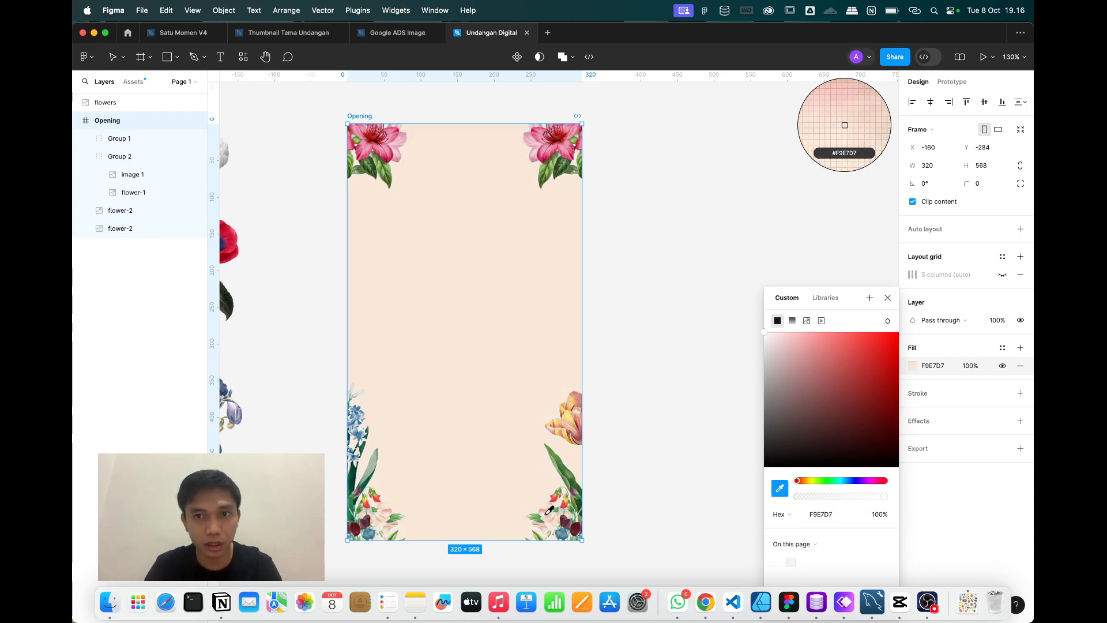
{"action": "left_click", "coordinate": [776, 339]}
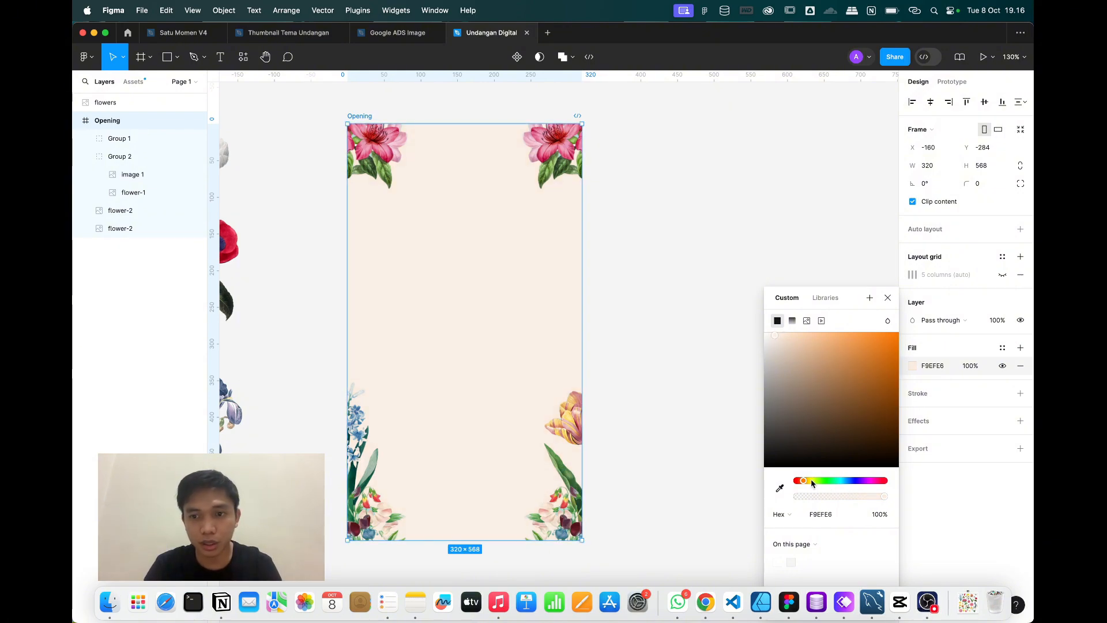
{"action": "left_click", "coordinate": [837, 480]}
{"action": "left_click_drag", "start_coordinate": [789, 341], "coordinate": [778, 339]}
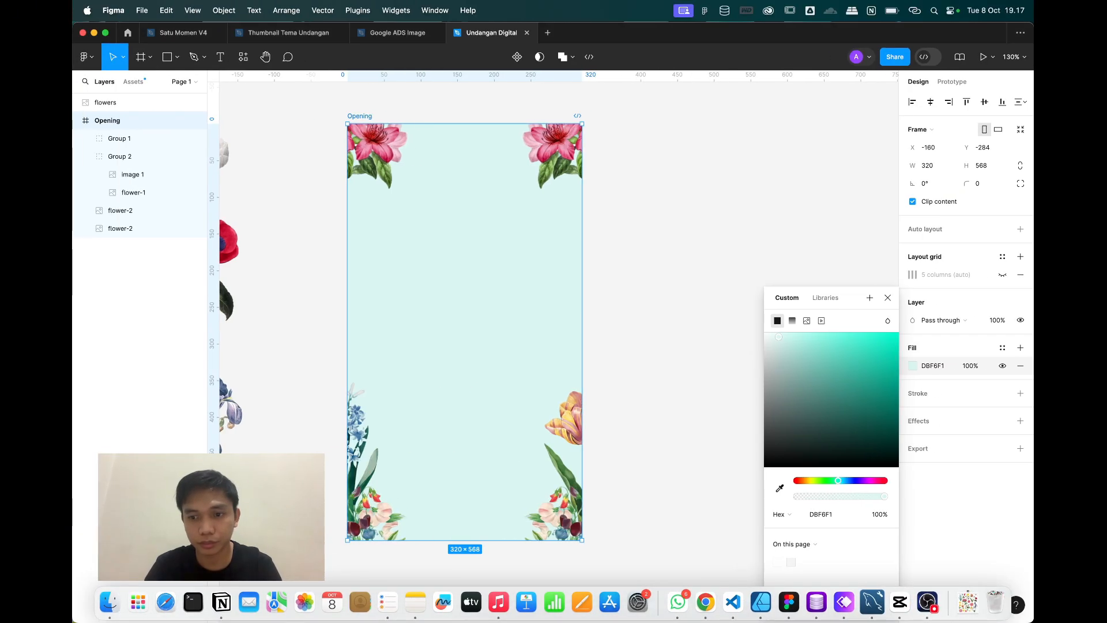
{"action": "left_click", "coordinate": [927, 602]}
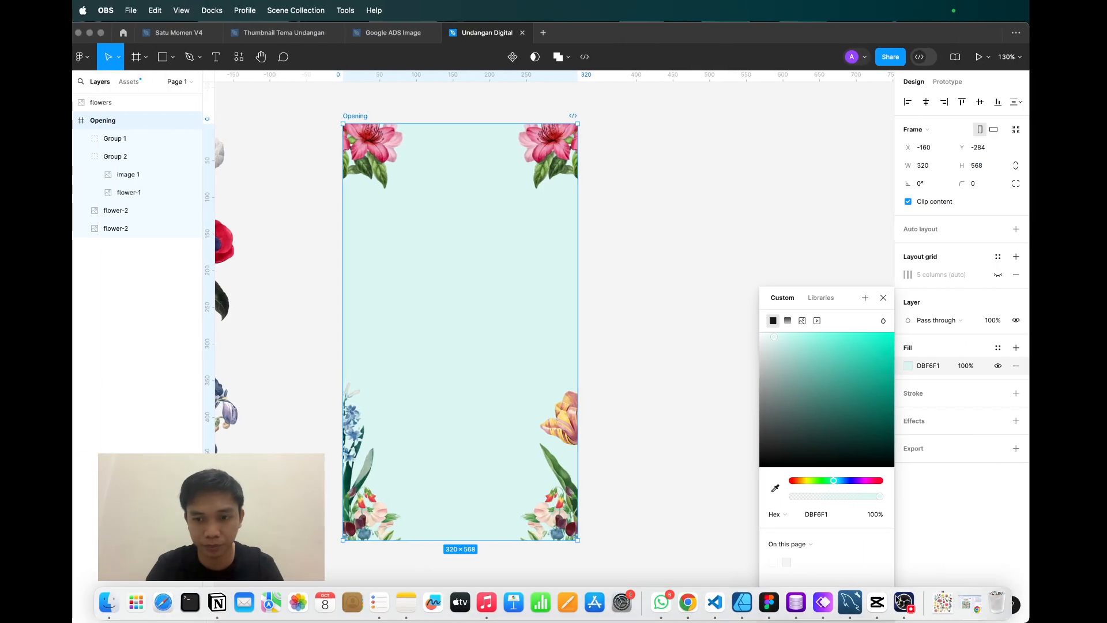
{"action": "left_click", "coordinate": [771, 614]}
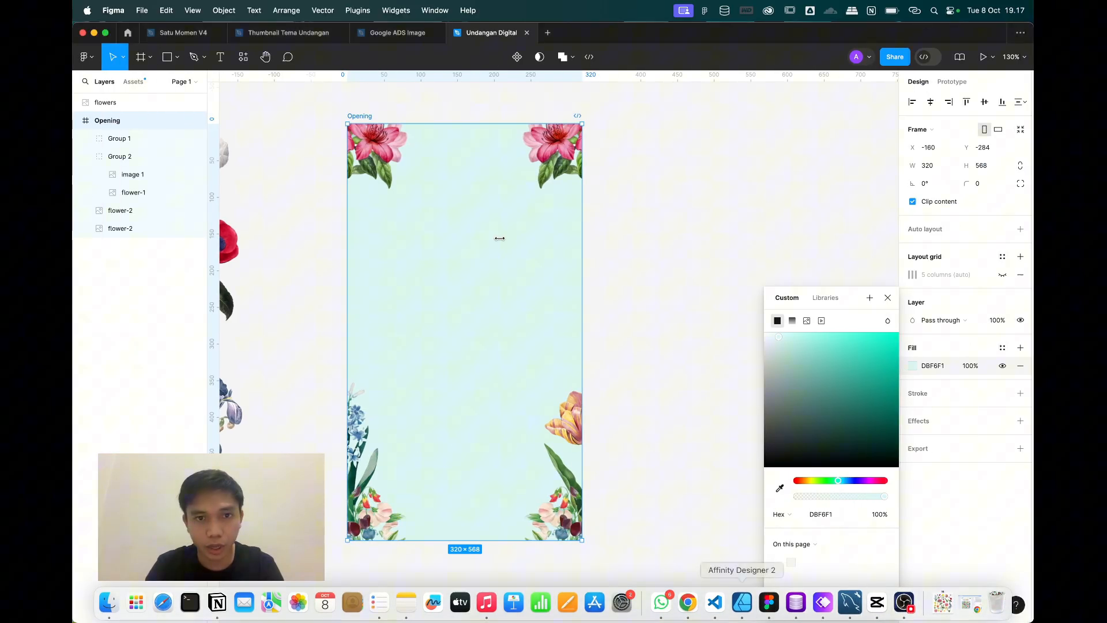
{"action": "left_click", "coordinate": [637, 306]}
Set the frame fill to hex bdd7d2, then lighten it to pale teal D2EBE8.
{"action": "left_click", "coordinate": [357, 116]}
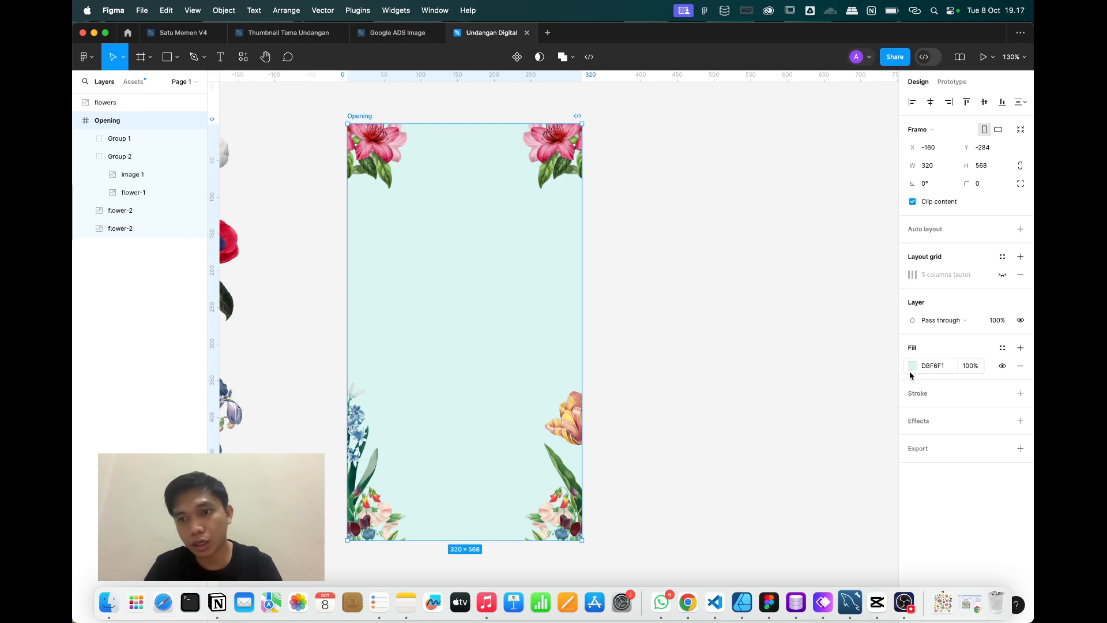
{"action": "left_click", "coordinate": [911, 369]}
{"action": "type", "text": "bdd7d2"}
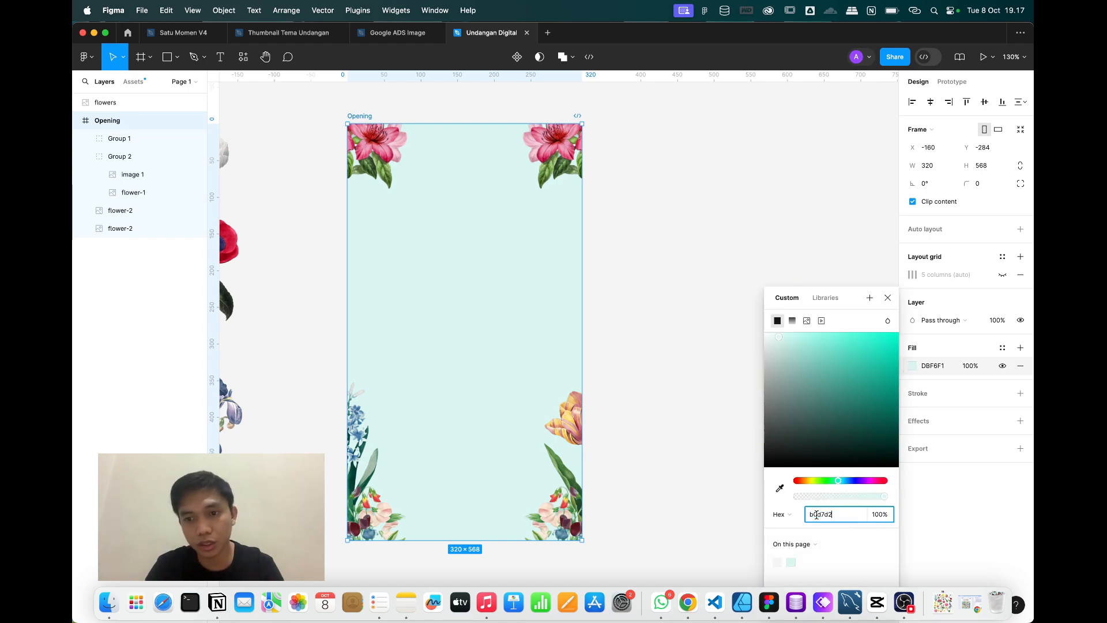
{"action": "key", "text": "Return"}
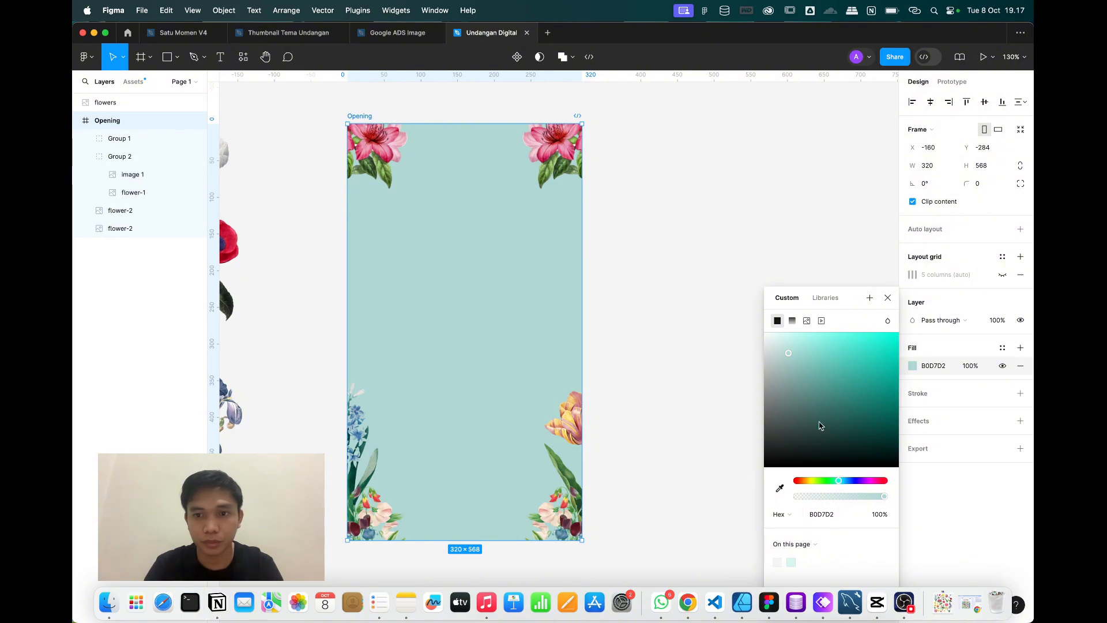
{"action": "left_click_drag", "start_coordinate": [786, 356], "coordinate": [779, 349]}
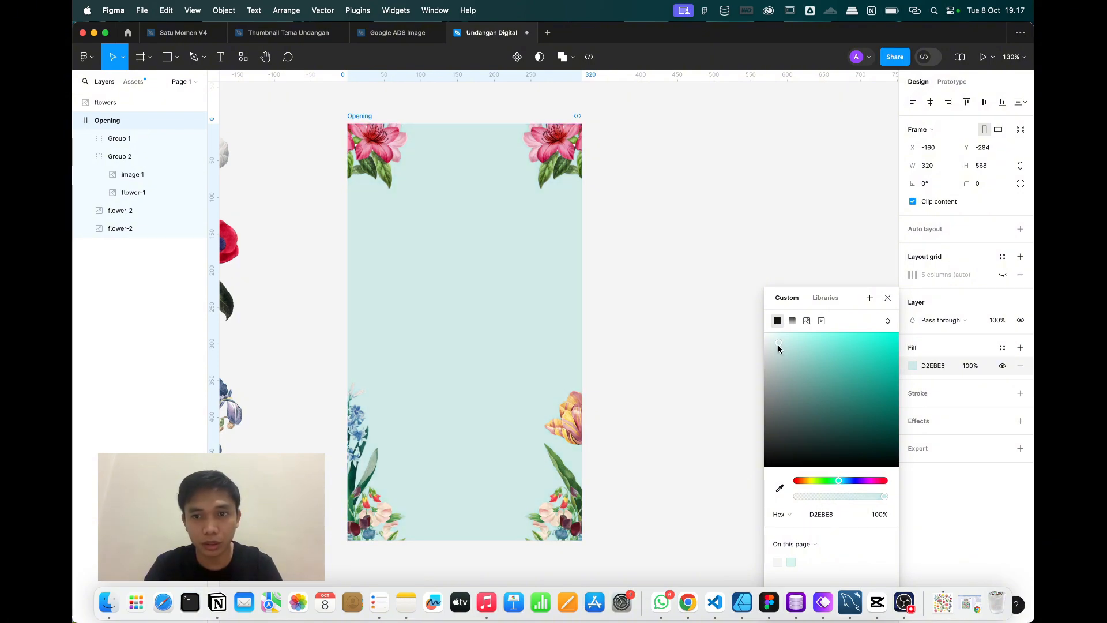
{"action": "left_click", "coordinate": [888, 298]}
{"action": "left_click", "coordinate": [751, 199]}
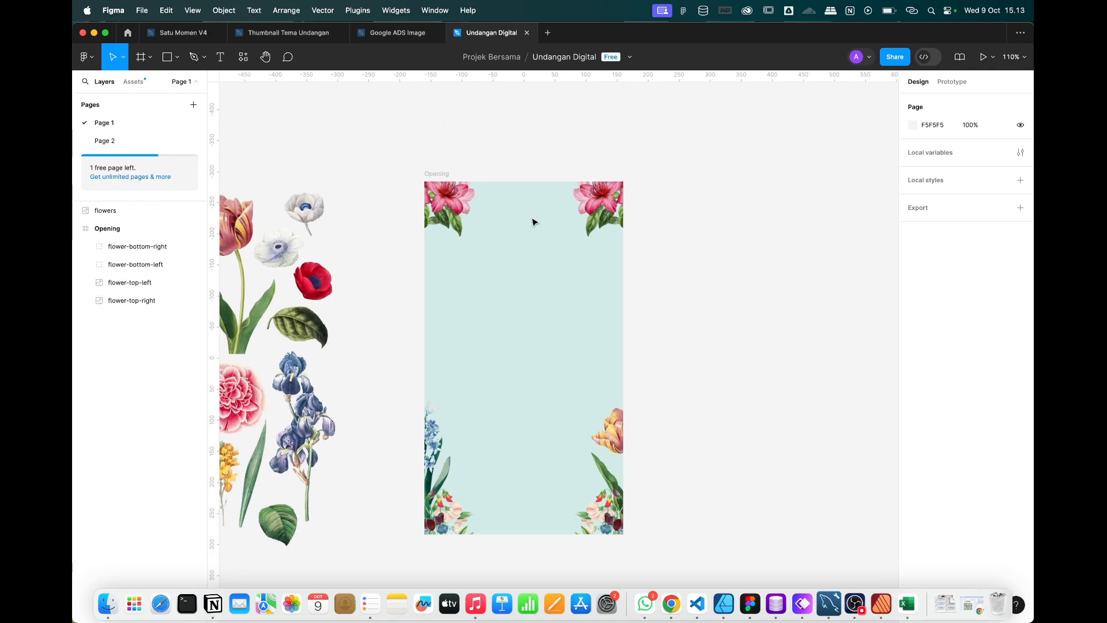
Pan around the canvas and briefly select the flowers image.
{"action": "scroll", "coordinate": [531, 219], "scroll_direction": "down", "scroll_amount": 3}
{"action": "scroll", "coordinate": [531, 220], "scroll_direction": "down", "scroll_amount": 5}
{"action": "scroll", "coordinate": [533, 222], "scroll_direction": "up", "scroll_amount": 5}
{"action": "left_click", "coordinate": [383, 265]}
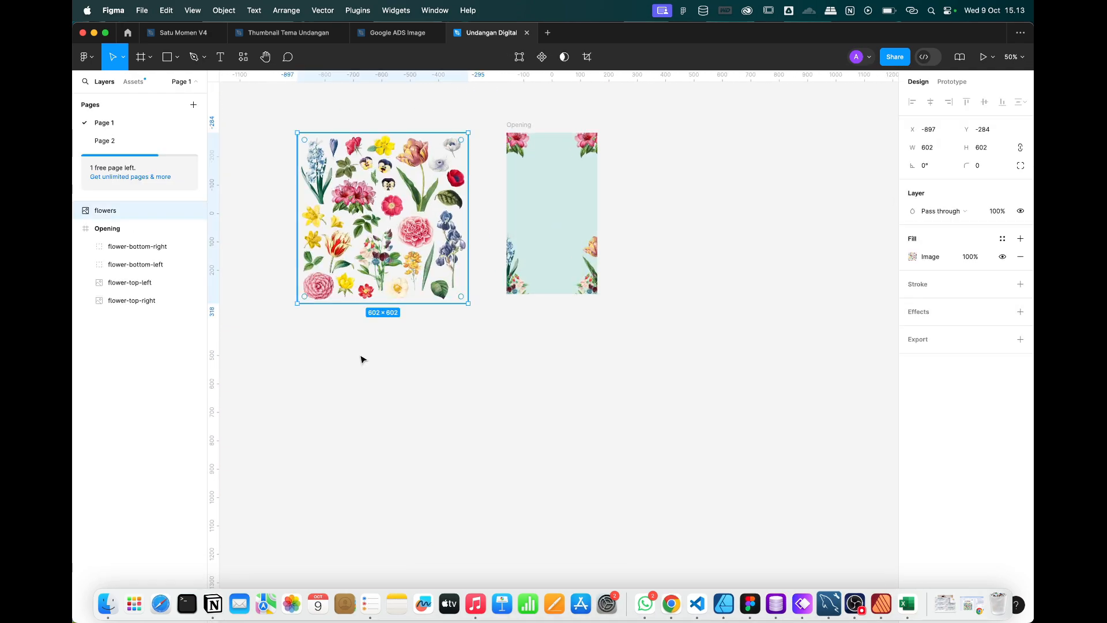
{"action": "left_click", "coordinate": [361, 358]}
{"action": "scroll", "coordinate": [521, 223], "scroll_direction": "up", "scroll_amount": 2}
{"action": "scroll", "coordinate": [521, 224], "scroll_direction": "up", "scroll_amount": 4}
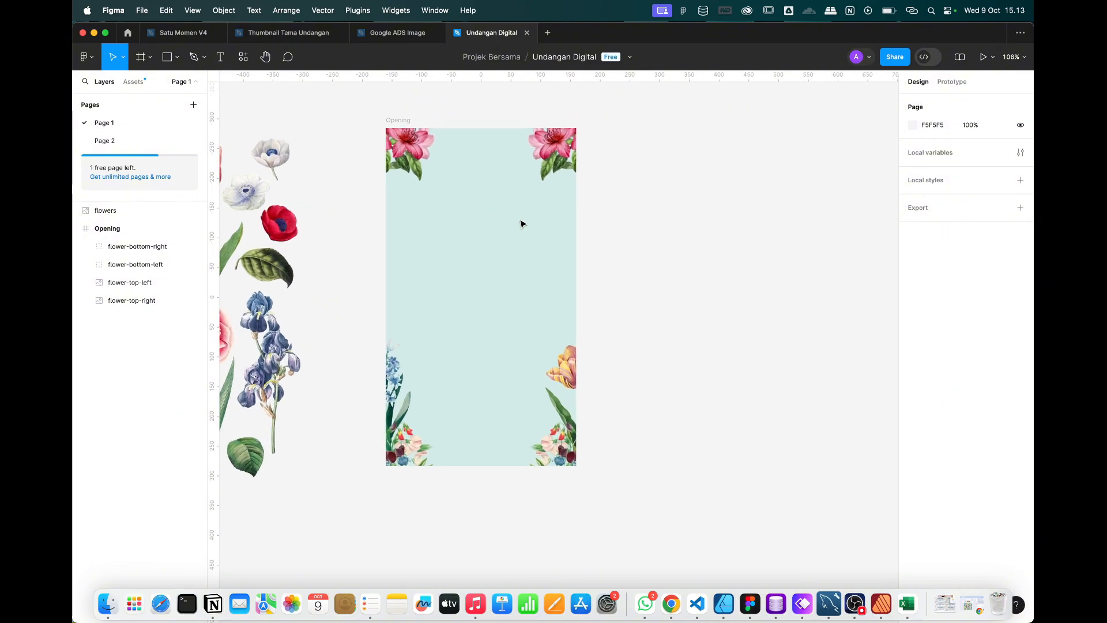
{"action": "scroll", "coordinate": [521, 224], "scroll_direction": "up", "scroll_amount": 3}
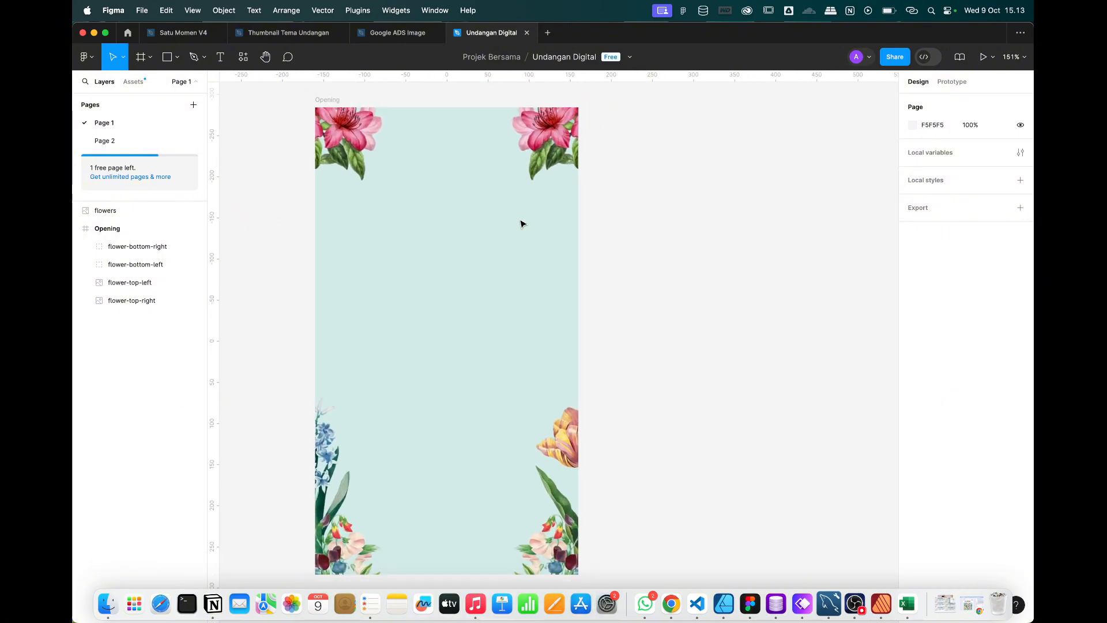
{"action": "scroll", "coordinate": [521, 224], "scroll_direction": "down", "scroll_amount": 2}
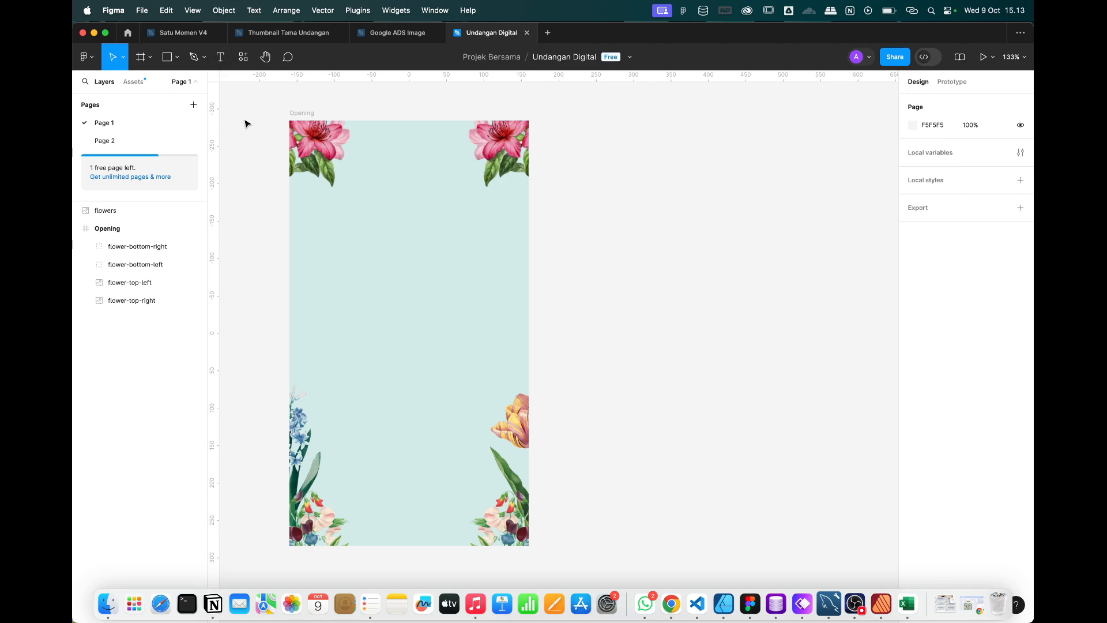
Add a three-line note 'Auto Layout / Margin / Padding' right of the frame.
{"action": "left_click", "coordinate": [220, 57]}
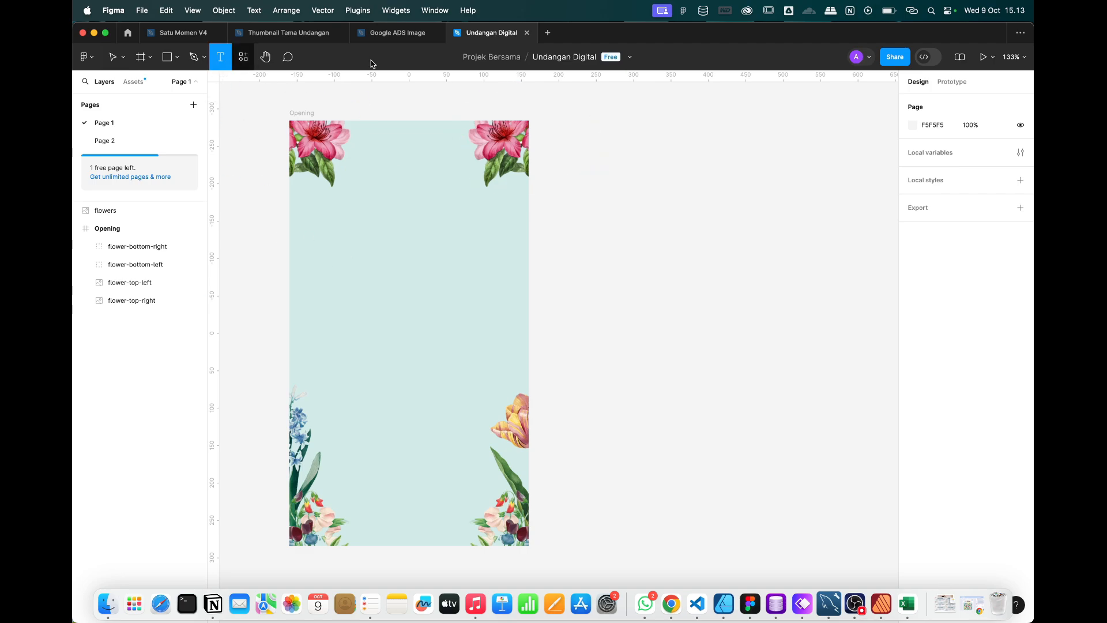
{"action": "left_click", "coordinate": [602, 169]}
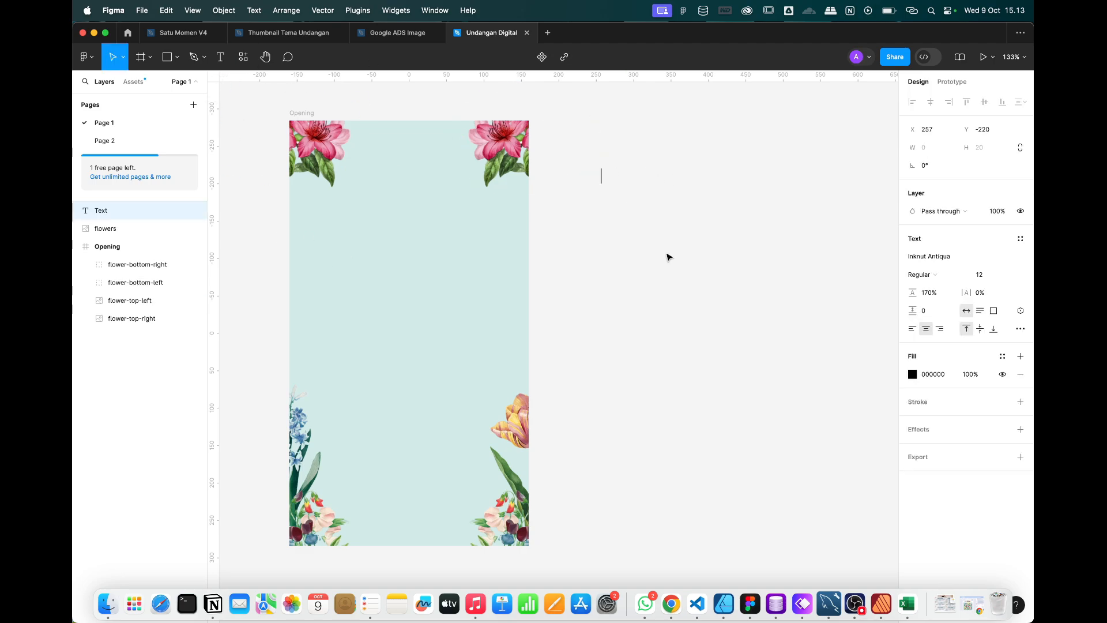
{"action": "type", "text": "Auto Laiyt"}
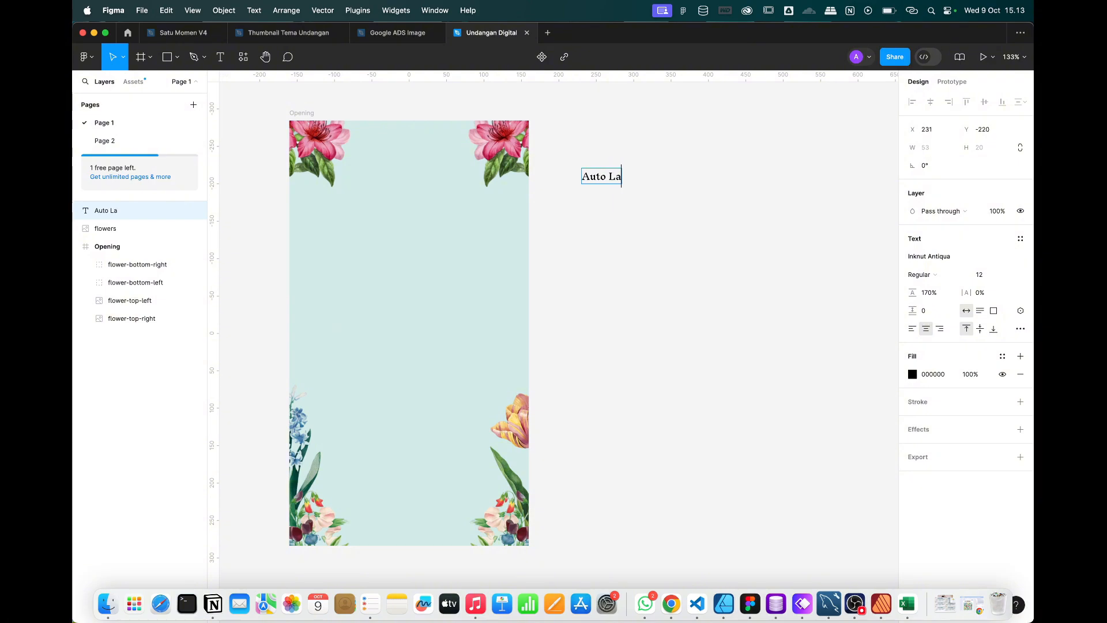
{"action": "key", "text": "BackSpace"}
{"action": "key", "text": "BackSpace"}
{"action": "key", "text": "BackSpace"}
{"action": "type", "text": "yout"}
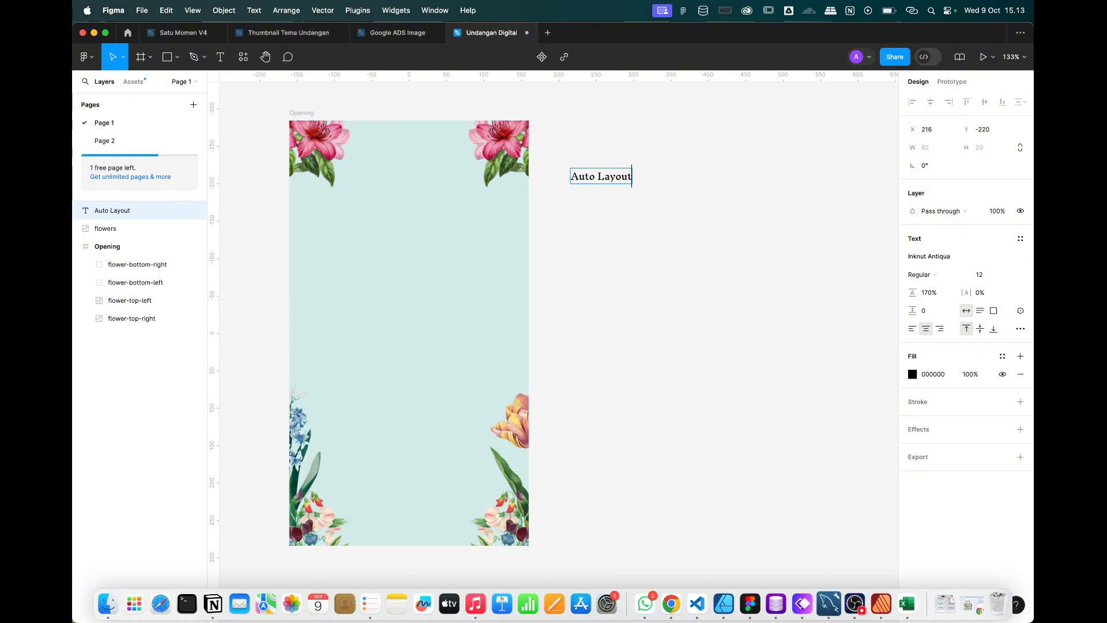
{"action": "key", "text": "Return"}
{"action": "type", "text": "Margin"}
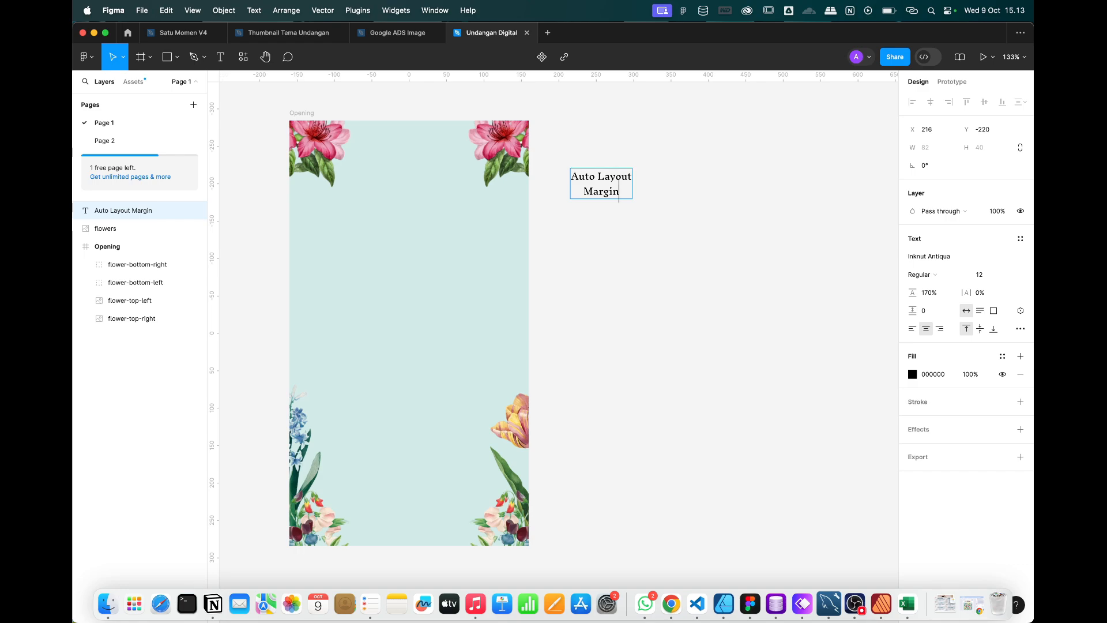
{"action": "key", "text": "Return"}
{"action": "type", "text": "Padding"}
{"action": "key", "text": "Escape"}
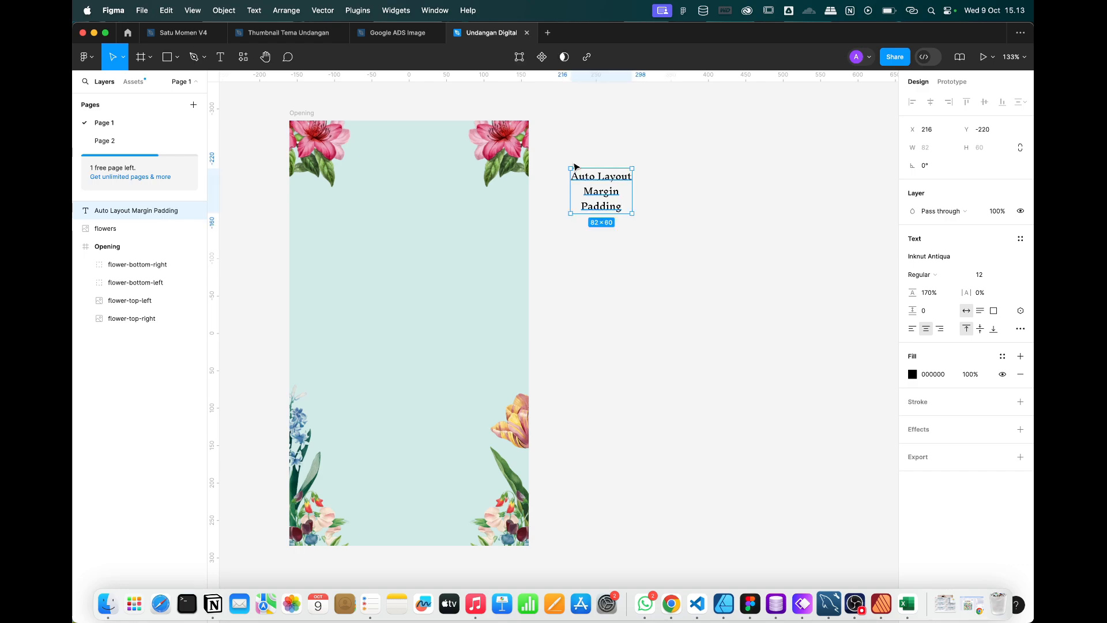
Delete the Auto Layout Margin Padding note from the canvas.
{"action": "scroll", "coordinate": [570, 161], "scroll_direction": "left", "scroll_amount": 2}
{"action": "scroll", "coordinate": [573, 162], "scroll_direction": "up", "scroll_amount": 3}
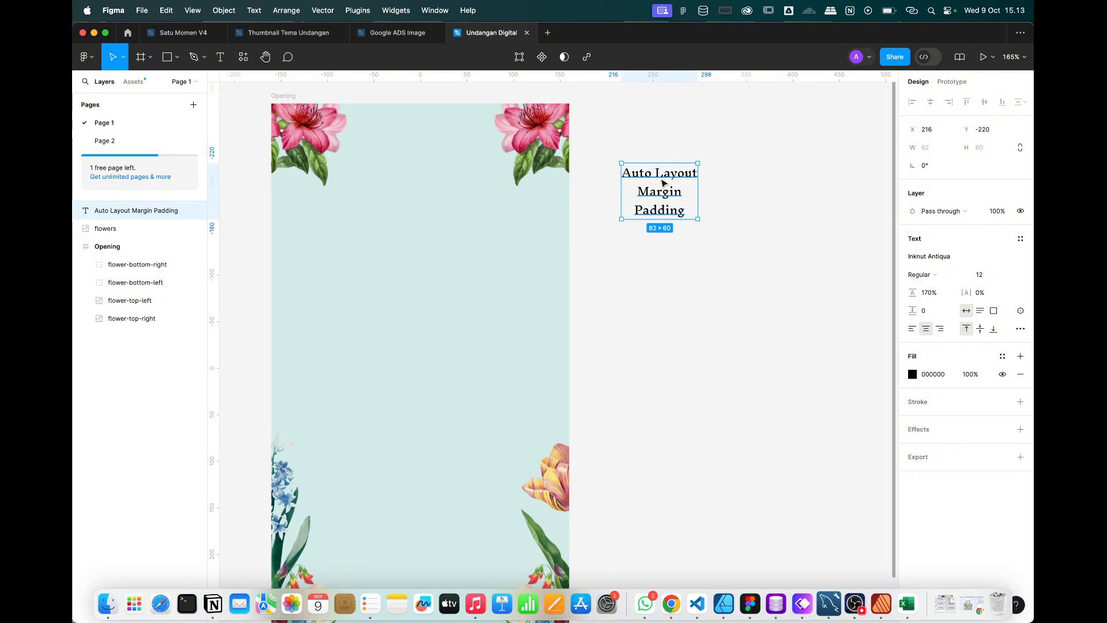
{"action": "key", "text": "Delete"}
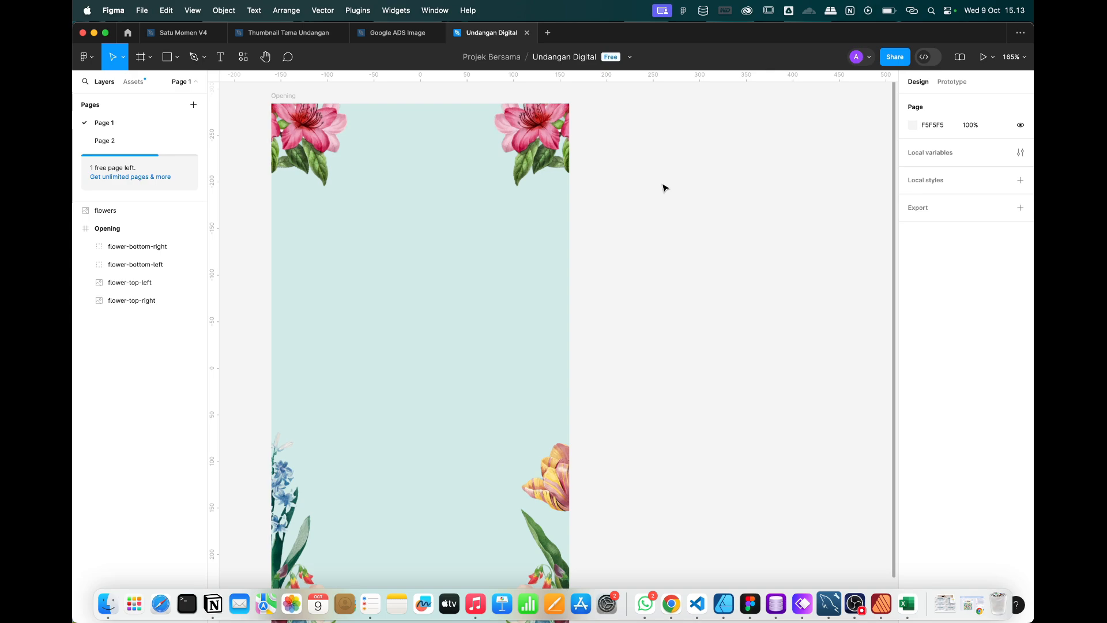
Add a 'The Wedding Of' heading near the frame top, centred horizontally.
{"action": "key", "text": "t"}
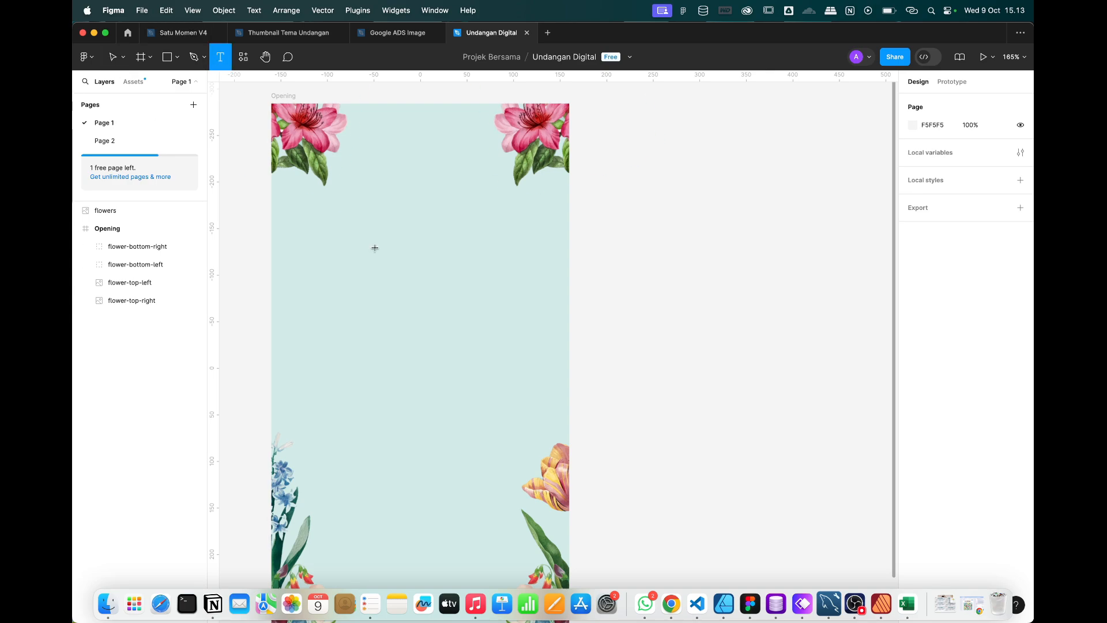
{"action": "left_click", "coordinate": [406, 224]}
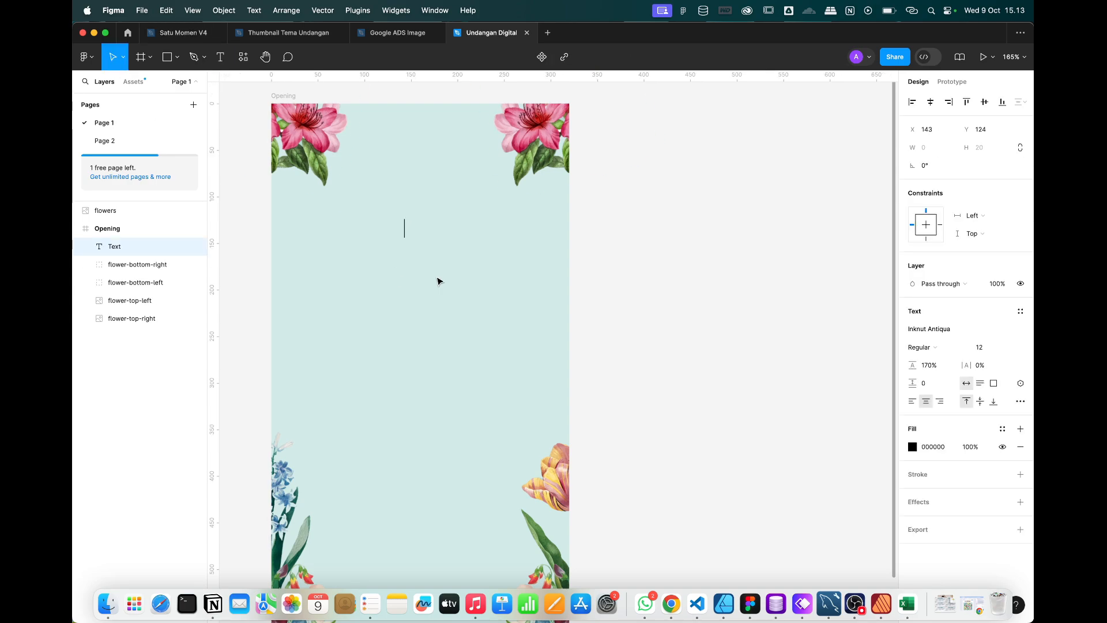
{"action": "type", "text": "T"}
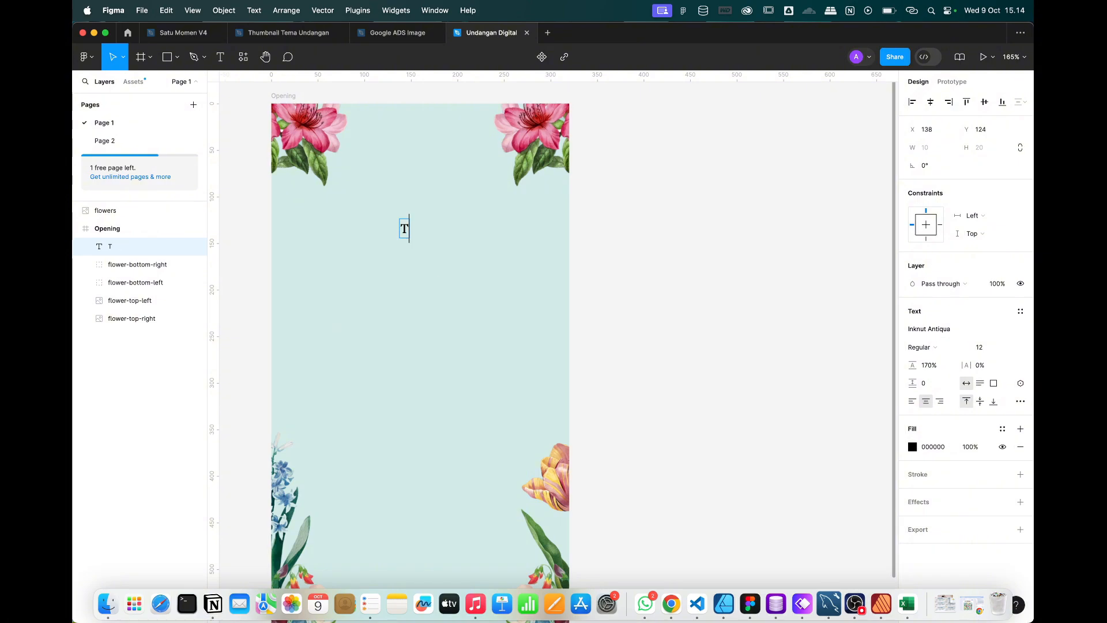
{"action": "type", "text": "he Wed"}
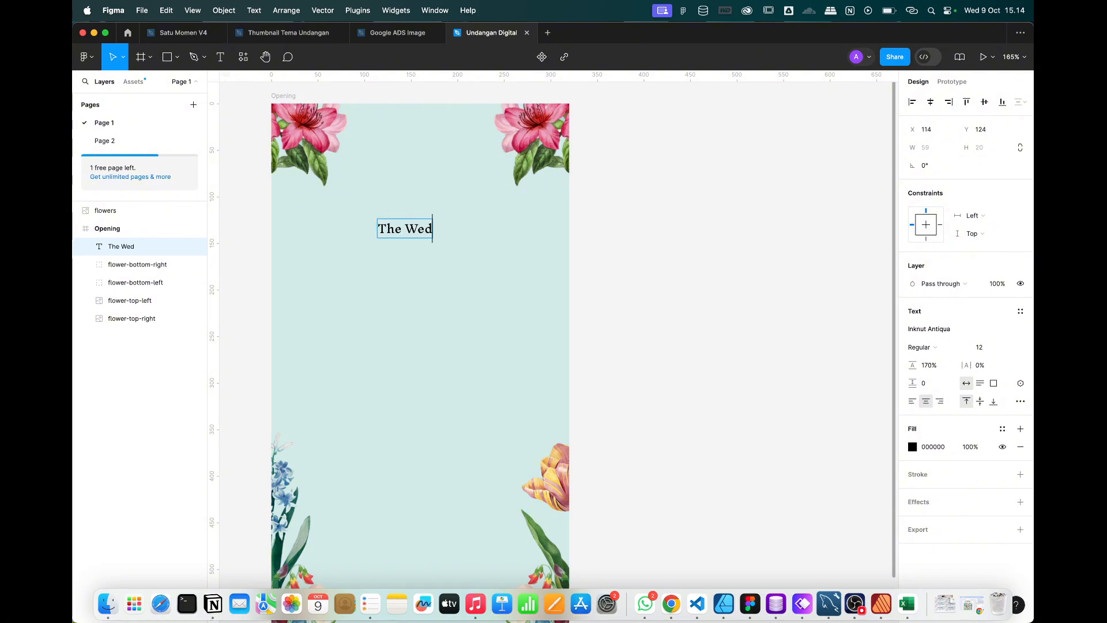
{"action": "type", "text": "ding Of"}
{"action": "key", "text": "Escape"}
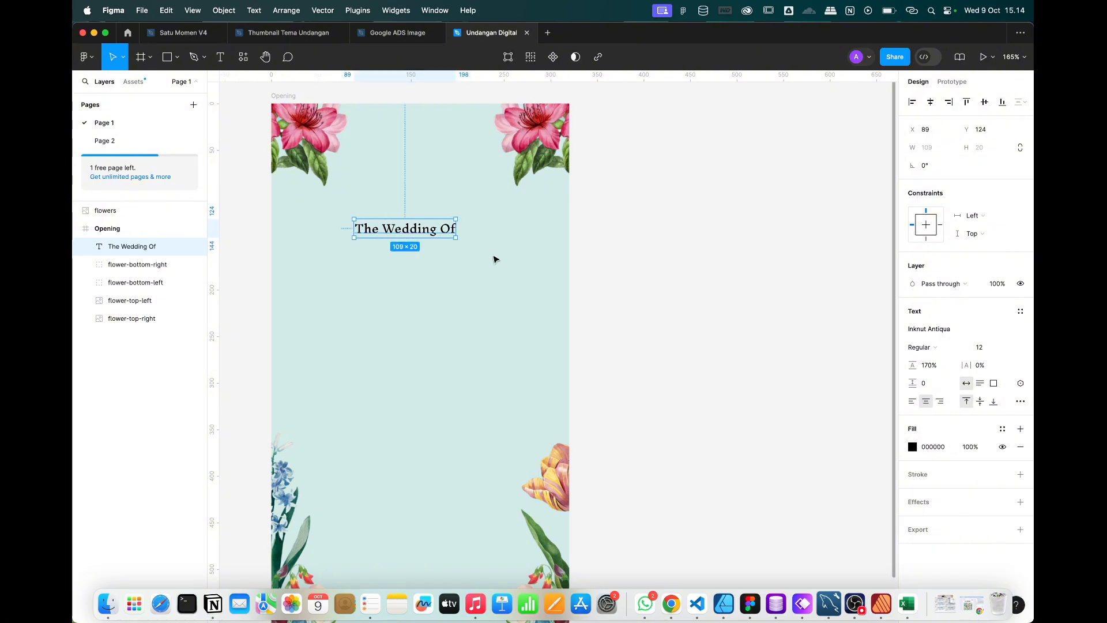
{"action": "left_click_drag", "start_coordinate": [438, 232], "coordinate": [443, 232]}
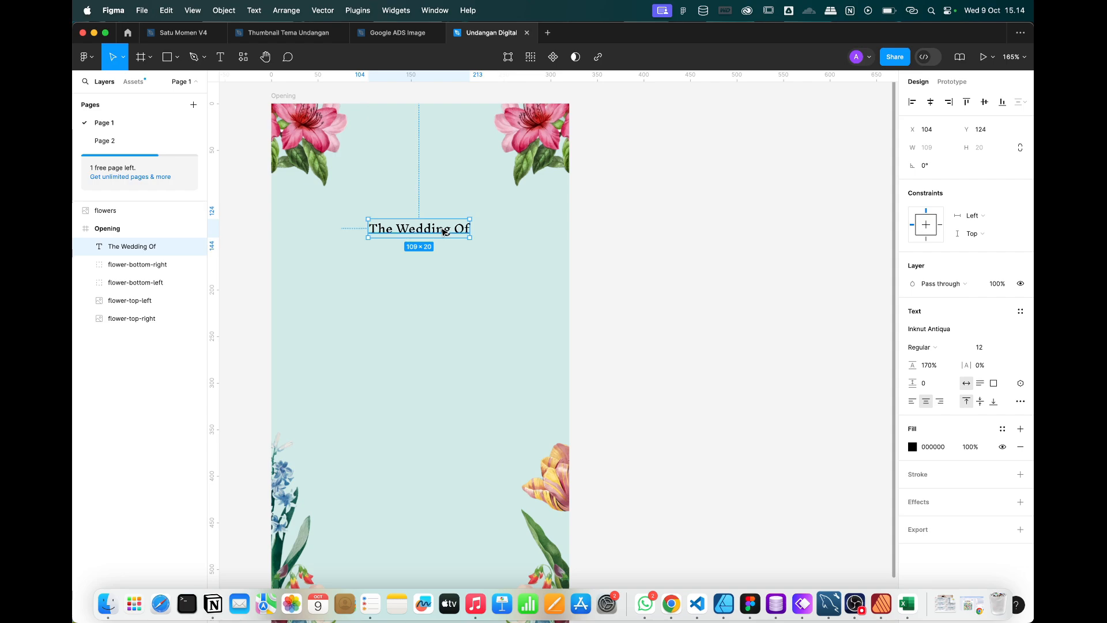
Draw a circle below the heading, checking the Whimsical wireframe for reference.
{"action": "left_click", "coordinate": [177, 57]}
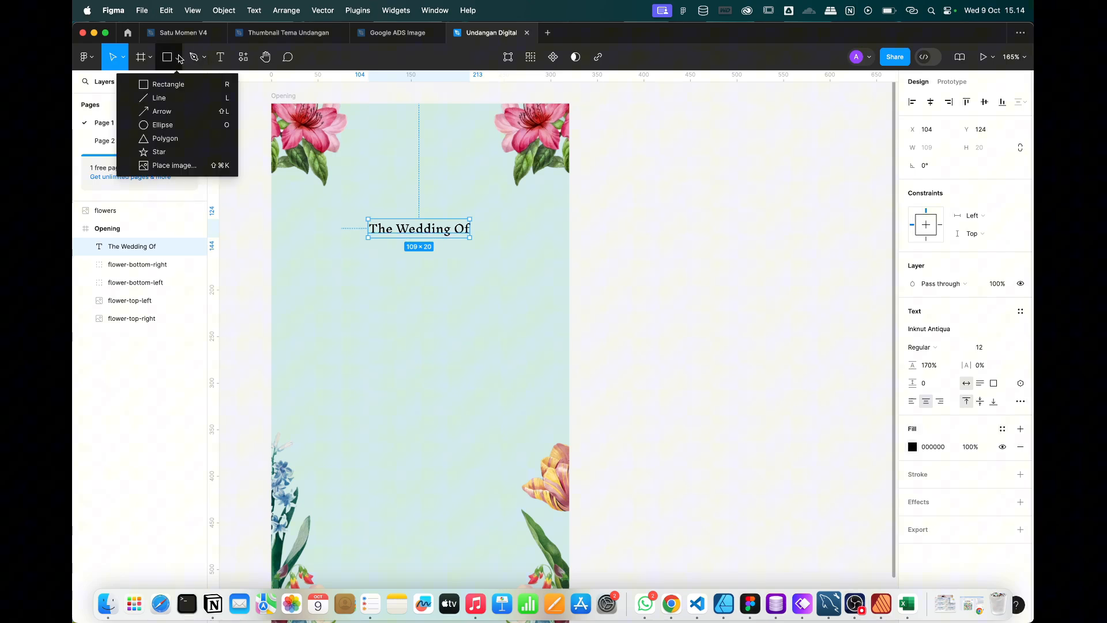
{"action": "left_click", "coordinate": [173, 123]}
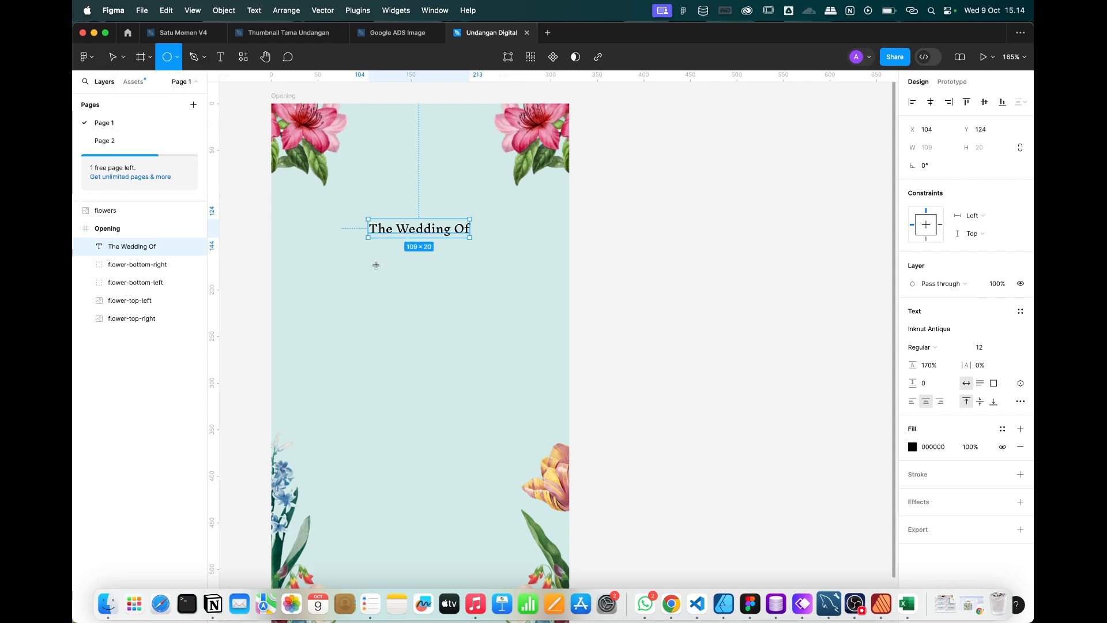
{"action": "left_click_drag", "start_coordinate": [376, 264], "coordinate": [500, 383]}
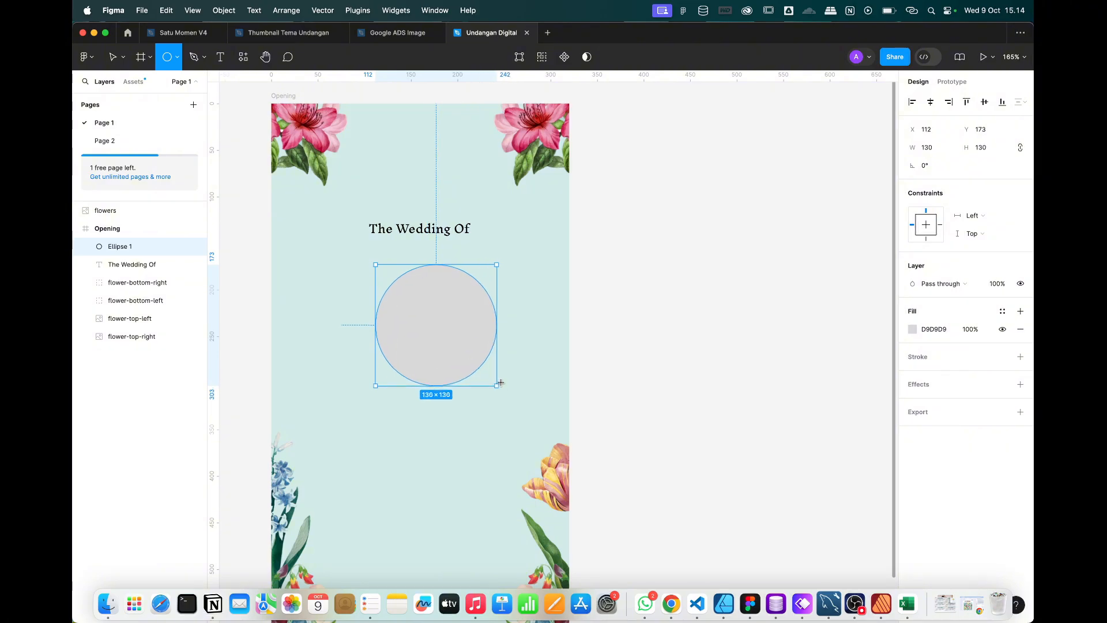
{"action": "left_click", "coordinate": [803, 604]}
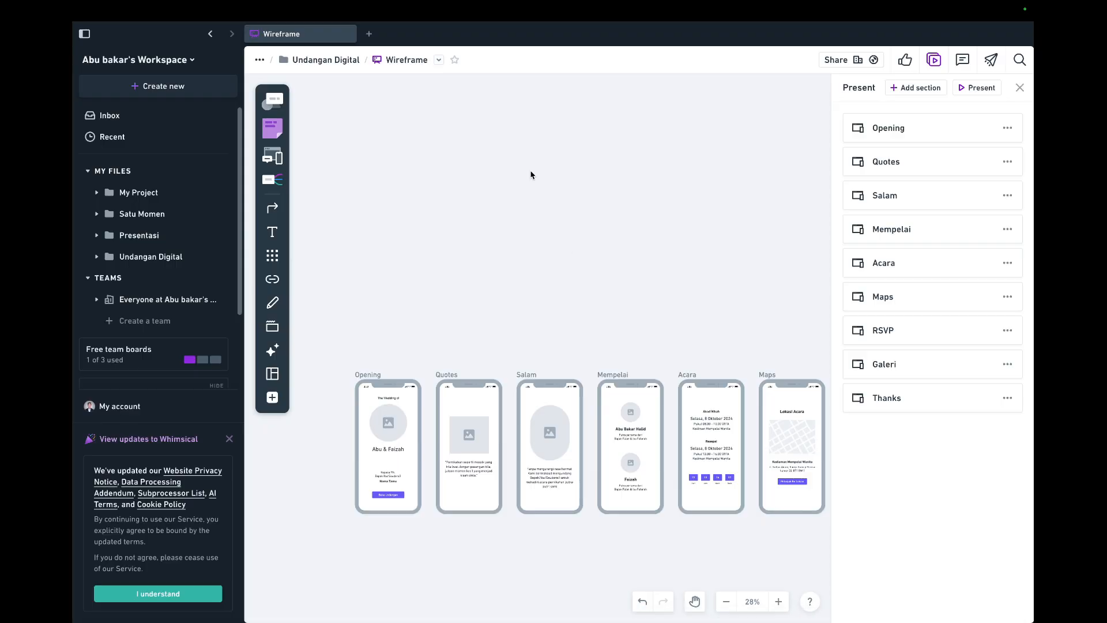
{"action": "scroll", "coordinate": [375, 452], "scroll_direction": "up", "scroll_amount": 4}
{"action": "scroll", "coordinate": [374, 452], "scroll_direction": "down", "scroll_amount": 1}
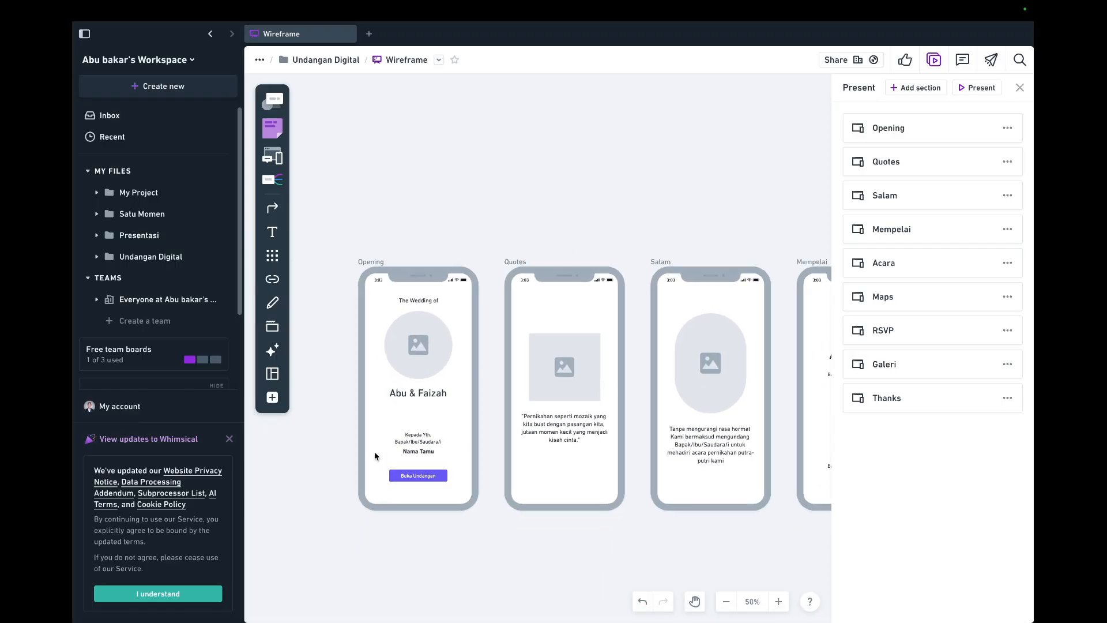
{"action": "scroll", "coordinate": [375, 452], "scroll_direction": "up", "scroll_amount": 2}
{"action": "key", "text": "ctrl+Left"}
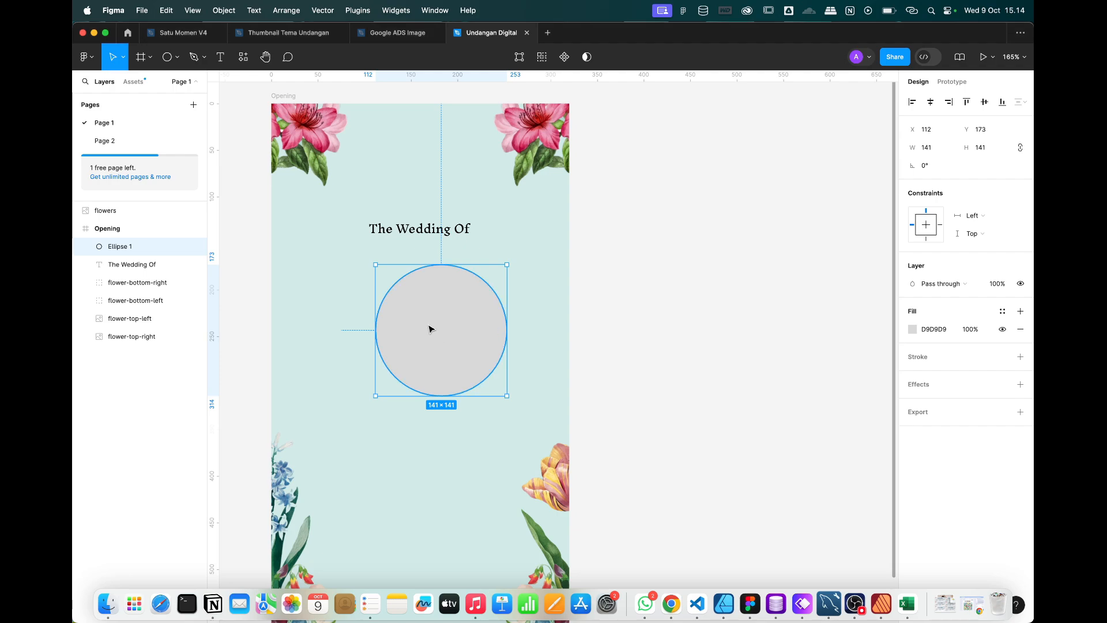
Enlarge and centre the circle, then copy the heading below it.
{"action": "left_click_drag", "start_coordinate": [430, 329], "coordinate": [417, 318]}
{"action": "left_click", "coordinate": [662, 249]}
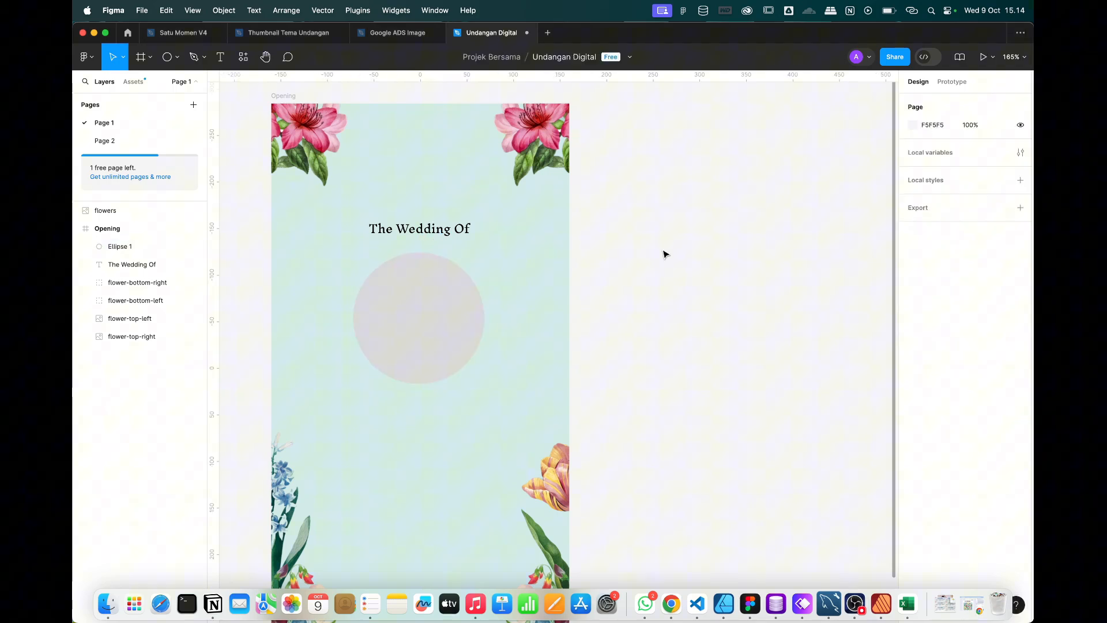
{"action": "left_click", "coordinate": [406, 229]}
{"action": "left_click_drag", "start_coordinate": [413, 230], "coordinate": [413, 416], "text": "alt"}
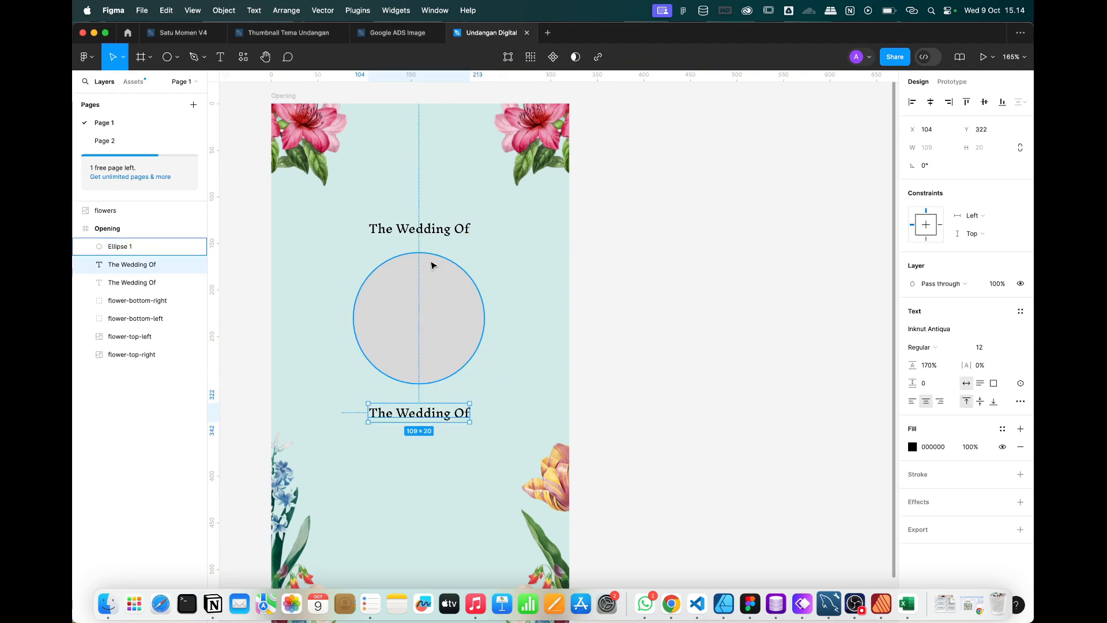
Set the top heading to Poppins and the lower copy to Inika at 19 px.
{"action": "left_click", "coordinate": [419, 230]}
{"action": "left_click", "coordinate": [927, 337]}
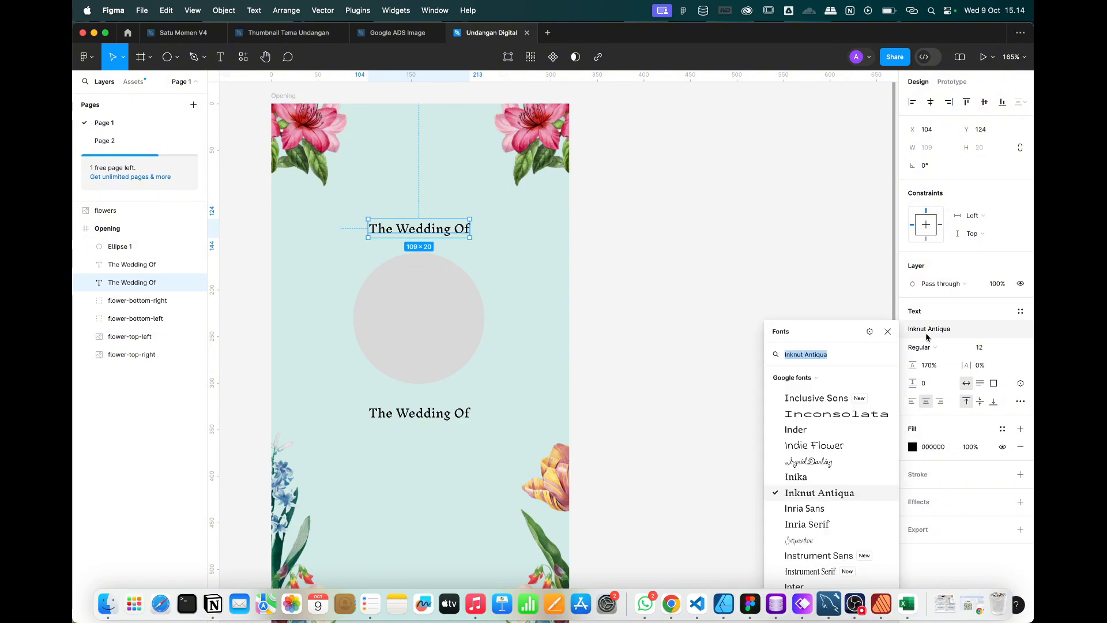
{"action": "type", "text": "pop"}
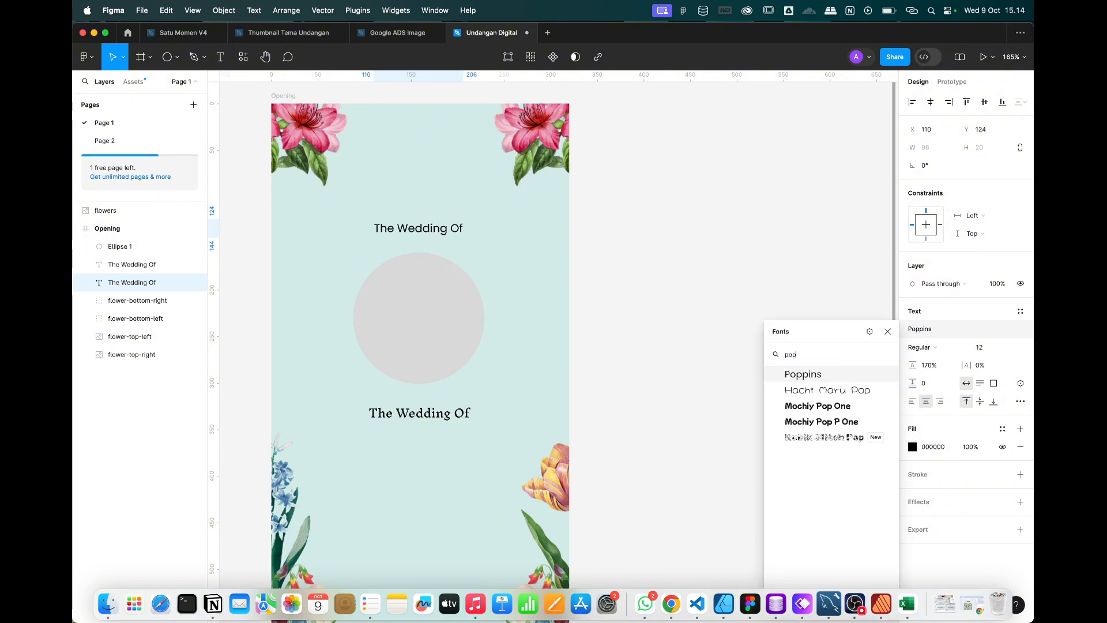
{"action": "left_click", "coordinate": [830, 375]}
{"action": "left_click", "coordinate": [452, 414]}
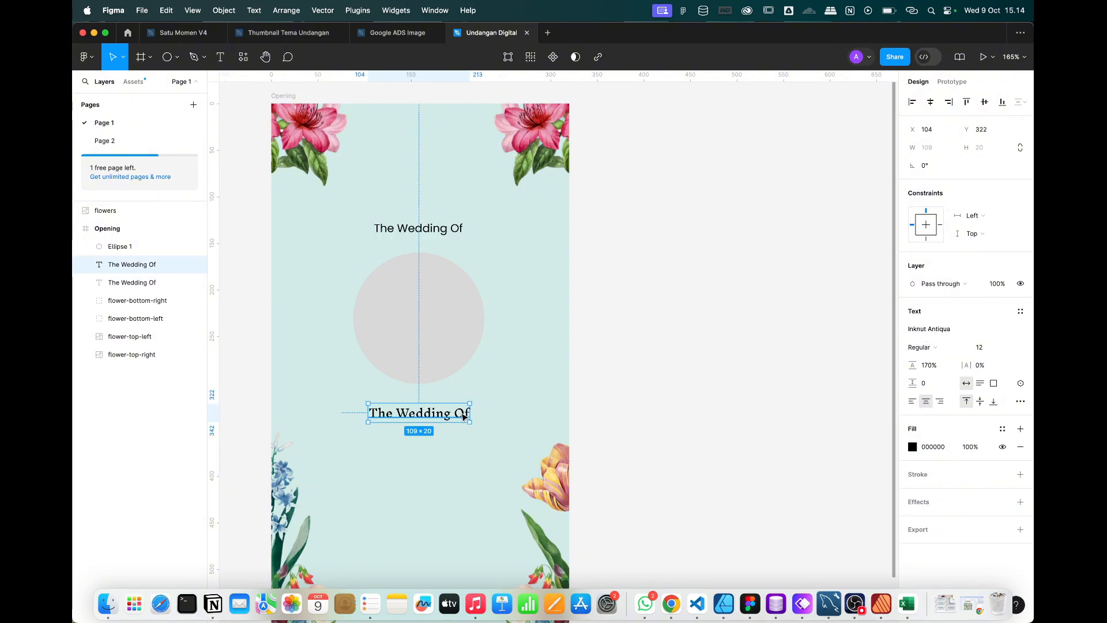
{"action": "left_click", "coordinate": [911, 327]}
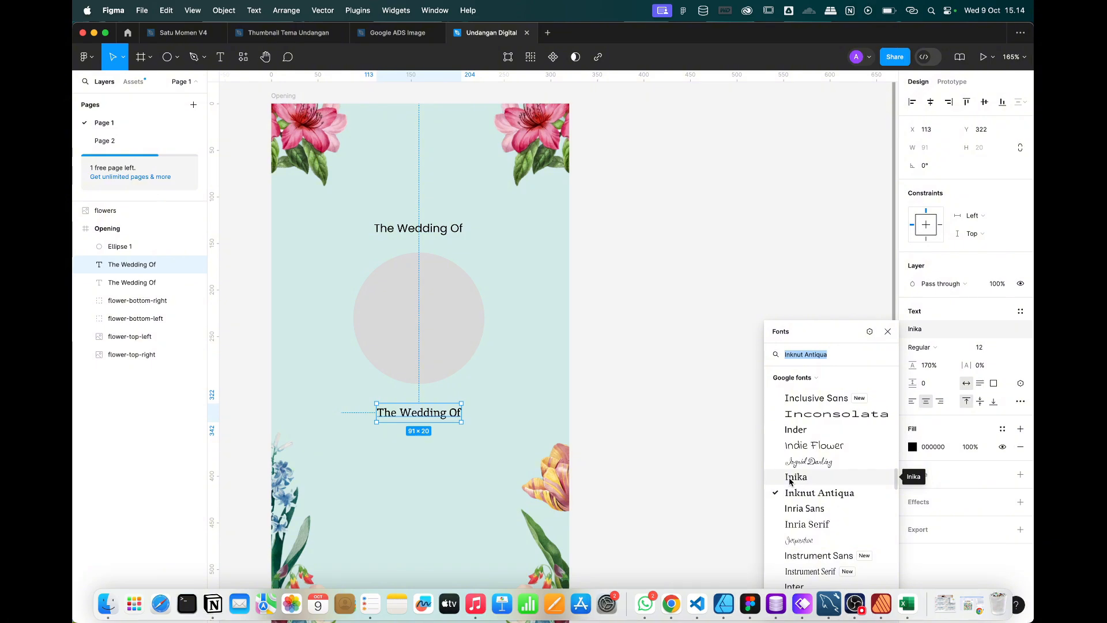
{"action": "left_click", "coordinate": [790, 478]}
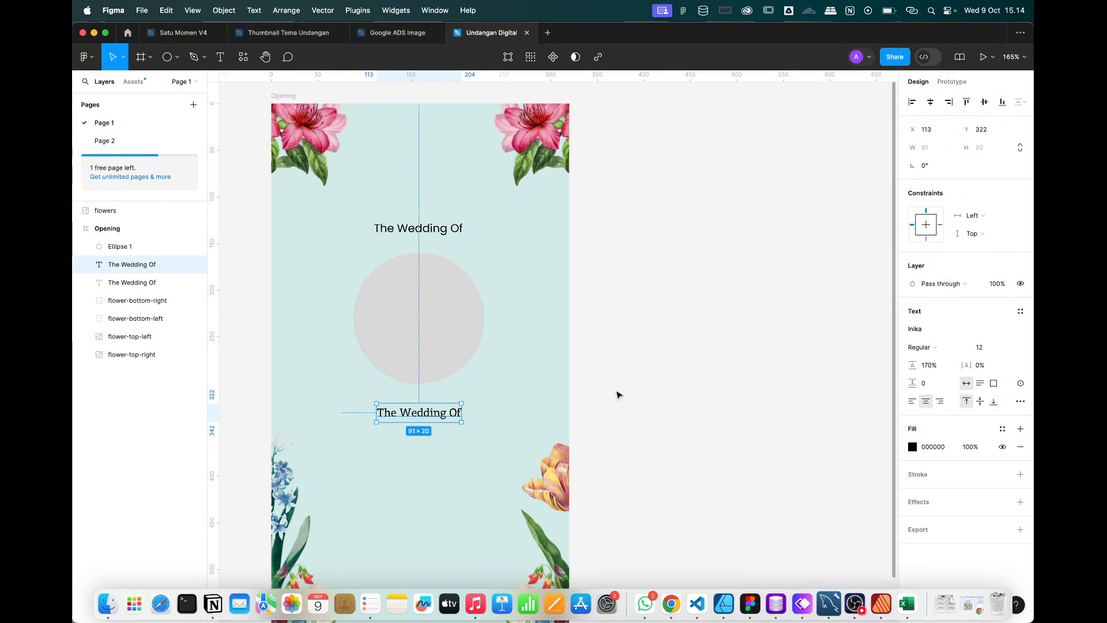
{"action": "key", "text": "super+shift+period"}
{"action": "key", "text": "super+shift+period"}
{"action": "key", "text": "super+shift+period"}
{"action": "key", "text": "super+shift+period"}
{"action": "key", "text": "super+shift+period"}
{"action": "key", "text": "super+shift+period"}
{"action": "key", "text": "super+shift+period"}
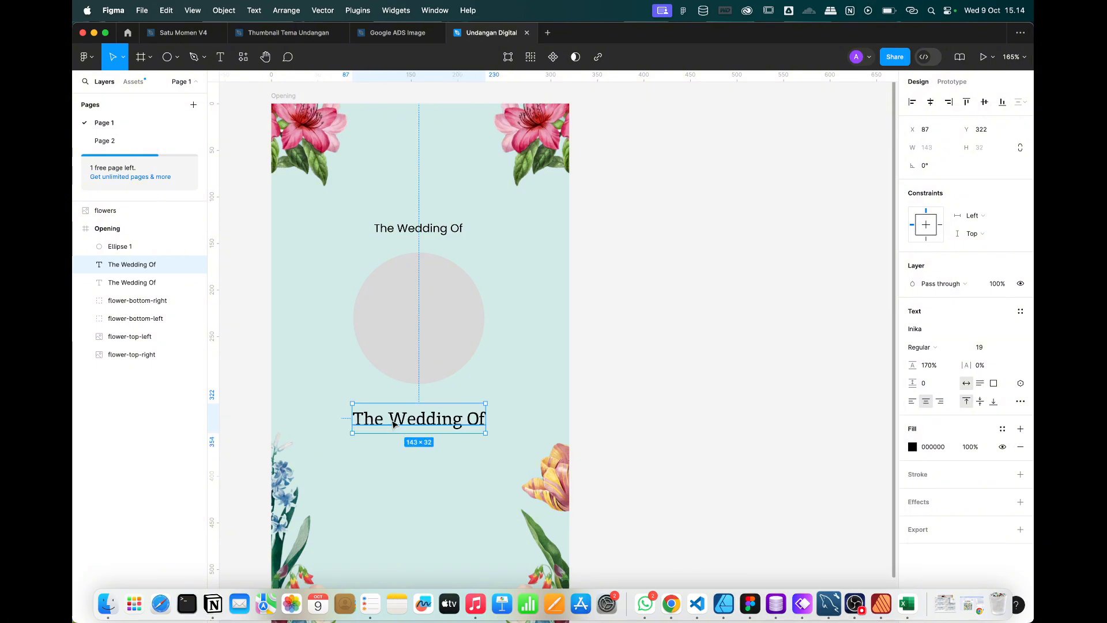
Retype the lower text as 'Abu & Faizah'.
{"action": "double_click", "coordinate": [393, 423]}
{"action": "type", "text": "Abu & fai"}
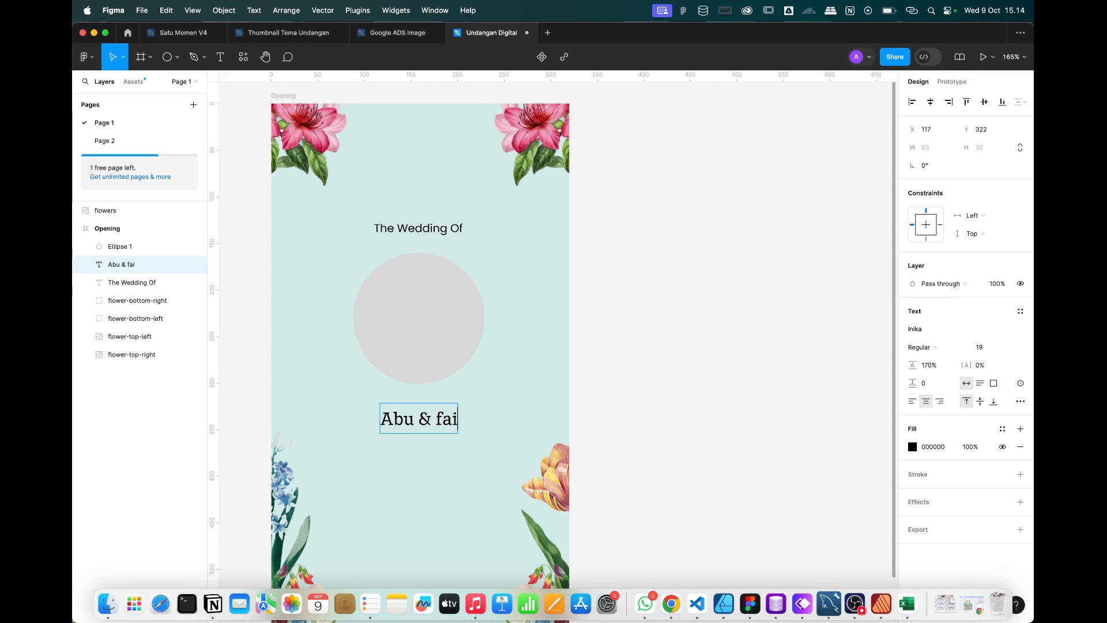
{"action": "type", "text": "zah"}
{"action": "key", "text": "shift+alt+Left"}
{"action": "type", "text": "Faizah"}
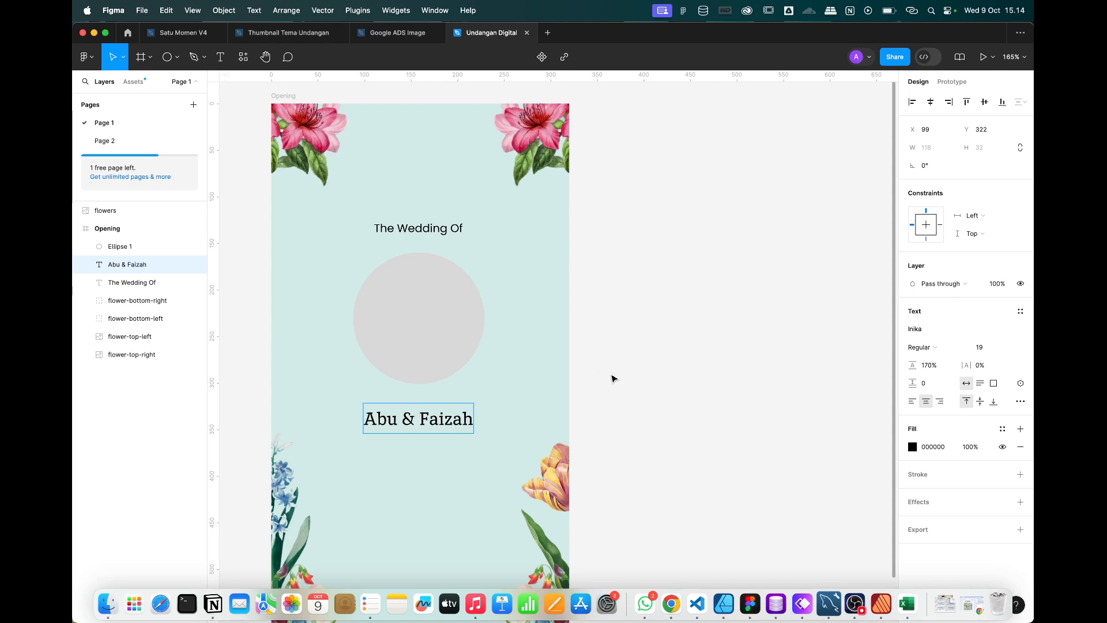
{"action": "key", "text": "Escape"}
Turn the circle's fill white (FFFFFF).
{"action": "scroll", "coordinate": [613, 379], "scroll_direction": "down", "scroll_amount": 2}
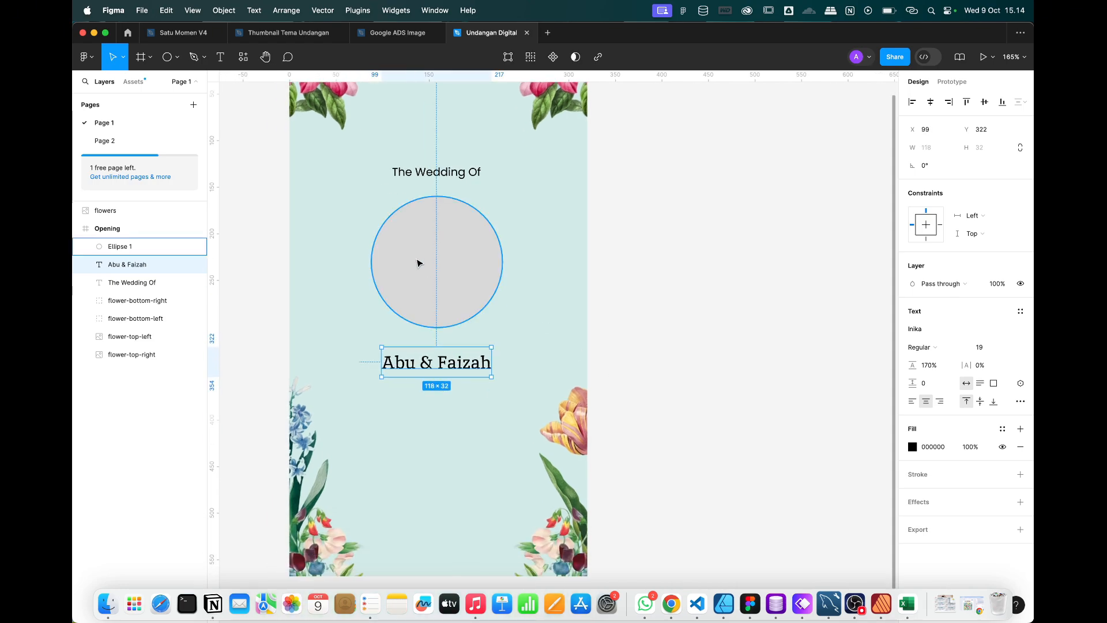
{"action": "left_click", "coordinate": [424, 262]}
{"action": "left_click", "coordinate": [914, 330]}
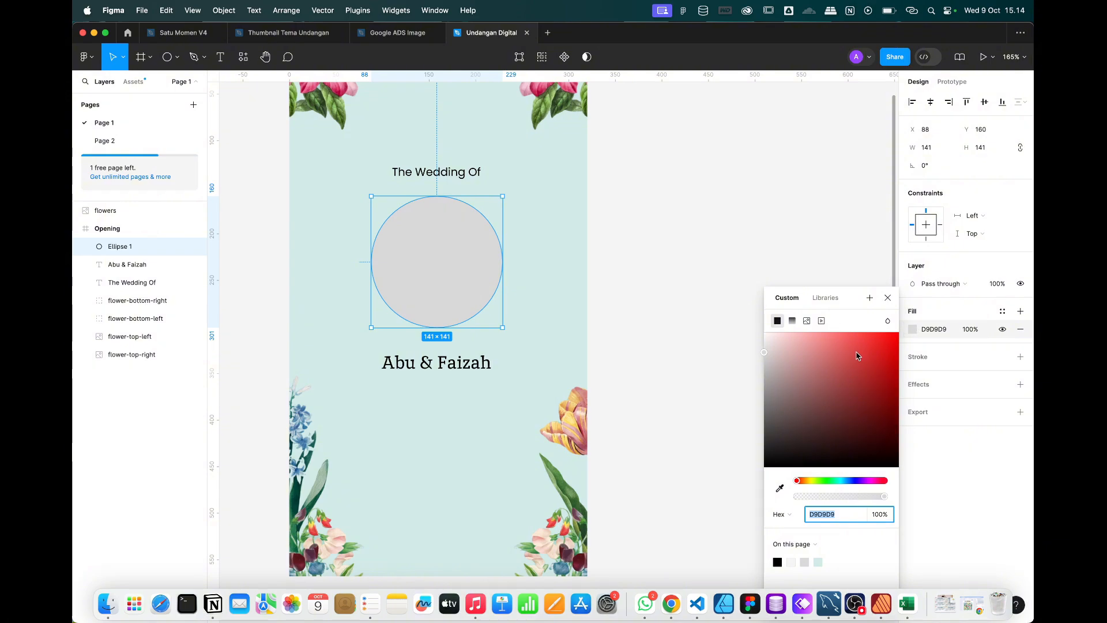
{"action": "left_click_drag", "start_coordinate": [798, 346], "coordinate": [759, 324]}
{"action": "left_click", "coordinate": [887, 298]}
Move Abu & Faizah closer under the circle and copy the heading toward the frame bottom.
{"action": "left_click", "coordinate": [736, 314]}
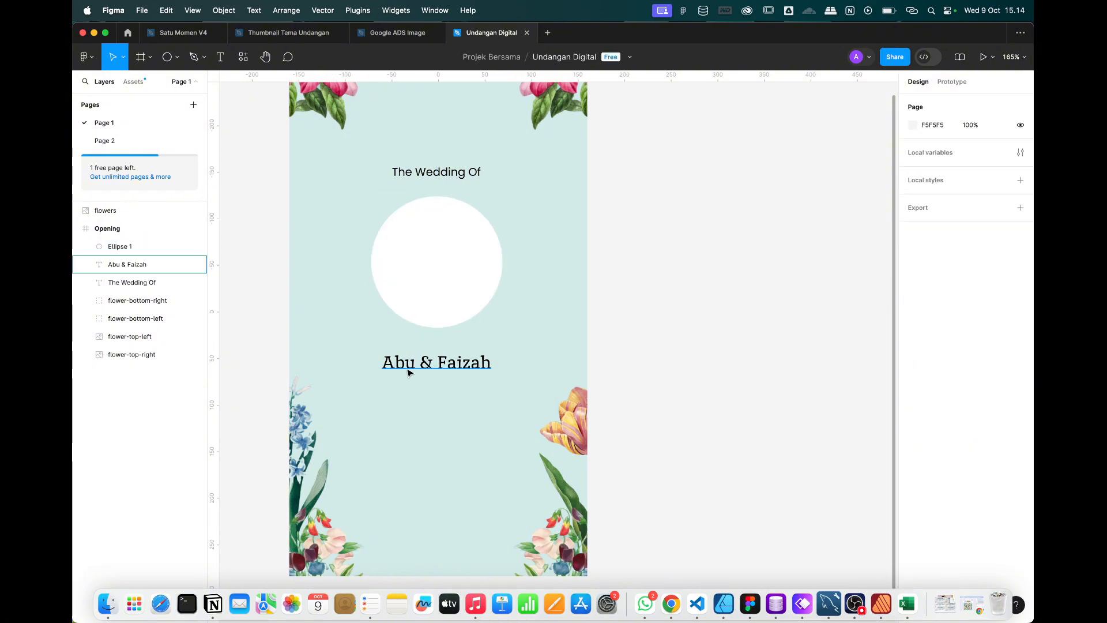
{"action": "left_click_drag", "start_coordinate": [410, 371], "coordinate": [410, 360]}
{"action": "left_click", "coordinate": [437, 172]}
{"action": "left_click_drag", "start_coordinate": [437, 172], "coordinate": [436, 482]}
Change the copied heading to the two-line greeting 'Kepada Yth. / Bapak/Ibu/Saudara/i' and raise it slightly.
{"action": "double_click", "coordinate": [440, 481]}
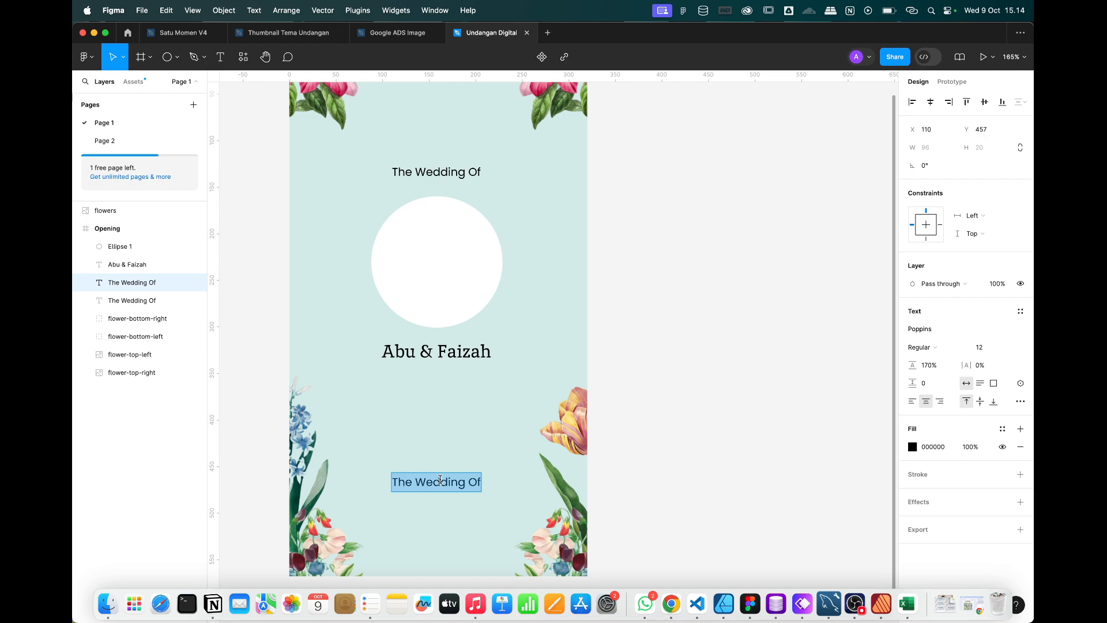
{"action": "type", "text": "Kepada Yth."}
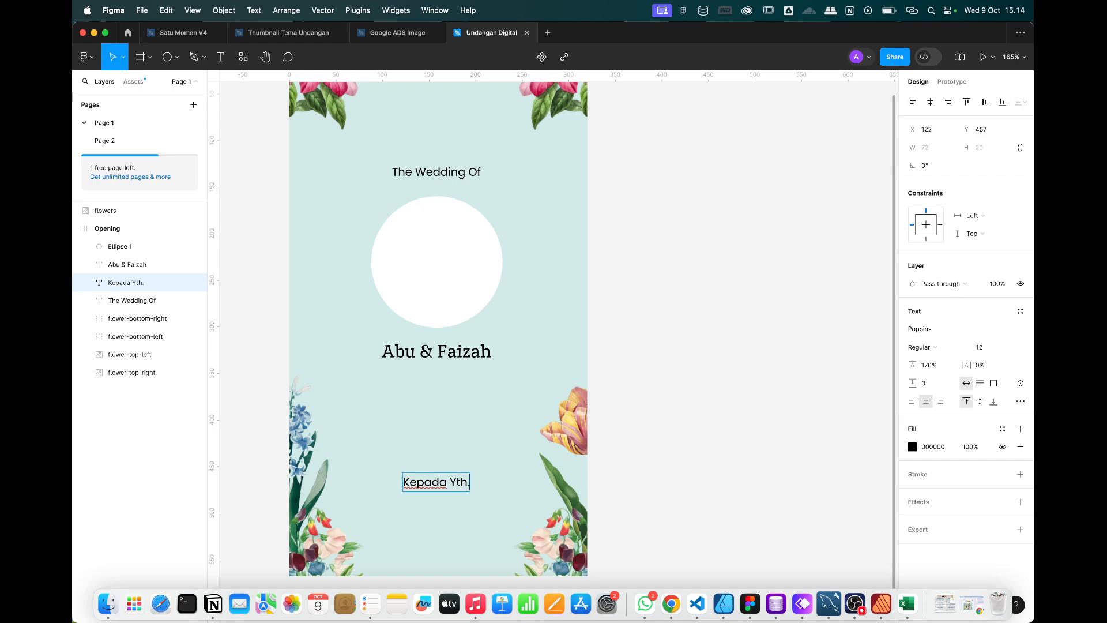
{"action": "key", "text": "Return"}
{"action": "type", "text": "Bapak/I"}
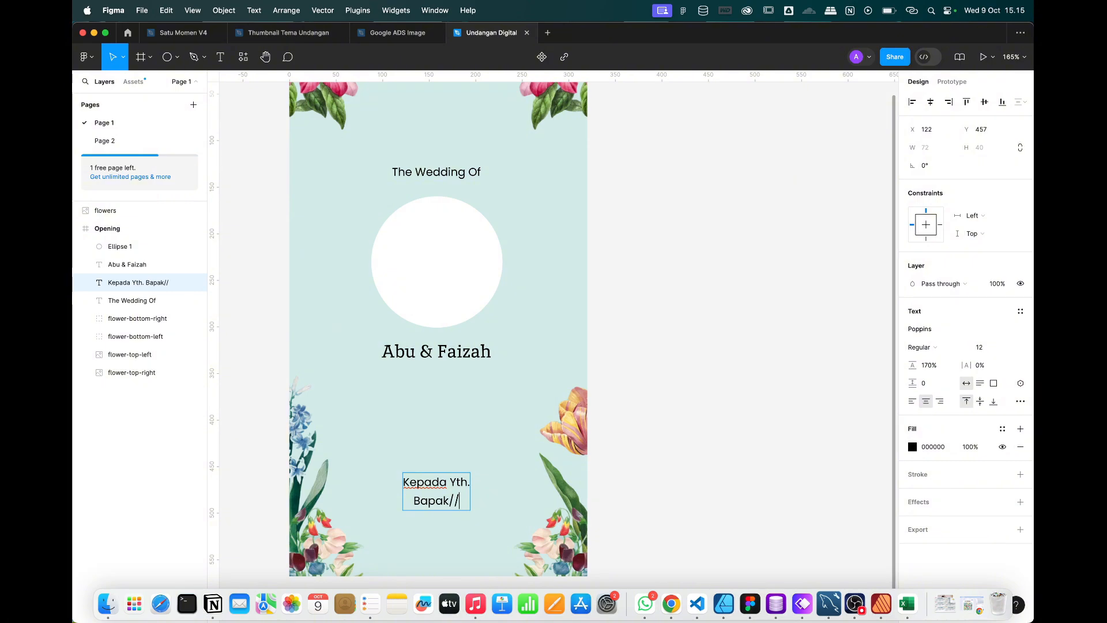
{"action": "type", "text": "bu/Saudara/i"}
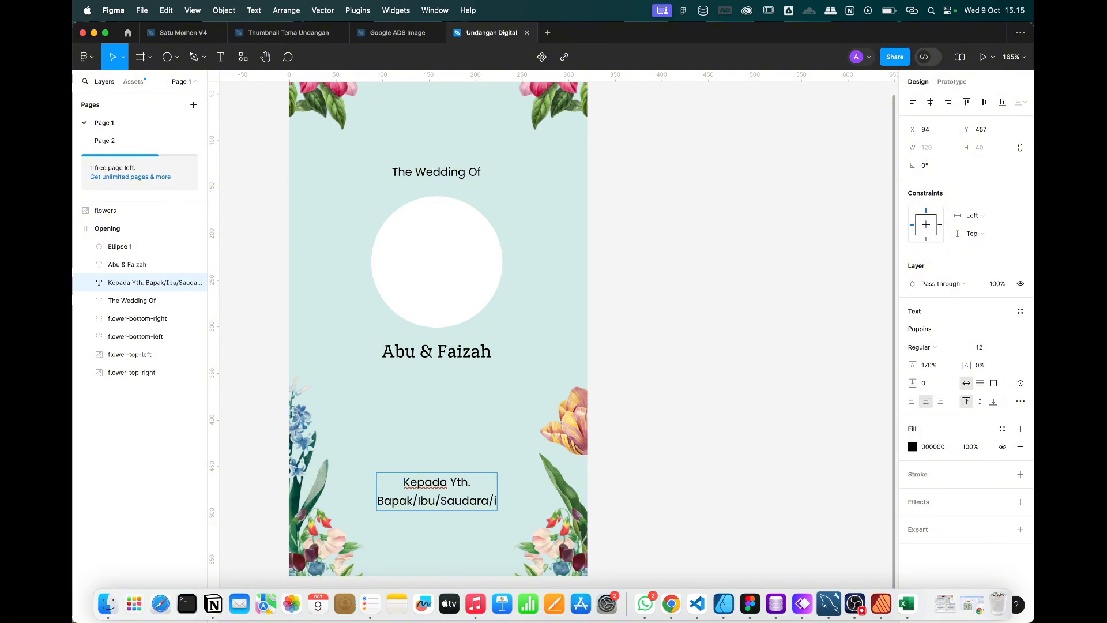
{"action": "left_click", "coordinate": [789, 432]}
{"action": "left_click_drag", "start_coordinate": [448, 493], "coordinate": [448, 463]}
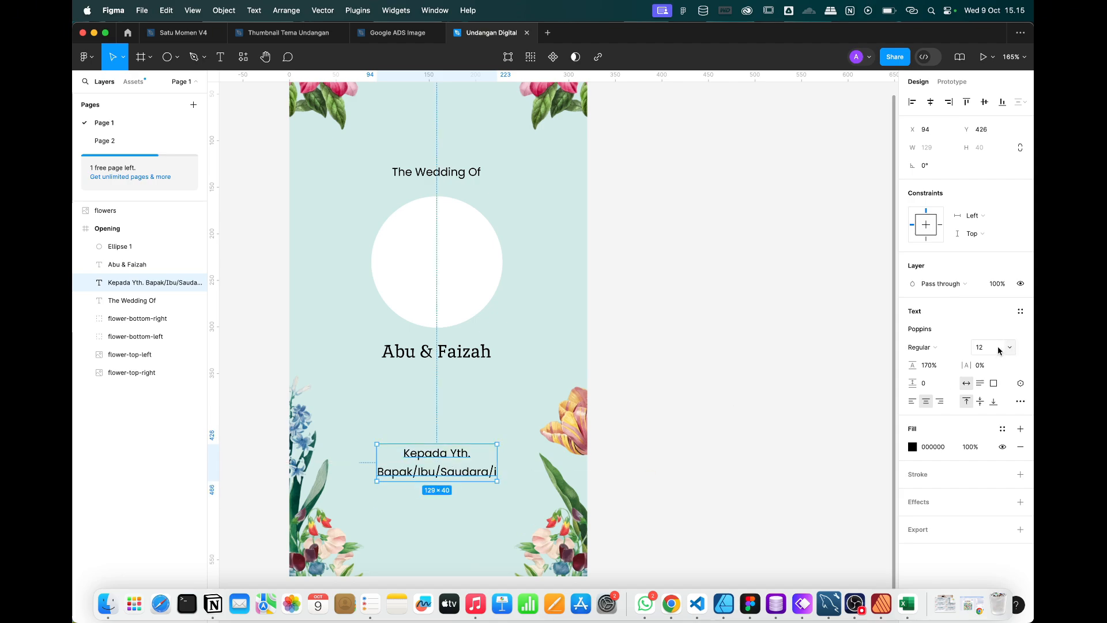
Add a bold 'Nama Tamu' line below the greeting.
{"action": "left_click_drag", "start_coordinate": [441, 467], "coordinate": [441, 527], "text": "alt"}
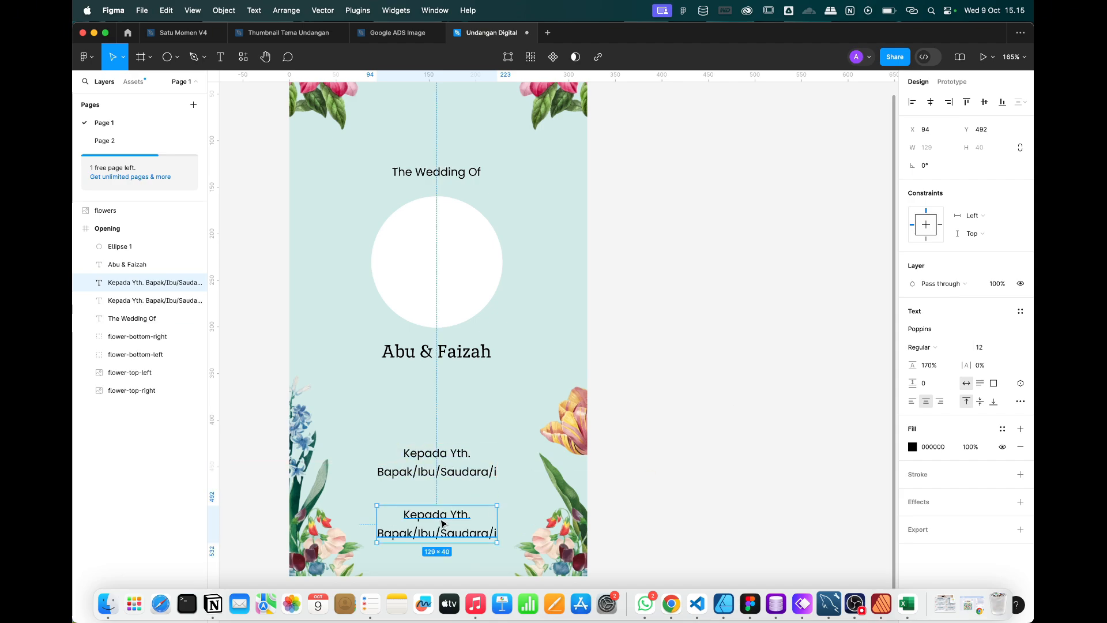
{"action": "triple_click", "coordinate": [441, 520]}
{"action": "key", "text": "super+a"}
{"action": "type", "text": "Nama Tam"}
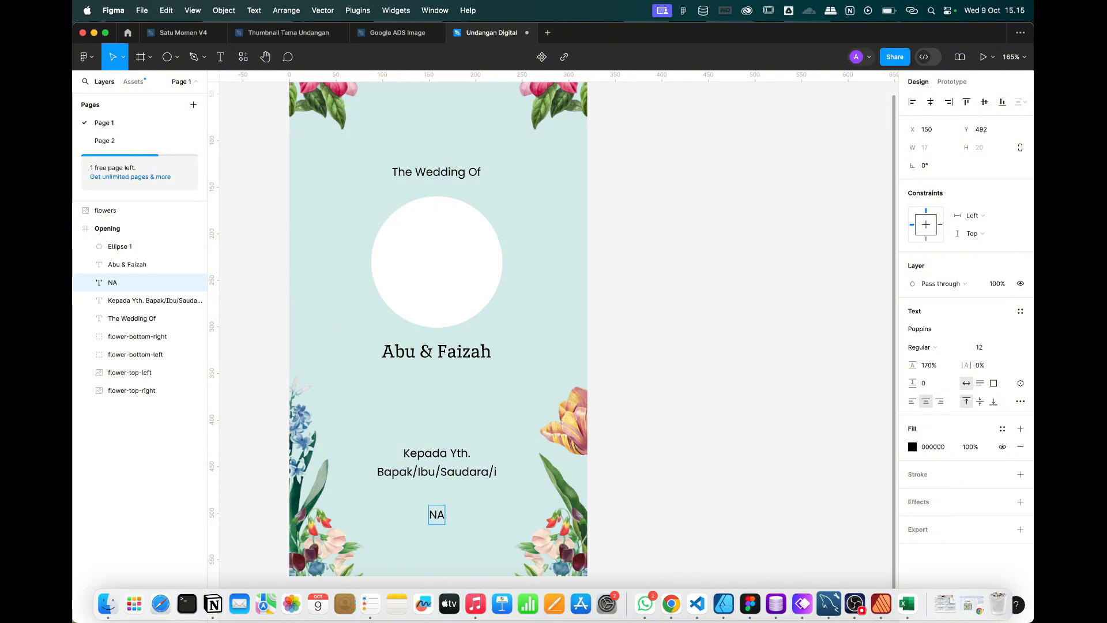
{"action": "type", "text": "u"}
{"action": "key", "text": "super+a"}
{"action": "key", "text": "super+b"}
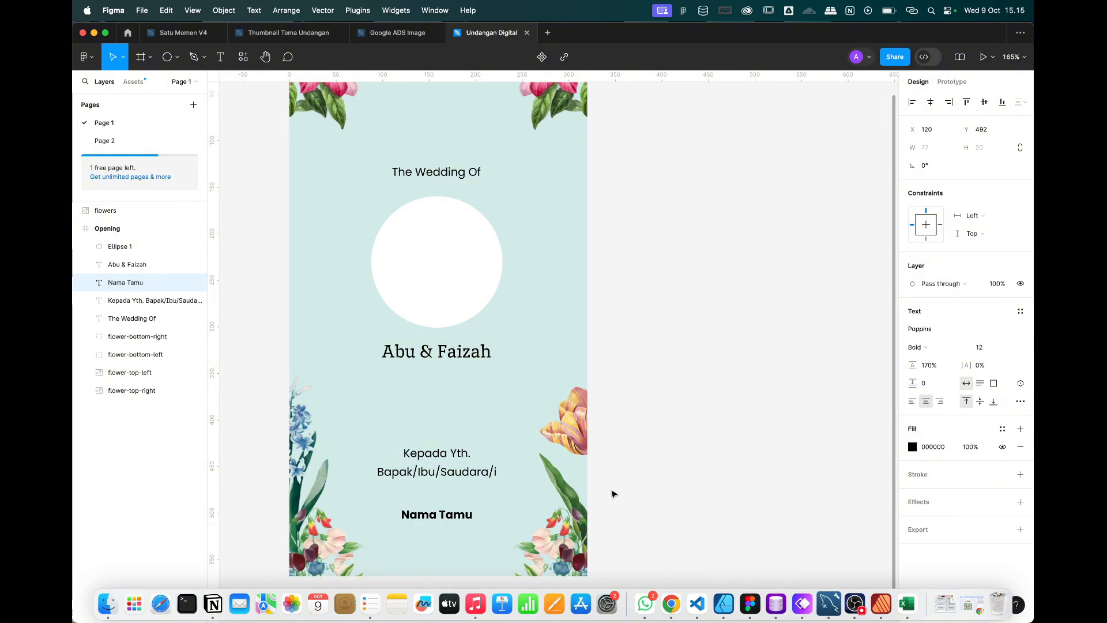
{"action": "key", "text": "Escape"}
{"action": "left_click_drag", "start_coordinate": [452, 515], "coordinate": [453, 495]}
Add a 'Buka Undangan' line below Nama Tamu.
{"action": "left_click", "coordinate": [443, 459]}
{"action": "scroll", "coordinate": [442, 460], "scroll_direction": "down", "scroll_amount": 1}
{"action": "left_click_drag", "start_coordinate": [451, 417], "coordinate": [451, 492]}
{"action": "double_click", "coordinate": [450, 494]}
{"action": "key", "text": "super+a"}
{"action": "type", "text": "Buka Undangan"}
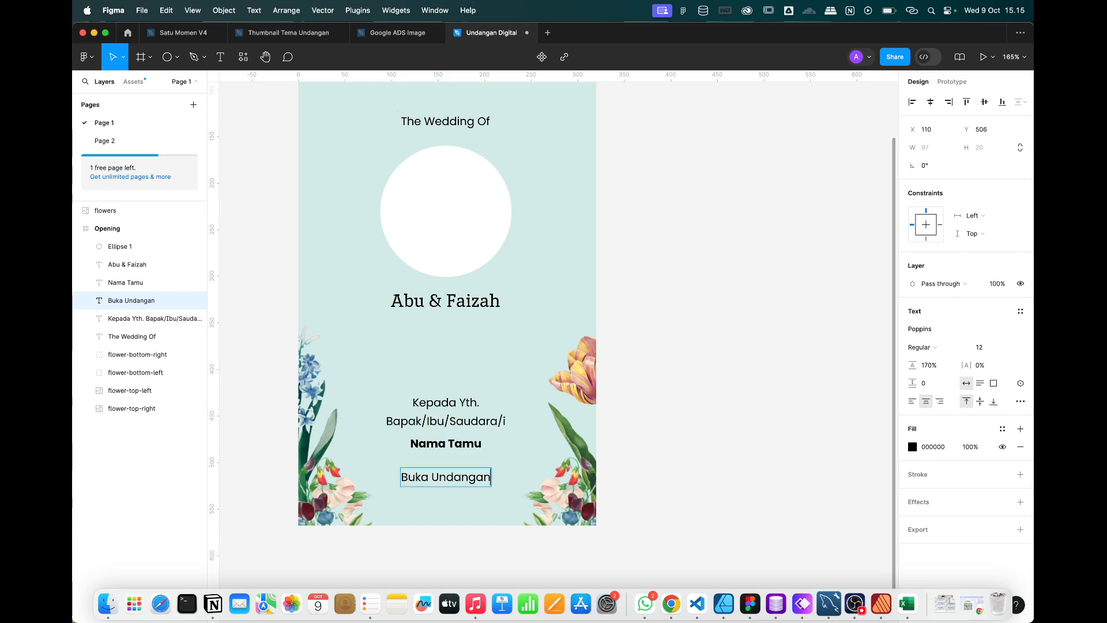
{"action": "key", "text": "Escape"}
{"action": "left_click", "coordinate": [675, 450]}
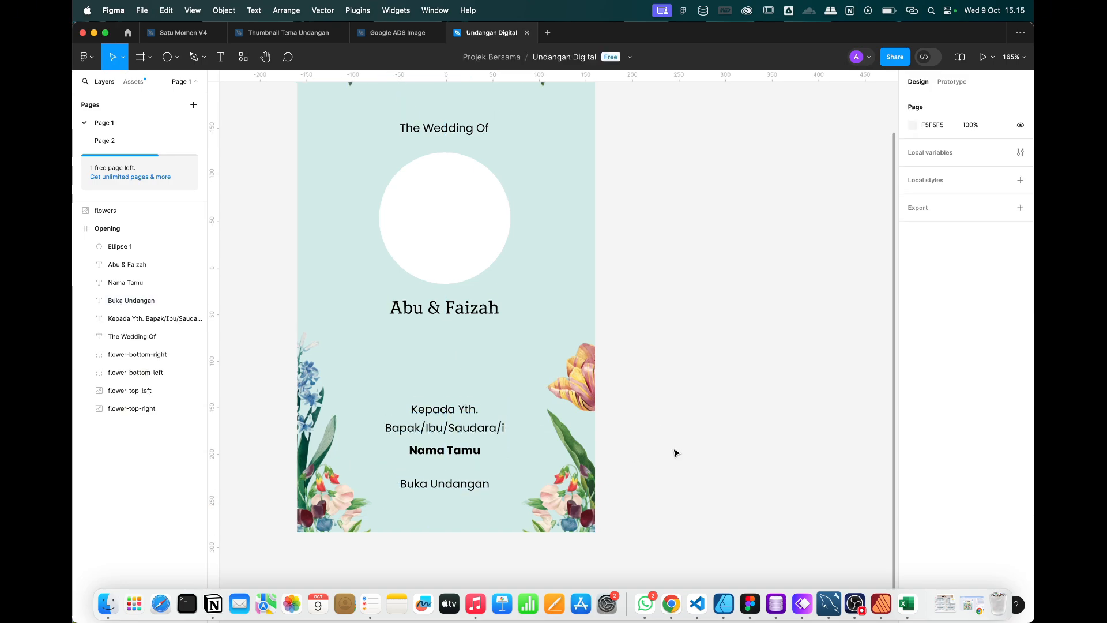
{"action": "scroll", "coordinate": [675, 450], "scroll_direction": "up", "scroll_amount": 5}
Nudge the circle up and enlarge the Abu & Faizah names to 25 px.
{"action": "left_click_drag", "start_coordinate": [448, 324], "coordinate": [450, 319]}
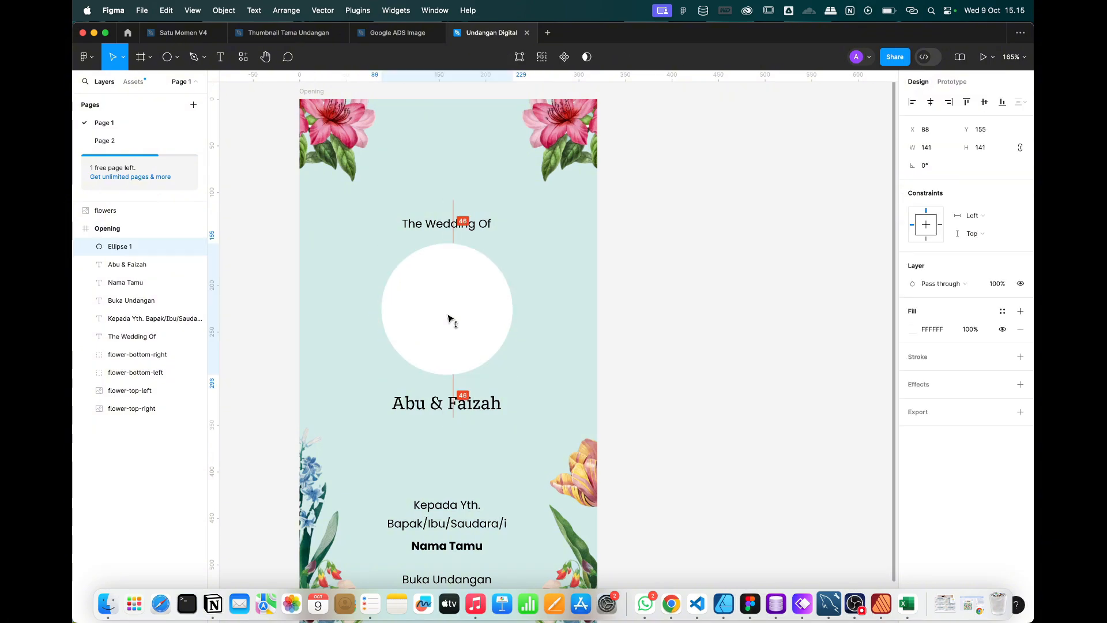
{"action": "left_click", "coordinate": [485, 402]}
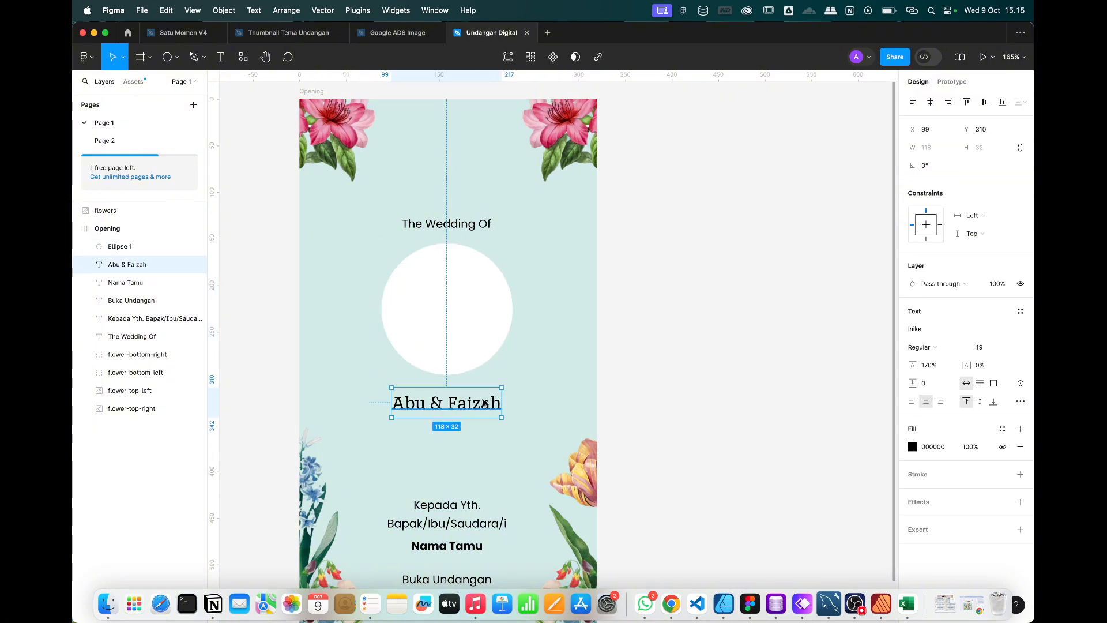
{"action": "key", "text": "super+shift+period"}
{"action": "key", "text": "super+shift+period"}
{"action": "key", "text": "super+shift+period"}
{"action": "key", "text": "super+shift+period"}
{"action": "key", "text": "super+shift+period"}
{"action": "key", "text": "super+shift+period"}
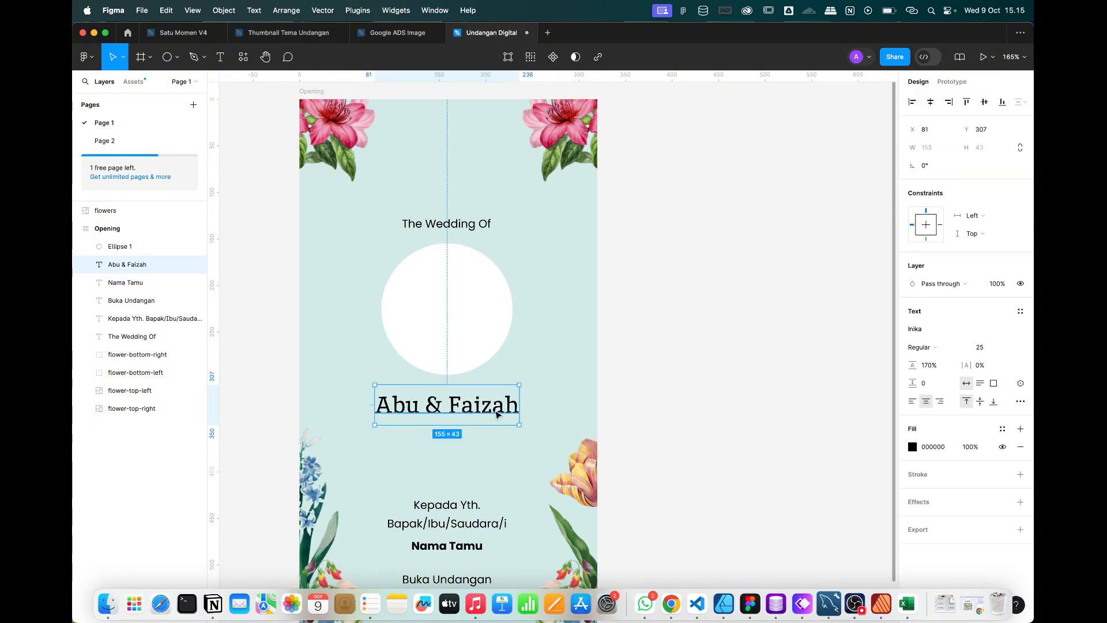
{"action": "left_click", "coordinate": [669, 403]}
Wrap the title, circle and names together in an auto-layout frame.
{"action": "left_click", "coordinate": [443, 402]}
{"action": "left_click", "coordinate": [445, 274], "text": "shift"}
{"action": "left_click", "coordinate": [428, 228], "text": "shift"}
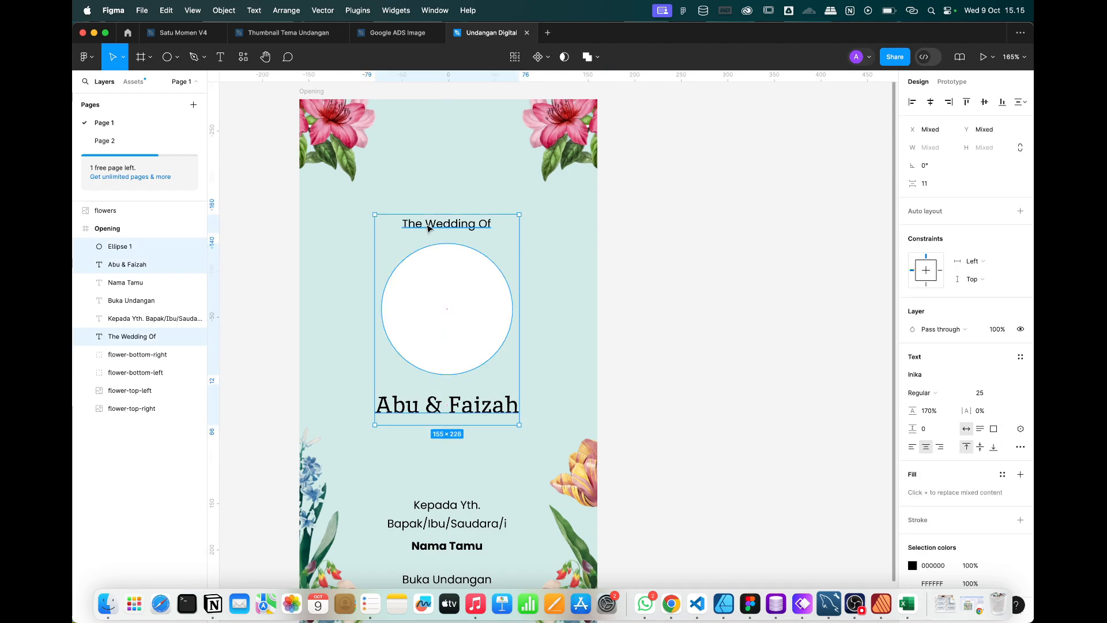
{"action": "right_click", "coordinate": [463, 273]}
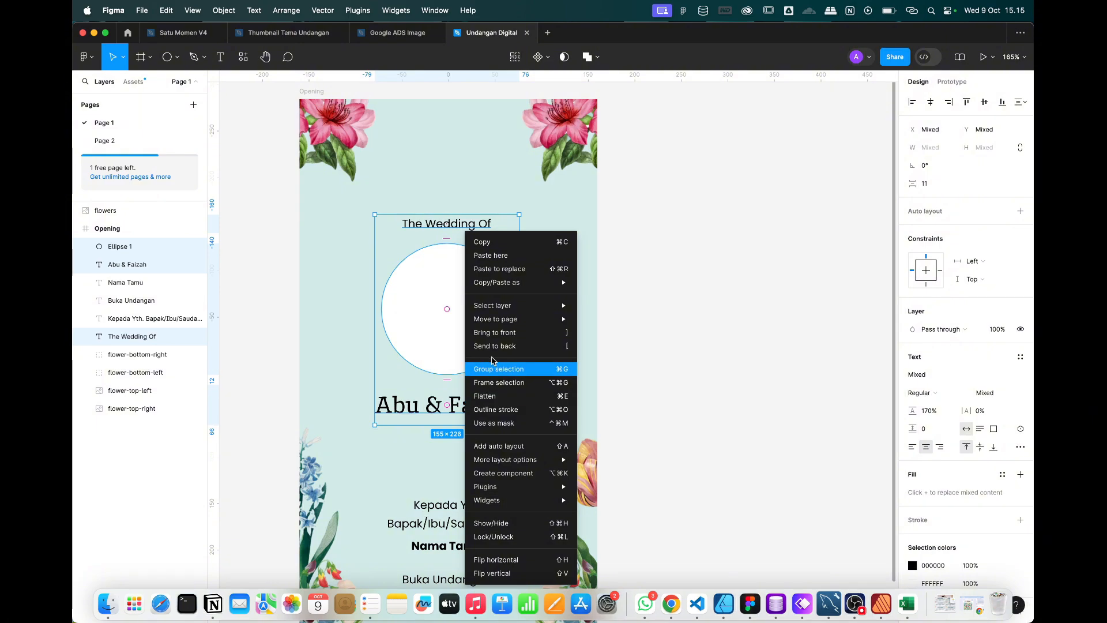
{"action": "mouse_move", "coordinate": [496, 458]}
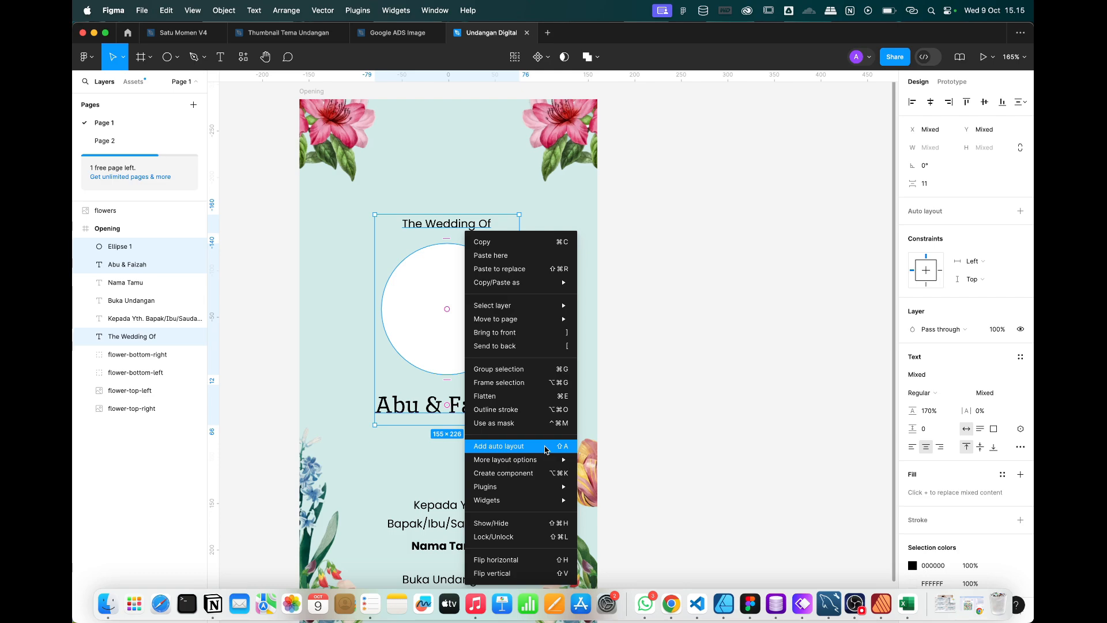
{"action": "left_click", "coordinate": [547, 450]}
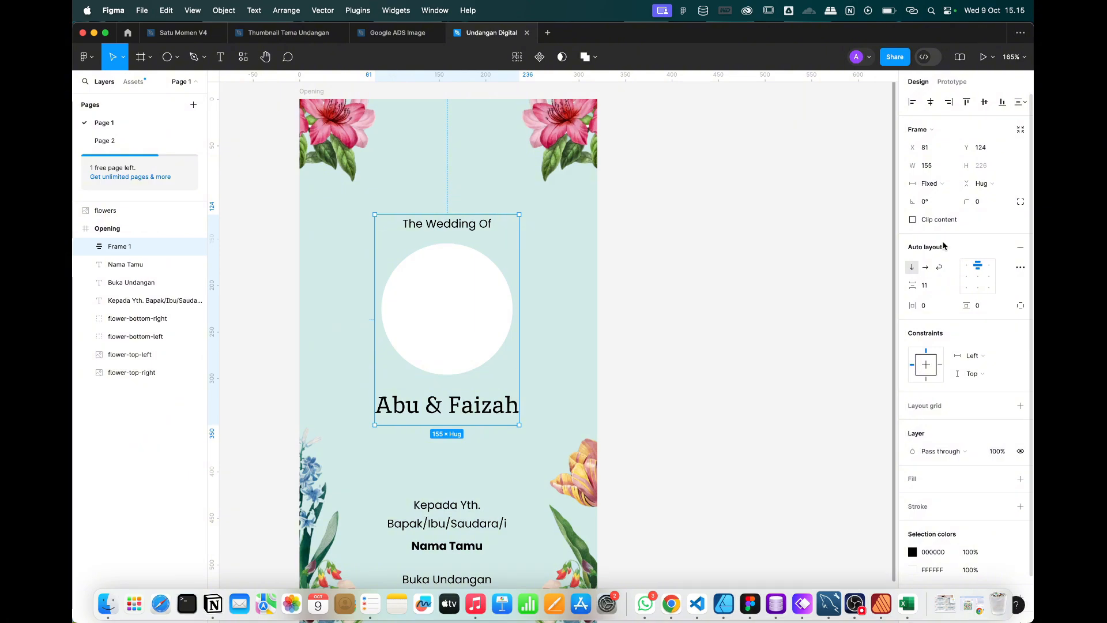
Make the auto layout vertical with 20 spacing and move it up to Y 68.
{"action": "left_click", "coordinate": [926, 267]}
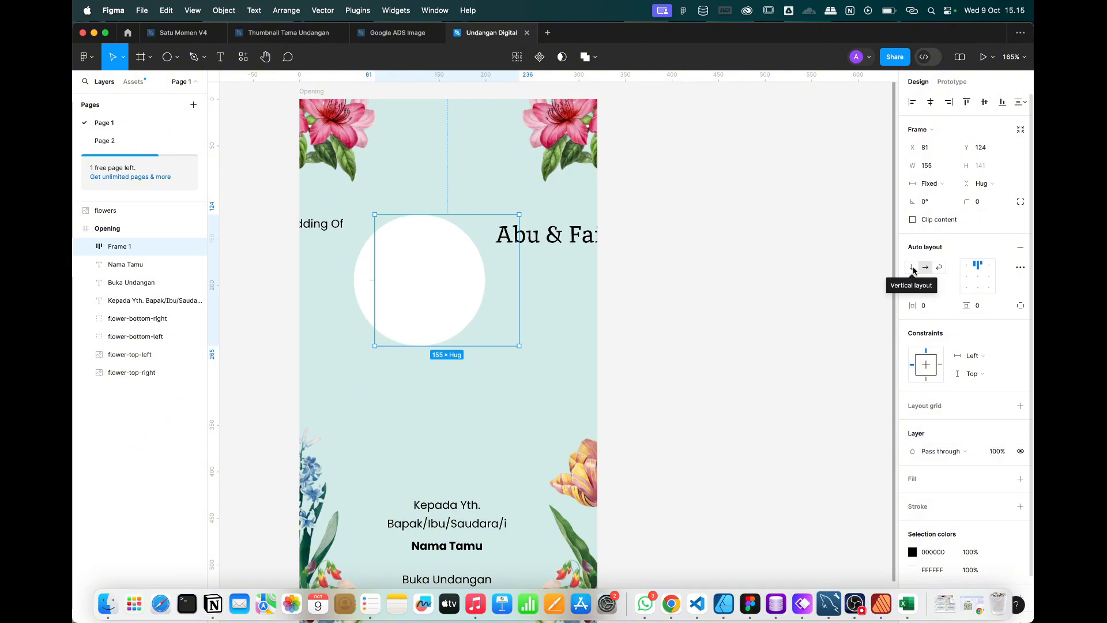
{"action": "left_click", "coordinate": [912, 267]}
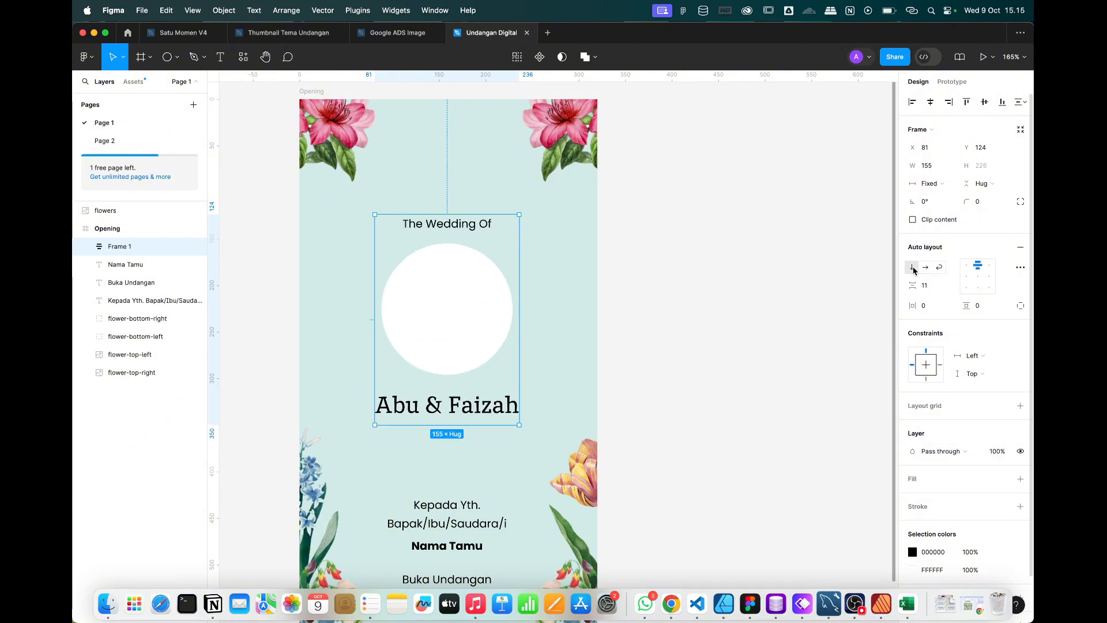
{"action": "left_click", "coordinate": [930, 291]}
{"action": "type", "text": "20"}
{"action": "key", "text": "Return"}
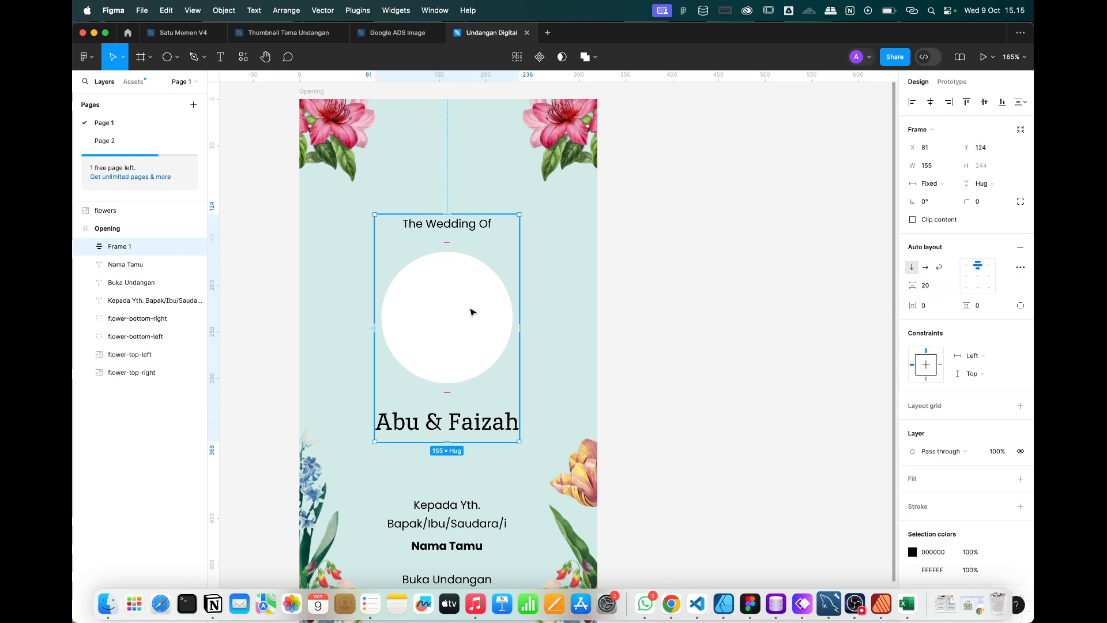
{"action": "left_click_drag", "start_coordinate": [473, 311], "coordinate": [472, 260]}
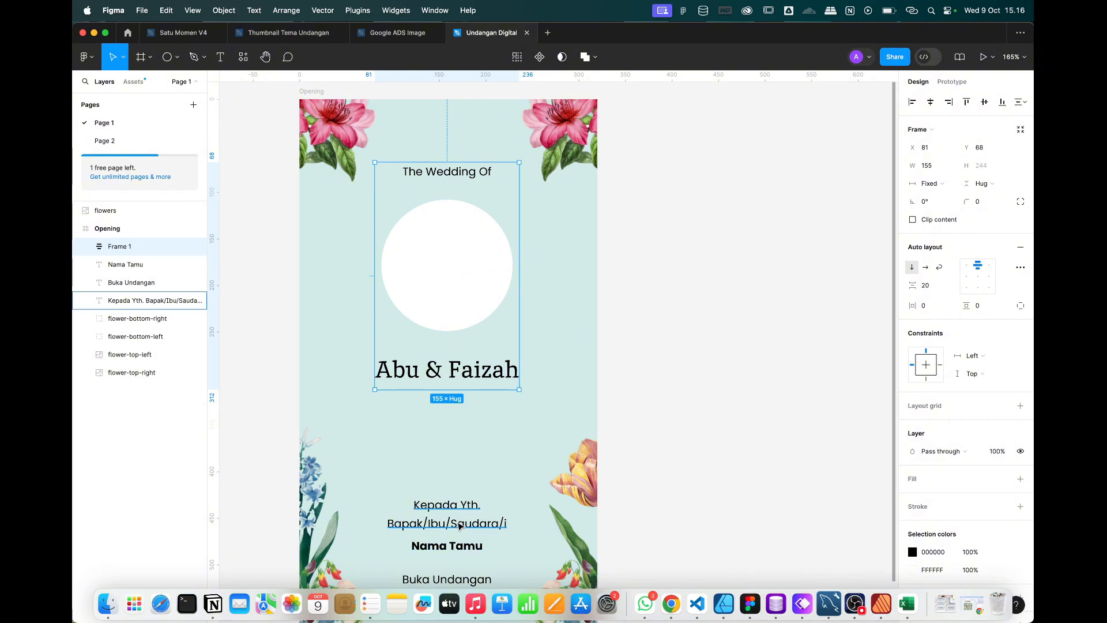
Move the Kepada Yth., Nama Tamu and Buka Undangan lines up together about 68 px.
{"action": "scroll", "coordinate": [461, 508], "scroll_direction": "down", "scroll_amount": 3}
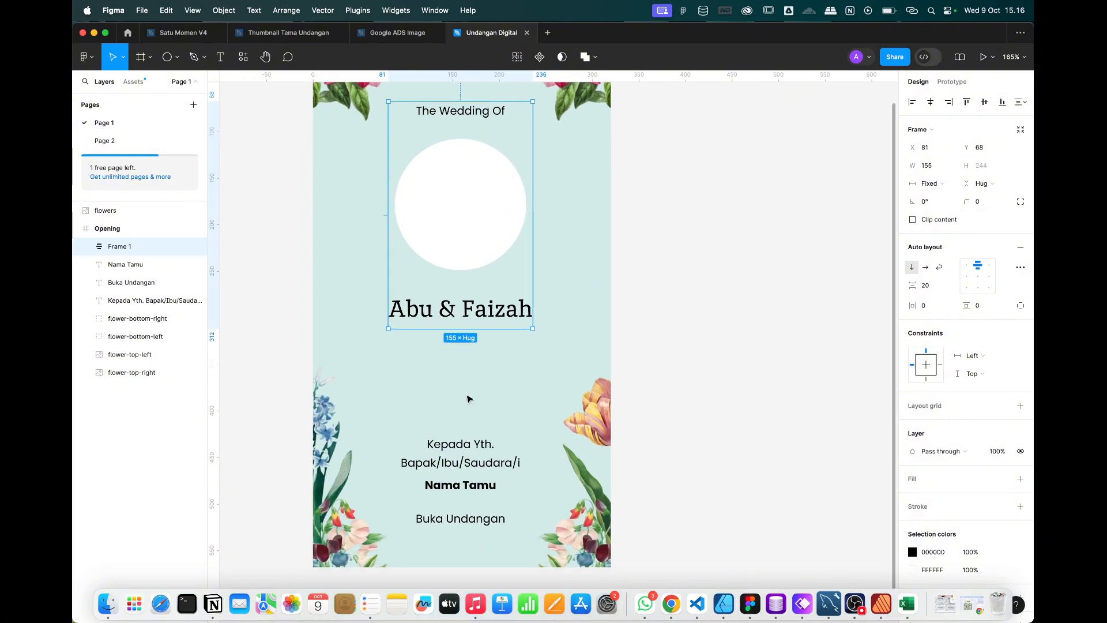
{"action": "left_click", "coordinate": [478, 444]}
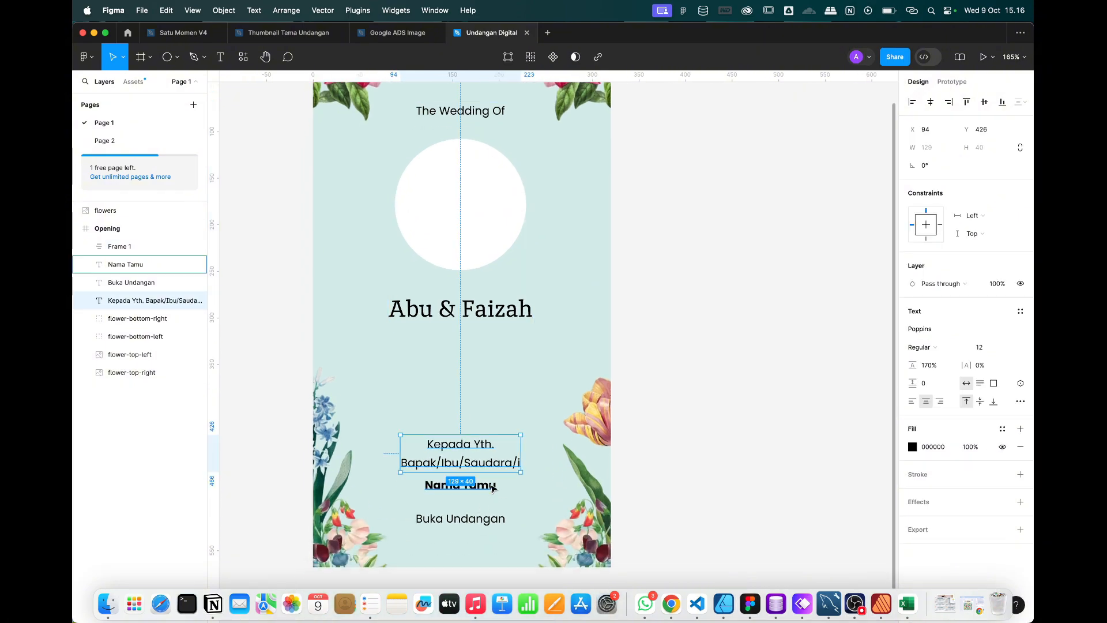
{"action": "left_click", "coordinate": [680, 434]}
{"action": "left_click", "coordinate": [470, 464]}
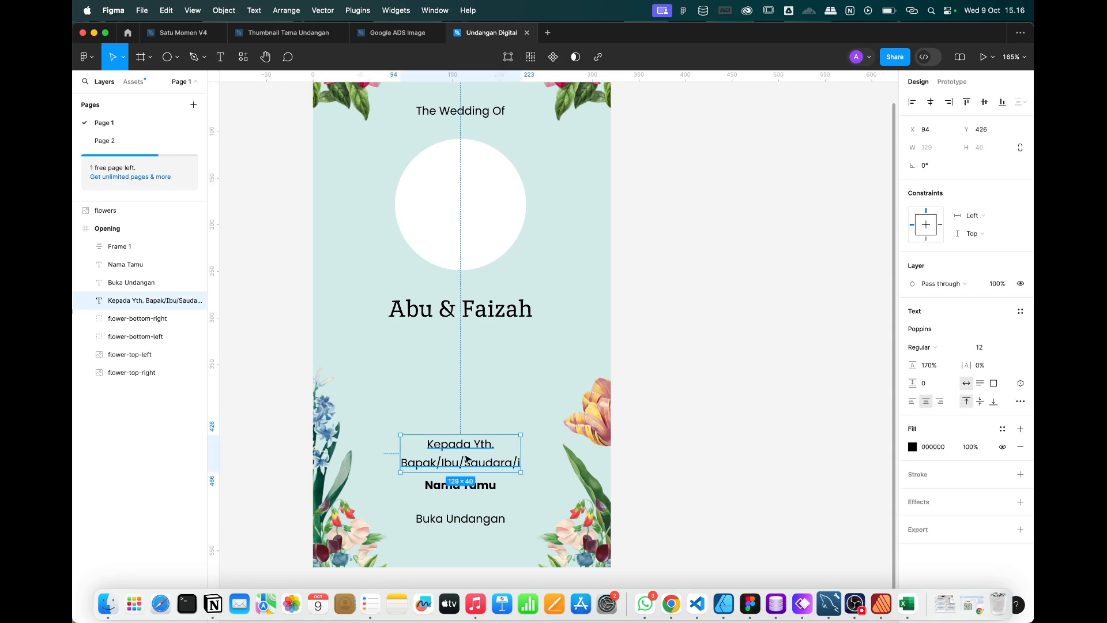
{"action": "left_click_drag", "start_coordinate": [676, 364], "coordinate": [505, 588]}
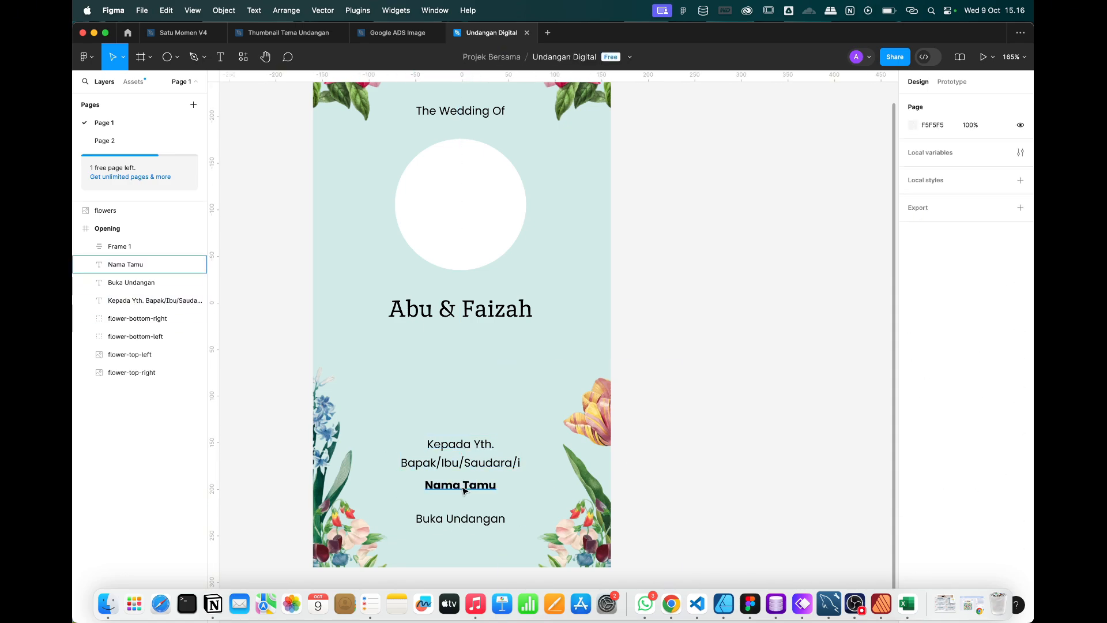
{"action": "left_click", "coordinate": [453, 523]}
{"action": "left_click", "coordinate": [479, 486], "text": "shift"}
{"action": "left_click", "coordinate": [490, 452], "text": "shift"}
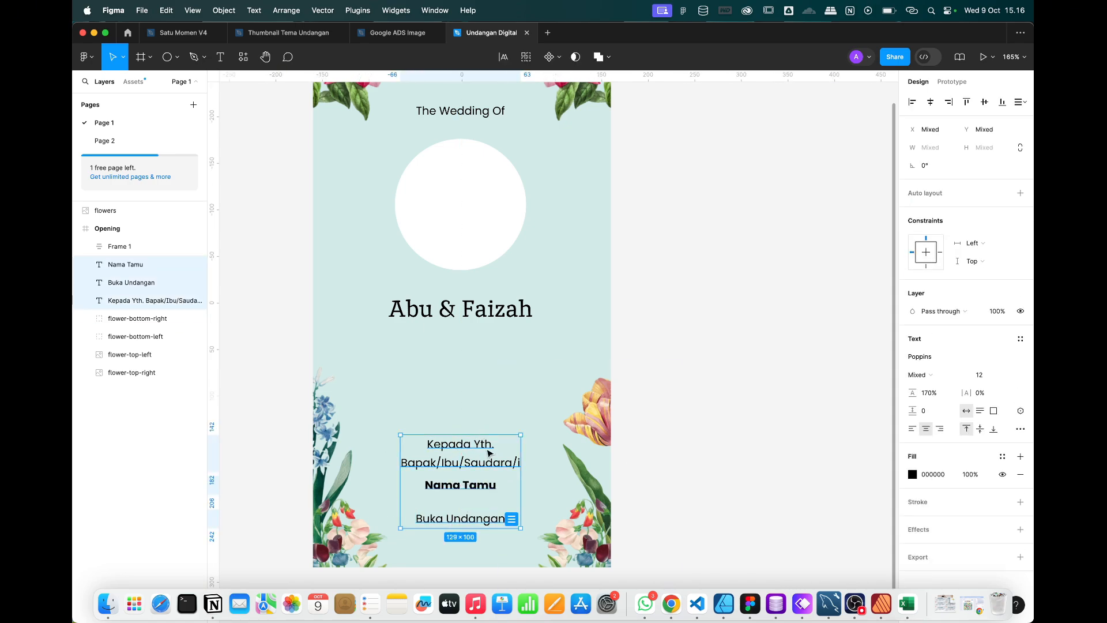
{"action": "left_click_drag", "start_coordinate": [490, 452], "coordinate": [489, 413]}
{"action": "left_click", "coordinate": [755, 404]}
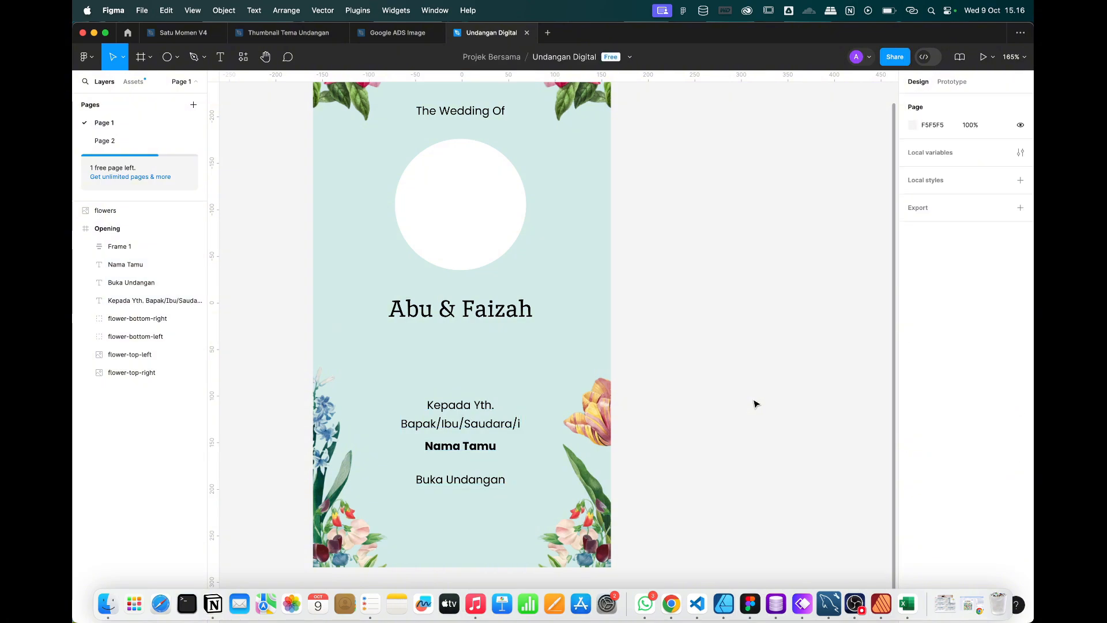
{"action": "left_click", "coordinate": [461, 484]}
Wrap Buka Undangan in an auto-layout frame with a coral flower-sampled fill and white text.
{"action": "right_click", "coordinate": [461, 484]}
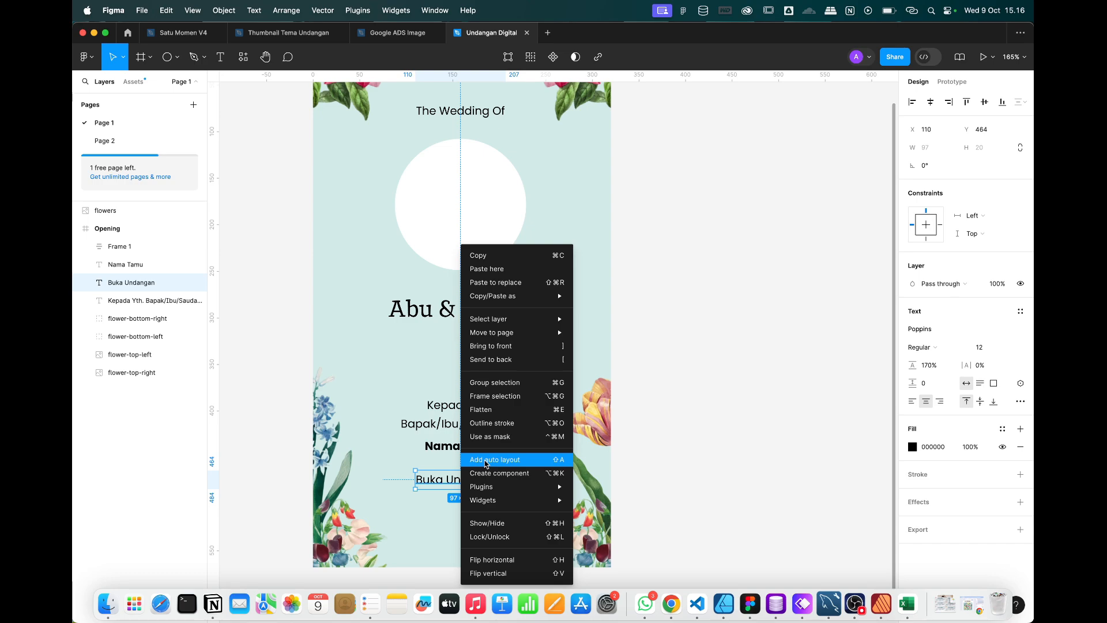
{"action": "left_click", "coordinate": [663, 458]}
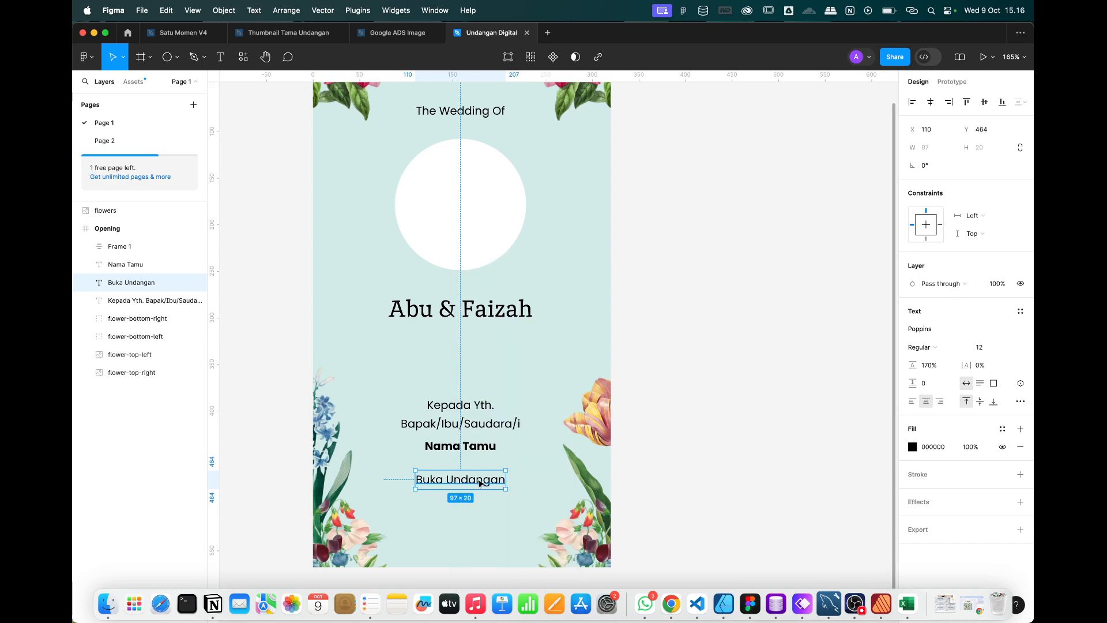
{"action": "key", "text": "shift+a"}
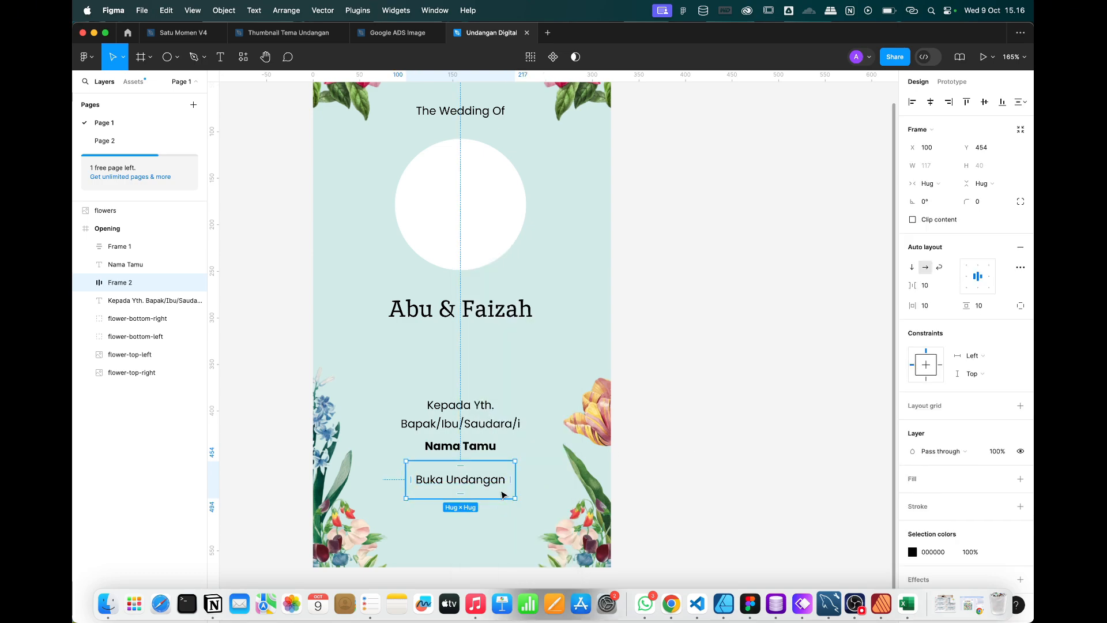
{"action": "left_click", "coordinate": [1020, 479]}
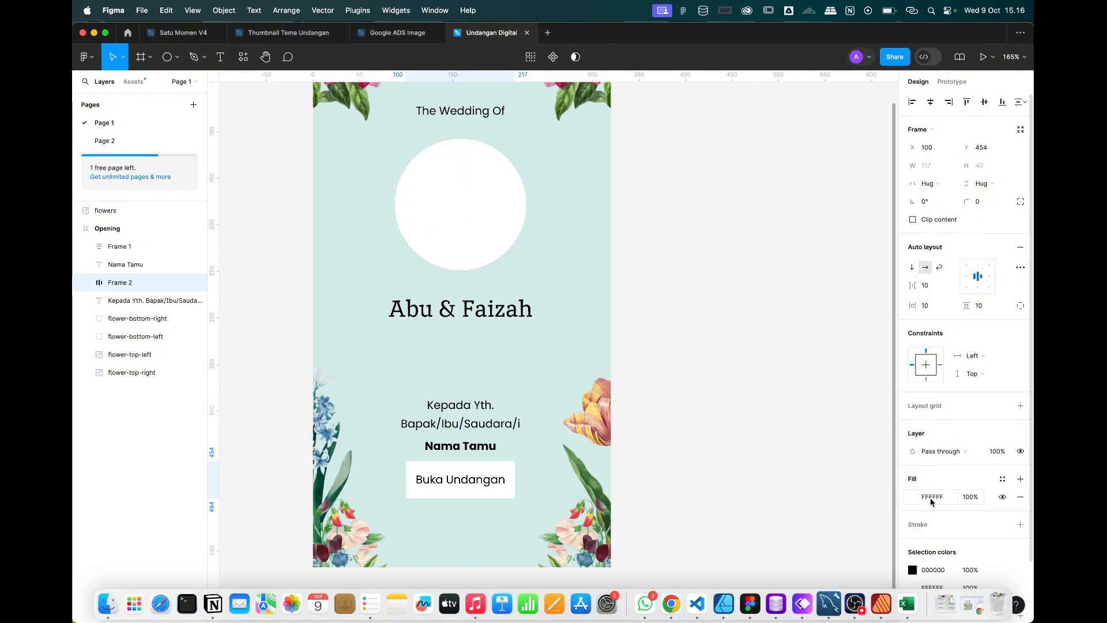
{"action": "left_click", "coordinate": [912, 497]}
{"action": "left_click", "coordinate": [779, 488]}
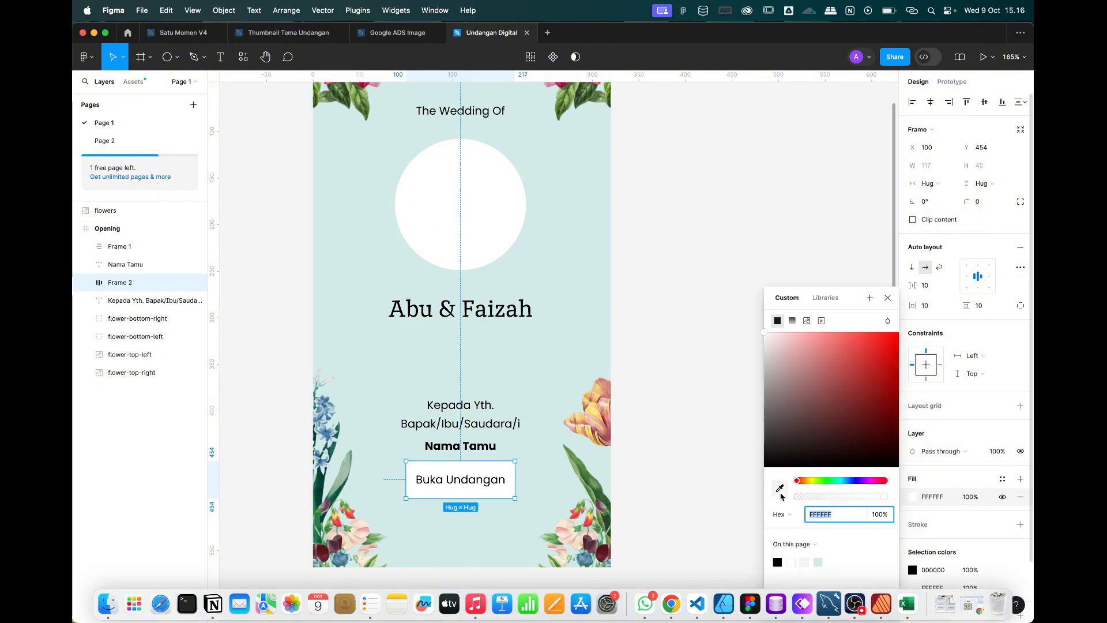
{"action": "left_click", "coordinate": [576, 519]}
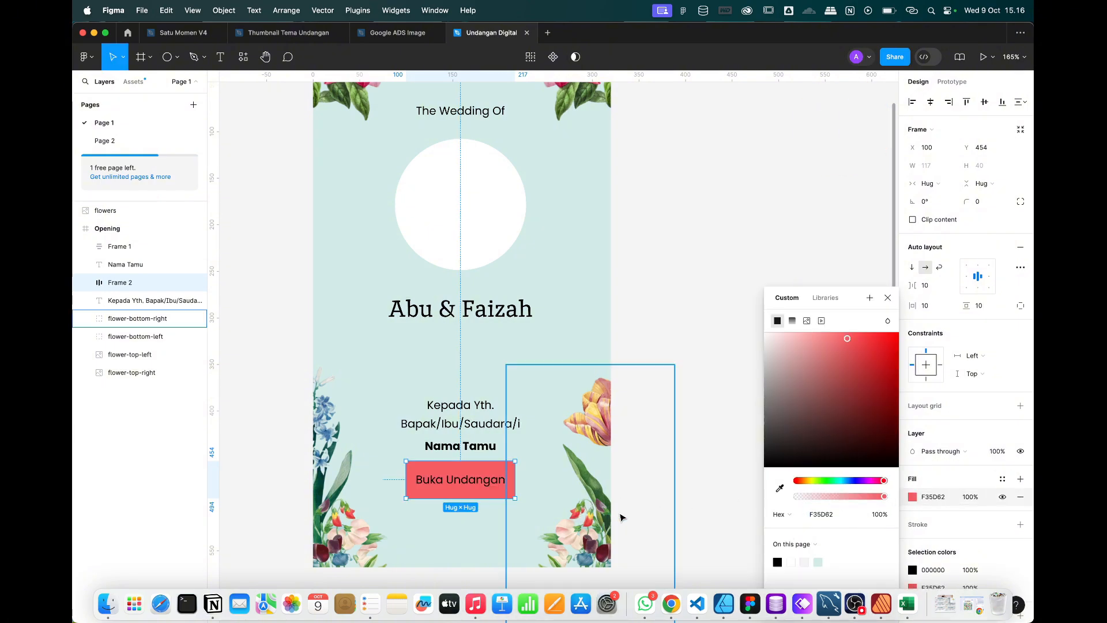
{"action": "left_click", "coordinate": [888, 299]}
{"action": "left_click", "coordinate": [913, 570]}
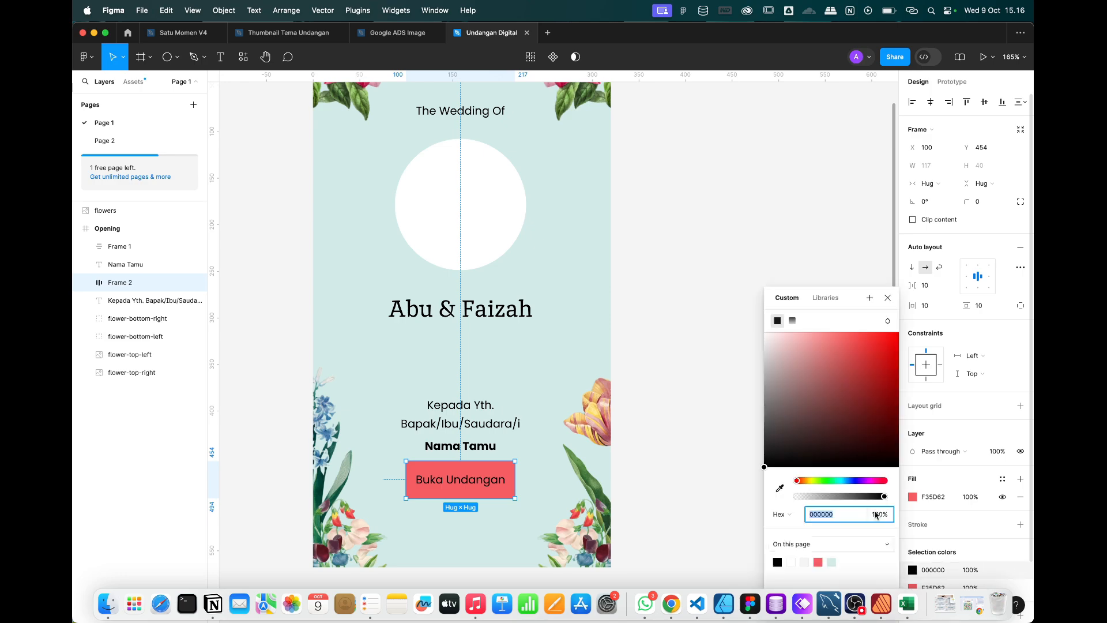
{"action": "left_click_drag", "start_coordinate": [797, 357], "coordinate": [705, 278]}
{"action": "left_click", "coordinate": [888, 298]}
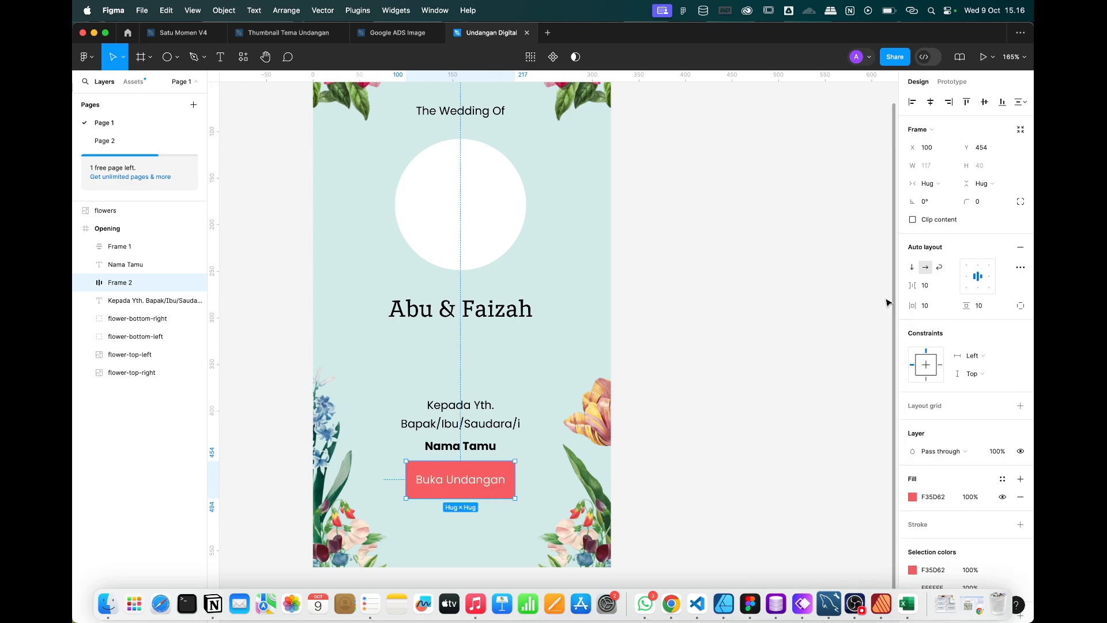
Give the button a 10 corner radius, 16 horizontal and 8 vertical padding.
{"action": "left_click", "coordinate": [987, 204]}
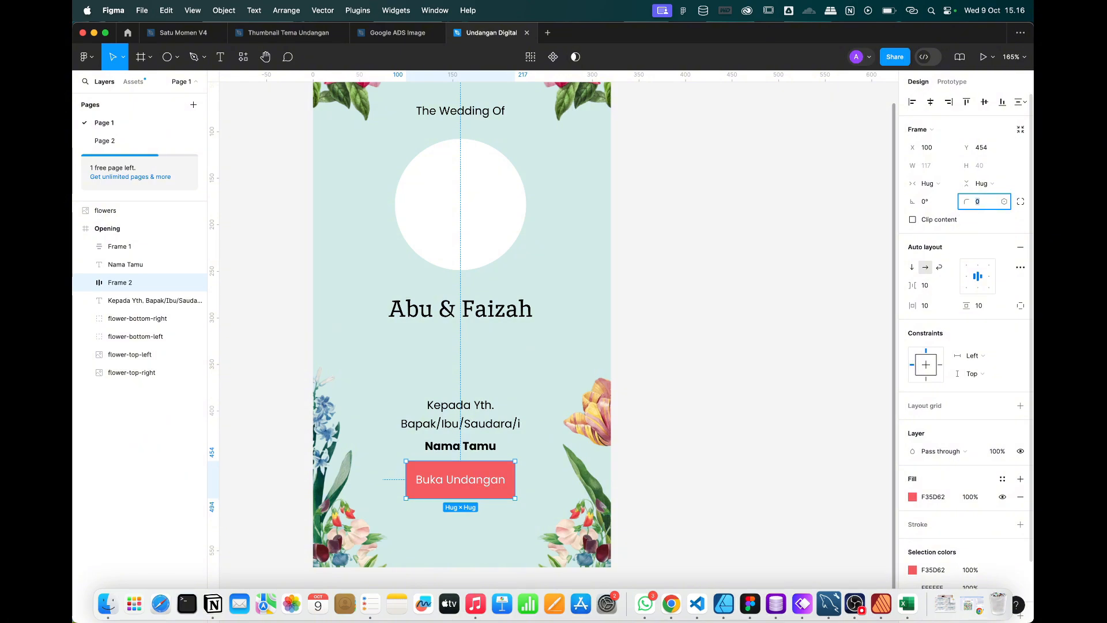
{"action": "type", "text": "10"}
{"action": "key", "text": "Return"}
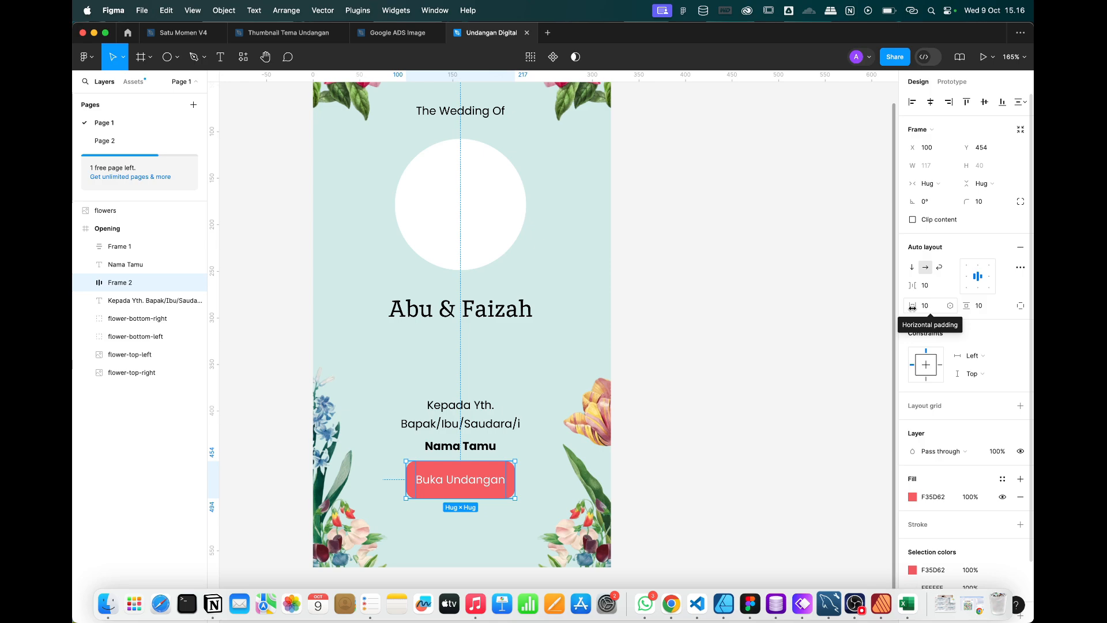
{"action": "left_click_drag", "start_coordinate": [912, 306], "coordinate": [927, 306]}
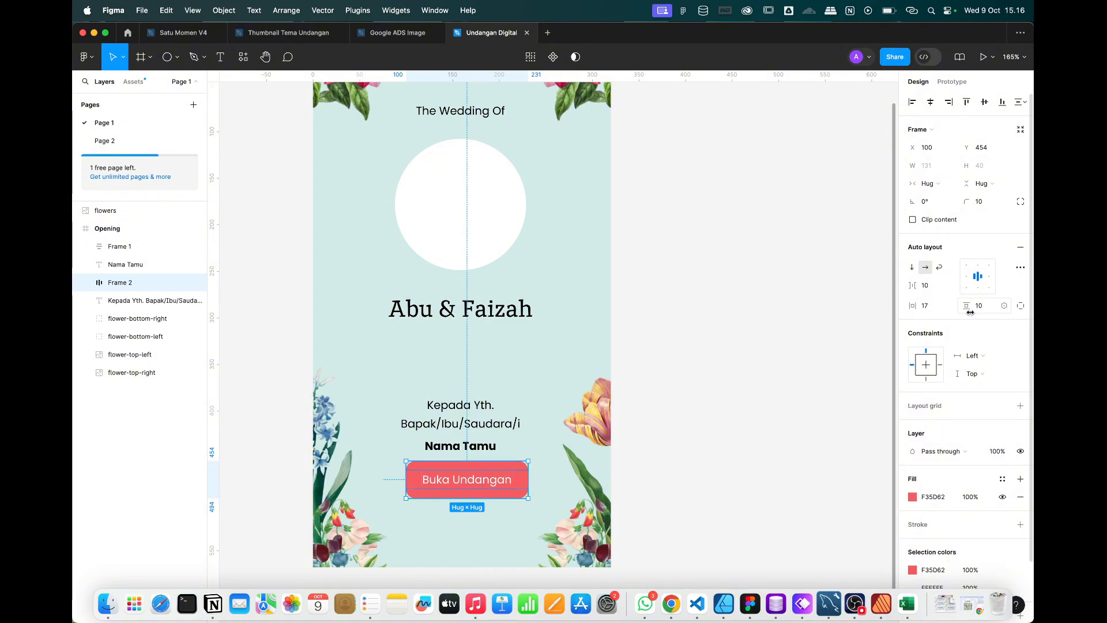
{"action": "left_click", "coordinate": [929, 309]}
{"action": "type", "text": "16"}
{"action": "key", "text": "Return"}
{"action": "left_click", "coordinate": [980, 306]}
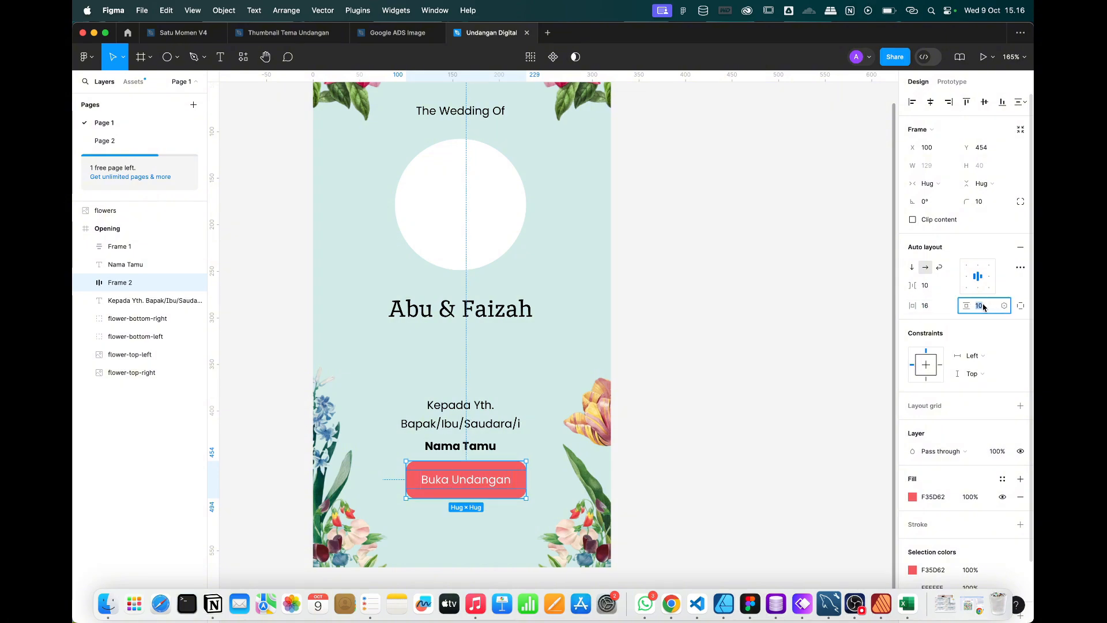
{"action": "type", "text": "8"}
{"action": "key", "text": "Return"}
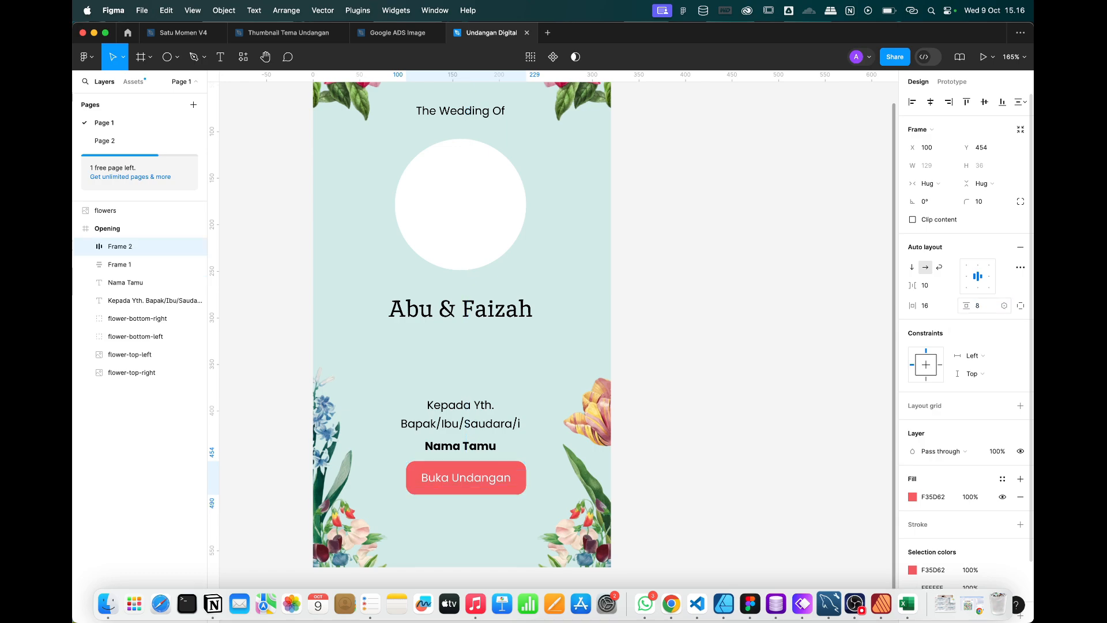
Centre the Buka Undangan button horizontally in the frame.
{"action": "left_click", "coordinate": [930, 103]}
{"action": "left_click", "coordinate": [706, 272]}
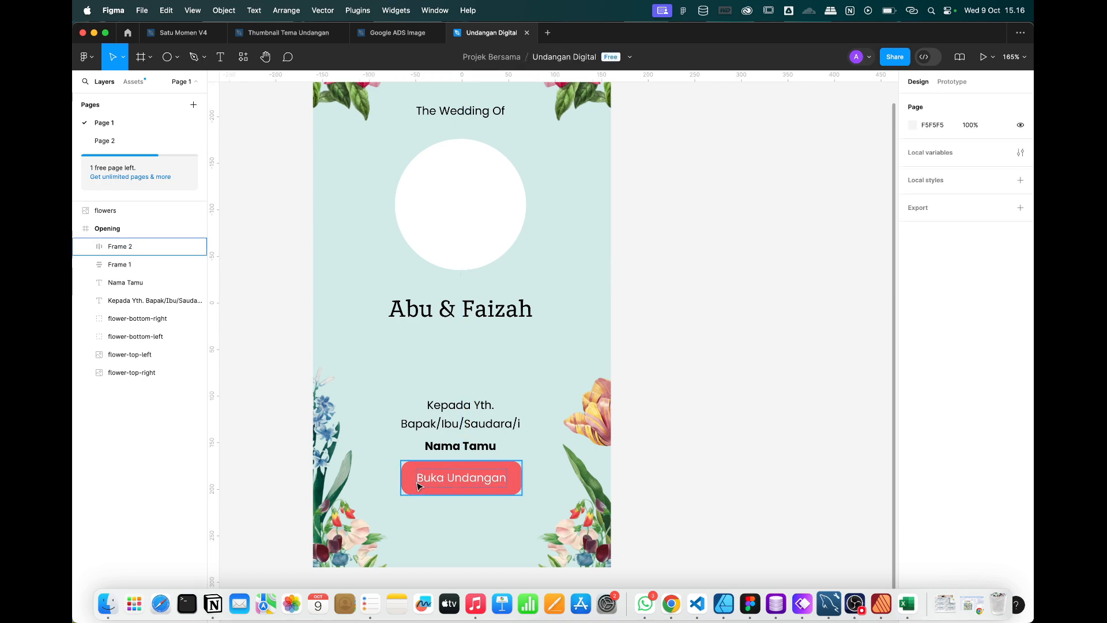
{"action": "scroll", "coordinate": [459, 471], "scroll_direction": "up", "scroll_amount": 5}
Multi-select the Buka Undangan button, the Nama Tamu text and the Kepada Yth. greeting.
{"action": "left_click", "coordinate": [455, 473]}
{"action": "double_click", "coordinate": [412, 497]}
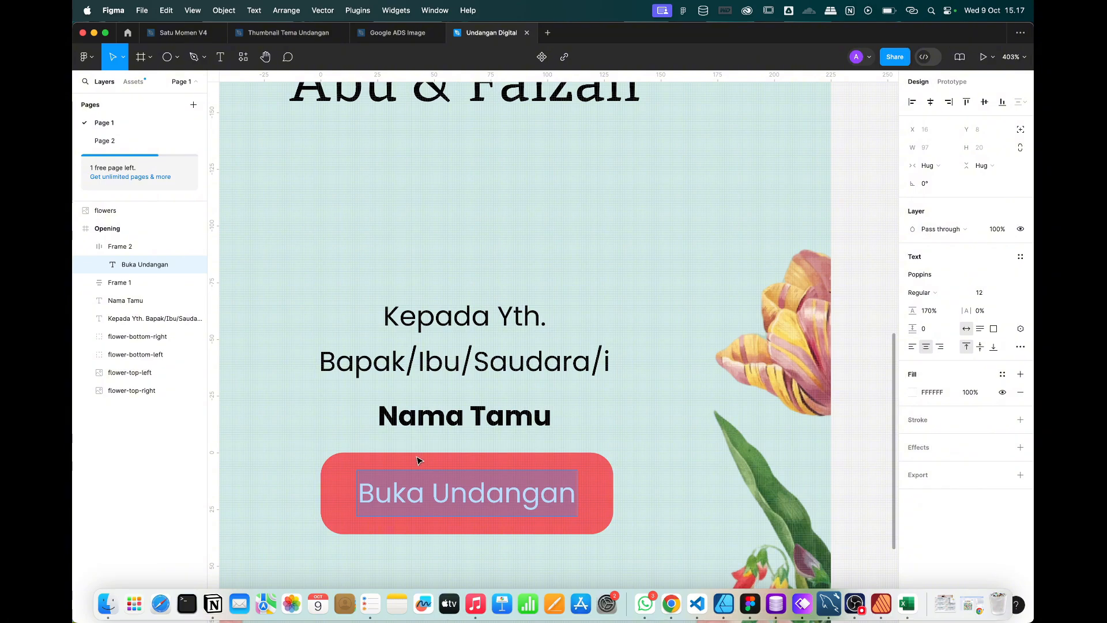
{"action": "key", "text": "Escape"}
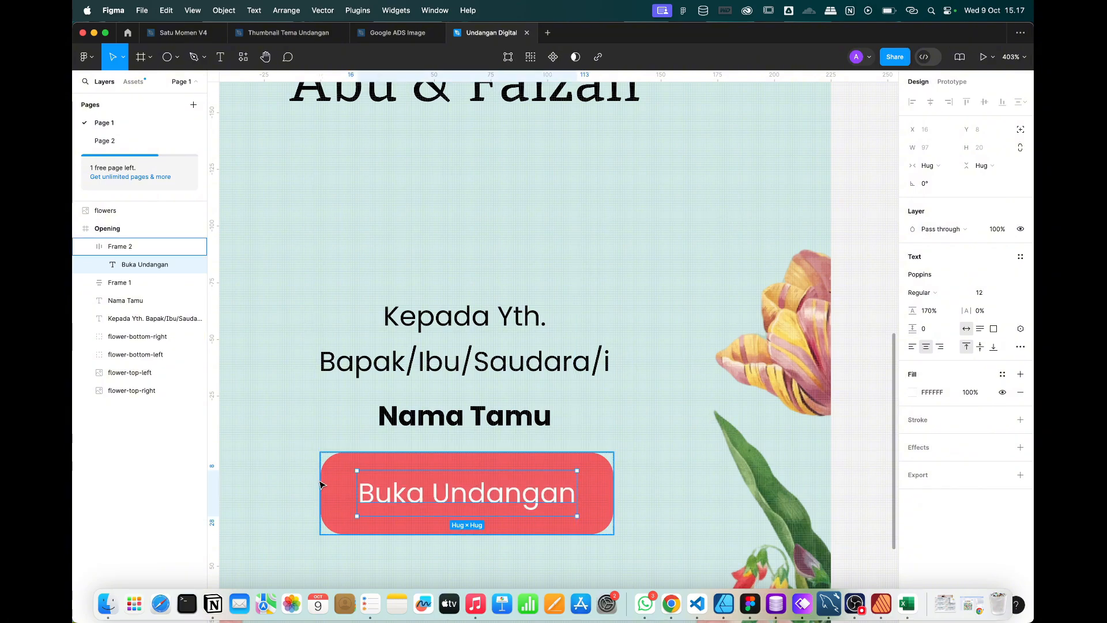
{"action": "left_click", "coordinate": [522, 462]}
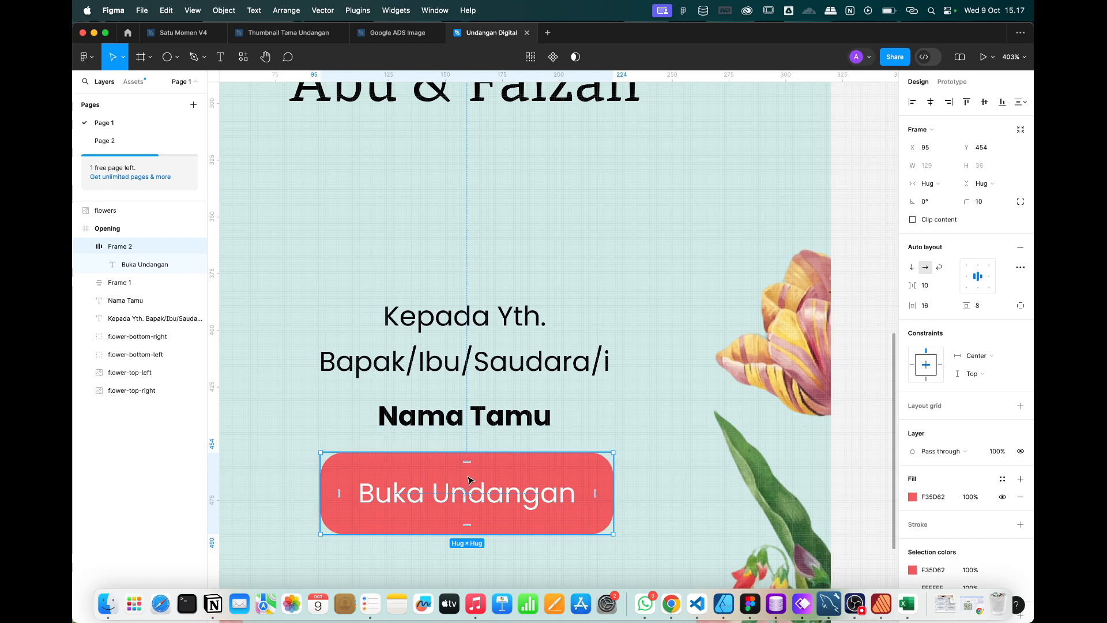
{"action": "left_click", "coordinate": [465, 416]}
{"action": "scroll", "coordinate": [467, 475], "scroll_direction": "down", "scroll_amount": 5}
{"action": "left_click", "coordinate": [466, 475]}
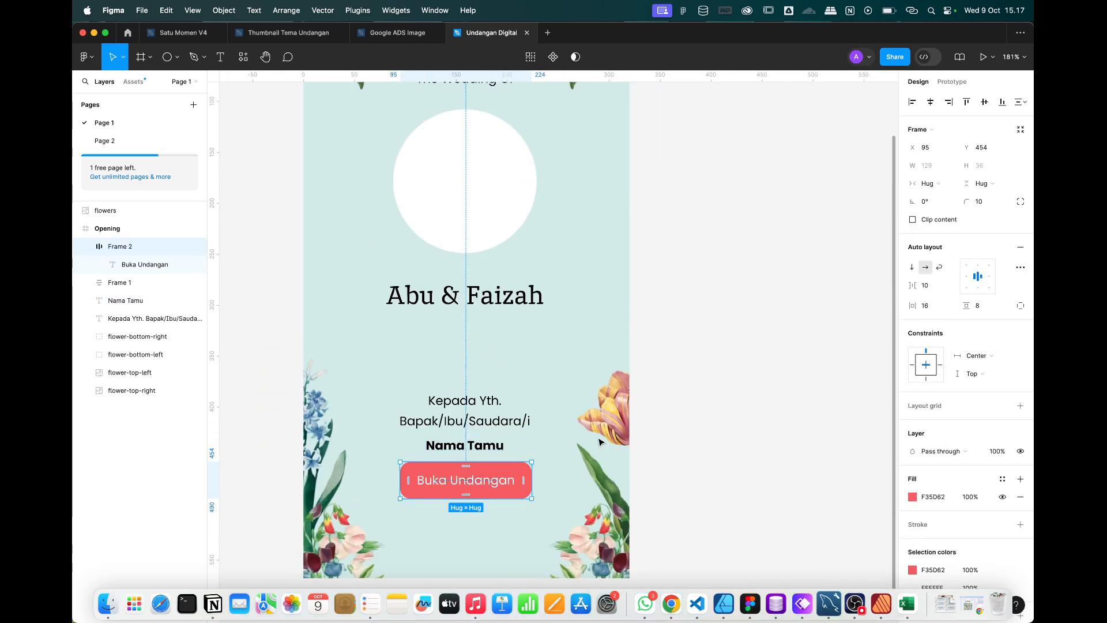
{"action": "left_click", "coordinate": [751, 407]}
{"action": "left_click", "coordinate": [456, 482]}
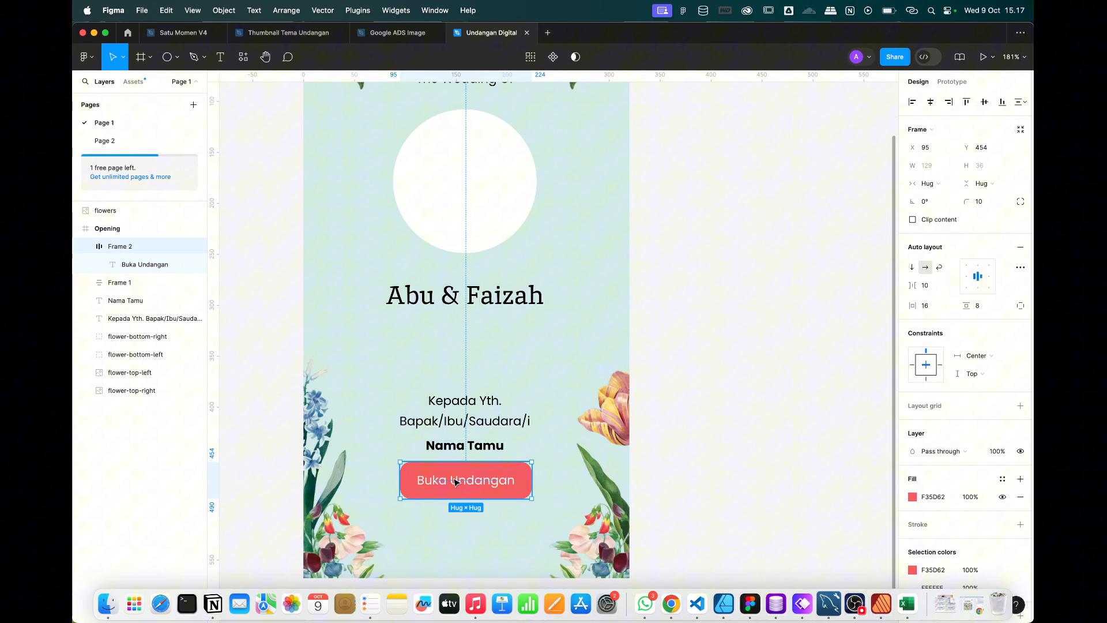
{"action": "left_click", "coordinate": [458, 449], "text": "shift"}
{"action": "left_click", "coordinate": [458, 411], "text": "shift"}
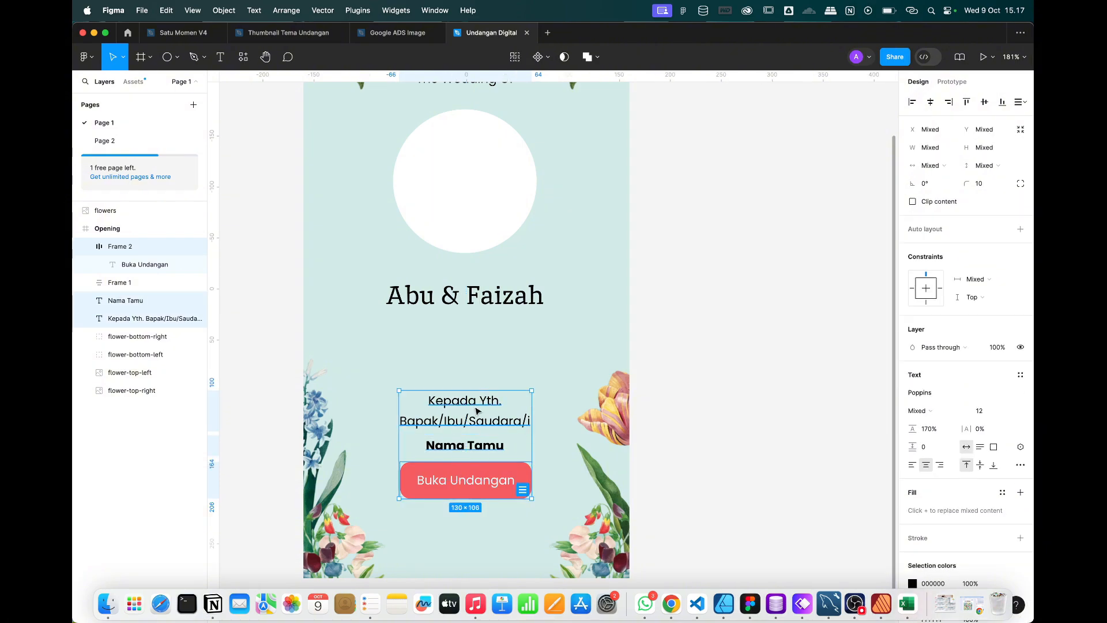
Wrap the three items in vertical auto layout, centre-align Nama Tamu, and set spacing to 6.
{"action": "key", "text": "shift+a"}
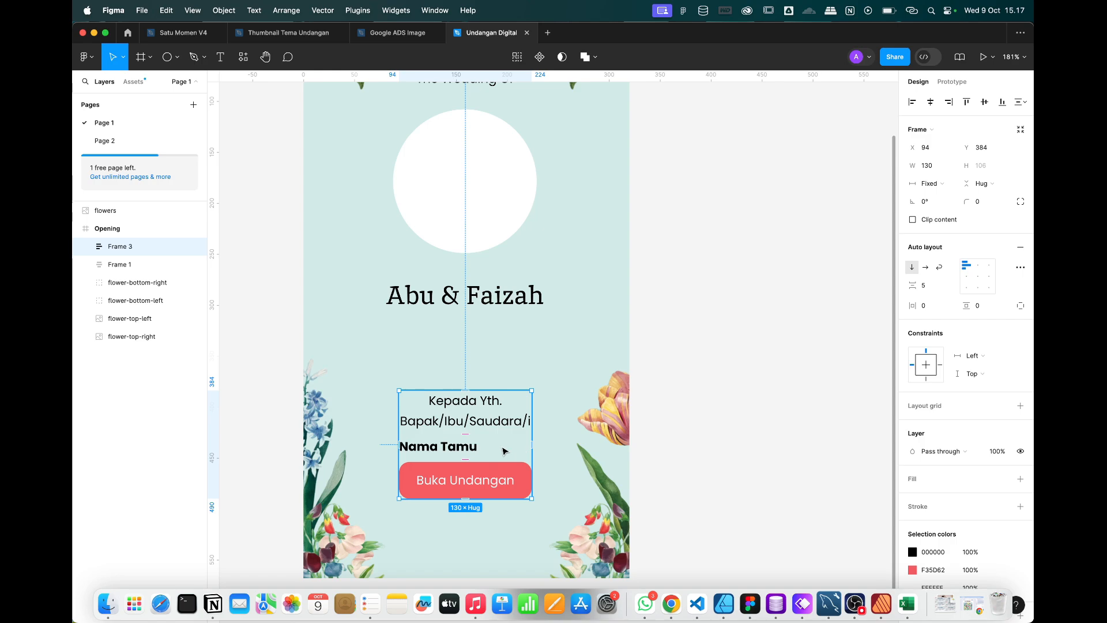
{"action": "left_click", "coordinate": [458, 449]}
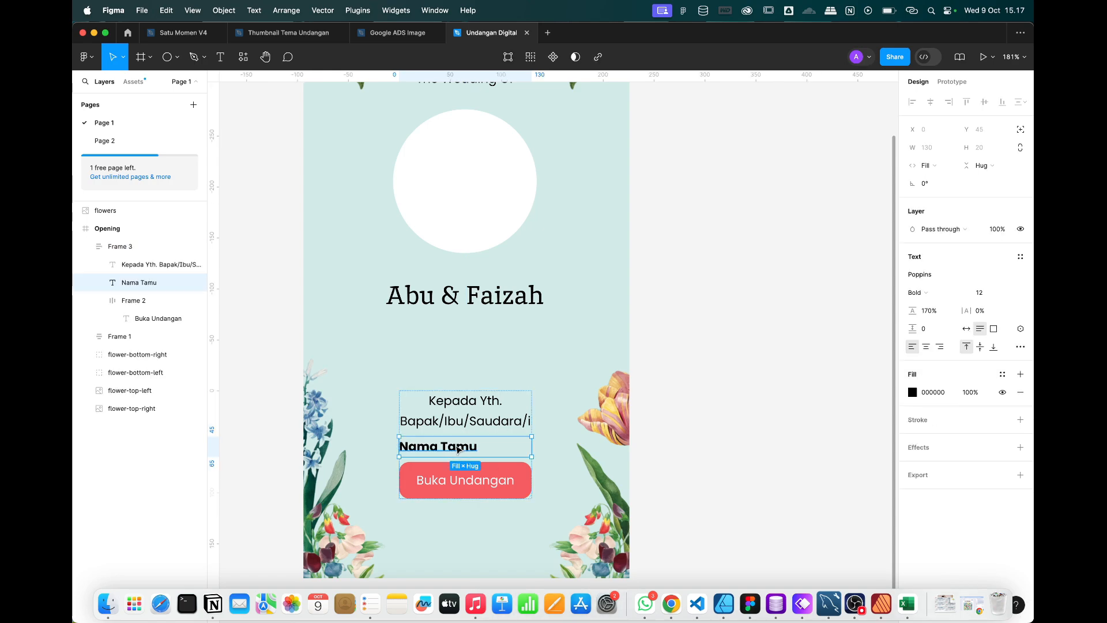
{"action": "left_click", "coordinate": [926, 347]}
{"action": "key", "text": "Escape"}
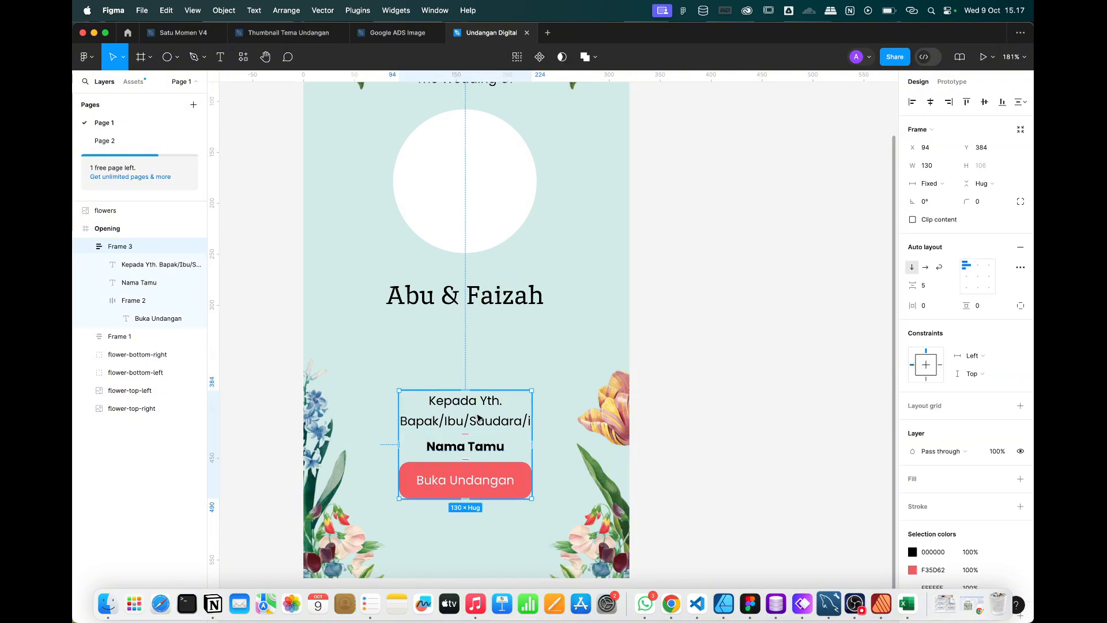
{"action": "left_click", "coordinate": [925, 287]}
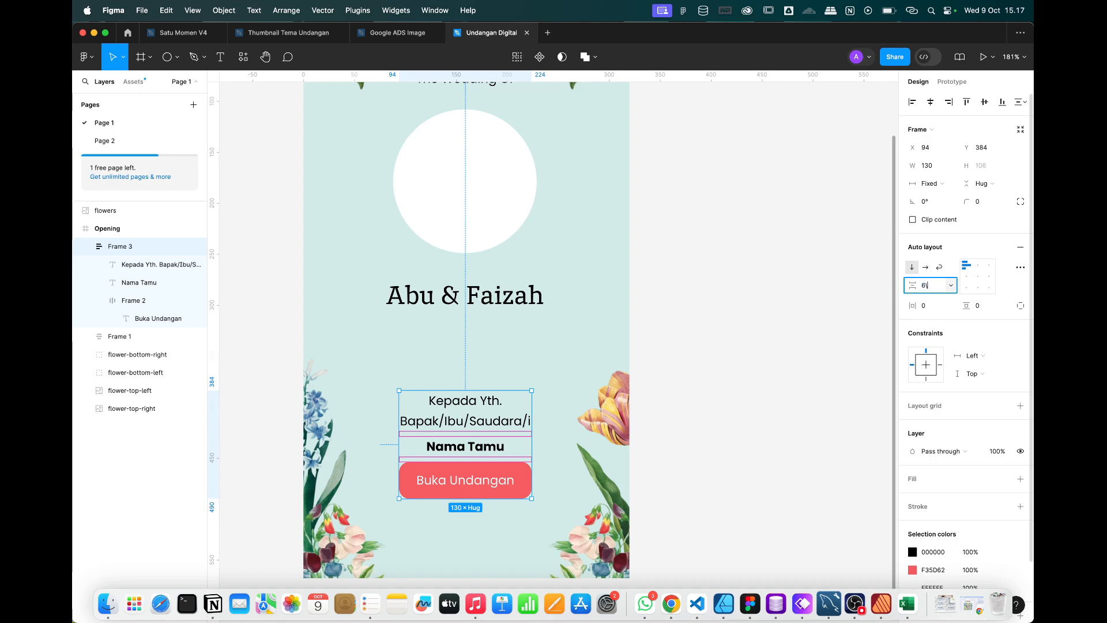
{"action": "type", "text": "6\\"}
{"action": "key", "text": "BackSpace"}
{"action": "key", "text": "Return"}
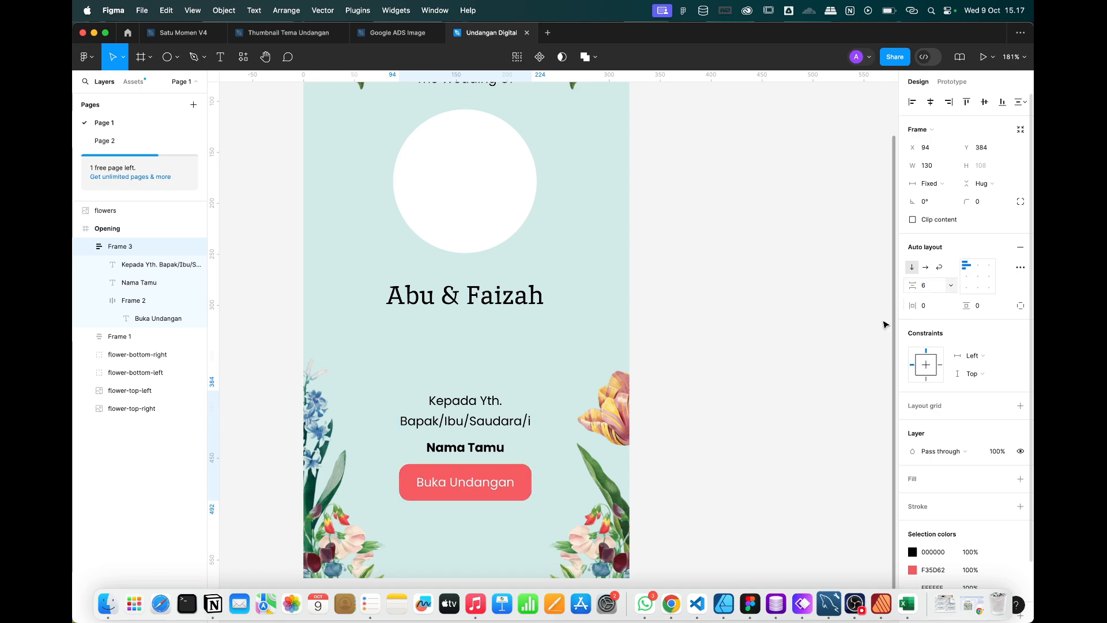
{"action": "left_click", "coordinate": [759, 387]}
{"action": "left_click", "coordinate": [432, 427]}
{"action": "scroll", "coordinate": [432, 427], "scroll_direction": "down", "scroll_amount": 4}
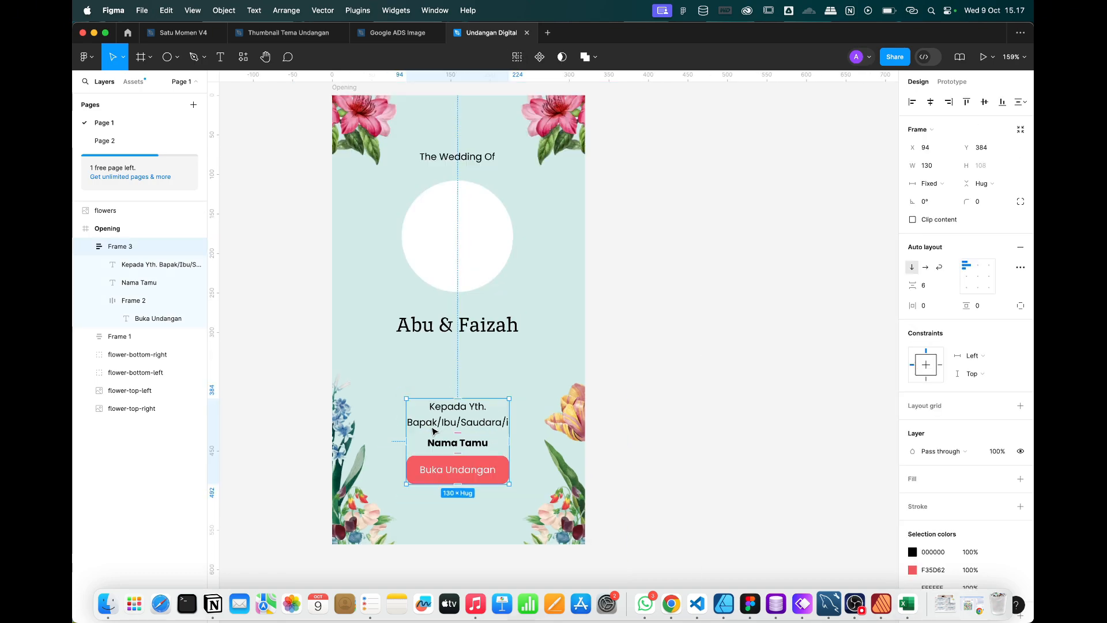
Rename the greeting group Frame 3 to 'yth'.
{"action": "double_click", "coordinate": [122, 248]}
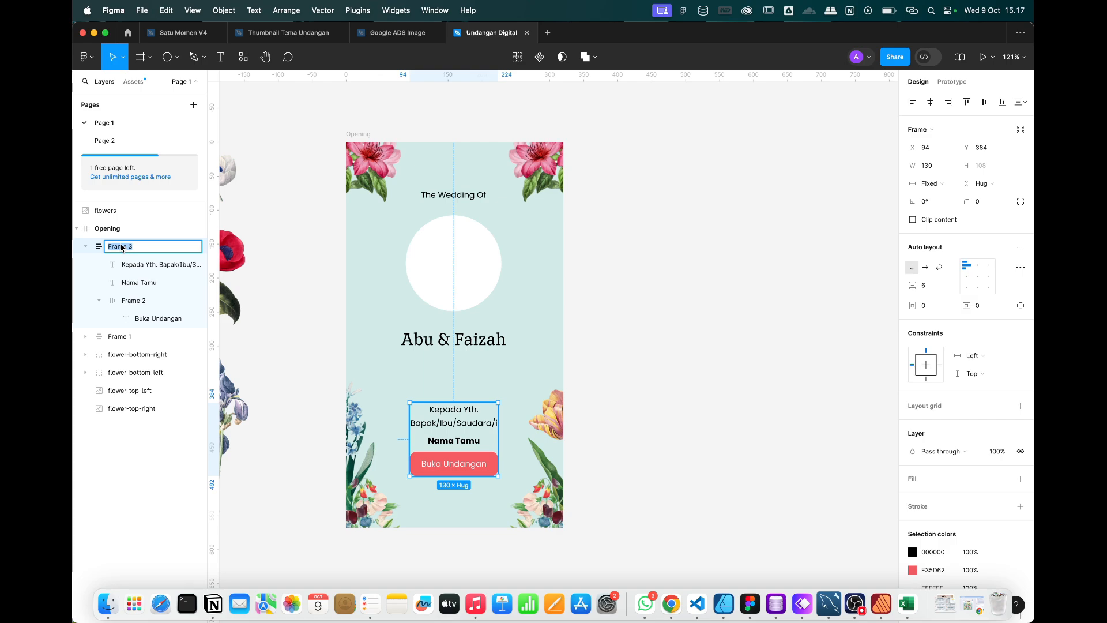
{"action": "type", "text": "yth"}
{"action": "key", "text": "Return"}
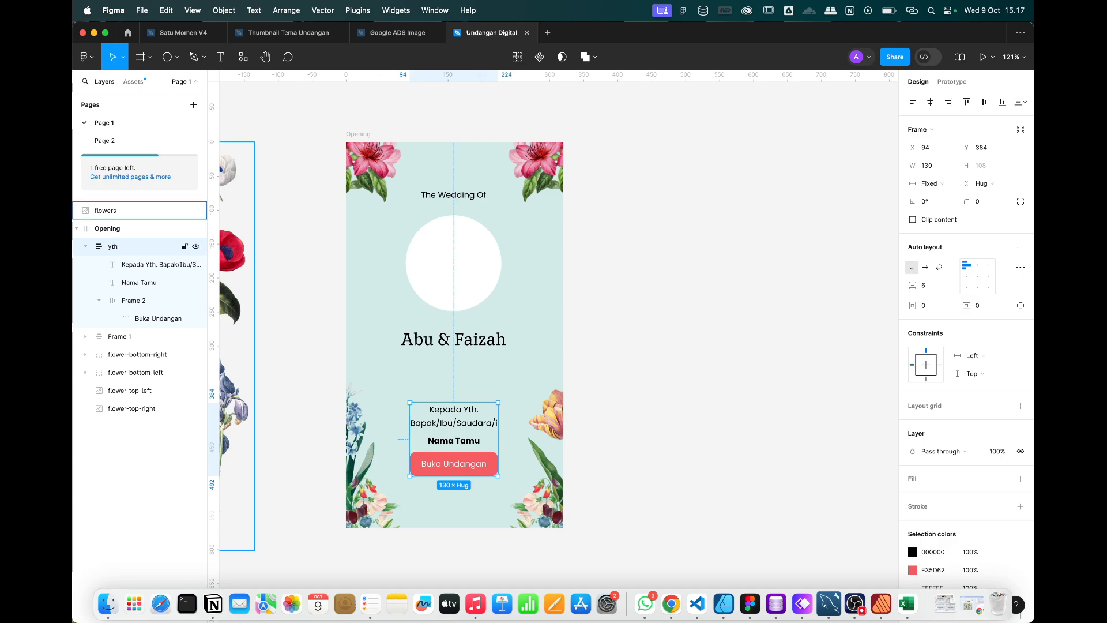
Rename the title group Frame 1 to 'opening'.
{"action": "left_click", "coordinate": [117, 338]}
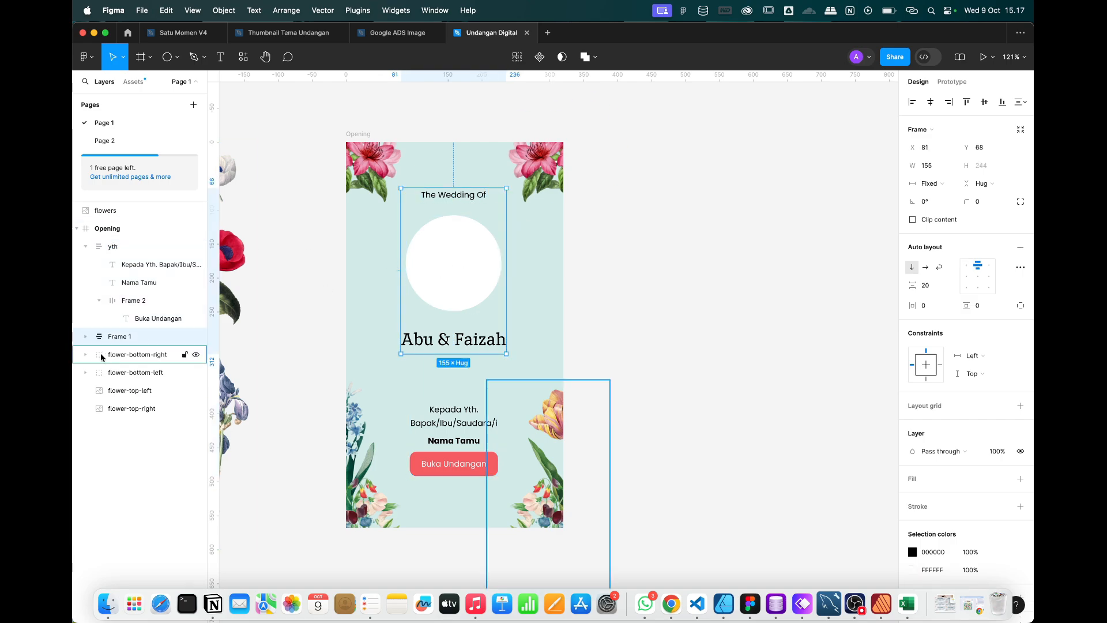
{"action": "double_click", "coordinate": [114, 341]}
{"action": "type", "text": "opening"}
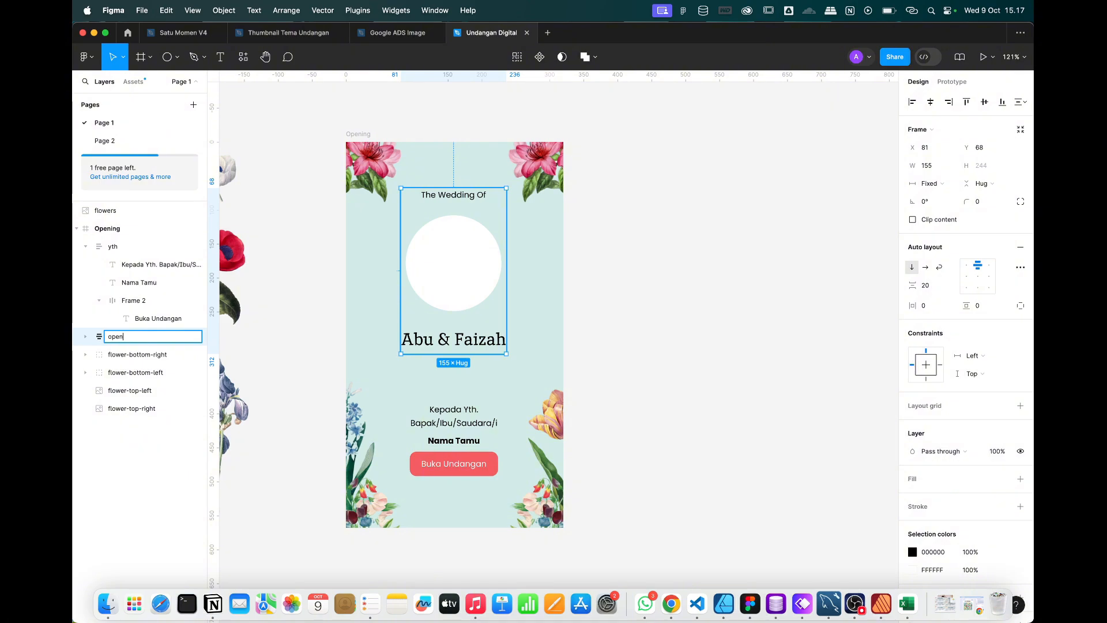
{"action": "key", "text": "Return"}
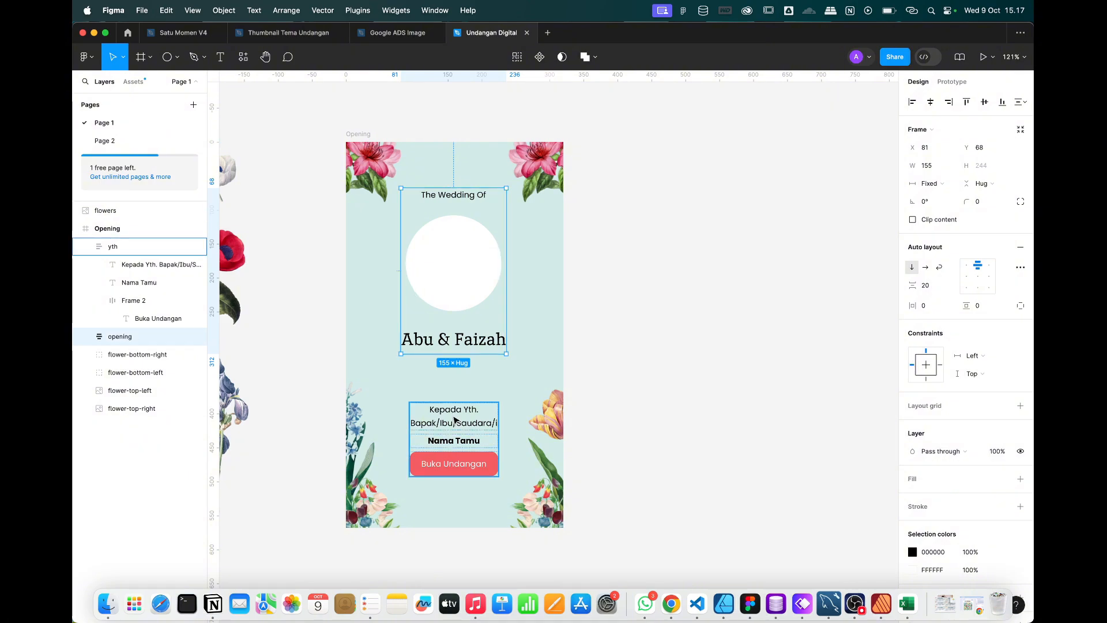
{"action": "left_click", "coordinate": [454, 420], "text": "shift"}
{"action": "left_click", "coordinate": [650, 264]}
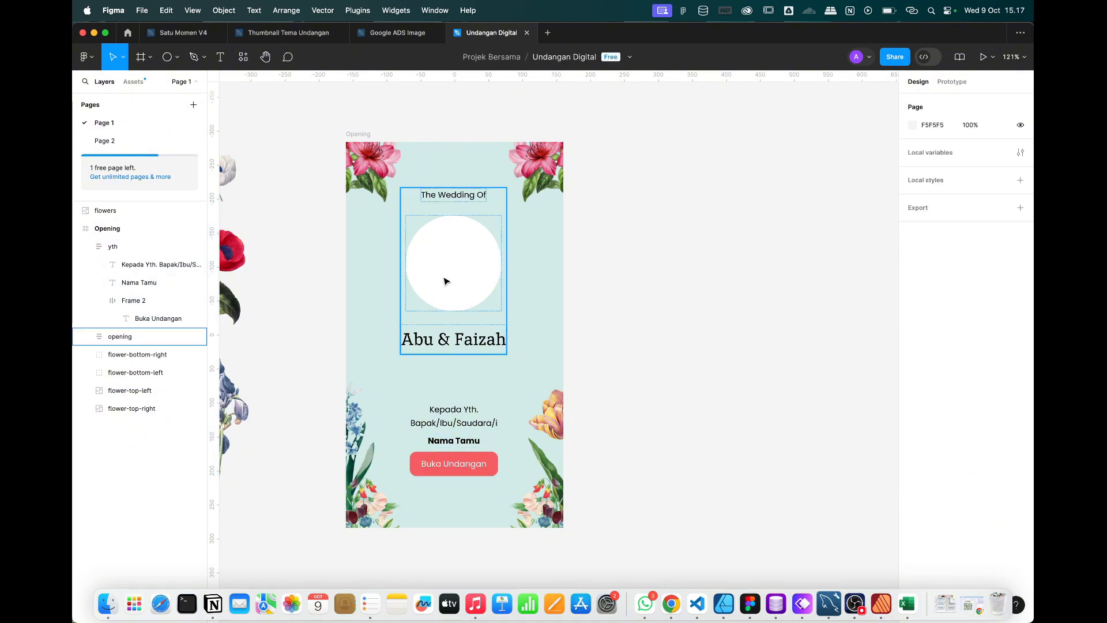
{"action": "left_click", "coordinate": [445, 278]}
Wrap the opening and yth groups in an auto-layout frame with 50 spacing.
{"action": "left_click", "coordinate": [451, 417], "text": "shift"}
{"action": "right_click", "coordinate": [449, 415]}
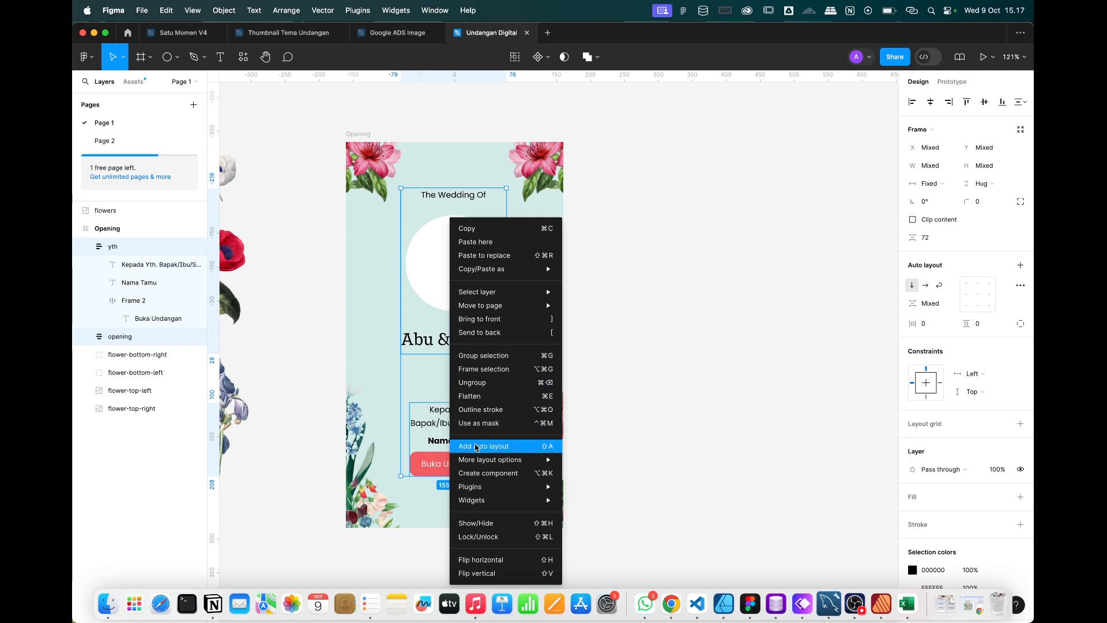
{"action": "left_click", "coordinate": [476, 447]}
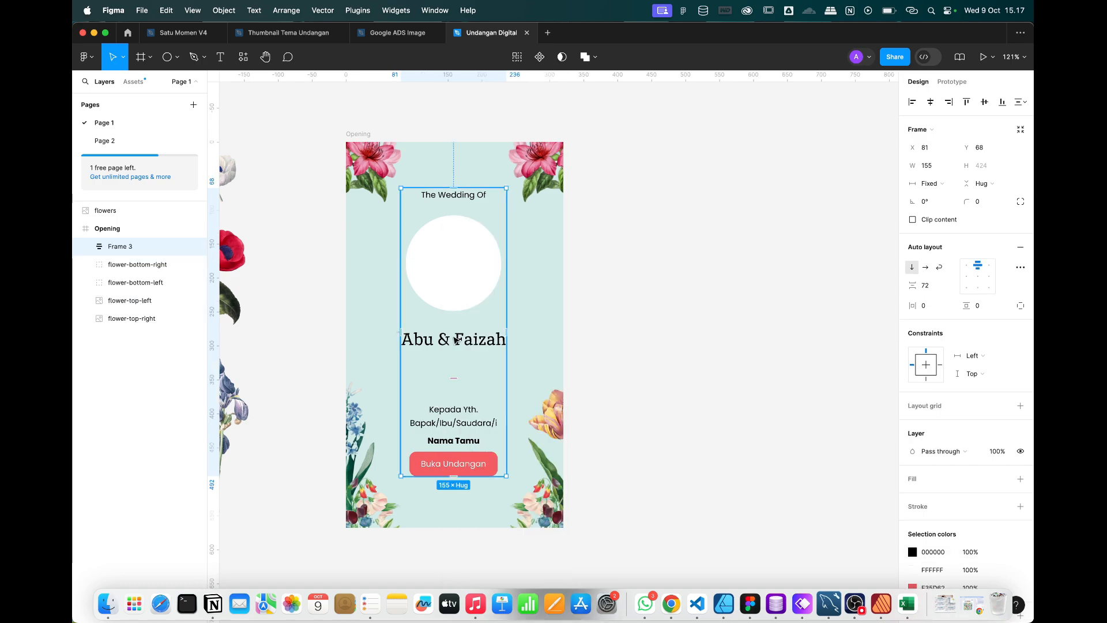
{"action": "left_click", "coordinate": [939, 288]}
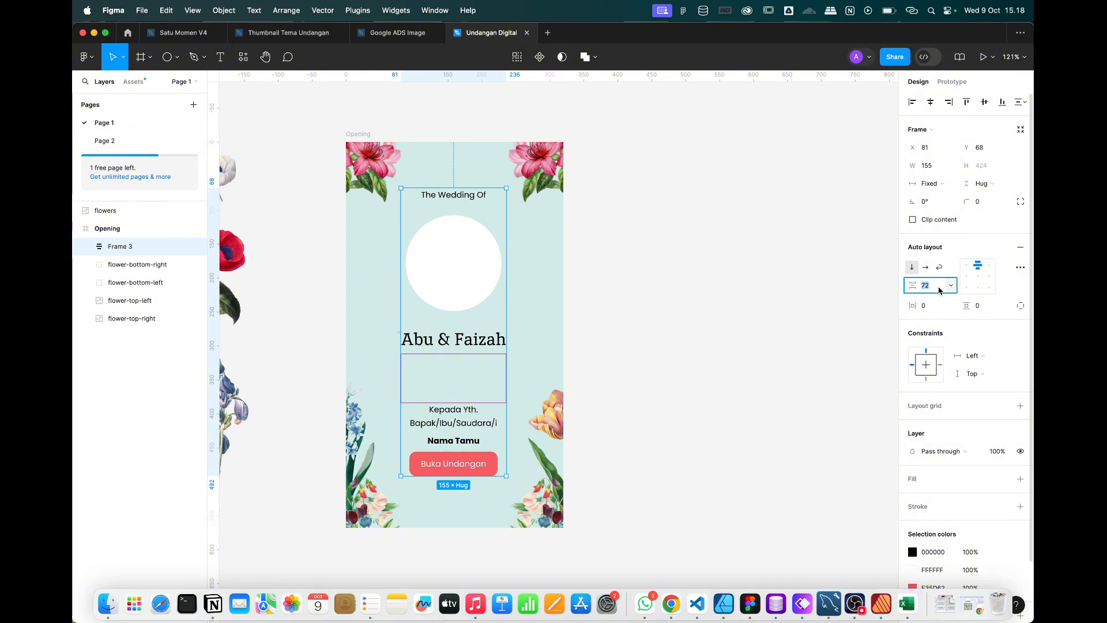
{"action": "type", "text": "50"}
{"action": "key", "text": "Return"}
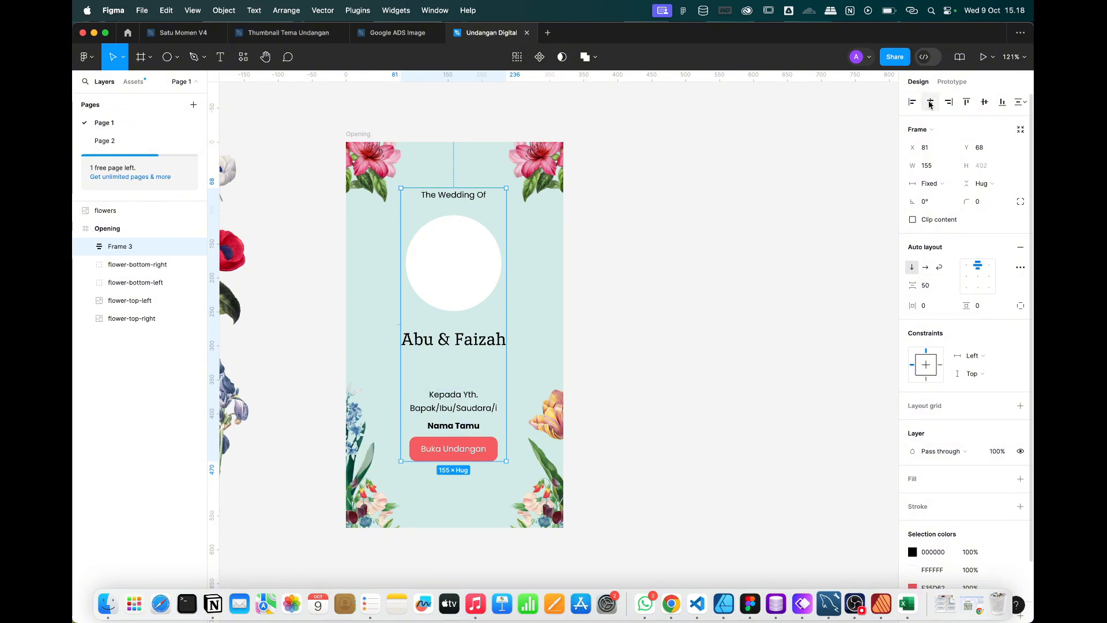
Centre the new frame horizontally and vertically in Opening and rename it 'opening-content'.
{"action": "left_click", "coordinate": [929, 104]}
{"action": "left_click", "coordinate": [984, 103]}
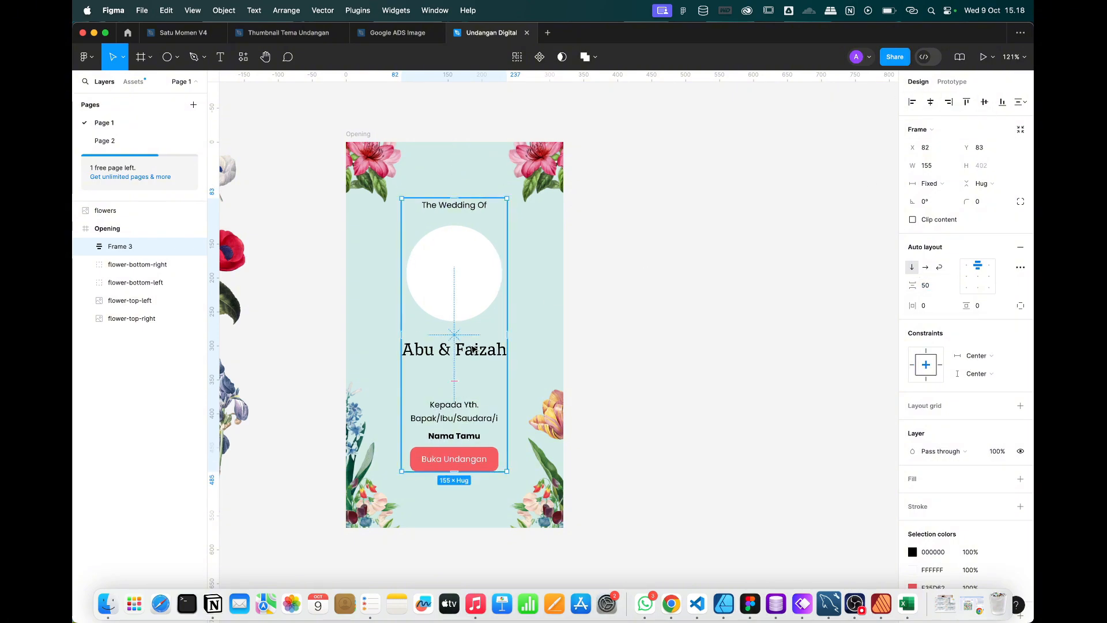
{"action": "double_click", "coordinate": [124, 248]}
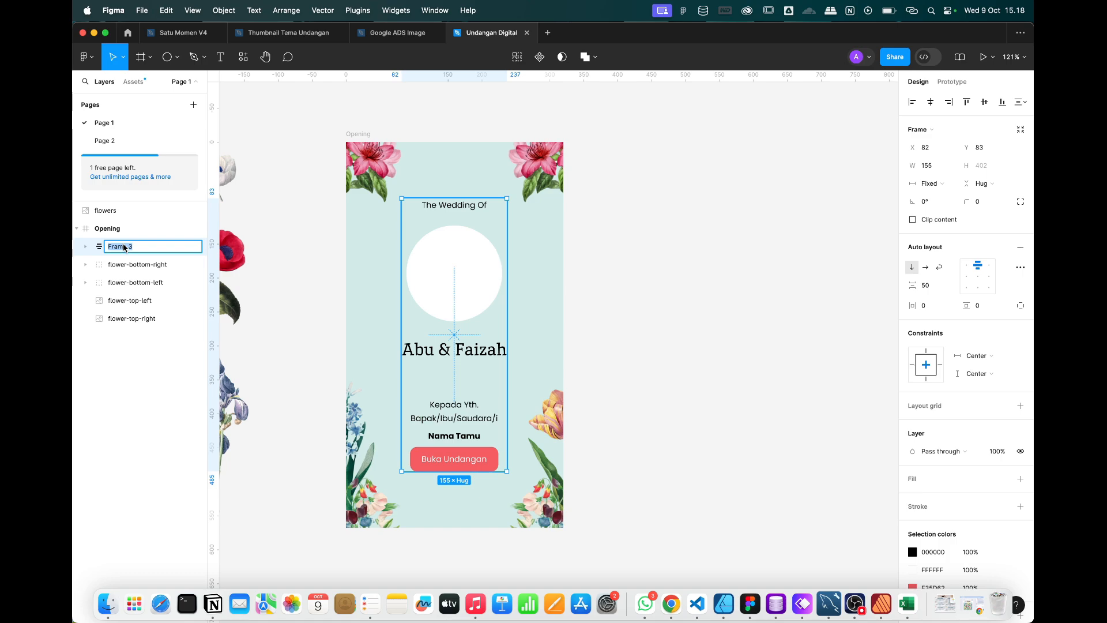
{"action": "type", "text": "opening-content"}
{"action": "key", "text": "Return"}
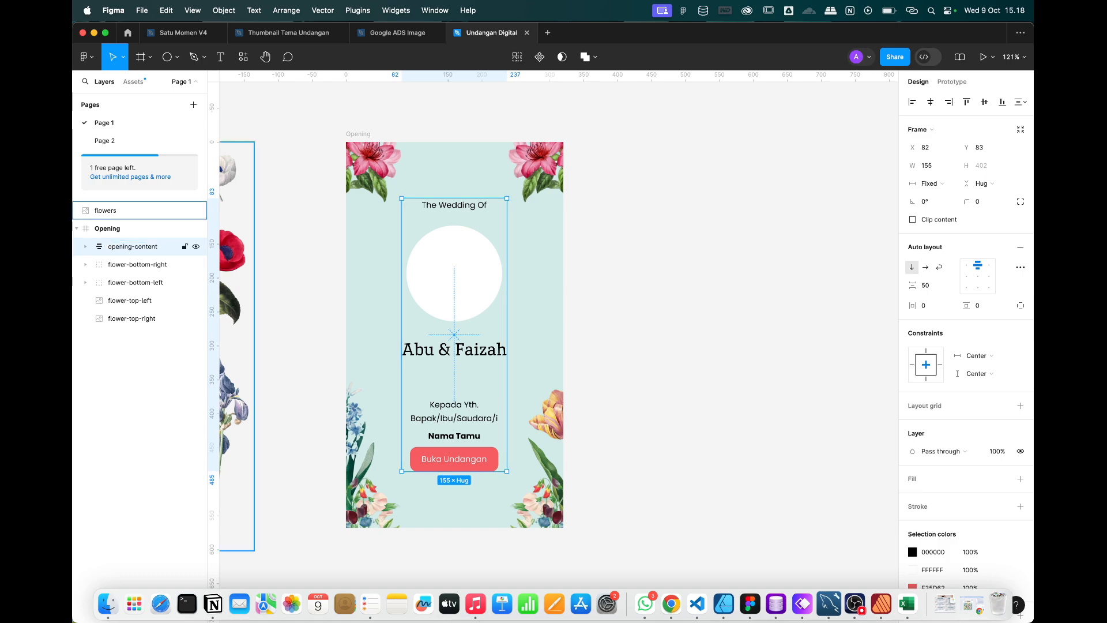
{"action": "left_click", "coordinate": [648, 257]}
{"action": "scroll", "coordinate": [644, 250], "scroll_direction": "down", "scroll_amount": 5}
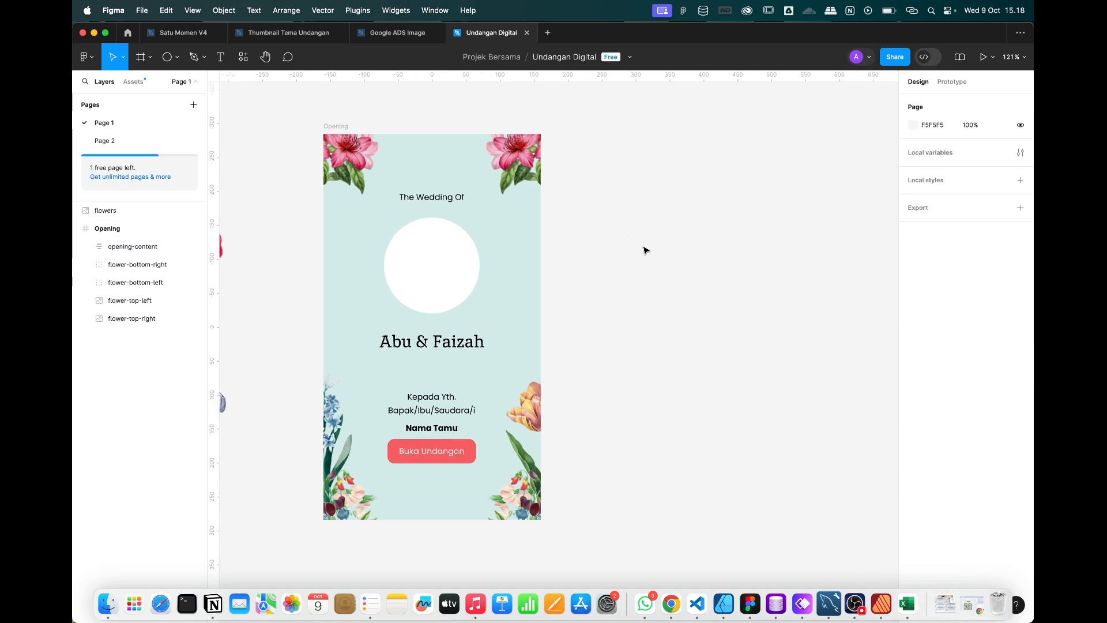
{"action": "scroll", "coordinate": [644, 249], "scroll_direction": "right", "scroll_amount": 2}
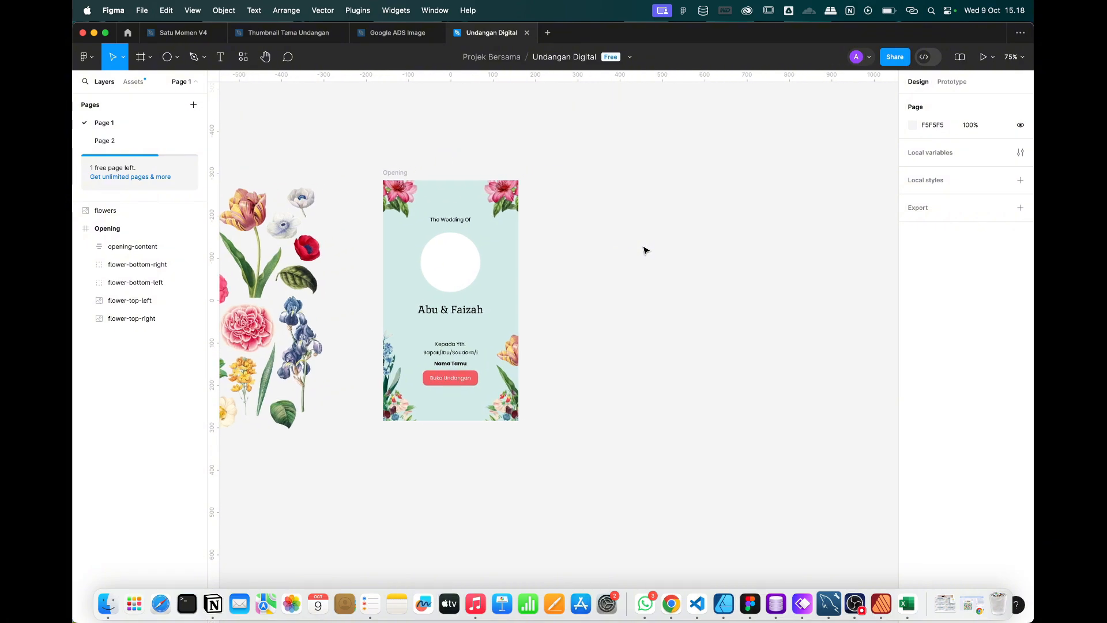
{"action": "left_click", "coordinate": [394, 173]}
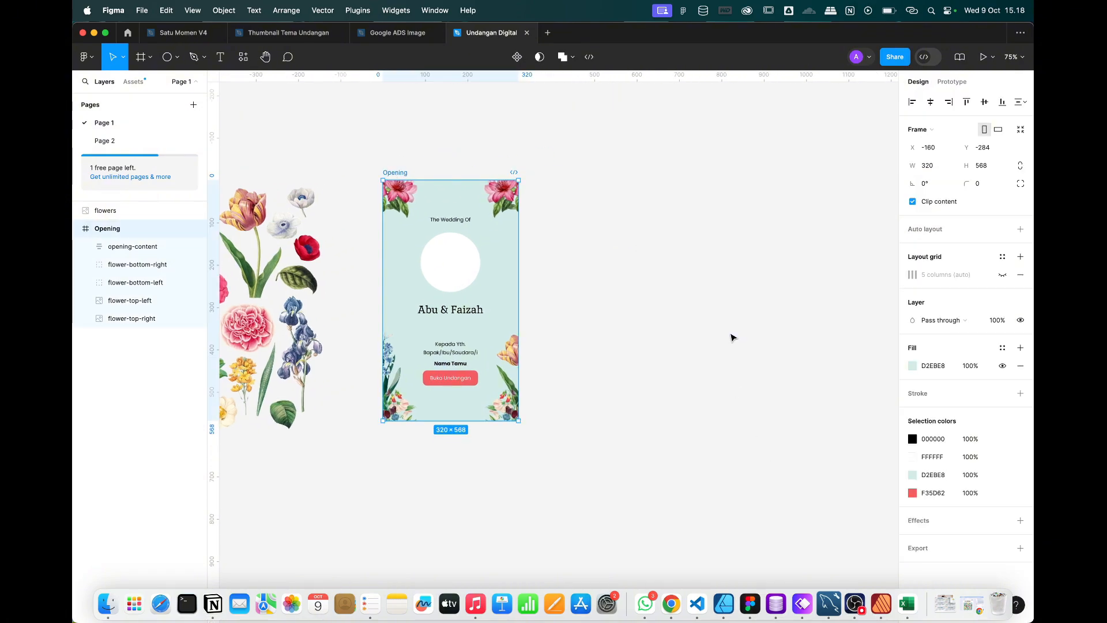
Show the Opening frame's column grid with 4 columns and a 24 margin.
{"action": "scroll", "coordinate": [483, 213], "scroll_direction": "up", "scroll_amount": 3}
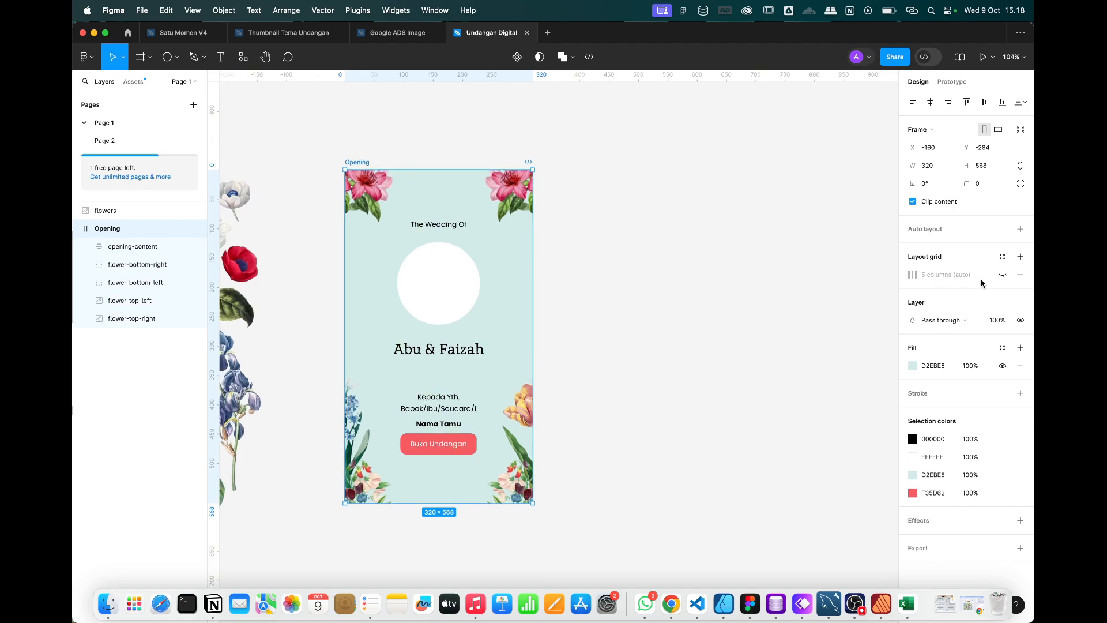
{"action": "left_click", "coordinate": [912, 275]}
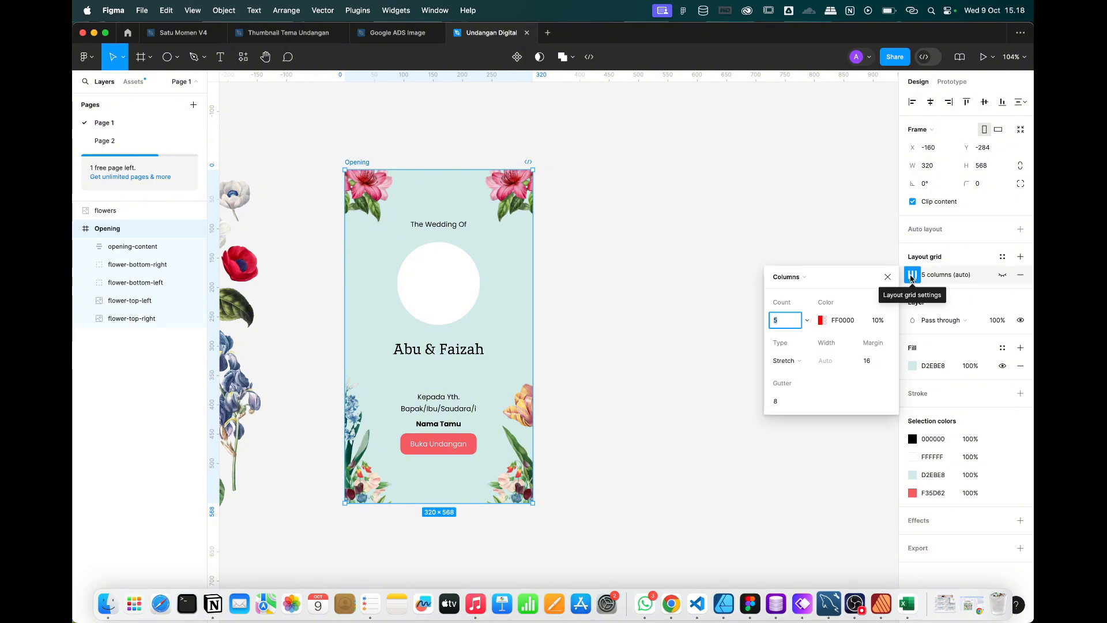
{"action": "left_click", "coordinate": [911, 275]}
{"action": "left_click", "coordinate": [1002, 275]}
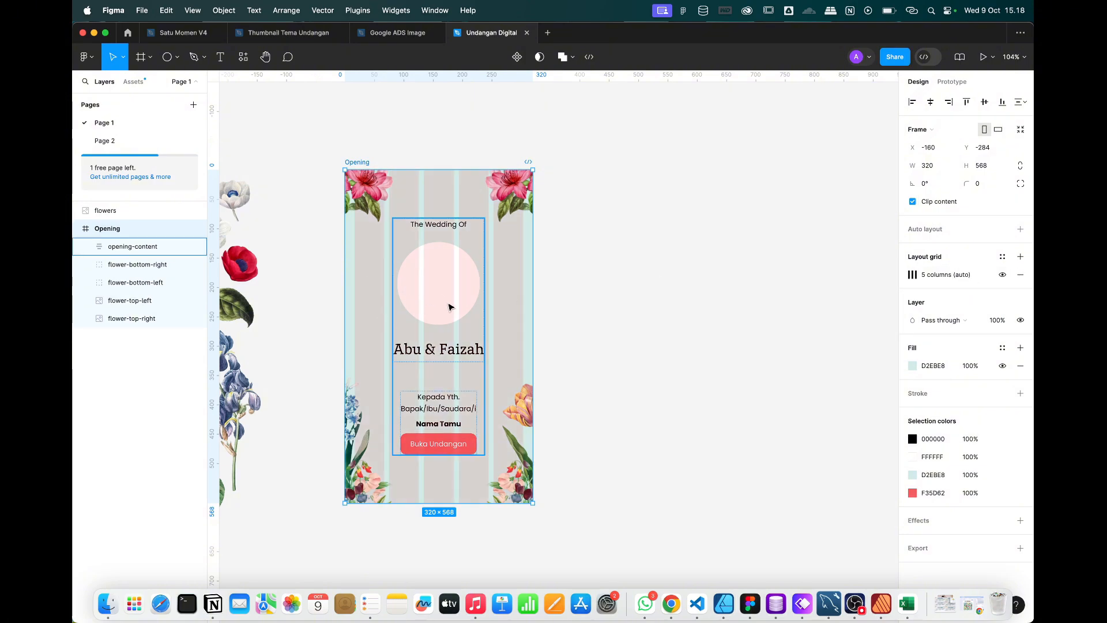
{"action": "left_click", "coordinate": [914, 275]}
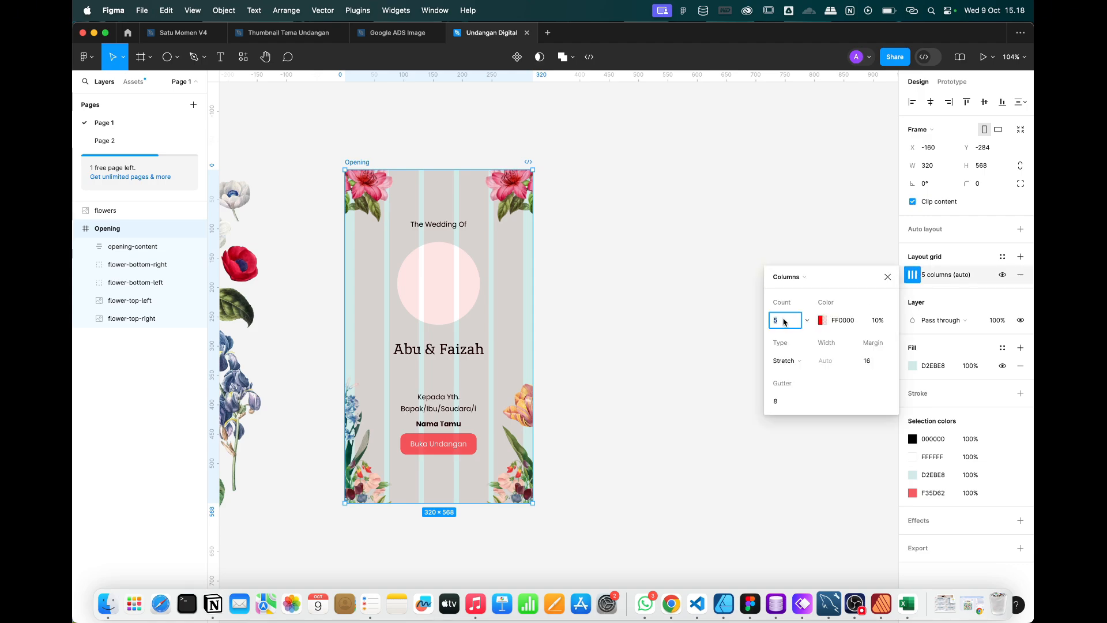
{"action": "key", "text": "Return"}
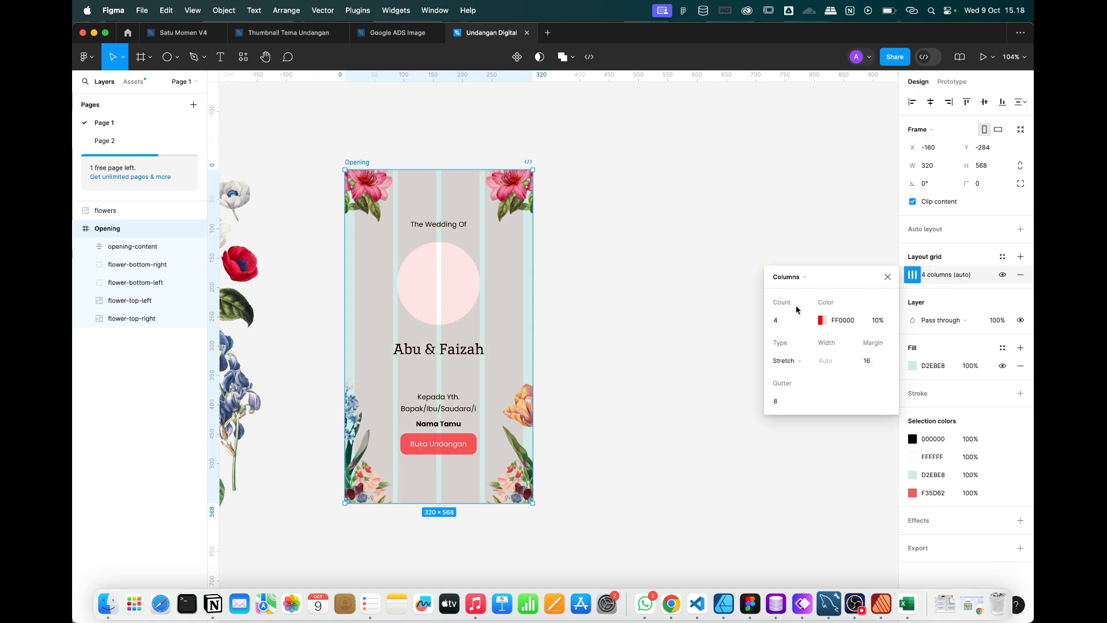
{"action": "left_click", "coordinate": [872, 362]}
{"action": "type", "text": "24"}
{"action": "key", "text": "Return"}
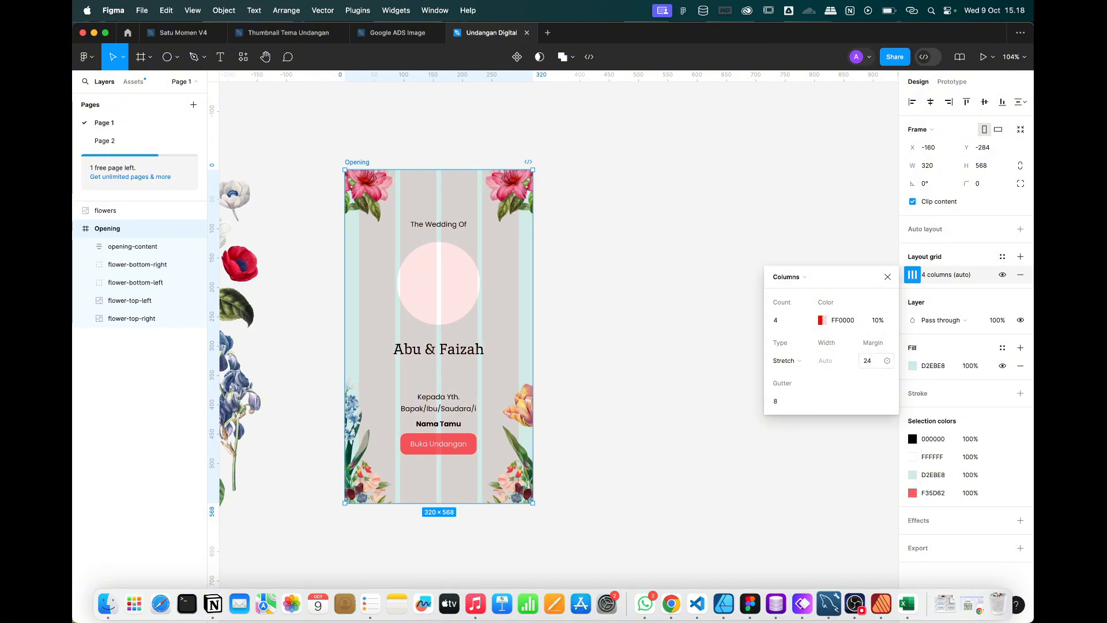
{"action": "left_click", "coordinate": [888, 276]}
{"action": "left_click", "coordinate": [597, 102]}
{"action": "left_click", "coordinate": [357, 162]}
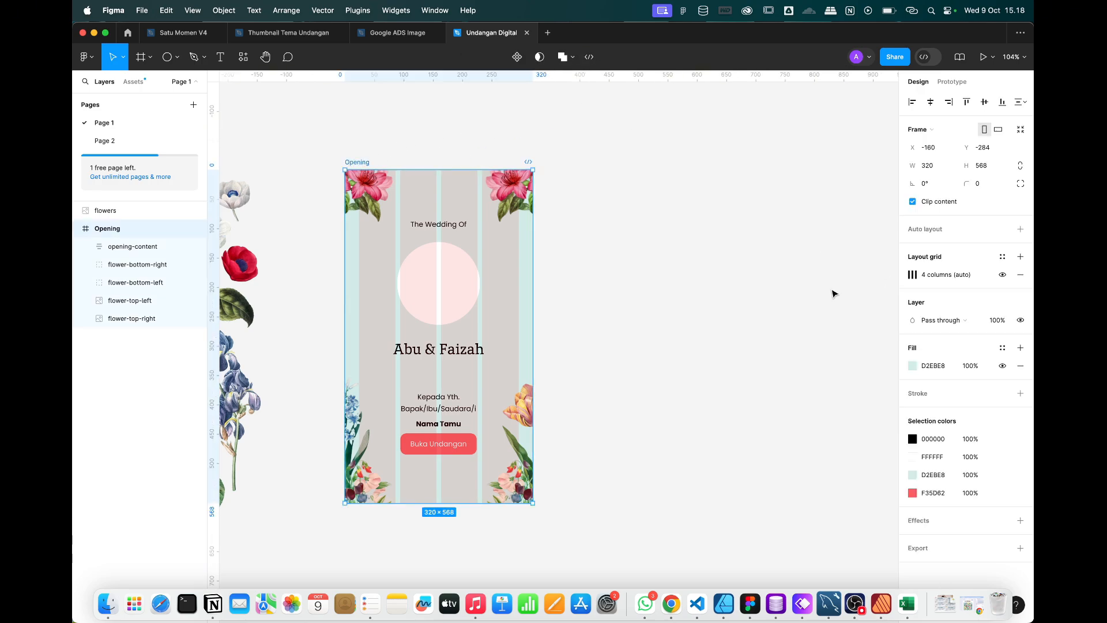
Duplicate the Opening frame and rename the copy 'Content'.
{"action": "key", "text": "super+d"}
{"action": "double_click", "coordinate": [559, 162]}
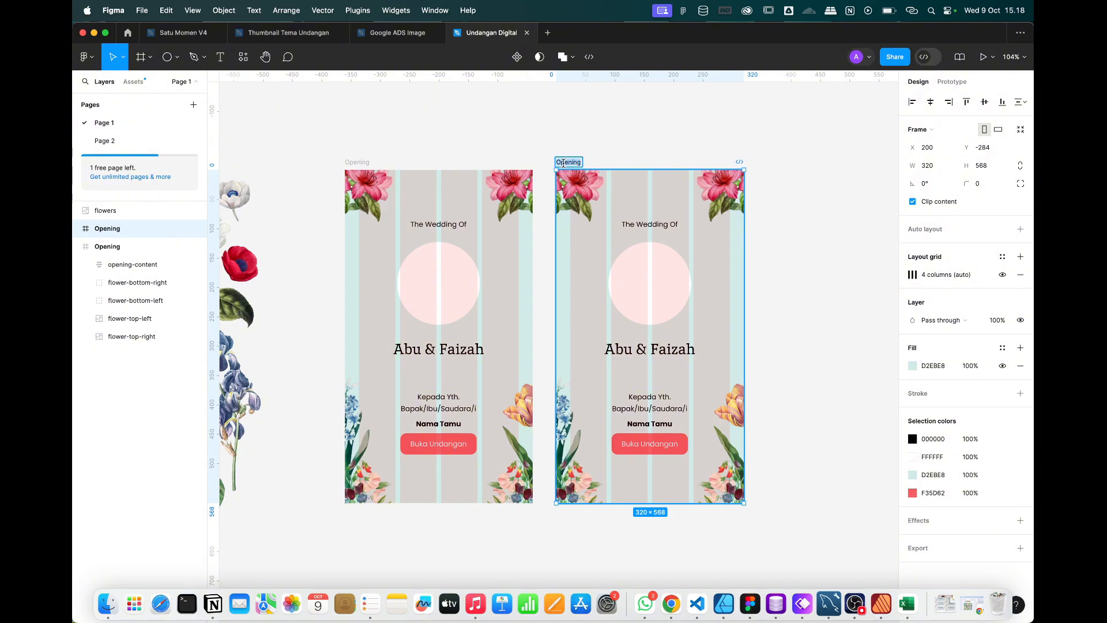
{"action": "key", "text": "BackSpace"}
{"action": "type", "text": "Conten"}
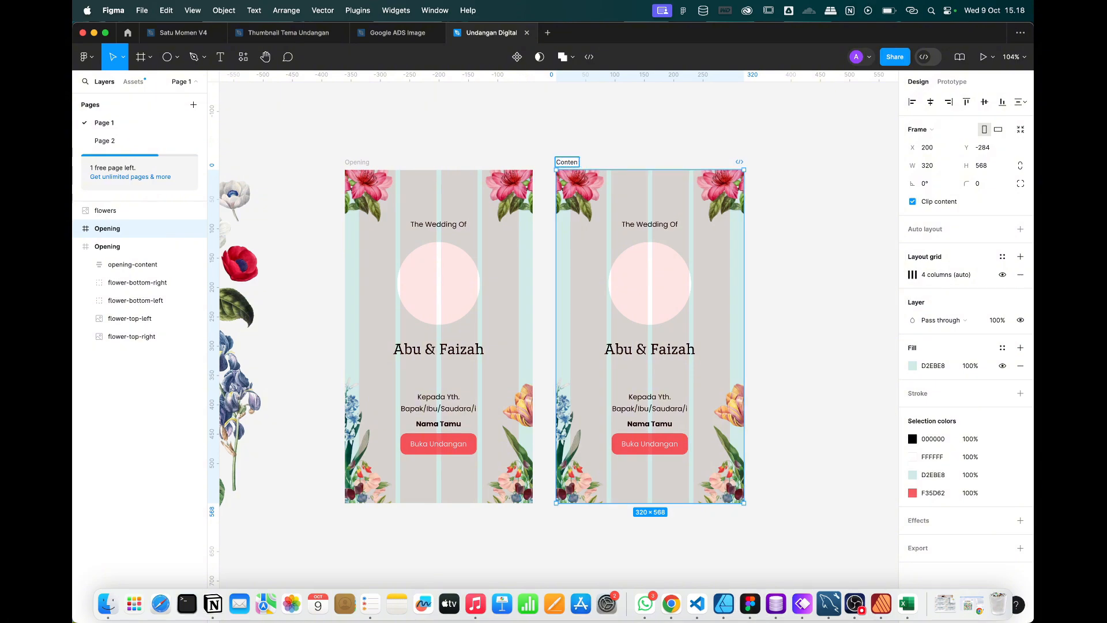
{"action": "type", "text": "ent"}
{"action": "key", "text": "Return"}
Delete the copied invitation content group and stretch the Content frame to 2440 px tall.
{"action": "scroll", "coordinate": [764, 230], "scroll_direction": "right", "scroll_amount": 4}
{"action": "left_click", "coordinate": [764, 230]}
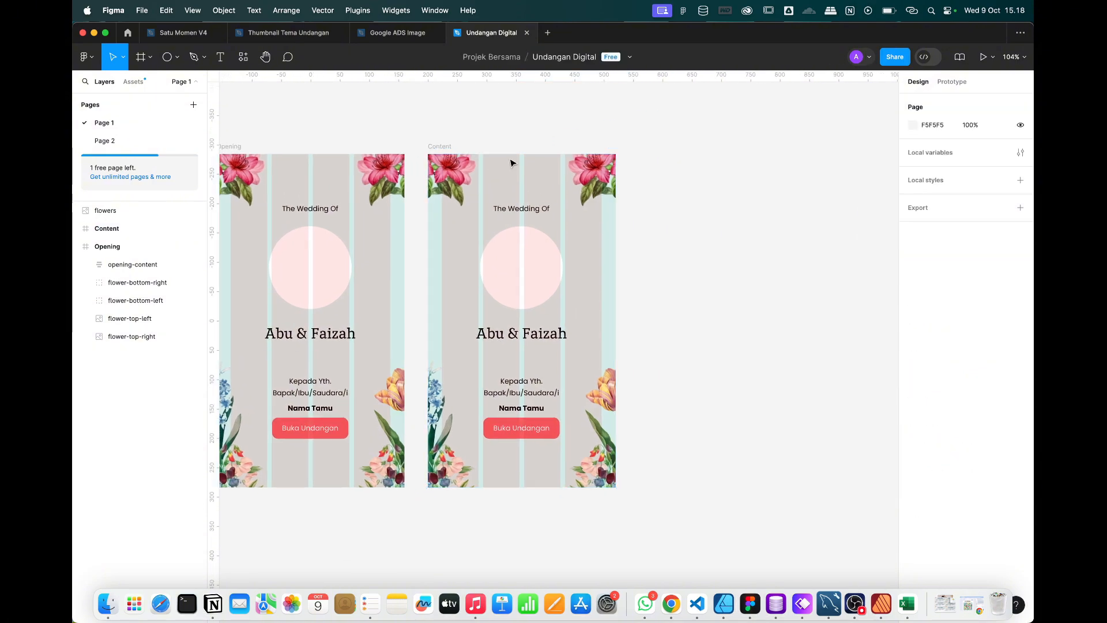
{"action": "left_click", "coordinate": [541, 287]}
{"action": "key", "text": "Delete"}
{"action": "left_click", "coordinate": [440, 147]}
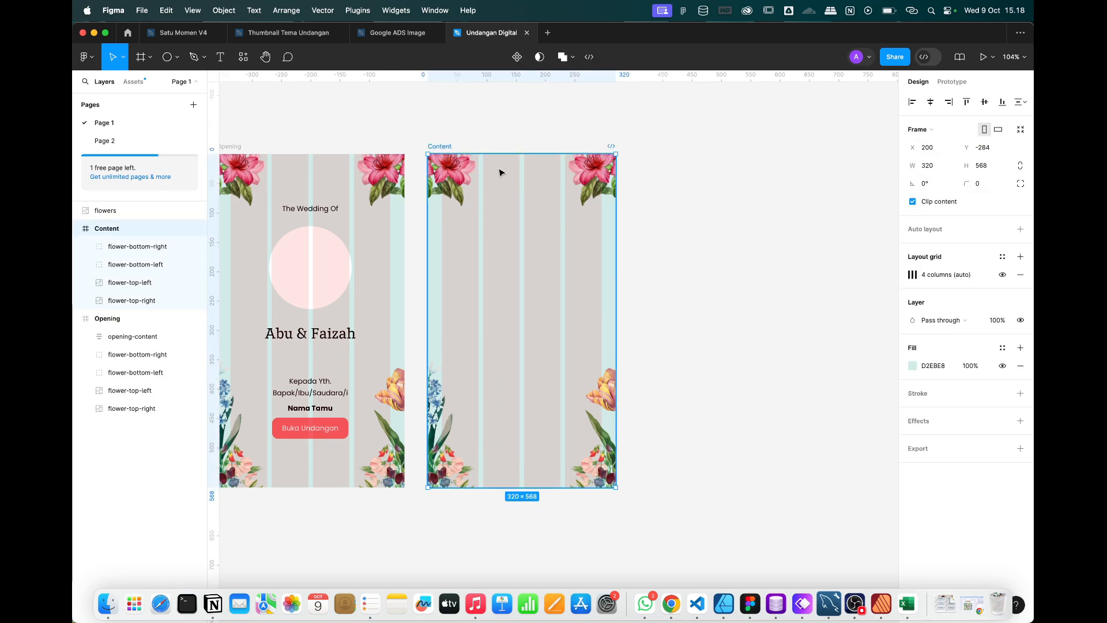
{"action": "scroll", "coordinate": [578, 247], "scroll_direction": "down", "scroll_amount": 10}
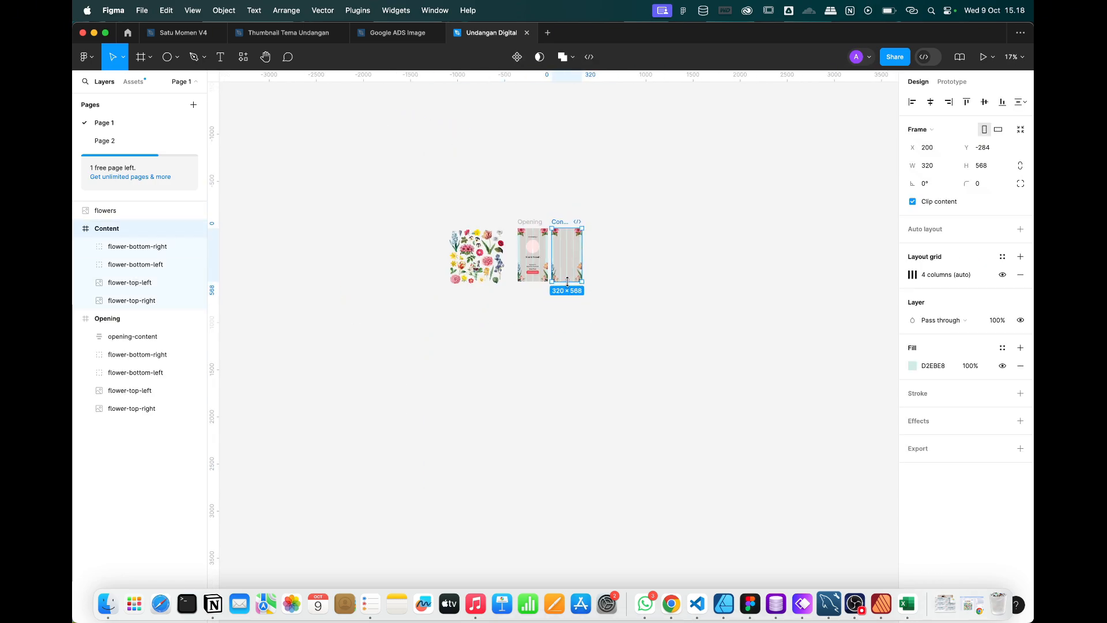
{"action": "left_click_drag", "start_coordinate": [567, 281], "coordinate": [575, 461]}
Tilt Content's bottom-left flowers about 20° and bottom-right flowers about 17°, nudging both into place.
{"action": "scroll", "coordinate": [565, 256], "scroll_direction": "up", "scroll_amount": 8}
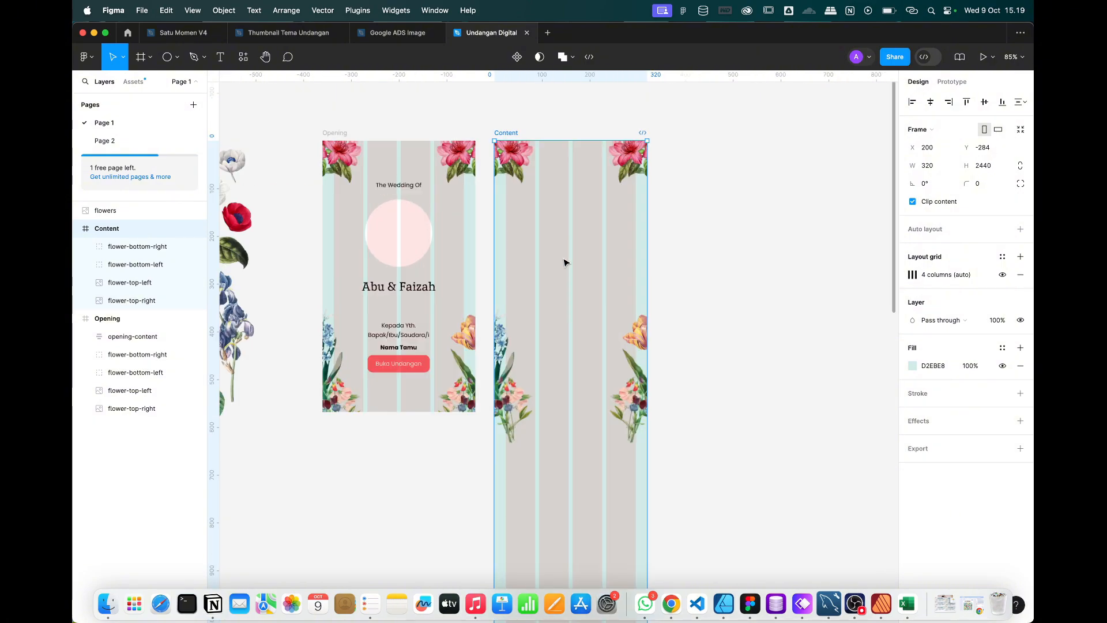
{"action": "left_click", "coordinate": [511, 430]}
{"action": "scroll", "coordinate": [576, 430], "scroll_direction": "up", "scroll_amount": 4}
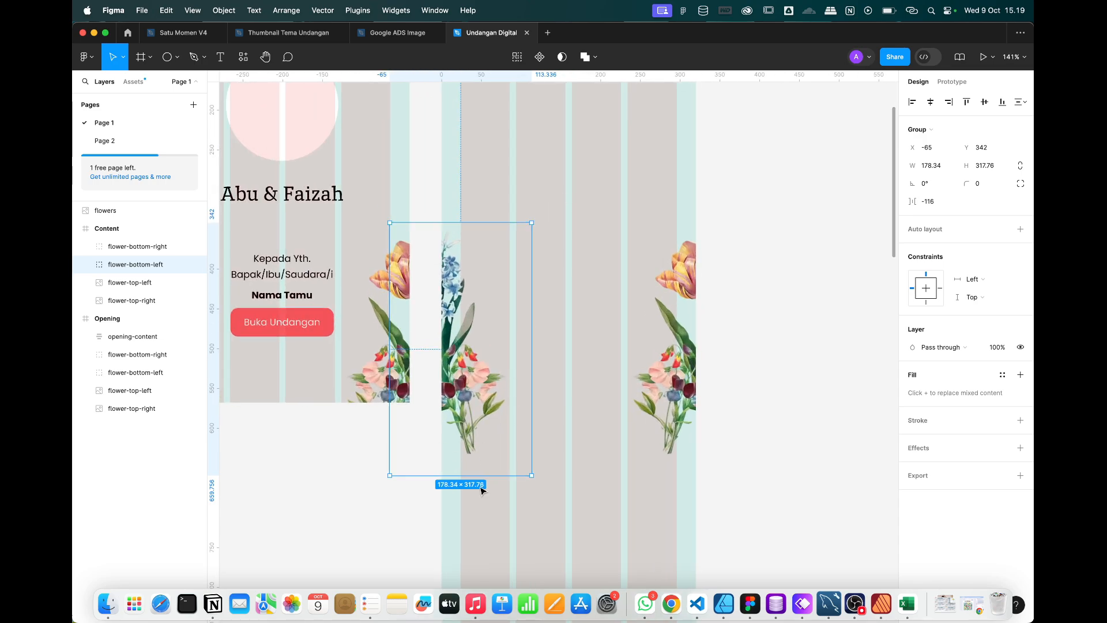
{"action": "left_click_drag", "start_coordinate": [549, 227], "coordinate": [571, 256]}
{"action": "left_click_drag", "start_coordinate": [520, 283], "coordinate": [515, 284]}
{"action": "left_click", "coordinate": [677, 315]}
{"action": "left_click_drag", "start_coordinate": [760, 231], "coordinate": [710, 228]}
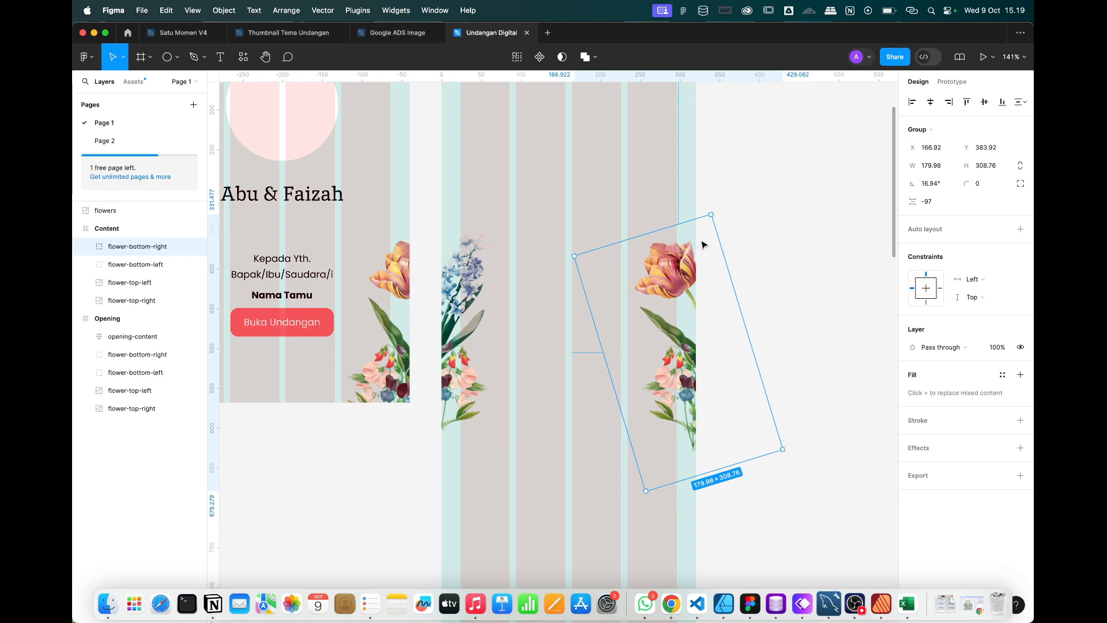
{"action": "left_click_drag", "start_coordinate": [663, 317], "coordinate": [671, 318]}
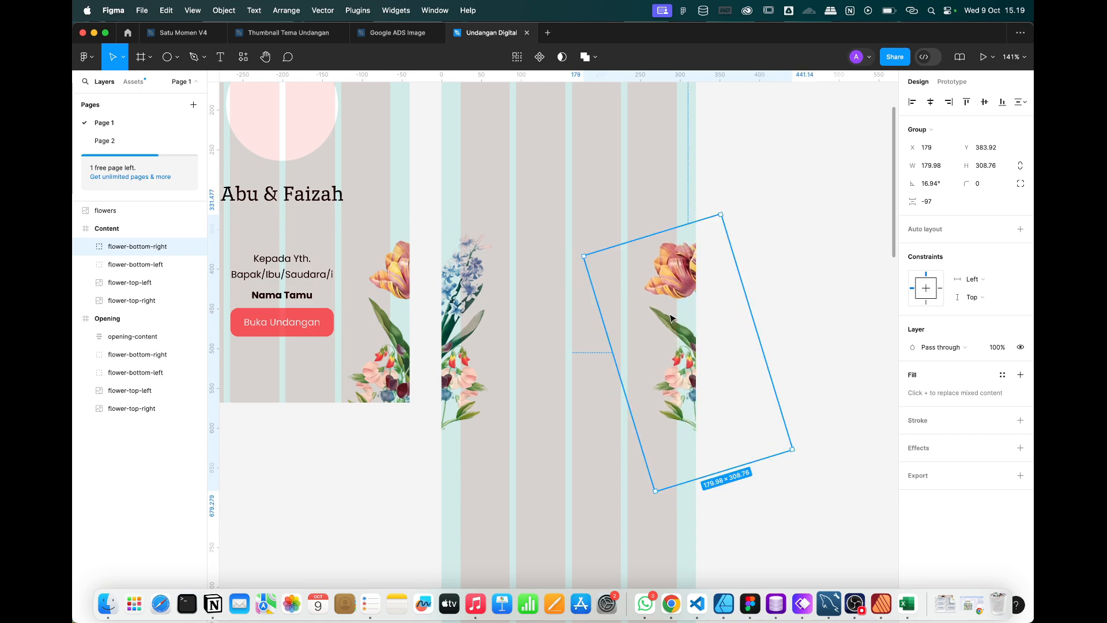
{"action": "left_click", "coordinate": [787, 248]}
Hide the column layout grids on both the Opening and Content frames.
{"action": "scroll", "coordinate": [814, 234], "scroll_direction": "down", "scroll_amount": 3}
{"action": "scroll", "coordinate": [812, 232], "scroll_direction": "up", "scroll_amount": 2}
{"action": "scroll", "coordinate": [812, 232], "scroll_direction": "right", "scroll_amount": 2}
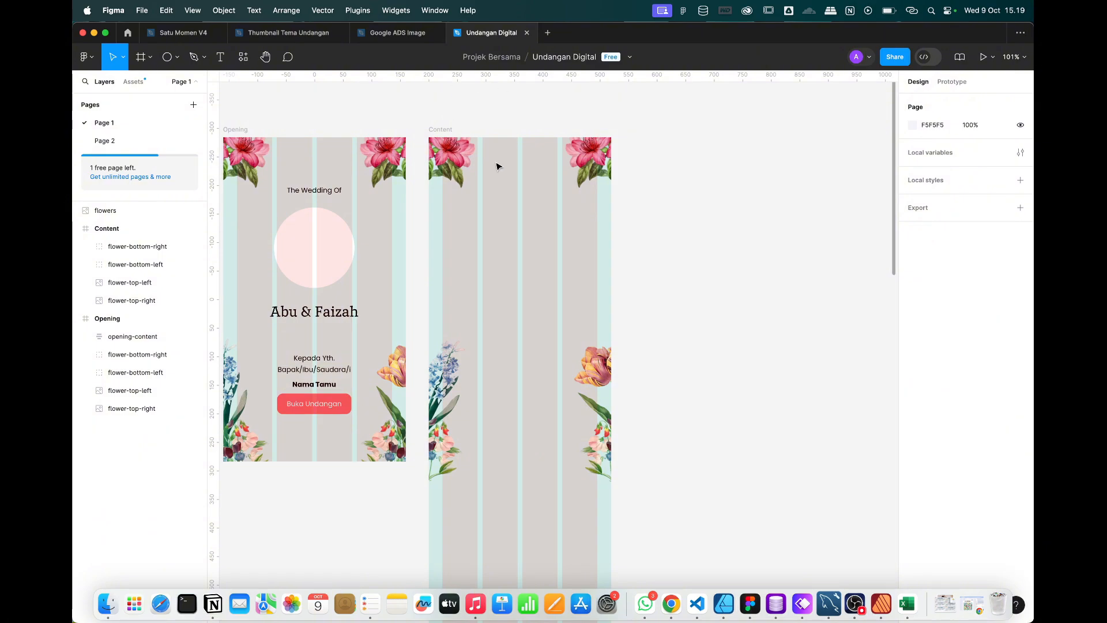
{"action": "scroll", "coordinate": [516, 167], "scroll_direction": "right", "scroll_amount": 2}
{"action": "scroll", "coordinate": [516, 167], "scroll_direction": "down", "scroll_amount": 1}
{"action": "left_click", "coordinate": [405, 117]}
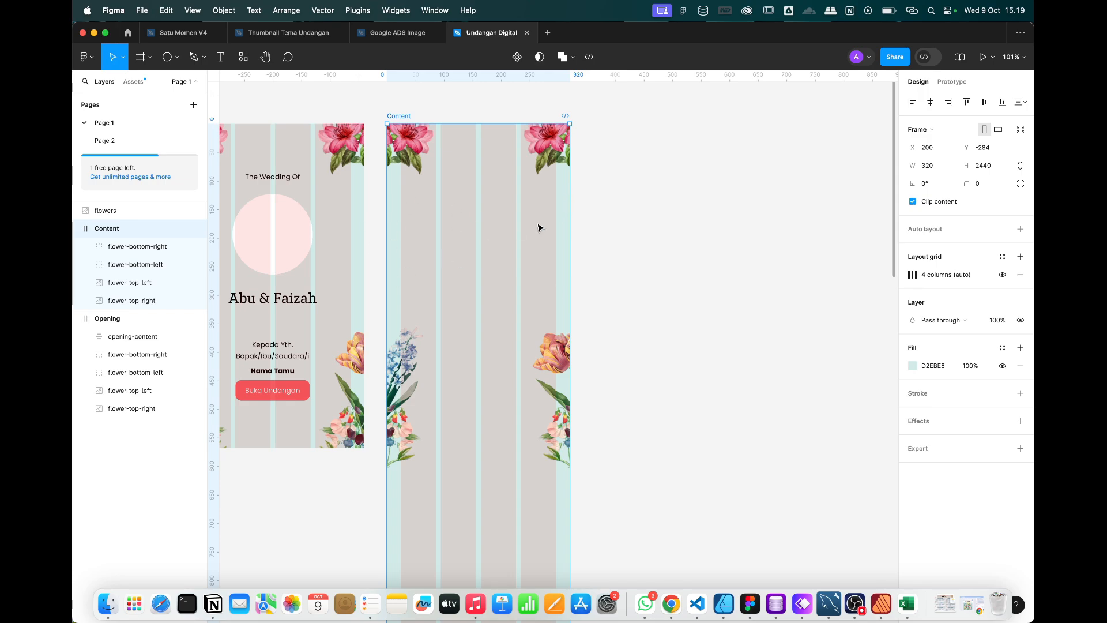
{"action": "scroll", "coordinate": [539, 228], "scroll_direction": "left", "scroll_amount": 2}
{"action": "scroll", "coordinate": [537, 226], "scroll_direction": "up", "scroll_amount": 1}
{"action": "left_click", "coordinate": [291, 143]}
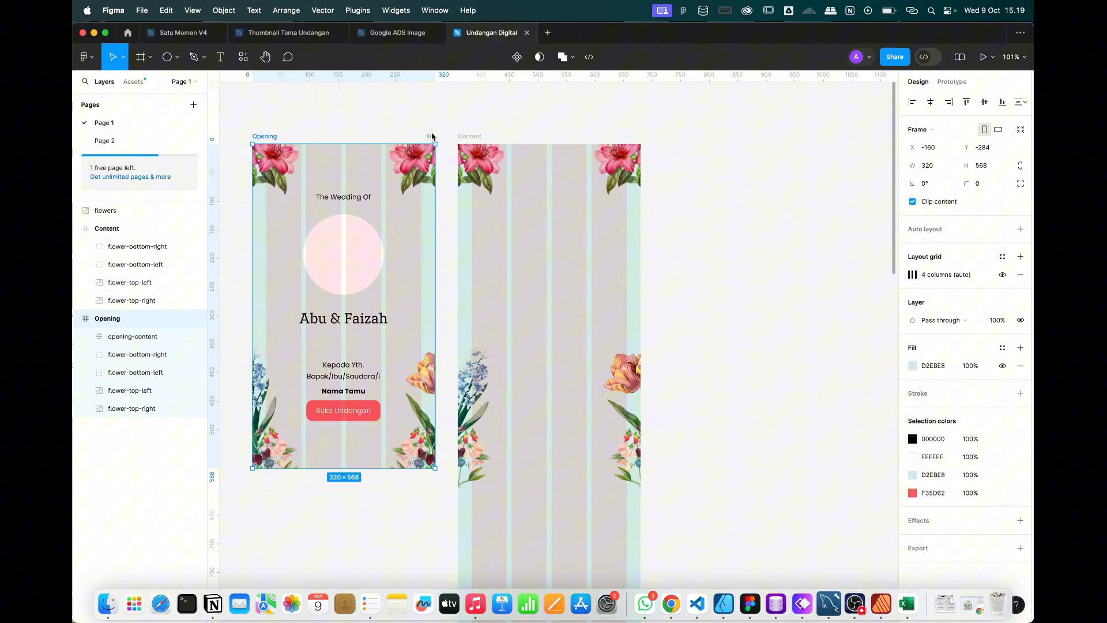
{"action": "left_click", "coordinate": [1003, 274]}
{"action": "left_click", "coordinate": [493, 147]}
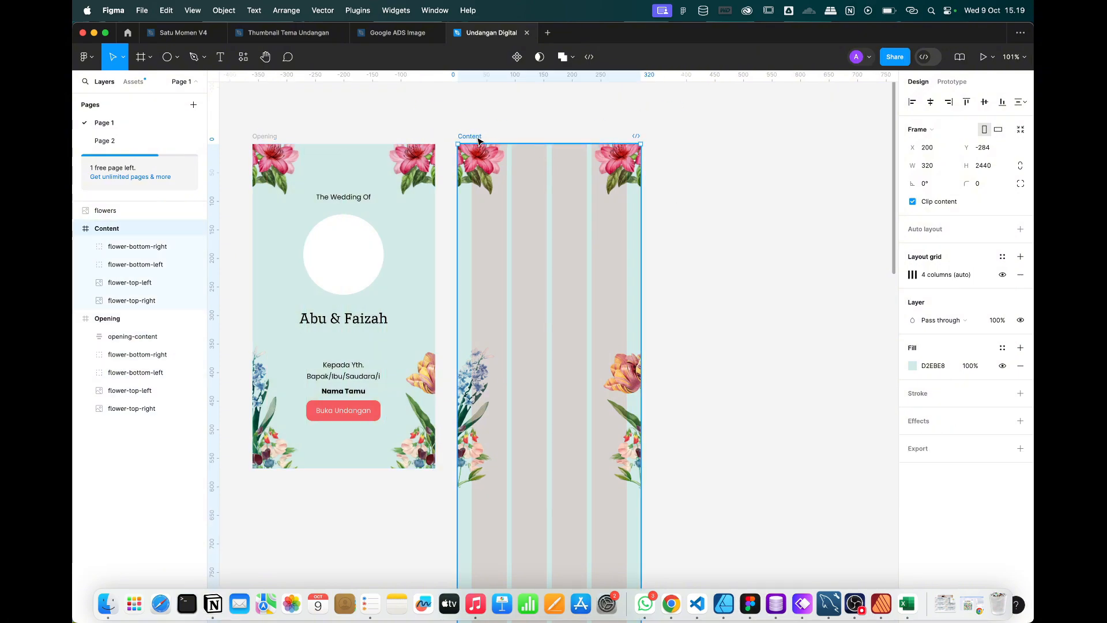
{"action": "left_click", "coordinate": [1002, 275]}
{"action": "left_click", "coordinate": [784, 291]}
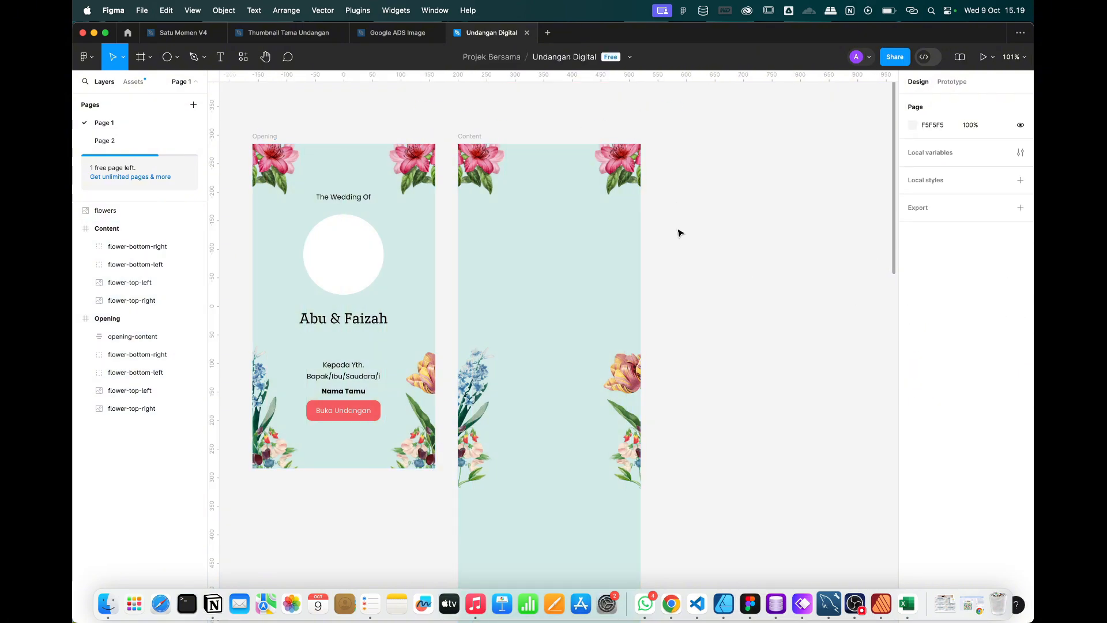
Select and copy the quote text from the Whimsical wireframe's Quotes screen.
{"action": "left_click", "coordinate": [803, 604]}
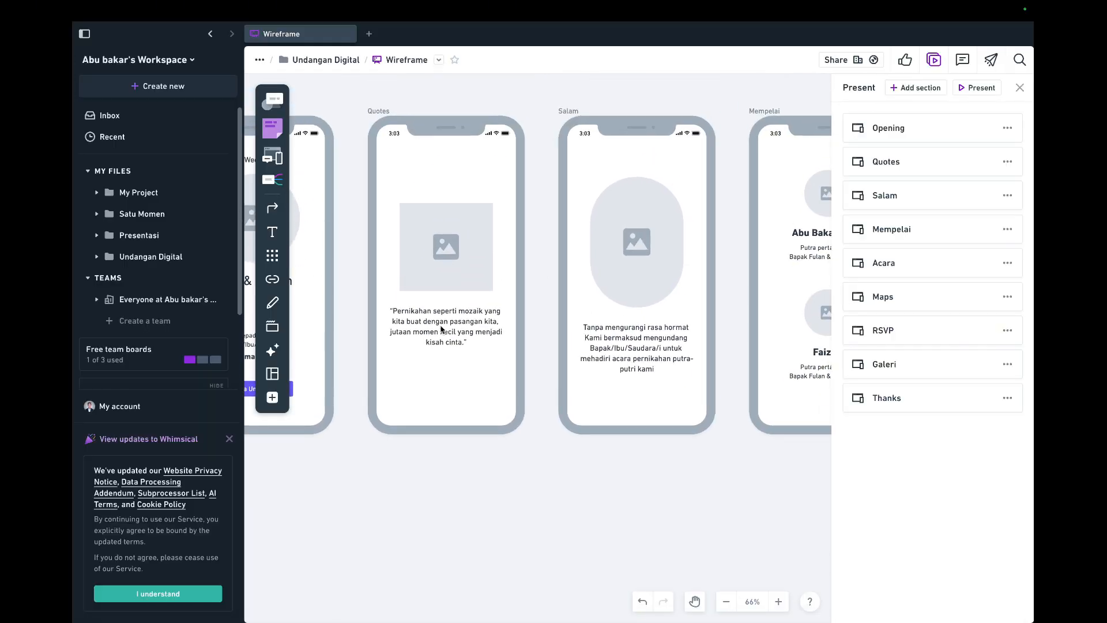
{"action": "double_click", "coordinate": [439, 324]}
{"action": "double_click", "coordinate": [439, 324]}
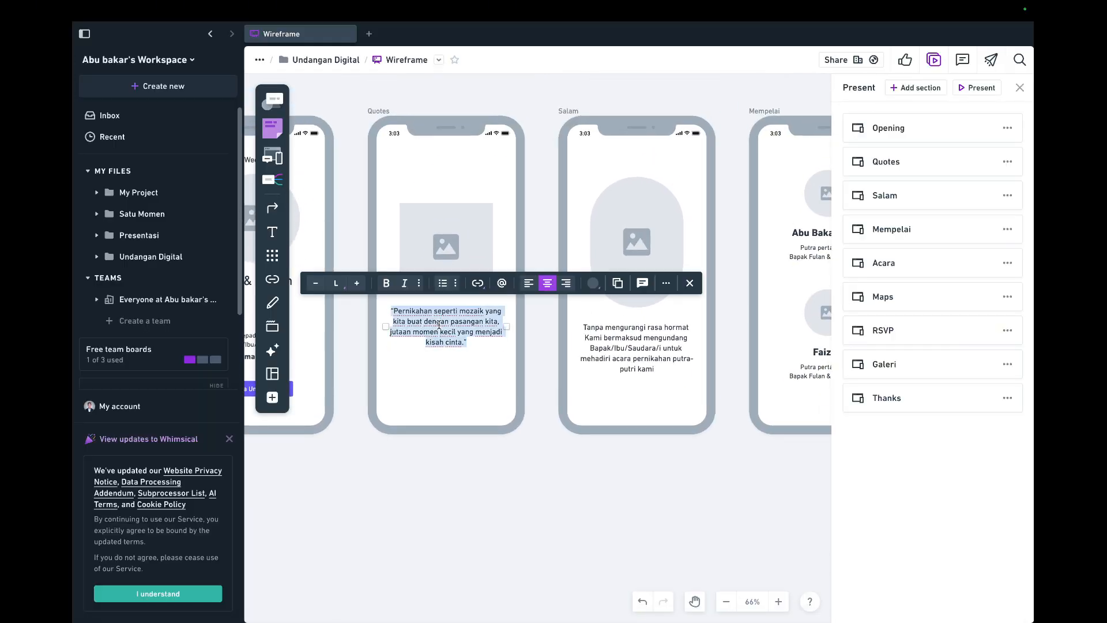
{"action": "key", "text": "super+Tab"}
Draw a text box in the Content frame, paste in the quote, and fit its height to the text.
{"action": "scroll", "coordinate": [499, 331], "scroll_direction": "up", "scroll_amount": 4}
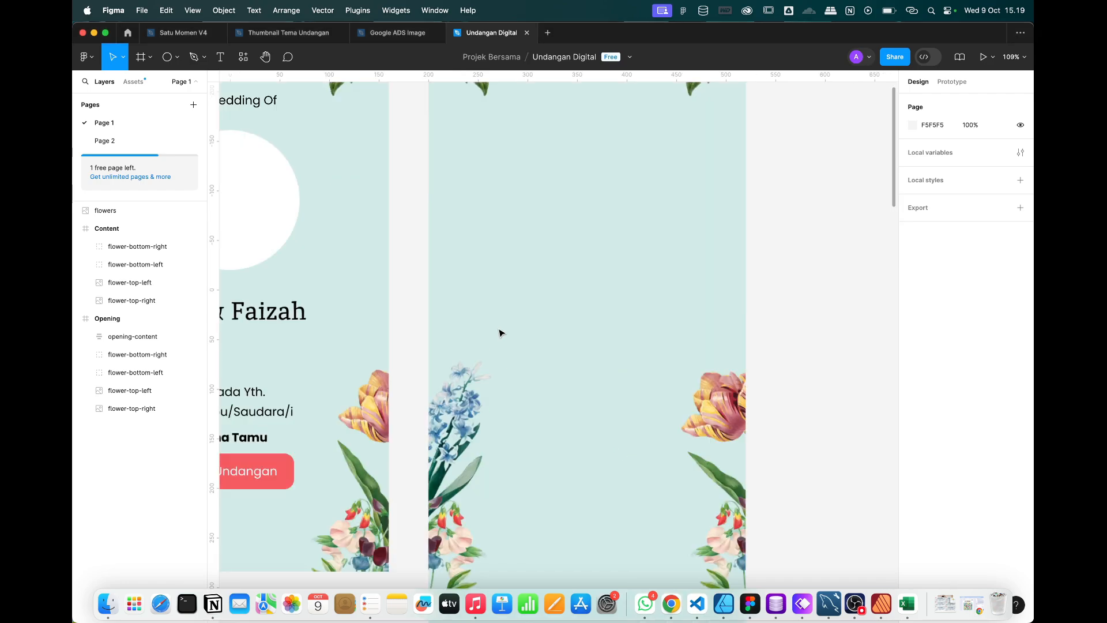
{"action": "scroll", "coordinate": [281, 219], "scroll_direction": "down", "scroll_amount": 5}
{"action": "scroll", "coordinate": [281, 218], "scroll_direction": "up", "scroll_amount": 1}
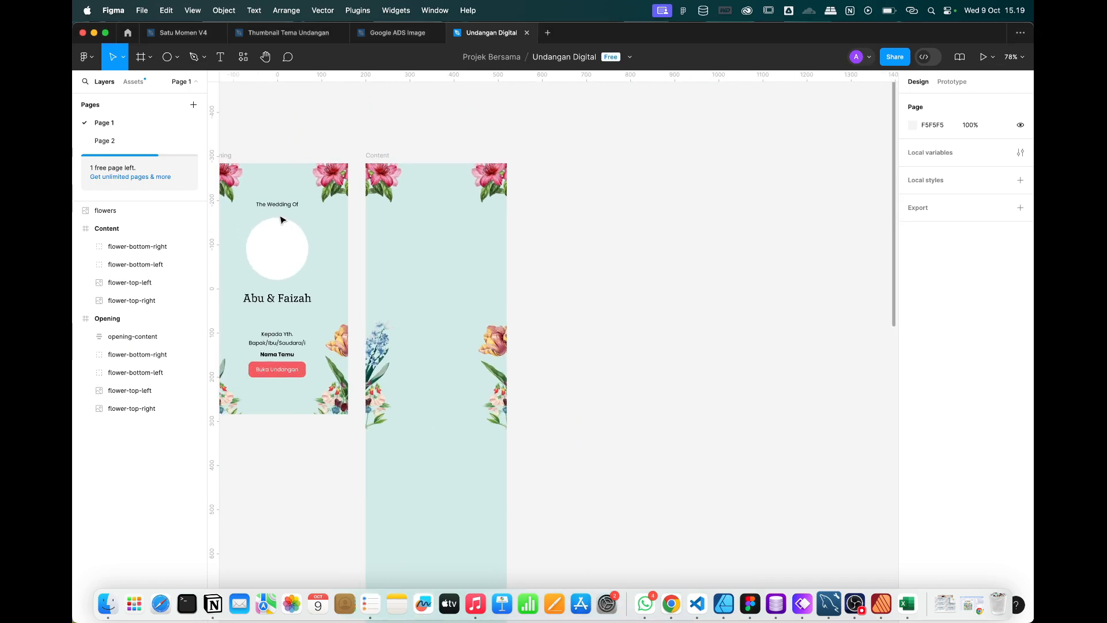
{"action": "left_click", "coordinate": [220, 57]}
{"action": "scroll", "coordinate": [418, 246], "scroll_direction": "up", "scroll_amount": 3}
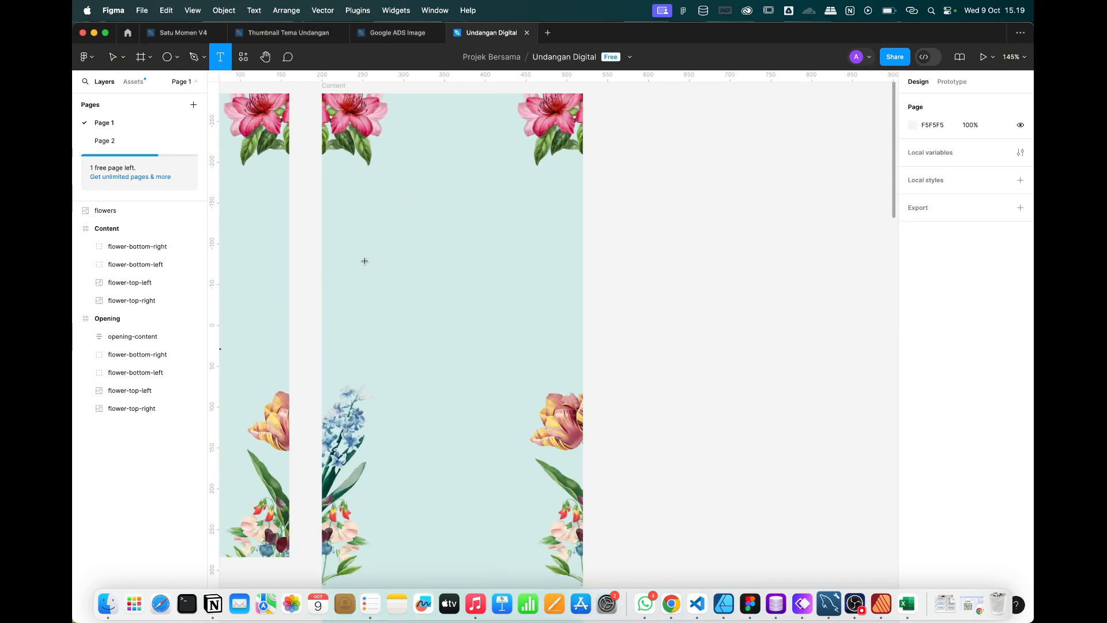
{"action": "mouse_move", "coordinate": [364, 261]}
{"action": "left_mouse_down"}
{"action": "mouse_move", "coordinate": [525, 361]}
{"action": "mouse_move", "coordinate": [559, 355]}
{"action": "left_mouse_up"}
{"action": "type", "text": "\"Pernikahan seperti mozaik yang kita buat dengan pasangan kita, jutaan momen kecil yang menjadi kisah cinta.\""}
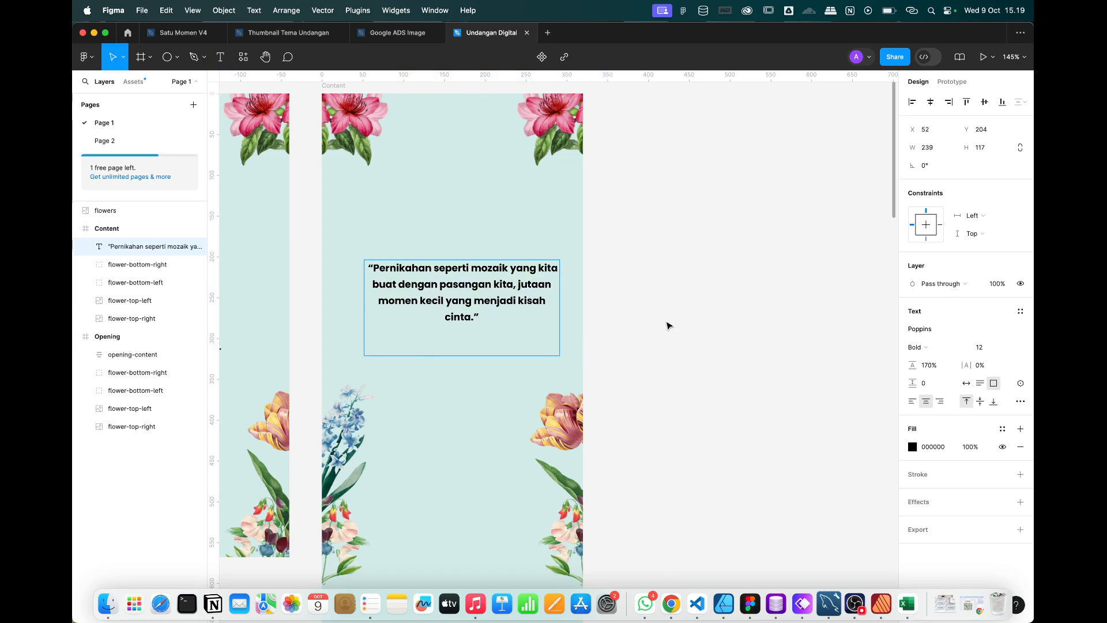
{"action": "key", "text": "Escape"}
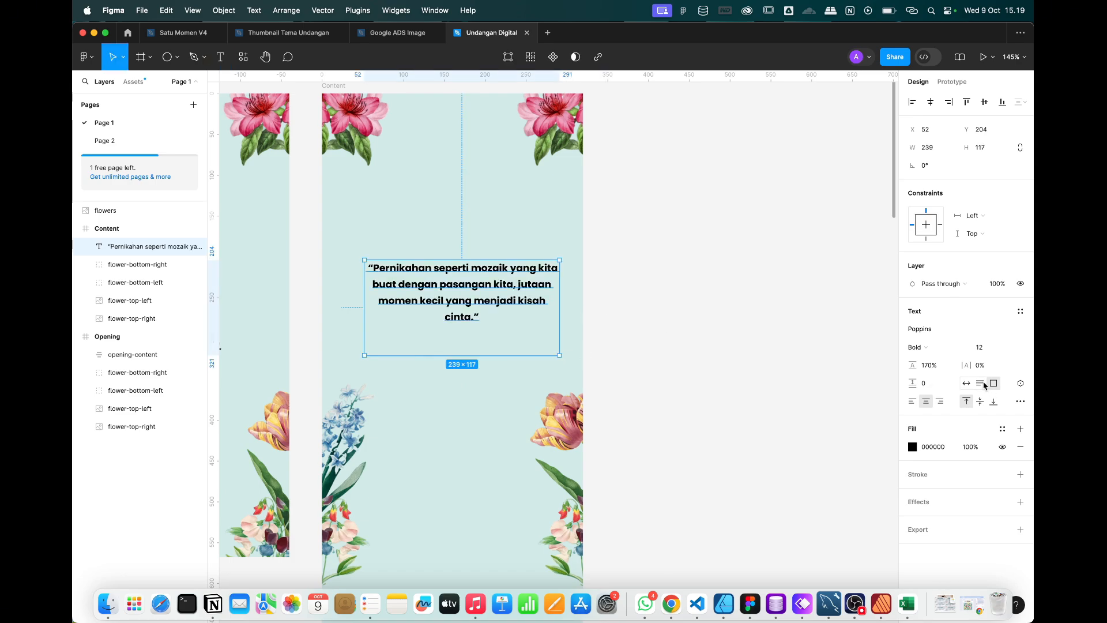
{"action": "left_click", "coordinate": [982, 384]}
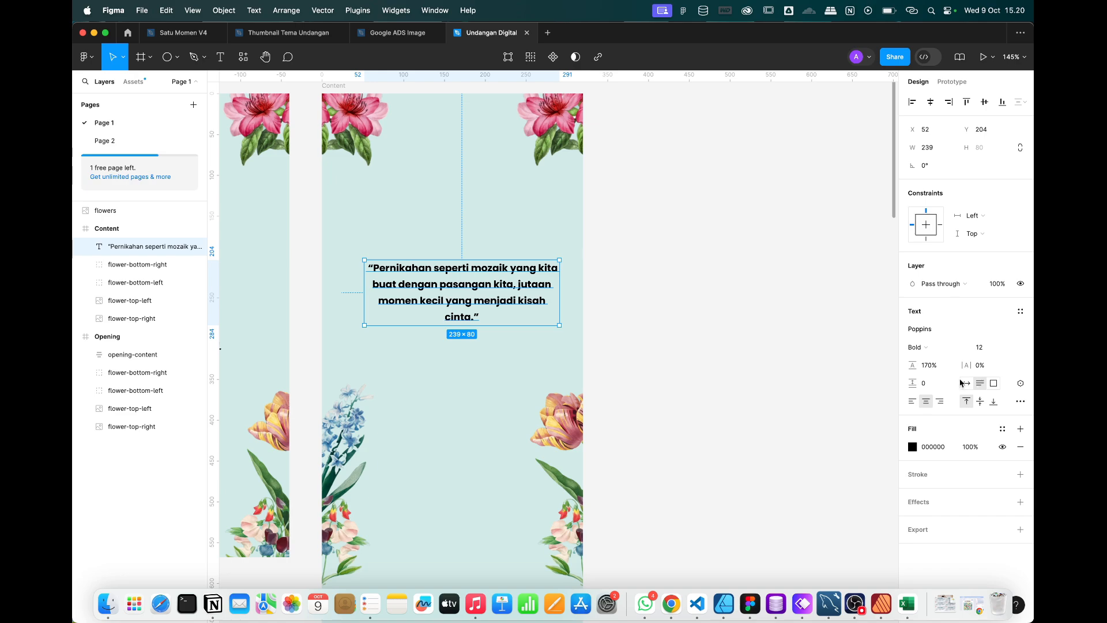
Make the quote Regular weight and centre it horizontally in the Content frame.
{"action": "left_click", "coordinate": [920, 354]}
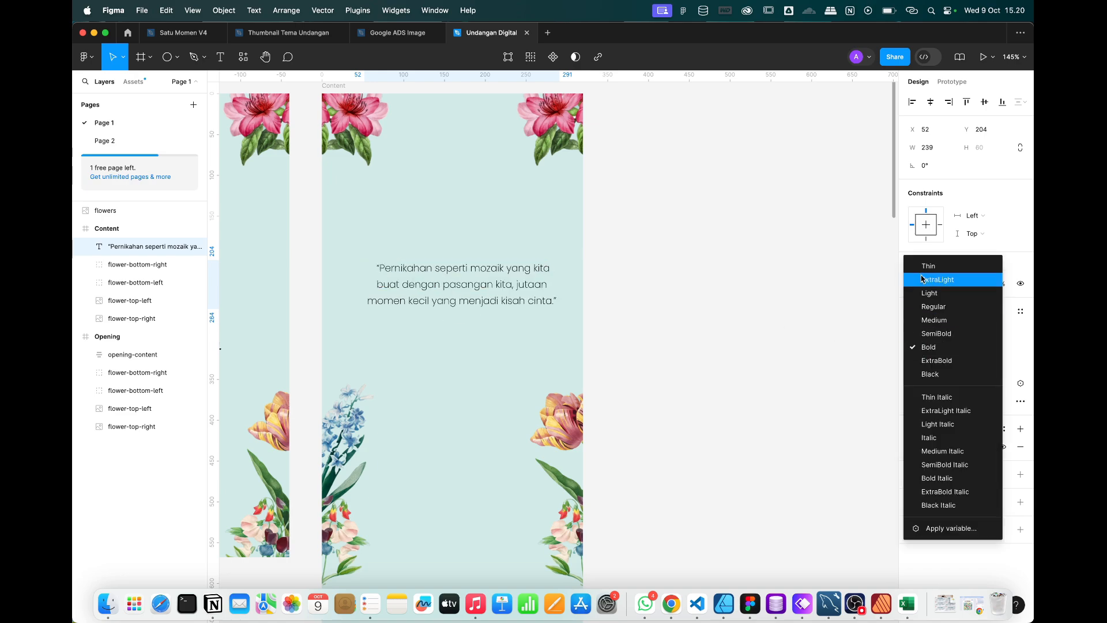
{"action": "left_click", "coordinate": [924, 310]}
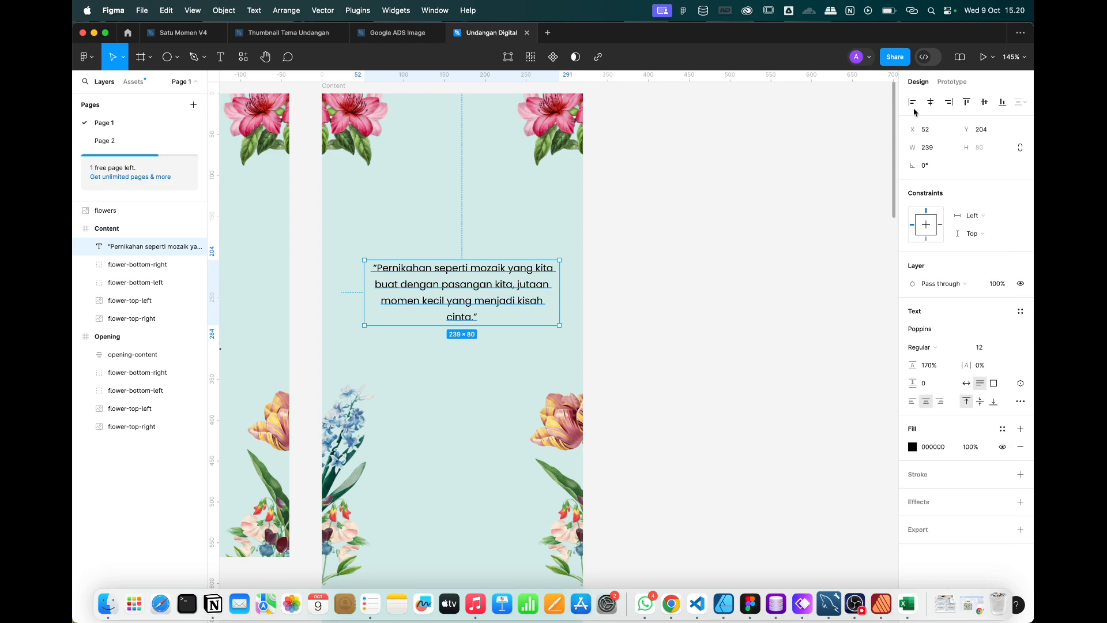
{"action": "left_click", "coordinate": [930, 103]}
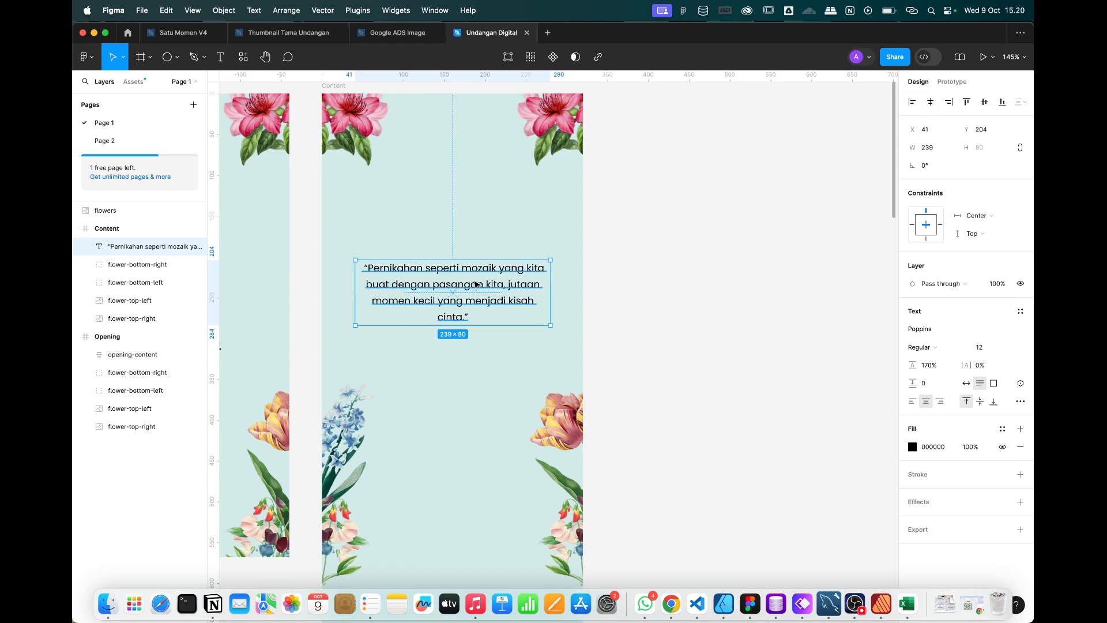
Show the Content frame's column grid and widen the quote to 272 px between the 24 px margins.
{"action": "scroll", "coordinate": [476, 284], "scroll_direction": "down", "scroll_amount": 3}
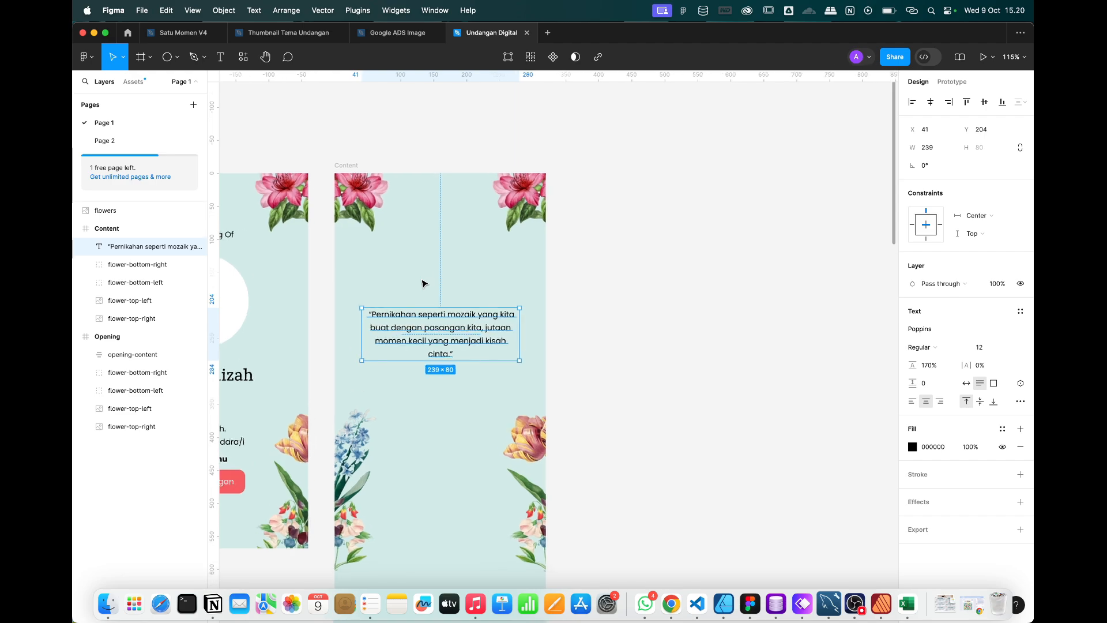
{"action": "scroll", "coordinate": [425, 283], "scroll_direction": "up", "scroll_amount": 1}
{"action": "left_click", "coordinate": [348, 165]}
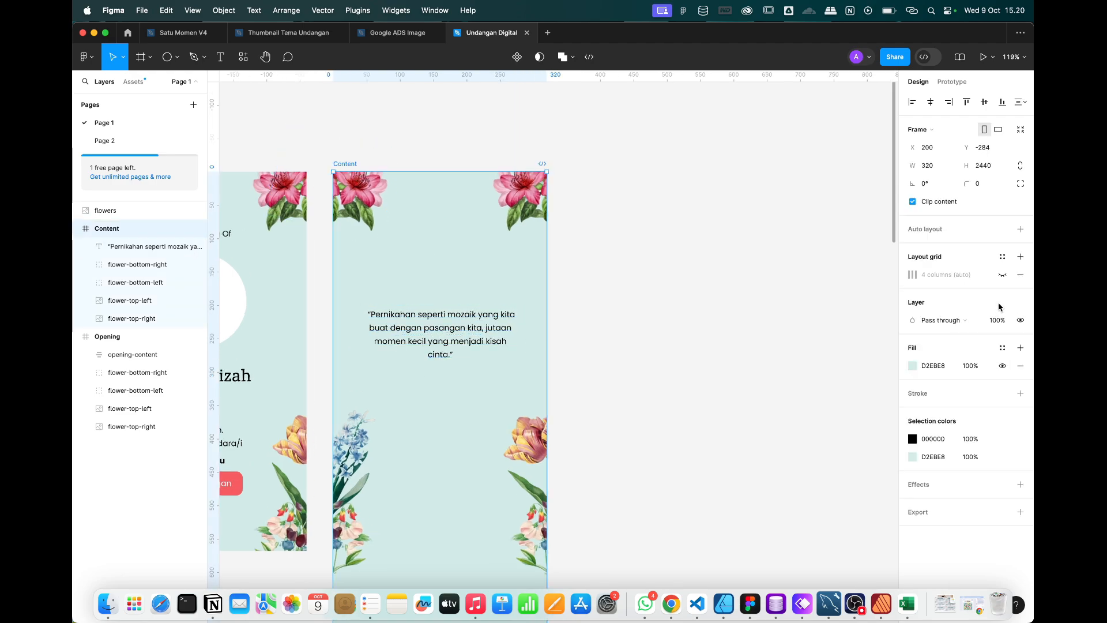
{"action": "left_click", "coordinate": [1003, 274]}
{"action": "left_click", "coordinate": [460, 343]}
{"action": "scroll", "coordinate": [460, 344], "scroll_direction": "up", "scroll_amount": 4}
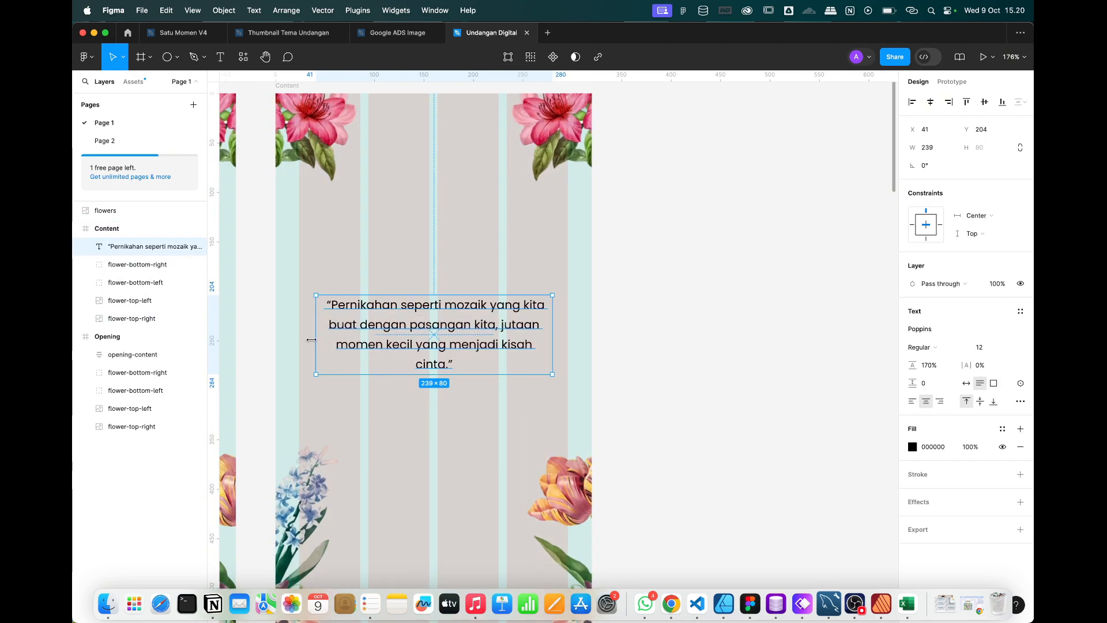
{"action": "left_click_drag", "start_coordinate": [314, 339], "coordinate": [275, 326]}
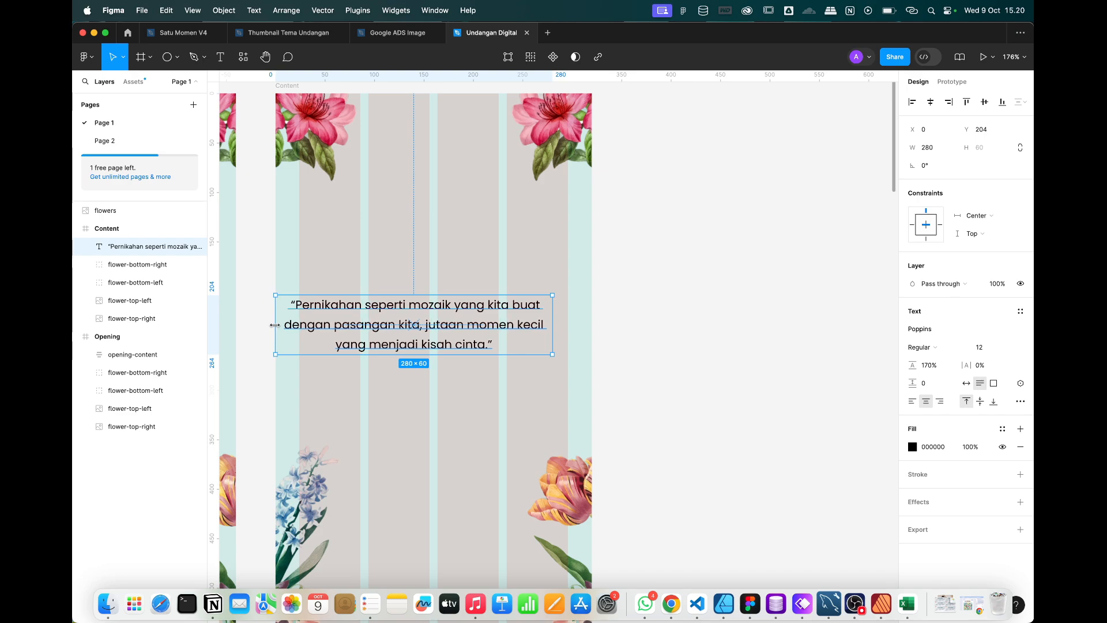
{"action": "mouse_move", "coordinate": [551, 325]}
{"action": "left_mouse_down"}
{"action": "mouse_move", "coordinate": [594, 325]}
{"action": "mouse_move", "coordinate": [569, 324]}
{"action": "left_mouse_up"}
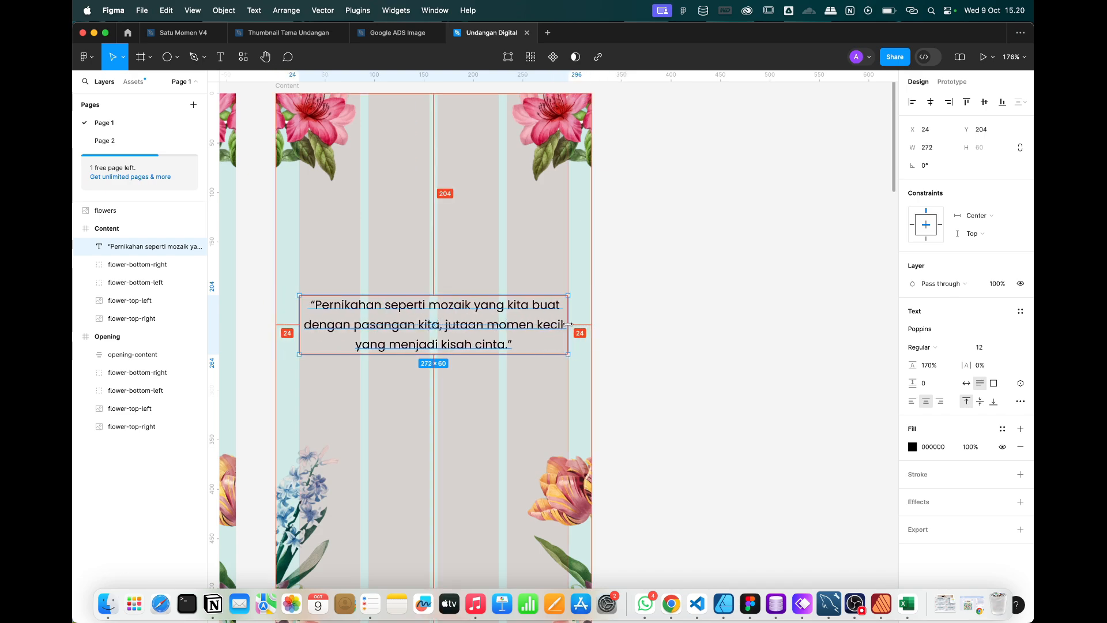
Move the quote text lower in the Content frame.
{"action": "scroll", "coordinate": [465, 329], "scroll_direction": "down", "scroll_amount": 5}
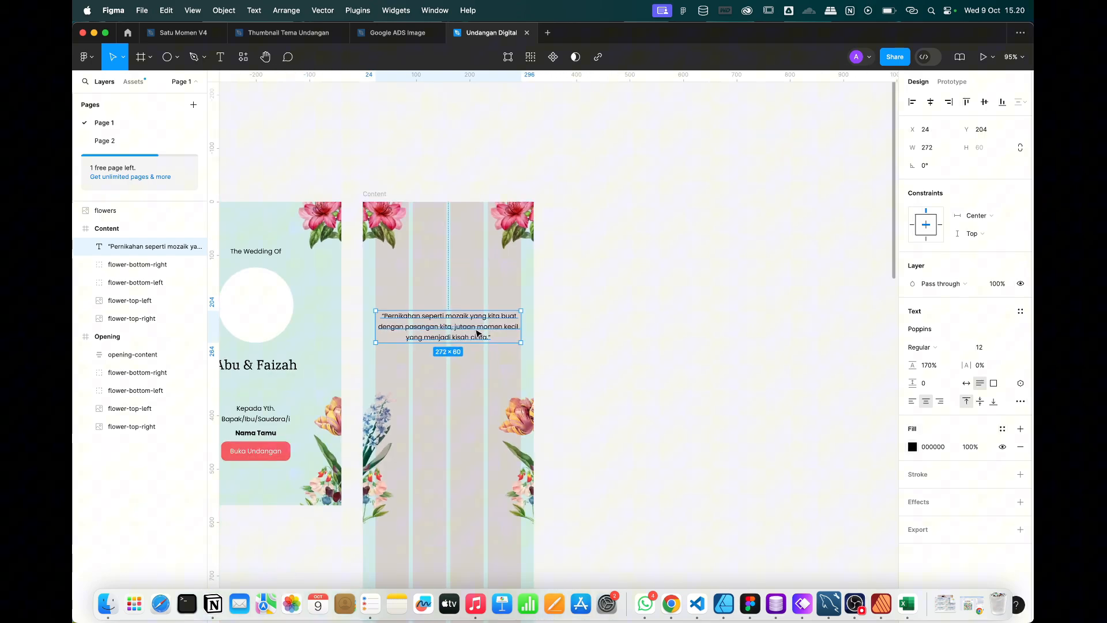
{"action": "left_click", "coordinate": [657, 310]}
{"action": "scroll", "coordinate": [484, 310], "scroll_direction": "up", "scroll_amount": 2}
{"action": "left_click", "coordinate": [470, 357]}
{"action": "scroll", "coordinate": [470, 359], "scroll_direction": "up", "scroll_amount": 1}
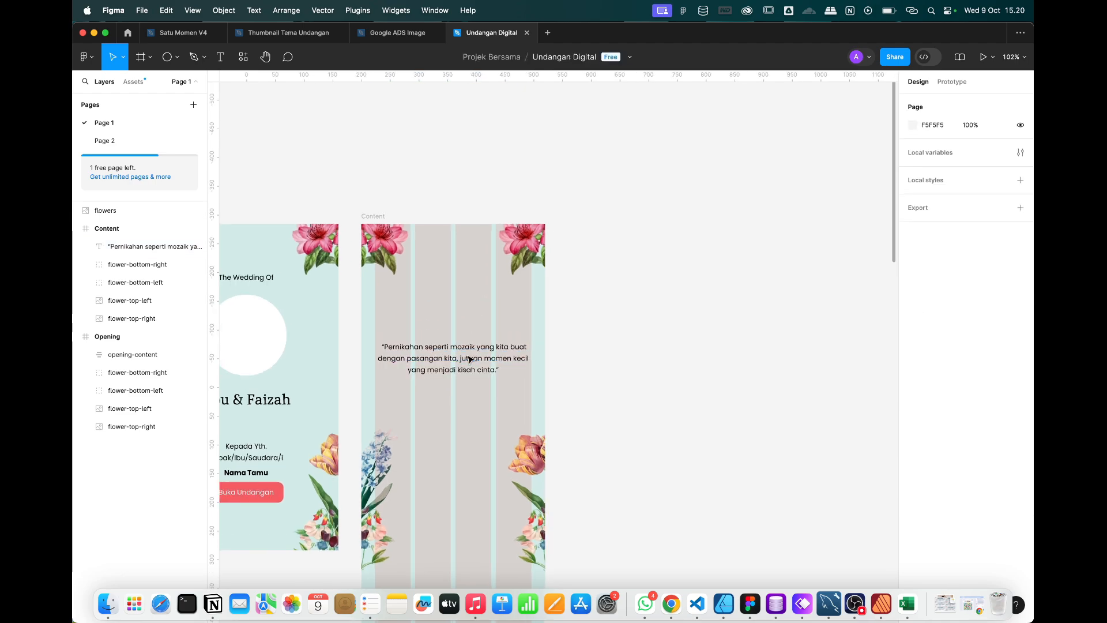
{"action": "left_click_drag", "start_coordinate": [469, 370], "coordinate": [468, 384]}
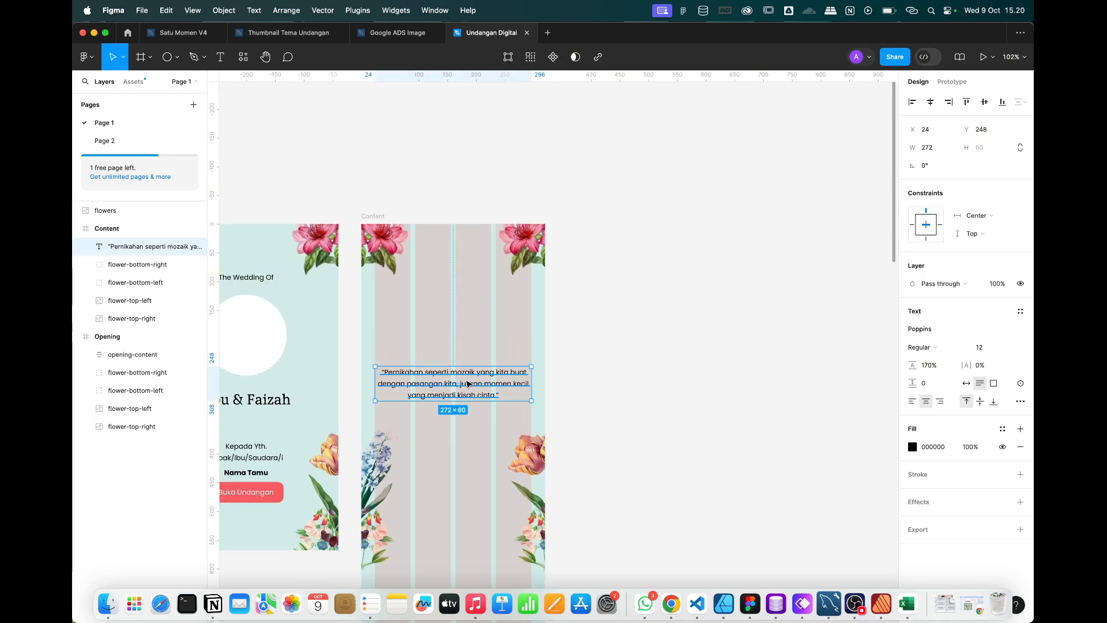
{"action": "left_click", "coordinate": [177, 57]}
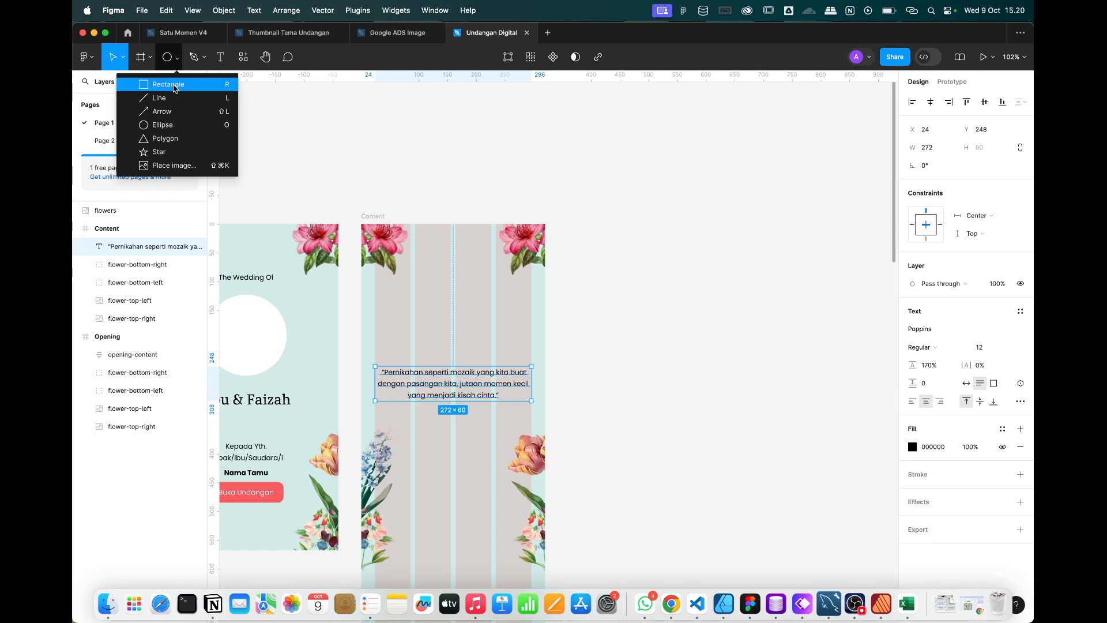
{"action": "left_click", "coordinate": [148, 82]}
Draw a 272×192 rectangle above the quote at the 24 px margin, pushing the quote down.
{"action": "mouse_move", "coordinate": [393, 283]}
{"action": "left_mouse_down"}
{"action": "mouse_move", "coordinate": [530, 349]}
{"action": "mouse_move", "coordinate": [519, 356]}
{"action": "left_mouse_up"}
{"action": "left_click_drag", "start_coordinate": [391, 326], "coordinate": [374, 326]}
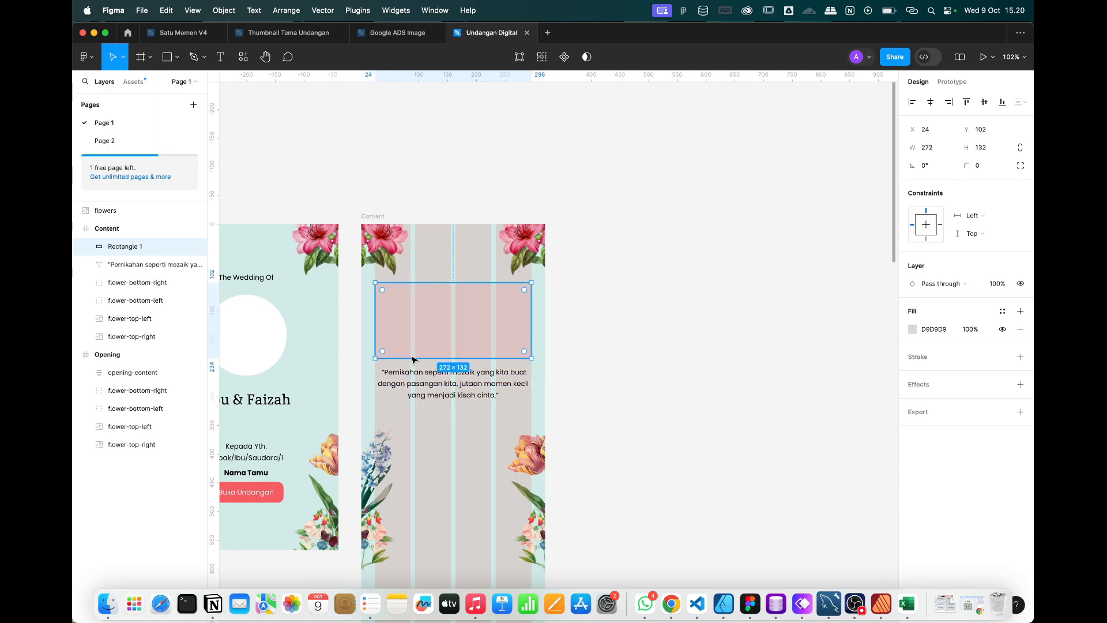
{"action": "left_click_drag", "start_coordinate": [452, 390], "coordinate": [469, 407]}
{"action": "scroll", "coordinate": [469, 406], "scroll_direction": "up", "scroll_amount": 5}
{"action": "left_click", "coordinate": [459, 257]}
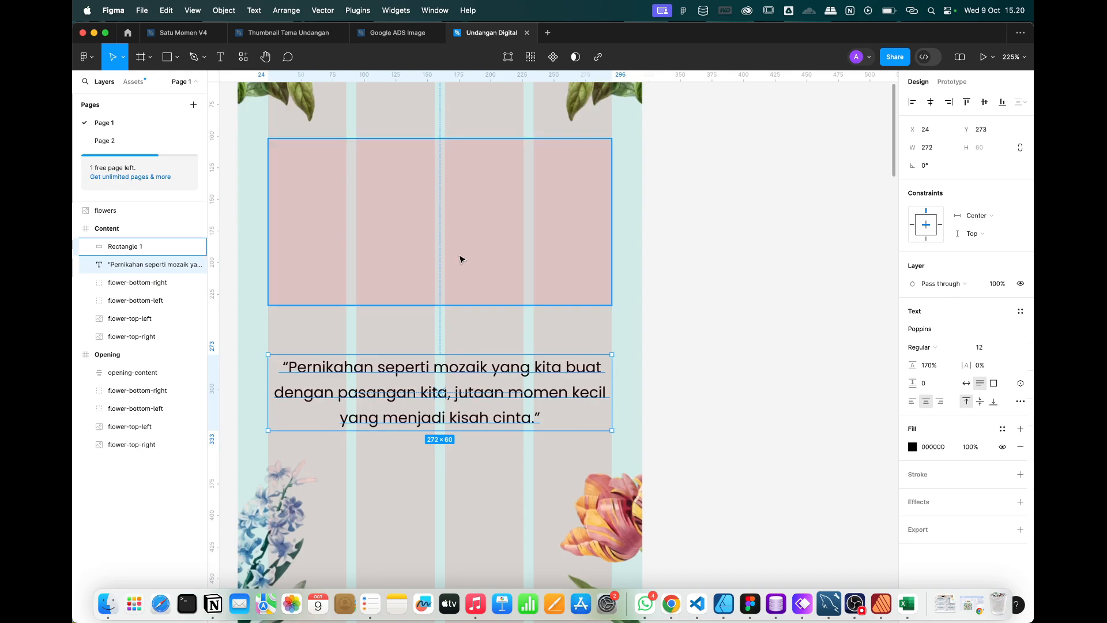
{"action": "left_click_drag", "start_coordinate": [424, 305], "coordinate": [447, 446]}
{"action": "left_click", "coordinate": [459, 317]}
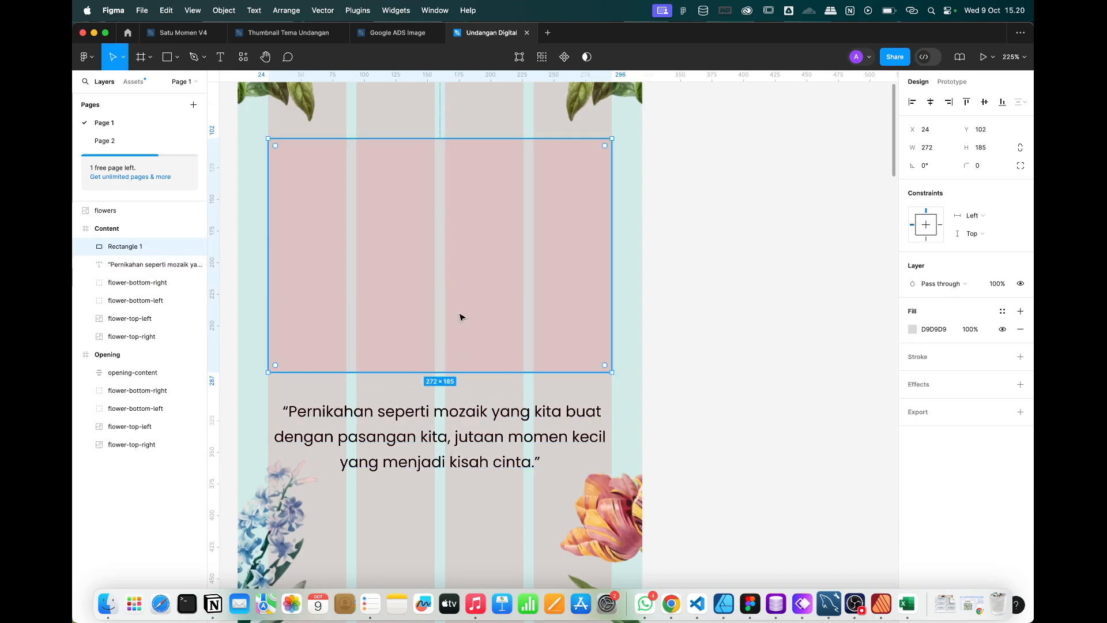
{"action": "scroll", "coordinate": [456, 329], "scroll_direction": "down", "scroll_amount": 1}
{"action": "left_click_drag", "start_coordinate": [455, 371], "coordinate": [455, 378]}
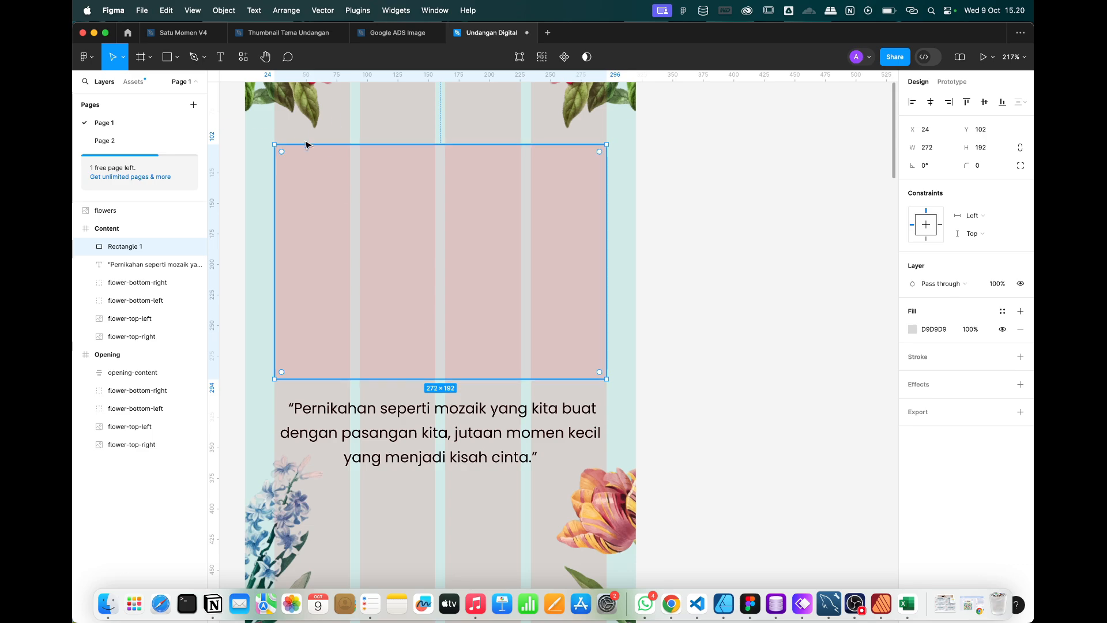
Round the rectangle's corners to radius 10 and hide the Content frame's column grid.
{"action": "left_click_drag", "start_coordinate": [281, 152], "coordinate": [288, 159]}
{"action": "scroll", "coordinate": [287, 159], "scroll_direction": "down", "scroll_amount": 5}
{"action": "scroll", "coordinate": [287, 159], "scroll_direction": "left", "scroll_amount": 2}
{"action": "scroll", "coordinate": [287, 160], "scroll_direction": "up", "scroll_amount": 1}
{"action": "scroll", "coordinate": [288, 160], "scroll_direction": "left", "scroll_amount": 1}
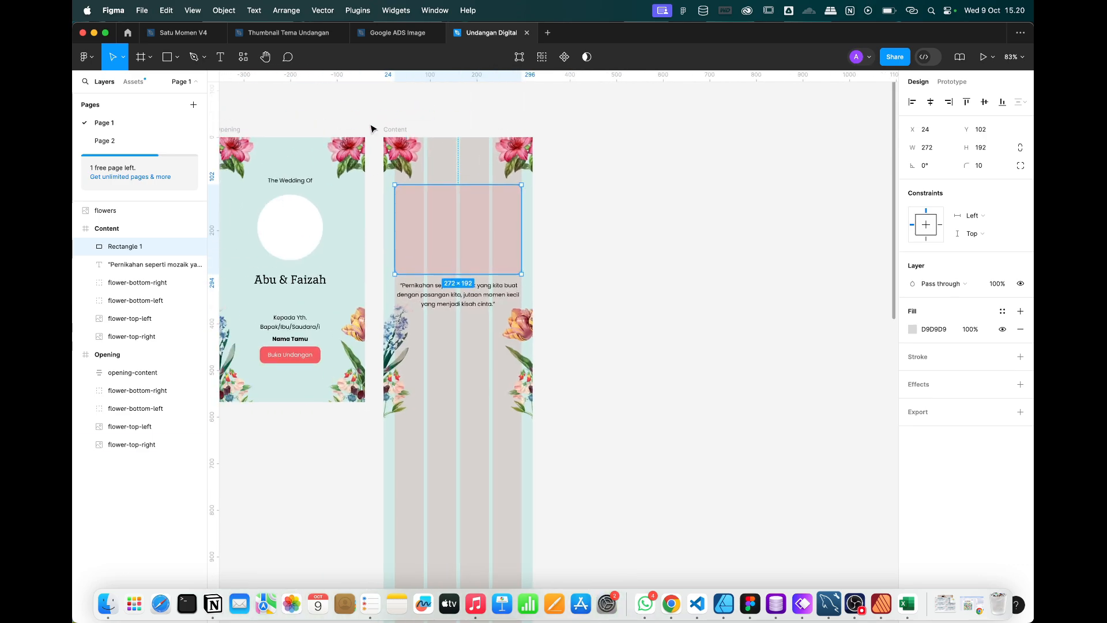
{"action": "left_click", "coordinate": [408, 128]}
{"action": "left_click", "coordinate": [1003, 275]}
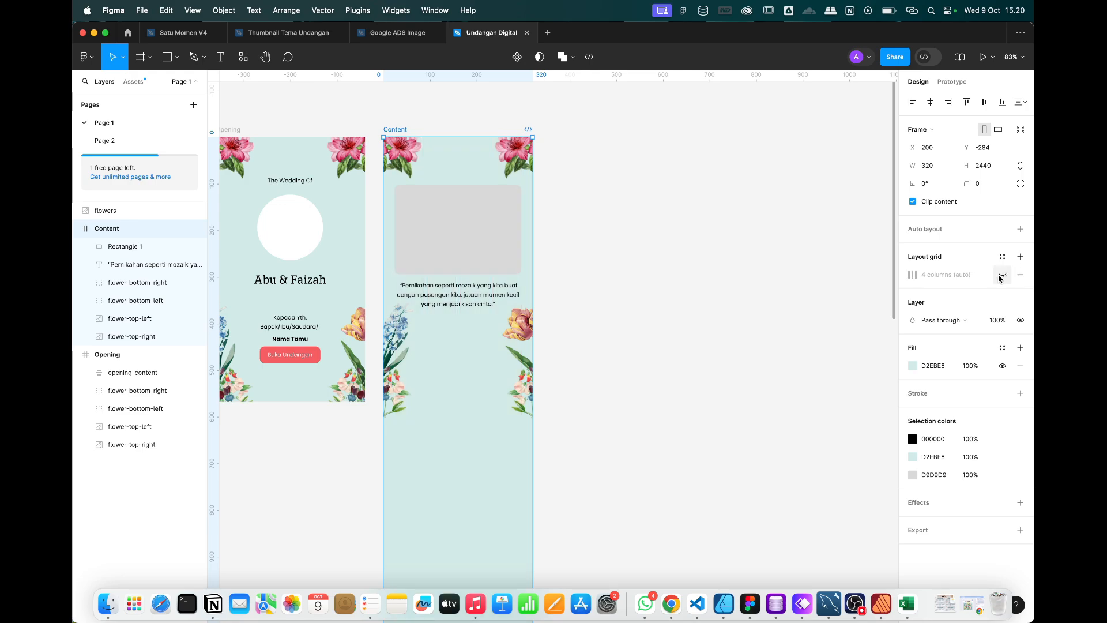
Fill the placeholder rectangle white (FFFFFF).
{"action": "left_click", "coordinate": [572, 286]}
{"action": "left_click", "coordinate": [507, 242]}
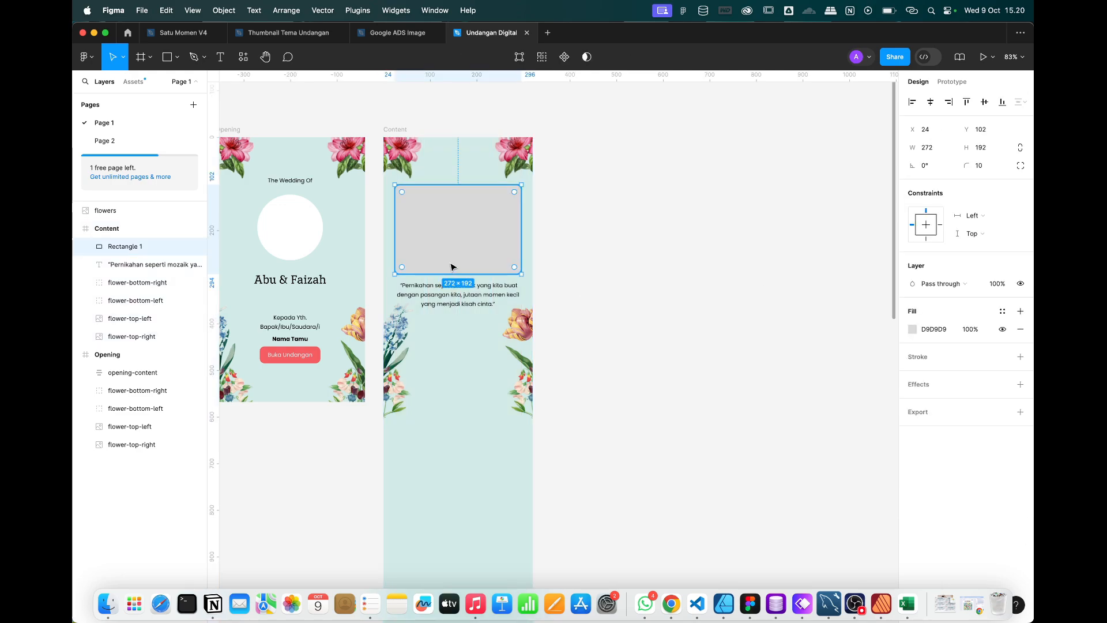
{"action": "left_click", "coordinate": [916, 335]}
{"action": "left_click_drag", "start_coordinate": [803, 372], "coordinate": [690, 225]}
{"action": "left_click", "coordinate": [897, 296]}
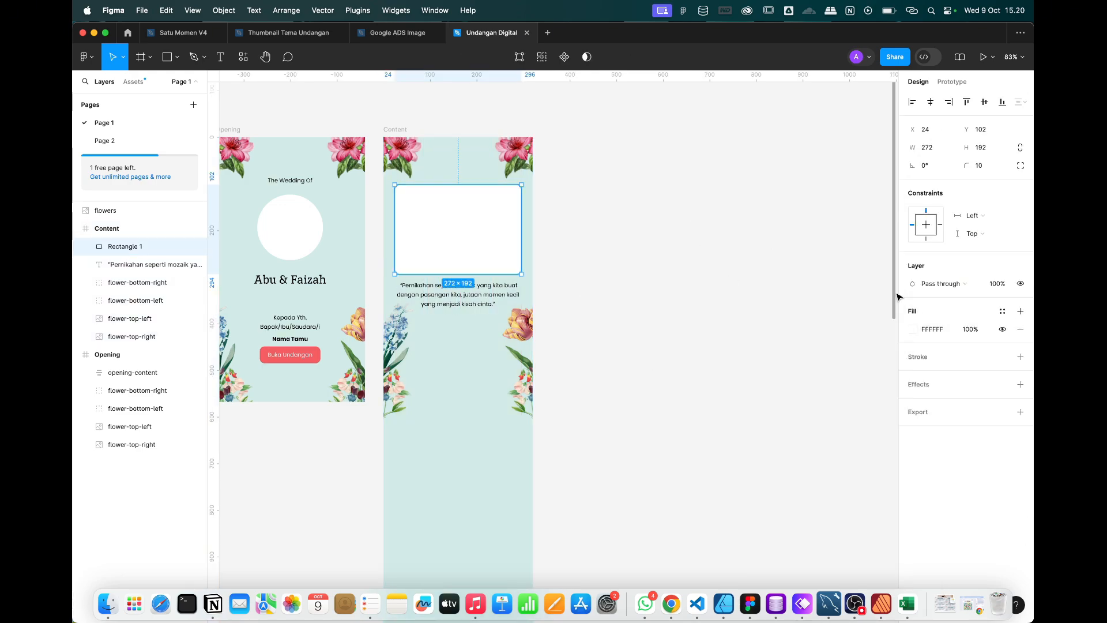
Check the quote text, bottom-right flower group and white placeholder by selecting each in turn.
{"action": "left_click", "coordinate": [715, 286]}
{"action": "left_click", "coordinate": [447, 301]}
{"action": "scroll", "coordinate": [448, 301], "scroll_direction": "up", "scroll_amount": 5}
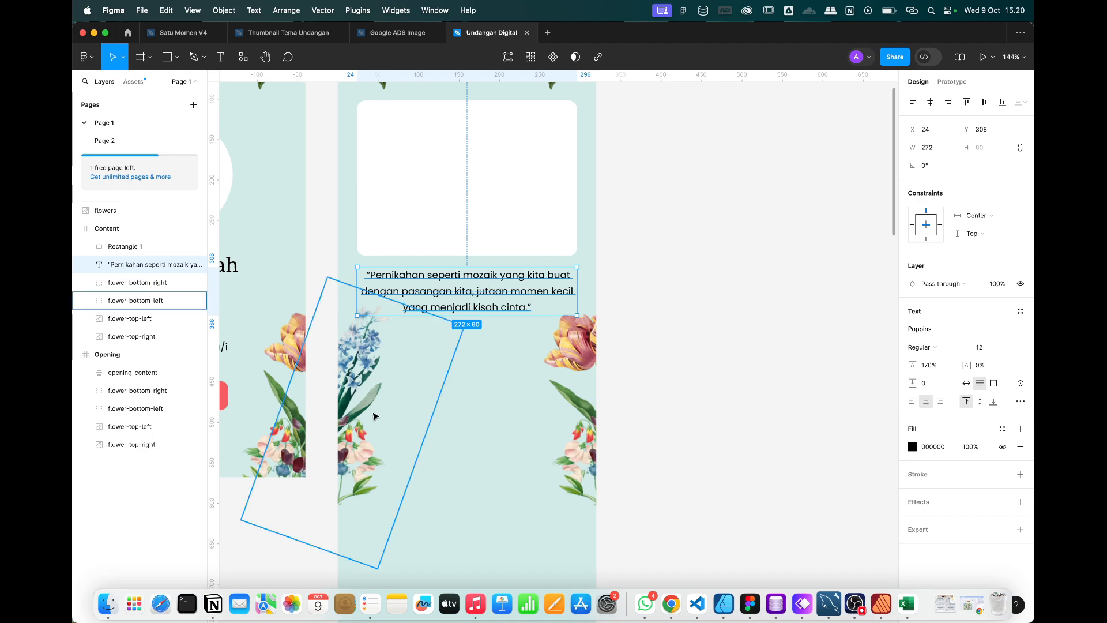
{"action": "left_click", "coordinate": [583, 437]}
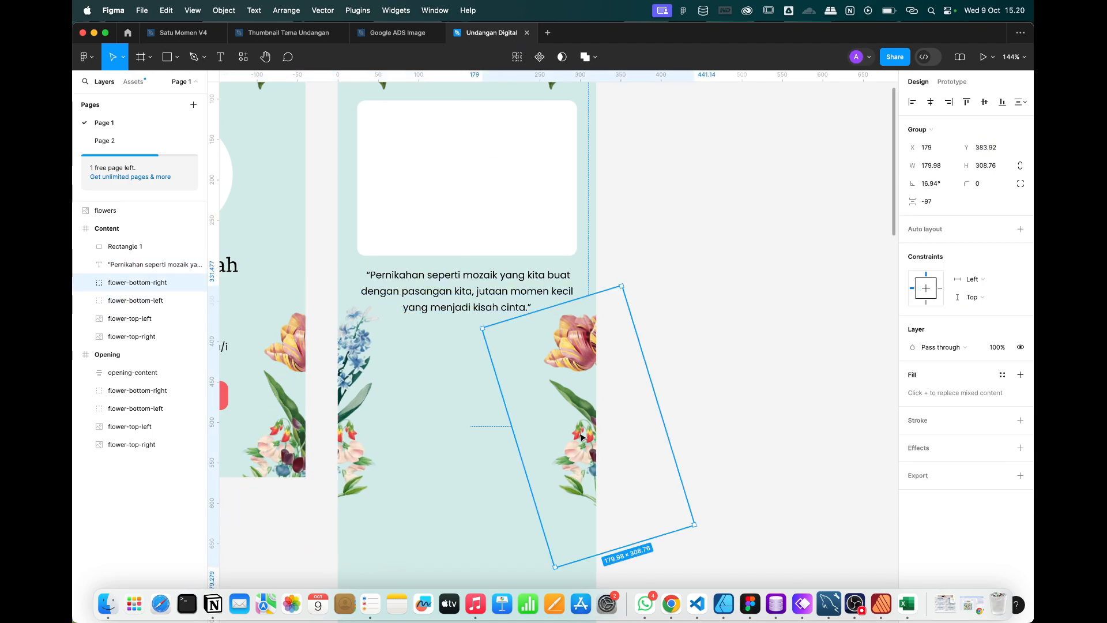
{"action": "left_click", "coordinate": [667, 276]}
{"action": "scroll", "coordinate": [666, 279], "scroll_direction": "down", "scroll_amount": 5}
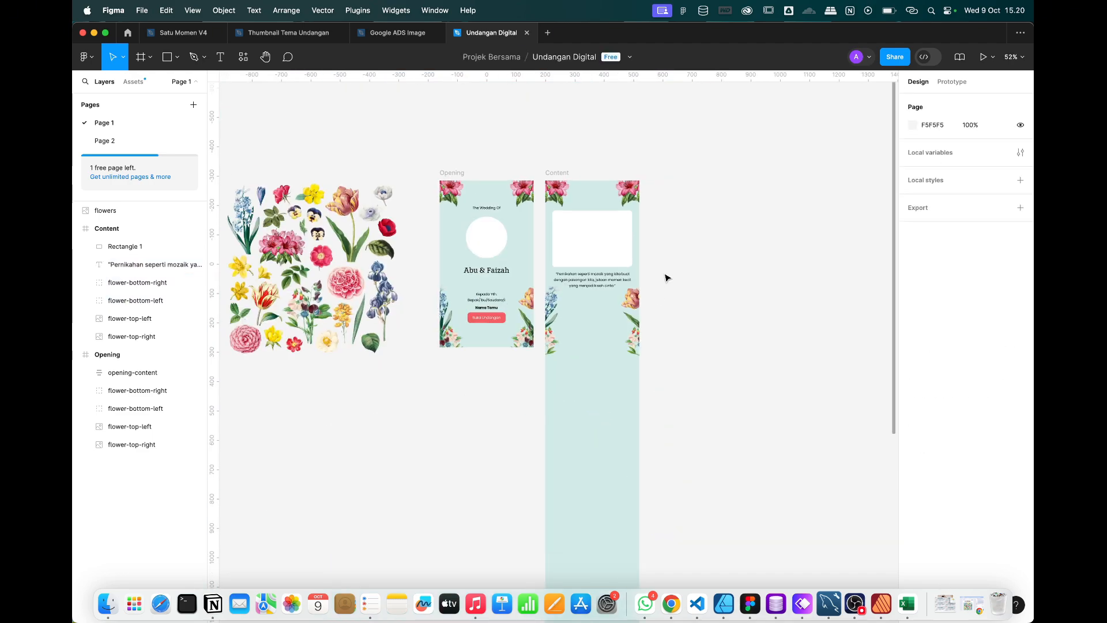
{"action": "scroll", "coordinate": [666, 279], "scroll_direction": "up", "scroll_amount": 2}
{"action": "left_click", "coordinate": [579, 292]}
{"action": "scroll", "coordinate": [578, 292], "scroll_direction": "up", "scroll_amount": 3}
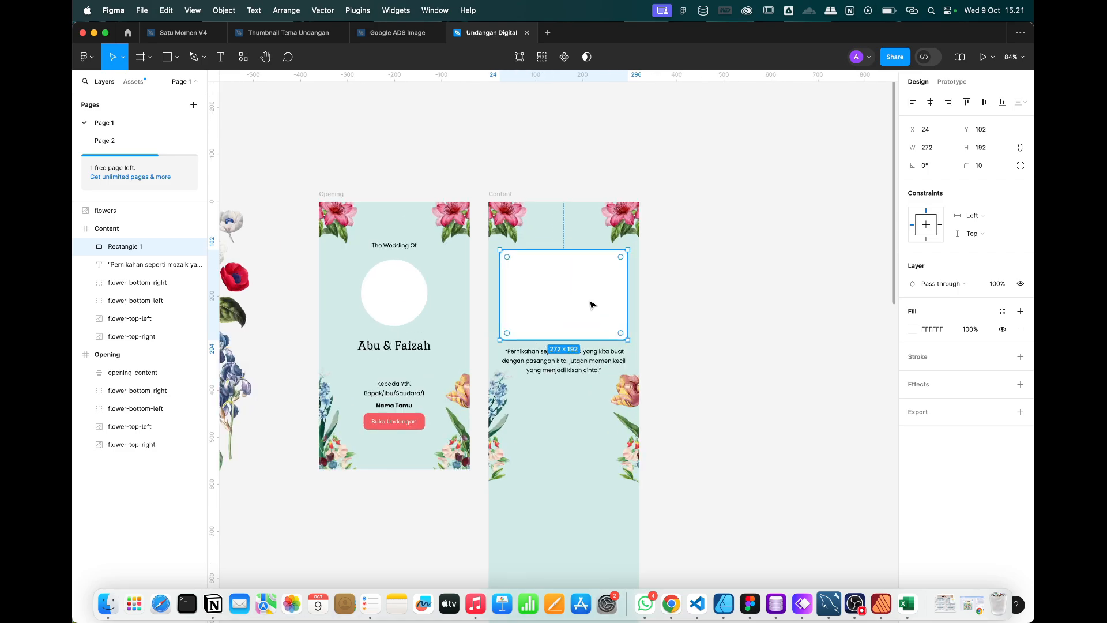
{"action": "key", "text": "Escape"}
Select all of the Salam section text in the Whimsical wireframe.
{"action": "key", "text": "super+Tab"}
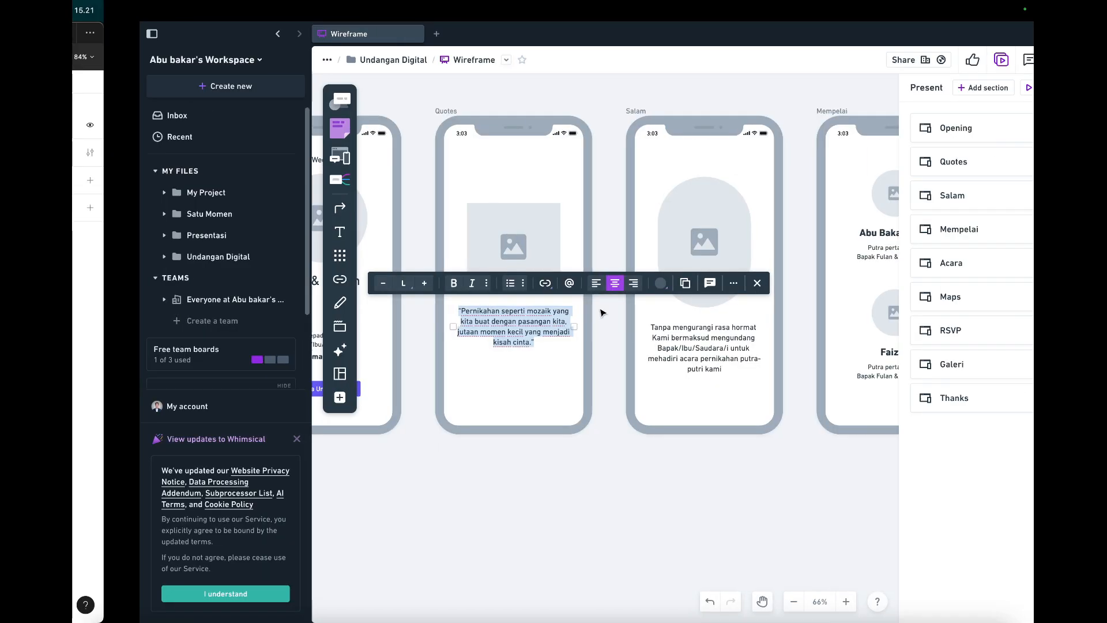
{"action": "scroll", "coordinate": [599, 311], "scroll_direction": "right", "scroll_amount": 2}
{"action": "double_click", "coordinate": [546, 353]}
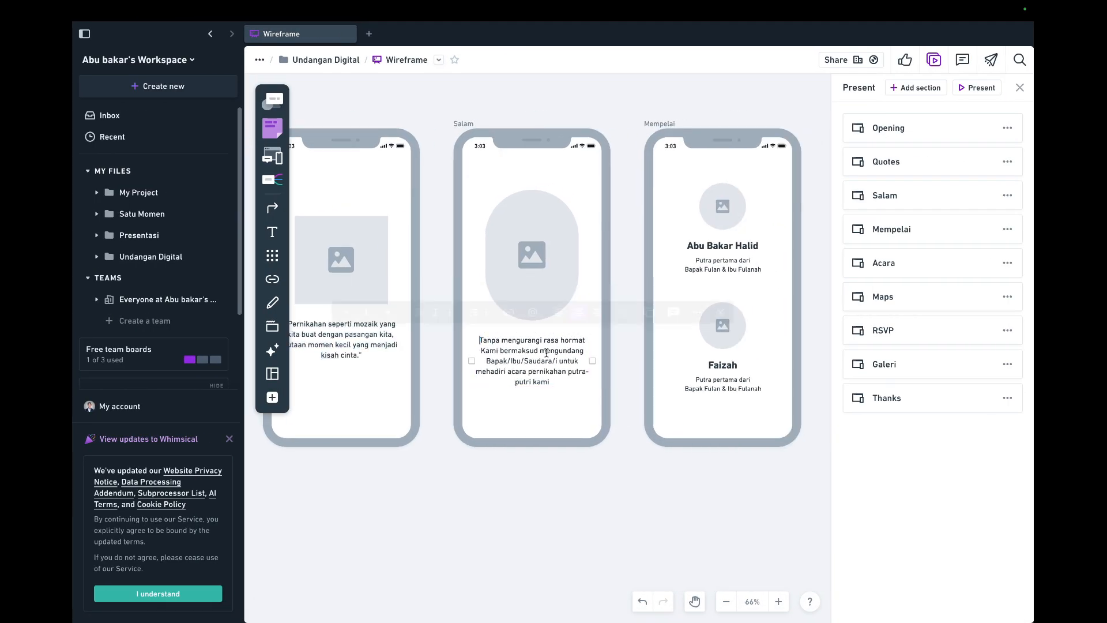
{"action": "key", "text": "super+a"}
{"action": "key", "text": "super+Tab"}
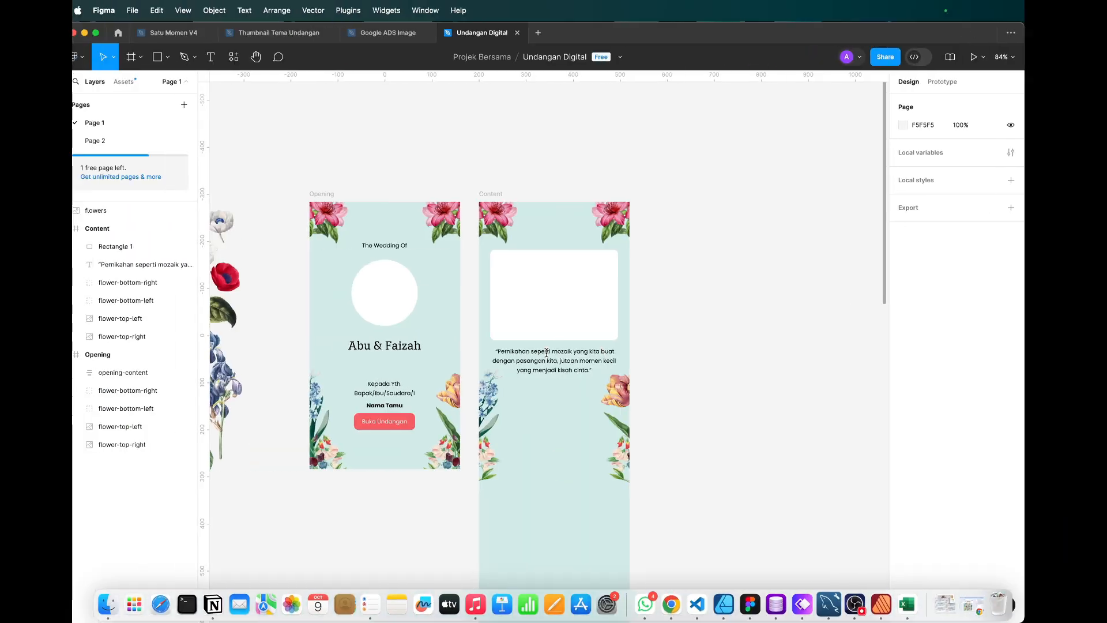
Rename the placeholder rectangle layer to 'foto-quotes'.
{"action": "left_click", "coordinate": [531, 301]}
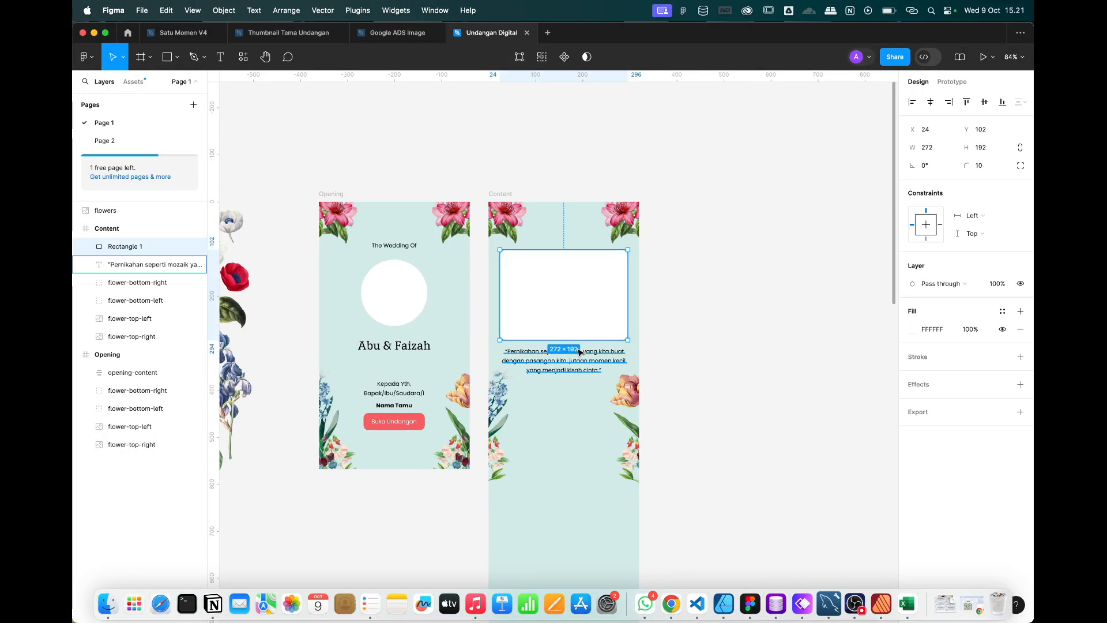
{"action": "scroll", "coordinate": [622, 330], "scroll_direction": "up", "scroll_amount": 1}
{"action": "left_click", "coordinate": [687, 376]}
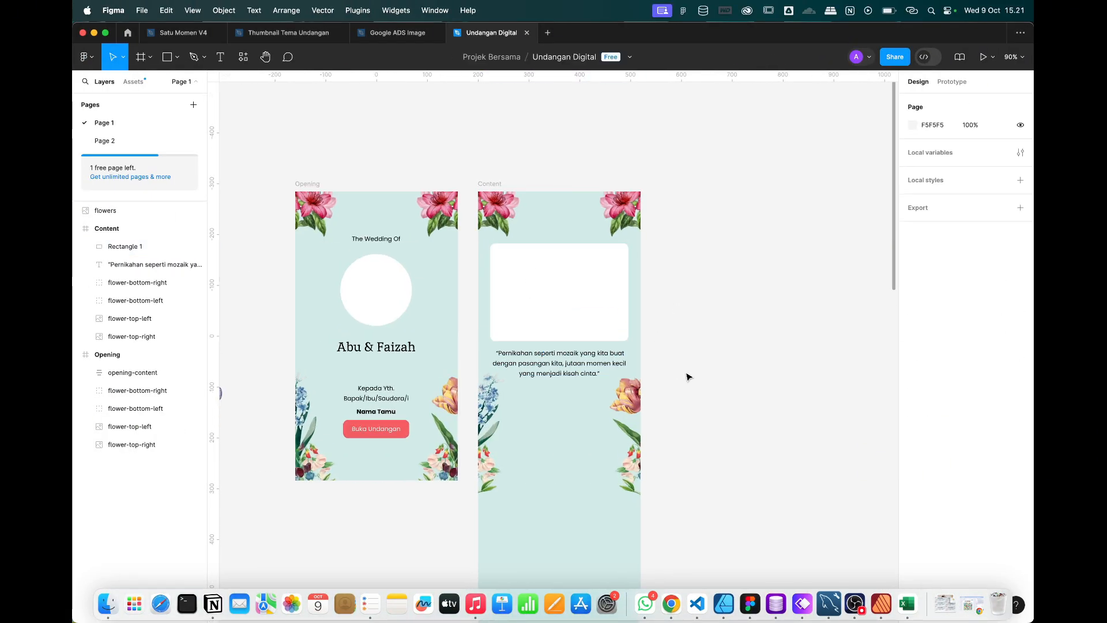
{"action": "left_click", "coordinate": [572, 370]}
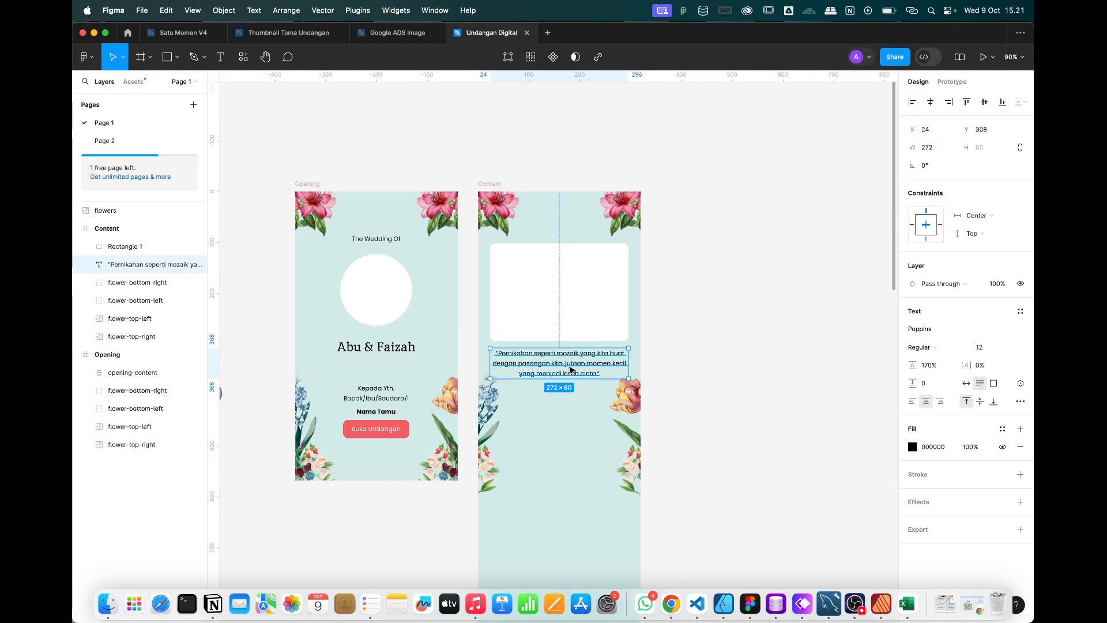
{"action": "left_click", "coordinate": [564, 304]}
{"action": "double_click", "coordinate": [122, 247]}
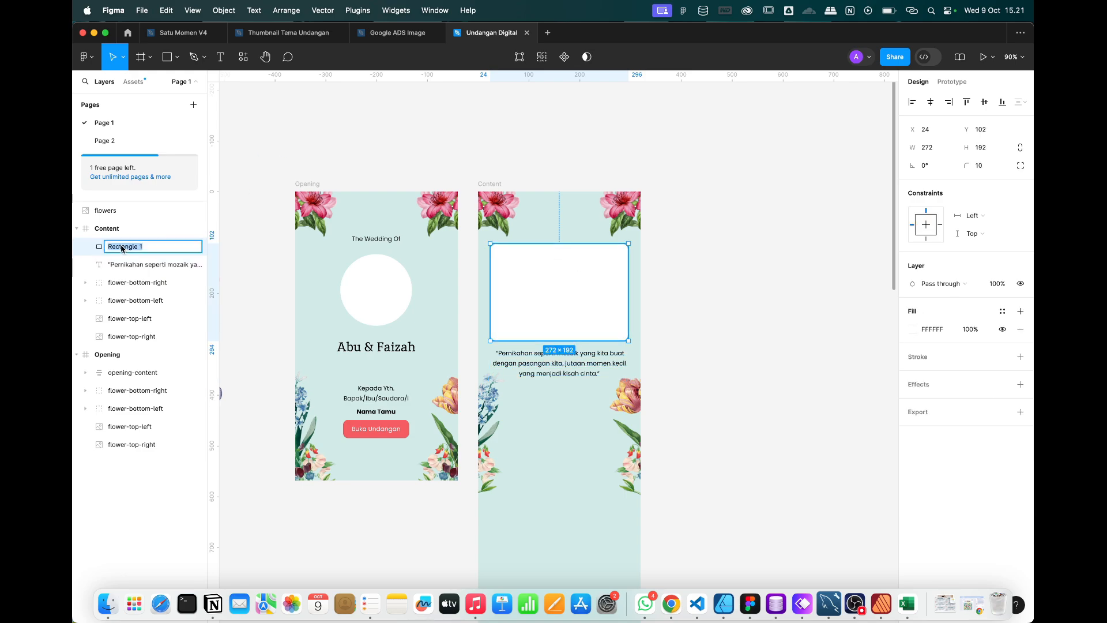
{"action": "type", "text": "foto"}
{"action": "type", "text": "-cuotes"}
{"action": "key", "text": "Return"}
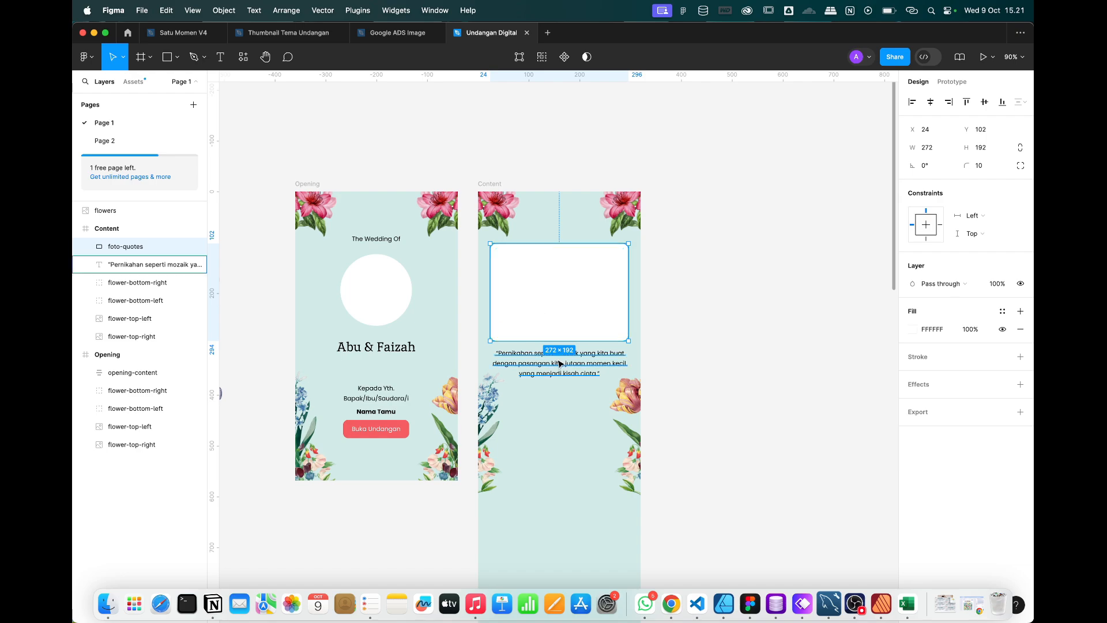
Wrap the placeholder and quote text in an auto layout frame named 'quotes'.
{"action": "left_click", "coordinate": [559, 363], "text": "shift"}
{"action": "right_click", "coordinate": [558, 290]}
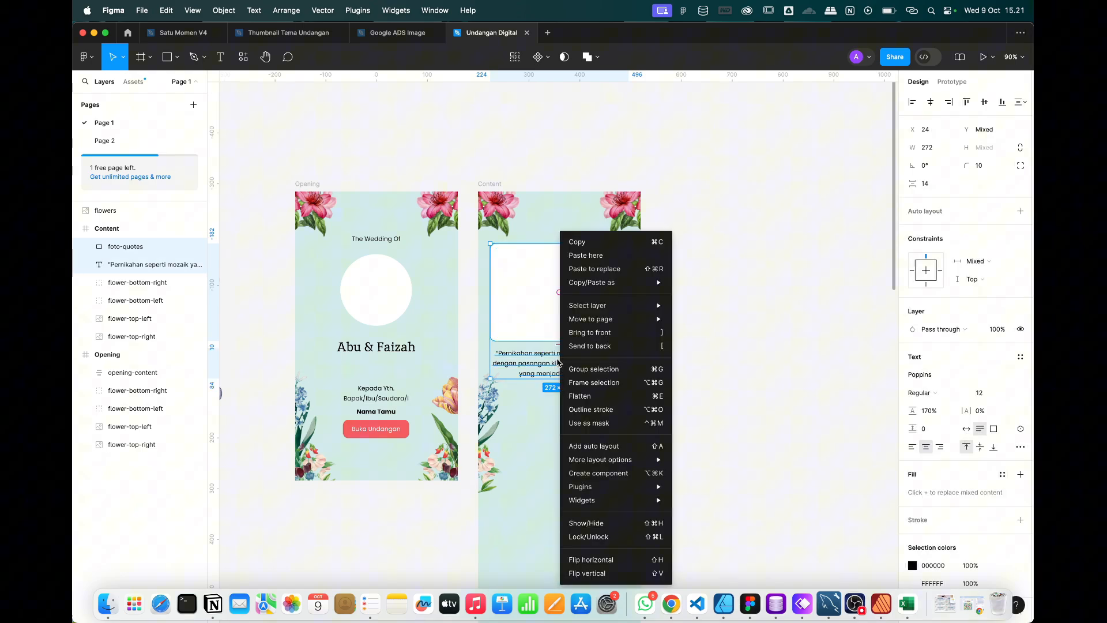
{"action": "left_click", "coordinate": [584, 446]}
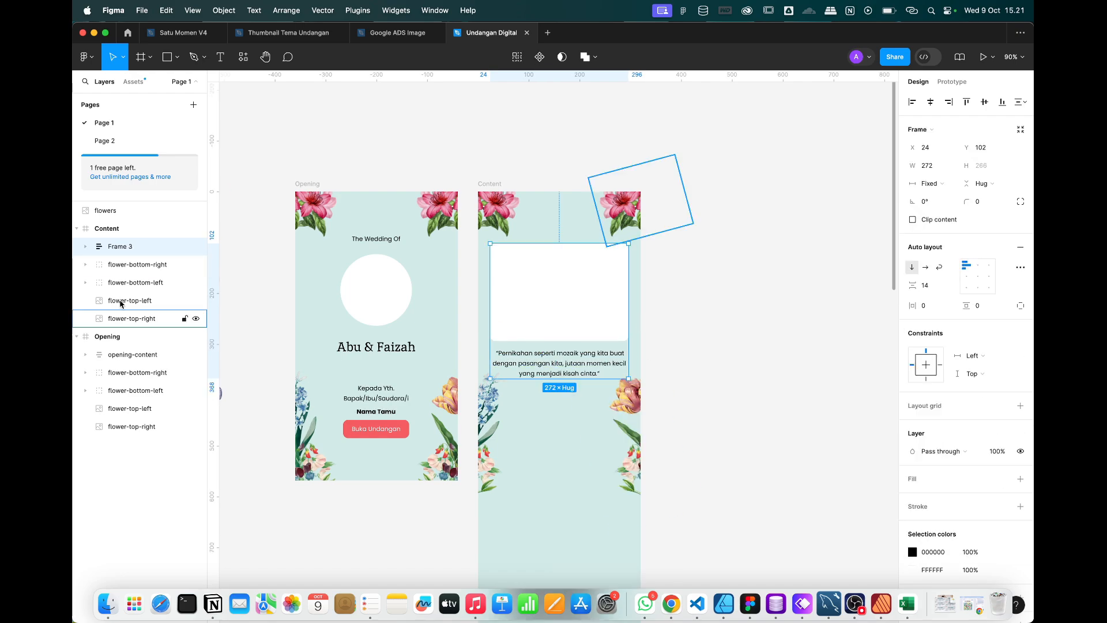
{"action": "double_click", "coordinate": [118, 247]}
{"action": "type", "text": "q"}
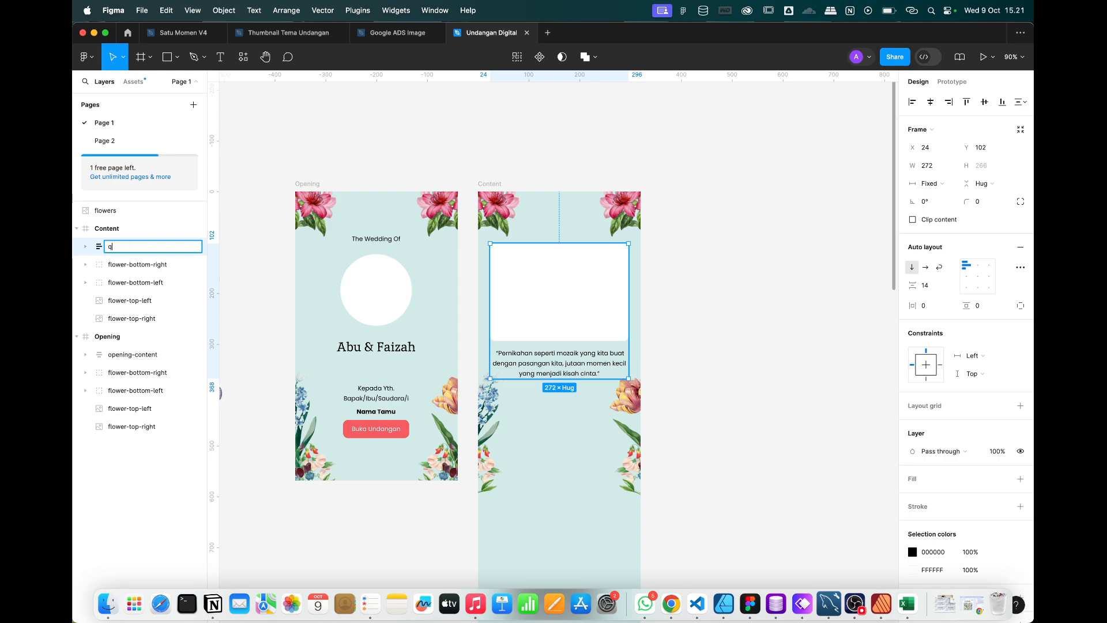
{"action": "type", "text": "uotes"}
{"action": "key", "text": "Return"}
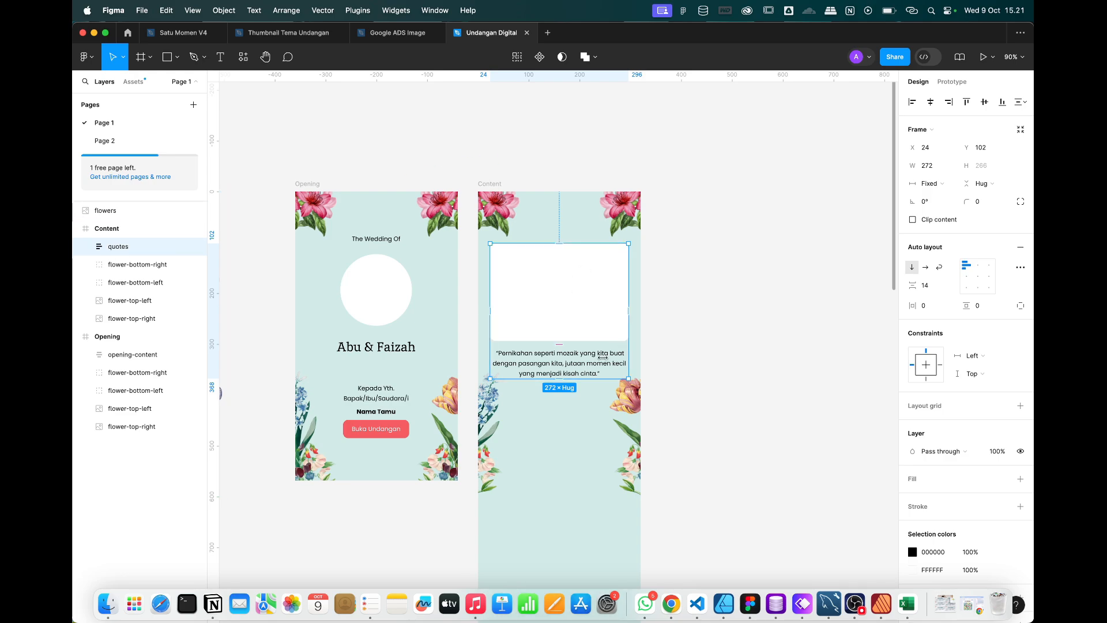
Set the quotes frame's item spacing to 20 and nudge it slightly upward.
{"action": "left_click", "coordinate": [934, 286]}
{"action": "key", "text": "Return"}
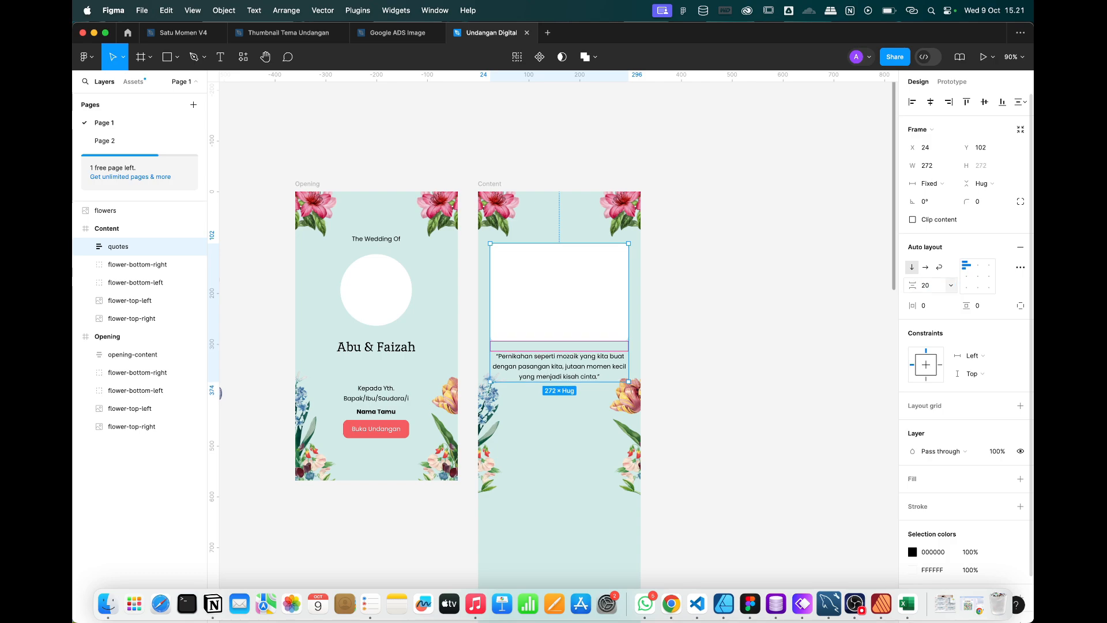
{"action": "left_click", "coordinate": [686, 321]}
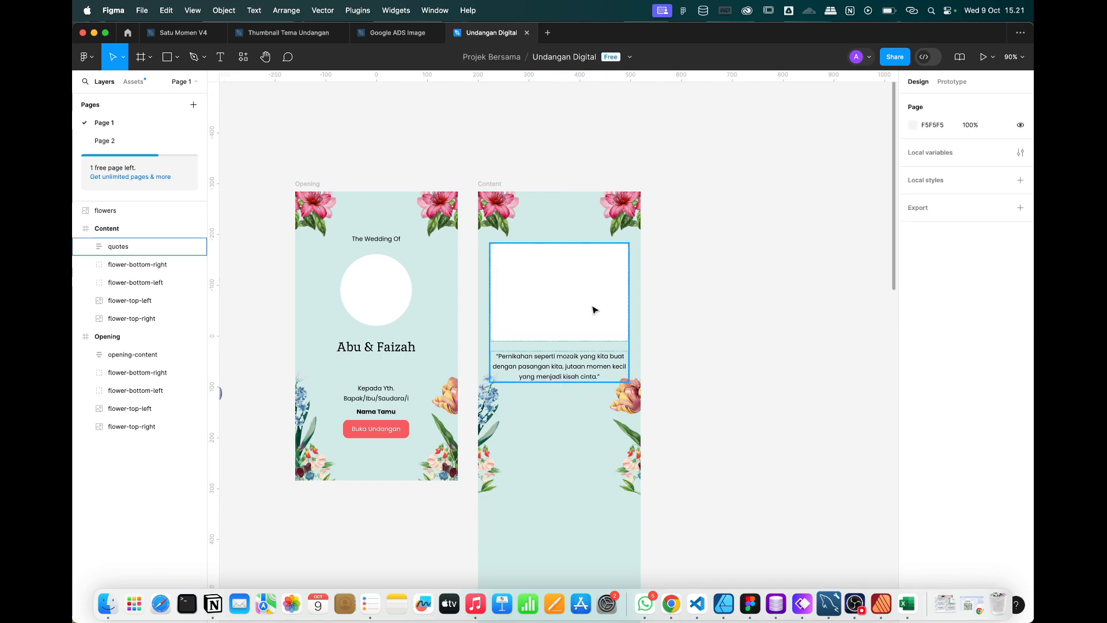
{"action": "left_click", "coordinate": [594, 309]}
{"action": "scroll", "coordinate": [595, 309], "scroll_direction": "up", "scroll_amount": 5}
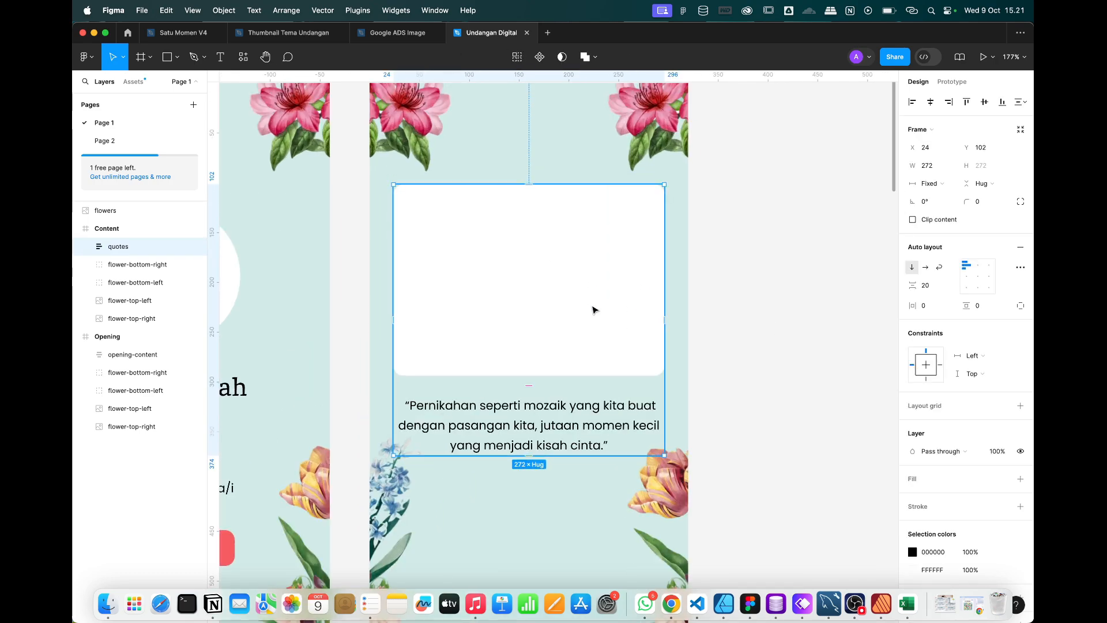
{"action": "left_click_drag", "start_coordinate": [593, 307], "coordinate": [594, 306]}
{"action": "scroll", "coordinate": [593, 307], "scroll_direction": "down", "scroll_amount": 6}
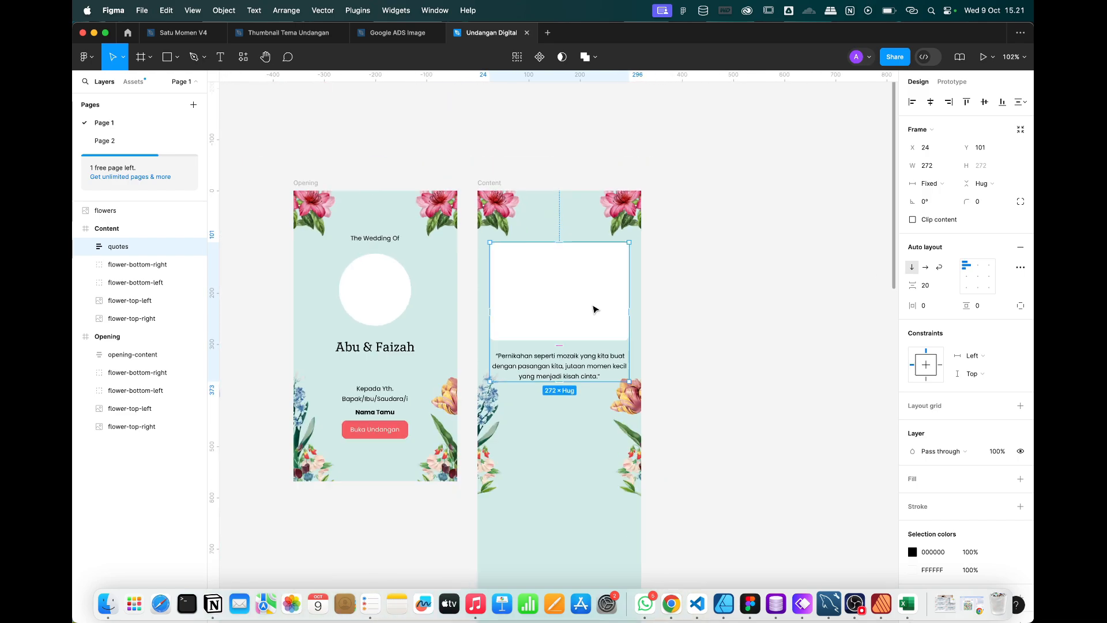
{"action": "scroll", "coordinate": [662, 357], "scroll_direction": "up", "scroll_amount": 3}
{"action": "scroll", "coordinate": [661, 357], "scroll_direction": "down", "scroll_amount": 1}
{"action": "scroll", "coordinate": [662, 359], "scroll_direction": "down", "scroll_amount": 2}
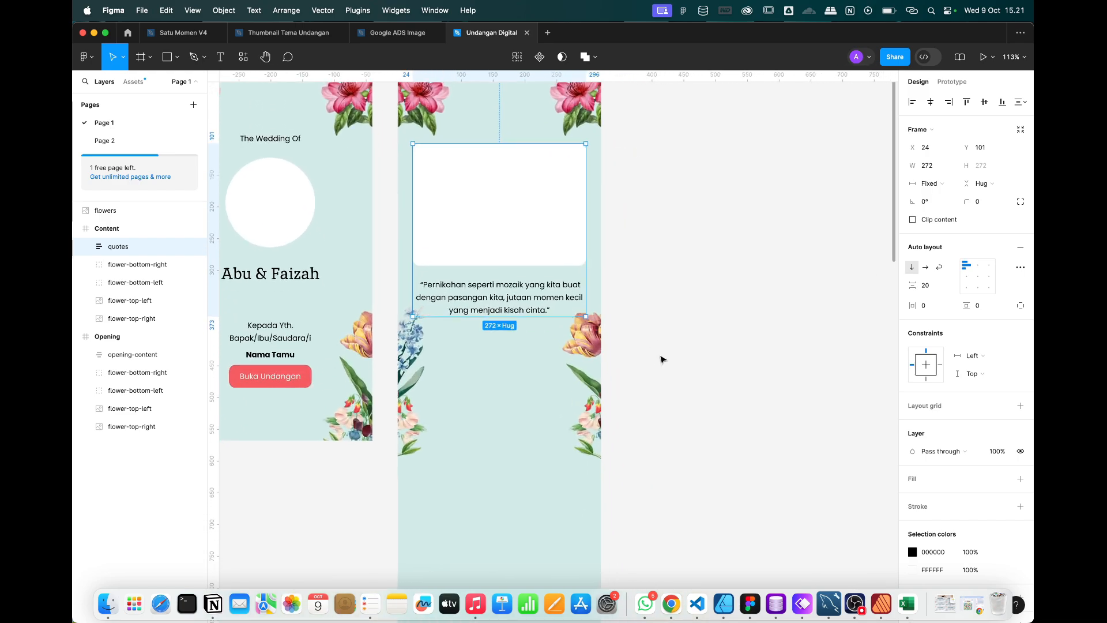
{"action": "scroll", "coordinate": [652, 271], "scroll_direction": "down", "scroll_amount": 2}
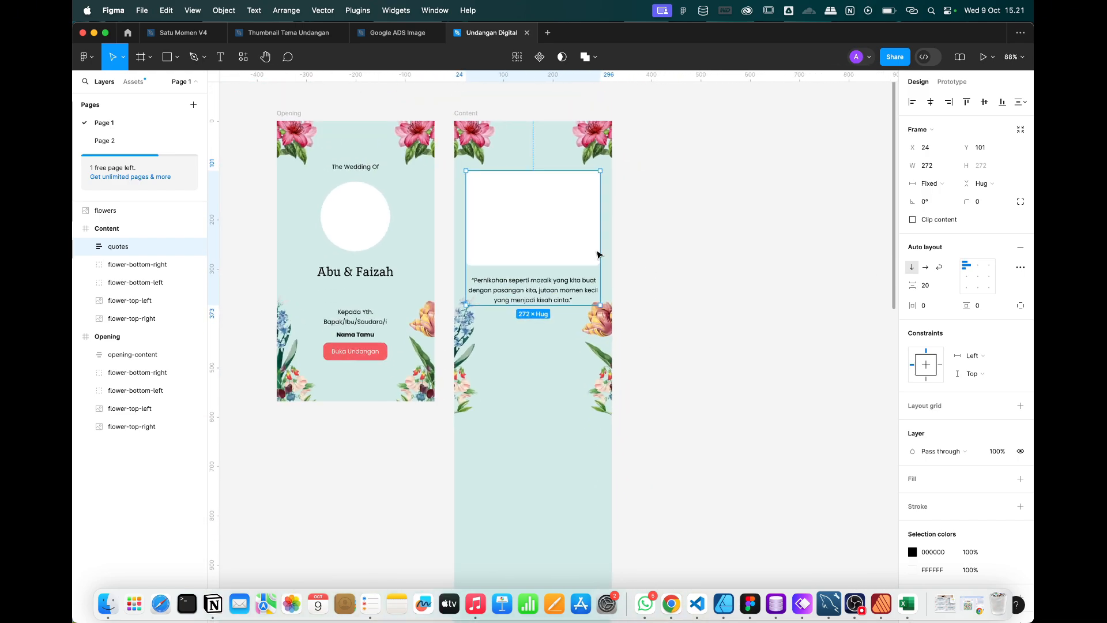
Duplicate the quotes frame and place the copy below the original.
{"action": "key", "text": "super+d"}
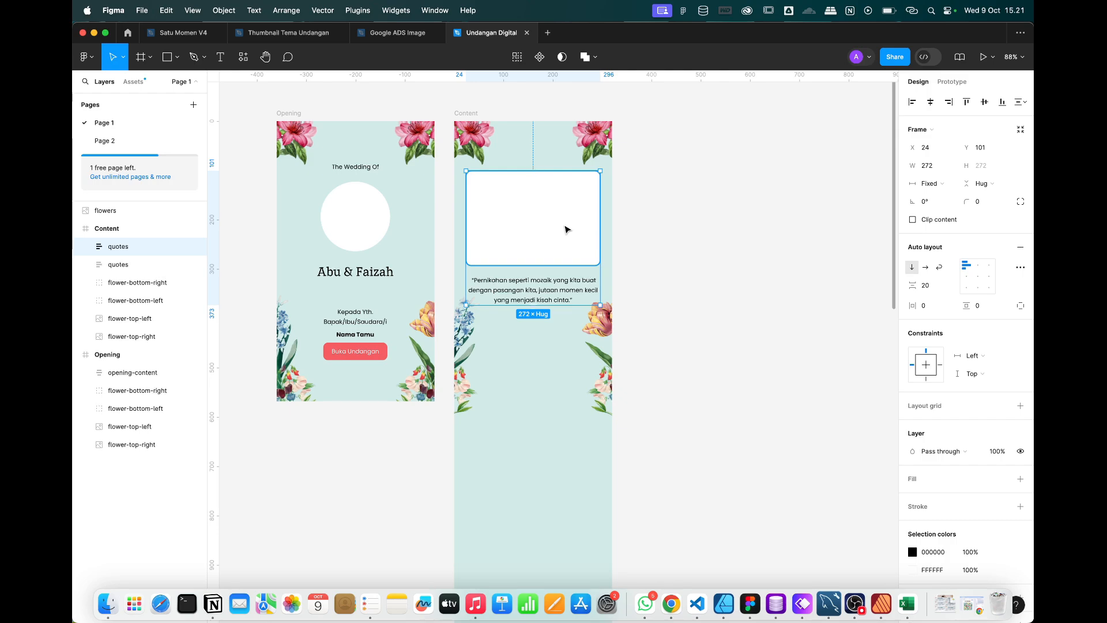
{"action": "left_click_drag", "start_coordinate": [564, 216], "coordinate": [556, 370]}
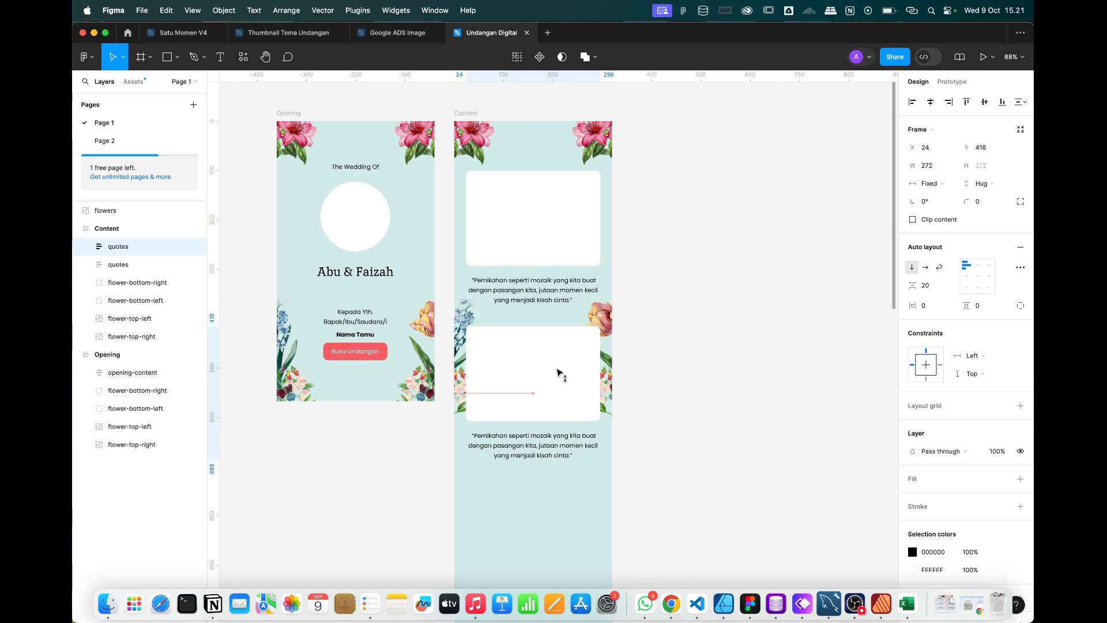
{"action": "scroll", "coordinate": [555, 371], "scroll_direction": "up", "scroll_amount": 3}
{"action": "scroll", "coordinate": [556, 371], "scroll_direction": "down", "scroll_amount": 2}
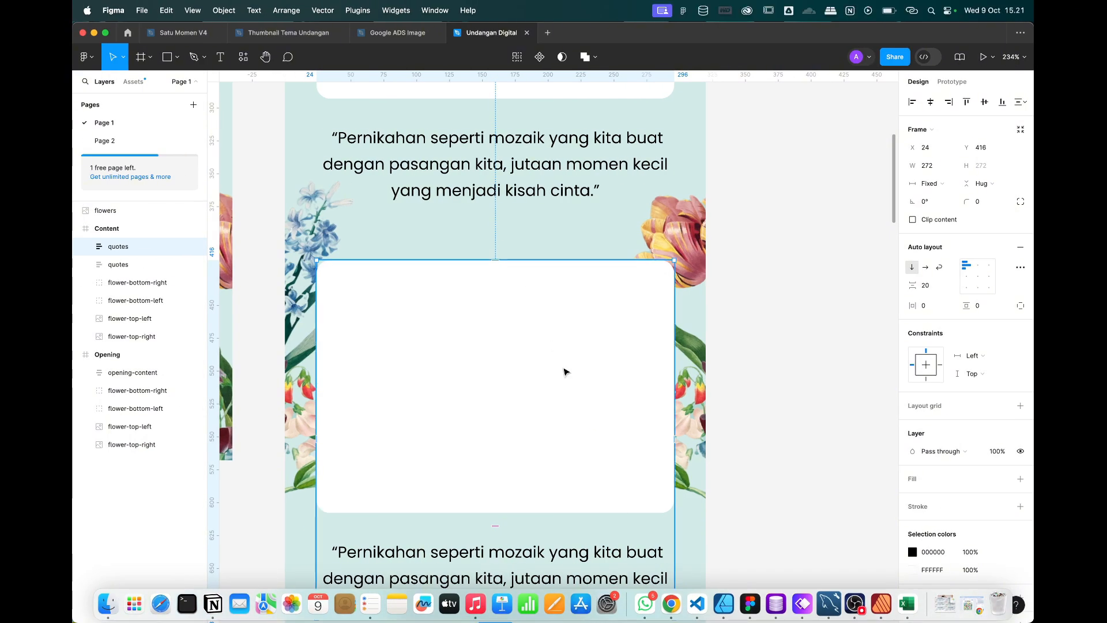
Narrow the lower block's photo placeholder to 148×192.
{"action": "left_click", "coordinate": [564, 387]}
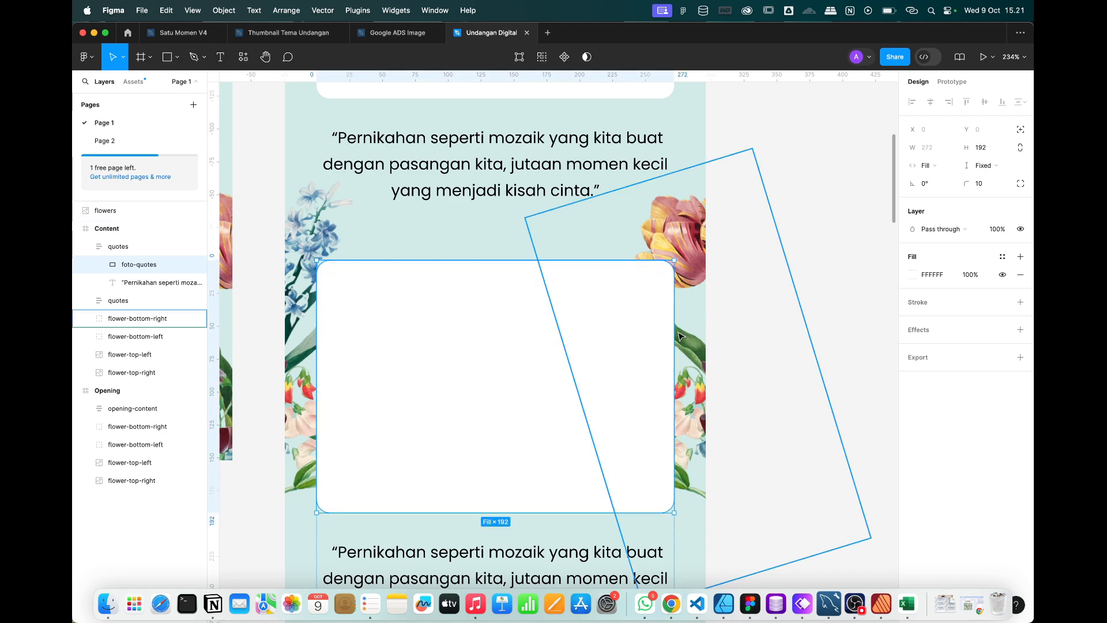
{"action": "left_click_drag", "start_coordinate": [674, 334], "coordinate": [640, 334]}
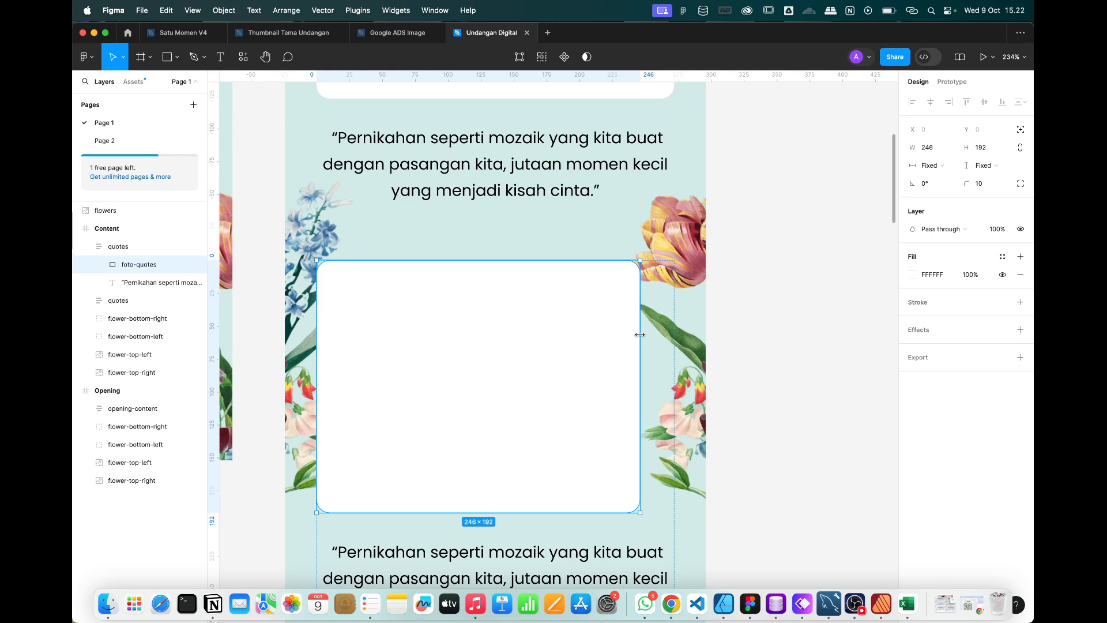
{"action": "mouse_move", "coordinate": [640, 334]}
{"action": "left_mouse_down"}
{"action": "mouse_move", "coordinate": [624, 333]}
{"action": "mouse_move", "coordinate": [652, 335]}
{"action": "left_mouse_up"}
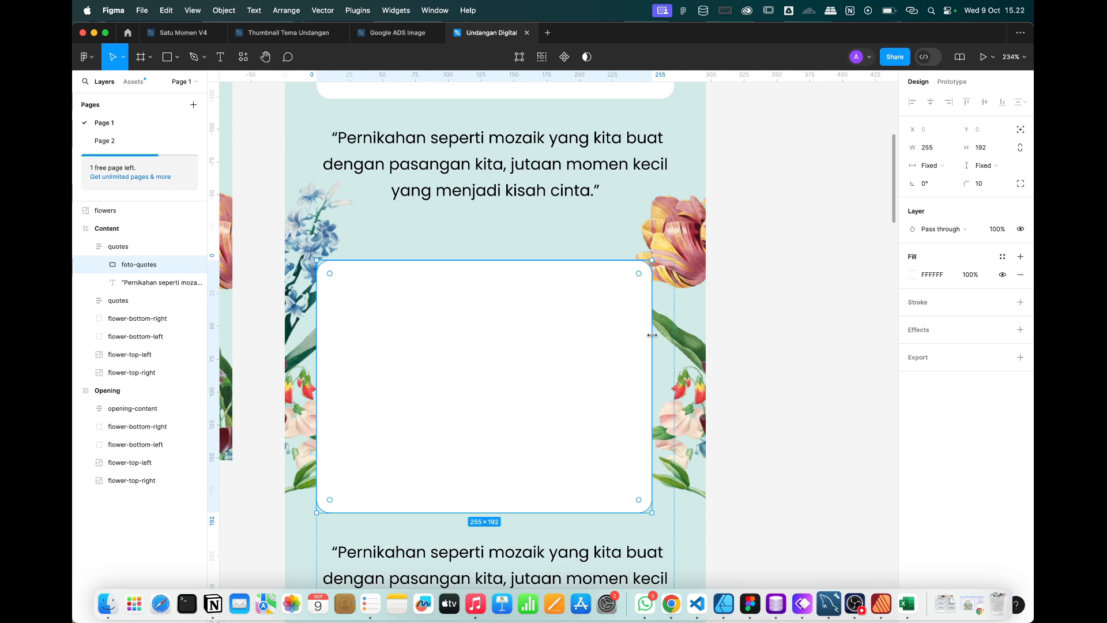
{"action": "left_click", "coordinate": [749, 316]}
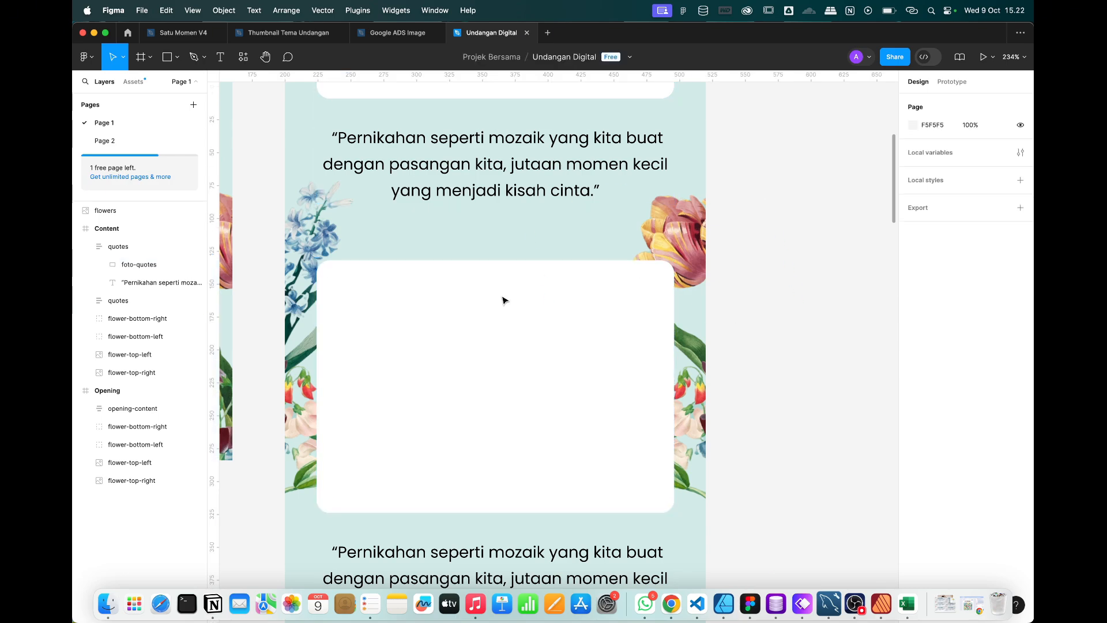
{"action": "left_click", "coordinate": [496, 375]}
{"action": "scroll", "coordinate": [496, 375], "scroll_direction": "down", "scroll_amount": 3}
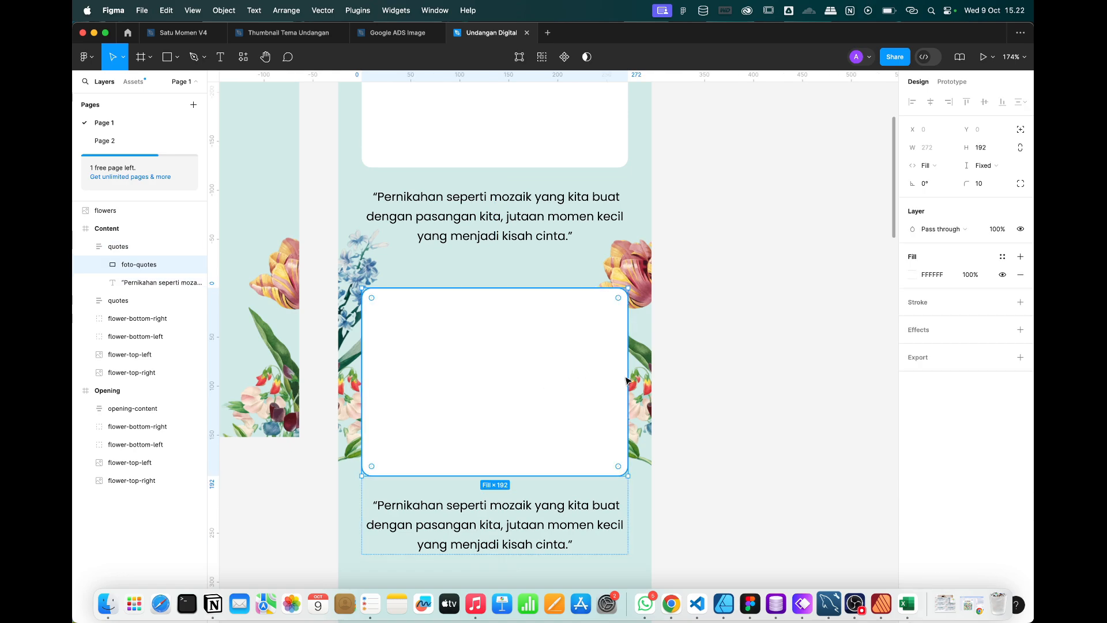
{"action": "left_click_drag", "start_coordinate": [602, 377], "coordinate": [567, 384]}
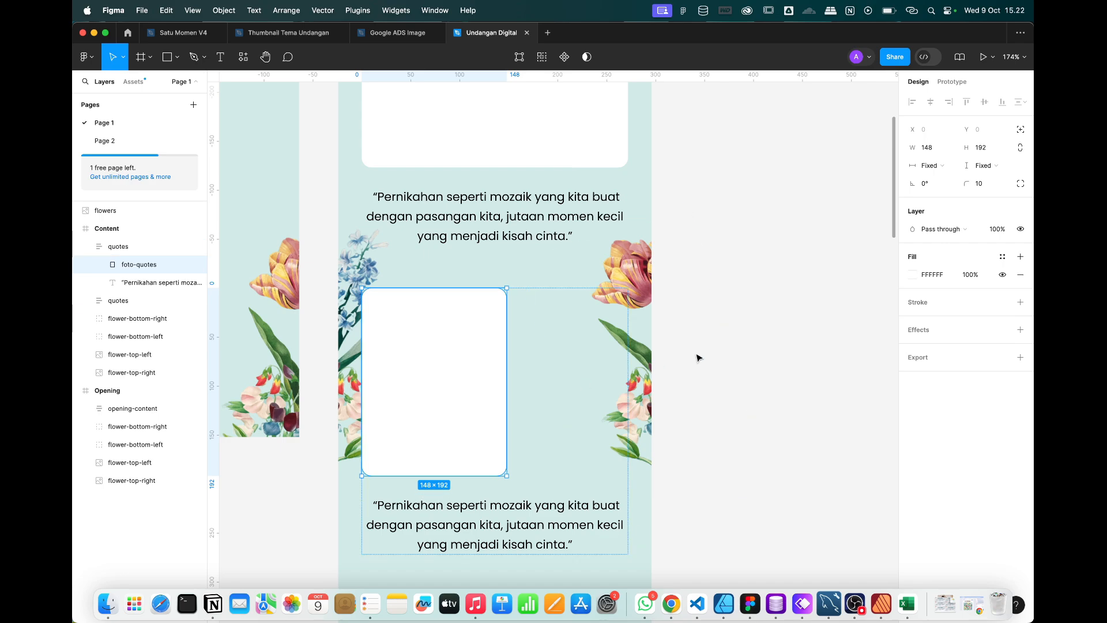
Select the upper quotes block, then the lower one.
{"action": "left_click", "coordinate": [738, 351]}
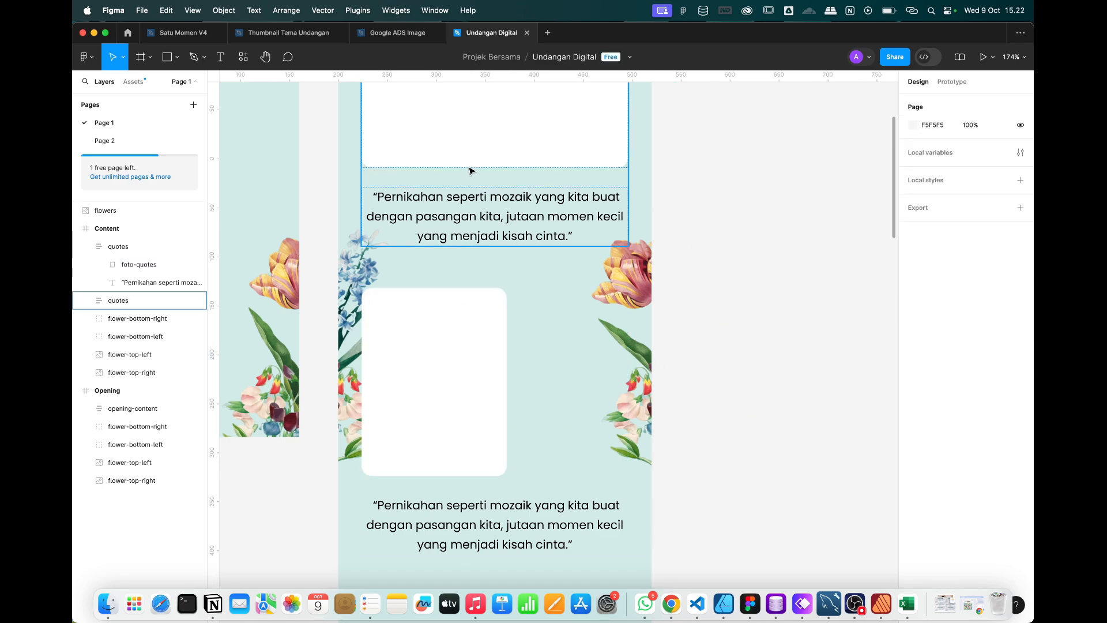
{"action": "left_click", "coordinate": [466, 150]}
{"action": "scroll", "coordinate": [605, 180], "scroll_direction": "up", "scroll_amount": 3}
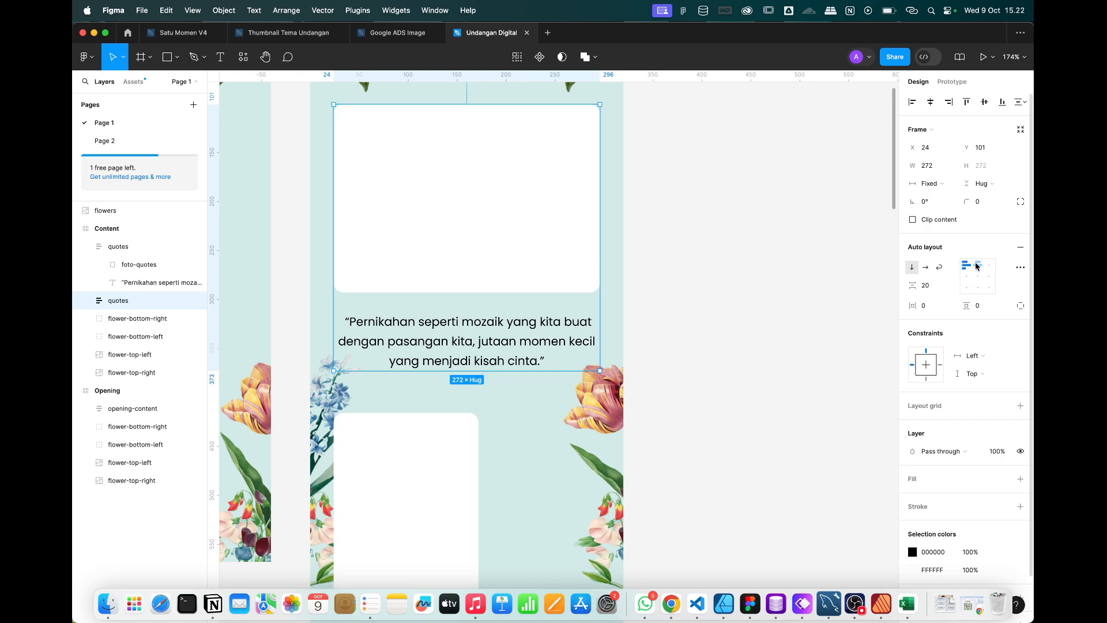
{"action": "scroll", "coordinate": [553, 426], "scroll_direction": "down", "scroll_amount": 5}
{"action": "left_click", "coordinate": [521, 295]}
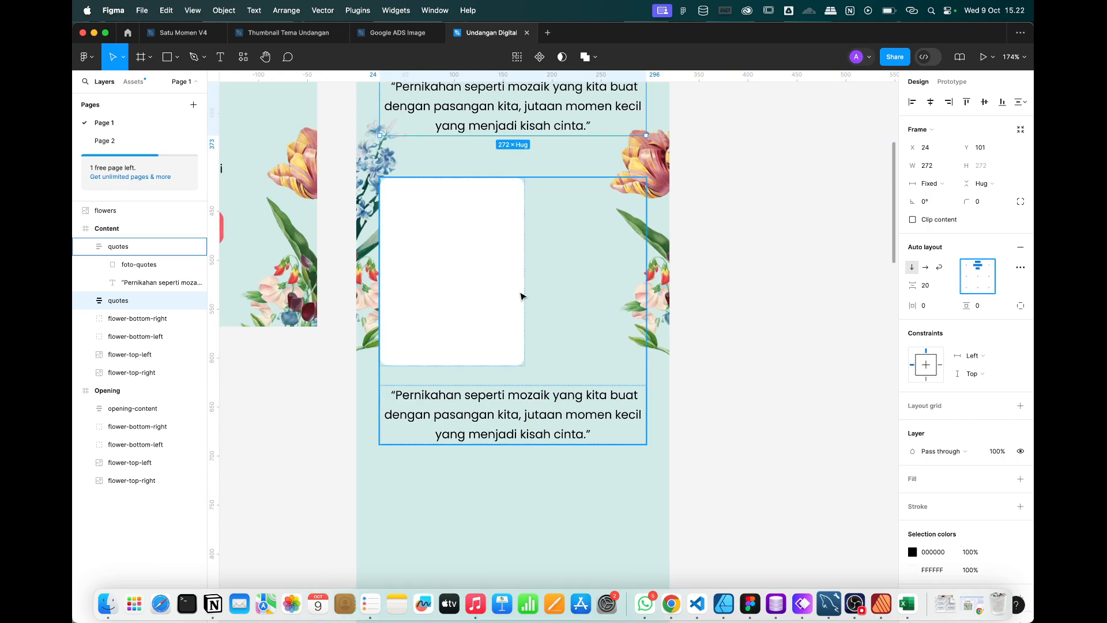
{"action": "scroll", "coordinate": [522, 295], "scroll_direction": "up", "scroll_amount": 1}
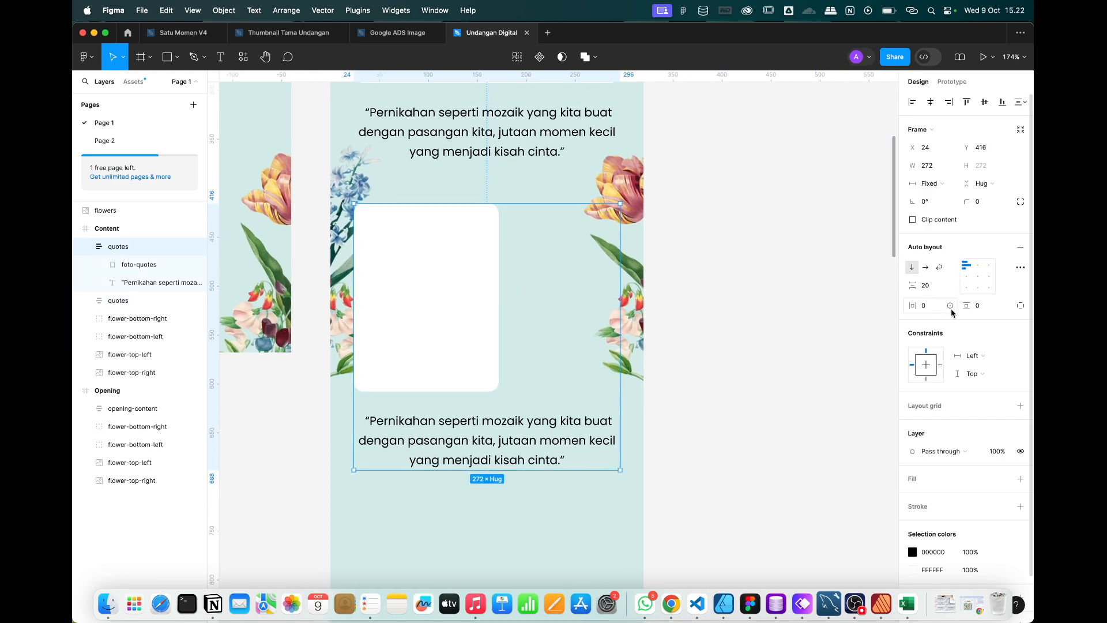
Centre the lower placeholder in its block and round it into a pill shape.
{"action": "left_click", "coordinate": [978, 268]}
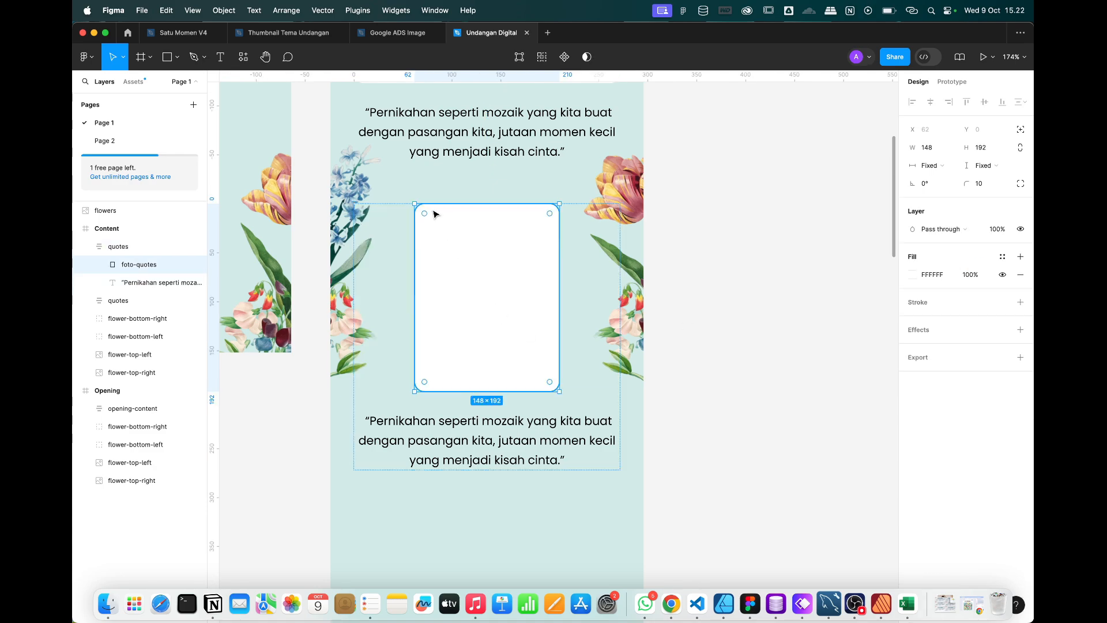
{"action": "left_click_drag", "start_coordinate": [424, 214], "coordinate": [558, 374]}
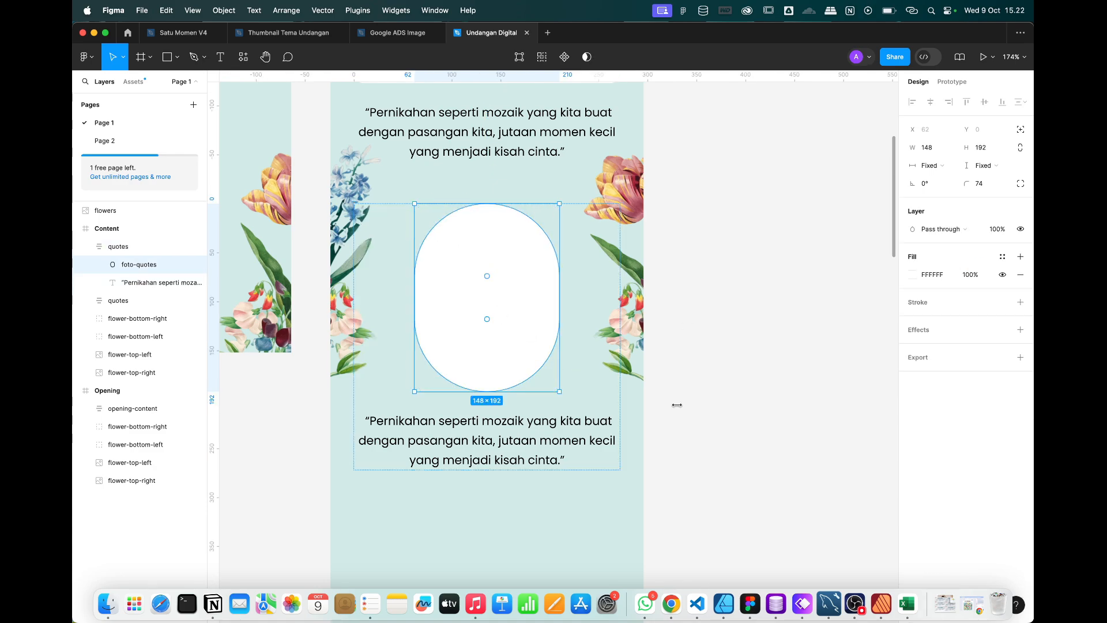
{"action": "left_click", "coordinate": [749, 434]}
{"action": "key", "text": "ctrl+Right"}
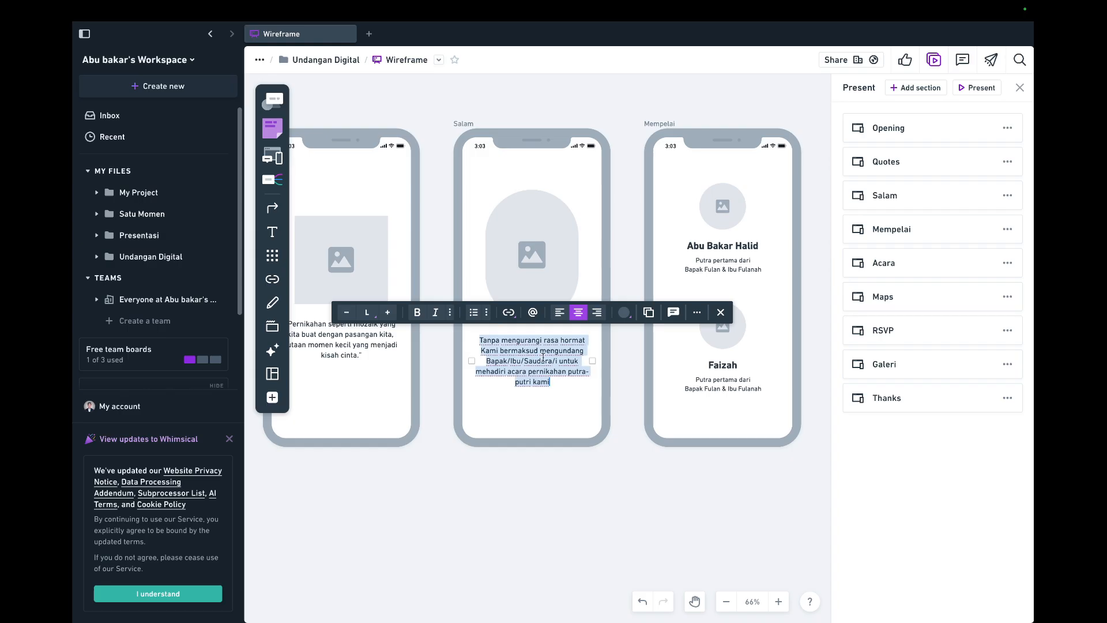
{"action": "key", "text": "ctrl+Left"}
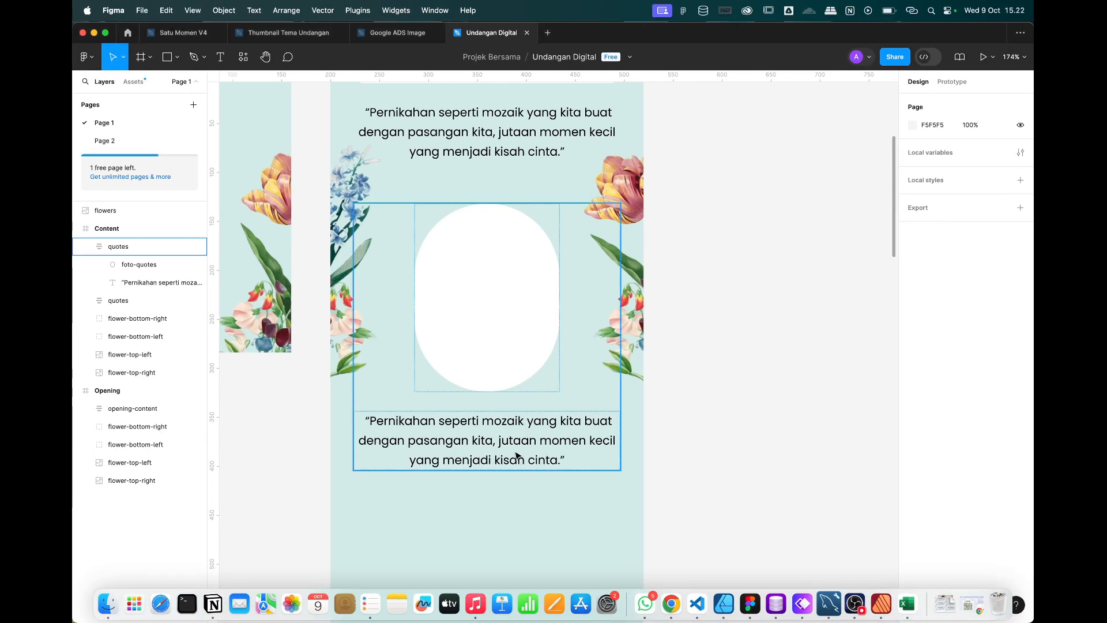
Replace the lower block's quote with the greeting text 'Tanpa mengurangi rasa hormat Kami bermaksud mengundang…'.
{"action": "left_click", "coordinate": [518, 456]}
{"action": "key", "text": "Return"}
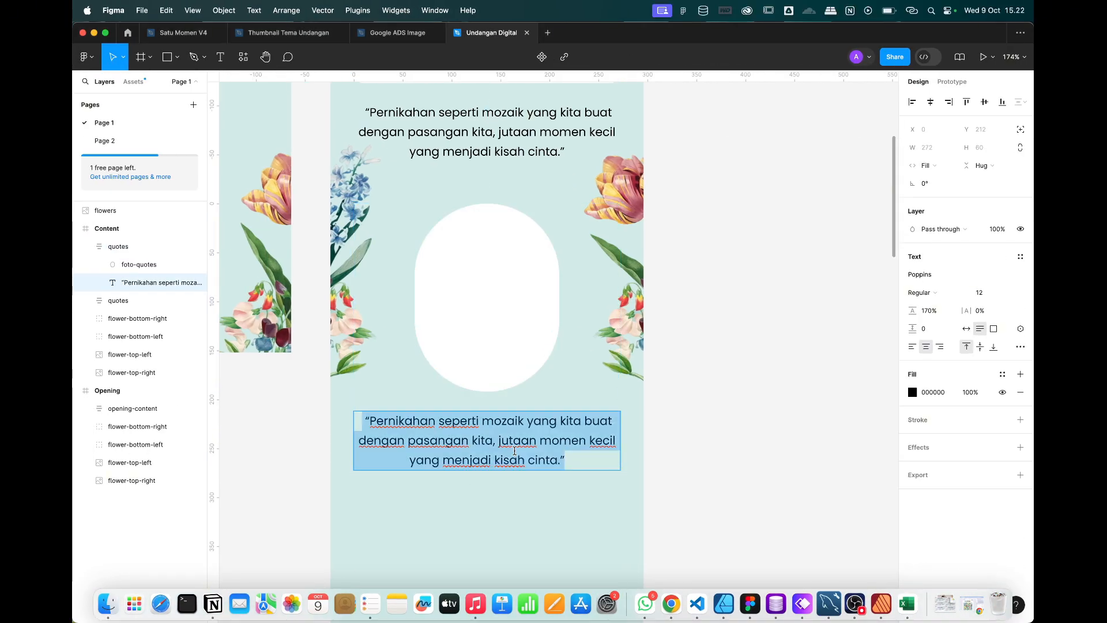
{"action": "type", "text": "Tanpa mengurangi rasa hormat Kami bermaksud mengundang Bapak/Ibu/ Saudara/i untuk mehadiri acara pernikahan putra-putri kami"}
{"action": "key", "text": "Escape"}
Rename the lower quotes frame to 'salam'.
{"action": "left_click", "coordinate": [113, 249]}
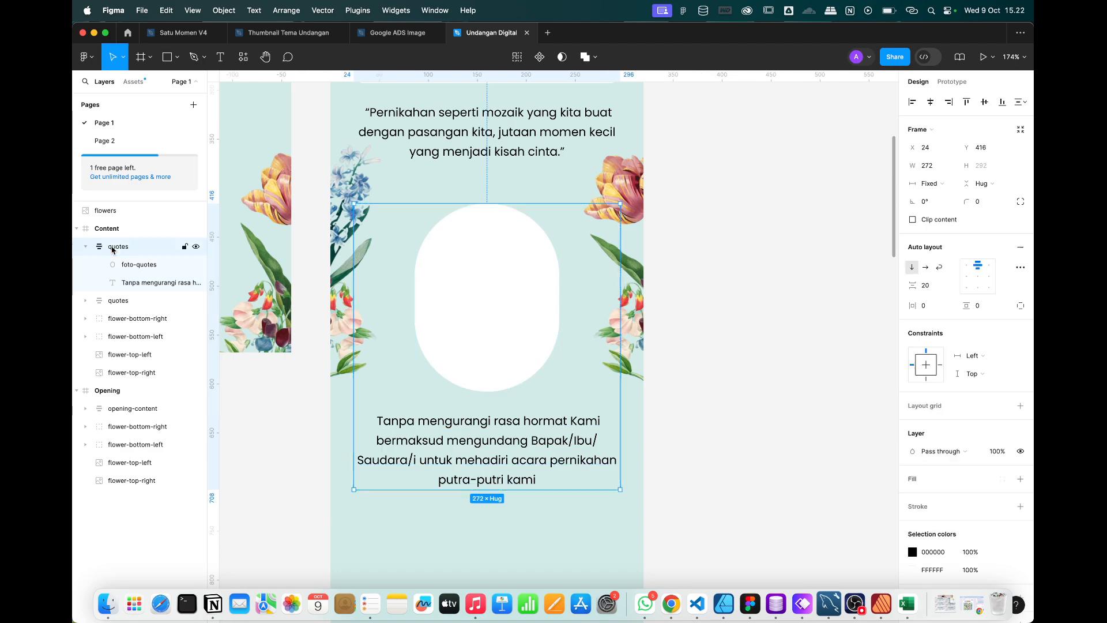
{"action": "double_click", "coordinate": [113, 247]}
{"action": "key", "text": "Return"}
{"action": "scroll", "coordinate": [394, 328], "scroll_direction": "down", "scroll_amount": 5}
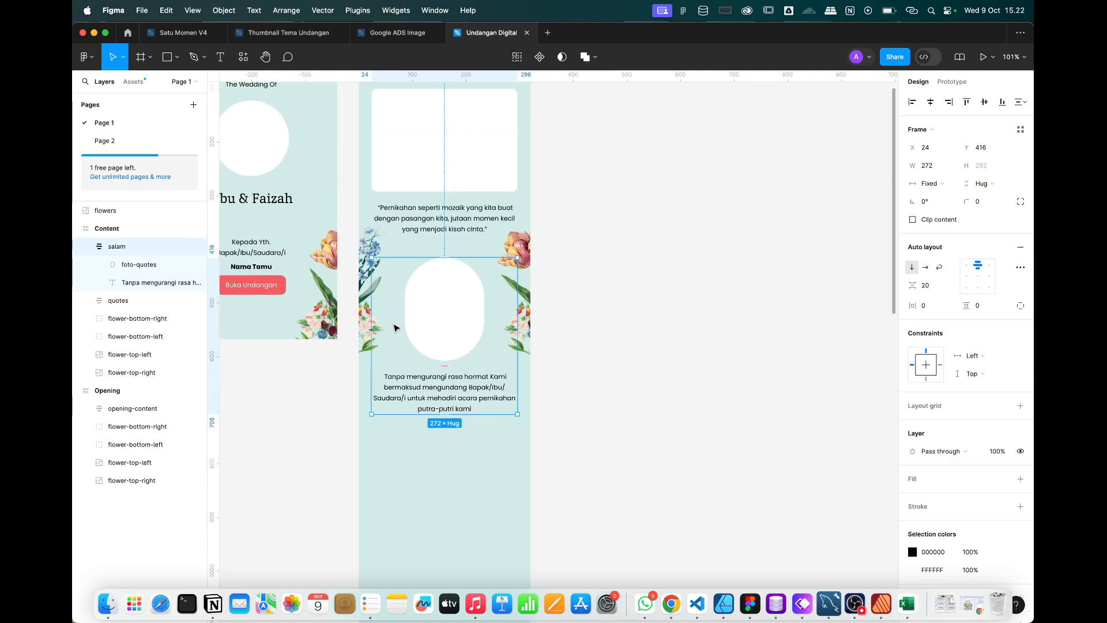
{"action": "left_click", "coordinate": [675, 330]}
{"action": "scroll", "coordinate": [676, 330], "scroll_direction": "up", "scroll_amount": 2}
{"action": "scroll", "coordinate": [675, 331], "scroll_direction": "left", "scroll_amount": 1}
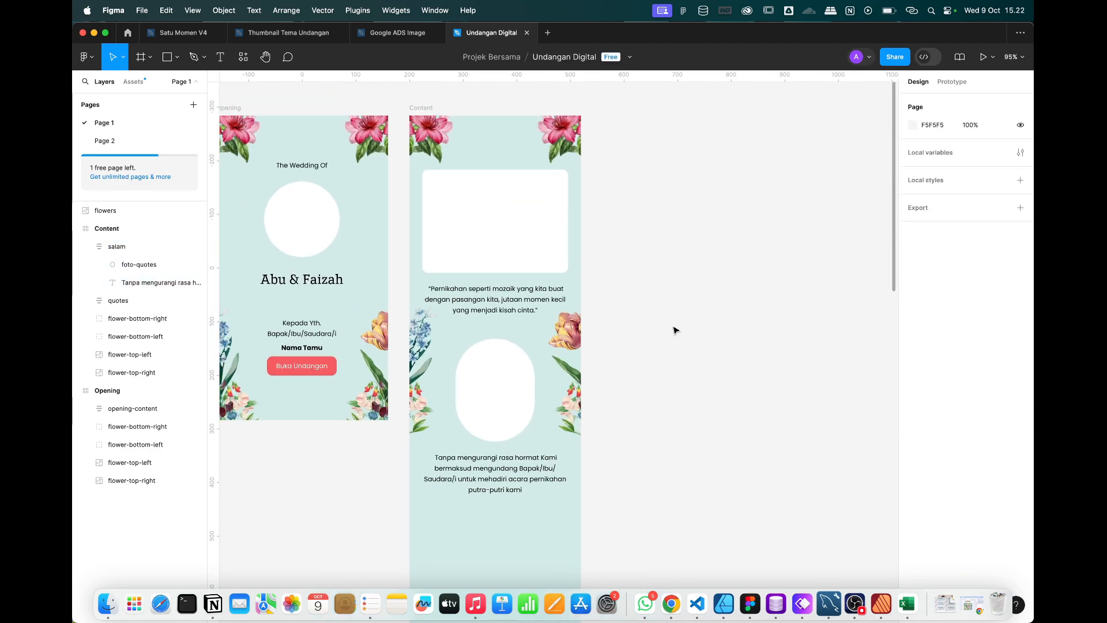
{"action": "scroll", "coordinate": [676, 330], "scroll_direction": "down", "scroll_amount": 2}
{"action": "scroll", "coordinate": [676, 330], "scroll_direction": "right", "scroll_amount": 1}
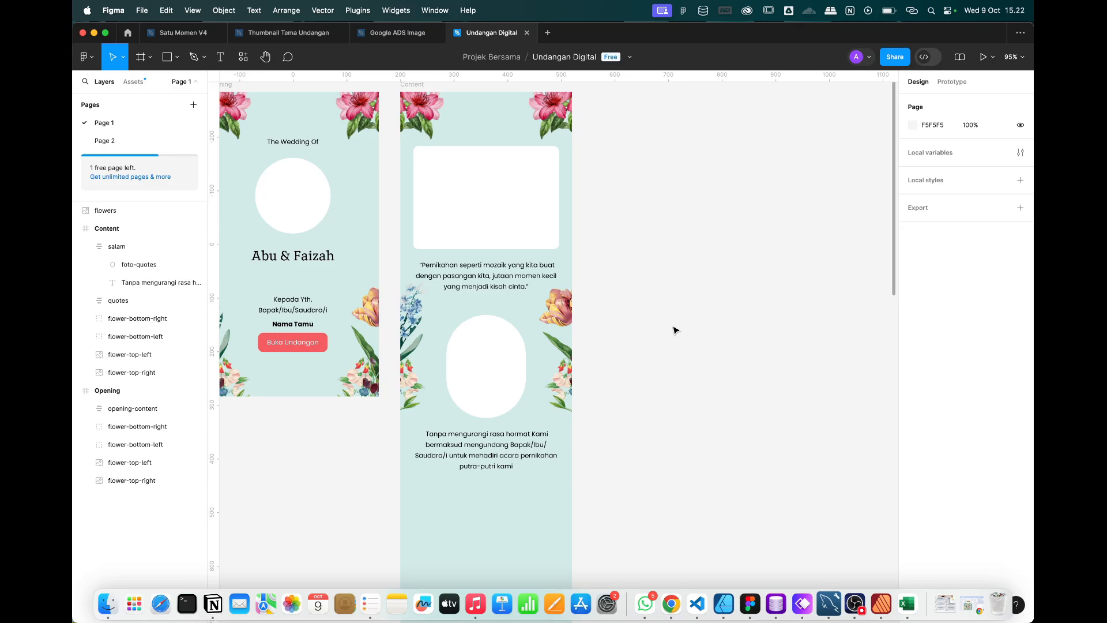
Check the Whimsical wireframe, then select the salam greeting section.
{"action": "key", "text": "super+Tab"}
{"action": "scroll", "coordinate": [678, 328], "scroll_direction": "right", "scroll_amount": 3}
{"action": "scroll", "coordinate": [678, 328], "scroll_direction": "up", "scroll_amount": 1}
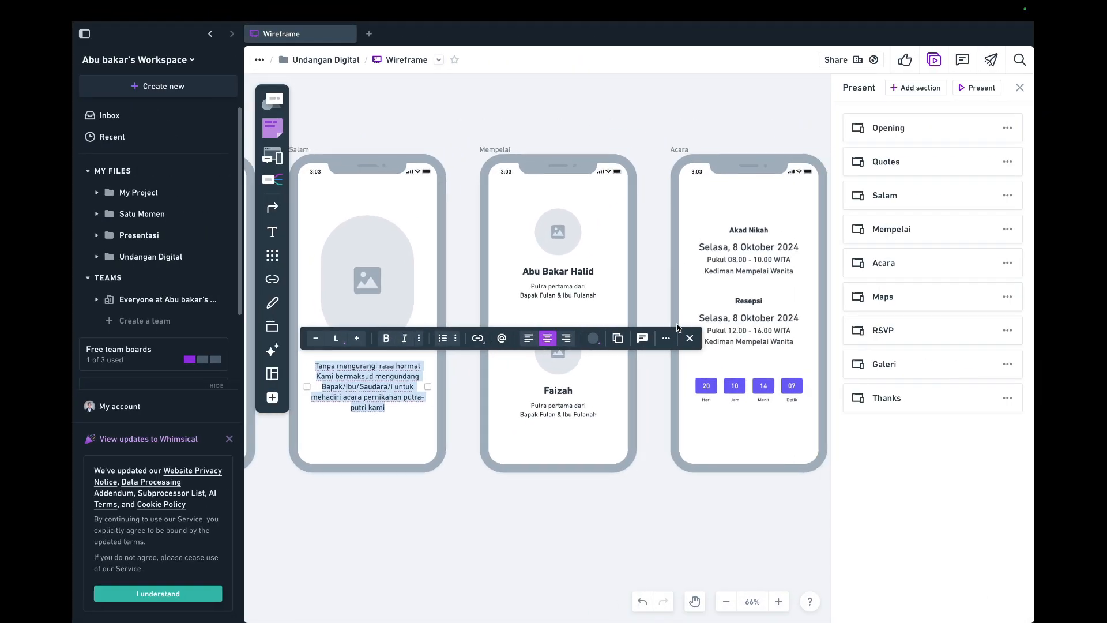
{"action": "key", "text": "super+Tab"}
{"action": "left_click", "coordinate": [512, 415]}
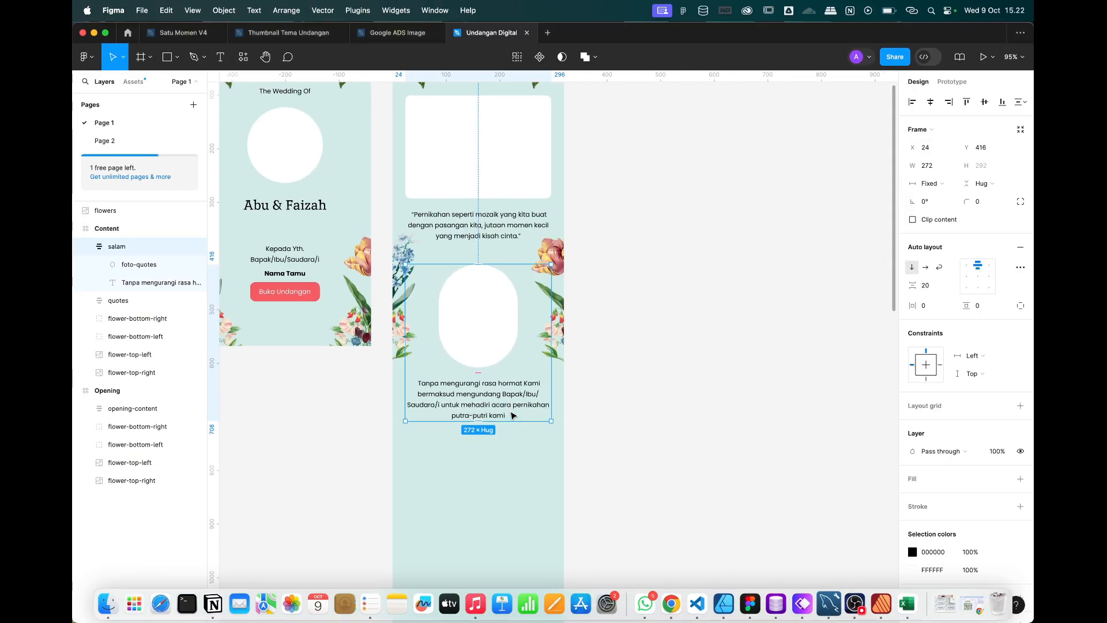
{"action": "scroll", "coordinate": [496, 346], "scroll_direction": "down", "scroll_amount": 2}
Duplicate the greeting section and move the copy below the original.
{"action": "key", "text": "super+d"}
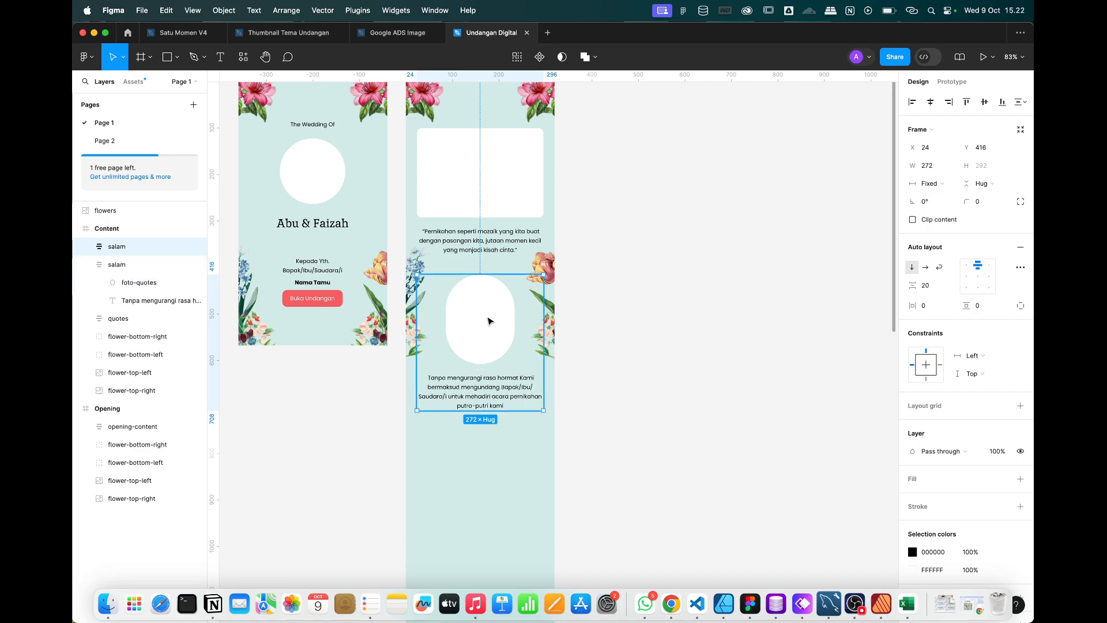
{"action": "left_click_drag", "start_coordinate": [486, 315], "coordinate": [479, 459]}
{"action": "scroll", "coordinate": [479, 459], "scroll_direction": "up", "scroll_amount": 5}
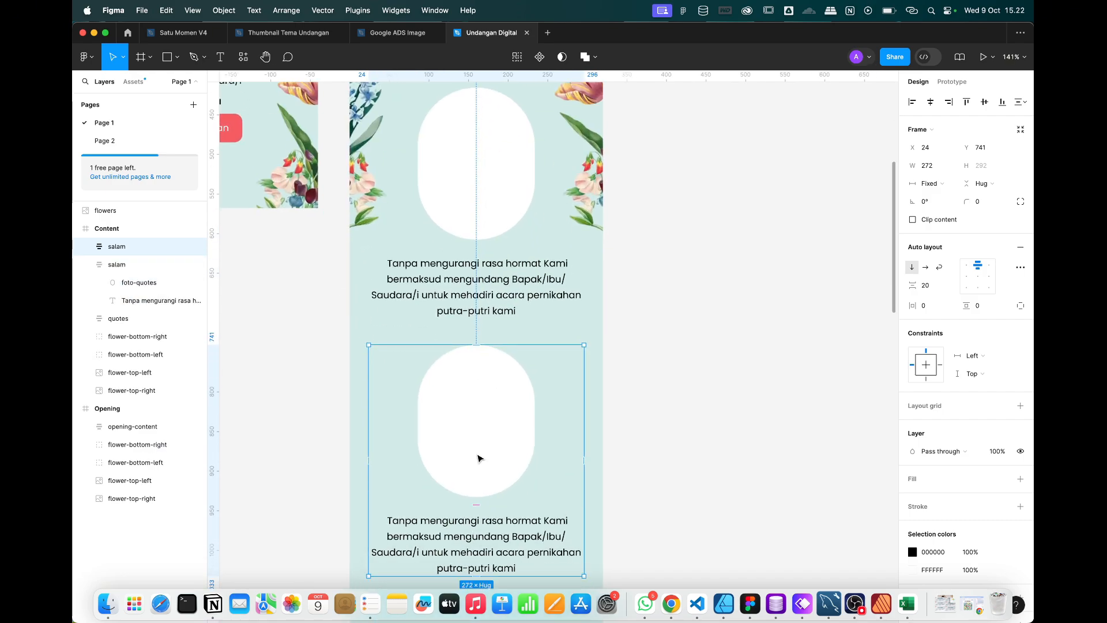
{"action": "left_click", "coordinate": [478, 458]}
{"action": "scroll", "coordinate": [477, 457], "scroll_direction": "up", "scroll_amount": 5}
Resize the copy's photo placeholder into a 100×100 circle.
{"action": "left_click_drag", "start_coordinate": [481, 531], "coordinate": [482, 421]}
{"action": "left_click_drag", "start_coordinate": [585, 334], "coordinate": [560, 331]}
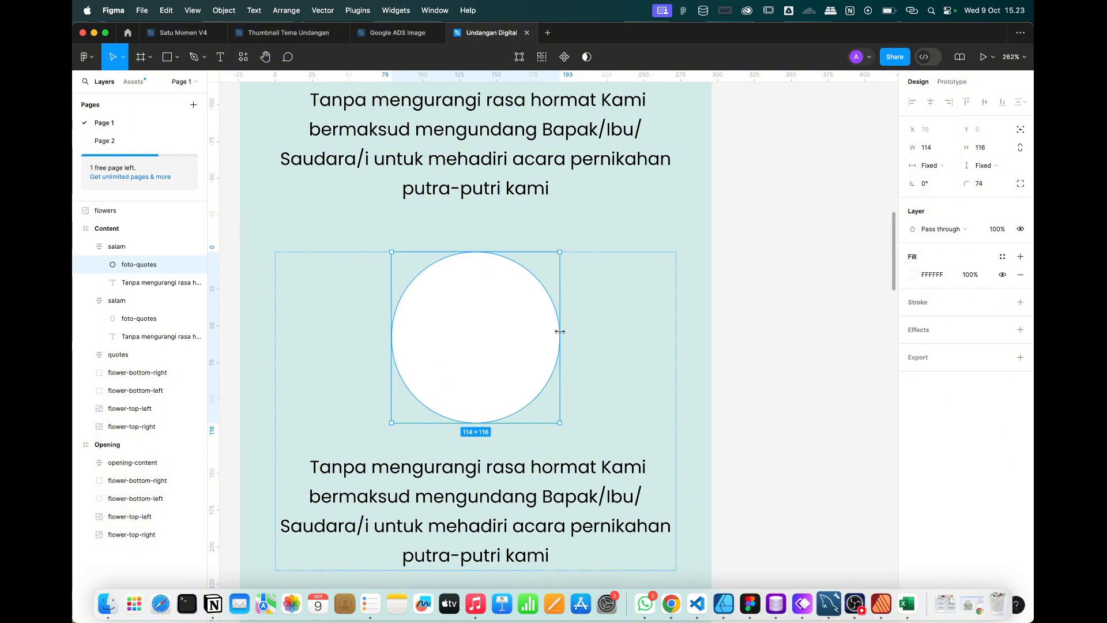
{"action": "left_click", "coordinate": [933, 147]}
{"action": "type", "text": "100"}
{"action": "key", "text": "Tab"}
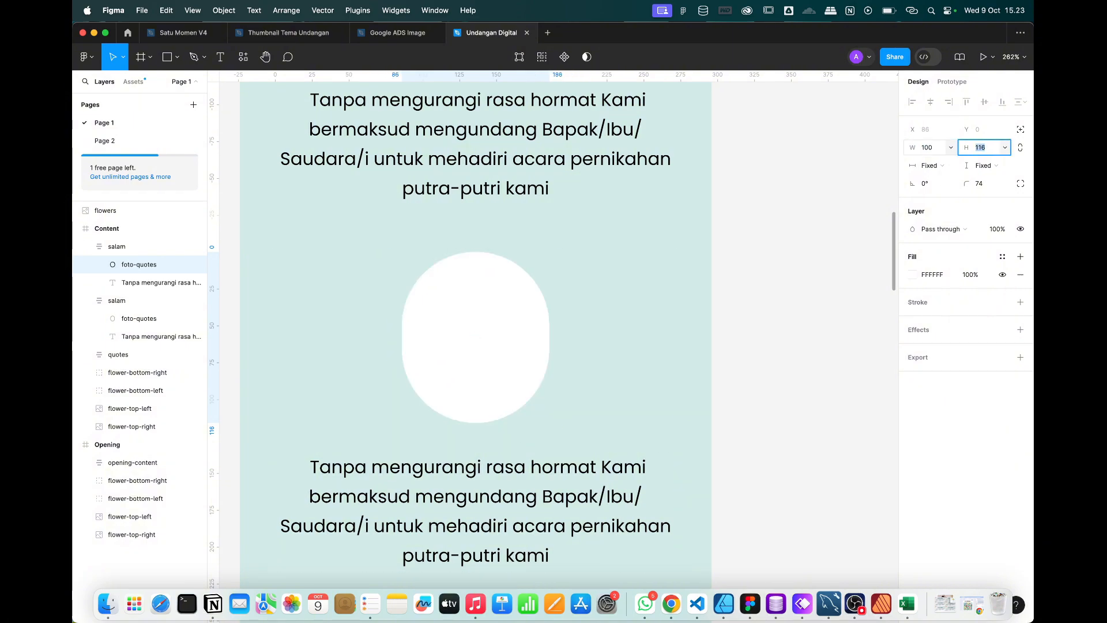
{"action": "type", "text": "100"}
{"action": "key", "text": "BackSpace"}
{"action": "key", "text": "BackSpace"}
{"action": "key", "text": "BackSpace"}
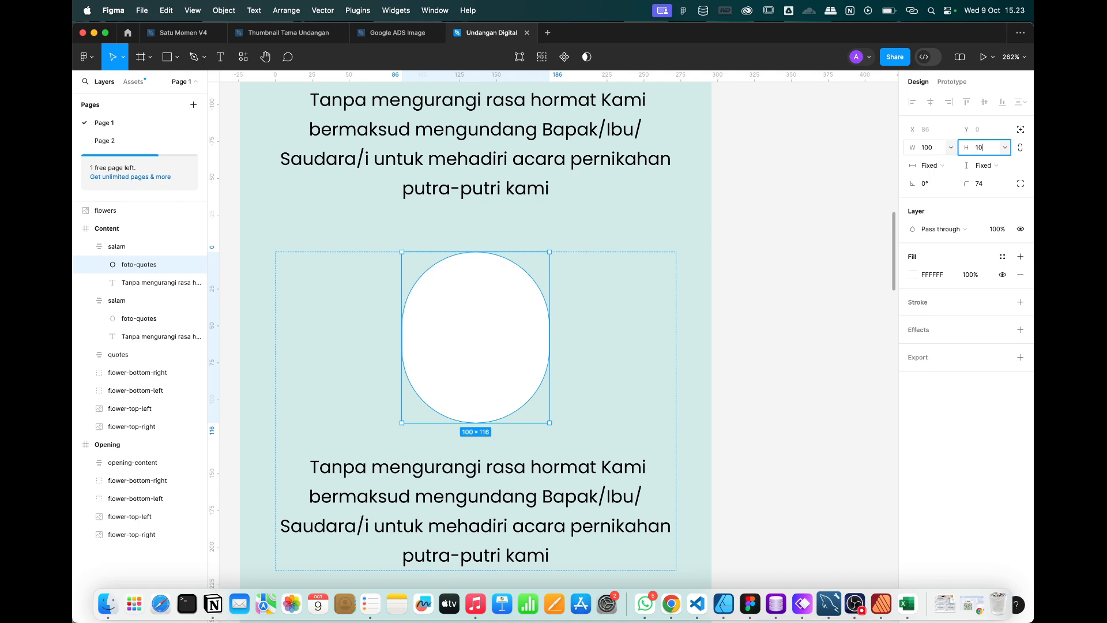
{"action": "key", "text": "Return"}
Replace the copied paragraph with the groom's name and duplicate that text beneath it.
{"action": "scroll", "coordinate": [470, 326], "scroll_direction": "down", "scroll_amount": 5}
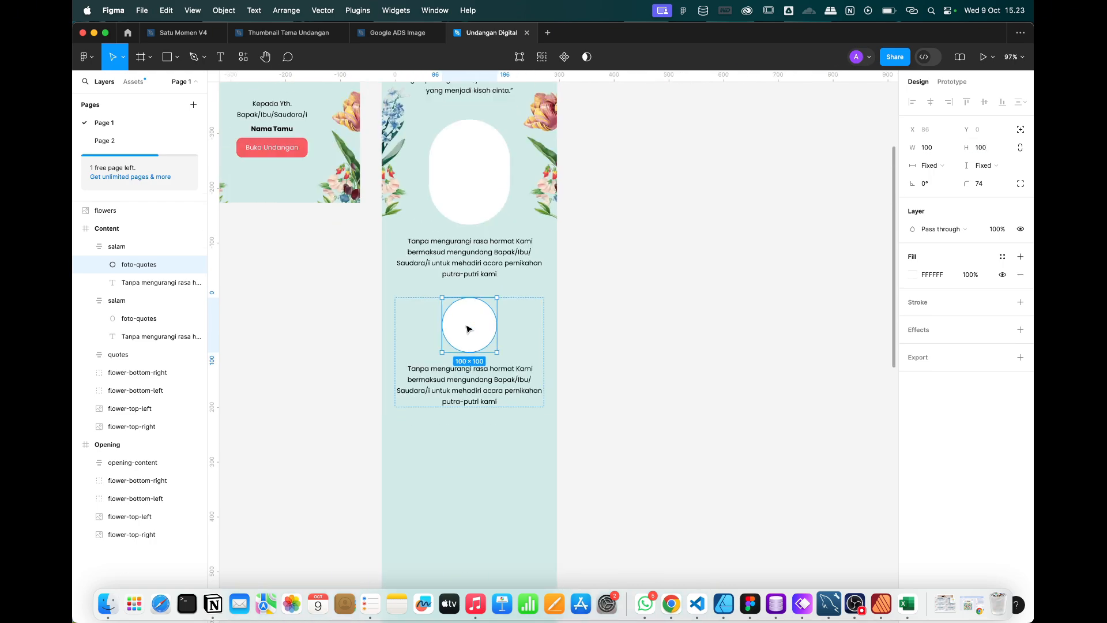
{"action": "scroll", "coordinate": [450, 414], "scroll_direction": "up", "scroll_amount": 5}
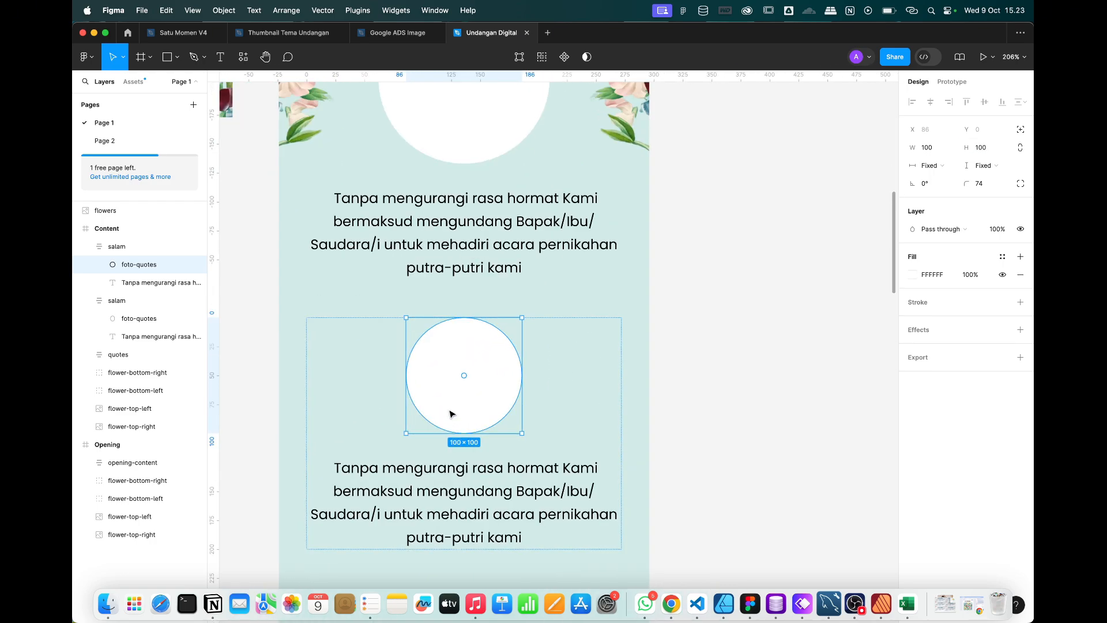
{"action": "scroll", "coordinate": [450, 414], "scroll_direction": "down", "scroll_amount": 3}
{"action": "double_click", "coordinate": [469, 424]}
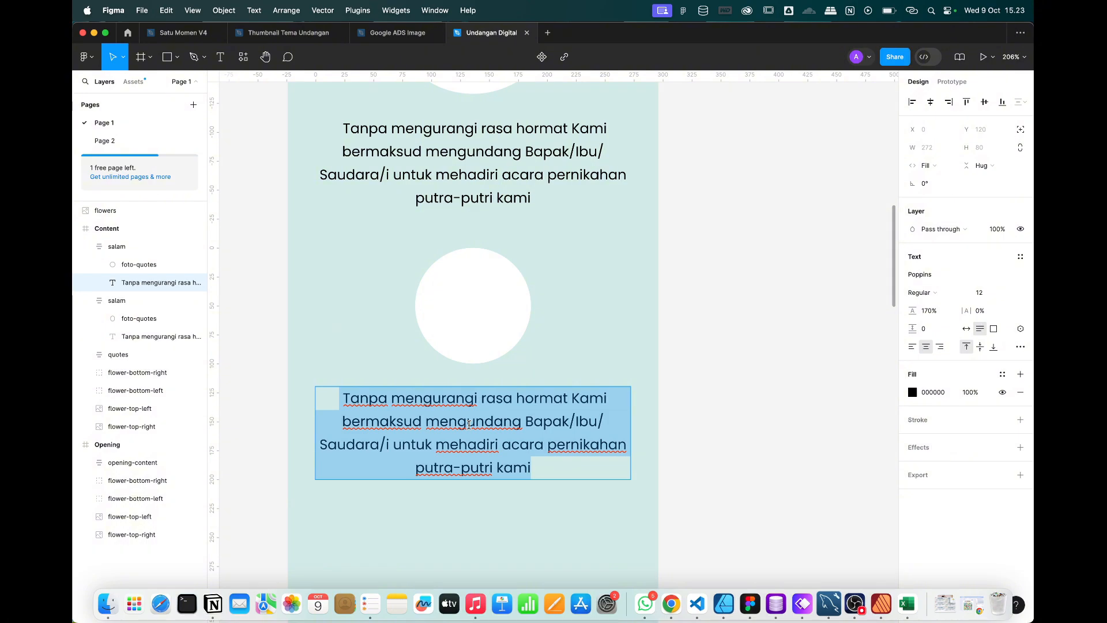
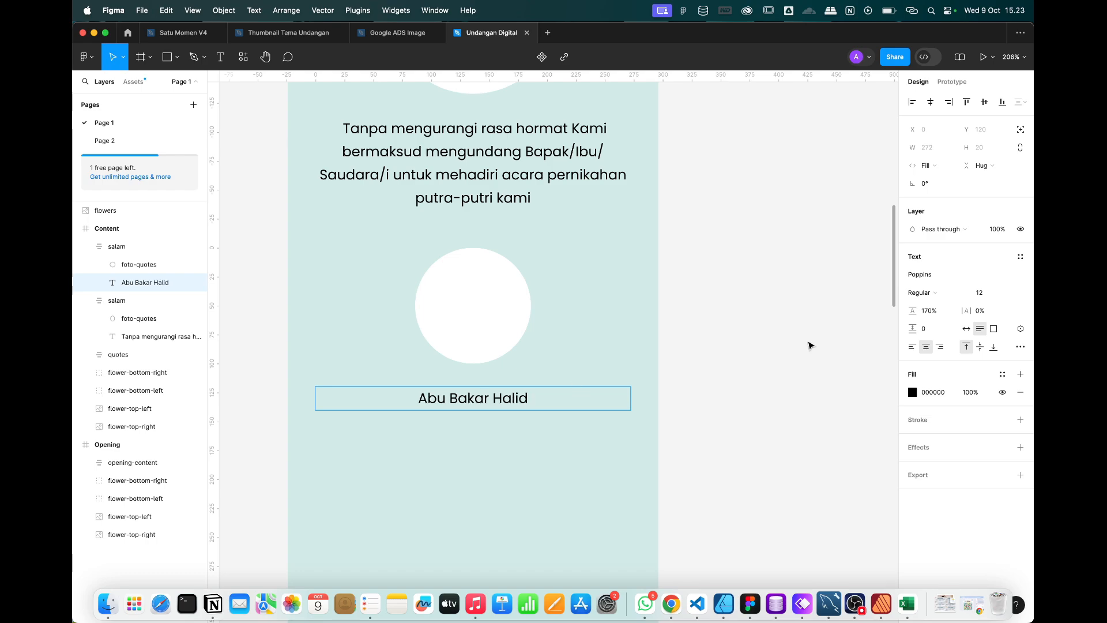
{"action": "key", "text": "Escape"}
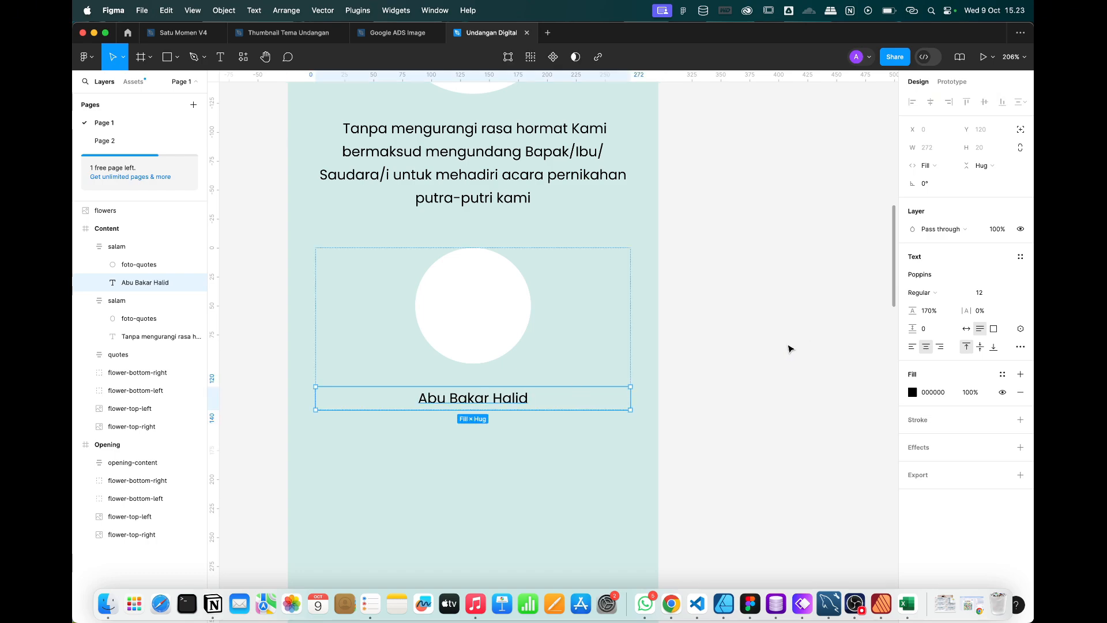
{"action": "key", "text": "super+d"}
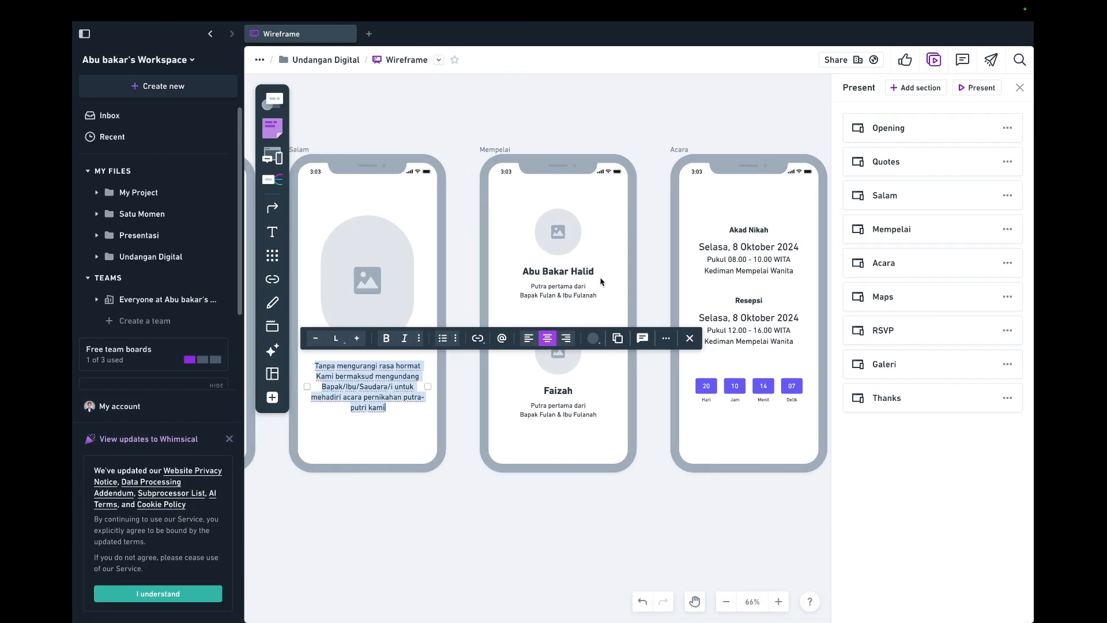
Paste the 'Putra pertama dari…' parents line from the wireframe over the duplicated name text.
{"action": "left_click", "coordinate": [570, 295]}
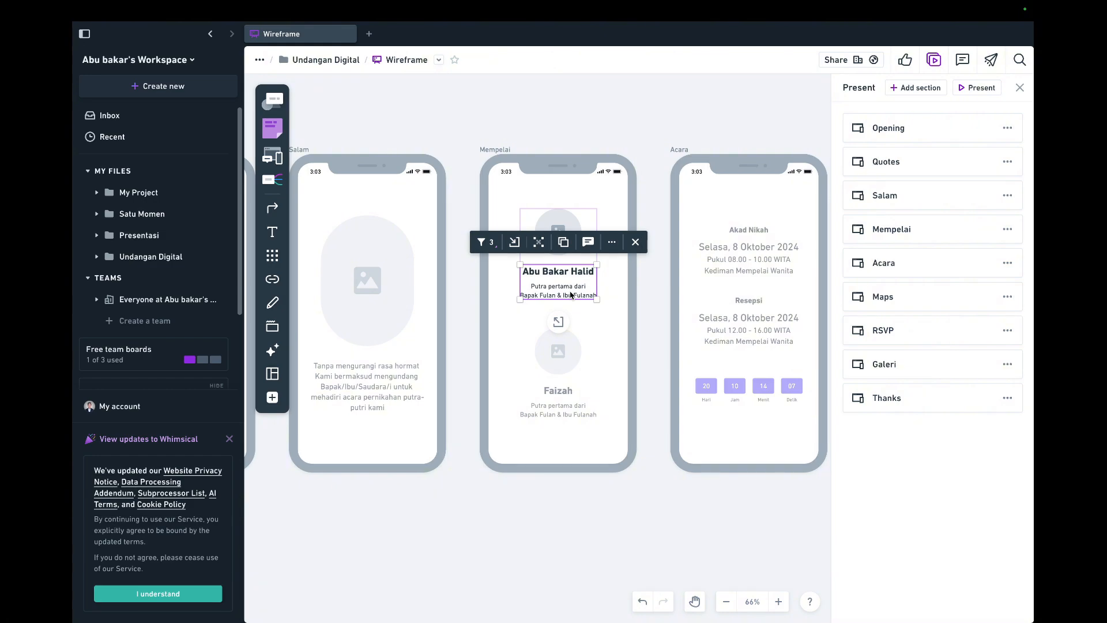
{"action": "left_click", "coordinate": [559, 290]}
{"action": "triple_click", "coordinate": [558, 288]}
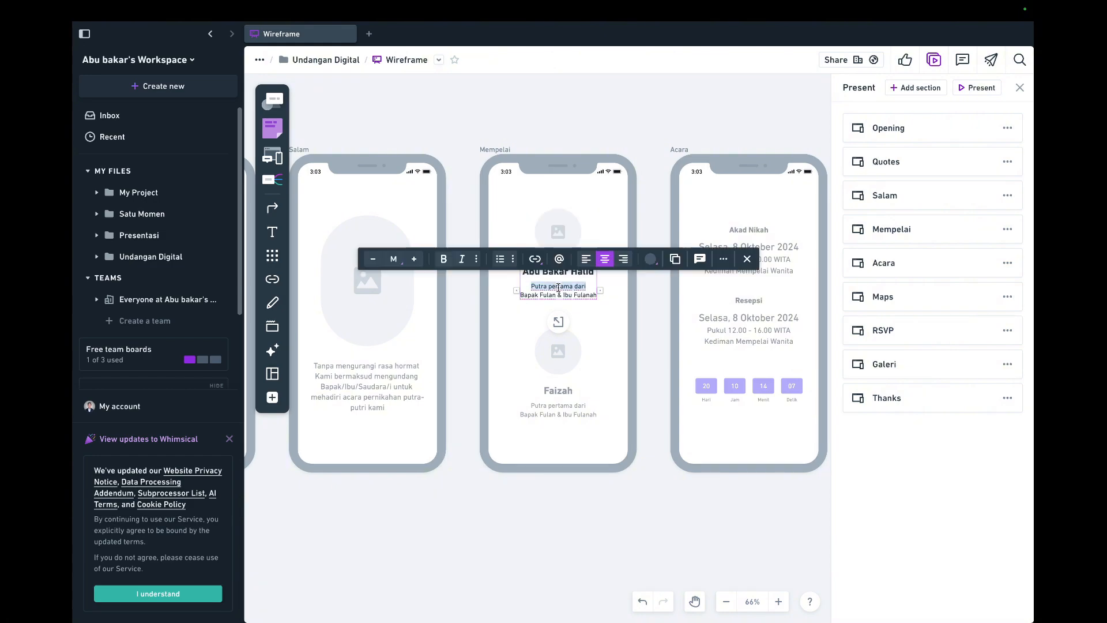
{"action": "key", "text": "ctrl+a"}
{"action": "key", "text": "super+c"}
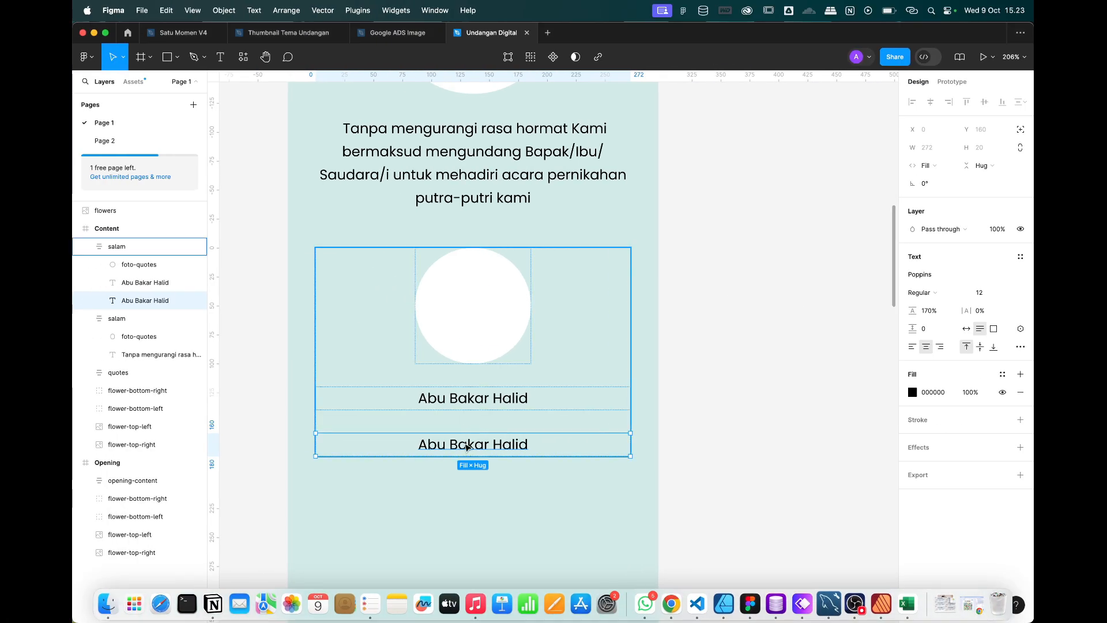
{"action": "double_click", "coordinate": [465, 446]}
{"action": "key", "text": "super+v"}
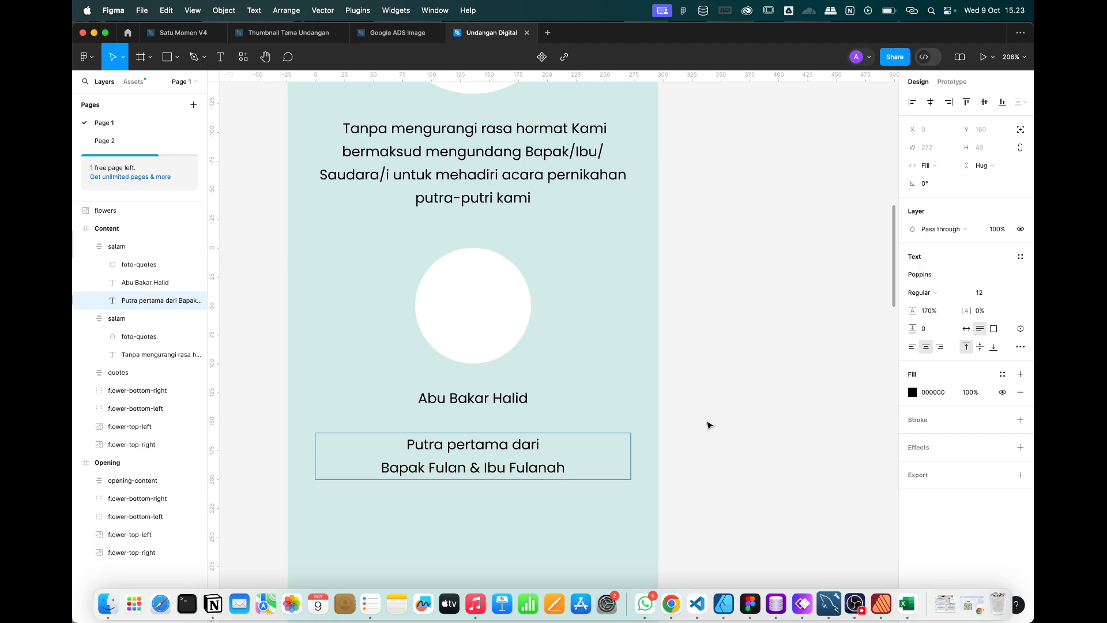
{"action": "key", "text": "Escape"}
Check which font the couple's title uses, for matching the groom's name.
{"action": "left_click", "coordinate": [435, 404]}
{"action": "scroll", "coordinate": [435, 402], "scroll_direction": "down", "scroll_amount": 3}
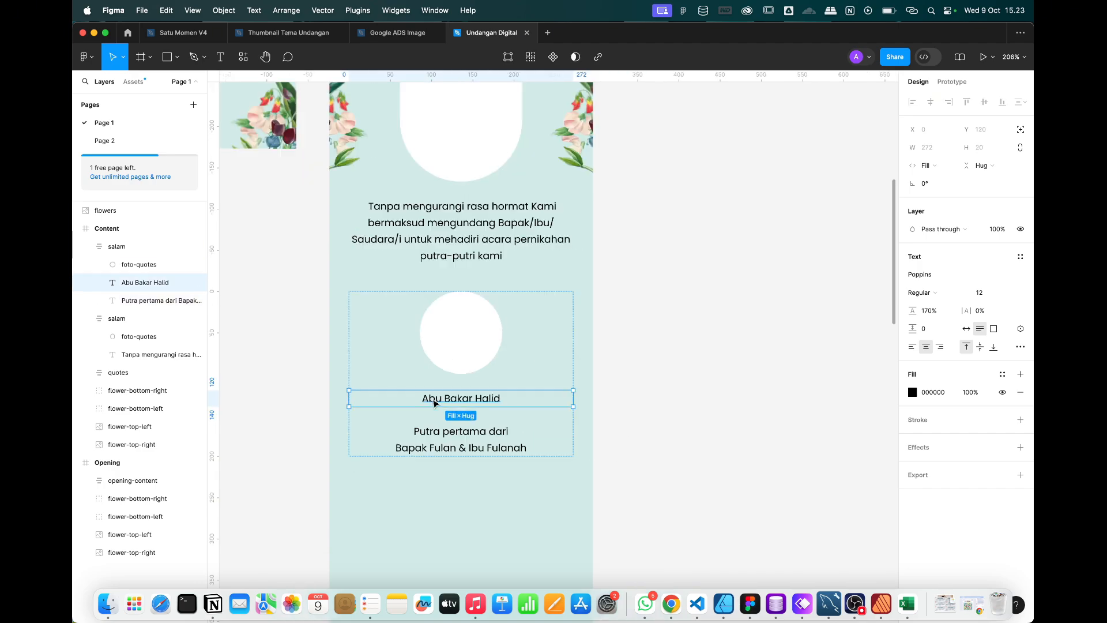
{"action": "scroll", "coordinate": [435, 404], "scroll_direction": "down", "scroll_amount": 2}
{"action": "scroll", "coordinate": [436, 404], "scroll_direction": "up", "scroll_amount": 5}
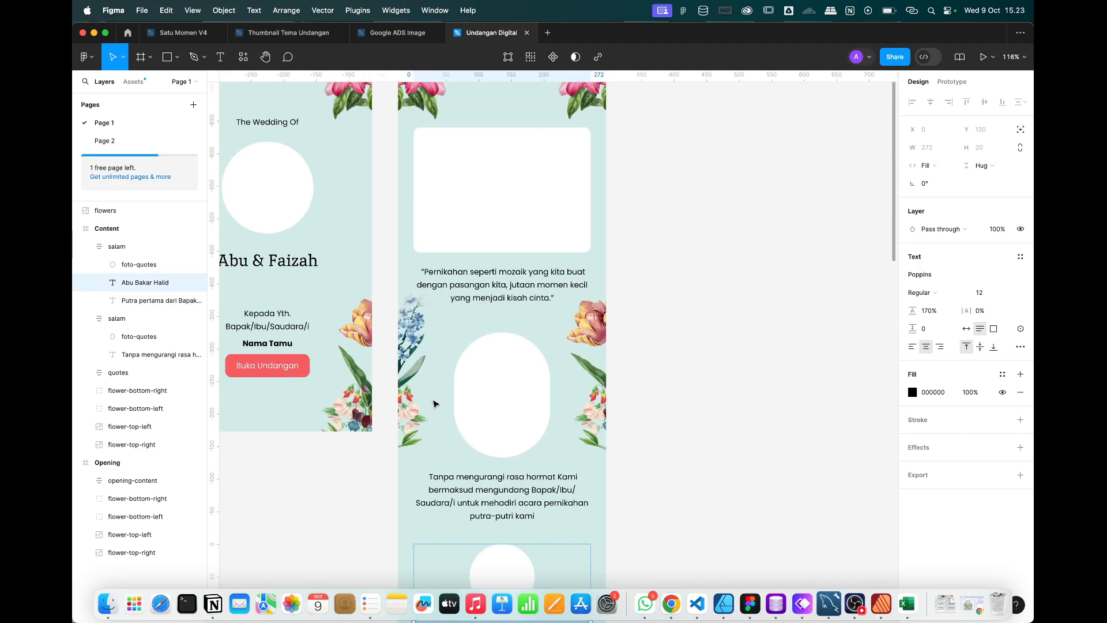
{"action": "scroll", "coordinate": [433, 404], "scroll_direction": "left", "scroll_amount": 3}
{"action": "left_click", "coordinate": [318, 256]}
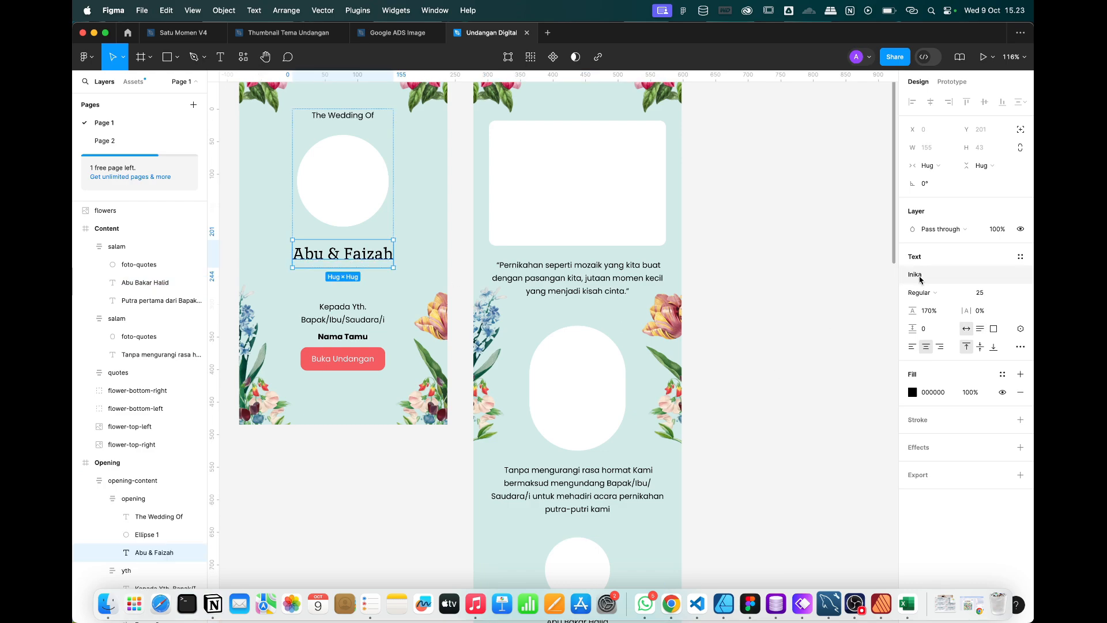
{"action": "scroll", "coordinate": [629, 432], "scroll_direction": "down", "scroll_amount": 3}
Set the groom's name to Inika Bold at size 23, then select the groom section frame.
{"action": "left_click", "coordinate": [584, 451]}
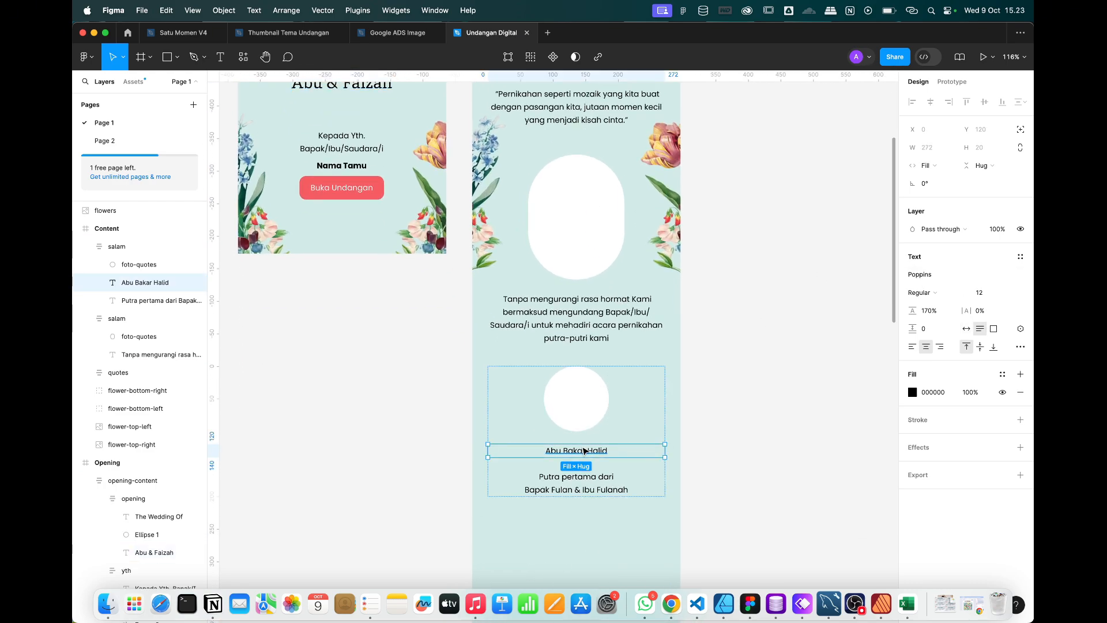
{"action": "left_click", "coordinate": [923, 282]}
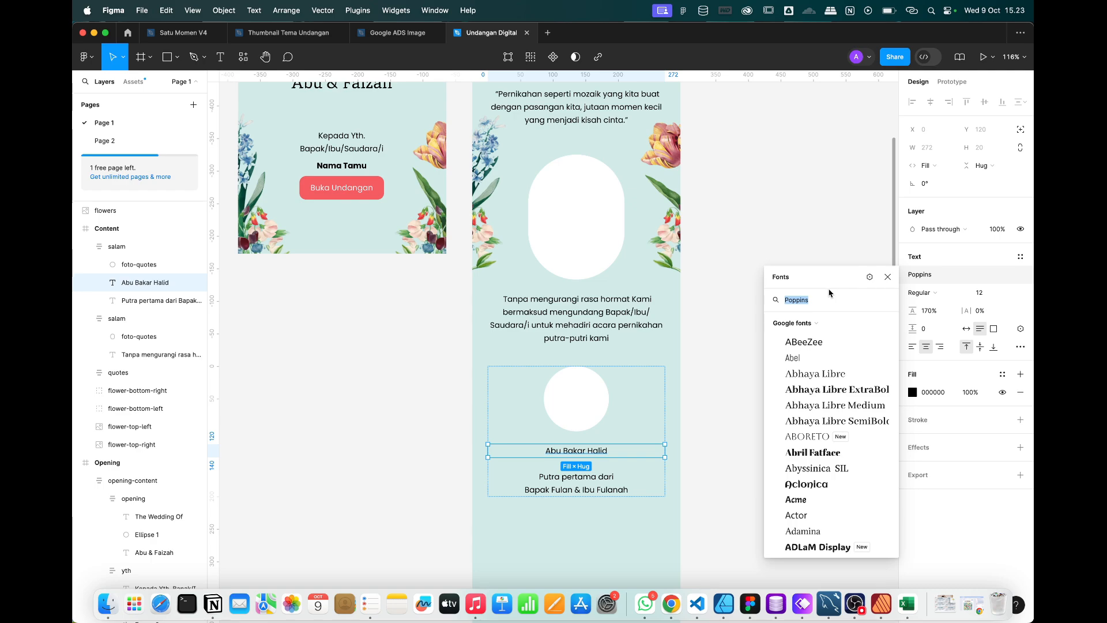
{"action": "type", "text": "ini"}
{"action": "left_click", "coordinate": [807, 320]}
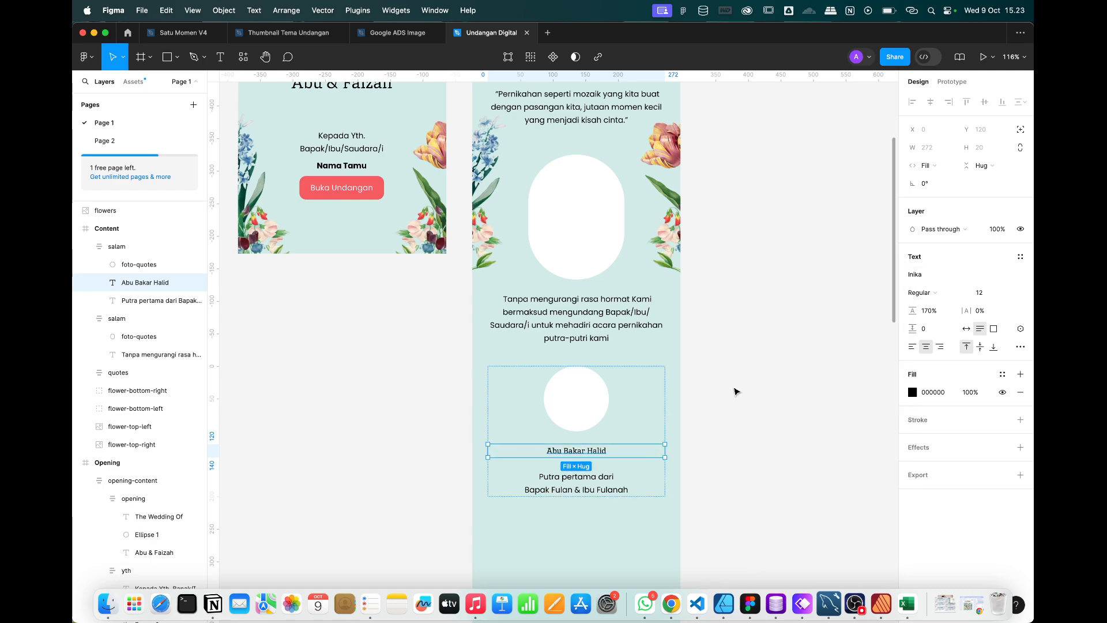
{"action": "scroll", "coordinate": [591, 479], "scroll_direction": "up", "scroll_amount": 3}
{"action": "key", "text": "super+b"}
{"action": "key", "text": "super+shift+period"}
{"action": "key", "text": "super+shift+period"}
{"action": "key", "text": "super+shift+period"}
{"action": "key", "text": "super+shift+period"}
{"action": "key", "text": "super+shift+period"}
{"action": "key", "text": "super+shift+period"}
{"action": "key", "text": "super+shift+period"}
{"action": "key", "text": "super+shift+period"}
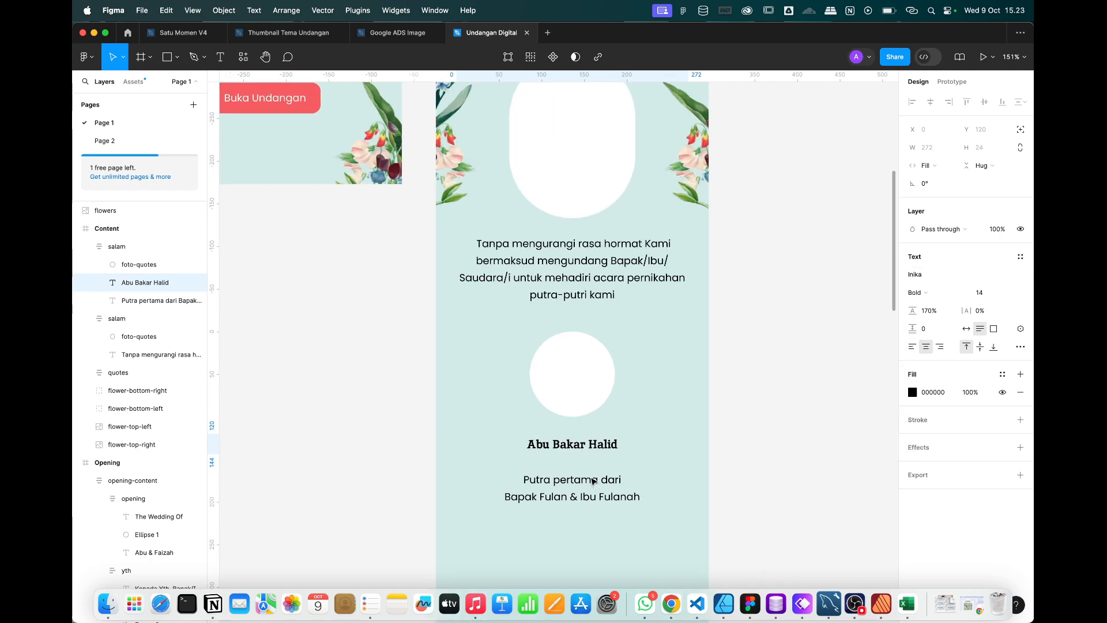
{"action": "scroll", "coordinate": [594, 481], "scroll_direction": "right", "scroll_amount": 5}
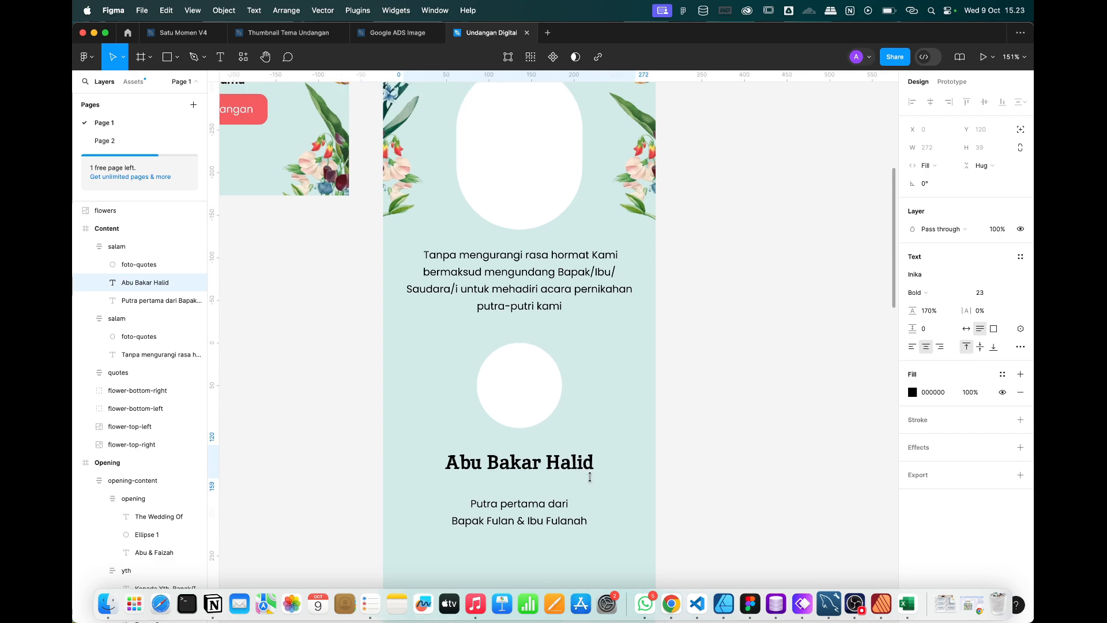
{"action": "left_click", "coordinate": [692, 465]}
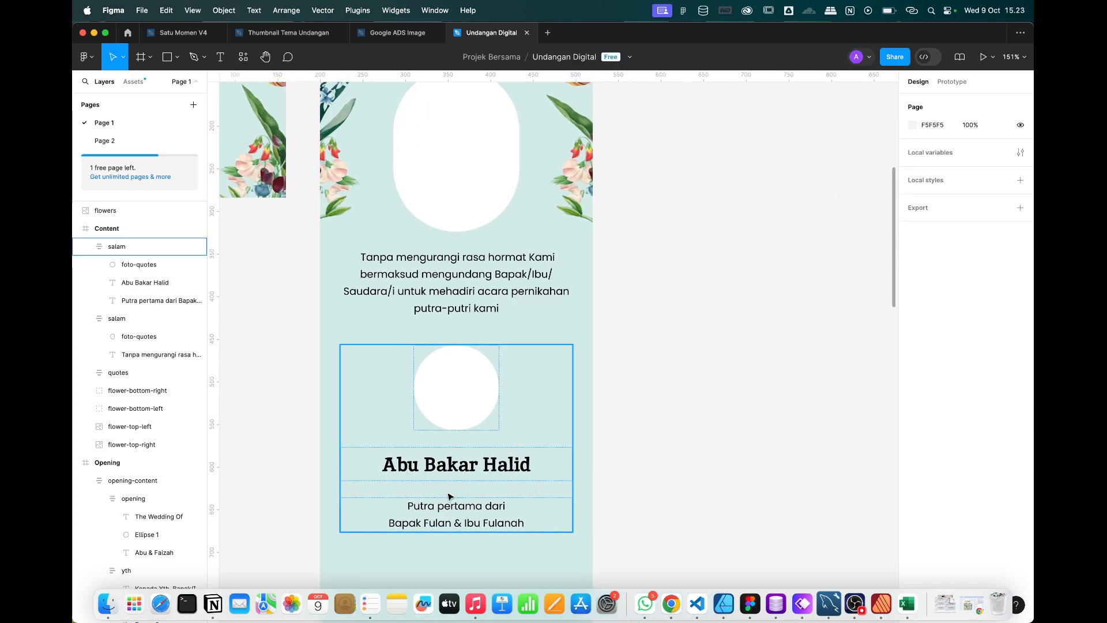
{"action": "left_click", "coordinate": [441, 465]}
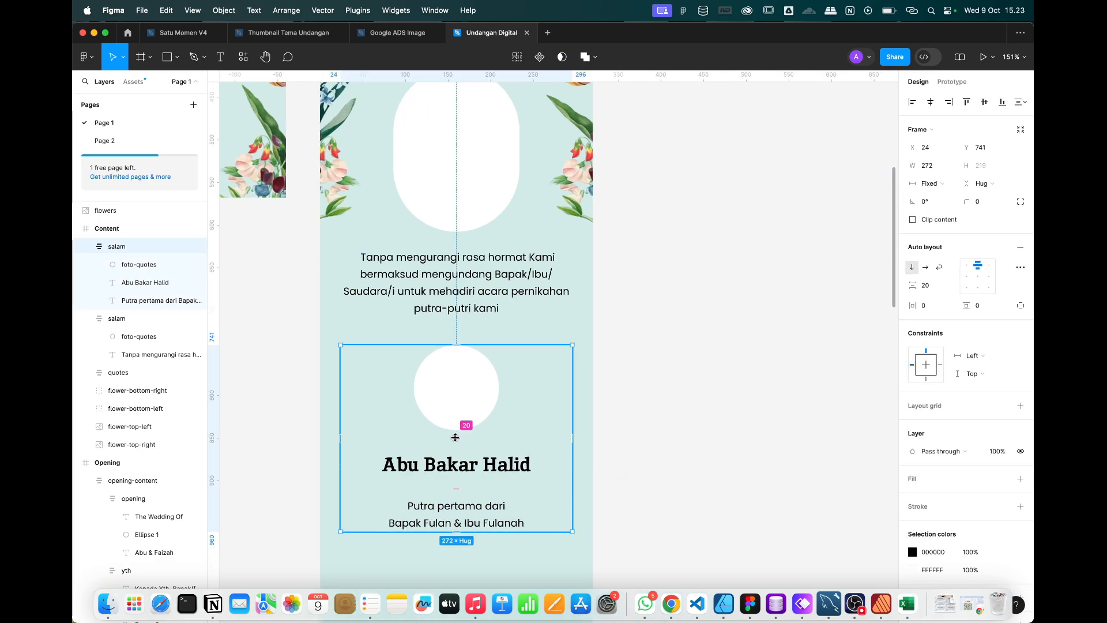
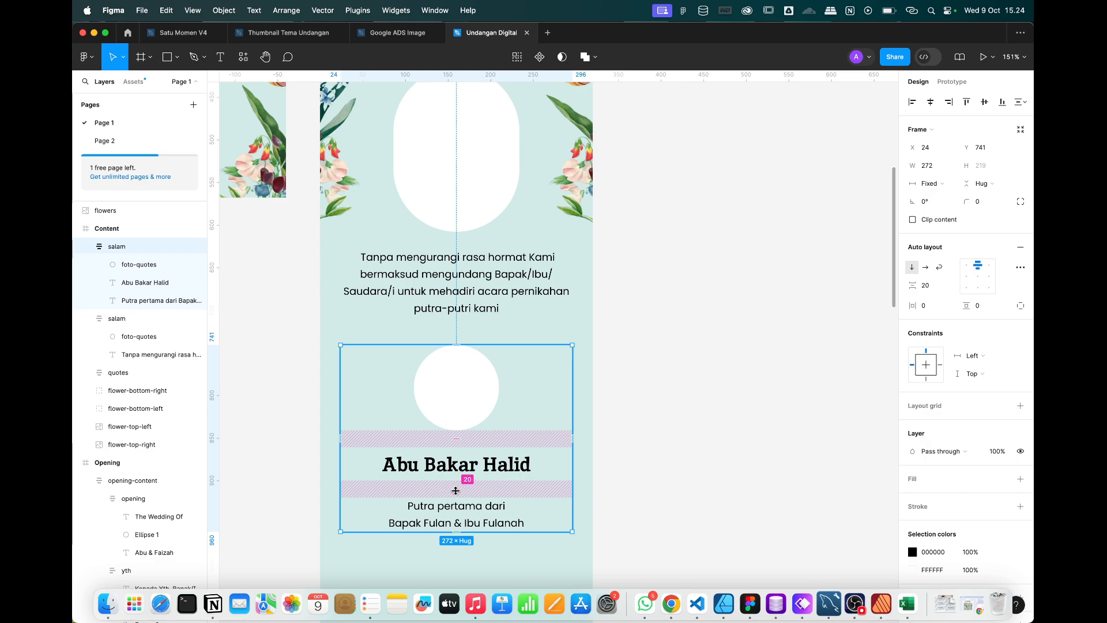
{"action": "left_click_drag", "start_coordinate": [455, 491], "coordinate": [456, 478]}
{"action": "key", "text": "super+z"}
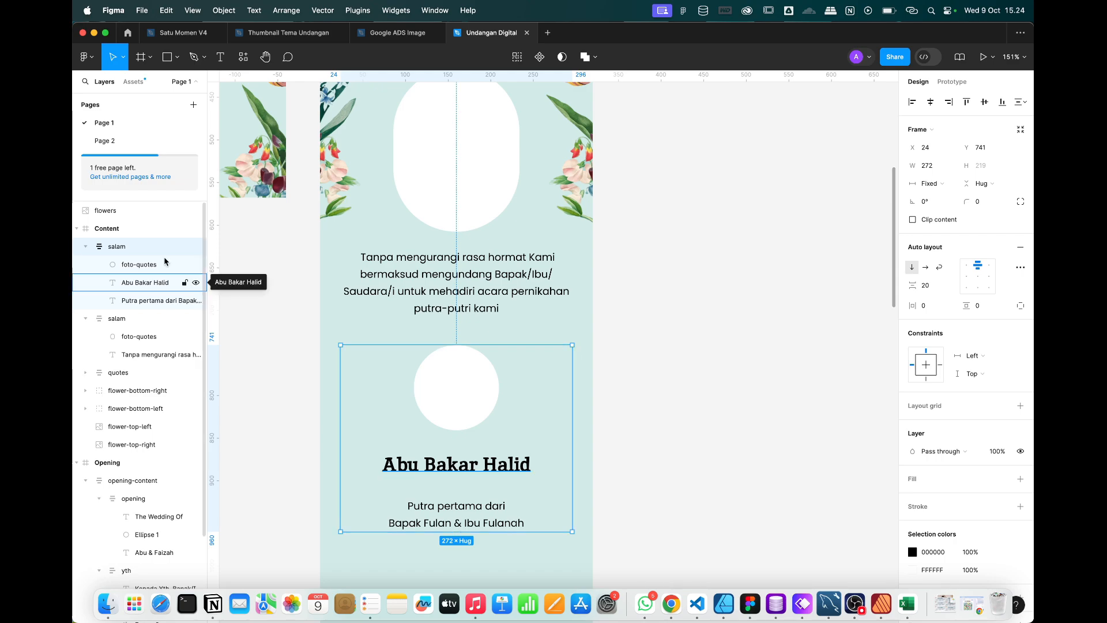
{"action": "left_click", "coordinate": [471, 469]}
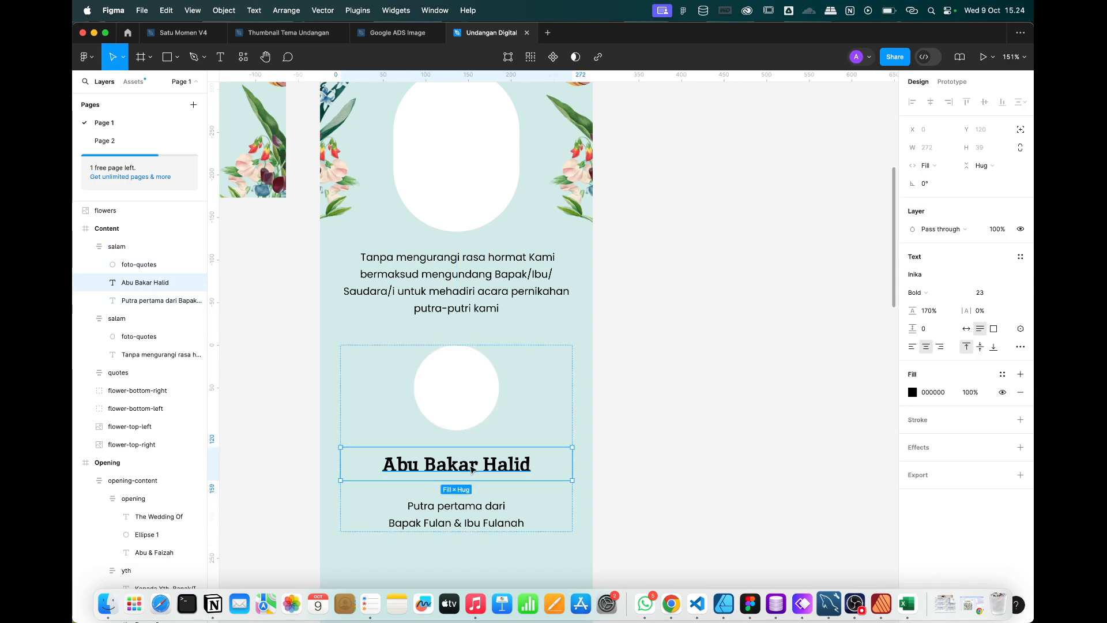
{"action": "left_click", "coordinate": [482, 516]}
{"action": "left_click", "coordinate": [483, 469]}
{"action": "left_click", "coordinate": [485, 516]}
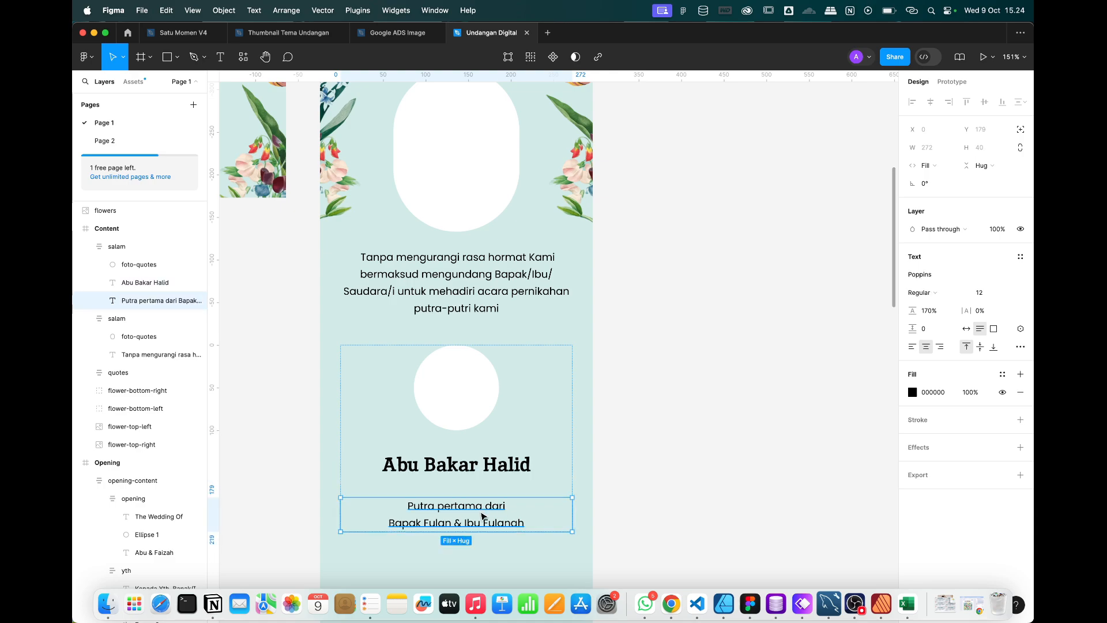
{"action": "left_click", "coordinate": [475, 471], "text": "shift"}
{"action": "right_click", "coordinate": [476, 470]}
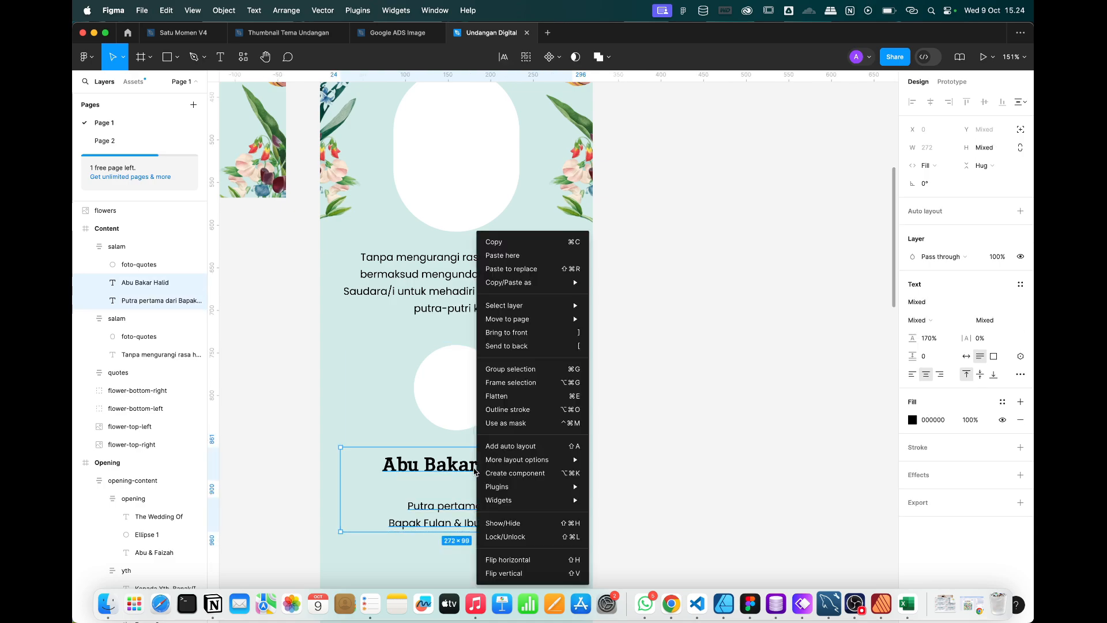
{"action": "left_click", "coordinate": [515, 446]}
Name the new frame 'nama' and set its gap to 0.
{"action": "double_click", "coordinate": [142, 284]}
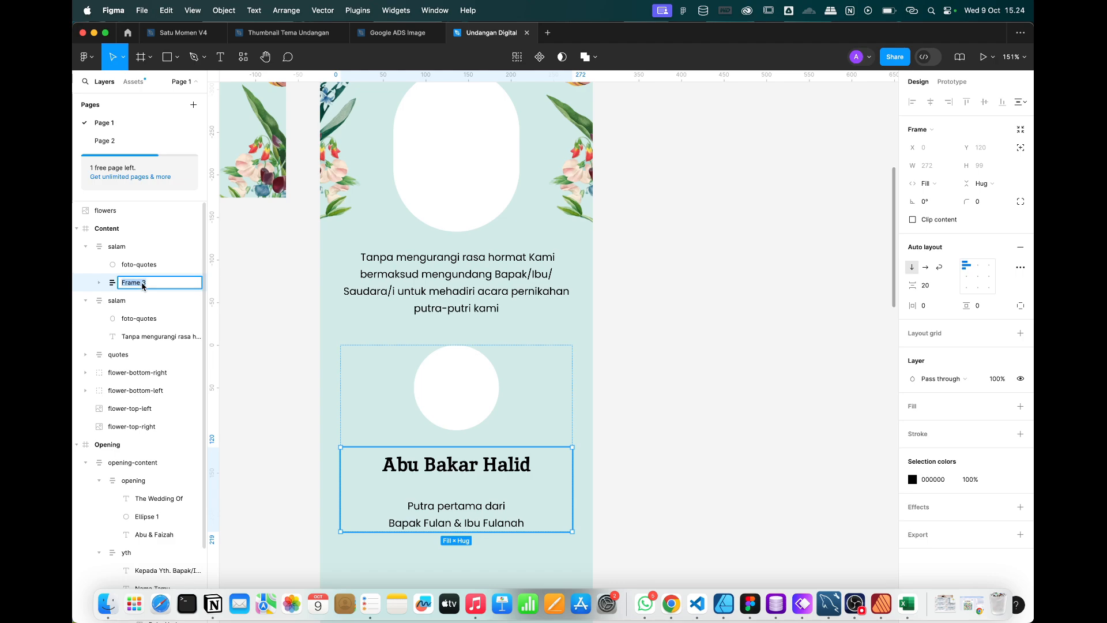
{"action": "key", "text": "Return"}
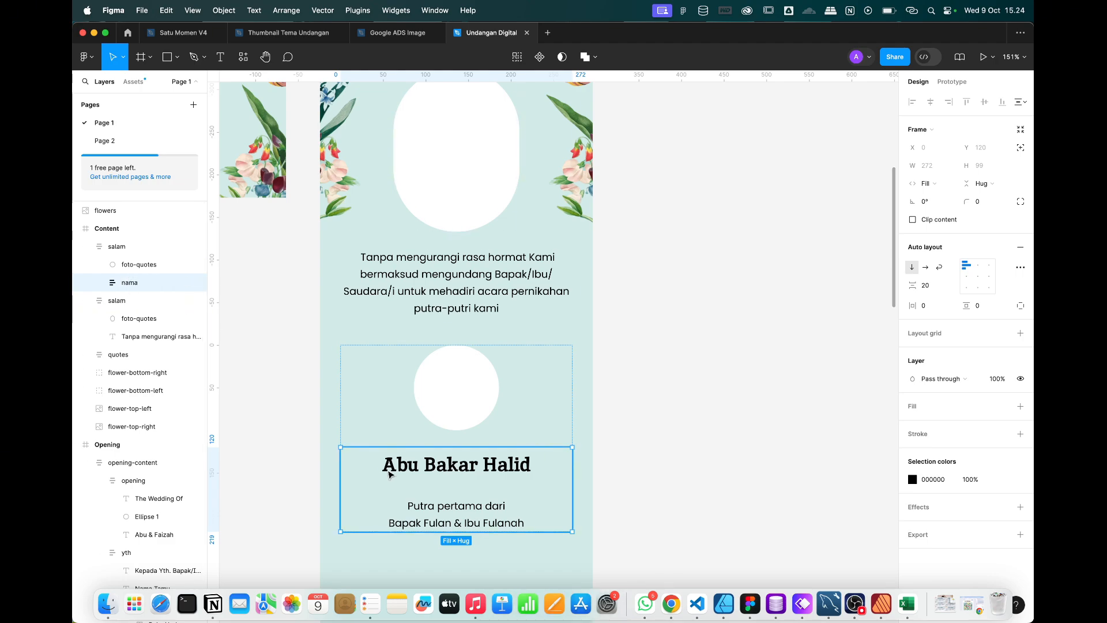
{"action": "left_click_drag", "start_coordinate": [460, 490], "coordinate": [459, 482]}
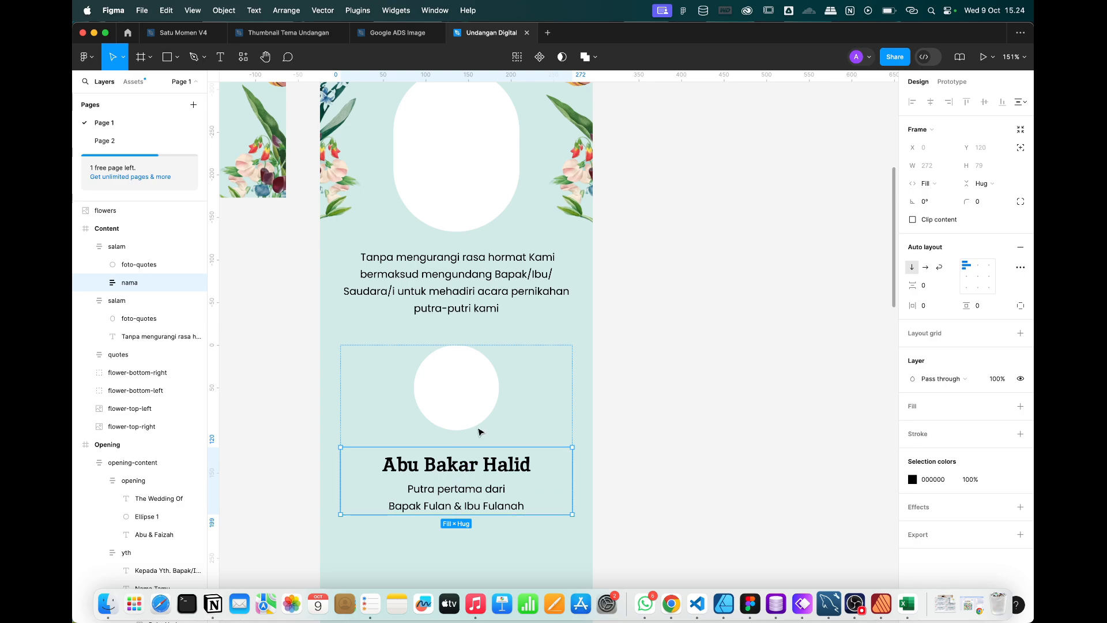
{"action": "left_click", "coordinate": [635, 415]}
{"action": "left_click", "coordinate": [490, 432]}
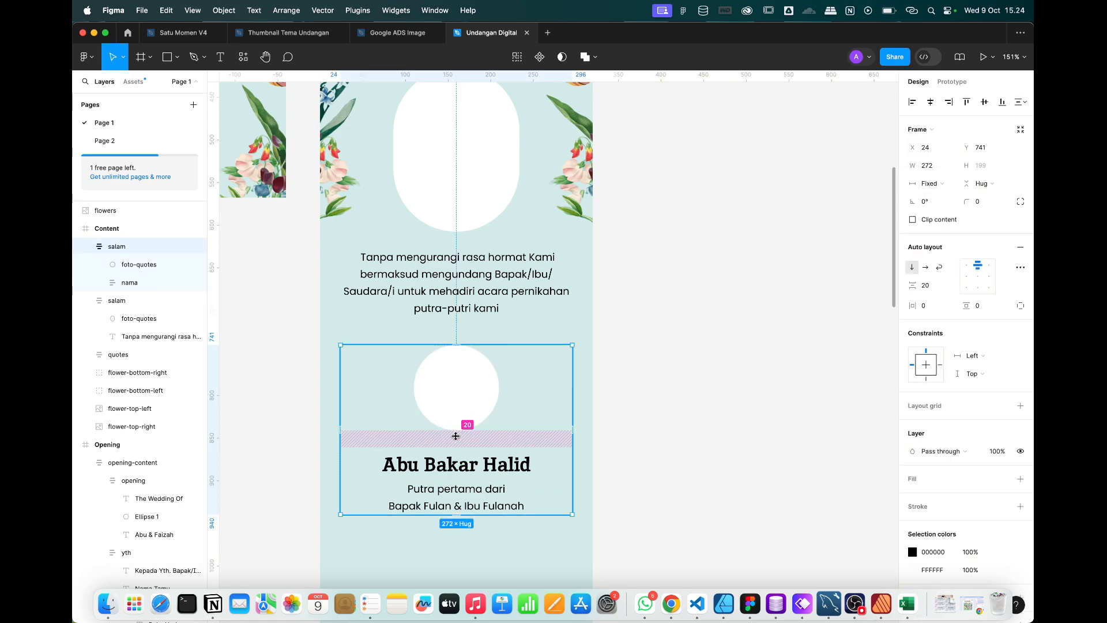
Rename the groom's block layer to 'mempelai-pria'.
{"action": "scroll", "coordinate": [457, 439], "scroll_direction": "down", "scroll_amount": 5}
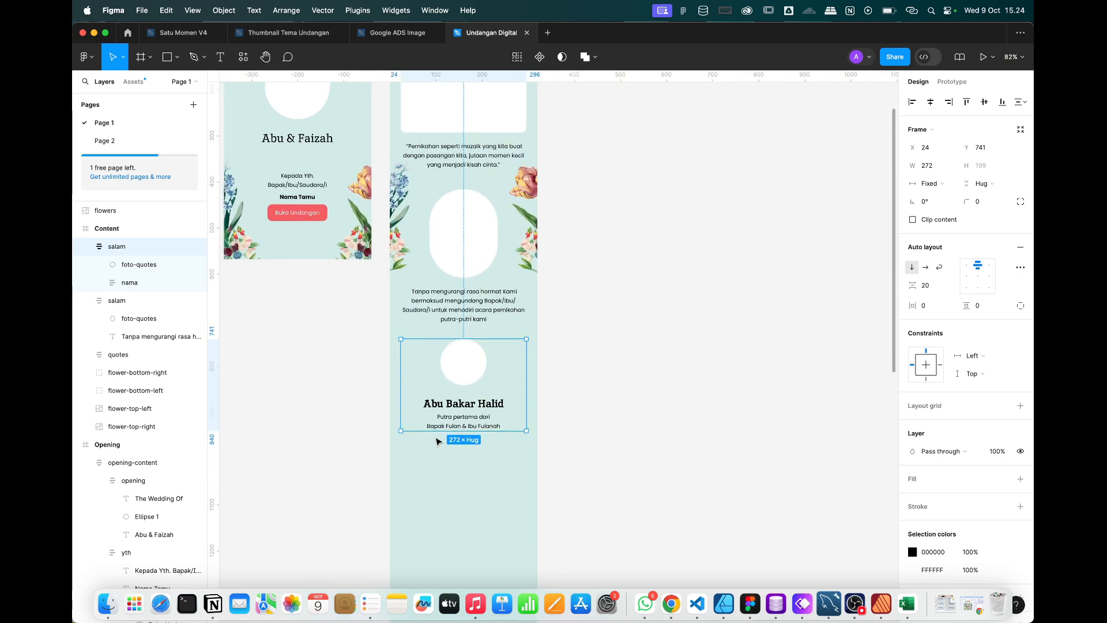
{"action": "scroll", "coordinate": [464, 399], "scroll_direction": "up", "scroll_amount": 5}
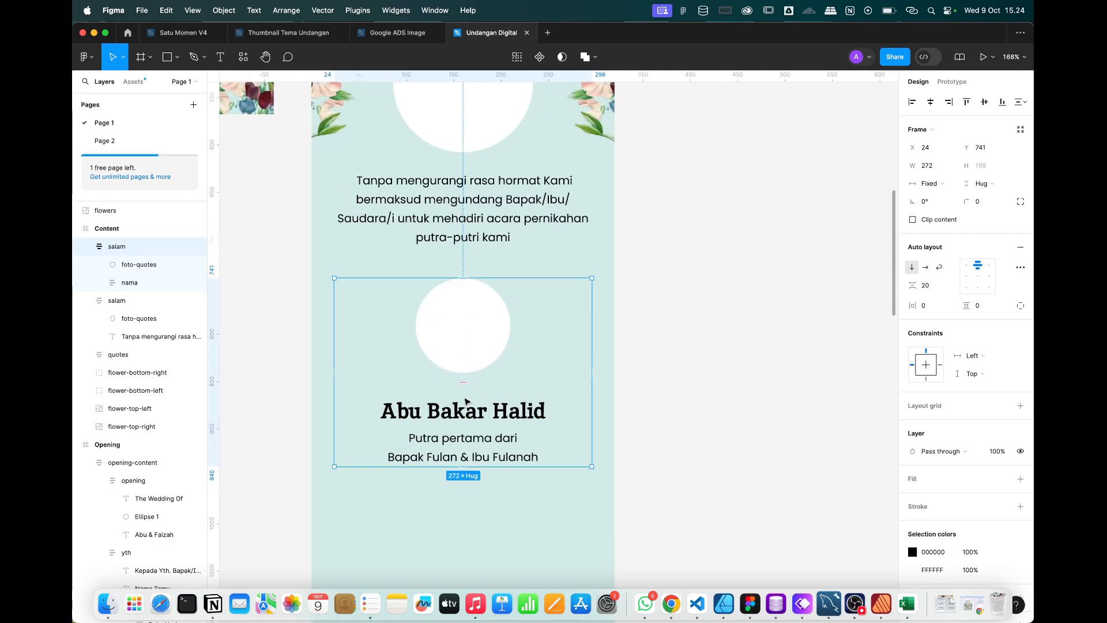
{"action": "double_click", "coordinate": [117, 246]}
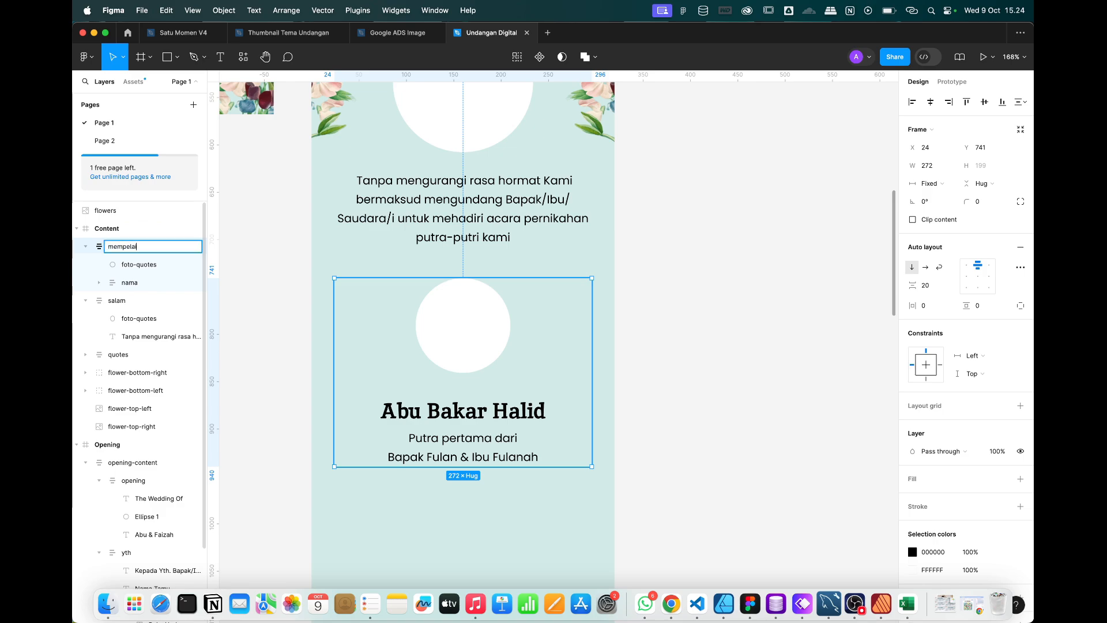
{"action": "triple_click", "coordinate": [136, 251]}
{"action": "type", "text": "mempelai-pria"}
{"action": "key", "text": "Return"}
Duplicate the mempelai-pria block and place the copy directly below it.
{"action": "scroll", "coordinate": [549, 395], "scroll_direction": "down", "scroll_amount": 3}
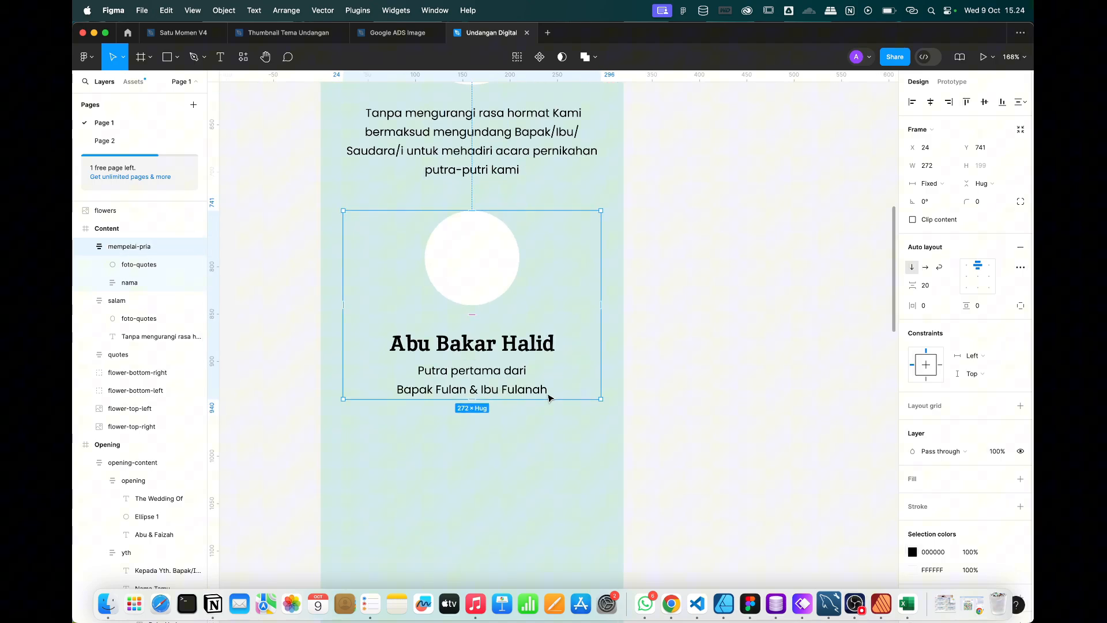
{"action": "right_click", "coordinate": [498, 291]}
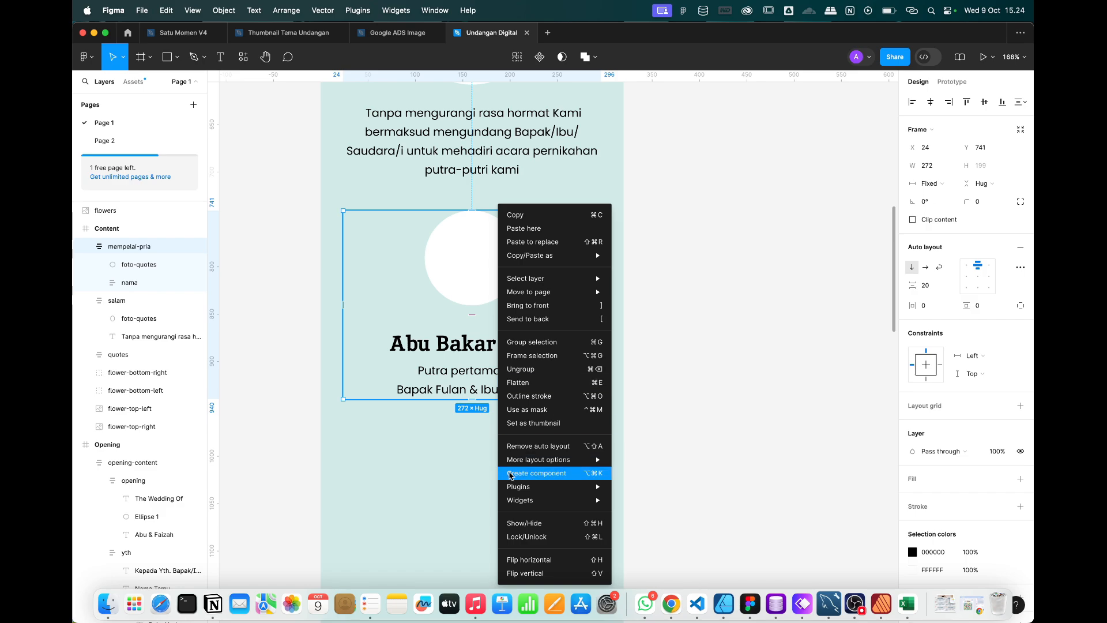
{"action": "mouse_move", "coordinate": [523, 261]}
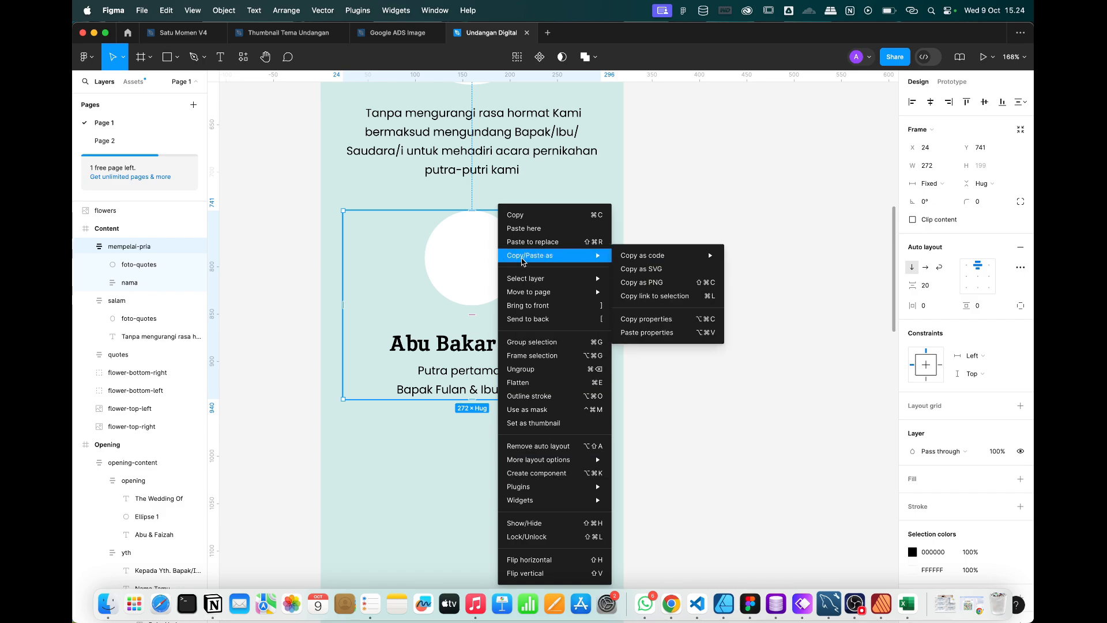
{"action": "left_click", "coordinate": [460, 269]}
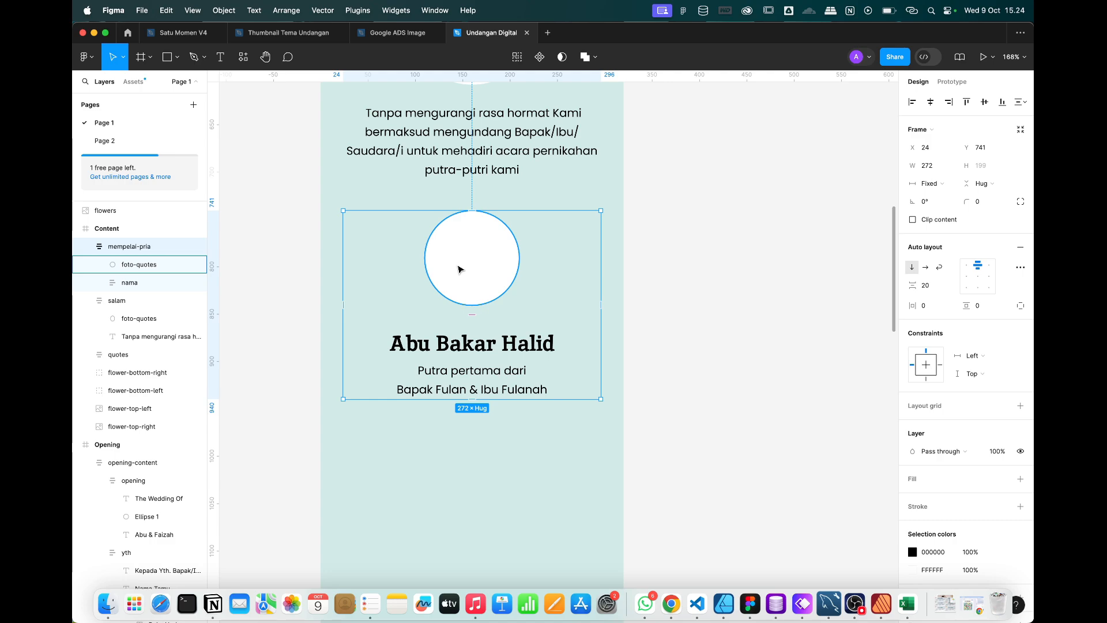
{"action": "key", "text": "ctrl+d"}
{"action": "left_click_drag", "start_coordinate": [460, 269], "coordinate": [452, 474]}
{"action": "scroll", "coordinate": [452, 476], "scroll_direction": "down", "scroll_amount": 3}
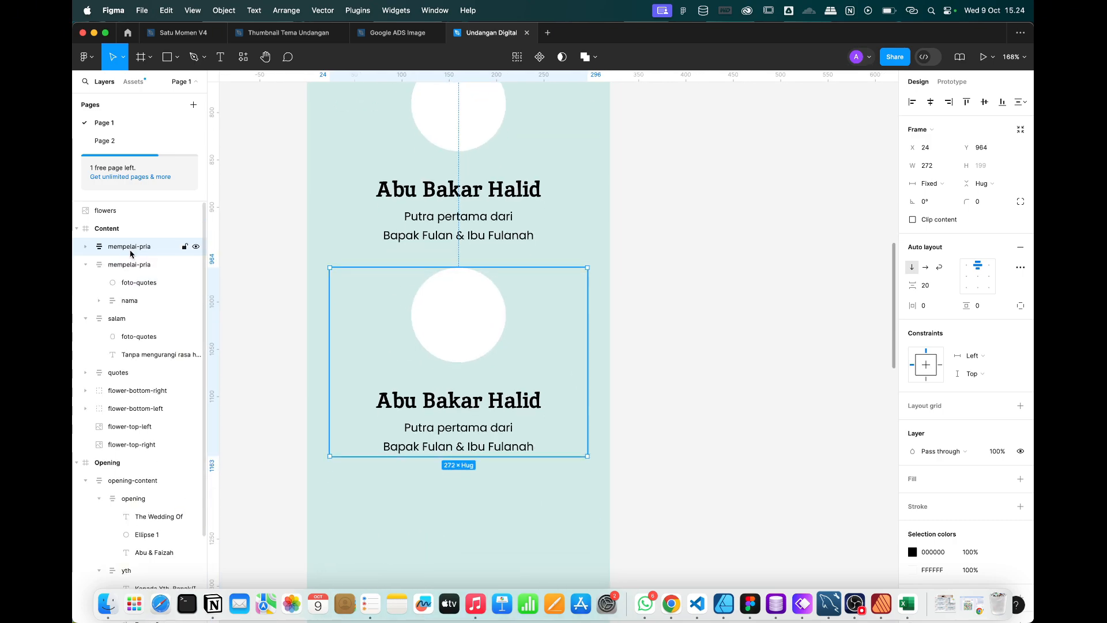
Rename the duplicated block to 'mempelai-wanita'.
{"action": "double_click", "coordinate": [151, 249]}
{"action": "key", "text": "BackSpace"}
{"action": "key", "text": "BackSpace"}
{"action": "key", "text": "BackSpace"}
{"action": "key", "text": "BackSpace"}
{"action": "type", "text": "wanit"}
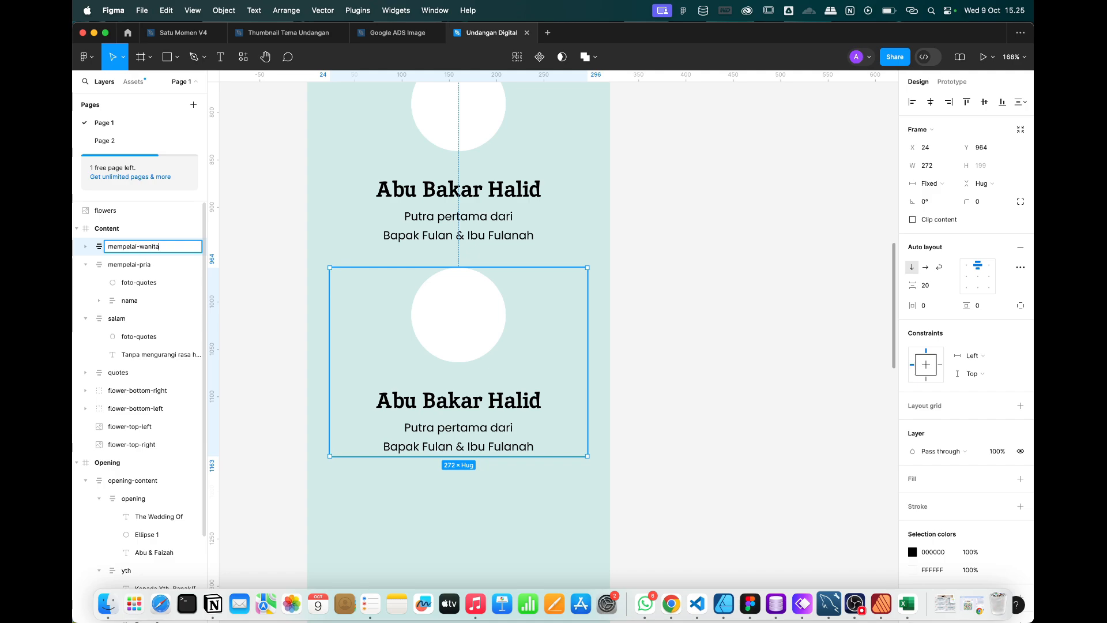
{"action": "key", "text": "Return"}
Change the copy's name to 'Faizah' and its parents line from 'Putra' to 'Putri'.
{"action": "double_click", "coordinate": [485, 404]}
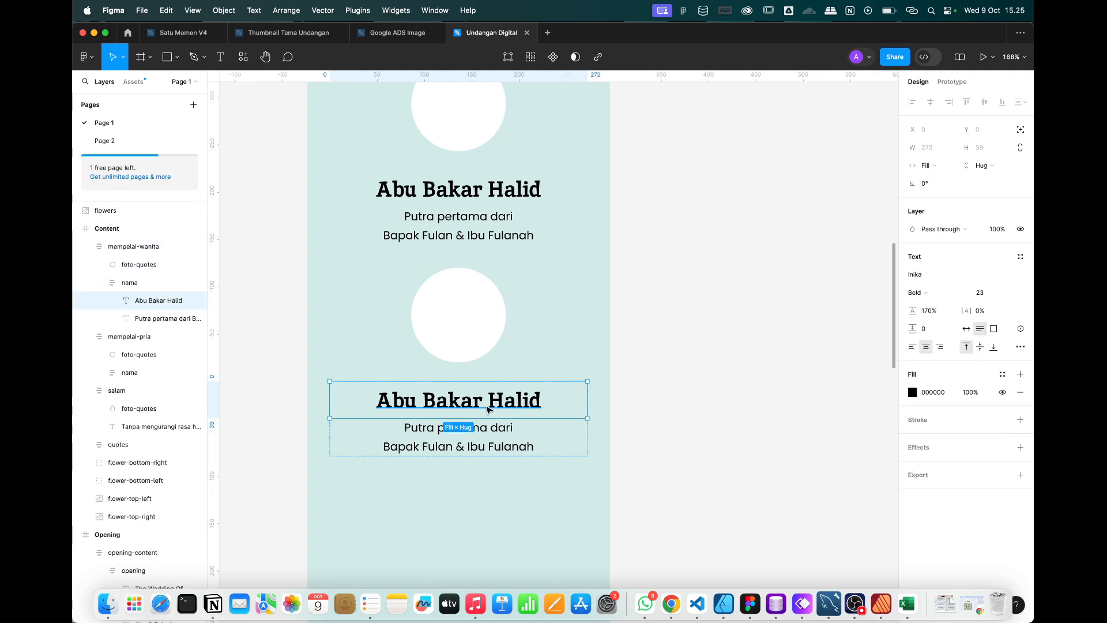
{"action": "double_click", "coordinate": [486, 405]}
{"action": "type", "text": "Faizah"}
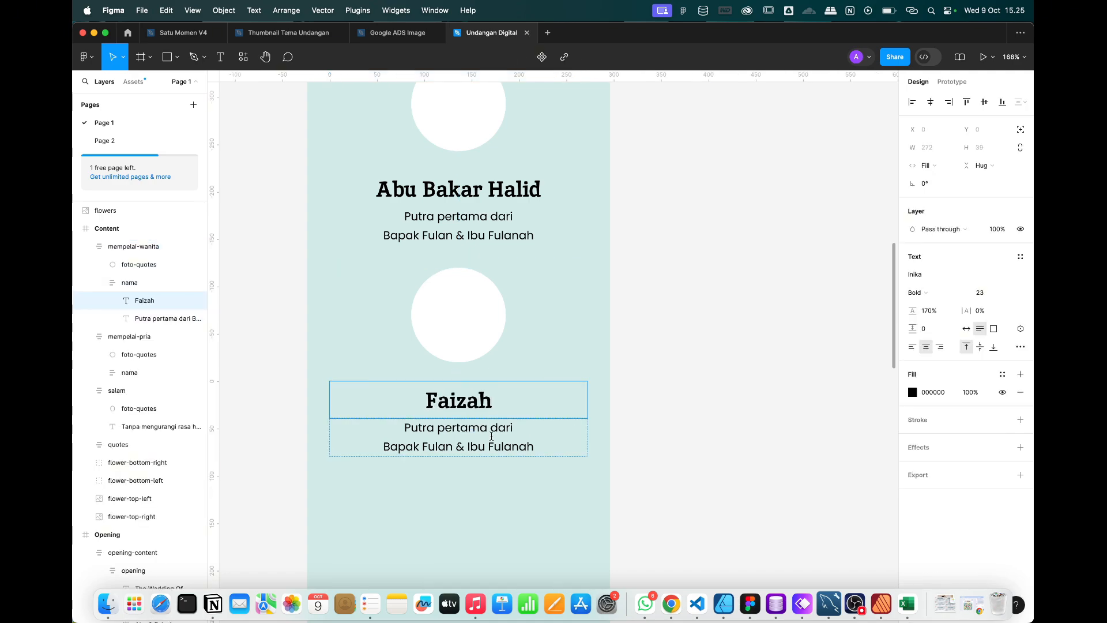
{"action": "double_click", "coordinate": [455, 427]}
{"action": "double_click", "coordinate": [417, 428]}
{"action": "type", "text": "Putri"}
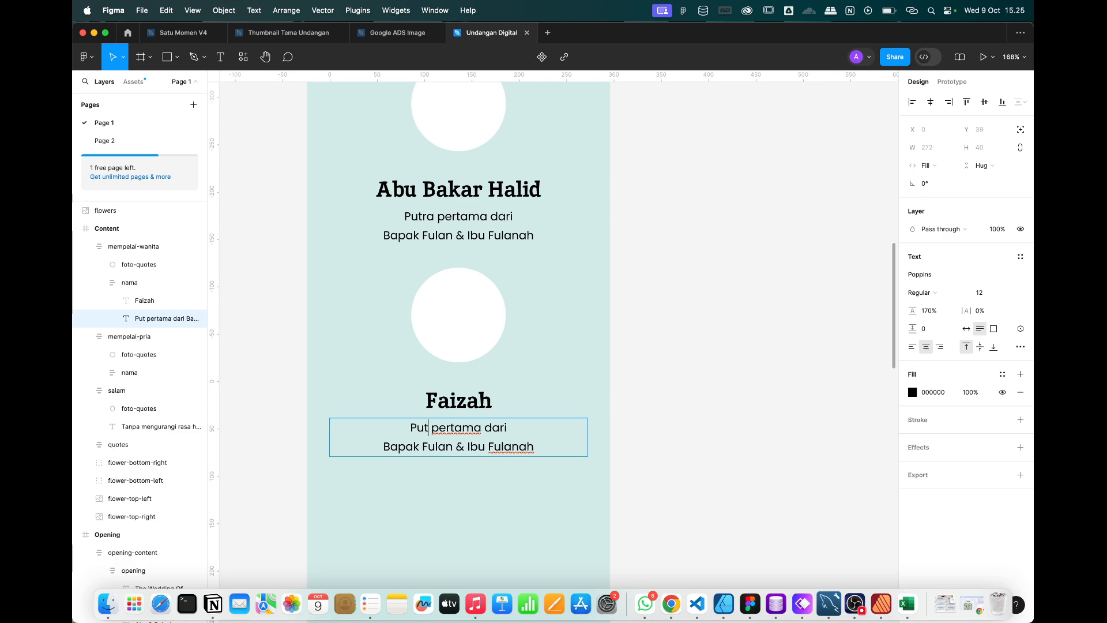
{"action": "left_click", "coordinate": [773, 414]}
Set the spacing inside the mempelai-pria block to 10.
{"action": "scroll", "coordinate": [769, 409], "scroll_direction": "down", "scroll_amount": 5}
{"action": "left_click", "coordinate": [613, 370]}
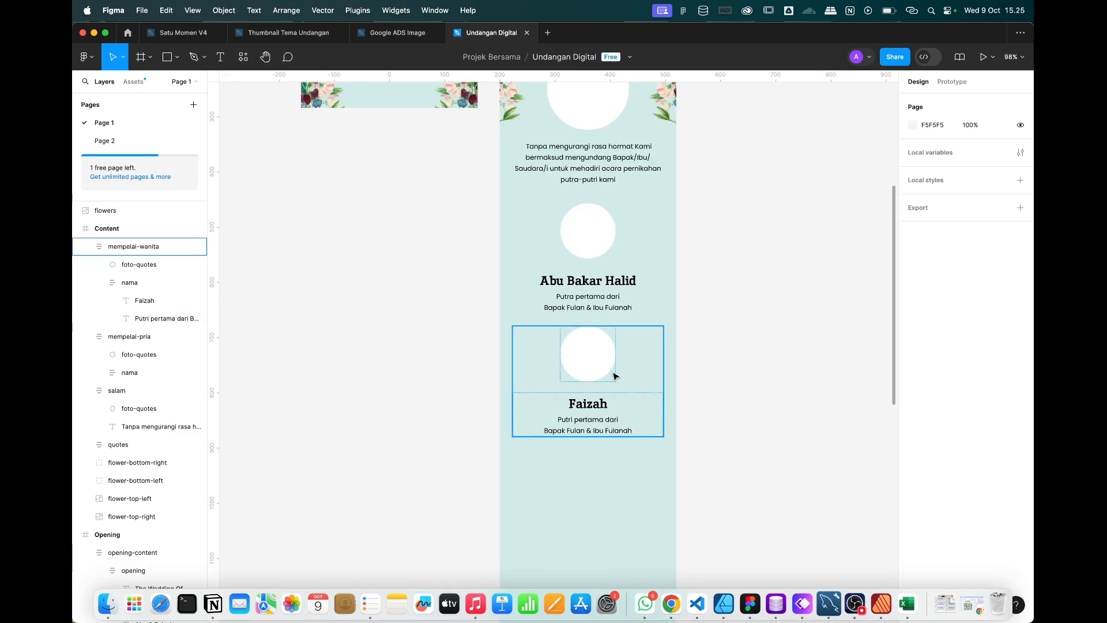
{"action": "scroll", "coordinate": [596, 371], "scroll_direction": "right", "scroll_amount": 5}
{"action": "scroll", "coordinate": [597, 371], "scroll_direction": "up", "scroll_amount": 1}
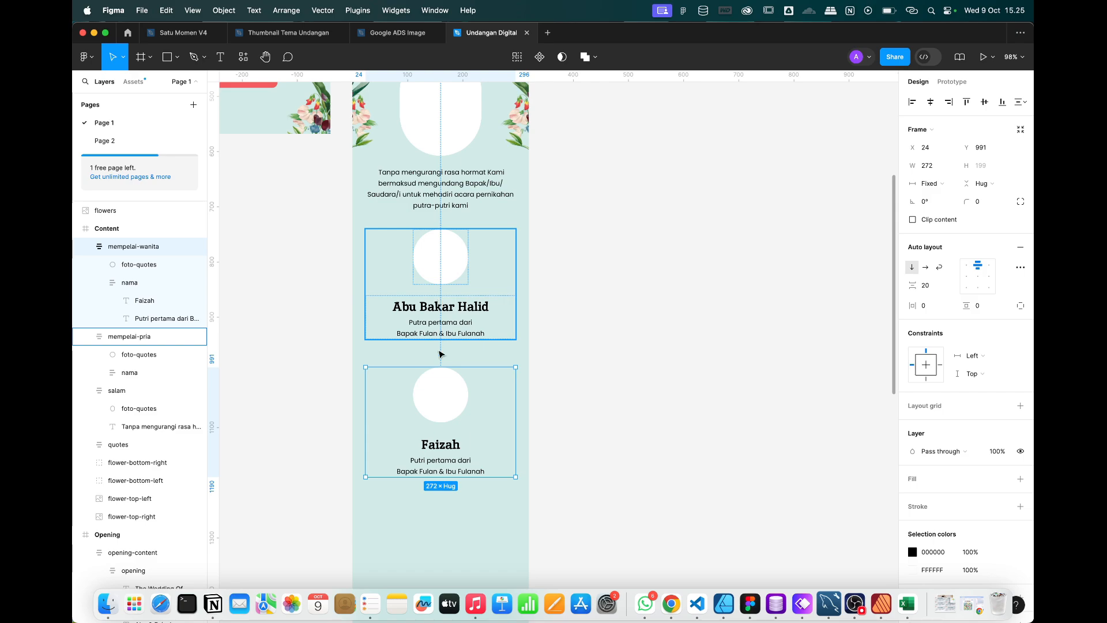
{"action": "left_click", "coordinate": [445, 324]}
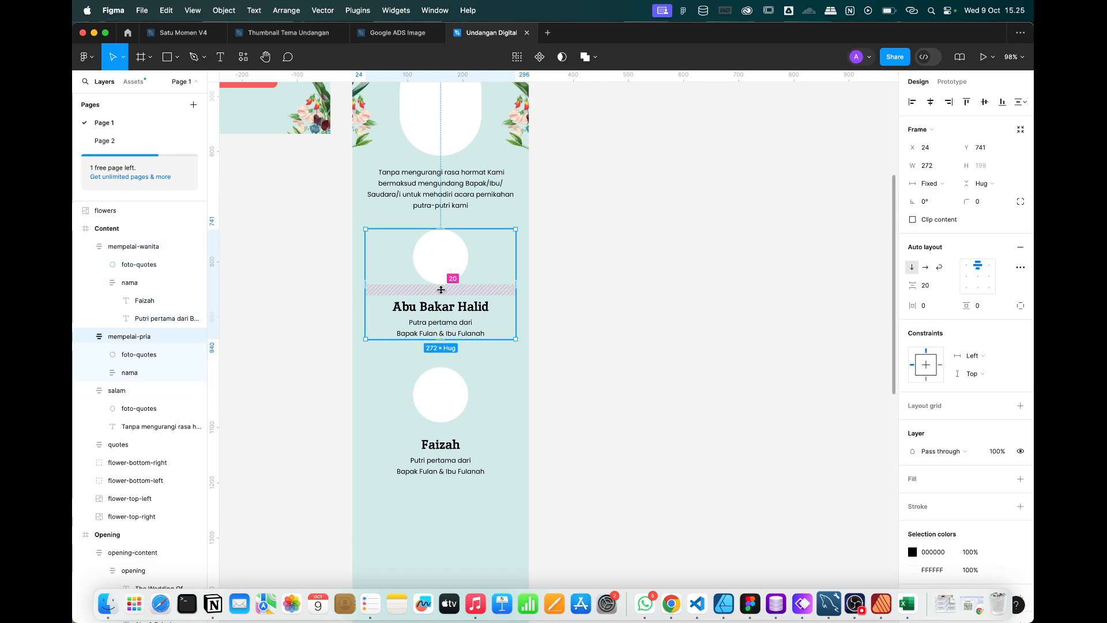
{"action": "left_click", "coordinate": [927, 285]}
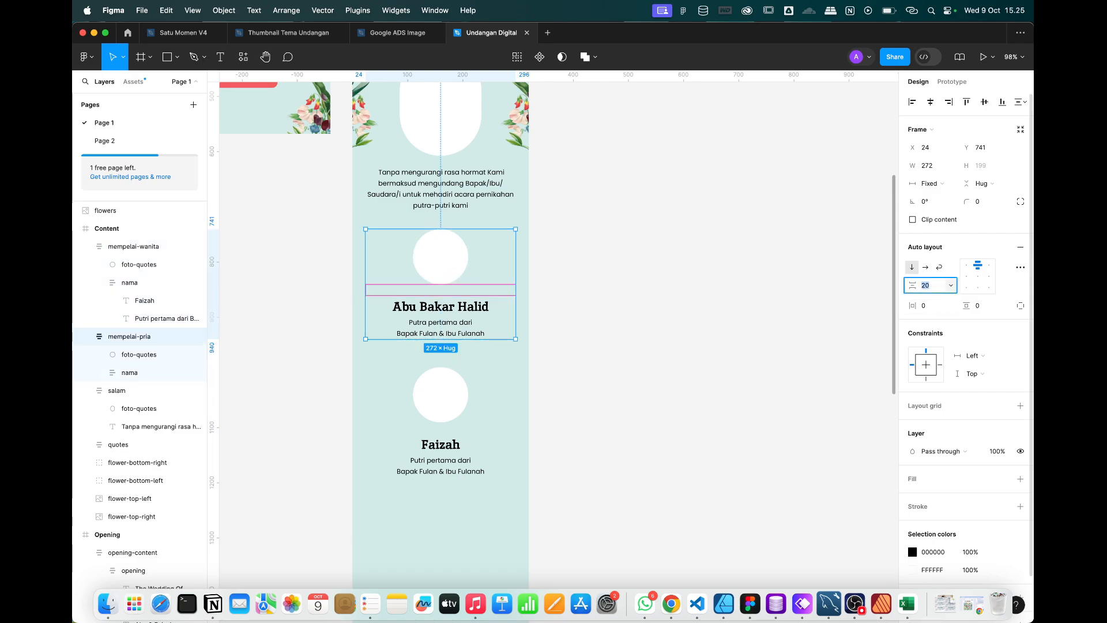
{"action": "type", "text": "16"}
{"action": "key", "text": "Return"}
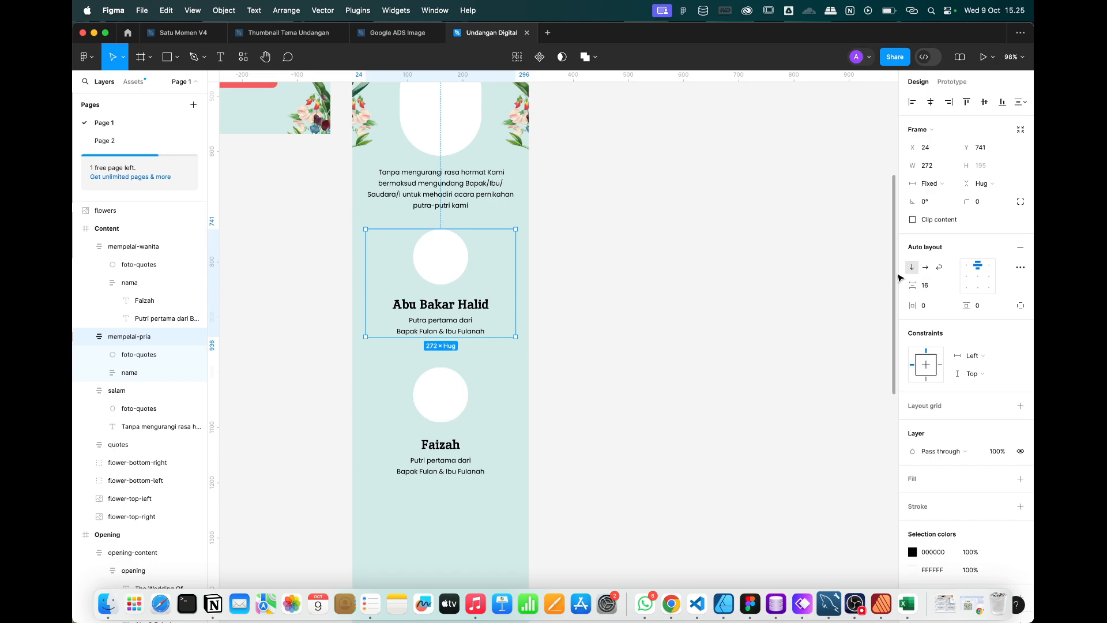
{"action": "type", "text": "10"}
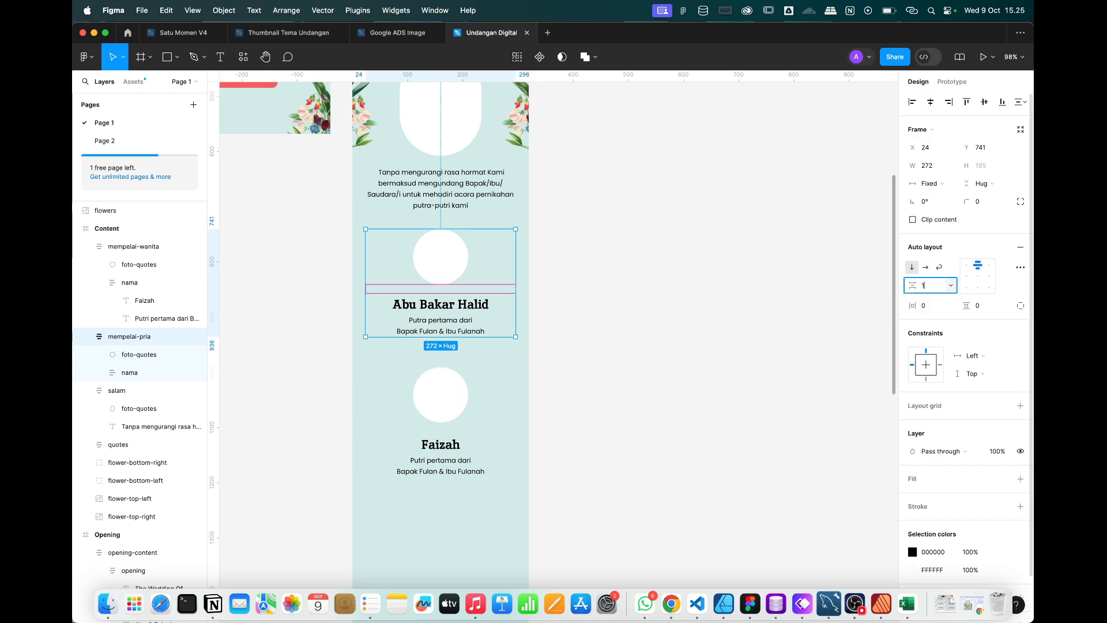
{"action": "key", "text": "Return"}
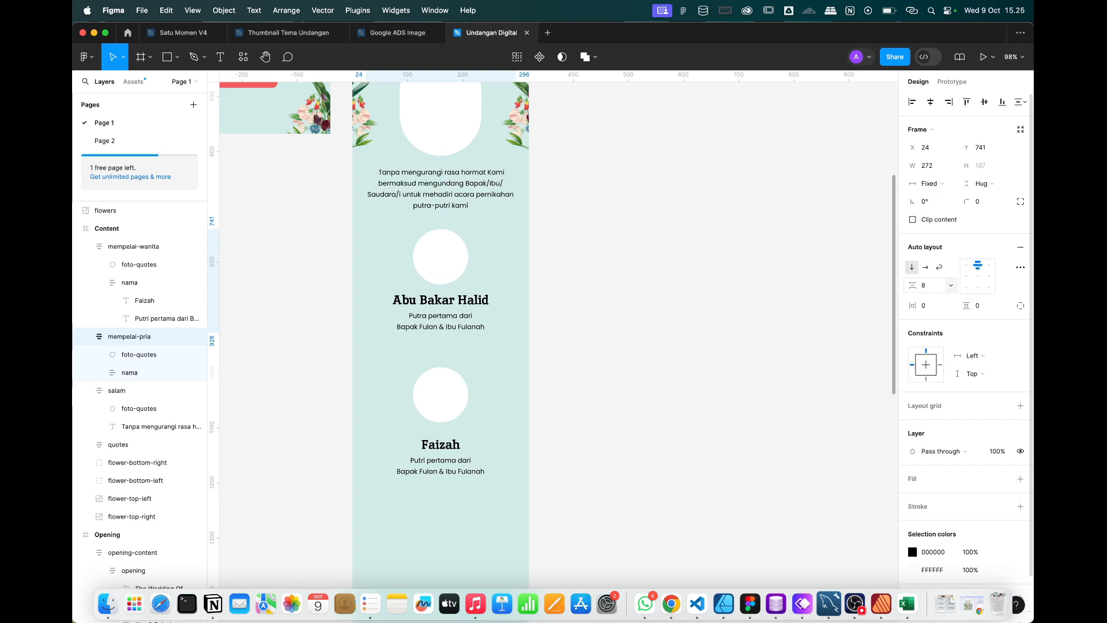
Set the spacing inside Faizah's mempelai-wanita block to 10 as well.
{"action": "left_click", "coordinate": [494, 376]}
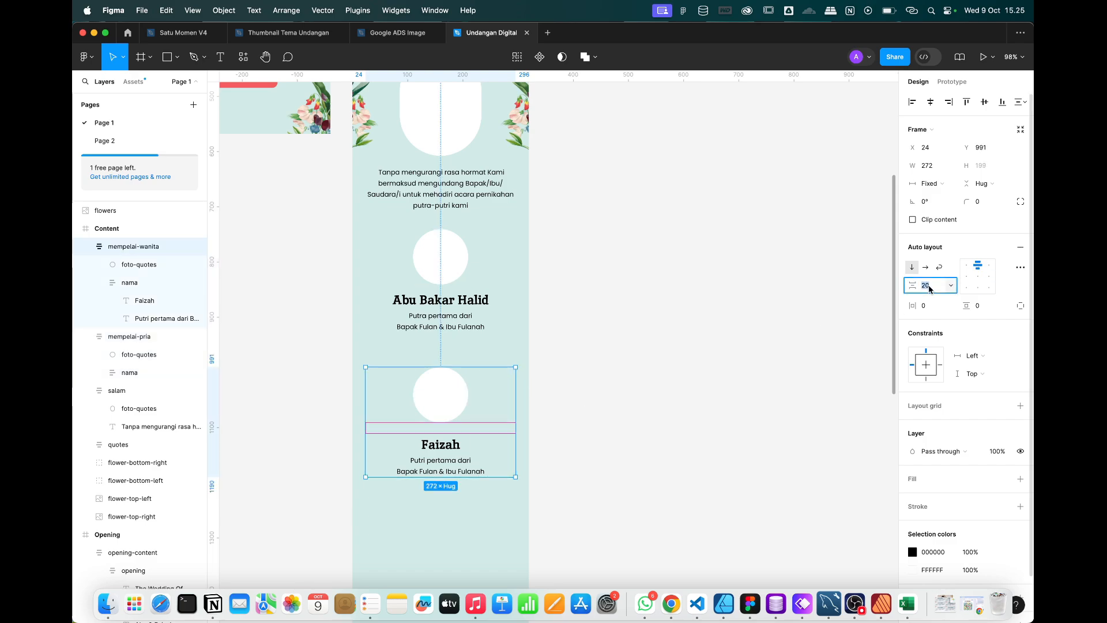
{"action": "type", "text": "10"}
{"action": "key", "text": "Return"}
{"action": "left_click", "coordinate": [647, 387]}
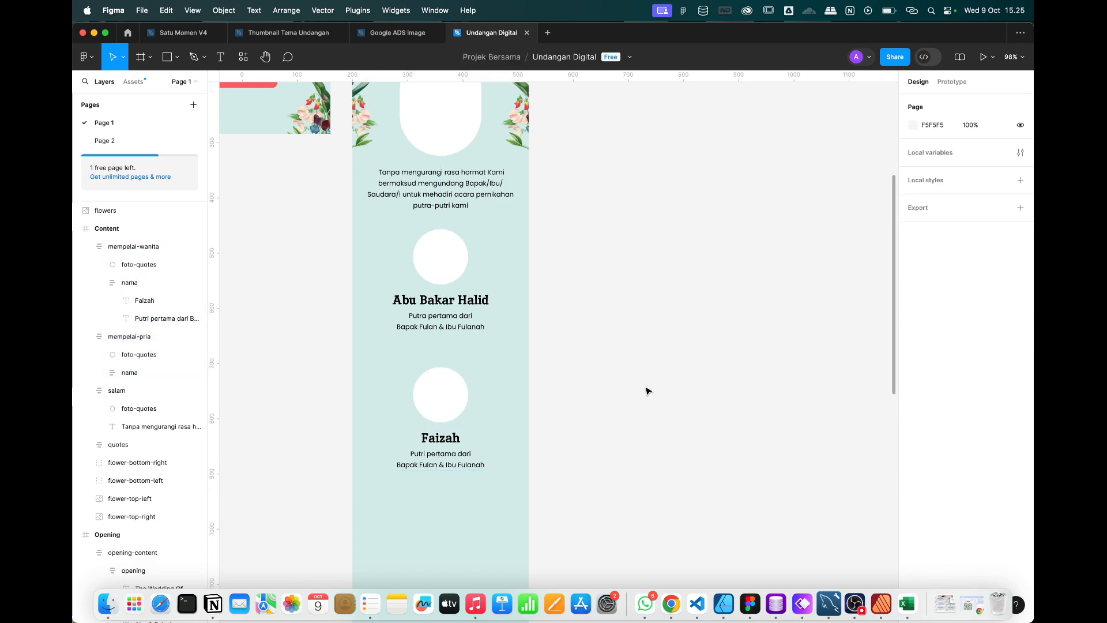
{"action": "left_click", "coordinate": [115, 248]}
Stack both mempelai blocks in one auto-layout frame with a gap of 20.
{"action": "left_click", "coordinate": [118, 336]}
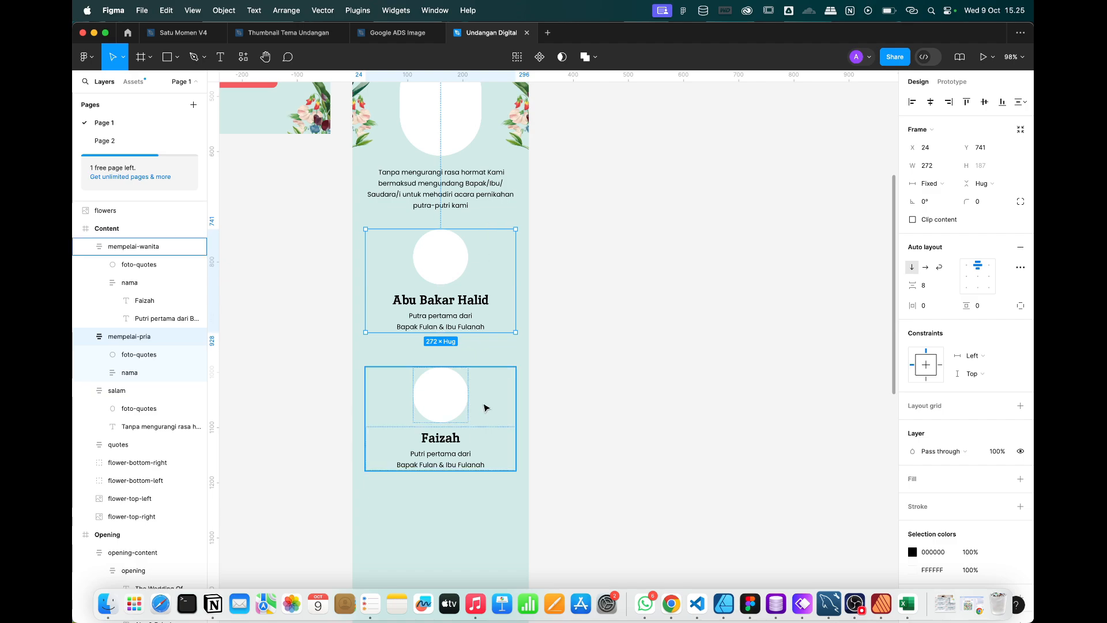
{"action": "left_click", "coordinate": [485, 405]}
{"action": "left_click", "coordinate": [485, 312], "text": "shift"}
{"action": "right_click", "coordinate": [477, 389]}
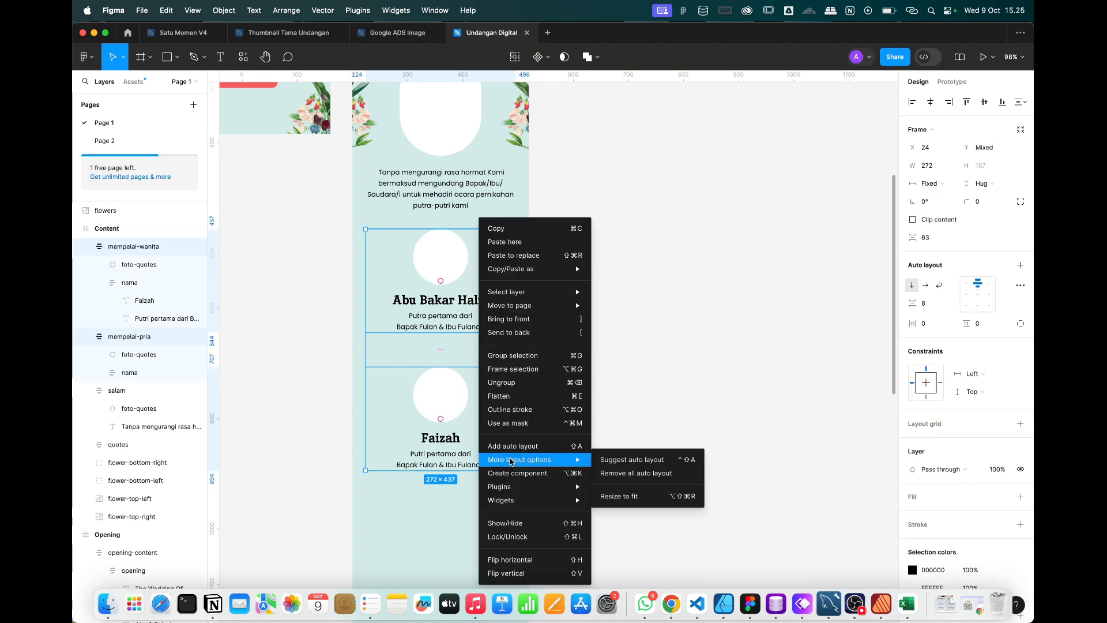
{"action": "left_click", "coordinate": [511, 446]}
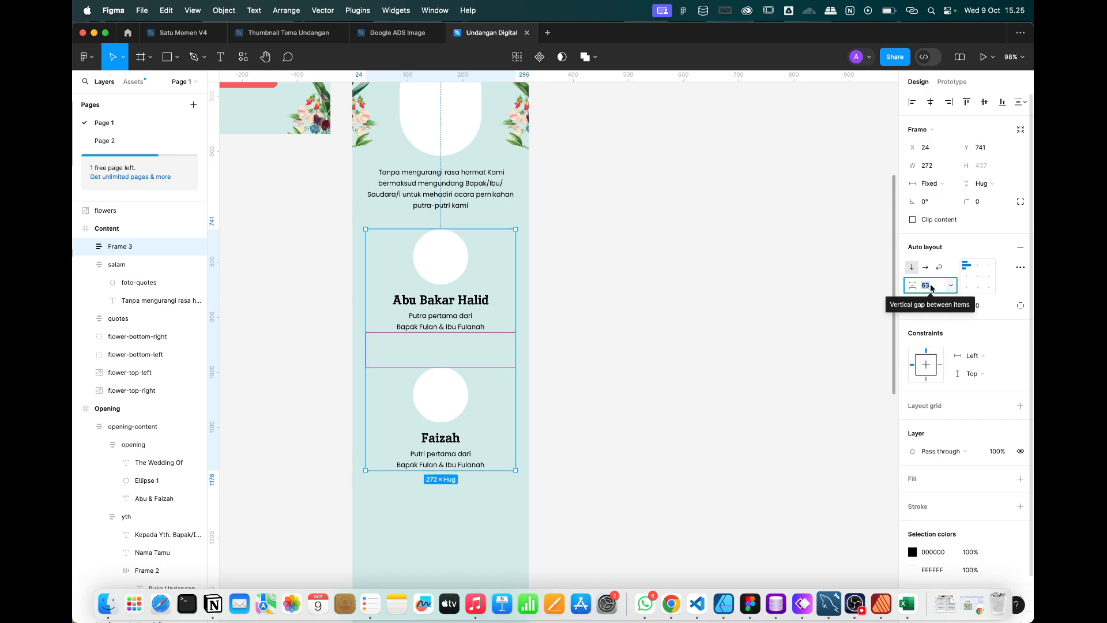
{"action": "type", "text": "20"}
{"action": "key", "text": "Return"}
Nudge the stacked couple frame slightly lower and zoom out over the invitation.
{"action": "left_click", "coordinate": [708, 334]}
{"action": "scroll", "coordinate": [707, 334], "scroll_direction": "up", "scroll_amount": 2}
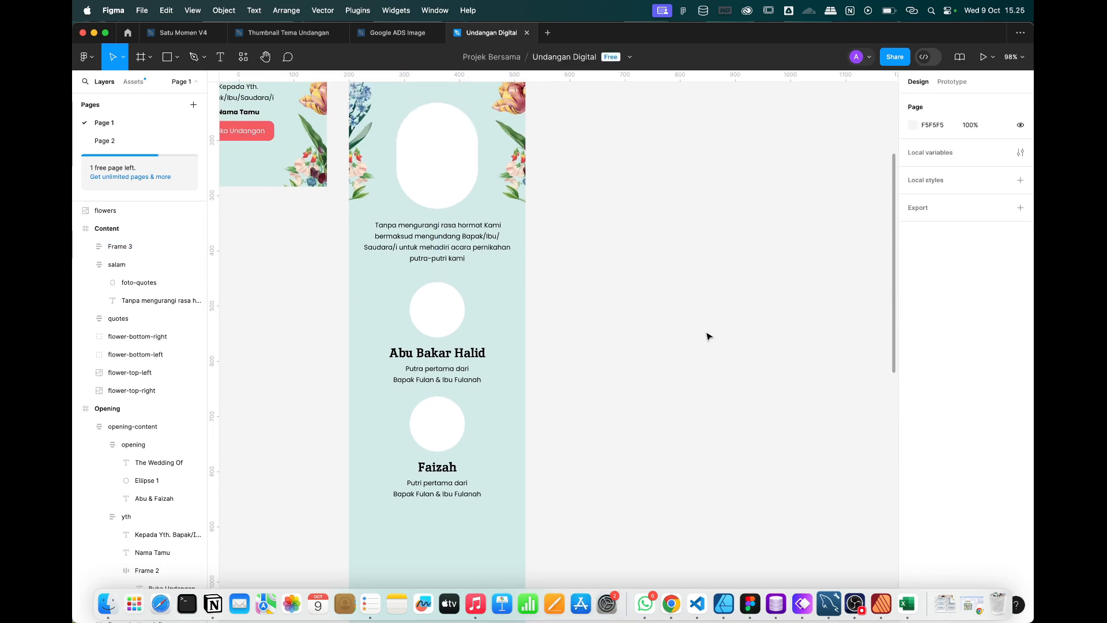
{"action": "left_click_drag", "start_coordinate": [453, 329], "coordinate": [454, 335]}
{"action": "key", "text": "minus"}
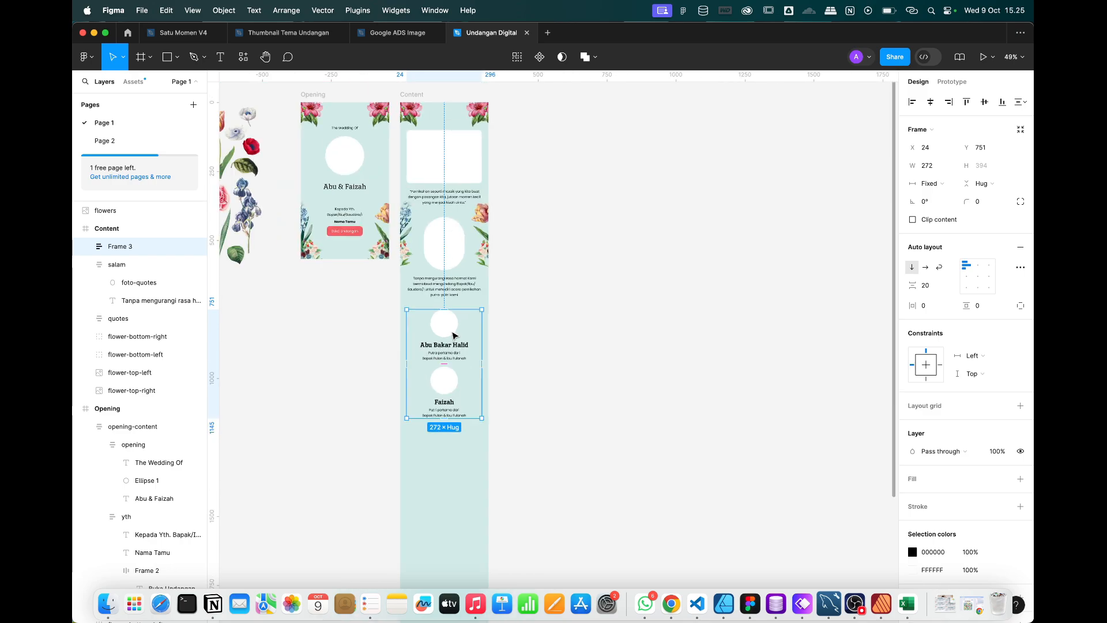
{"action": "scroll", "coordinate": [453, 335], "scroll_direction": "up", "scroll_amount": 5}
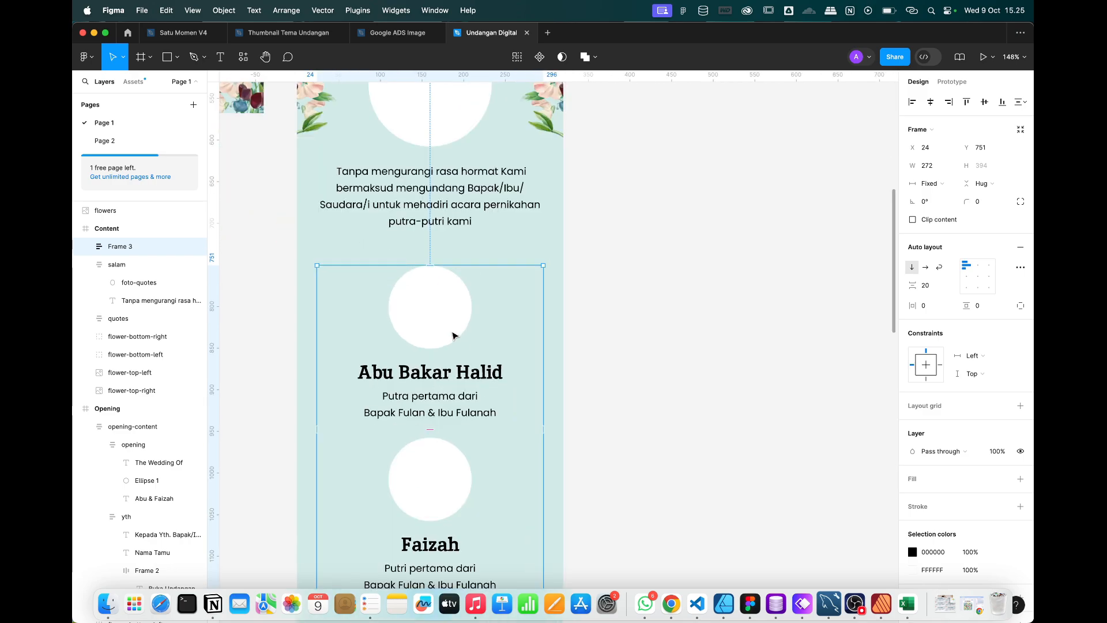
{"action": "scroll", "coordinate": [453, 335], "scroll_direction": "down", "scroll_amount": 3}
{"action": "left_click", "coordinate": [582, 362]}
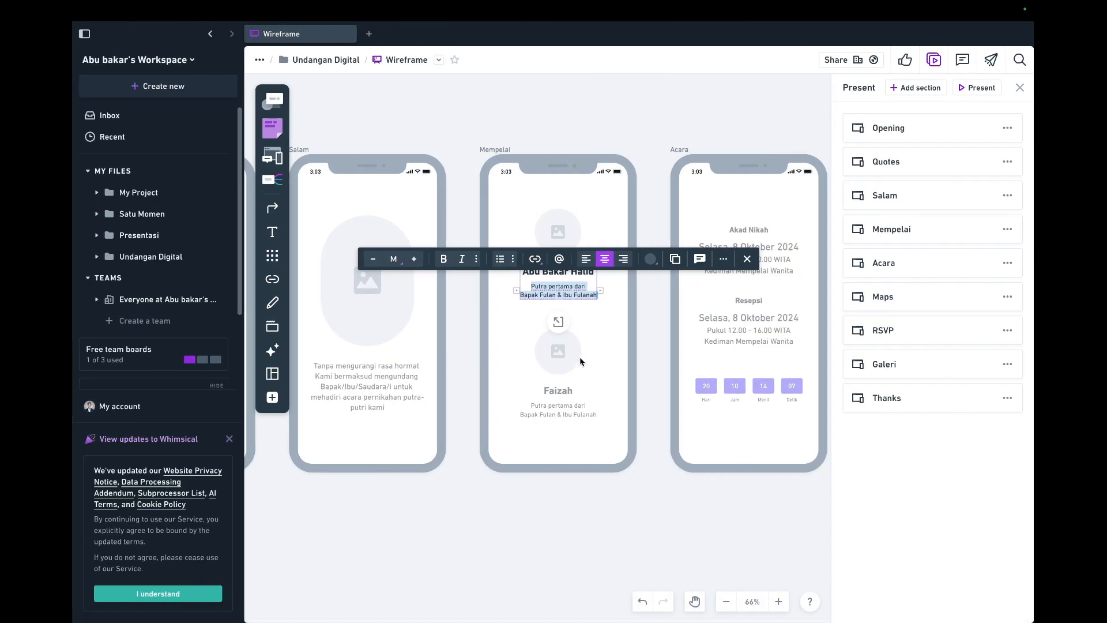
{"action": "scroll", "coordinate": [580, 358], "scroll_direction": "right", "scroll_amount": 4}
{"action": "key", "text": "Escape"}
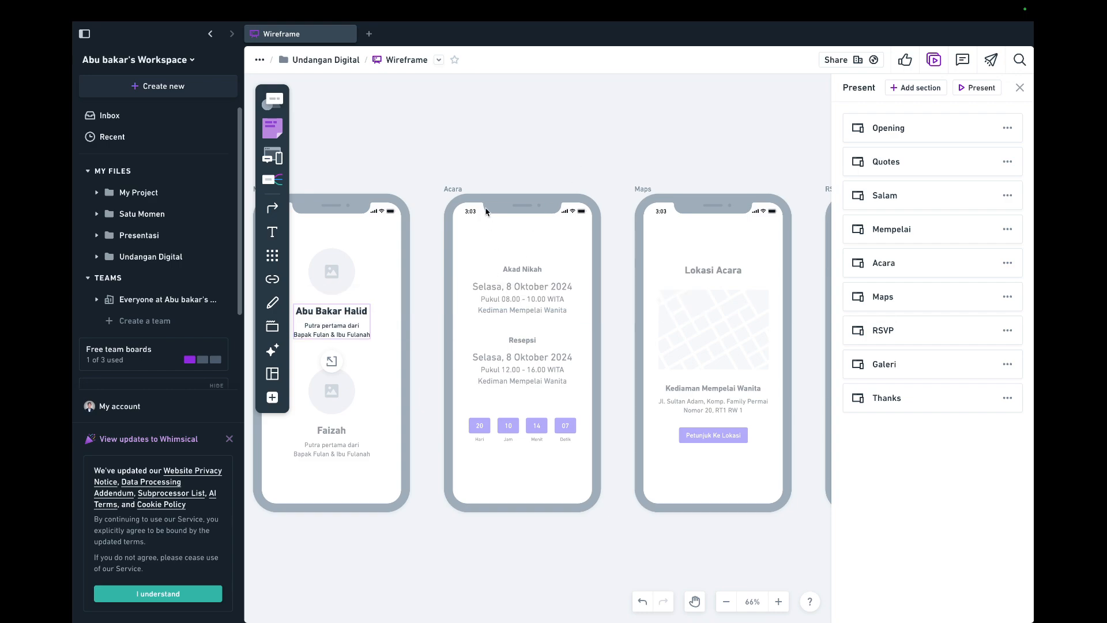
{"action": "left_click", "coordinate": [454, 189]}
{"action": "left_click", "coordinate": [409, 114]}
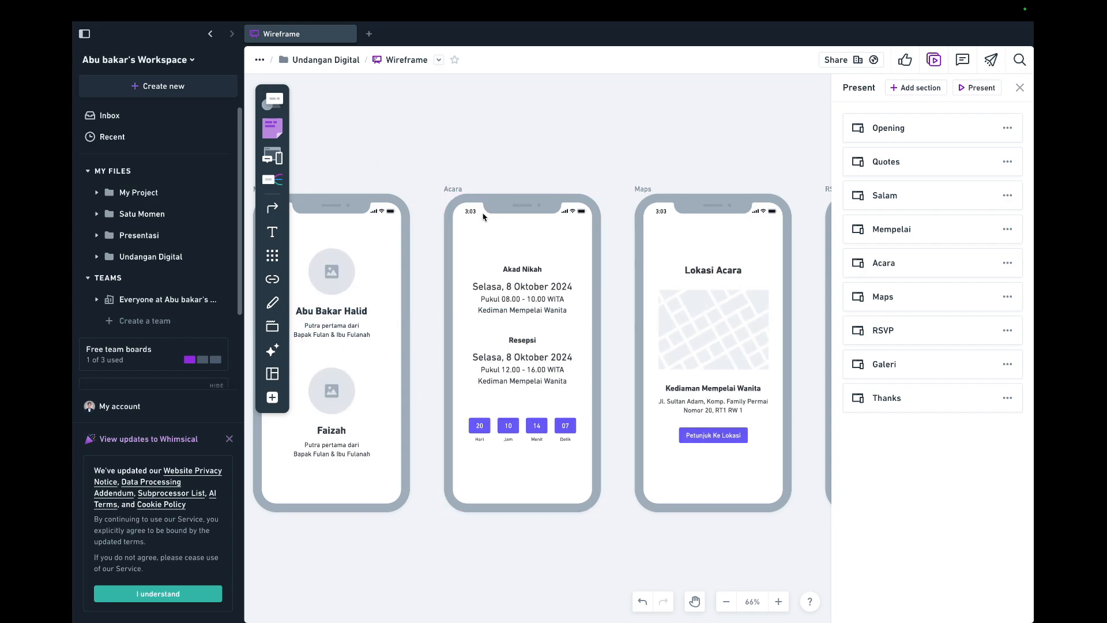
{"action": "key", "text": "ctrl+Left"}
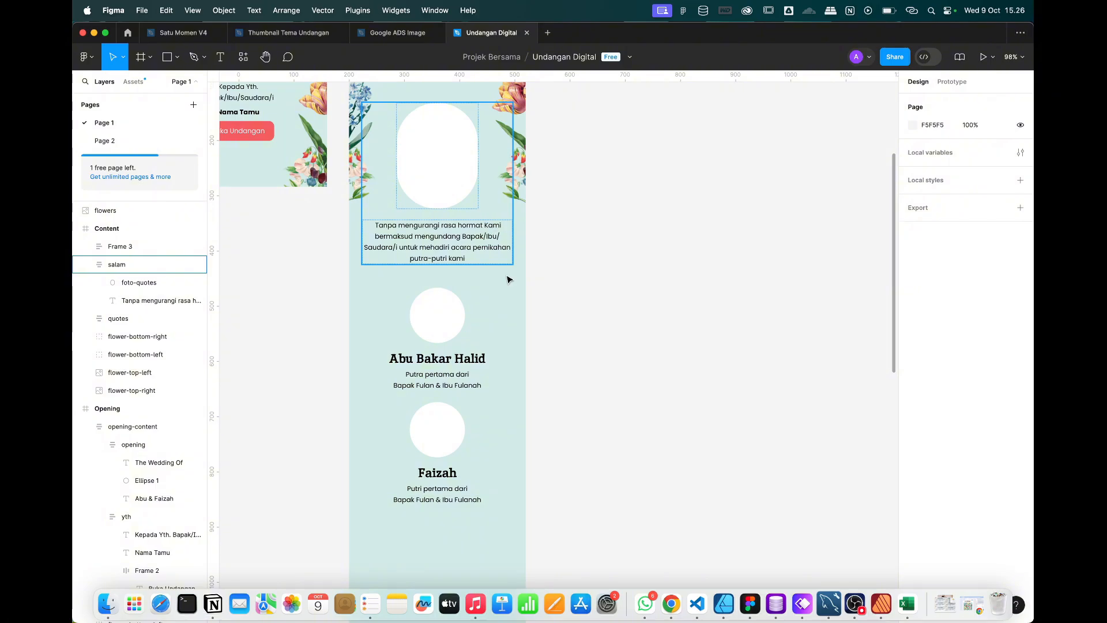
{"action": "scroll", "coordinate": [512, 356], "scroll_direction": "down", "scroll_amount": 5}
{"action": "scroll", "coordinate": [512, 358], "scroll_direction": "down", "scroll_amount": 2}
{"action": "key", "text": "ctrl+Right"}
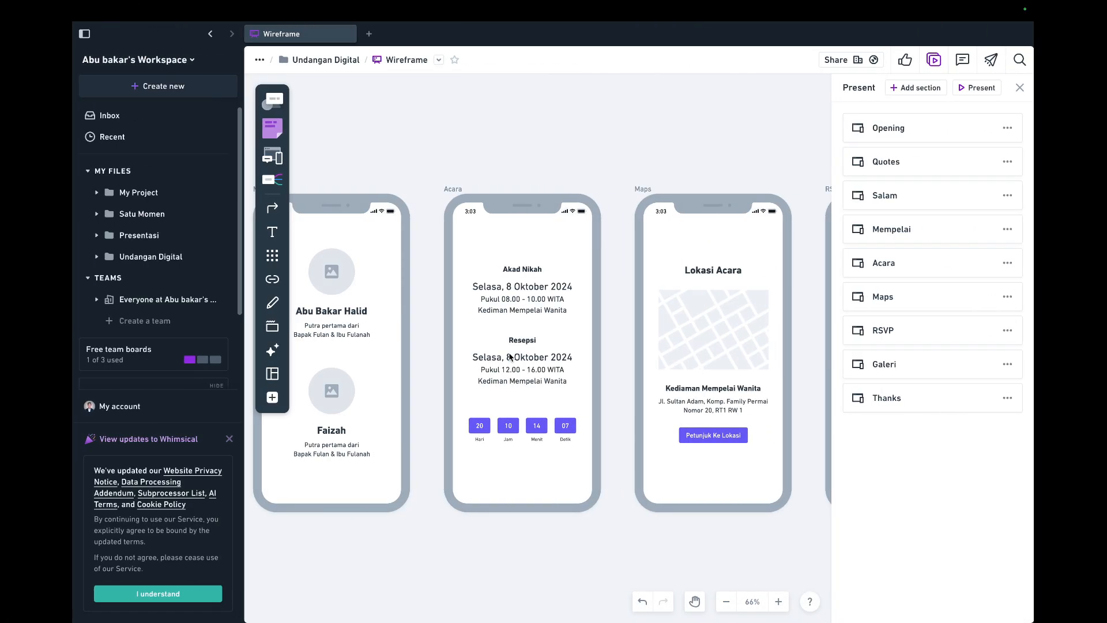
{"action": "key", "text": "ctrl+Left"}
{"action": "scroll", "coordinate": [508, 362], "scroll_direction": "up", "scroll_amount": 5}
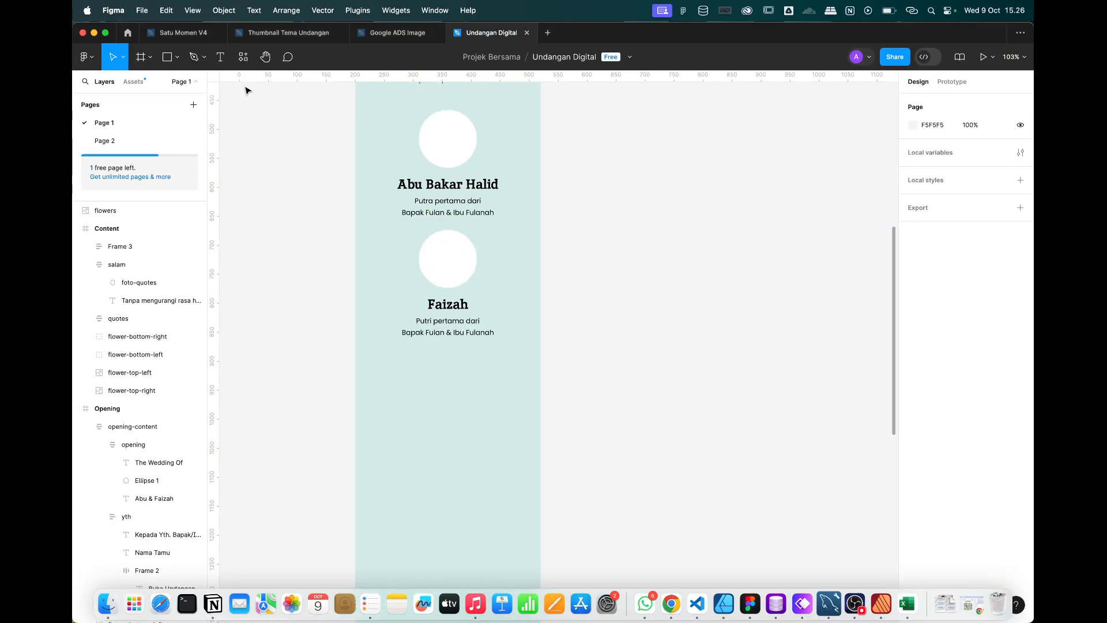
Add an 'Akad Nikah' text below Faizah's block, centred horizontally.
{"action": "left_click", "coordinate": [220, 56]}
{"action": "left_click", "coordinate": [443, 391]}
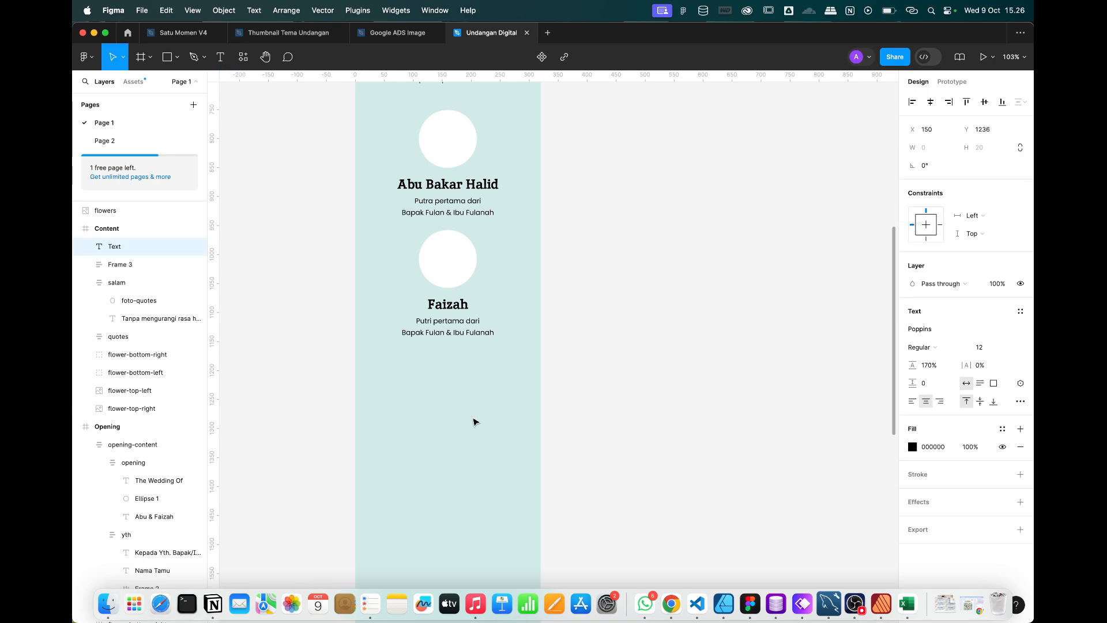
{"action": "type", "text": "Akad Nikah"}
{"action": "scroll", "coordinate": [471, 431], "scroll_direction": "up", "scroll_amount": 5}
{"action": "key", "text": "Escape"}
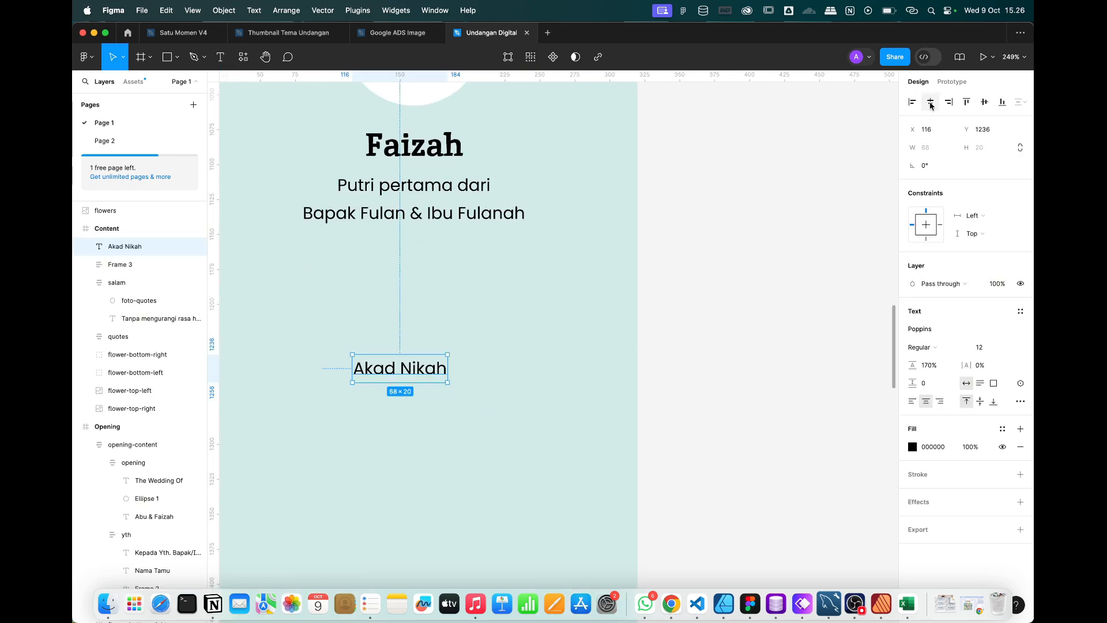
{"action": "left_click", "coordinate": [930, 103]}
Set the Akad Nikah font to Arizonia after trying Aguafina Script.
{"action": "left_click", "coordinate": [923, 328]}
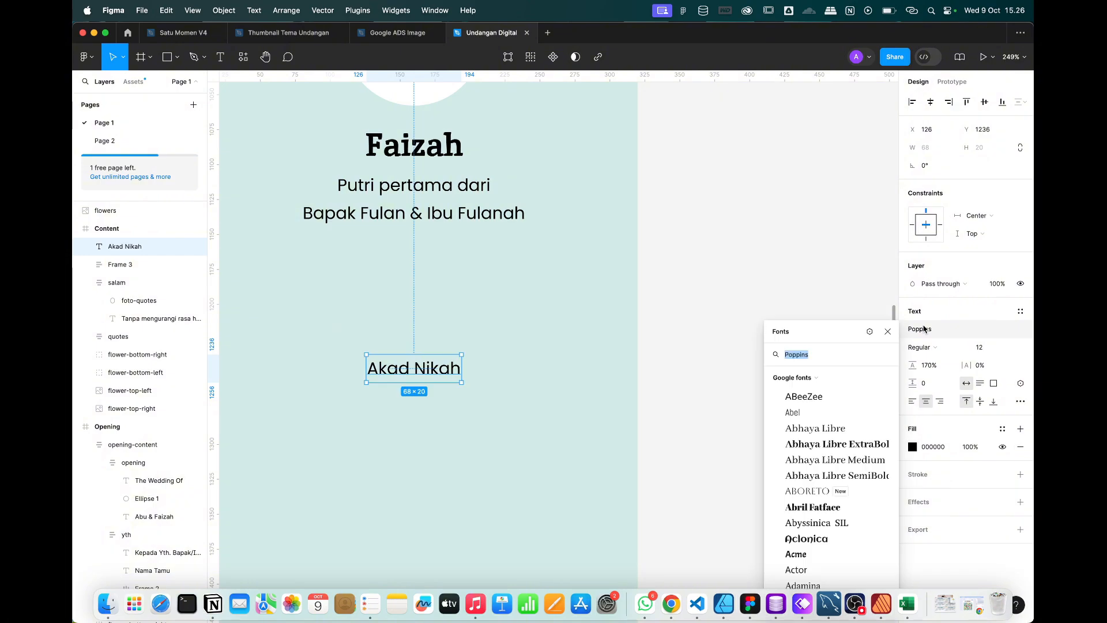
{"action": "scroll", "coordinate": [830, 456], "scroll_direction": "down", "scroll_amount": 10}
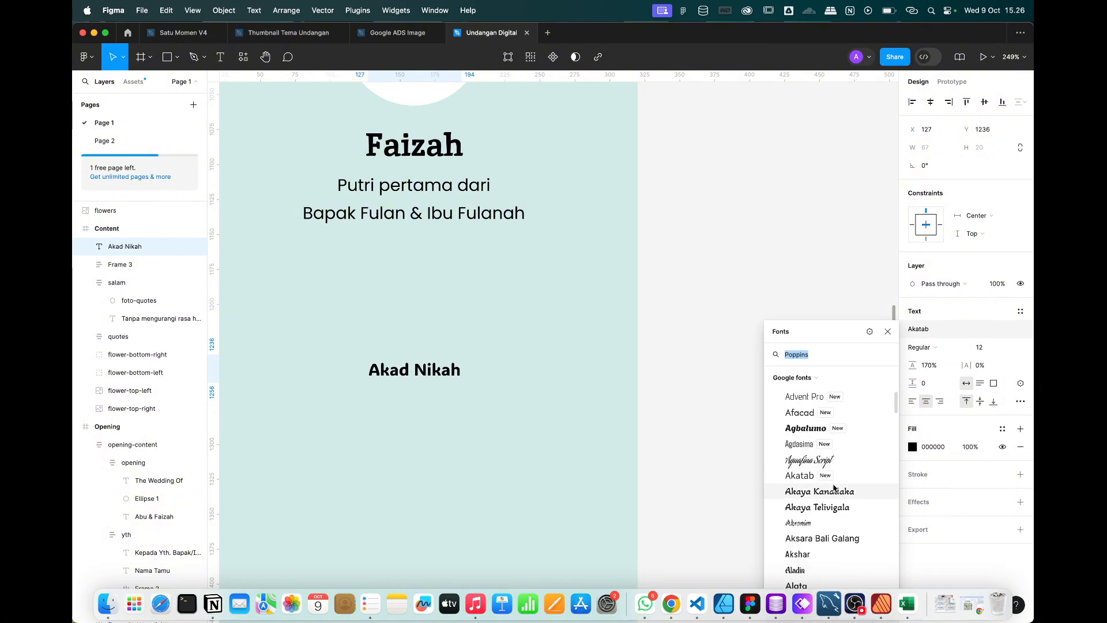
{"action": "left_click", "coordinate": [815, 460]}
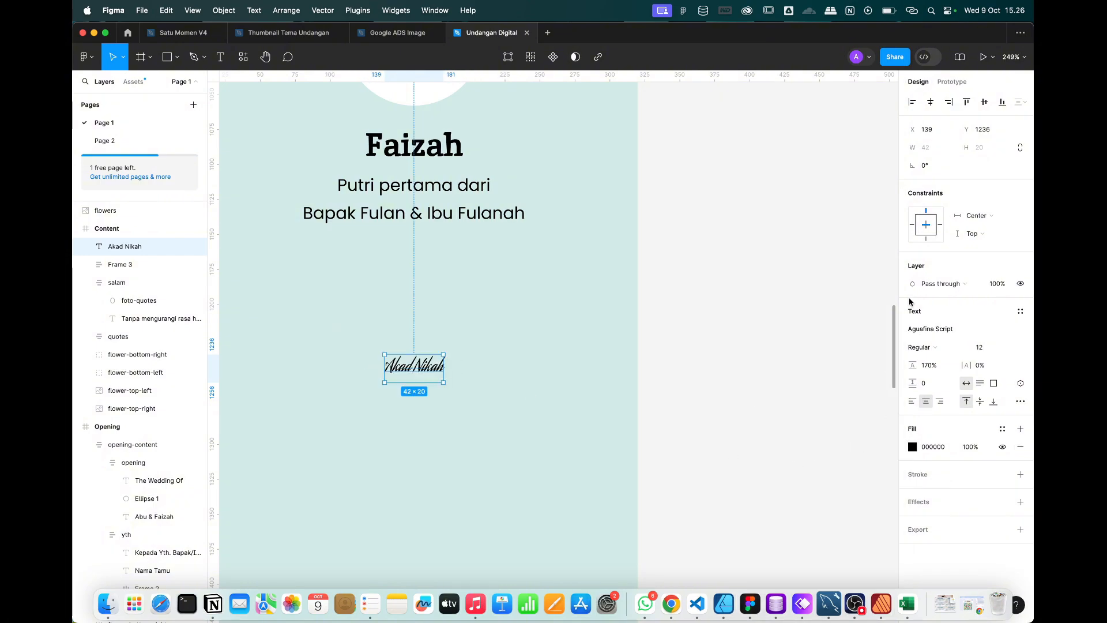
{"action": "left_click", "coordinate": [929, 329]}
{"action": "scroll", "coordinate": [826, 490], "scroll_direction": "down", "scroll_amount": 8}
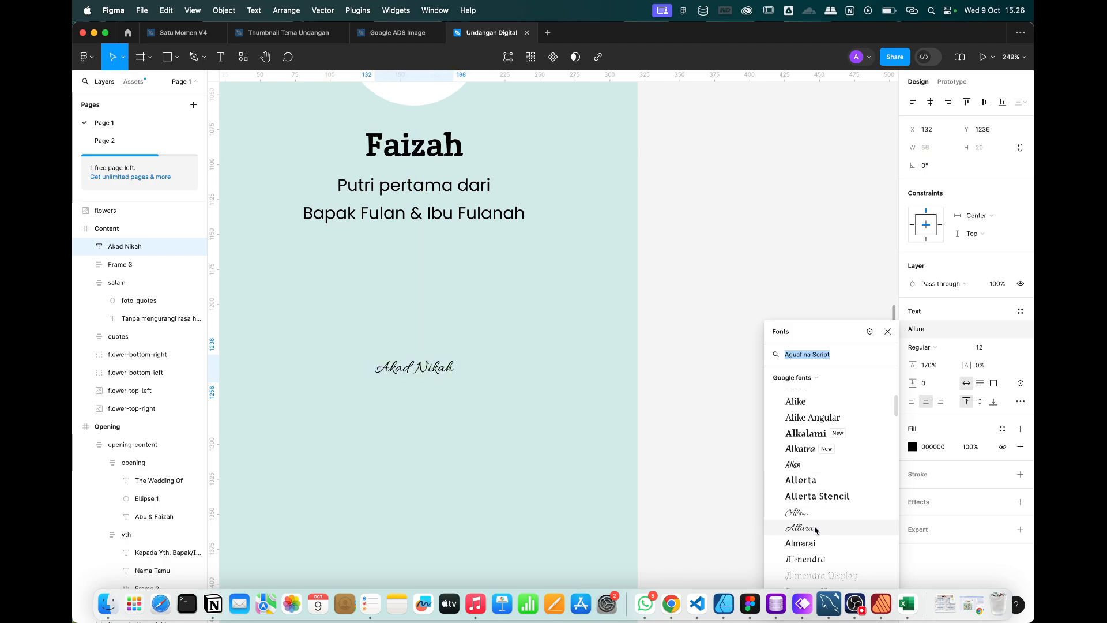
{"action": "scroll", "coordinate": [817, 526], "scroll_direction": "down", "scroll_amount": 5}
{"action": "scroll", "coordinate": [816, 529], "scroll_direction": "down", "scroll_amount": 15}
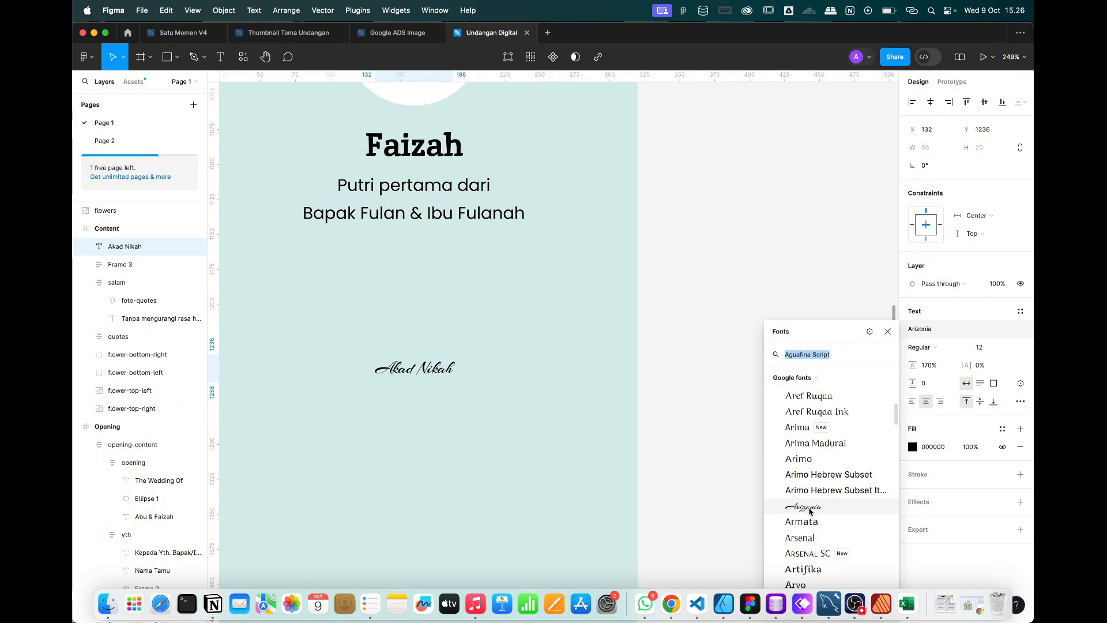
{"action": "left_click", "coordinate": [810, 511]}
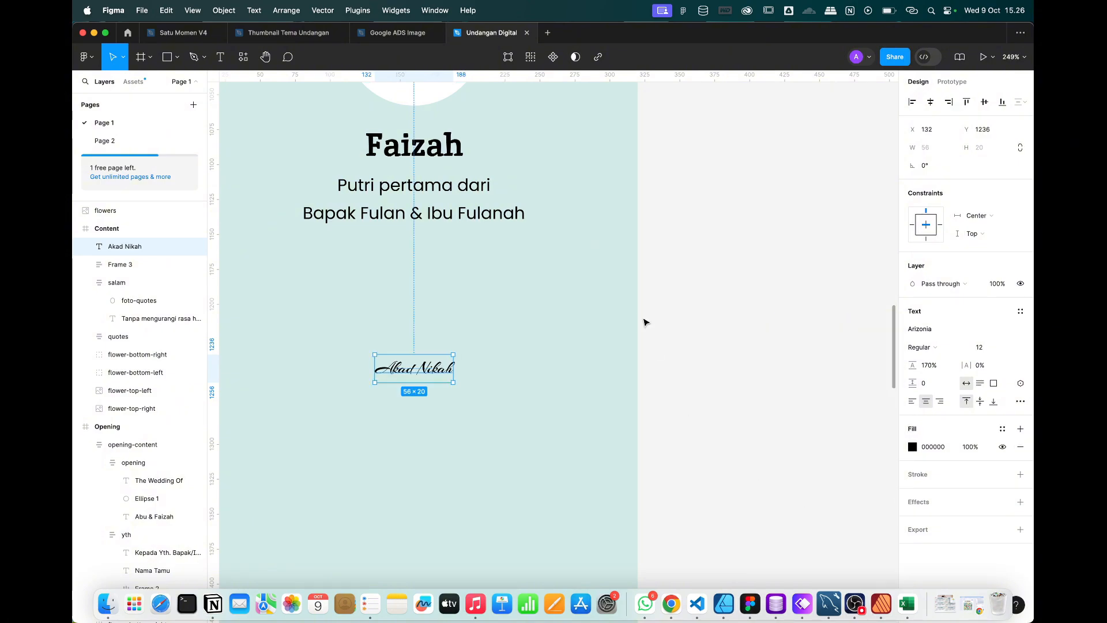
Make Akad Nikah size 24 and nudge it slightly upward.
{"action": "key", "text": "super+shift+period"}
{"action": "key", "text": "super+shift+period"}
{"action": "key", "text": "super+shift+period"}
{"action": "key", "text": "super+shift+period"}
{"action": "key", "text": "super+shift+period"}
{"action": "key", "text": "super+shift+period"}
{"action": "key", "text": "super+shift+period"}
{"action": "key", "text": "super+shift+period"}
{"action": "key", "text": "super+shift+period"}
{"action": "key", "text": "super+shift+period"}
{"action": "key", "text": "super+shift+period"}
{"action": "key", "text": "super+shift+period"}
{"action": "key", "text": "super+shift+period"}
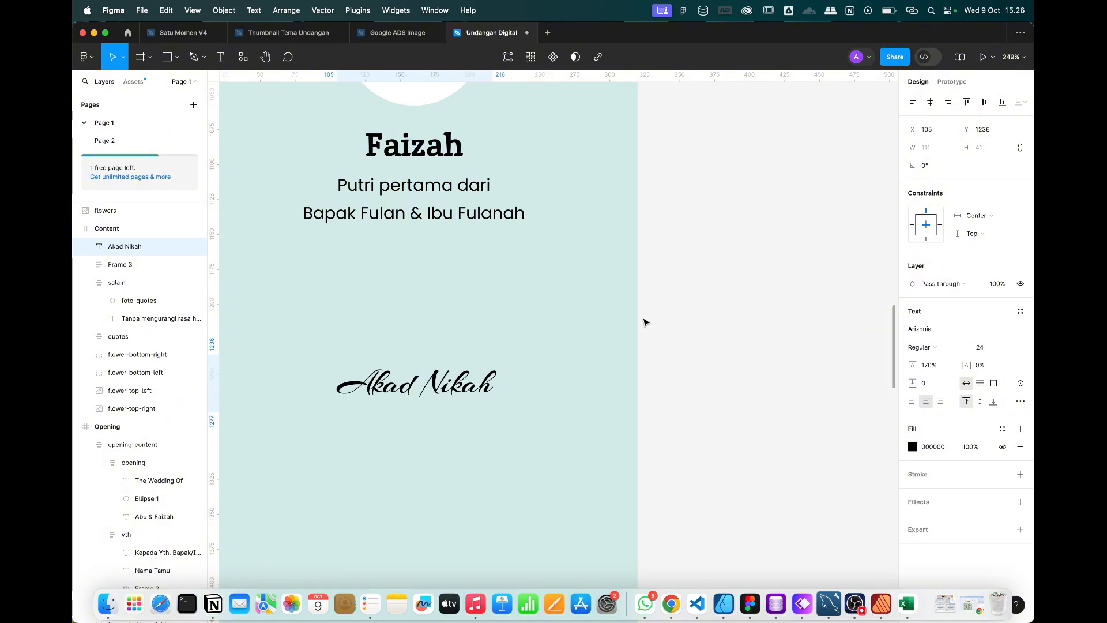
{"action": "scroll", "coordinate": [644, 322], "scroll_direction": "down", "scroll_amount": 5}
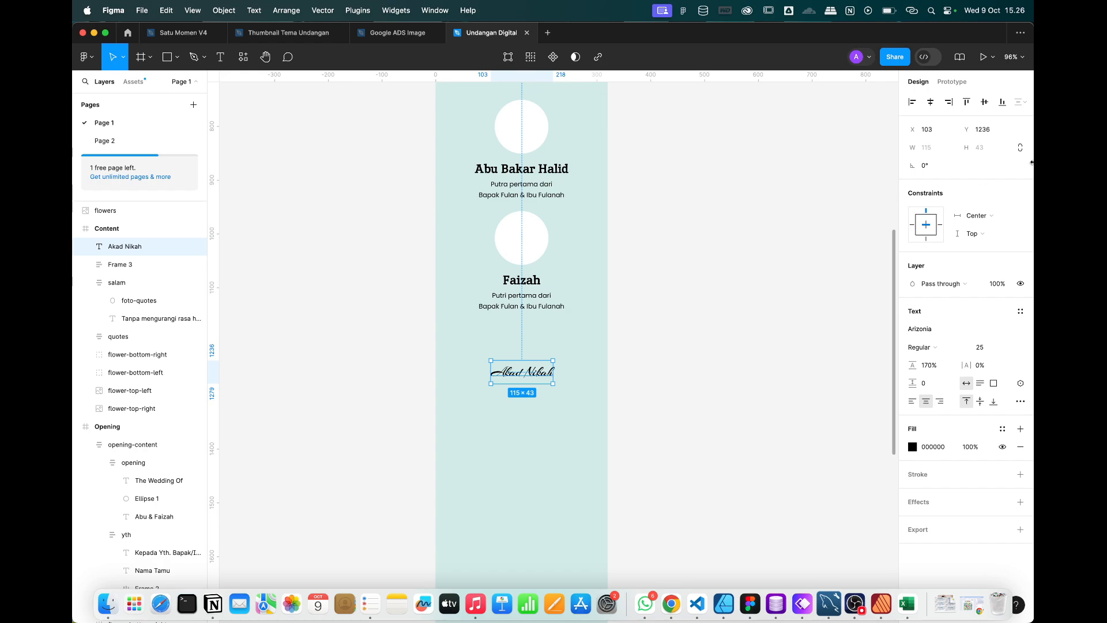
{"action": "left_click", "coordinate": [1010, 348]}
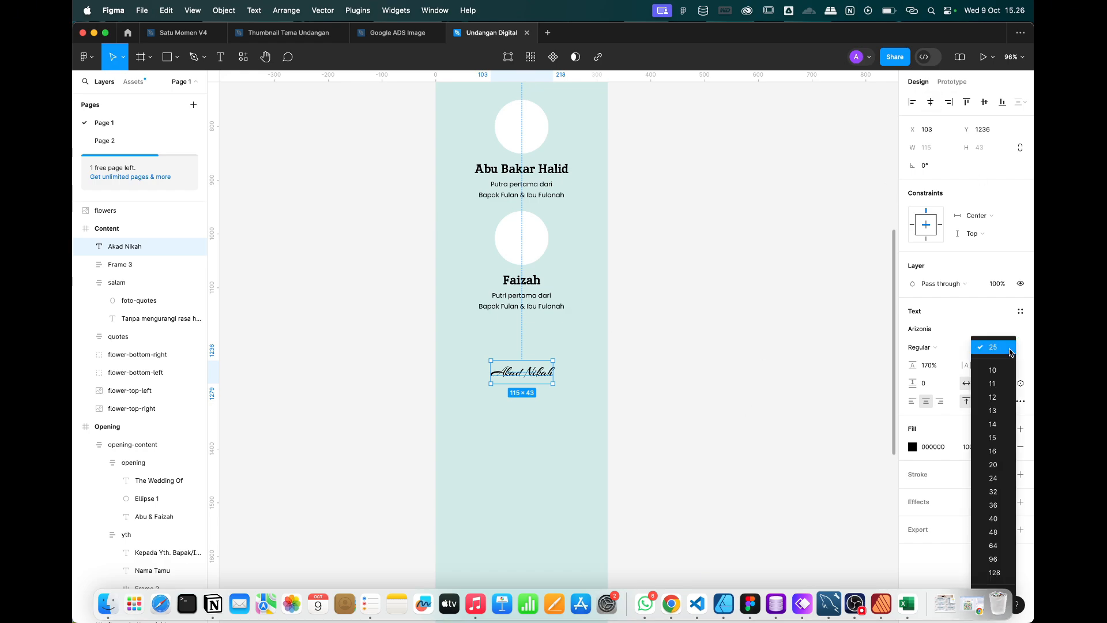
{"action": "left_click", "coordinate": [993, 479]}
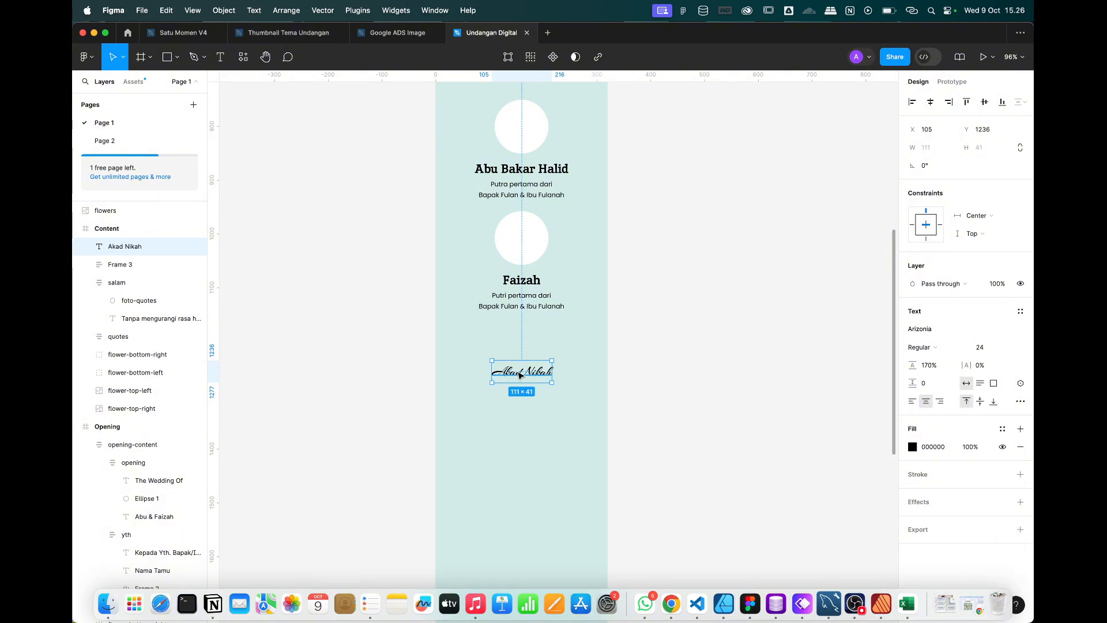
{"action": "left_click_drag", "start_coordinate": [520, 375], "coordinate": [519, 372]}
{"action": "scroll", "coordinate": [518, 368], "scroll_direction": "up", "scroll_amount": 3}
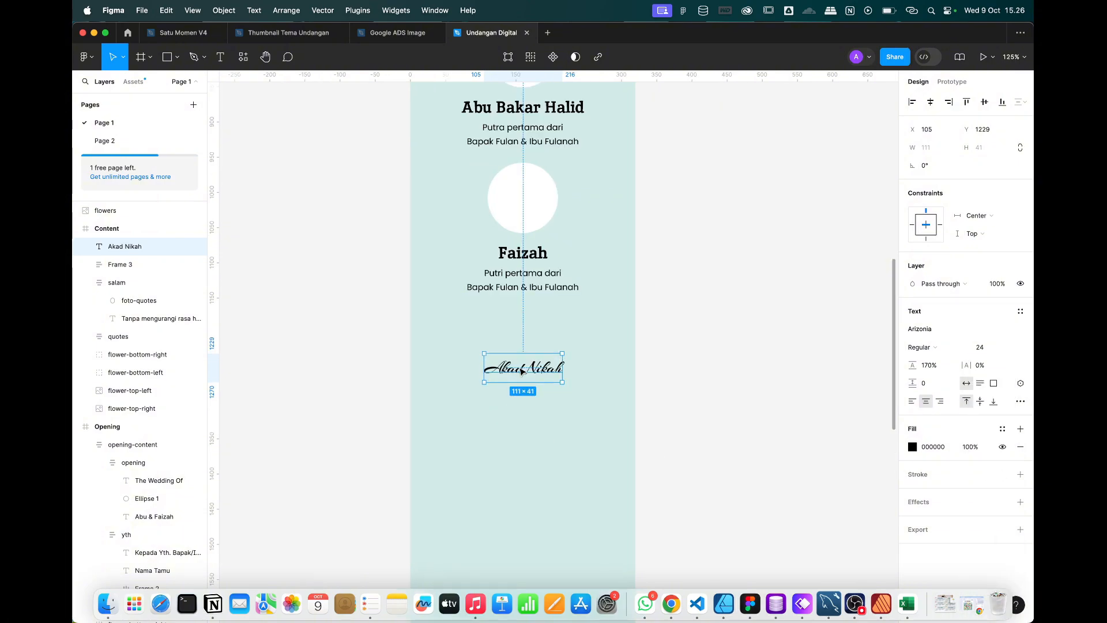
Start a new text line below Akad Nikah, checking the Whimsical wireframe for reference.
{"action": "left_click", "coordinate": [220, 56]}
{"action": "scroll", "coordinate": [563, 371], "scroll_direction": "up", "scroll_amount": 3}
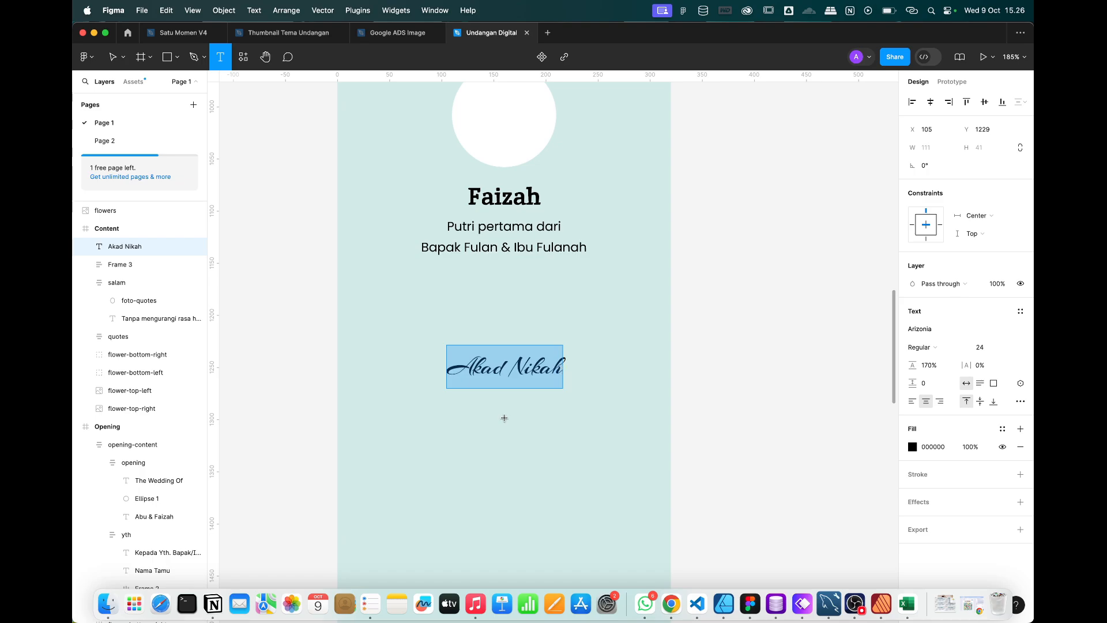
{"action": "key", "text": "ctrl+Right"}
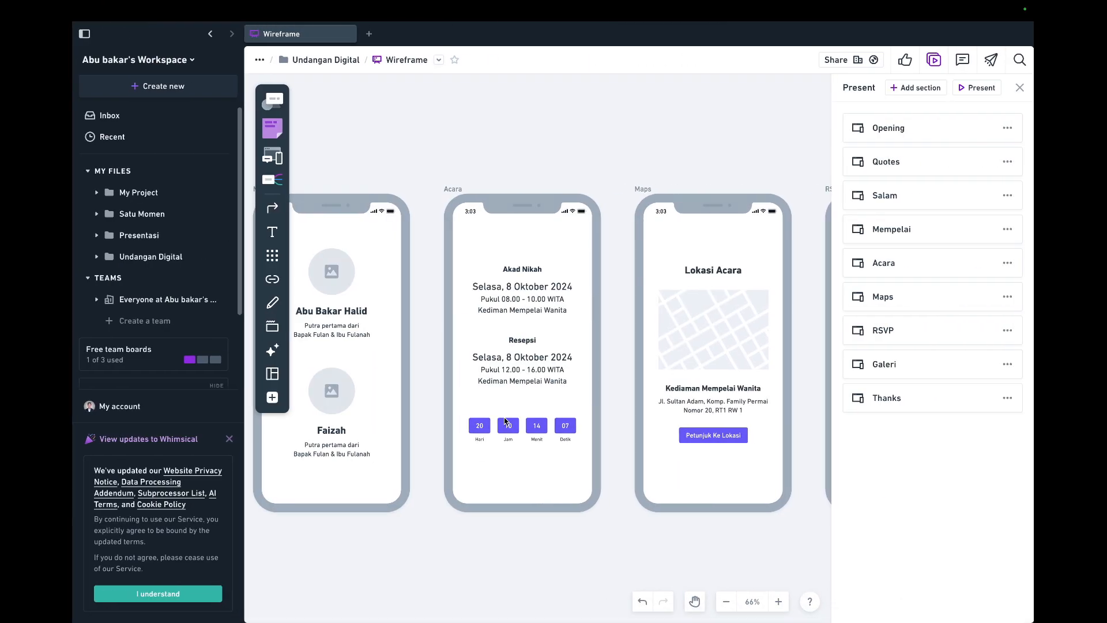
{"action": "key", "text": "ctrl+Left"}
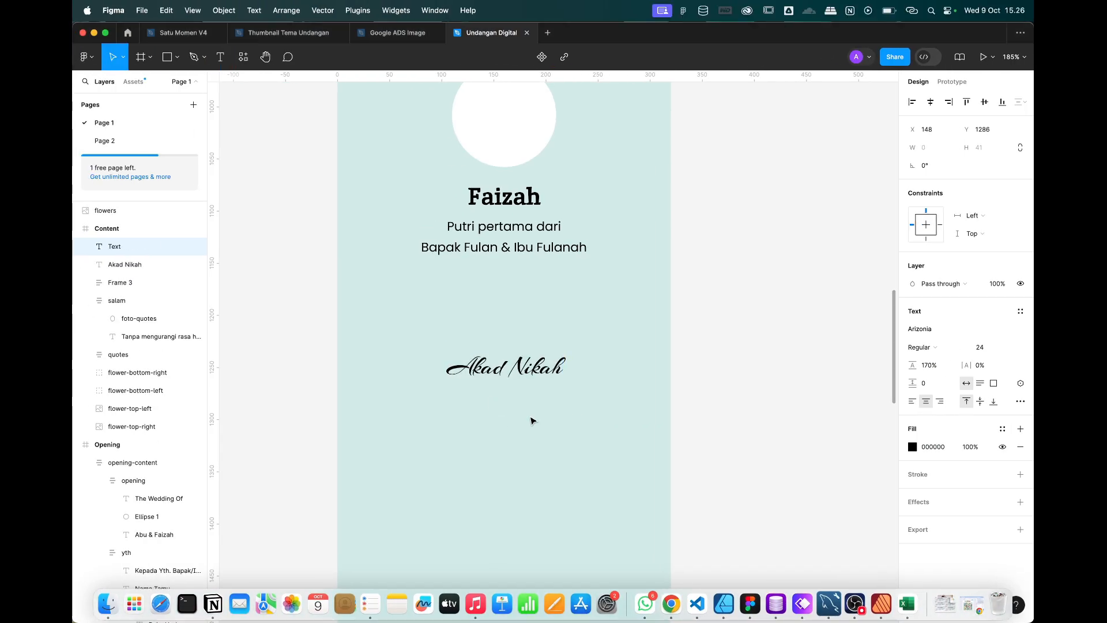
Type the date 'Selasa, 8 Oktober 2024' under Akad Nikah.
{"action": "type", "text": "asa"}
{"action": "key", "text": "Escape"}
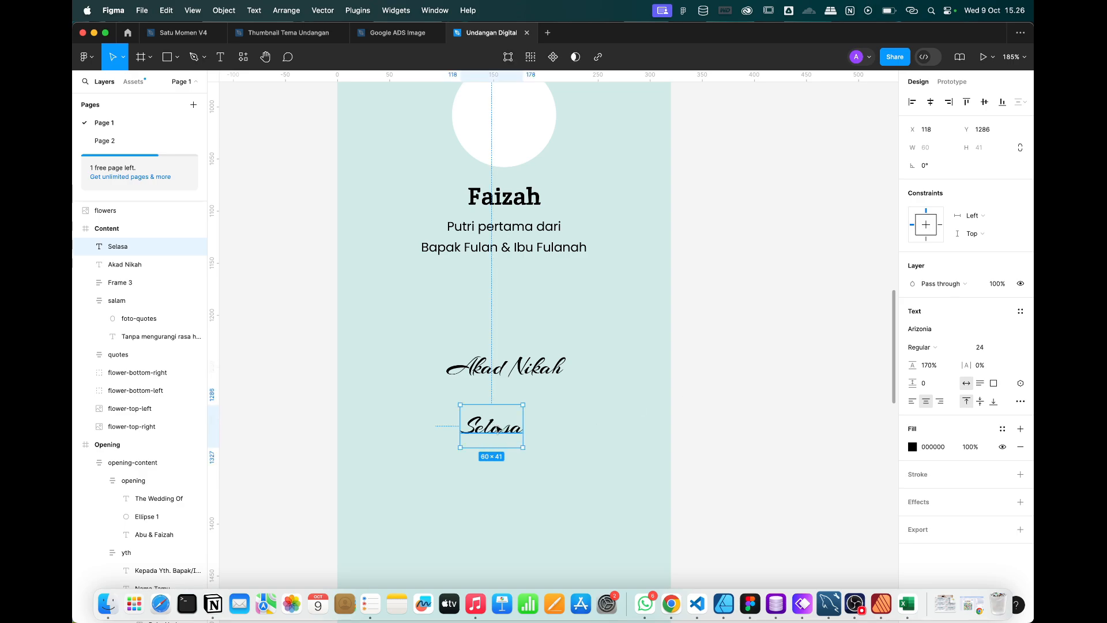
{"action": "key", "text": "Return"}
{"action": "key", "text": "Right"}
{"action": "type", "text": ","}
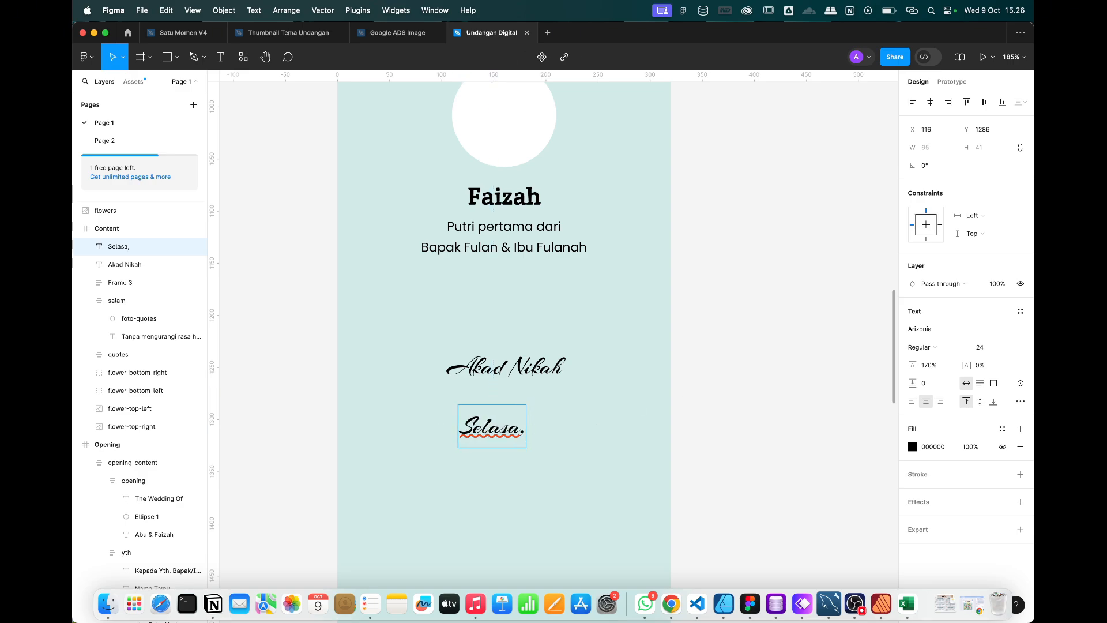
{"action": "type", "text": " 8 Oktober "}
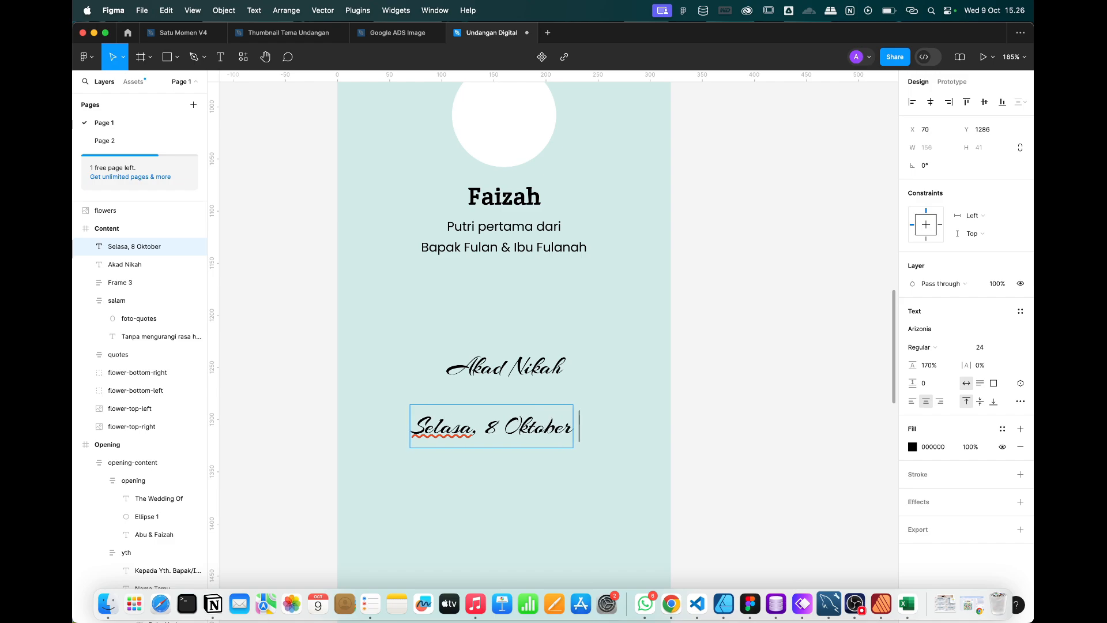
{"action": "type", "text": "2024"}
{"action": "key", "text": "Escape"}
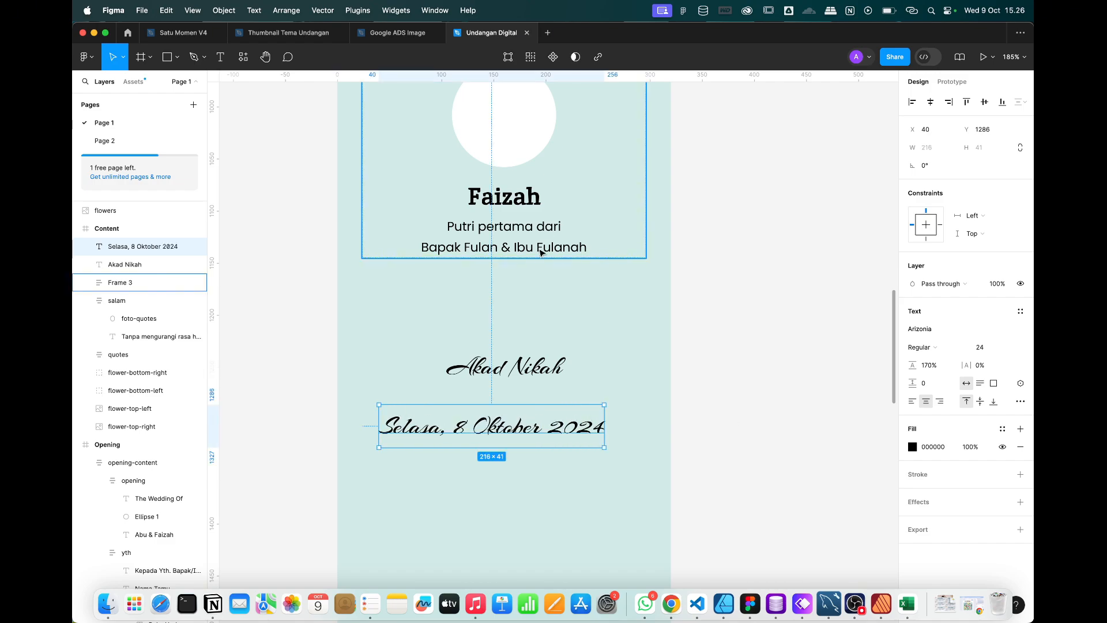
Style the date as centred bold Poppins size 14 and move it up toward Akad Nikah.
{"action": "left_click", "coordinate": [912, 329]}
{"action": "type", "text": "pop"}
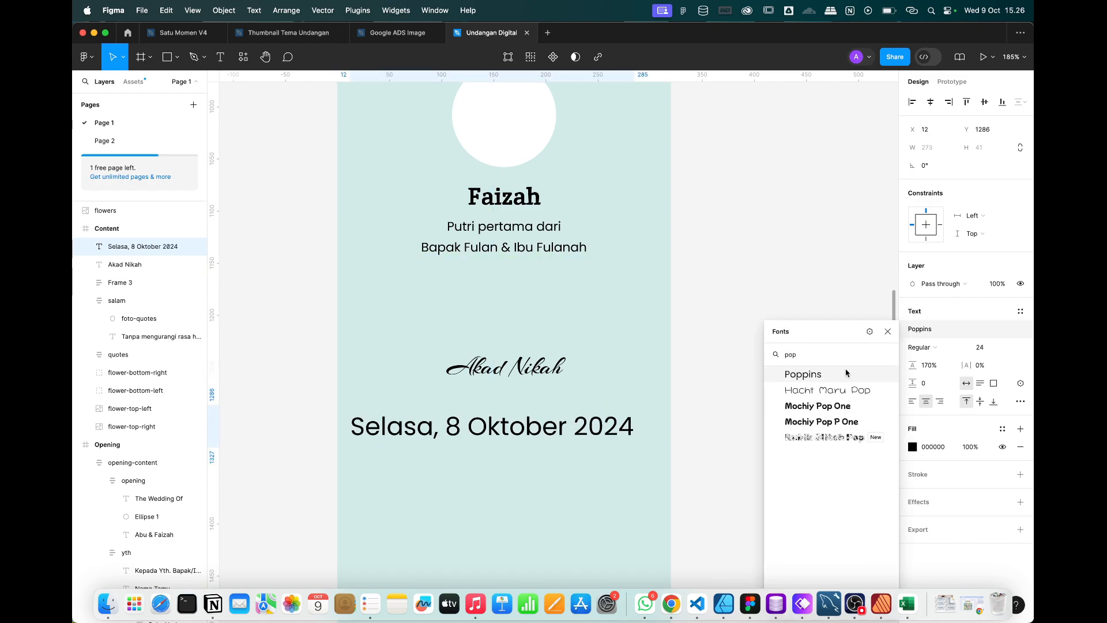
{"action": "left_click", "coordinate": [846, 374]}
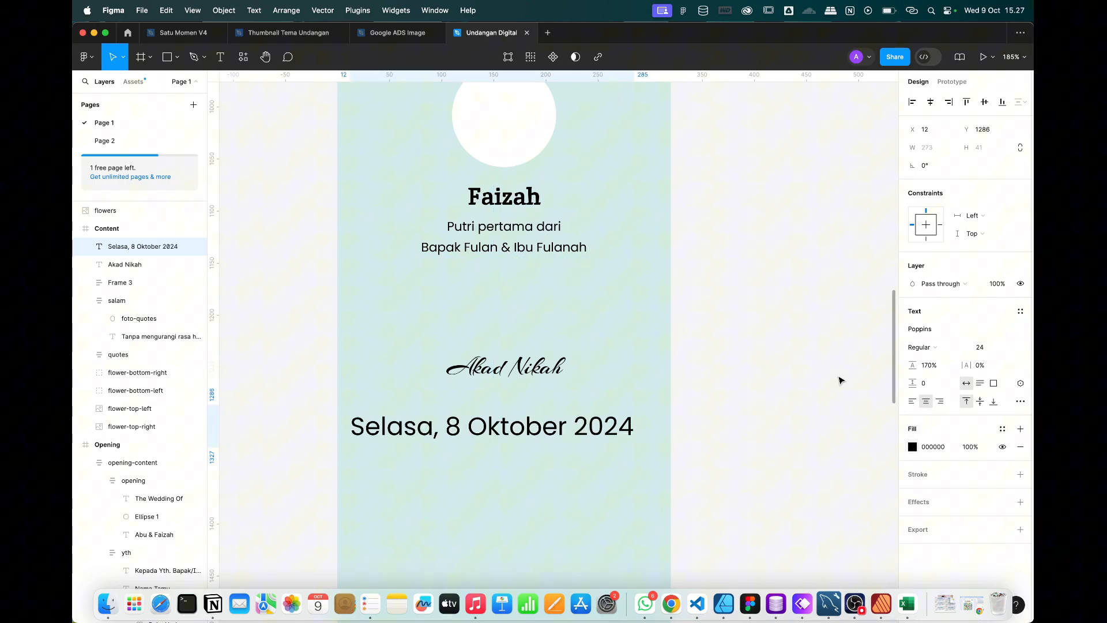
{"action": "left_click", "coordinate": [1011, 349]}
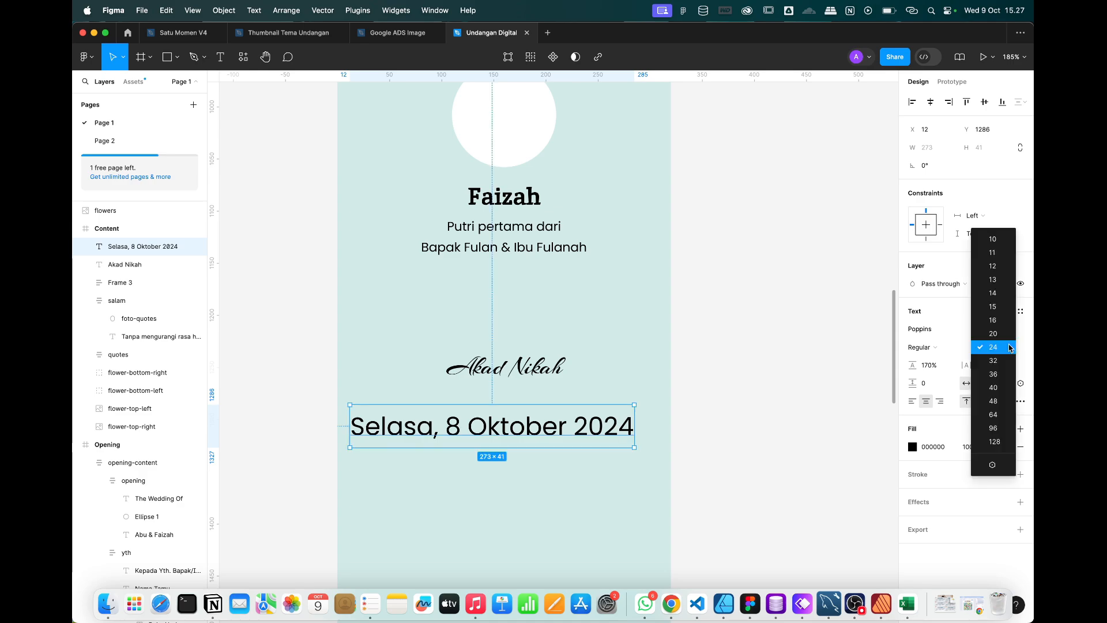
{"action": "left_click", "coordinate": [993, 295]}
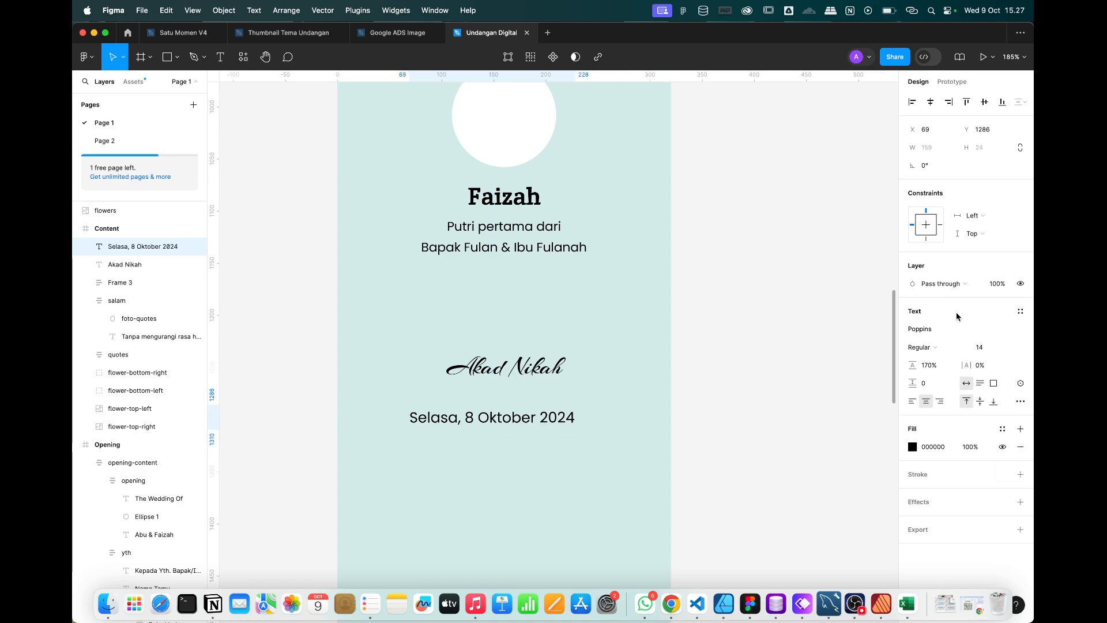
{"action": "left_click", "coordinate": [930, 102]}
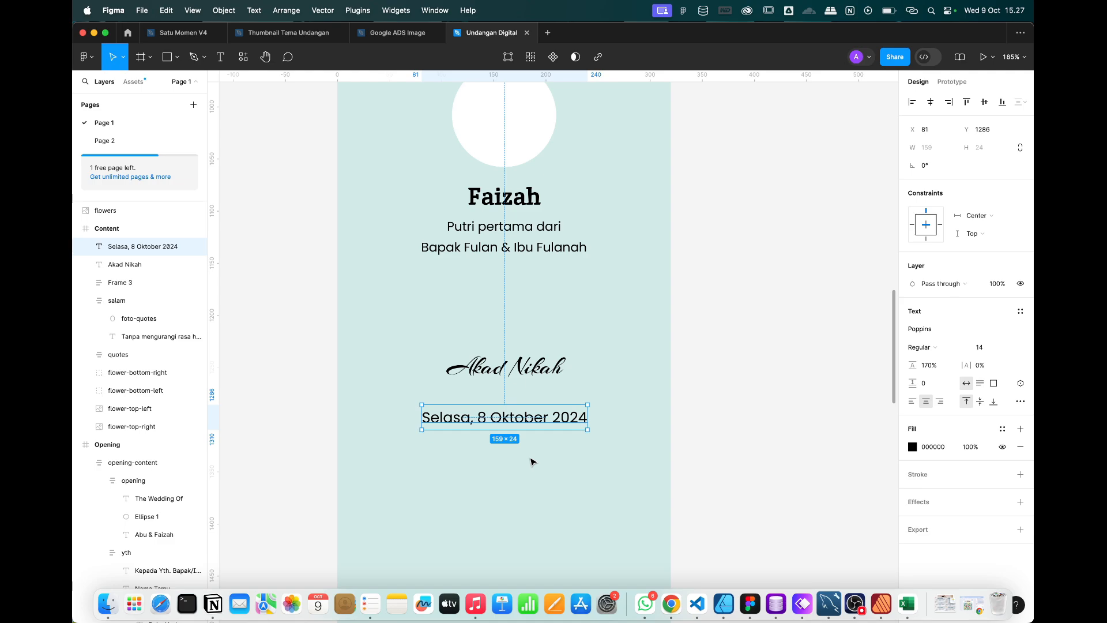
{"action": "key", "text": "super+b"}
{"action": "left_click_drag", "start_coordinate": [531, 424], "coordinate": [533, 407]}
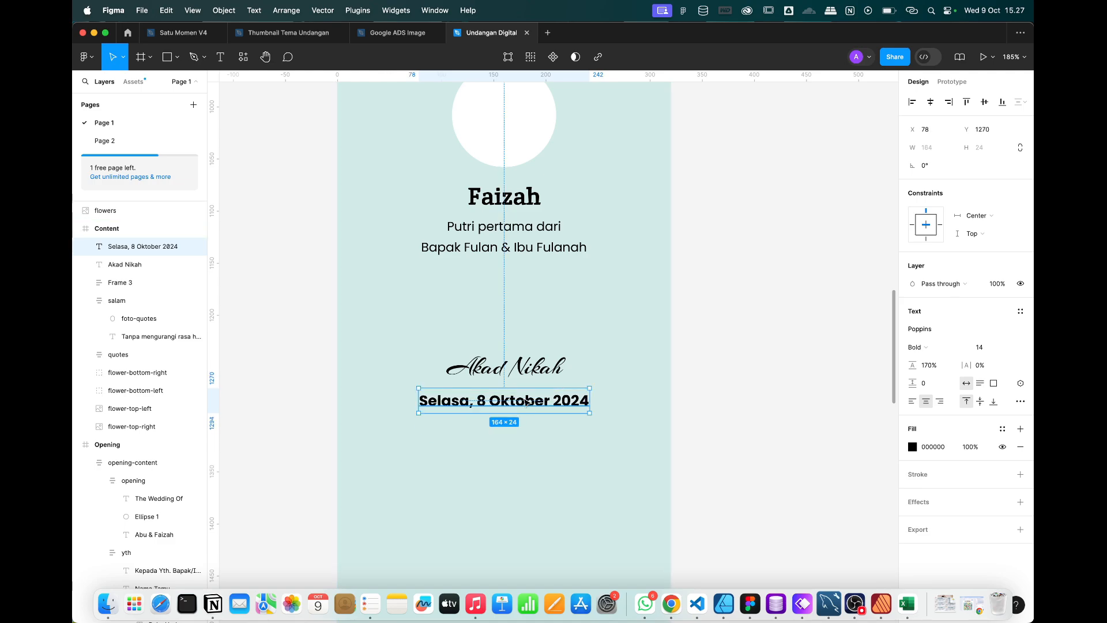
Duplicate the date below the original and make the copy Regular, size 12.
{"action": "key", "text": "super+d"}
{"action": "left_click_drag", "start_coordinate": [526, 402], "coordinate": [525, 427]}
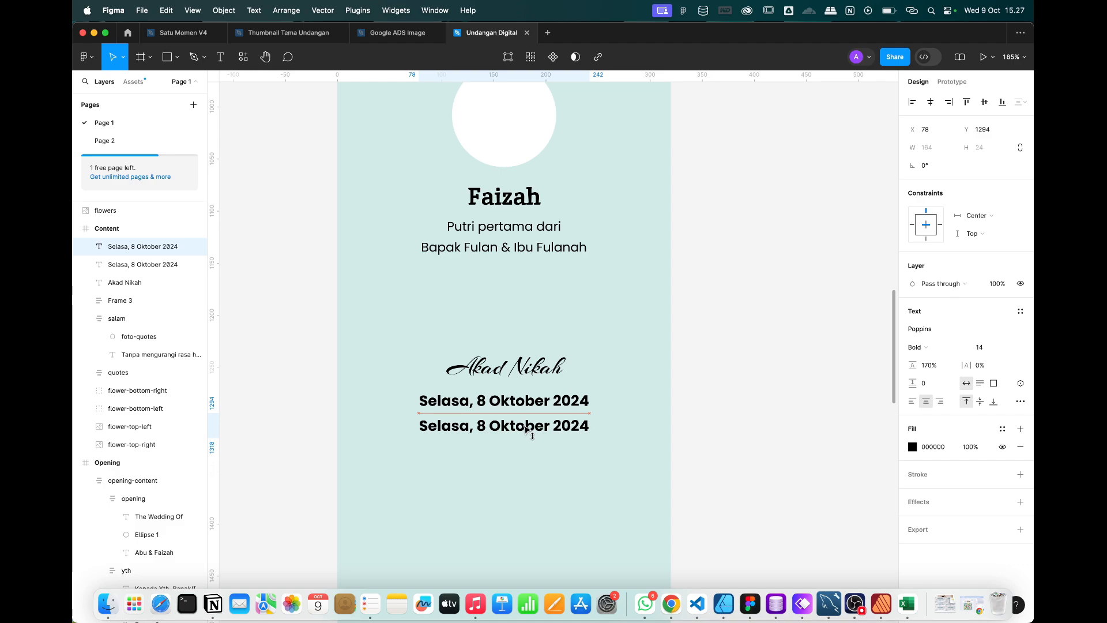
{"action": "left_click", "coordinate": [1010, 347]}
{"action": "left_click", "coordinate": [989, 320]}
{"action": "left_click", "coordinate": [923, 347]}
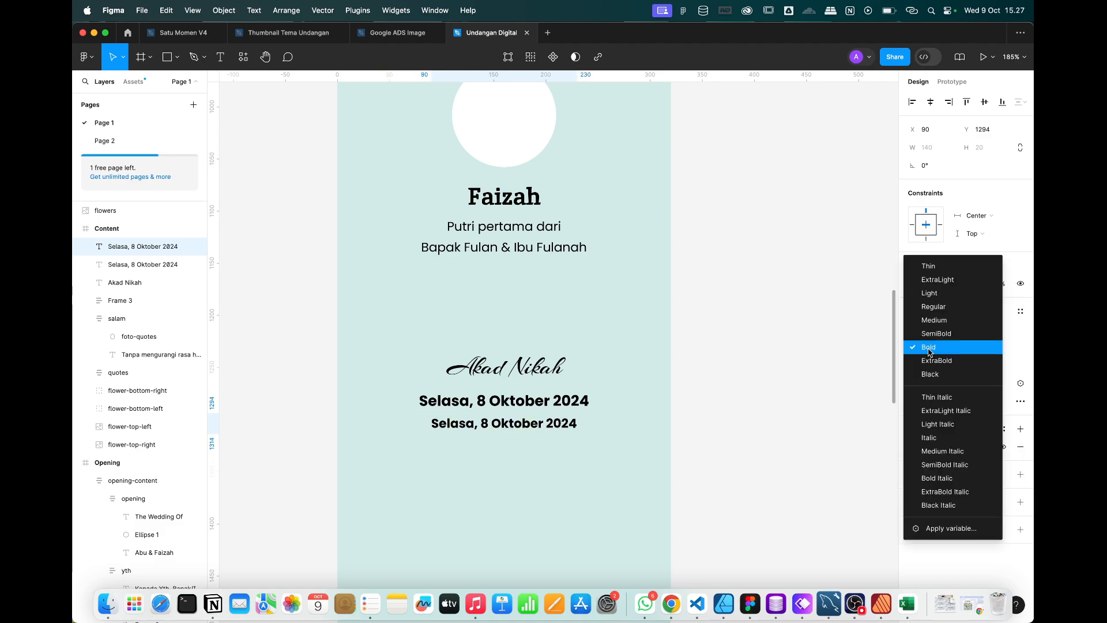
{"action": "left_click", "coordinate": [933, 306]}
{"action": "key", "text": "ctrl+Right"}
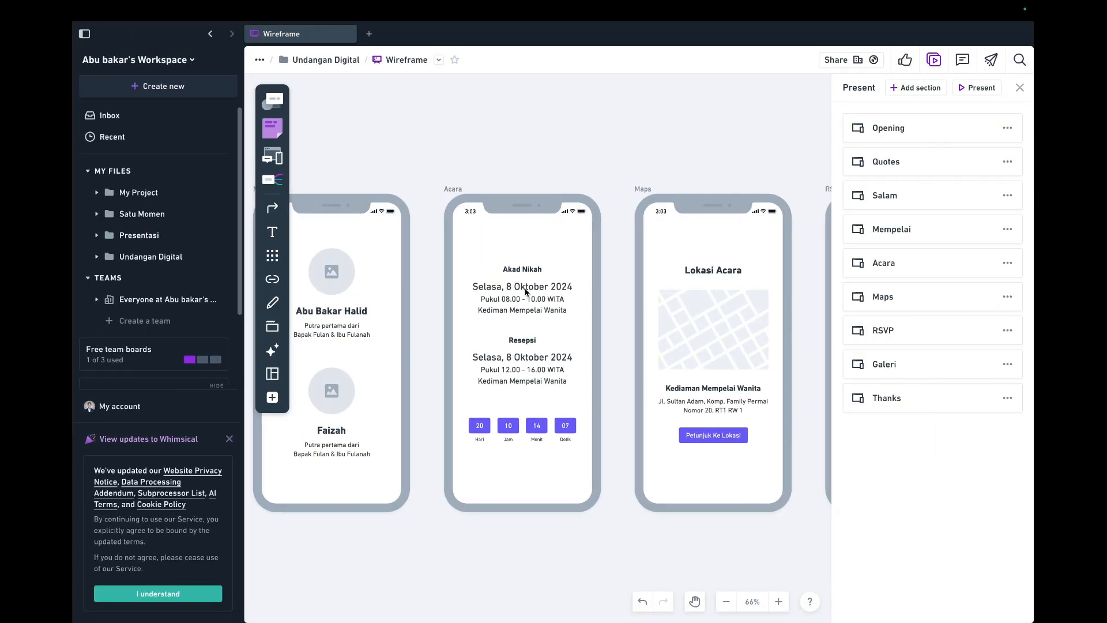
Copy the 'Pukul 08.00 - 10.00 WITA' line from the wireframe's Akad Nikah block.
{"action": "left_click", "coordinate": [524, 308]}
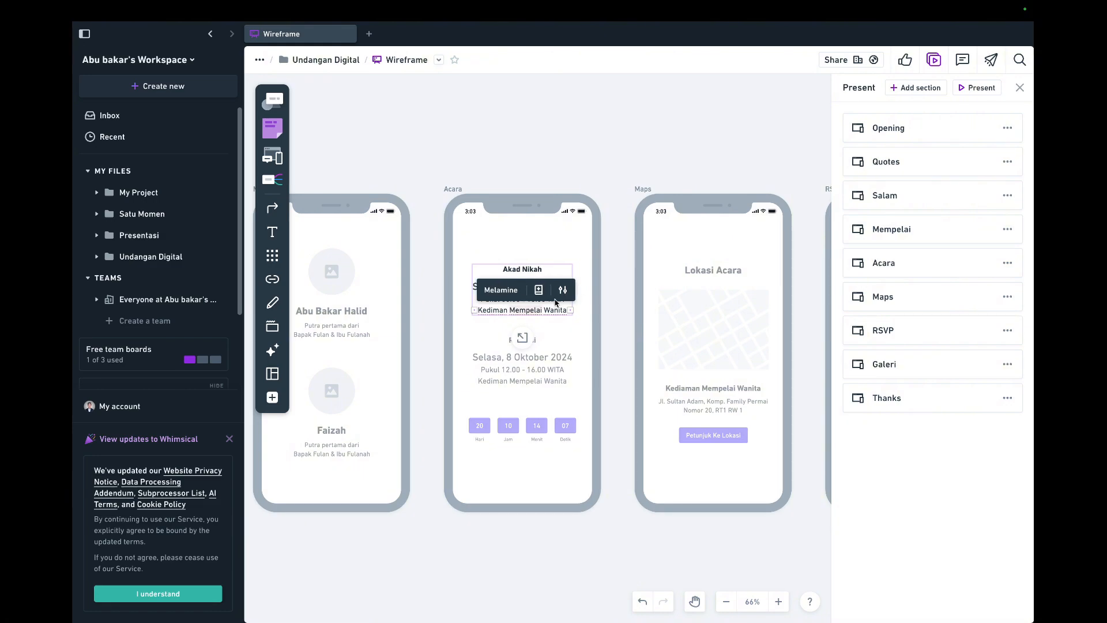
{"action": "key", "text": "Escape"}
{"action": "left_click", "coordinate": [531, 297]}
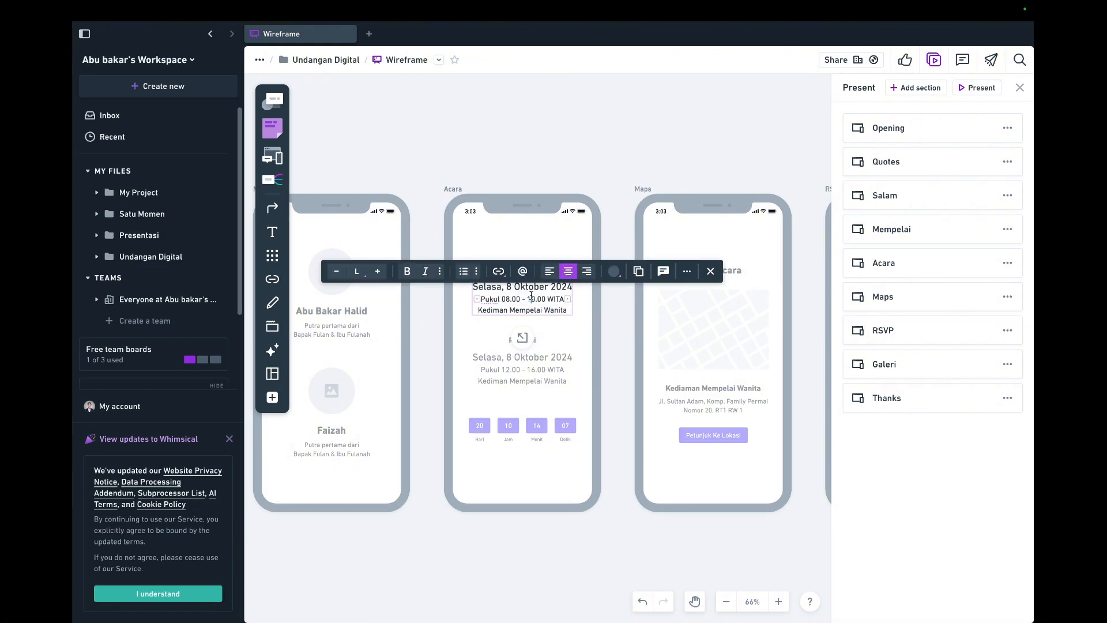
{"action": "key", "text": "super+a"}
{"action": "key", "text": "super+c"}
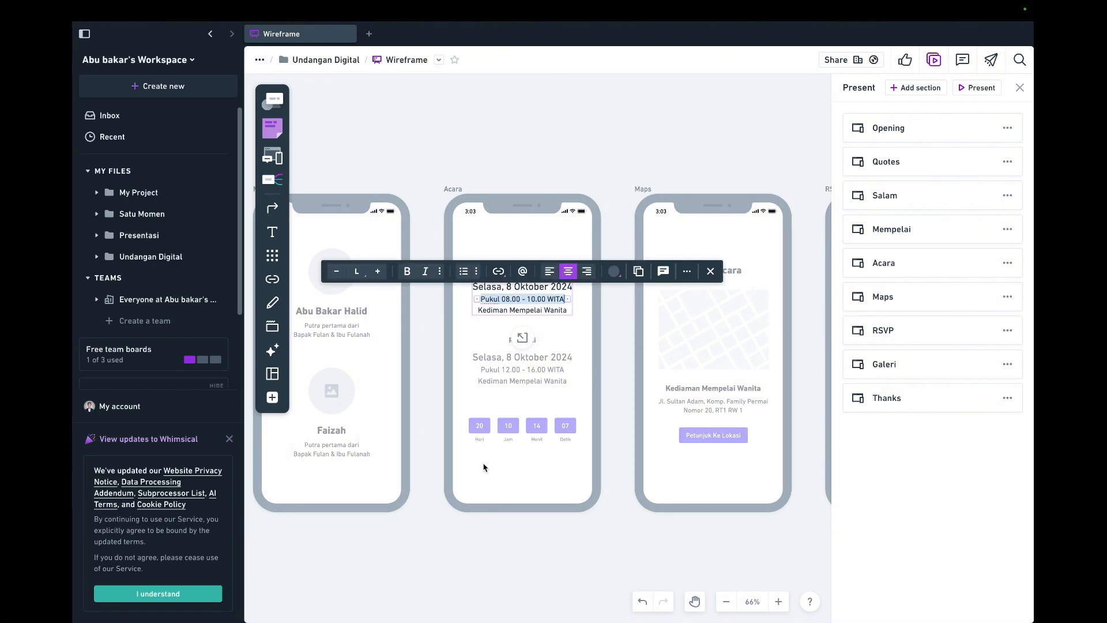
{"action": "key", "text": "ctrl+Left"}
Replace the regular date copy with the pasted 'Pukul 08.00 - 10.00 WITA' text.
{"action": "scroll", "coordinate": [517, 456], "scroll_direction": "left", "scroll_amount": 1}
{"action": "double_click", "coordinate": [546, 409]}
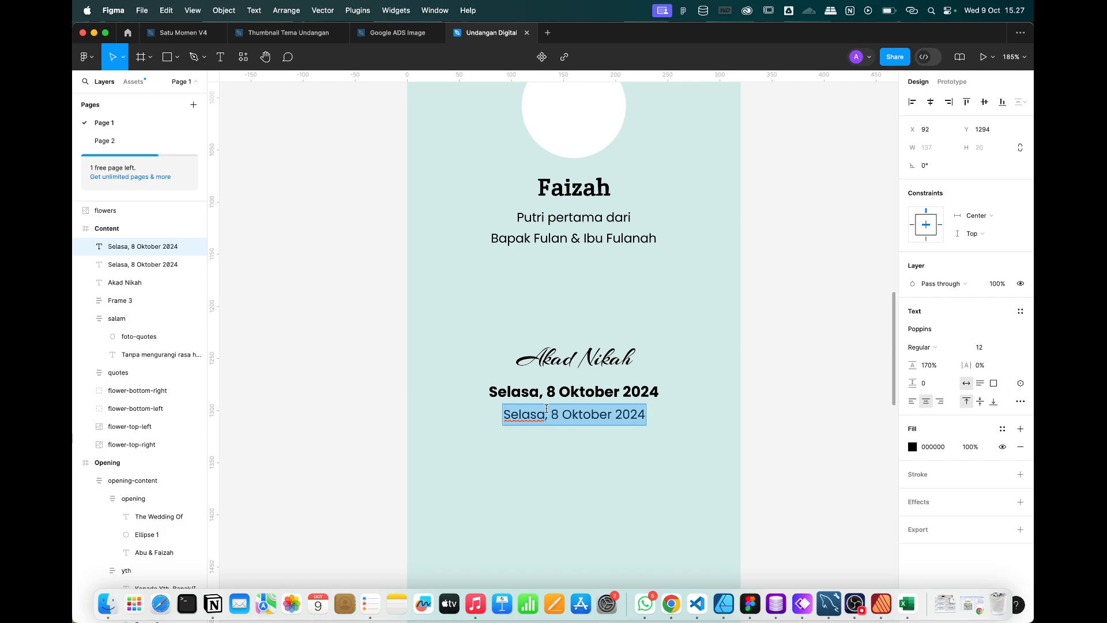
{"action": "key", "text": "super+v"}
{"action": "key", "text": "Escape"}
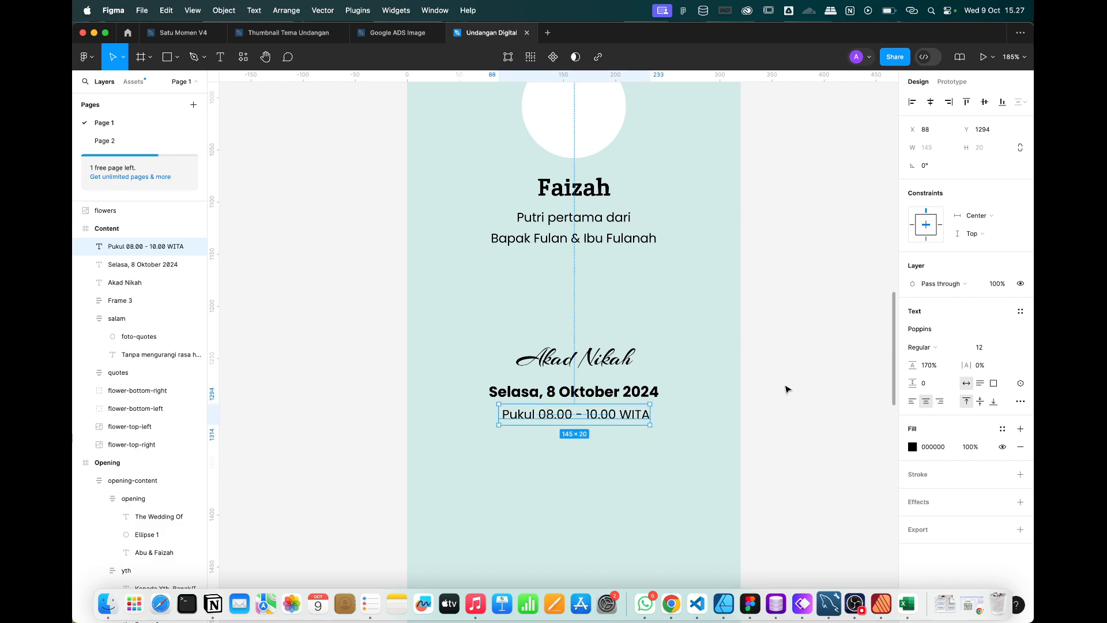
Add a 'Kediaman Mempelai Wanita' line below the time by duplicating it.
{"action": "key", "text": "super+d"}
{"action": "left_click_drag", "start_coordinate": [590, 419], "coordinate": [588, 440]}
{"action": "double_click", "coordinate": [588, 441]}
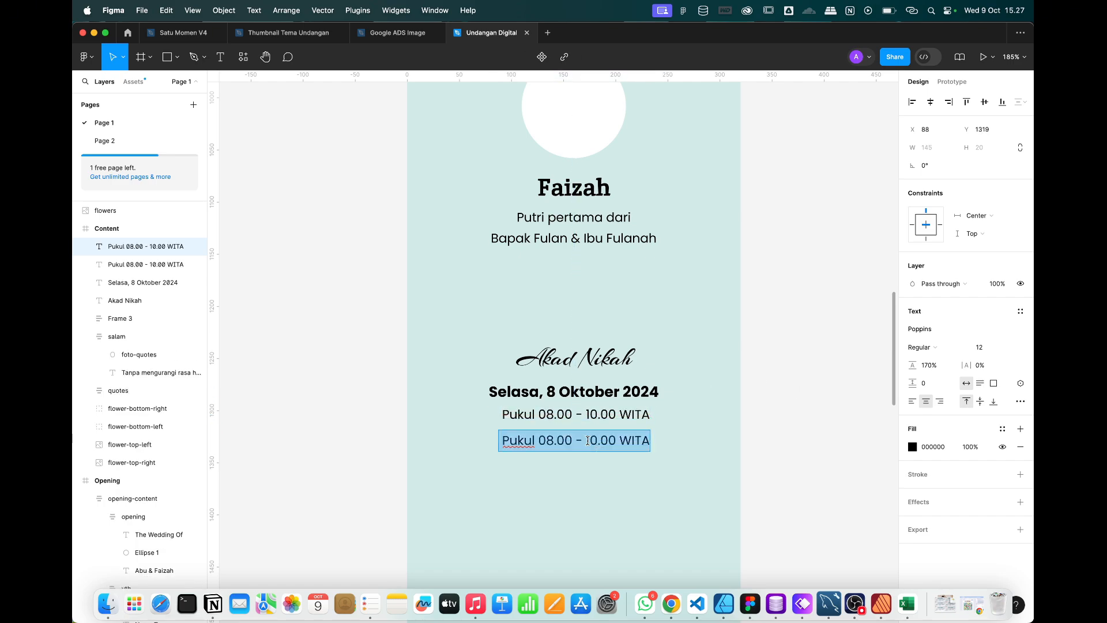
{"action": "type", "text": "Kediaman memp"}
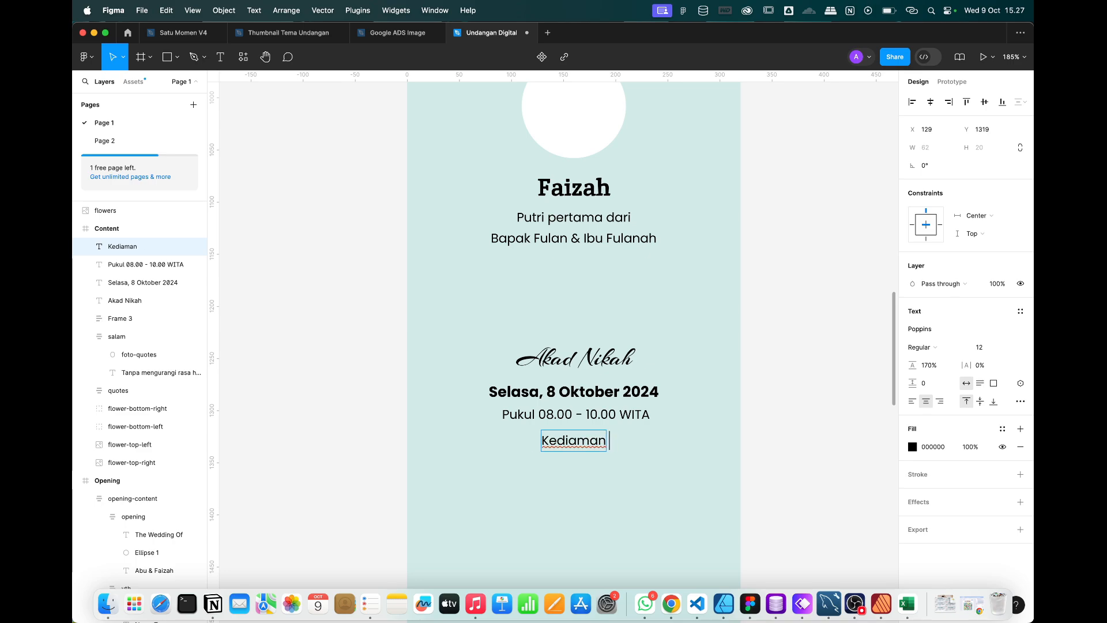
{"action": "key", "text": "BackSpace"}
{"action": "key", "text": "BackSpace"}
{"action": "key", "text": "BackSpace"}
{"action": "key", "text": "BackSpace"}
{"action": "type", "text": "Mempe"}
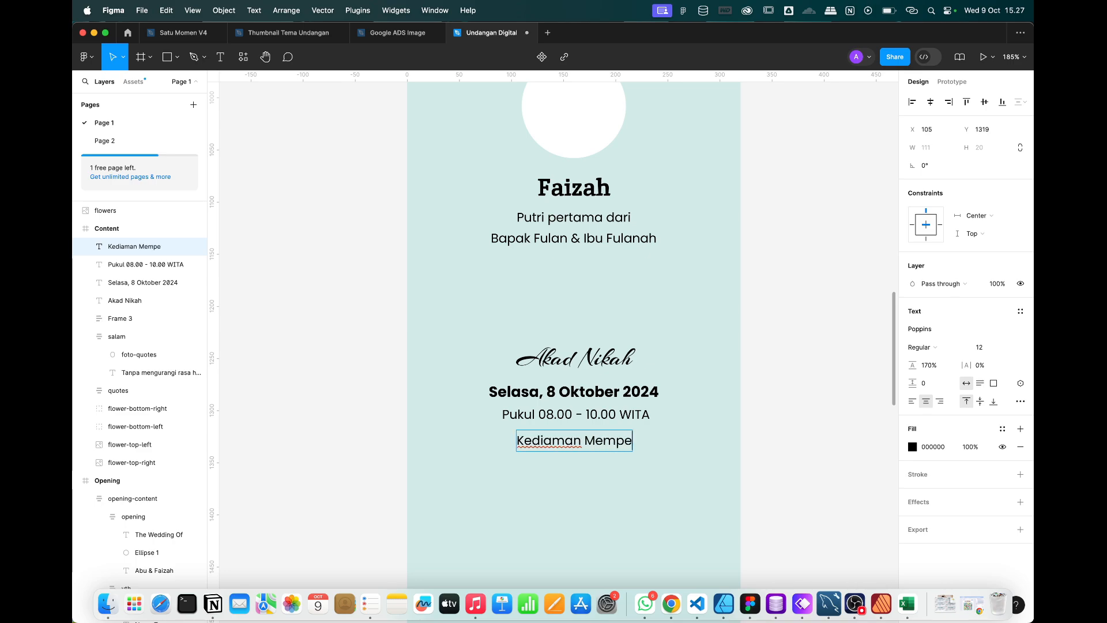
{"action": "type", "text": "lai Wanita"}
{"action": "key", "text": "ctrl+Right"}
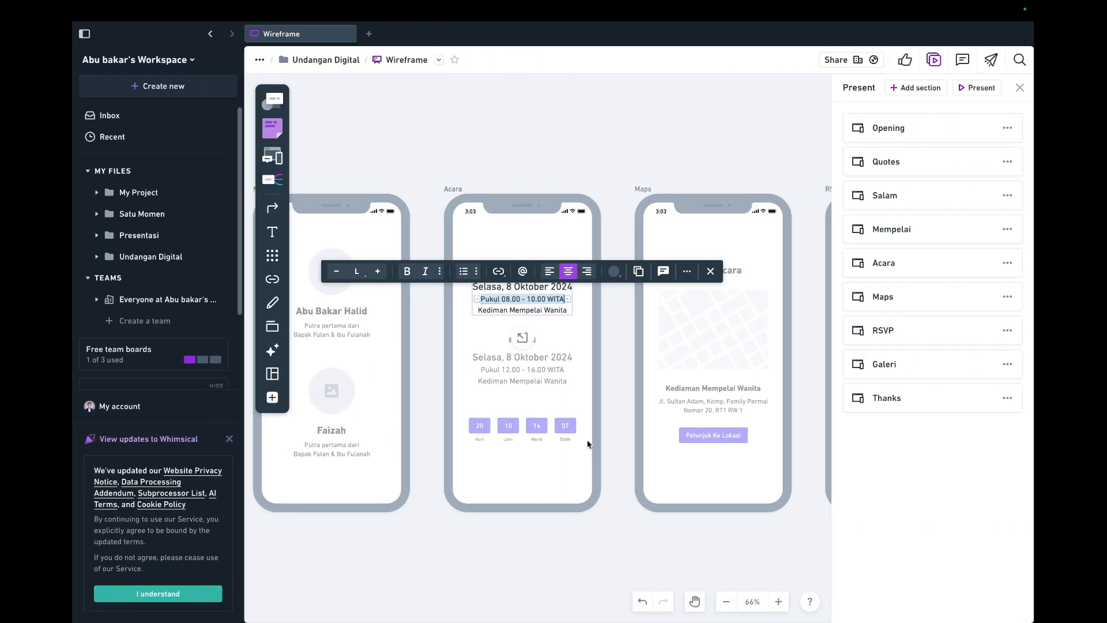
{"action": "key", "text": "ctrl+Left"}
{"action": "left_click", "coordinate": [729, 409]}
Select all four Akad Nikah text lines together.
{"action": "left_click", "coordinate": [785, 422]}
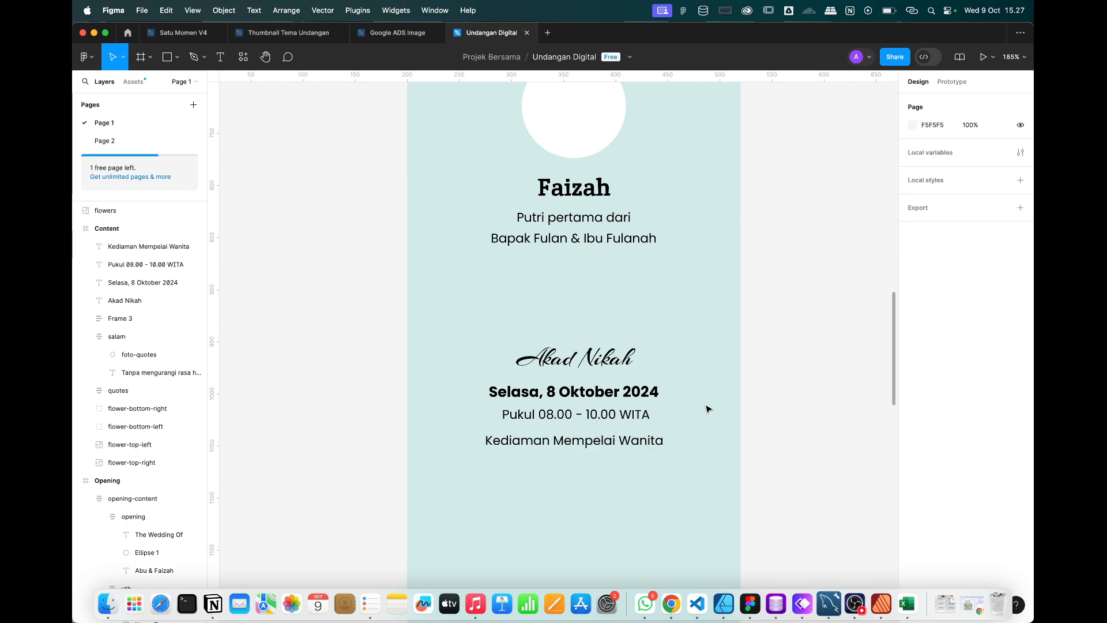
{"action": "scroll", "coordinate": [707, 408], "scroll_direction": "up", "scroll_amount": 5}
{"action": "scroll", "coordinate": [707, 408], "scroll_direction": "down", "scroll_amount": 5}
{"action": "left_click_drag", "start_coordinate": [796, 478], "coordinate": [568, 340]}
Add auto layout to the four selected Akad Nikah texts and set its gap to 0.
{"action": "right_click", "coordinate": [587, 408]}
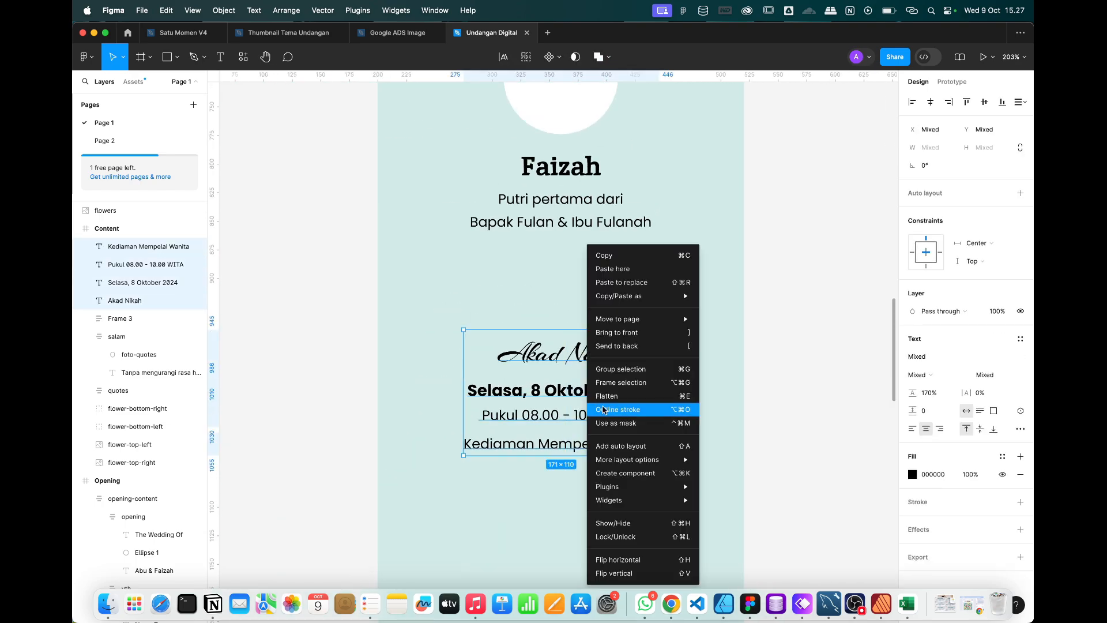
{"action": "left_click", "coordinate": [614, 446]}
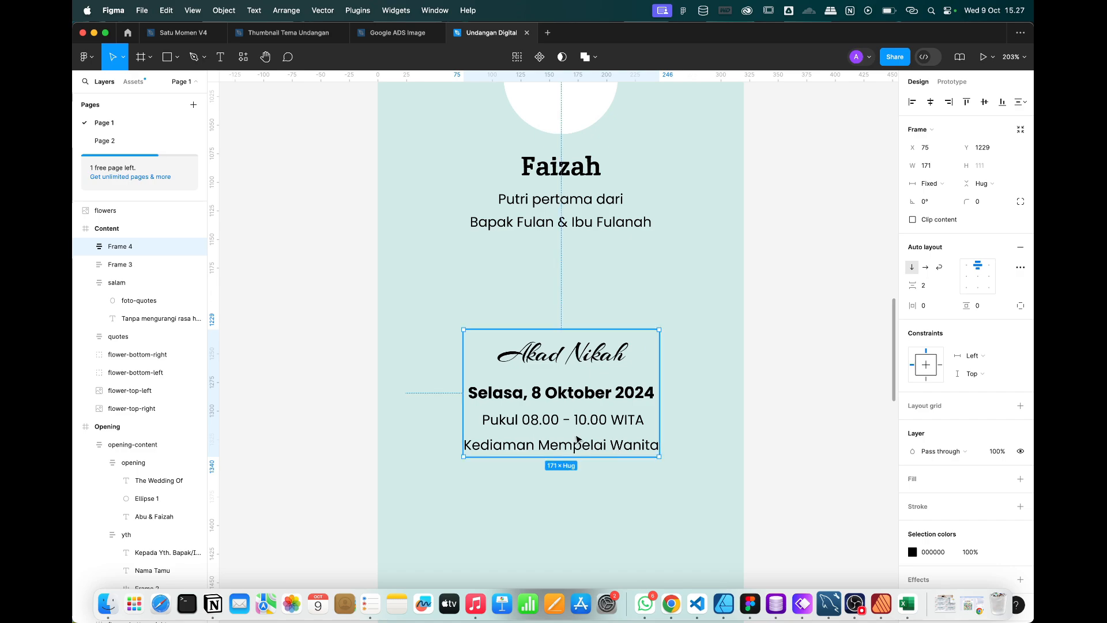
{"action": "left_click", "coordinate": [928, 286]}
{"action": "type", "text": "0"}
{"action": "key", "text": "Return"}
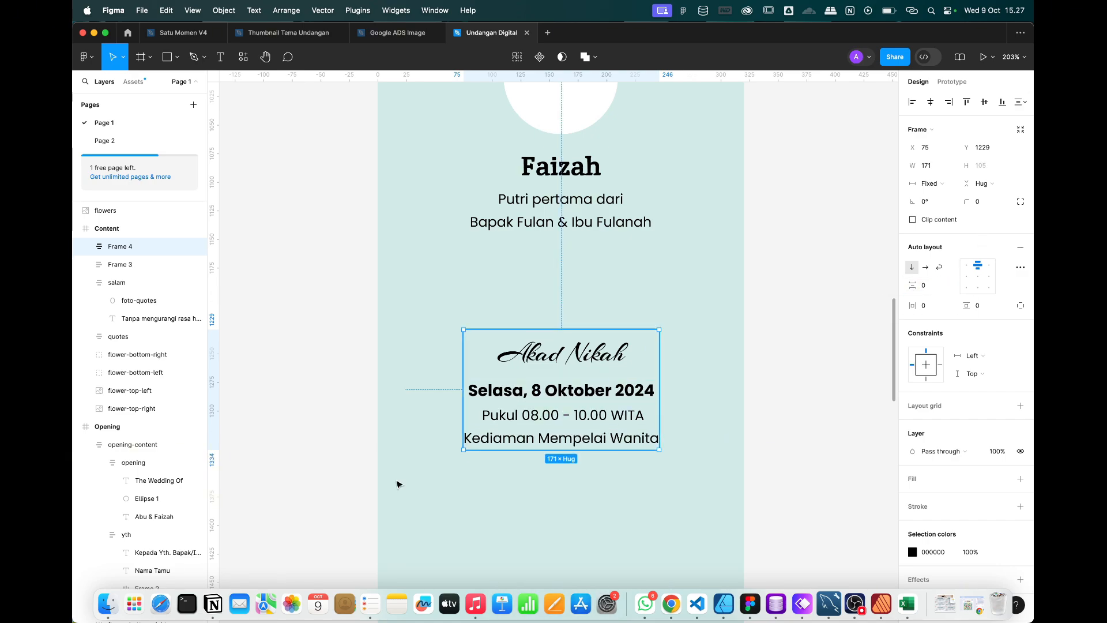
Check the Kediaman Mempelai Wanita, Pukul 08.00 - 10.00 WITA, Selasa 8 Oktober 2024 and Akad Nikah lines inside the frame.
{"action": "left_click", "coordinate": [600, 440]}
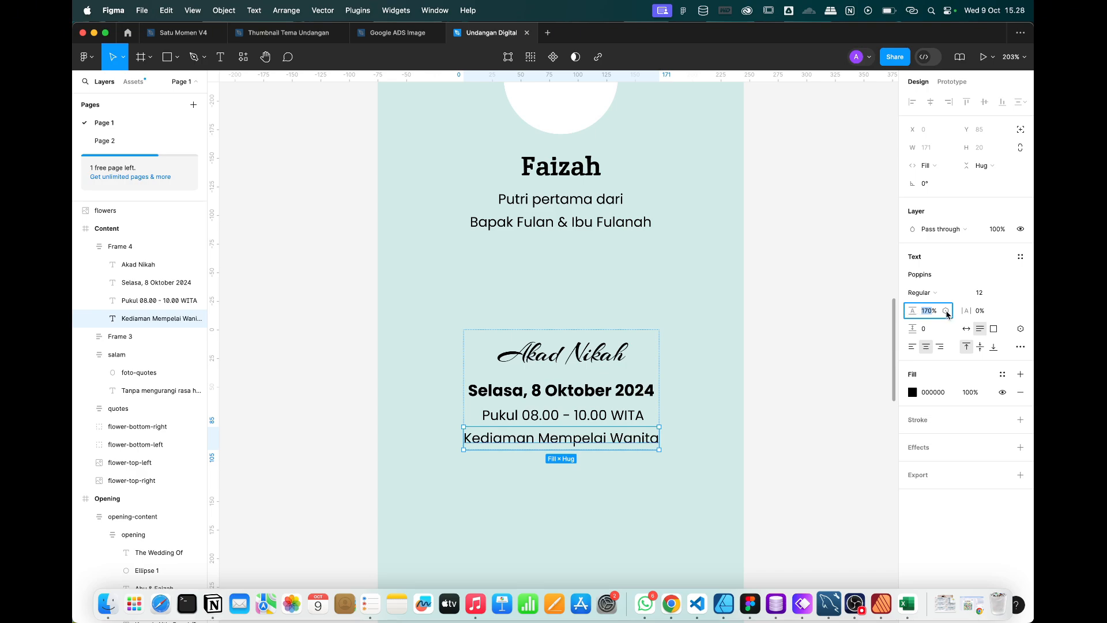
{"action": "left_click", "coordinate": [773, 396]}
{"action": "scroll", "coordinate": [556, 413], "scroll_direction": "up", "scroll_amount": 5}
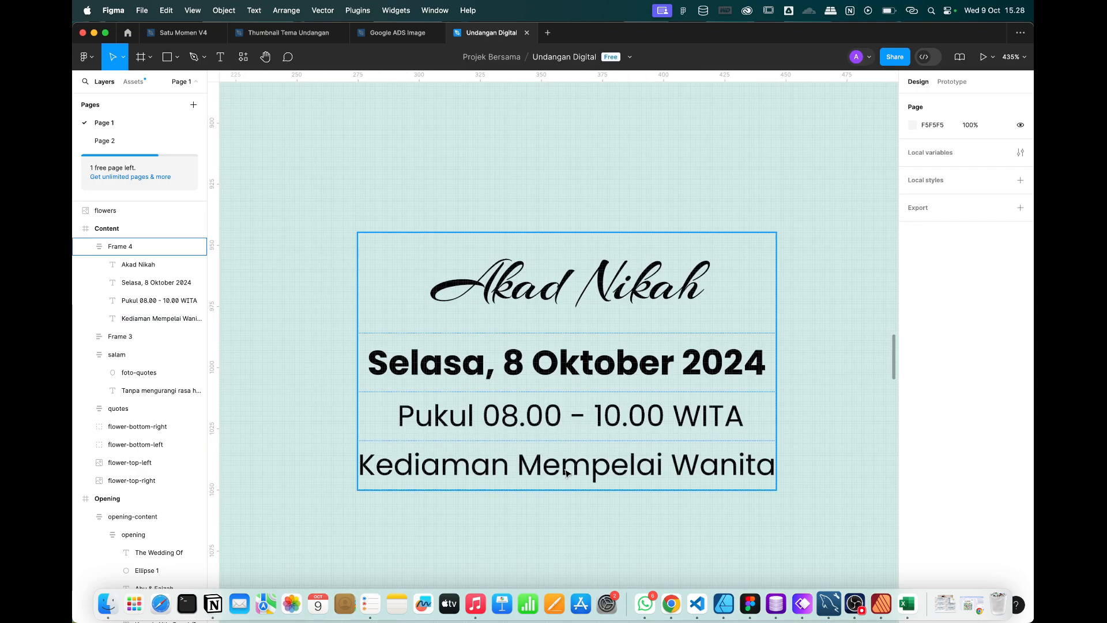
{"action": "double_click", "coordinate": [569, 471]}
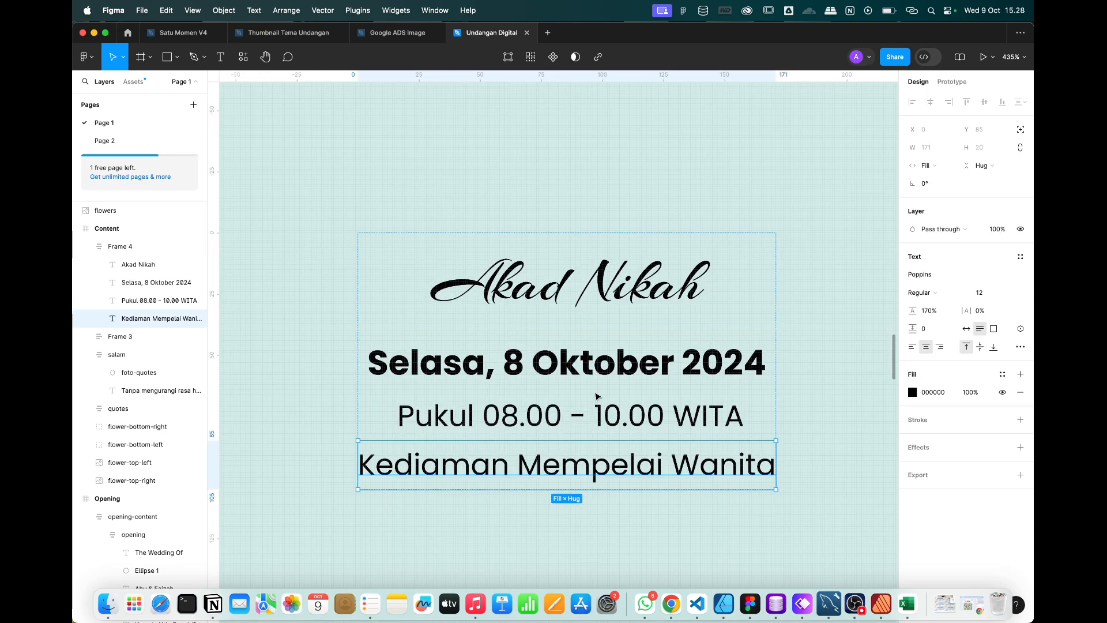
{"action": "left_click", "coordinate": [569, 416]}
{"action": "left_click", "coordinate": [568, 369]}
{"action": "scroll", "coordinate": [570, 346], "scroll_direction": "down", "scroll_amount": 4}
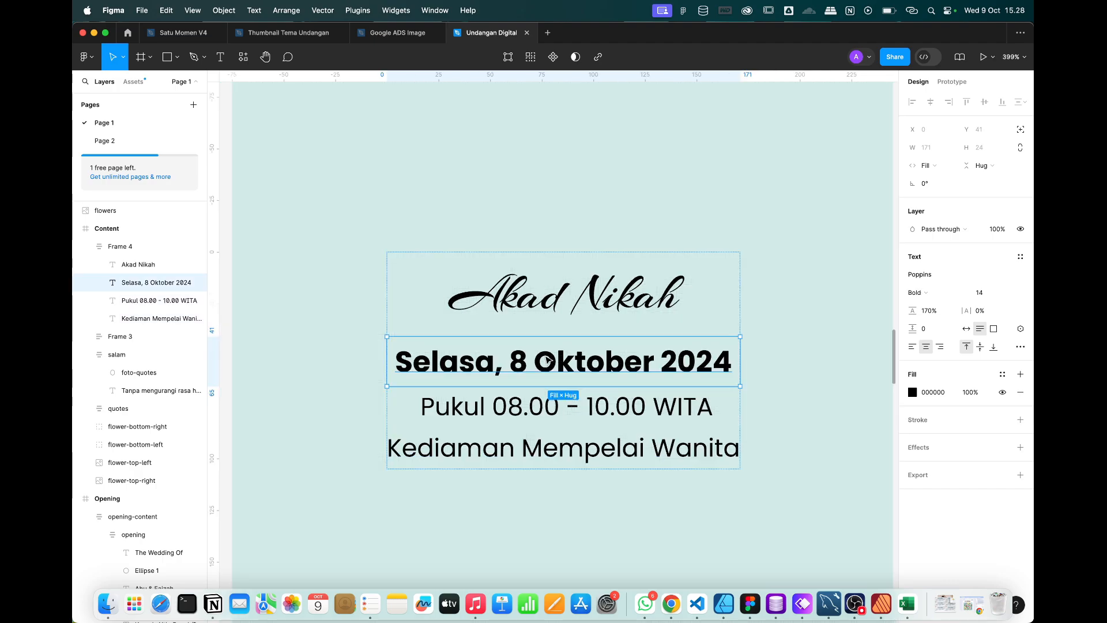
{"action": "left_click", "coordinate": [580, 300]}
{"action": "scroll", "coordinate": [833, 331], "scroll_direction": "down", "scroll_amount": 6}
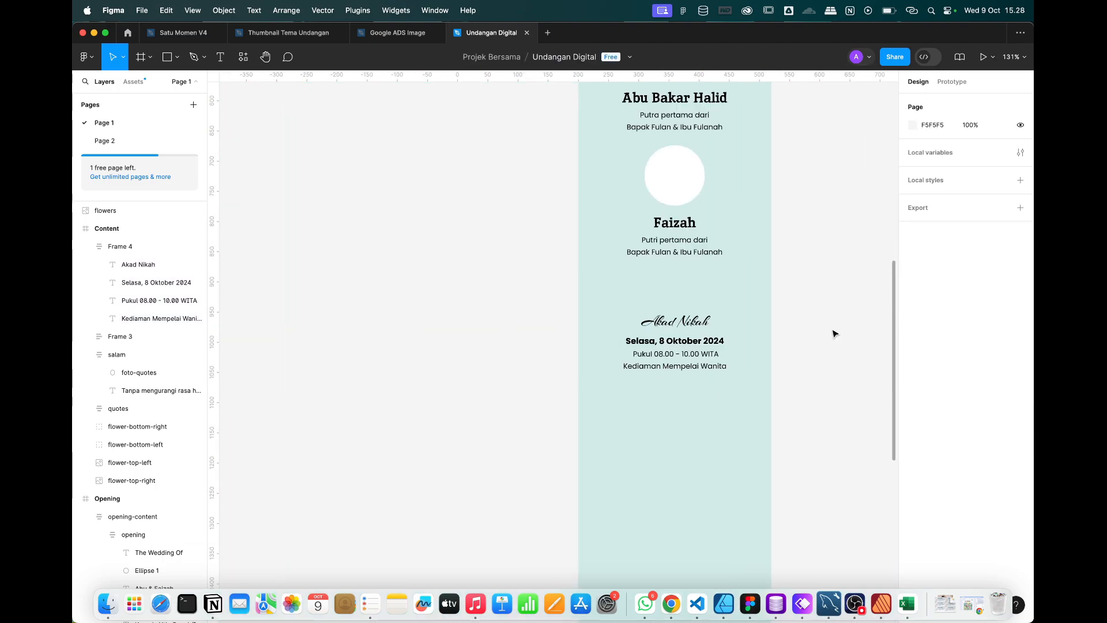
Rename the Akad Nikah auto-layout frame to 'akad'.
{"action": "key", "text": "Escape"}
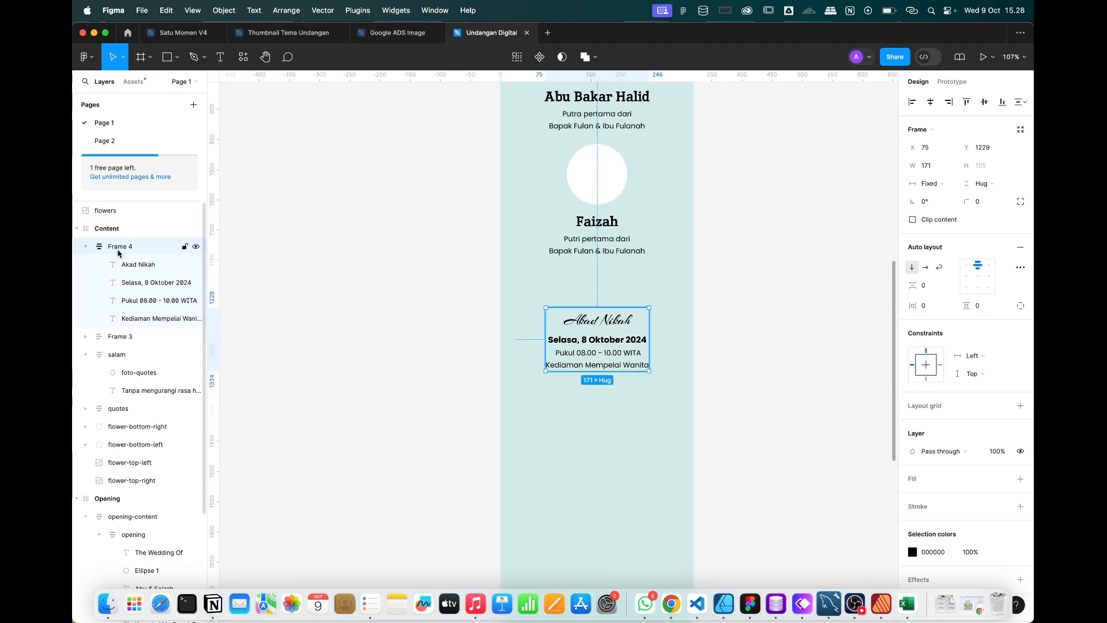
{"action": "double_click", "coordinate": [118, 248]}
{"action": "type", "text": "akad"}
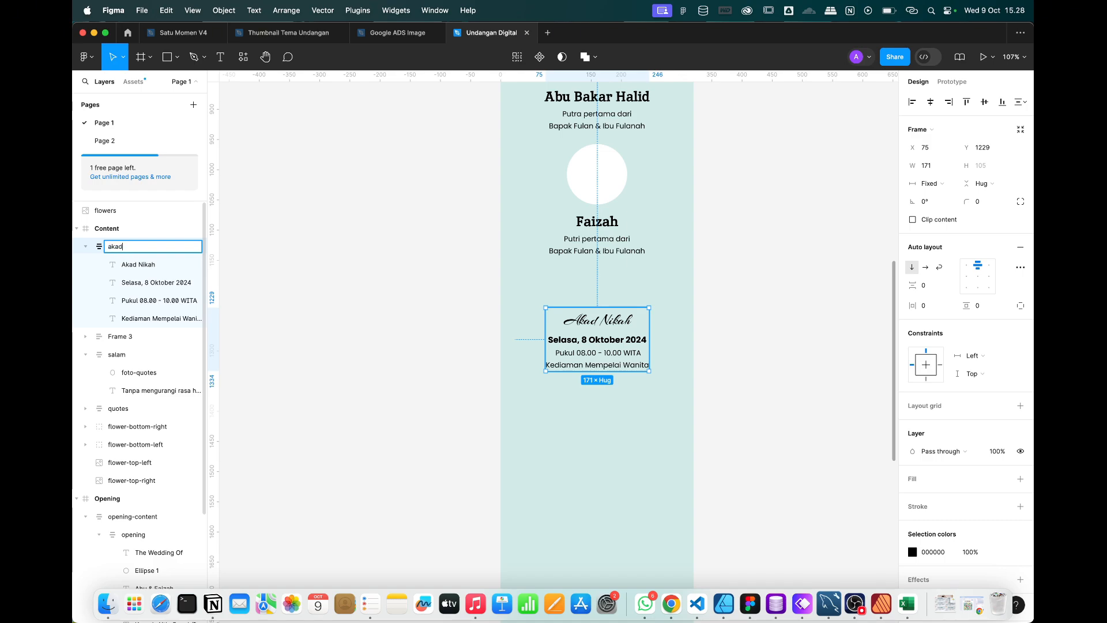
{"action": "key", "text": "Return"}
Duplicate the akad block below it, retitle it 'Resepsi' and change the time to Pukul 10.00 - 16.00 WITA.
{"action": "scroll", "coordinate": [638, 351], "scroll_direction": "up", "scroll_amount": 5}
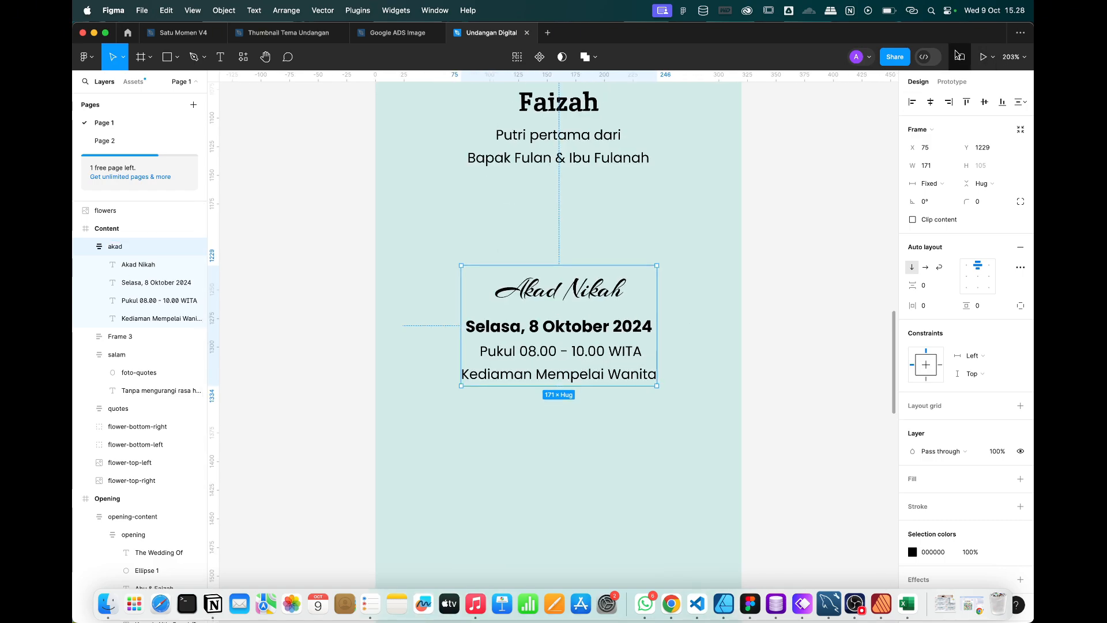
{"action": "key", "text": "super+d"}
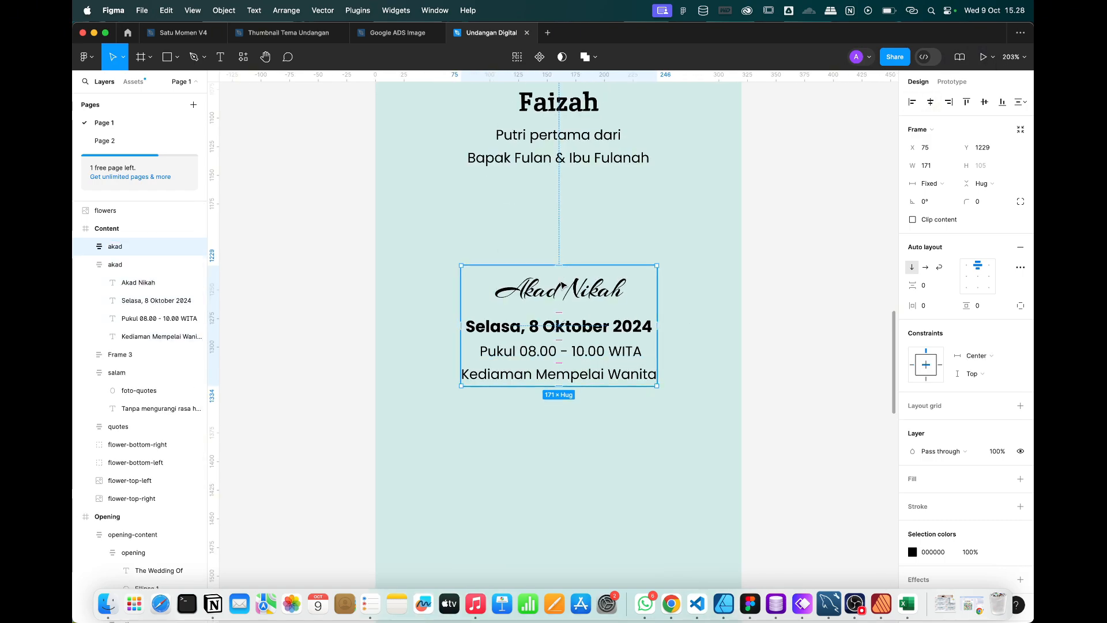
{"action": "left_click_drag", "start_coordinate": [564, 289], "coordinate": [568, 471]}
{"action": "double_click", "coordinate": [567, 469]}
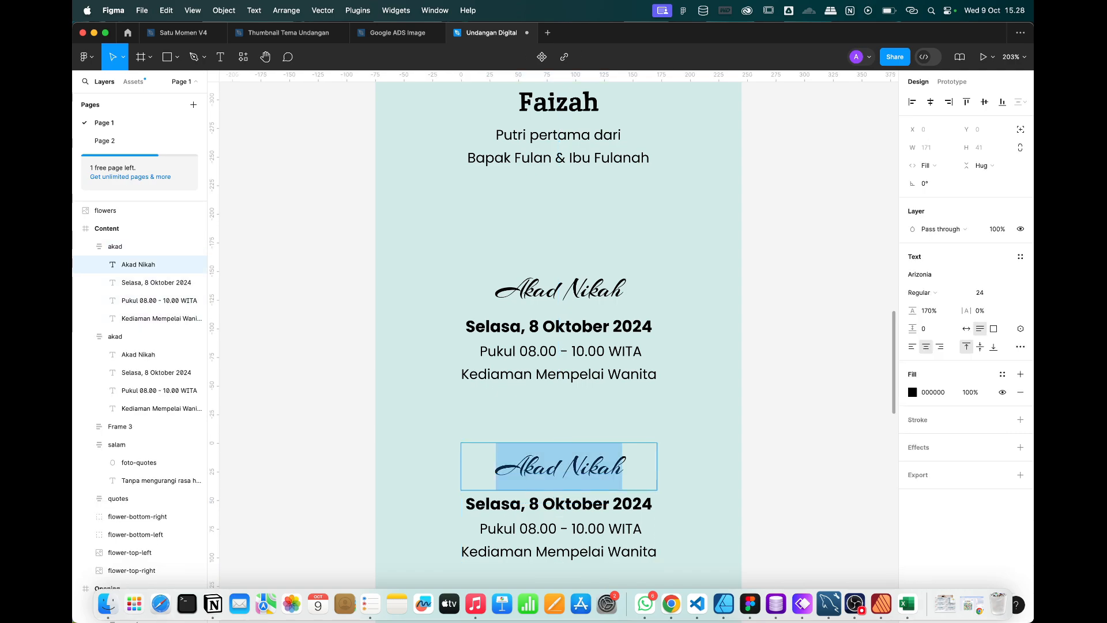
{"action": "type", "text": "Resepsi"}
{"action": "scroll", "coordinate": [559, 403], "scroll_direction": "down", "scroll_amount": 2}
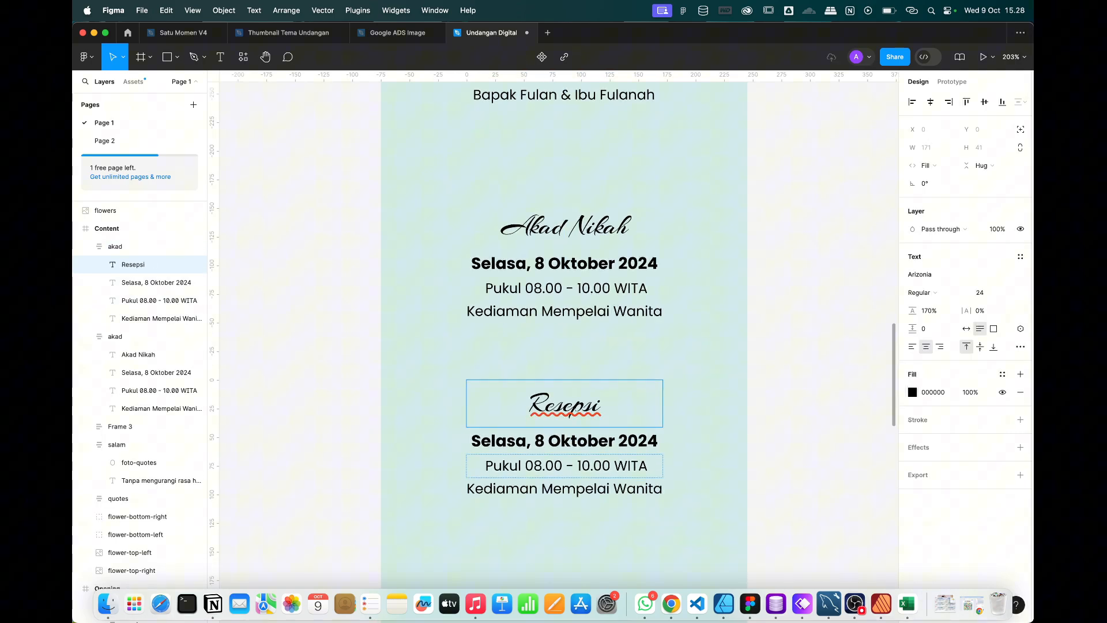
{"action": "left_click", "coordinate": [543, 471]}
{"action": "key", "text": "Delete"}
{"action": "key", "text": "Delete"}
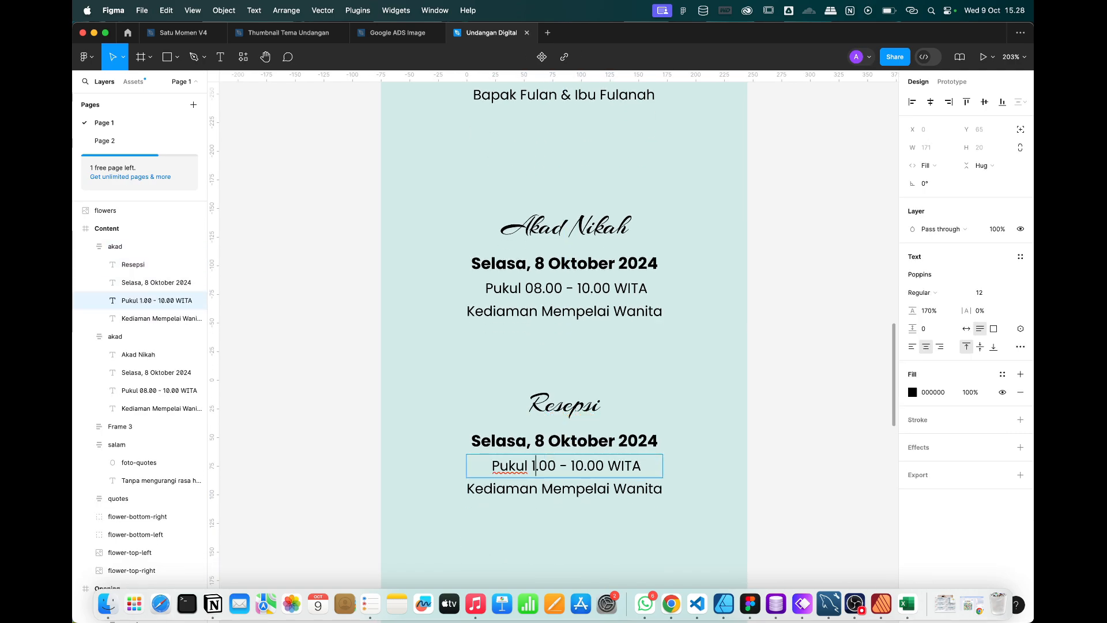
{"action": "type", "text": "10"}
{"action": "key", "text": "Right"}
{"action": "key", "text": "Right"}
{"action": "key", "text": "Right"}
{"action": "key", "text": "Right"}
{"action": "key", "text": "Right"}
{"action": "key", "text": "Right"}
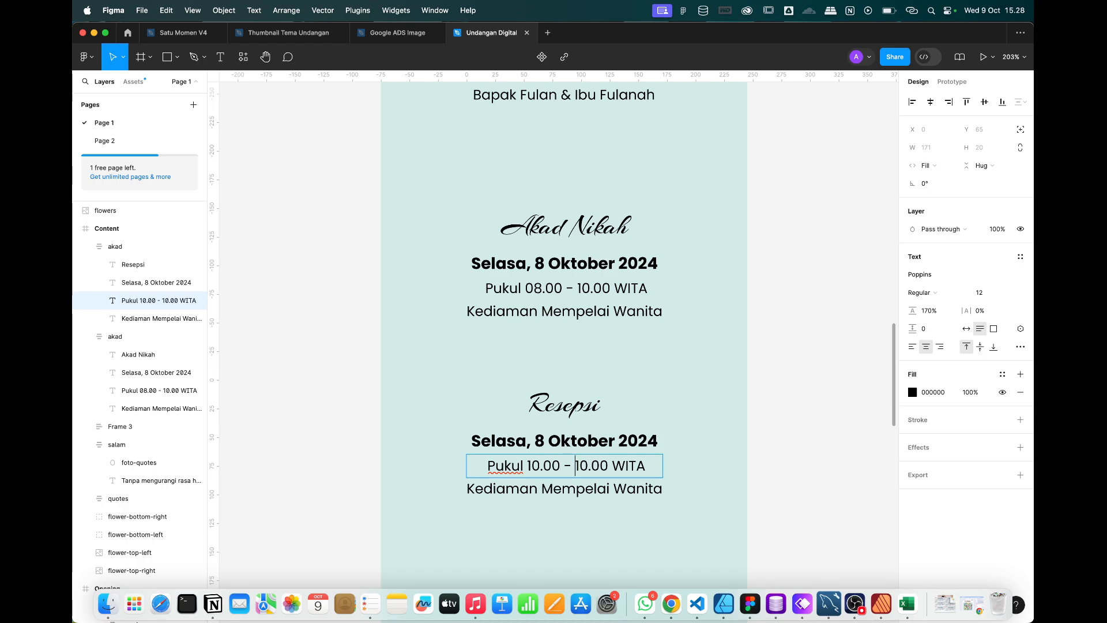
{"action": "type", "text": "16"}
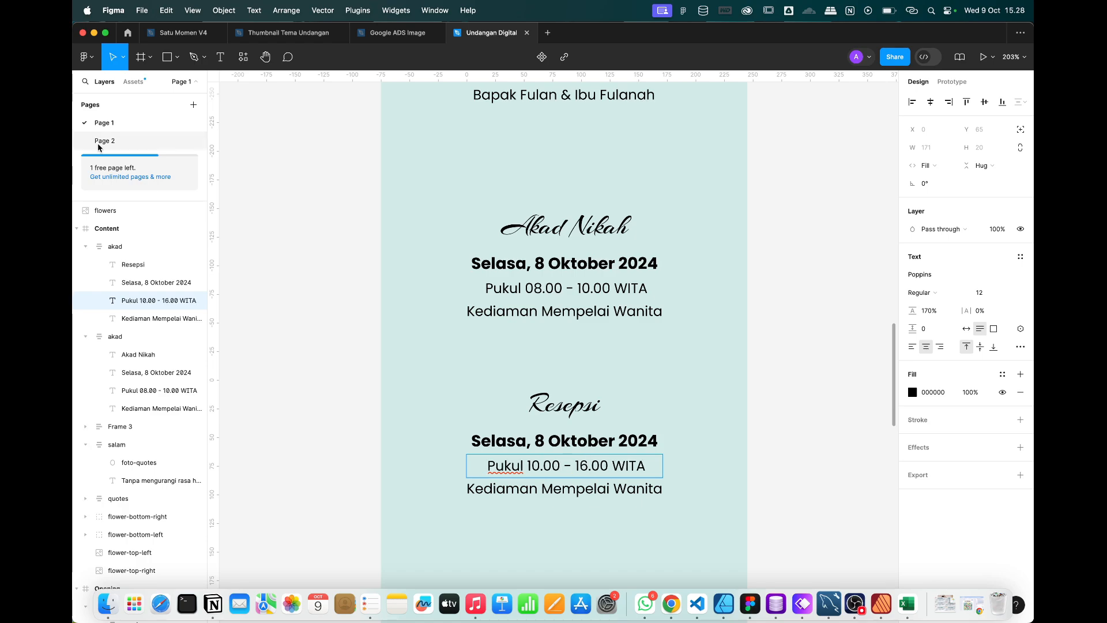
{"action": "left_click", "coordinate": [319, 199]}
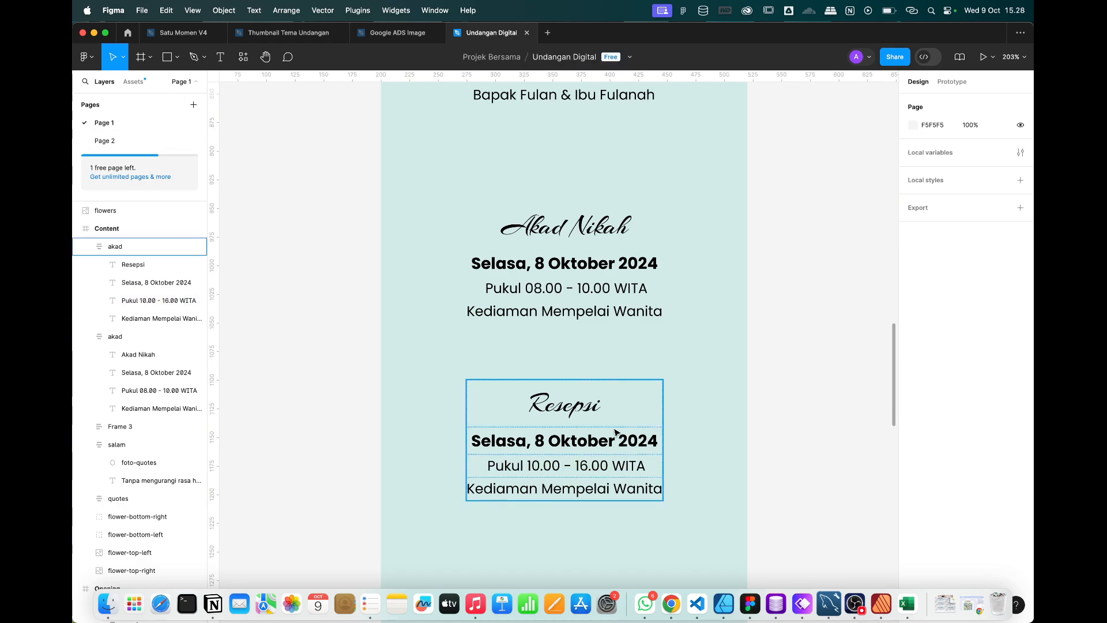
Nudge the Resepsi block slightly upward and reselect the Akad and Resepsi blocks.
{"action": "left_click_drag", "start_coordinate": [616, 433], "coordinate": [615, 419]}
{"action": "scroll", "coordinate": [614, 420], "scroll_direction": "down", "scroll_amount": 5}
{"action": "left_click", "coordinate": [755, 438]}
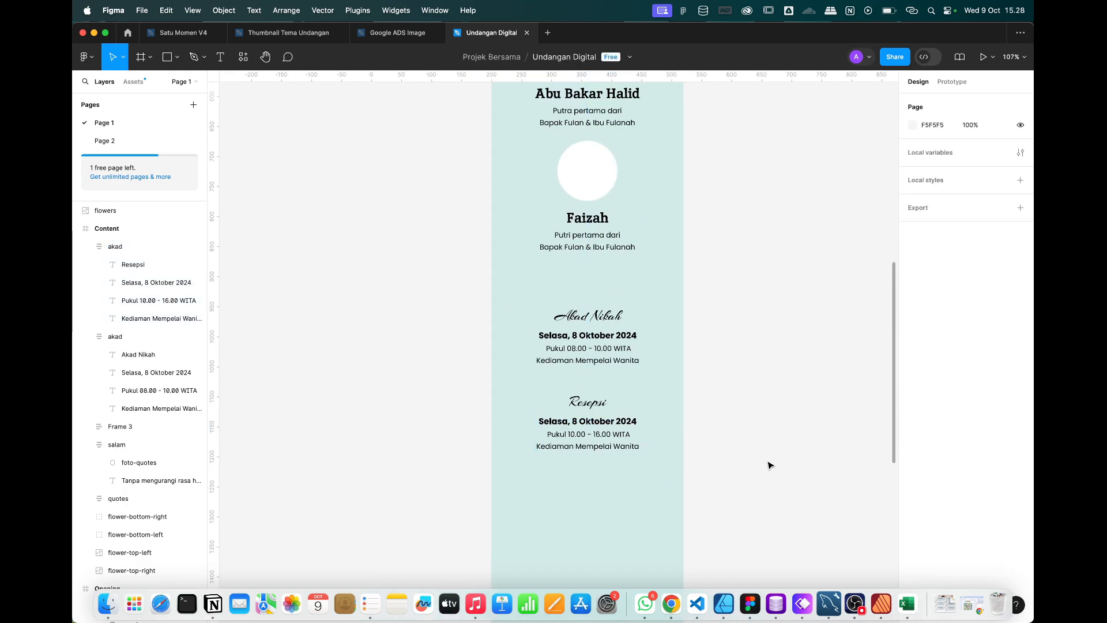
{"action": "left_click_drag", "start_coordinate": [767, 460], "coordinate": [528, 315]}
{"action": "right_click", "coordinate": [588, 348]}
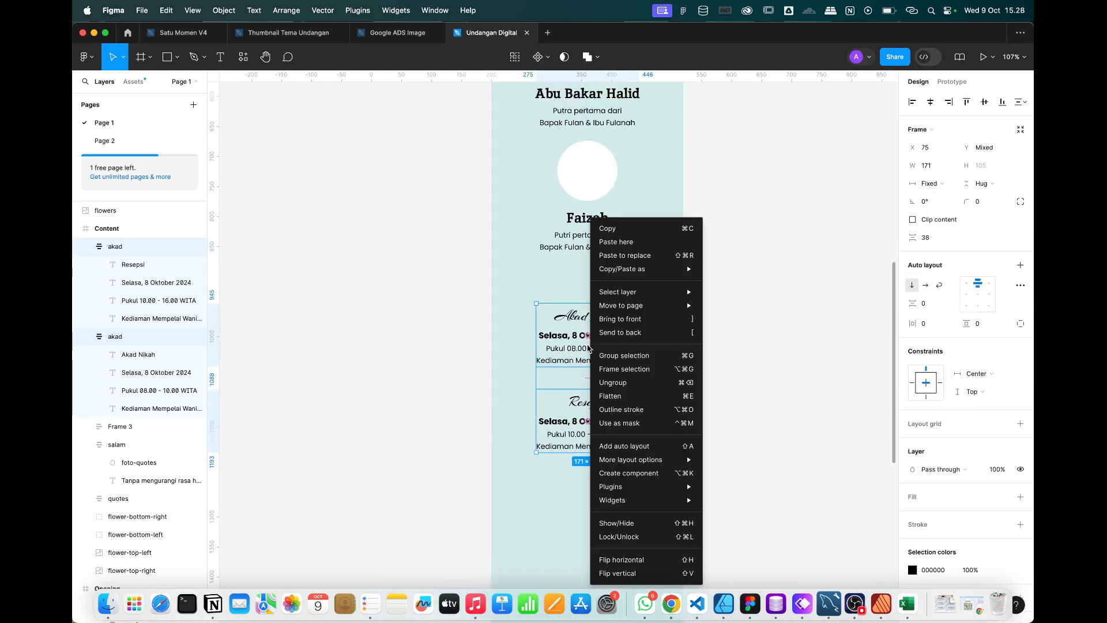
{"action": "left_click", "coordinate": [535, 443]}
{"action": "left_click", "coordinate": [686, 406]}
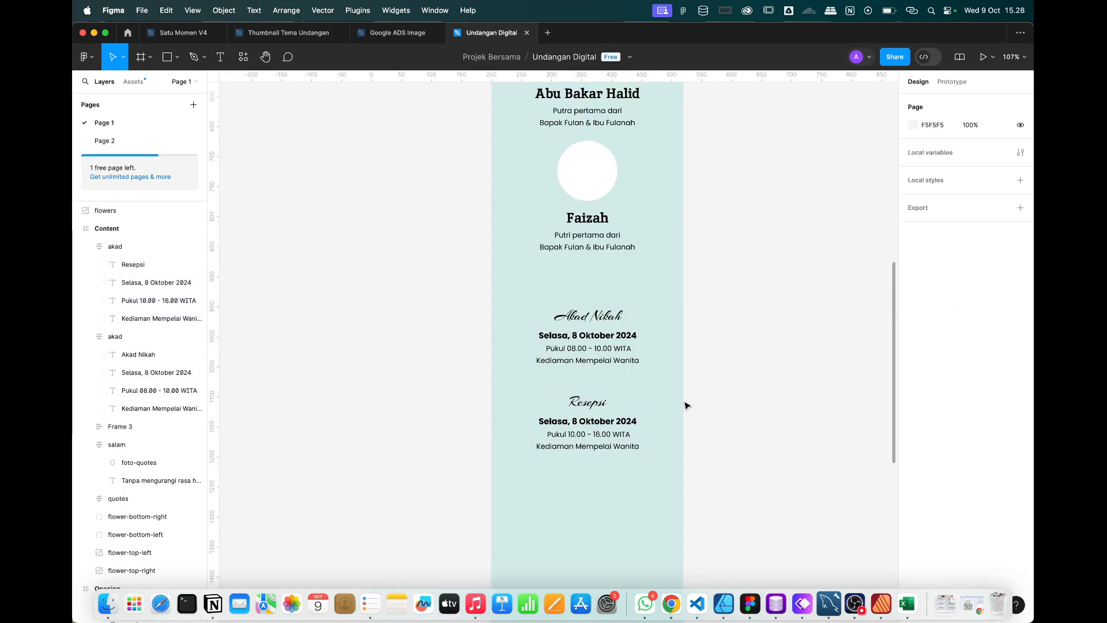
{"action": "left_click", "coordinate": [588, 397]}
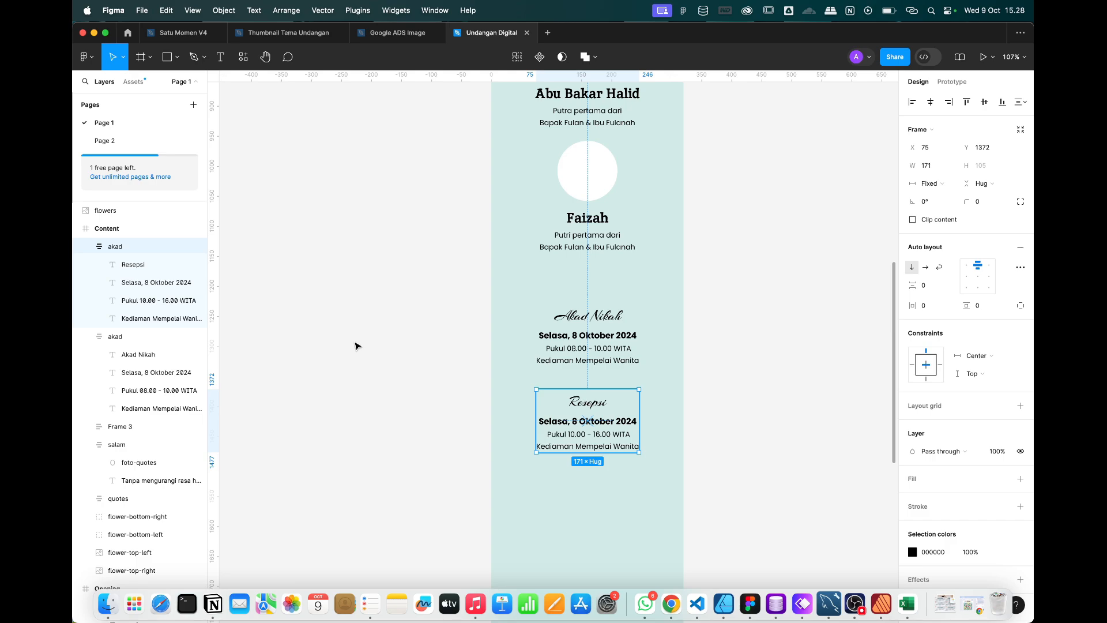
{"action": "left_click", "coordinate": [115, 337]}
Rename the copied block's layer to 'resepsi'.
{"action": "left_click", "coordinate": [116, 246]}
{"action": "double_click", "coordinate": [116, 247]}
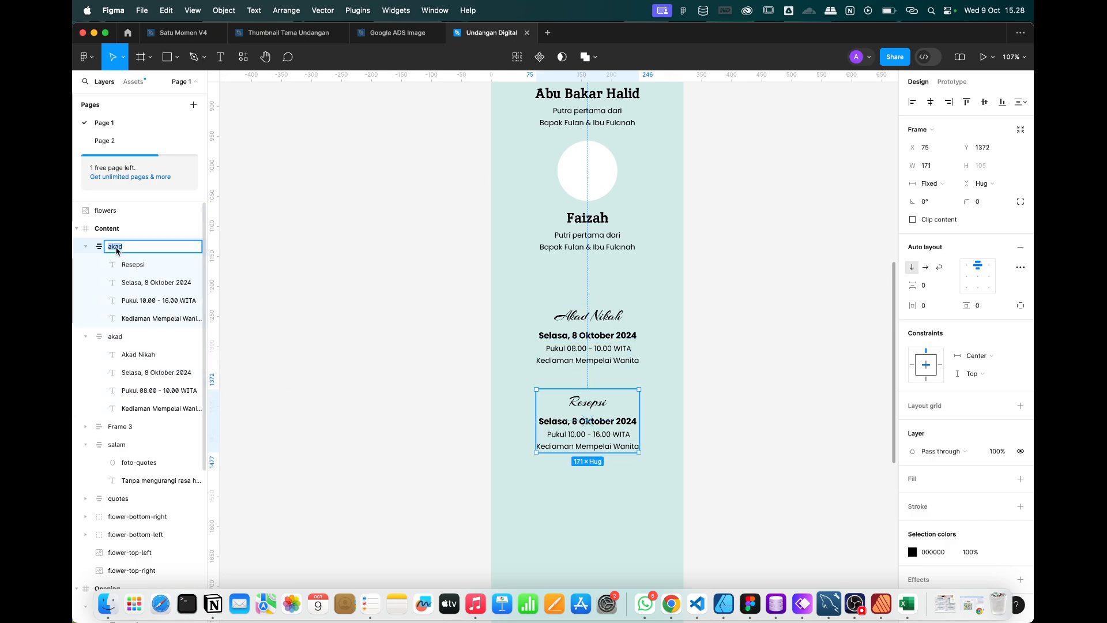
{"action": "type", "text": "resepsi"}
{"action": "key", "text": "Return"}
Wrap the akad and resepsi blocks in an auto-layout frame with a 20 gap.
{"action": "left_click", "coordinate": [795, 473]}
{"action": "left_click_drag", "start_coordinate": [792, 473], "coordinate": [535, 304]}
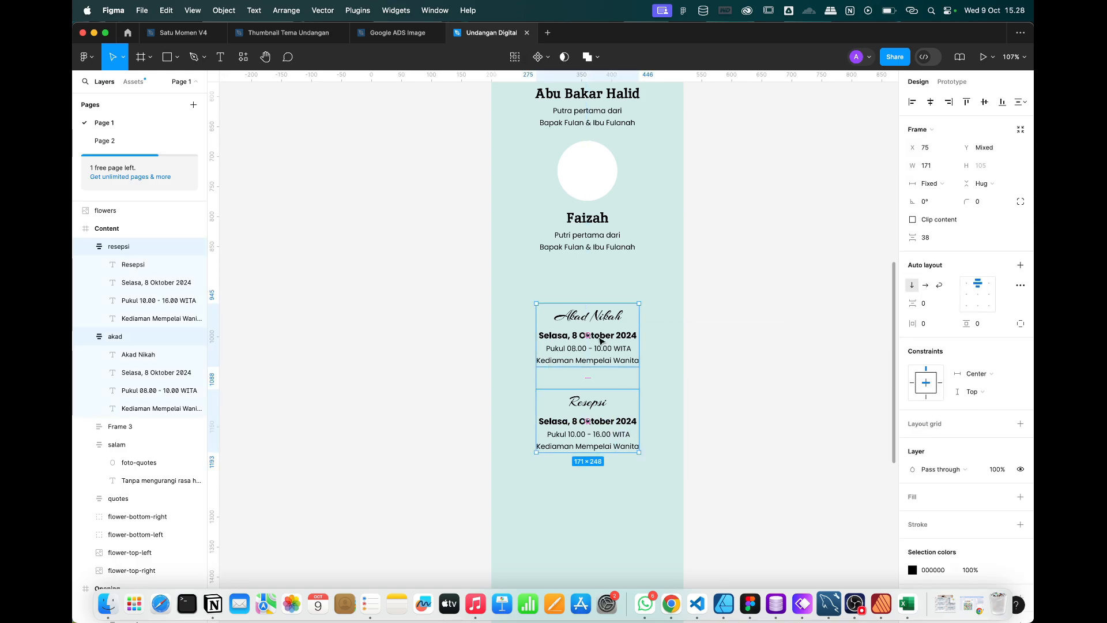
{"action": "right_click", "coordinate": [601, 340]}
{"action": "mouse_move", "coordinate": [642, 457]}
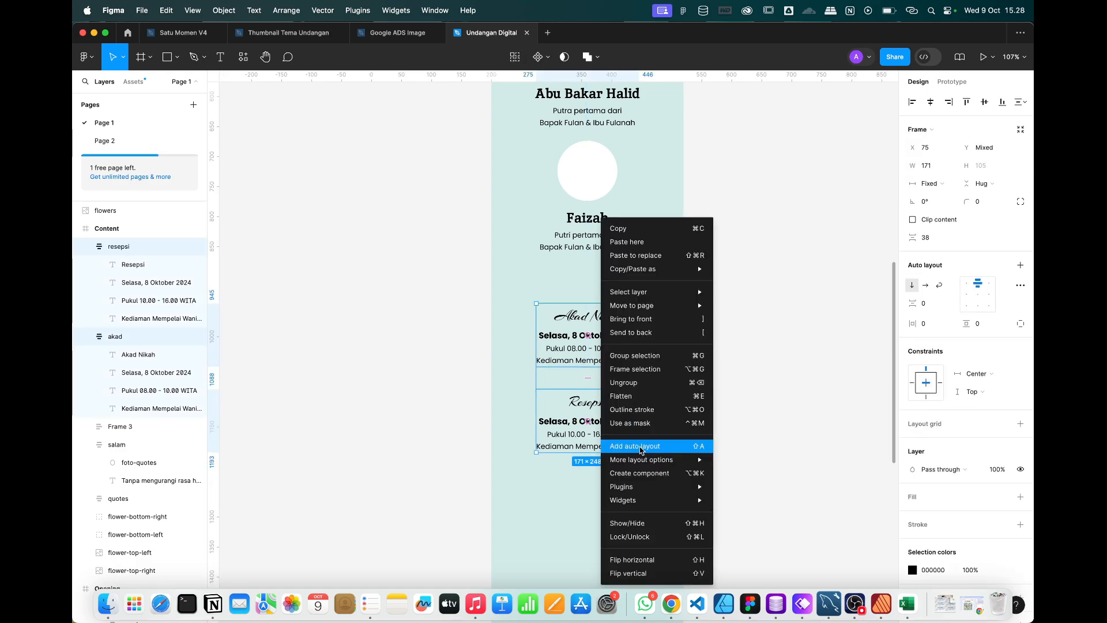
{"action": "left_click", "coordinate": [642, 446]}
{"action": "scroll", "coordinate": [630, 352], "scroll_direction": "up", "scroll_amount": 3}
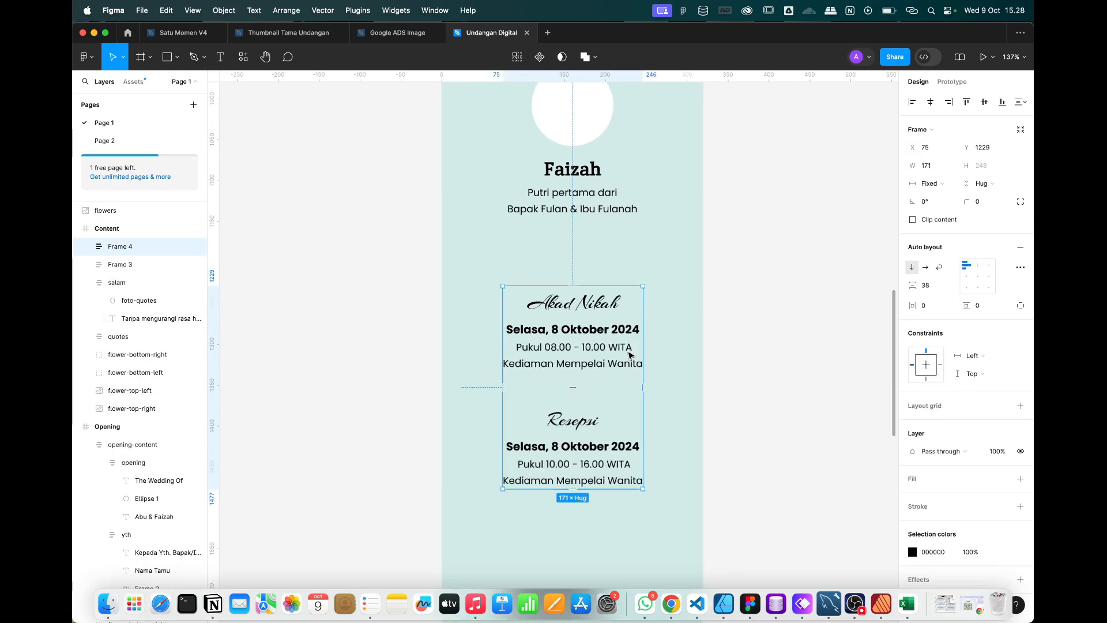
{"action": "left_click", "coordinate": [931, 287]}
{"action": "type", "text": "20"}
{"action": "key", "text": "Return"}
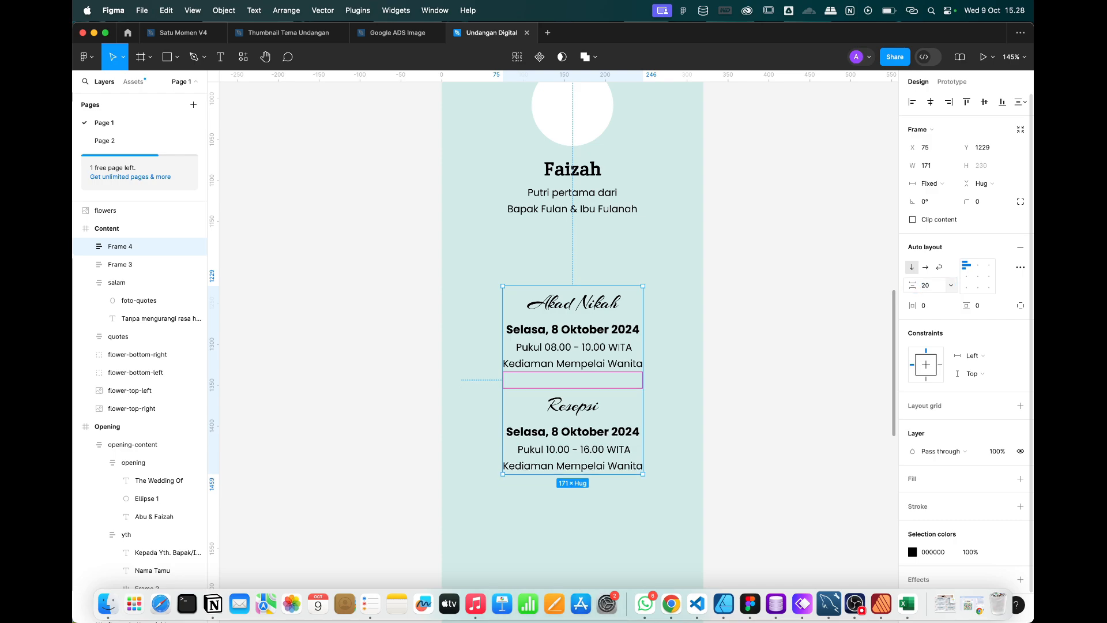
Name the new frame holding both blocks 'acara'.
{"action": "left_click", "coordinate": [788, 361]}
{"action": "left_click", "coordinate": [549, 341]}
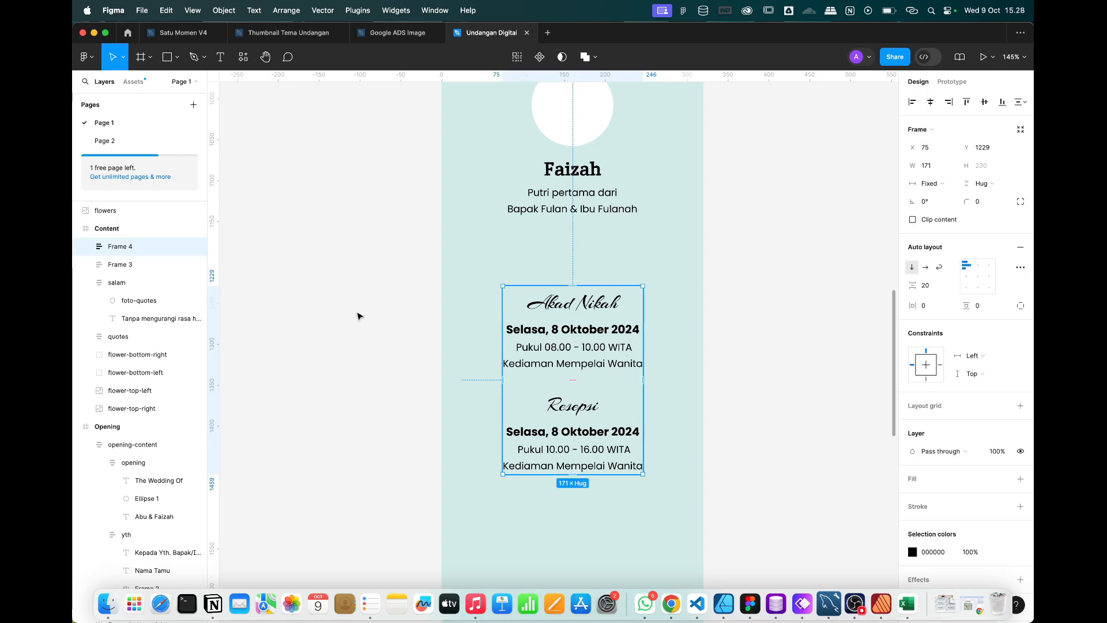
{"action": "double_click", "coordinate": [118, 252]}
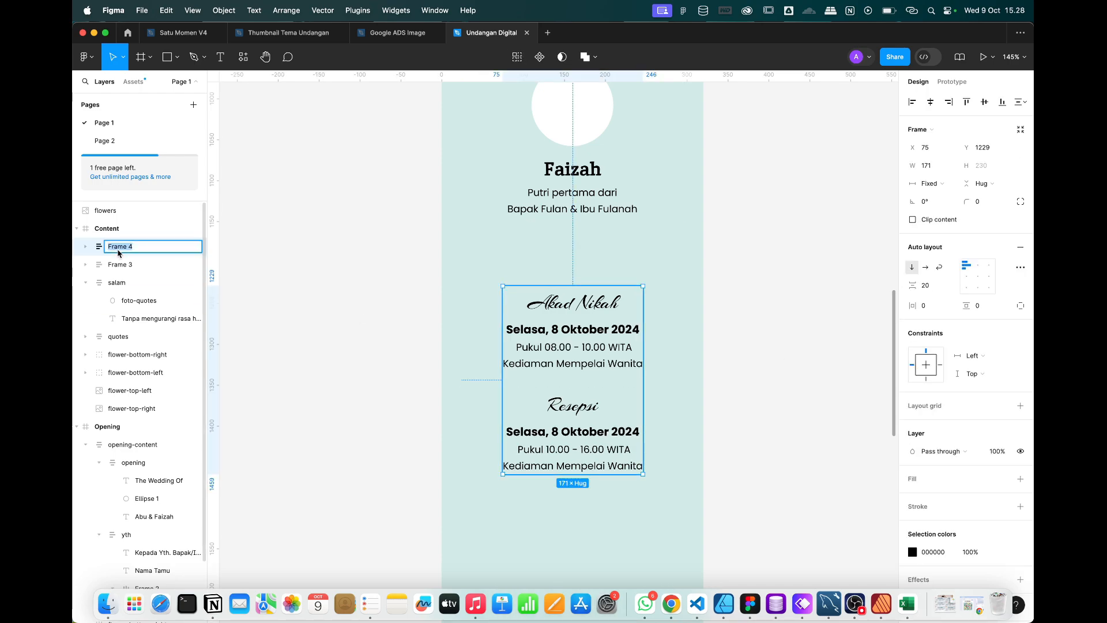
{"action": "type", "text": "acara"}
{"action": "key", "text": "Return"}
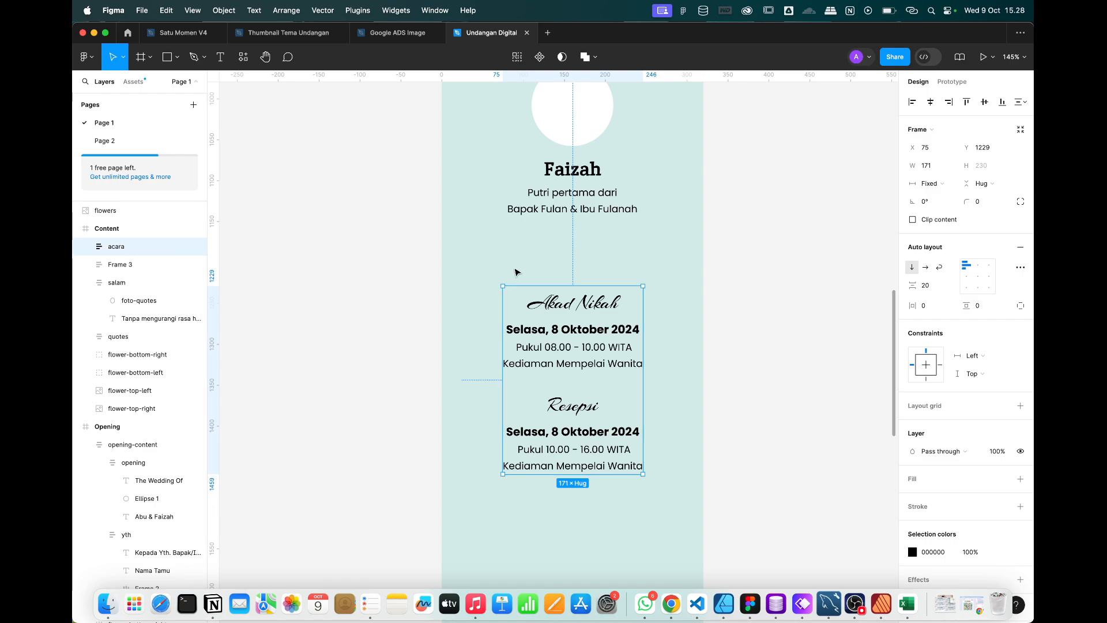
Rename the bride and groom frame to 'mempelai'.
{"action": "scroll", "coordinate": [518, 272], "scroll_direction": "up", "scroll_amount": 5}
{"action": "left_click", "coordinate": [108, 264]}
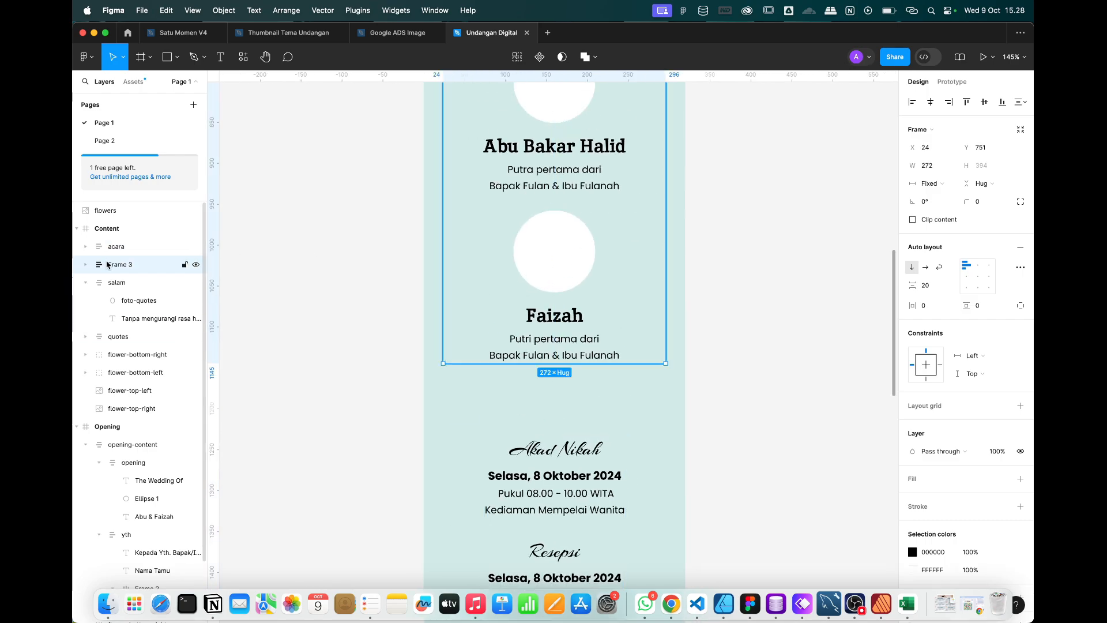
{"action": "double_click", "coordinate": [127, 265]}
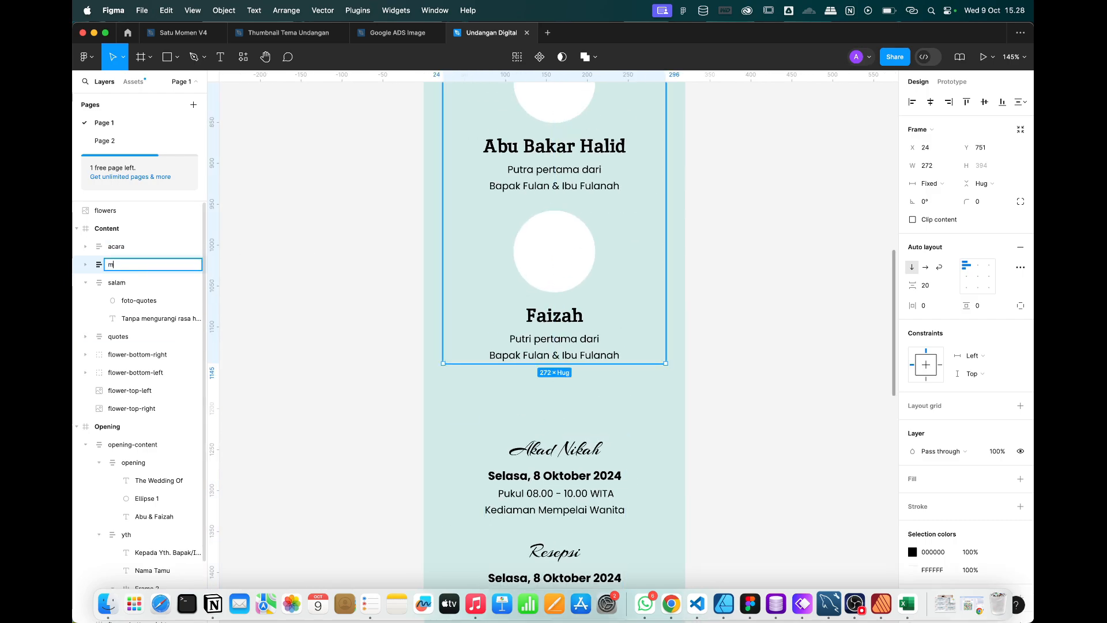
{"action": "type", "text": "mempelai"}
{"action": "key", "text": "Return"}
{"action": "key", "text": "Escape"}
Consult the Whimsical wireframe's countdown hour box for reference.
{"action": "scroll", "coordinate": [493, 456], "scroll_direction": "down", "scroll_amount": 5}
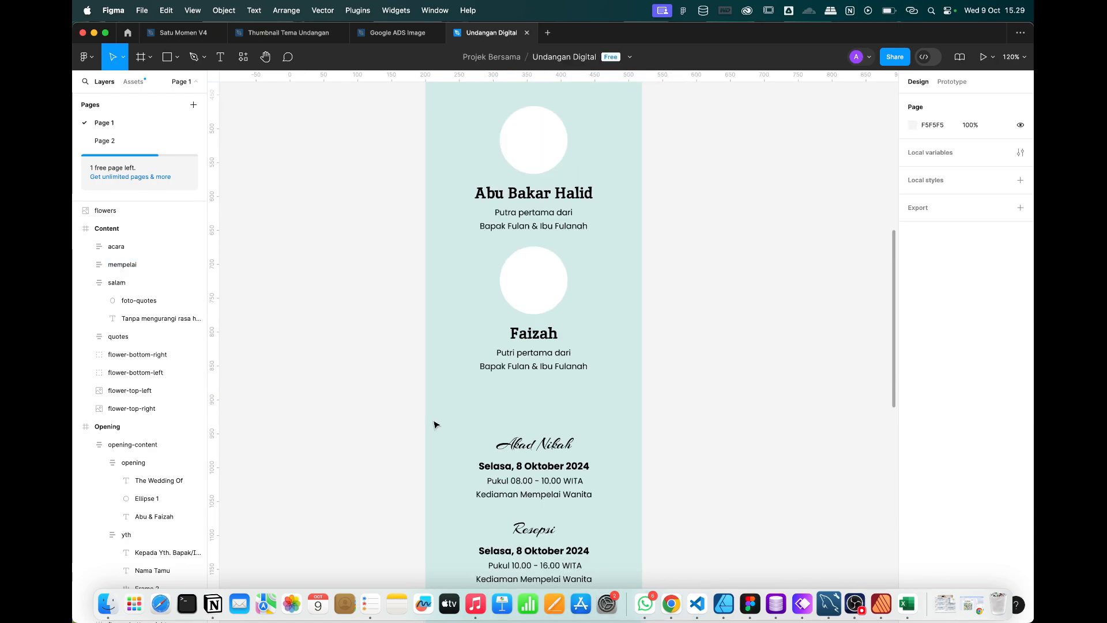
{"action": "scroll", "coordinate": [493, 455], "scroll_direction": "down", "scroll_amount": 3}
{"action": "scroll", "coordinate": [508, 444], "scroll_direction": "left", "scroll_amount": 1}
{"action": "scroll", "coordinate": [520, 392], "scroll_direction": "up", "scroll_amount": 1}
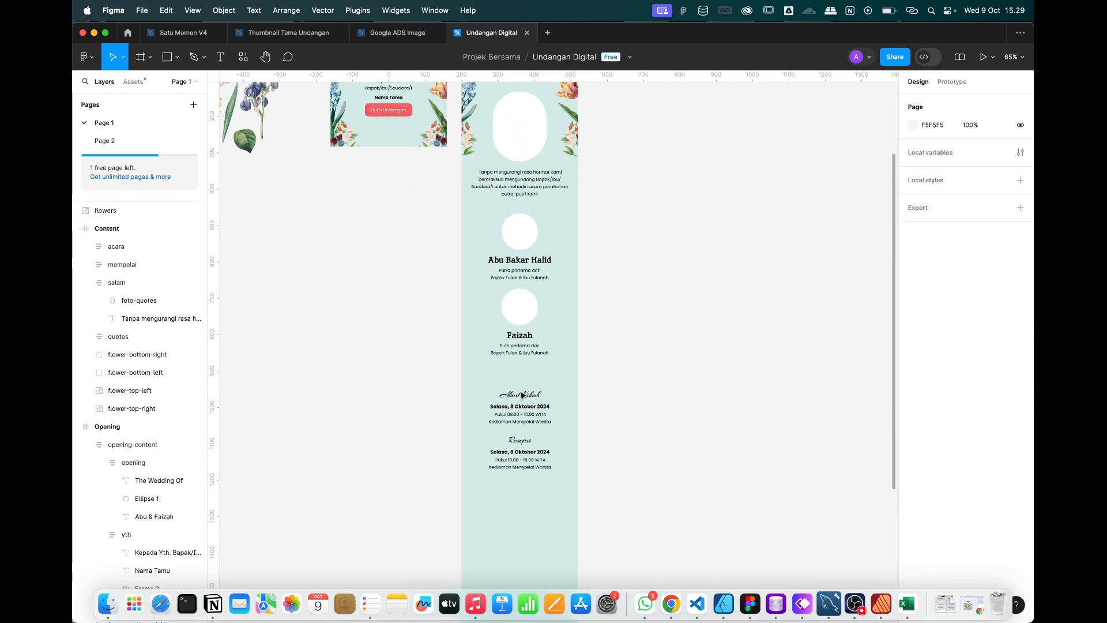
{"action": "key", "text": "ctrl+Right"}
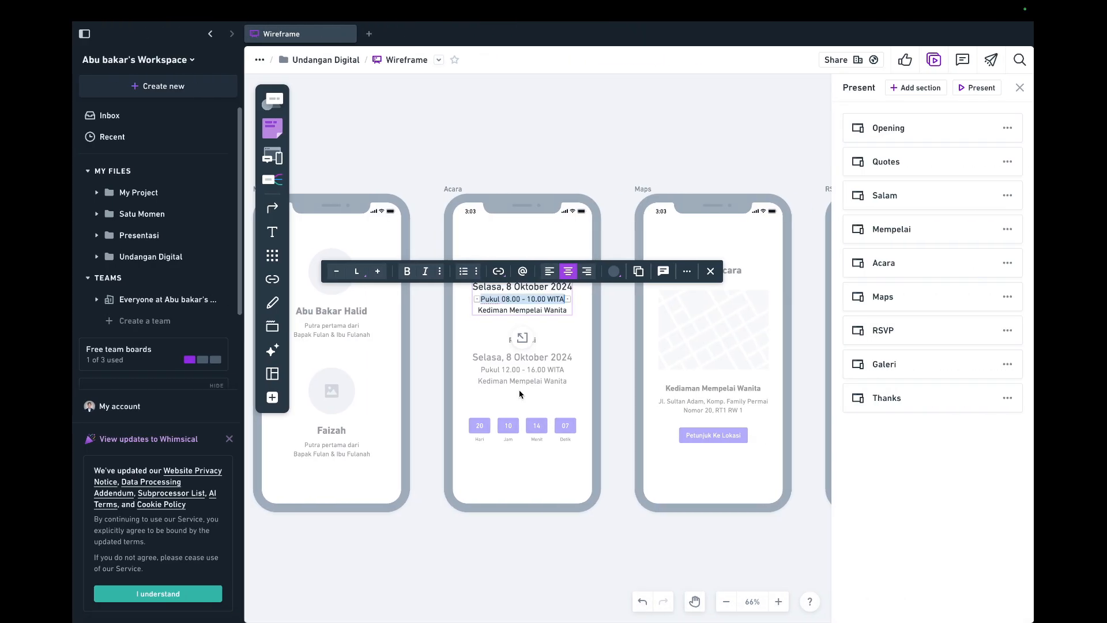
{"action": "scroll", "coordinate": [523, 425], "scroll_direction": "up", "scroll_amount": 5}
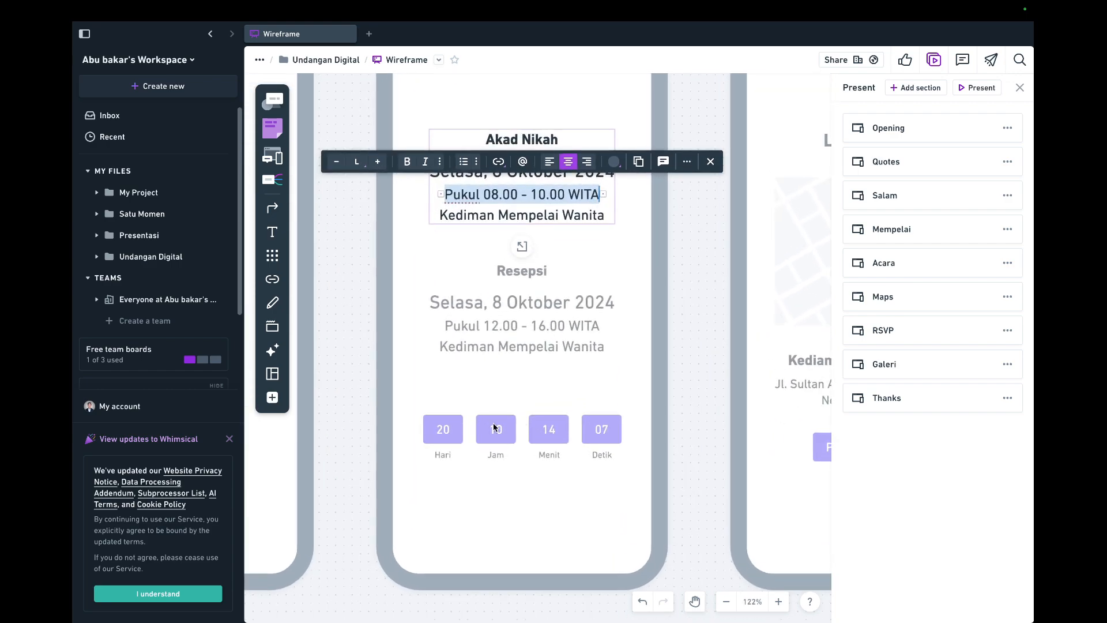
{"action": "left_click", "coordinate": [463, 409]}
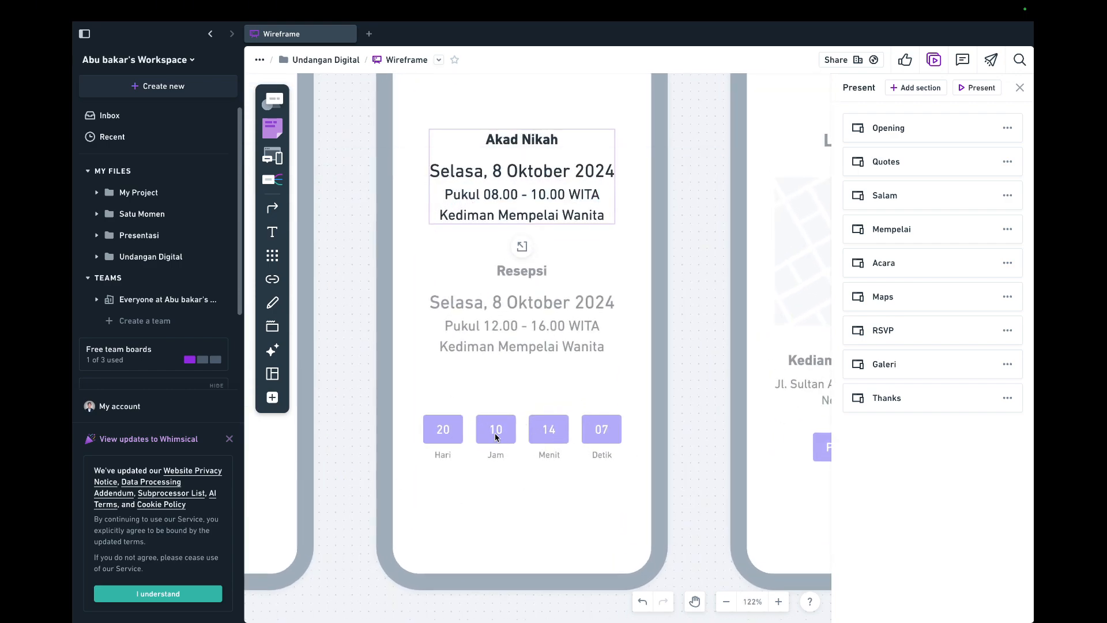
{"action": "double_click", "coordinate": [504, 433]}
Add a '20' text box below the Resepsi block.
{"action": "key", "text": "ctrl+Left"}
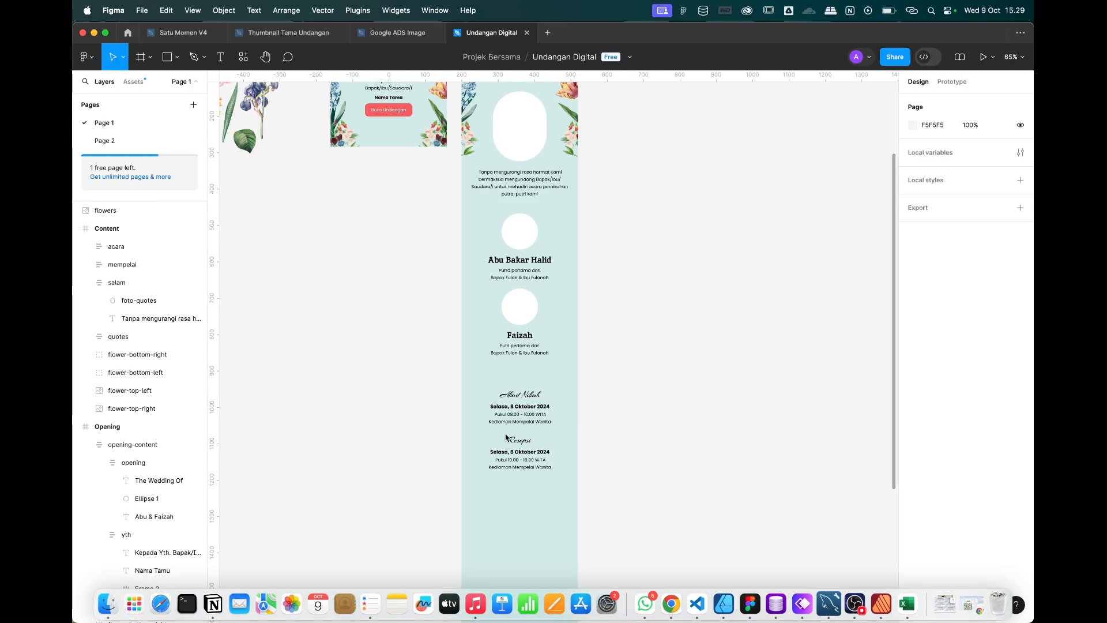
{"action": "scroll", "coordinate": [557, 503], "scroll_direction": "up", "scroll_amount": 5}
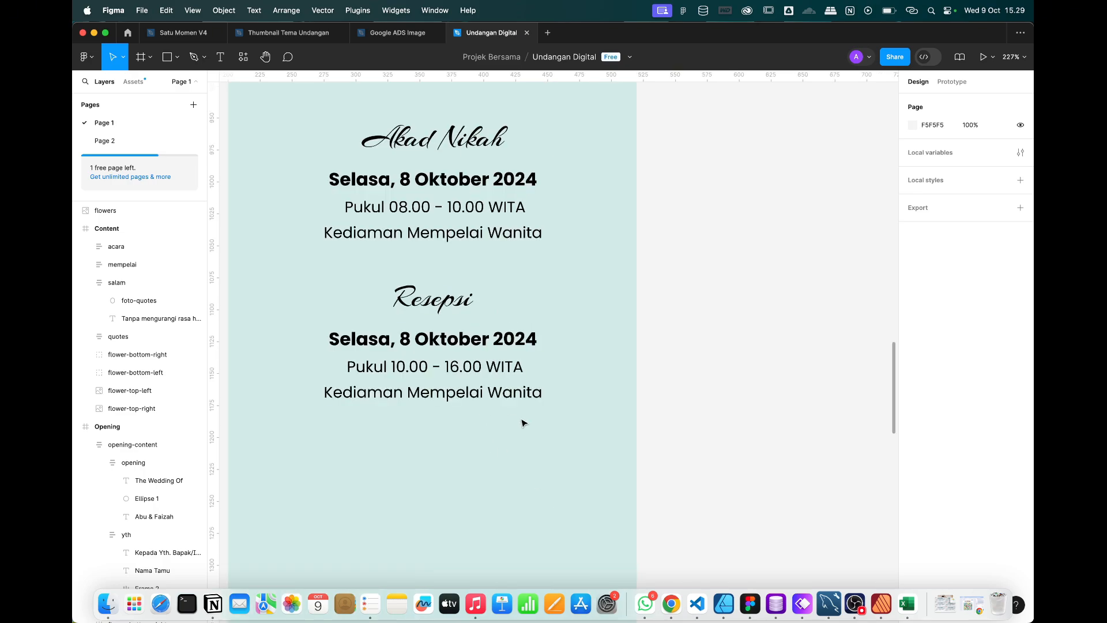
{"action": "scroll", "coordinate": [523, 422], "scroll_direction": "left", "scroll_amount": 3}
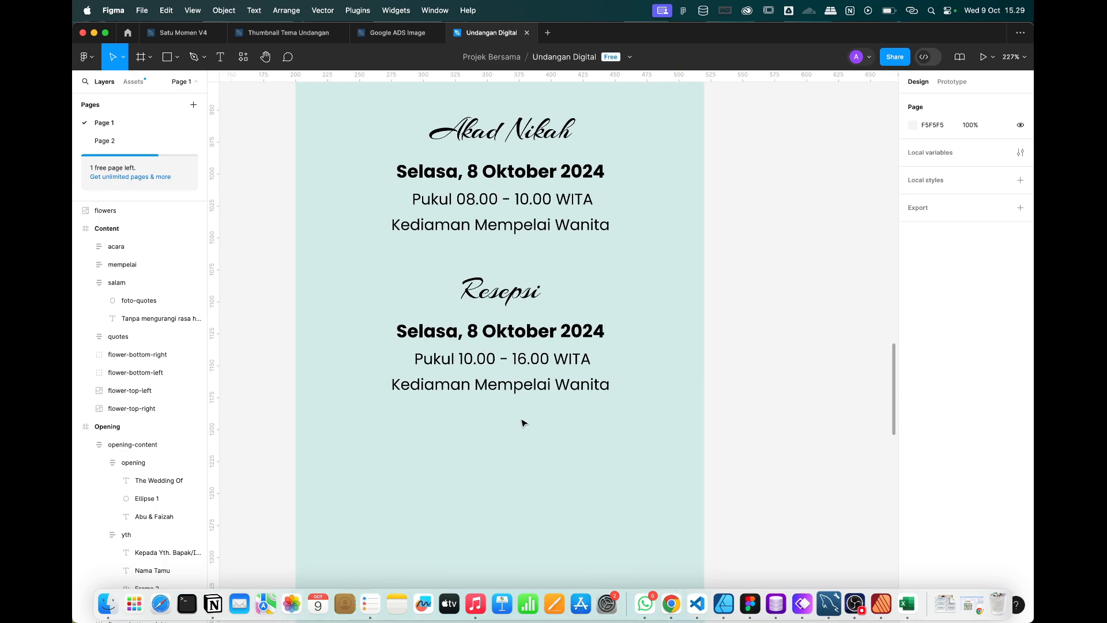
{"action": "left_click", "coordinate": [221, 57]}
{"action": "left_click", "coordinate": [403, 451]}
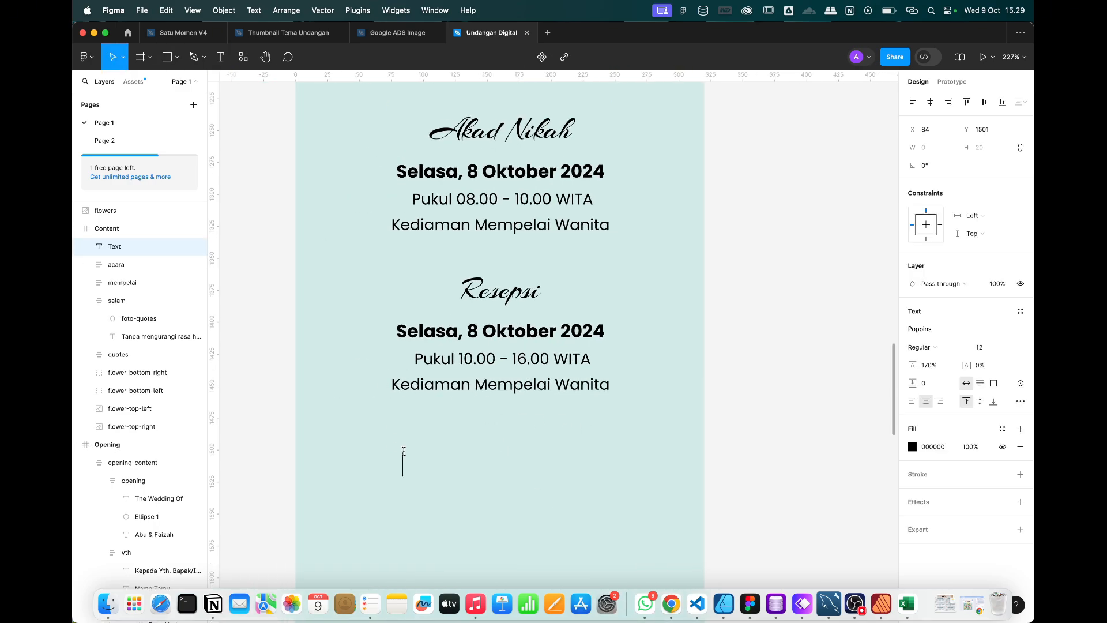
{"action": "key", "text": "ctrl+Right"}
{"action": "key", "text": "ctrl+Left"}
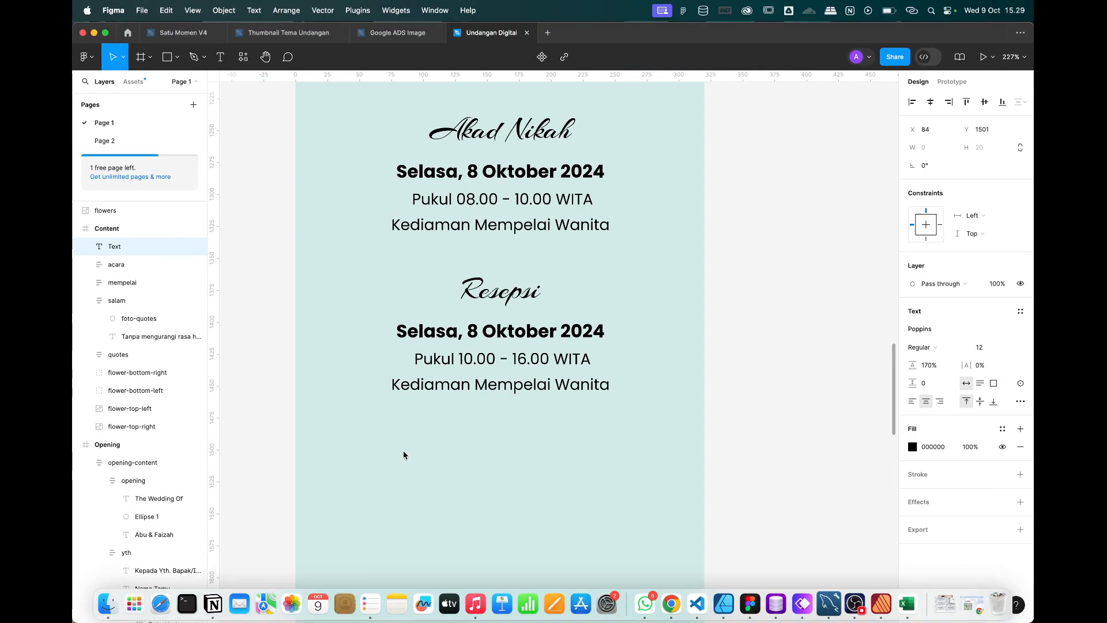
{"action": "type", "text": "20"}
{"action": "key", "text": "Escape"}
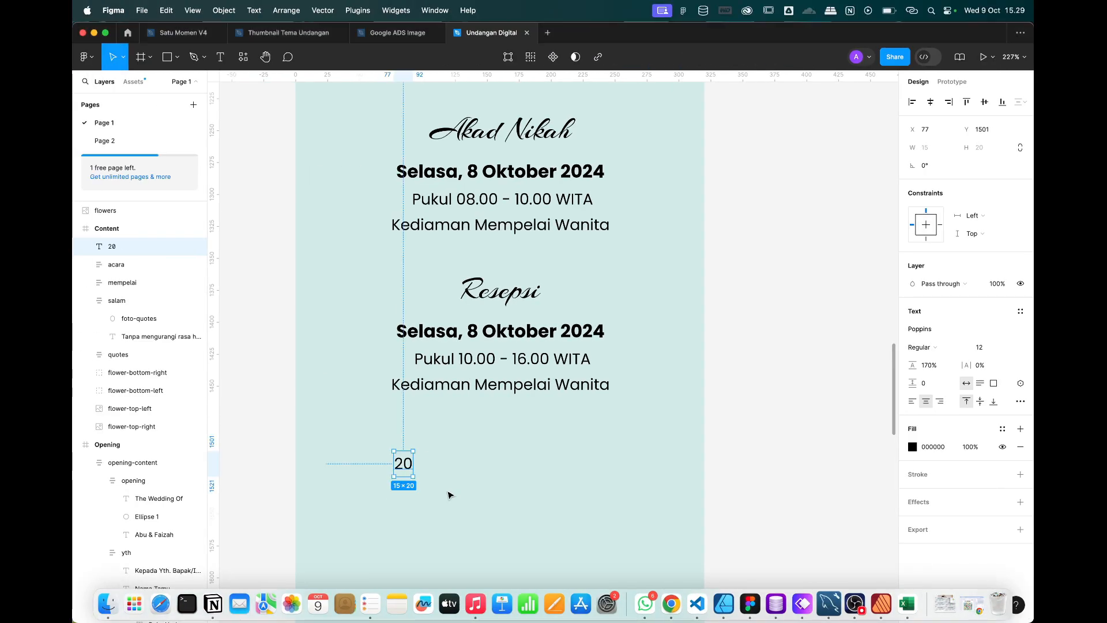
Make the 20 text bold with a 100% line height.
{"action": "key", "text": "super+b"}
{"action": "scroll", "coordinate": [448, 462], "scroll_direction": "up", "scroll_amount": 5}
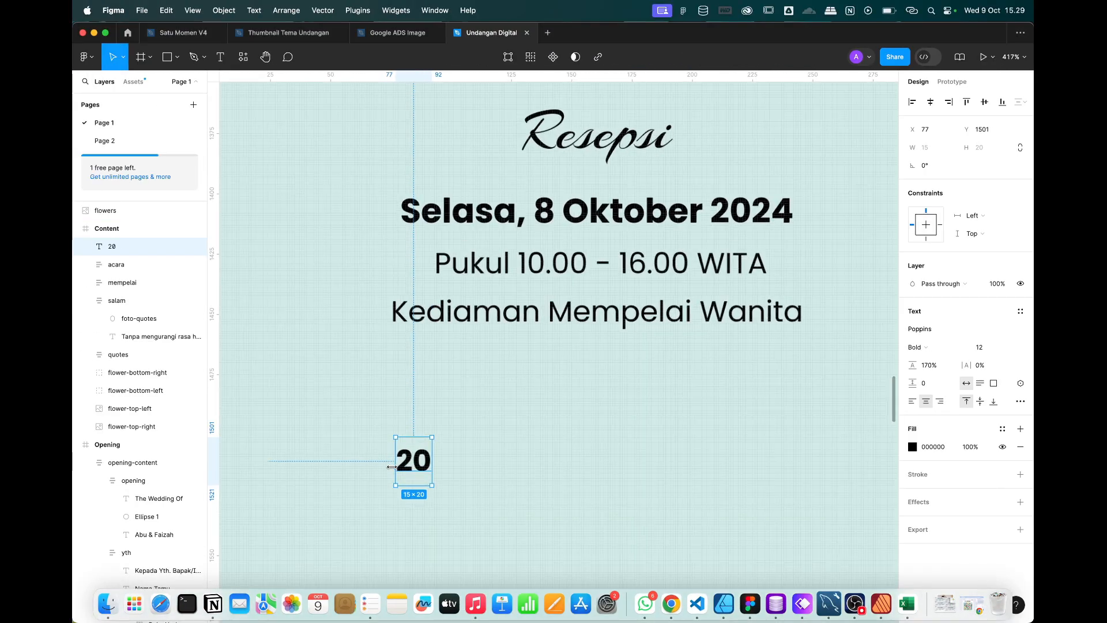
{"action": "left_click", "coordinate": [927, 369]}
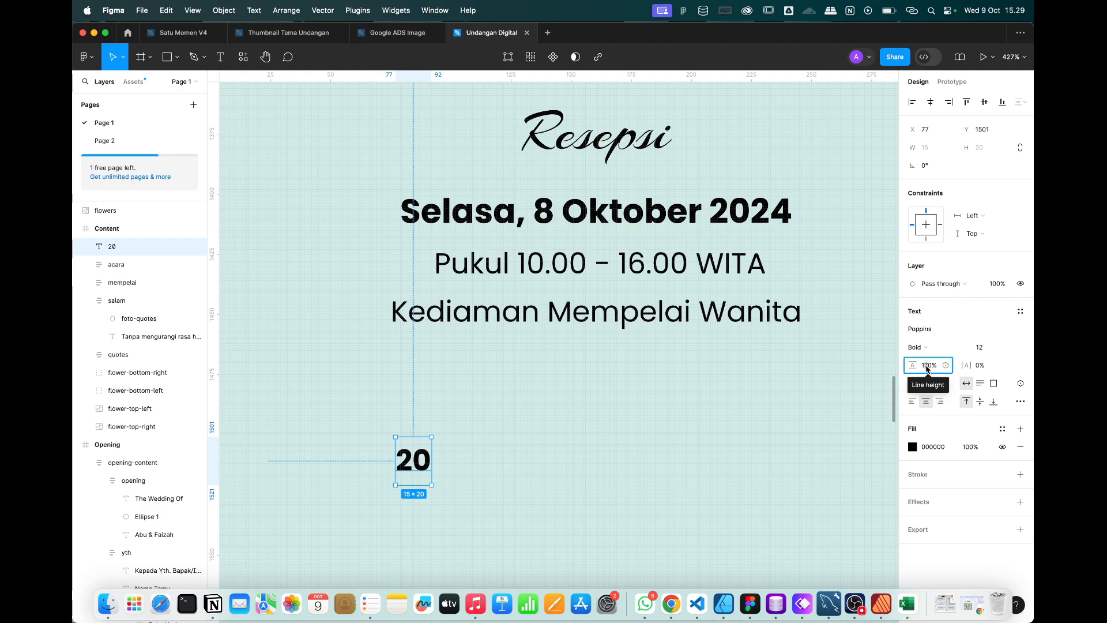
{"action": "type", "text": "100"}
{"action": "key", "text": "Return"}
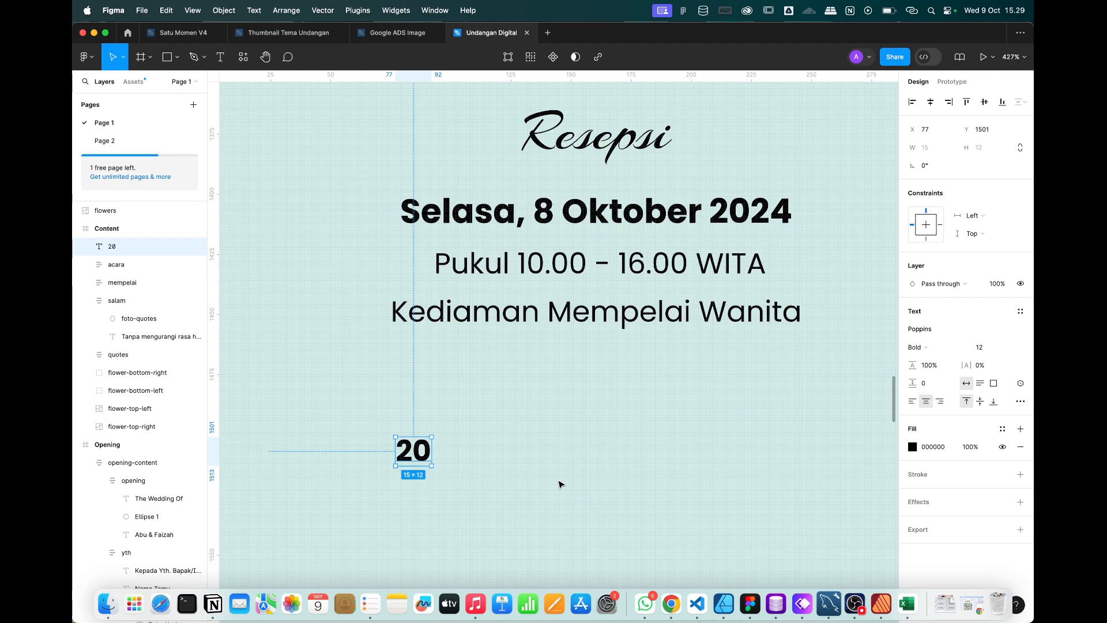
Duplicate the 20 text beneath itself as 'Hari' in regular weight at size 6.
{"action": "left_click", "coordinate": [562, 485]}
{"action": "left_click", "coordinate": [405, 451]}
{"action": "left_click_drag", "start_coordinate": [406, 450], "coordinate": [407, 480]}
{"action": "double_click", "coordinate": [416, 477]}
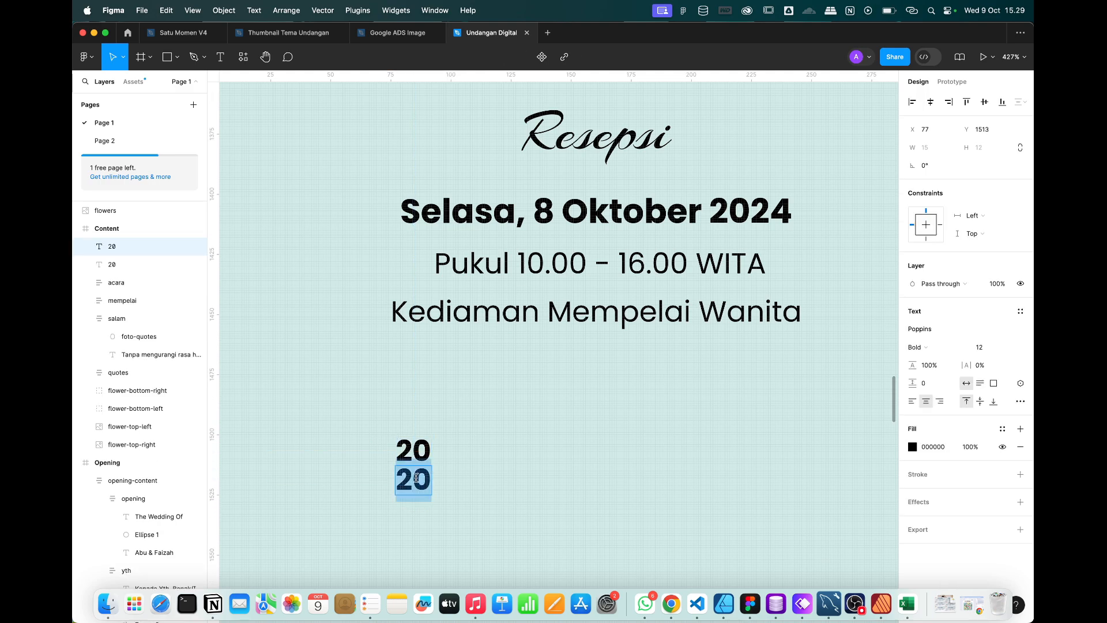
{"action": "type", "text": "Hari"}
{"action": "key", "text": "Escape"}
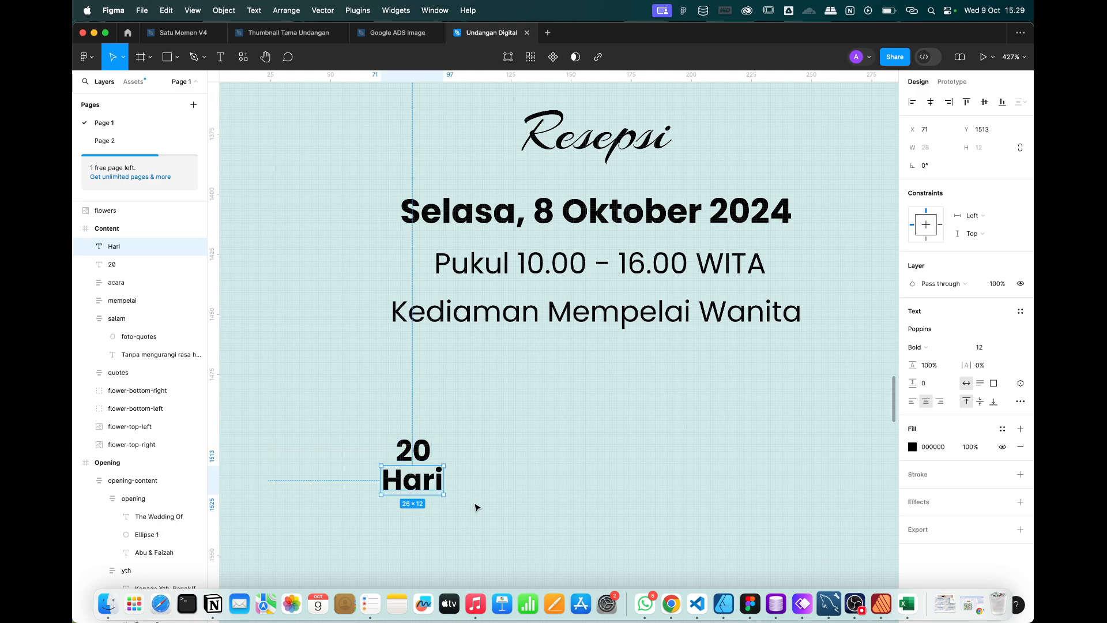
{"action": "key", "text": "super+b"}
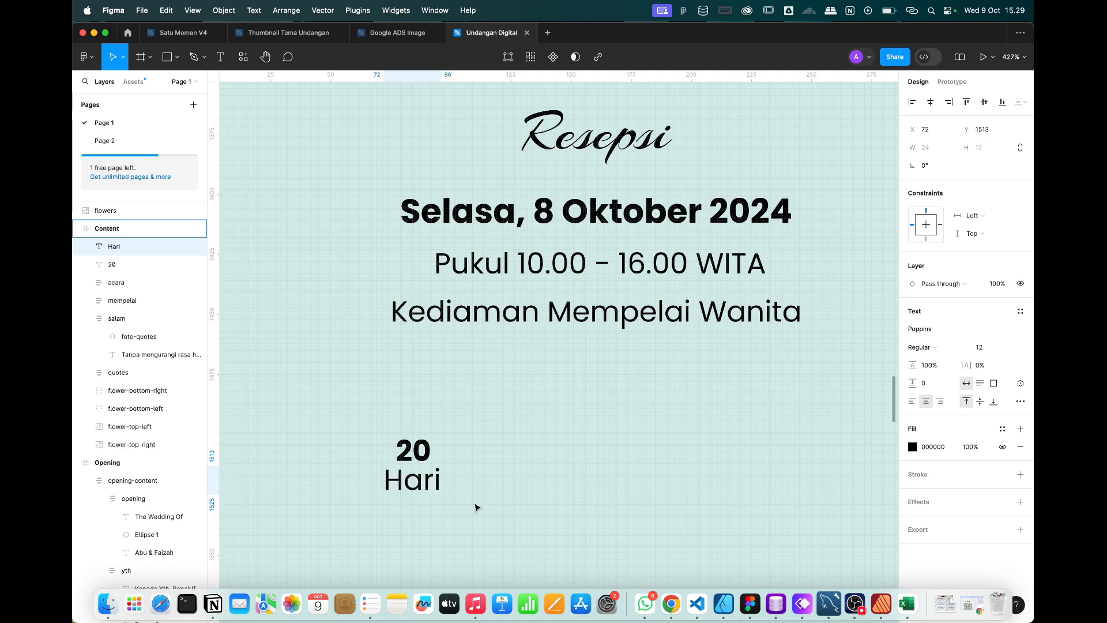
{"action": "key", "text": "super+shift+comma"}
{"action": "key", "text": "super+shift+comma"}
{"action": "key", "text": "super+shift+comma"}
{"action": "key", "text": "super+shift+comma"}
{"action": "key", "text": "super+shift+comma"}
{"action": "key", "text": "super+shift+comma"}
{"action": "key", "text": "super+shift+comma"}
{"action": "key", "text": "super+shift+period"}
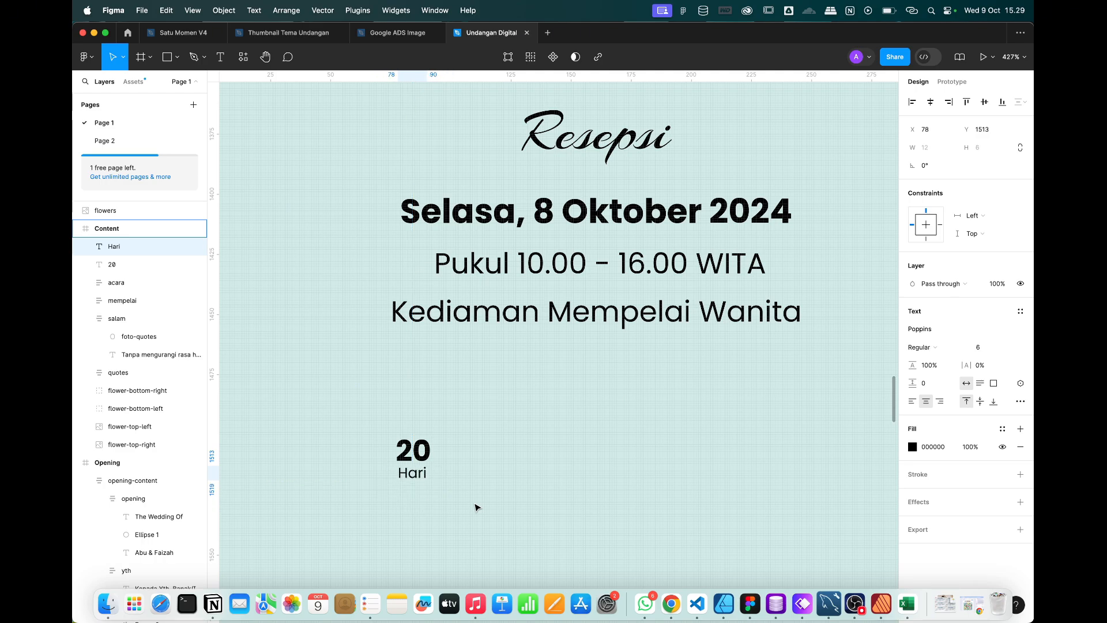
Wrap 20 and Hari in an auto-layout frame filled with the page's red.
{"action": "left_click", "coordinate": [476, 508]}
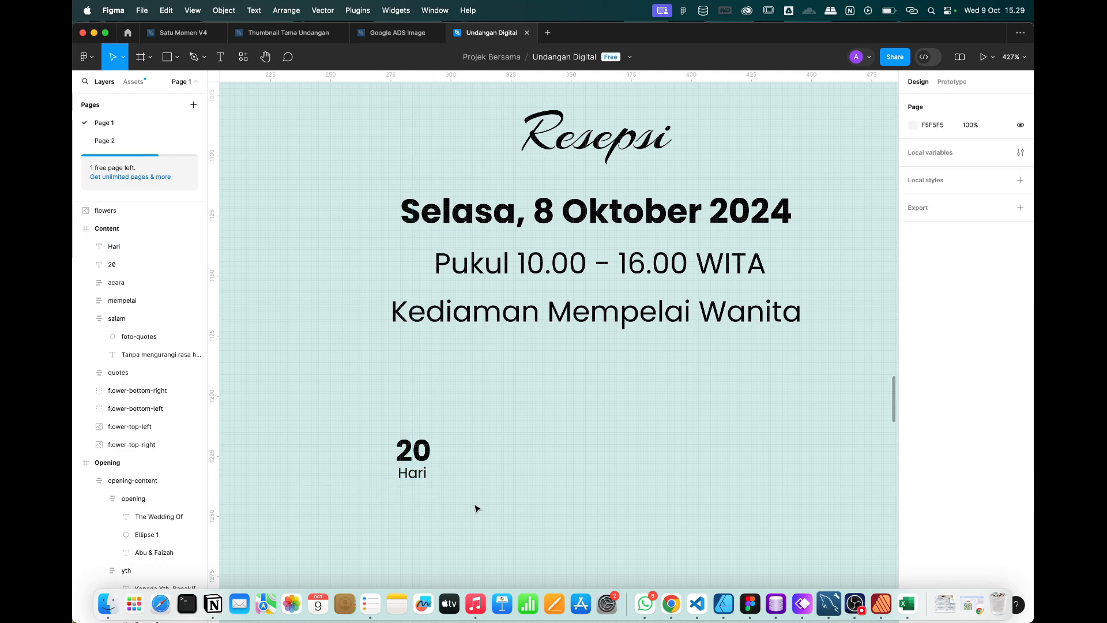
{"action": "left_click_drag", "start_coordinate": [480, 518], "coordinate": [333, 394]}
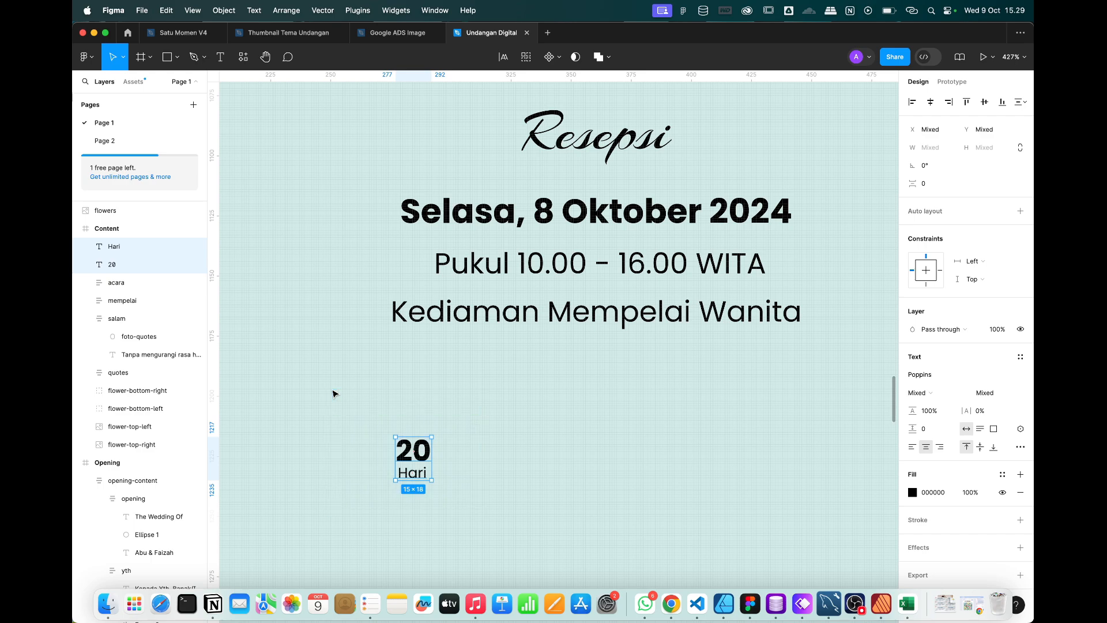
{"action": "key", "text": "shift+a"}
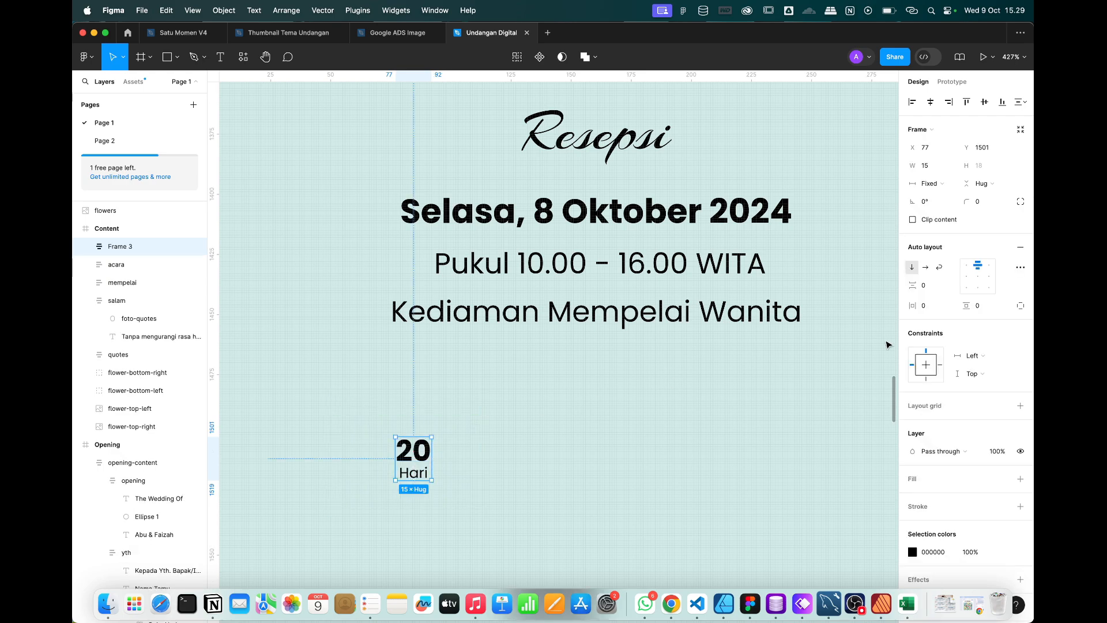
{"action": "left_click", "coordinate": [1006, 481]}
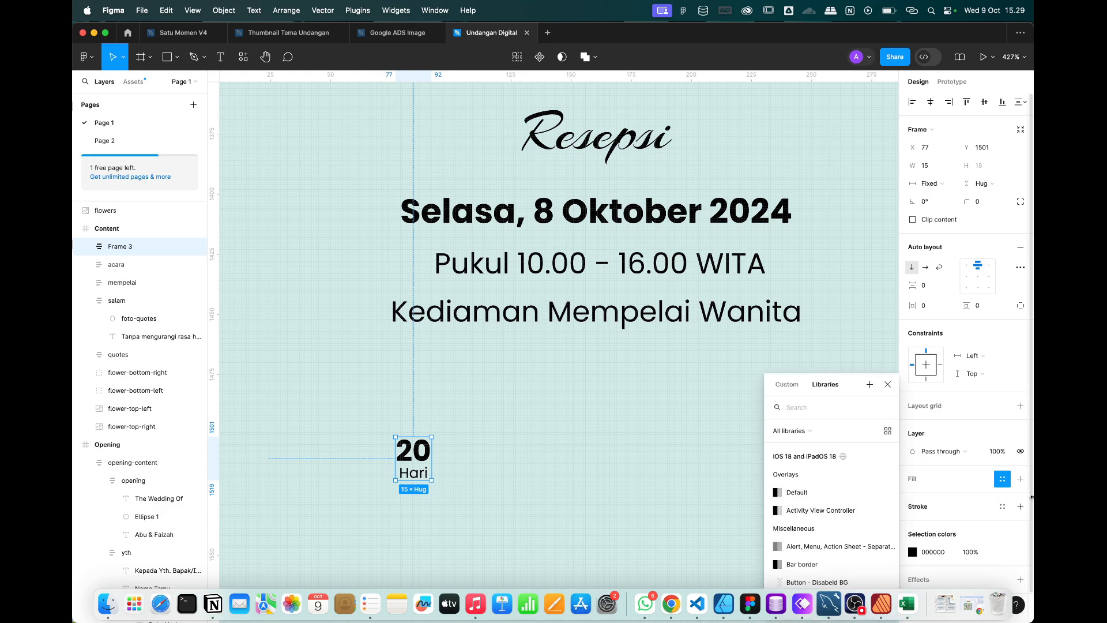
{"action": "left_click", "coordinate": [1020, 479]}
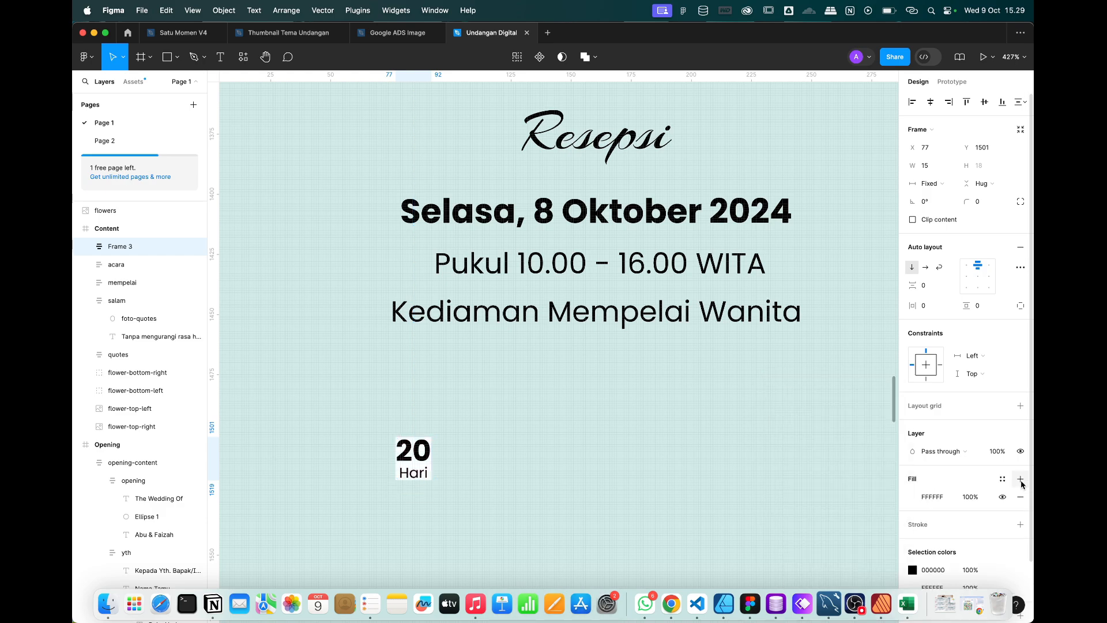
{"action": "left_click", "coordinate": [912, 497]}
{"action": "left_click", "coordinate": [831, 561]}
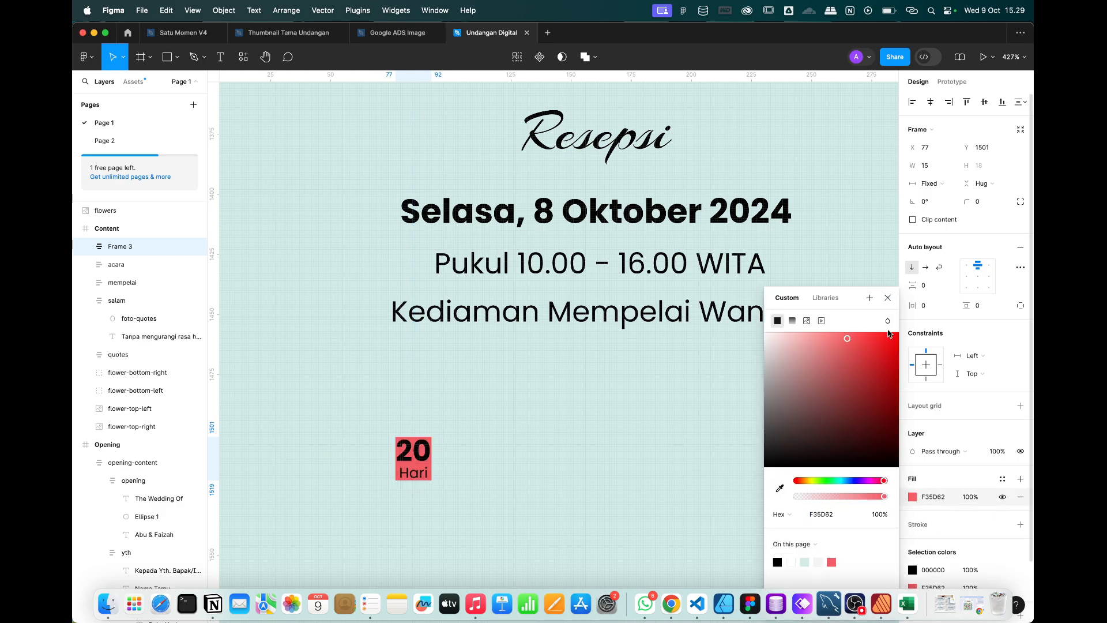
Turn the 20 and Hari text white.
{"action": "left_click", "coordinate": [888, 298]}
{"action": "left_click", "coordinate": [913, 571]}
{"action": "left_click_drag", "start_coordinate": [810, 400], "coordinate": [634, 230]}
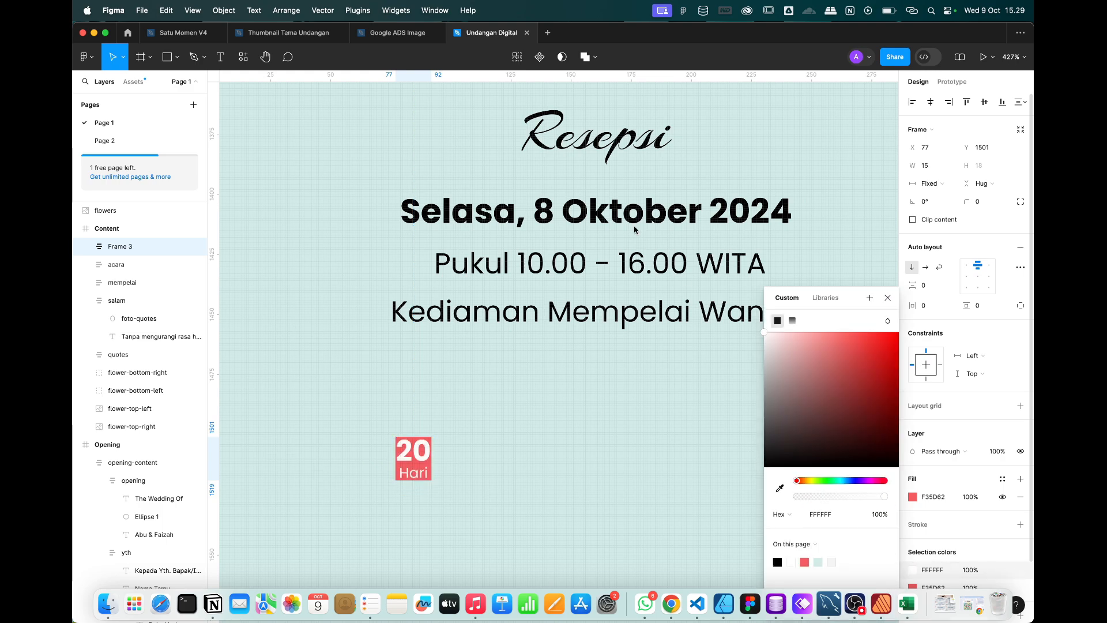
{"action": "left_click", "coordinate": [888, 298]}
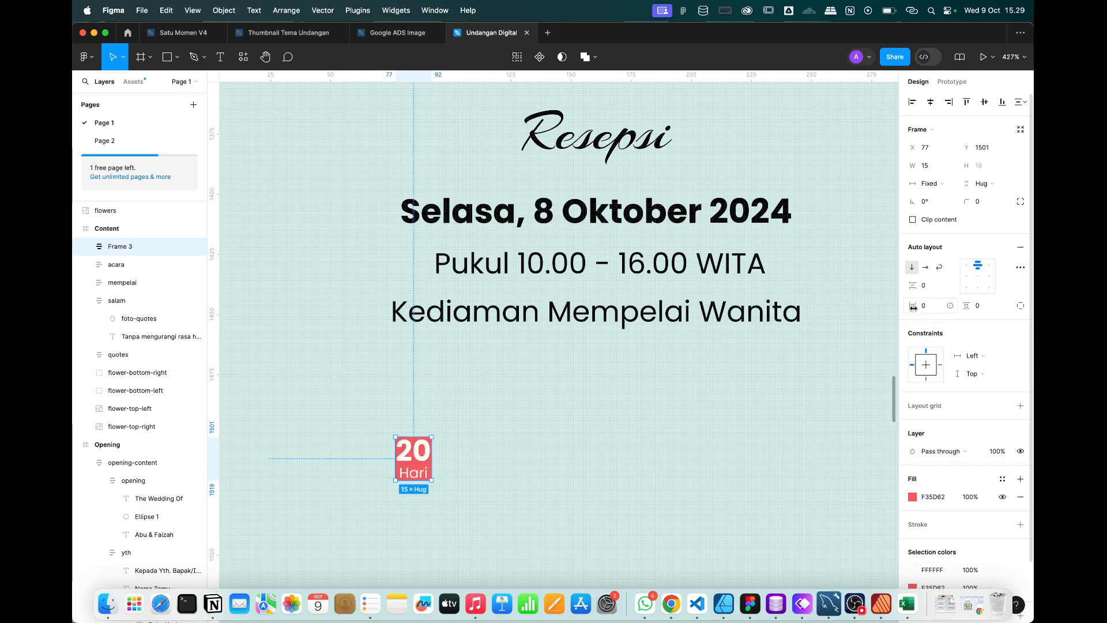
Give the red frame hug-contents width with side padding of 4.
{"action": "left_click_drag", "start_coordinate": [913, 307], "coordinate": [923, 306]}
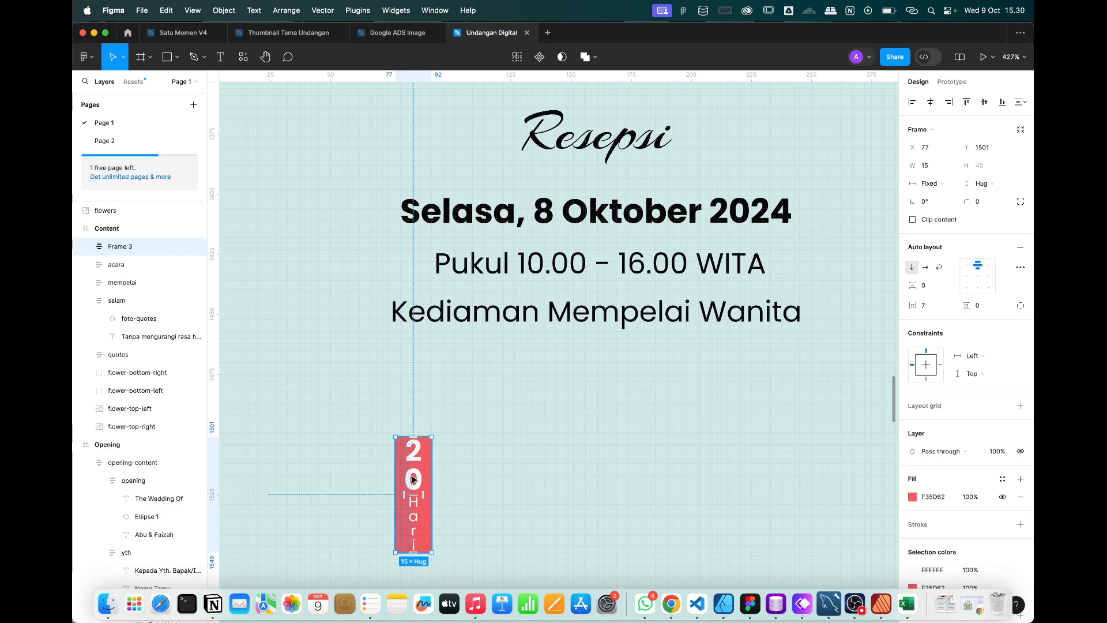
{"action": "left_click", "coordinate": [929, 184]}
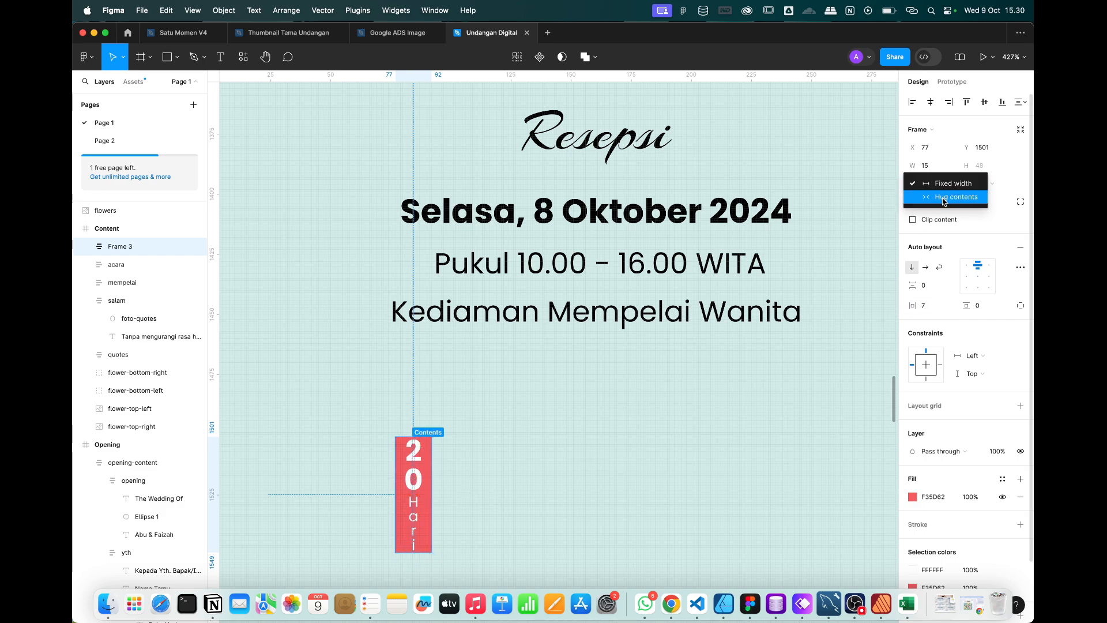
{"action": "left_click", "coordinate": [943, 198]}
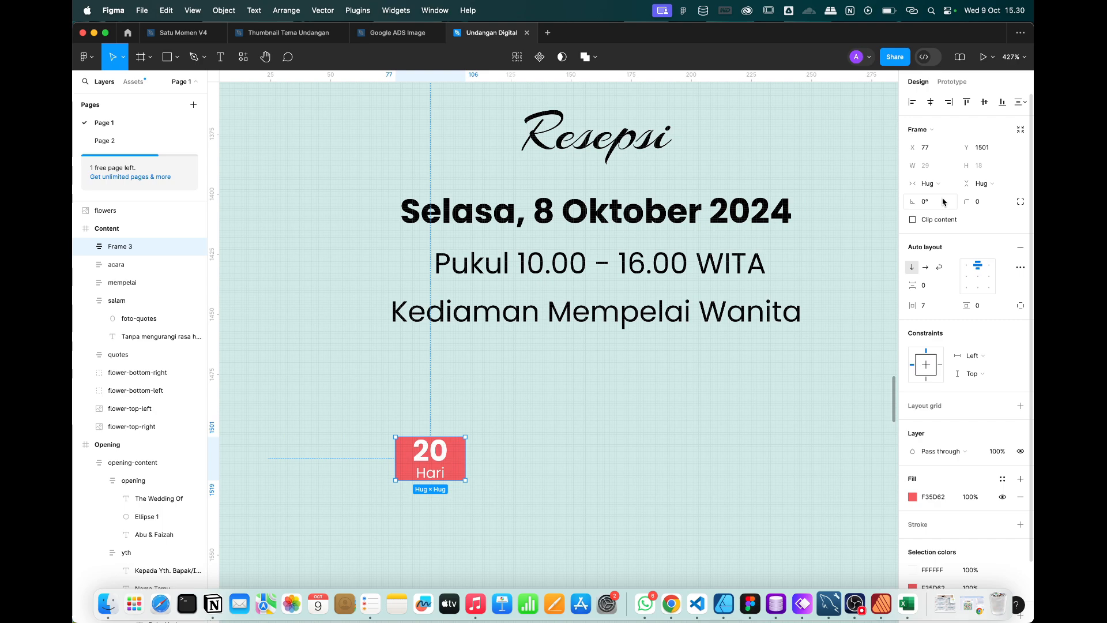
{"action": "left_click_drag", "start_coordinate": [912, 306], "coordinate": [910, 307]}
Switch the red frame to a fixed width of 30.
{"action": "left_click", "coordinate": [934, 184]}
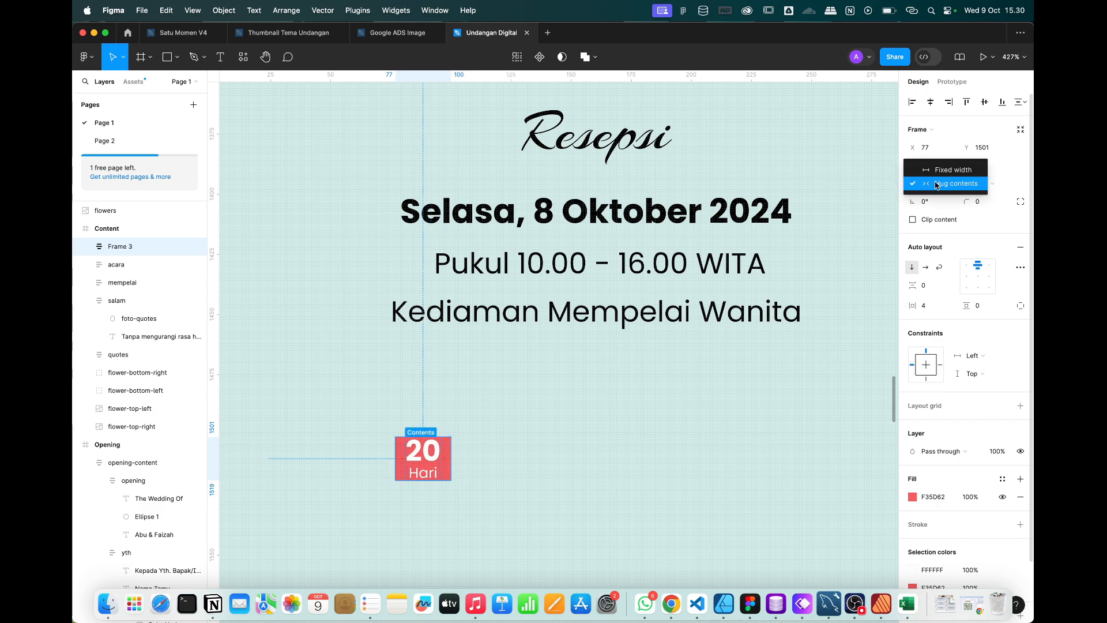
{"action": "left_click", "coordinate": [940, 170]}
{"action": "left_click", "coordinate": [932, 167]}
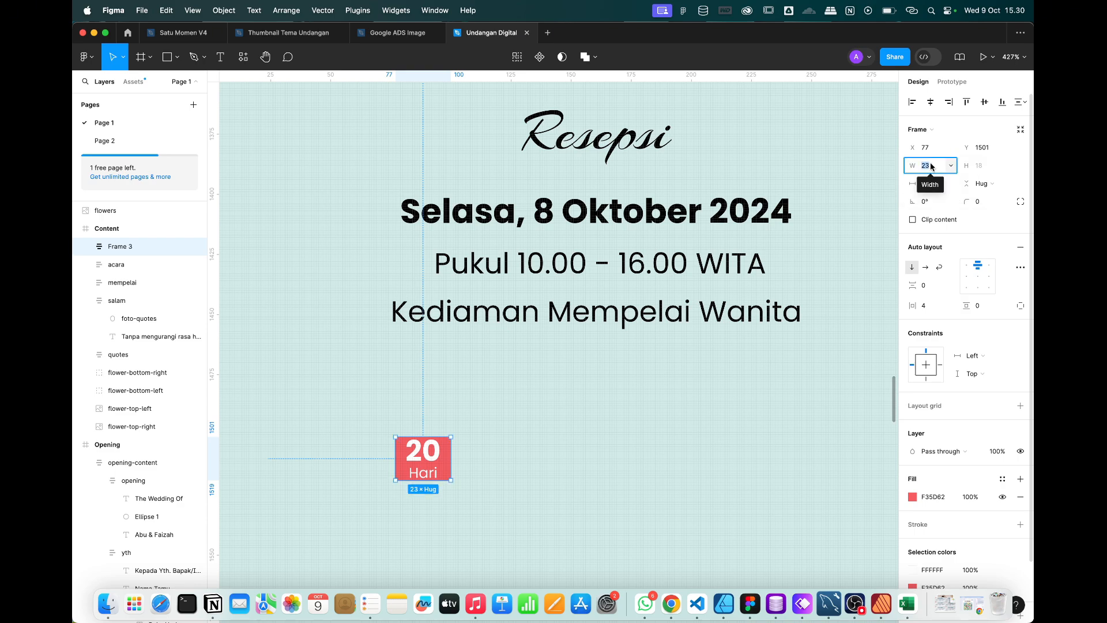
{"action": "type", "text": "40"}
{"action": "key", "text": "Return"}
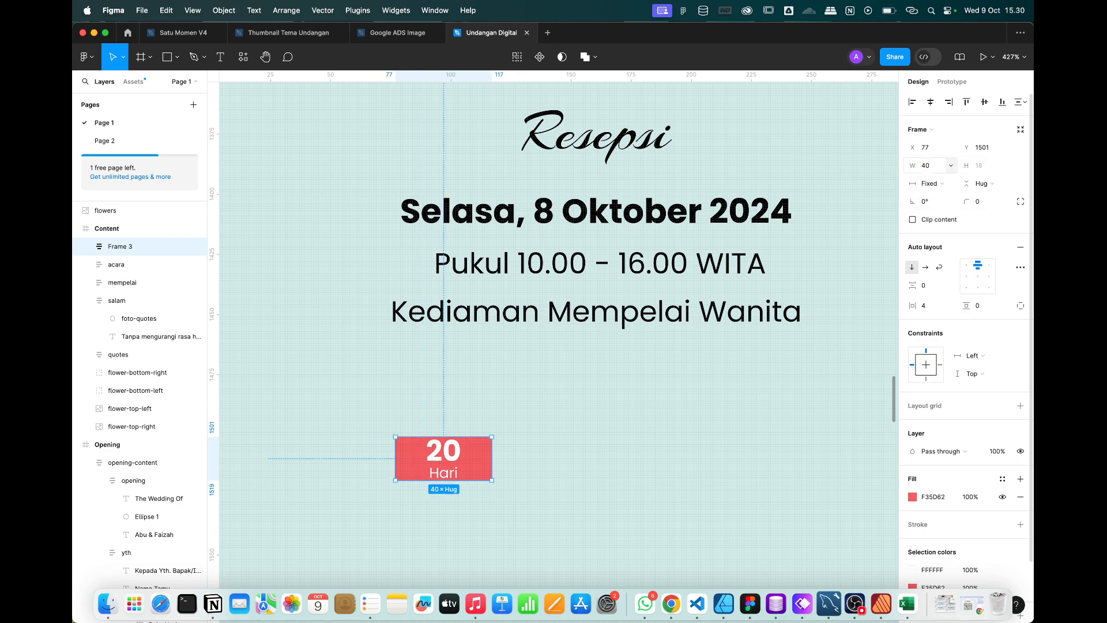
{"action": "type", "text": "20"}
{"action": "key", "text": "Return"}
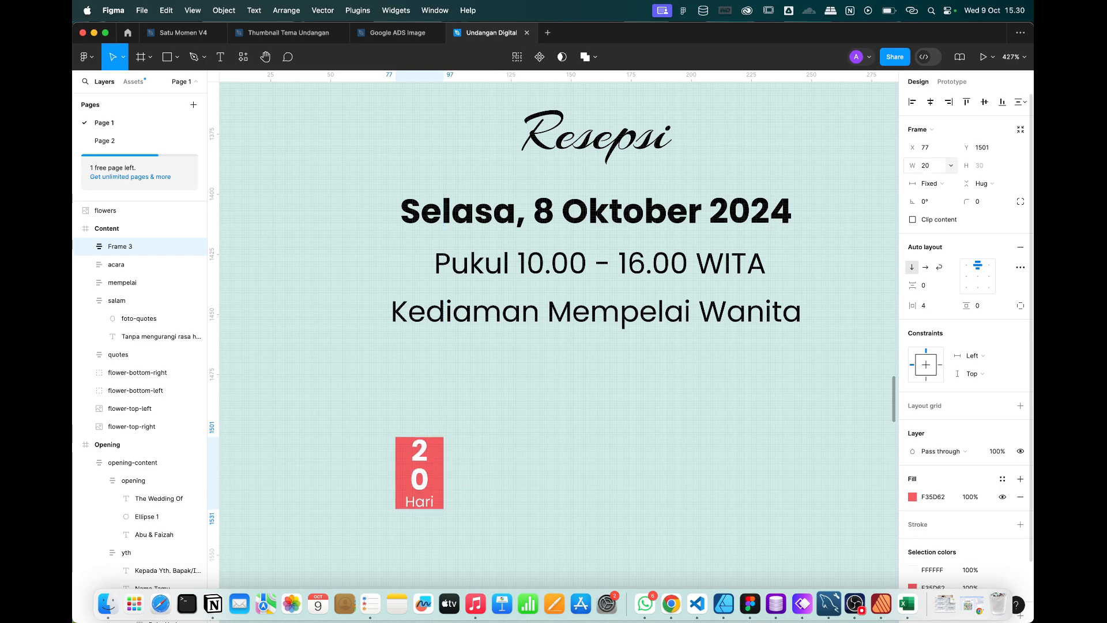
{"action": "left_click", "coordinate": [932, 166]}
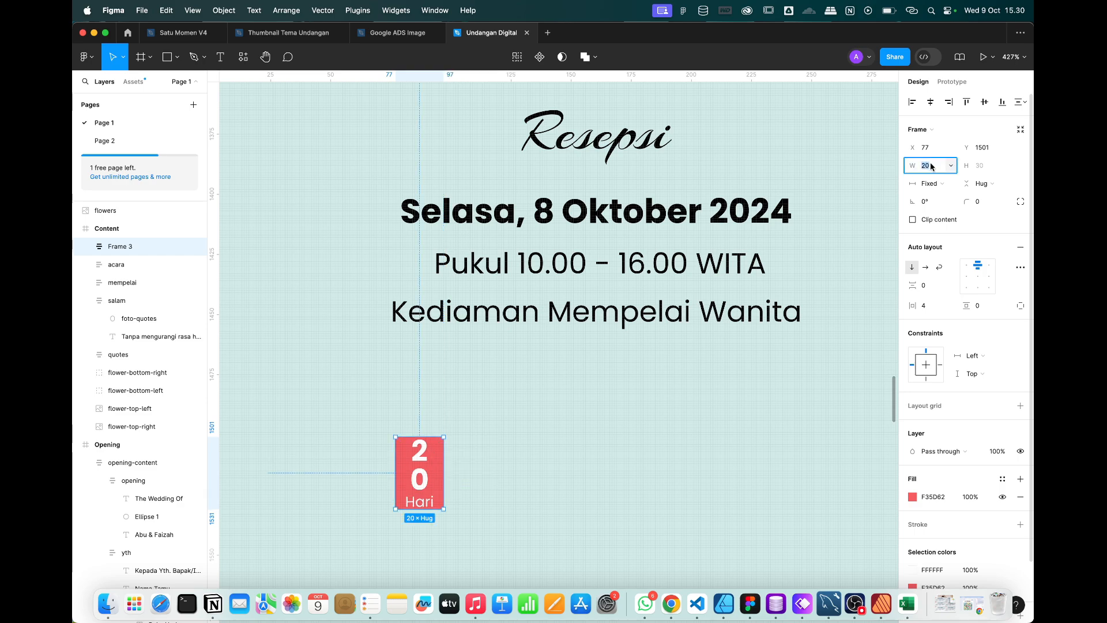
{"action": "key", "text": "Return"}
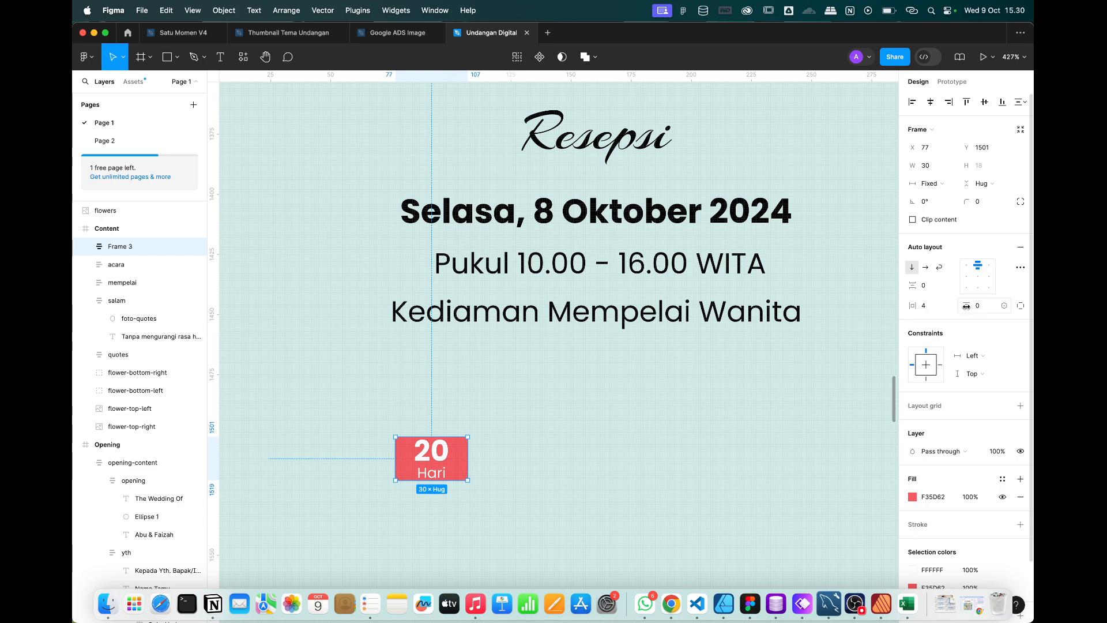
Add vertical padding of 4 and a corner radius of 4, then shift the box slightly left.
{"action": "left_click_drag", "start_coordinate": [966, 306], "coordinate": [971, 306]}
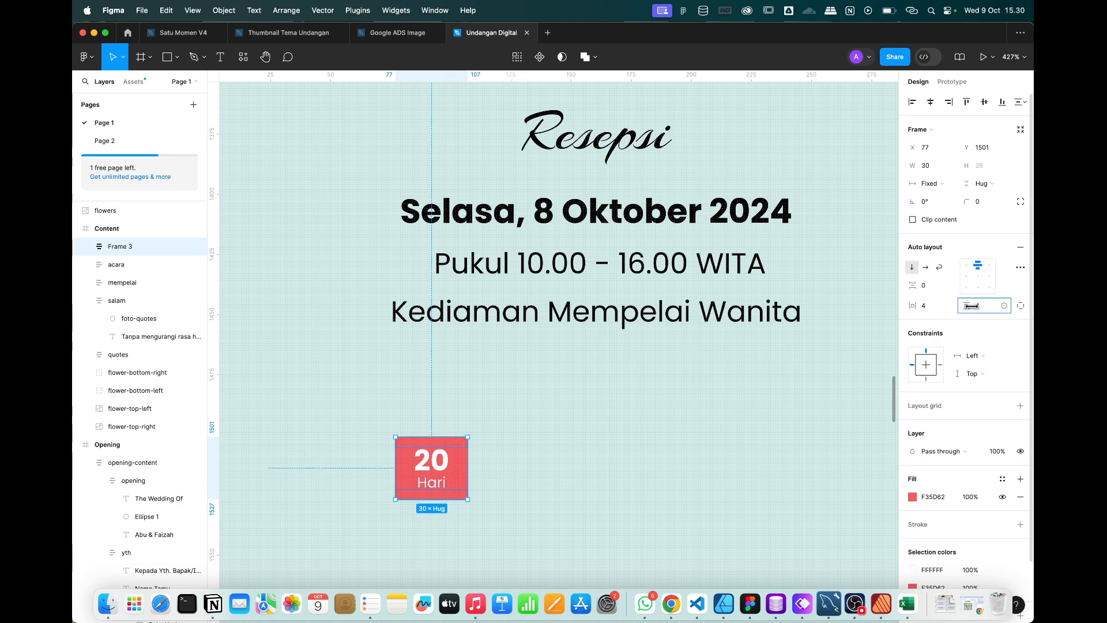
{"action": "left_click", "coordinate": [985, 202]}
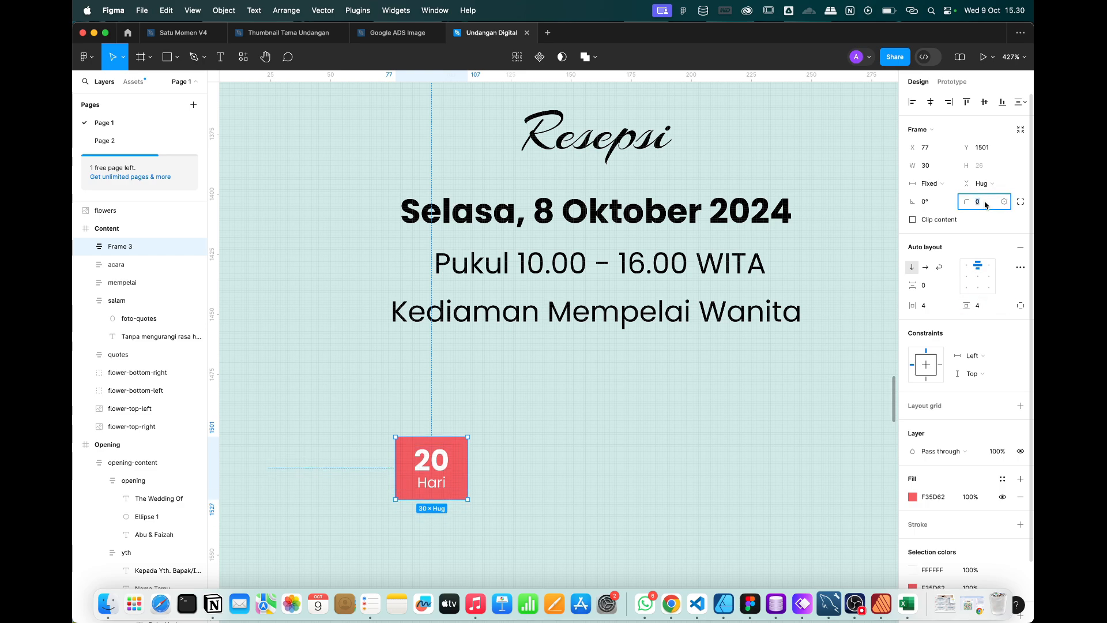
{"action": "type", "text": "8"}
{"action": "key", "text": "Return"}
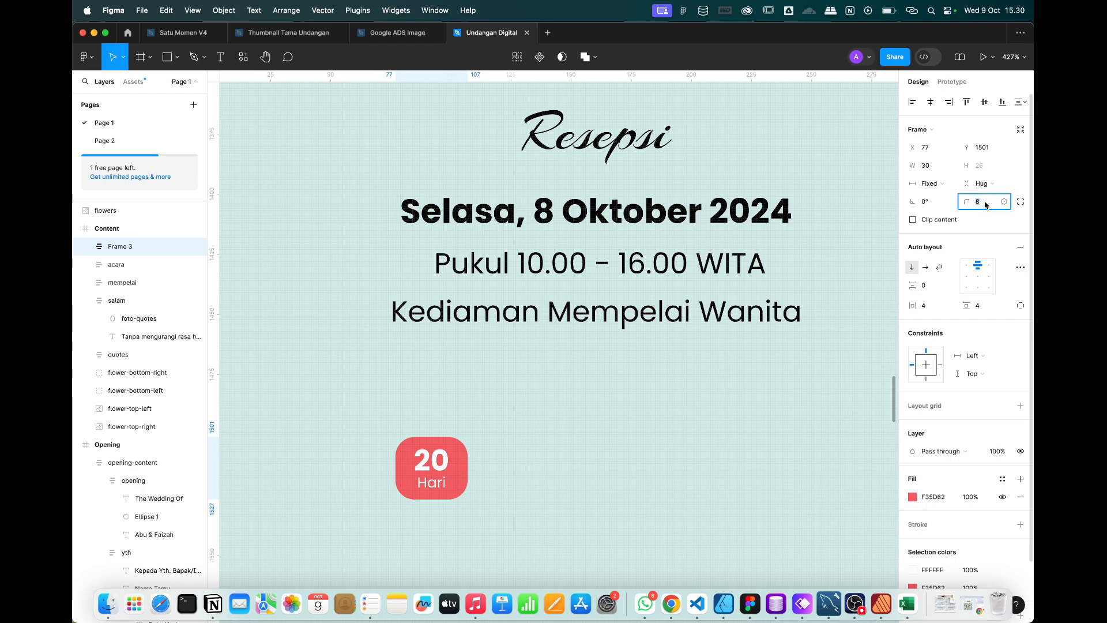
{"action": "type", "text": "4"}
{"action": "key", "text": "Return"}
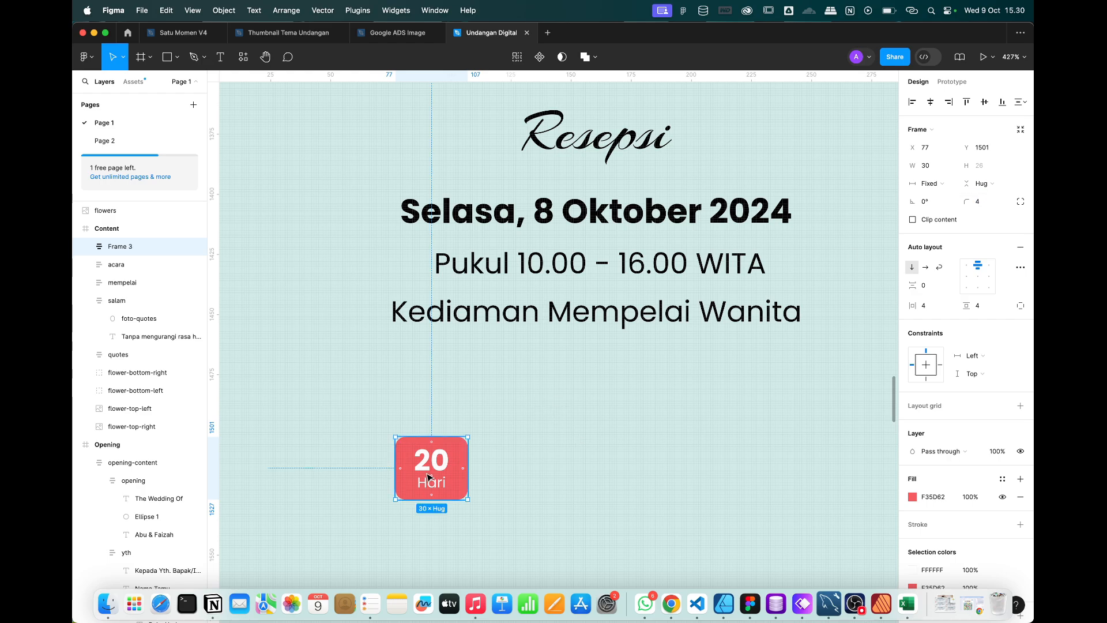
{"action": "left_click_drag", "start_coordinate": [428, 476], "coordinate": [392, 465]}
Rename the Frame 3 layer of the 20 Hari box to hari.
{"action": "scroll", "coordinate": [391, 464], "scroll_direction": "down", "scroll_amount": 5}
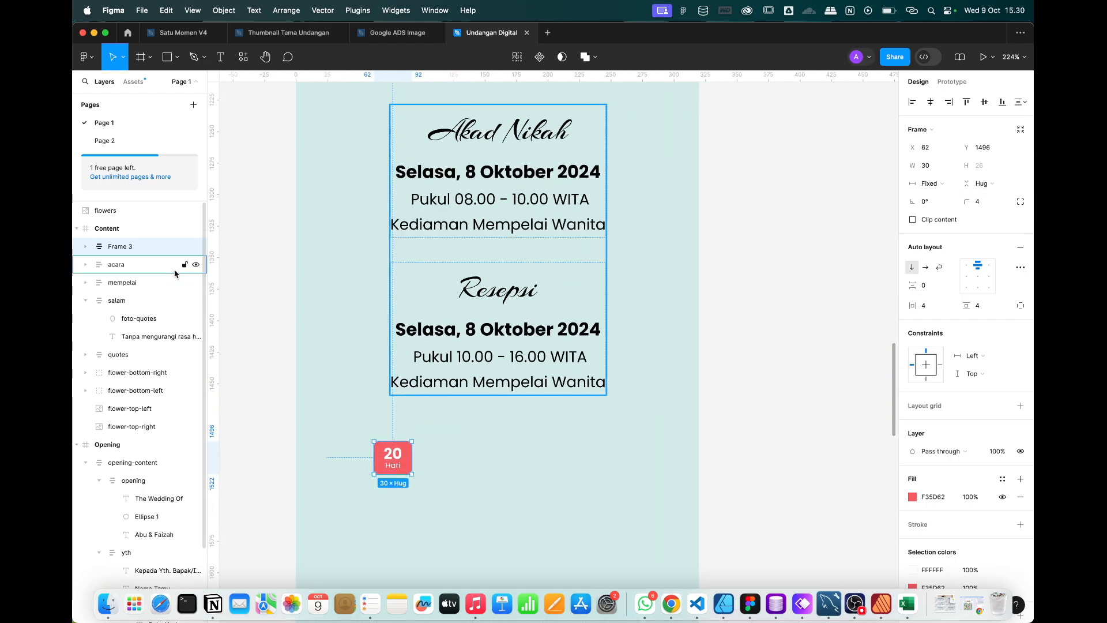
{"action": "double_click", "coordinate": [125, 248]}
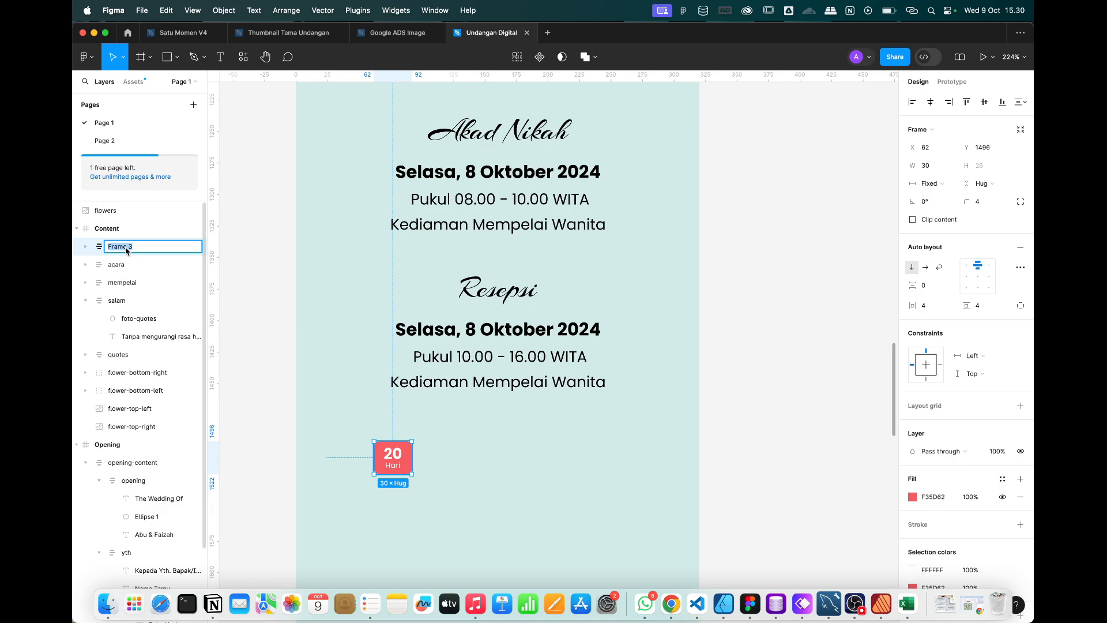
{"action": "type", "text": "jam"}
{"action": "type", "text": "hari"}
{"action": "key", "text": "Return"}
Duplicate the hari box rightward into a row of four, comparing with the Whimsical wireframe.
{"action": "scroll", "coordinate": [407, 473], "scroll_direction": "up", "scroll_amount": 5}
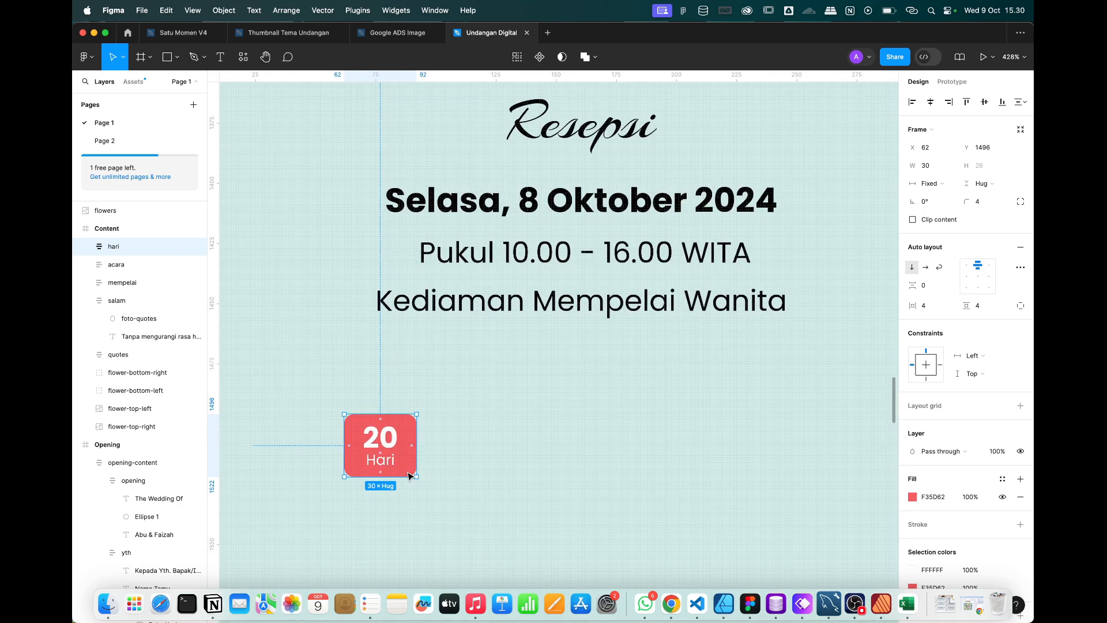
{"action": "left_click_drag", "start_coordinate": [408, 434], "coordinate": [465, 437]}
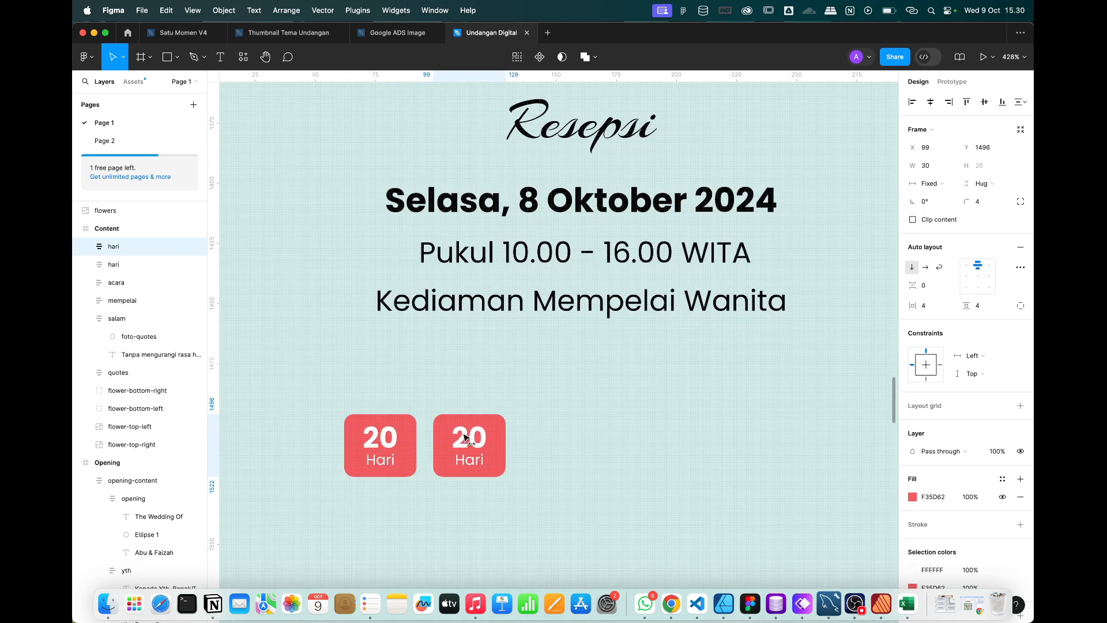
{"action": "key", "text": "super+d"}
{"action": "key", "text": "super+d"}
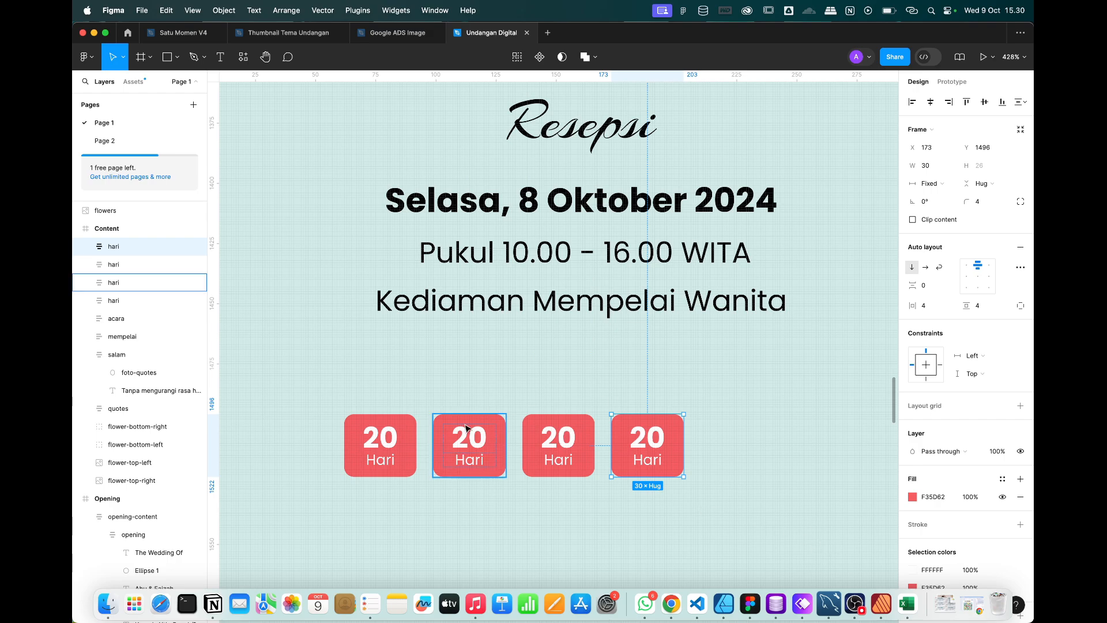
{"action": "key", "text": "ctrl+Right"}
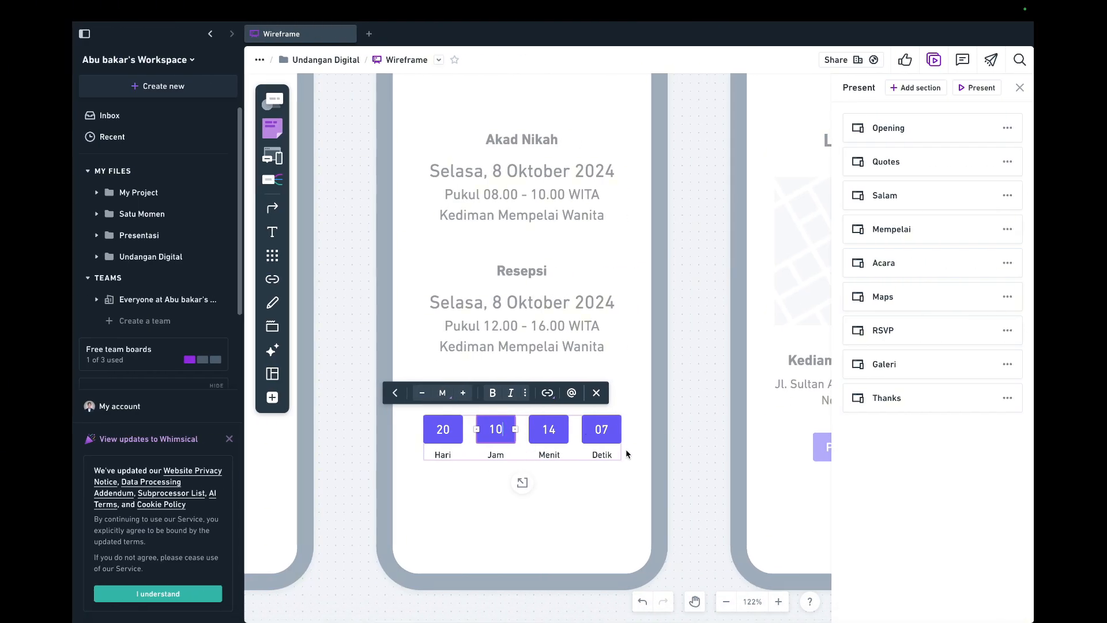
{"action": "key", "text": "ctrl+Left"}
Retype the second, third and fourth tiles as 10 Jam, 14 Menit and 07 Detik.
{"action": "double_click", "coordinate": [478, 436]}
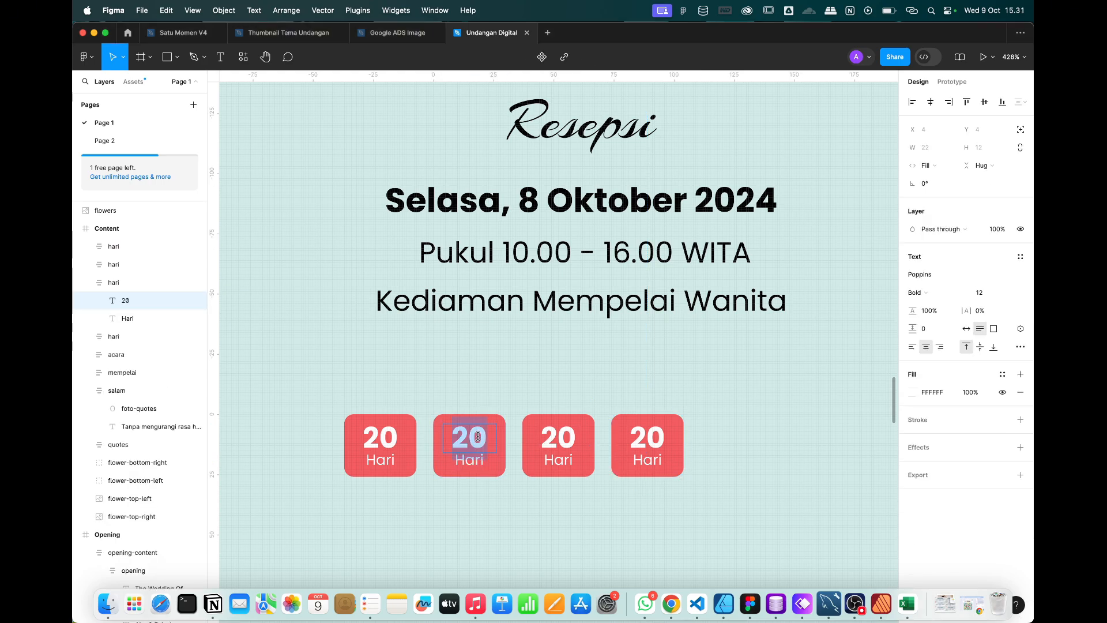
{"action": "type", "text": "10"}
{"action": "double_click", "coordinate": [475, 461]}
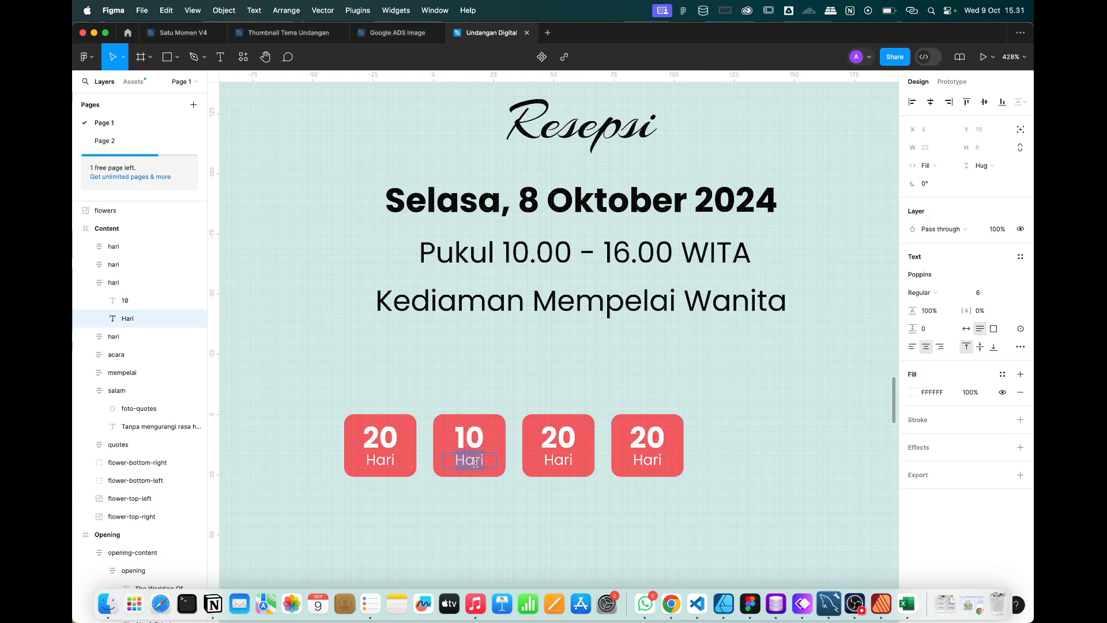
{"action": "type", "text": "Jam"}
{"action": "double_click", "coordinate": [549, 438]}
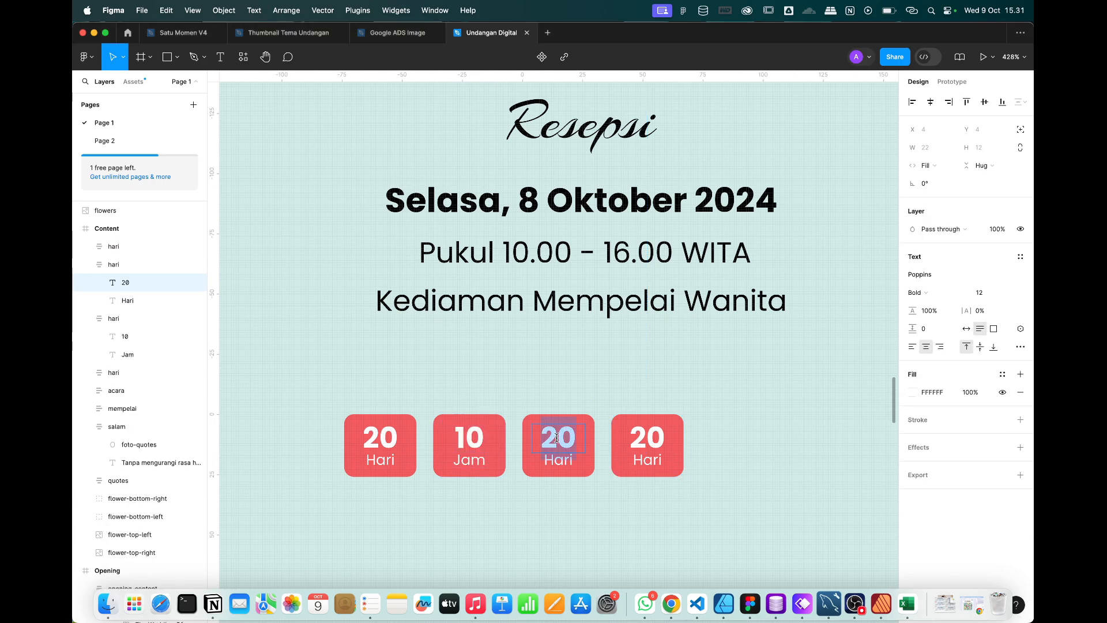
{"action": "type", "text": "14"}
{"action": "double_click", "coordinate": [558, 462]}
{"action": "type", "text": "Menit"}
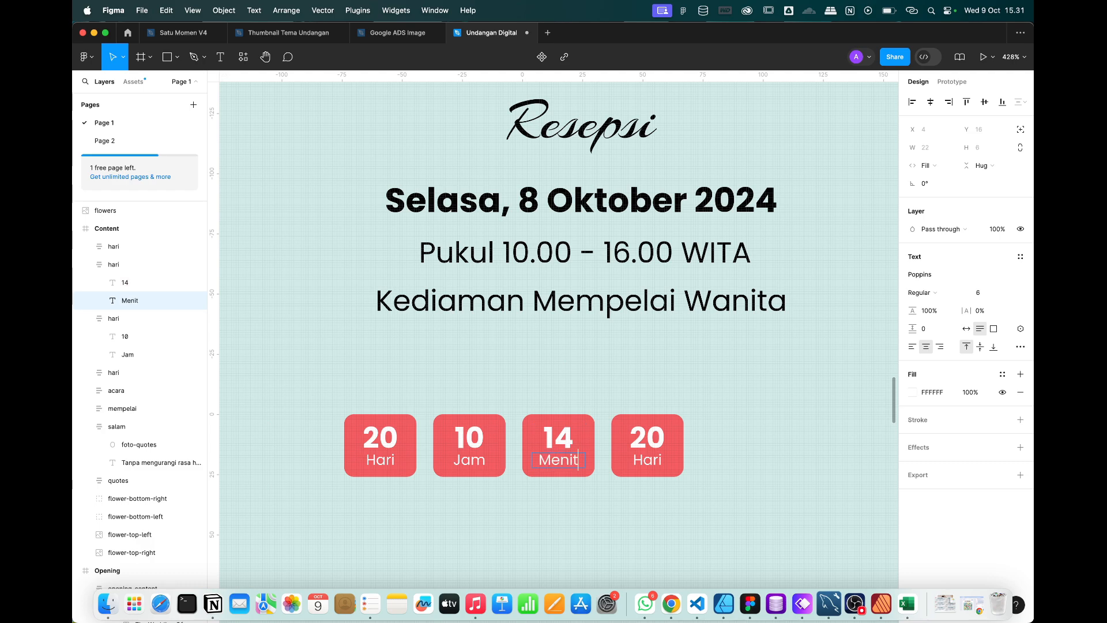
{"action": "double_click", "coordinate": [647, 438]}
{"action": "type", "text": "07"}
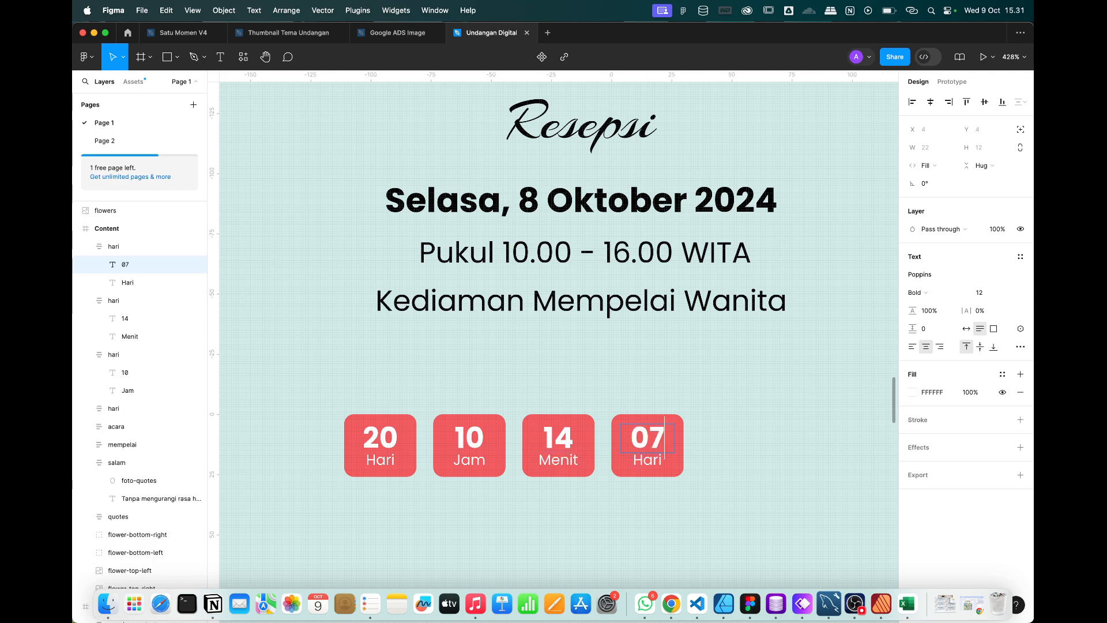
{"action": "double_click", "coordinate": [646, 466]}
{"action": "type", "text": "Detik"}
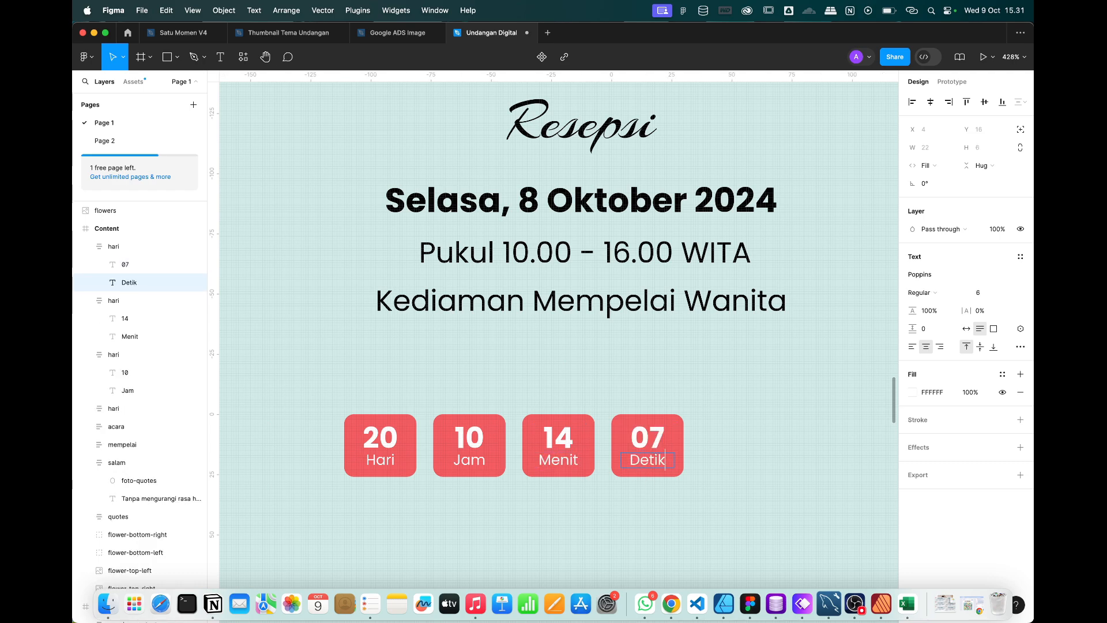
{"action": "key", "text": "Escape"}
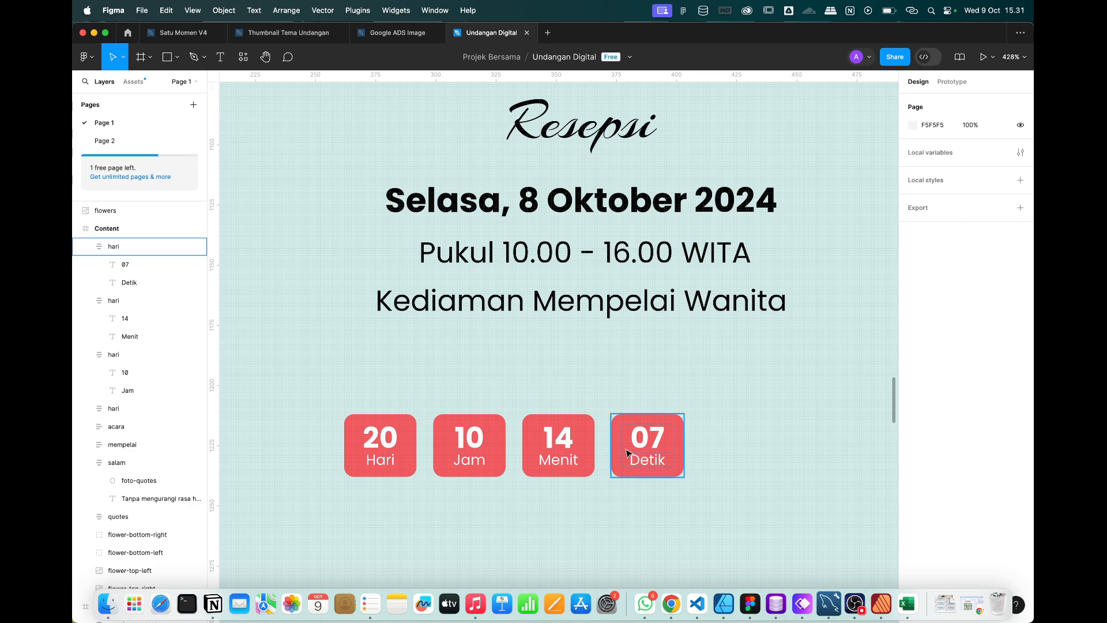
Rename the tile layers detik, menit and jam in the Layers panel.
{"action": "left_click", "coordinate": [137, 251]}
{"action": "double_click", "coordinate": [114, 248]}
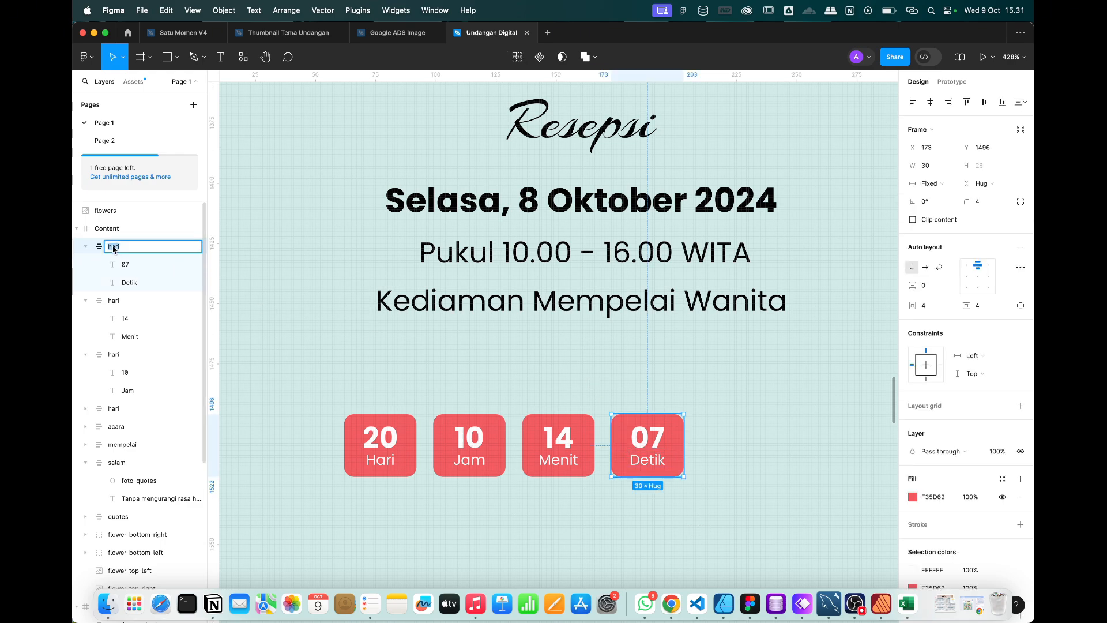
{"action": "type", "text": "detik"}
{"action": "key", "text": "Return"}
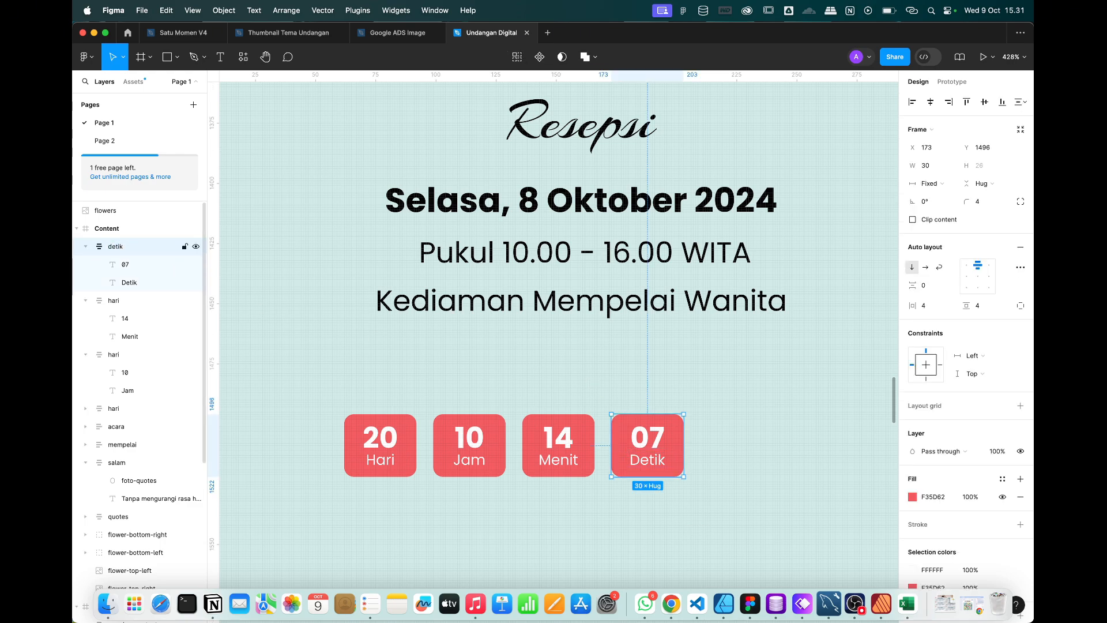
{"action": "double_click", "coordinate": [114, 301]}
{"action": "type", "text": "me"}
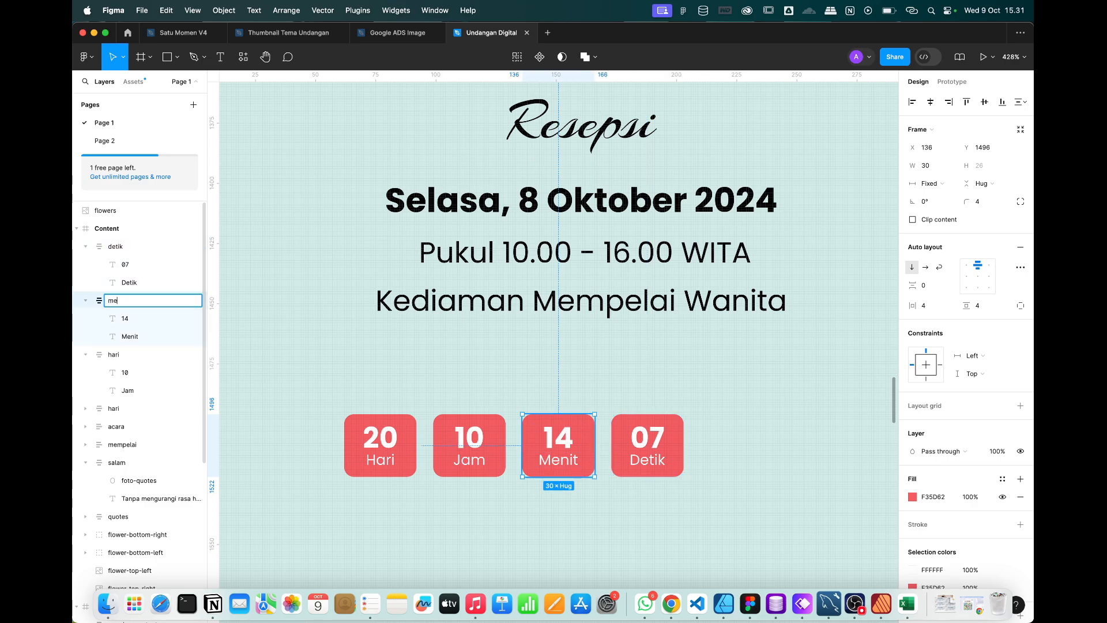
{"action": "type", "text": "nit"}
{"action": "key", "text": "Return"}
{"action": "double_click", "coordinate": [115, 355]}
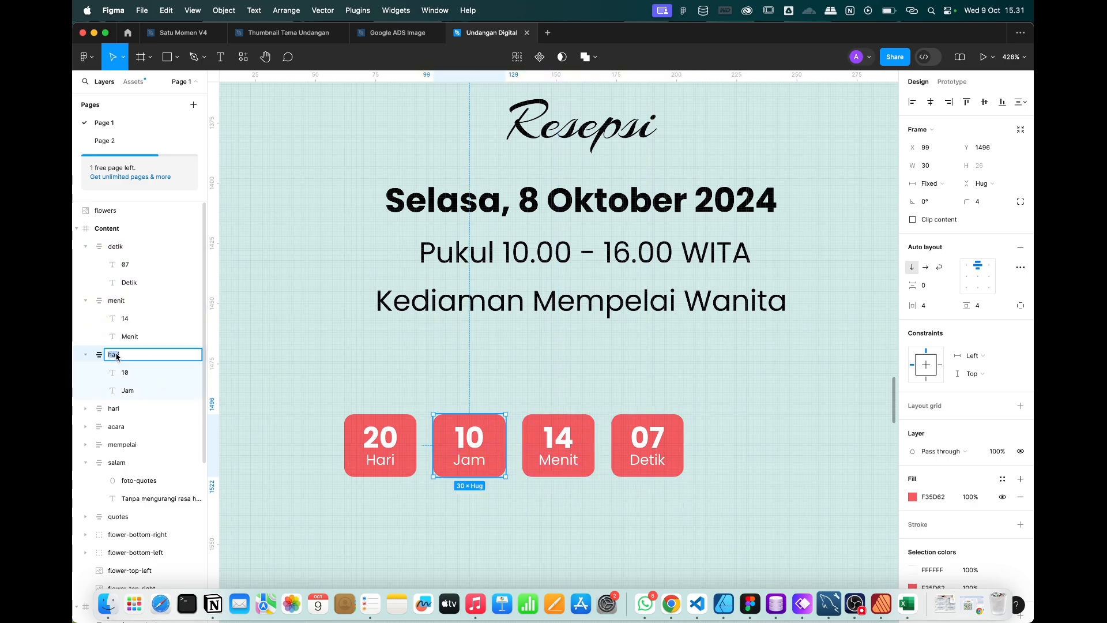
{"action": "key", "text": "Return"}
{"action": "left_click", "coordinate": [589, 539]}
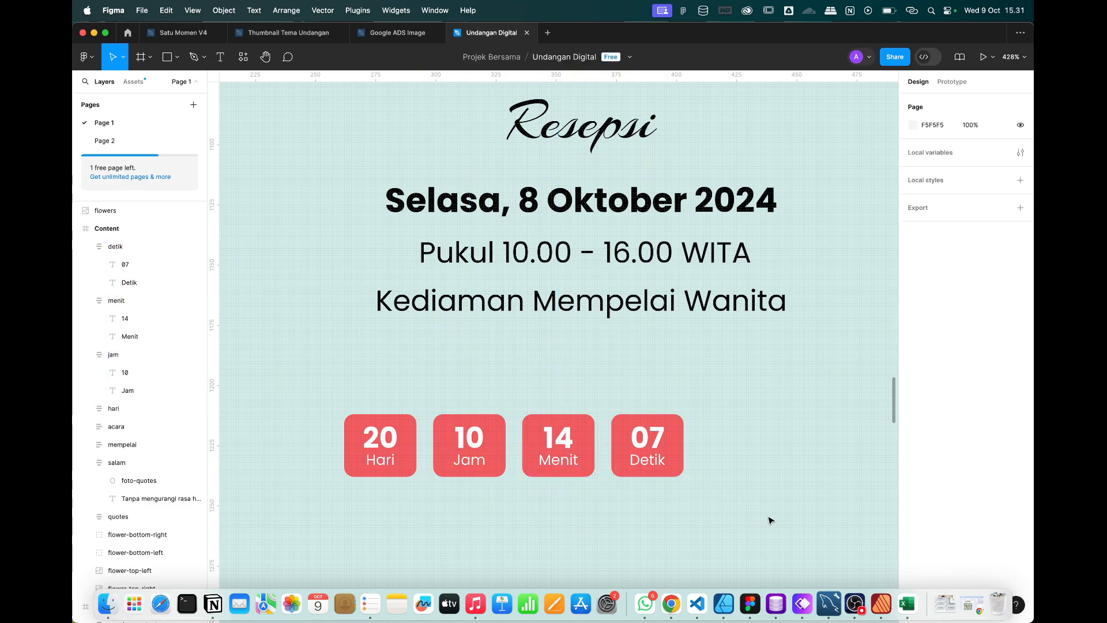
Wrap the four countdown boxes in a horizontal auto-layout frame named count-down.
{"action": "left_click_drag", "start_coordinate": [771, 521], "coordinate": [294, 382]}
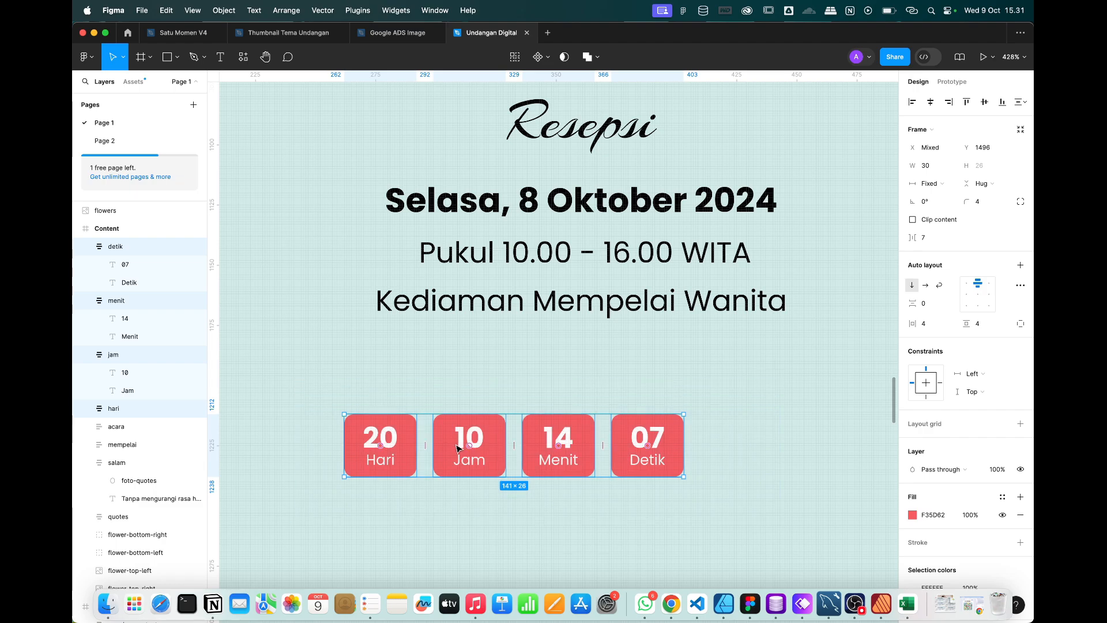
{"action": "right_click", "coordinate": [456, 448]}
{"action": "left_click", "coordinate": [493, 445]}
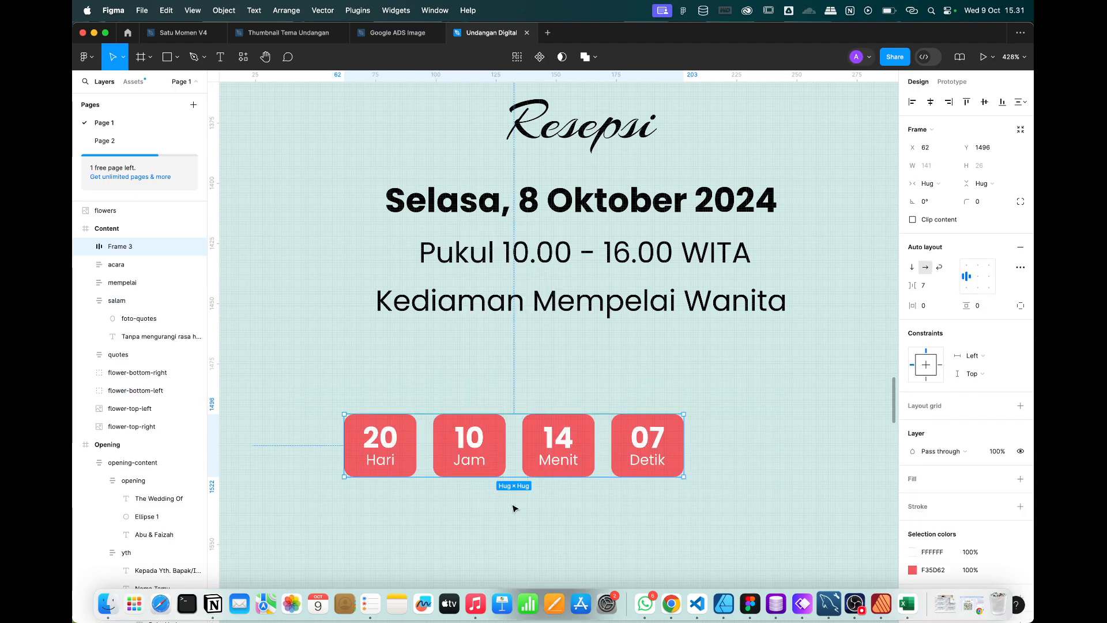
{"action": "double_click", "coordinate": [119, 247]}
{"action": "type", "text": "cou"}
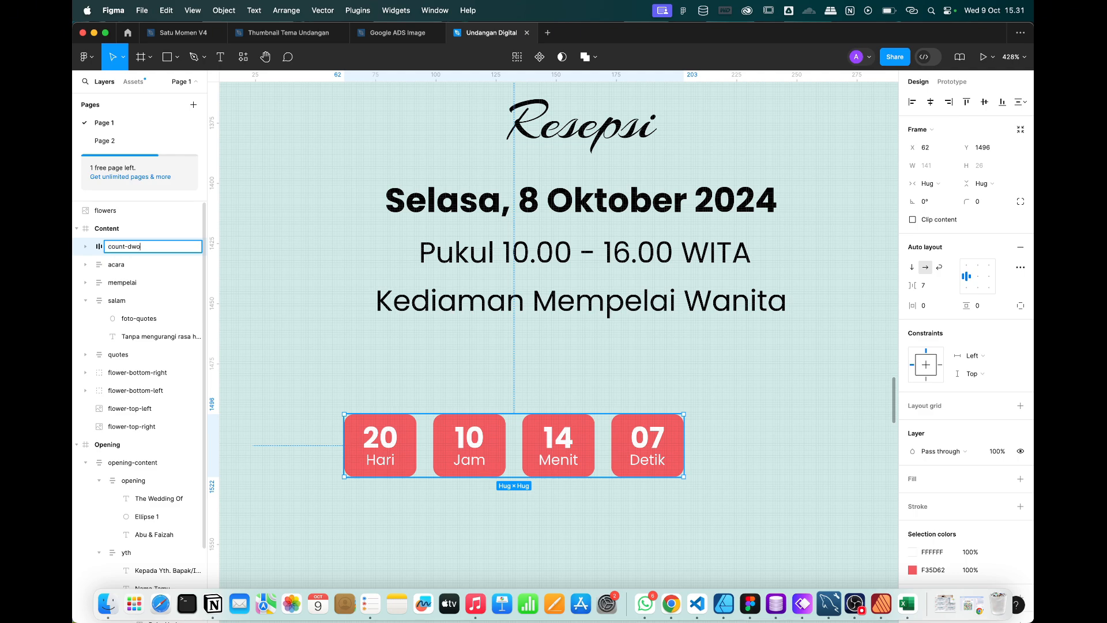
{"action": "type", "text": "nt-down"}
{"action": "key", "text": "Return"}
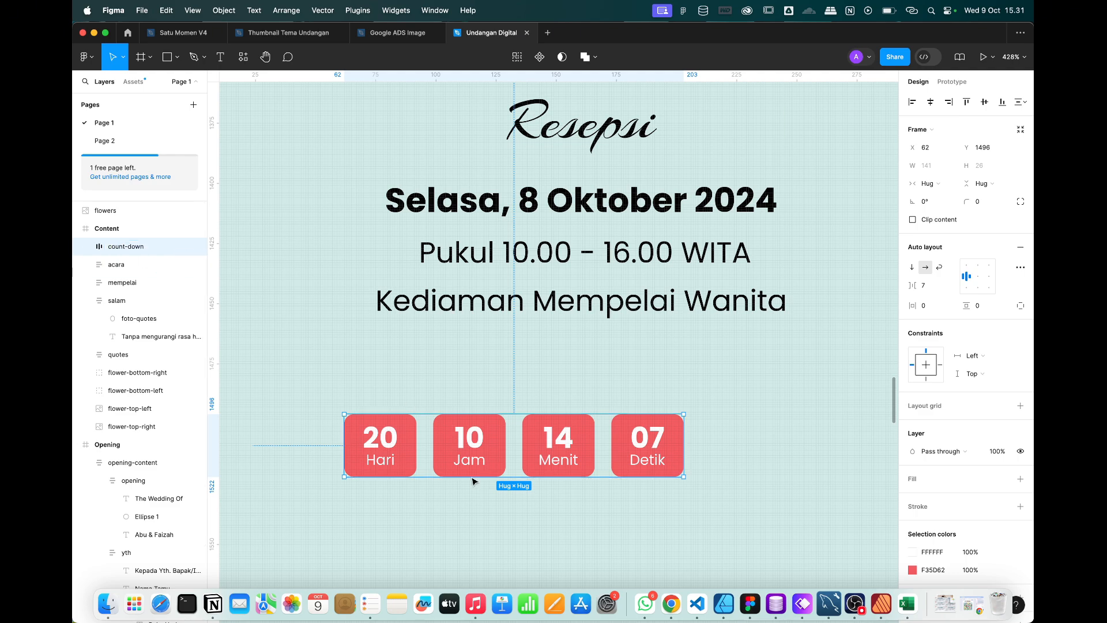
Centre the count-down row and move it into the acara group below Resepsi.
{"action": "left_click", "coordinate": [930, 102]}
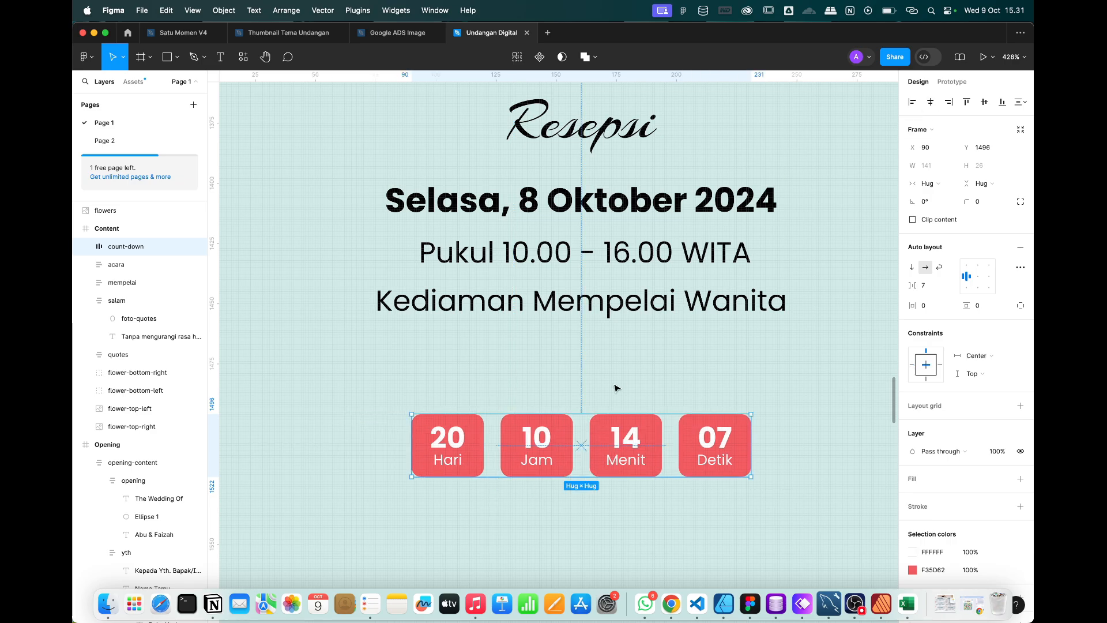
{"action": "scroll", "coordinate": [614, 387], "scroll_direction": "down", "scroll_amount": 5}
{"action": "left_click", "coordinate": [535, 348]}
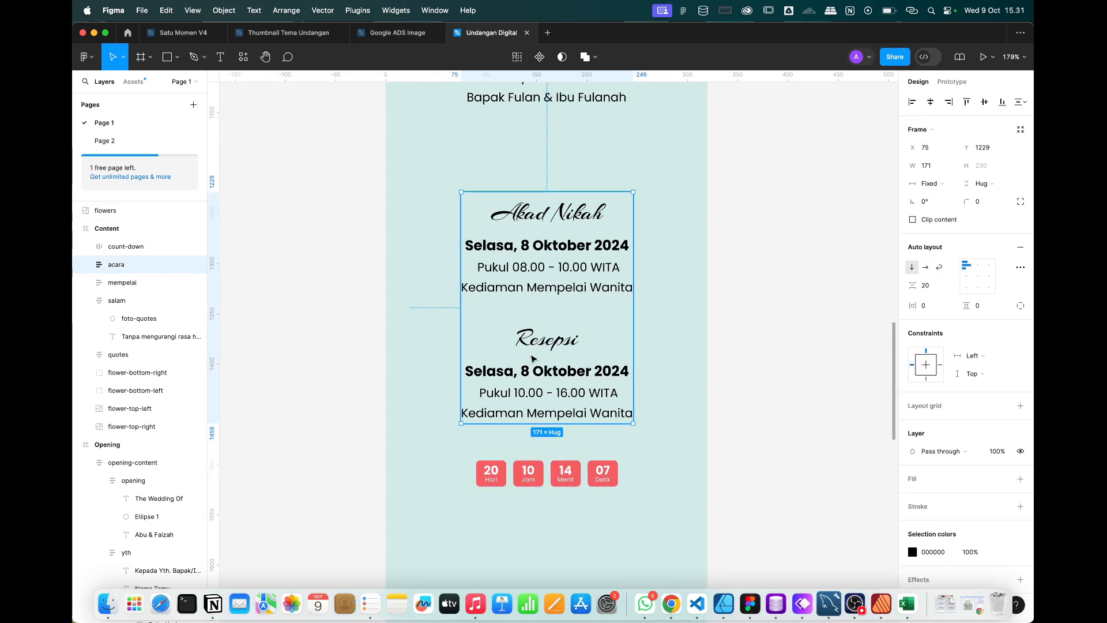
{"action": "left_click", "coordinate": [117, 248]}
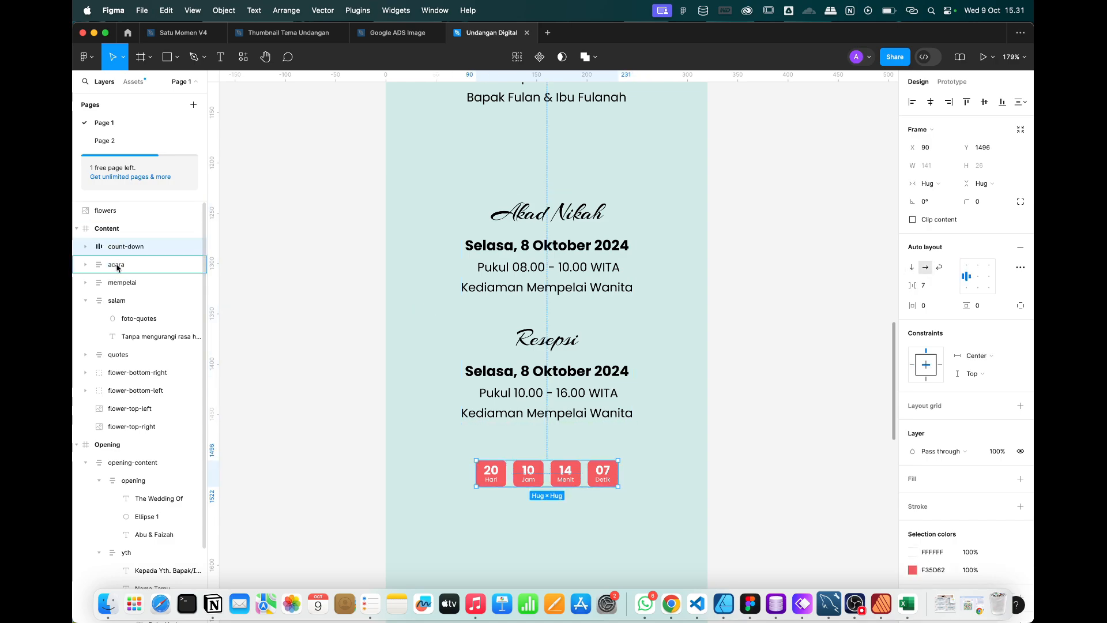
{"action": "left_click_drag", "start_coordinate": [117, 270], "coordinate": [112, 240]}
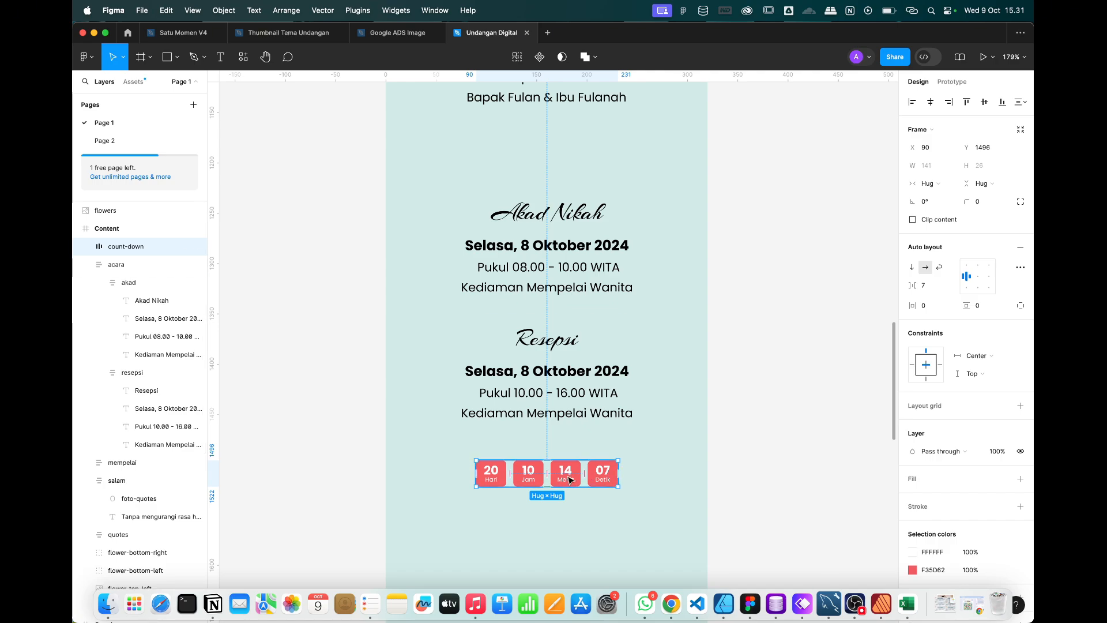
{"action": "left_click_drag", "start_coordinate": [570, 480], "coordinate": [569, 427]}
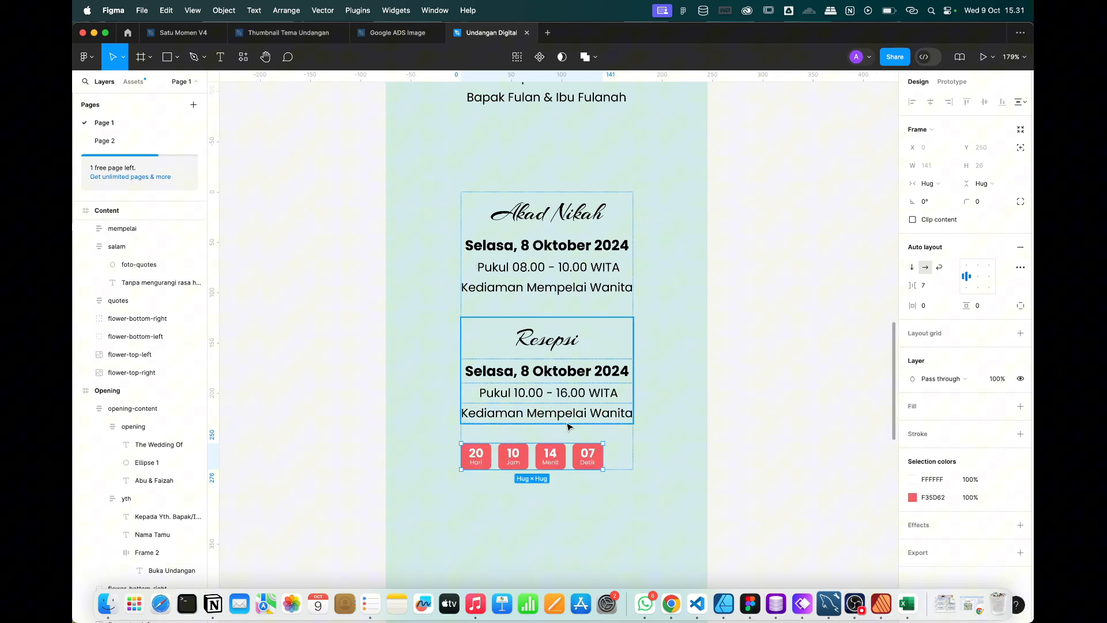
Set the acara frame's auto-layout alignment to top-center so count-down sits centred under Resepsi.
{"action": "left_click", "coordinate": [644, 464]}
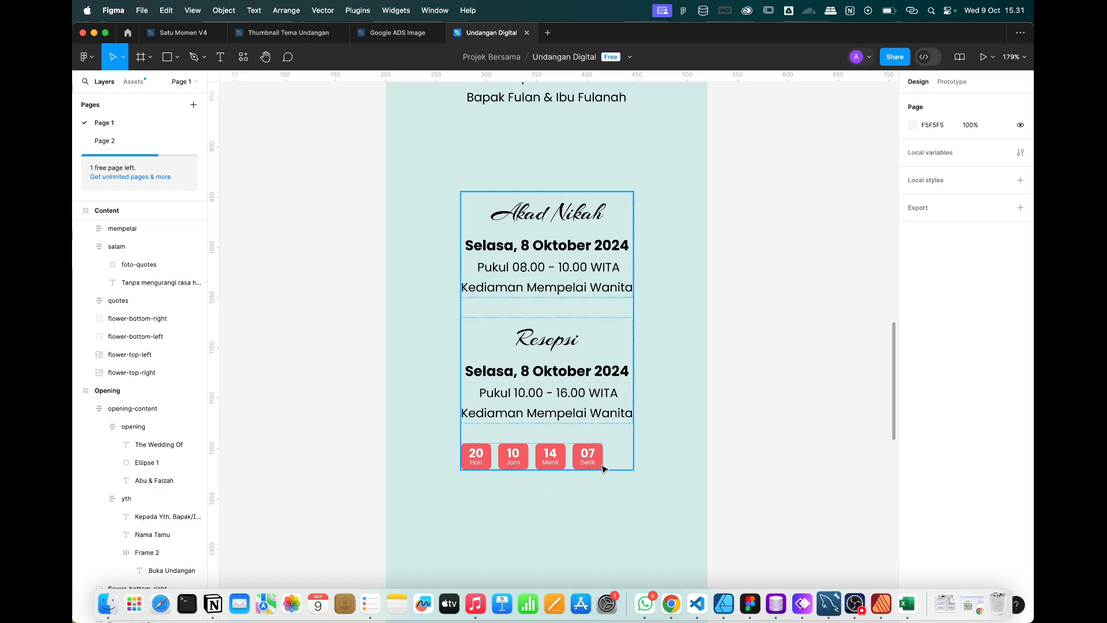
{"action": "scroll", "coordinate": [577, 377], "scroll_direction": "down", "scroll_amount": 5}
{"action": "scroll", "coordinate": [557, 383], "scroll_direction": "up", "scroll_amount": 5}
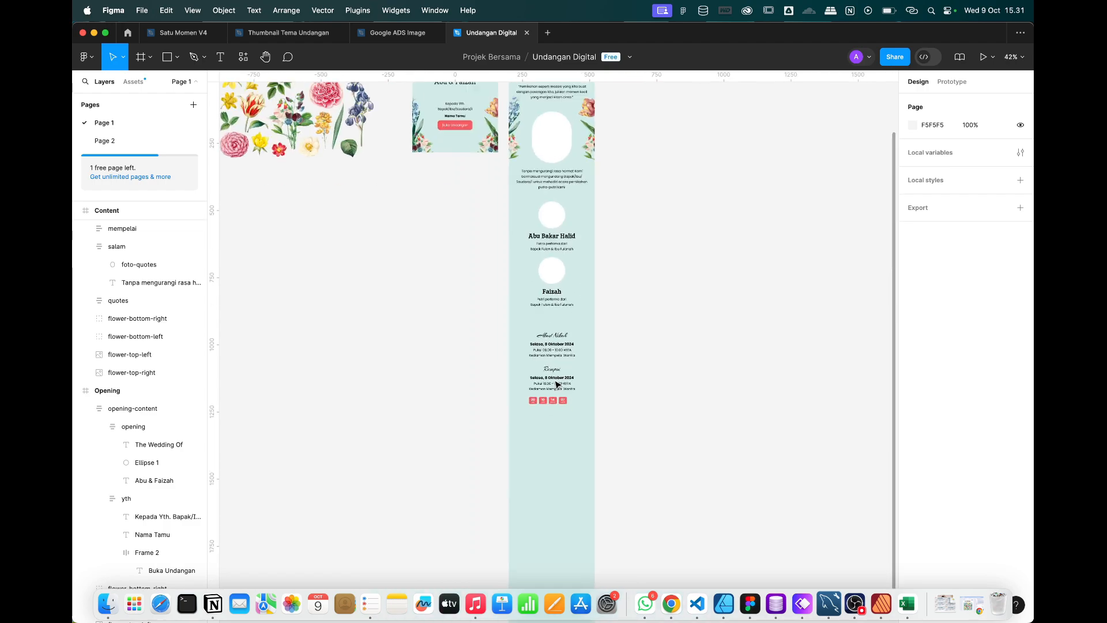
{"action": "left_click", "coordinate": [580, 416]}
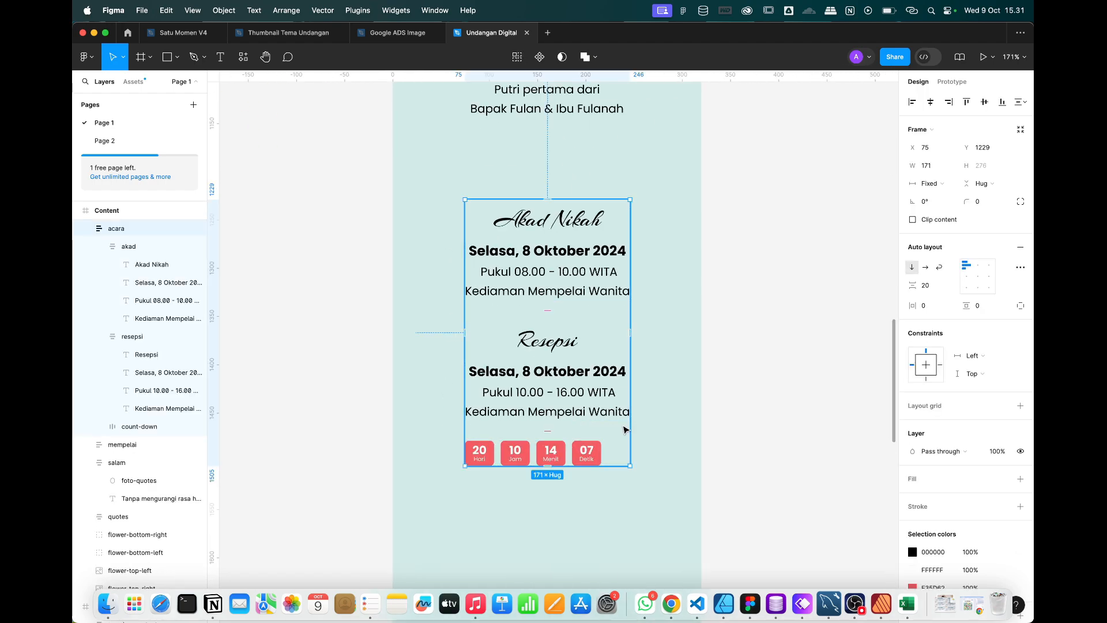
{"action": "left_click", "coordinate": [978, 266]}
{"action": "scroll", "coordinate": [588, 443], "scroll_direction": "up", "scroll_amount": 3}
{"action": "scroll", "coordinate": [588, 443], "scroll_direction": "down", "scroll_amount": 5}
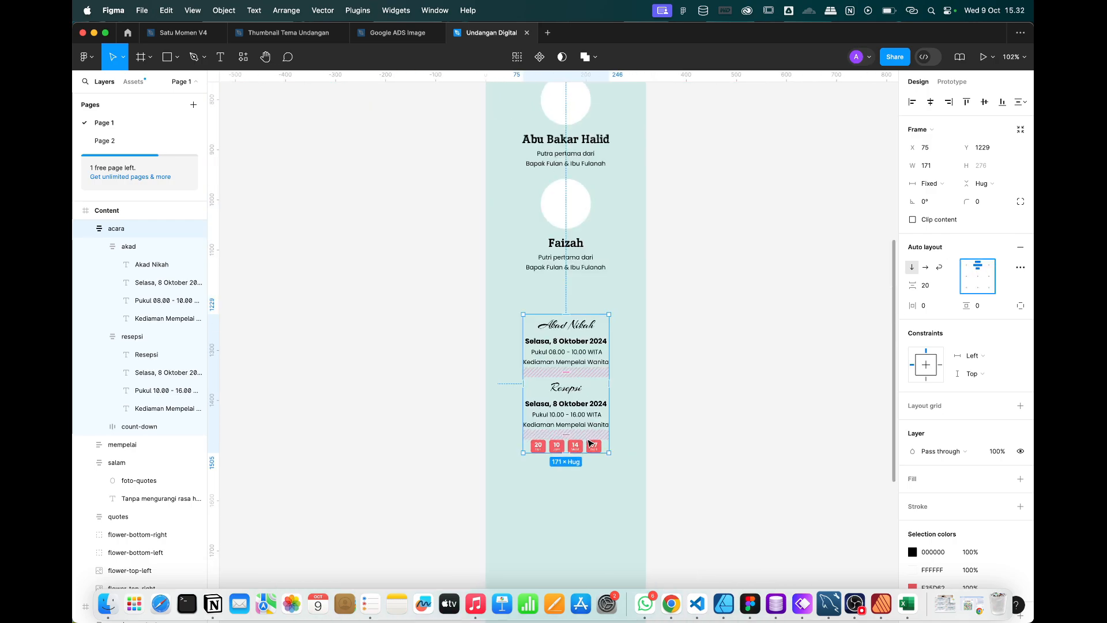
{"action": "scroll", "coordinate": [590, 438], "scroll_direction": "up", "scroll_amount": 4}
{"action": "left_click", "coordinate": [590, 434]}
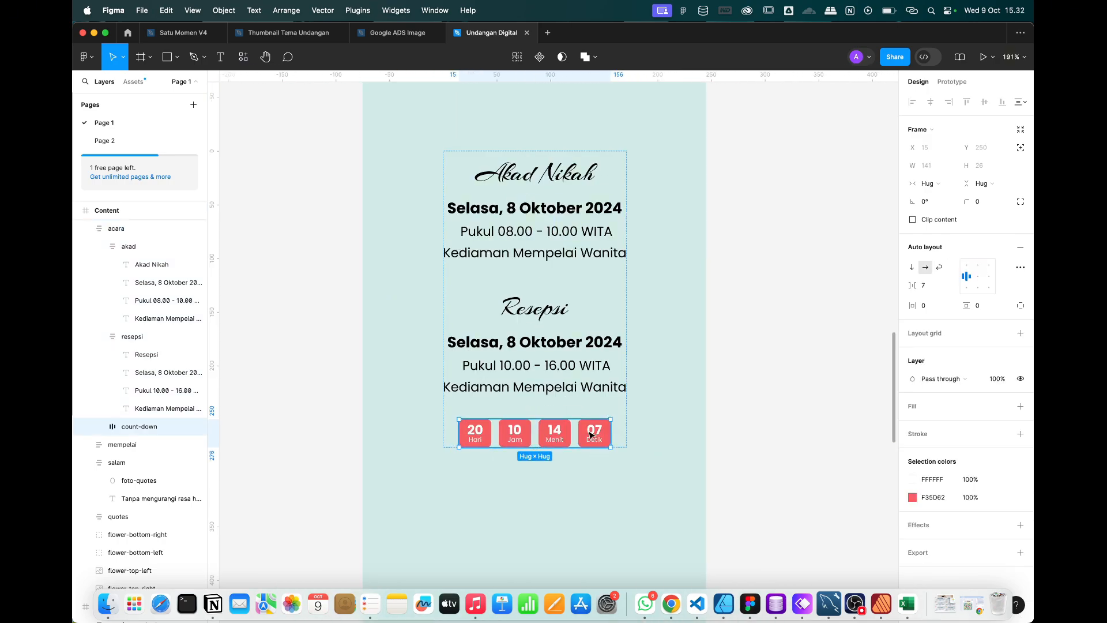
{"action": "scroll", "coordinate": [591, 434], "scroll_direction": "up", "scroll_amount": 3}
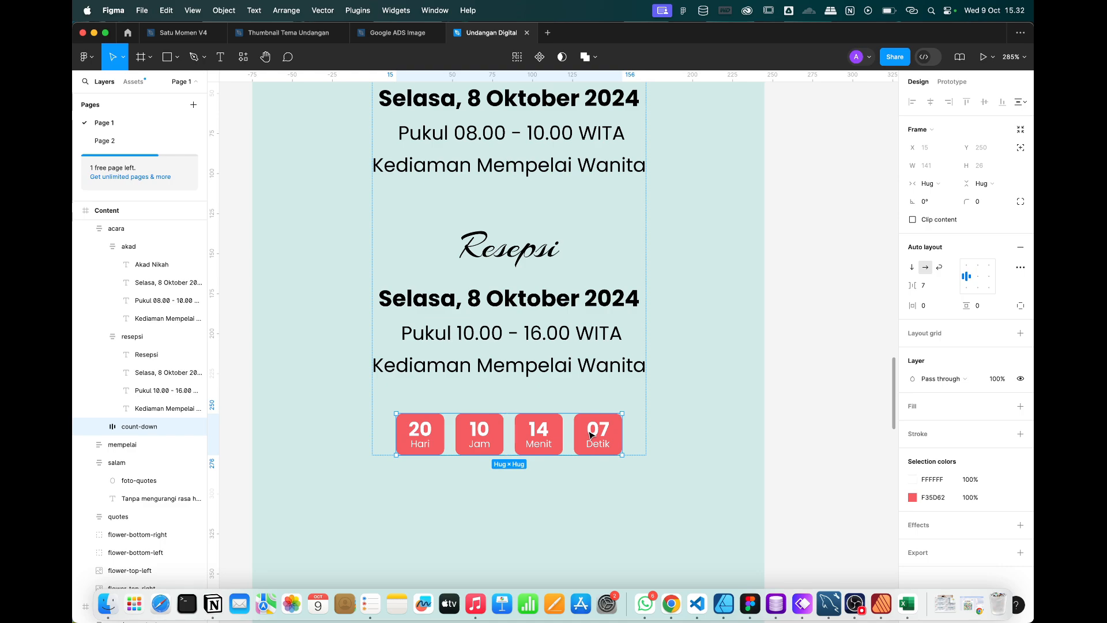
{"action": "double_click", "coordinate": [588, 371], "text": "super"}
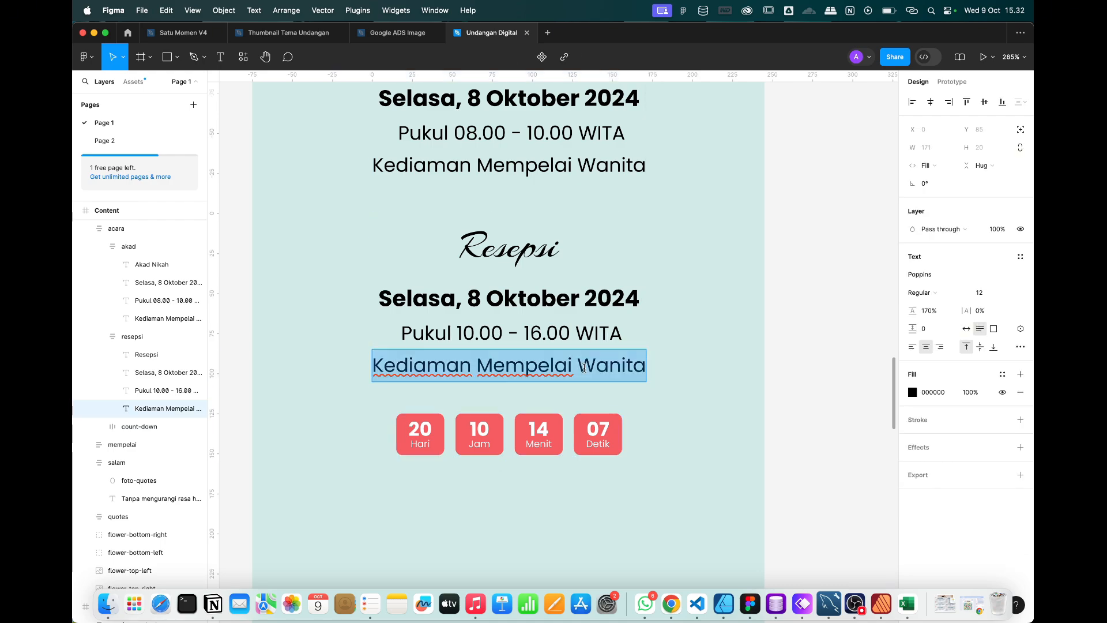
{"action": "key", "text": "Right"}
{"action": "type", "text": ">"}
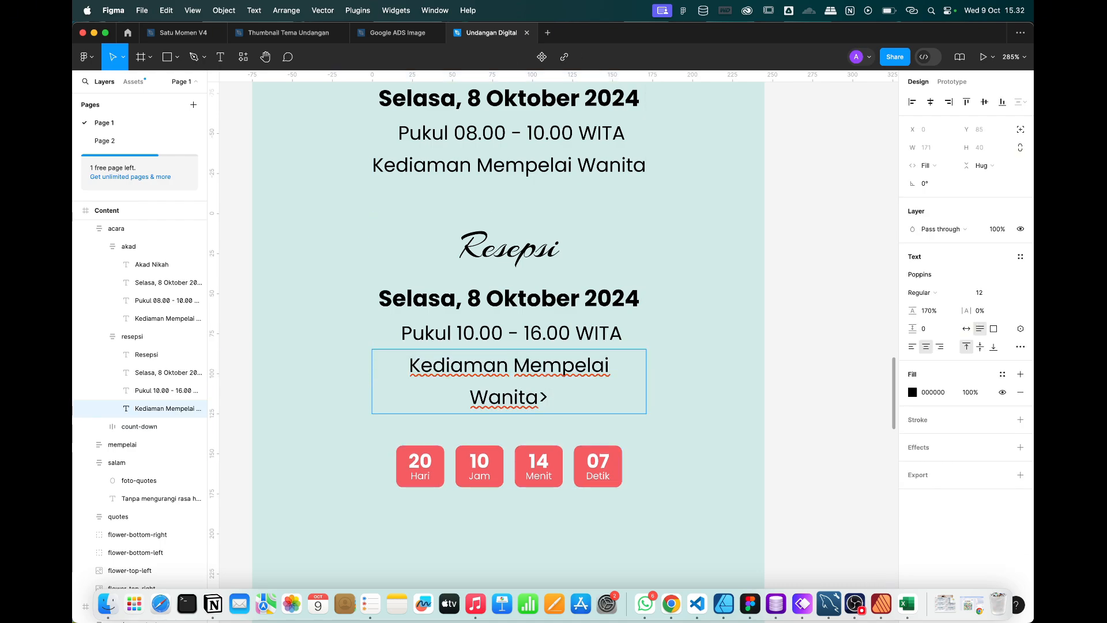
{"action": "key", "text": "BackSpace"}
{"action": "key", "text": "Return"}
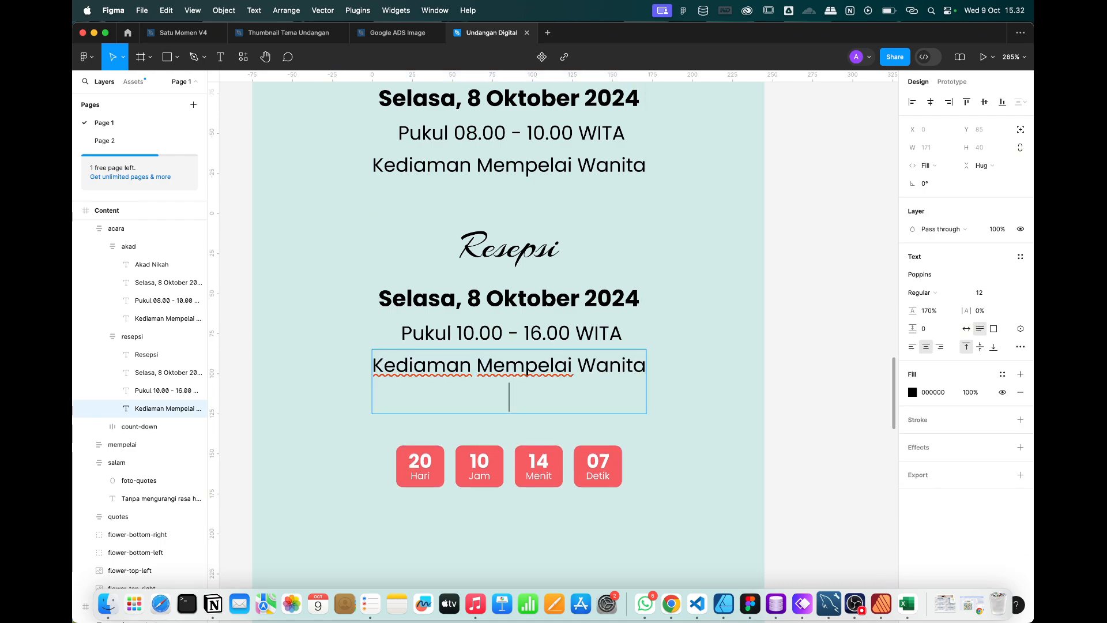
{"action": "type", "text": "CTRL"}
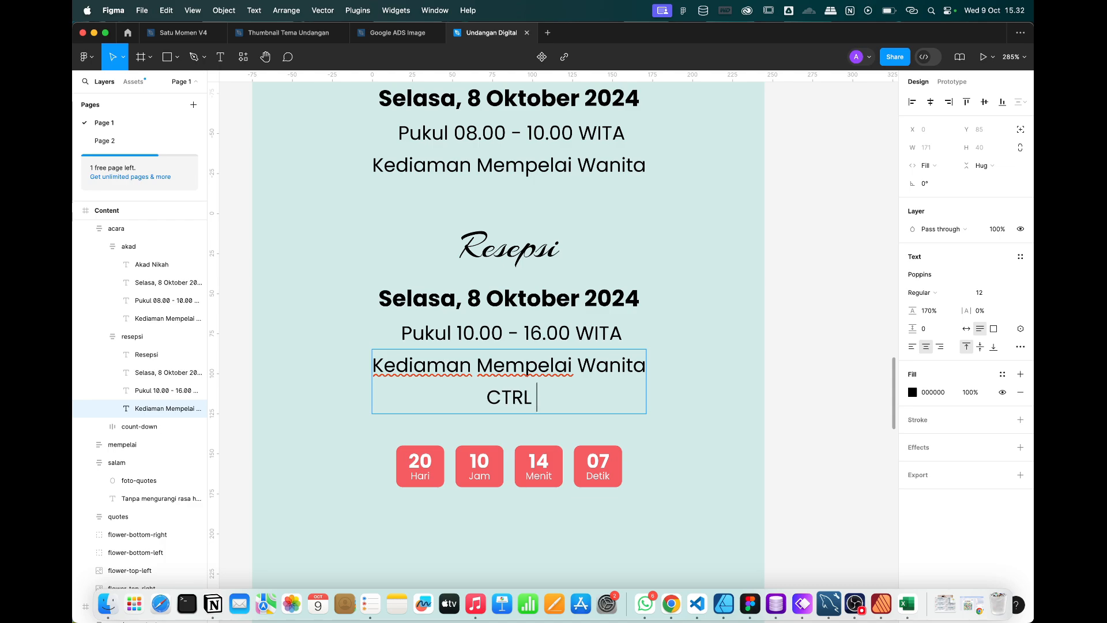
{"action": "type", "text": " + SHIFT"}
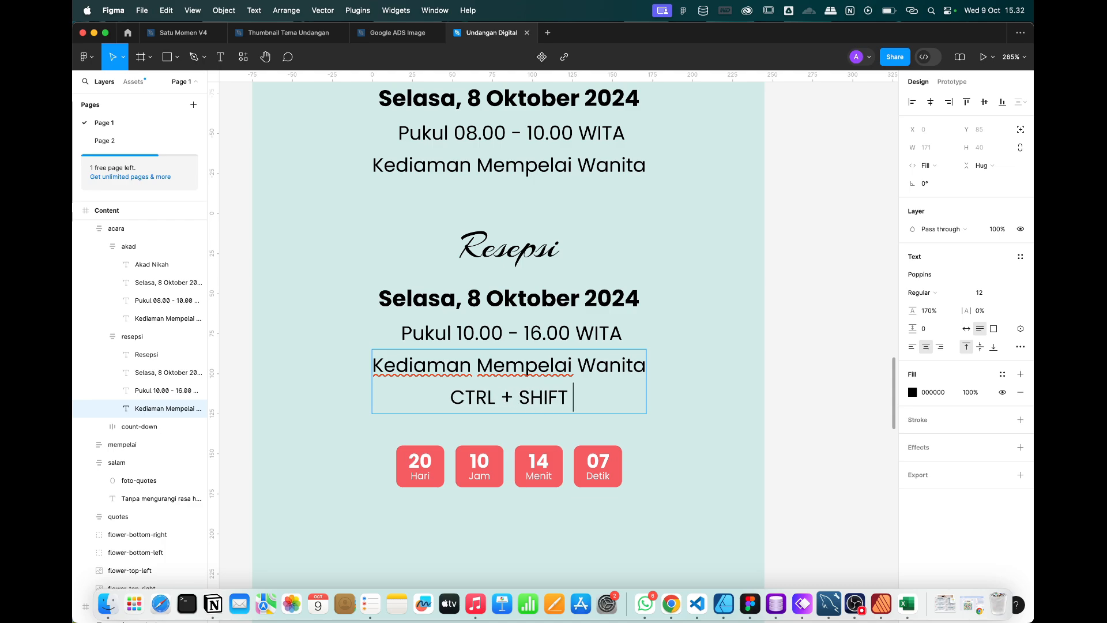
{"action": "type", "text": " + >"}
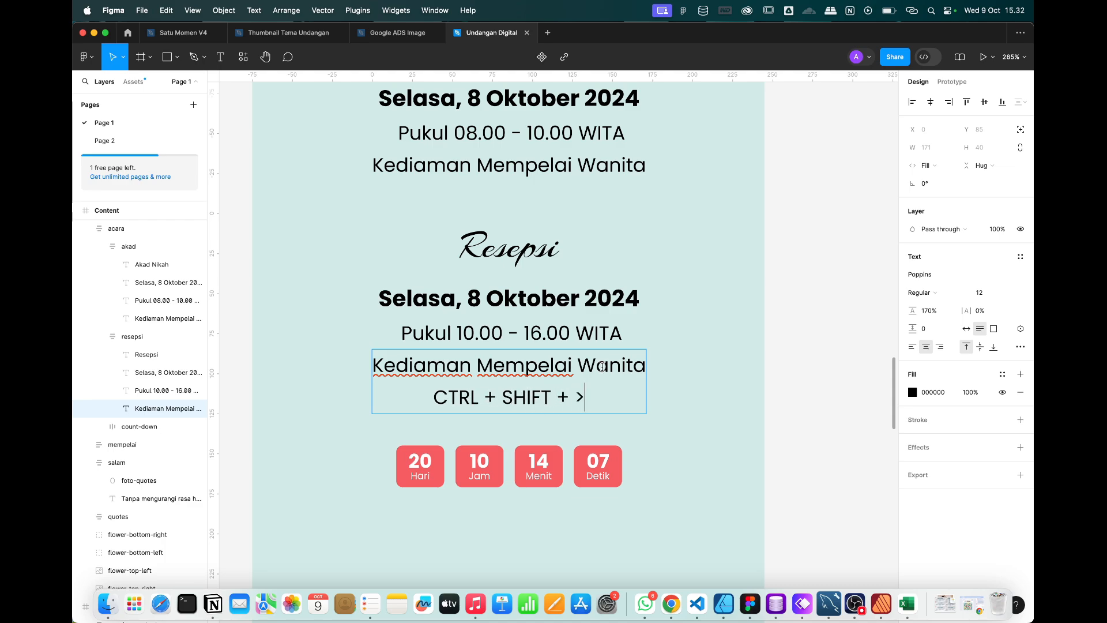
{"action": "left_click", "coordinate": [643, 367], "text": "shift"}
{"action": "key", "text": "BackSpace"}
{"action": "key", "text": "Escape"}
{"action": "key", "text": "Escape"}
Bump the countdown text size up one step and set all four boxes to width 36.
{"action": "left_click", "coordinate": [483, 430]}
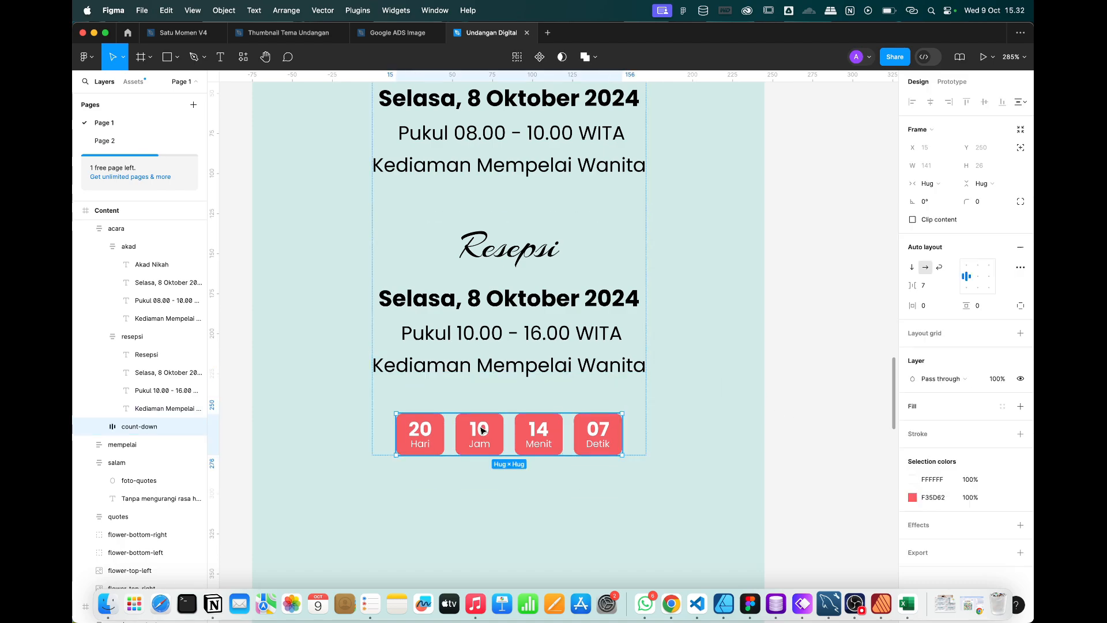
{"action": "key", "text": "super+shift+period"}
{"action": "key", "text": "super+shift+period"}
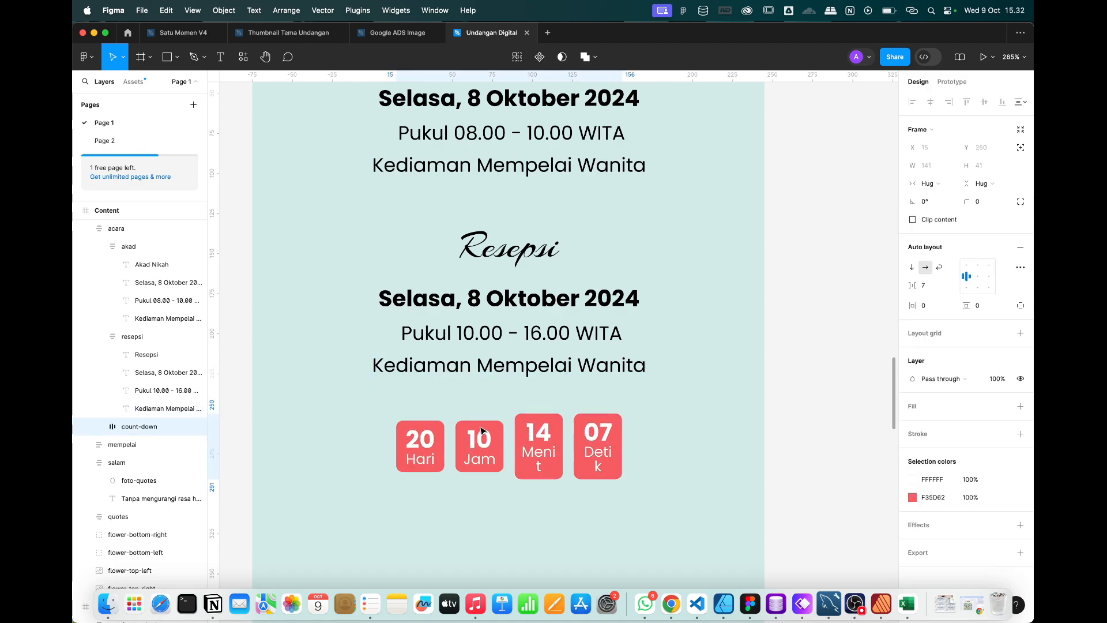
{"action": "key", "text": "super+shift+comma"}
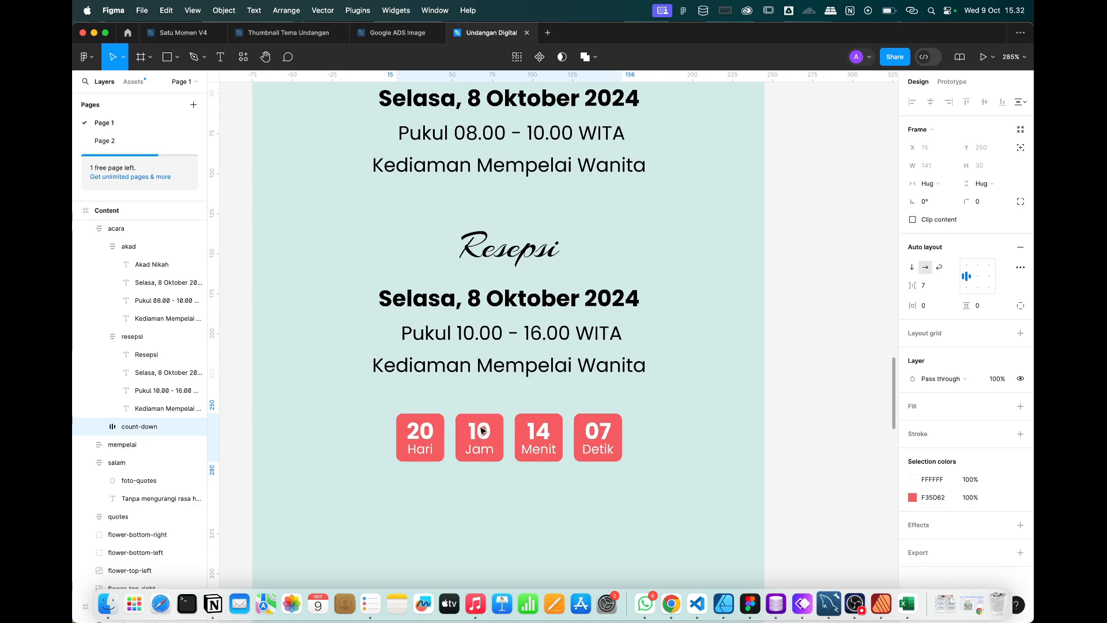
{"action": "double_click", "coordinate": [609, 432]}
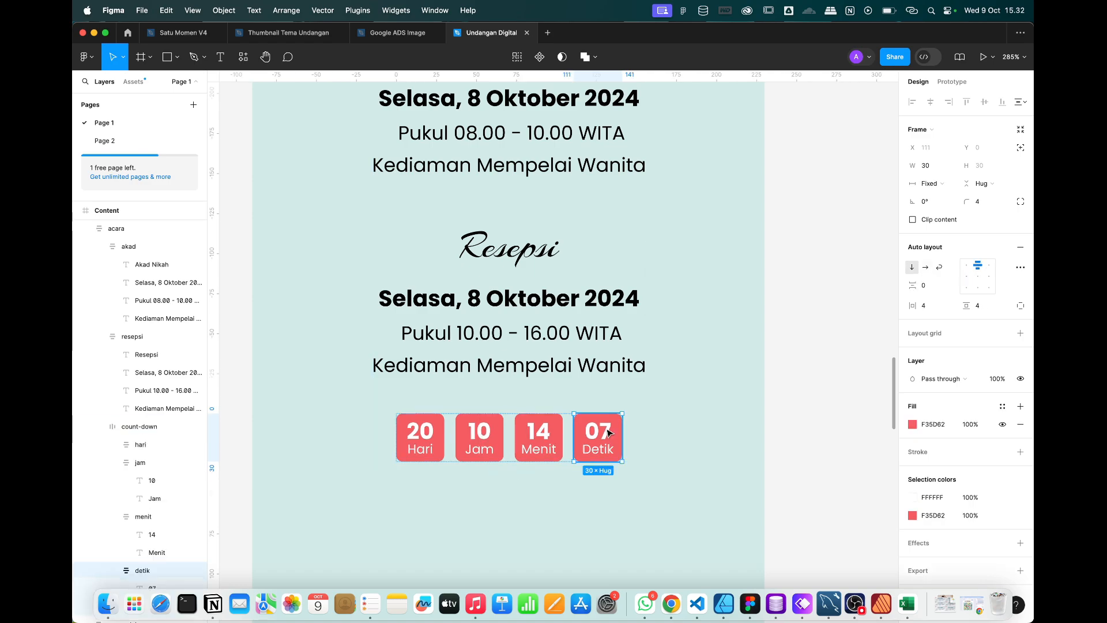
{"action": "left_click", "coordinate": [538, 437], "text": "shift"}
{"action": "left_click", "coordinate": [484, 437], "text": "shift"}
{"action": "left_click", "coordinate": [425, 438], "text": "shift"}
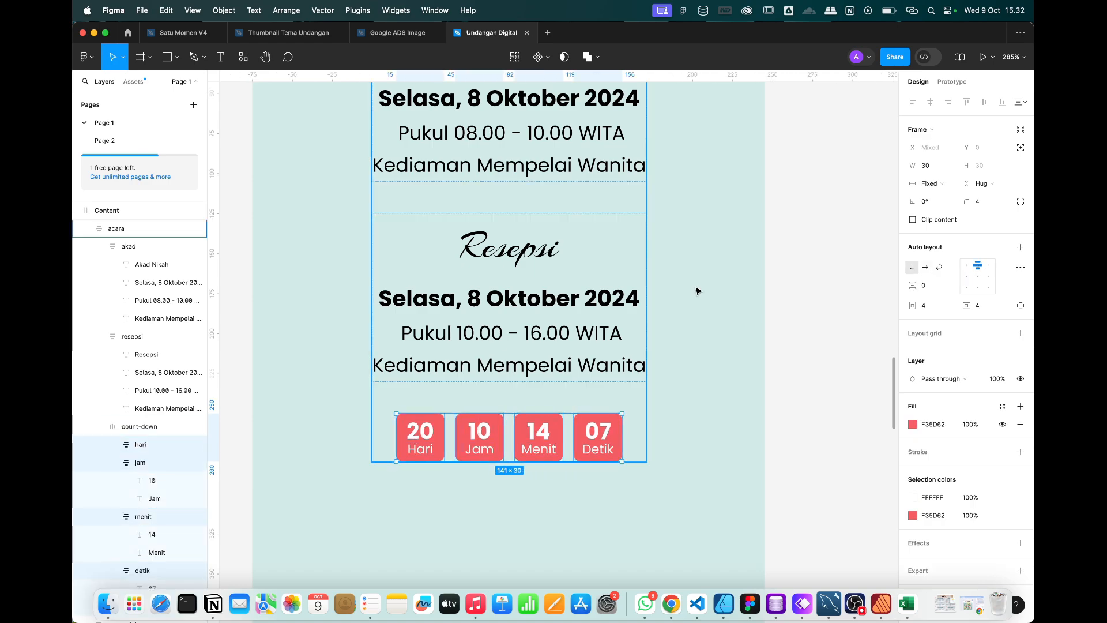
{"action": "type", "text": "3"}
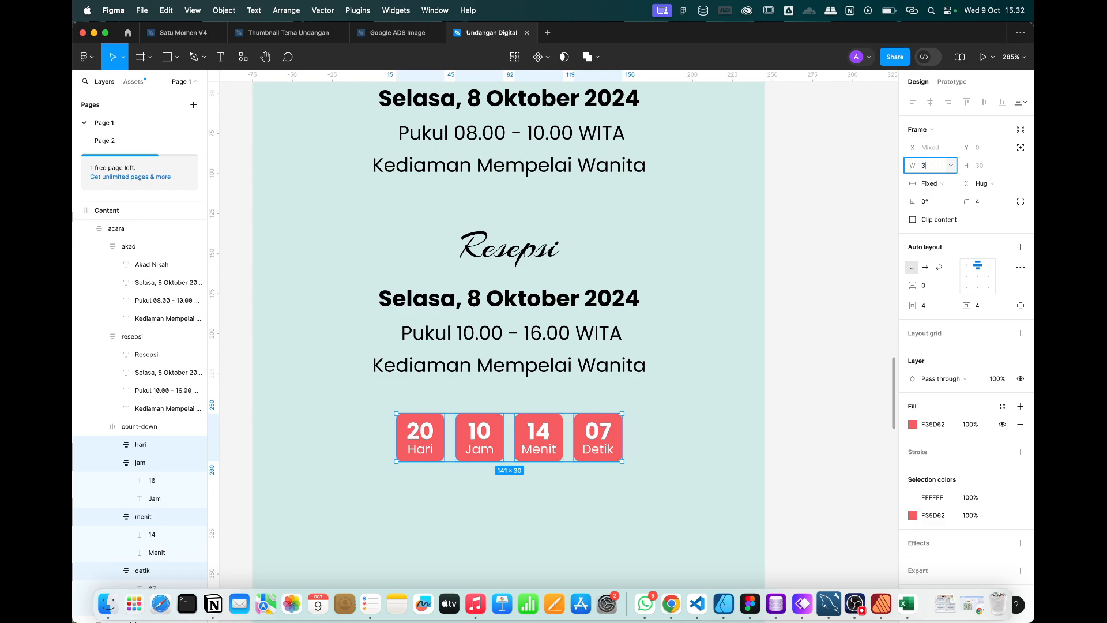
{"action": "type", "text": "6"}
{"action": "key", "text": "Return"}
Centre the acara event section horizontally.
{"action": "left_click", "coordinate": [825, 342]}
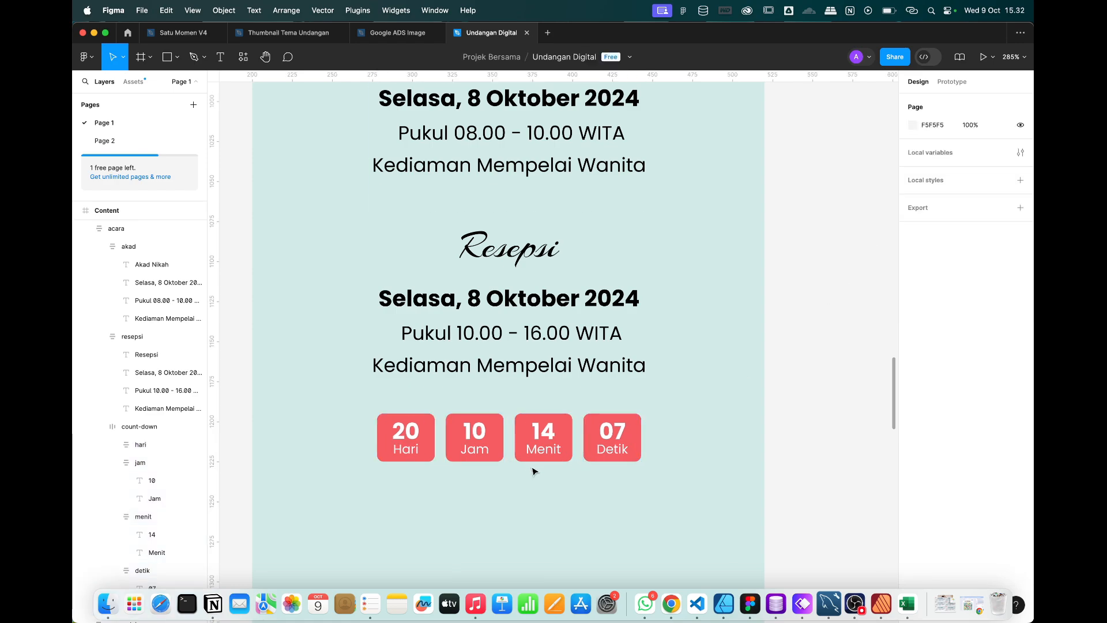
{"action": "scroll", "coordinate": [526, 450], "scroll_direction": "down", "scroll_amount": 5}
{"action": "scroll", "coordinate": [525, 451], "scroll_direction": "up", "scroll_amount": 4}
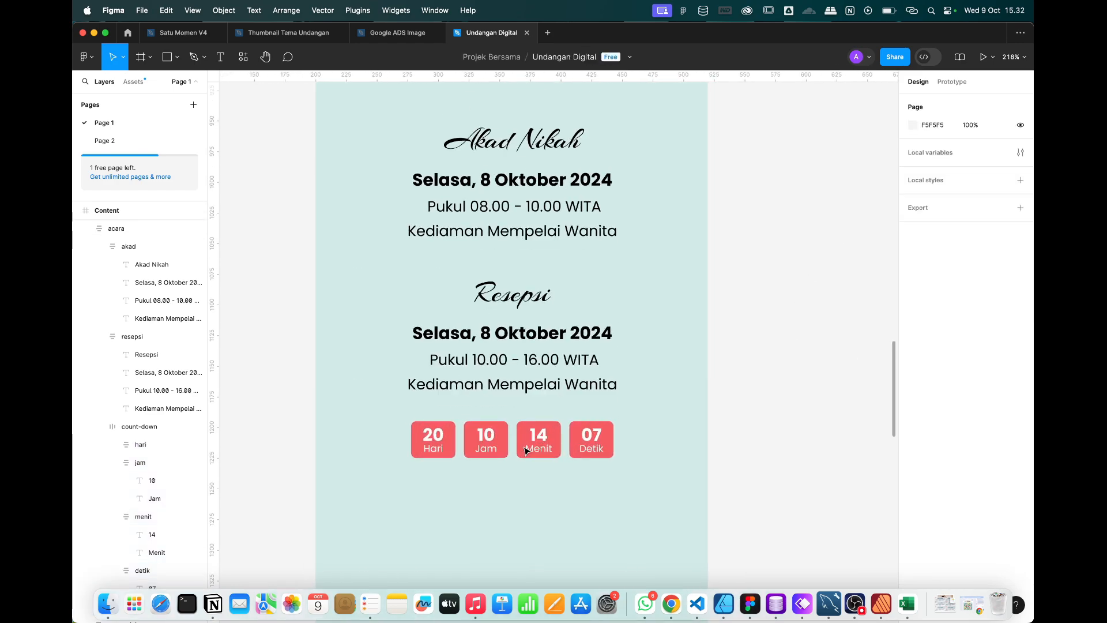
{"action": "left_click", "coordinate": [526, 451]}
{"action": "left_click", "coordinate": [930, 101]}
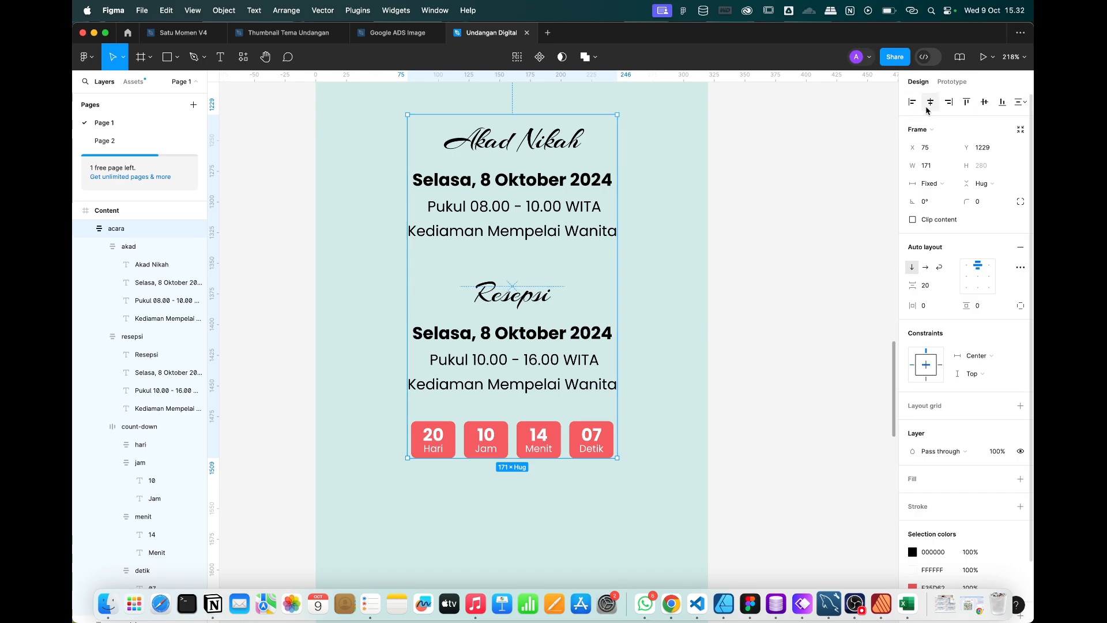
Collapse the akad and resepsi layers and try repositioning the countdown row.
{"action": "left_click", "coordinate": [98, 246]}
{"action": "left_click", "coordinate": [99, 264]}
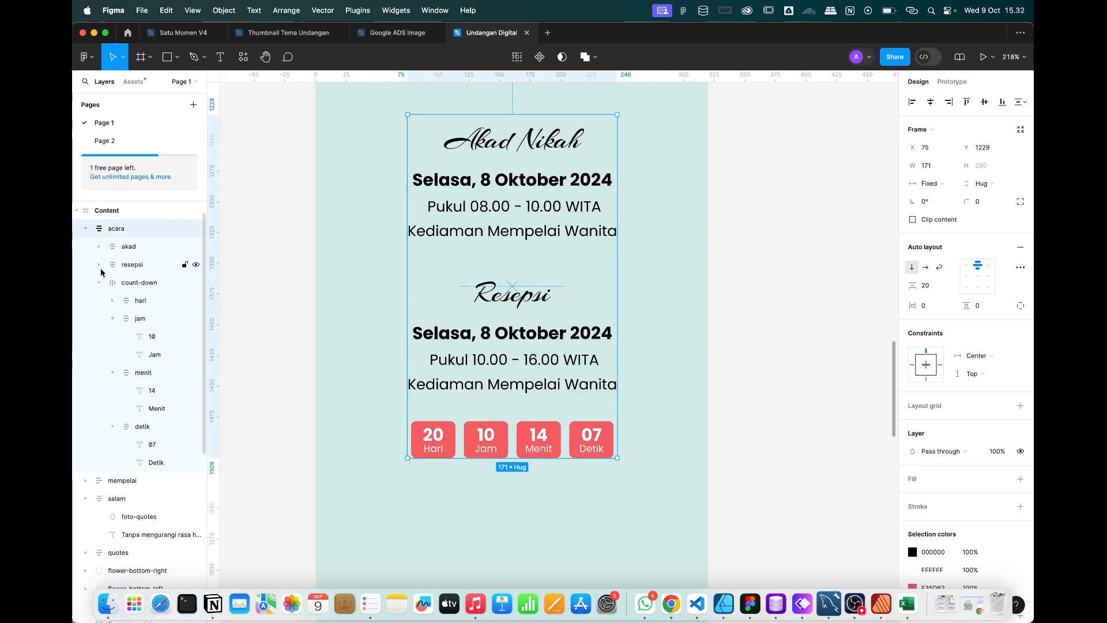
{"action": "left_click", "coordinate": [542, 440]}
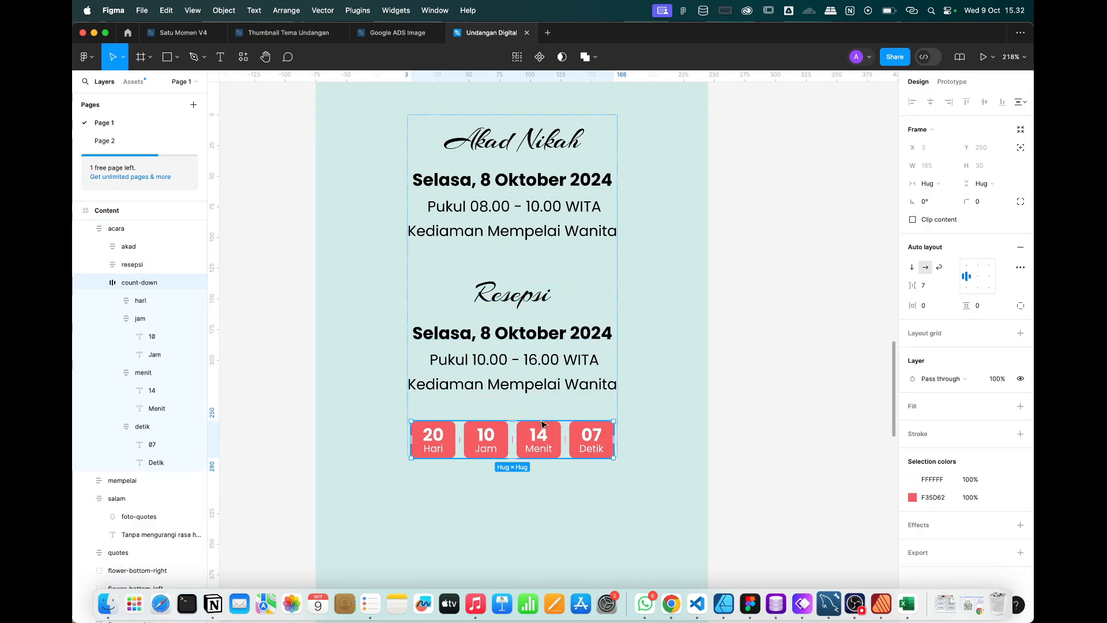
{"action": "mouse_move", "coordinate": [542, 425]}
{"action": "left_mouse_down"}
{"action": "mouse_move", "coordinate": [542, 271]}
{"action": "mouse_move", "coordinate": [562, 110]}
{"action": "mouse_move", "coordinate": [550, 411]}
{"action": "left_mouse_up"}
{"action": "left_click", "coordinate": [723, 380]}
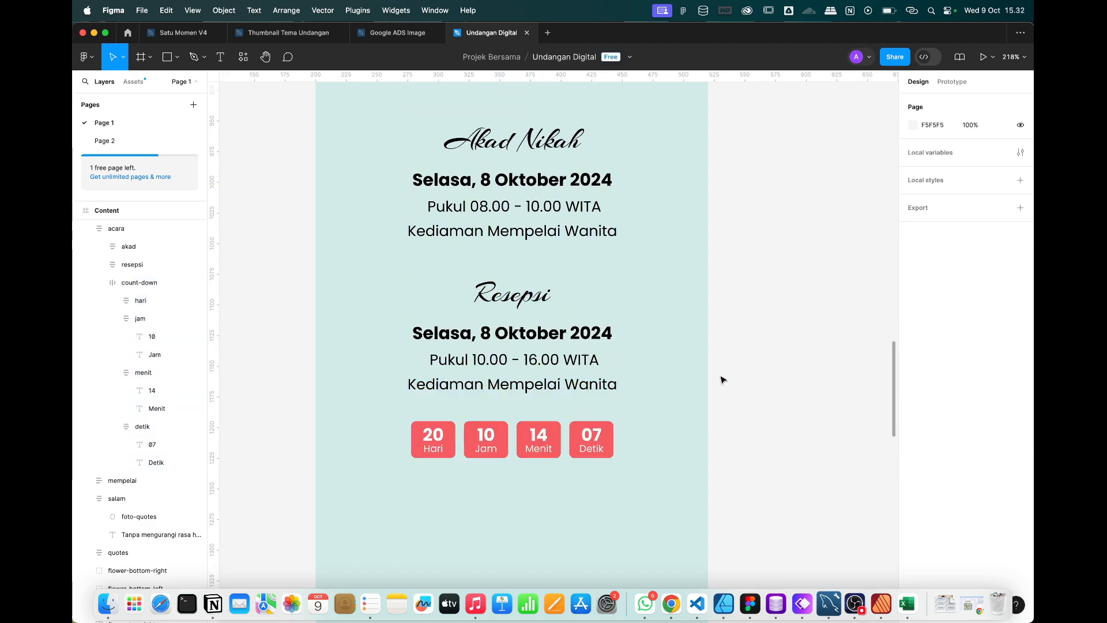
{"action": "scroll", "coordinate": [506, 362], "scroll_direction": "down", "scroll_amount": 5}
Paste a copy of the Buka Undangan button into the Content frame.
{"action": "scroll", "coordinate": [483, 263], "scroll_direction": "up", "scroll_amount": 3}
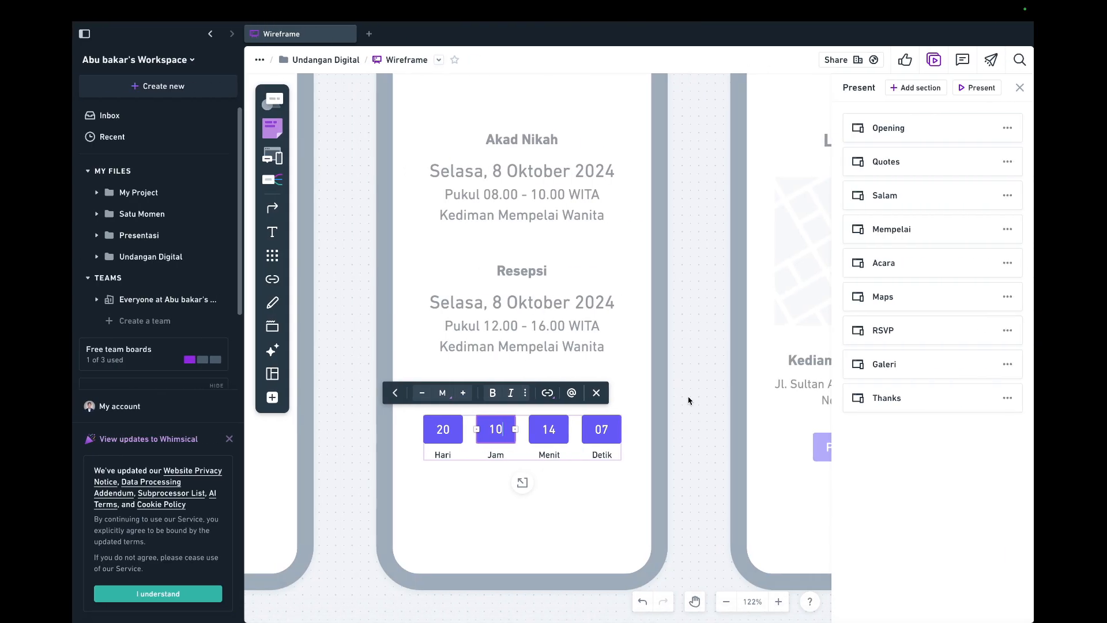
{"action": "scroll", "coordinate": [689, 400], "scroll_direction": "right", "scroll_amount": 5}
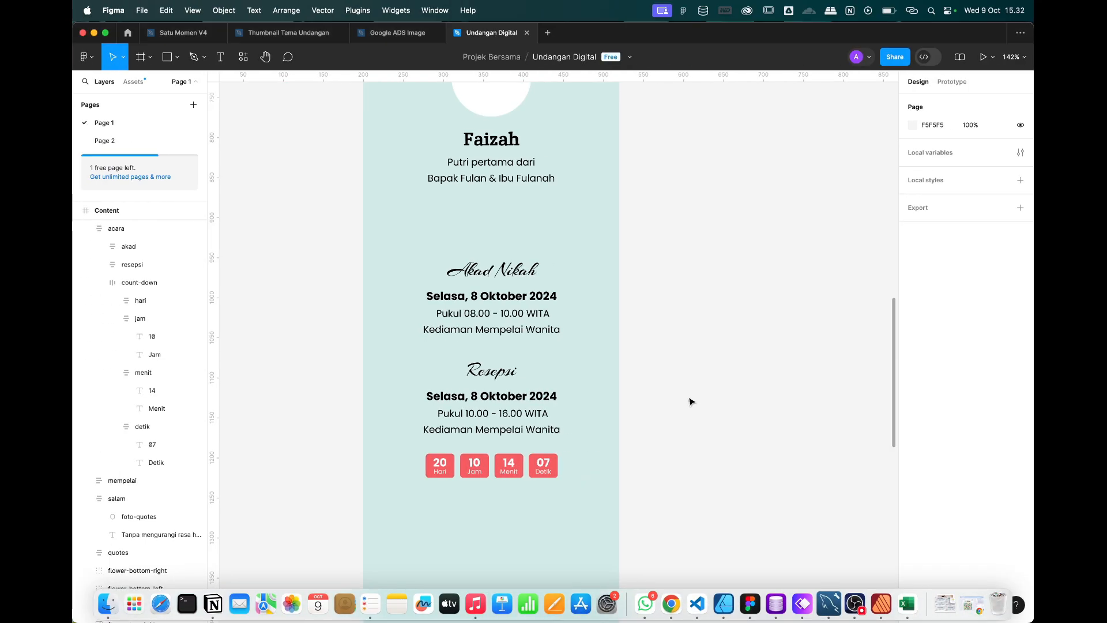
{"action": "scroll", "coordinate": [689, 399], "scroll_direction": "down", "scroll_amount": 5}
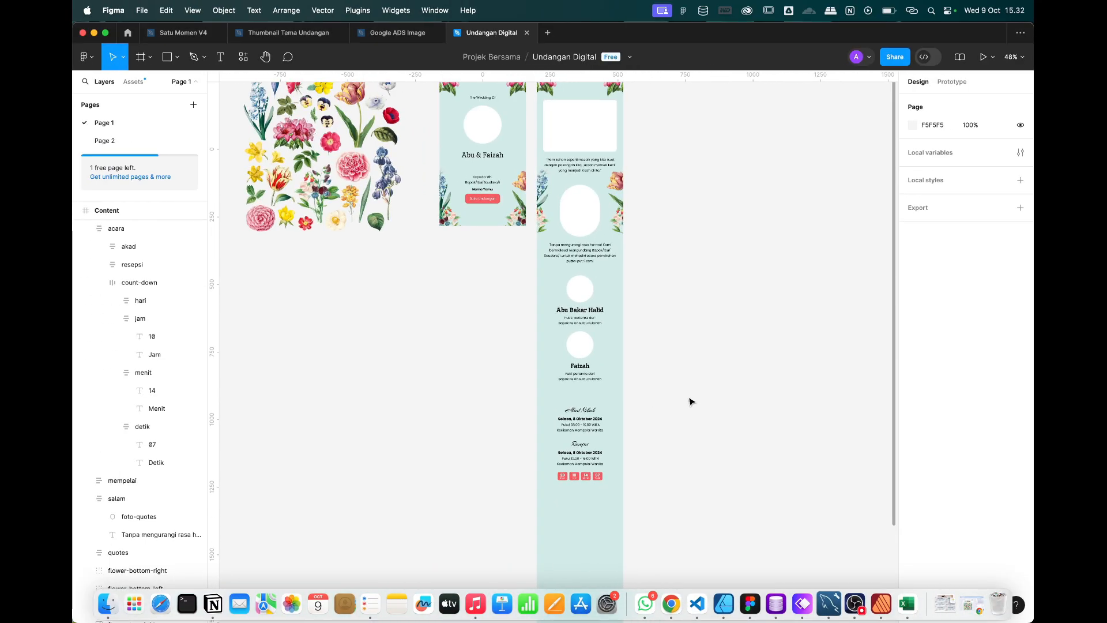
{"action": "scroll", "coordinate": [691, 401], "scroll_direction": "up", "scroll_amount": 2}
{"action": "left_click", "coordinate": [460, 238]}
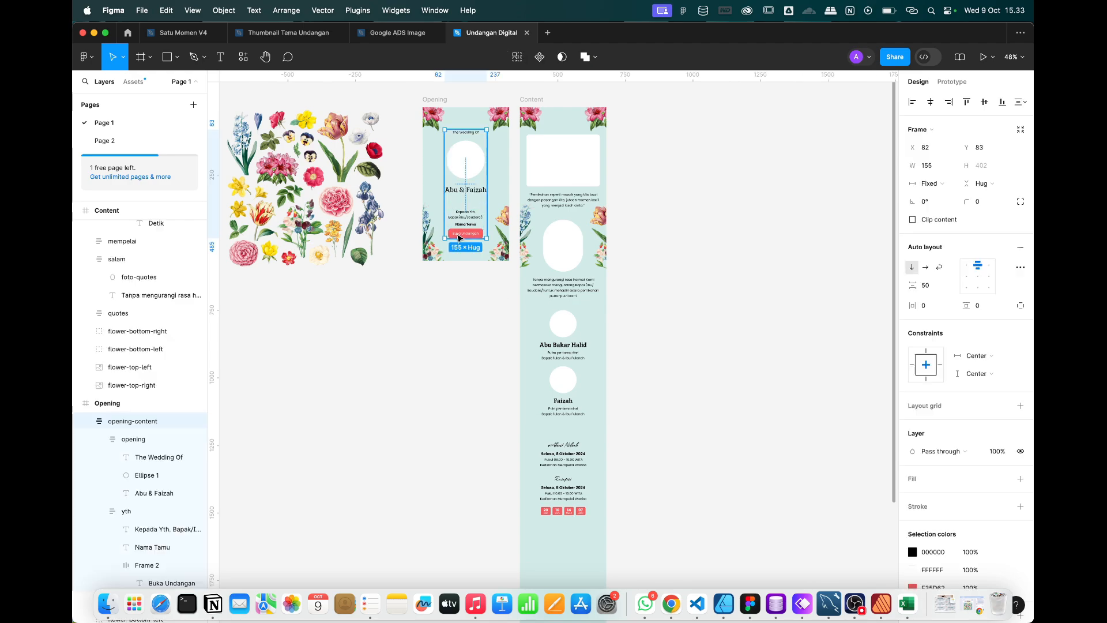
{"action": "left_click", "coordinate": [460, 238]}
{"action": "scroll", "coordinate": [460, 237], "scroll_direction": "down", "scroll_amount": 3}
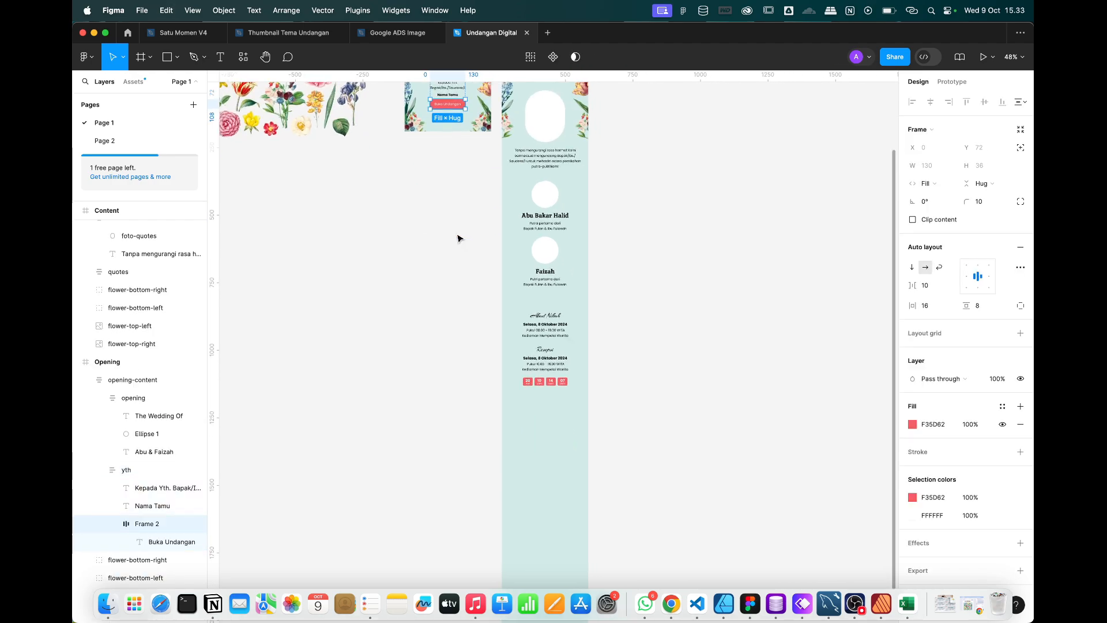
{"action": "left_click", "coordinate": [544, 466]}
{"action": "scroll", "coordinate": [518, 272], "scroll_direction": "up", "scroll_amount": 2}
{"action": "scroll", "coordinate": [517, 271], "scroll_direction": "up", "scroll_amount": 3}
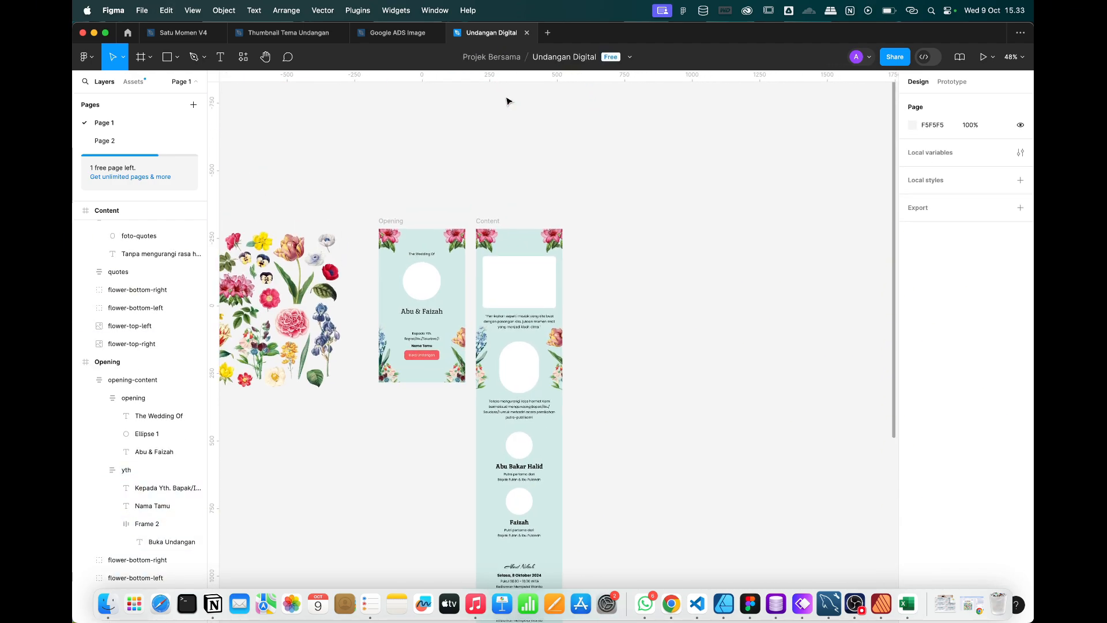
{"action": "left_click", "coordinate": [492, 222]}
{"action": "scroll", "coordinate": [497, 443], "scroll_direction": "down", "scroll_amount": 5}
{"action": "scroll", "coordinate": [566, 419], "scroll_direction": "up", "scroll_amount": 5}
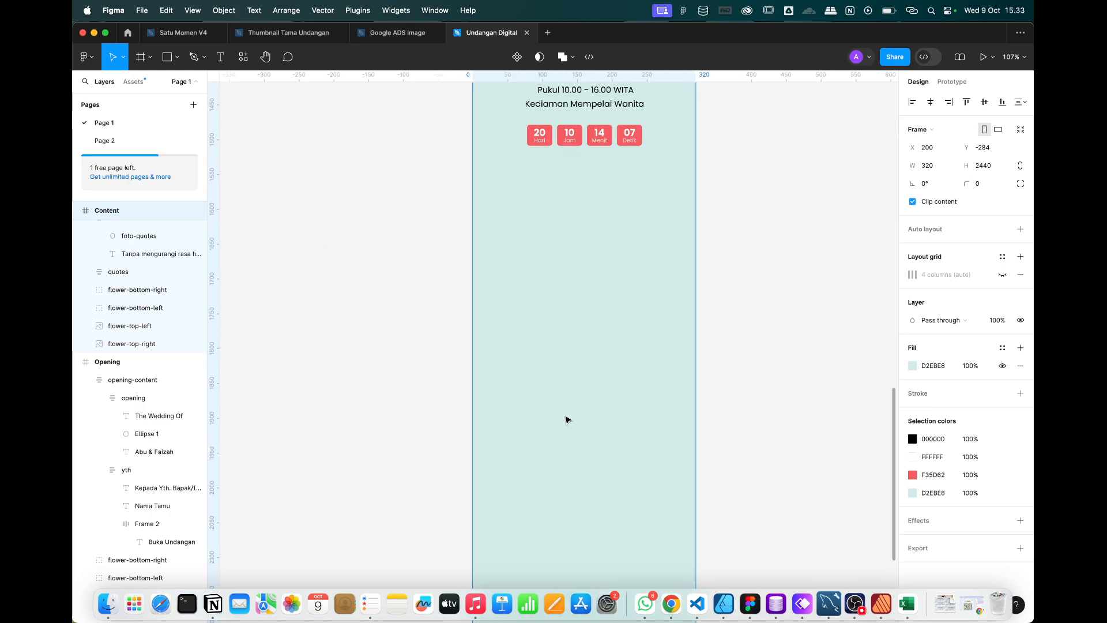
{"action": "key", "text": "super+v"}
{"action": "scroll", "coordinate": [587, 284], "scroll_direction": "up", "scroll_amount": 2}
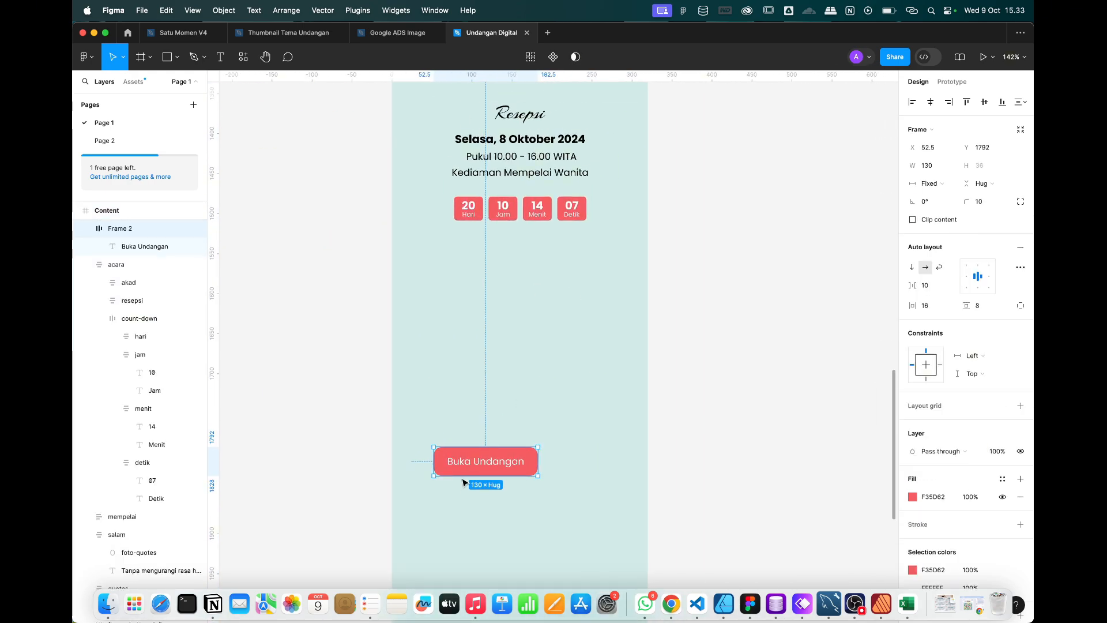
Move the button copy below the countdown and relabel it 'Petunjuk Ke Lokasi'.
{"action": "left_click_drag", "start_coordinate": [473, 466], "coordinate": [510, 418]}
{"action": "double_click", "coordinate": [510, 419]}
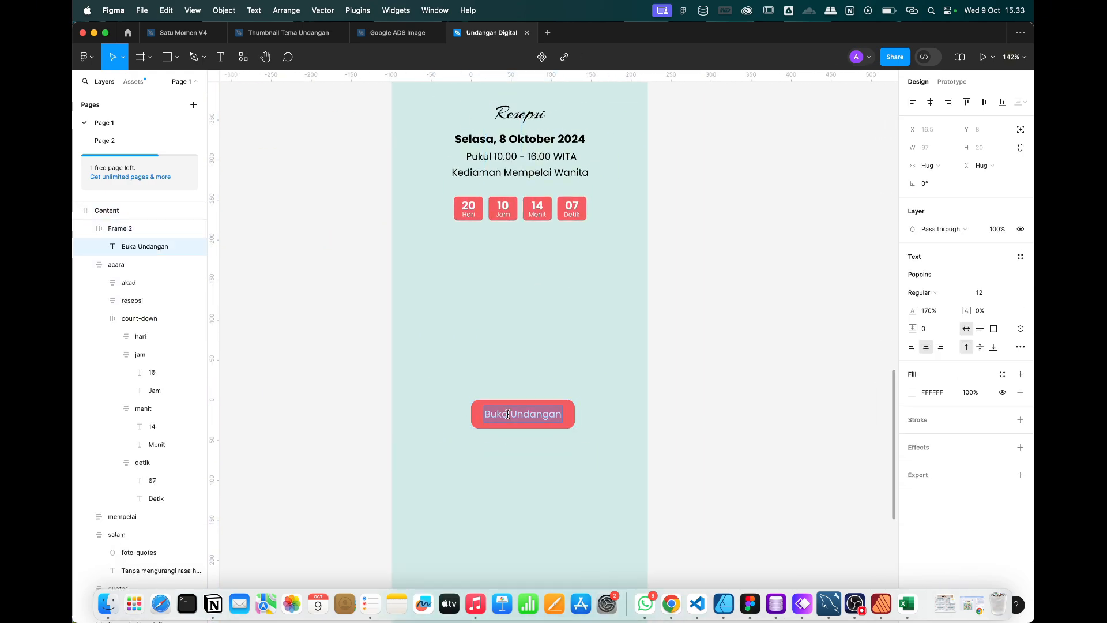
{"action": "key", "text": "ctrl+Right"}
{"action": "key", "text": "ctrl+Left"}
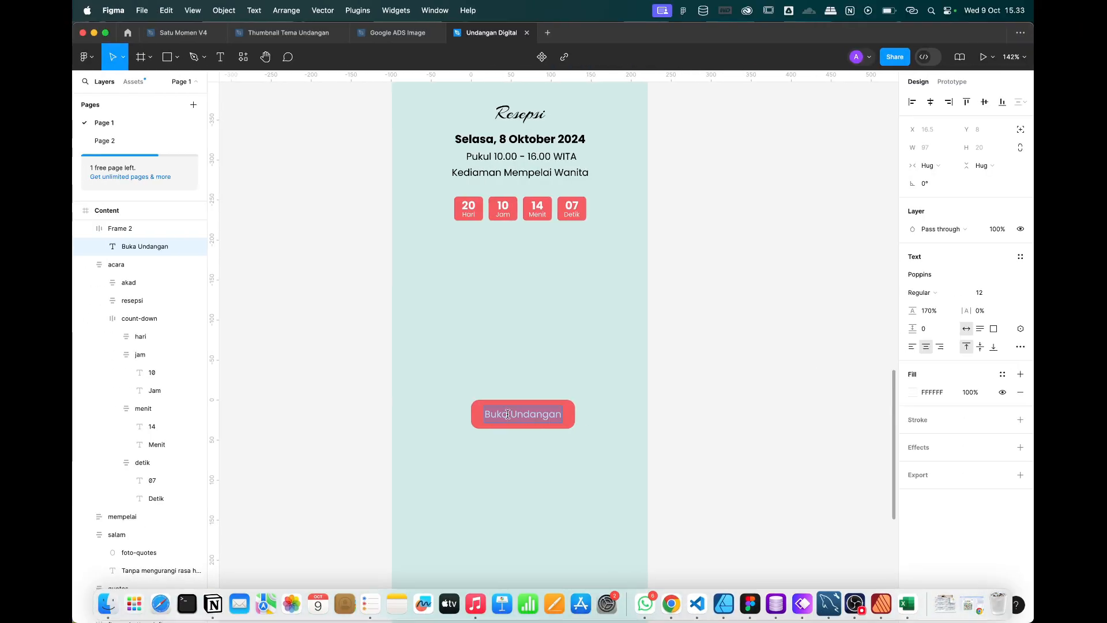
{"action": "type", "text": "Petunjuk"}
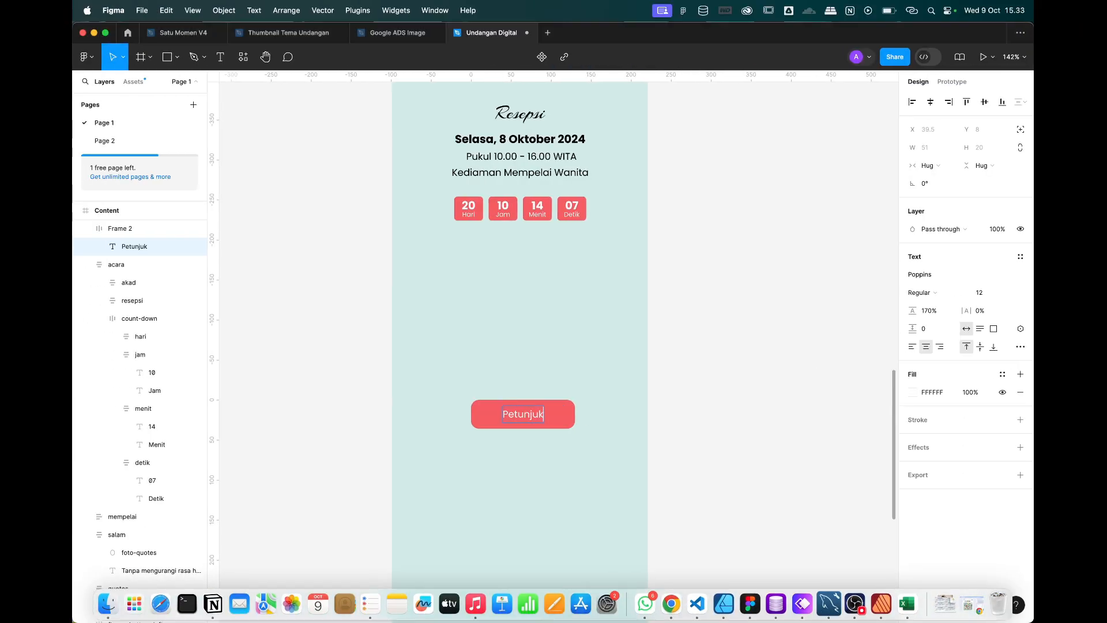
{"action": "type", "text": " Ke Lokasi"}
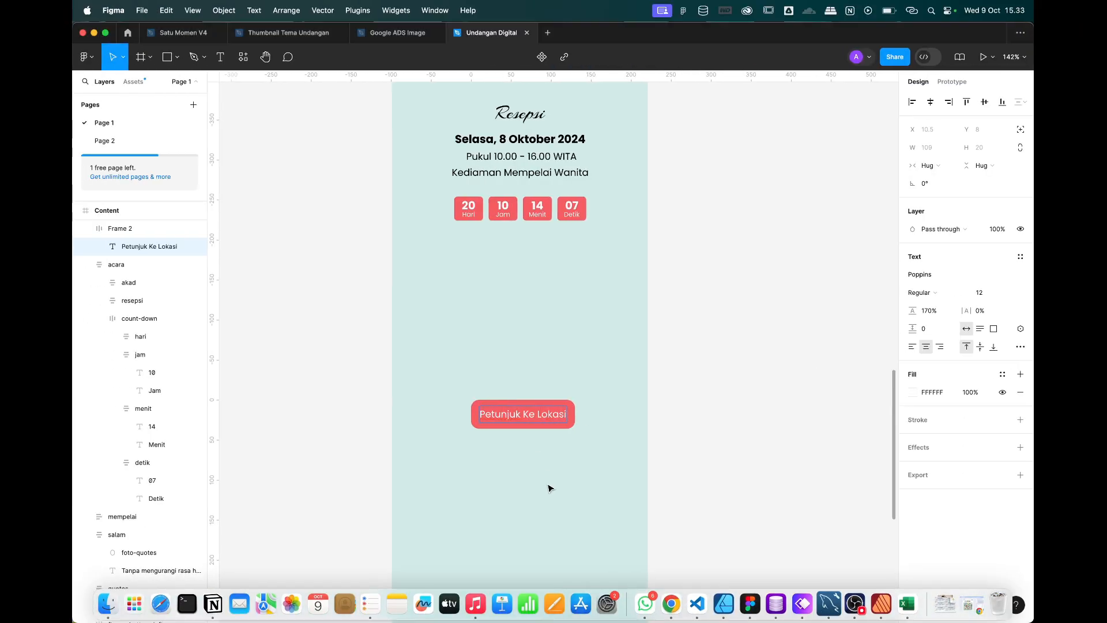
{"action": "left_click", "coordinate": [550, 489]}
Set the button width to Hug and centre it horizontally.
{"action": "left_click", "coordinate": [539, 420]}
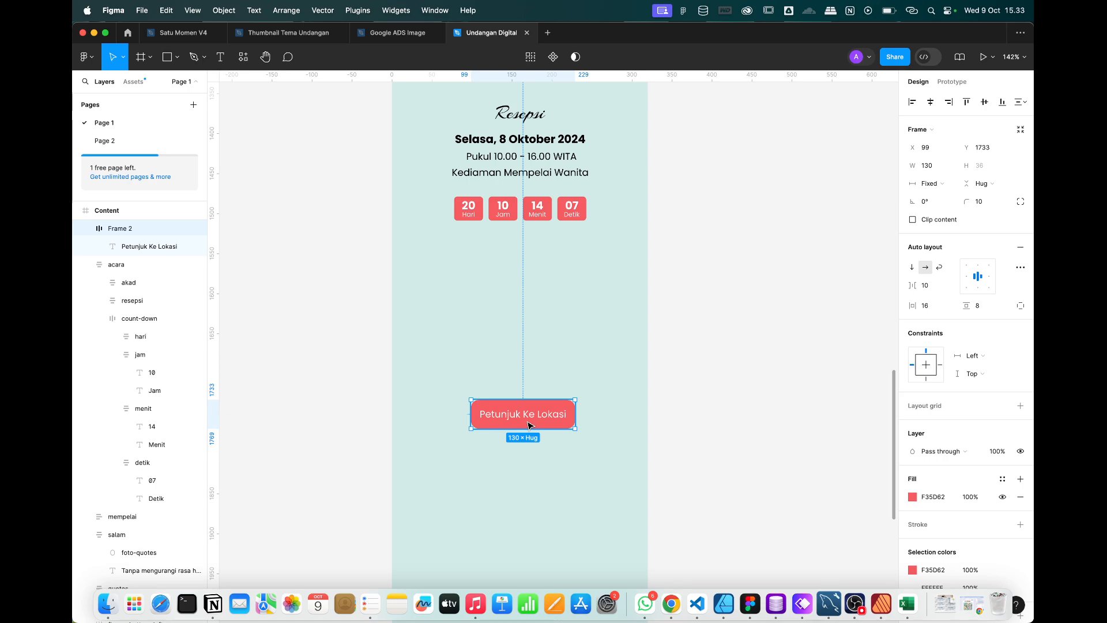
{"action": "left_click", "coordinate": [937, 187]}
{"action": "left_click", "coordinate": [942, 202]}
{"action": "left_click", "coordinate": [743, 351]}
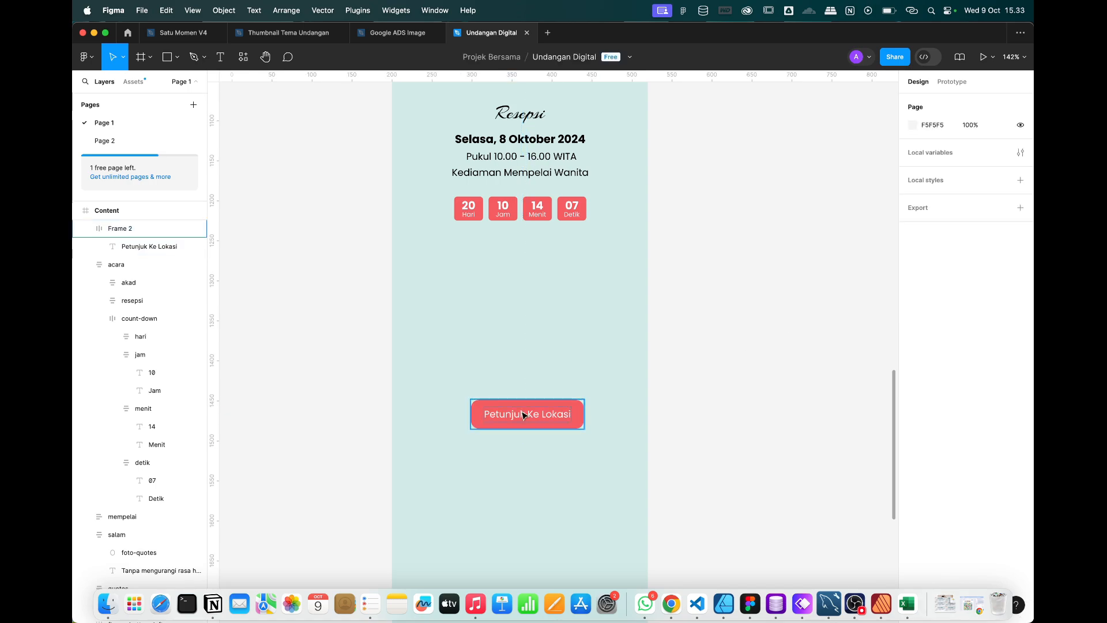
{"action": "left_click", "coordinate": [524, 415]}
{"action": "left_click", "coordinate": [930, 102]}
Copy the 'Tanpa mengurangi rasa hormat' paragraph to reuse for the location text.
{"action": "scroll", "coordinate": [630, 388], "scroll_direction": "up", "scroll_amount": 5}
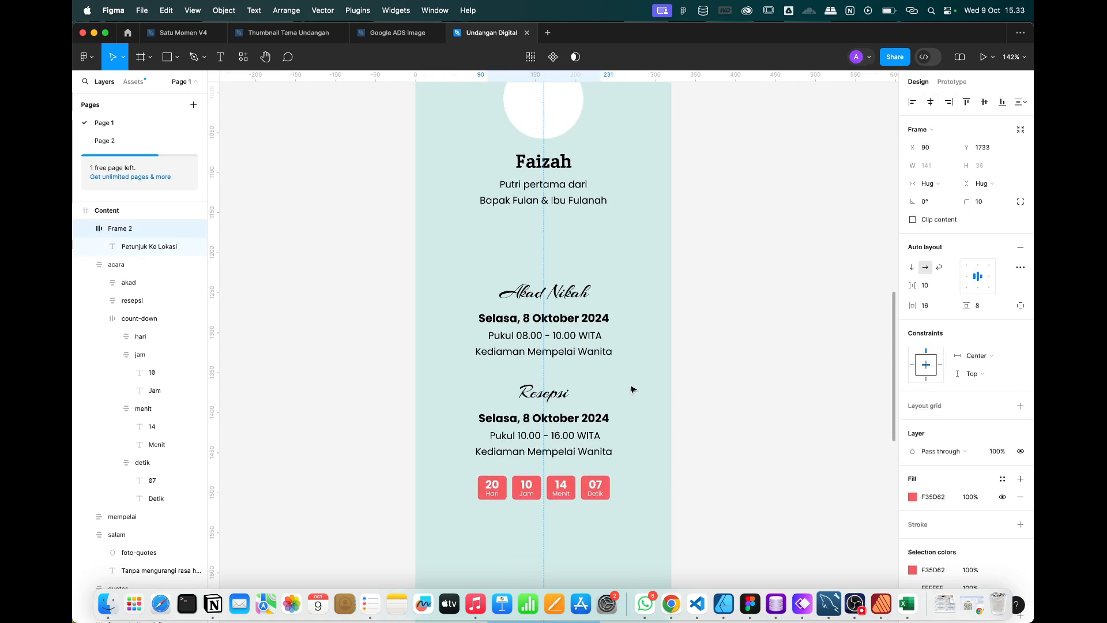
{"action": "scroll", "coordinate": [631, 388], "scroll_direction": "left", "scroll_amount": 5}
{"action": "scroll", "coordinate": [630, 388], "scroll_direction": "right", "scroll_amount": 4}
{"action": "scroll", "coordinate": [631, 388], "scroll_direction": "up", "scroll_amount": 3}
{"action": "scroll", "coordinate": [631, 388], "scroll_direction": "right", "scroll_amount": 4}
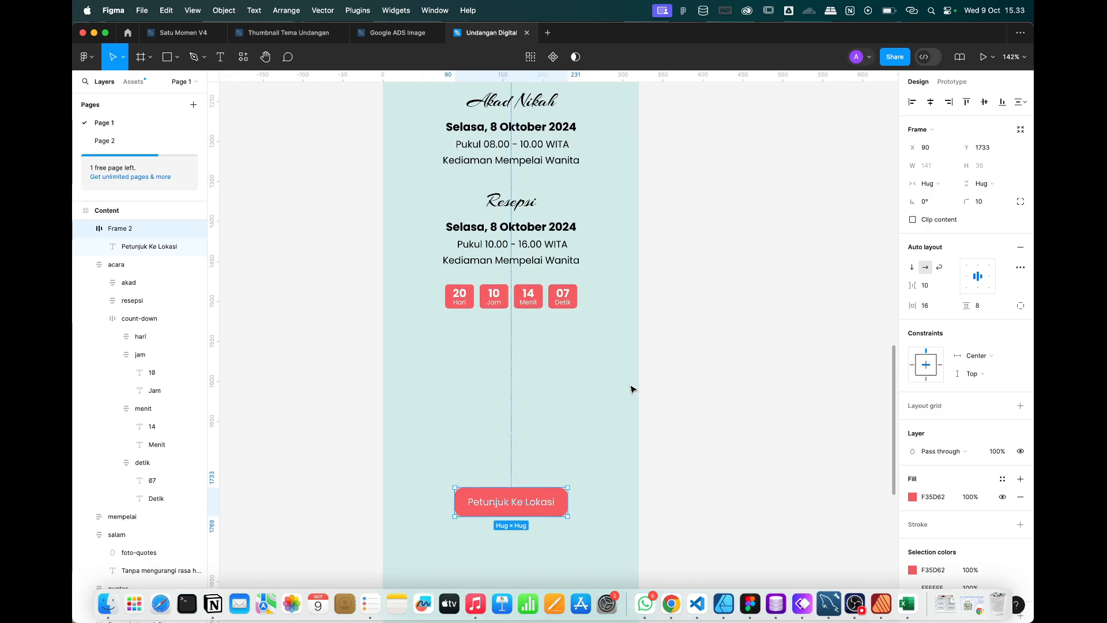
{"action": "scroll", "coordinate": [540, 437], "scroll_direction": "up", "scroll_amount": 3}
{"action": "key", "text": "ctrl+Right"}
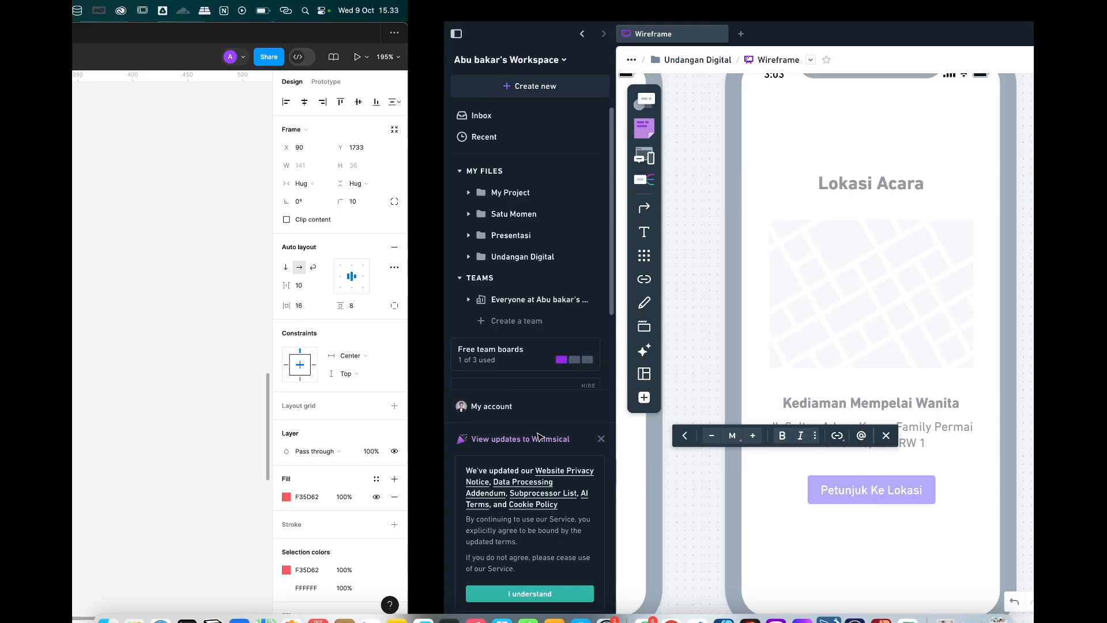
{"action": "key", "text": "ctrl+Left"}
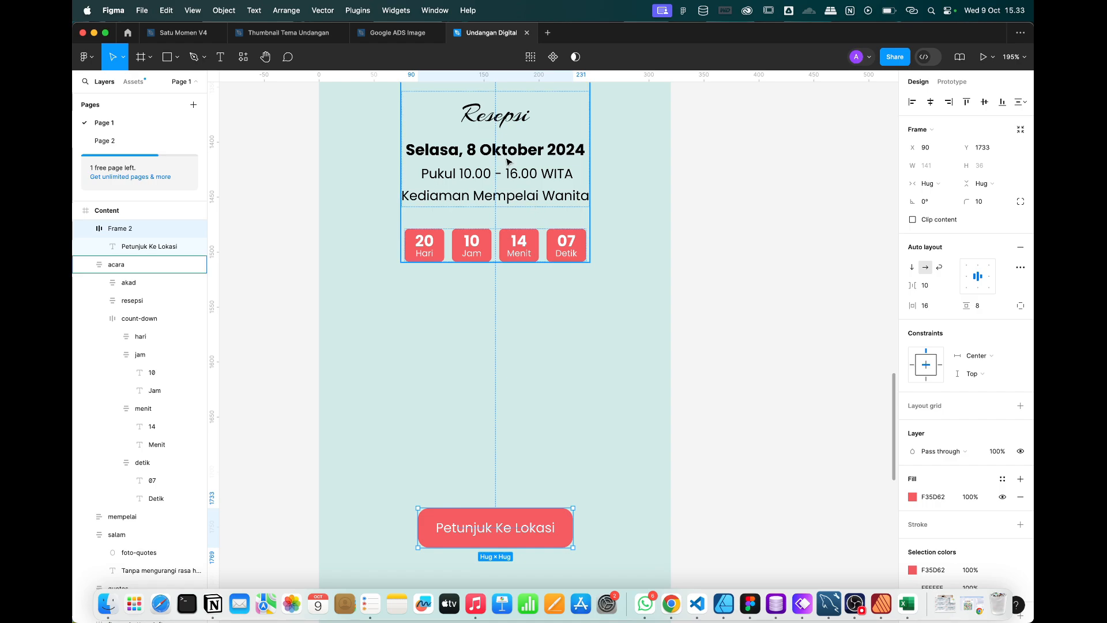
{"action": "scroll", "coordinate": [561, 300], "scroll_direction": "up", "scroll_amount": 15}
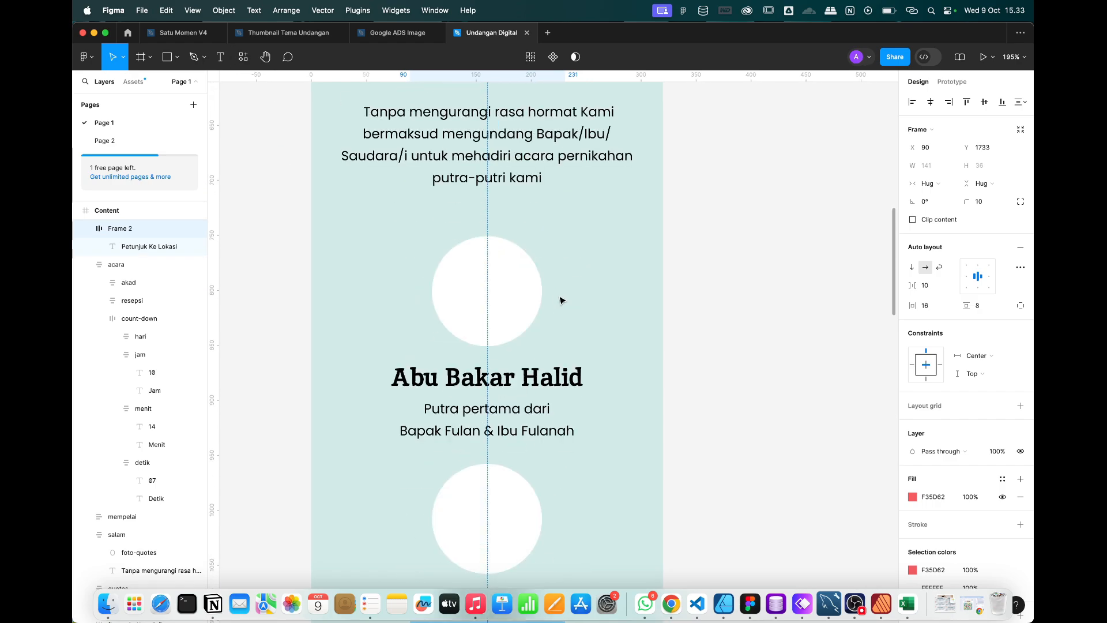
{"action": "left_click", "coordinate": [485, 327]}
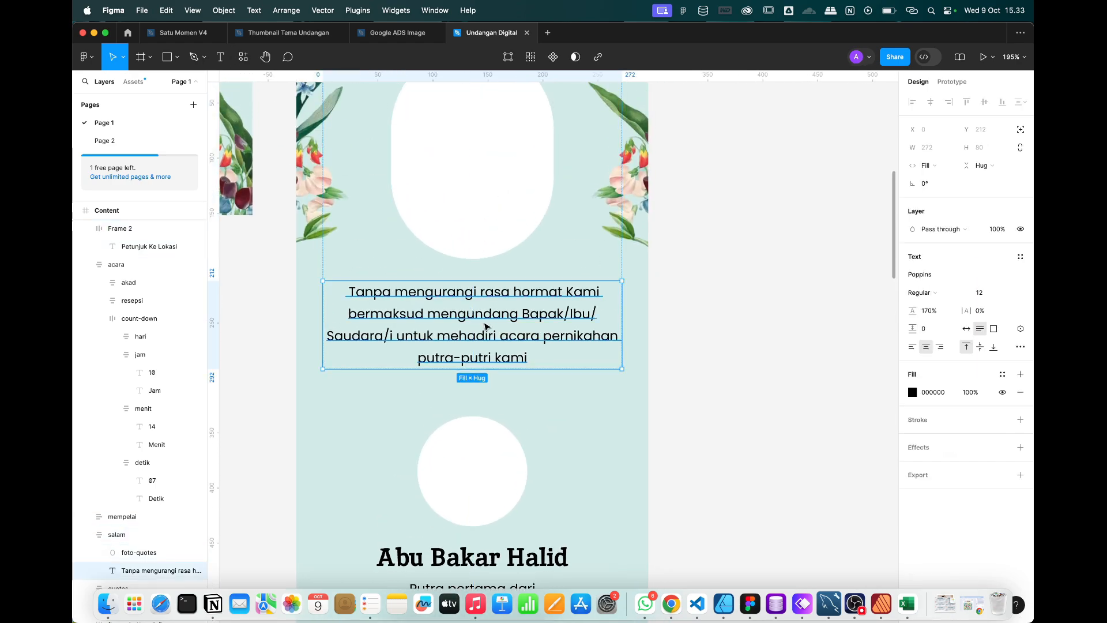
{"action": "scroll", "coordinate": [484, 327], "scroll_direction": "down", "scroll_amount": 15}
{"action": "key", "text": "Escape"}
{"action": "scroll", "coordinate": [490, 415], "scroll_direction": "down", "scroll_amount": 5}
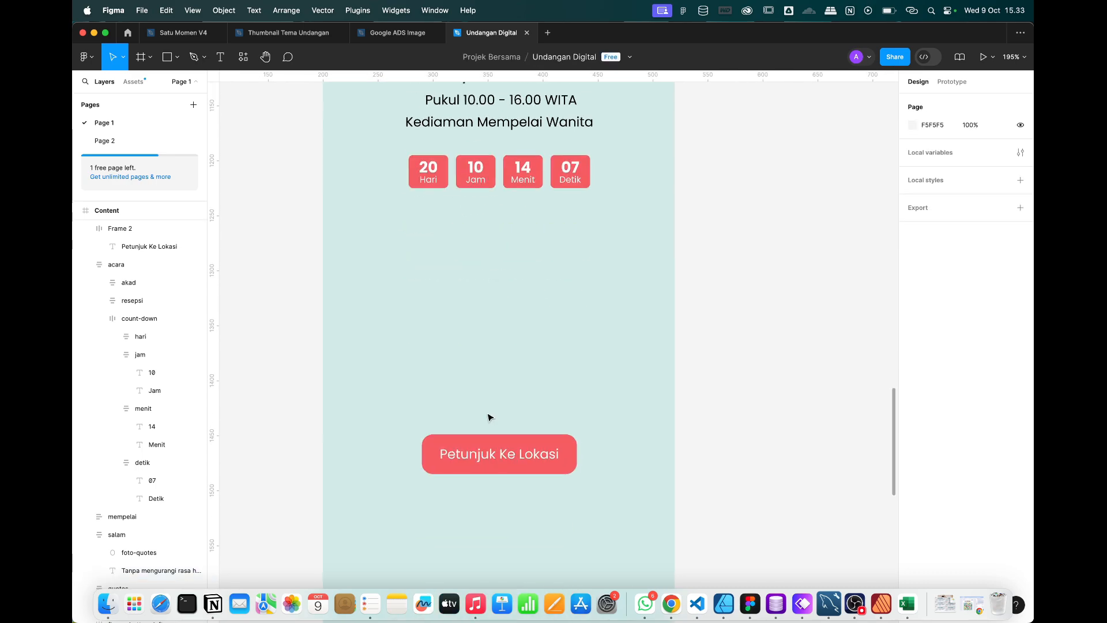
Paste the paragraph above the button and turn a duplicate into the 'Kediaman Mempelai Wanita' heading.
{"action": "key", "text": "cmd+v"}
{"action": "left_click_drag", "start_coordinate": [544, 376], "coordinate": [524, 319]}
{"action": "double_click", "coordinate": [524, 318]}
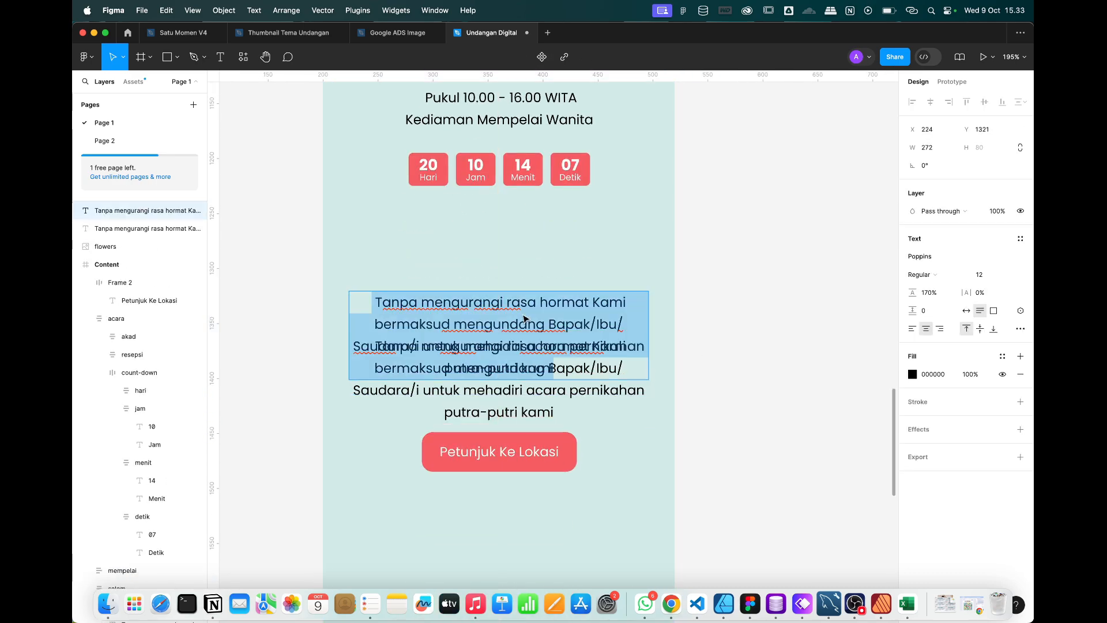
{"action": "type", "text": "B"}
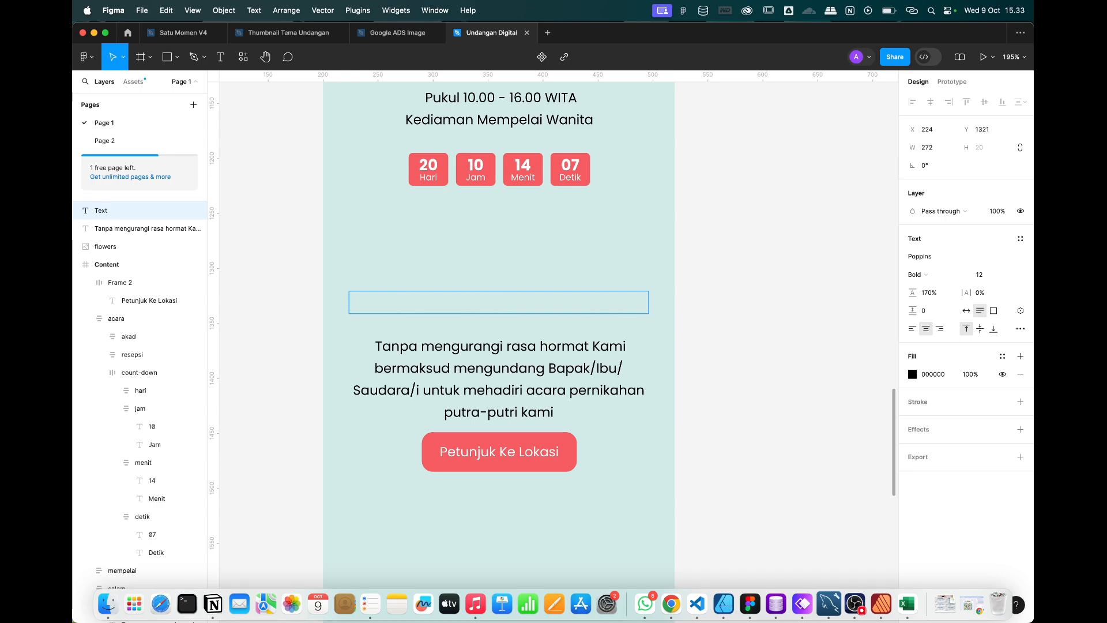
{"action": "type", "text": "ediaman mempe"}
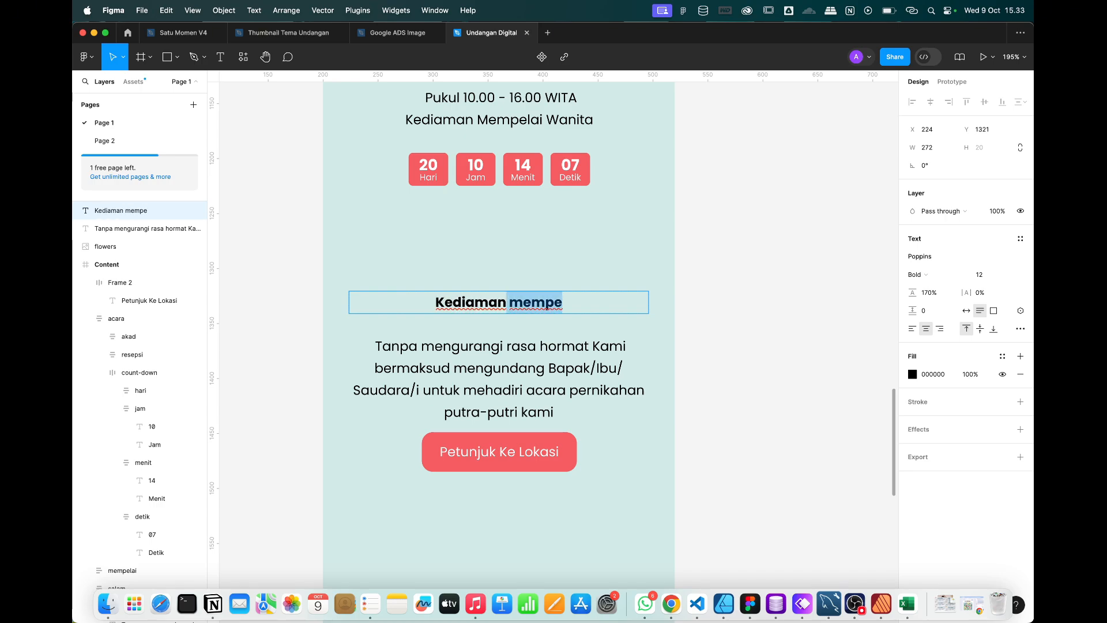
{"action": "key", "text": "BackSpace"}
{"action": "key", "text": "BackSpace"}
{"action": "key", "text": "BackSpace"}
{"action": "key", "text": "BackSpace"}
{"action": "key", "text": "BackSpace"}
{"action": "key", "text": "BackSpace"}
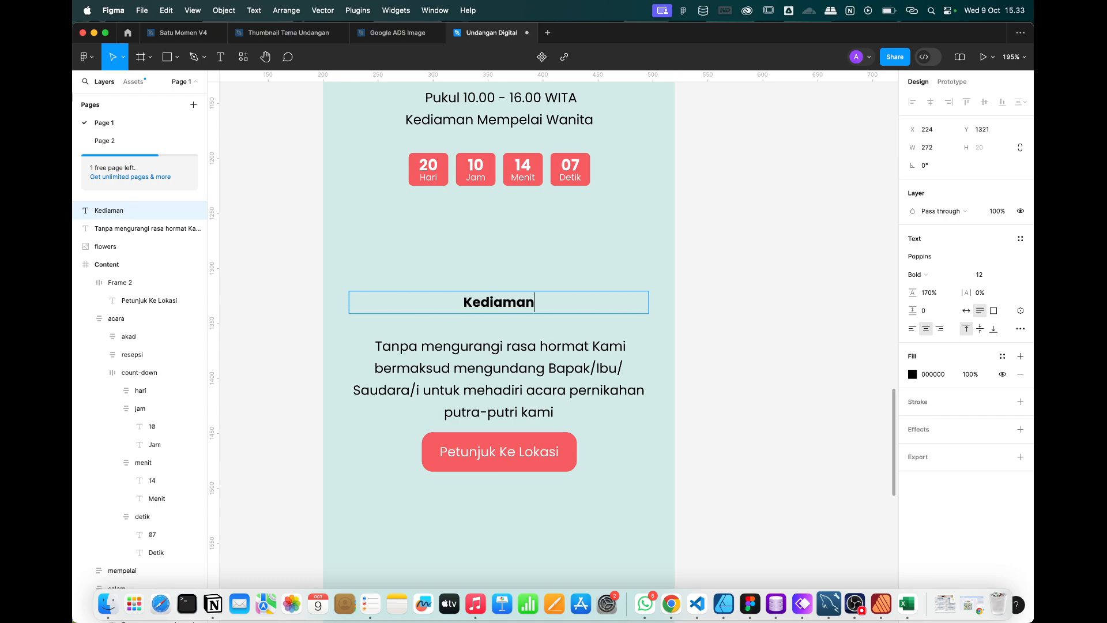
{"action": "type", "text": "Memkpe"}
{"action": "key", "text": "BackSpace"}
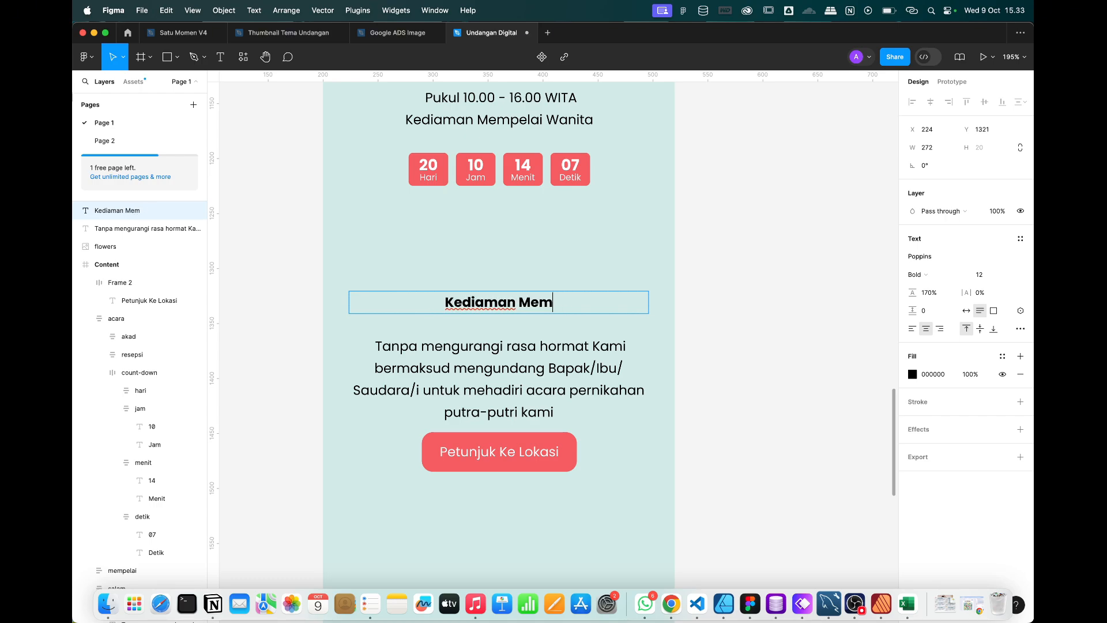
{"action": "type", "text": "pelai Wanita"}
{"action": "key", "text": "Escape"}
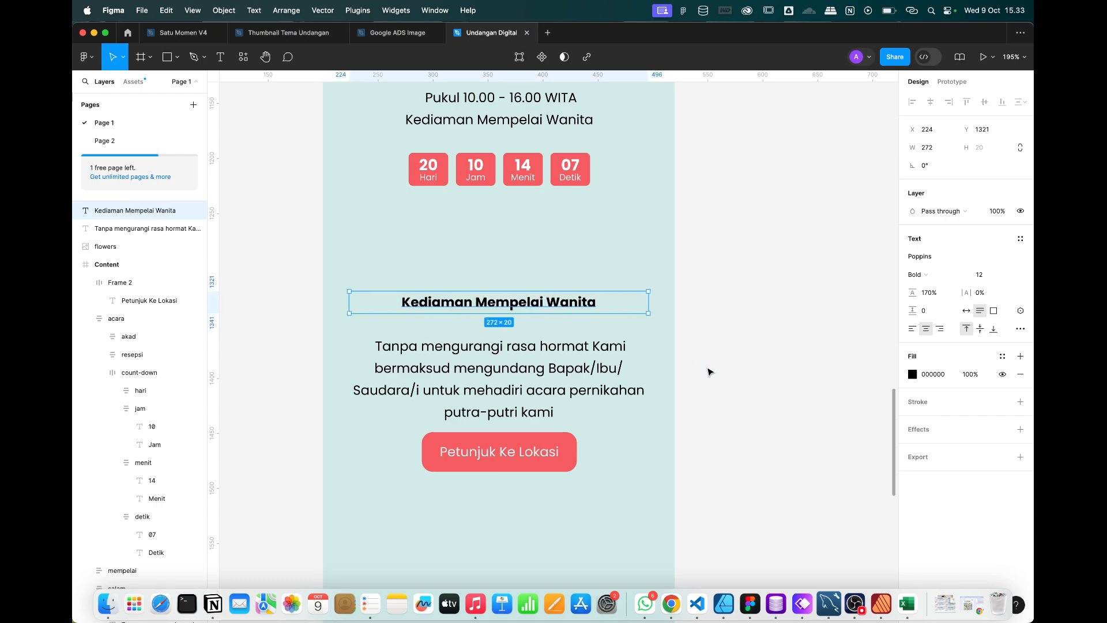
{"action": "left_click", "coordinate": [710, 371]}
{"action": "left_click", "coordinate": [519, 308]}
{"action": "left_click_drag", "start_coordinate": [526, 307], "coordinate": [528, 319]}
Replace the paragraph below the heading with the venue address copied from Whimsical.
{"action": "left_click", "coordinate": [532, 376]}
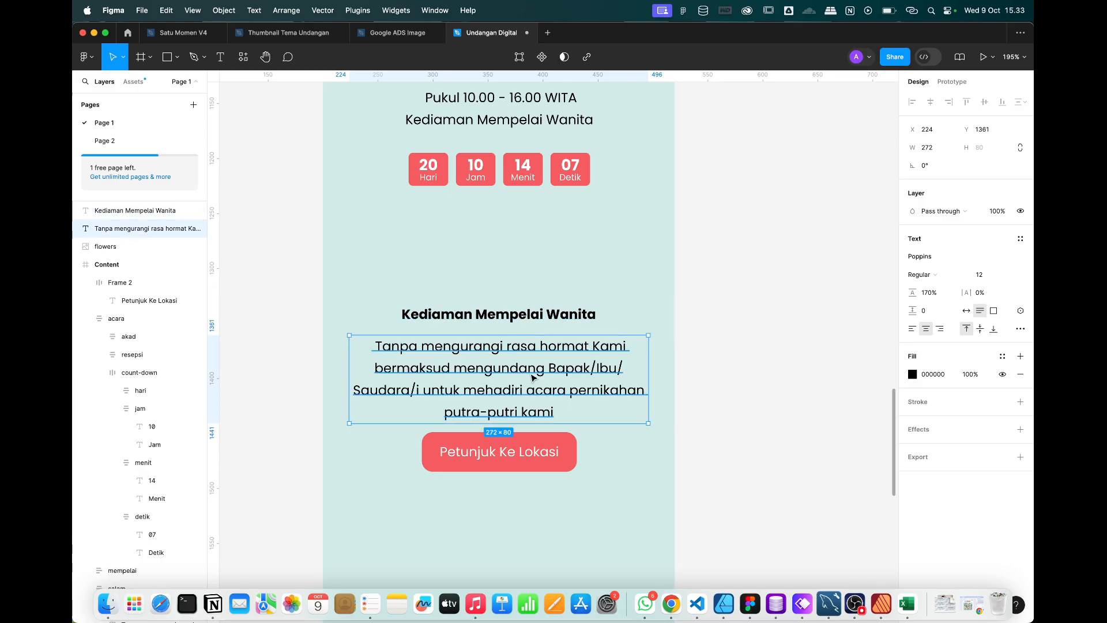
{"action": "double_click", "coordinate": [532, 378]}
{"action": "key", "text": "super+Tab"}
{"action": "left_click", "coordinate": [550, 436]}
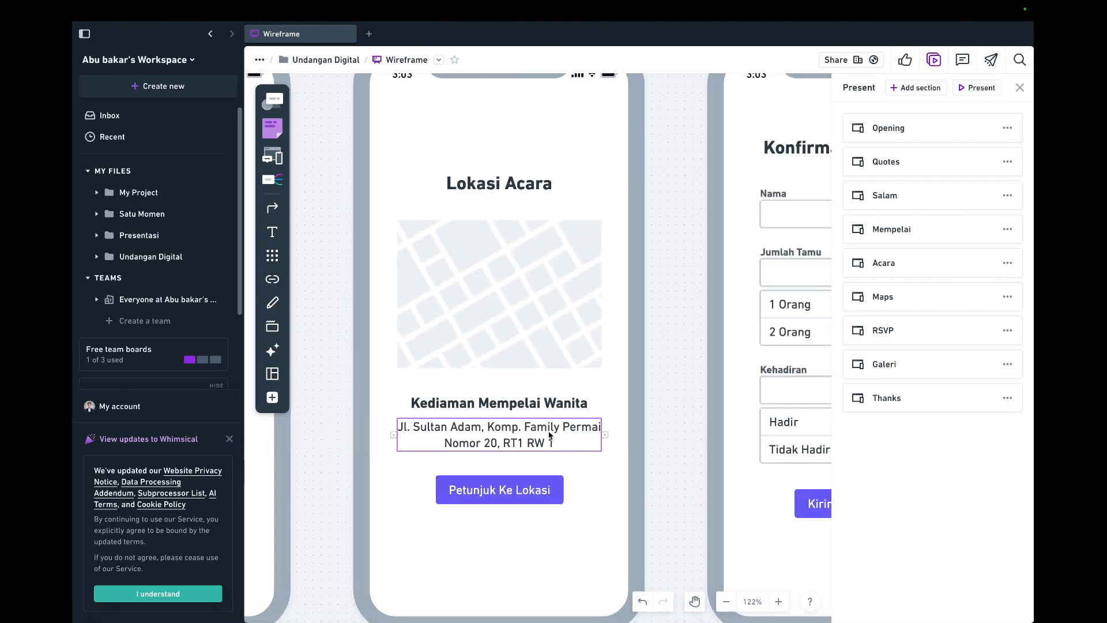
{"action": "triple_click", "coordinate": [549, 432]}
{"action": "key", "text": "super+a"}
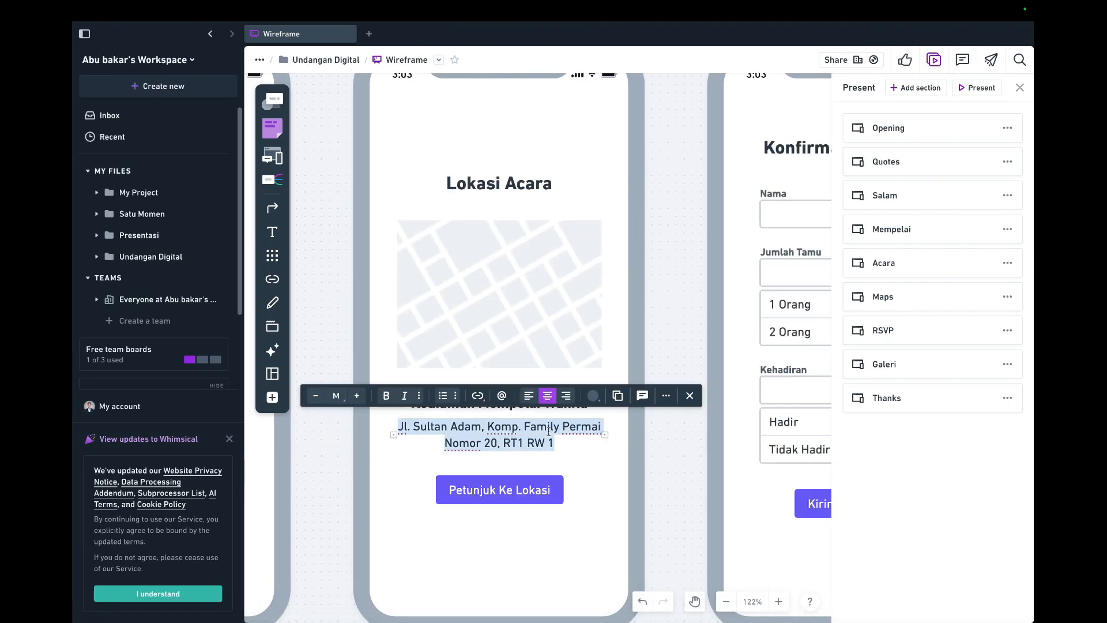
{"action": "key", "text": "super+c"}
{"action": "key", "text": "super+Tab"}
{"action": "key", "text": "super+v"}
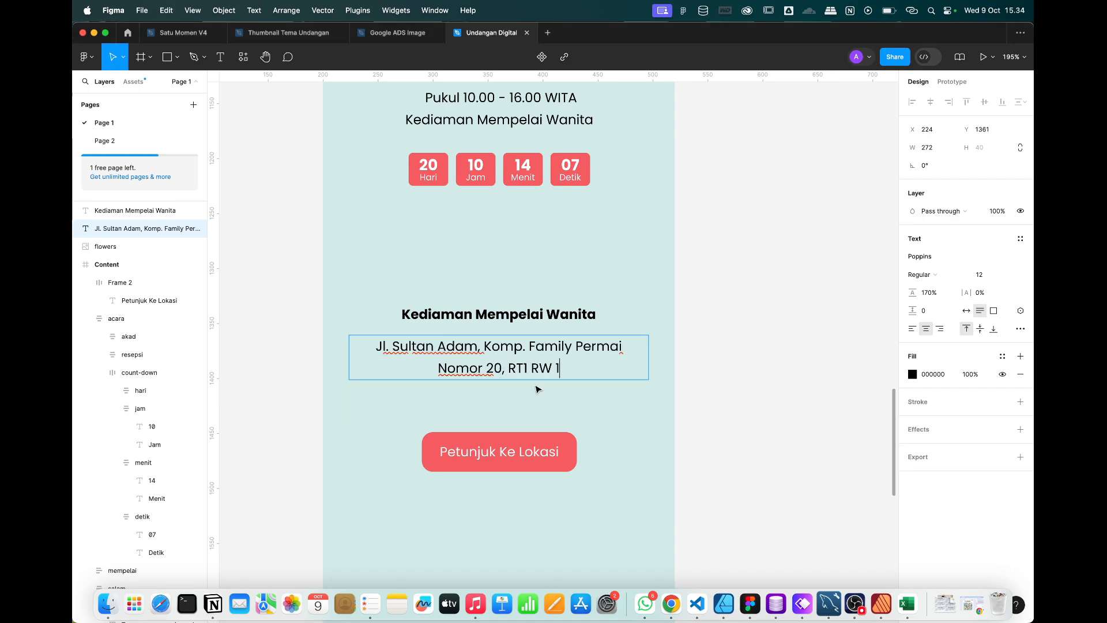
Wrap the heading, address and button in auto layout, then undo it.
{"action": "left_click", "coordinate": [504, 459]}
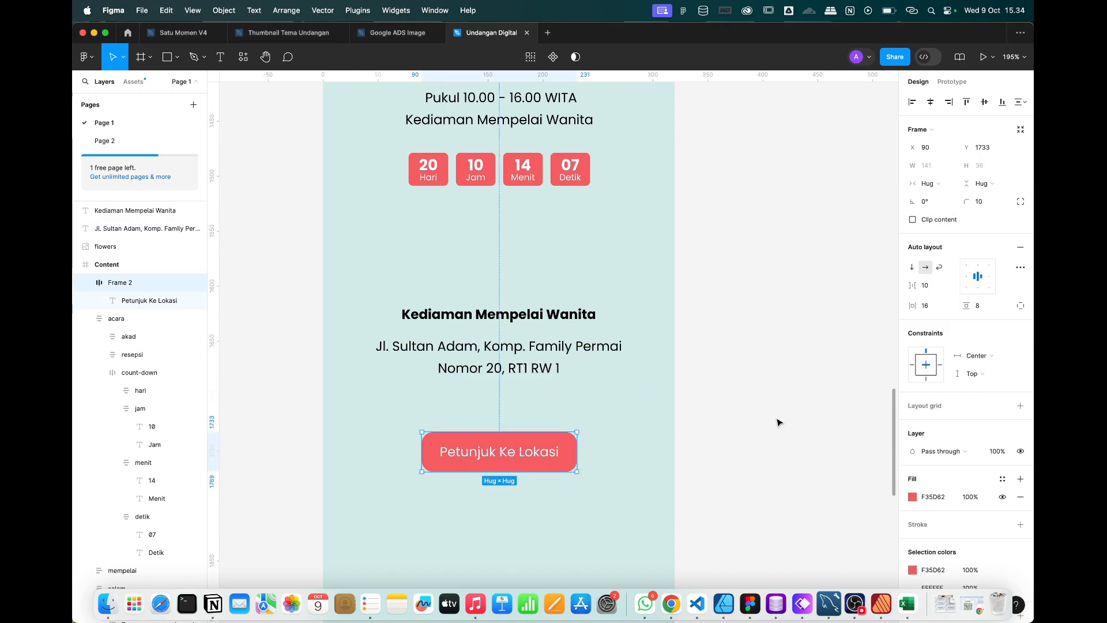
{"action": "left_click", "coordinate": [522, 346]}
{"action": "left_click", "coordinate": [521, 323], "text": "shift"}
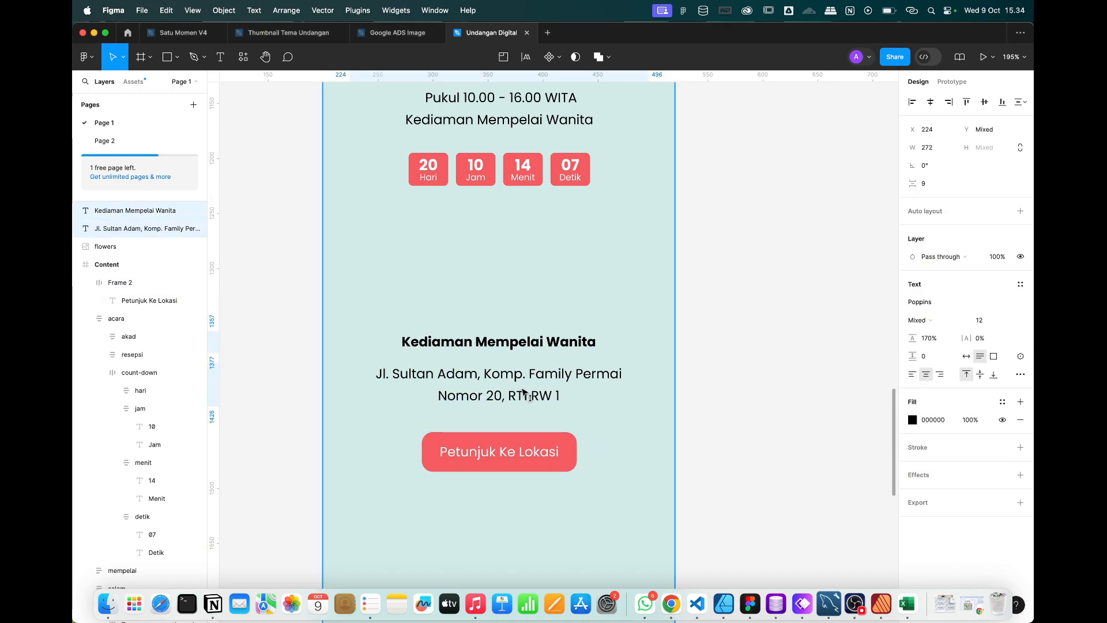
{"action": "left_click_drag", "start_coordinate": [744, 474], "coordinate": [484, 328]}
{"action": "key", "text": "shift+a"}
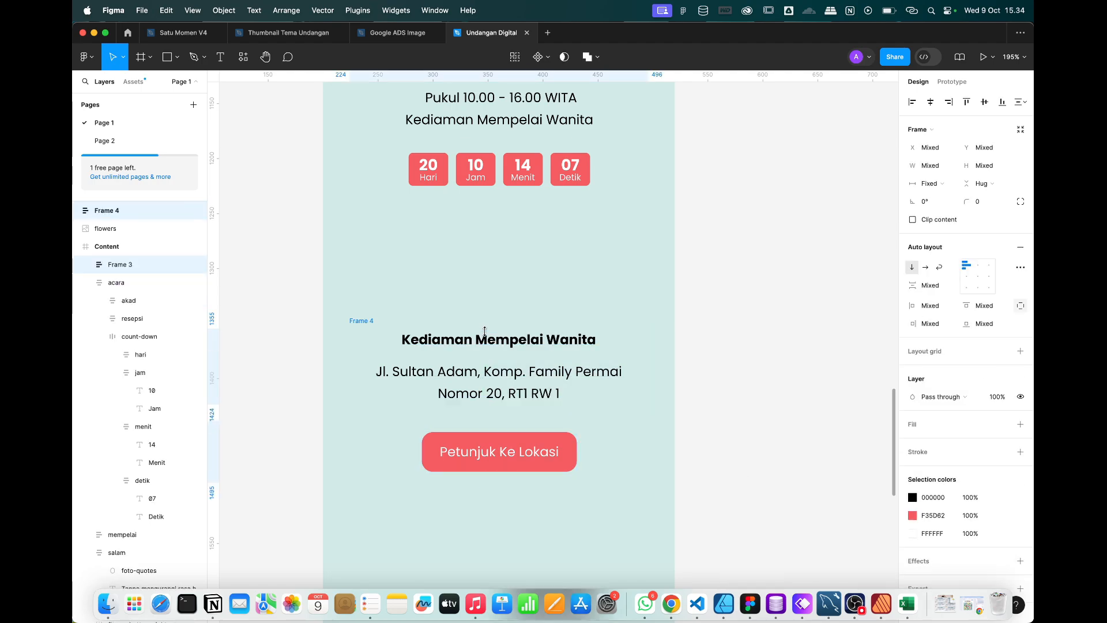
{"action": "key", "text": "super+z"}
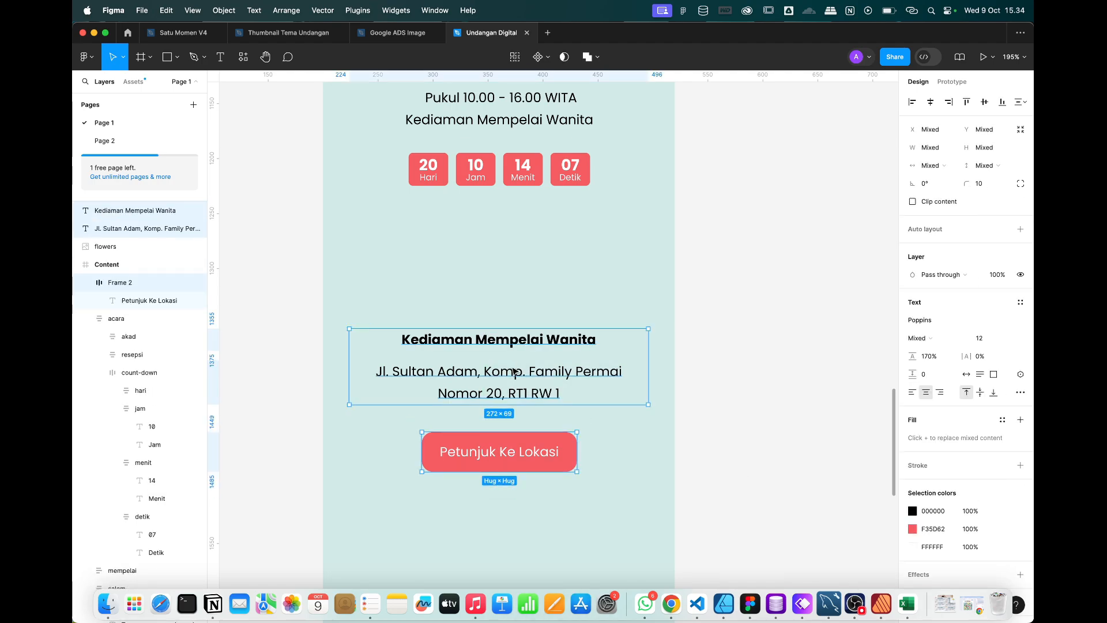
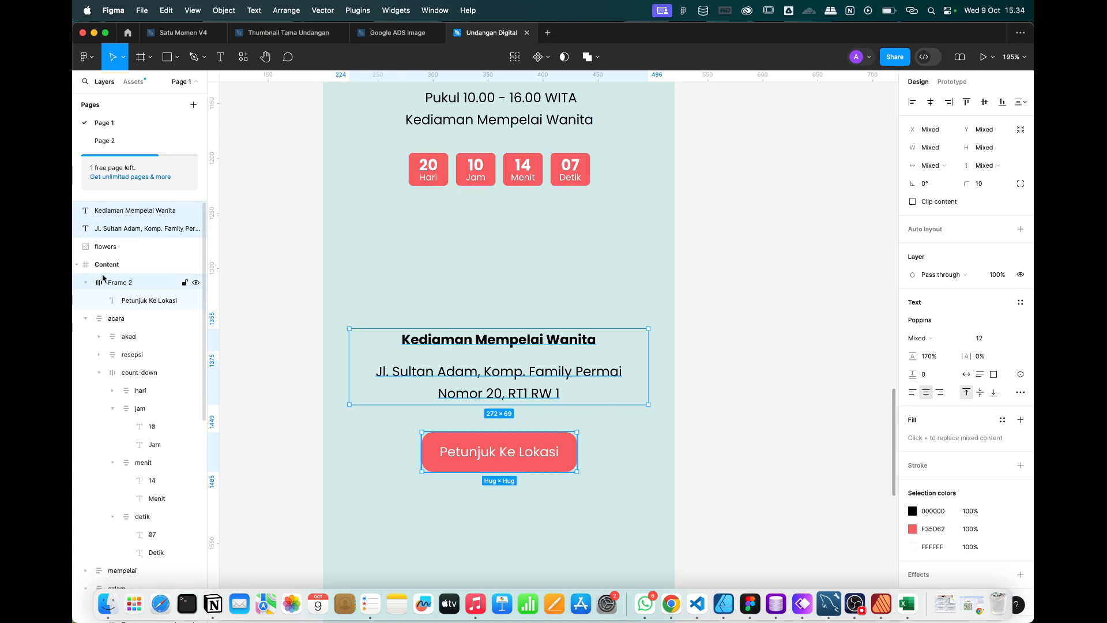
Move the venue heading and address into Content and rename the location button's frame 'button'.
{"action": "left_click", "coordinate": [120, 282], "text": "shift"}
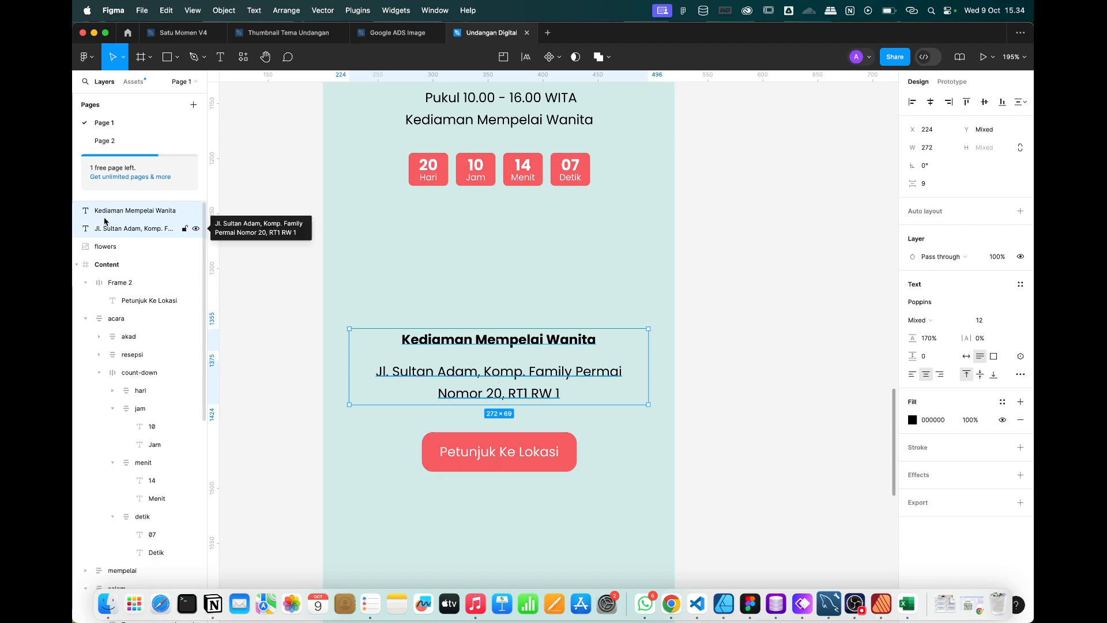
{"action": "left_click_drag", "start_coordinate": [105, 226], "coordinate": [106, 282]}
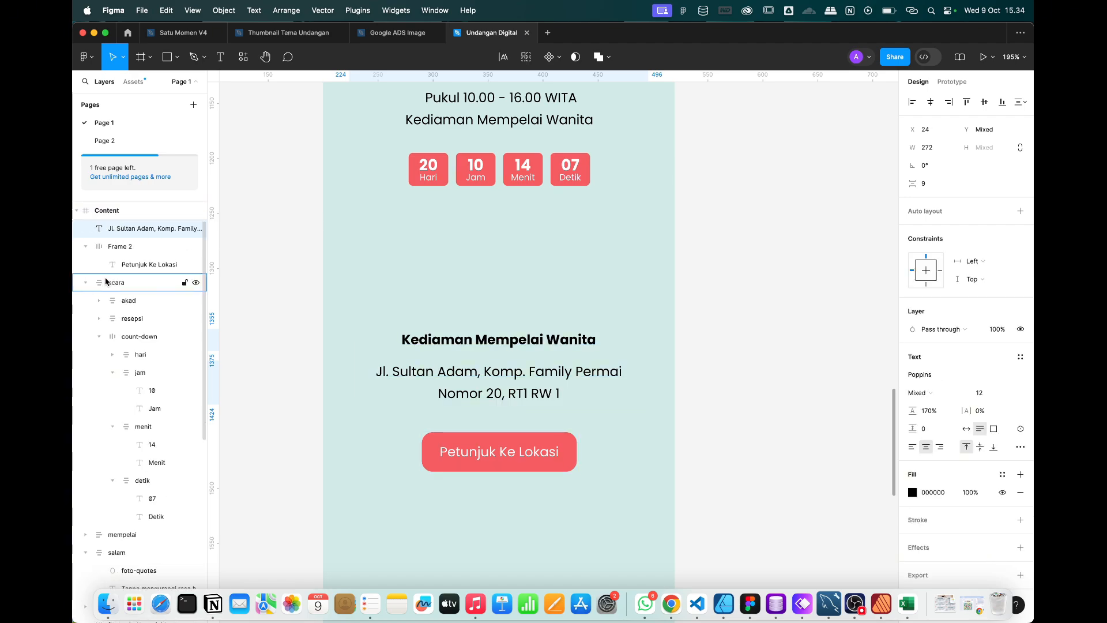
{"action": "left_click", "coordinate": [112, 248]}
{"action": "double_click", "coordinate": [118, 249]}
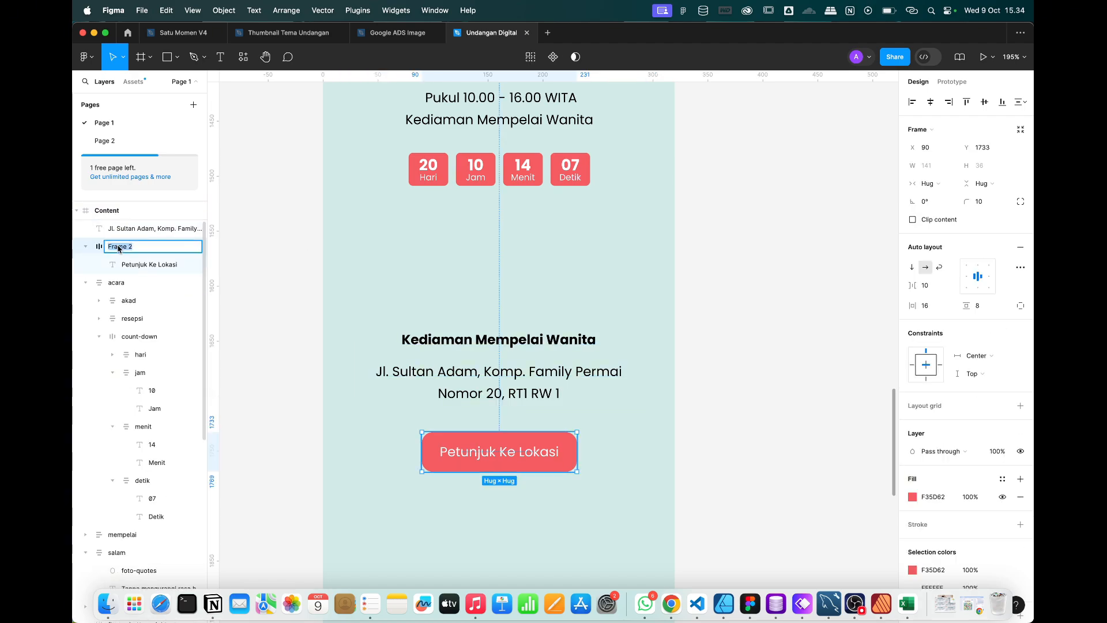
{"action": "type", "text": "button"}
{"action": "key", "text": "Return"}
Rename the Buka Undangan button's frame on the Opening screen to 'button'.
{"action": "scroll", "coordinate": [546, 392], "scroll_direction": "down", "scroll_amount": 5}
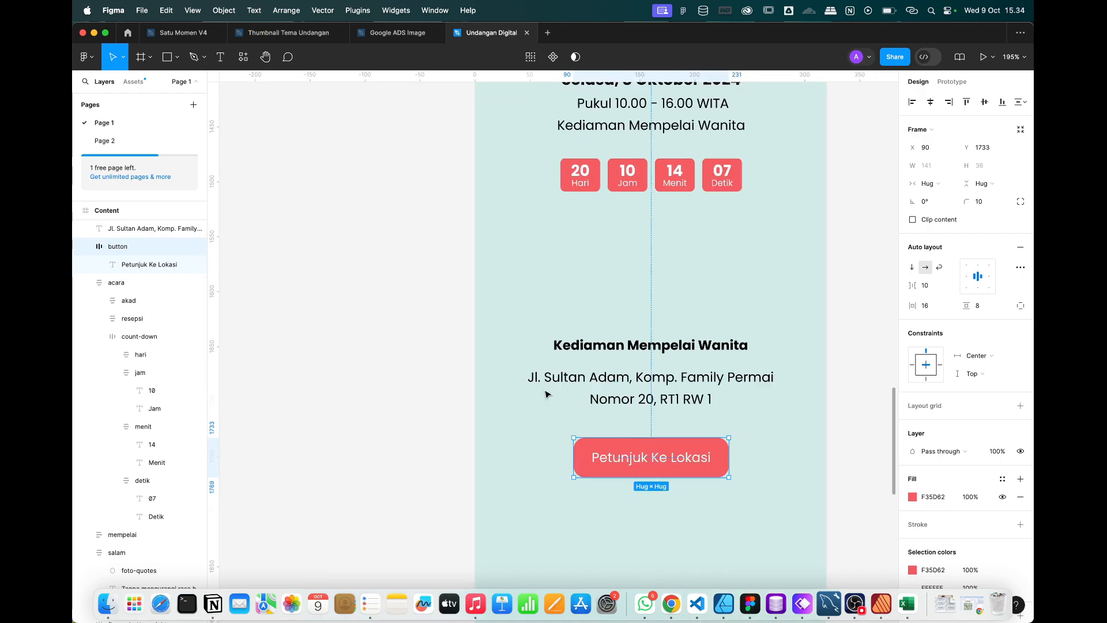
{"action": "scroll", "coordinate": [546, 395], "scroll_direction": "down", "scroll_amount": 2}
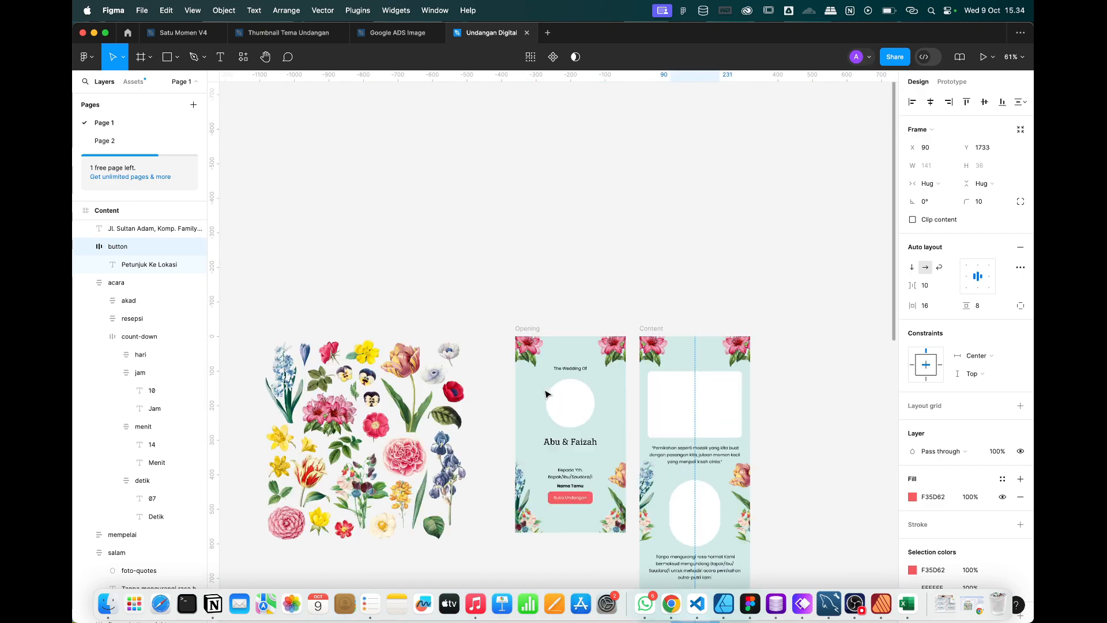
{"action": "left_click", "coordinate": [572, 499]}
{"action": "left_click", "coordinate": [145, 523]}
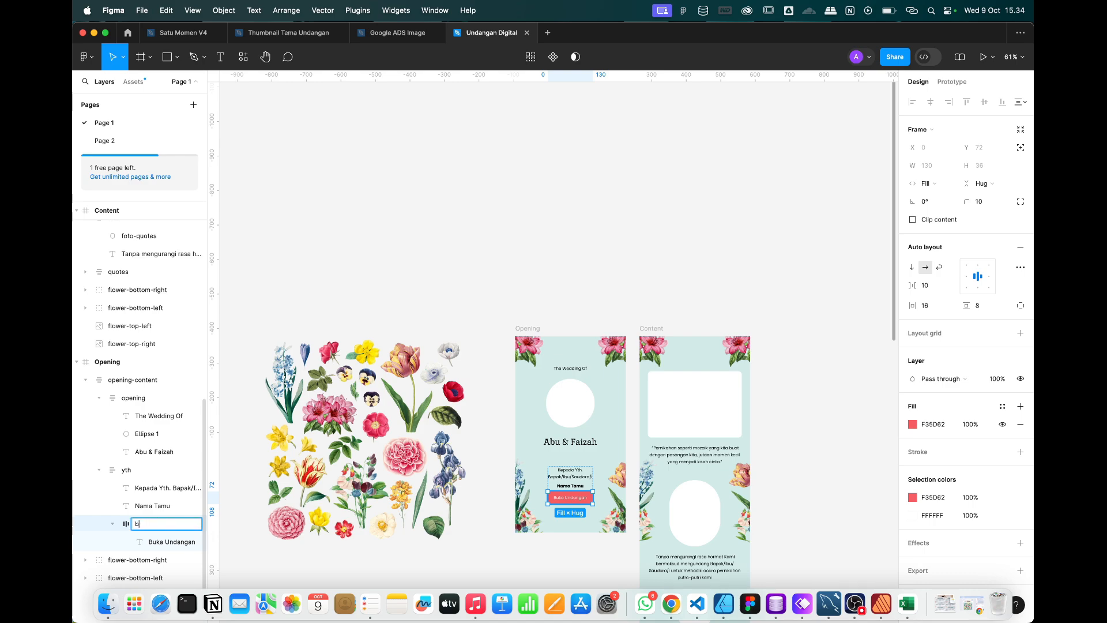
{"action": "type", "text": "button"}
{"action": "key", "text": "Return"}
{"action": "scroll", "coordinate": [581, 464], "scroll_direction": "down", "scroll_amount": 10}
{"action": "scroll", "coordinate": [581, 465], "scroll_direction": "right", "scroll_amount": 5}
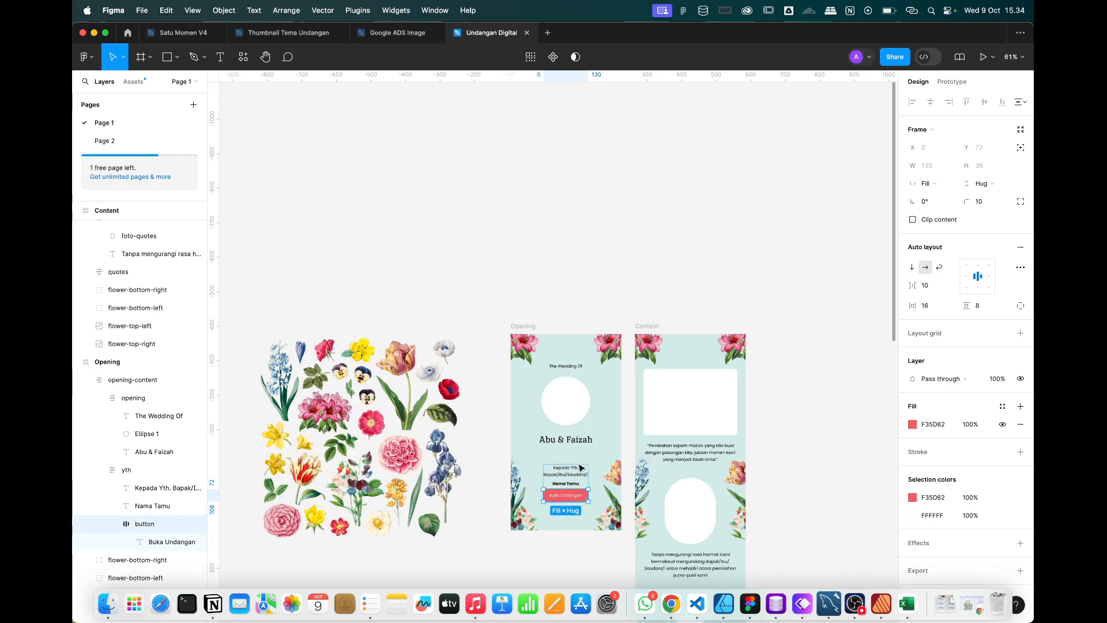
{"action": "scroll", "coordinate": [427, 514], "scroll_direction": "up", "scroll_amount": 3}
Wrap the venue heading, address and location button in auto layout with 8 spacing.
{"action": "left_click", "coordinate": [434, 409]}
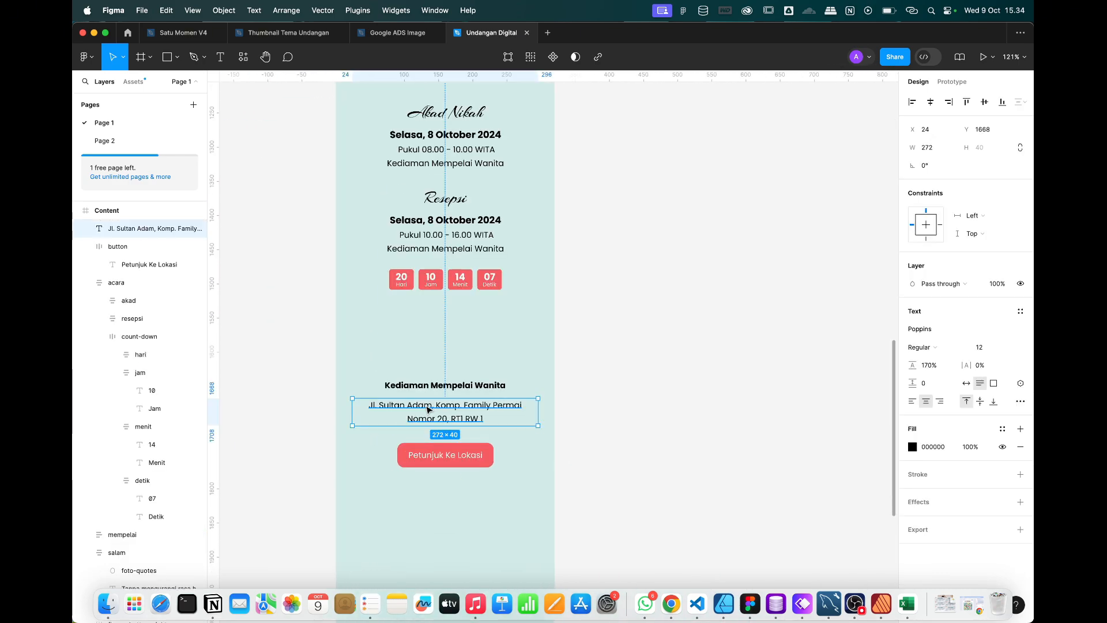
{"action": "scroll", "coordinate": [436, 408], "scroll_direction": "up", "scroll_amount": 3}
{"action": "left_click", "coordinate": [458, 378], "text": "shift"}
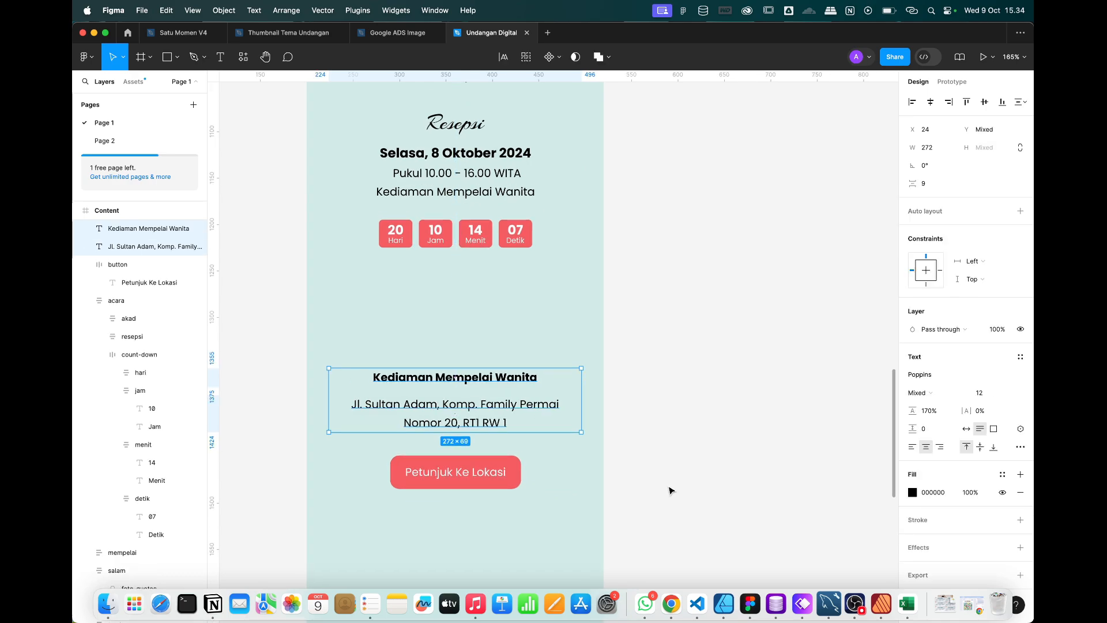
{"action": "left_click_drag", "start_coordinate": [669, 489], "coordinate": [349, 366]}
{"action": "key", "text": "shift+a"}
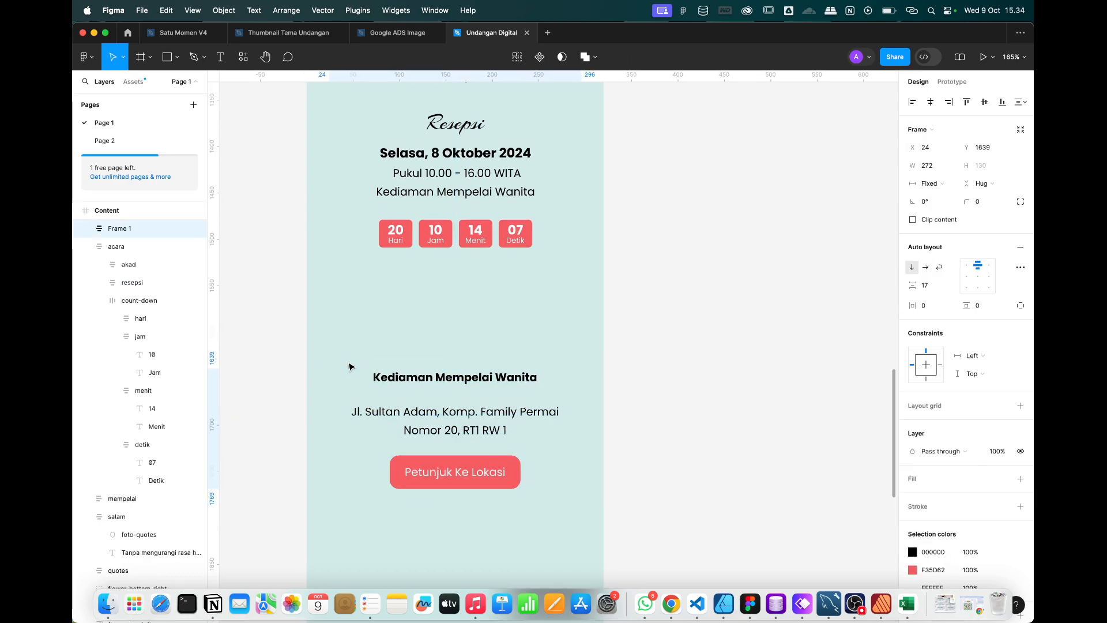
{"action": "left_click", "coordinate": [930, 288]}
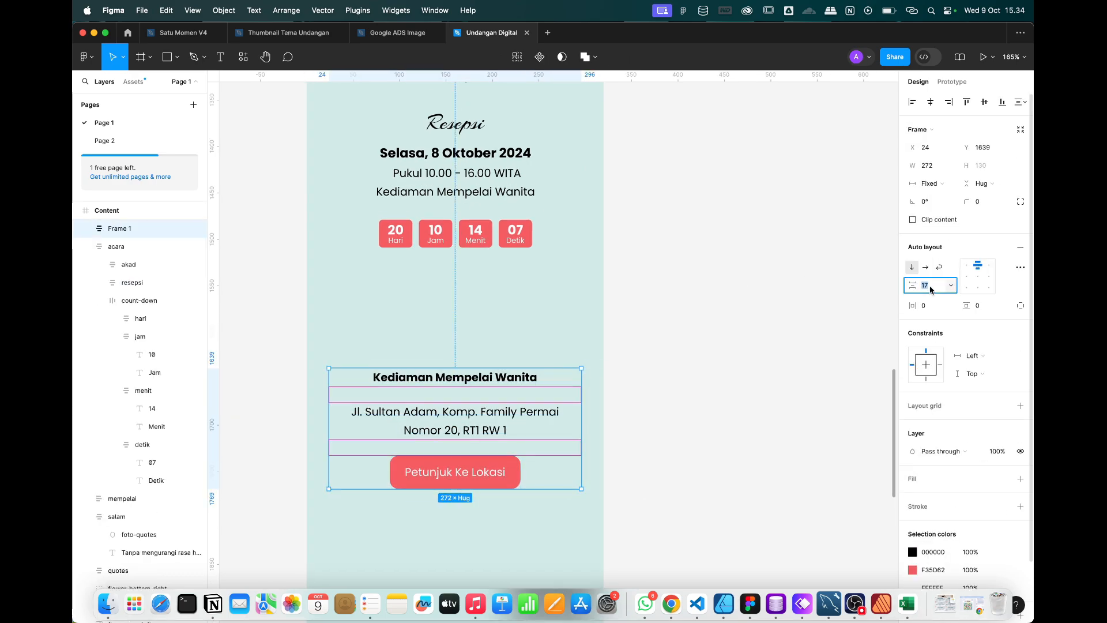
{"action": "type", "text": "8"}
{"action": "key", "text": "Return"}
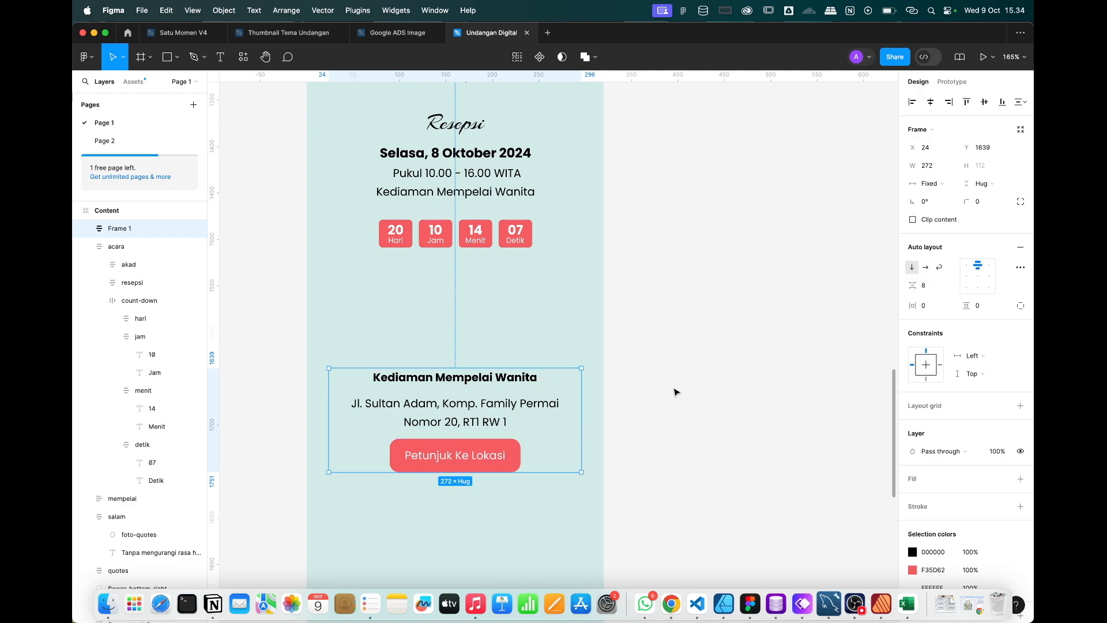
Name the new auto-layout frame 'alamat' and move it further down the page.
{"action": "left_click", "coordinate": [663, 396]}
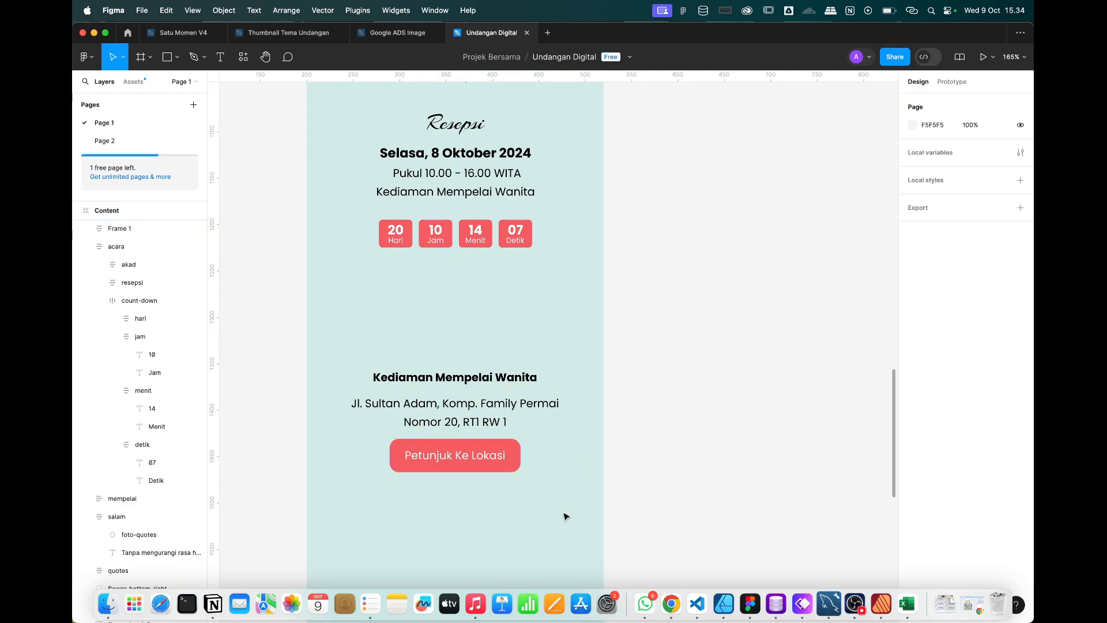
{"action": "double_click", "coordinate": [503, 420]}
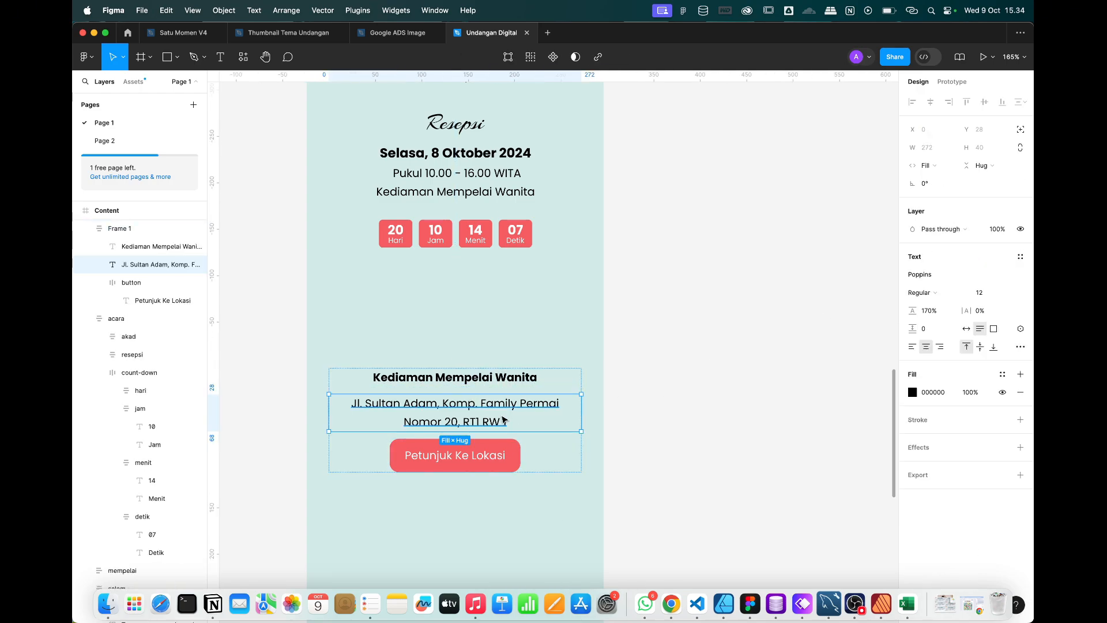
{"action": "left_click", "coordinate": [685, 392]}
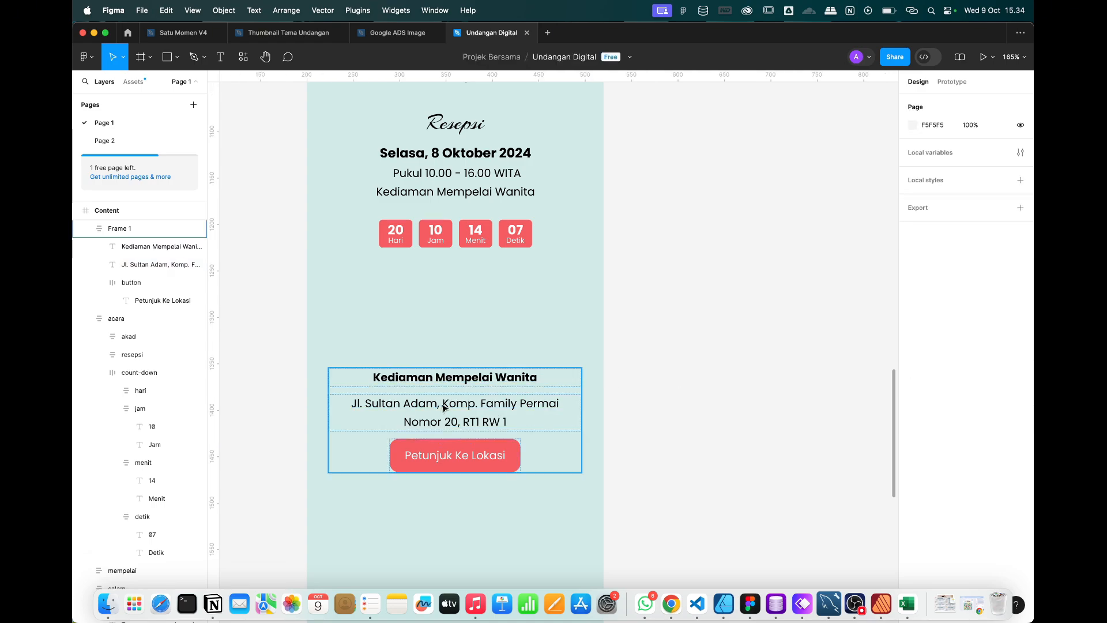
{"action": "double_click", "coordinate": [122, 229]}
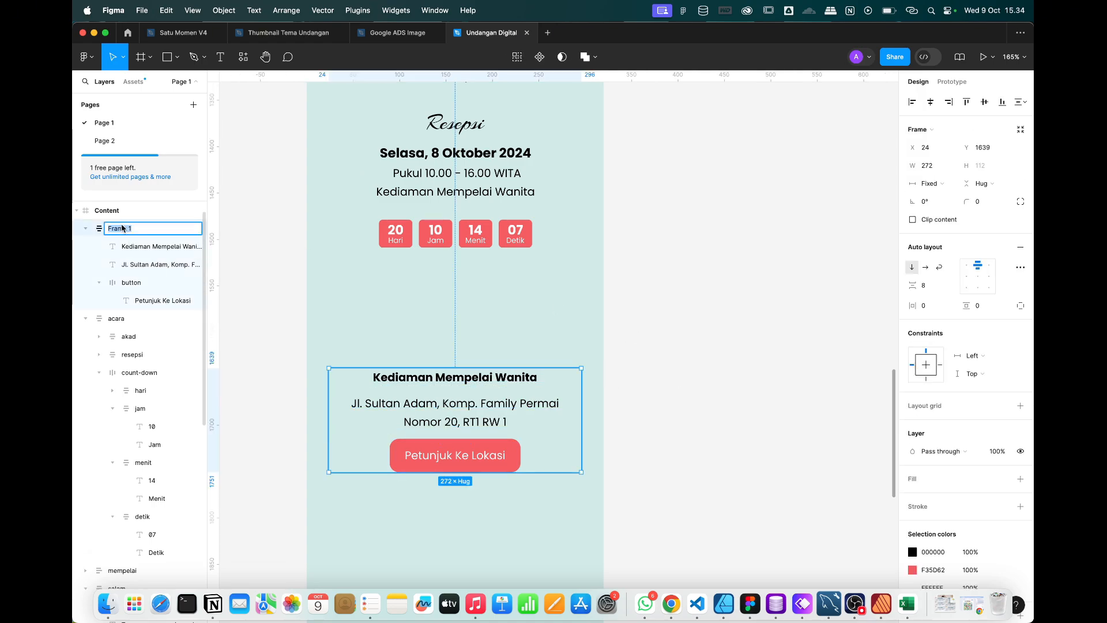
{"action": "type", "text": "alamat"}
{"action": "key", "text": "Return"}
{"action": "left_click_drag", "start_coordinate": [509, 400], "coordinate": [509, 500]}
{"action": "left_click", "coordinate": [664, 319]}
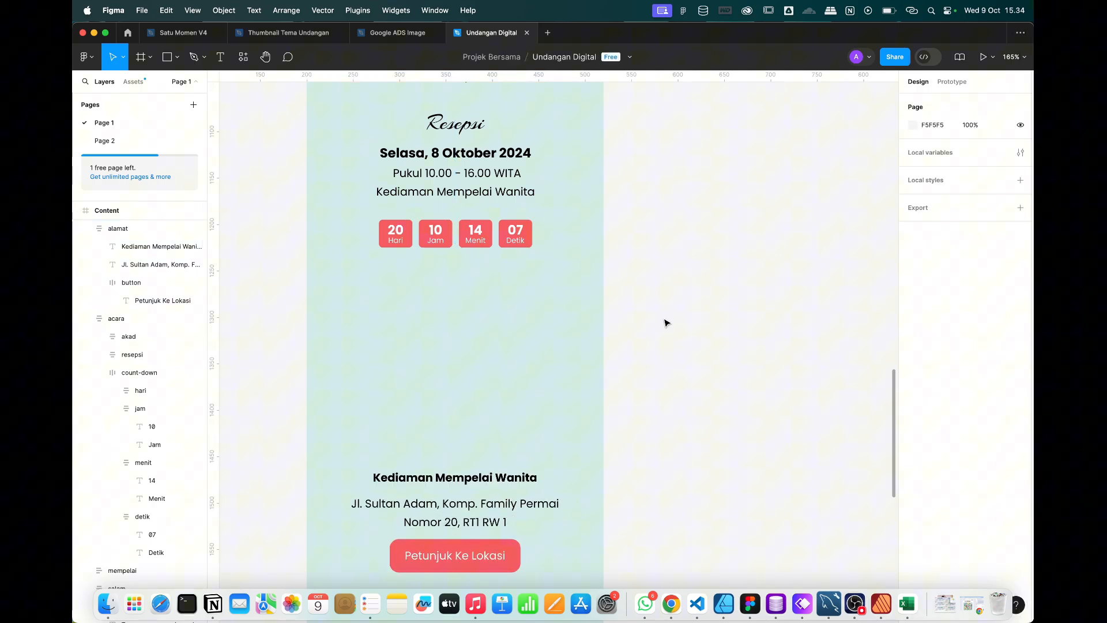
{"action": "left_click", "coordinate": [174, 55]}
Draw a placeholder rectangle above the venue heading and centre it horizontally.
{"action": "left_click", "coordinate": [167, 84]}
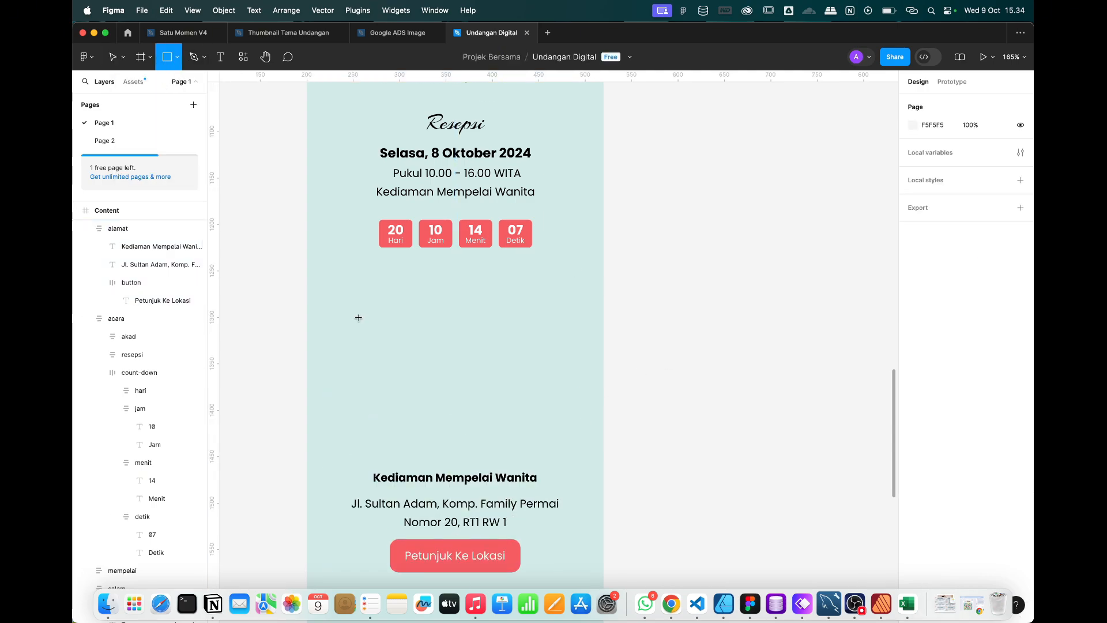
{"action": "mouse_move", "coordinate": [345, 299]}
{"action": "left_mouse_down"}
{"action": "mouse_move", "coordinate": [581, 474]}
{"action": "mouse_move", "coordinate": [564, 452]}
{"action": "left_mouse_up"}
{"action": "left_click", "coordinate": [931, 102]}
{"action": "scroll", "coordinate": [661, 242], "scroll_direction": "down", "scroll_amount": 5}
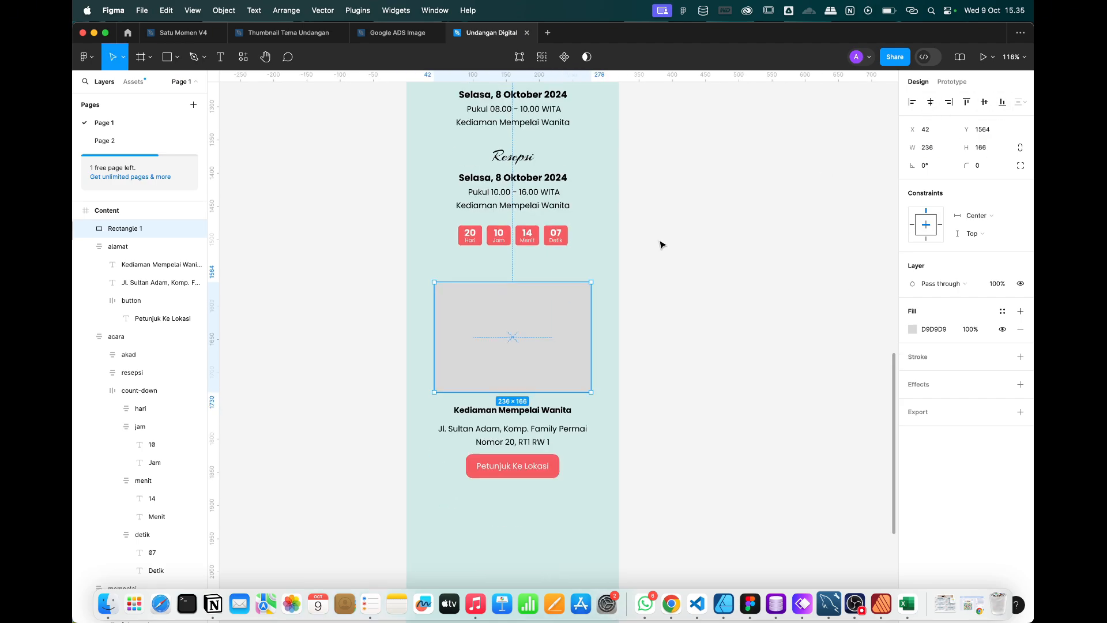
{"action": "scroll", "coordinate": [661, 242], "scroll_direction": "up", "scroll_amount": 5}
{"action": "scroll", "coordinate": [661, 243], "scroll_direction": "up", "scroll_amount": 5}
{"action": "scroll", "coordinate": [661, 242], "scroll_direction": "down", "scroll_amount": 10}
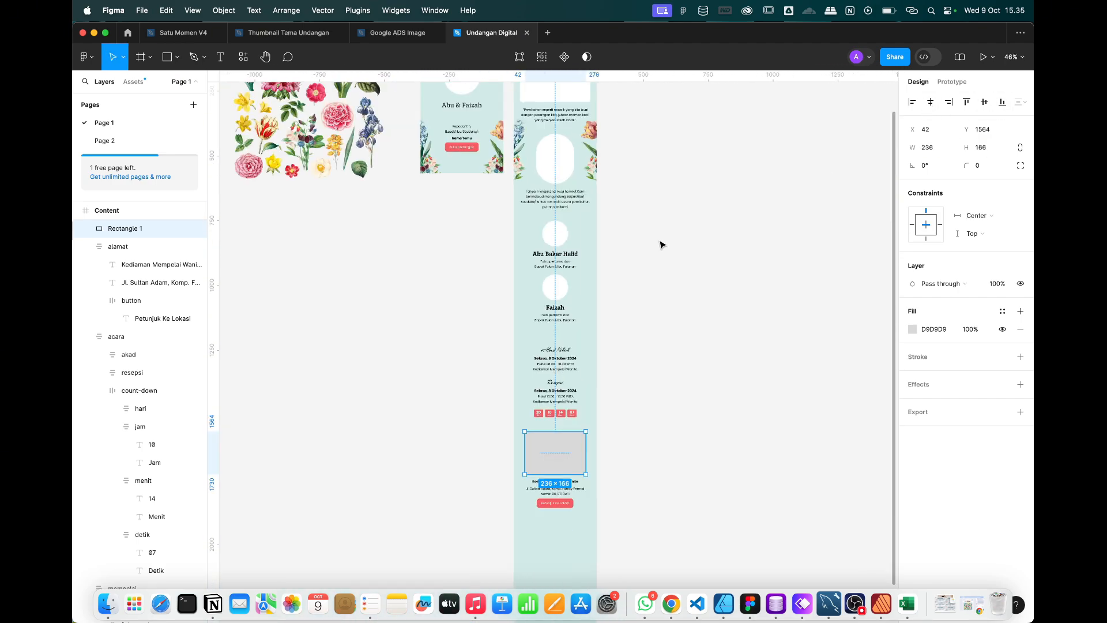
Widen the rectangle to 272 using the Content column grid and round its corners.
{"action": "left_click", "coordinate": [462, 195]}
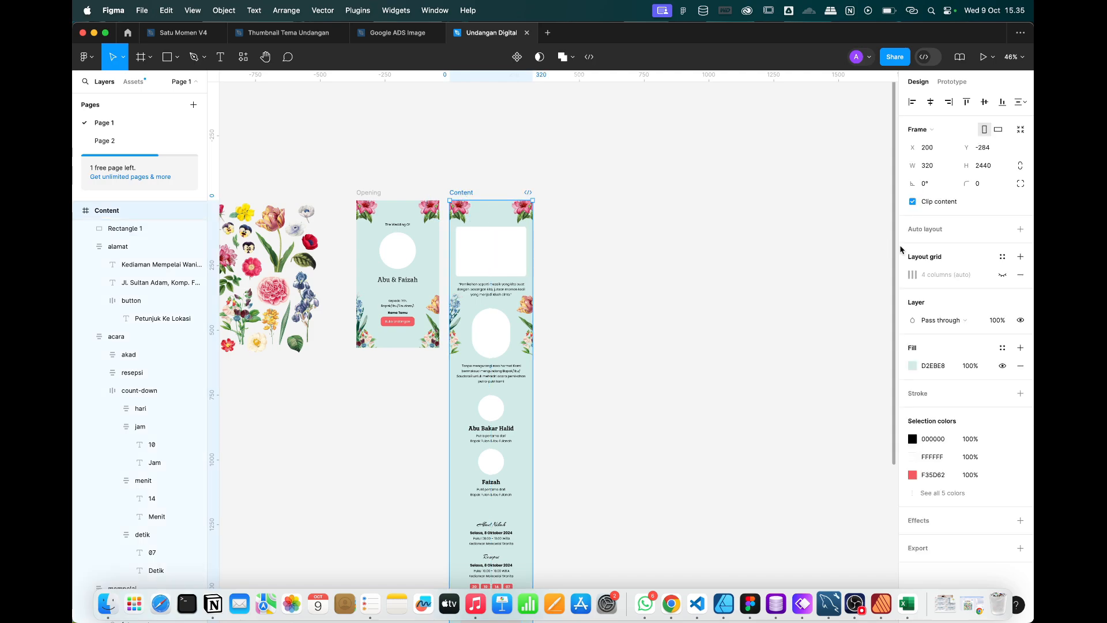
{"action": "left_click", "coordinate": [1002, 276]}
{"action": "scroll", "coordinate": [524, 439], "scroll_direction": "up", "scroll_amount": 10}
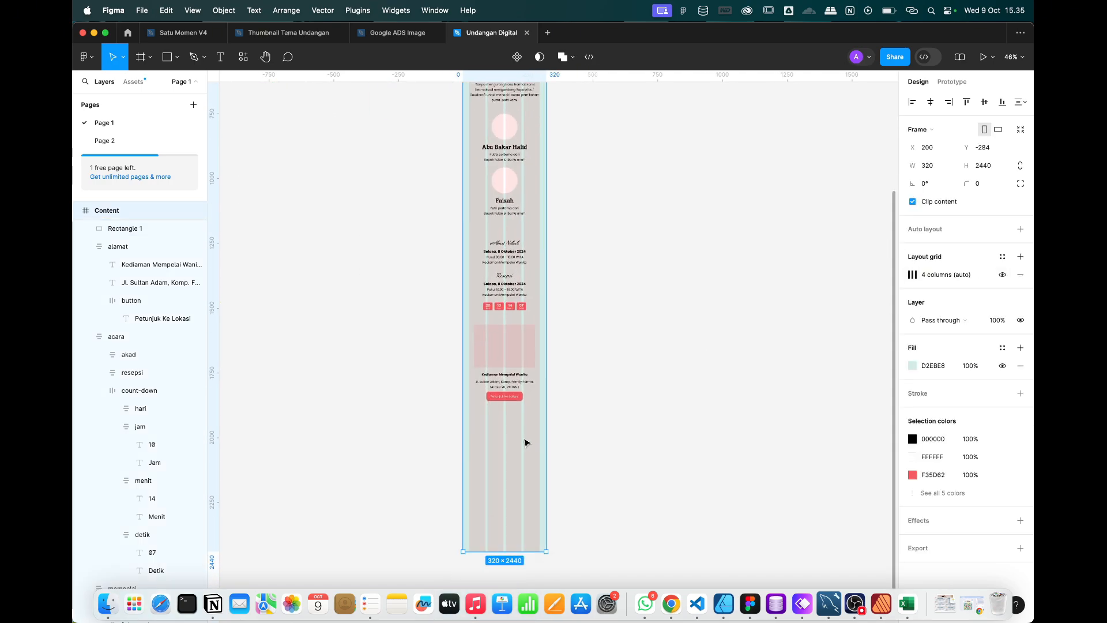
{"action": "scroll", "coordinate": [515, 440], "scroll_direction": "up", "scroll_amount": 2}
{"action": "scroll", "coordinate": [479, 358], "scroll_direction": "up", "scroll_amount": 3}
{"action": "double_click", "coordinate": [479, 358]}
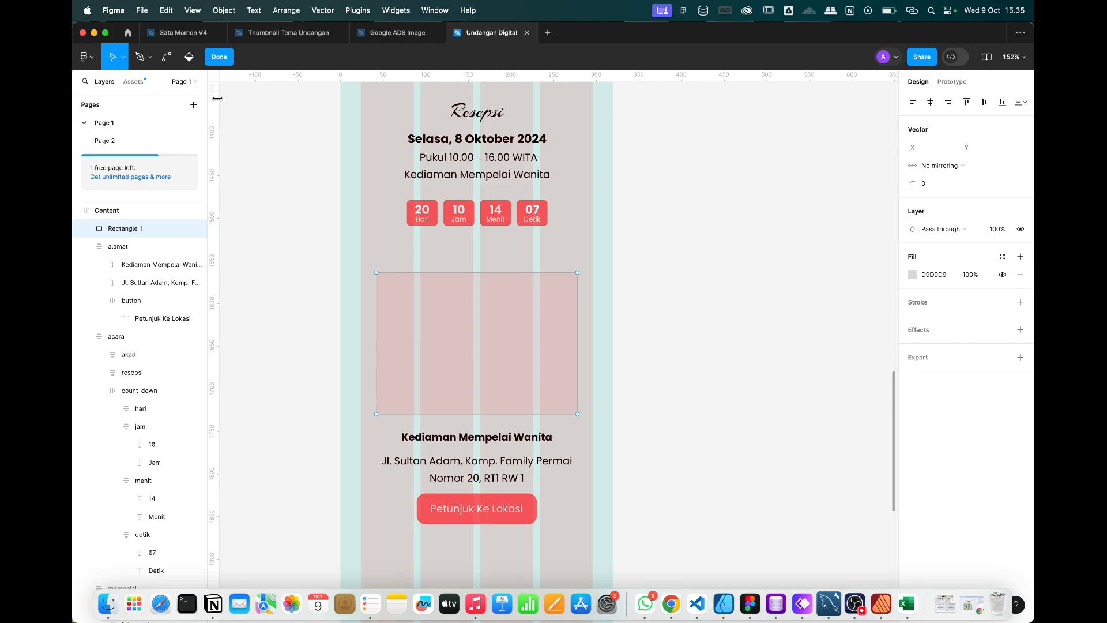
{"action": "left_click", "coordinate": [220, 58]}
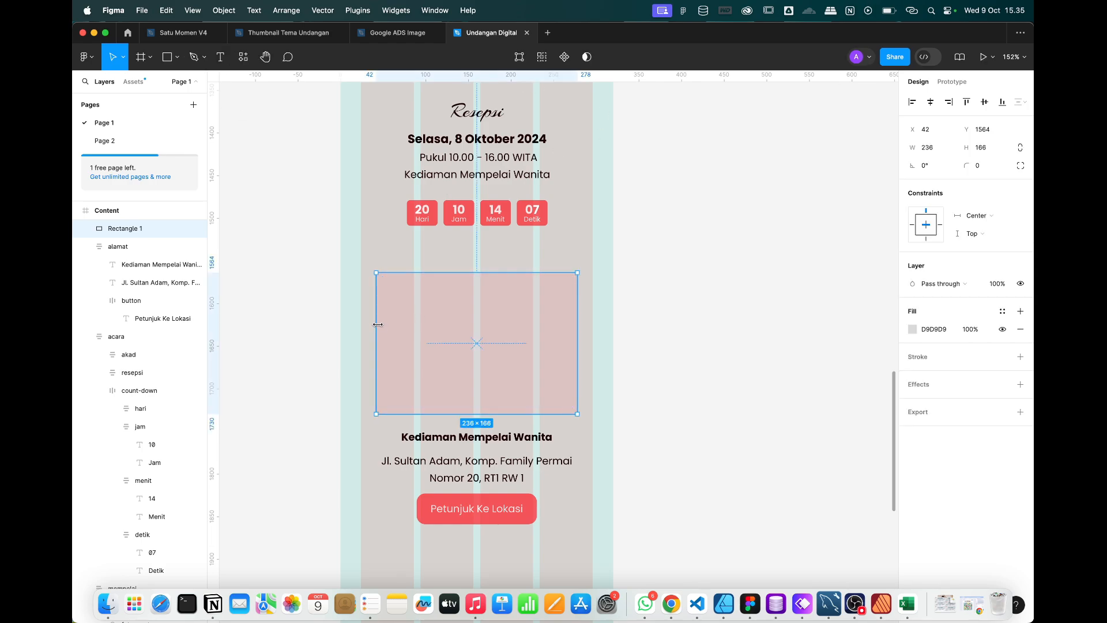
{"action": "left_click_drag", "start_coordinate": [378, 325], "coordinate": [361, 323]}
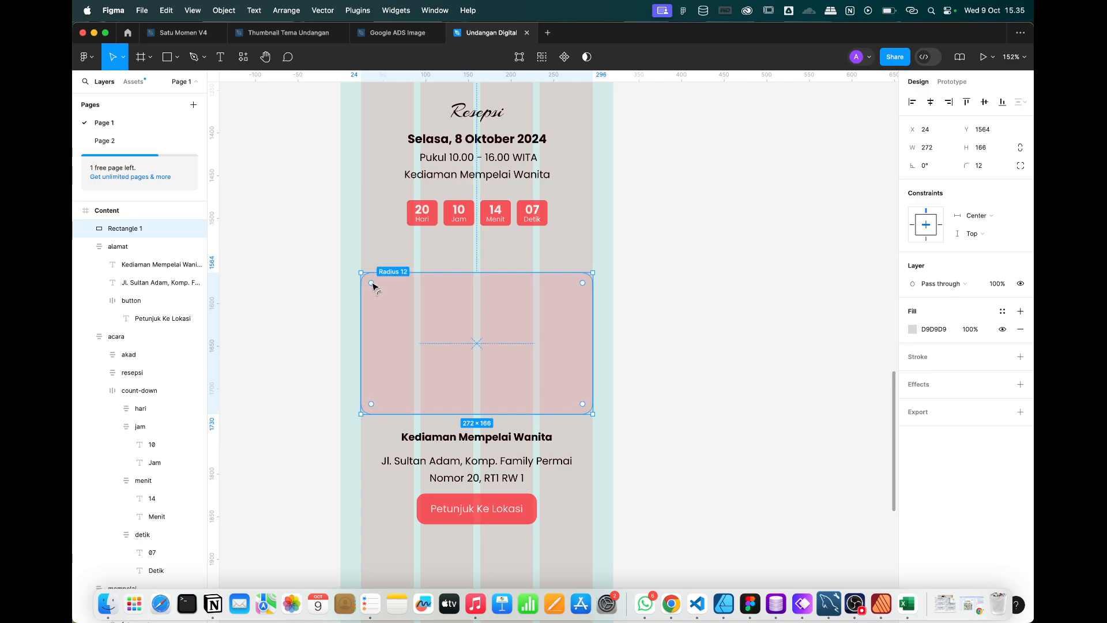
{"action": "left_click_drag", "start_coordinate": [374, 285], "coordinate": [374, 286]}
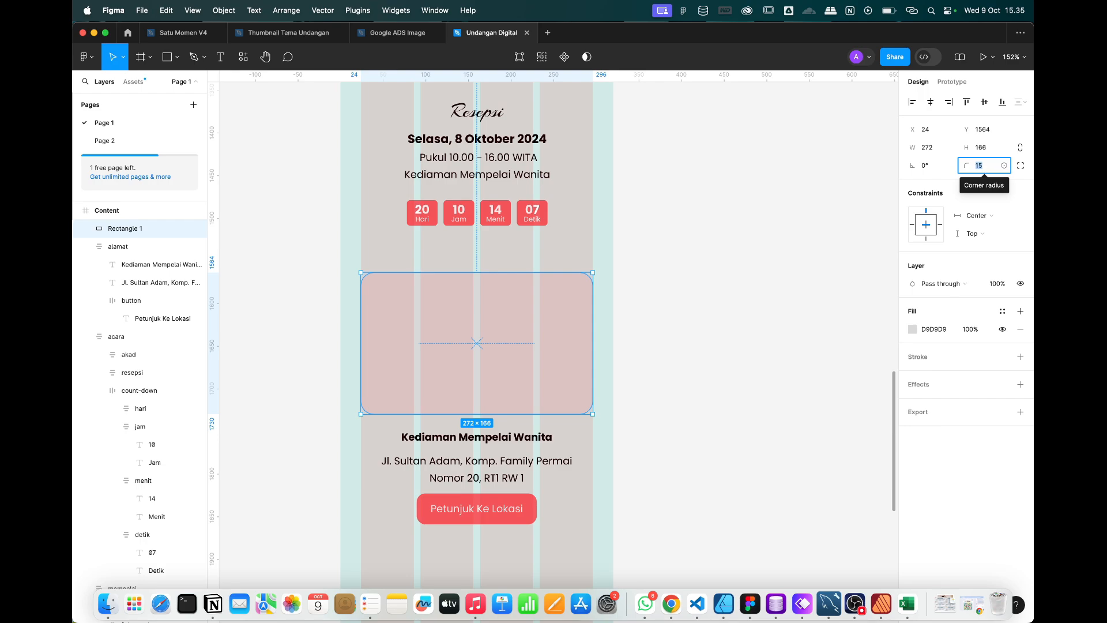
{"action": "scroll", "coordinate": [526, 429], "scroll_direction": "down", "scroll_amount": 10}
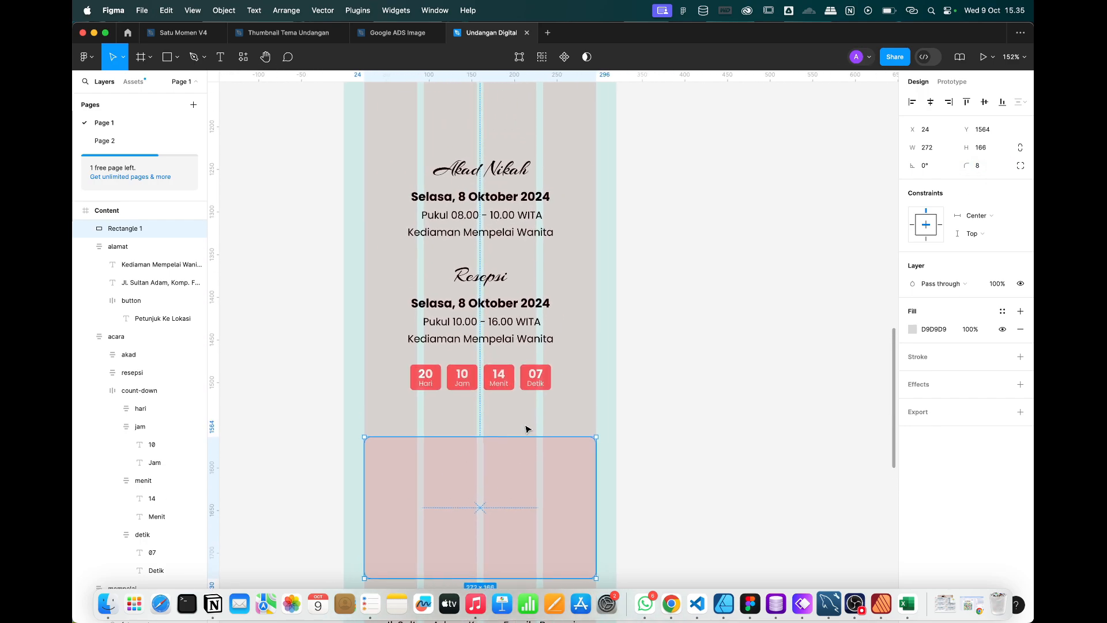
{"action": "left_click", "coordinate": [443, 134]}
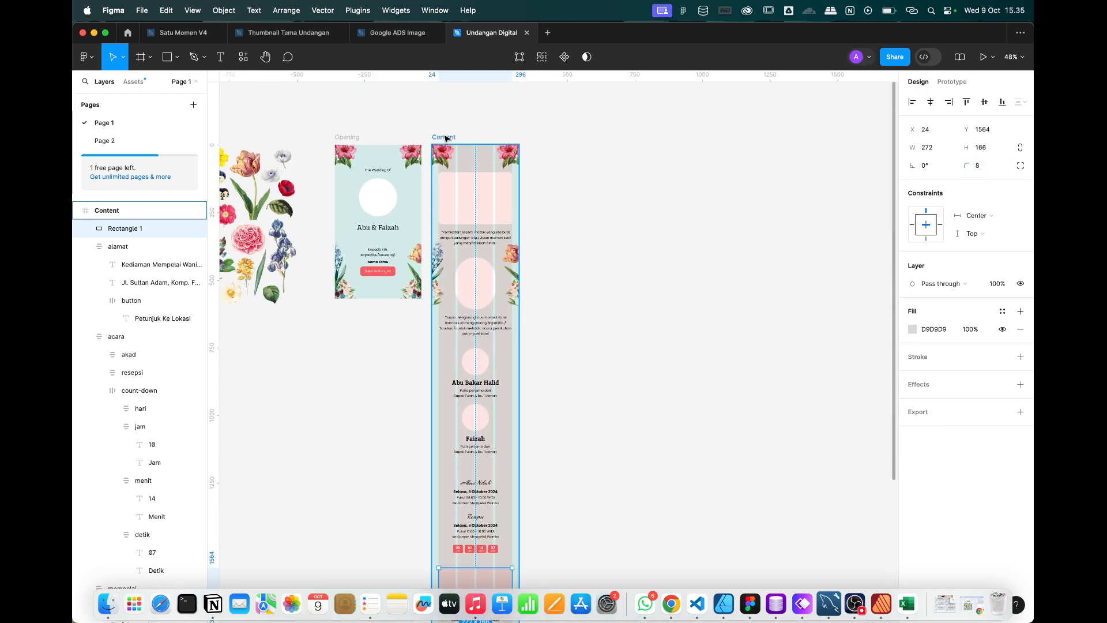
{"action": "left_click", "coordinate": [1001, 275]}
Fill the rectangle white (FFFFFF) and select it together with the alamat block.
{"action": "scroll", "coordinate": [559, 448], "scroll_direction": "down", "scroll_amount": 5}
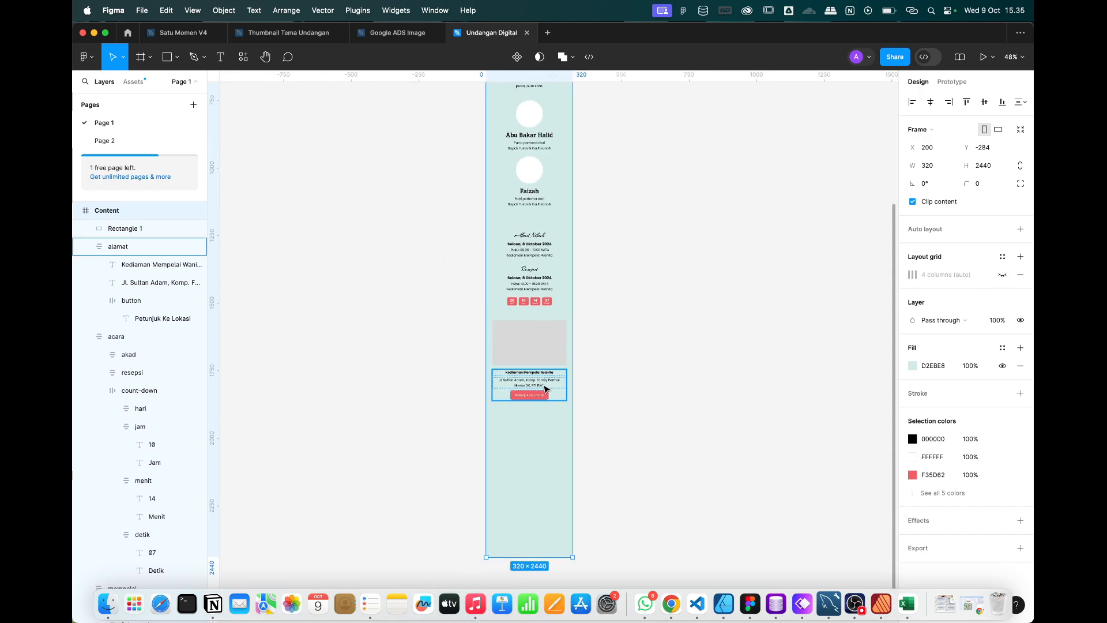
{"action": "scroll", "coordinate": [547, 389], "scroll_direction": "up", "scroll_amount": 5}
{"action": "left_click", "coordinate": [545, 306]}
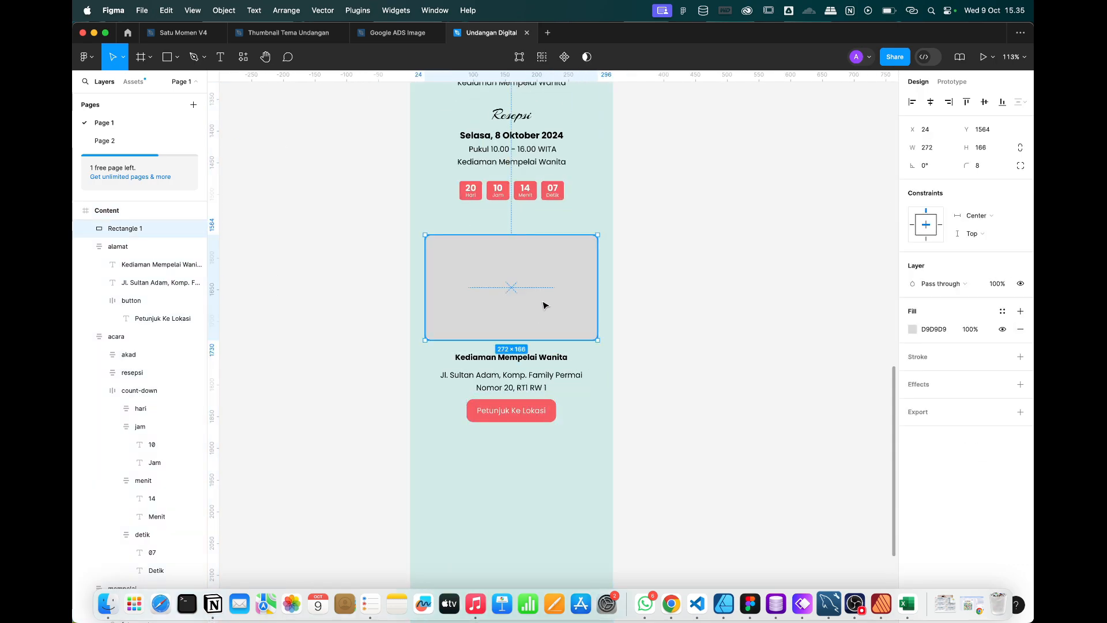
{"action": "left_click", "coordinate": [914, 331]}
{"action": "left_click_drag", "start_coordinate": [811, 350], "coordinate": [692, 295]}
{"action": "left_click", "coordinate": [888, 296]}
{"action": "left_click", "coordinate": [724, 327]}
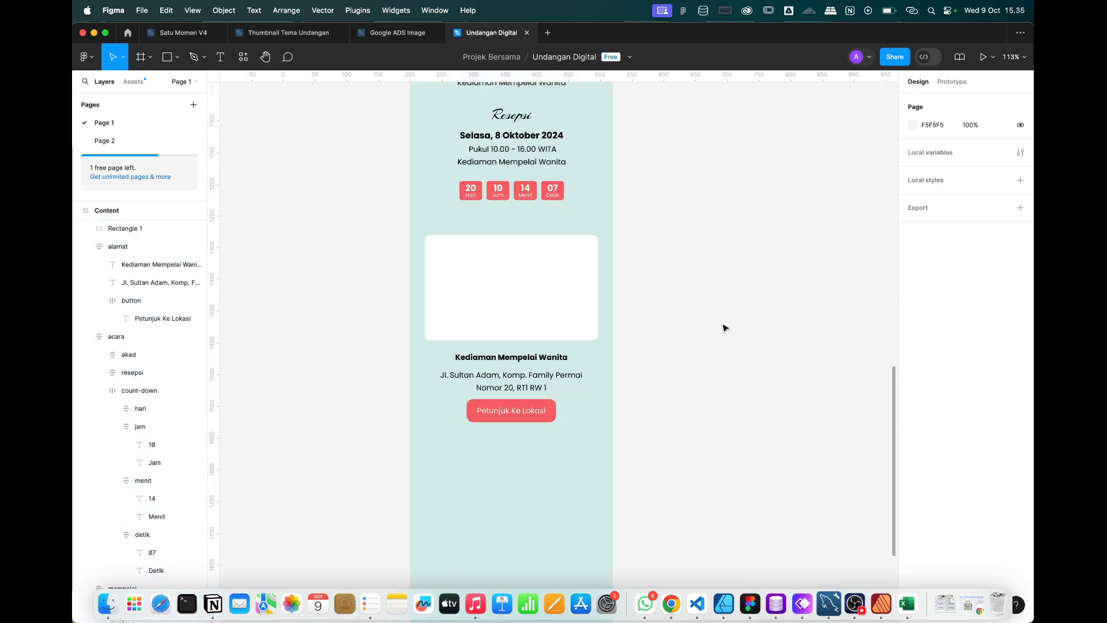
{"action": "left_click_drag", "start_coordinate": [671, 457], "coordinate": [557, 327]}
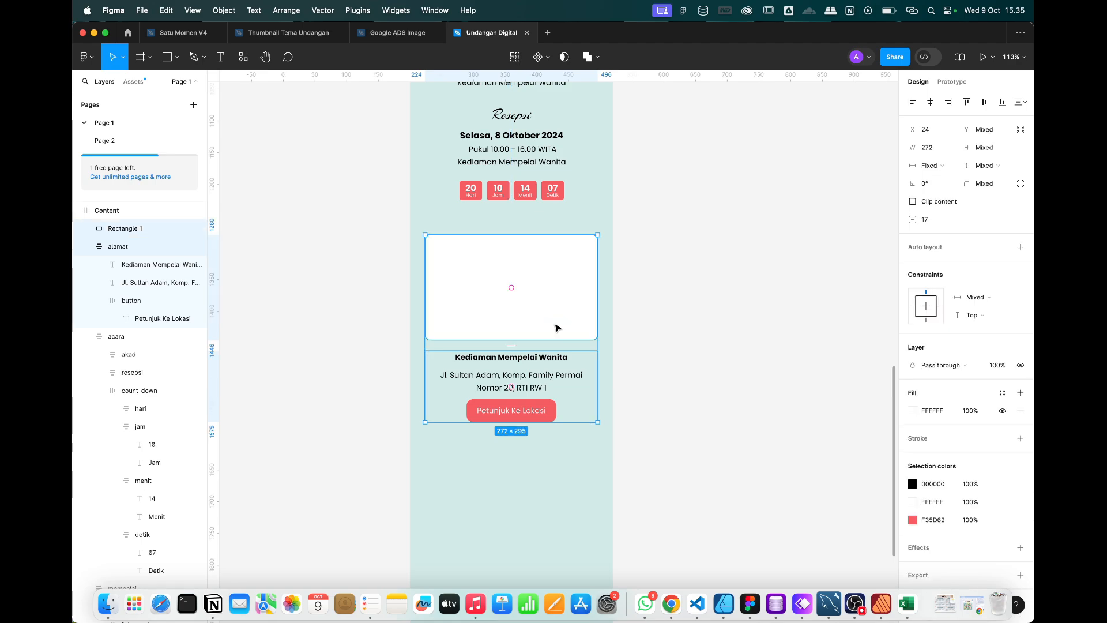
Wrap the white rectangle and alamat block in an auto-layout frame with 20 spacing.
{"action": "right_click", "coordinate": [556, 327]}
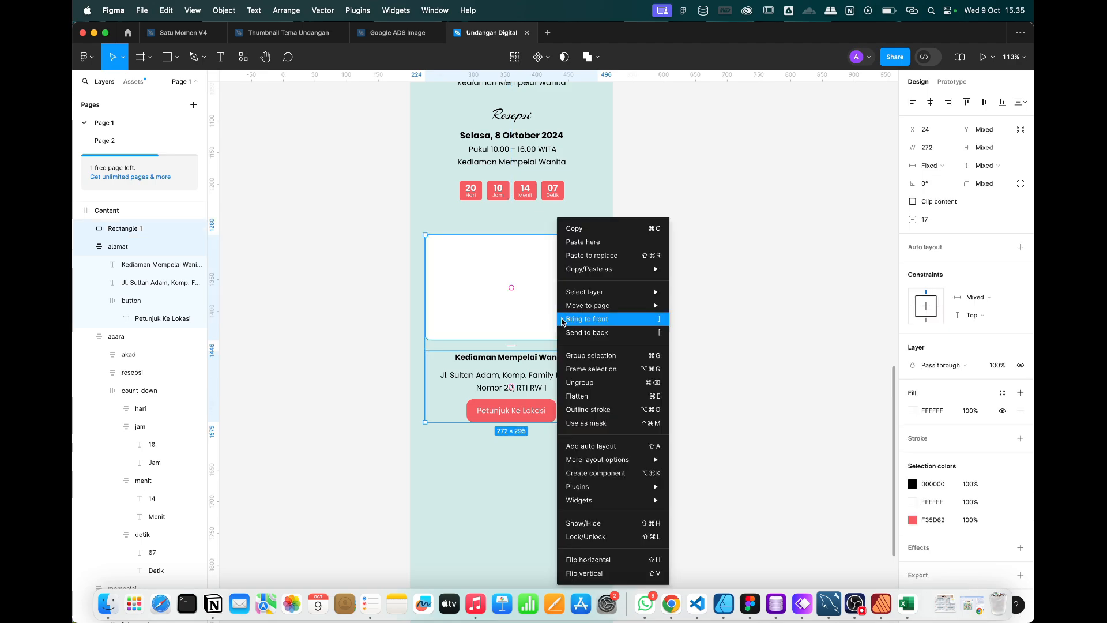
{"action": "left_click", "coordinate": [608, 449]}
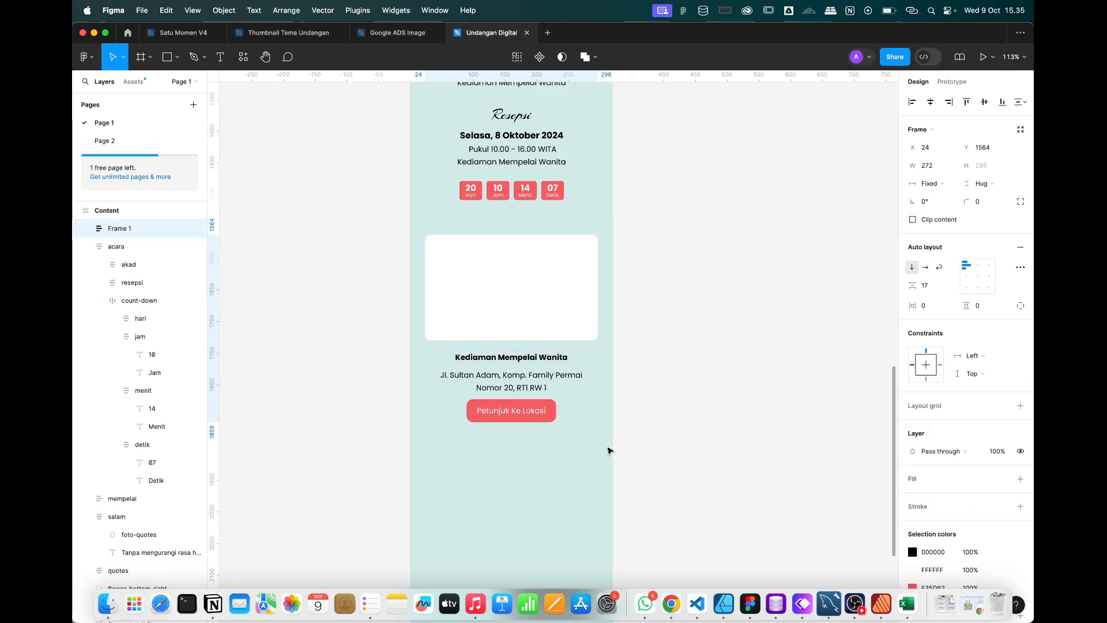
{"action": "scroll", "coordinate": [587, 248], "scroll_direction": "up", "scroll_amount": 3}
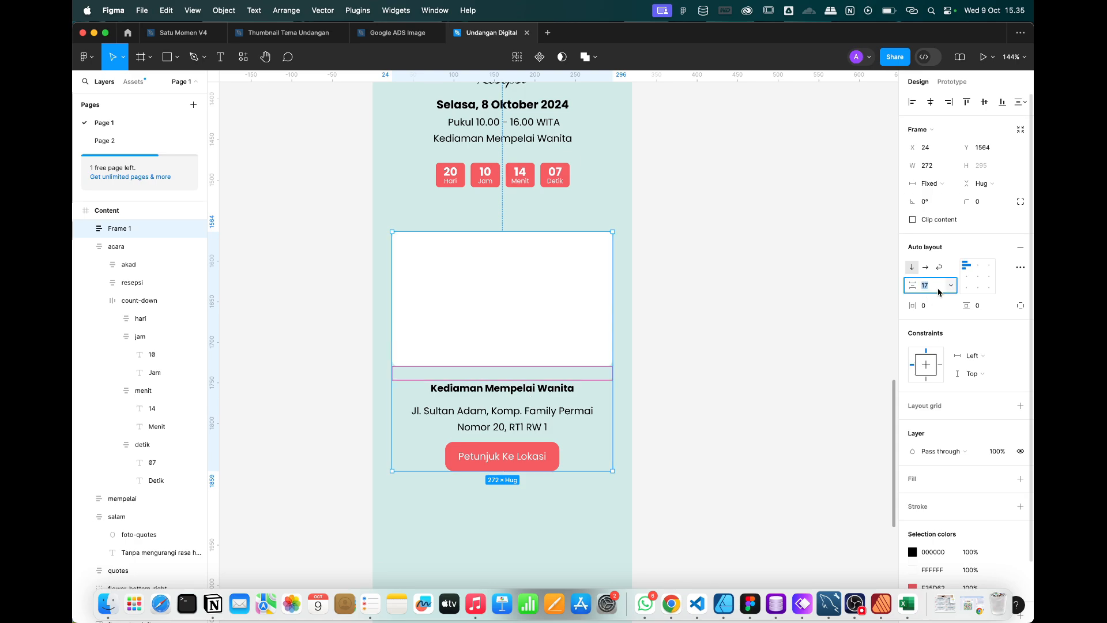
{"action": "type", "text": "20"}
{"action": "key", "text": "Return"}
{"action": "left_click", "coordinate": [644, 455]}
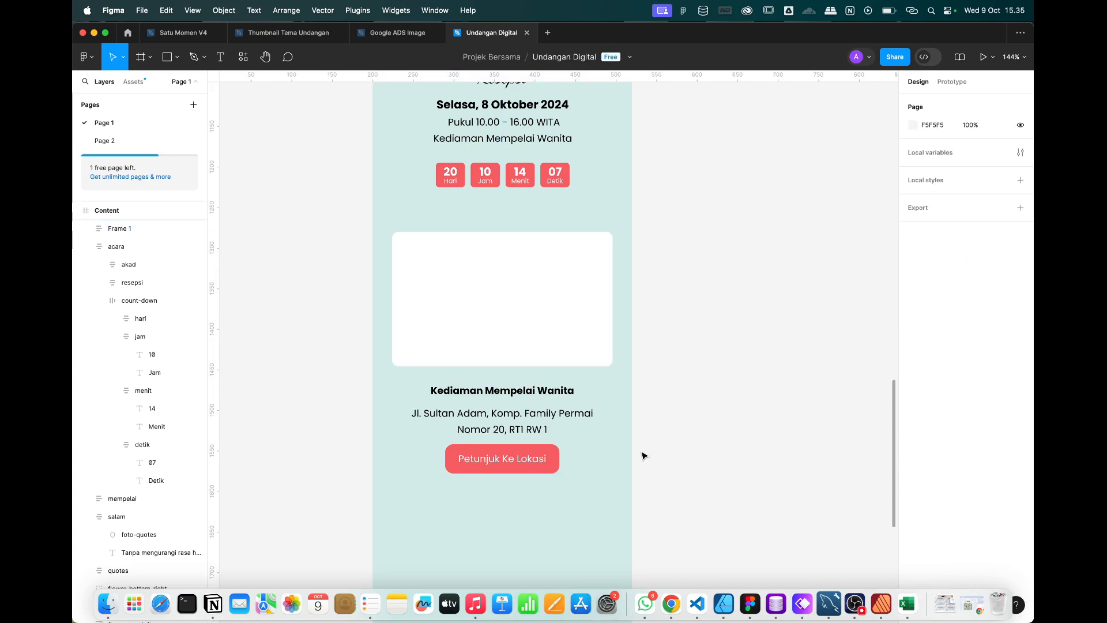
Review the Whimsical wireframe for the next part of the layout.
{"action": "key", "text": "ctrl+Right"}
{"action": "scroll", "coordinate": [643, 455], "scroll_direction": "right", "scroll_amount": 6}
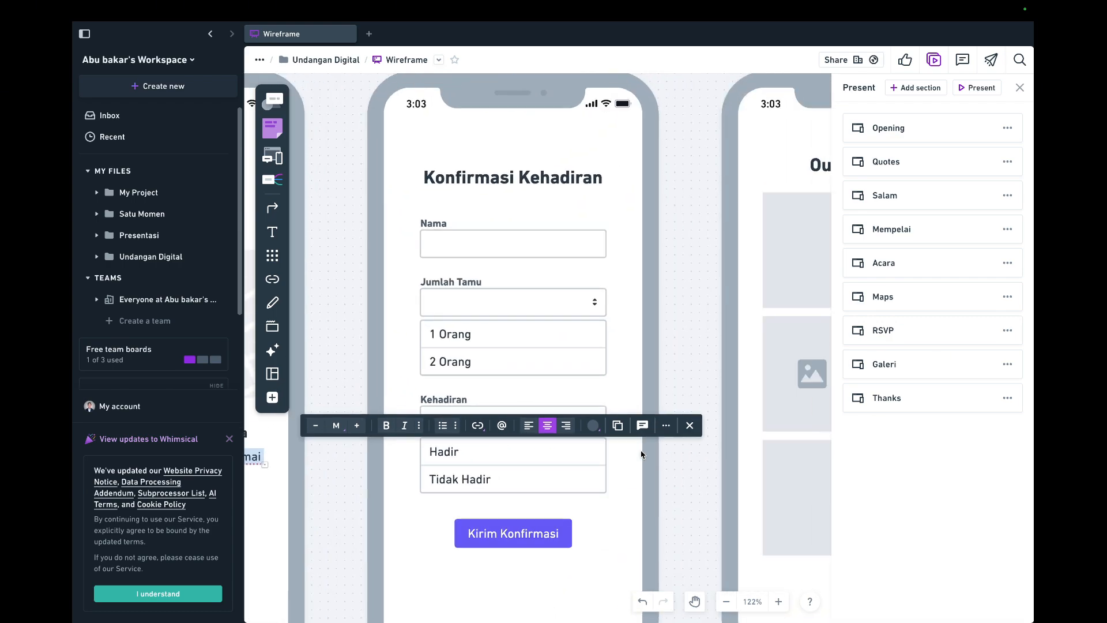
{"action": "scroll", "coordinate": [575, 332], "scroll_direction": "down", "scroll_amount": 5}
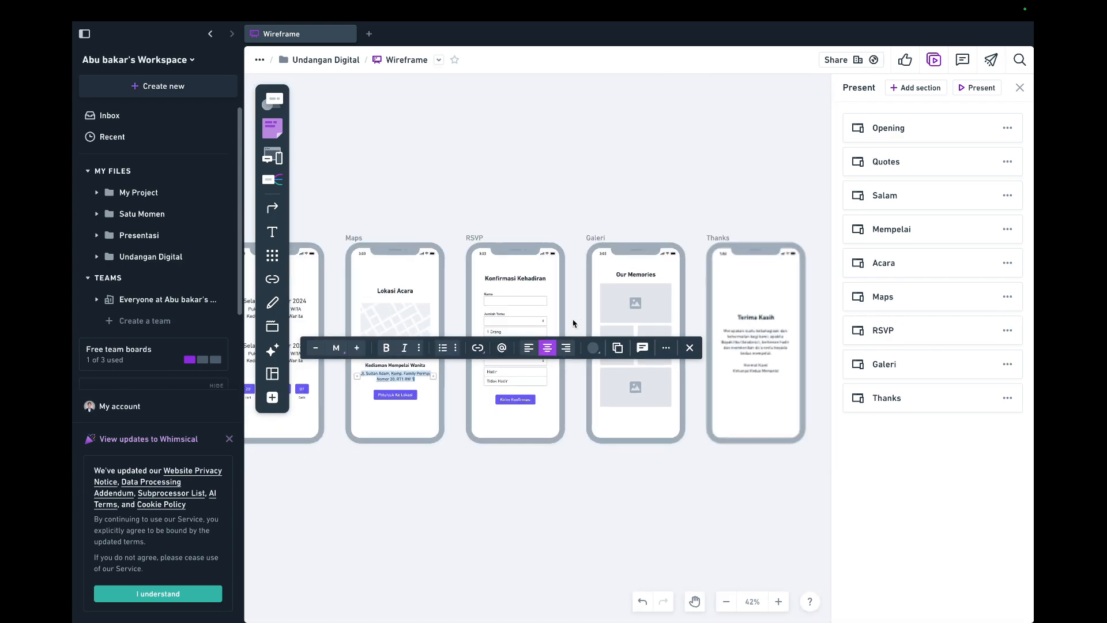
{"action": "scroll", "coordinate": [574, 326], "scroll_direction": "up", "scroll_amount": 3}
{"action": "scroll", "coordinate": [574, 323], "scroll_direction": "up", "scroll_amount": 1}
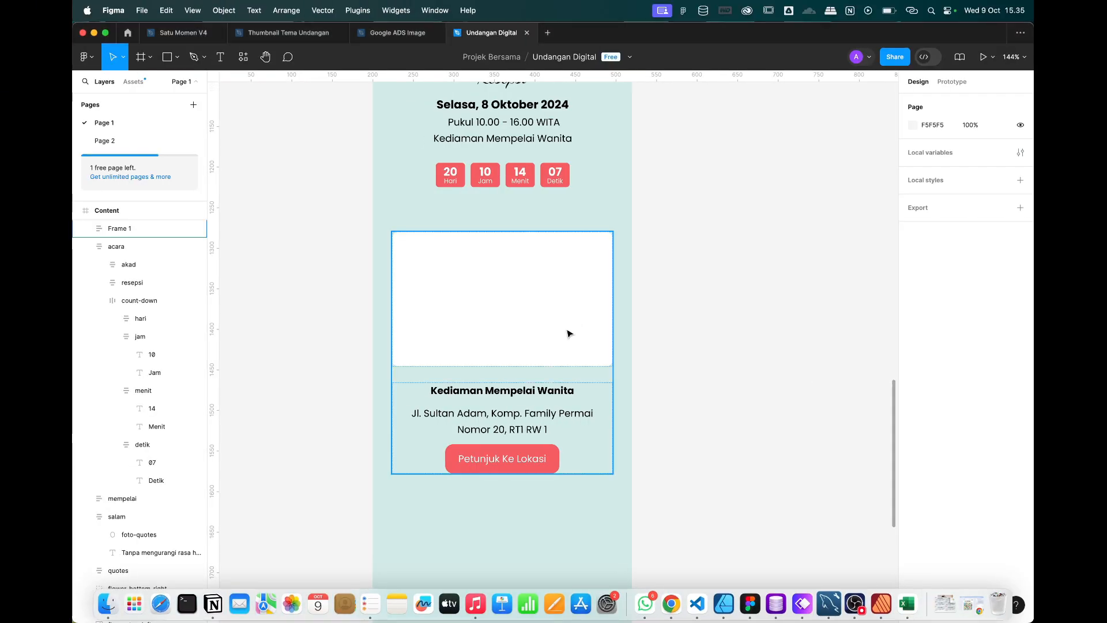
Select the Petunjuk Ke Lokasi button inside the address group.
{"action": "left_click", "coordinate": [568, 331]}
{"action": "left_click", "coordinate": [672, 359]}
{"action": "left_click", "coordinate": [552, 327]}
{"action": "left_click", "coordinate": [667, 337]}
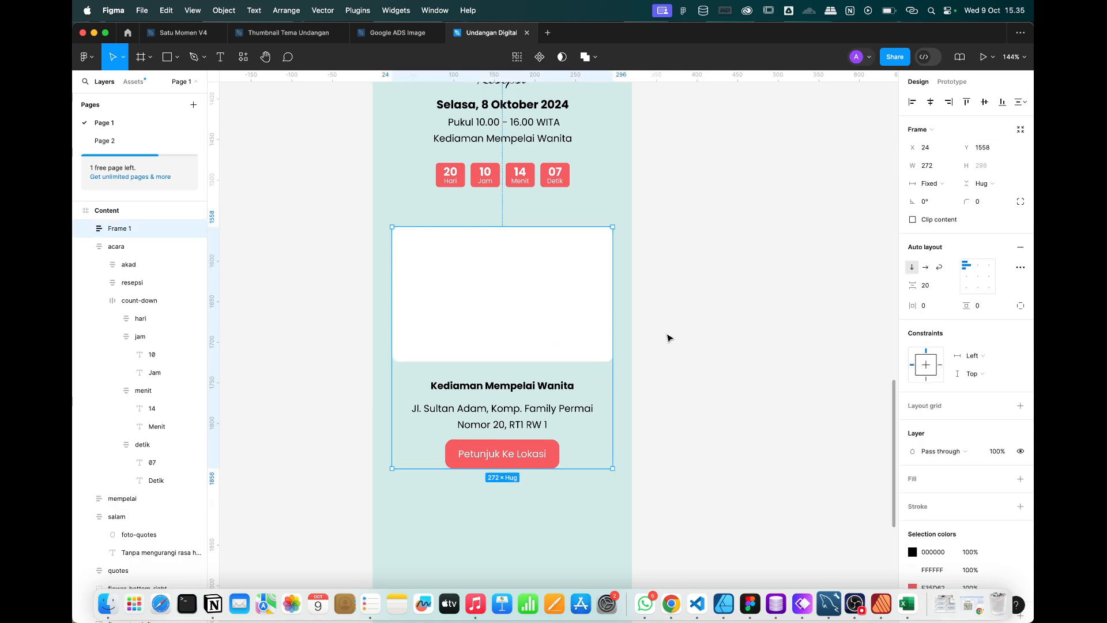
{"action": "scroll", "coordinate": [667, 340], "scroll_direction": "down", "scroll_amount": 5}
{"action": "scroll", "coordinate": [667, 340], "scroll_direction": "up", "scroll_amount": 6}
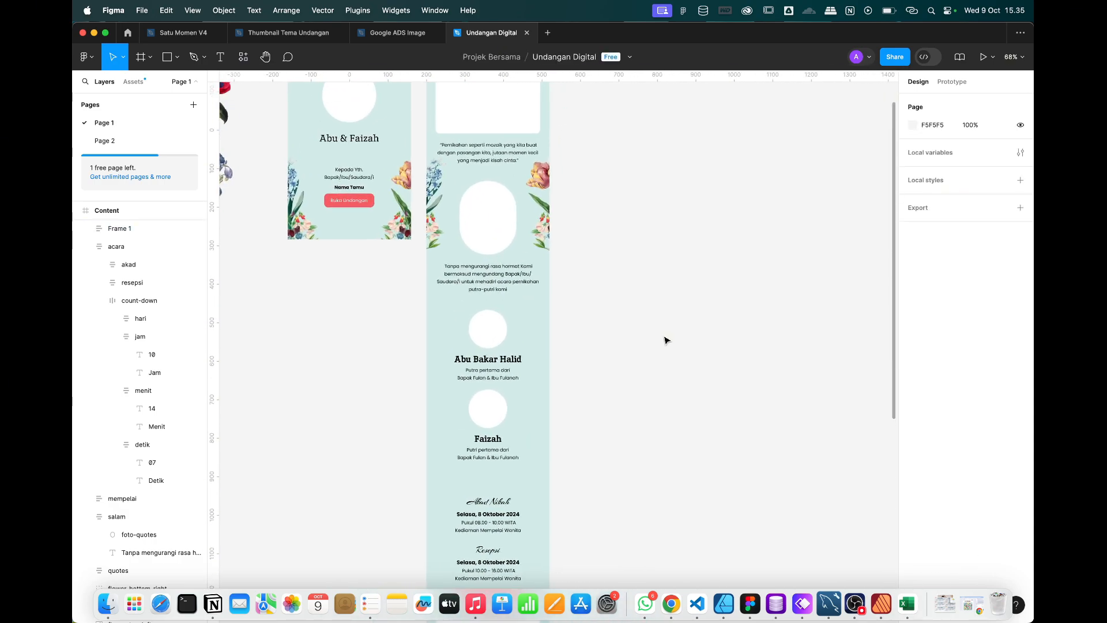
{"action": "scroll", "coordinate": [667, 341], "scroll_direction": "down", "scroll_amount": 9}
{"action": "scroll", "coordinate": [550, 252], "scroll_direction": "up", "scroll_amount": 5}
{"action": "scroll", "coordinate": [550, 251], "scroll_direction": "down", "scroll_amount": 2}
{"action": "scroll", "coordinate": [485, 189], "scroll_direction": "down", "scroll_amount": 2}
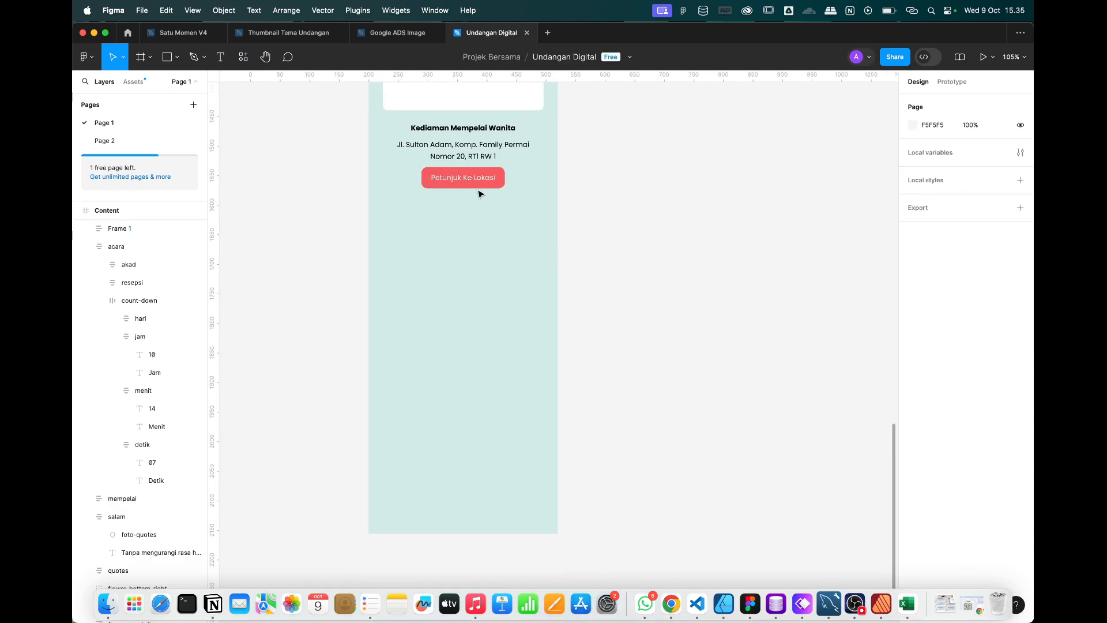
{"action": "scroll", "coordinate": [477, 190], "scroll_direction": "up", "scroll_amount": 6}
{"action": "left_click", "coordinate": [469, 169]}
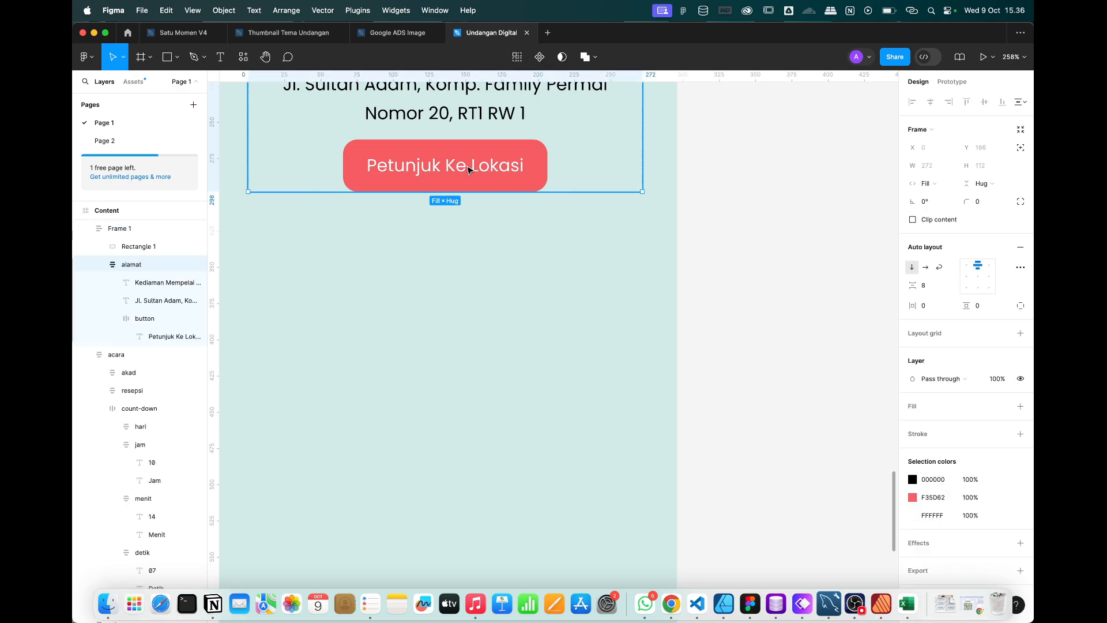
{"action": "double_click", "coordinate": [469, 169]}
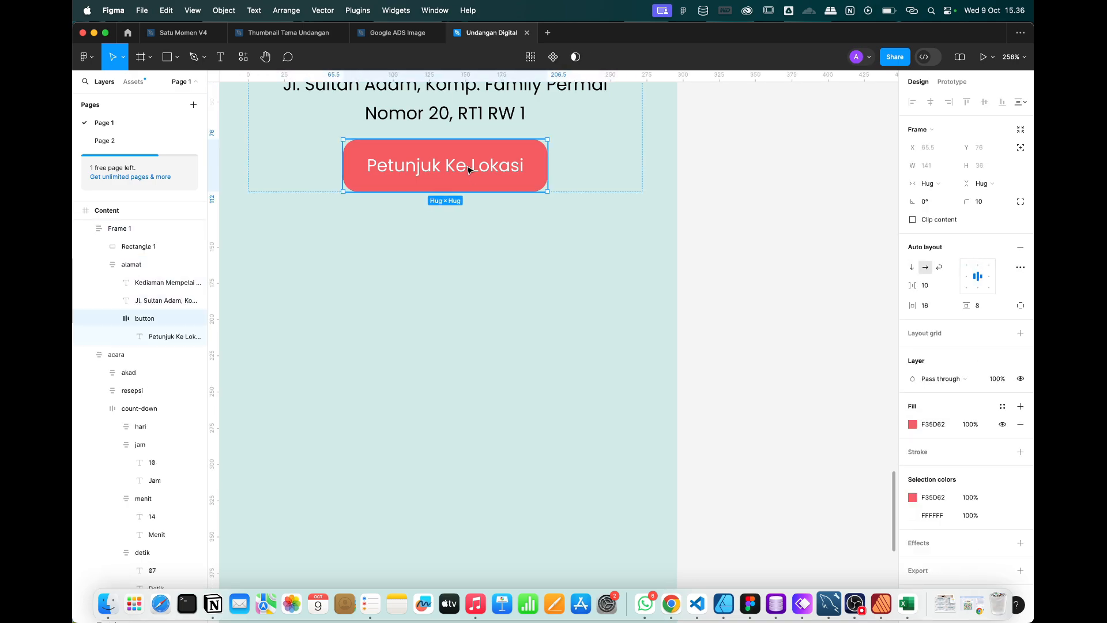
Duplicate the Petunjuk Ke Lokasi button and move the copy below the address section.
{"action": "left_click", "coordinate": [494, 341]}
{"action": "key", "text": "super+v"}
{"action": "left_click_drag", "start_coordinate": [456, 221], "coordinate": [456, 537]}
{"action": "scroll", "coordinate": [456, 537], "scroll_direction": "down", "scroll_amount": 4}
{"action": "key", "text": "ctrl+Right"}
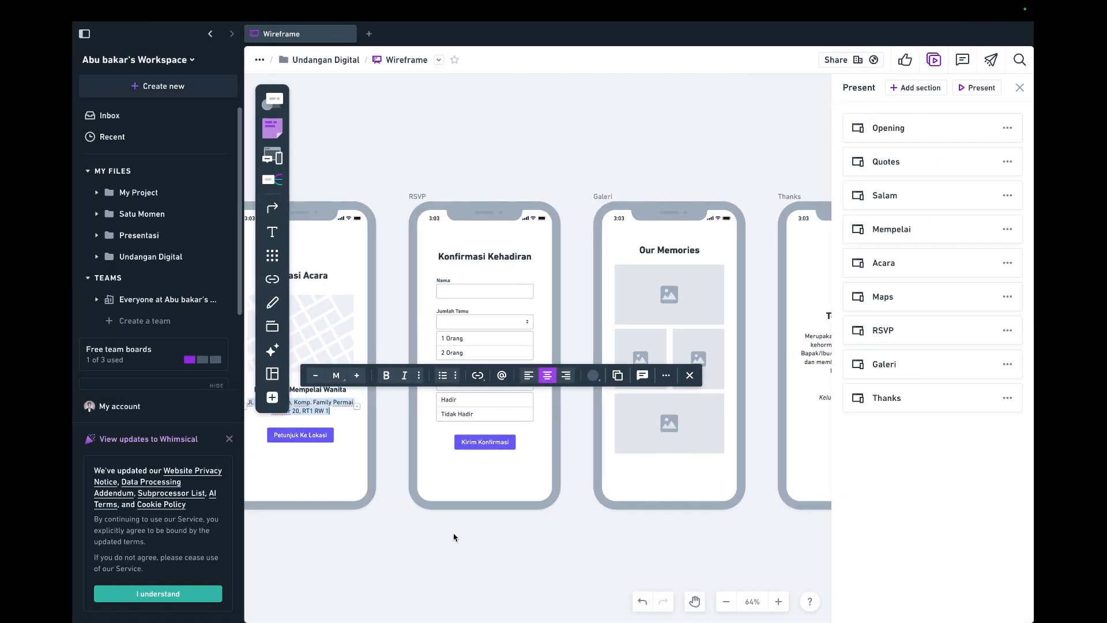
{"action": "key", "text": "ctrl+Left"}
Change the copied button's label to 'Kirim Konfirmasi' and start a new text layer above it.
{"action": "double_click", "coordinate": [505, 323]}
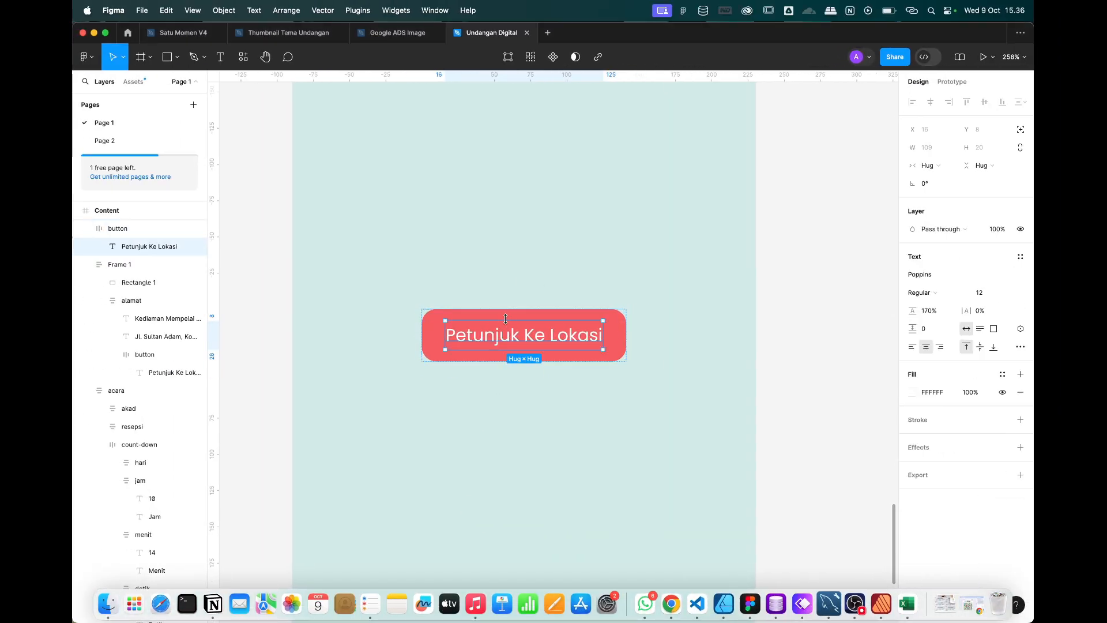
{"action": "double_click", "coordinate": [510, 331]}
{"action": "type", "text": "Kirim Konfirmasi"}
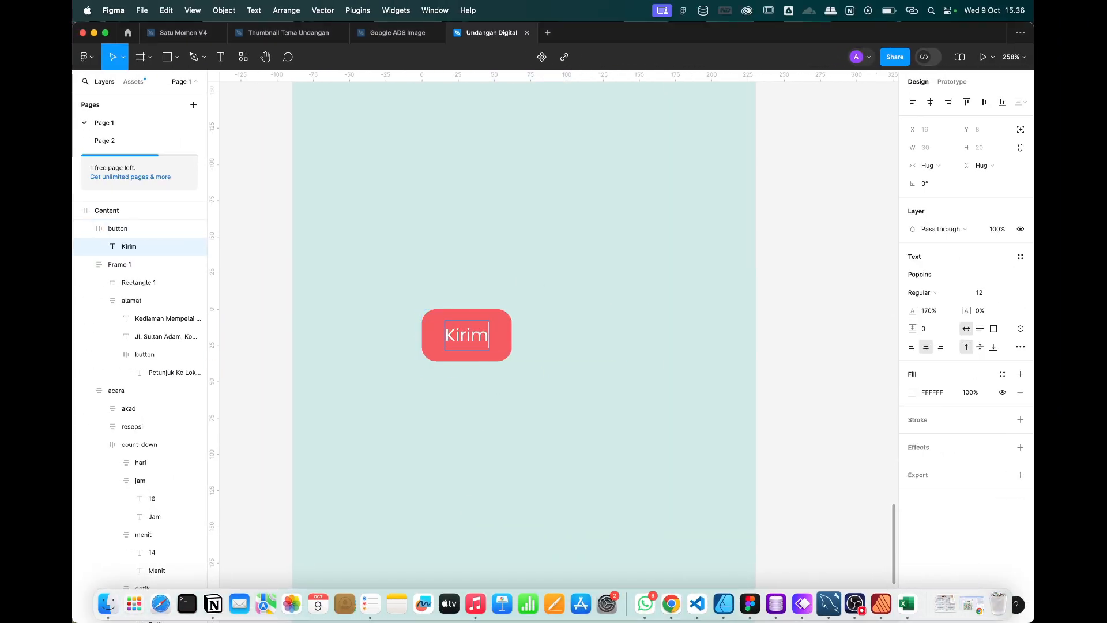
{"action": "left_click", "coordinate": [529, 454]}
{"action": "scroll", "coordinate": [528, 454], "scroll_direction": "up", "scroll_amount": 3}
{"action": "scroll", "coordinate": [514, 469], "scroll_direction": "down", "scroll_amount": 3}
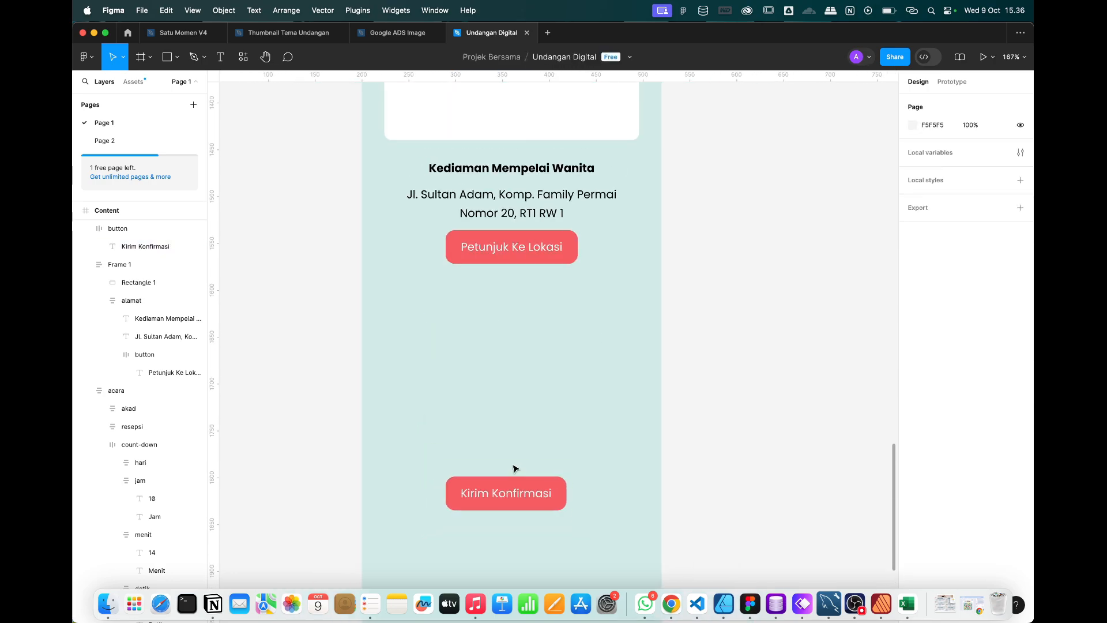
{"action": "key", "text": "t"}
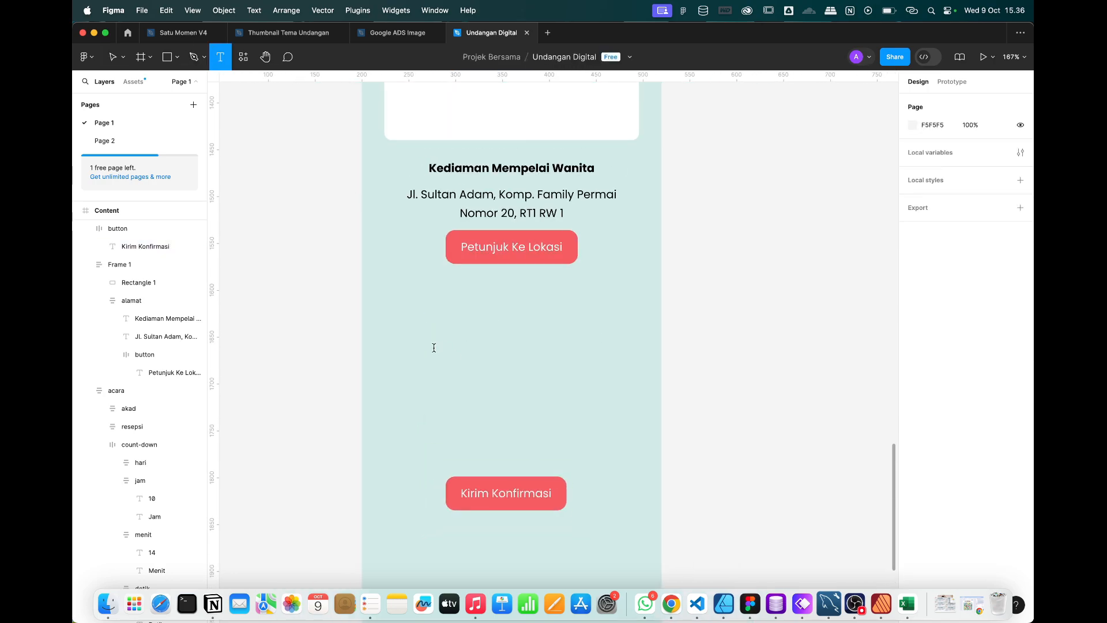
{"action": "left_click", "coordinate": [434, 348]}
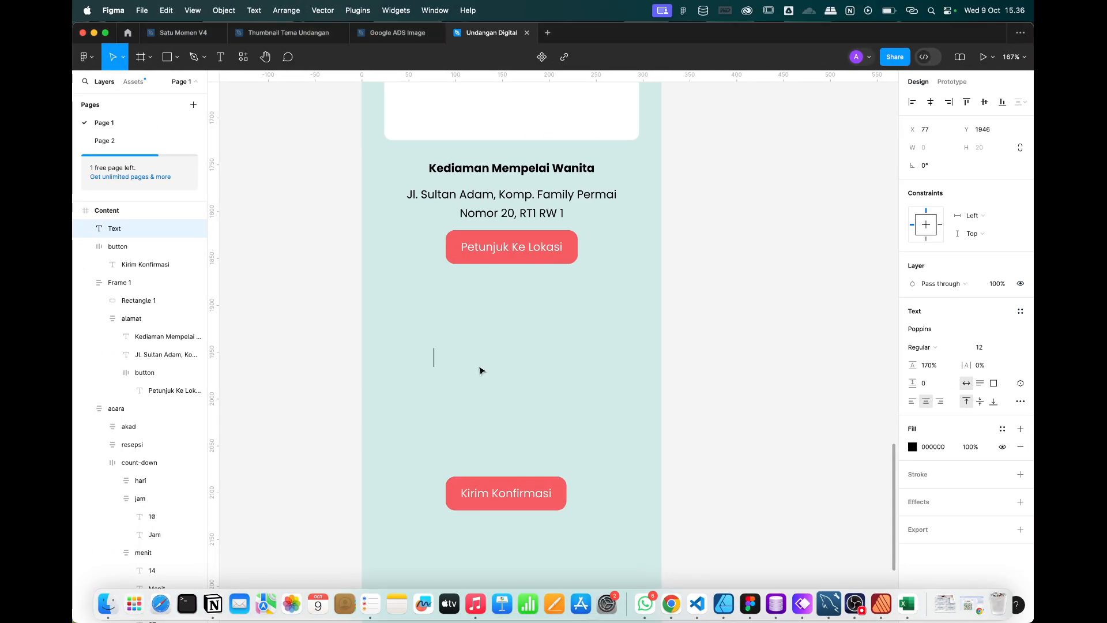
Add a left-aligned 'Nama' label and place a copy just below it.
{"action": "type", "text": "Nama"}
{"action": "key", "text": "Escape"}
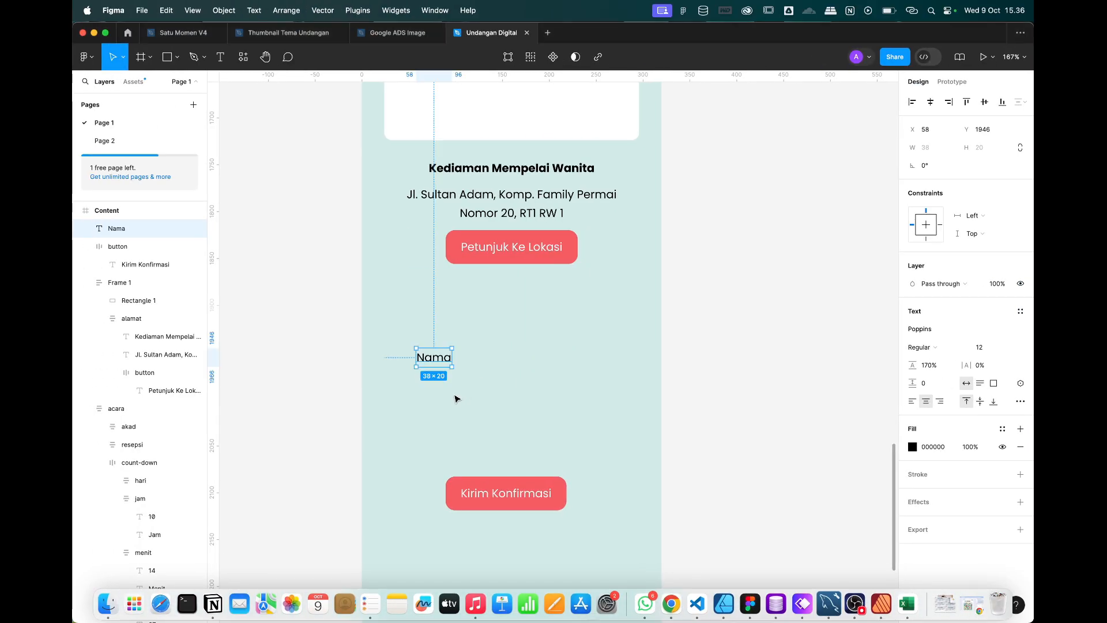
{"action": "scroll", "coordinate": [453, 395], "scroll_direction": "up", "scroll_amount": 5}
{"action": "left_click", "coordinate": [913, 402]}
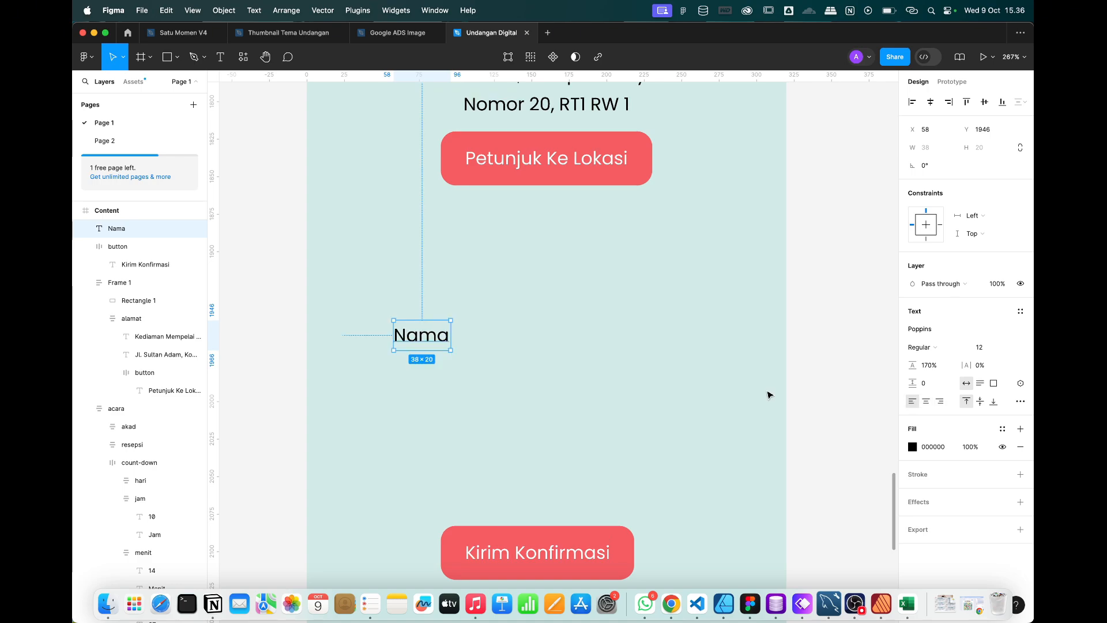
{"action": "left_click_drag", "start_coordinate": [431, 339], "coordinate": [428, 365]}
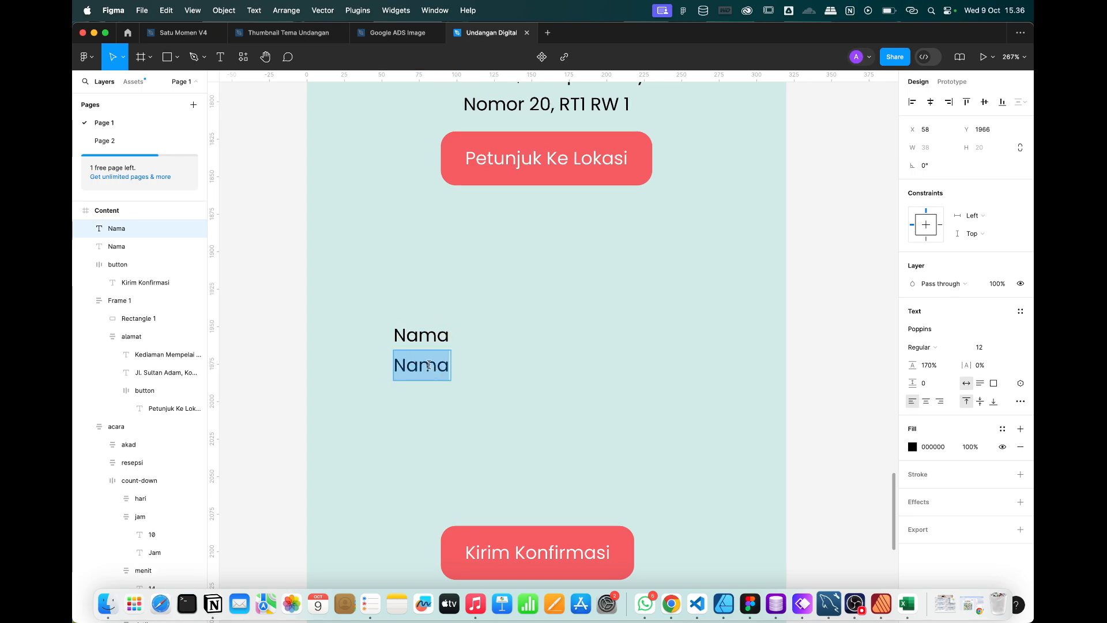
Turn the copy into a white auto-layout 'Ketikan Nama' input box.
{"action": "type", "text": "Ketikan "}
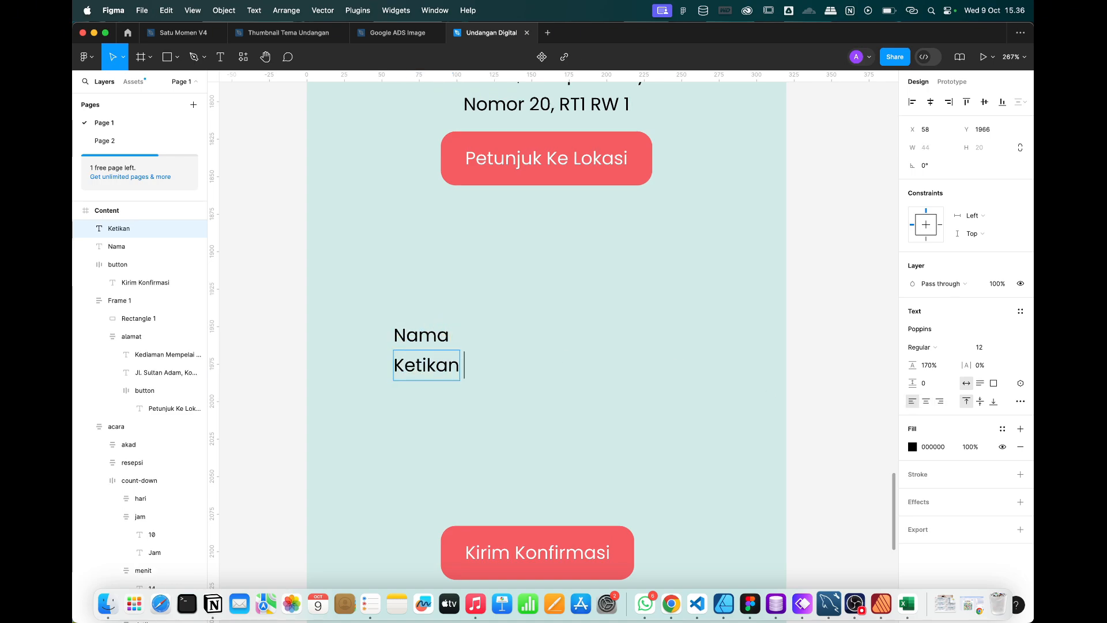
{"action": "type", "text": "Nama"}
{"action": "key", "text": "Escape"}
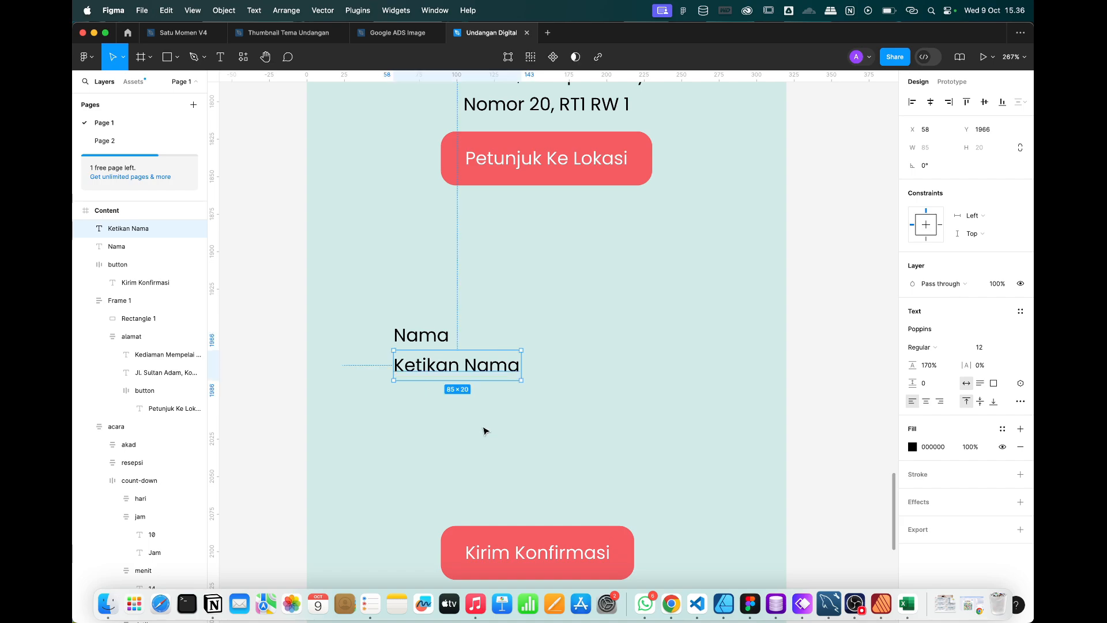
{"action": "key", "text": "shift+a"}
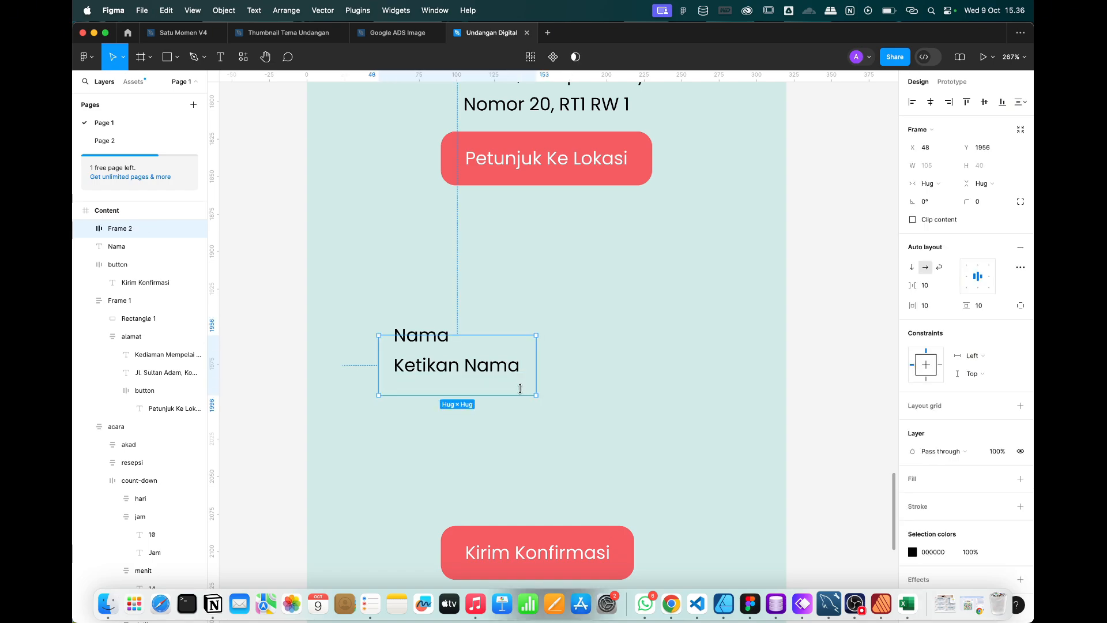
{"action": "left_click", "coordinate": [1020, 479]}
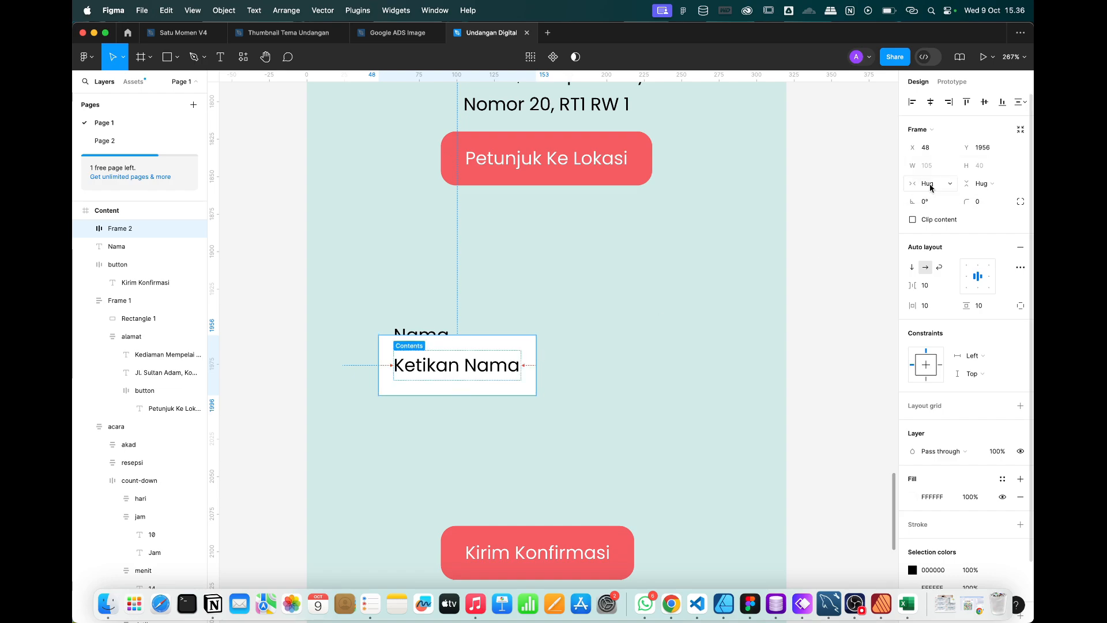
Move the Nama label above the input box and give the box corner radius 4.
{"action": "left_click", "coordinate": [551, 392]}
{"action": "left_click_drag", "start_coordinate": [419, 332], "coordinate": [405, 311]}
{"action": "left_click", "coordinate": [405, 353]}
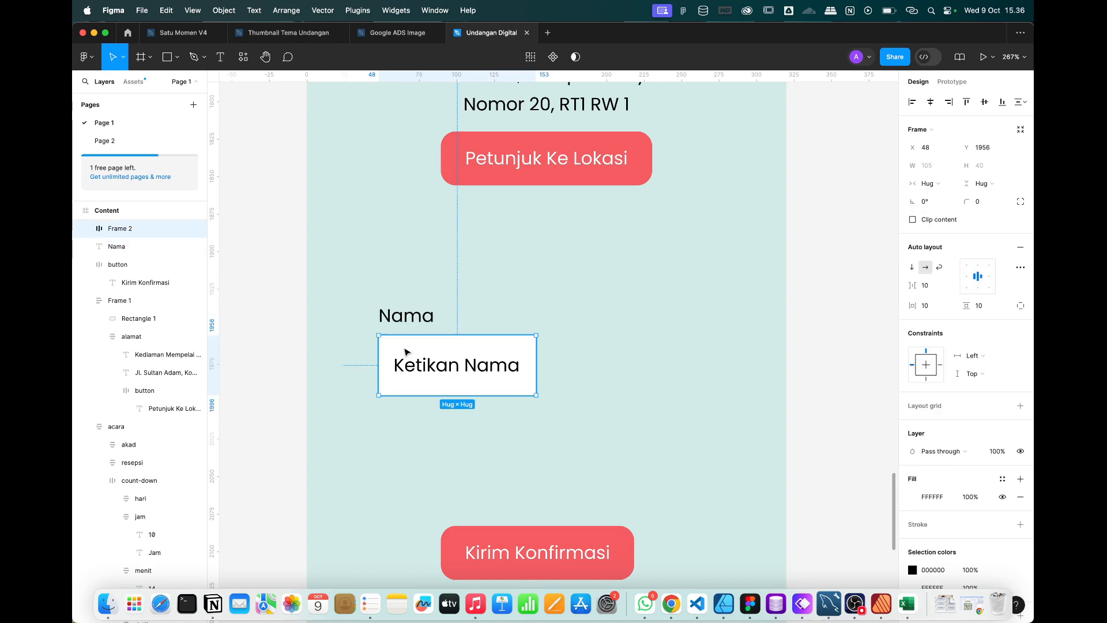
{"action": "left_click", "coordinate": [980, 201]}
{"action": "type", "text": "4"}
{"action": "key", "text": "Return"}
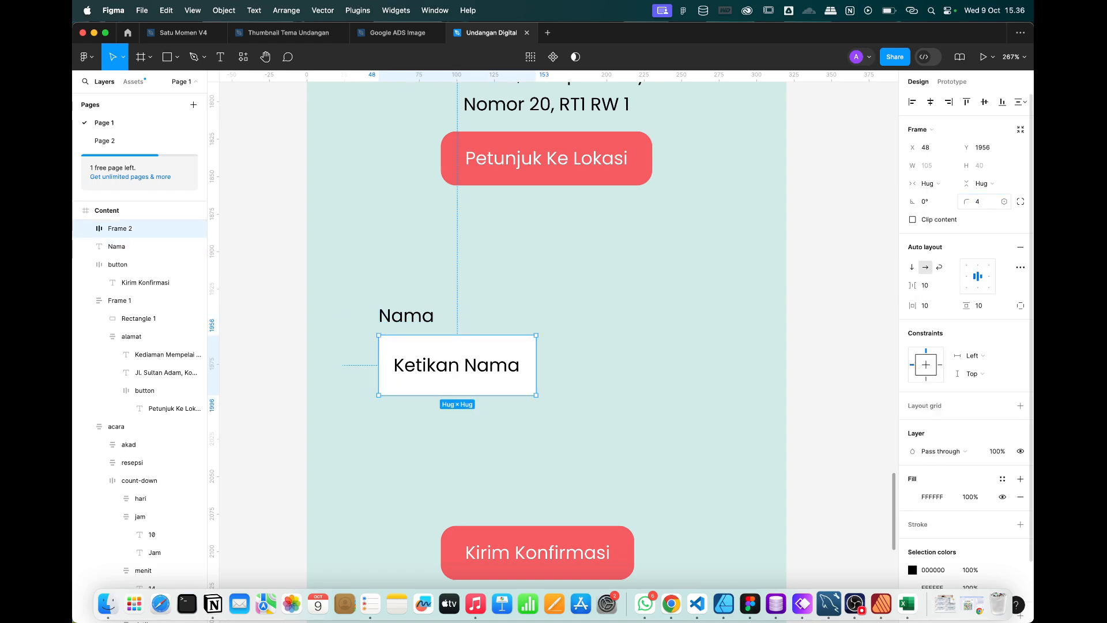
Set the Ketikan Nama box's padding to 8 horizontally and 6 vertically.
{"action": "left_click", "coordinate": [728, 410]}
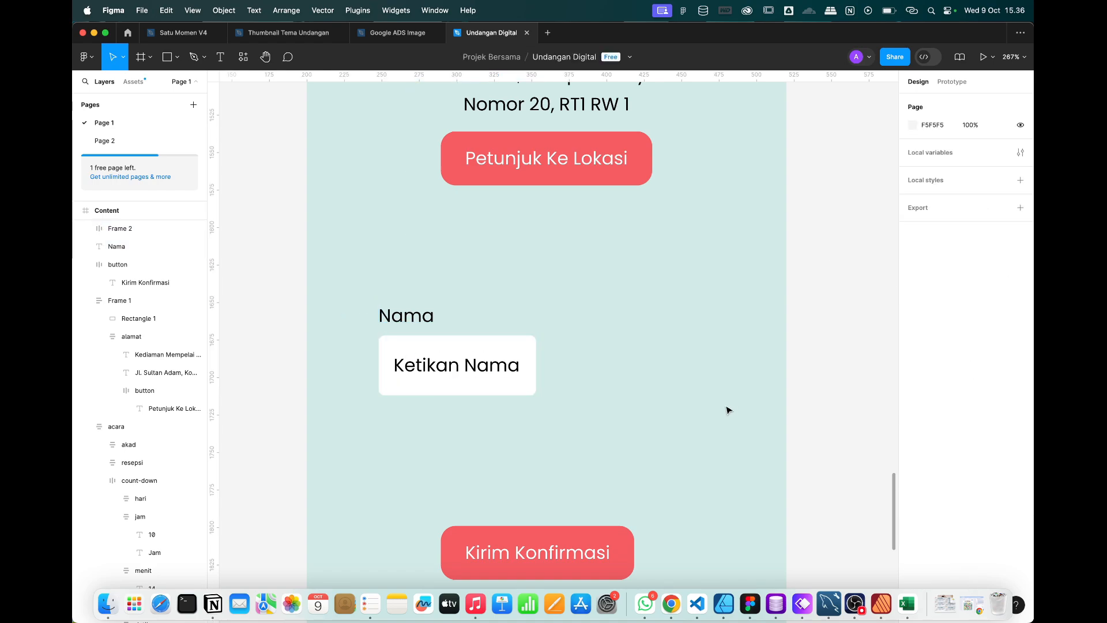
{"action": "left_click", "coordinate": [512, 366]}
{"action": "left_click", "coordinate": [564, 566]}
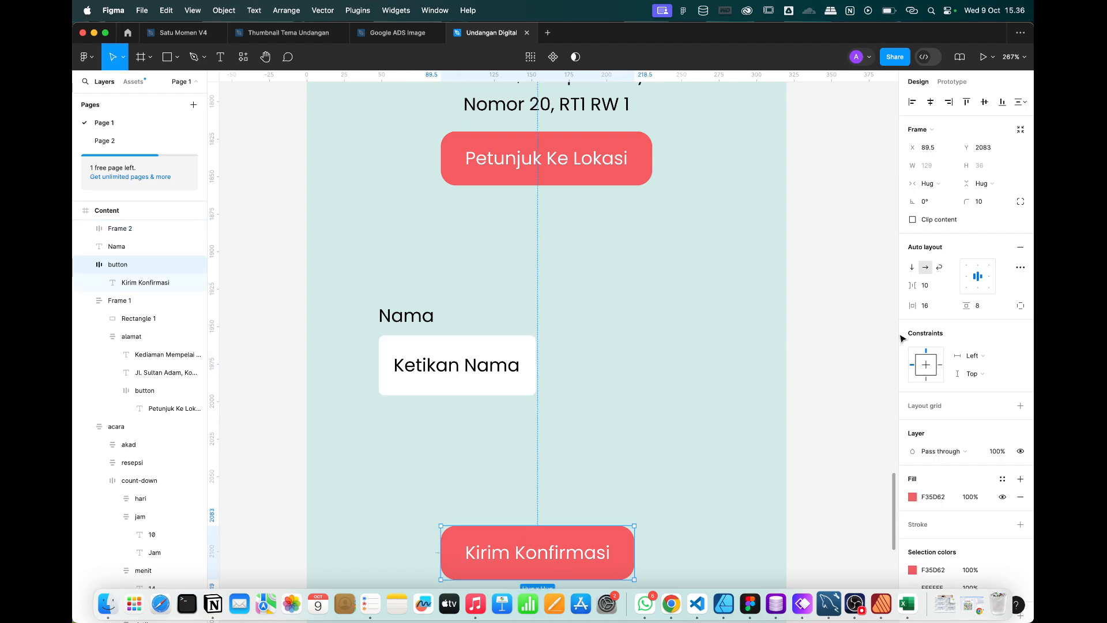
{"action": "left_click", "coordinate": [526, 366]}
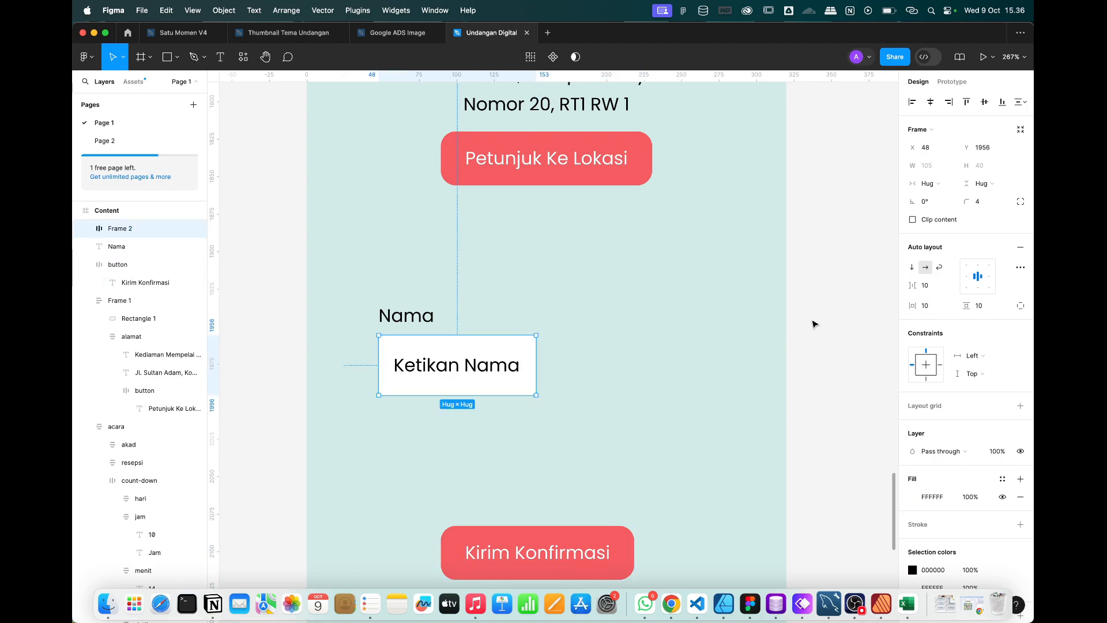
{"action": "left_click", "coordinate": [928, 306]}
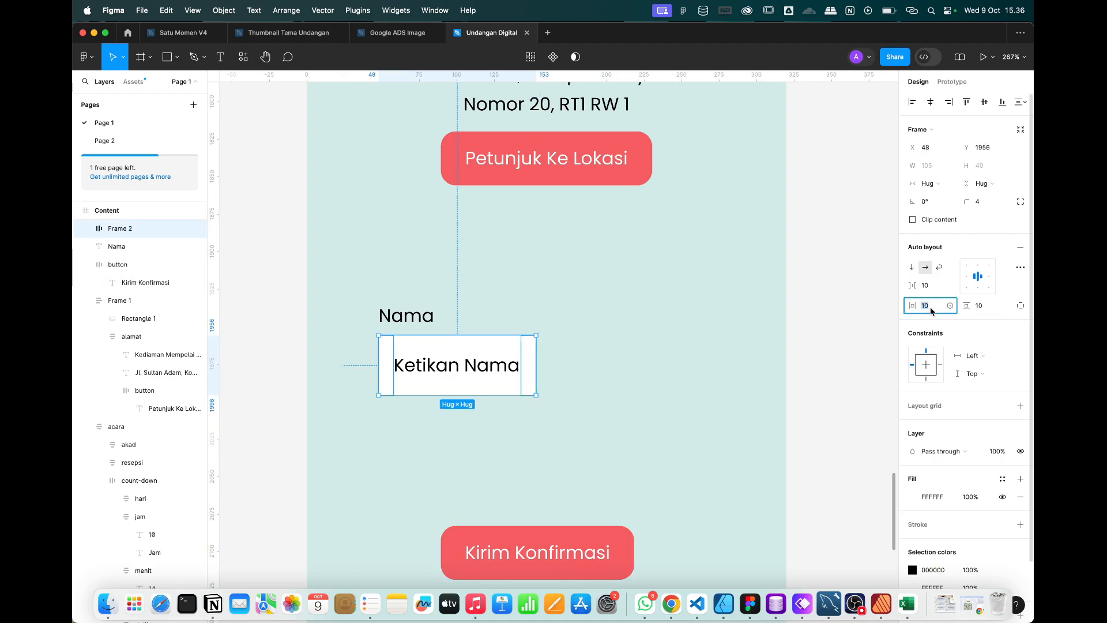
{"action": "key", "text": "Tab"}
{"action": "type", "text": "6"}
{"action": "key", "text": "Return"}
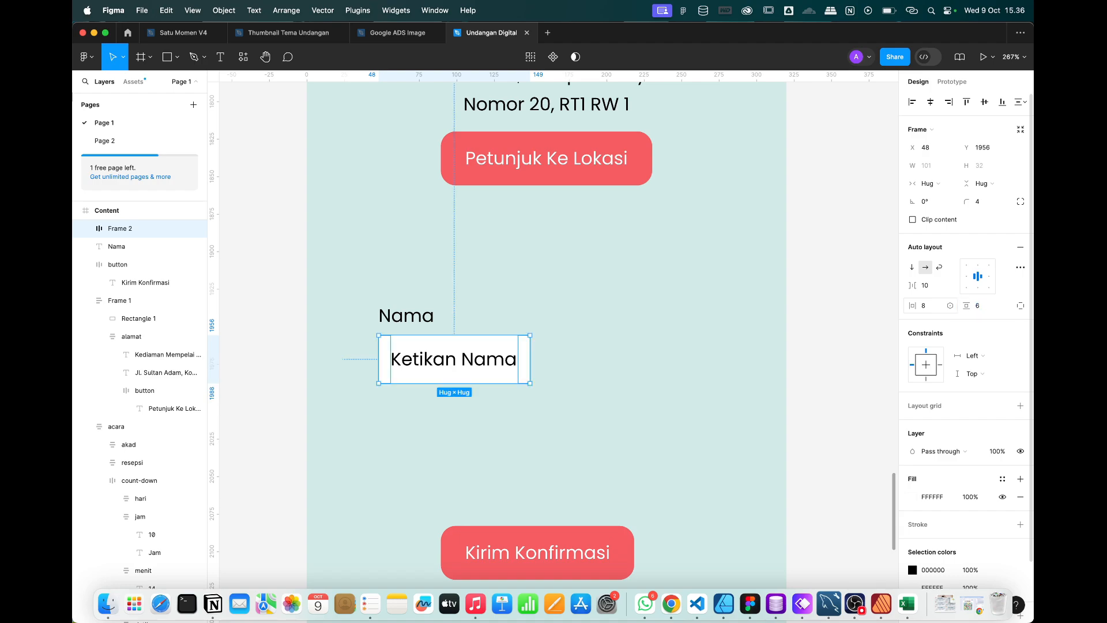
{"action": "left_click", "coordinate": [510, 465]}
{"action": "left_click", "coordinate": [485, 363]}
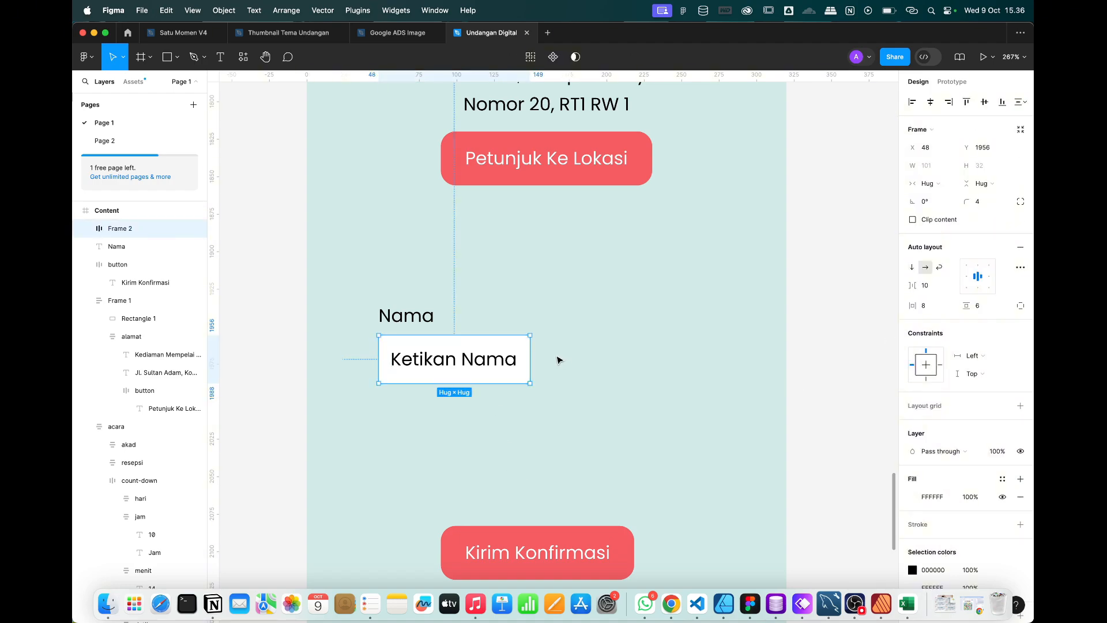
{"action": "double_click", "coordinate": [462, 364]}
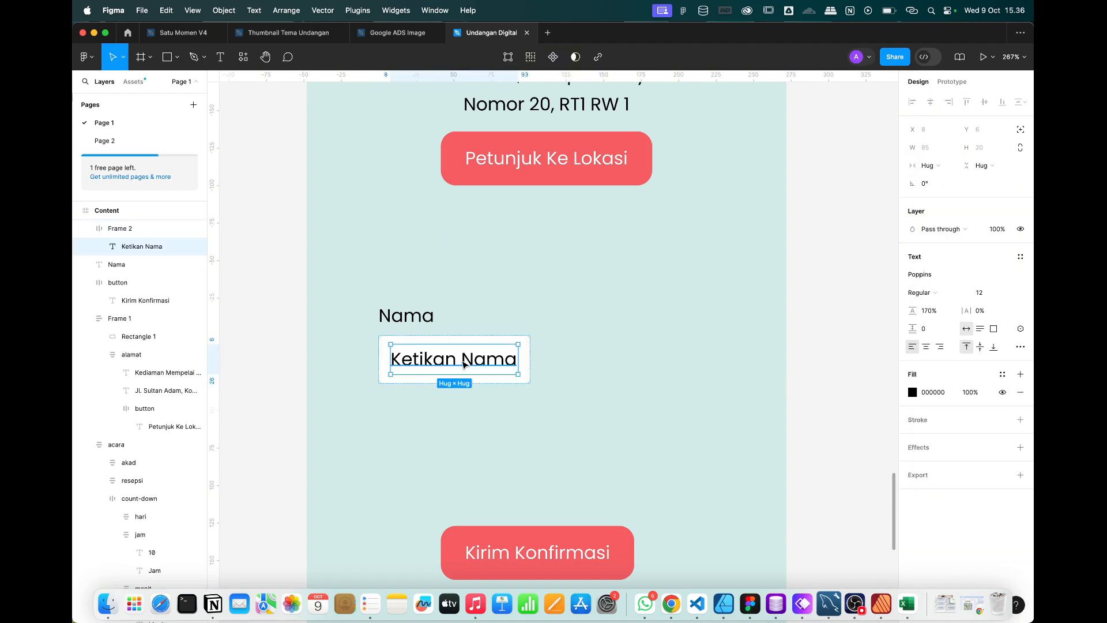
Set the Ketikan Nama placeholder text fill to light grey D4D4D4.
{"action": "left_click", "coordinate": [912, 392]}
{"action": "left_click", "coordinate": [765, 355]}
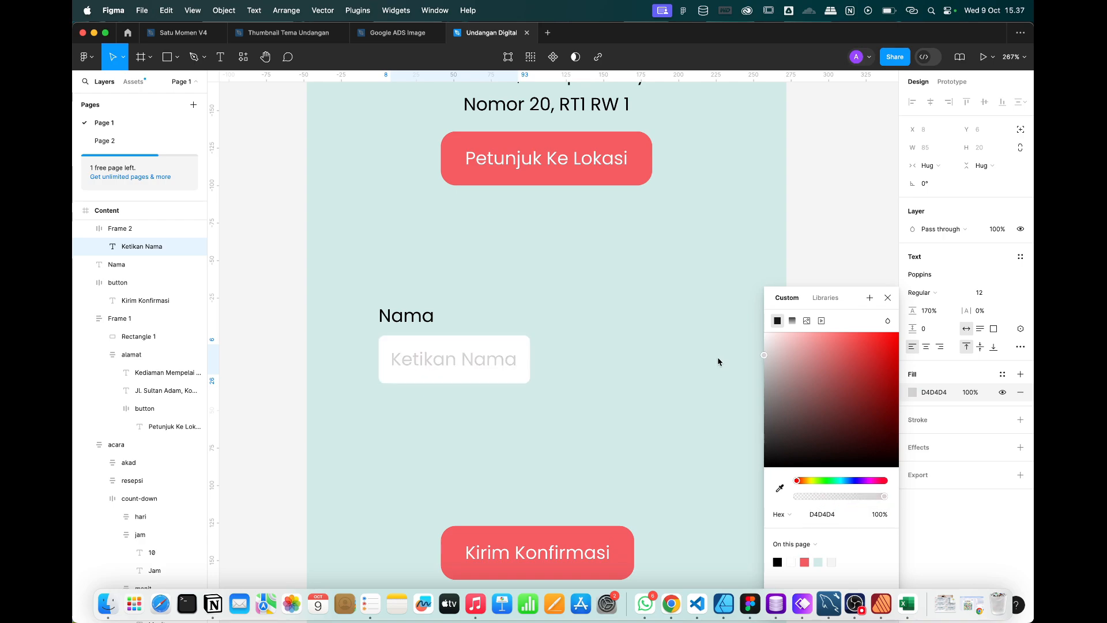
{"action": "left_click", "coordinate": [888, 300]}
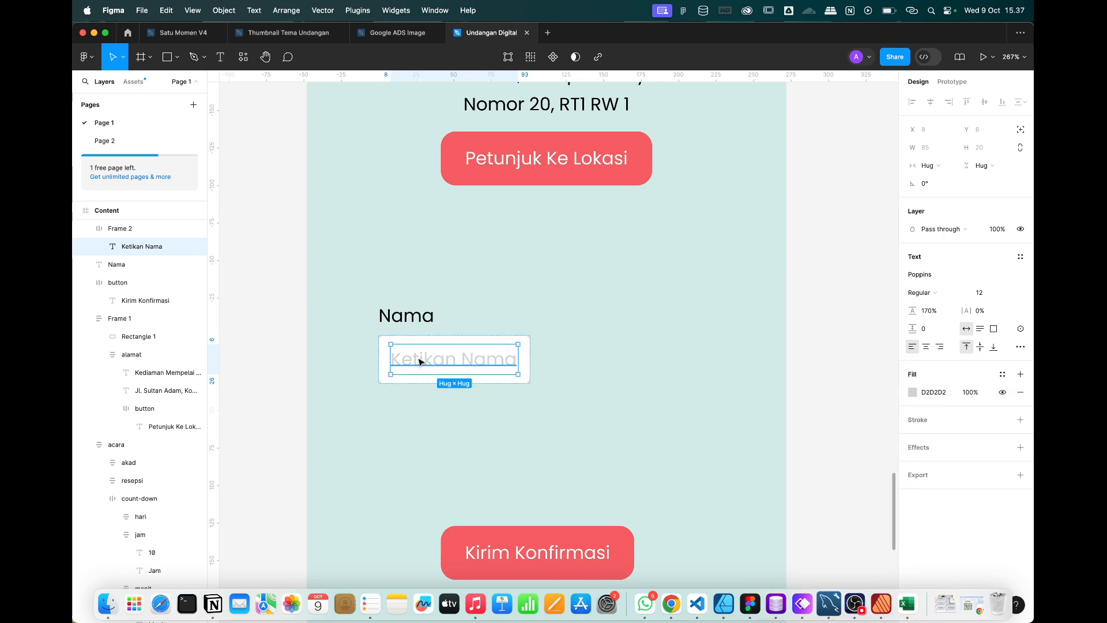
{"action": "left_click", "coordinate": [421, 433]}
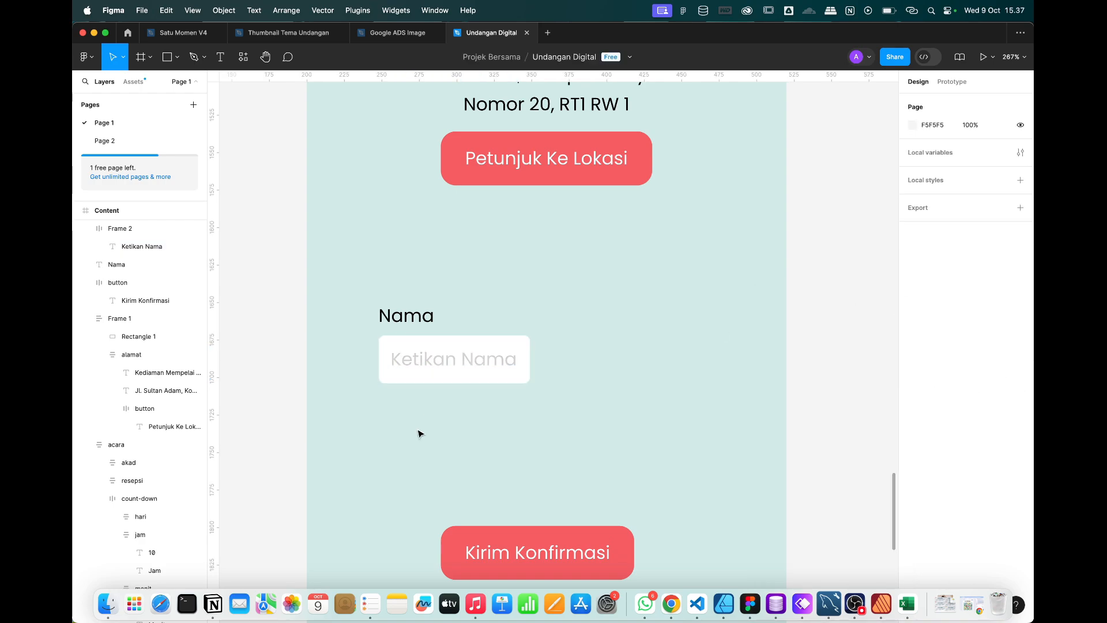
Shift the Kirim Konfirmasi button up and to the left.
{"action": "left_click", "coordinate": [415, 316]}
{"action": "left_click", "coordinate": [588, 441]}
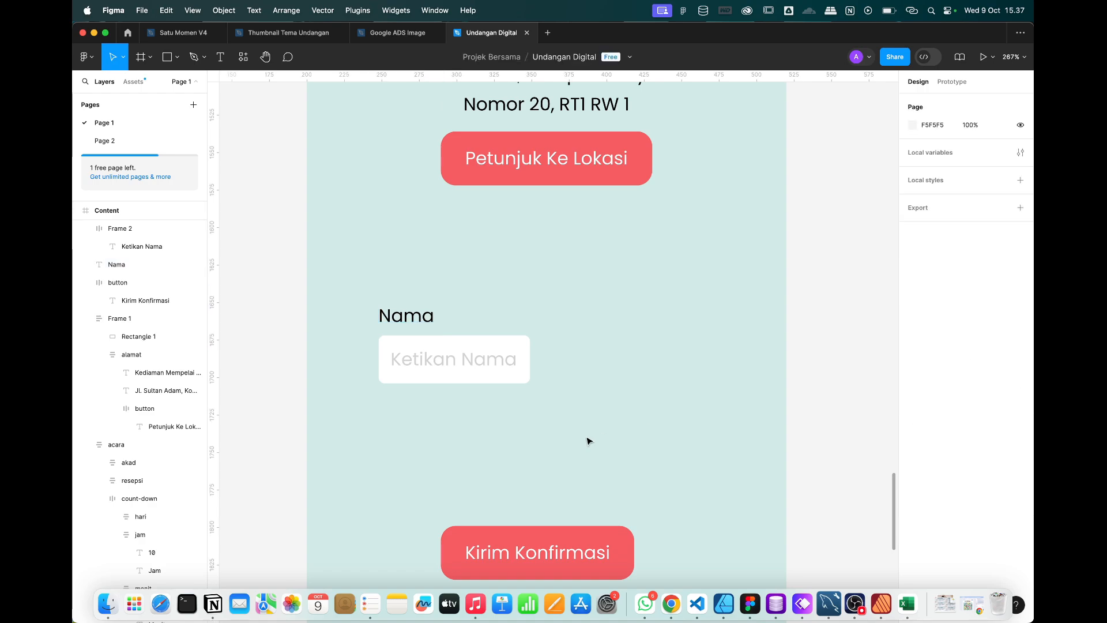
{"action": "left_click", "coordinate": [396, 322]}
{"action": "left_click", "coordinate": [625, 460]}
{"action": "left_click_drag", "start_coordinate": [548, 524], "coordinate": [494, 497]}
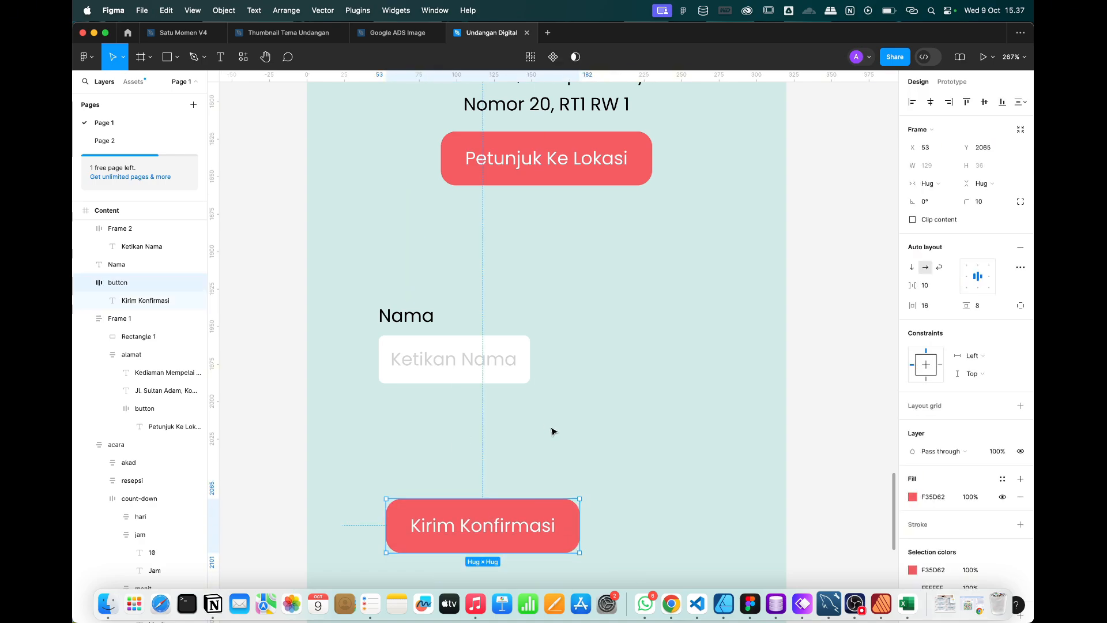
Wrap the Nama label and input box in an auto-layout frame named form-group.
{"action": "left_click_drag", "start_coordinate": [559, 438], "coordinate": [366, 276]}
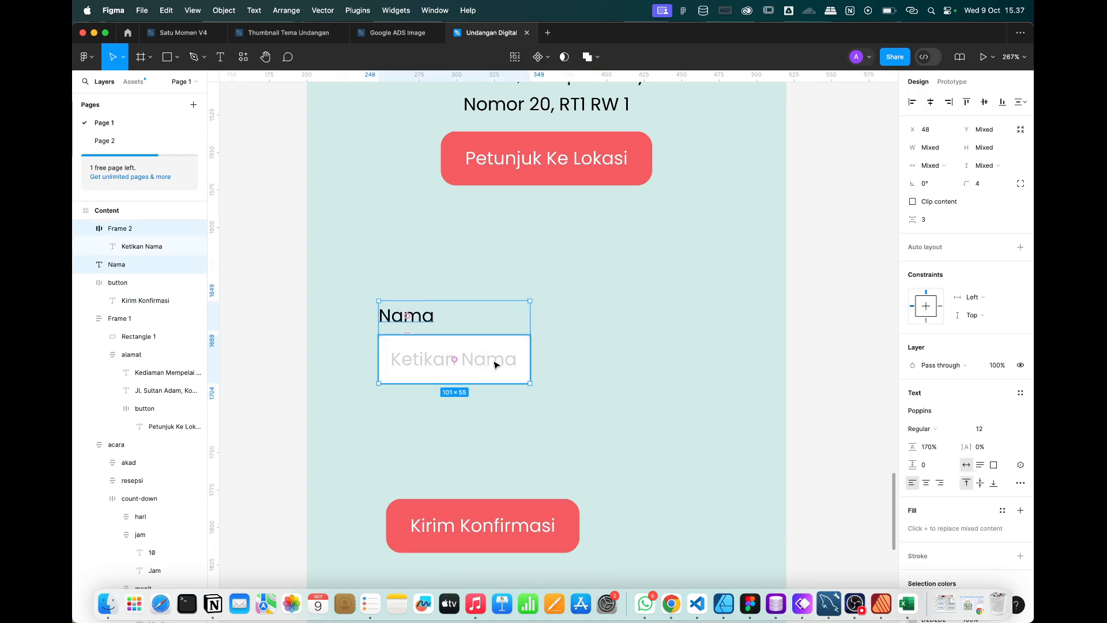
{"action": "key", "text": "shift+a"}
{"action": "double_click", "coordinate": [121, 229]}
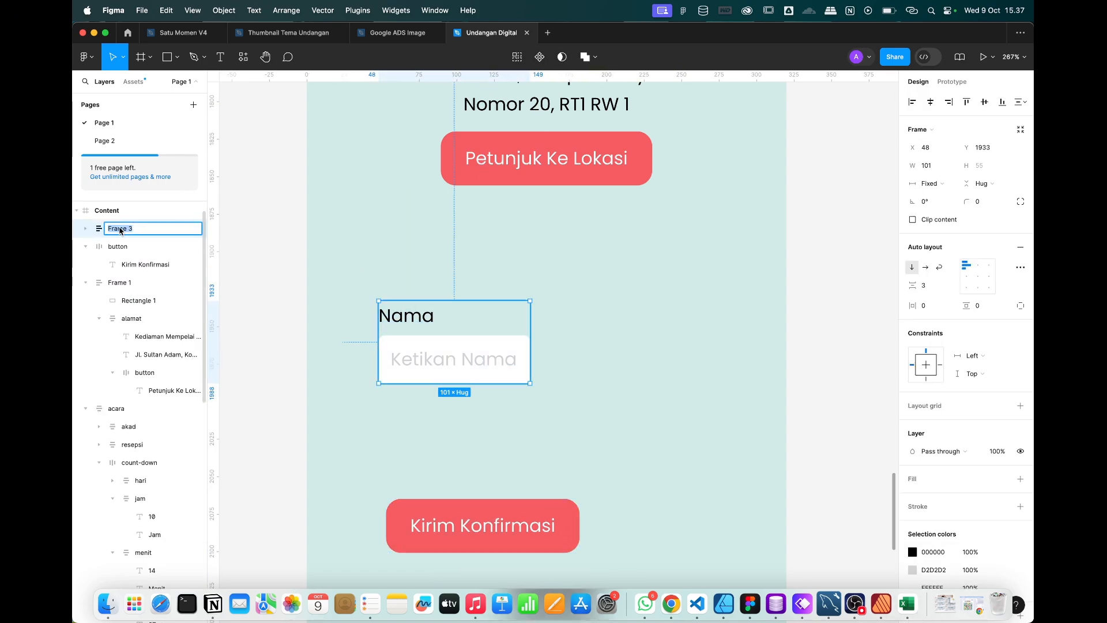
{"action": "type", "text": "form-group"}
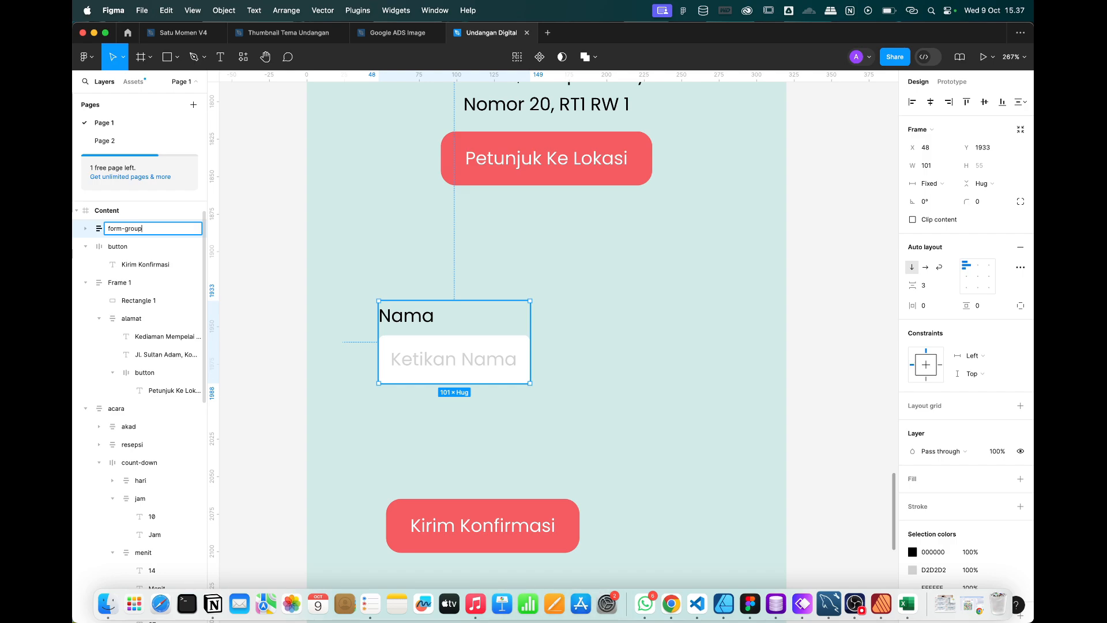
{"action": "key", "text": "Return"}
Rename the inner Frame 2 box to input and reselect form-group.
{"action": "left_click", "coordinate": [85, 229]}
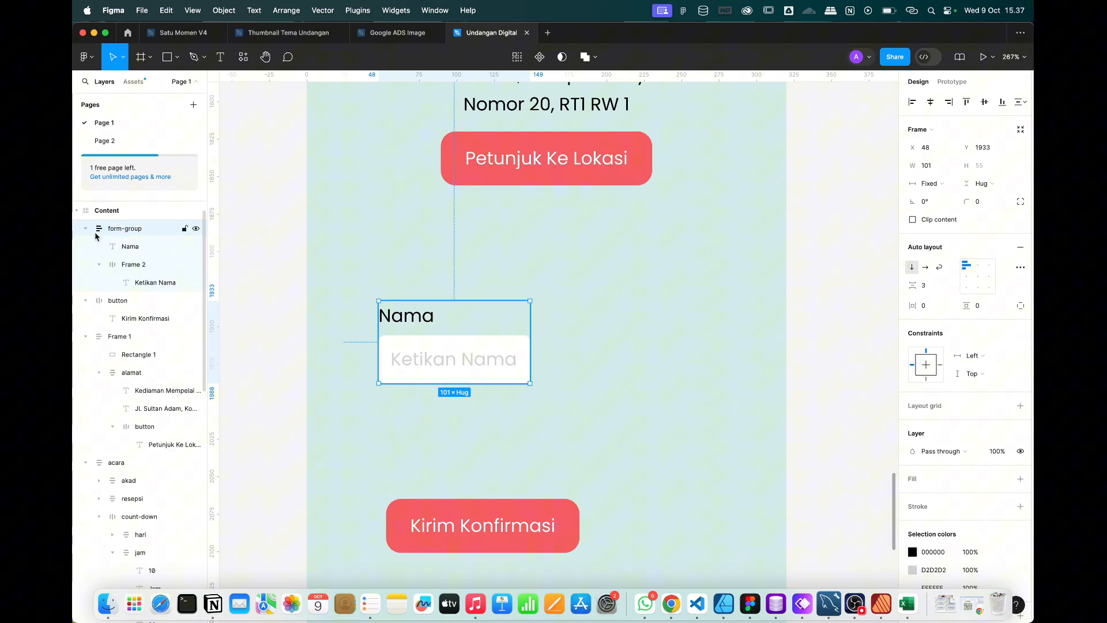
{"action": "double_click", "coordinate": [139, 266]}
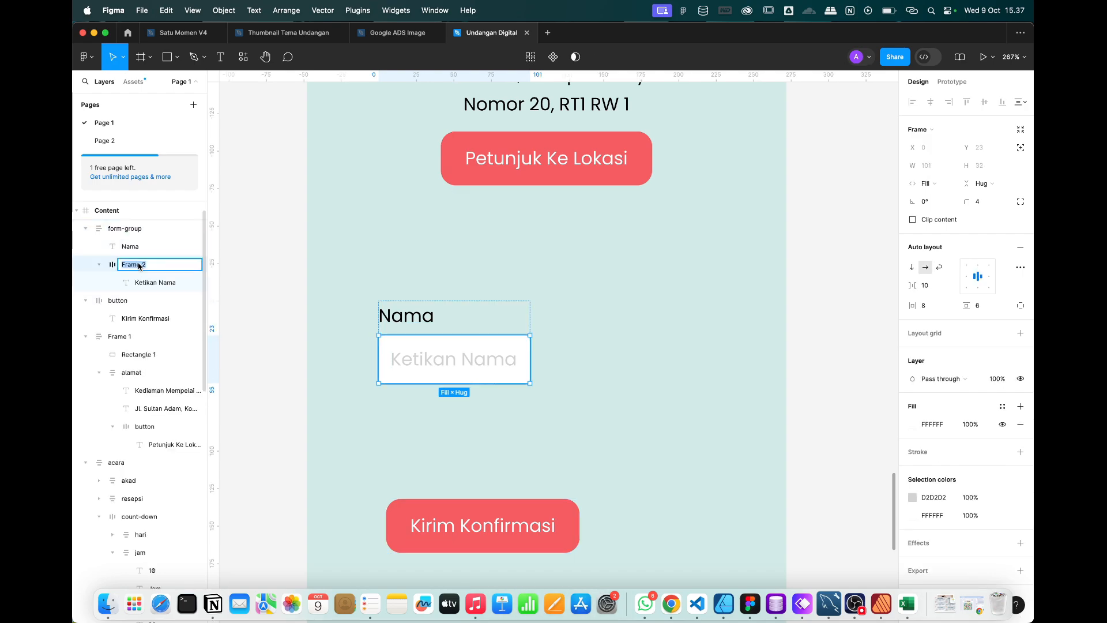
{"action": "type", "text": "fomr"}
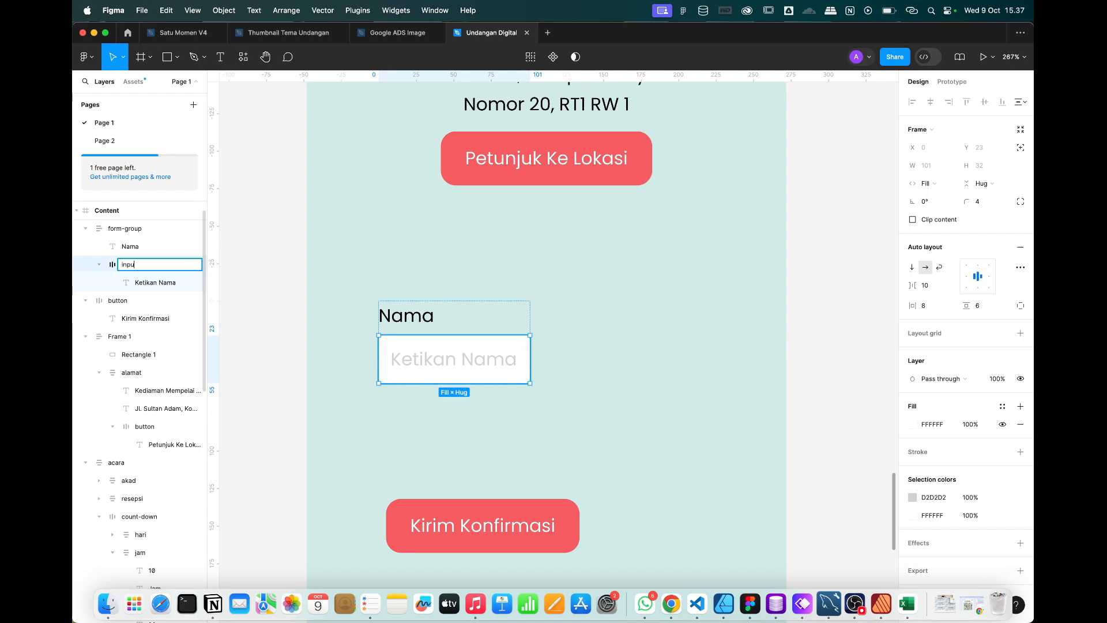
{"action": "type", "text": "t"}
{"action": "key", "text": "Return"}
{"action": "left_click", "coordinate": [488, 408]}
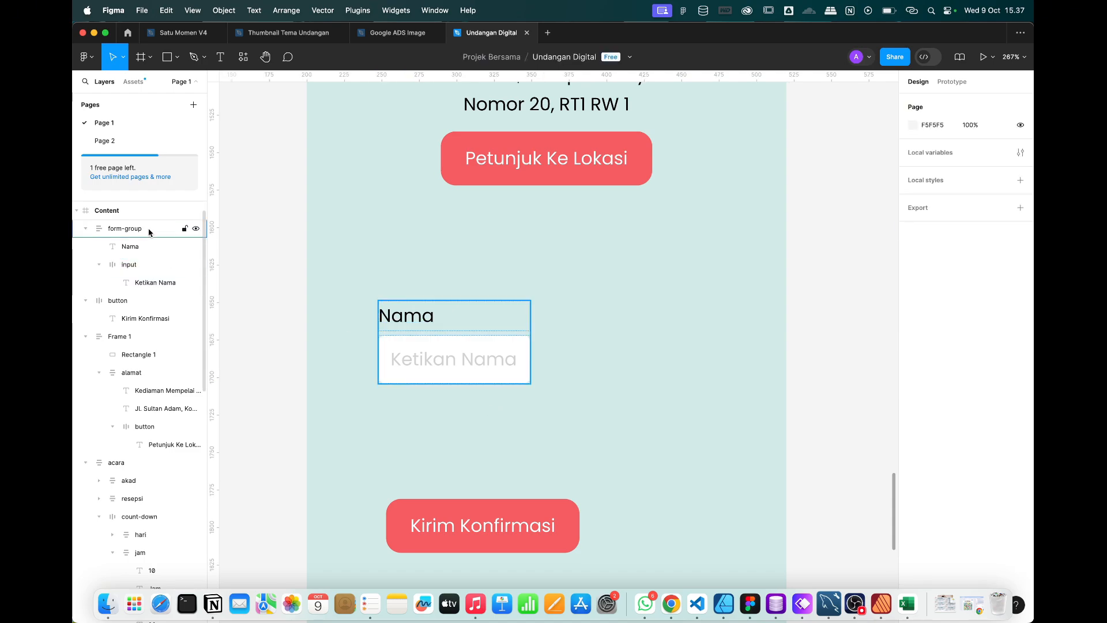
{"action": "left_click", "coordinate": [149, 232]}
{"action": "scroll", "coordinate": [487, 330], "scroll_direction": "down", "scroll_amount": 5}
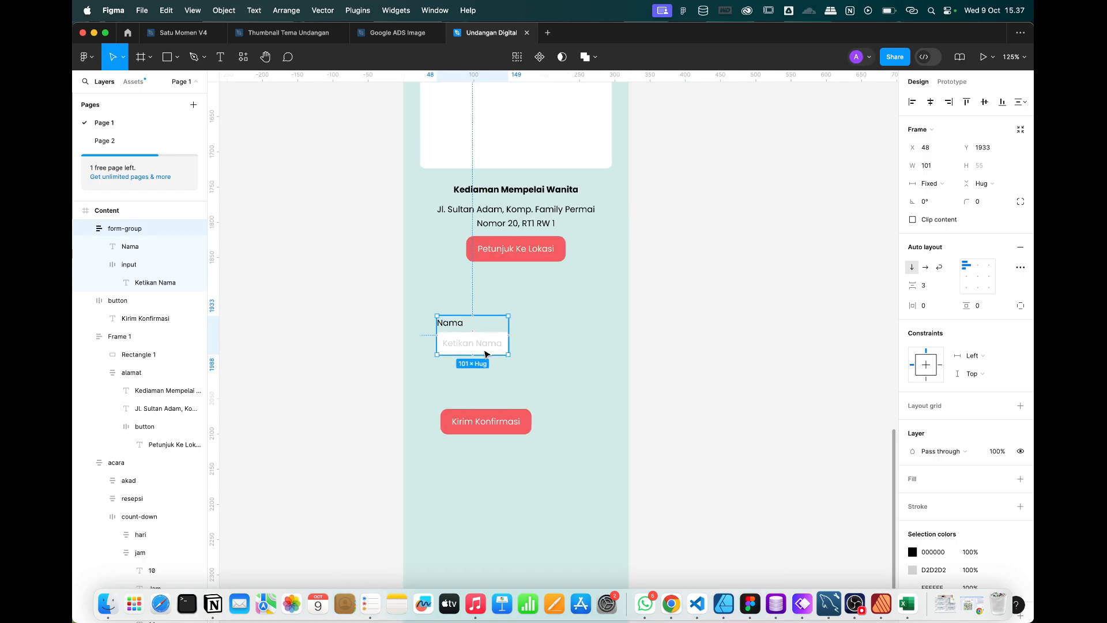
Widen form-group to 241, centre it horizontally, and left-align the placeholder in input.
{"action": "scroll", "coordinate": [485, 353], "scroll_direction": "up", "scroll_amount": 4}
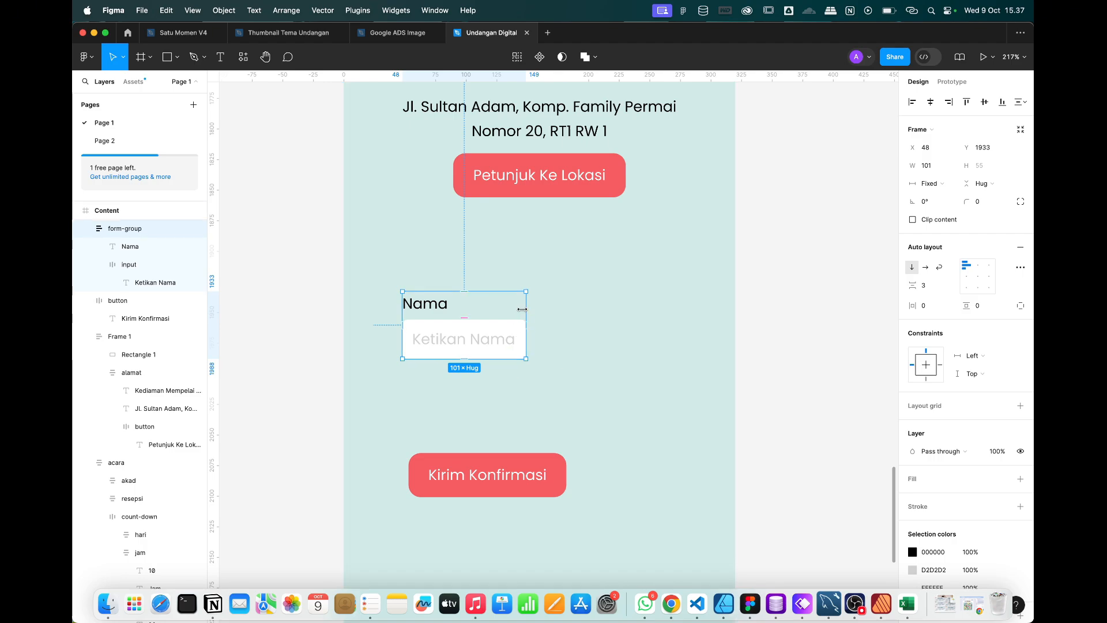
{"action": "left_click_drag", "start_coordinate": [662, 299], "coordinate": [697, 298]}
{"action": "left_click", "coordinate": [930, 101]}
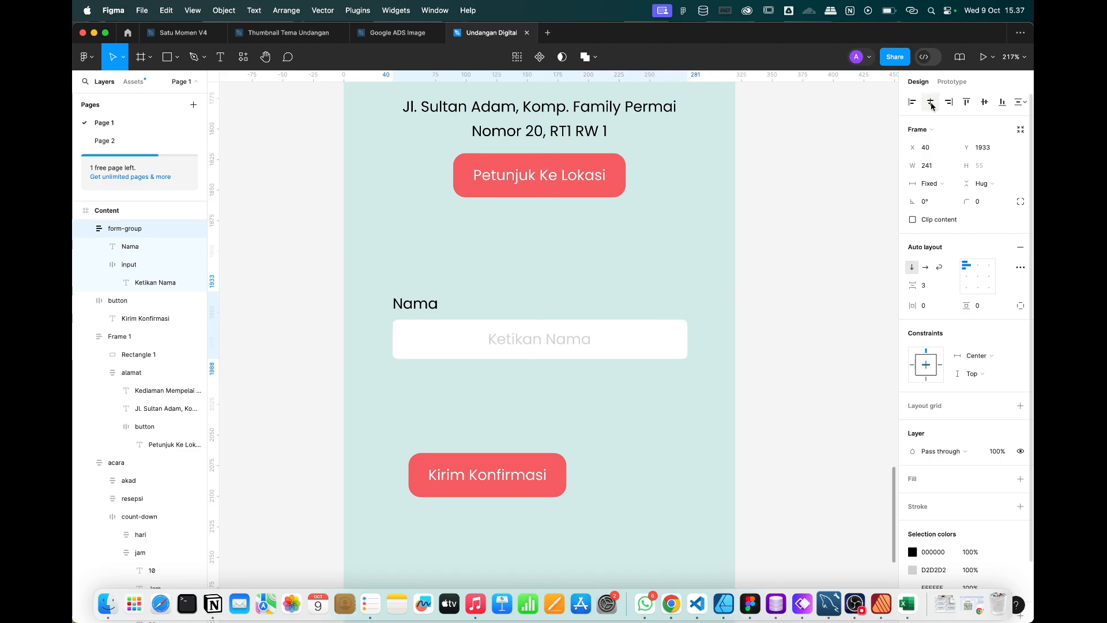
{"action": "double_click", "coordinate": [483, 340]}
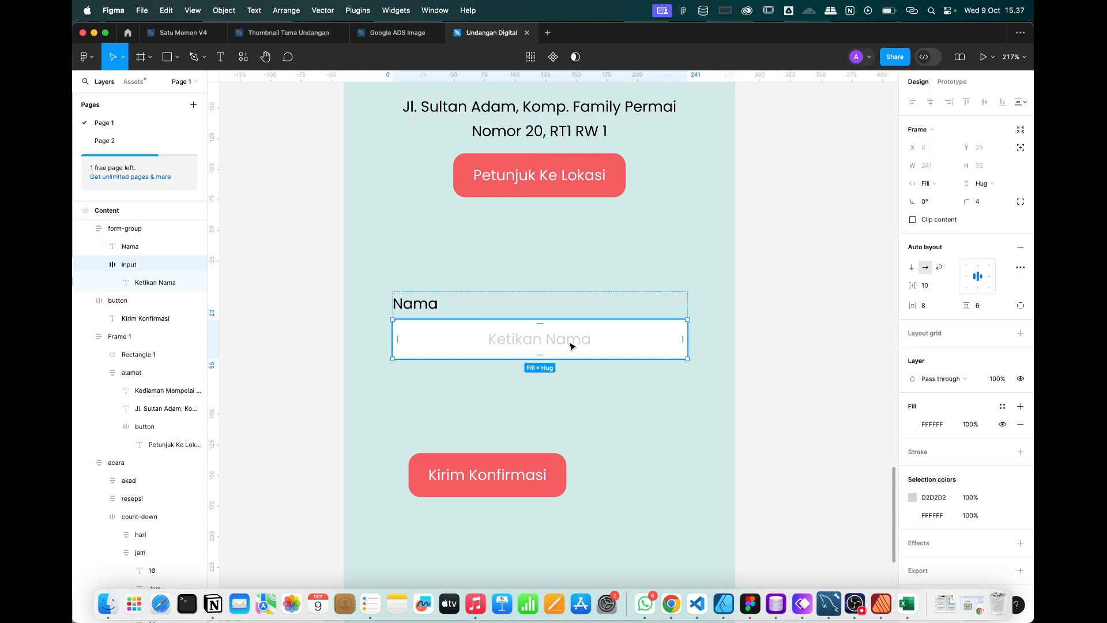
{"action": "left_click", "coordinate": [965, 279]}
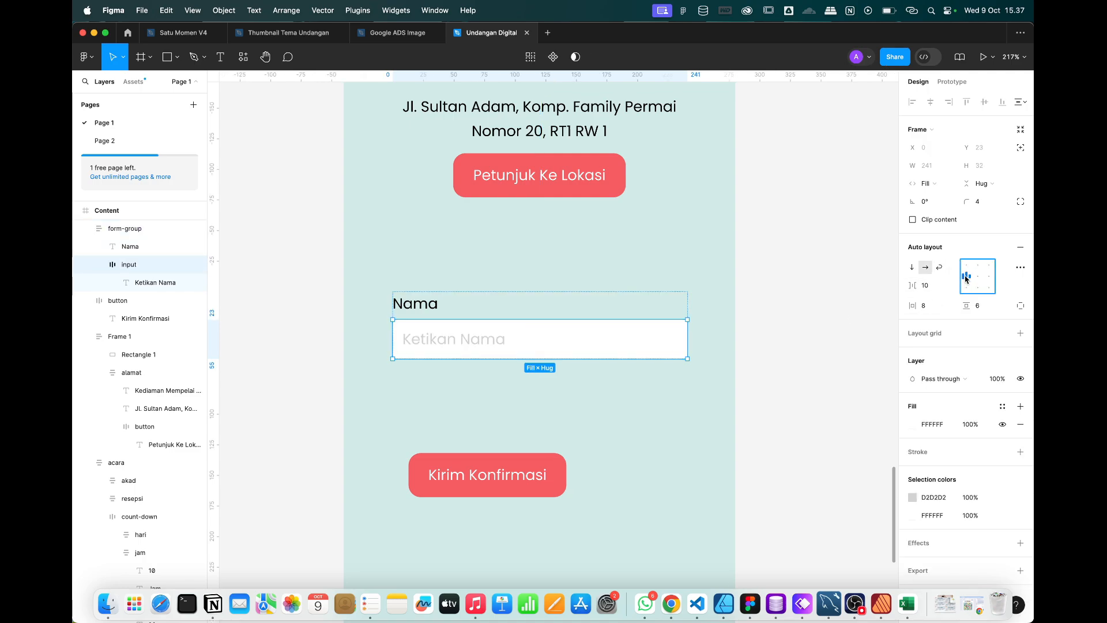
{"action": "left_click", "coordinate": [775, 379]}
Duplicate form-group twice, stacking copies below and moving Kirim Konfirmasi further down.
{"action": "left_click", "coordinate": [487, 327]}
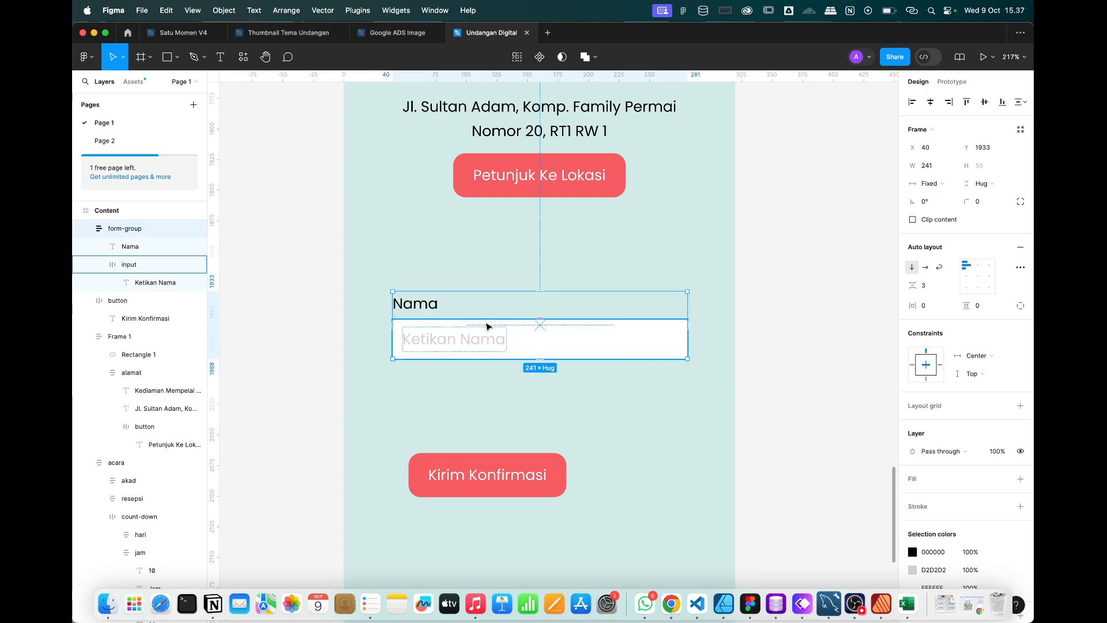
{"action": "key", "text": "super+d"}
{"action": "left_click_drag", "start_coordinate": [487, 324], "coordinate": [487, 405]}
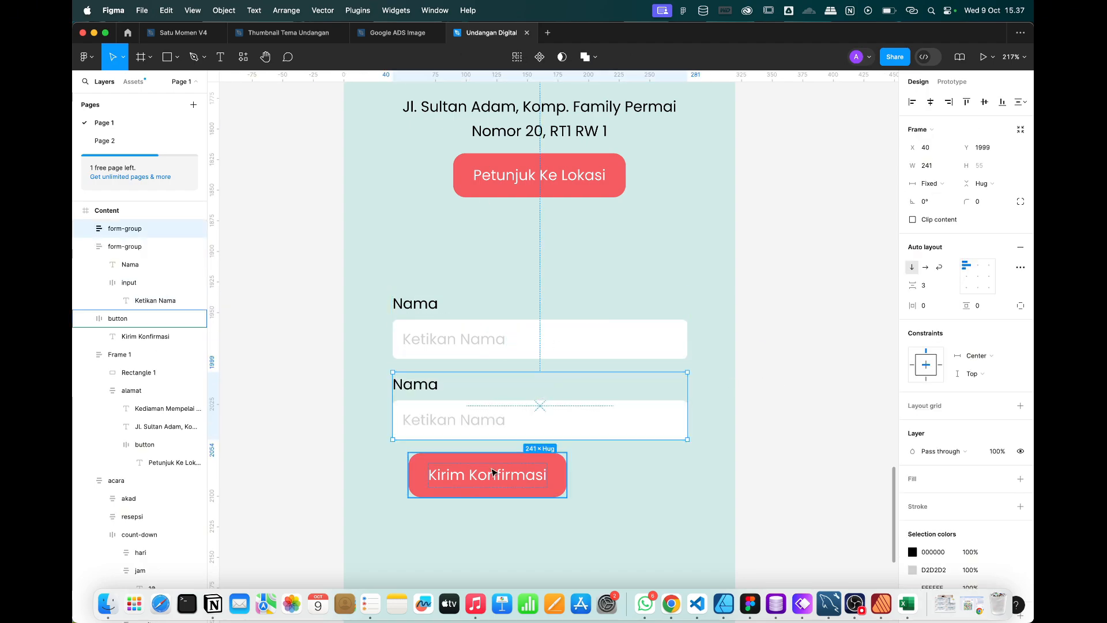
{"action": "left_click_drag", "start_coordinate": [494, 470], "coordinate": [494, 564]}
{"action": "left_click", "coordinate": [493, 421]}
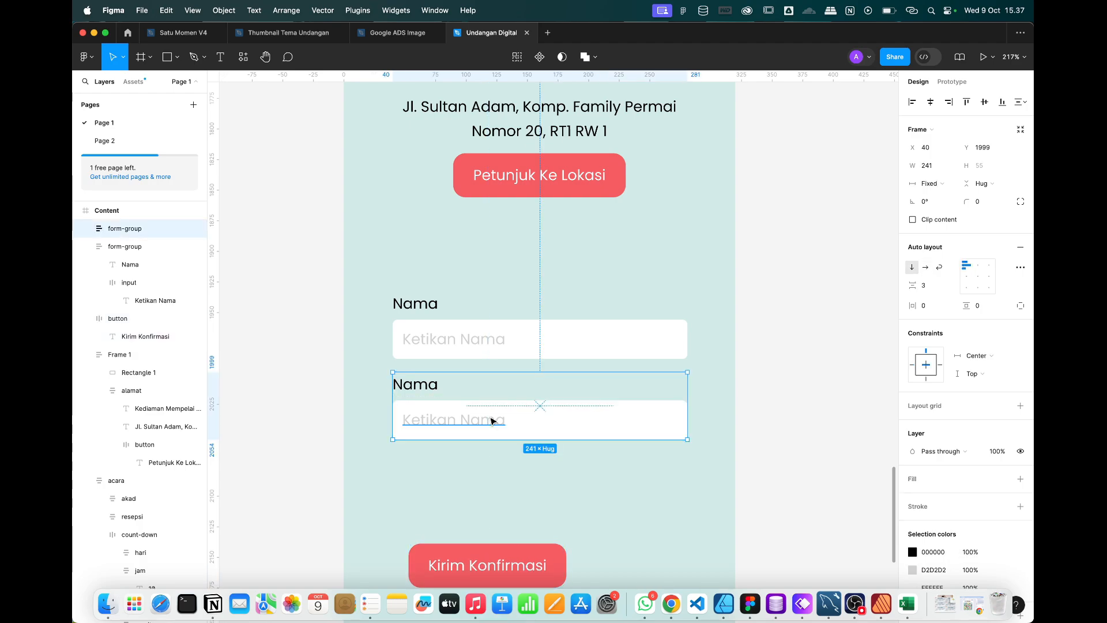
{"action": "key", "text": "super+d"}
{"action": "scroll", "coordinate": [490, 427], "scroll_direction": "down", "scroll_amount": 2}
{"action": "key", "text": "ctrl+Right"}
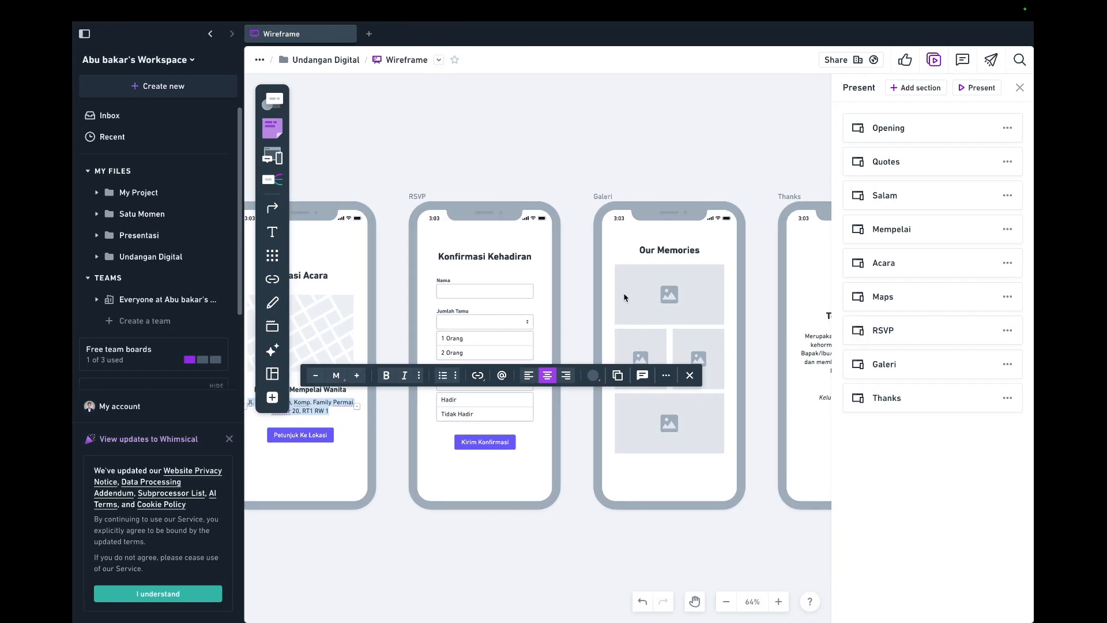
{"action": "key", "text": "ctrl+Left"}
Change the second field's label and placeholder to 'Jumlah Tamu'.
{"action": "double_click", "coordinate": [413, 330]}
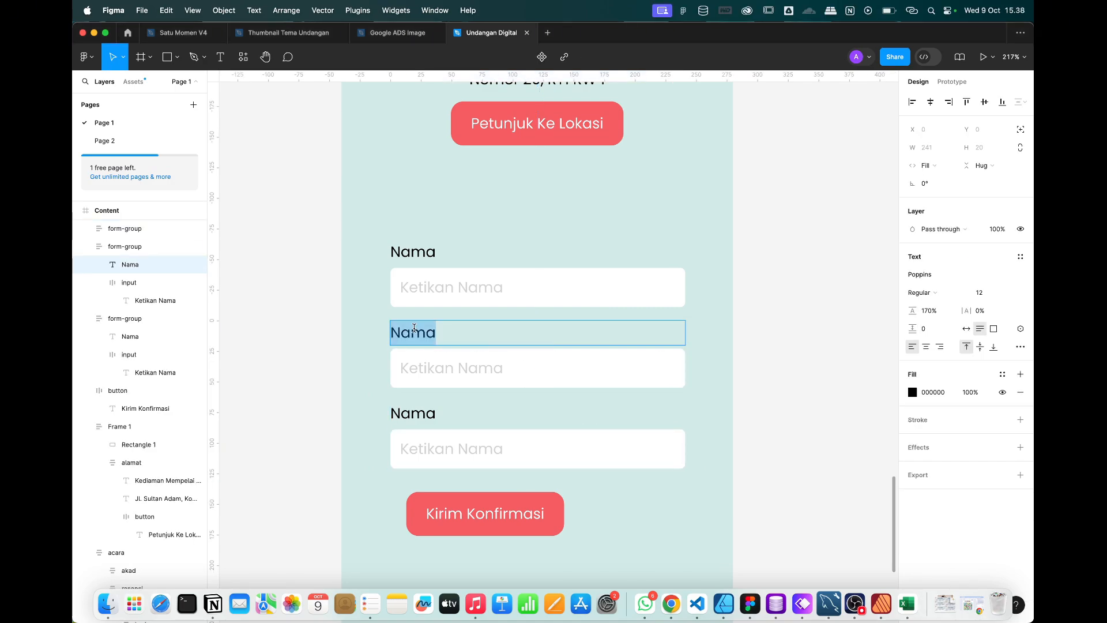
{"action": "type", "text": "Jumlah"}
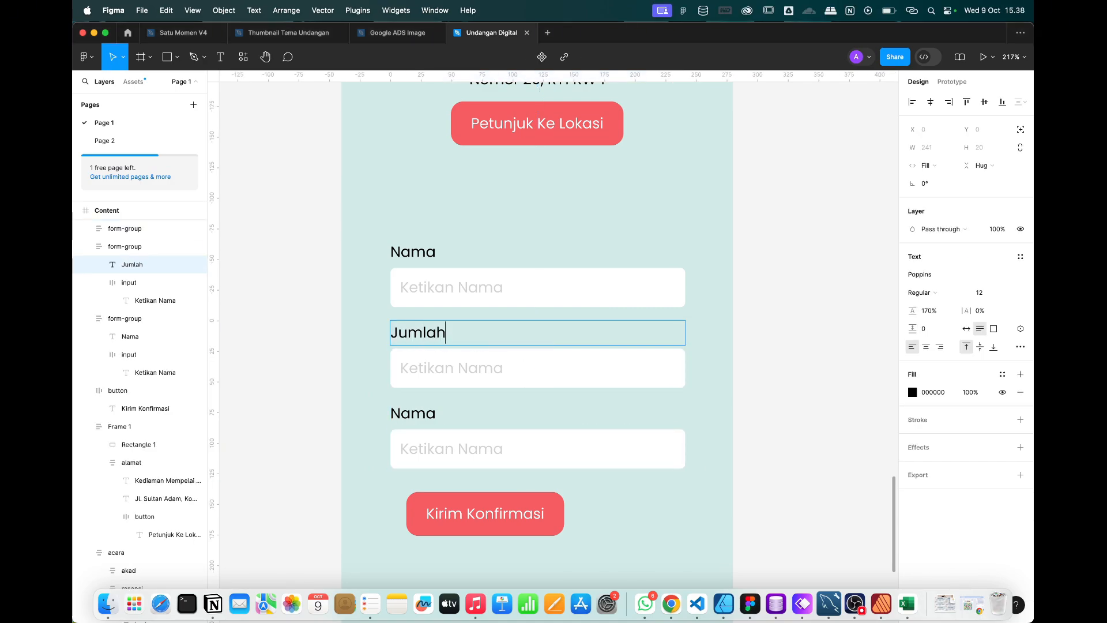
{"action": "type", "text": " Tamu"}
{"action": "double_click", "coordinate": [436, 371]}
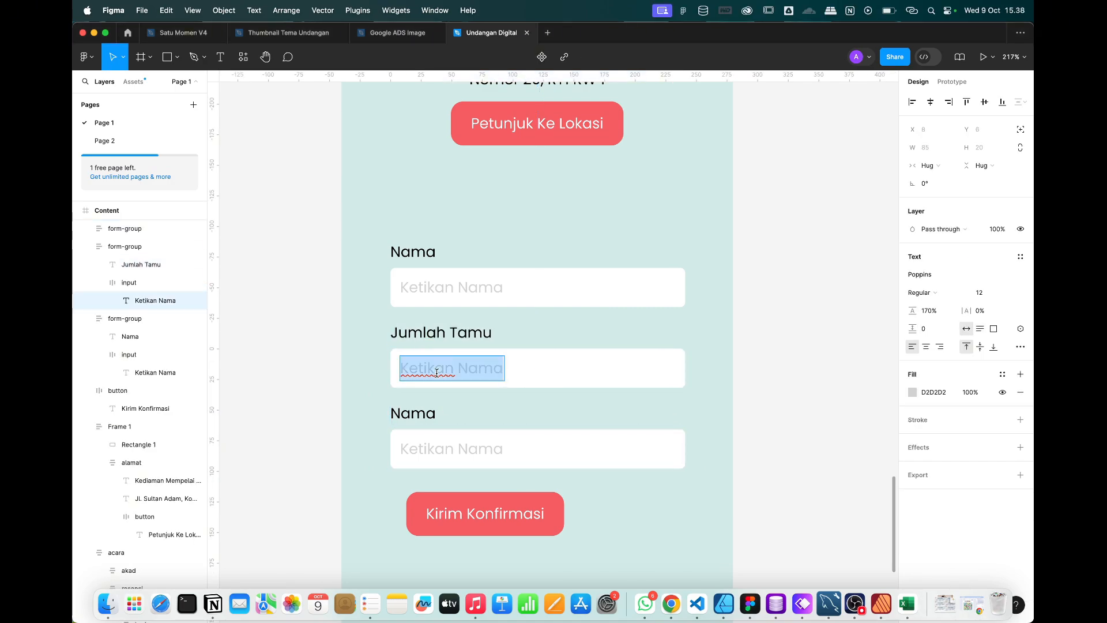
{"action": "type", "text": "Jumlah"}
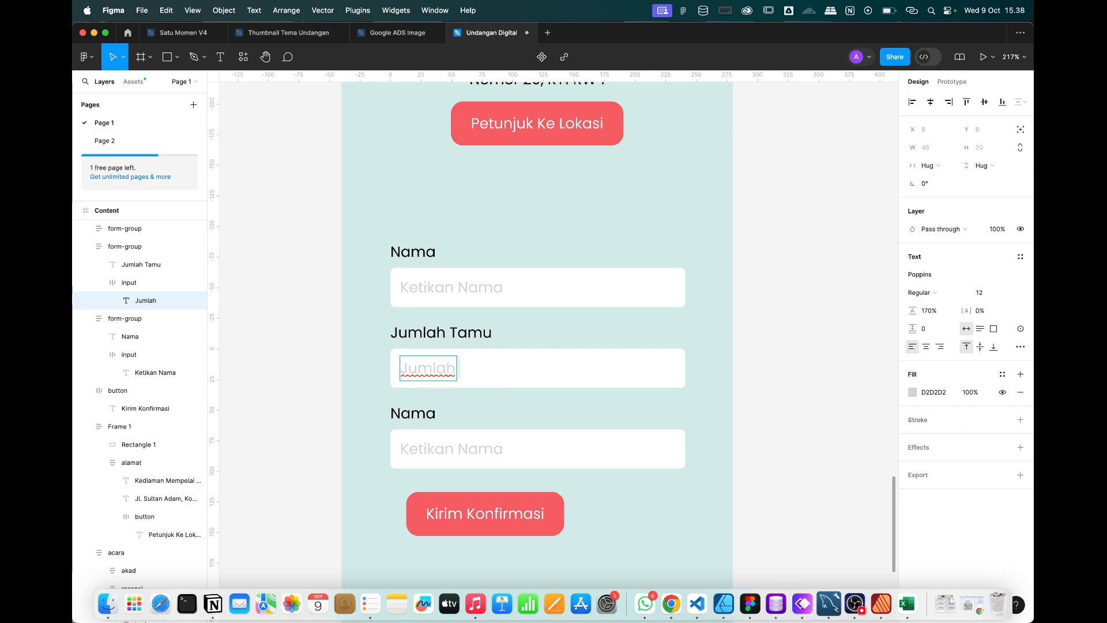
{"action": "type", "text": " Tamu"}
Relabel the third field as 'Kehadiran' with a matching Kehadiran placeholder.
{"action": "double_click", "coordinate": [412, 413]}
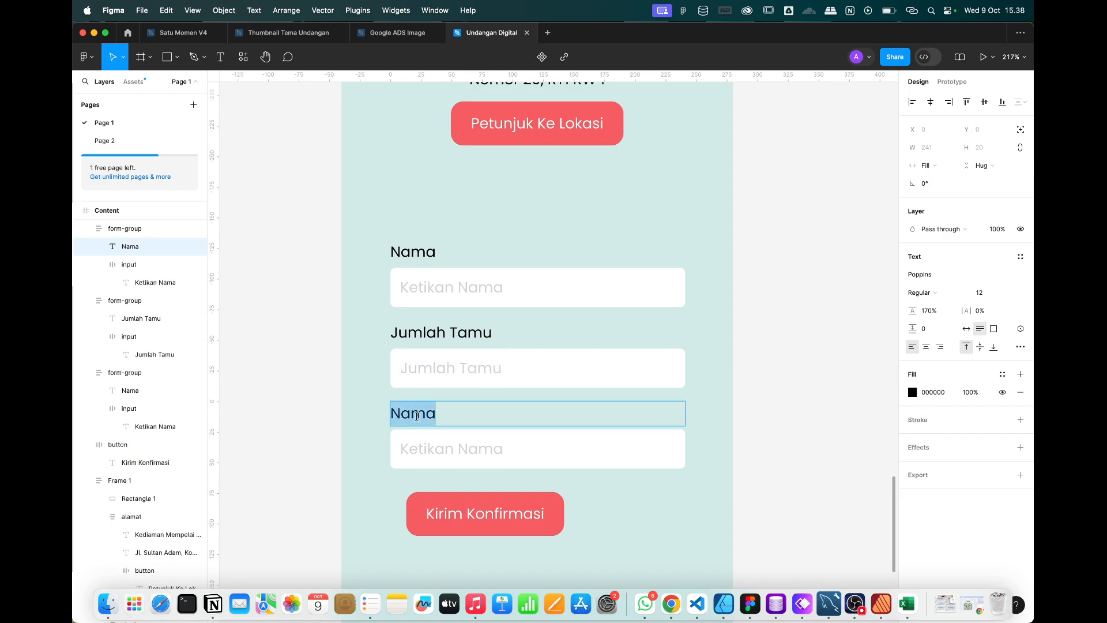
{"action": "type", "text": "e=Kehad"}
{"action": "key", "text": "super+a"}
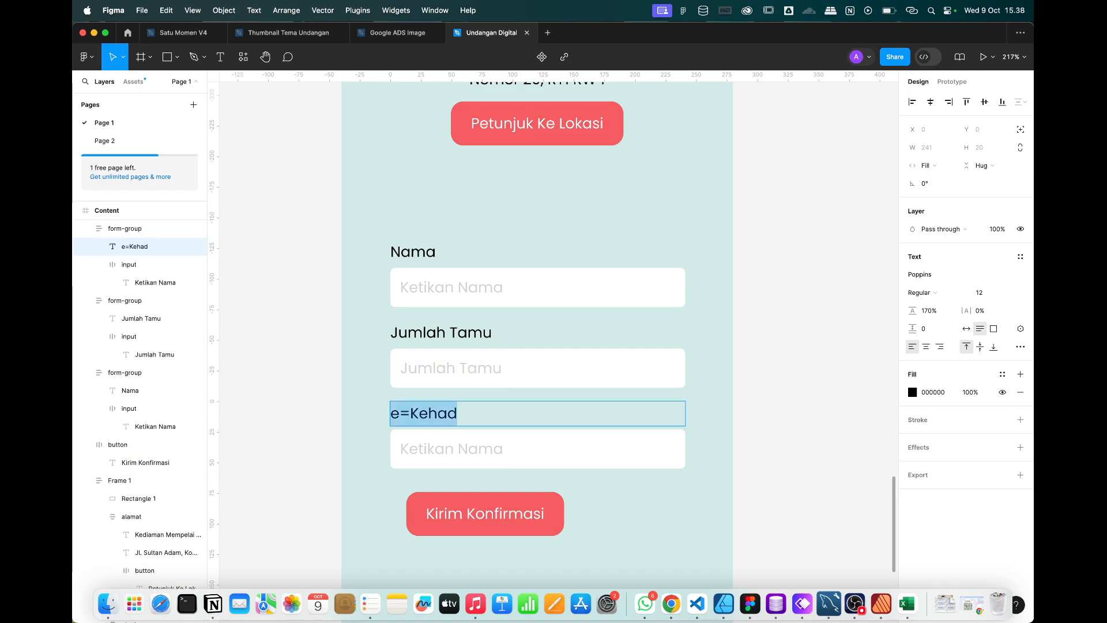
{"action": "type", "text": "Kehadiran"}
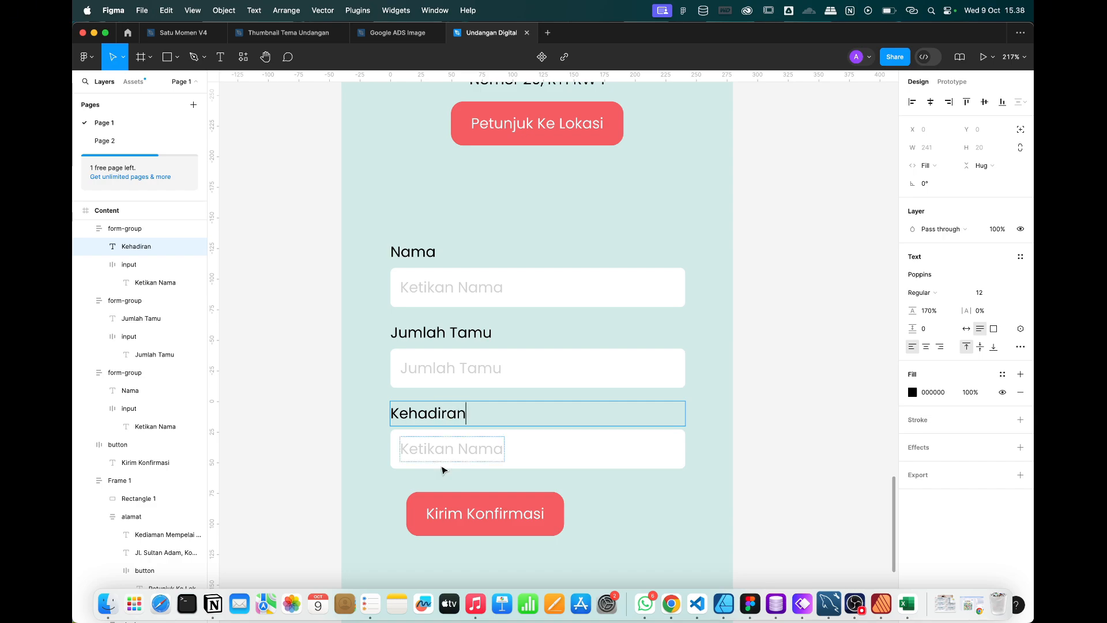
{"action": "left_click", "coordinate": [440, 457]}
{"action": "double_click", "coordinate": [440, 457]}
{"action": "type", "text": "Kehadiran"}
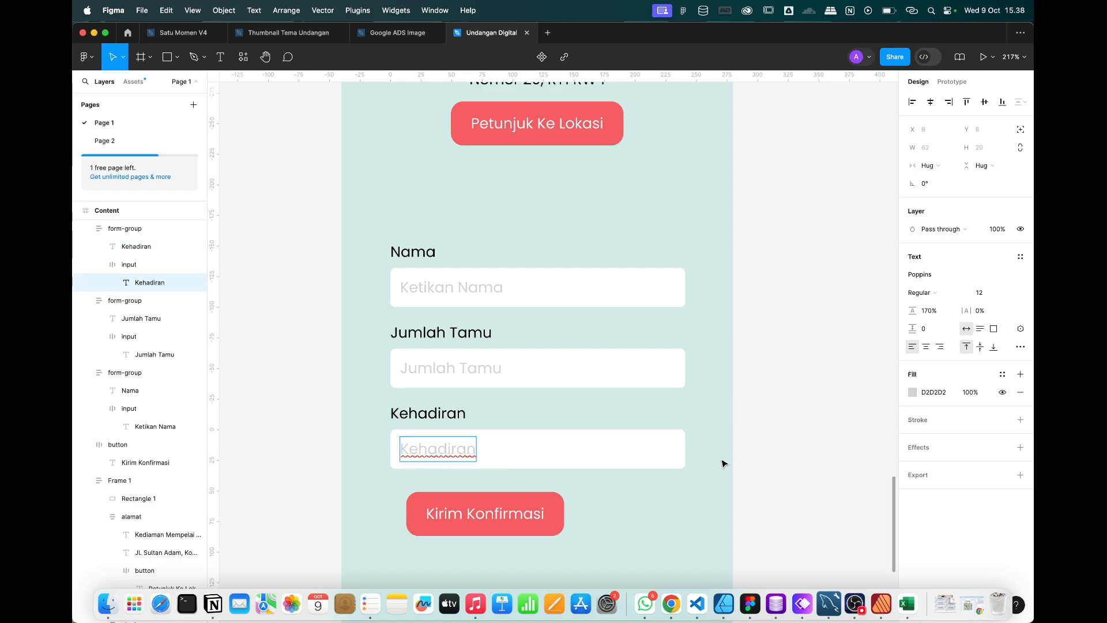
{"action": "left_click", "coordinate": [741, 451]}
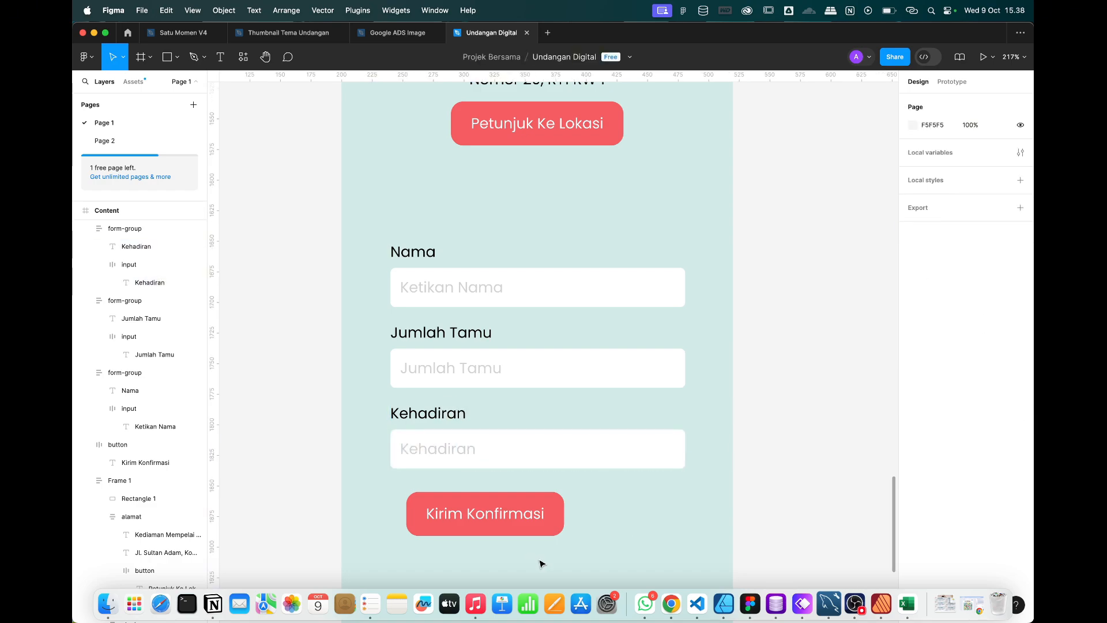
{"action": "left_click", "coordinate": [516, 526]}
Wrap the three form groups and Kirim Konfirmasi in an auto-layout frame, centred horizontally.
{"action": "scroll", "coordinate": [512, 531], "scroll_direction": "down", "scroll_amount": 2}
{"action": "left_click_drag", "start_coordinate": [531, 528], "coordinate": [476, 234]}
{"action": "right_click", "coordinate": [476, 234]}
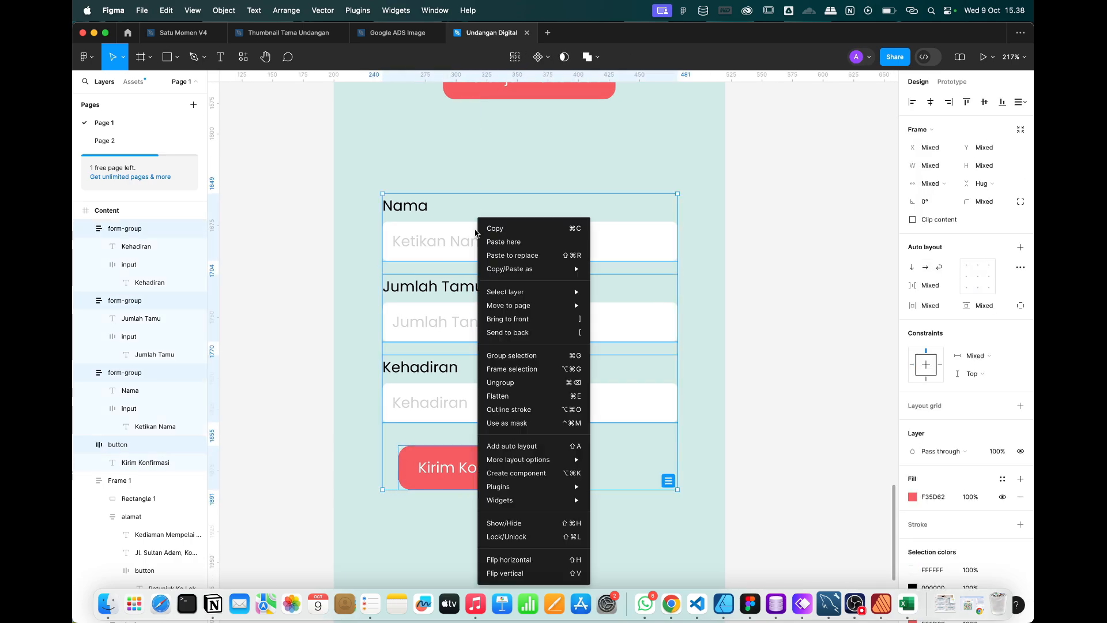
{"action": "mouse_move", "coordinate": [525, 488]}
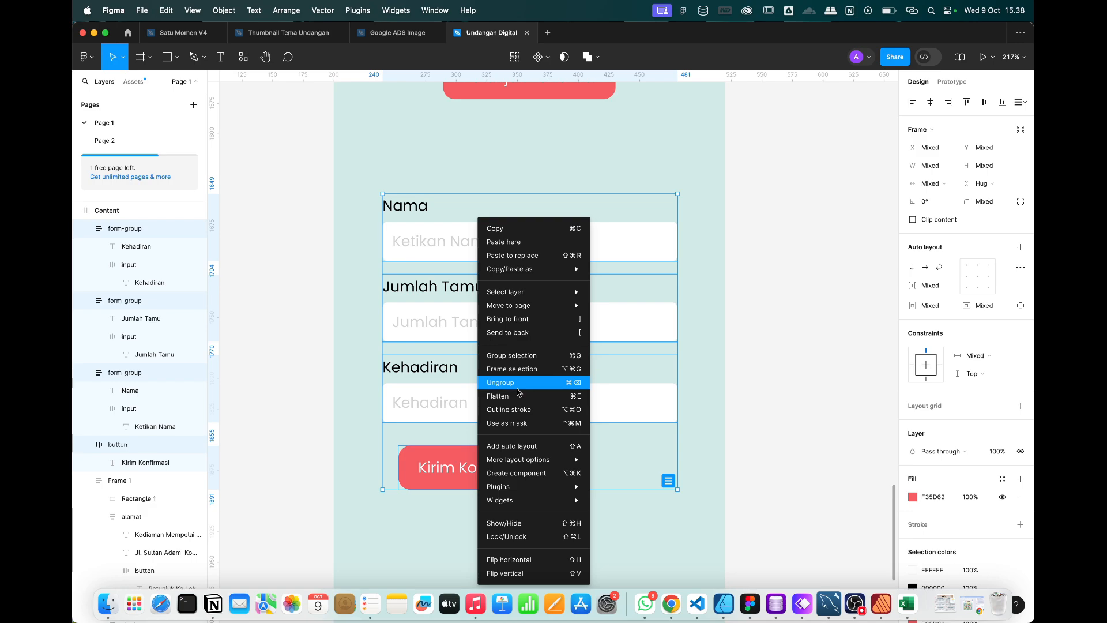
{"action": "left_click", "coordinate": [517, 447]}
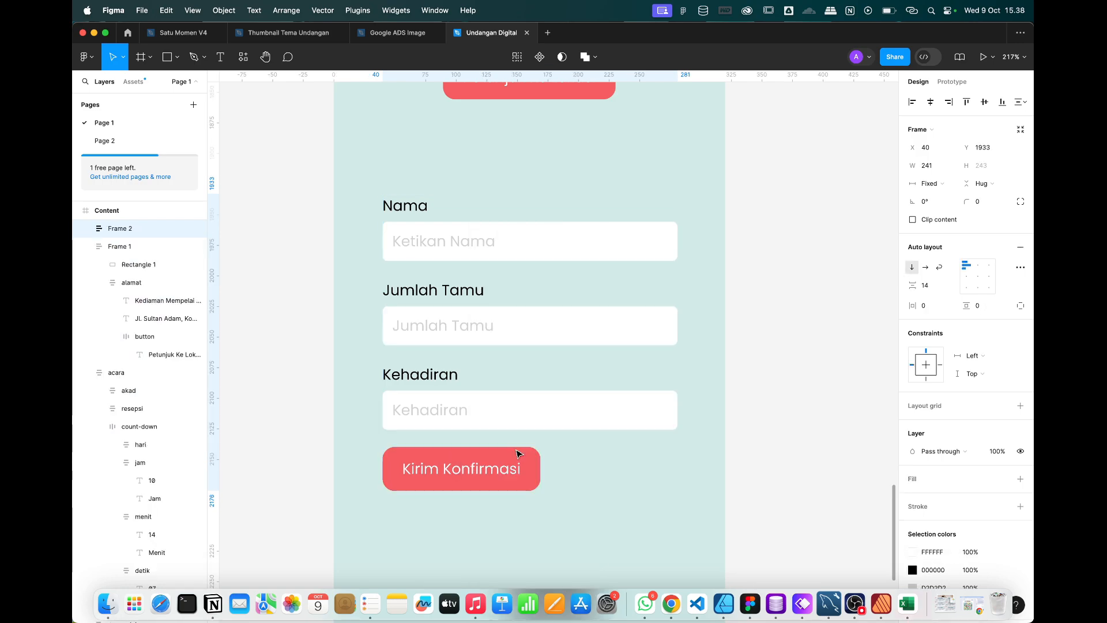
{"action": "left_click", "coordinate": [978, 265]}
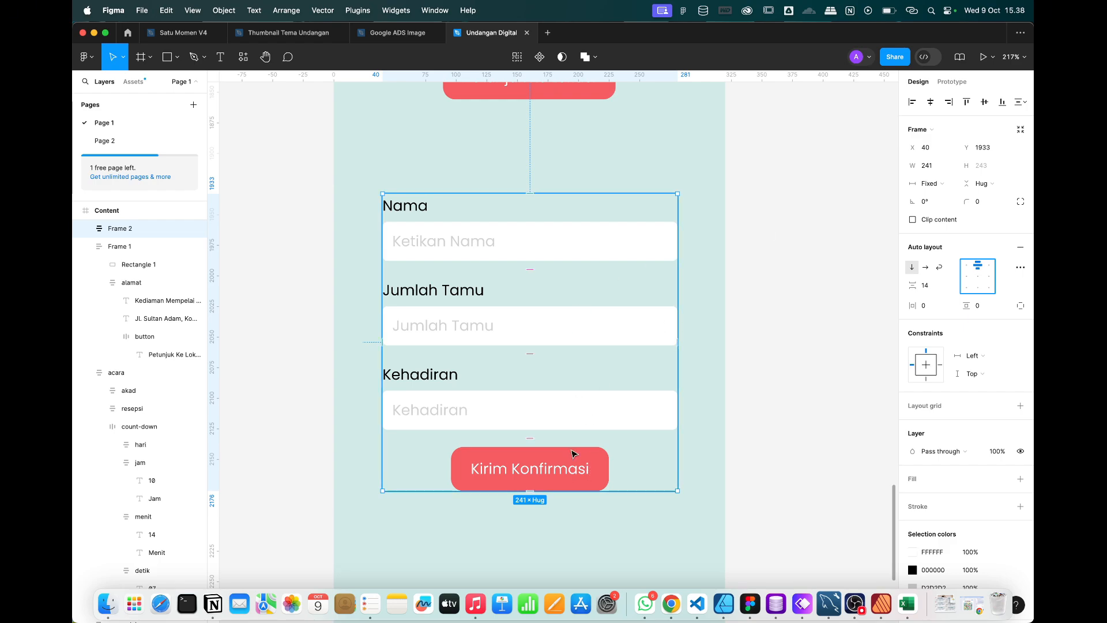
Set the Kirim Konfirmasi button width to Fill container.
{"action": "left_click", "coordinate": [539, 469]}
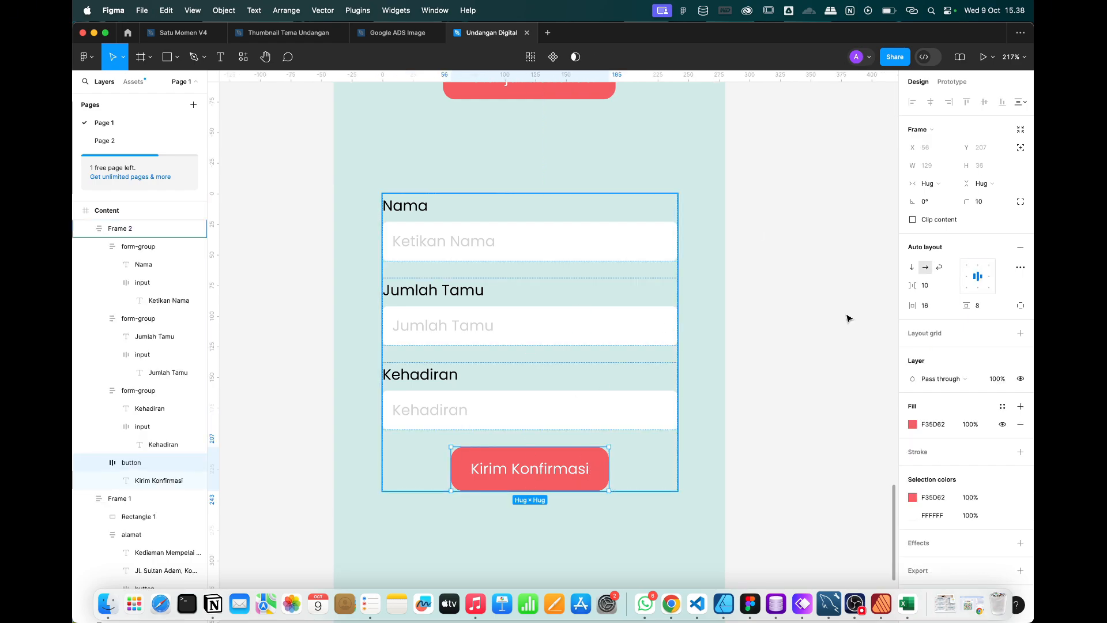
{"action": "left_click", "coordinate": [938, 184]}
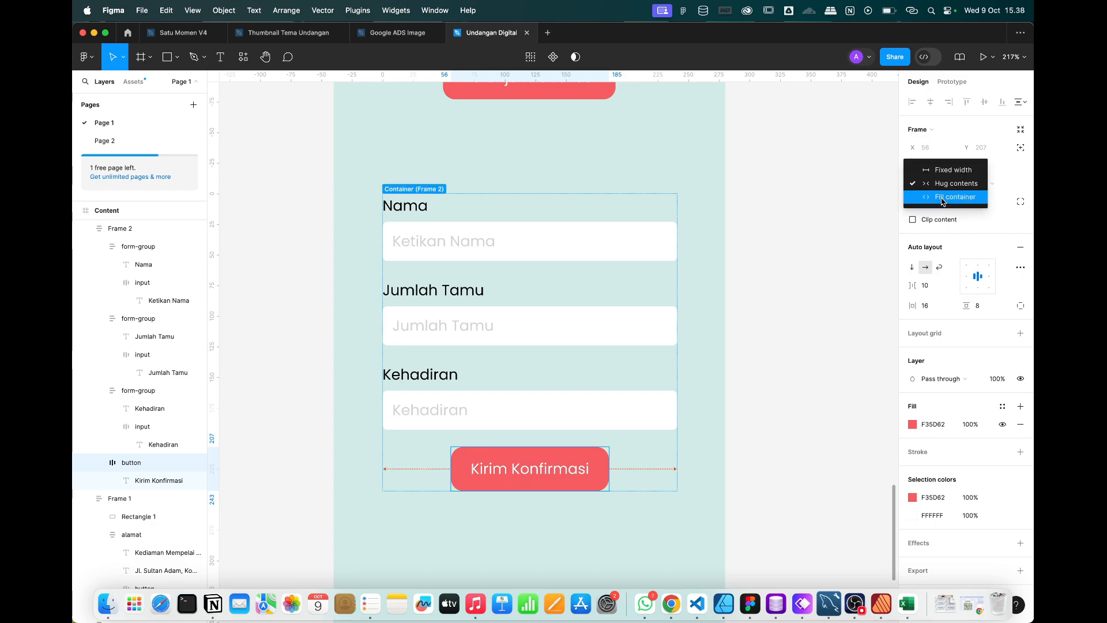
{"action": "left_click", "coordinate": [944, 197]}
{"action": "left_click", "coordinate": [719, 386]}
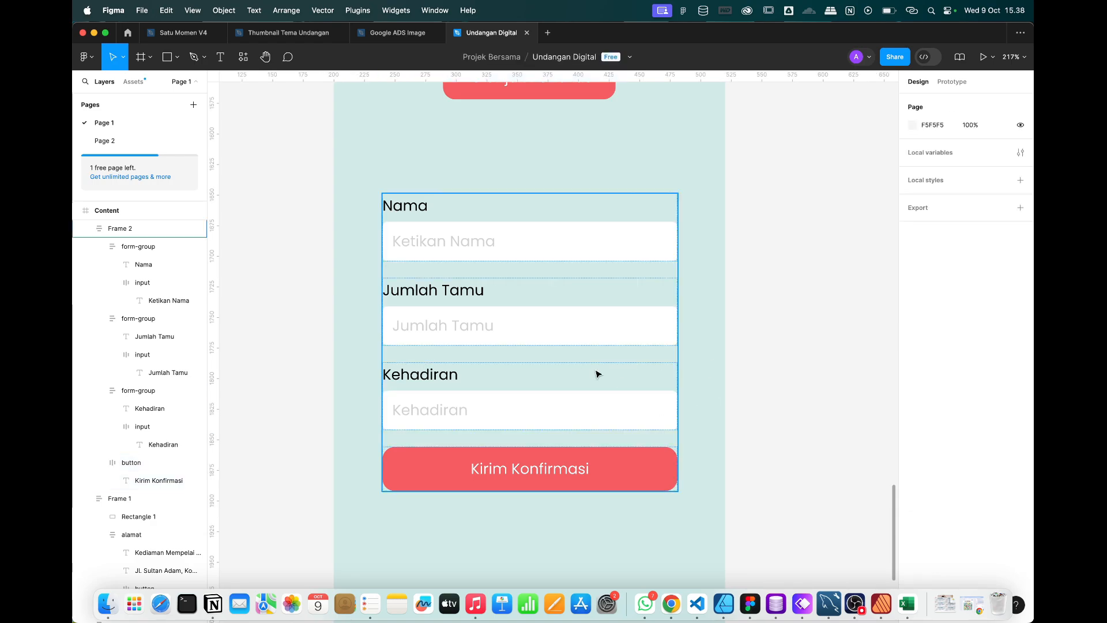
Give the form frame an 8 px gap between items.
{"action": "left_click", "coordinate": [579, 366]}
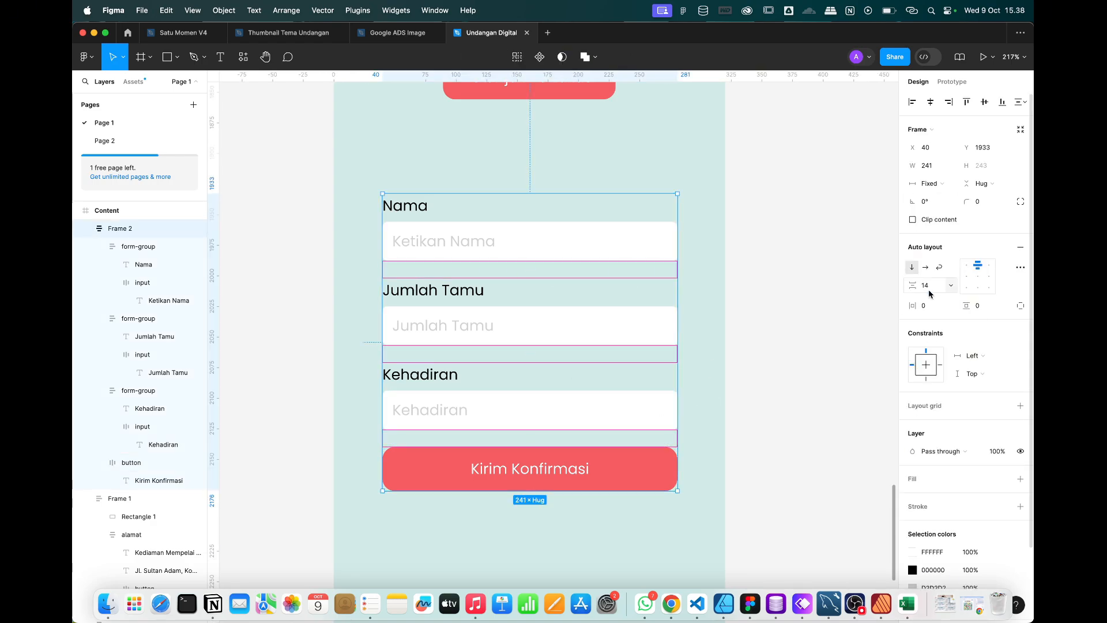
{"action": "type", "text": "8"}
{"action": "key", "text": "Return"}
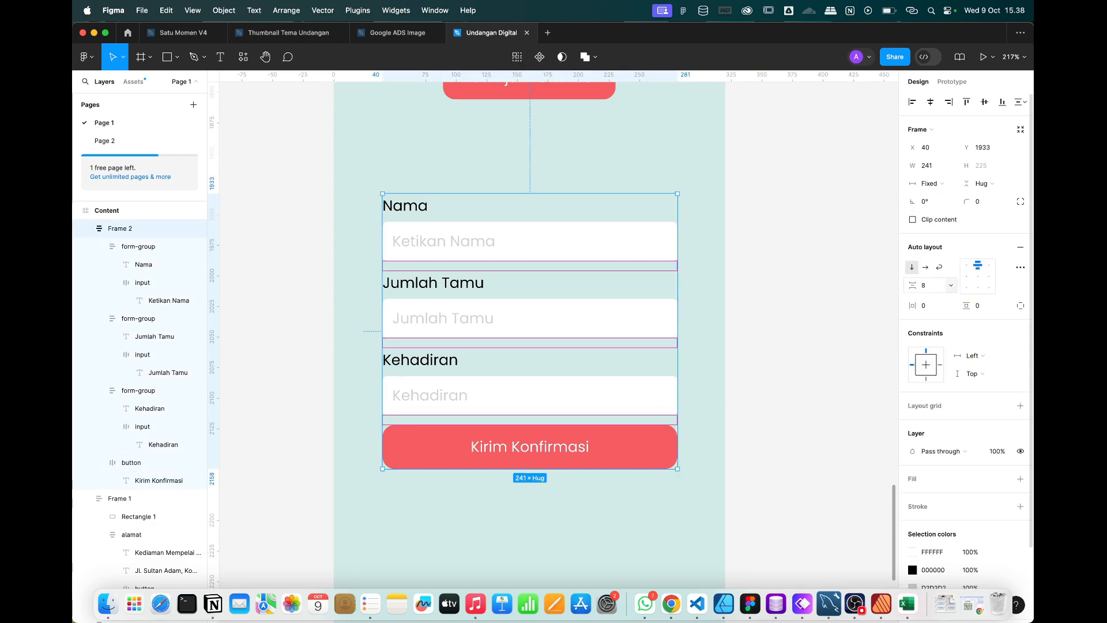
{"action": "left_click", "coordinate": [704, 416]}
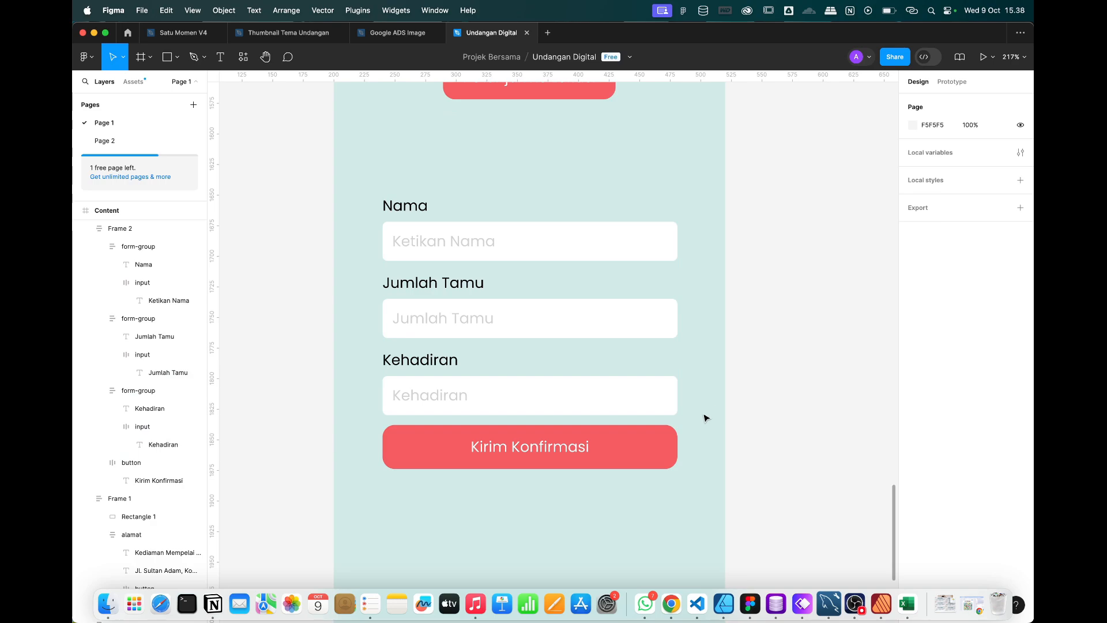
{"action": "double_click", "coordinate": [547, 431]}
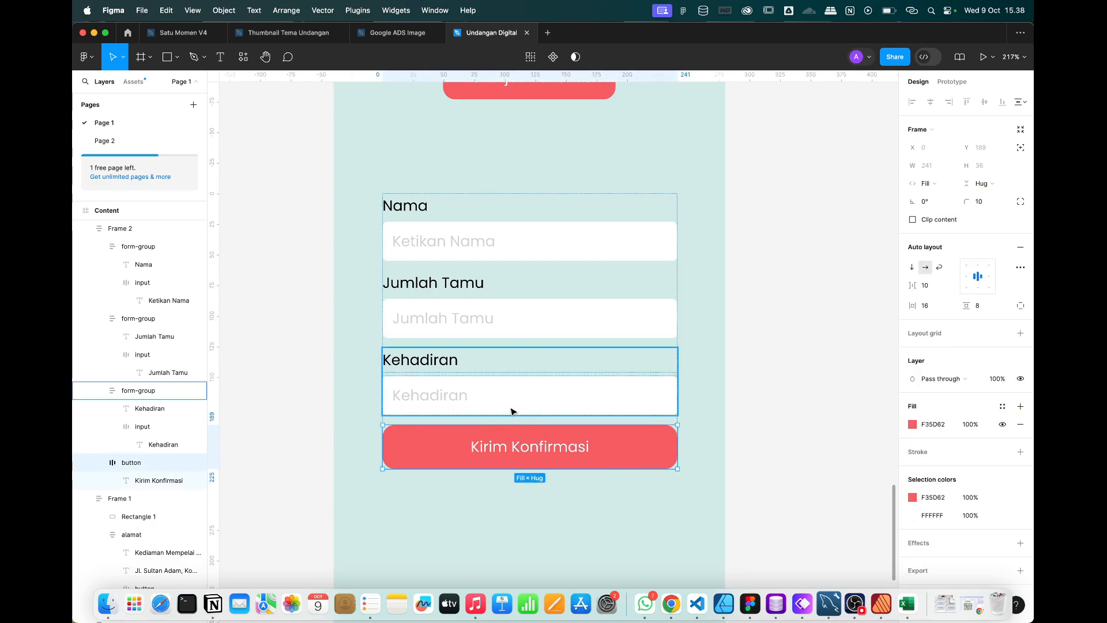
Wrap the Nama, Jumlah Tamu and Kehadiran groups in an auto-layout frame named form-input.
{"action": "left_click", "coordinate": [516, 386]}
{"action": "left_click", "coordinate": [508, 311], "text": "shift"}
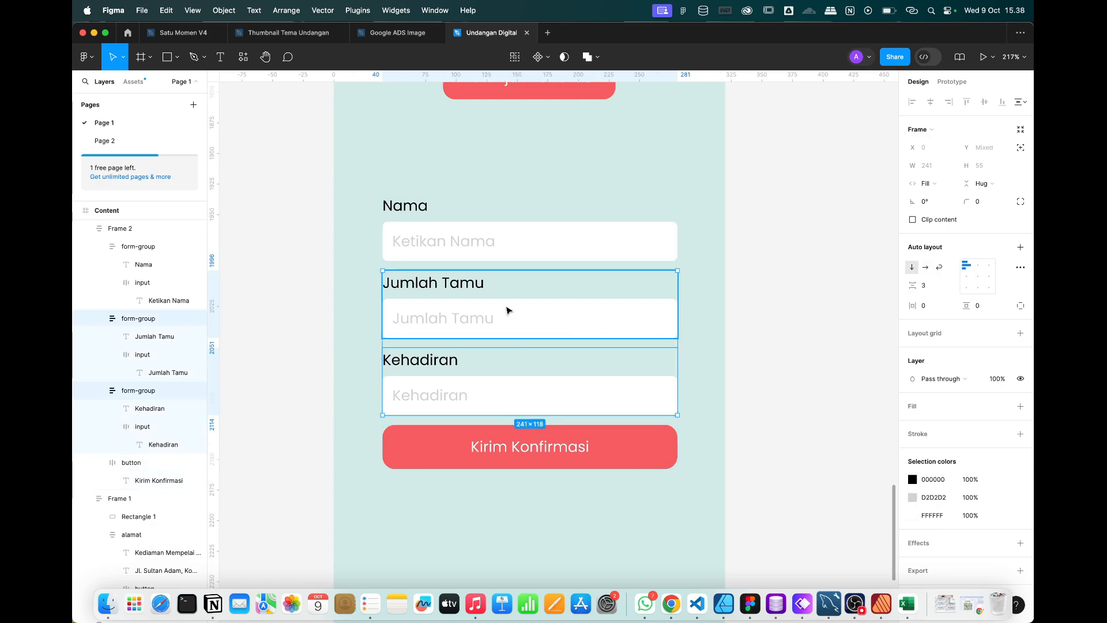
{"action": "left_click", "coordinate": [485, 248], "text": "shift"}
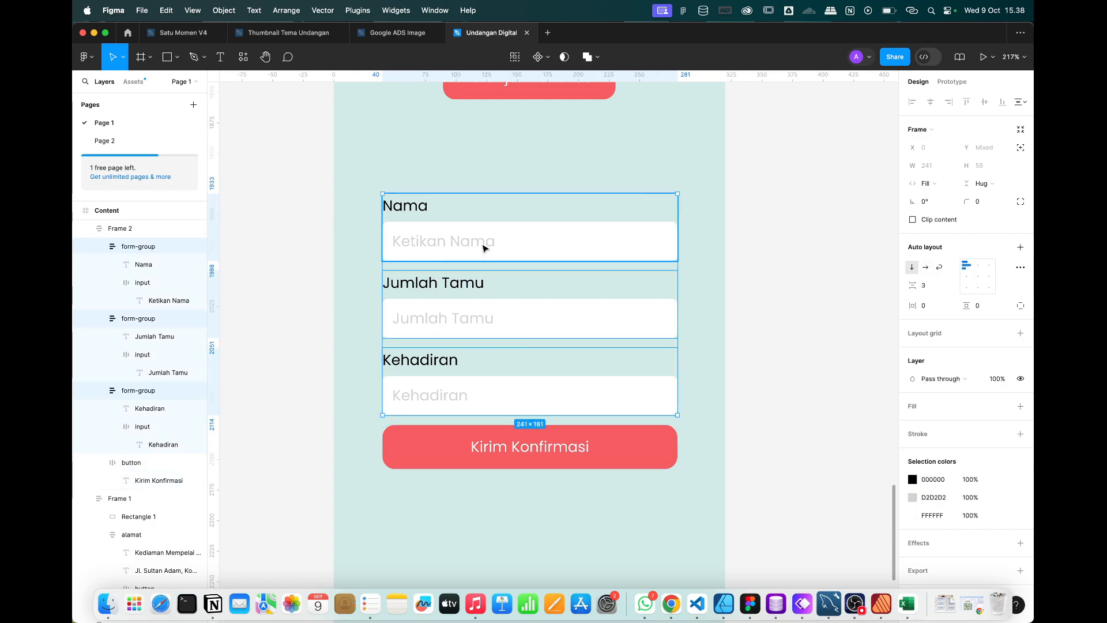
{"action": "right_click", "coordinate": [499, 251]}
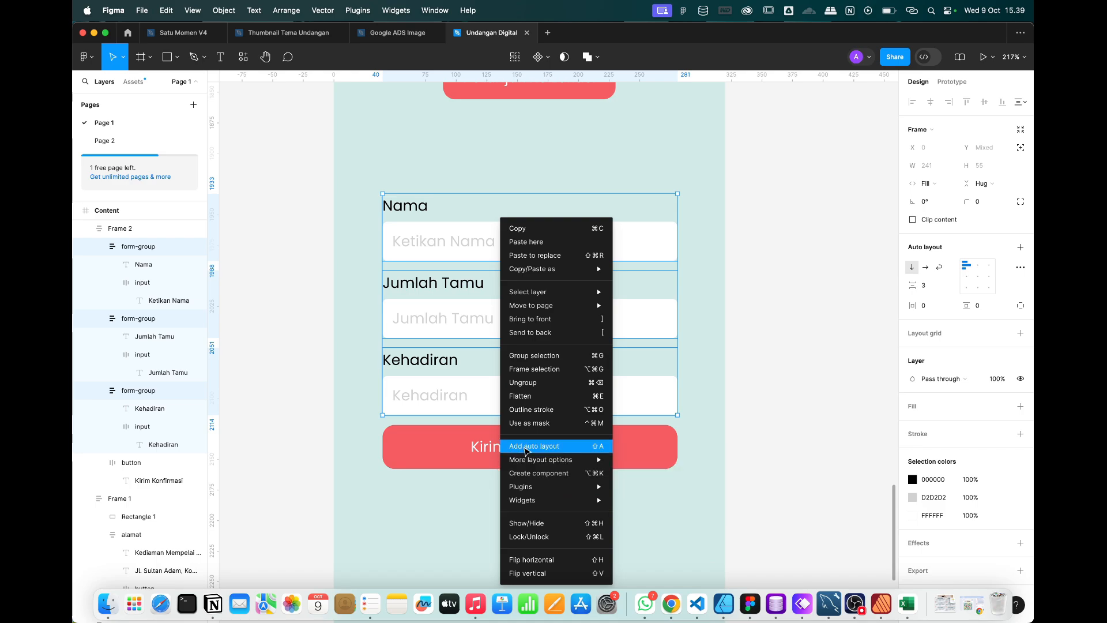
{"action": "left_click", "coordinate": [525, 448]}
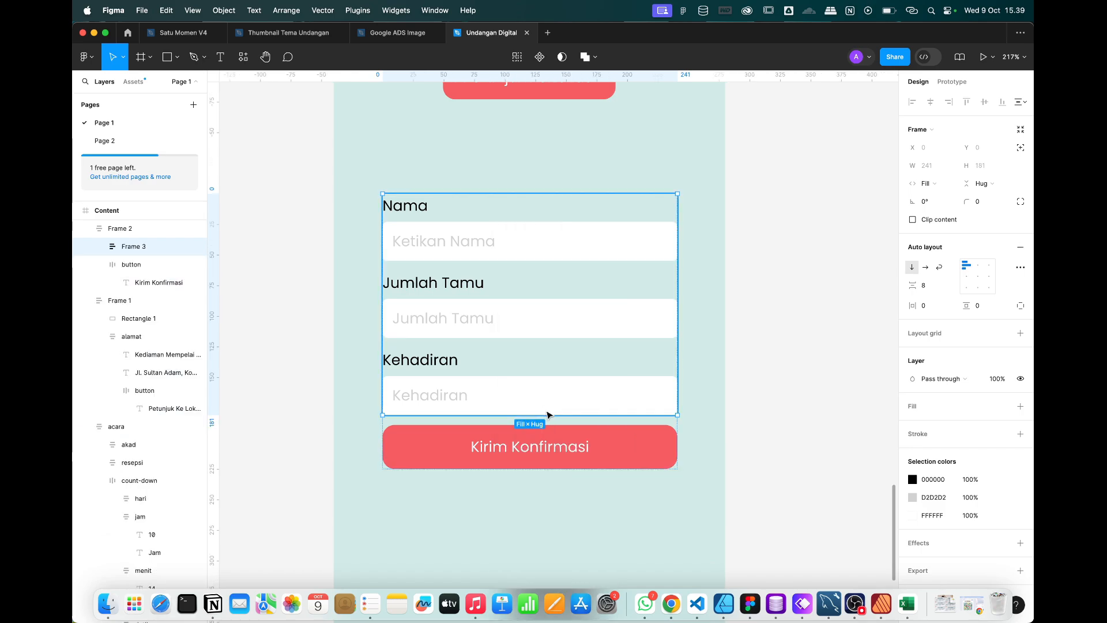
{"action": "double_click", "coordinate": [135, 247]}
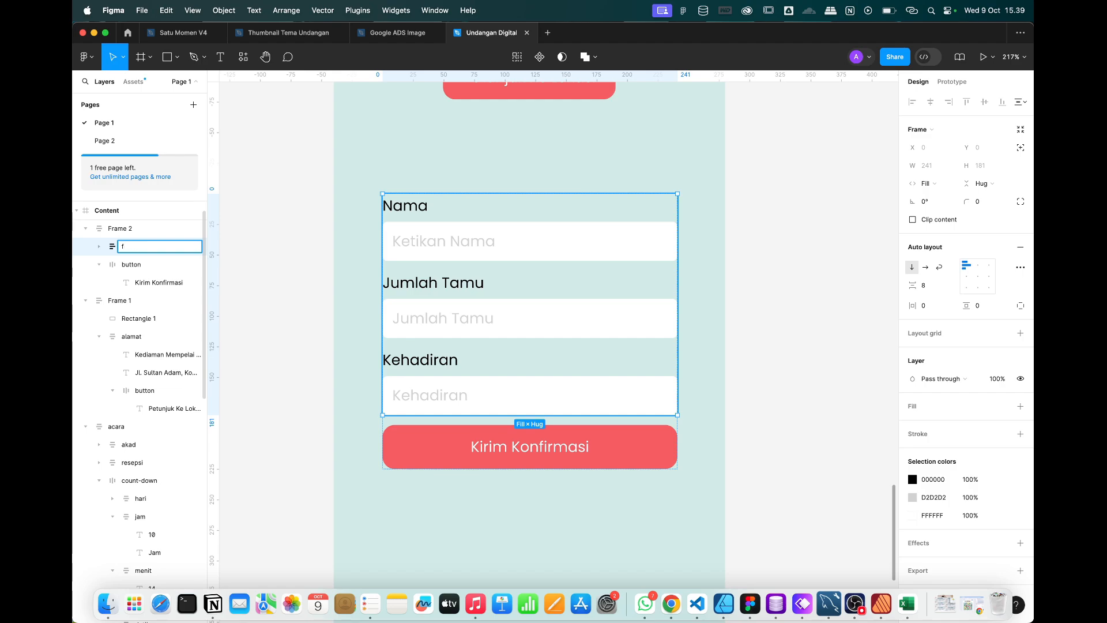
{"action": "type", "text": "form-input"}
{"action": "key", "text": "Return"}
{"action": "left_click", "coordinate": [99, 246]}
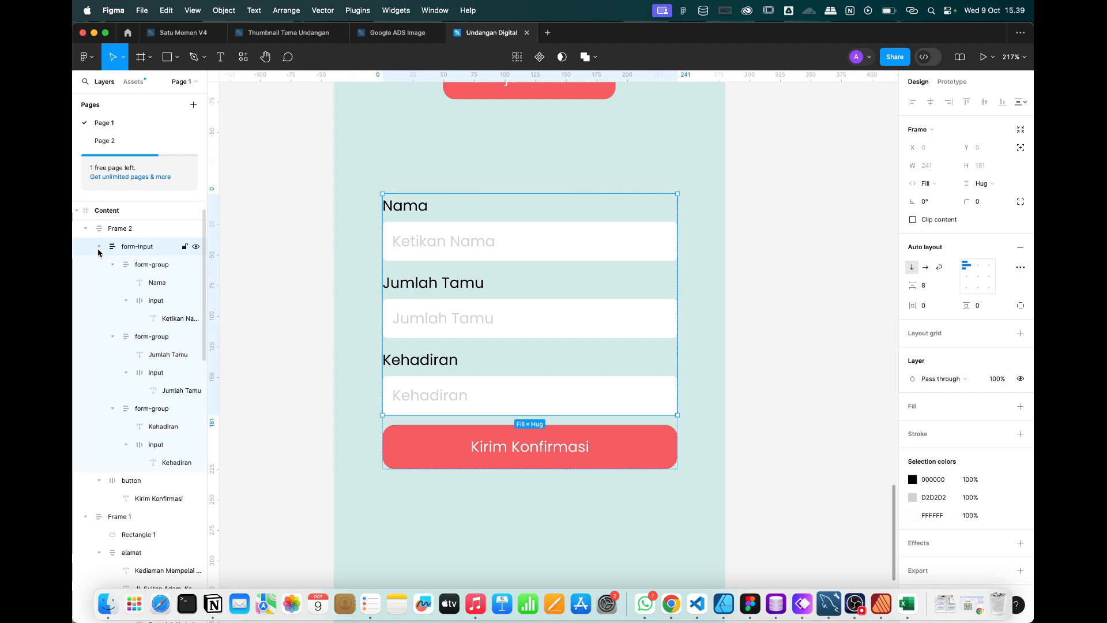
{"action": "left_click", "coordinate": [98, 246]}
Rename the outer form frame to 'form'.
{"action": "left_click", "coordinate": [126, 229]}
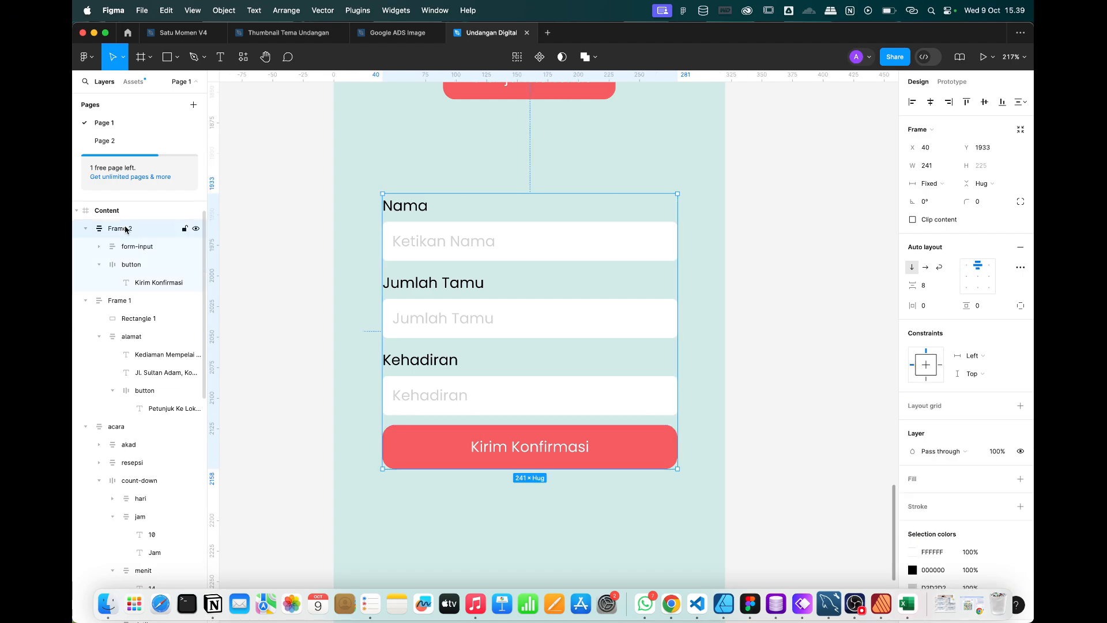
{"action": "left_click", "coordinate": [774, 385]}
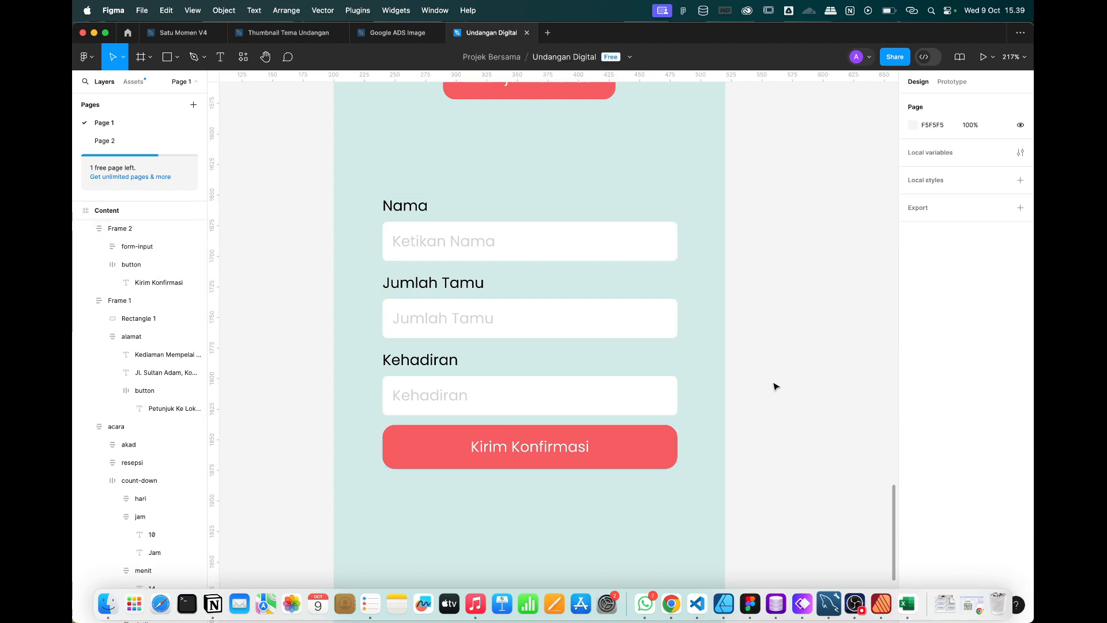
{"action": "double_click", "coordinate": [512, 307]}
{"action": "left_click", "coordinate": [828, 339]}
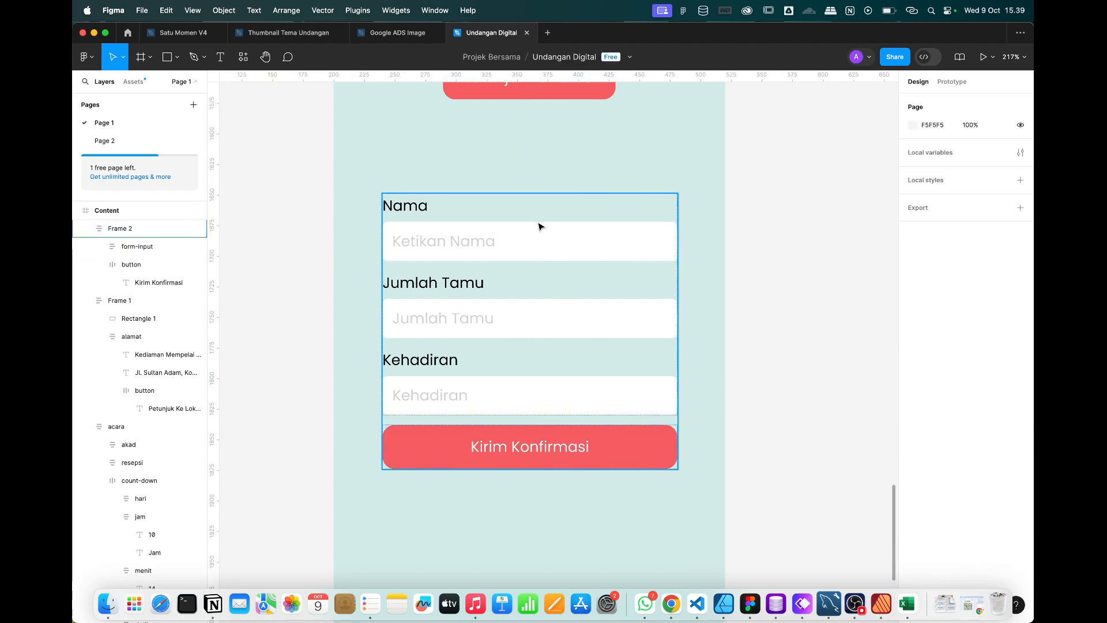
{"action": "left_click", "coordinate": [540, 225]}
{"action": "scroll", "coordinate": [135, 248], "scroll_direction": "up", "scroll_amount": 1}
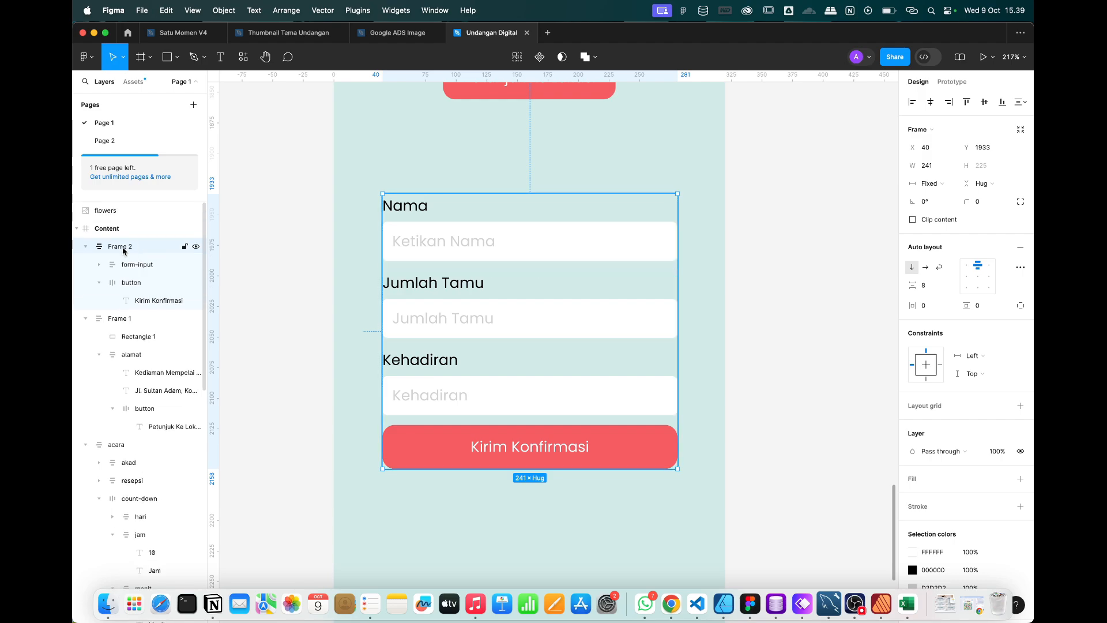
{"action": "double_click", "coordinate": [123, 250]}
{"action": "type", "text": "form"}
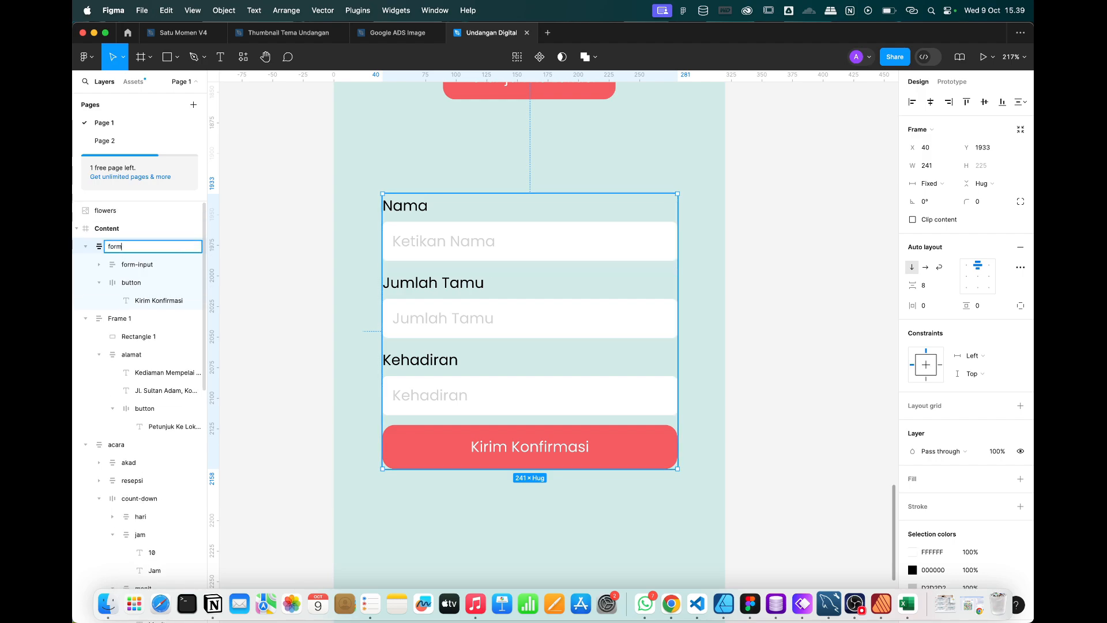
{"action": "key", "text": "Return"}
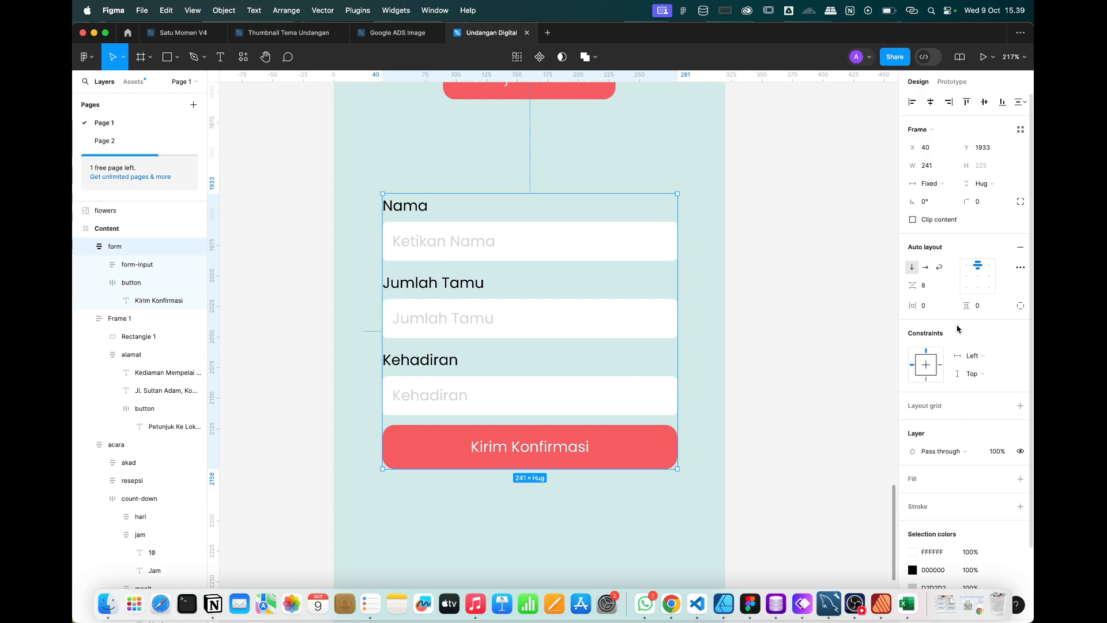
Set the form frame's gap to 20 px.
{"action": "type", "text": "20"}
{"action": "key", "text": "Return"}
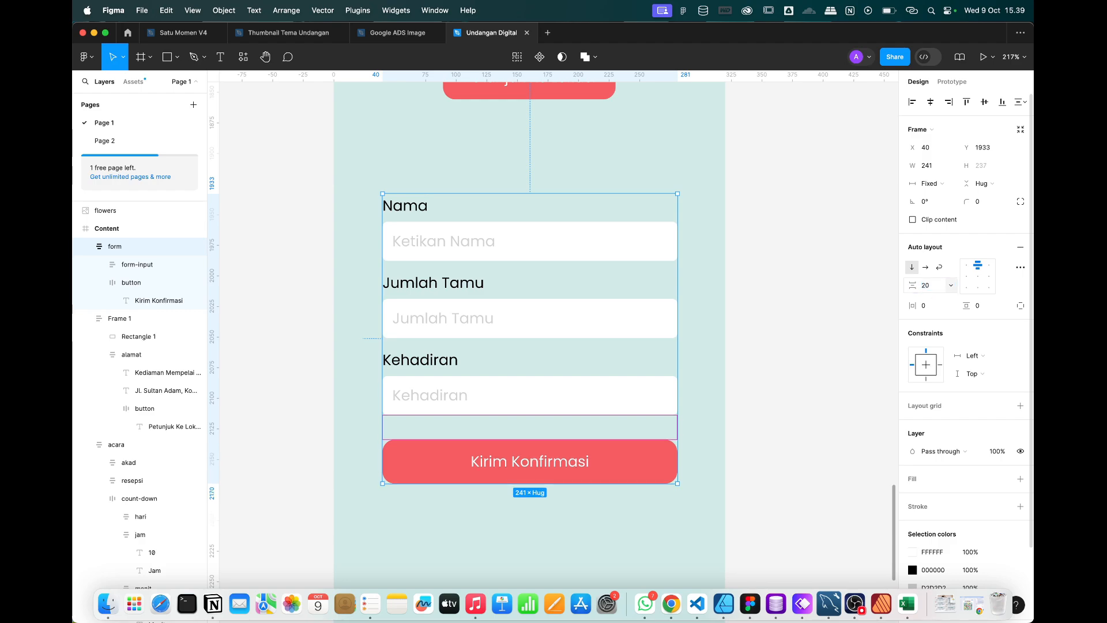
{"action": "scroll", "coordinate": [536, 390], "scroll_direction": "down", "scroll_amount": 2}
{"action": "left_click", "coordinate": [725, 386]}
Move the form frame down about 118 px.
{"action": "scroll", "coordinate": [725, 388], "scroll_direction": "down", "scroll_amount": 3}
{"action": "scroll", "coordinate": [725, 388], "scroll_direction": "right", "scroll_amount": 4}
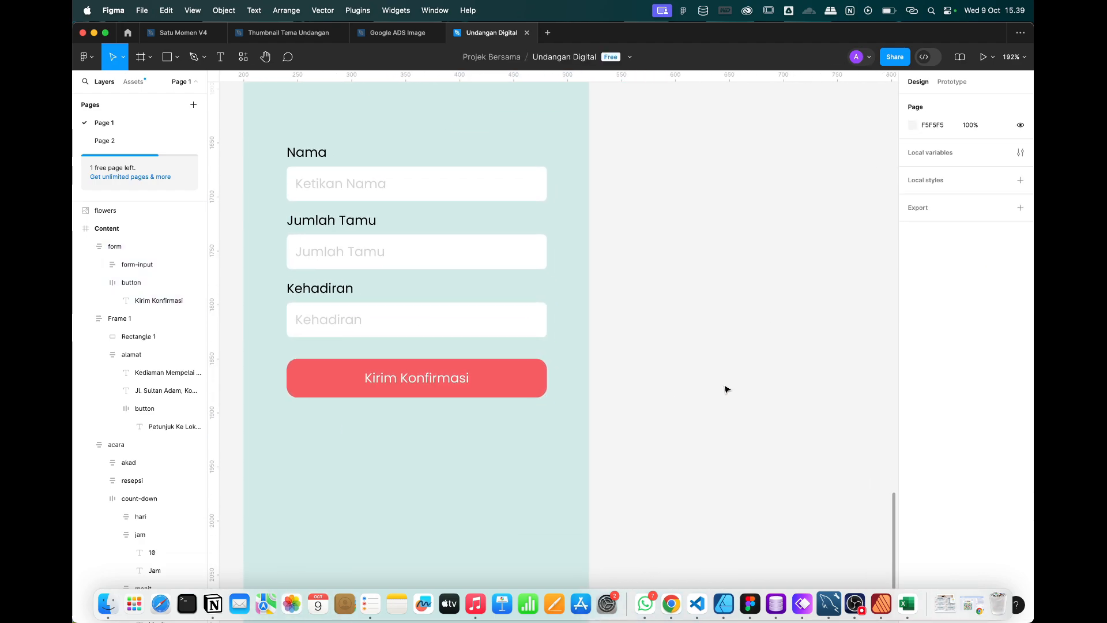
{"action": "scroll", "coordinate": [725, 388], "scroll_direction": "up", "scroll_amount": 4}
{"action": "scroll", "coordinate": [725, 388], "scroll_direction": "left", "scroll_amount": 2}
{"action": "left_click", "coordinate": [490, 328]}
{"action": "left_click_drag", "start_coordinate": [519, 296], "coordinate": [522, 365]}
{"action": "left_click", "coordinate": [692, 333]}
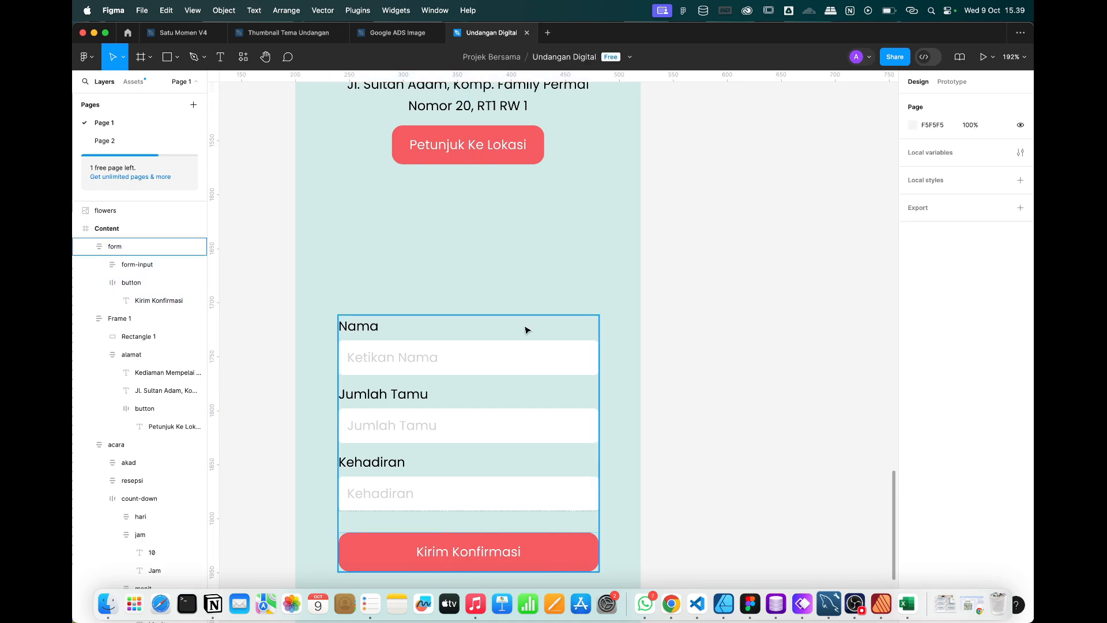
Paste a copy of the Resepsi heading above the Nama field.
{"action": "scroll", "coordinate": [595, 323], "scroll_direction": "down", "scroll_amount": 5}
{"action": "scroll", "coordinate": [541, 248], "scroll_direction": "up", "scroll_amount": 3}
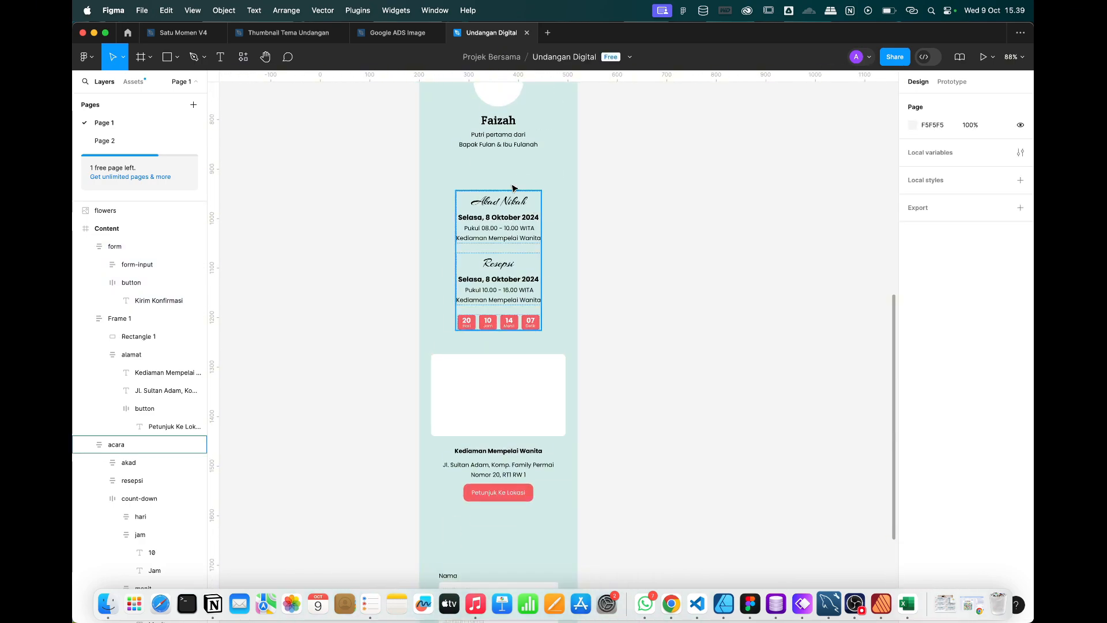
{"action": "scroll", "coordinate": [501, 173], "scroll_direction": "up", "scroll_amount": 4}
{"action": "scroll", "coordinate": [501, 173], "scroll_direction": "right", "scroll_amount": 1}
{"action": "scroll", "coordinate": [490, 141], "scroll_direction": "down", "scroll_amount": 5}
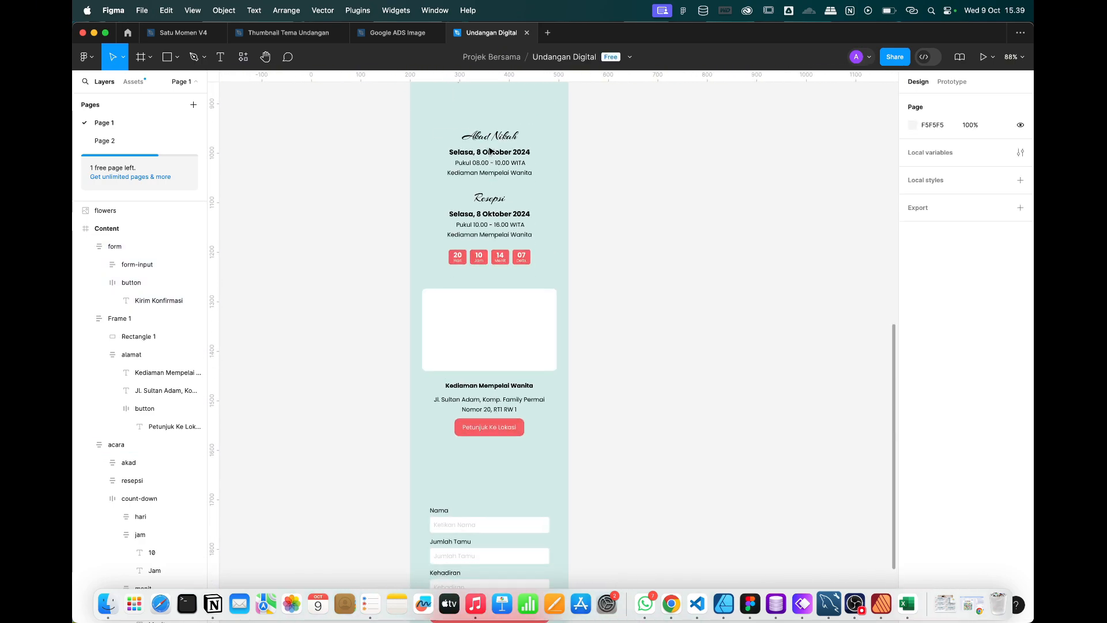
{"action": "left_click", "coordinate": [486, 201], "text": "super"}
{"action": "scroll", "coordinate": [524, 376], "scroll_direction": "down", "scroll_amount": 5}
{"action": "scroll", "coordinate": [508, 371], "scroll_direction": "left", "scroll_amount": 1}
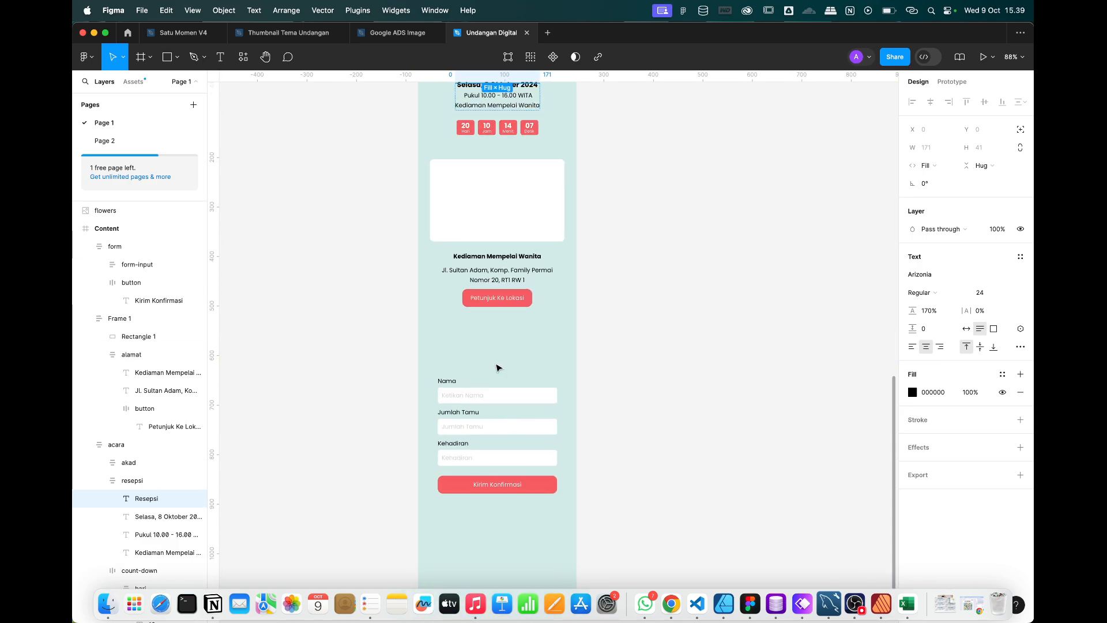
{"action": "left_click", "coordinate": [498, 368]}
{"action": "key", "text": "super+v"}
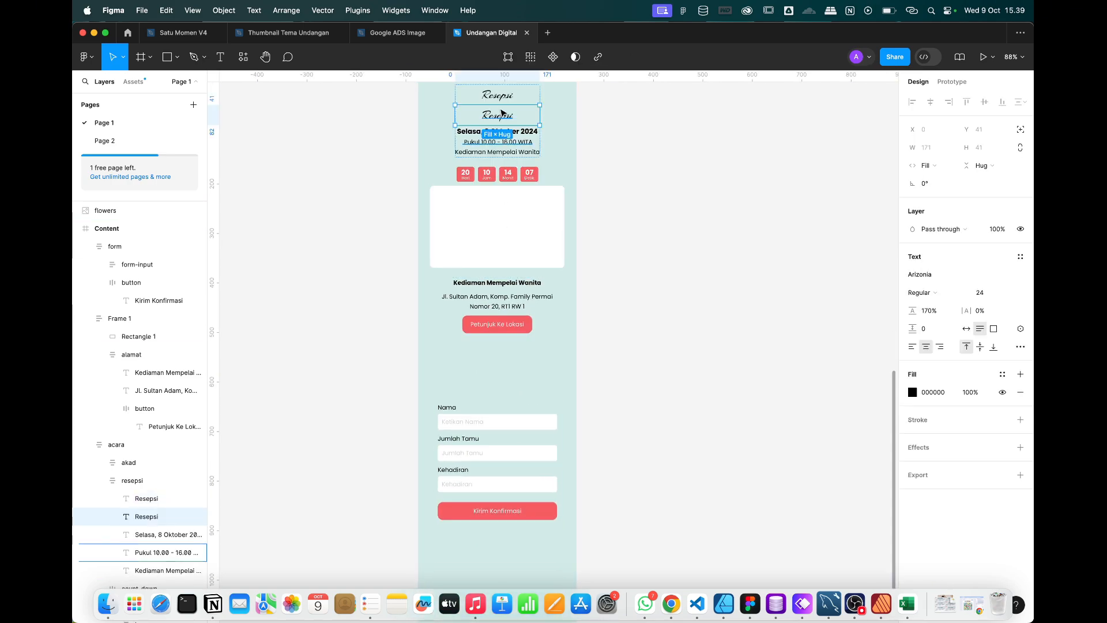
{"action": "left_click_drag", "start_coordinate": [502, 119], "coordinate": [501, 380]}
{"action": "scroll", "coordinate": [495, 395], "scroll_direction": "up", "scroll_amount": 3}
Retype the copied heading as 'Reservasi' and centre it horizontally.
{"action": "double_click", "coordinate": [501, 379]}
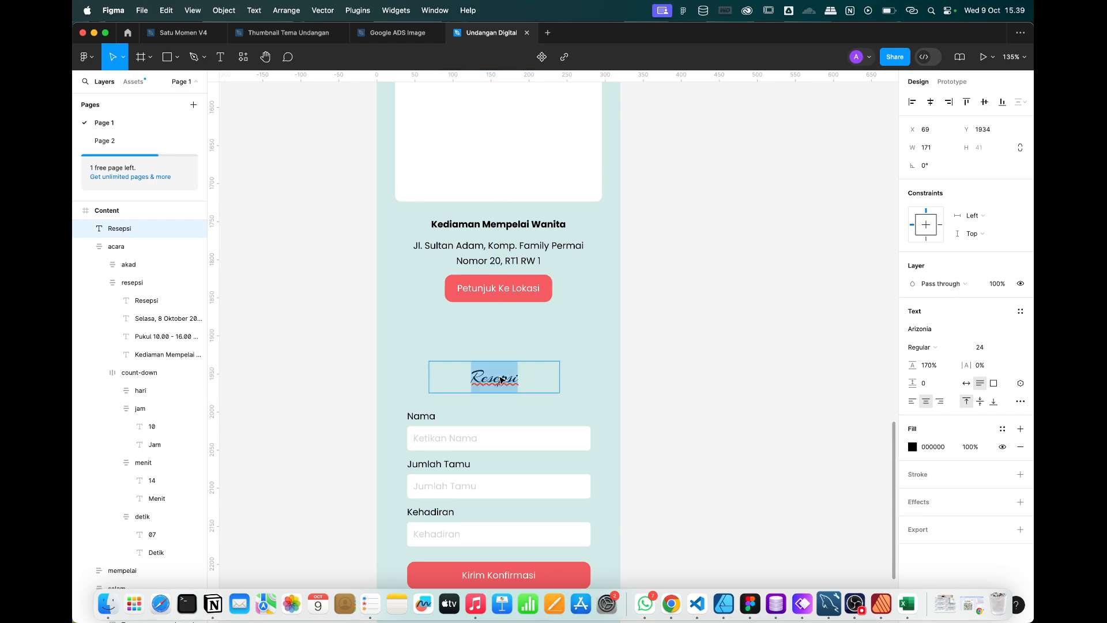
{"action": "type", "text": "Reserva"}
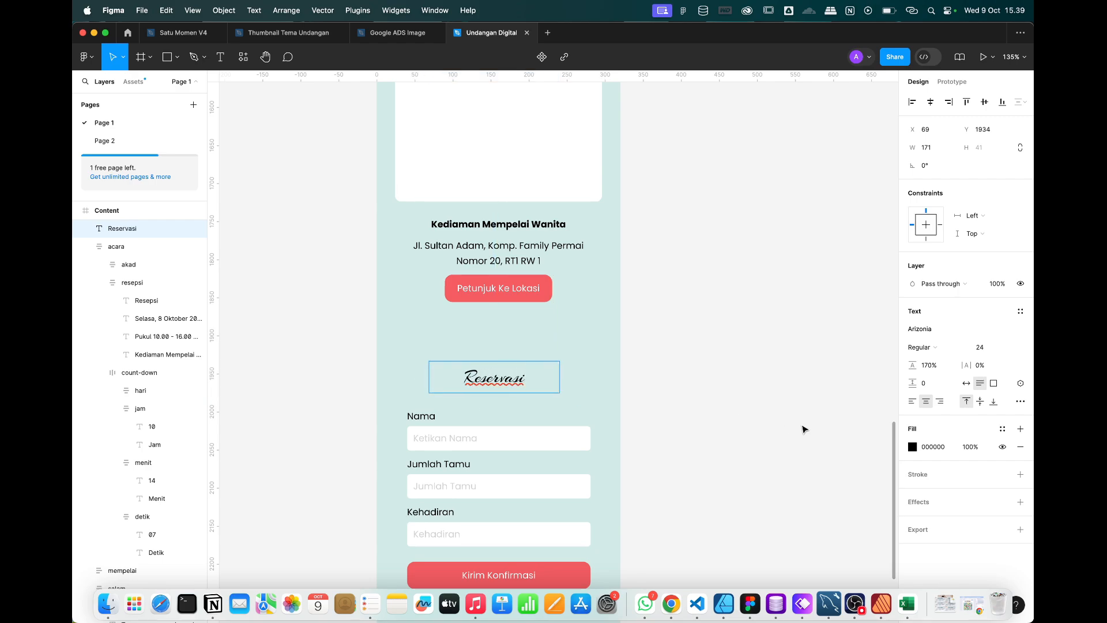
{"action": "key", "text": "Escape"}
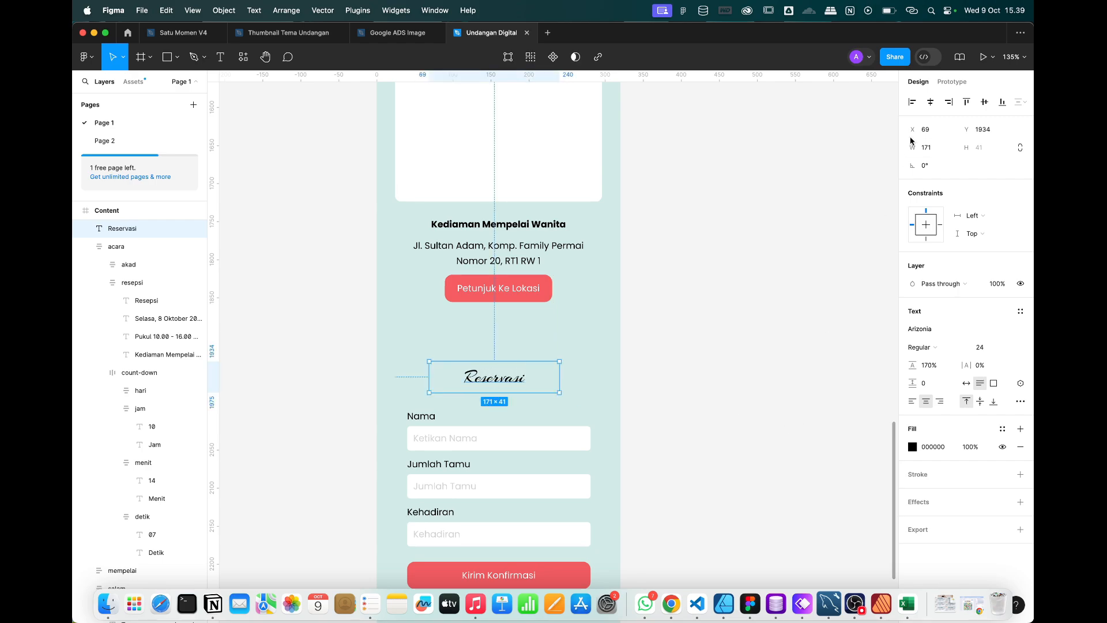
{"action": "left_click", "coordinate": [930, 102]}
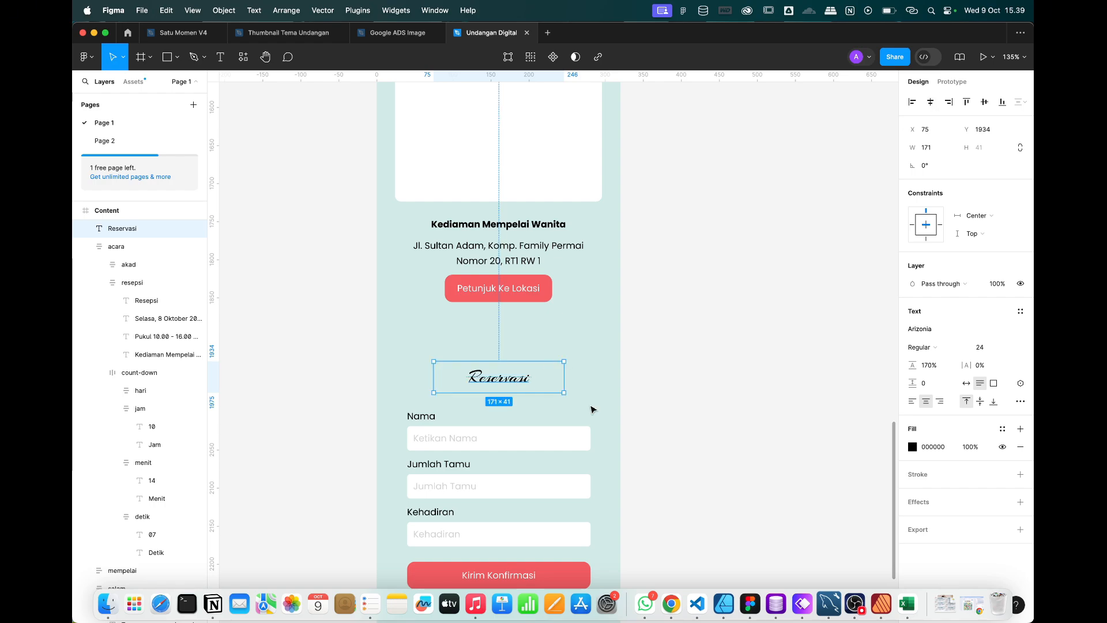
{"action": "scroll", "coordinate": [612, 437], "scroll_direction": "down", "scroll_amount": 2}
{"action": "left_click", "coordinate": [666, 484]}
Wrap the Reservasi heading and form together in an auto-layout frame.
{"action": "left_click_drag", "start_coordinate": [675, 526], "coordinate": [507, 317]}
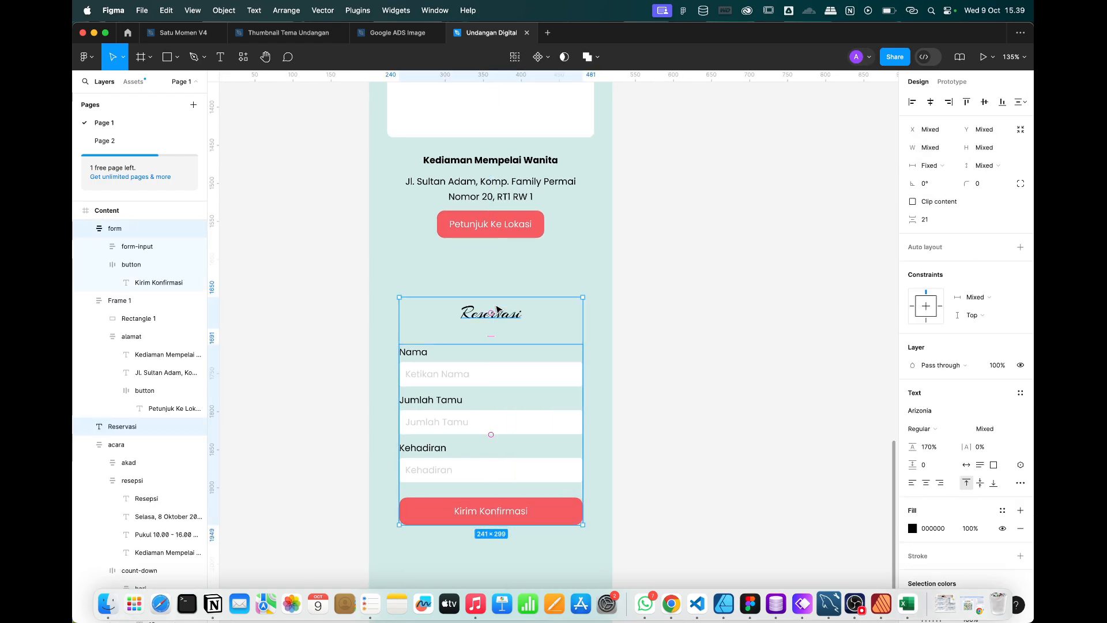
{"action": "right_click", "coordinate": [496, 308]}
{"action": "left_click", "coordinate": [534, 447]}
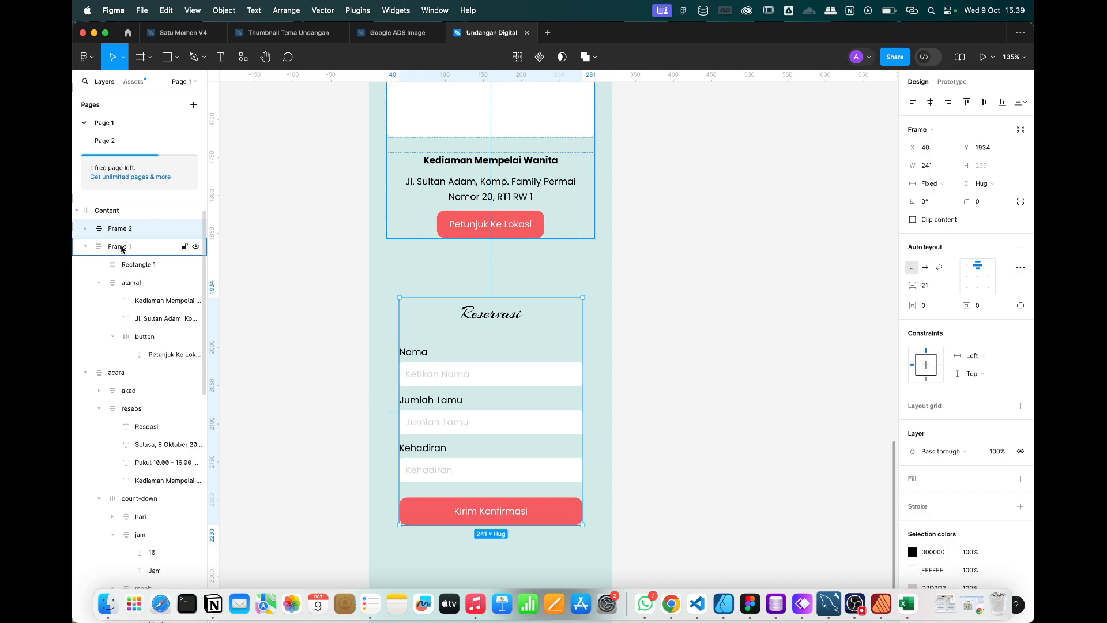
Select the map section frame and begin renaming it to maps.
{"action": "scroll", "coordinate": [621, 329], "scroll_direction": "up", "scroll_amount": 5}
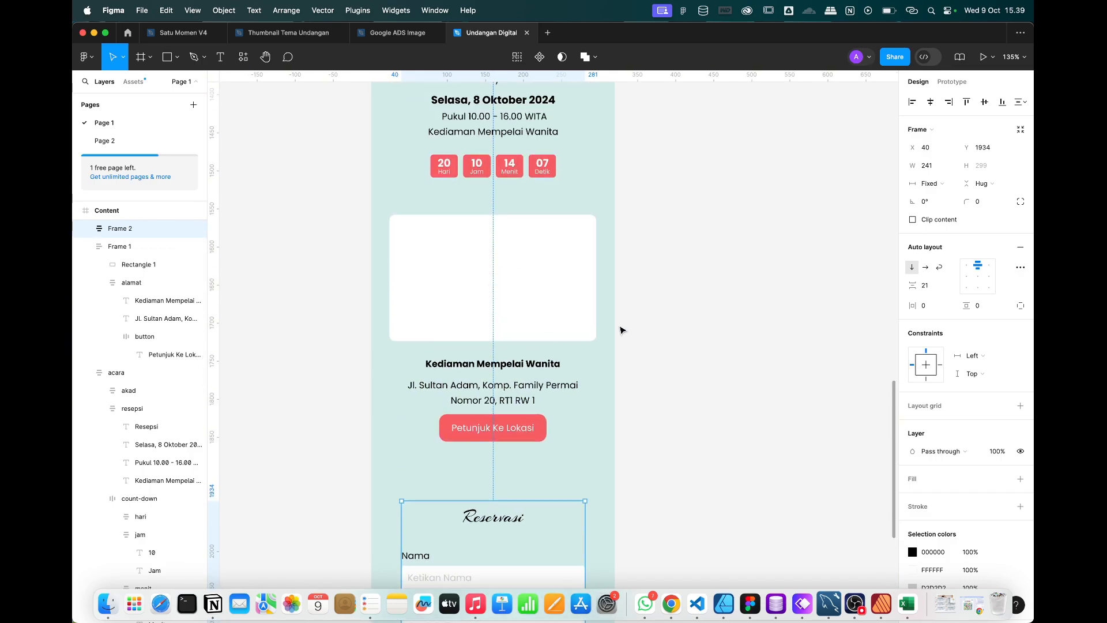
{"action": "left_click", "coordinate": [554, 328]}
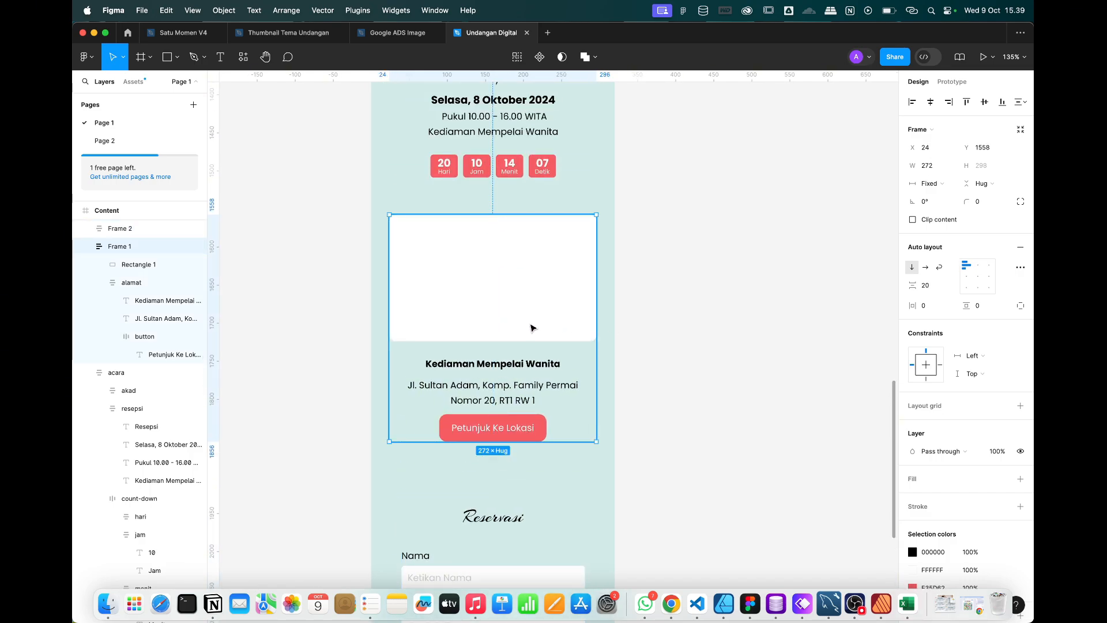
{"action": "double_click", "coordinate": [127, 247]}
Rename the map section frame to 'maps' and the Reservasi frame to 'rsvp'.
{"action": "type", "text": "maps"}
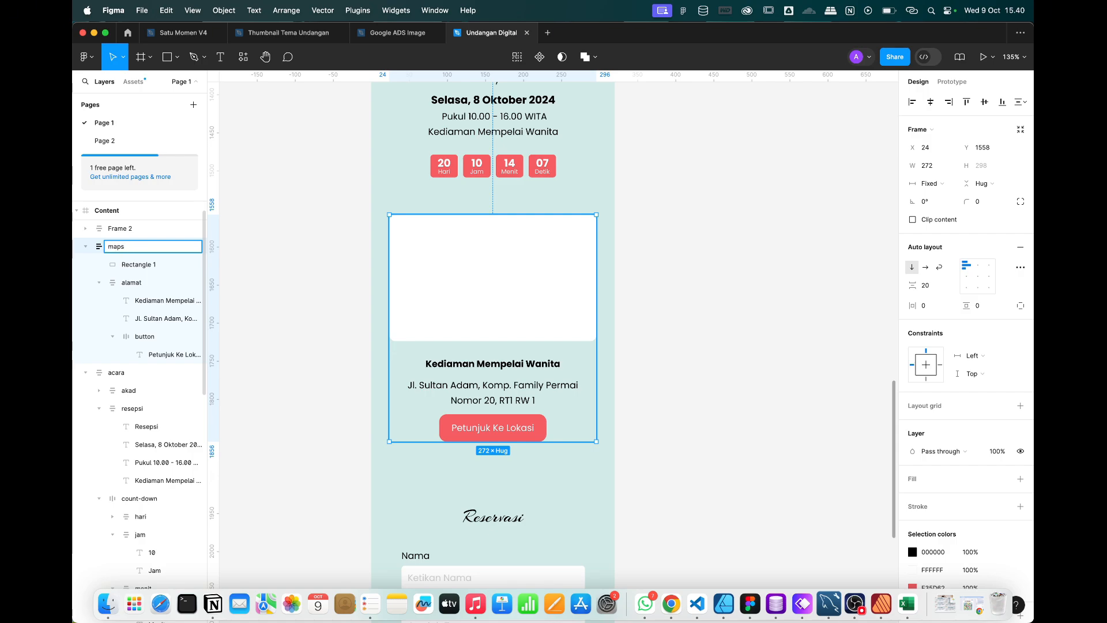
{"action": "key", "text": "Return"}
{"action": "double_click", "coordinate": [130, 229]}
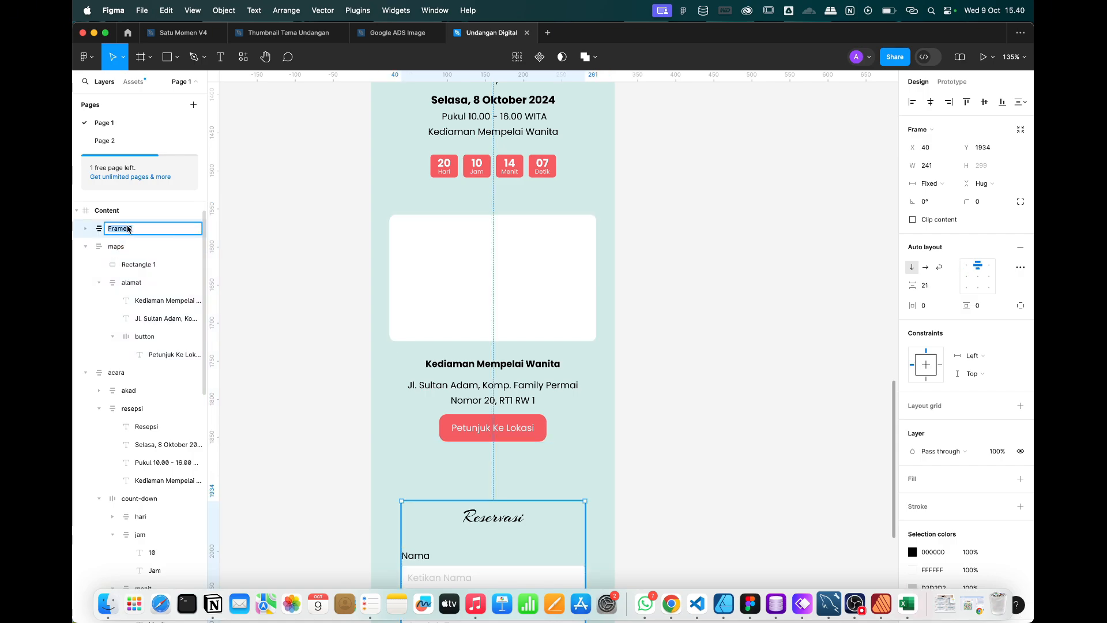
{"action": "key", "text": "Return"}
{"action": "scroll", "coordinate": [506, 475], "scroll_direction": "down", "scroll_amount": 5}
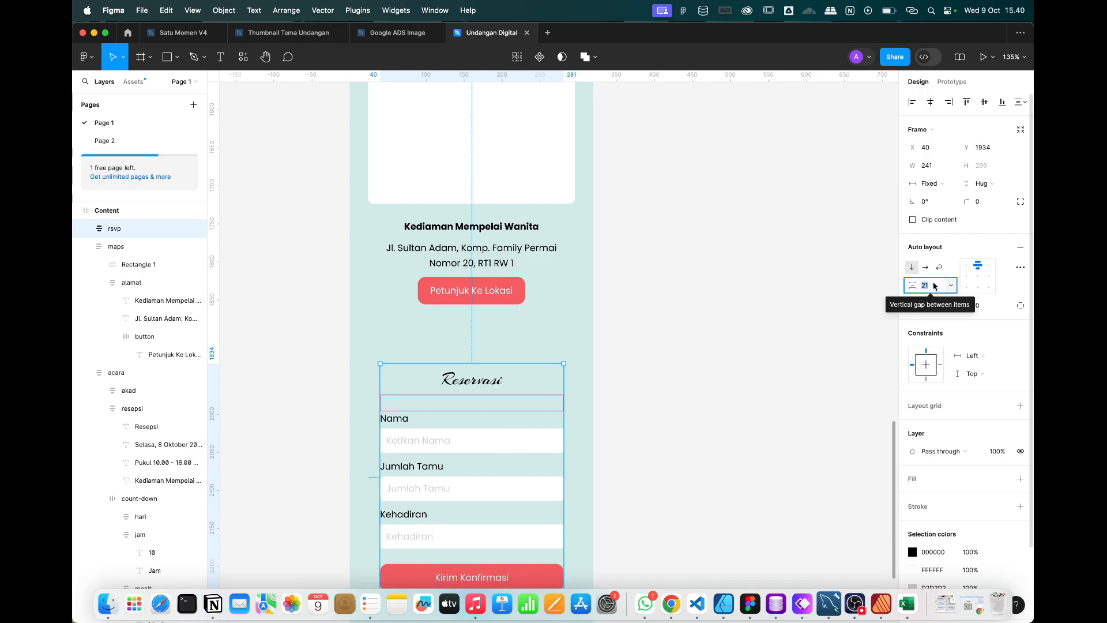
{"action": "left_click", "coordinate": [623, 494]}
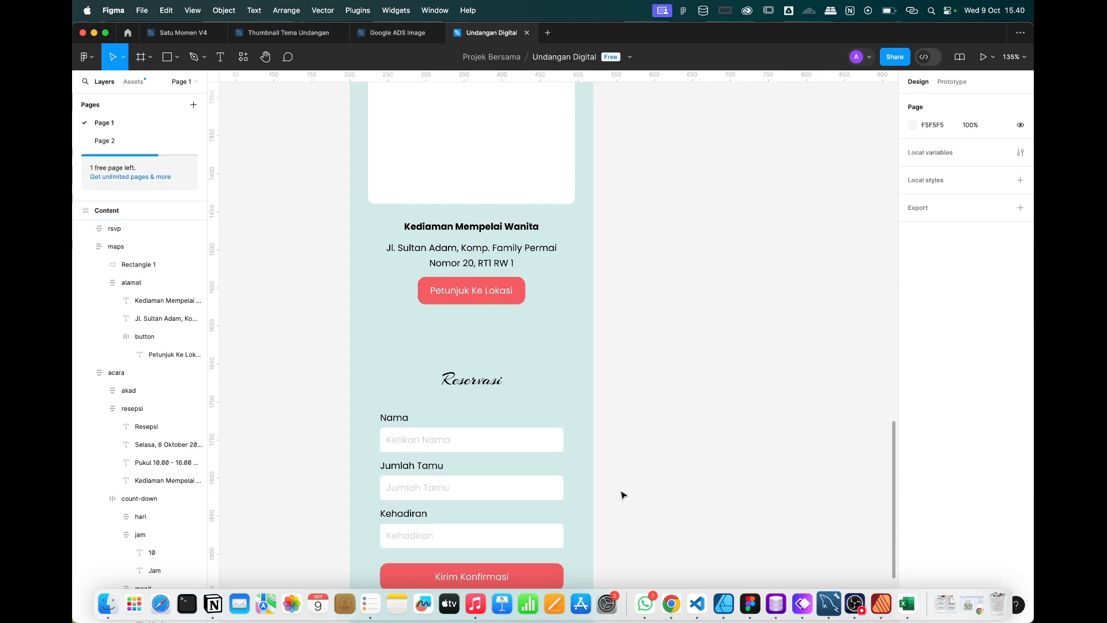
Set the rsvp frame's horizontal constraint to Center.
{"action": "scroll", "coordinate": [623, 495], "scroll_direction": "down", "scroll_amount": 3}
{"action": "left_click", "coordinate": [472, 326]}
{"action": "scroll", "coordinate": [643, 259], "scroll_direction": "up", "scroll_amount": 3}
{"action": "scroll", "coordinate": [643, 260], "scroll_direction": "down", "scroll_amount": 4}
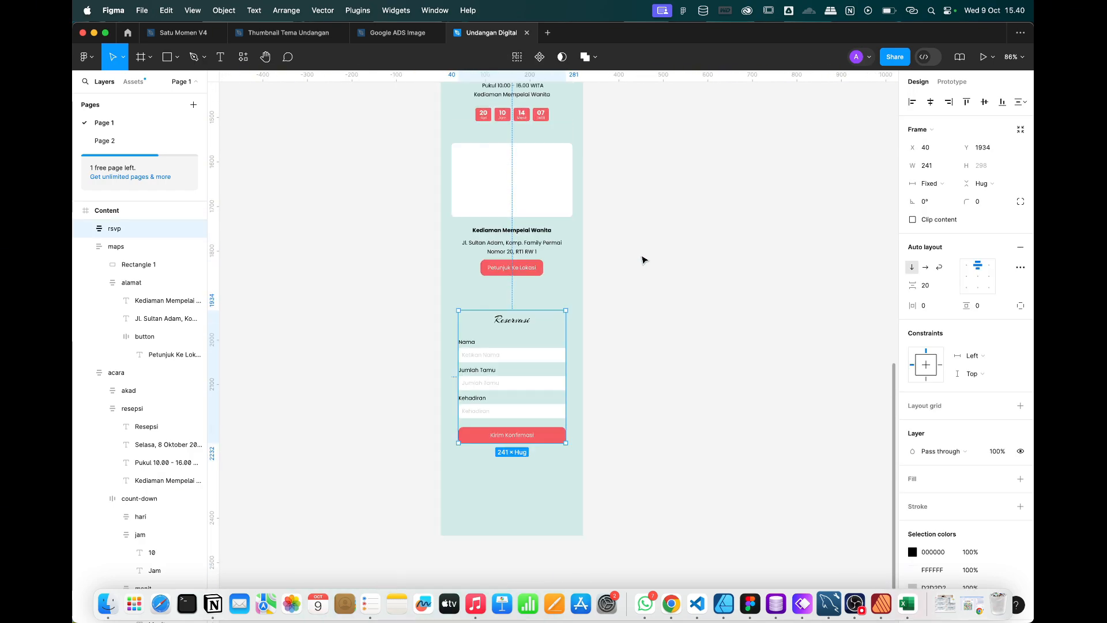
{"action": "left_click", "coordinate": [930, 102]}
{"action": "scroll", "coordinate": [558, 372], "scroll_direction": "down", "scroll_amount": 1}
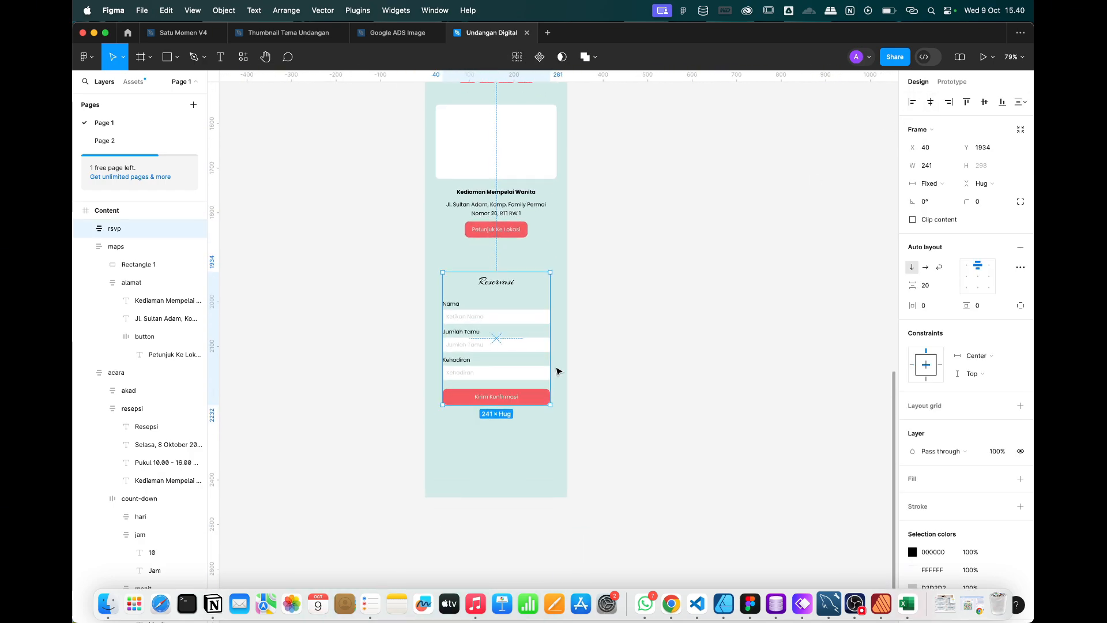
{"action": "scroll", "coordinate": [557, 374], "scroll_direction": "up", "scroll_amount": 2}
{"action": "scroll", "coordinate": [554, 375], "scroll_direction": "up", "scroll_amount": 3}
{"action": "scroll", "coordinate": [554, 375], "scroll_direction": "down", "scroll_amount": 3}
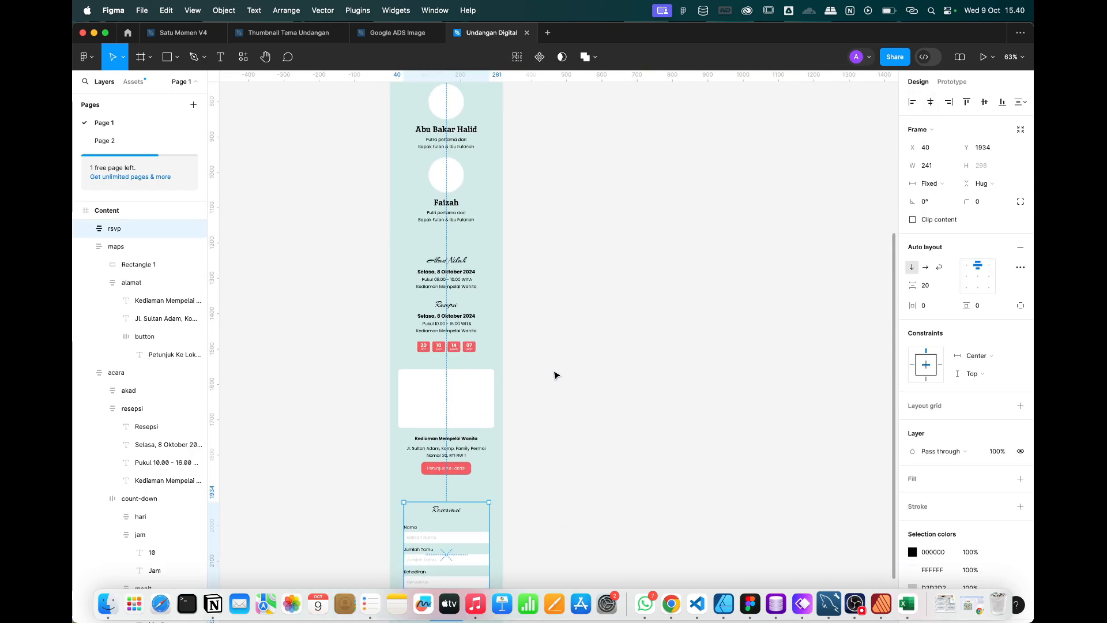
{"action": "scroll", "coordinate": [413, 432], "scroll_direction": "up", "scroll_amount": 5}
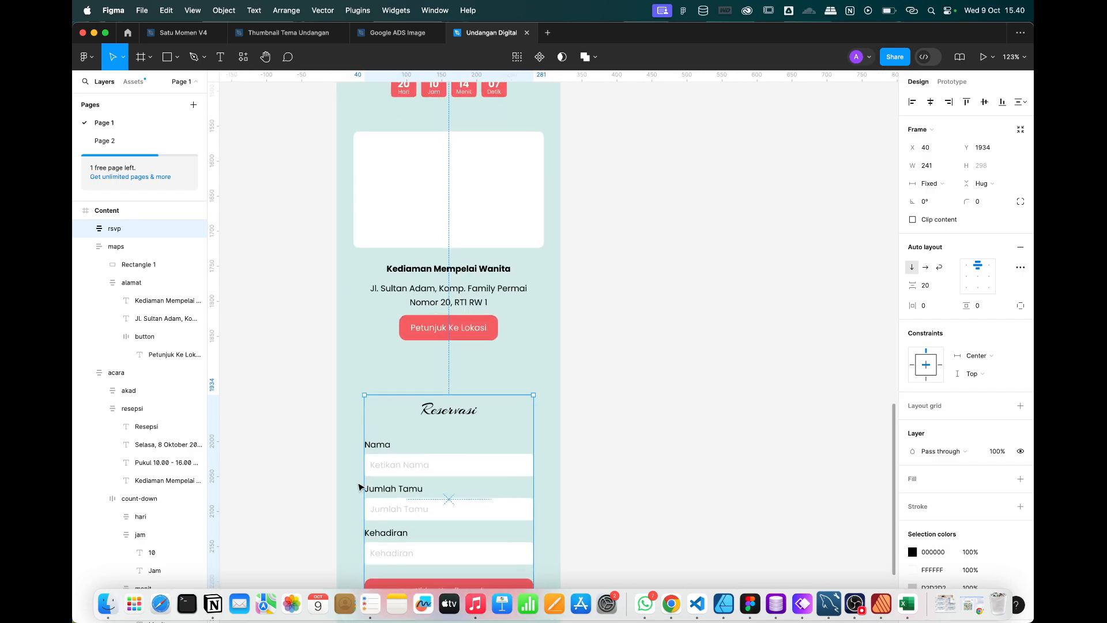
Widen the rsvp frame to 272 px, starting at X 24.
{"action": "left_click_drag", "start_coordinate": [365, 410], "coordinate": [353, 410]}
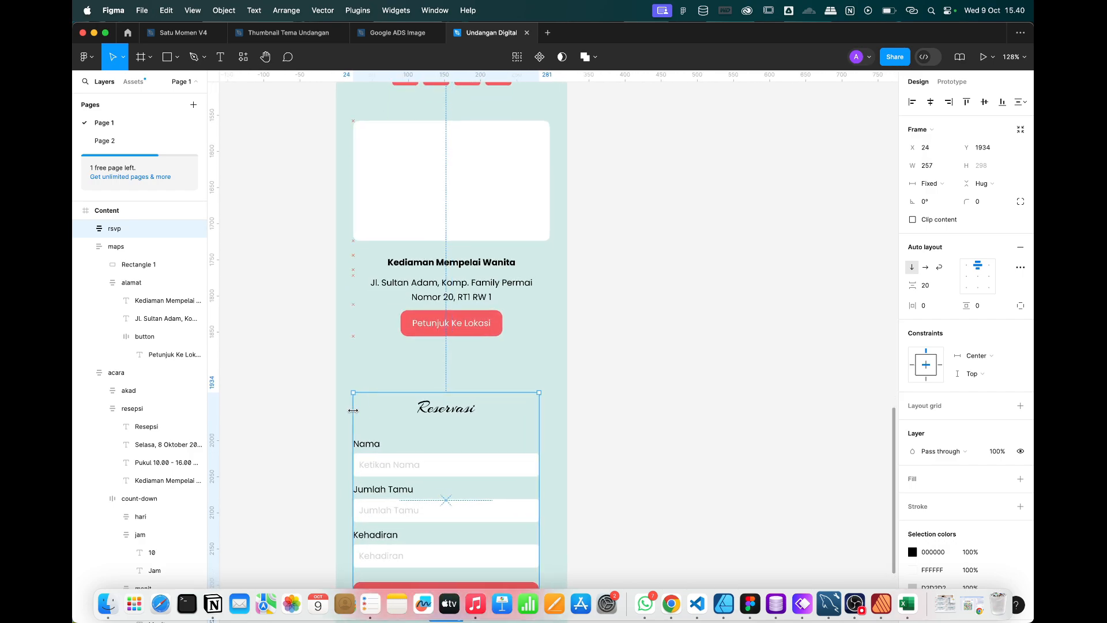
{"action": "left_click_drag", "start_coordinate": [539, 419], "coordinate": [549, 419]}
{"action": "scroll", "coordinate": [549, 420], "scroll_direction": "down", "scroll_amount": 5}
{"action": "scroll", "coordinate": [549, 420], "scroll_direction": "up", "scroll_amount": 3}
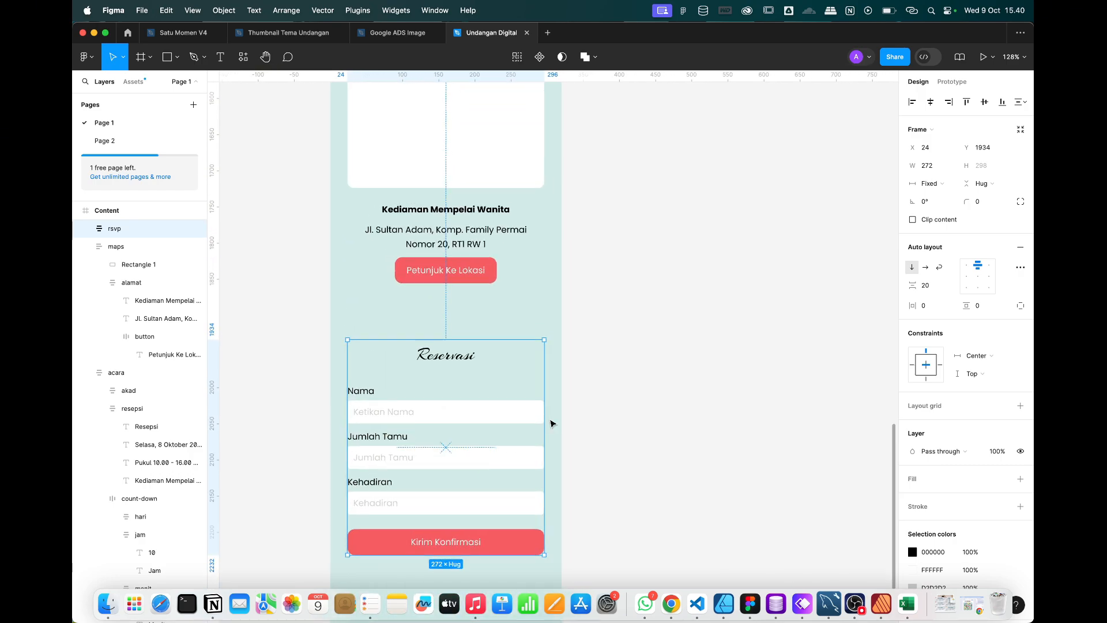
{"action": "left_click", "coordinate": [618, 350]}
Check the Whimsical wireframe for reference, then return to the Figma design.
{"action": "scroll", "coordinate": [617, 350], "scroll_direction": "down", "scroll_amount": 3}
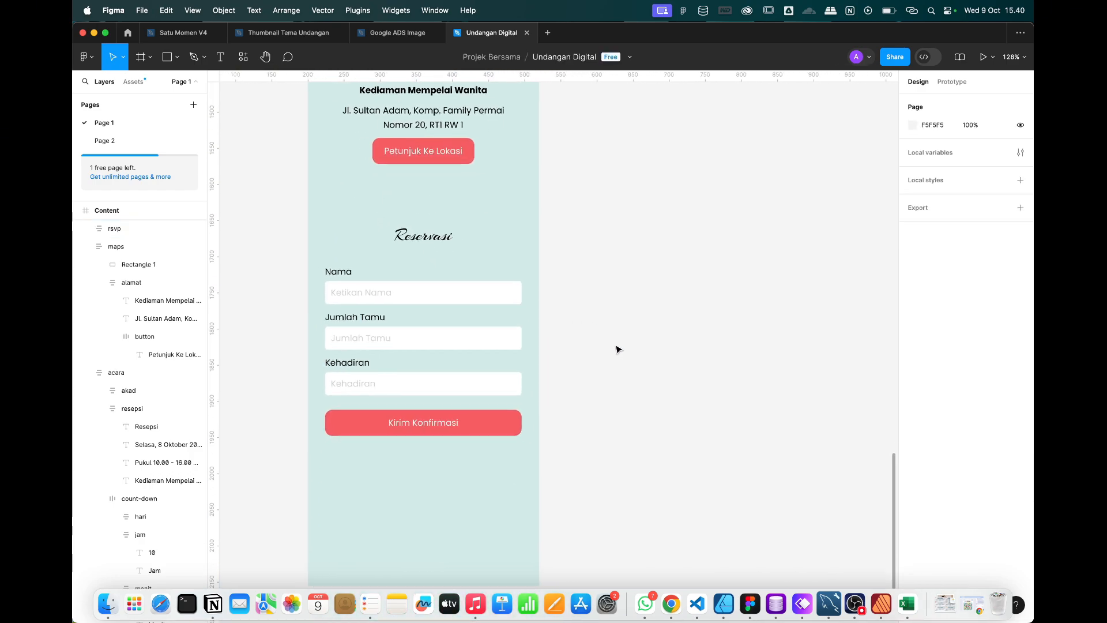
{"action": "key", "text": "ctrl+Right"}
{"action": "scroll", "coordinate": [616, 350], "scroll_direction": "right", "scroll_amount": 5}
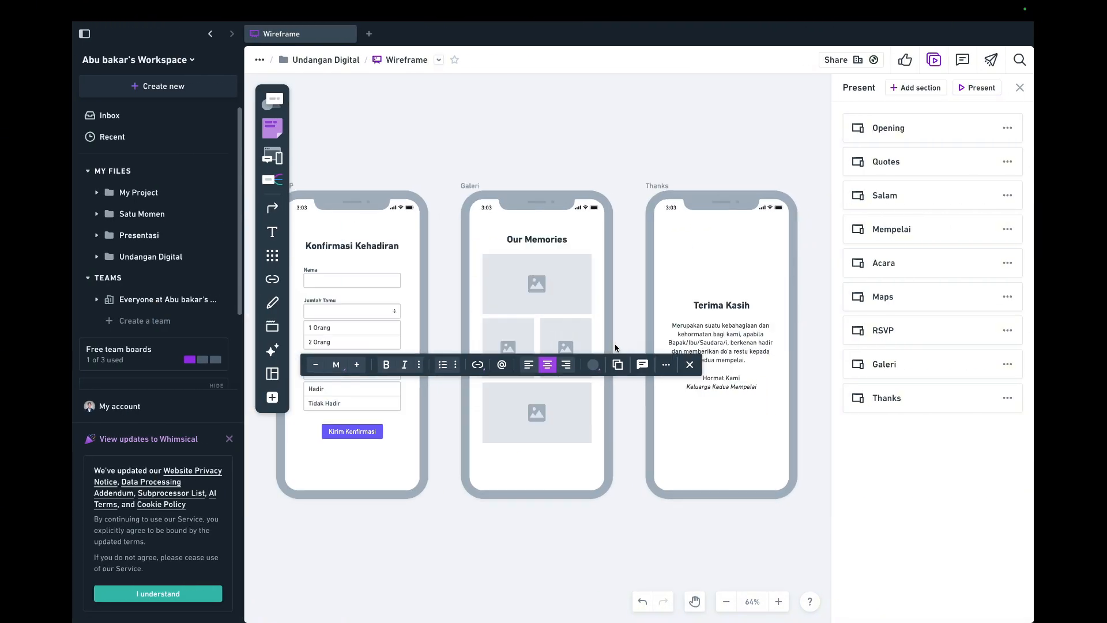
{"action": "key", "text": "ctrl+Left"}
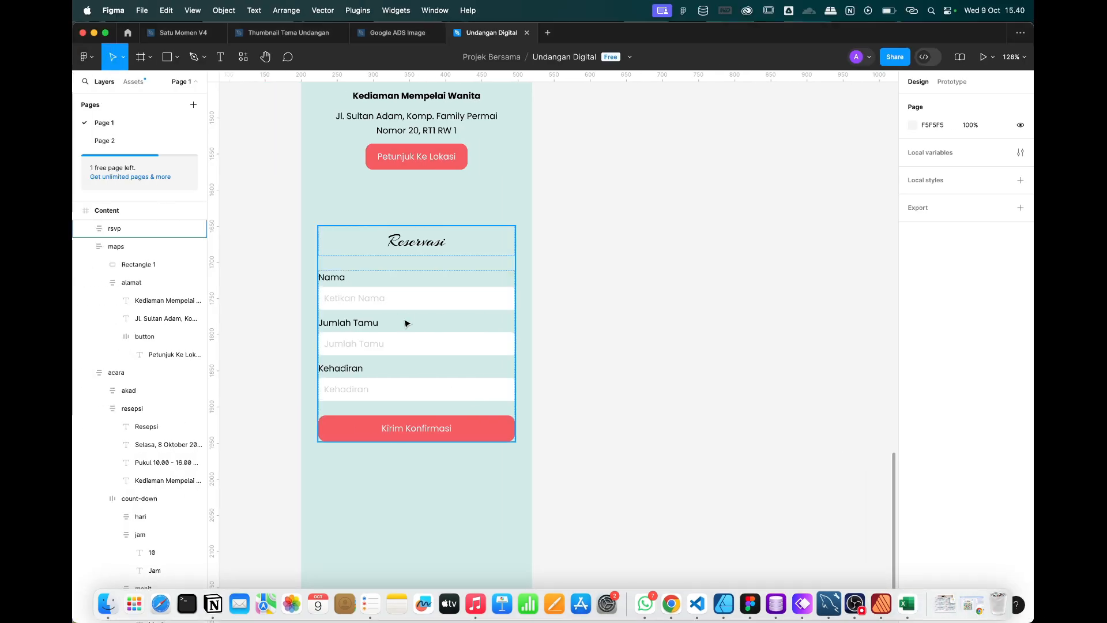
Extend the Content frame's height to 3226.
{"action": "left_click", "coordinate": [405, 306]}
{"action": "scroll", "coordinate": [403, 303], "scroll_direction": "down", "scroll_amount": 3}
{"action": "scroll", "coordinate": [406, 323], "scroll_direction": "down", "scroll_amount": 10}
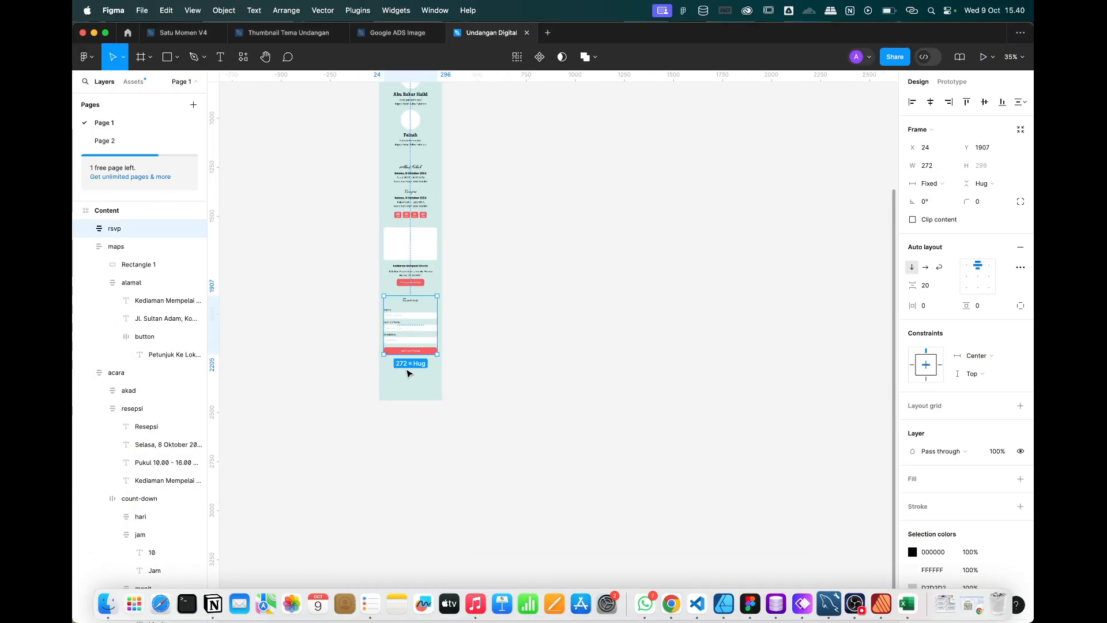
{"action": "left_click", "coordinate": [407, 115]}
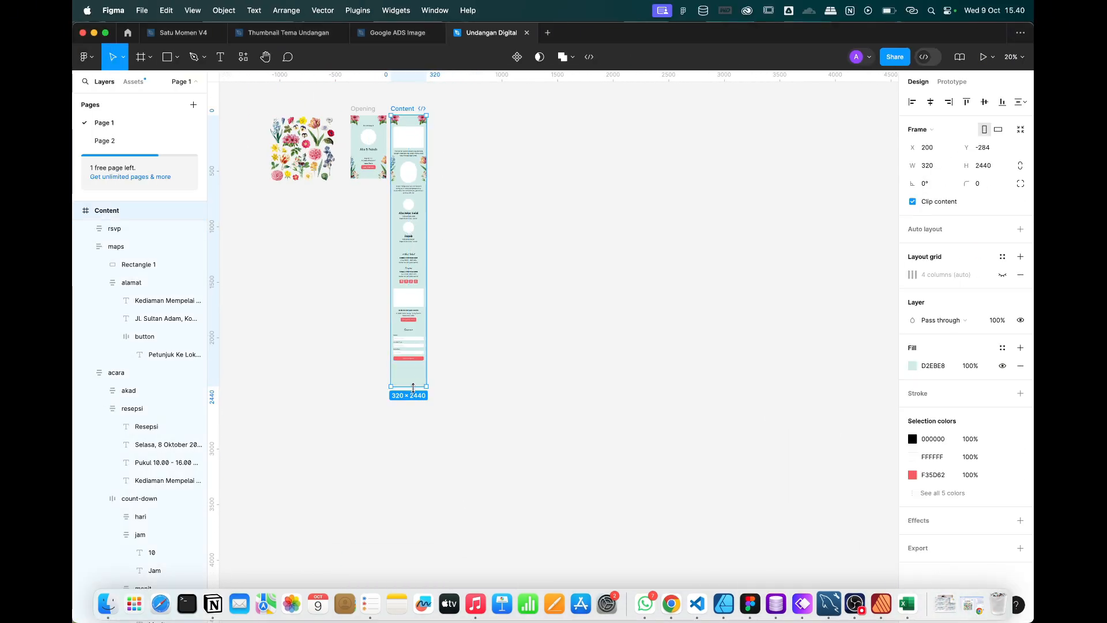
{"action": "left_click_drag", "start_coordinate": [411, 386], "coordinate": [412, 474]}
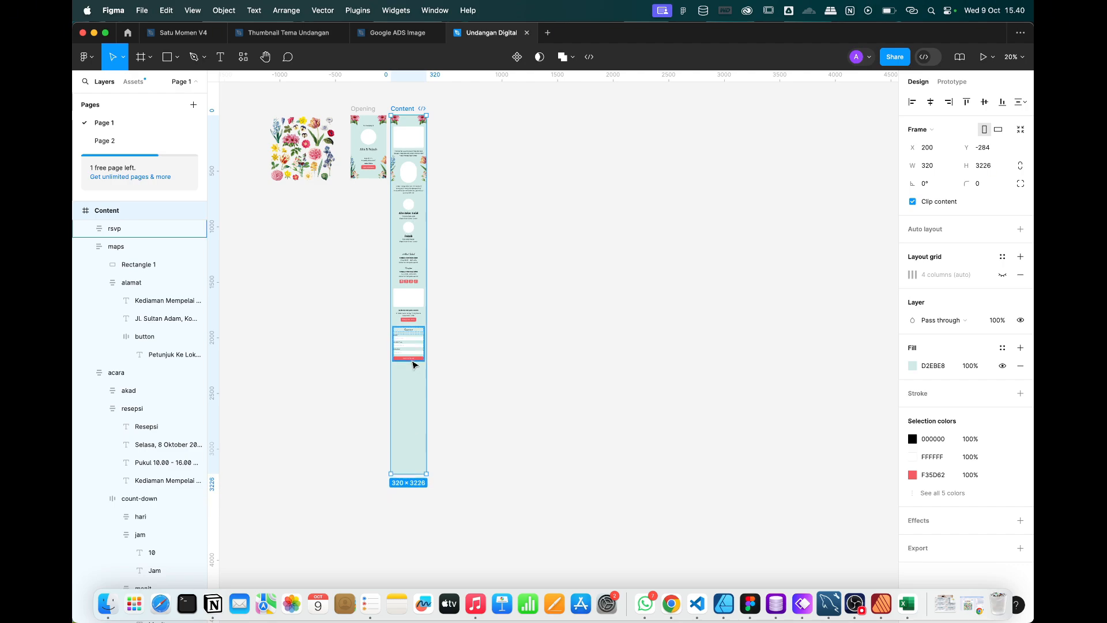
{"action": "scroll", "coordinate": [411, 365], "scroll_direction": "up", "scroll_amount": 3}
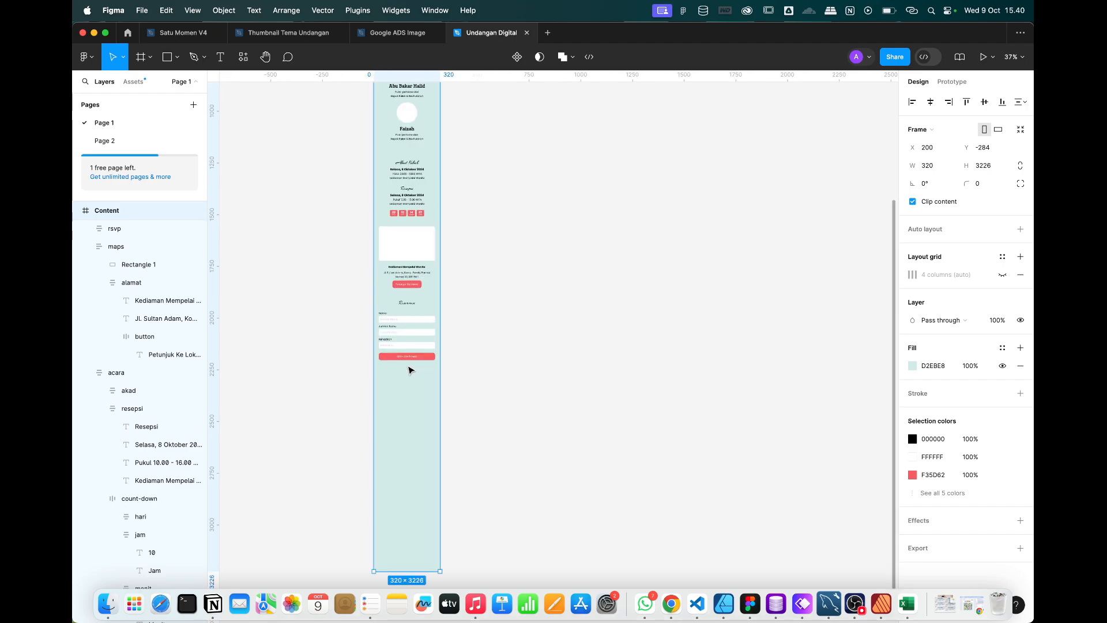
{"action": "scroll", "coordinate": [410, 369], "scroll_direction": "up", "scroll_amount": 5}
Copy the Reservasi heading below the form and retype it as 'Our Memories'.
{"action": "double_click", "coordinate": [410, 164]}
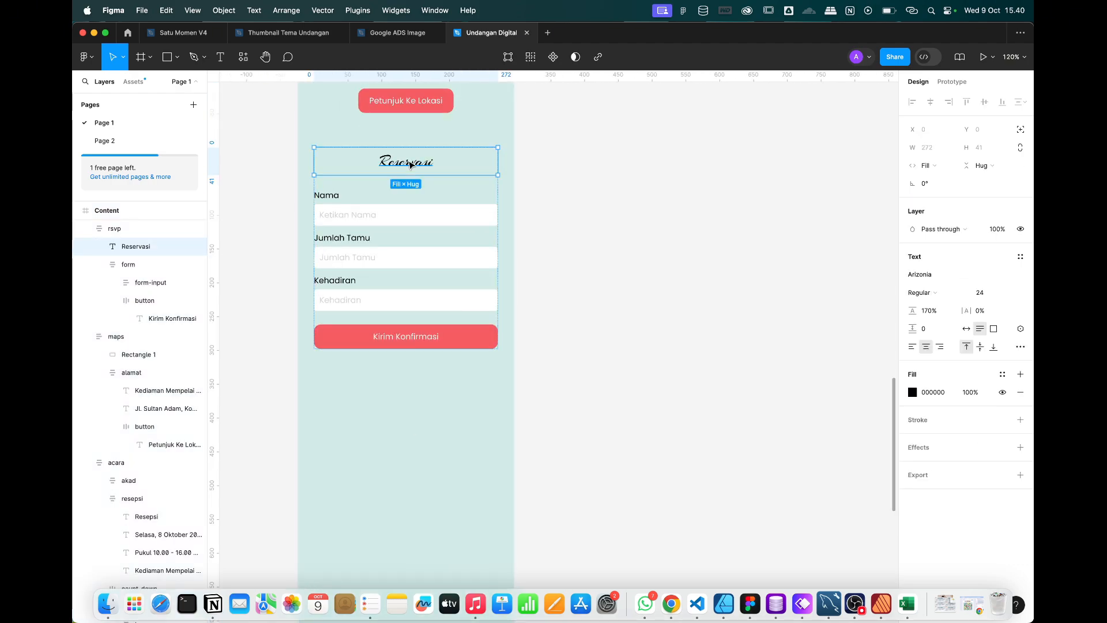
{"action": "key", "text": "super+c"}
{"action": "left_click", "coordinate": [420, 406]}
{"action": "key", "text": "super+v"}
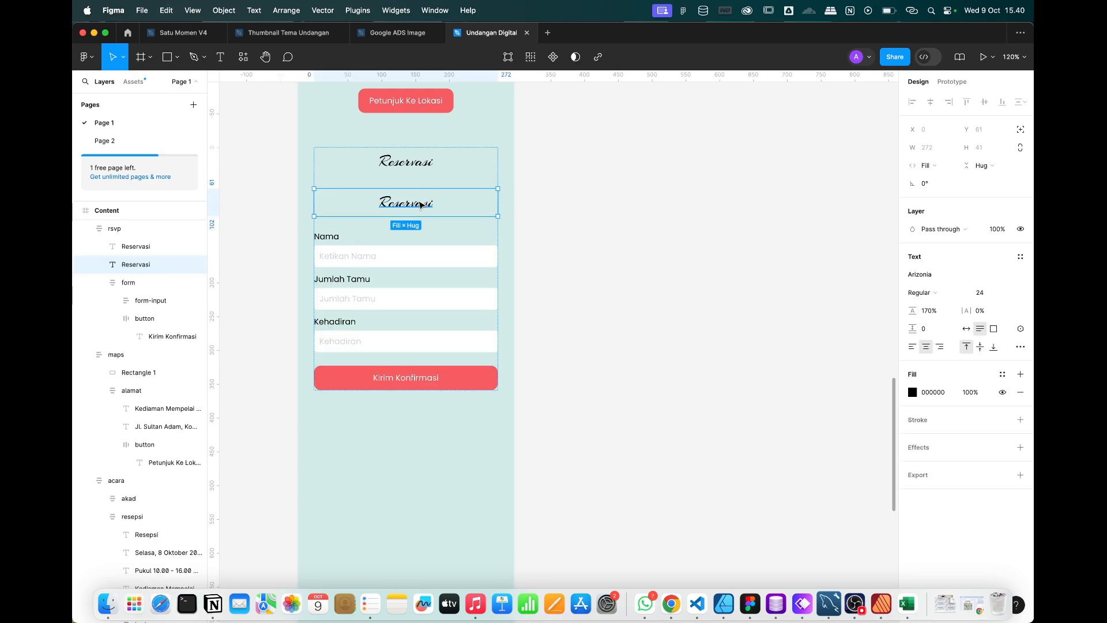
{"action": "left_click_drag", "start_coordinate": [421, 207], "coordinate": [414, 457]}
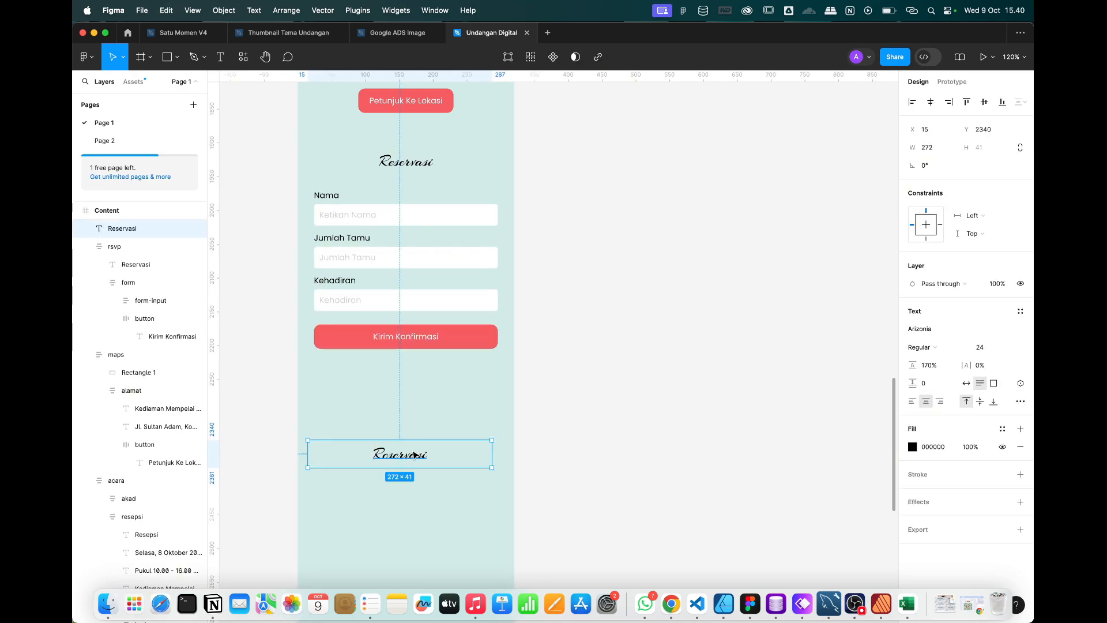
{"action": "double_click", "coordinate": [412, 450]}
{"action": "type", "text": "Our Me"}
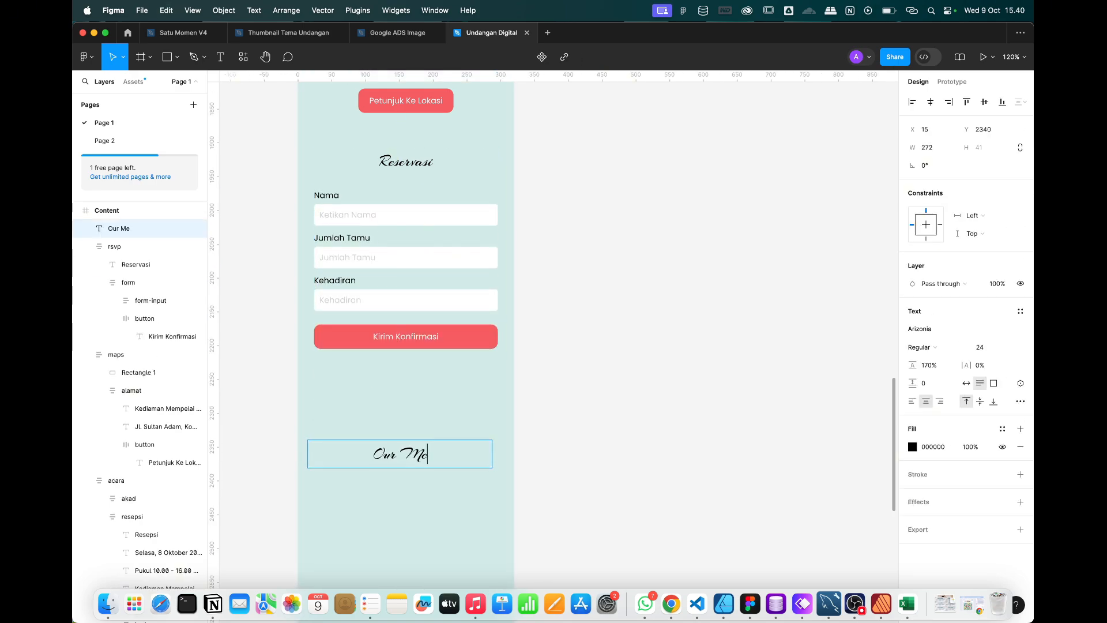
{"action": "type", "text": "mories"}
{"action": "key", "text": "Escape"}
{"action": "left_click_drag", "start_coordinate": [408, 456], "coordinate": [408, 417]}
{"action": "scroll", "coordinate": [407, 417], "scroll_direction": "down", "scroll_amount": 3}
{"action": "left_click", "coordinate": [407, 416]}
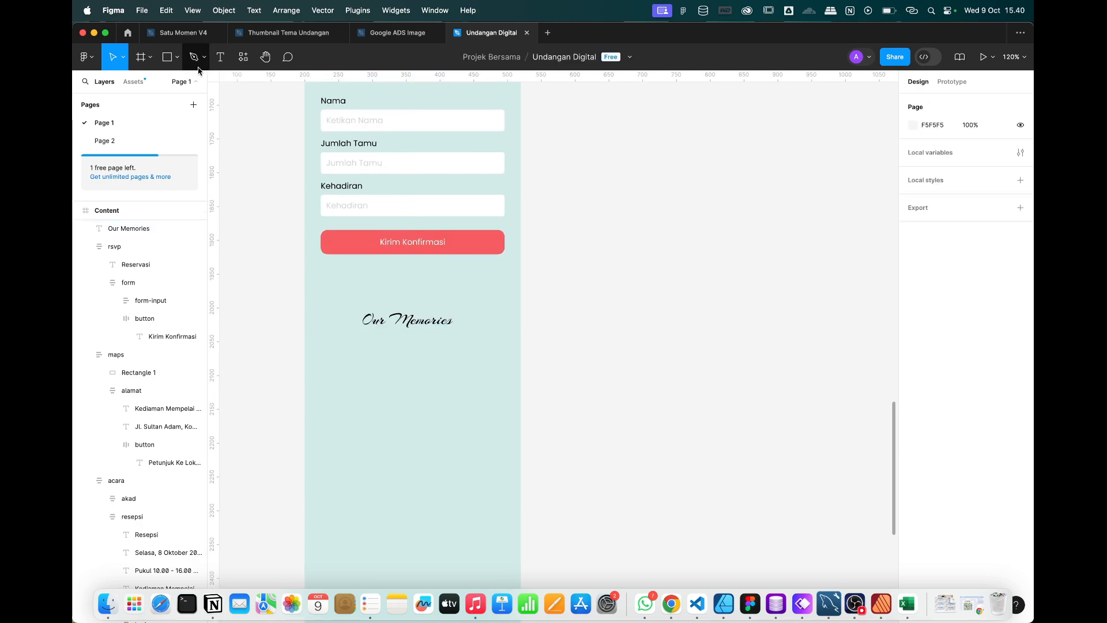
{"action": "left_click", "coordinate": [167, 56]}
Draw a 272×128 rectangle with white fill below Our Memories.
{"action": "scroll", "coordinate": [405, 368], "scroll_direction": "up", "scroll_amount": 5}
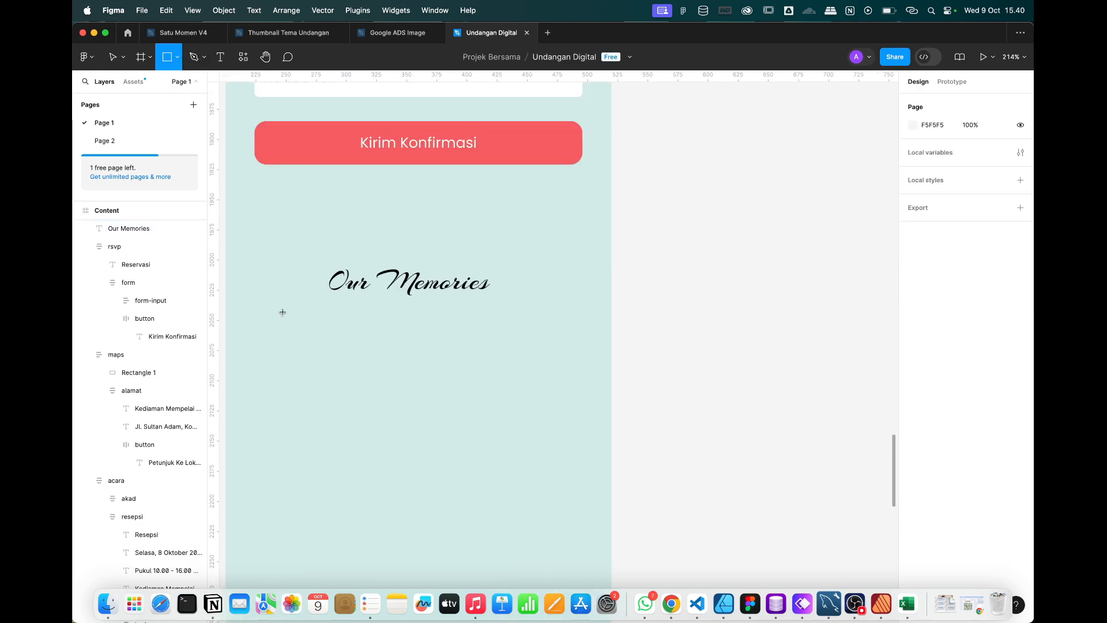
{"action": "left_click_drag", "start_coordinate": [256, 306], "coordinate": [568, 409]}
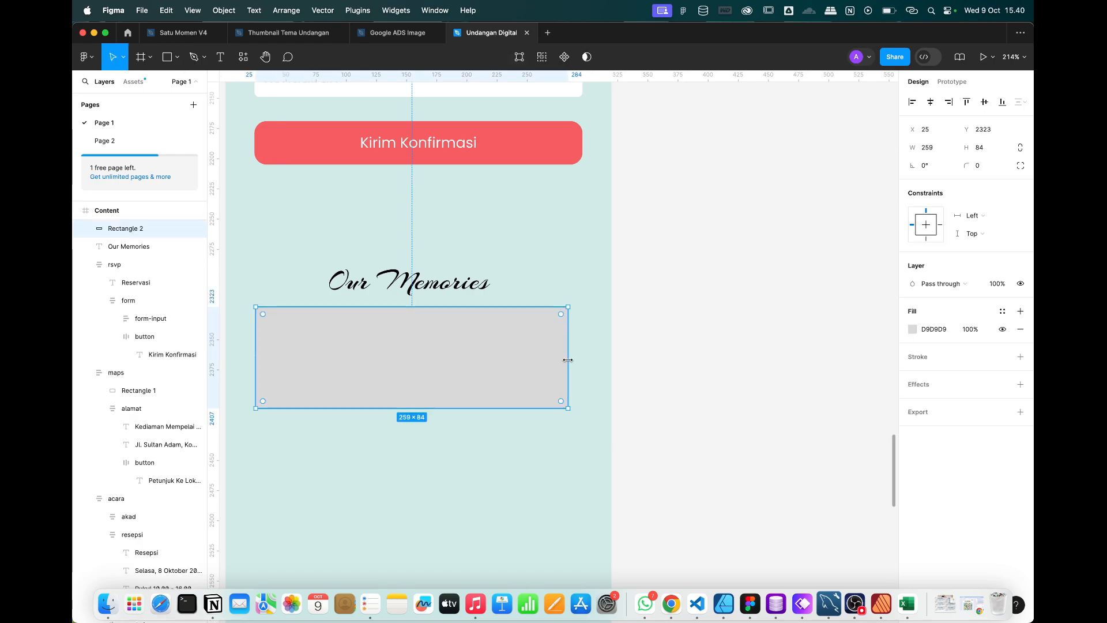
{"action": "mouse_move", "coordinate": [569, 360]}
{"action": "left_mouse_down"}
{"action": "mouse_move", "coordinate": [553, 360]}
{"action": "mouse_move", "coordinate": [581, 356]}
{"action": "left_mouse_up"}
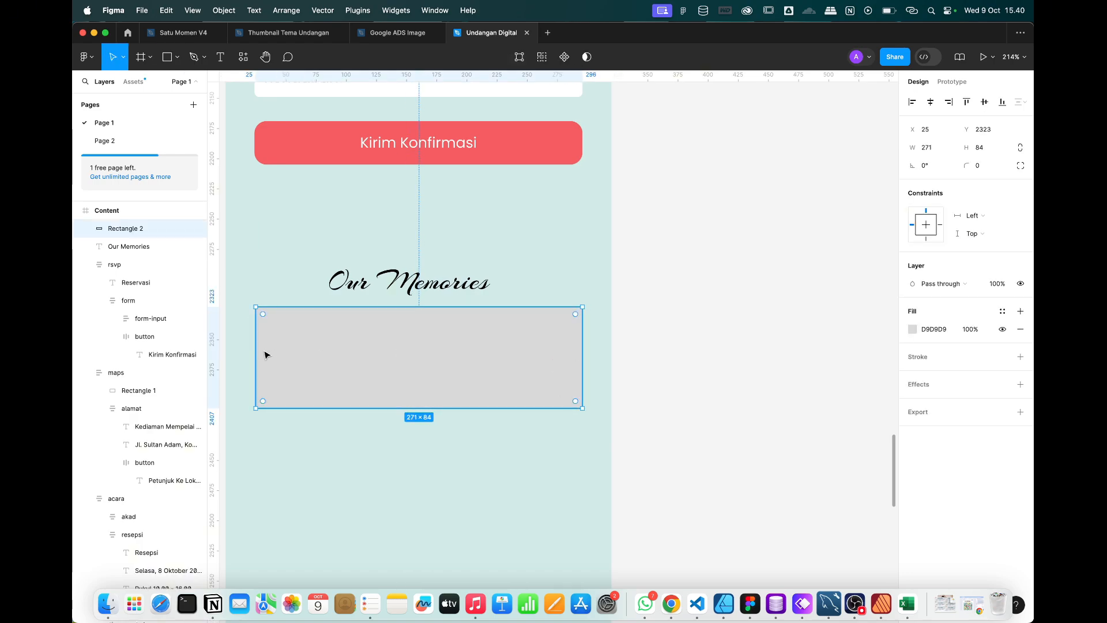
{"action": "mouse_move", "coordinate": [256, 353]}
{"action": "left_mouse_down"}
{"action": "mouse_move", "coordinate": [271, 346]}
{"action": "mouse_move", "coordinate": [256, 343]}
{"action": "left_mouse_up"}
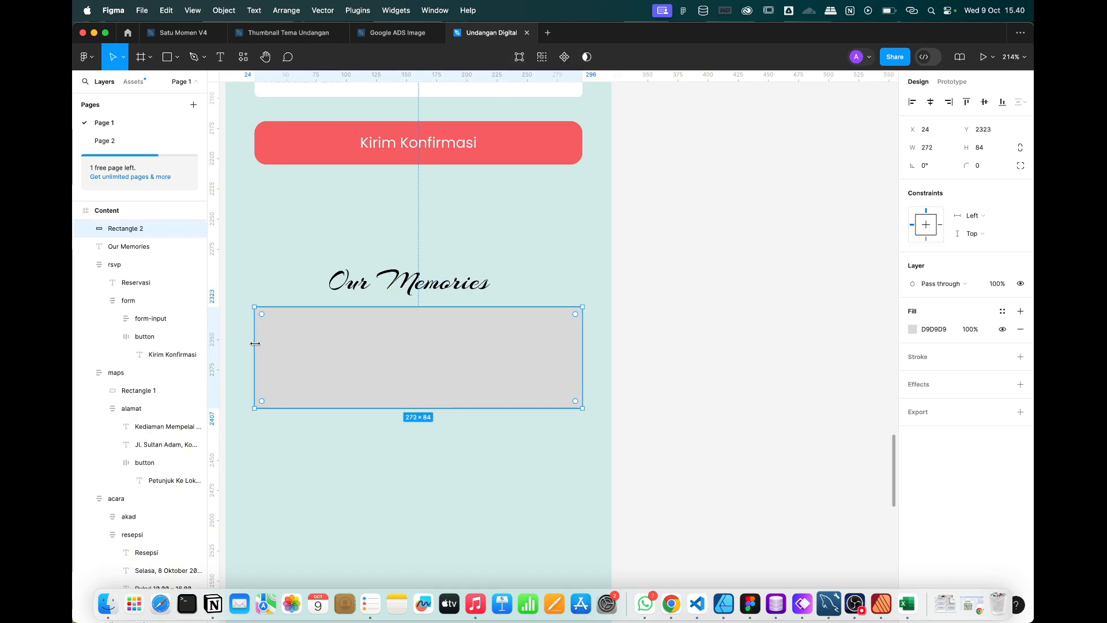
{"action": "left_click_drag", "start_coordinate": [450, 410], "coordinate": [447, 461]}
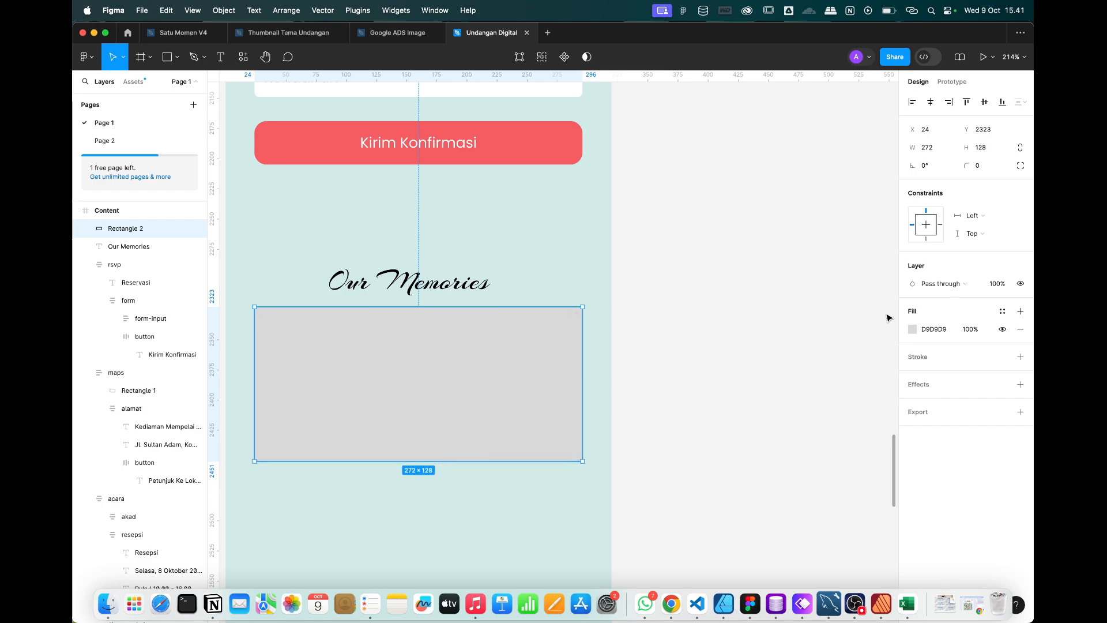
{"action": "left_click", "coordinate": [917, 332]}
{"action": "left_click_drag", "start_coordinate": [796, 353], "coordinate": [713, 292]}
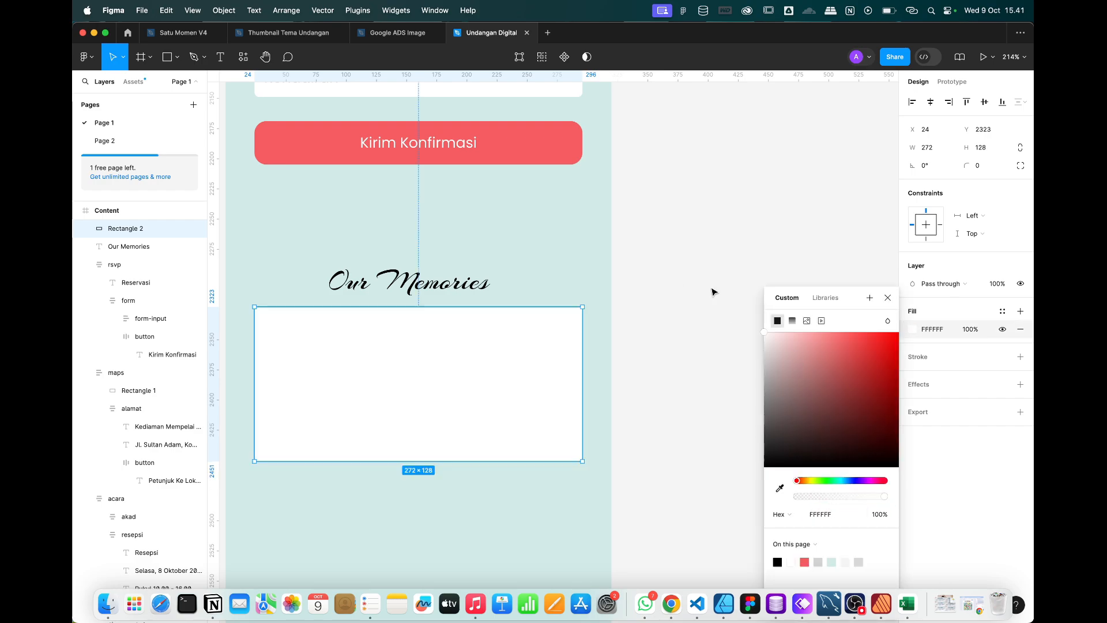
{"action": "left_click", "coordinate": [888, 297]}
Add two 104×128 white boxes side by side beneath the wide rectangle.
{"action": "scroll", "coordinate": [403, 288], "scroll_direction": "down", "scroll_amount": 5}
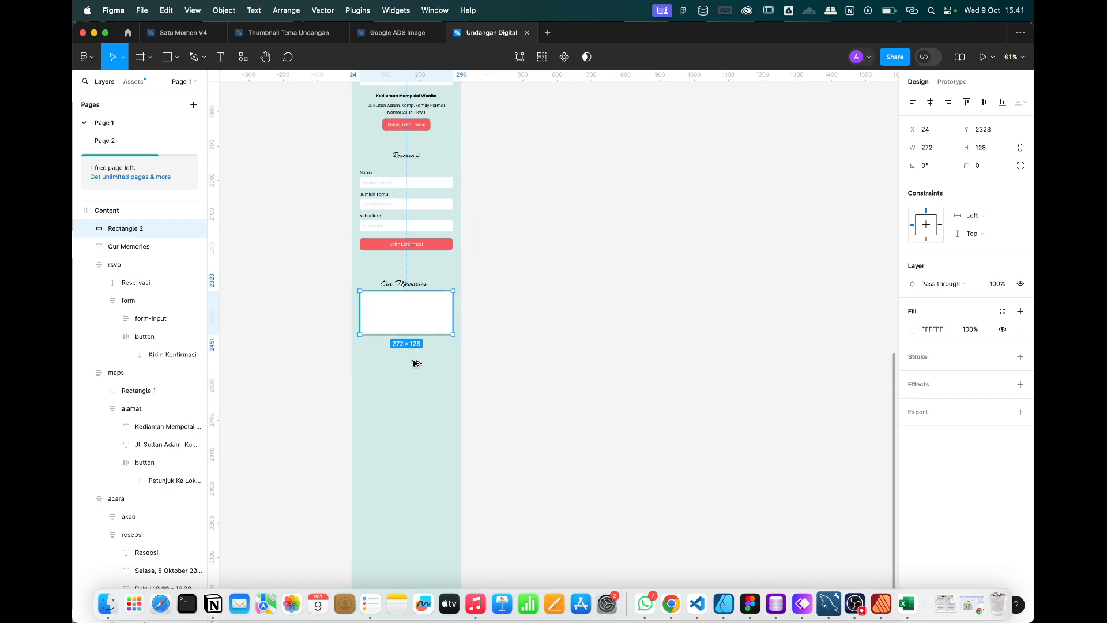
{"action": "left_click_drag", "start_coordinate": [413, 360], "coordinate": [413, 356]}
{"action": "scroll", "coordinate": [419, 365], "scroll_direction": "up", "scroll_amount": 5}
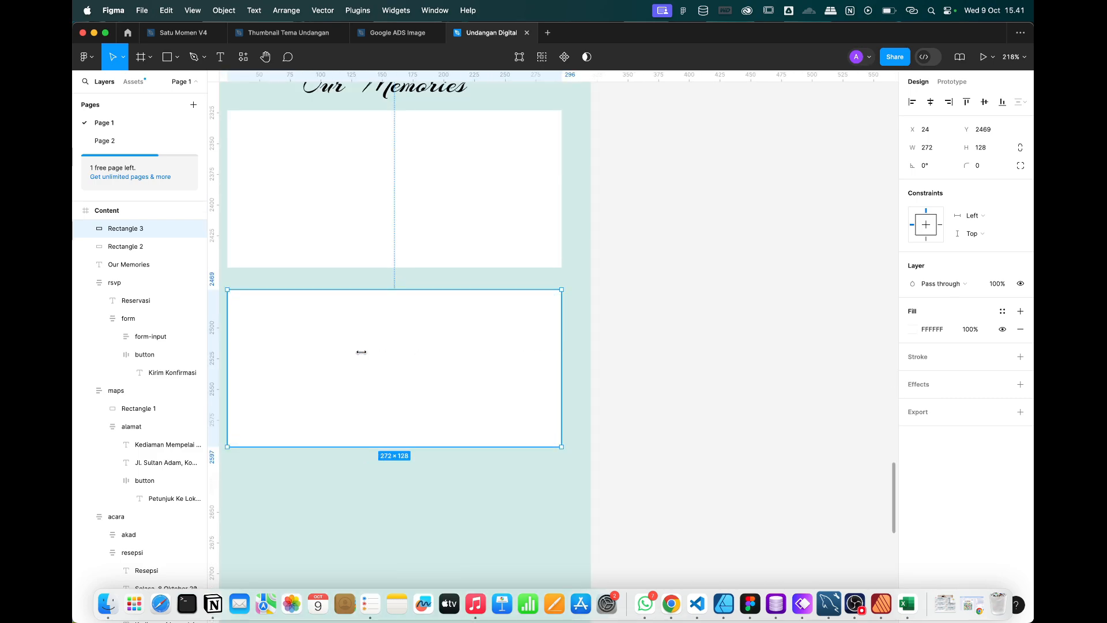
{"action": "left_click_drag", "start_coordinate": [362, 351], "coordinate": [424, 350]}
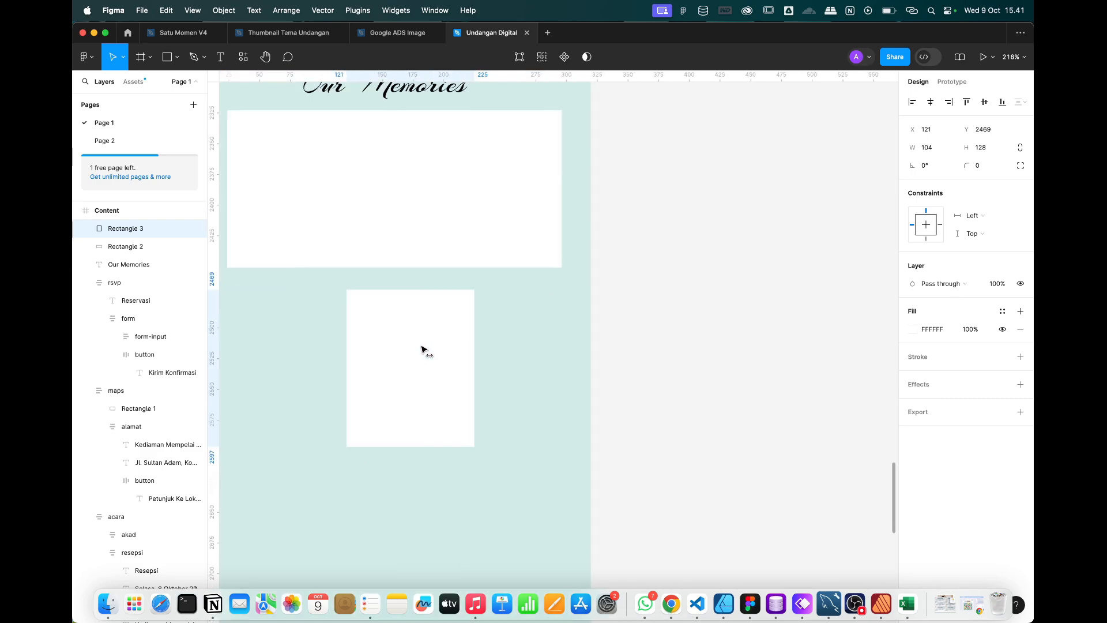
{"action": "key", "text": "super+z"}
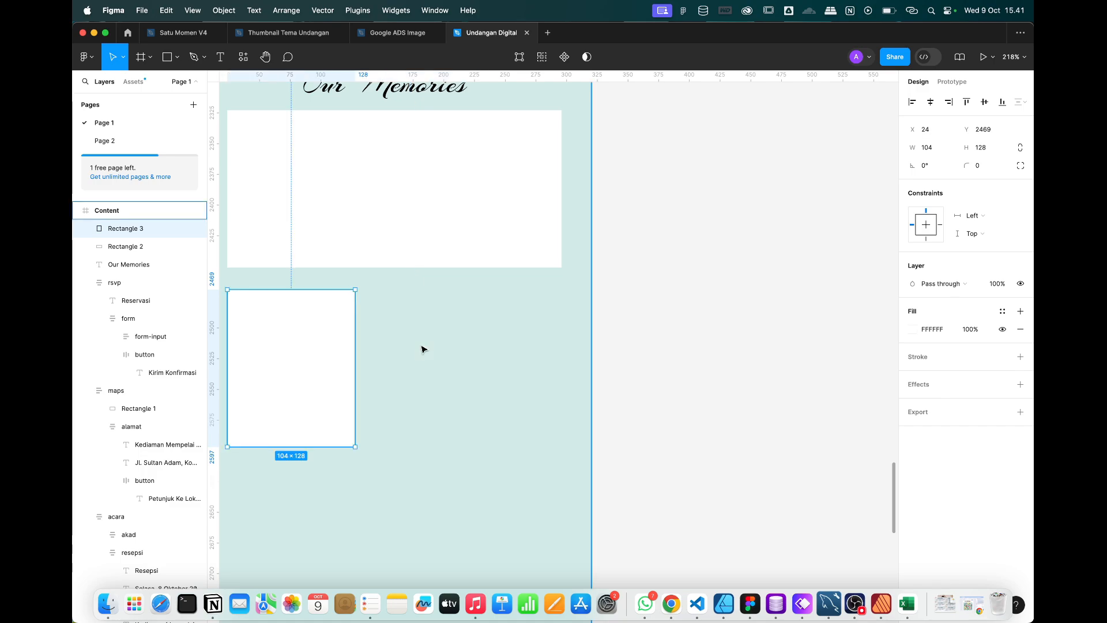
{"action": "key", "text": "super+d"}
{"action": "left_click_drag", "start_coordinate": [320, 506], "coordinate": [466, 327]}
Duplicate the wide rectangle below the small boxes, then select all four placeholders.
{"action": "scroll", "coordinate": [464, 302], "scroll_direction": "down", "scroll_amount": 5}
{"action": "left_click", "coordinate": [438, 203]}
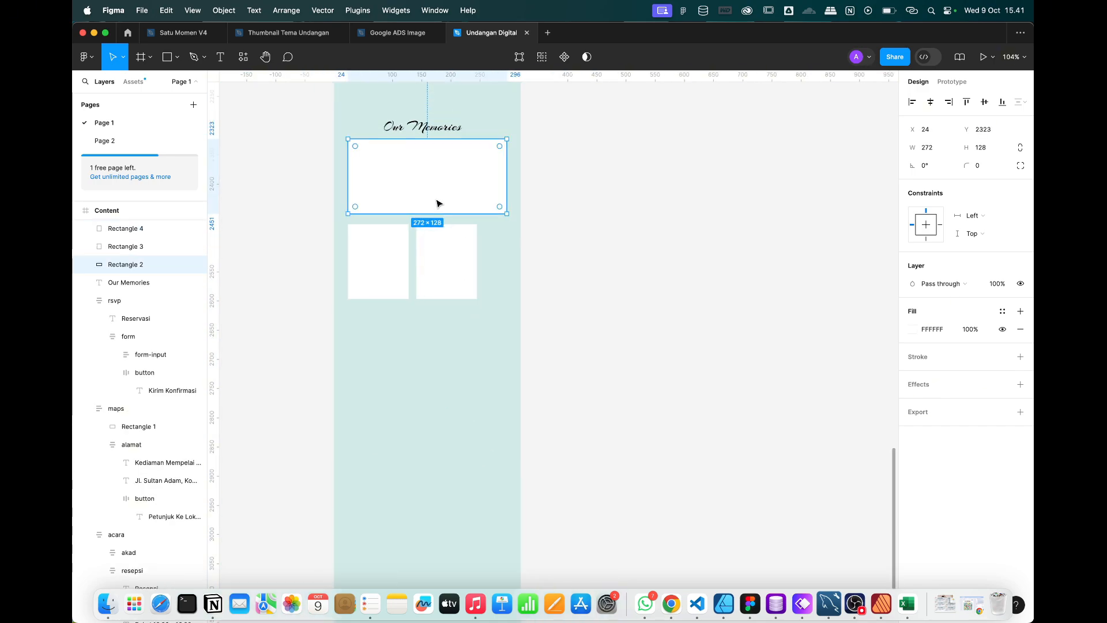
{"action": "key", "text": "super+d"}
{"action": "left_click_drag", "start_coordinate": [432, 178], "coordinate": [428, 346]}
{"action": "scroll", "coordinate": [429, 346], "scroll_direction": "up", "scroll_amount": 4}
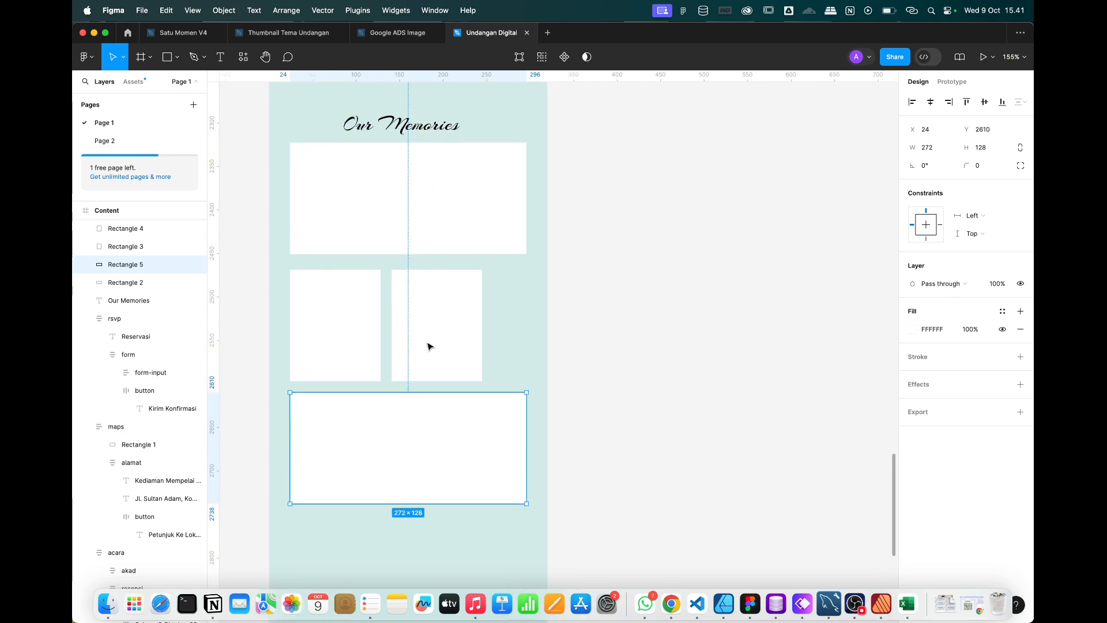
{"action": "left_click", "coordinate": [325, 330]}
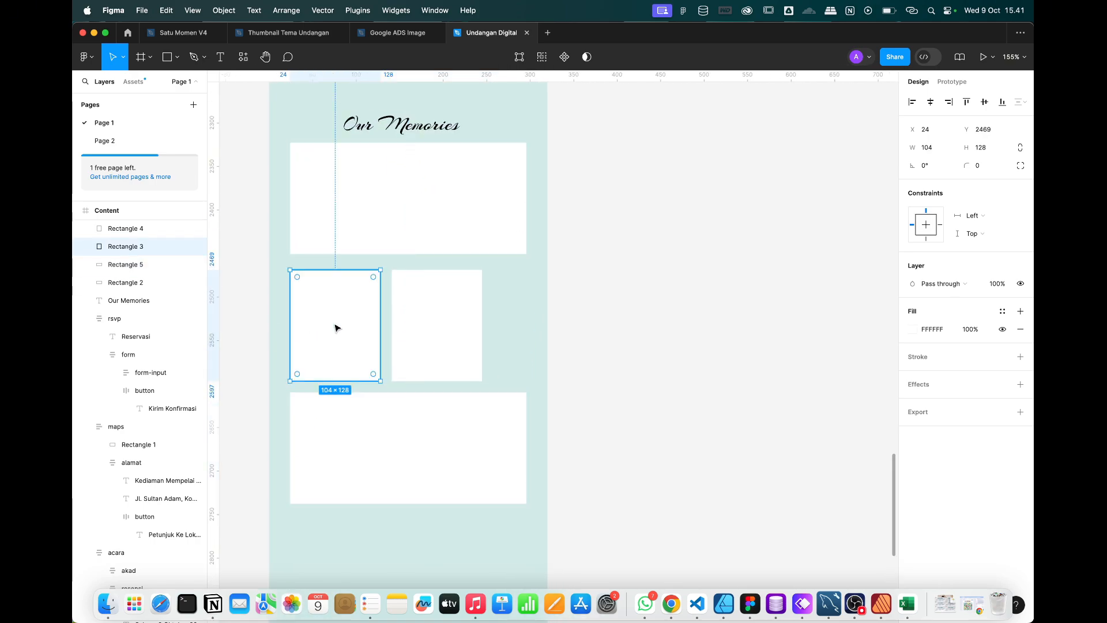
{"action": "left_click", "coordinate": [441, 335]}
{"action": "left_click", "coordinate": [351, 318]}
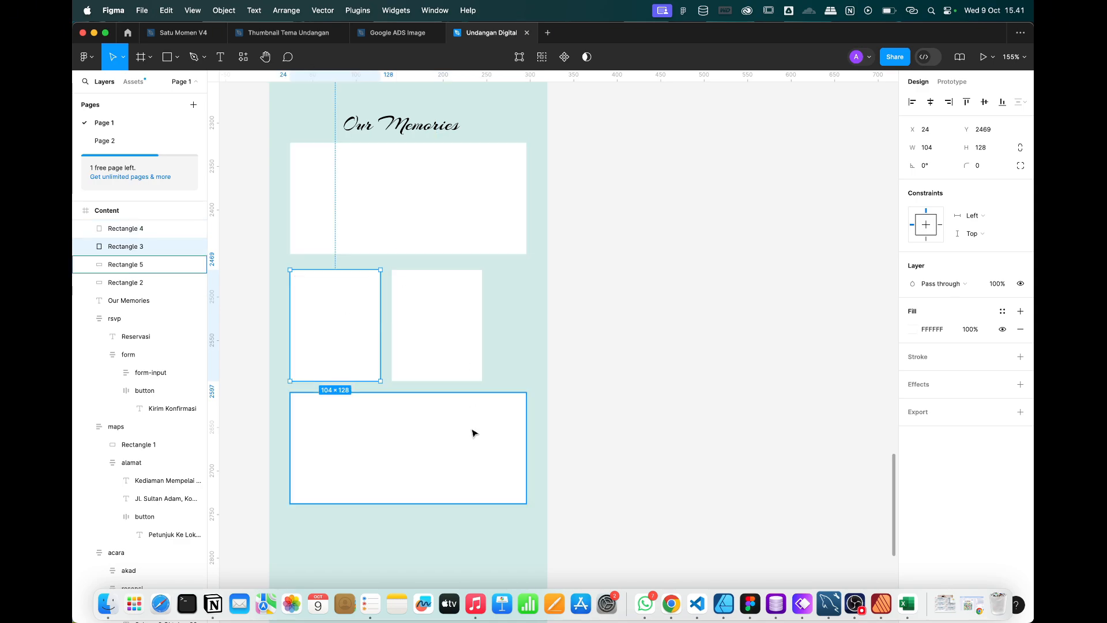
{"action": "left_click", "coordinate": [649, 464]}
{"action": "left_click_drag", "start_coordinate": [667, 489], "coordinate": [354, 198]}
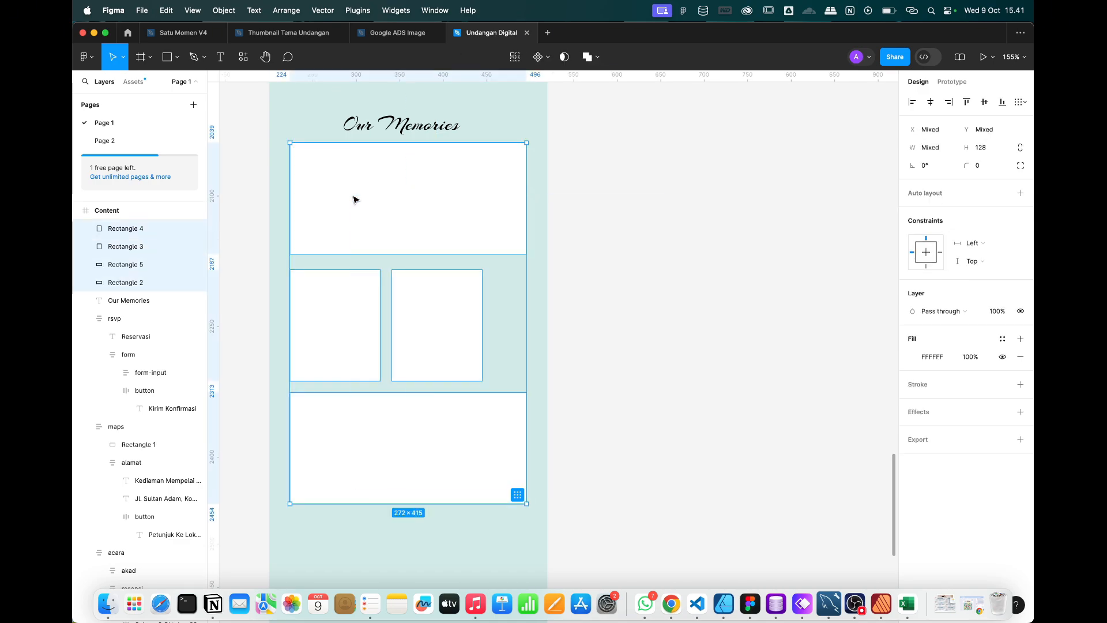
Wrap the four boxes in an auto-layout frame named 'image', aligned top centre.
{"action": "right_click", "coordinate": [356, 202]}
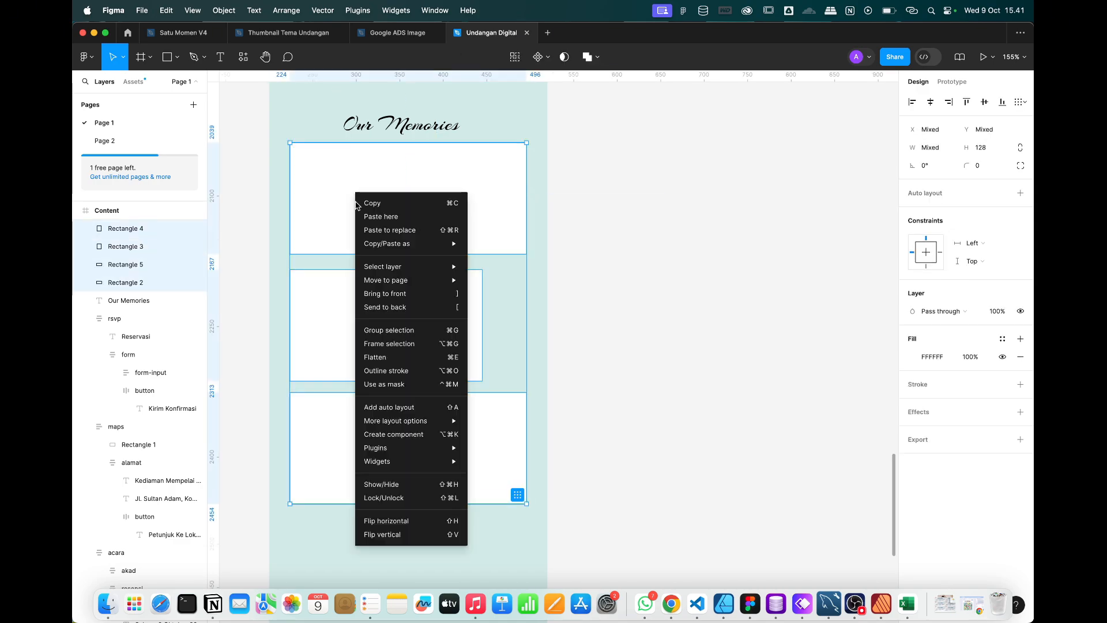
{"action": "left_click", "coordinate": [385, 413]}
{"action": "double_click", "coordinate": [119, 229]}
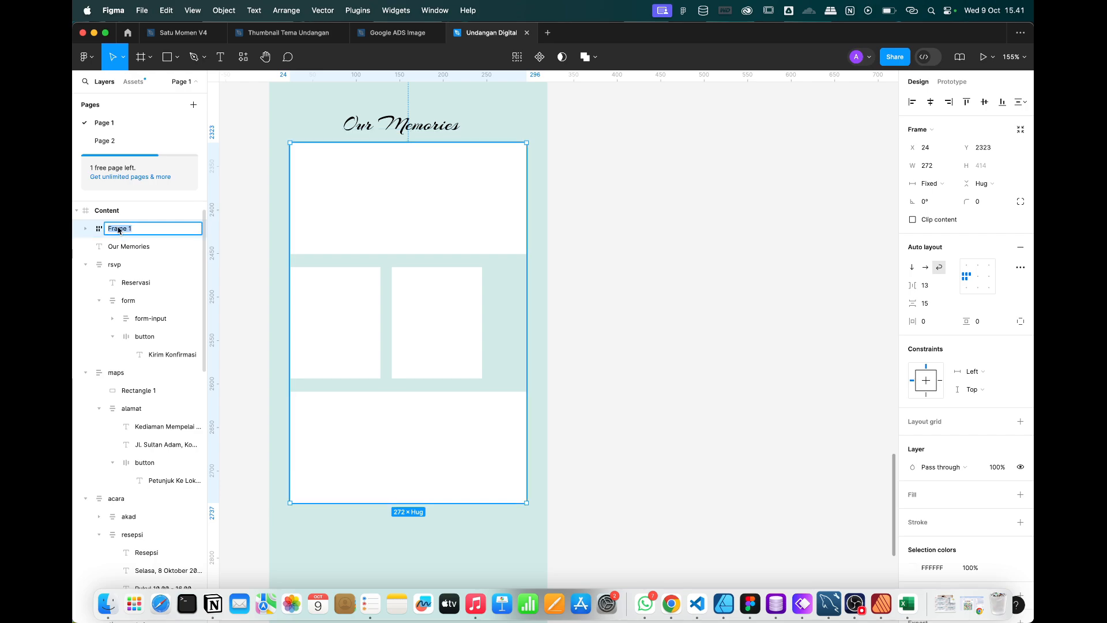
{"action": "key", "text": "BackSpace"}
{"action": "key", "text": "BackSpace"}
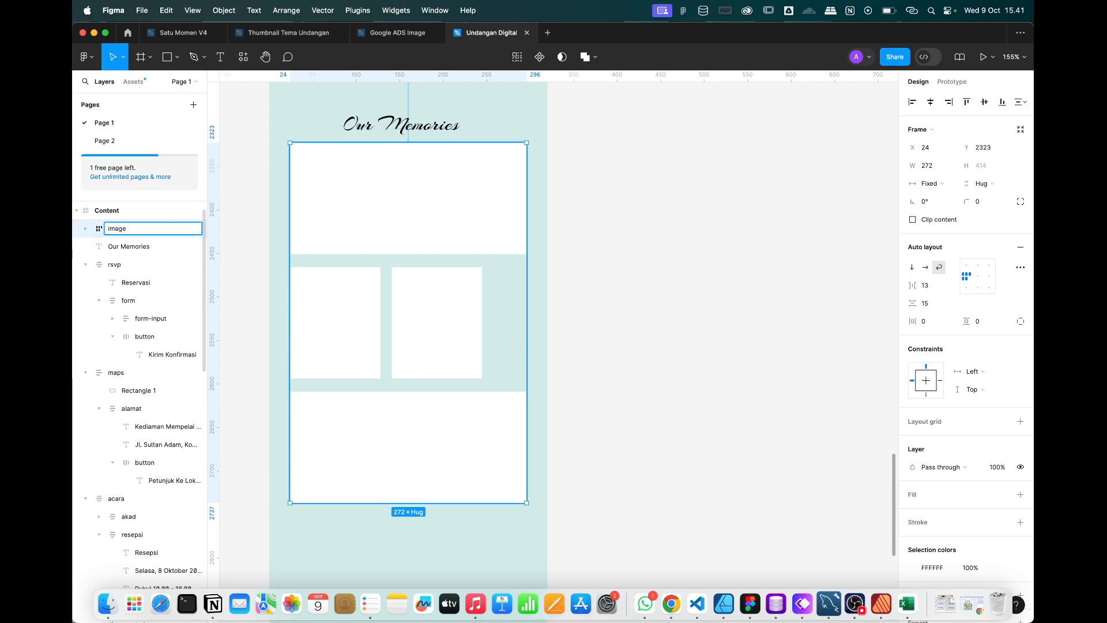
{"action": "key", "text": "Return"}
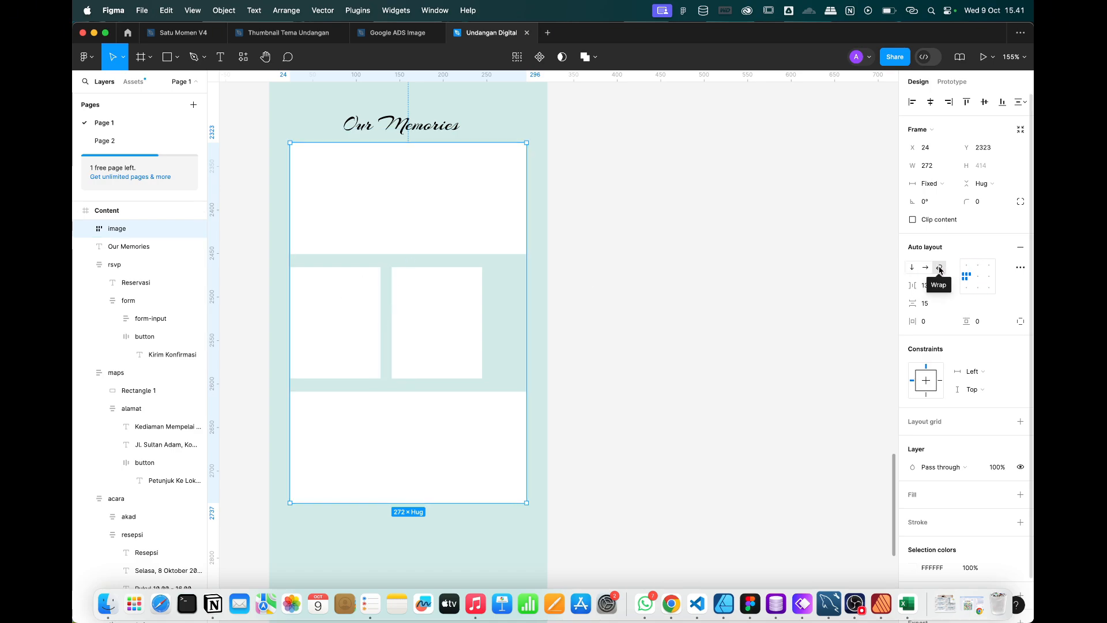
{"action": "left_click", "coordinate": [979, 265]}
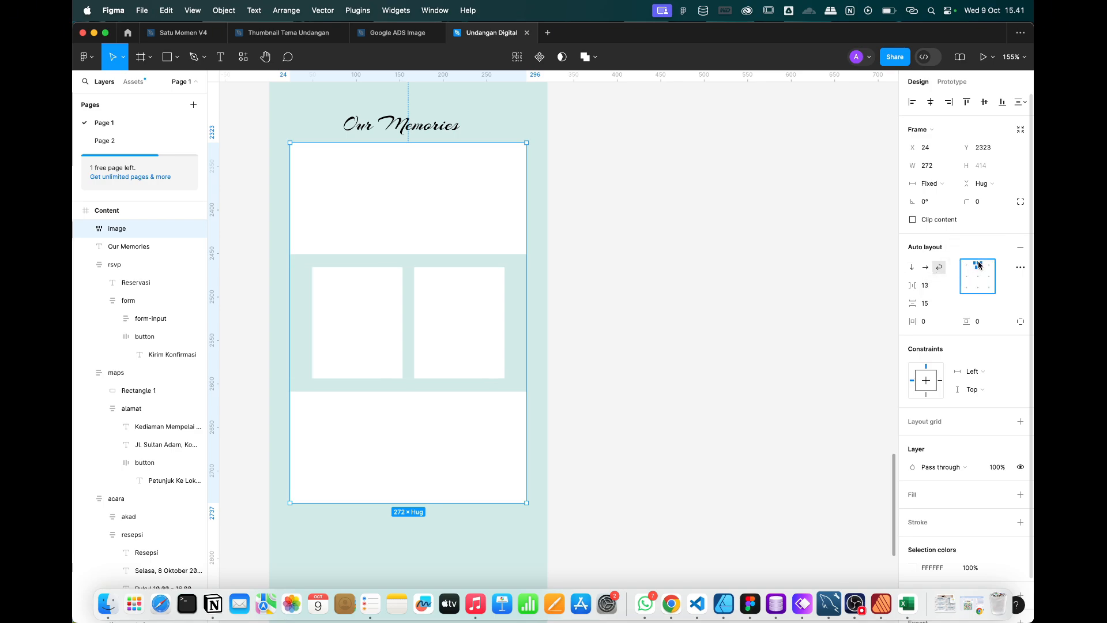
Make both small boxes fill width and shorten the two middle placeholders.
{"action": "left_click", "coordinate": [351, 311]}
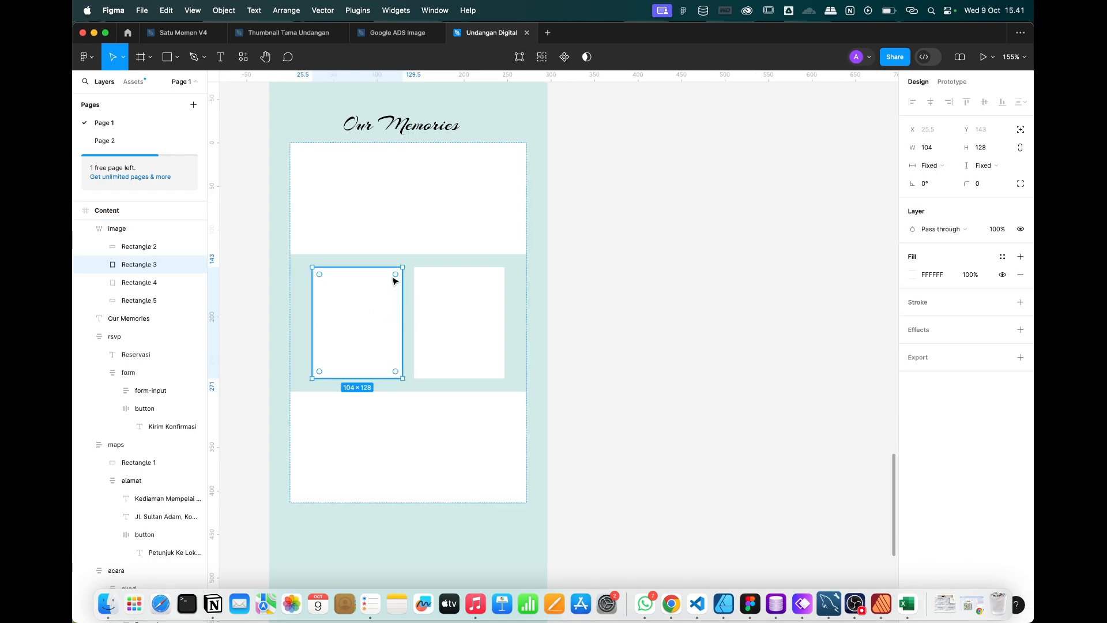
{"action": "left_click", "coordinate": [938, 170]}
{"action": "left_click", "coordinate": [938, 180]}
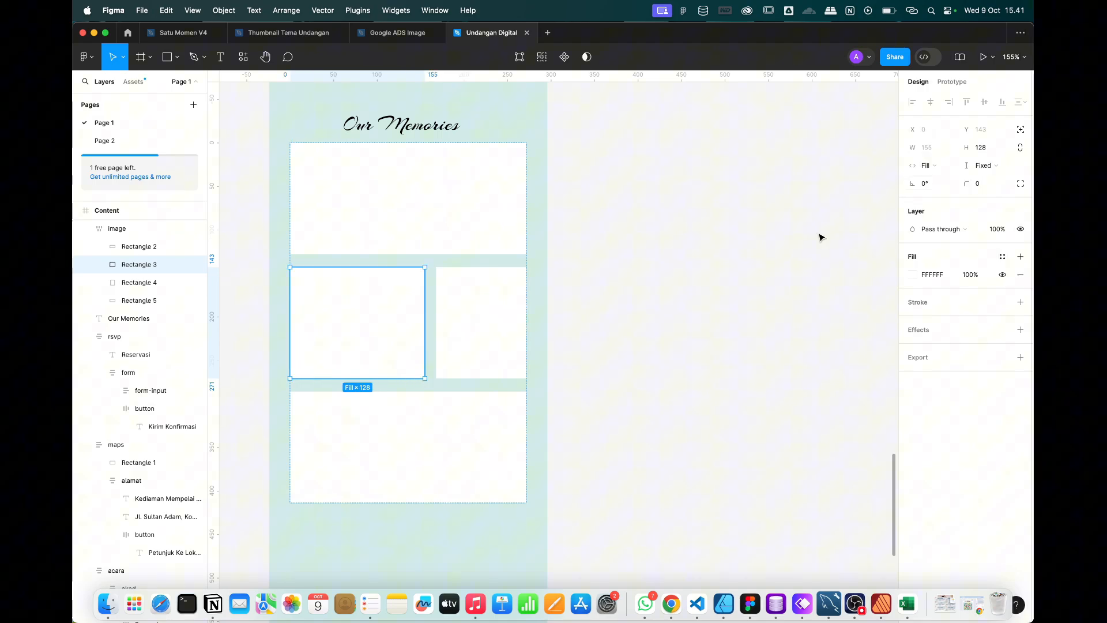
{"action": "left_click", "coordinate": [479, 316]}
{"action": "left_click", "coordinate": [930, 167]}
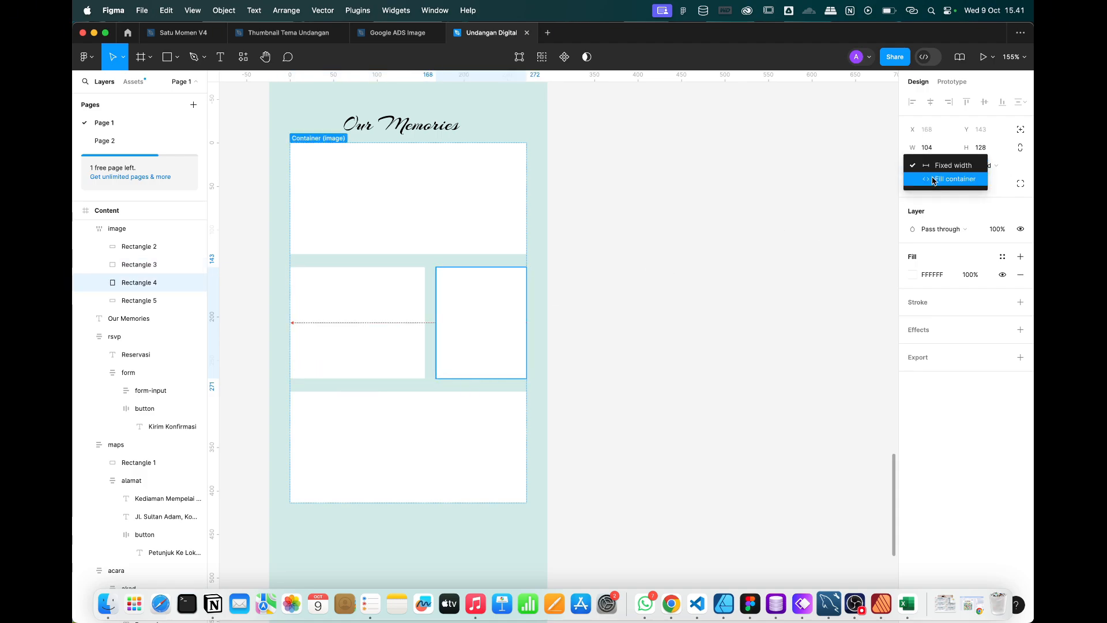
{"action": "left_click", "coordinate": [934, 180]}
{"action": "left_click", "coordinate": [674, 344]}
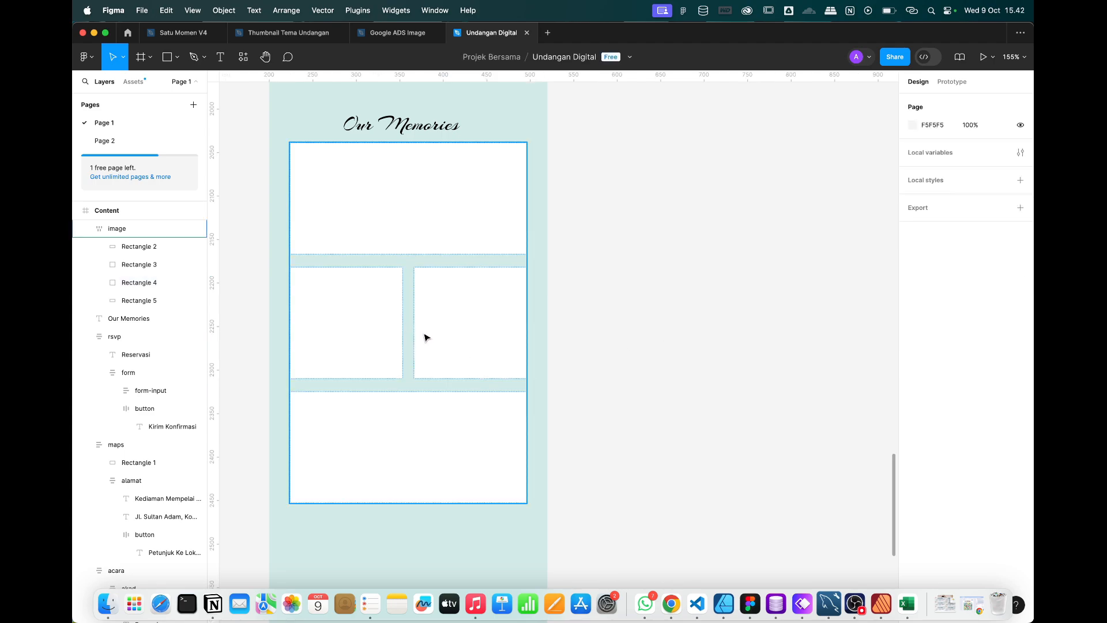
{"action": "left_click", "coordinate": [424, 337]}
{"action": "left_click", "coordinate": [357, 338], "text": "shift"}
{"action": "left_click_drag", "start_coordinate": [432, 376], "coordinate": [429, 361]}
{"action": "left_click", "coordinate": [680, 334]}
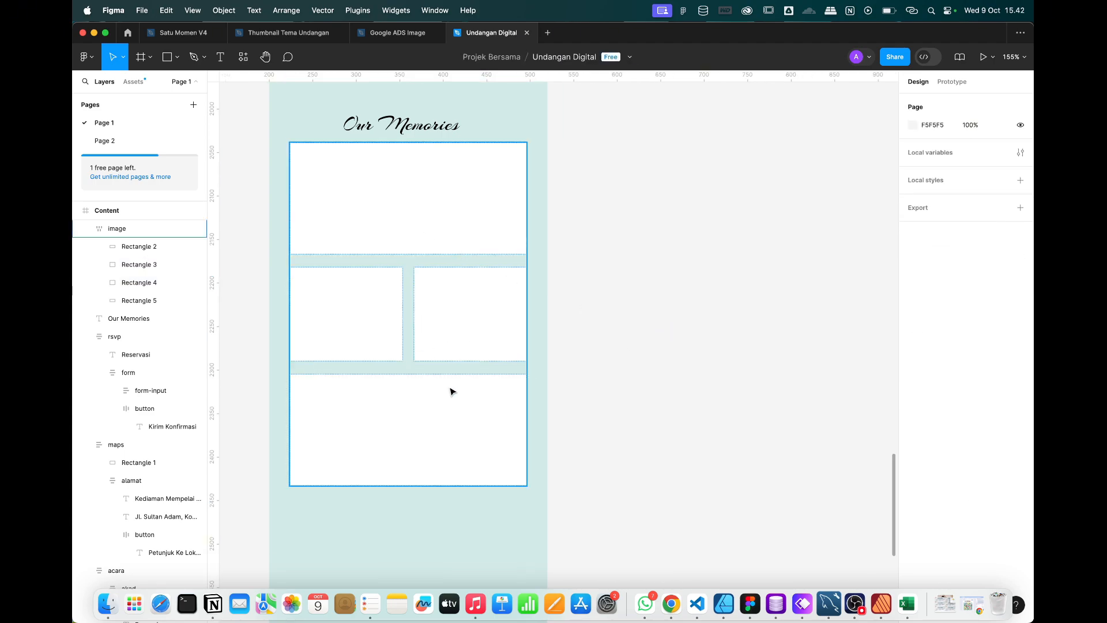
Set the image frame's horizontal and vertical gaps to 8 px.
{"action": "scroll", "coordinate": [450, 391], "scroll_direction": "down", "scroll_amount": 3}
{"action": "left_click", "coordinate": [405, 275]}
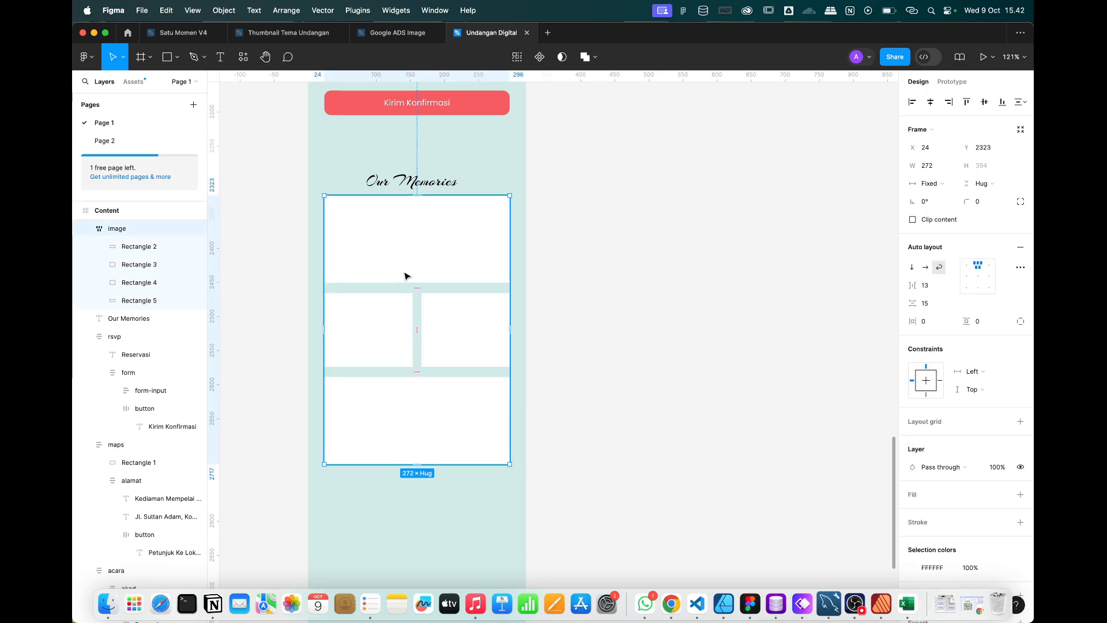
{"action": "left_click", "coordinate": [626, 264]}
{"action": "left_click", "coordinate": [477, 346]}
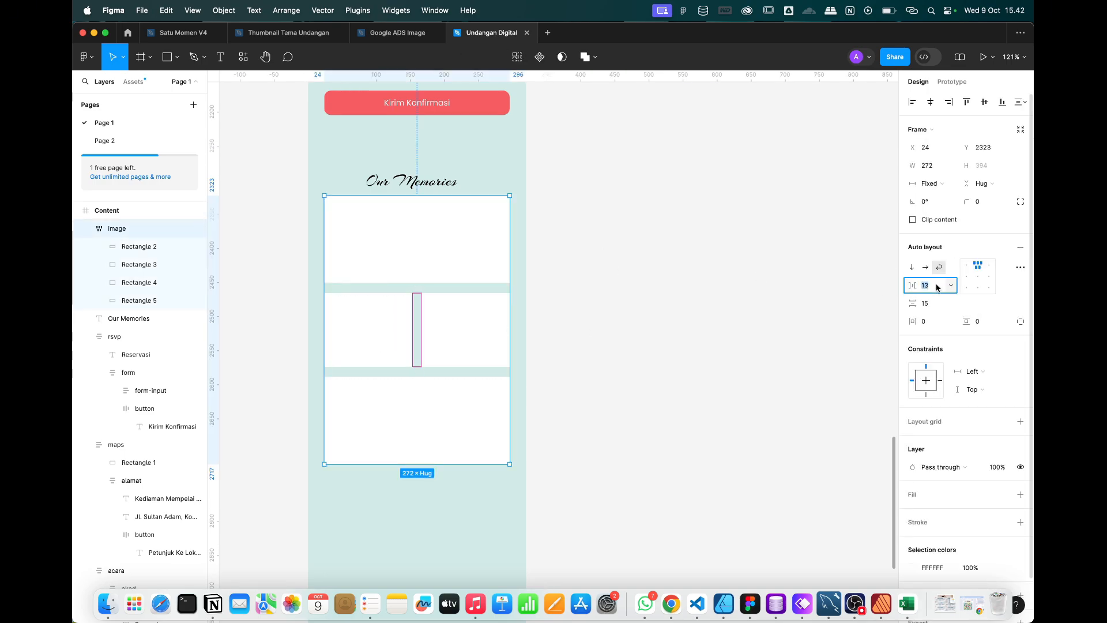
{"action": "type", "text": "8"}
{"action": "key", "text": "super+z"}
{"action": "key", "text": "Tab"}
{"action": "type", "text": "8"}
{"action": "key", "text": "Return"}
{"action": "left_click", "coordinate": [625, 348]}
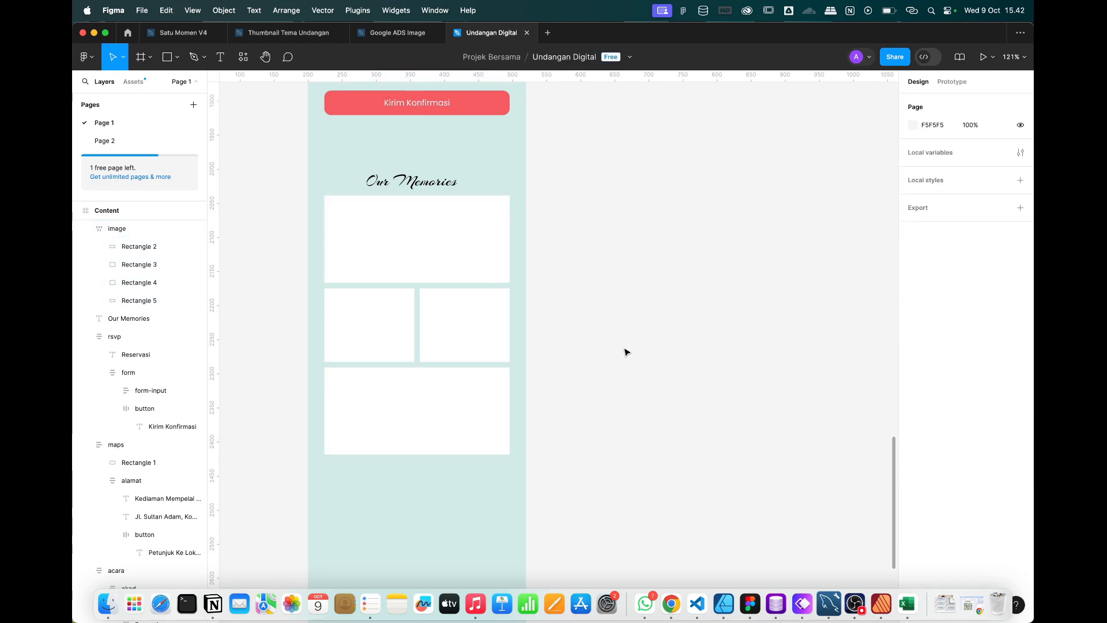
{"action": "left_click_drag", "start_coordinate": [603, 442], "coordinate": [413, 187]}
Wrap the Our Memories title and image grid in auto layout with 20 px spacing.
{"action": "right_click", "coordinate": [413, 188]}
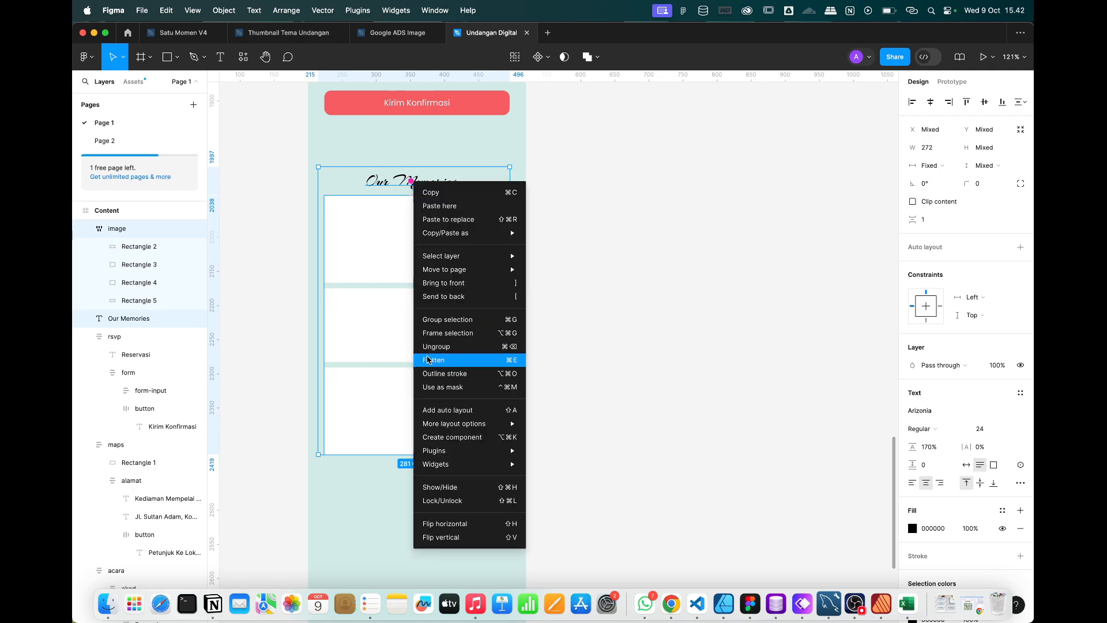
{"action": "left_click", "coordinate": [435, 409]}
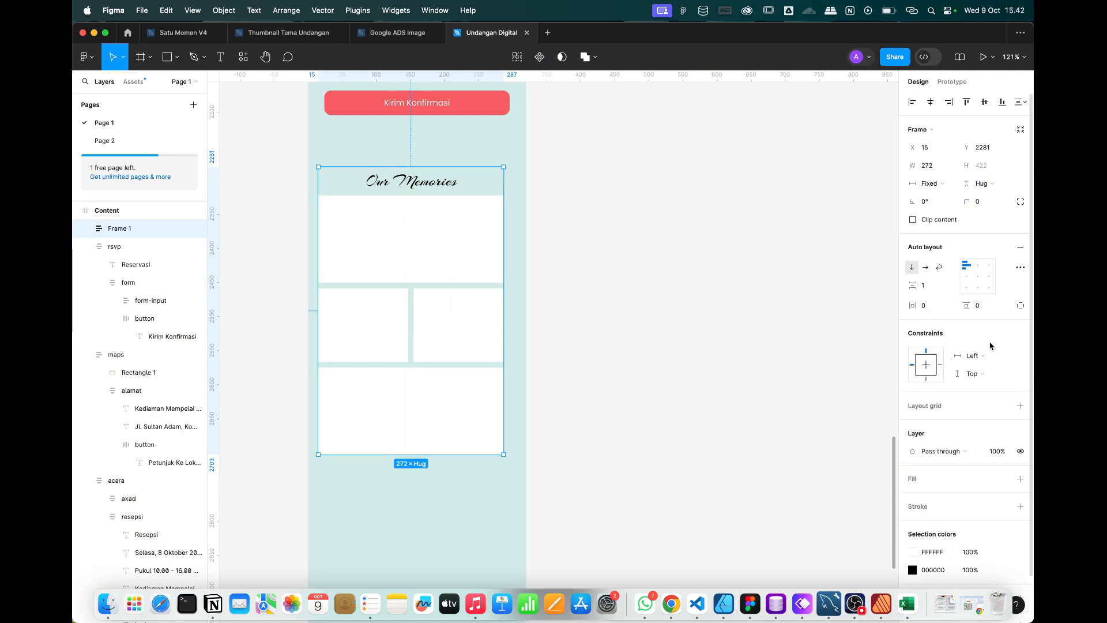
{"action": "left_click", "coordinate": [929, 286]}
{"action": "type", "text": "20"}
{"action": "key", "text": "Return"}
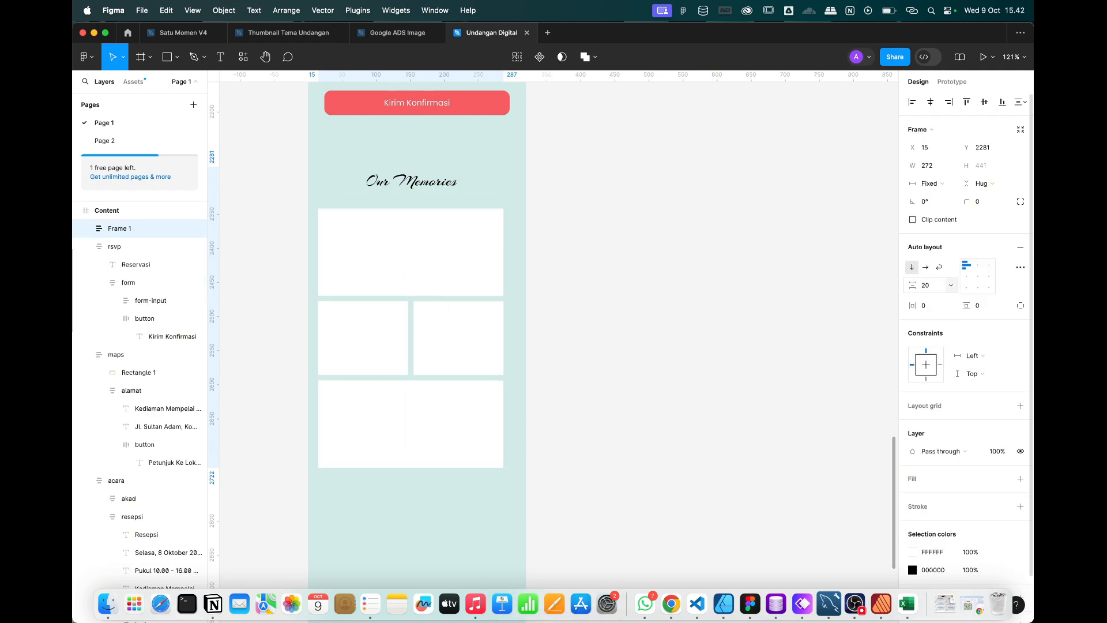
Rename the new frame to 'gallery'.
{"action": "double_click", "coordinate": [119, 230]}
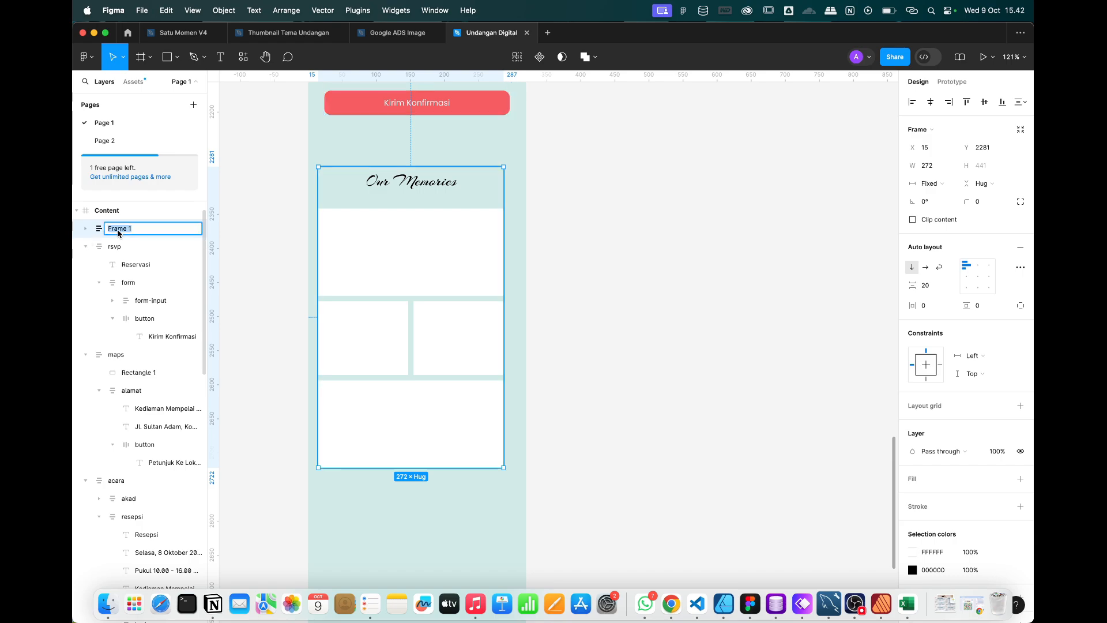
{"action": "type", "text": "galleri"}
{"action": "key", "text": "Return"}
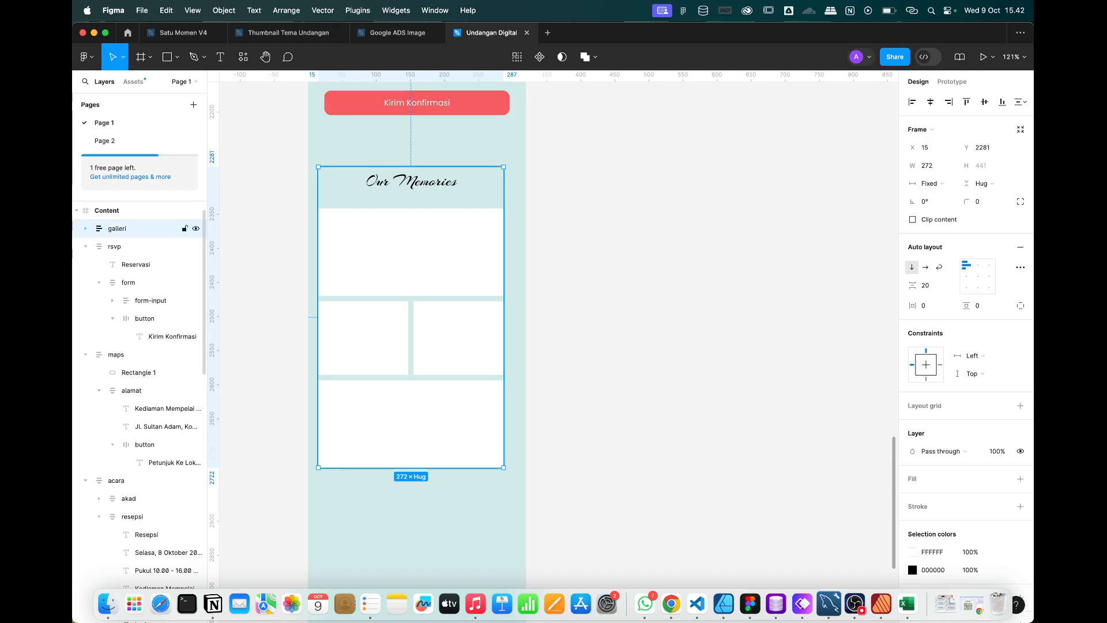
{"action": "double_click", "coordinate": [116, 231]}
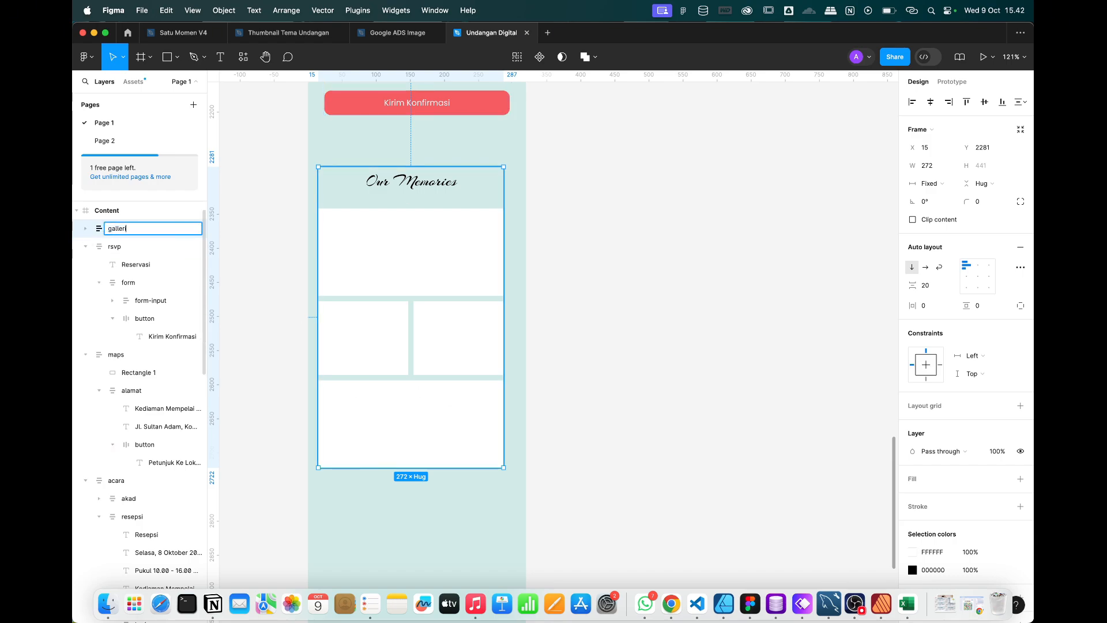
{"action": "type", "text": "y"}
{"action": "key", "text": "Return"}
Reselect the gallery frame and inspect the Our Memories heading text.
{"action": "scroll", "coordinate": [465, 358], "scroll_direction": "down", "scroll_amount": 5}
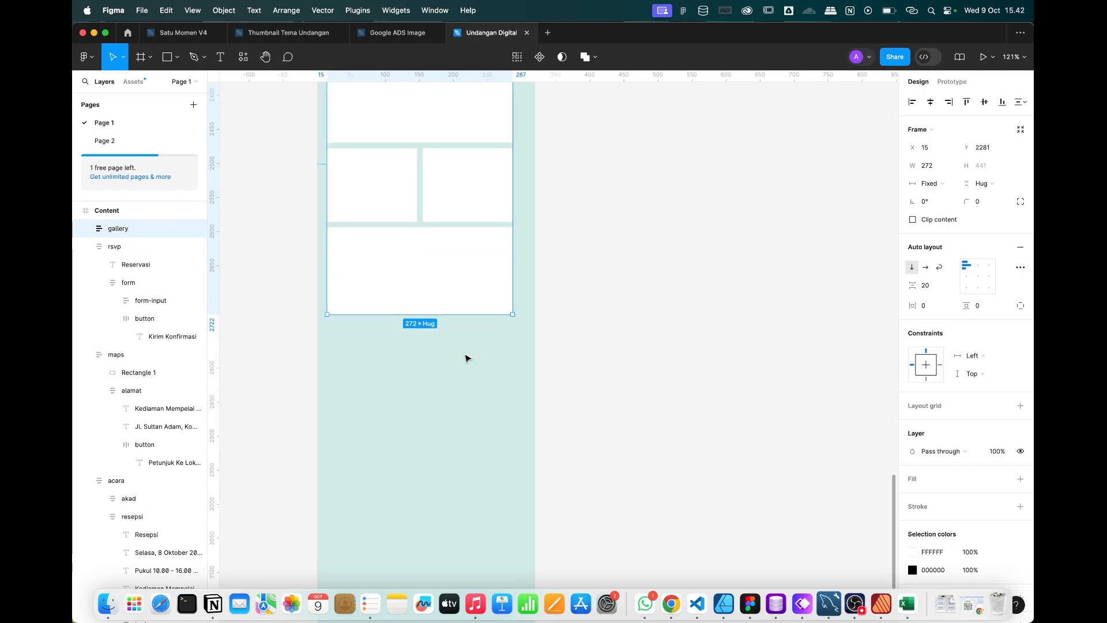
{"action": "left_click", "coordinate": [629, 377]}
{"action": "scroll", "coordinate": [456, 283], "scroll_direction": "up", "scroll_amount": 3}
{"action": "left_click", "coordinate": [424, 256]}
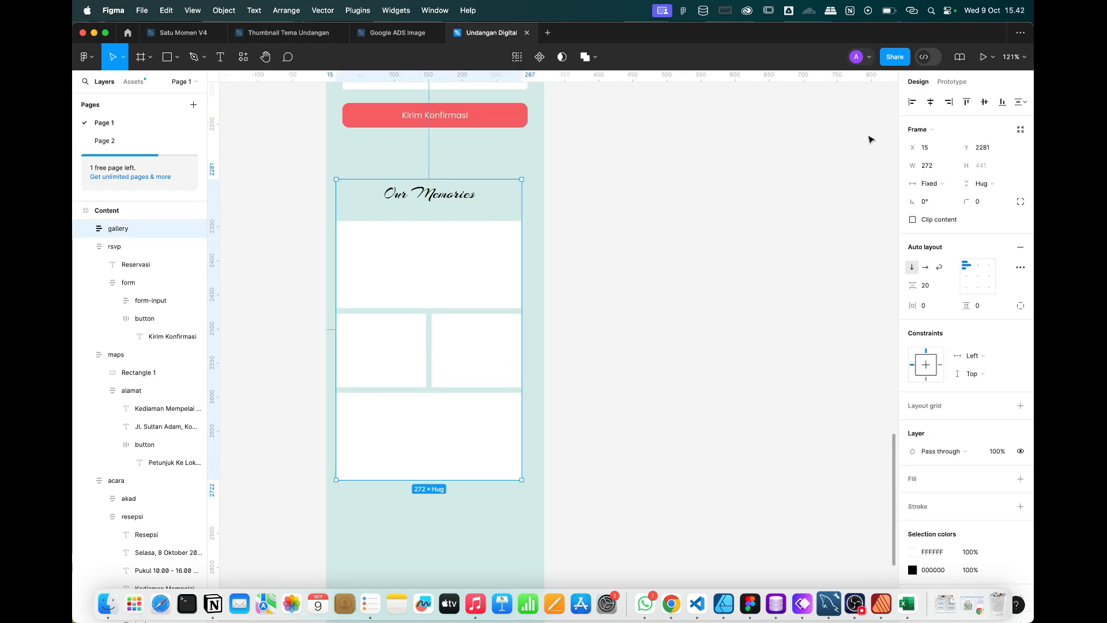
{"action": "scroll", "coordinate": [446, 255], "scroll_direction": "down", "scroll_amount": 3}
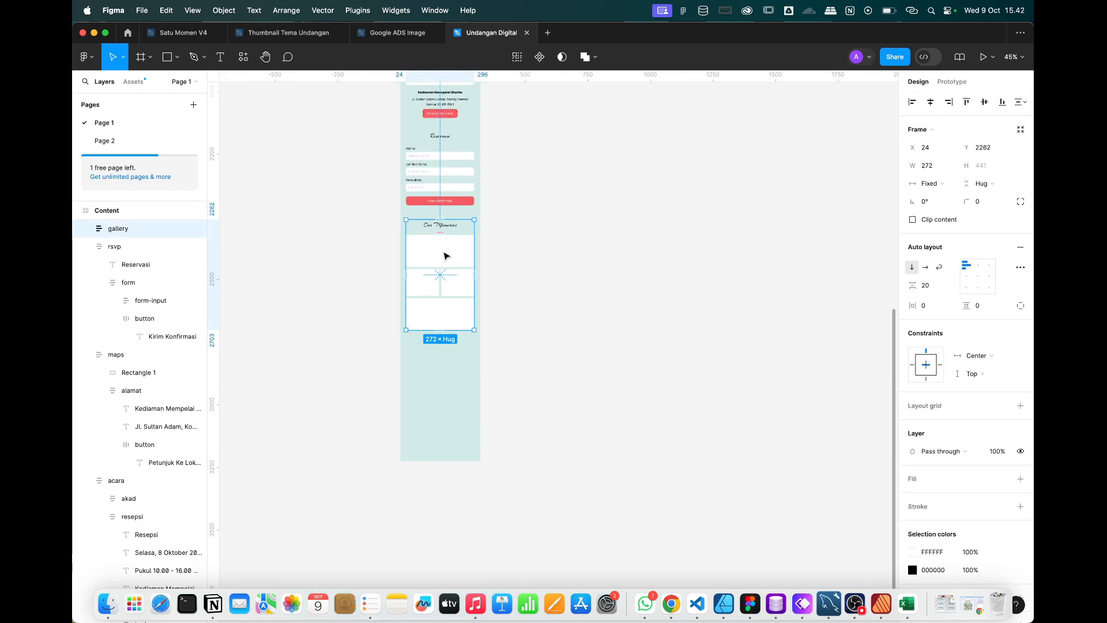
{"action": "scroll", "coordinate": [445, 255], "scroll_direction": "up", "scroll_amount": 3}
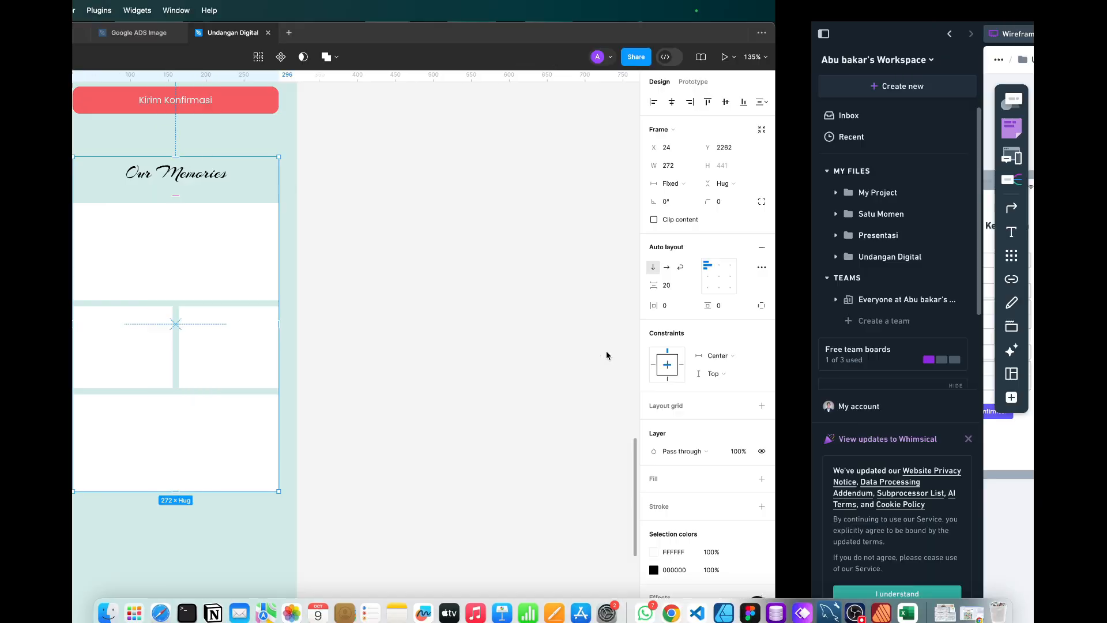
{"action": "scroll", "coordinate": [540, 339], "scroll_direction": "down", "scroll_amount": 3}
{"action": "scroll", "coordinate": [540, 339], "scroll_direction": "up", "scroll_amount": 2}
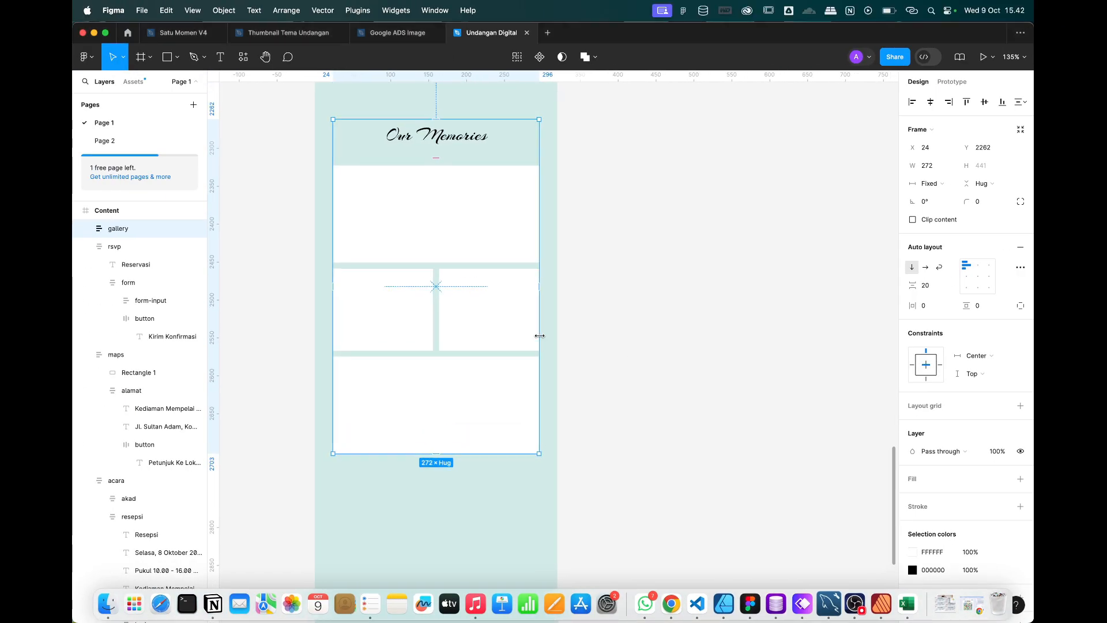
{"action": "double_click", "coordinate": [440, 135]}
{"action": "key", "text": "Escape"}
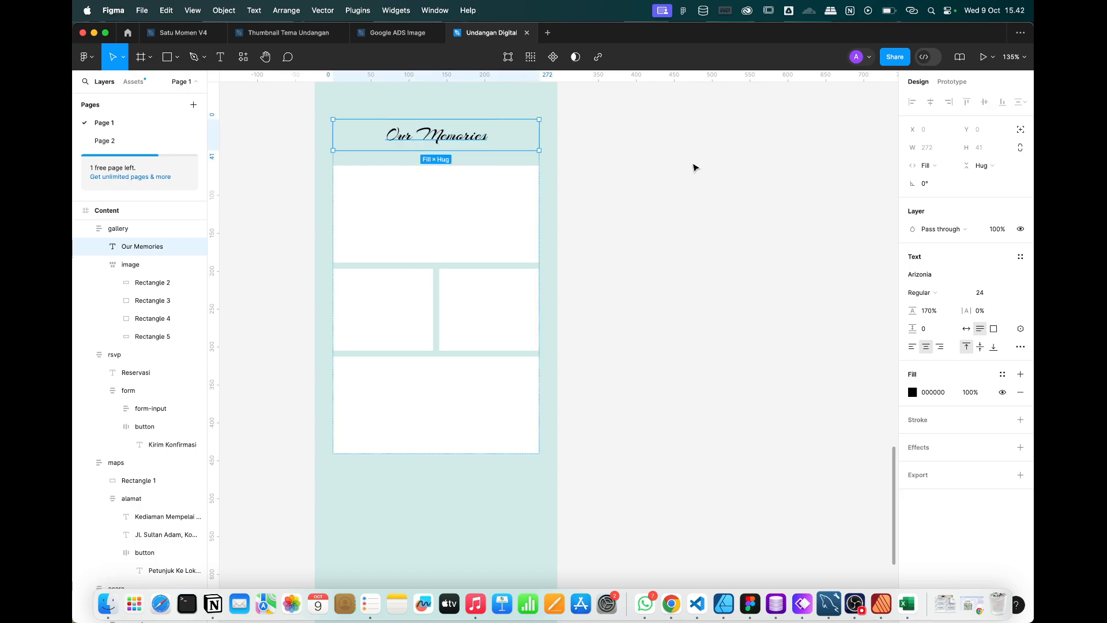
Paste a copy of the Our Memories heading below the gallery inside the Content frame.
{"action": "left_click", "coordinate": [645, 344]}
{"action": "scroll", "coordinate": [645, 343], "scroll_direction": "down", "scroll_amount": 5}
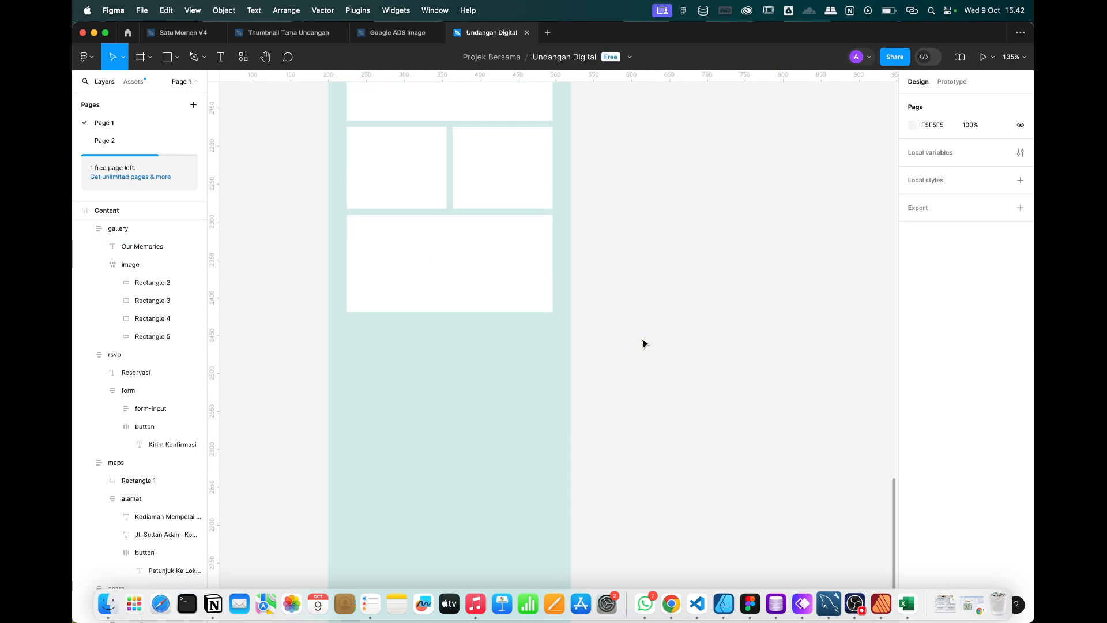
{"action": "key", "text": "ctrl+v"}
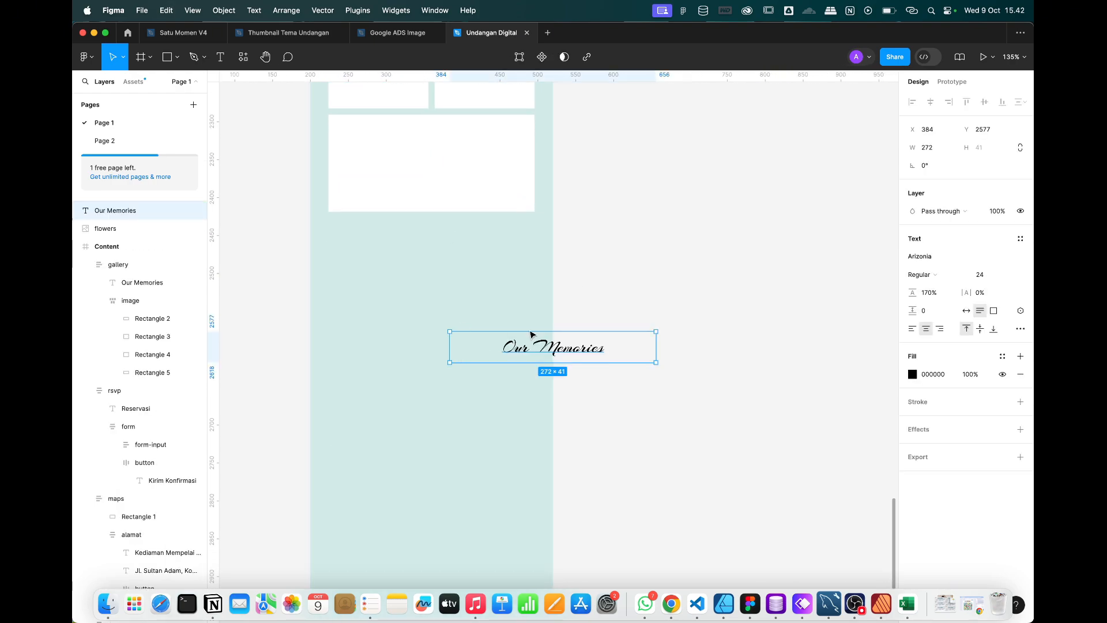
{"action": "left_click_drag", "start_coordinate": [464, 346], "coordinate": [347, 261]}
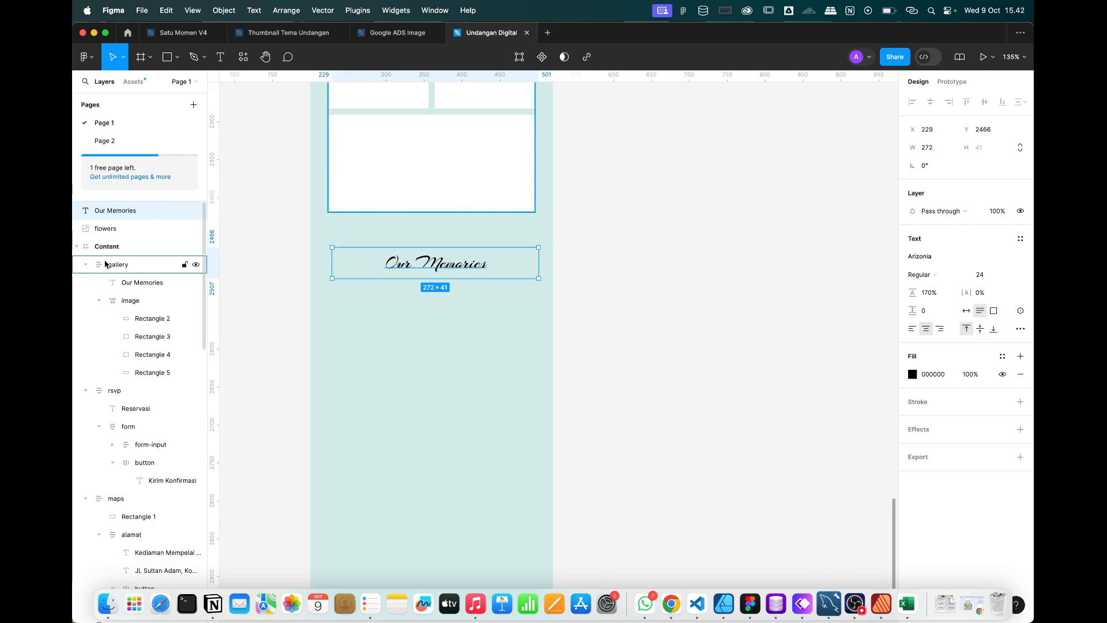
{"action": "left_click_drag", "start_coordinate": [105, 212], "coordinate": [123, 266]}
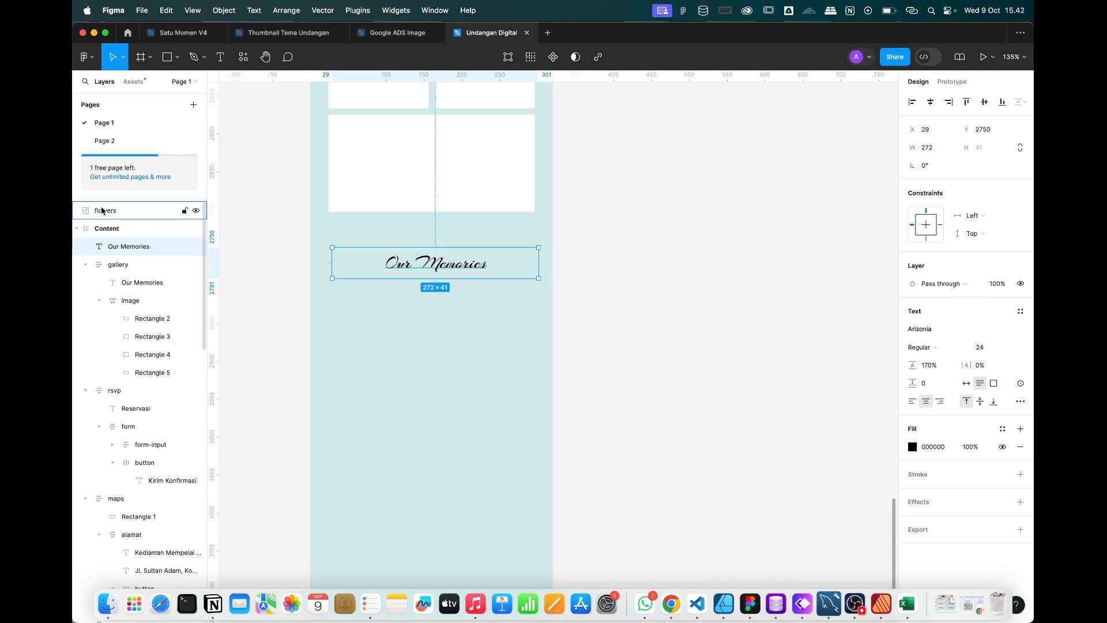
{"action": "left_click", "coordinate": [102, 211]}
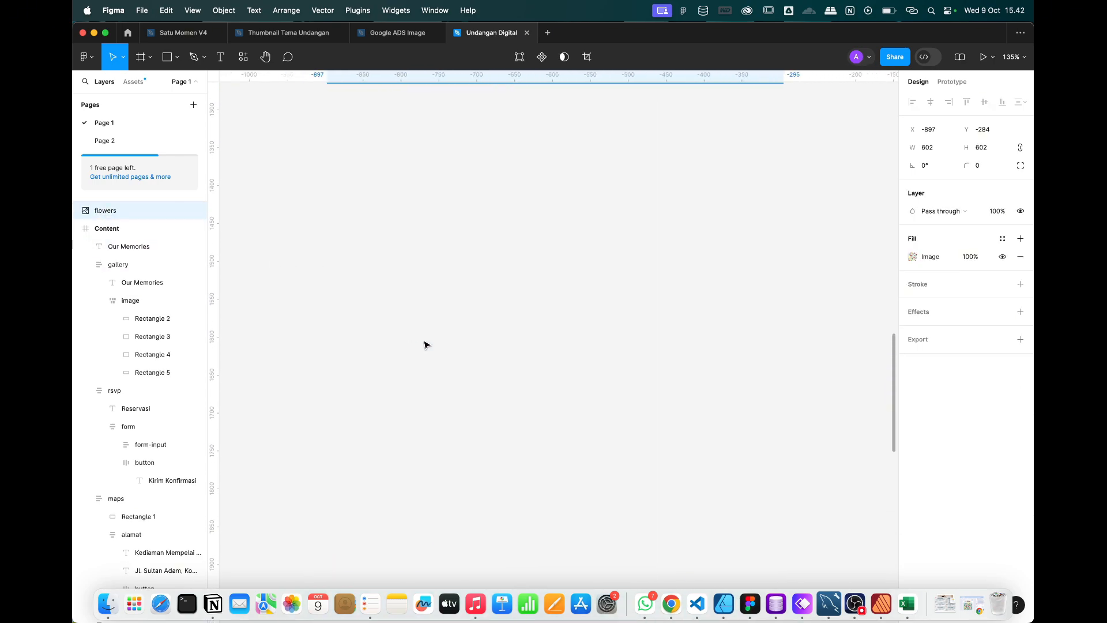
{"action": "scroll", "coordinate": [425, 344], "scroll_direction": "down", "scroll_amount": 5}
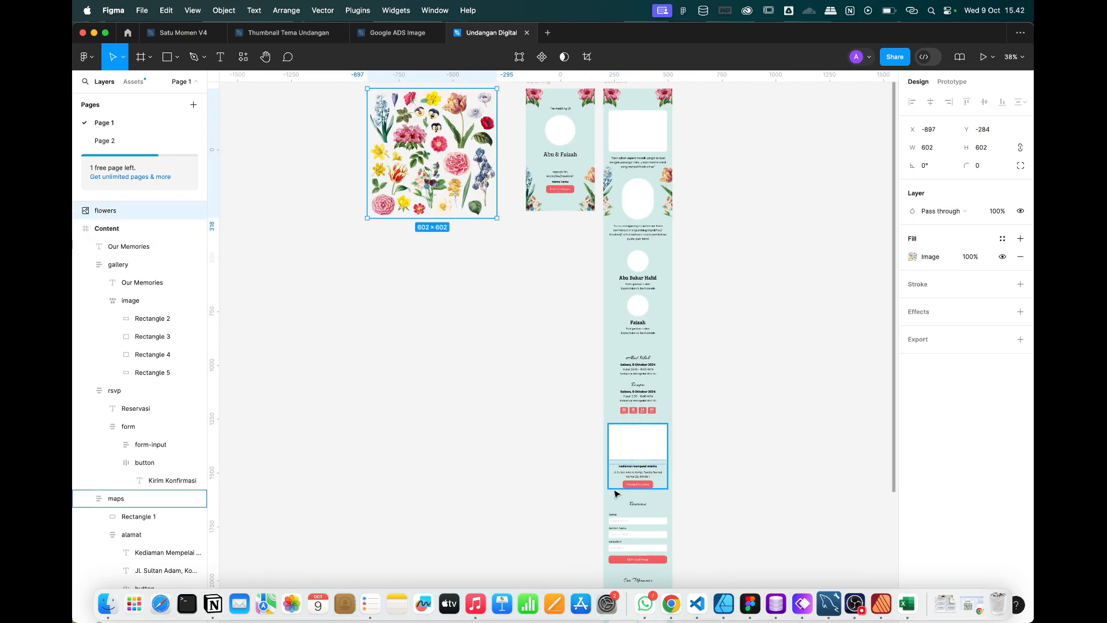
{"action": "scroll", "coordinate": [617, 487], "scroll_direction": "down", "scroll_amount": 5}
{"action": "scroll", "coordinate": [616, 493], "scroll_direction": "right", "scroll_amount": 3}
{"action": "scroll", "coordinate": [502, 482], "scroll_direction": "down", "scroll_amount": 3}
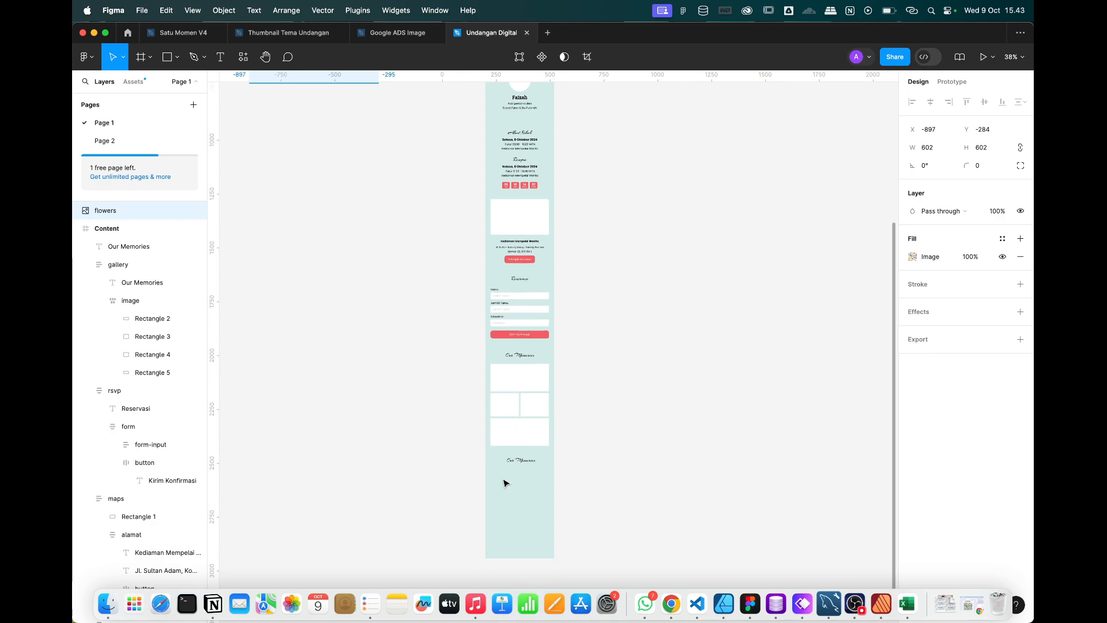
{"action": "scroll", "coordinate": [508, 483], "scroll_direction": "up", "scroll_amount": 10}
Retype the copied heading as 'Terima Kasih'.
{"action": "double_click", "coordinate": [574, 393]}
{"action": "type", "text": "T"}
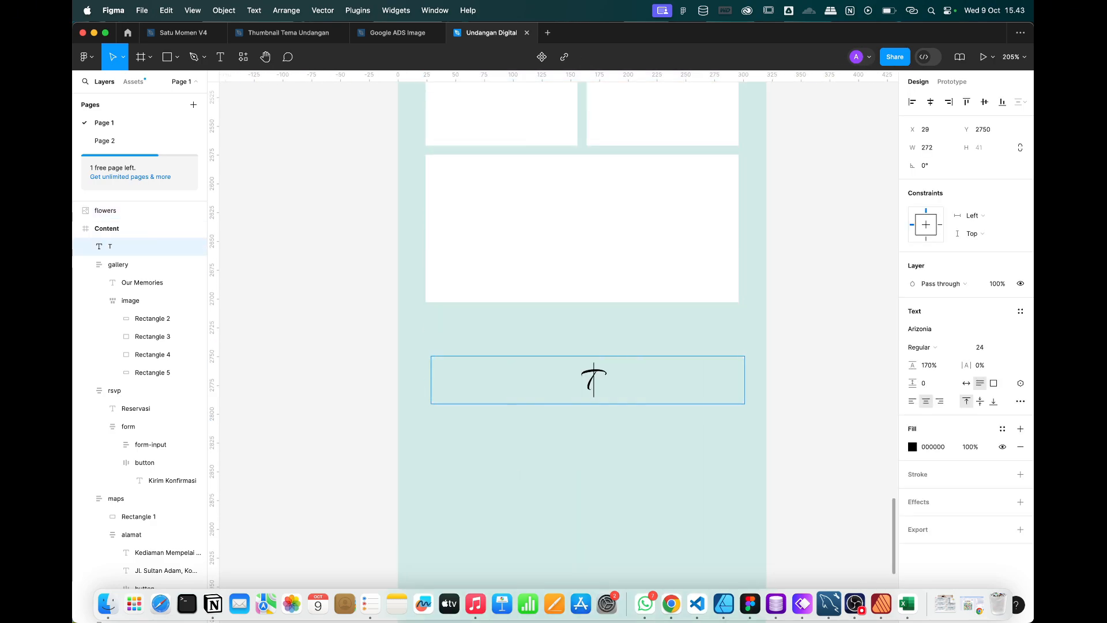
{"action": "type", "text": "Erim"}
{"action": "key", "text": "BackSpace"}
{"action": "key", "text": "BackSpace"}
{"action": "key", "text": "BackSpace"}
{"action": "key", "text": "BackSpace"}
{"action": "type", "text": "erima "}
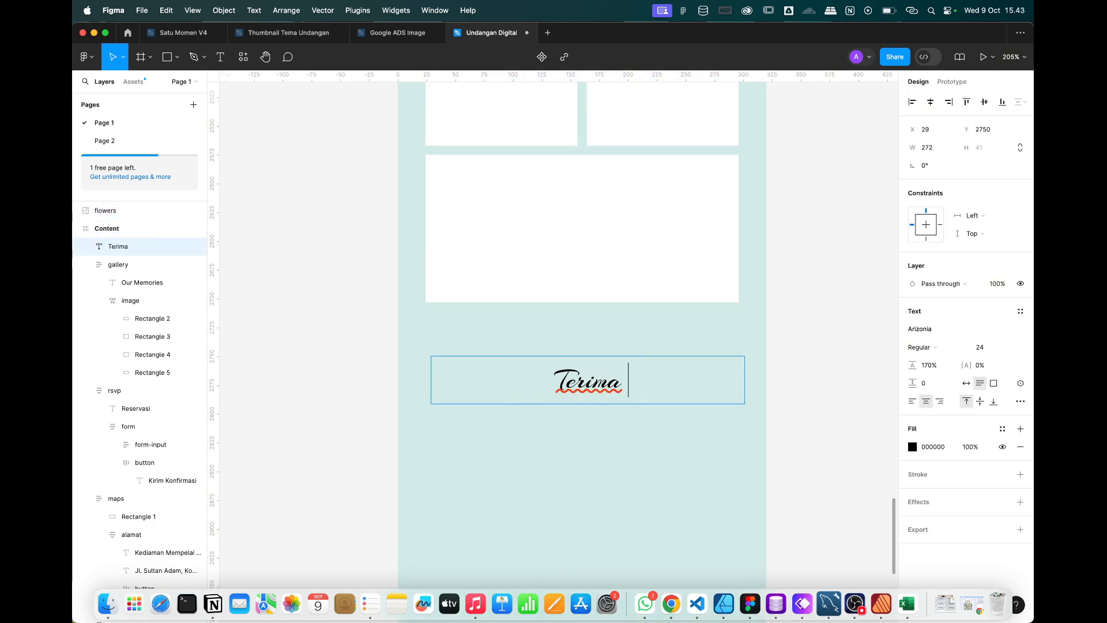
{"action": "type", "text": "Kaish"}
{"action": "scroll", "coordinate": [554, 334], "scroll_direction": "down", "scroll_amount": 2}
{"action": "scroll", "coordinate": [553, 335], "scroll_direction": "right", "scroll_amount": 2}
{"action": "key", "text": "BackSpace"}
{"action": "key", "text": "BackSpace"}
{"action": "key", "text": "BackSpace"}
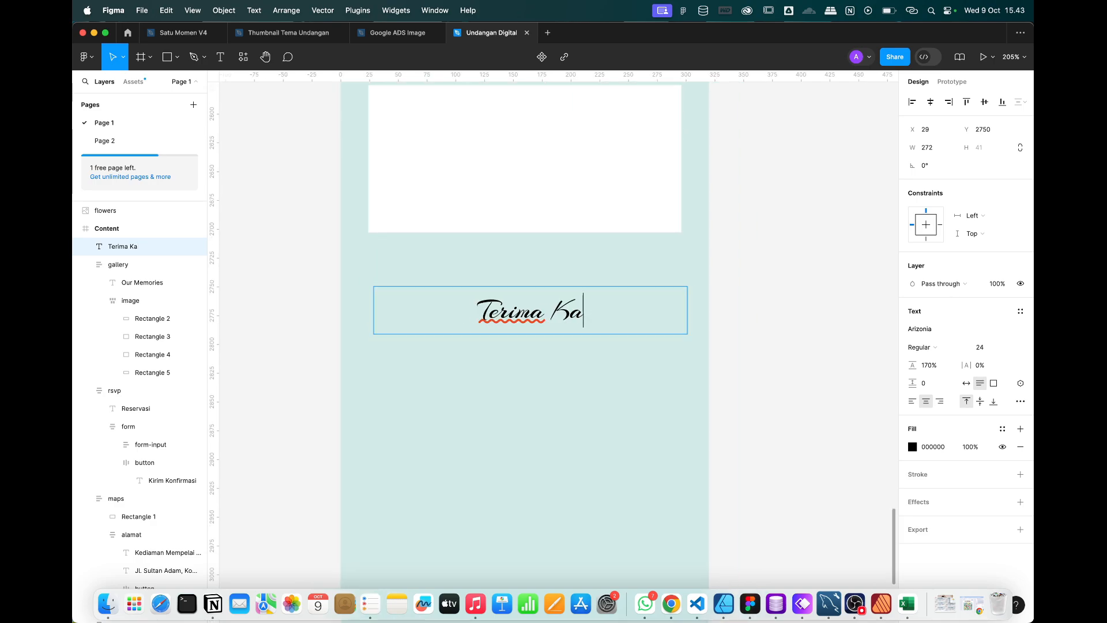
{"action": "type", "text": "sih"}
{"action": "key", "text": "Escape"}
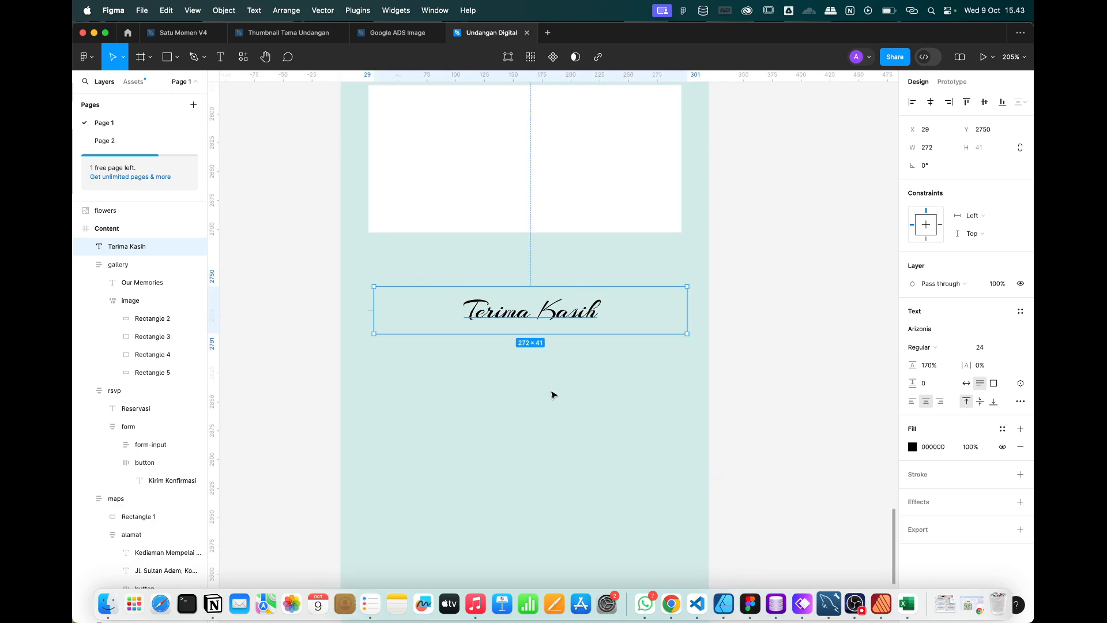
{"action": "scroll", "coordinate": [550, 393], "scroll_direction": "down", "scroll_amount": 1}
{"action": "scroll", "coordinate": [550, 393], "scroll_direction": "right", "scroll_amount": 1}
{"action": "scroll", "coordinate": [550, 396], "scroll_direction": "down", "scroll_amount": 5, "text": "ctrl"}
{"action": "scroll", "coordinate": [550, 396], "scroll_direction": "up", "scroll_amount": 5}
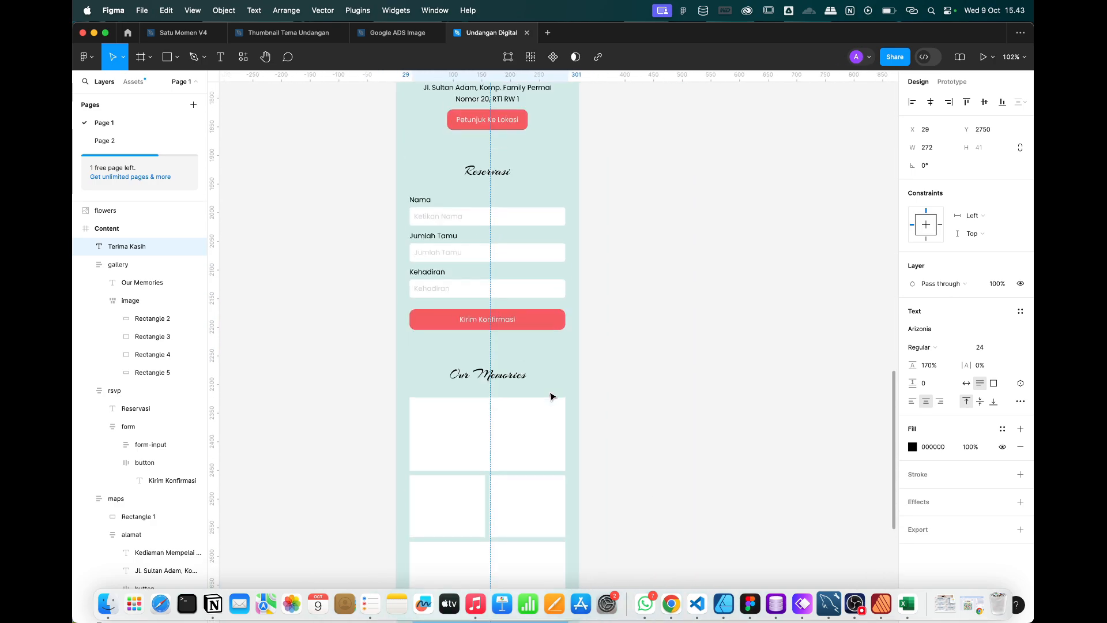
Paste a copy of the address text below the Terima Kasih heading.
{"action": "scroll", "coordinate": [507, 295], "scroll_direction": "up", "scroll_amount": 2}
{"action": "scroll", "coordinate": [488, 201], "scroll_direction": "down", "scroll_amount": 6}
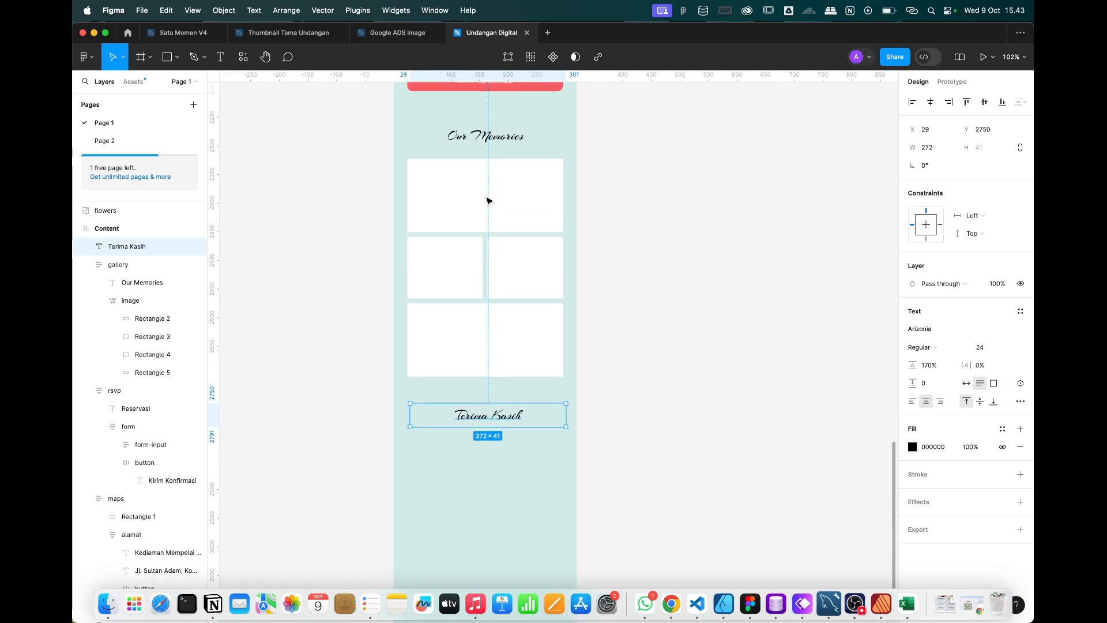
{"action": "scroll", "coordinate": [487, 201], "scroll_direction": "up", "scroll_amount": 10}
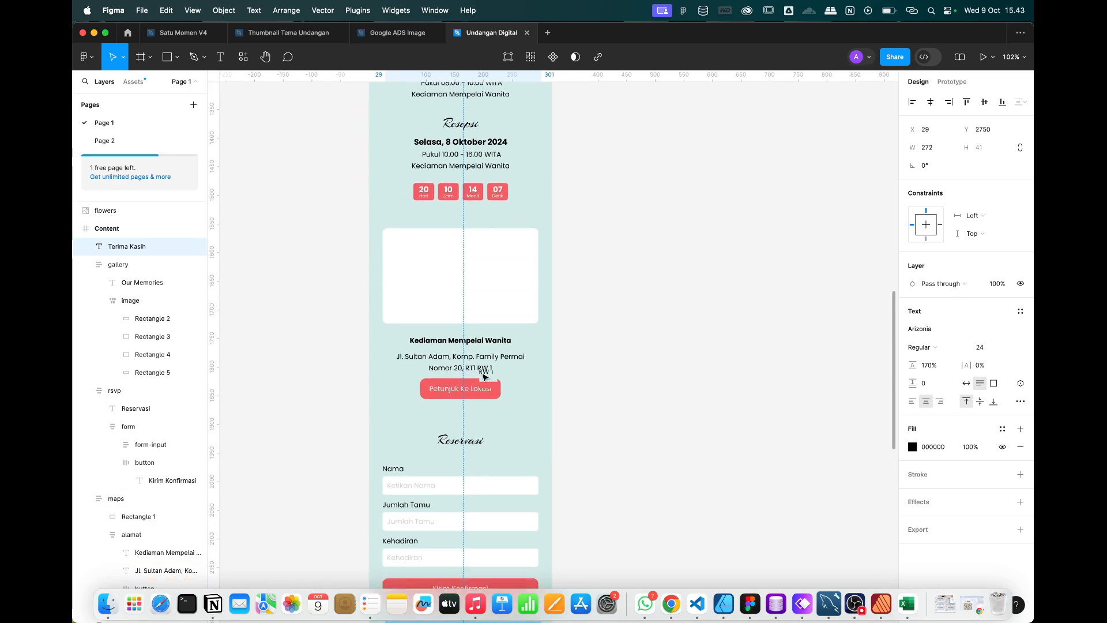
{"action": "scroll", "coordinate": [483, 376], "scroll_direction": "down", "scroll_amount": 2}
{"action": "left_click", "coordinate": [455, 305]}
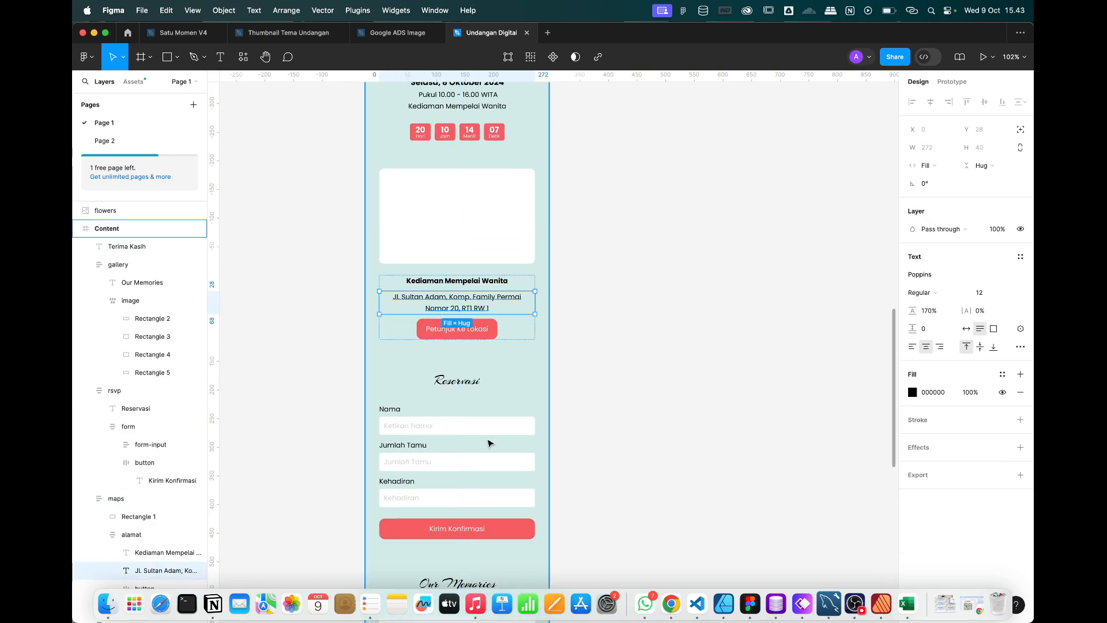
{"action": "scroll", "coordinate": [489, 443], "scroll_direction": "down", "scroll_amount": 6}
{"action": "left_click", "coordinate": [484, 563]}
{"action": "scroll", "coordinate": [485, 562], "scroll_direction": "down", "scroll_amount": 2}
{"action": "scroll", "coordinate": [485, 562], "scroll_direction": "up", "scroll_amount": 5}
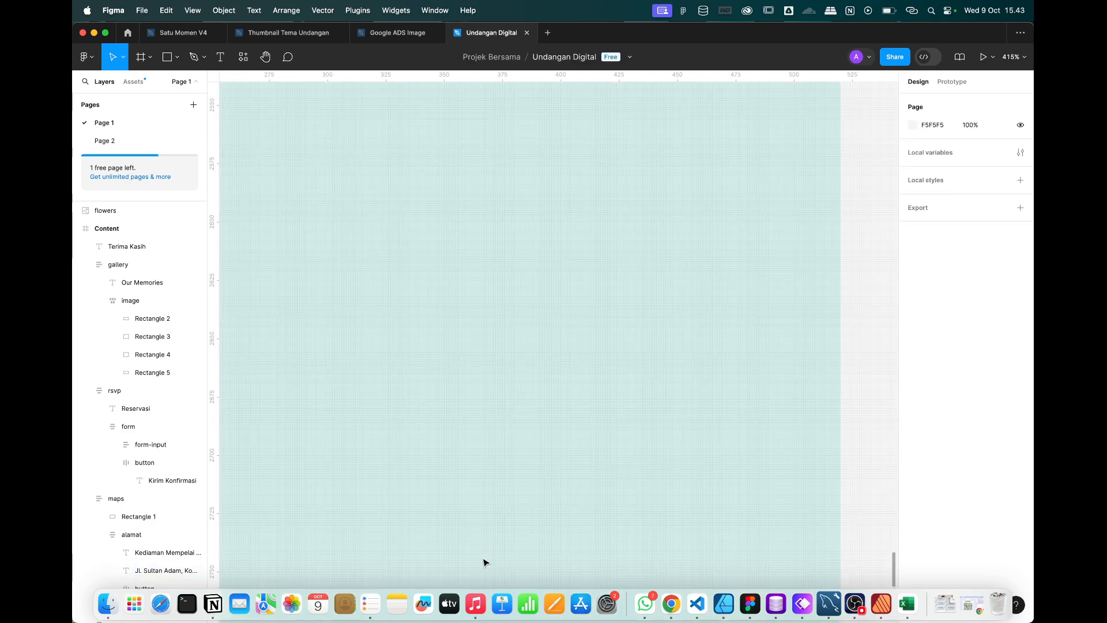
{"action": "scroll", "coordinate": [483, 562], "scroll_direction": "down", "scroll_amount": 6}
{"action": "key", "text": "super+v"}
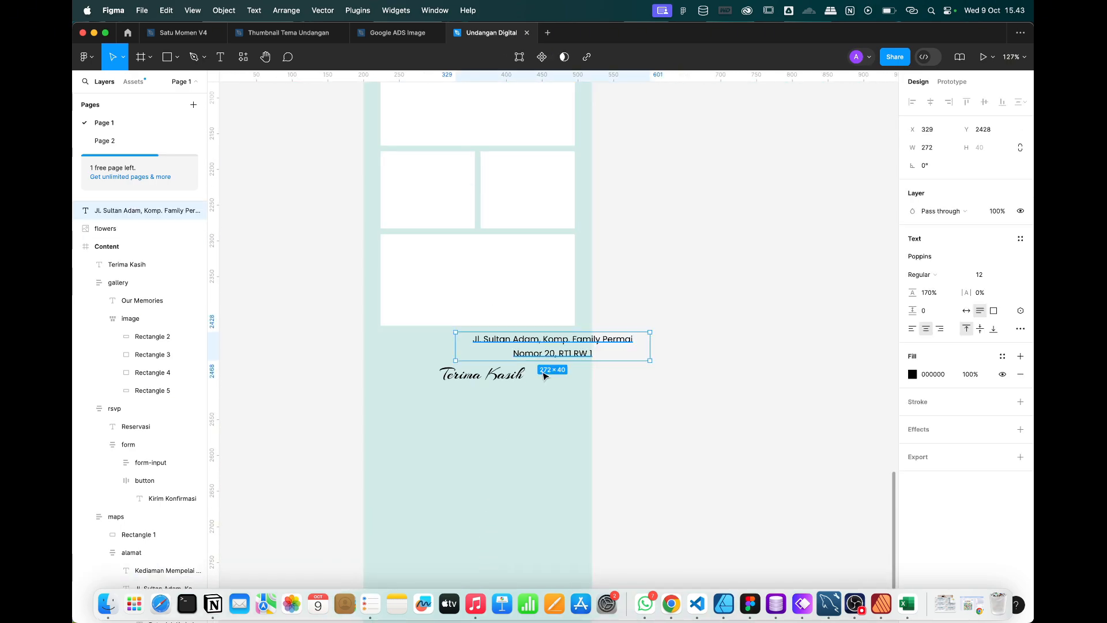
{"action": "left_click_drag", "start_coordinate": [554, 341], "coordinate": [459, 406]}
Move the copied text into the Content frame and centre it horizontally.
{"action": "left_click", "coordinate": [746, 306]}
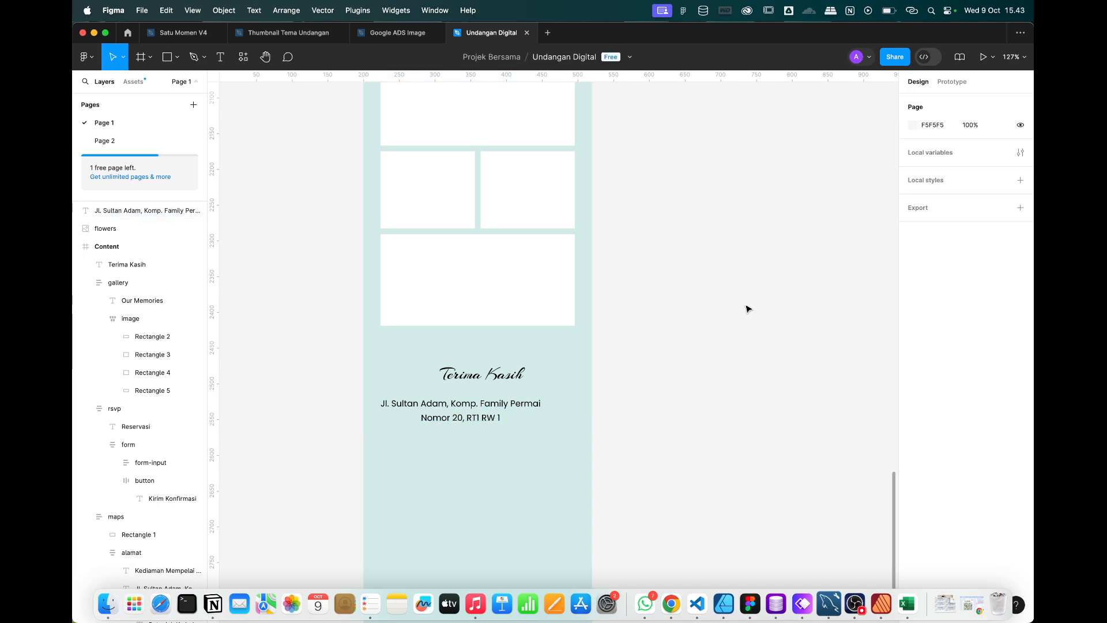
{"action": "left_click", "coordinate": [448, 419]}
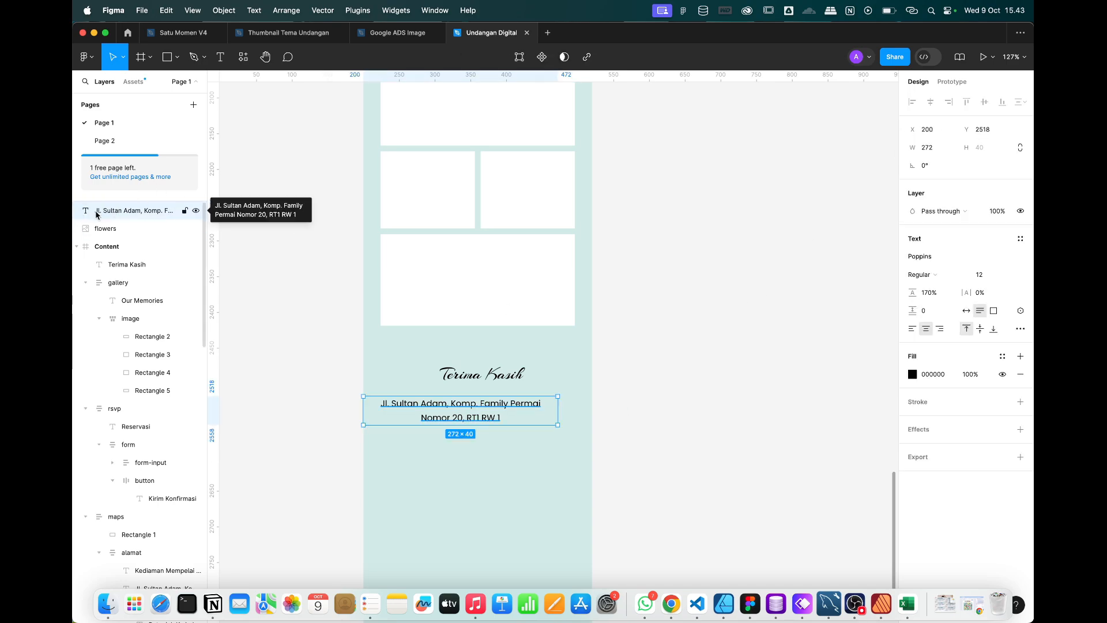
{"action": "left_click_drag", "start_coordinate": [113, 215], "coordinate": [127, 262]}
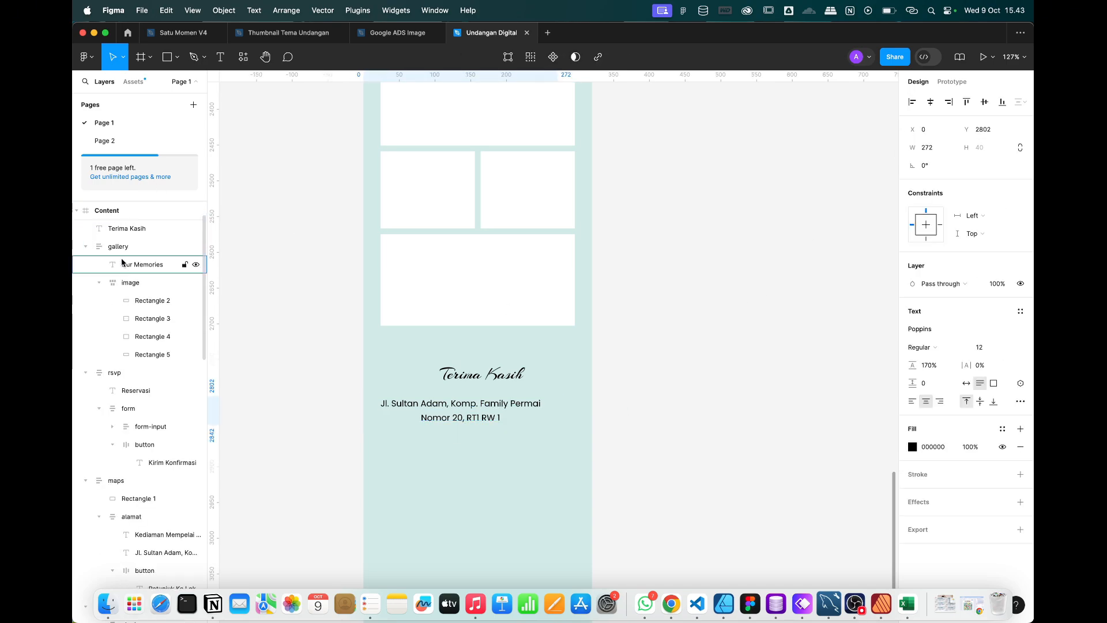
{"action": "left_click", "coordinate": [930, 103]}
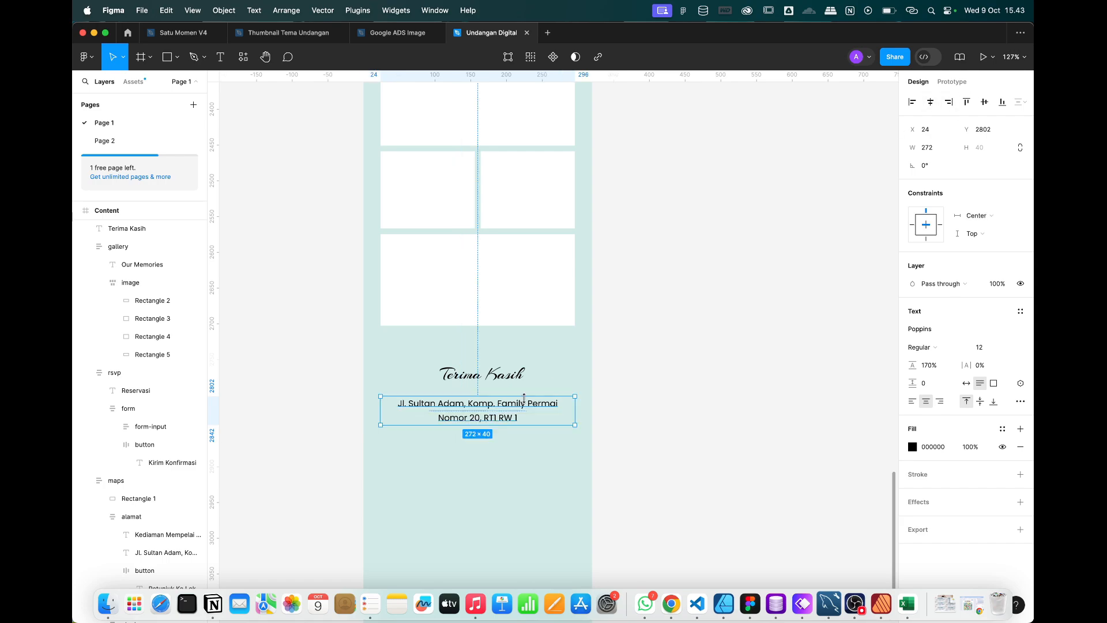
Replace the copied text with the wireframe's thank-you paragraph.
{"action": "key", "text": "ctrl+Right"}
{"action": "left_click", "coordinate": [624, 314]}
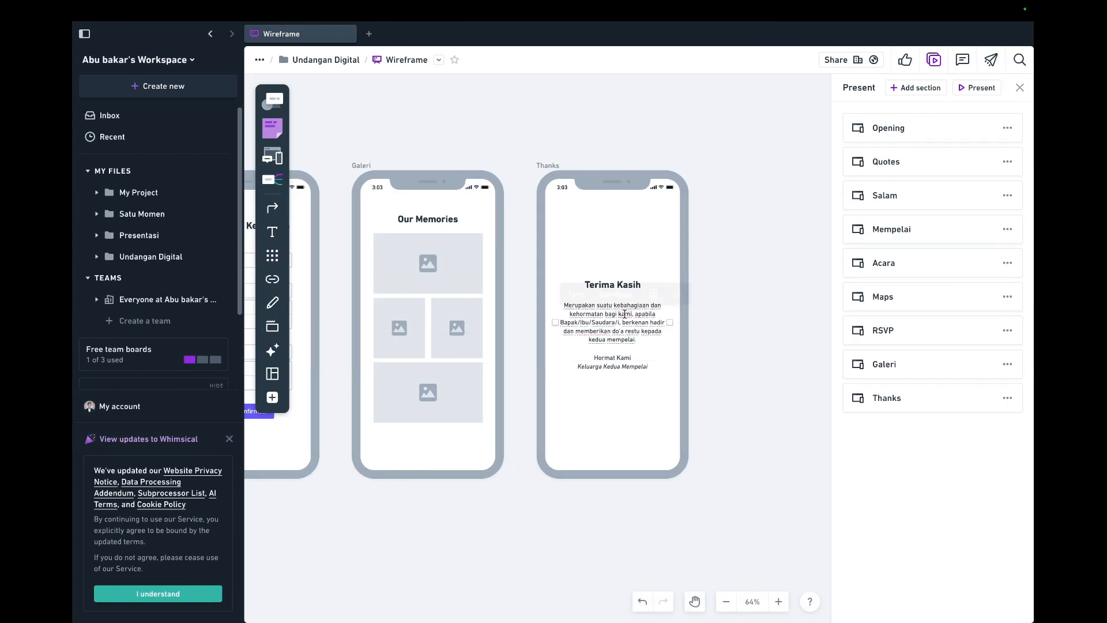
{"action": "left_click", "coordinate": [624, 314]}
{"action": "key", "text": "super+c"}
{"action": "key", "text": "ctrl+Left"}
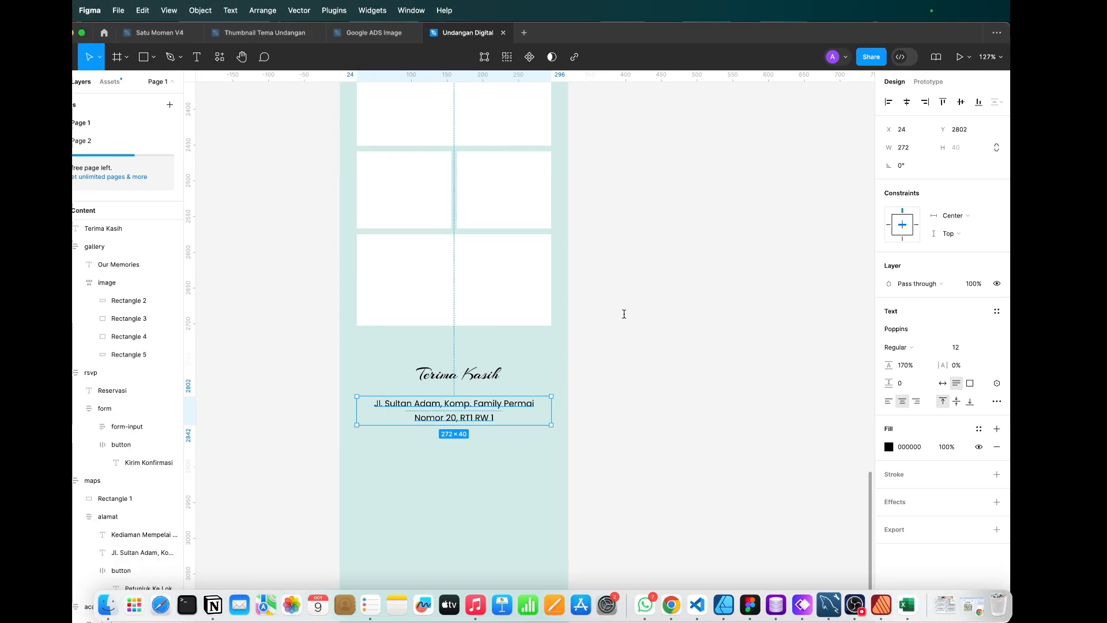
{"action": "key", "text": "Return"}
{"action": "key", "text": "super+v"}
{"action": "key", "text": "Escape"}
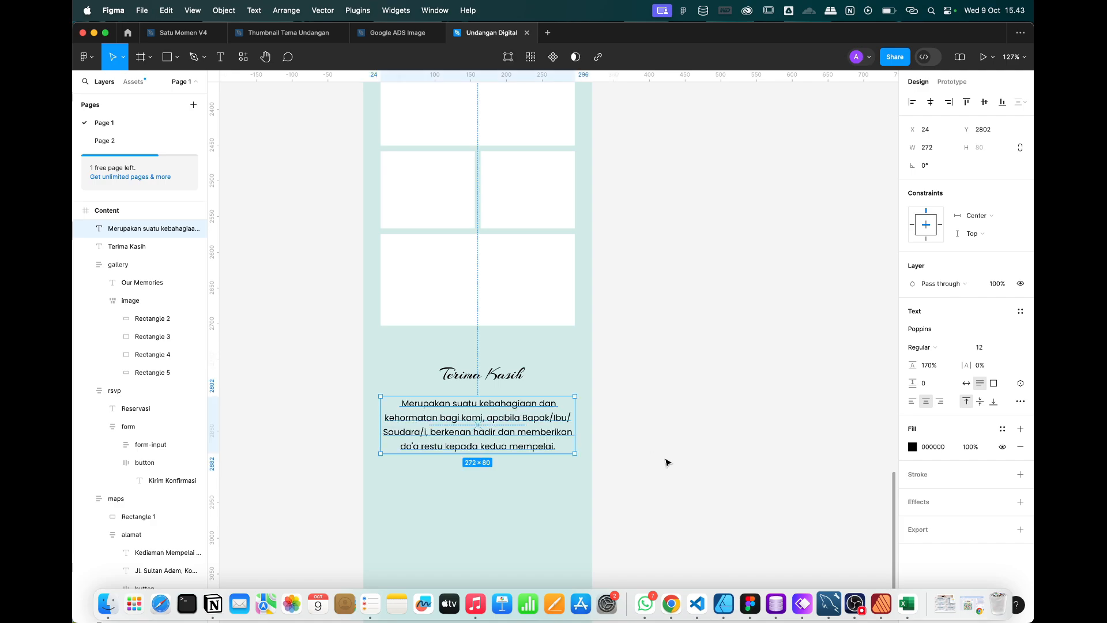
Add a duplicate below it reading 'Hormat Kami, Keluarga Kedua Mempelai'.
{"action": "scroll", "coordinate": [485, 501], "scroll_direction": "up", "scroll_amount": 1}
{"action": "key", "text": "super+v"}
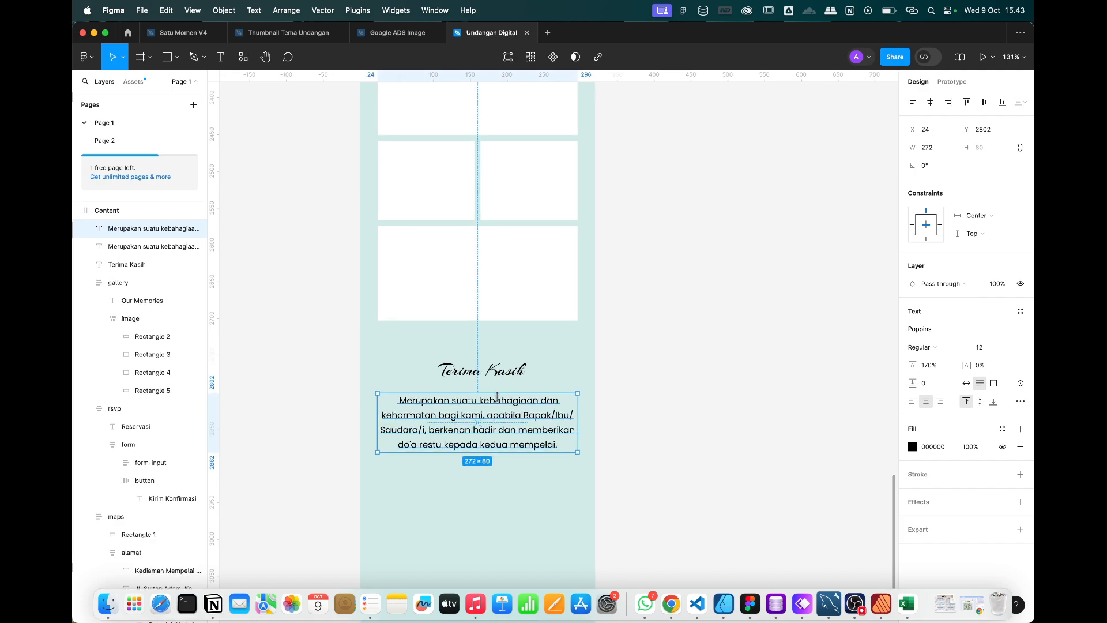
{"action": "left_click_drag", "start_coordinate": [496, 397], "coordinate": [499, 465]}
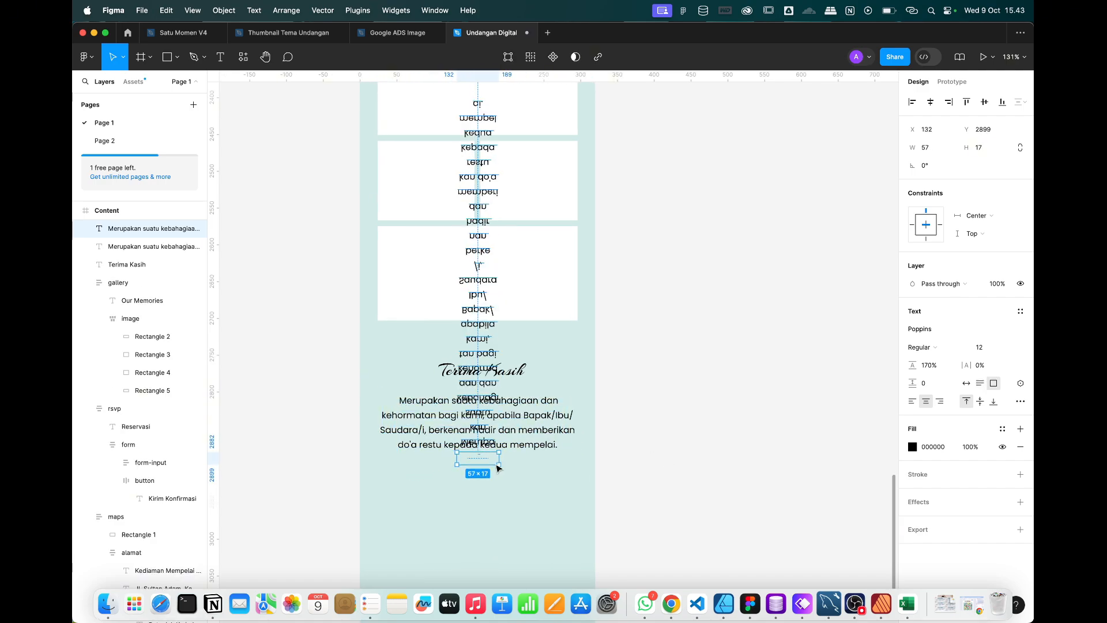
{"action": "key", "text": "super+z"}
{"action": "left_click_drag", "start_coordinate": [487, 412], "coordinate": [486, 495]}
{"action": "key", "text": "ctrl+Right"}
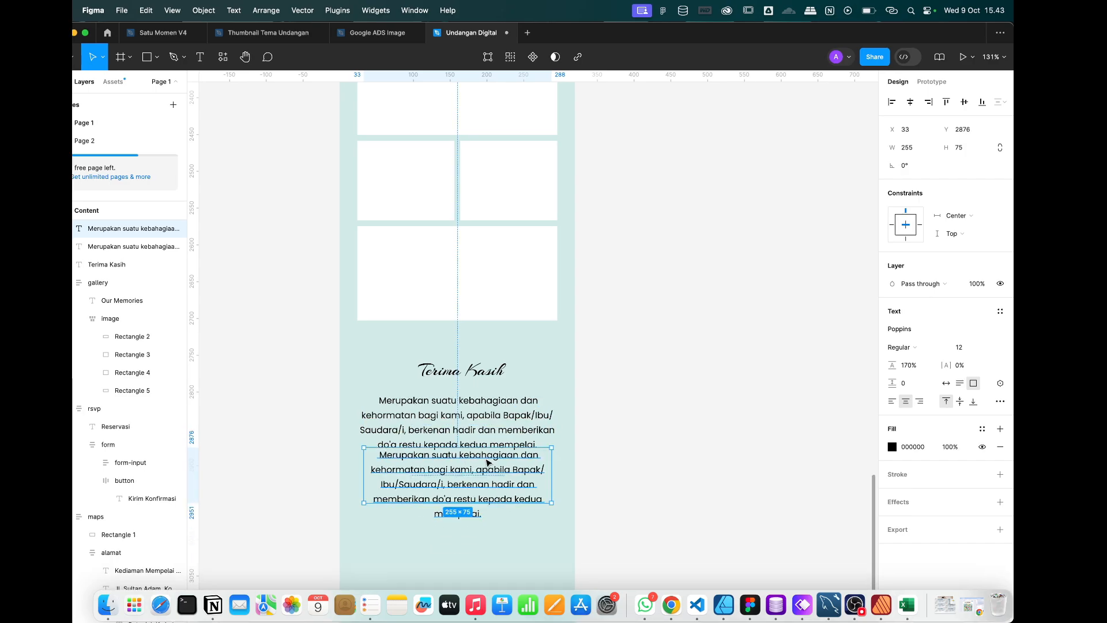
{"action": "key", "text": "ctrl+Left"}
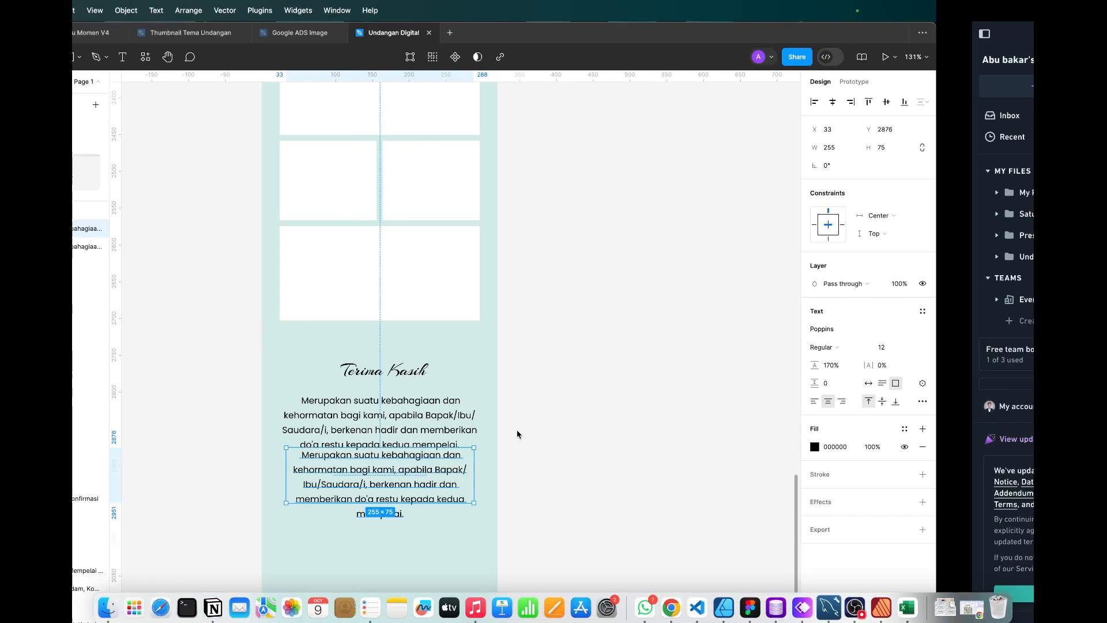
{"action": "double_click", "coordinate": [478, 495]}
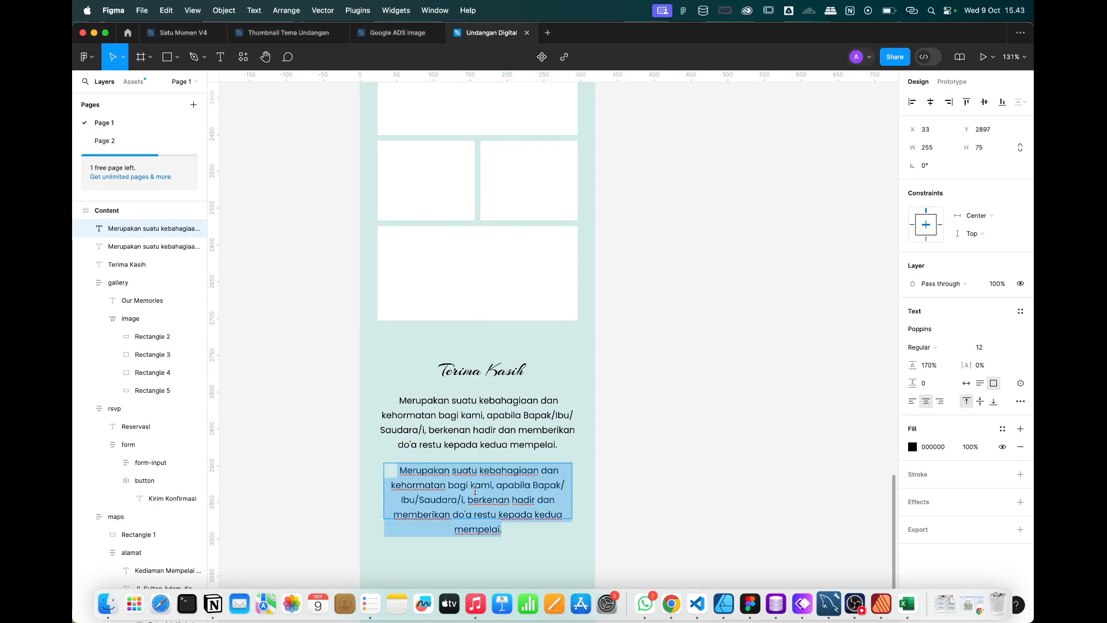
{"action": "type", "text": "Hormat Kami, "}
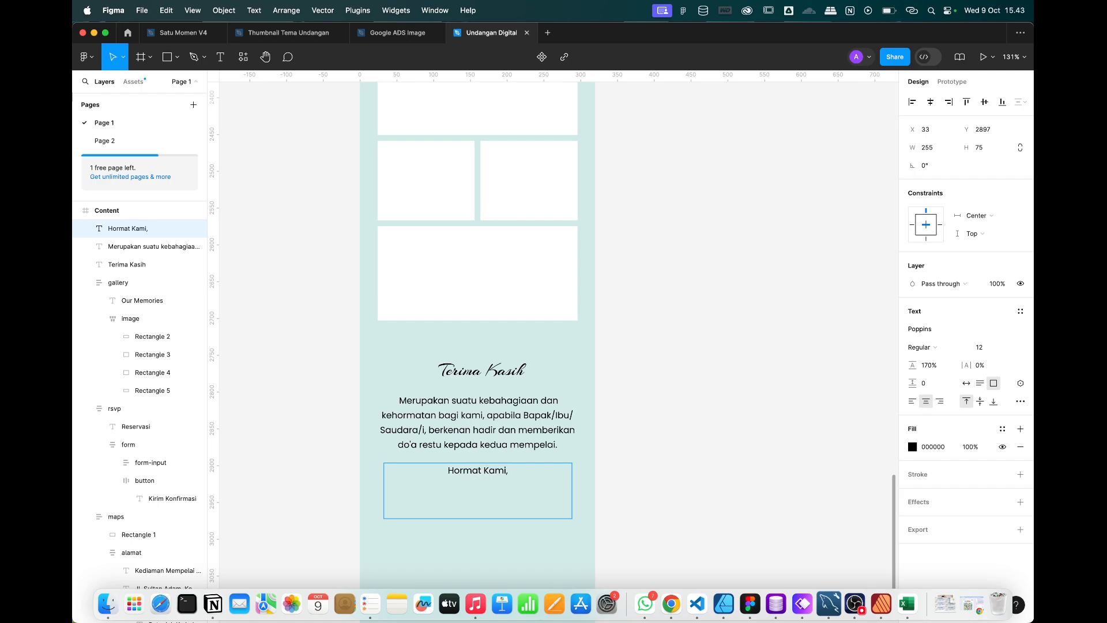
{"action": "type", "text": "Keluarga Kedua Mem"}
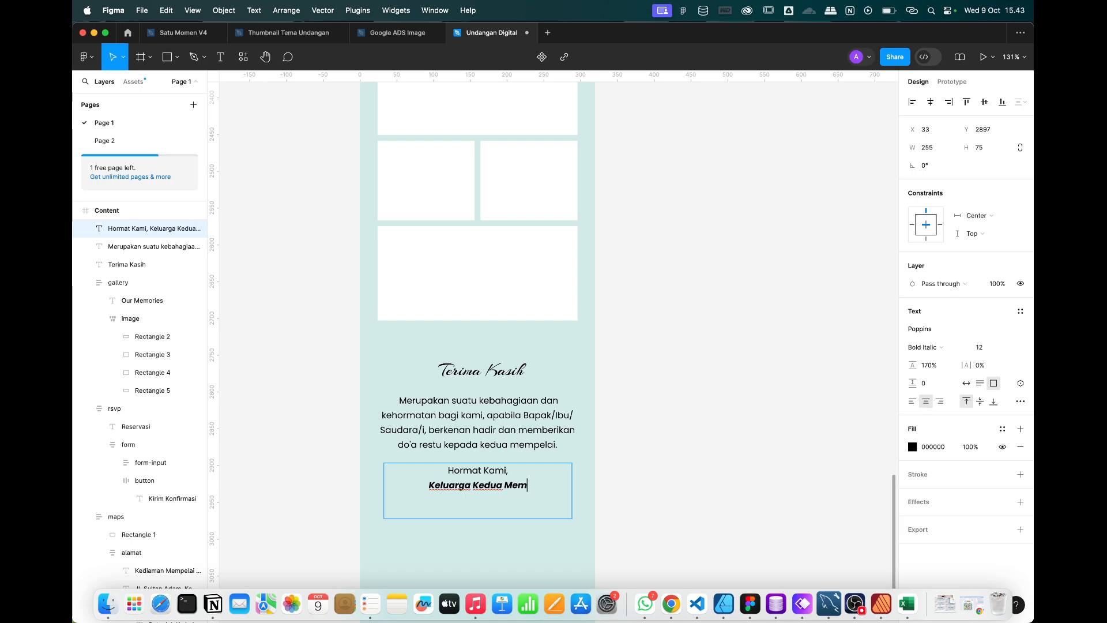
{"action": "type", "text": "pelai"}
{"action": "key", "text": "Escape"}
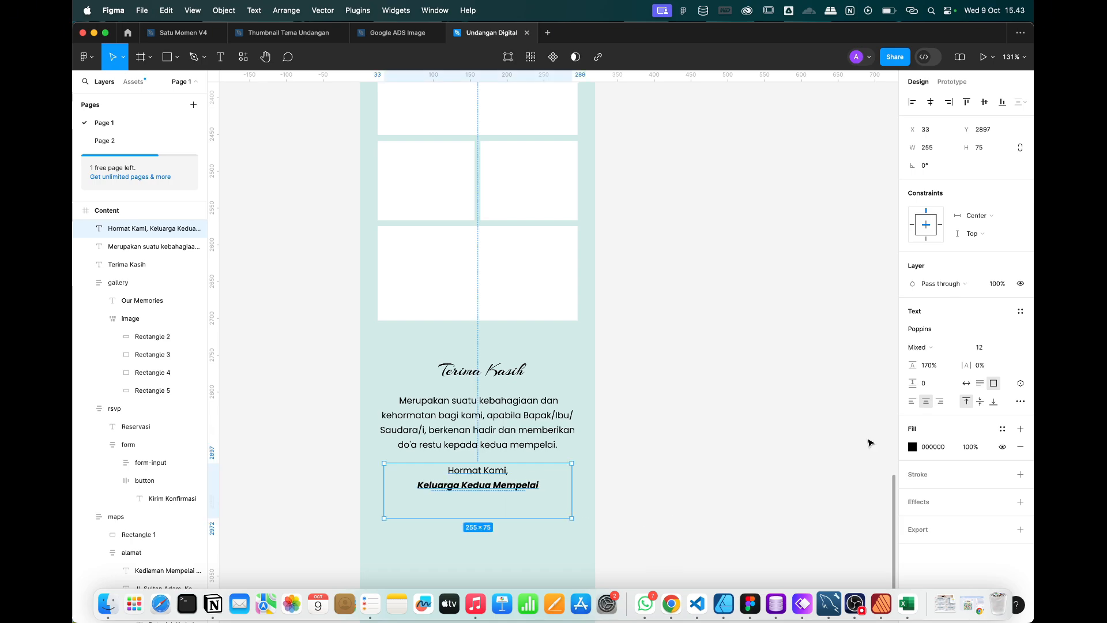
Wrap the heading, paragraph and sign-off in an auto-layout frame named 'thanks' with 20 spacing.
{"action": "left_click", "coordinate": [796, 453]}
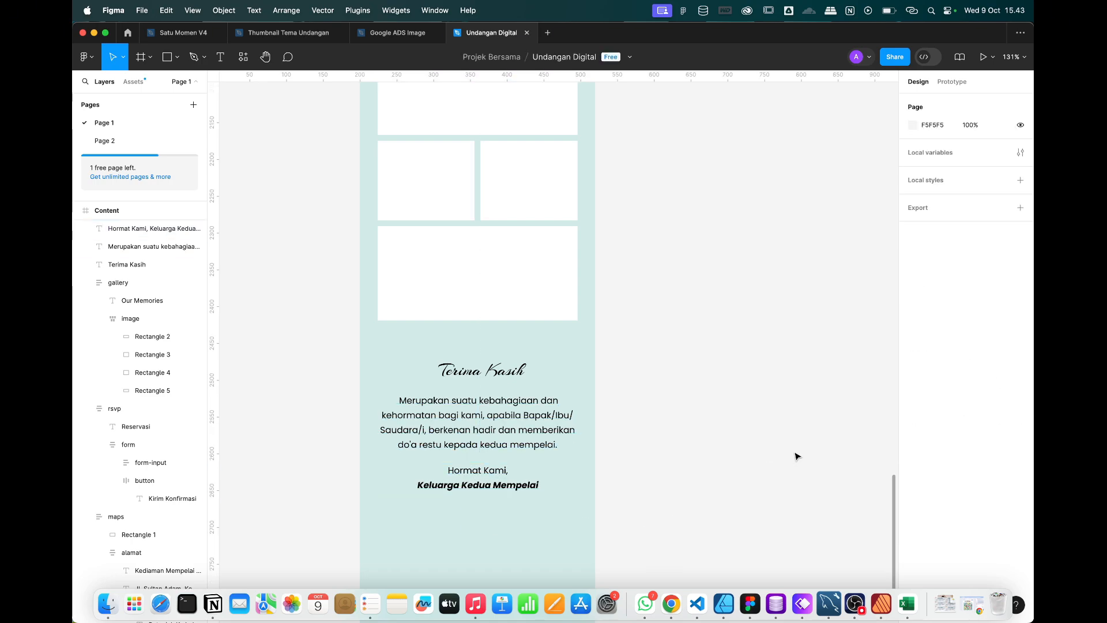
{"action": "left_click_drag", "start_coordinate": [657, 527], "coordinate": [388, 368]}
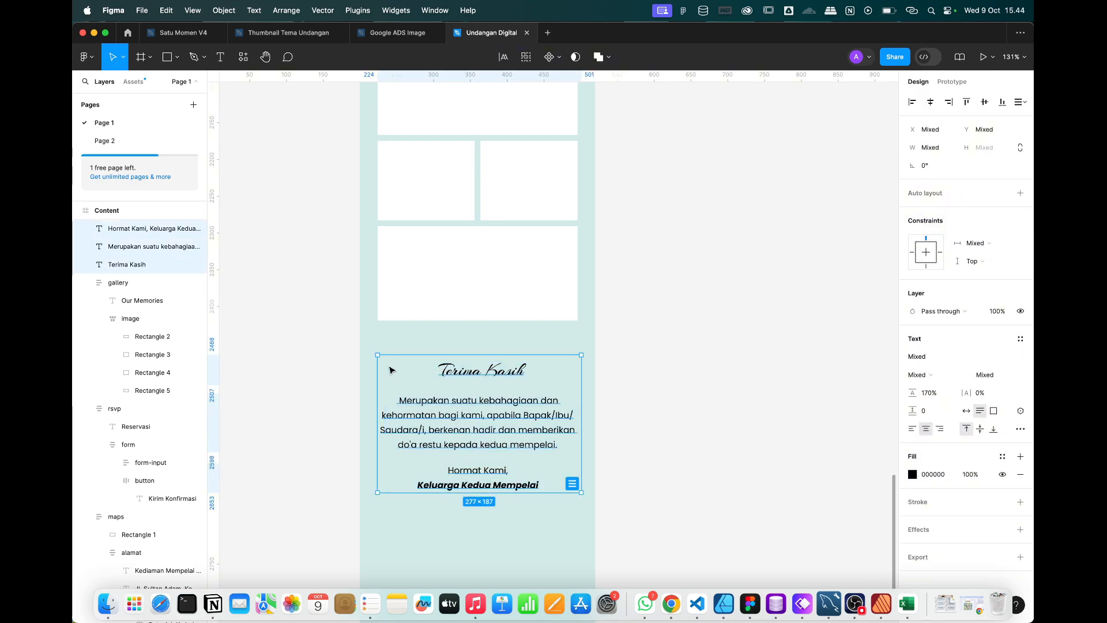
{"action": "right_click", "coordinate": [485, 437]}
{"action": "left_click", "coordinate": [500, 446]}
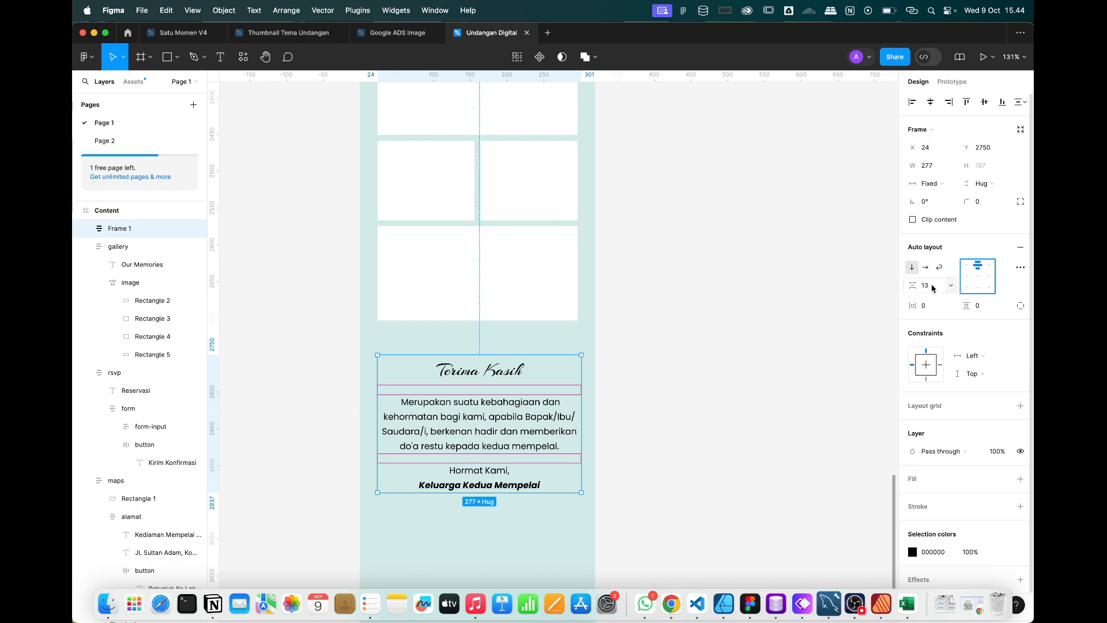
{"action": "type", "text": "20"}
{"action": "key", "text": "Return"}
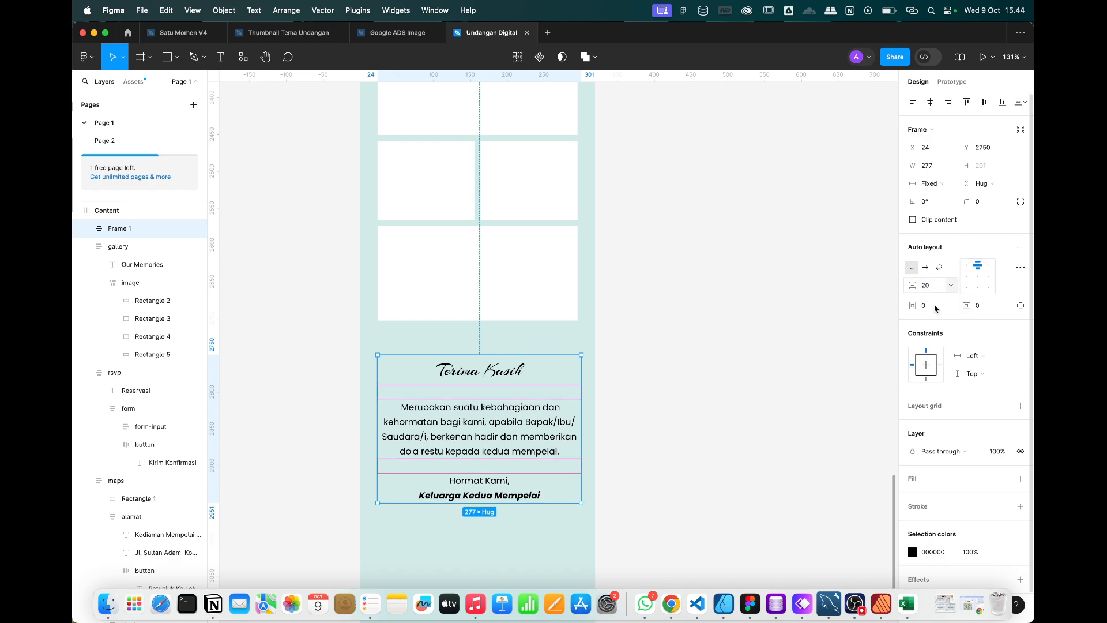
{"action": "double_click", "coordinate": [114, 230]}
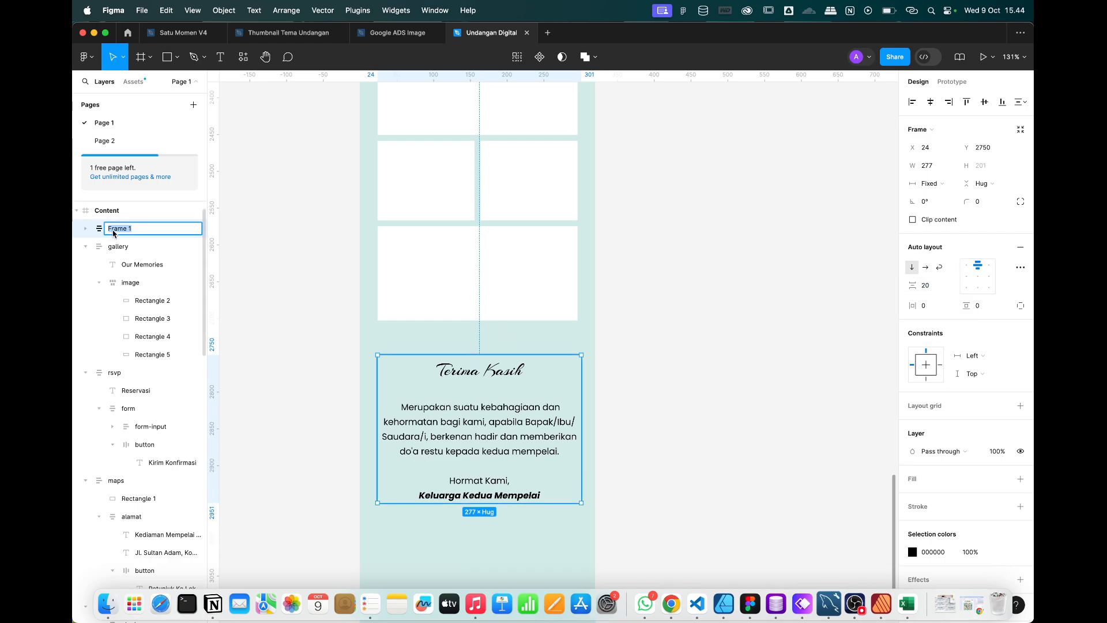
{"action": "type", "text": "thanks"}
{"action": "key", "text": "Return"}
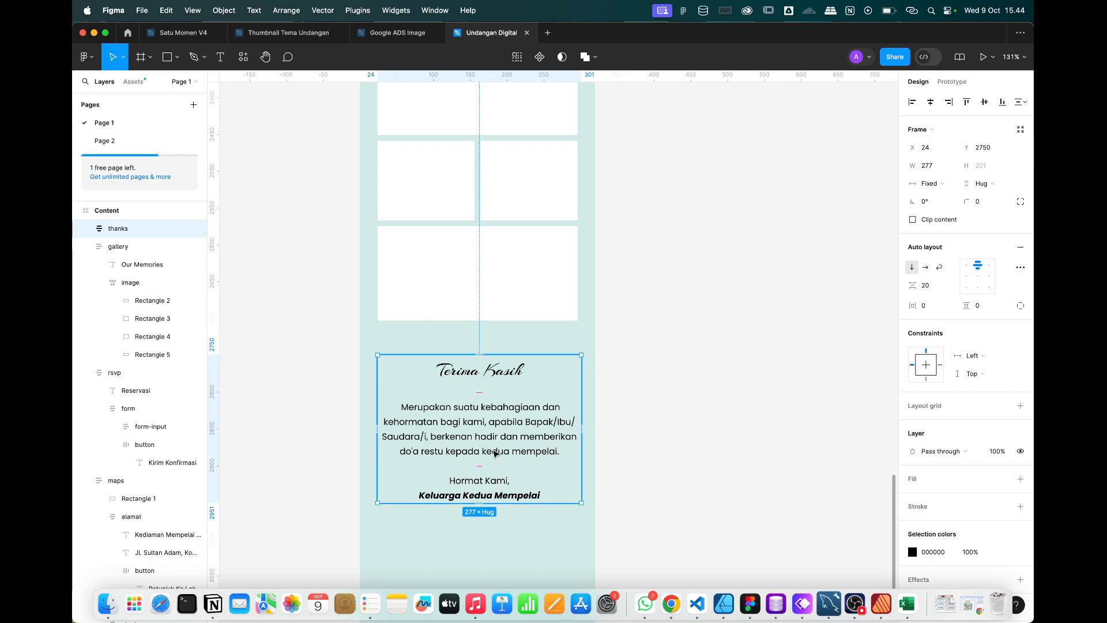
Select the quotes, salam, mempelai, acara, maps, rsvp, gallery and thanks sections together.
{"action": "scroll", "coordinate": [495, 452], "scroll_direction": "down", "scroll_amount": 5}
{"action": "scroll", "coordinate": [495, 452], "scroll_direction": "down", "scroll_amount": 6}
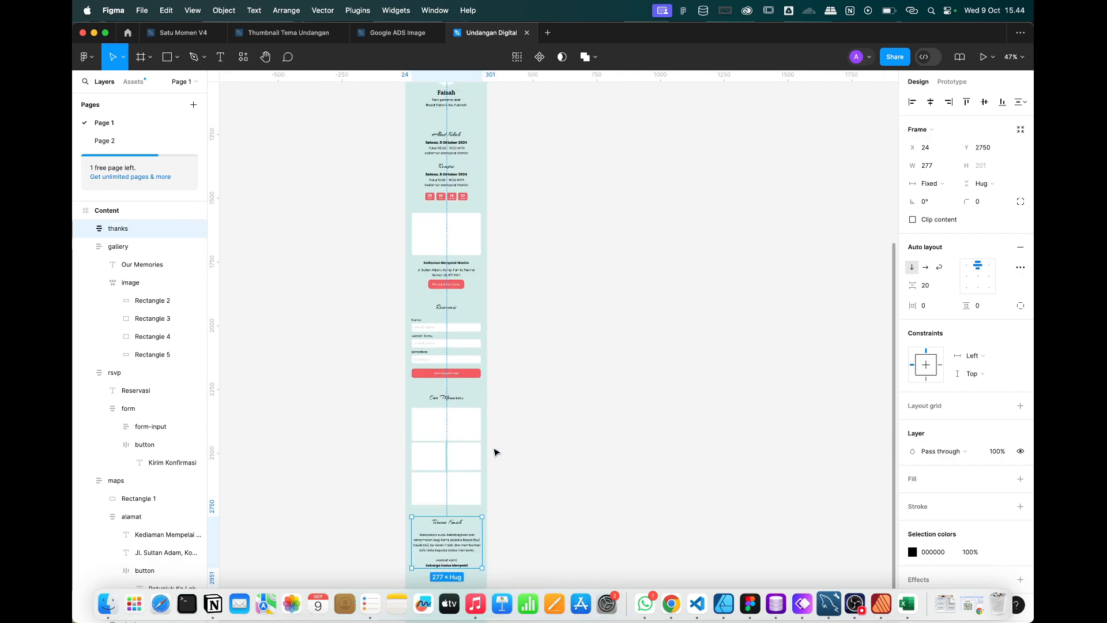
{"action": "left_click", "coordinate": [536, 458]}
{"action": "scroll", "coordinate": [499, 386], "scroll_direction": "up", "scroll_amount": 3}
{"action": "scroll", "coordinate": [495, 384], "scroll_direction": "down", "scroll_amount": 3}
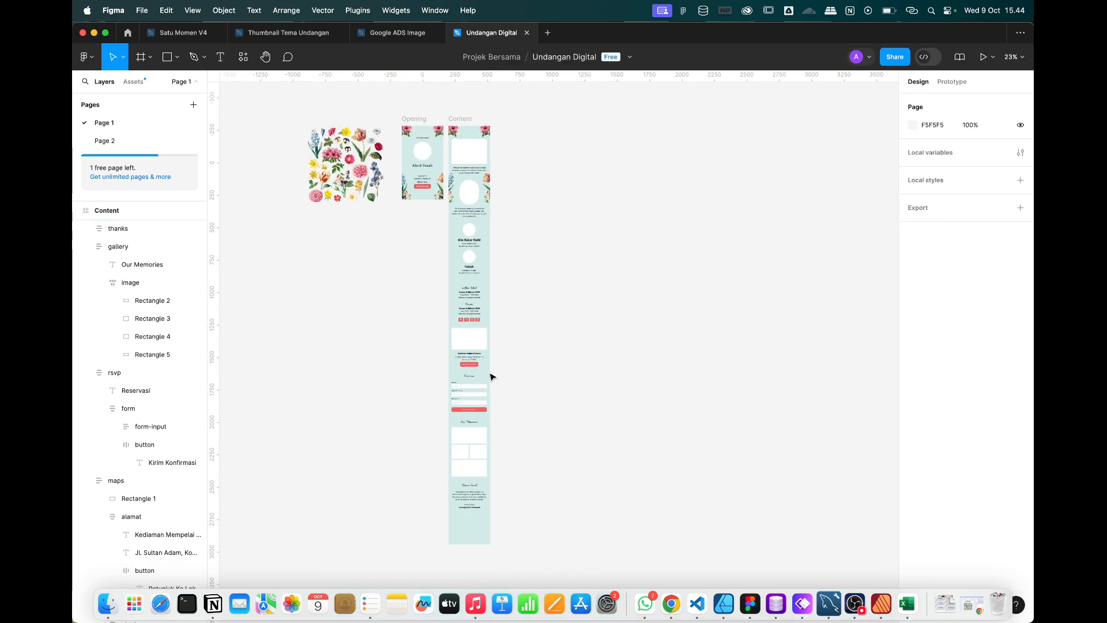
{"action": "left_click", "coordinate": [478, 159]}
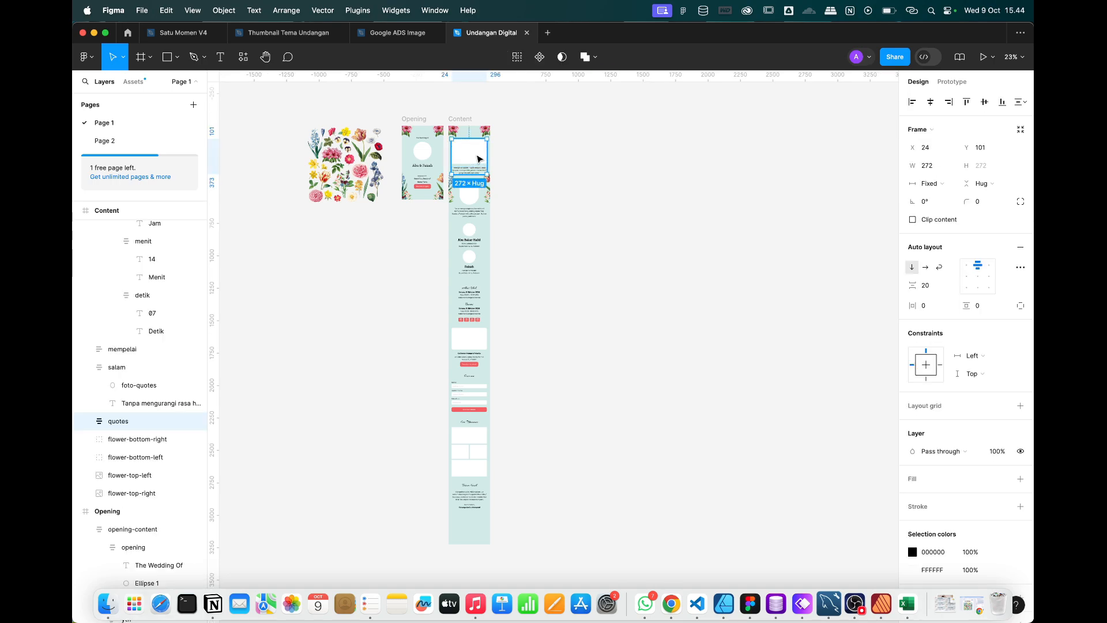
{"action": "left_click", "coordinate": [473, 208], "text": "shift"}
{"action": "left_click", "coordinate": [474, 255], "text": "shift"}
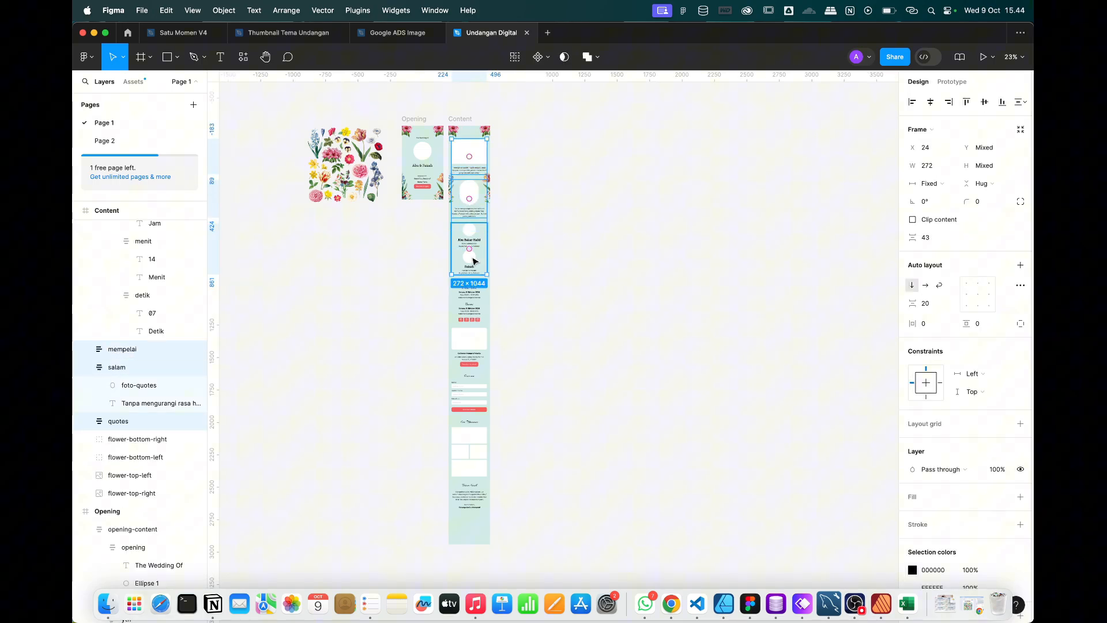
{"action": "left_click", "coordinate": [469, 303], "text": "shift"}
{"action": "left_click", "coordinate": [476, 362], "text": "shift"}
{"action": "left_click", "coordinate": [475, 390], "text": "shift"}
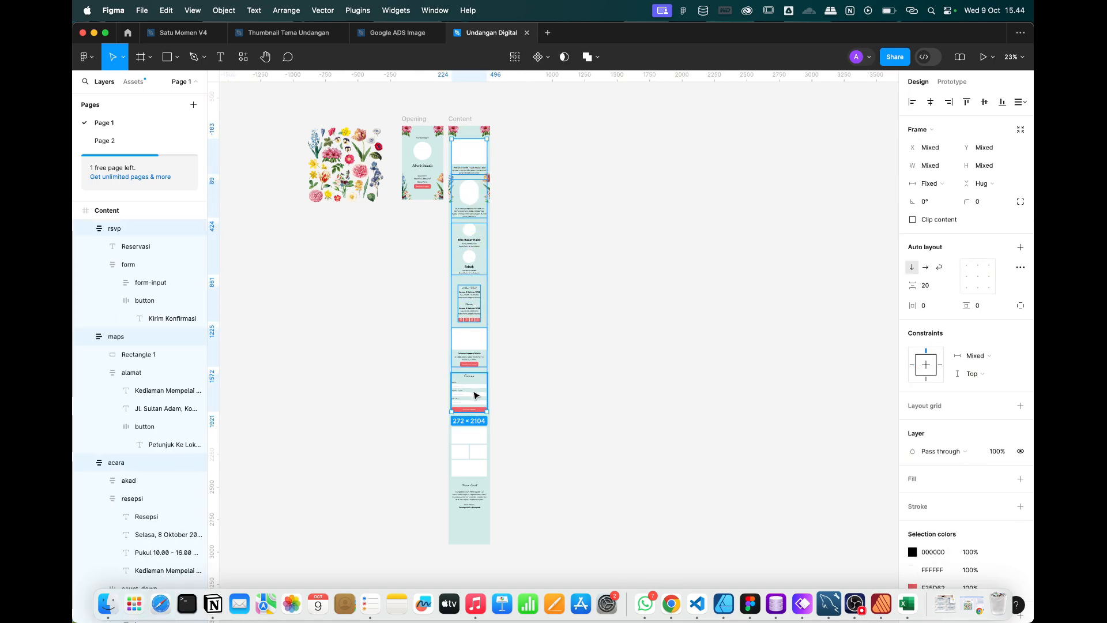
{"action": "left_click", "coordinate": [476, 450], "text": "shift"}
{"action": "left_click", "coordinate": [474, 506], "text": "shift"}
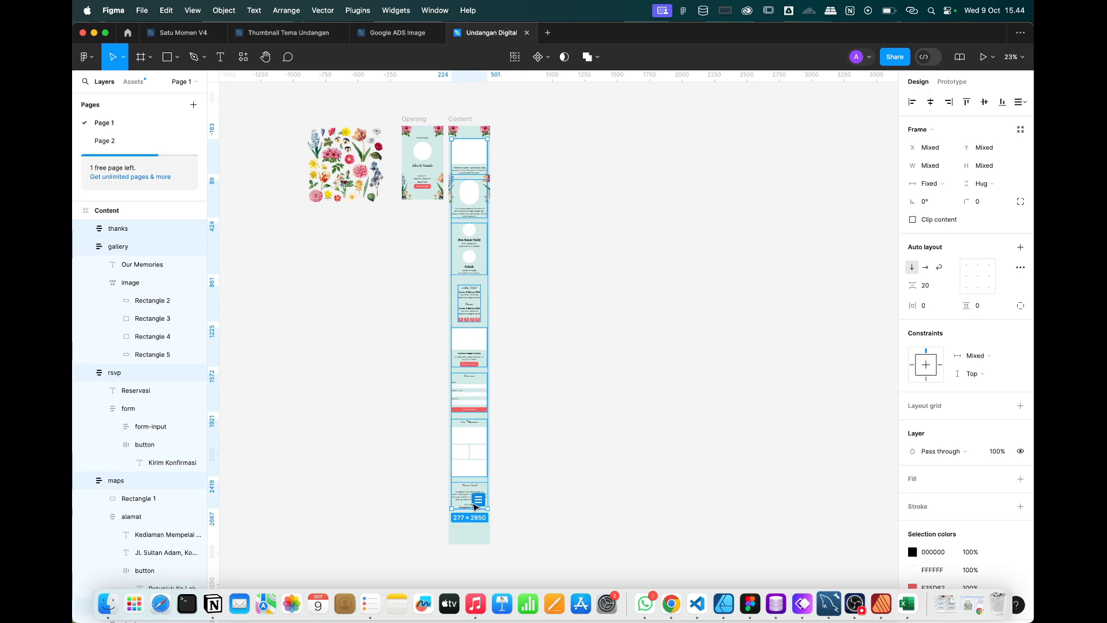
{"action": "right_click", "coordinate": [476, 442]}
Wrap the selected sections in an auto-layout frame and centre them horizontally.
{"action": "left_click", "coordinate": [501, 446]}
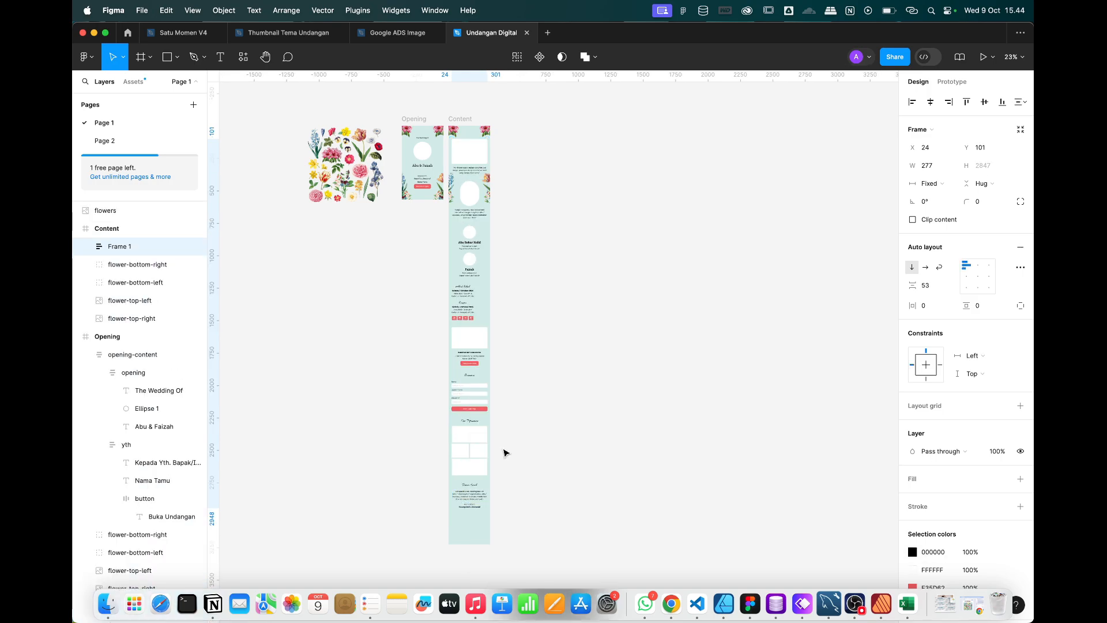
{"action": "scroll", "coordinate": [461, 255], "scroll_direction": "up", "scroll_amount": 5}
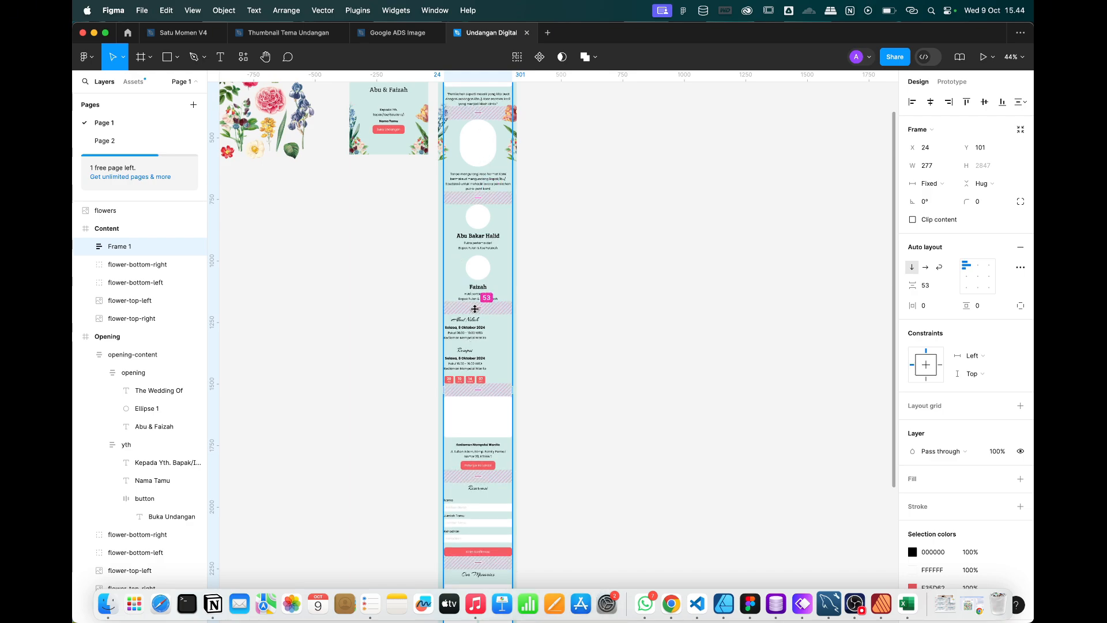
{"action": "scroll", "coordinate": [494, 425], "scroll_direction": "down", "scroll_amount": 2}
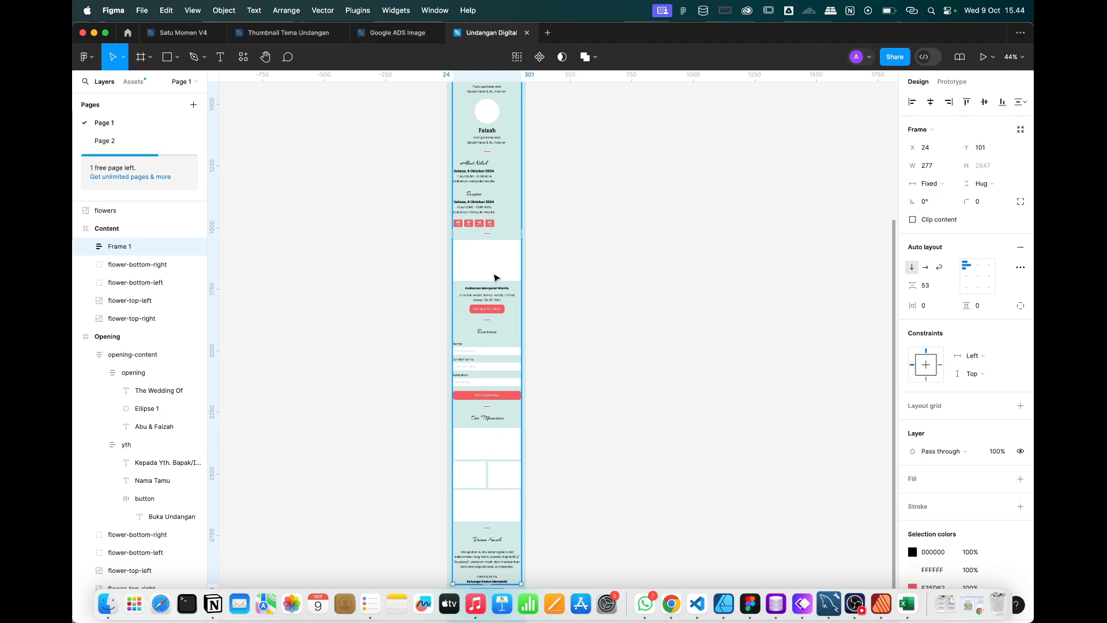
{"action": "scroll", "coordinate": [497, 279], "scroll_direction": "up", "scroll_amount": 5}
{"action": "scroll", "coordinate": [495, 278], "scroll_direction": "up", "scroll_amount": 4}
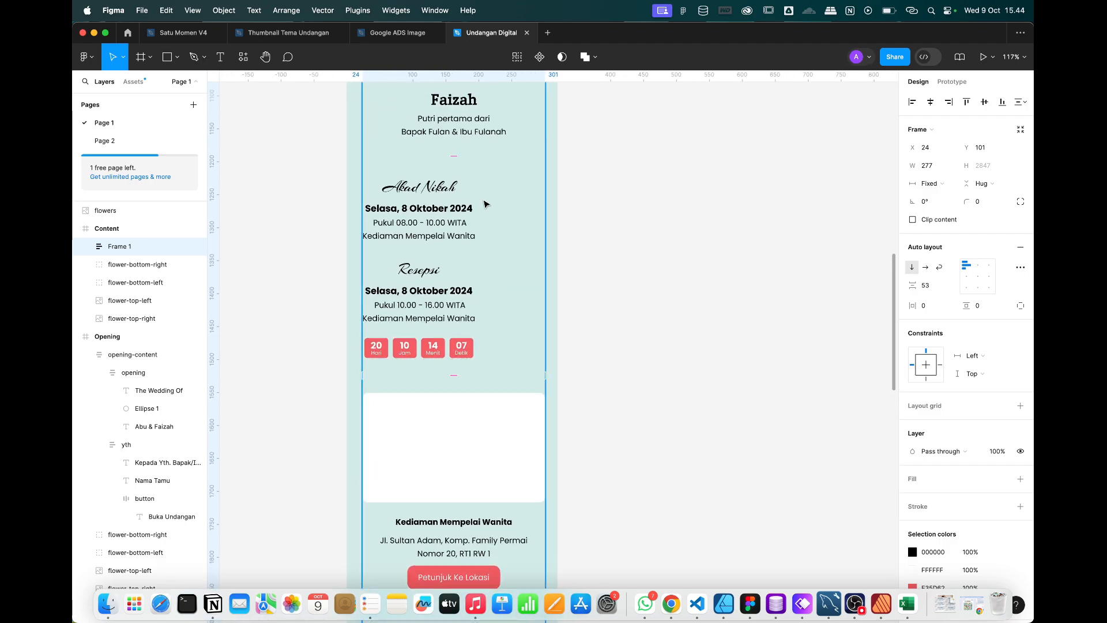
{"action": "left_click", "coordinate": [978, 267]}
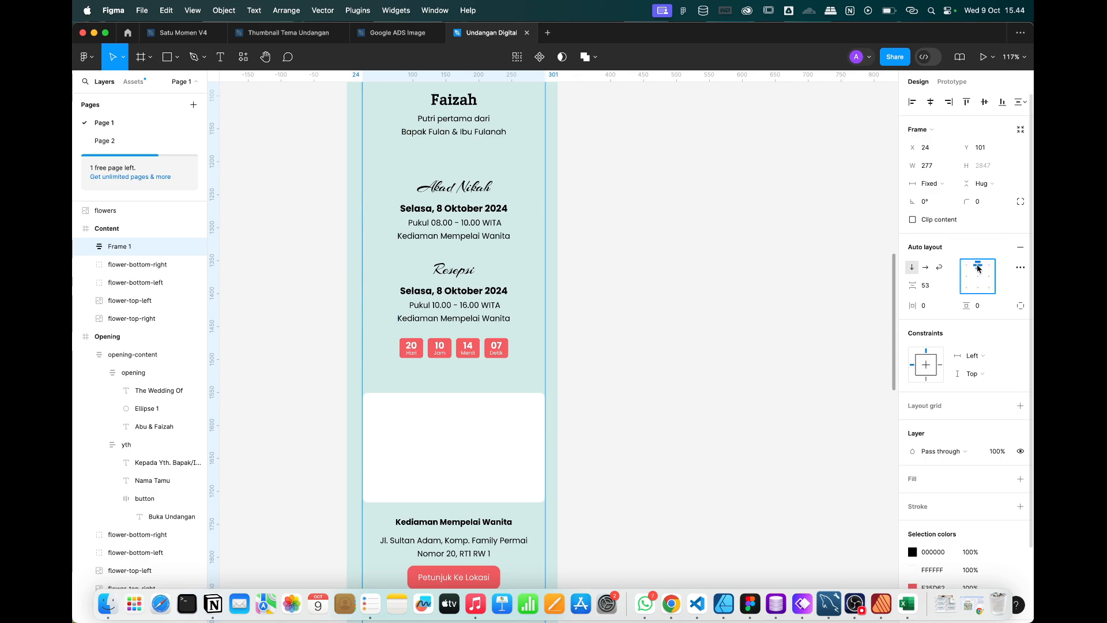
Set the wrapper frame's gap between sections to 50.
{"action": "left_click", "coordinate": [446, 206]}
{"action": "scroll", "coordinate": [445, 206], "scroll_direction": "down", "scroll_amount": 5}
{"action": "left_click", "coordinate": [602, 270]}
{"action": "scroll", "coordinate": [602, 269], "scroll_direction": "up", "scroll_amount": 3}
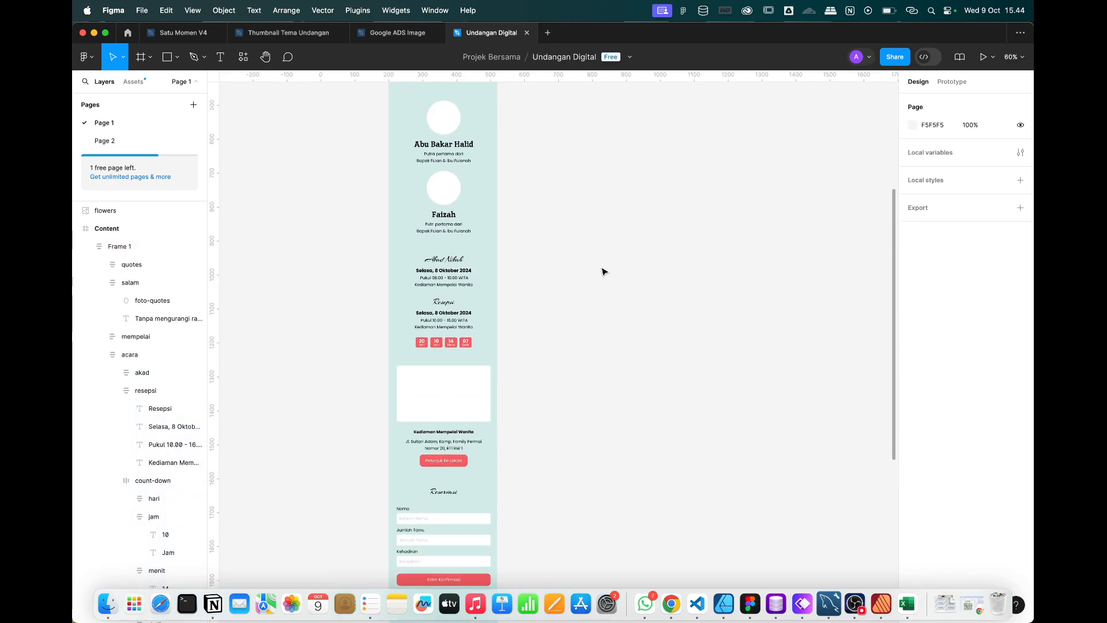
{"action": "left_click", "coordinate": [440, 261]}
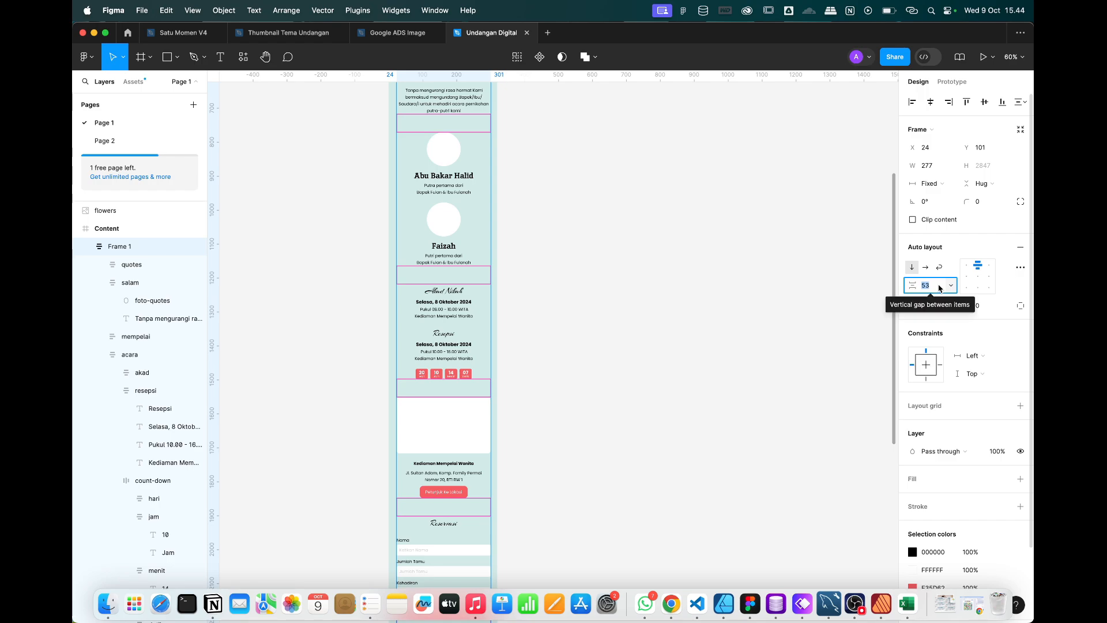
{"action": "type", "text": "50"}
{"action": "key", "text": "Return"}
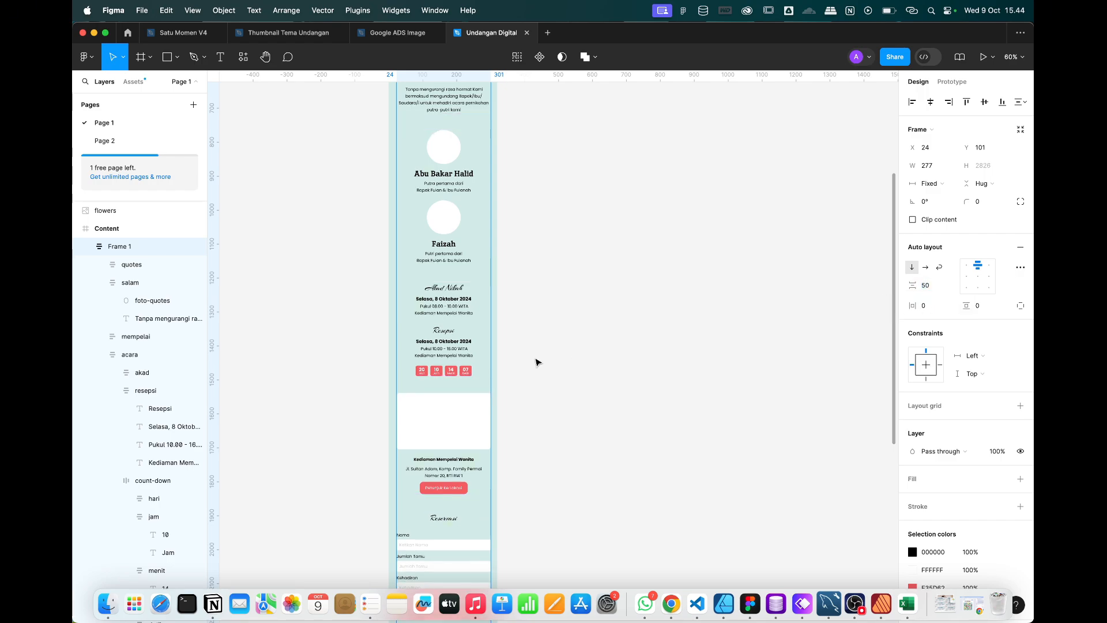
{"action": "scroll", "coordinate": [536, 361], "scroll_direction": "down", "scroll_amount": 5}
{"action": "scroll", "coordinate": [445, 345], "scroll_direction": "up", "scroll_amount": 4}
{"action": "scroll", "coordinate": [446, 344], "scroll_direction": "down", "scroll_amount": 2}
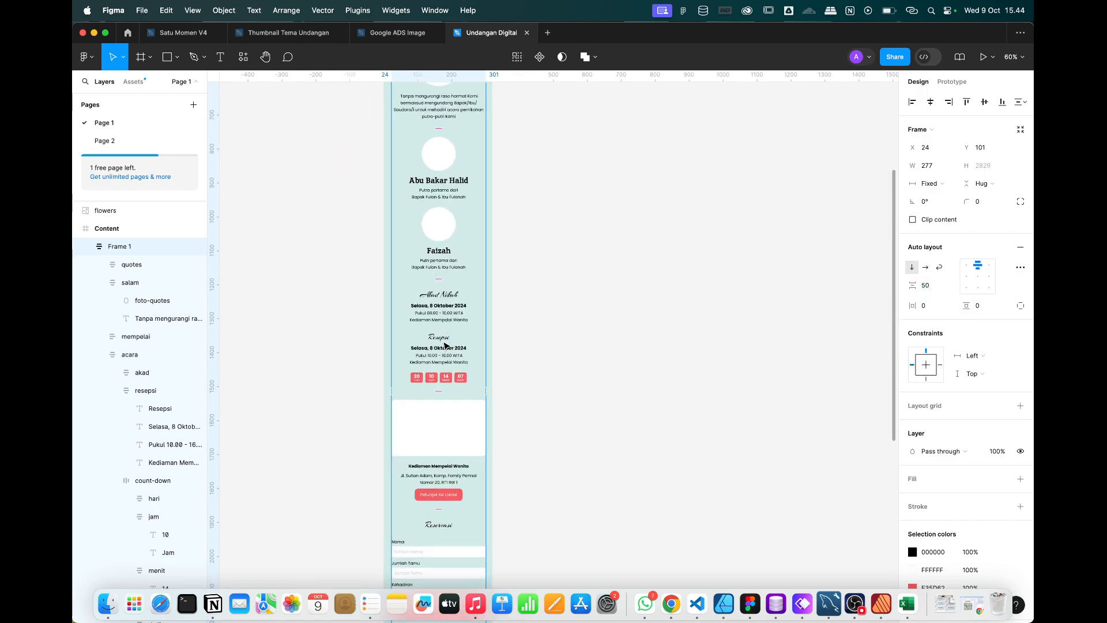
{"action": "scroll", "coordinate": [446, 344], "scroll_direction": "up", "scroll_amount": 5}
{"action": "scroll", "coordinate": [478, 245], "scroll_direction": "up", "scroll_amount": 1}
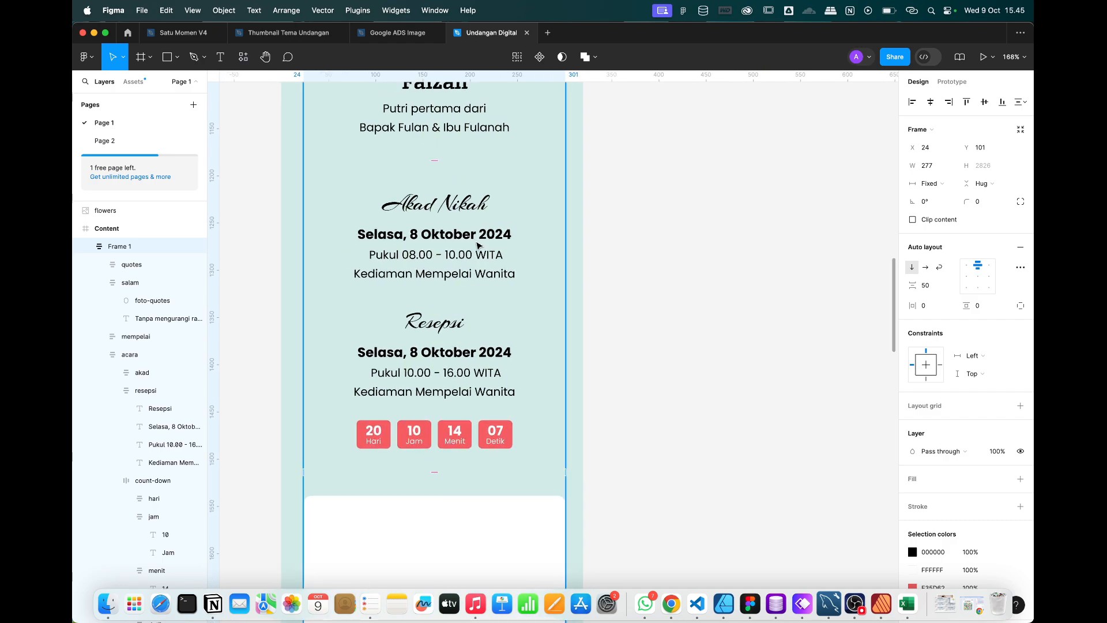
Give the acara block a white fill, full-container width and extra vertical padding.
{"action": "left_click", "coordinate": [474, 236]}
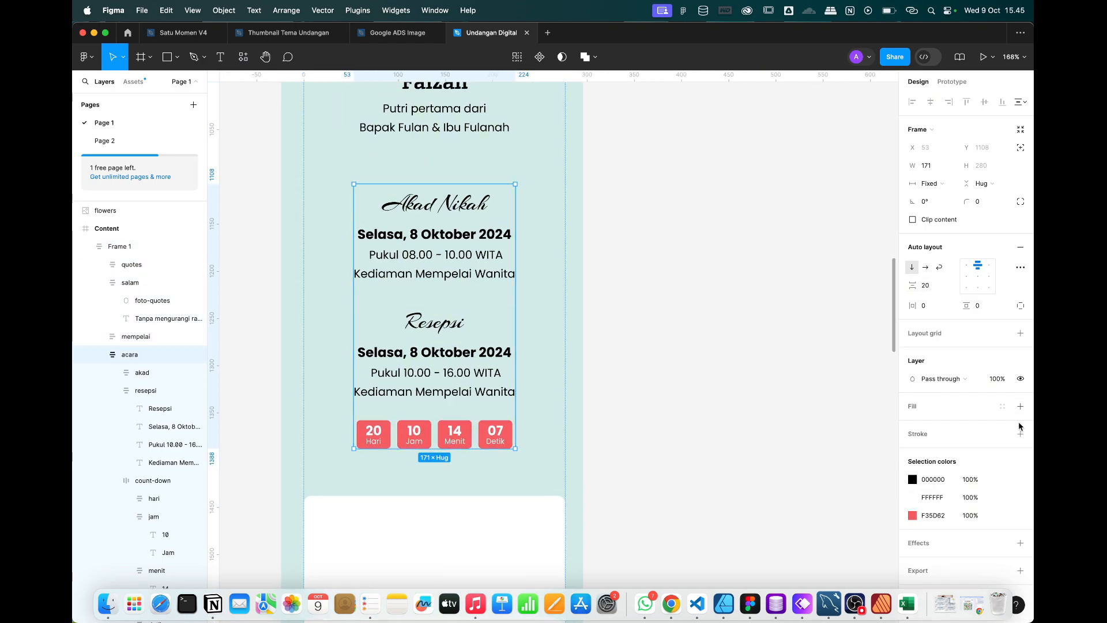
{"action": "left_click", "coordinate": [1020, 407]}
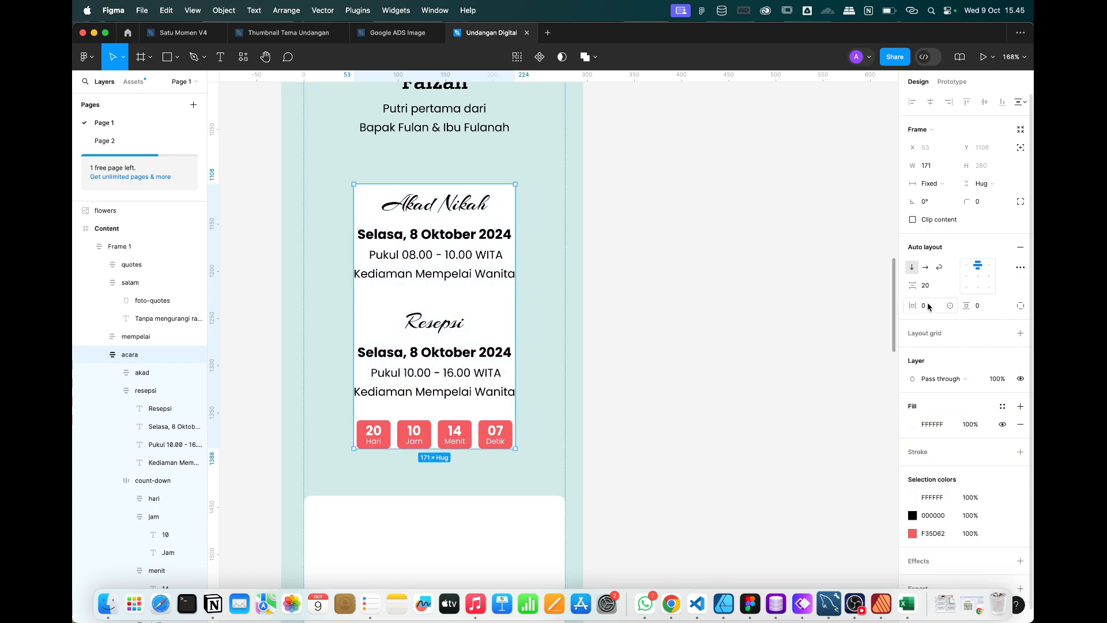
{"action": "left_click", "coordinate": [937, 190]}
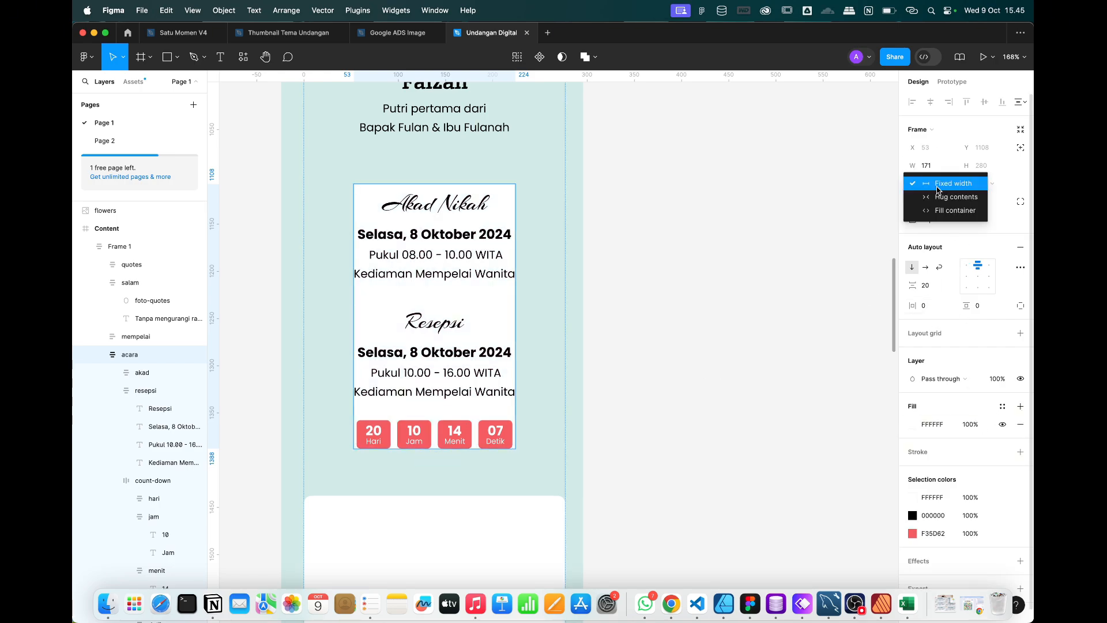
{"action": "left_click", "coordinate": [941, 211]}
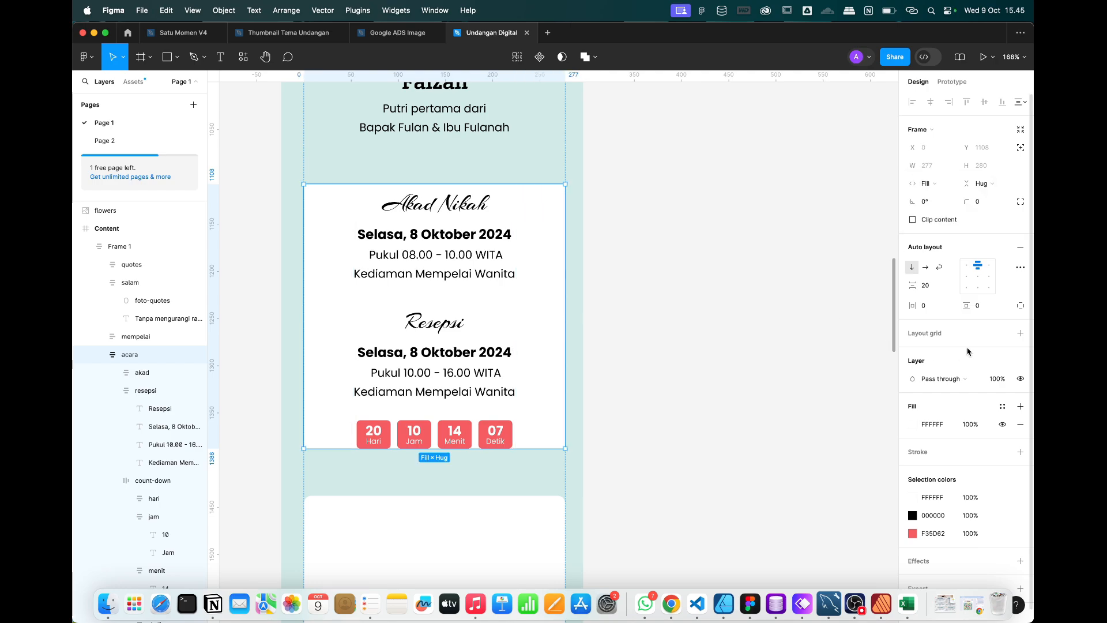
{"action": "left_click_drag", "start_coordinate": [966, 305], "coordinate": [1008, 306]}
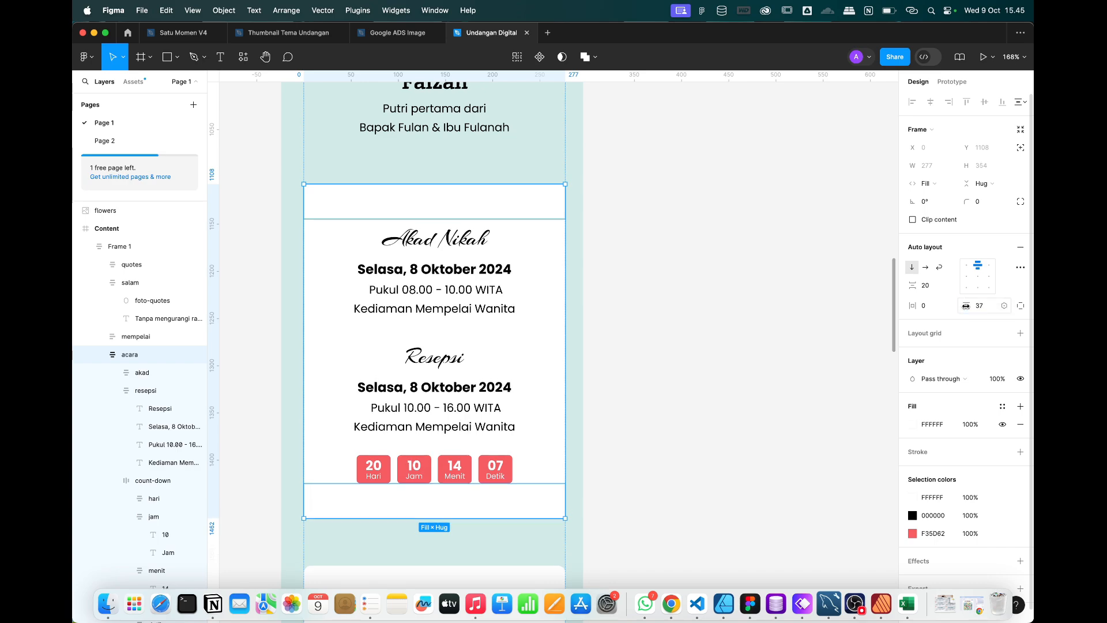
Set the event block's corner radius to 200 for an arch shape.
{"action": "left_click", "coordinate": [986, 203]}
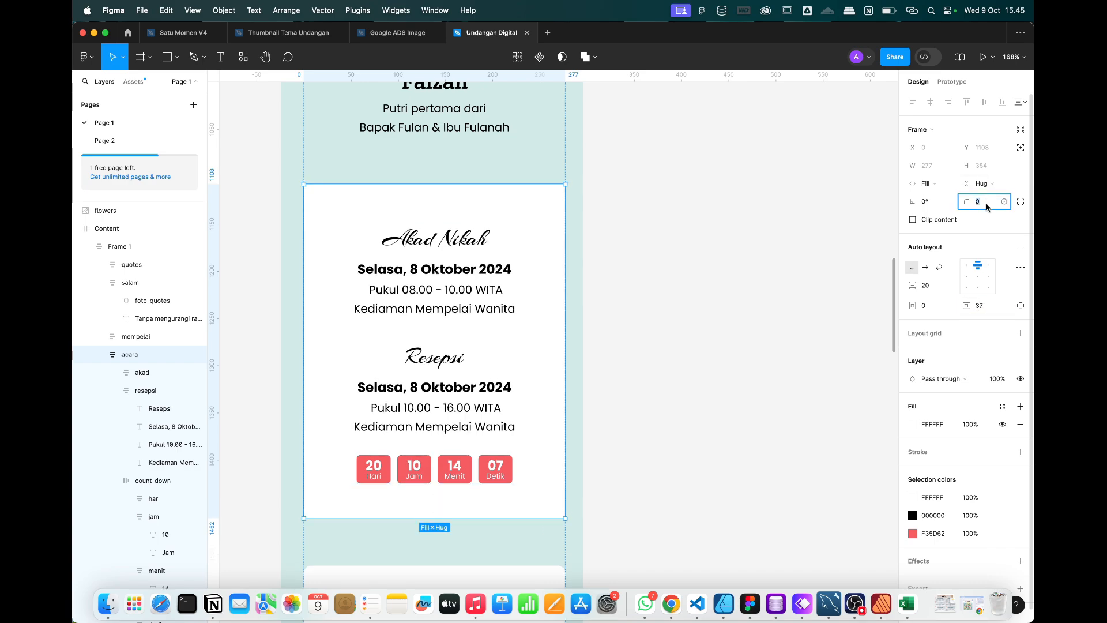
{"action": "type", "text": "100"}
{"action": "key", "text": "Return"}
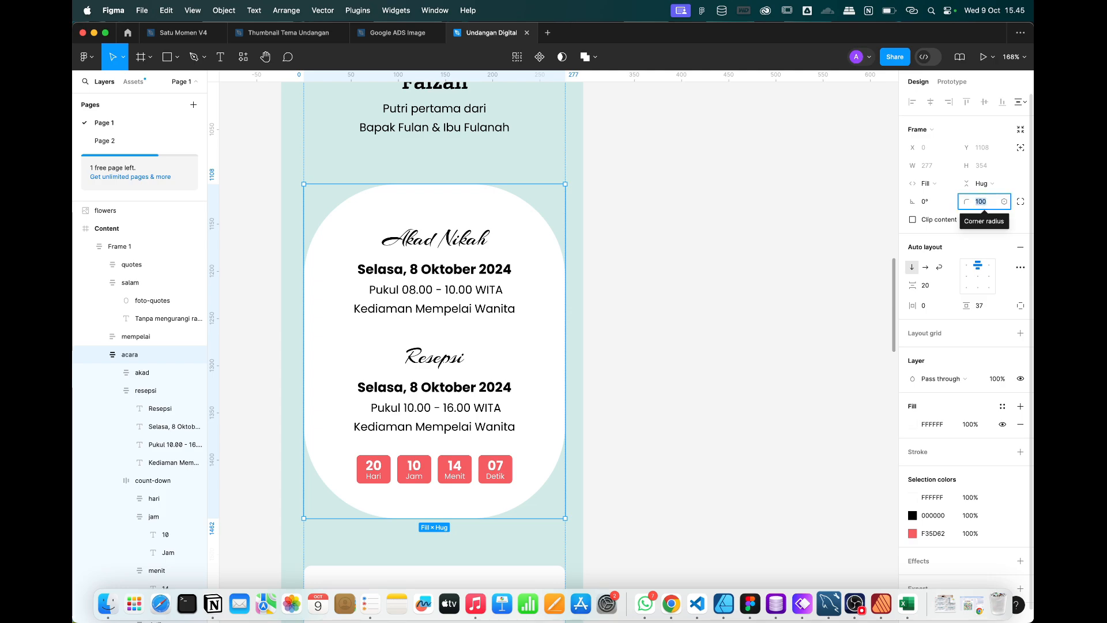
{"action": "key", "text": "Left"}
{"action": "type", "text": "2"}
{"action": "key", "text": "Return"}
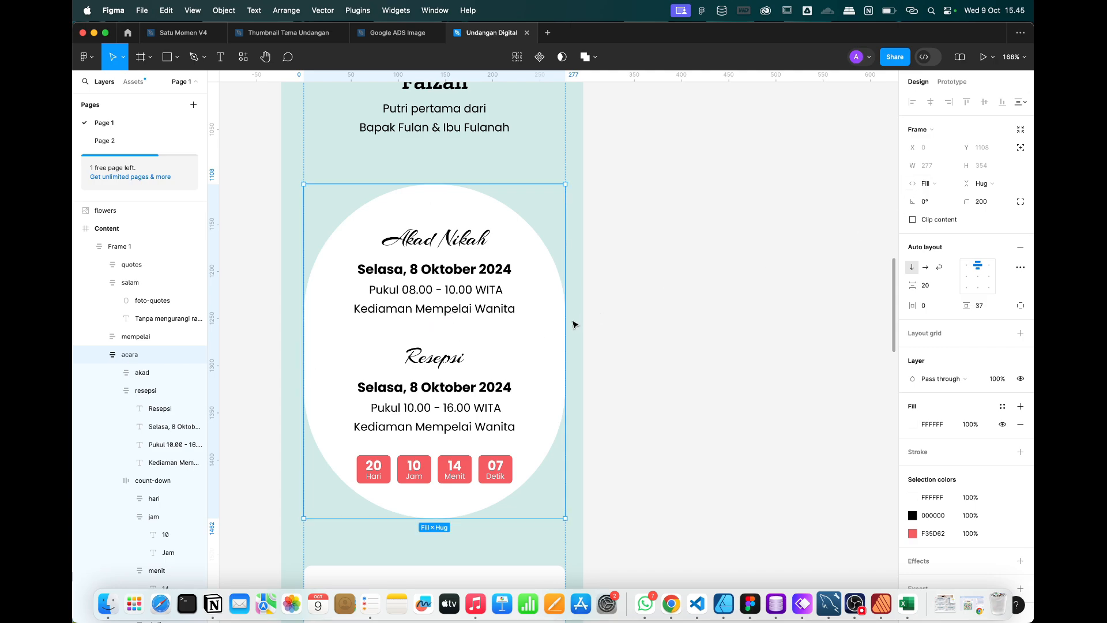
Narrow the white event card to 223 wide so it sits inset.
{"action": "left_click", "coordinate": [927, 184]}
{"action": "left_click", "coordinate": [927, 186]}
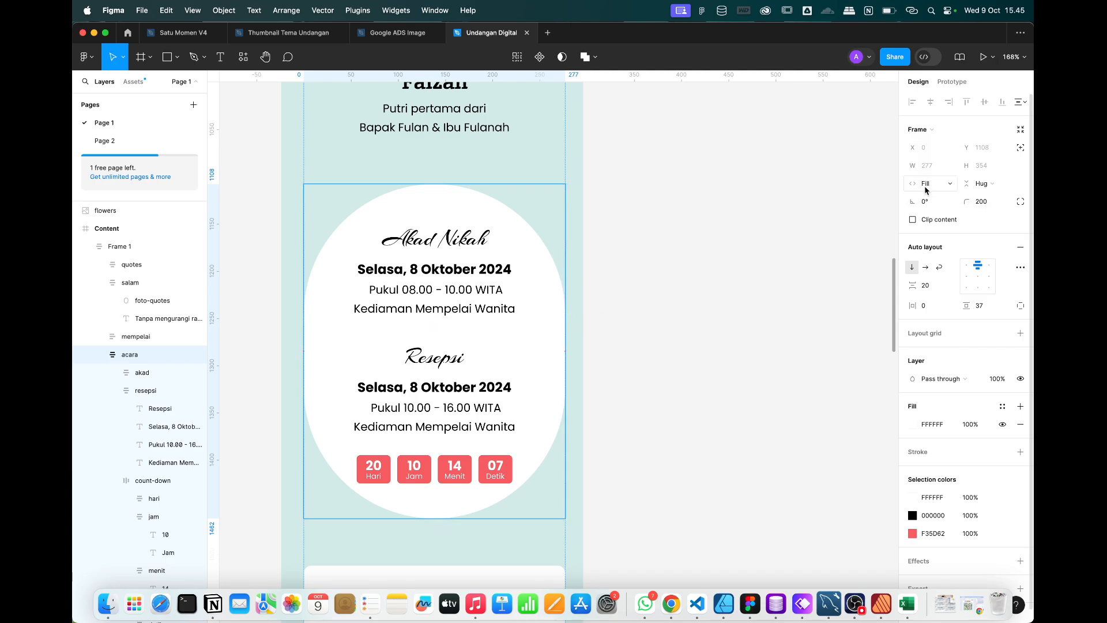
{"action": "left_click_drag", "start_coordinate": [564, 302], "coordinate": [540, 307]}
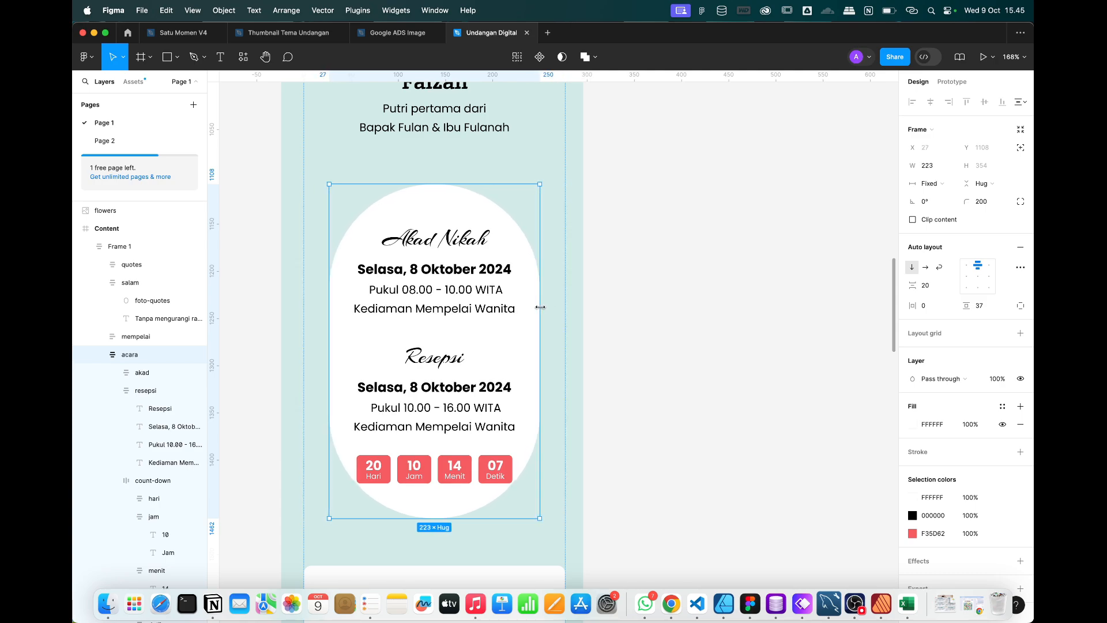
{"action": "scroll", "coordinate": [539, 306], "scroll_direction": "down", "scroll_amount": 5}
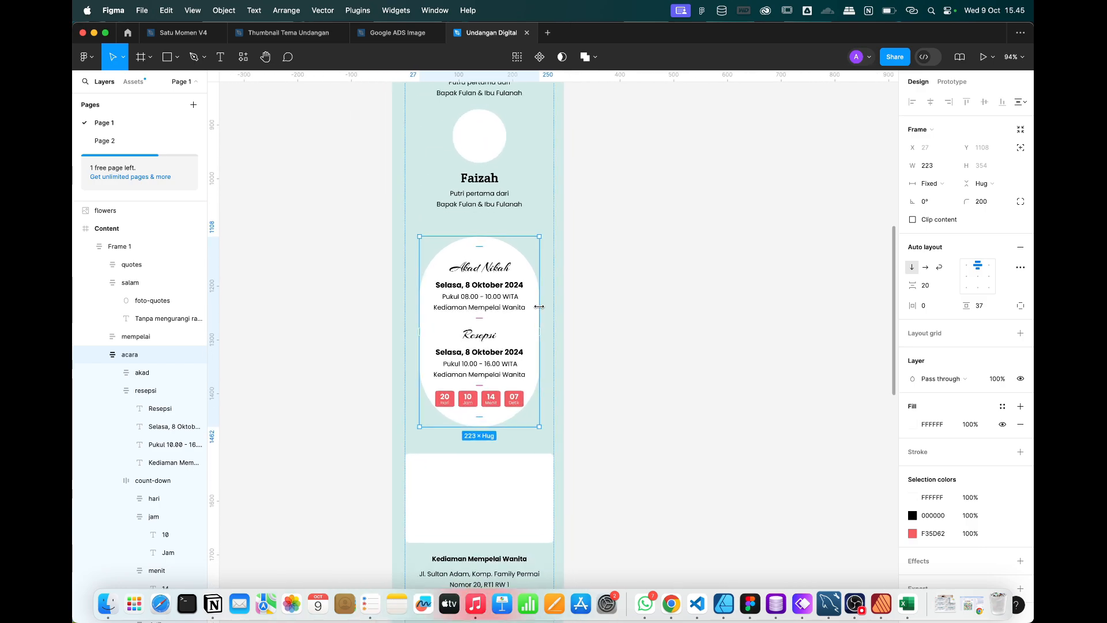
{"action": "scroll", "coordinate": [539, 307], "scroll_direction": "up", "scroll_amount": 10}
{"action": "scroll", "coordinate": [539, 306], "scroll_direction": "down", "scroll_amount": 6}
{"action": "scroll", "coordinate": [475, 461], "scroll_direction": "up", "scroll_amount": 2}
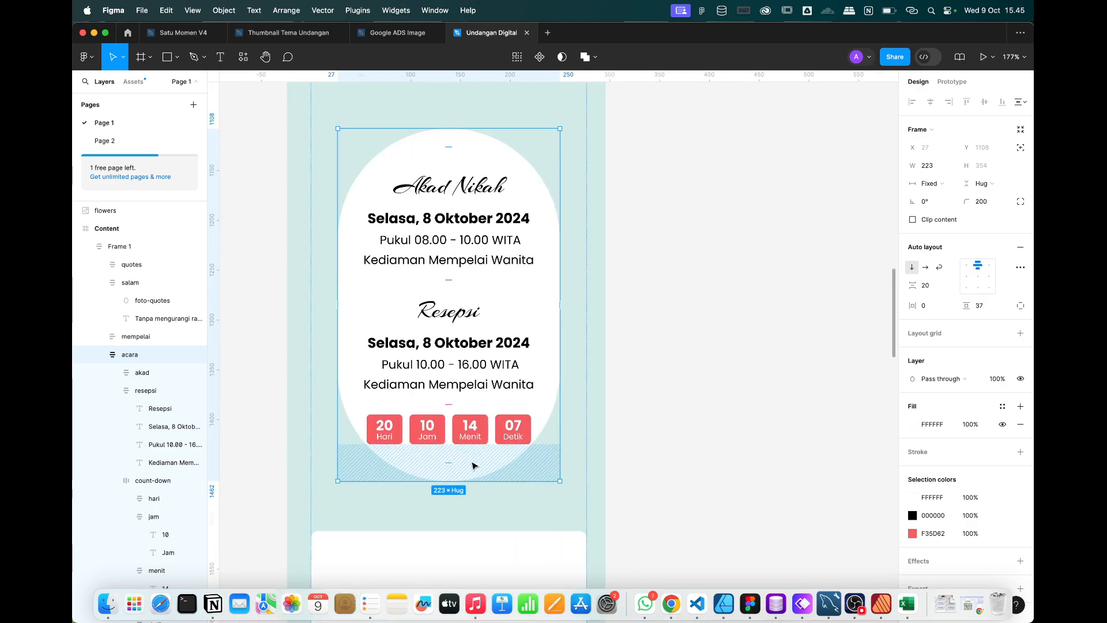
{"action": "scroll", "coordinate": [448, 462], "scroll_direction": "down", "scroll_amount": 2}
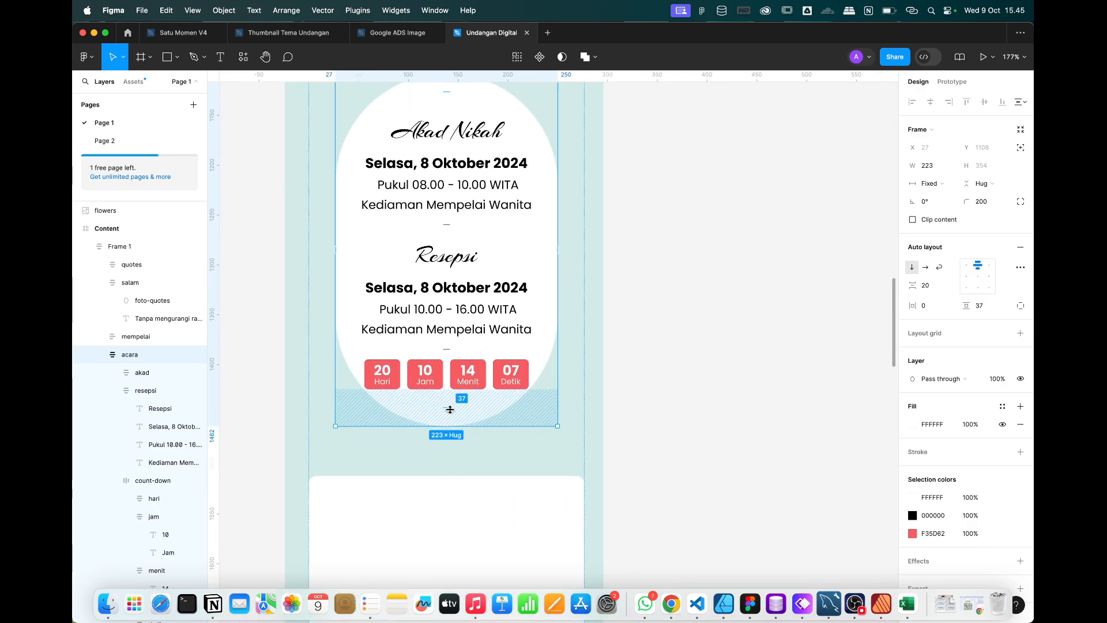
{"action": "left_click_drag", "start_coordinate": [447, 405], "coordinate": [443, 453]}
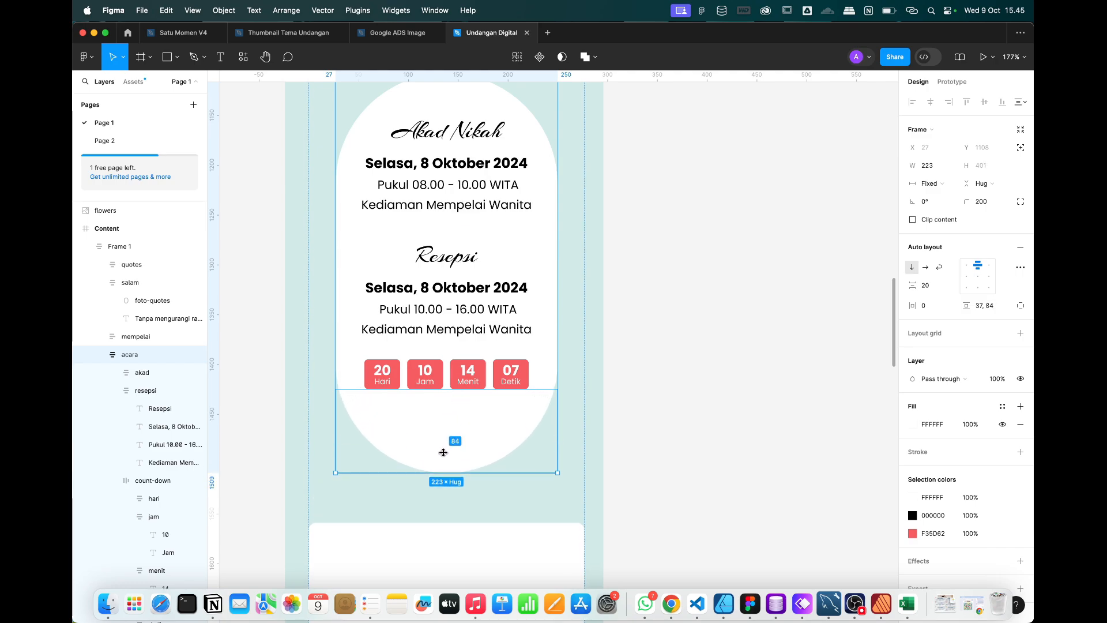
{"action": "left_click_drag", "start_coordinate": [444, 452], "coordinate": [444, 450]}
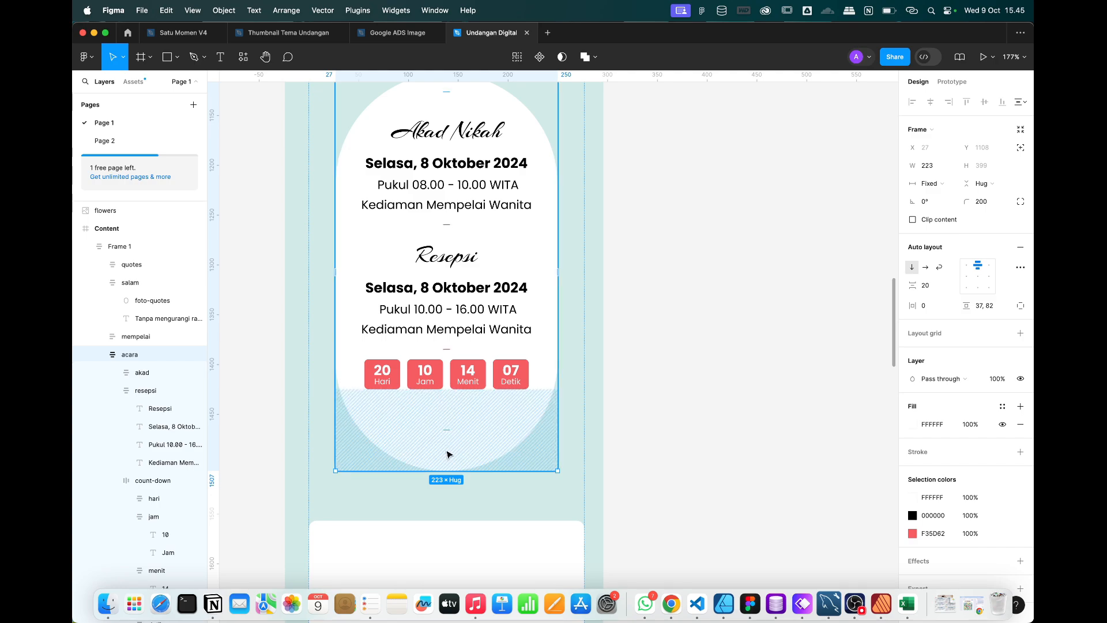
{"action": "key", "text": "super+z"}
{"action": "scroll", "coordinate": [473, 436], "scroll_direction": "up", "scroll_amount": 3}
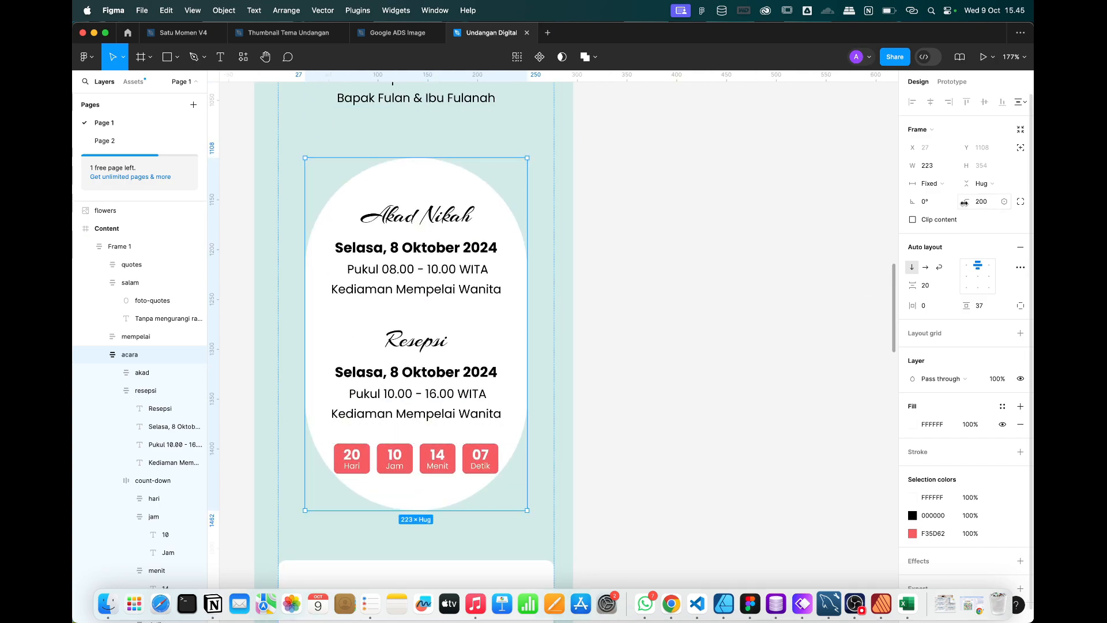
{"action": "left_click", "coordinate": [995, 203]}
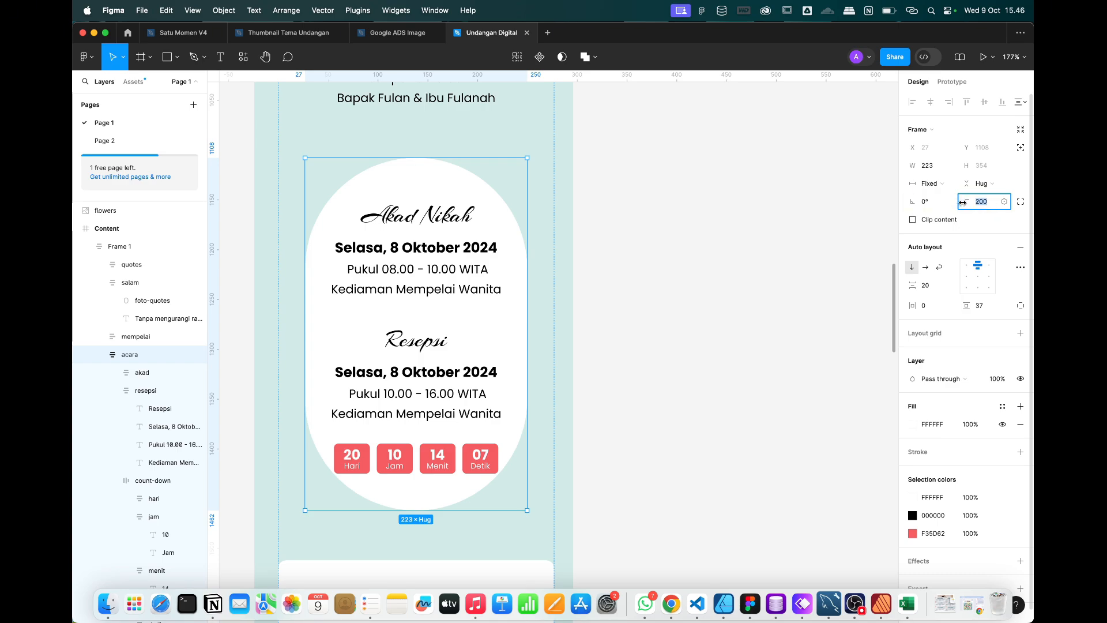
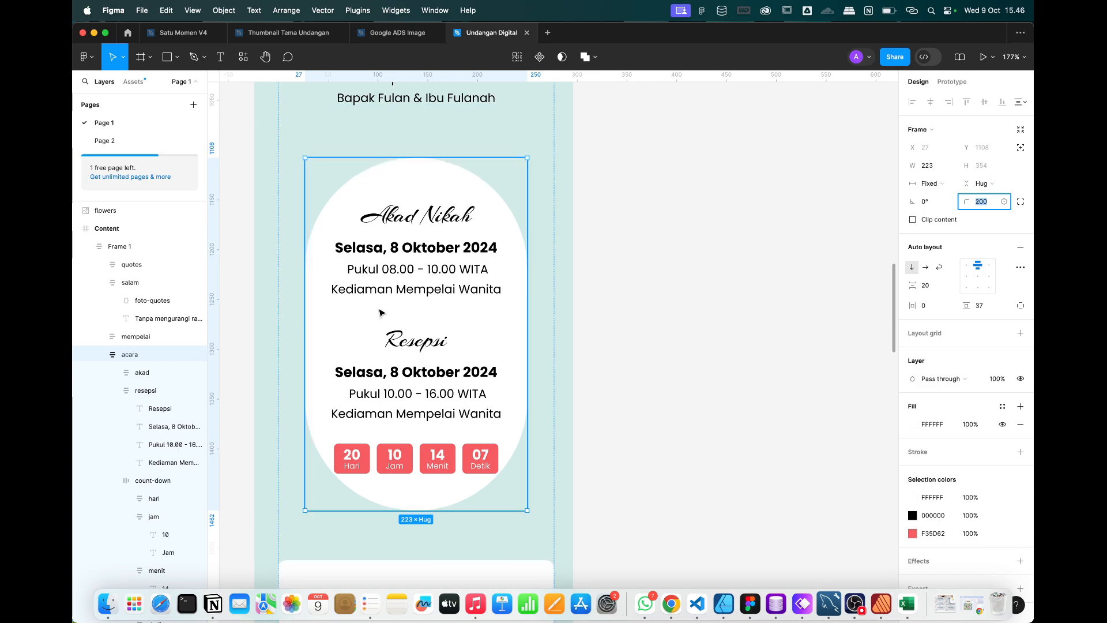
Round the event card's bottom-left and bottom-right corners to 20, keeping 200 on top.
{"action": "left_click", "coordinate": [1020, 203]}
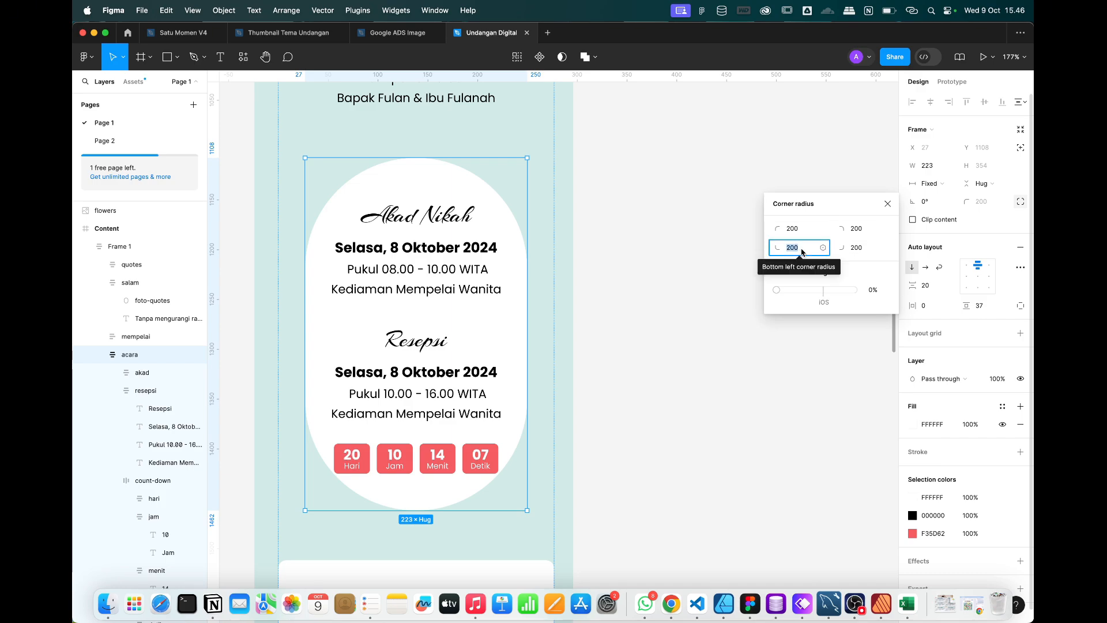
{"action": "type", "text": "20"}
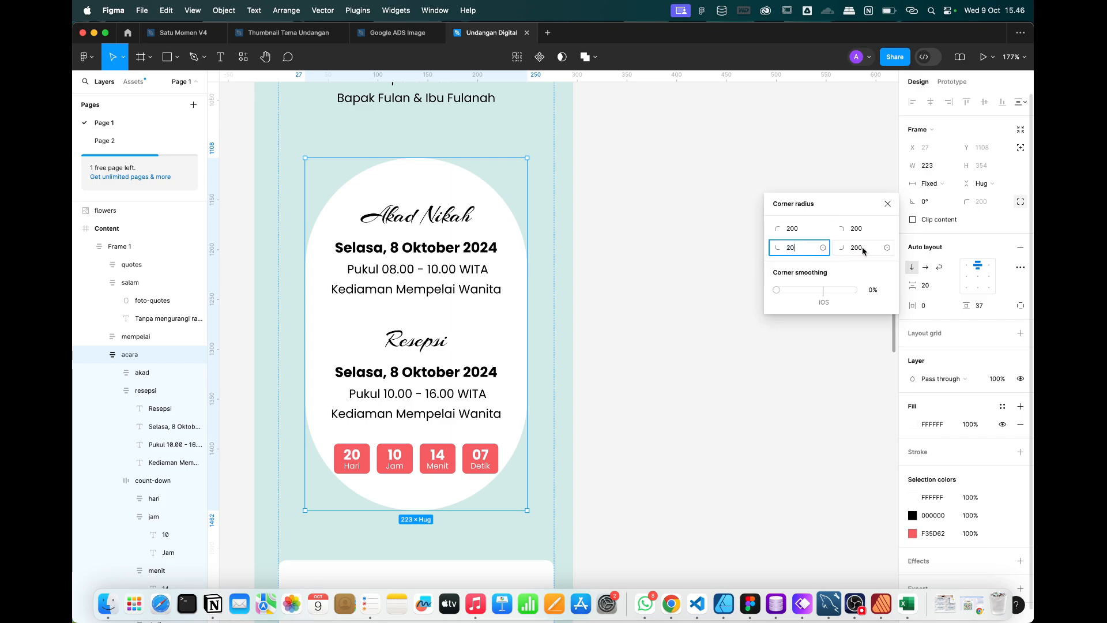
{"action": "left_click", "coordinate": [859, 248]}
{"action": "type", "text": "20"}
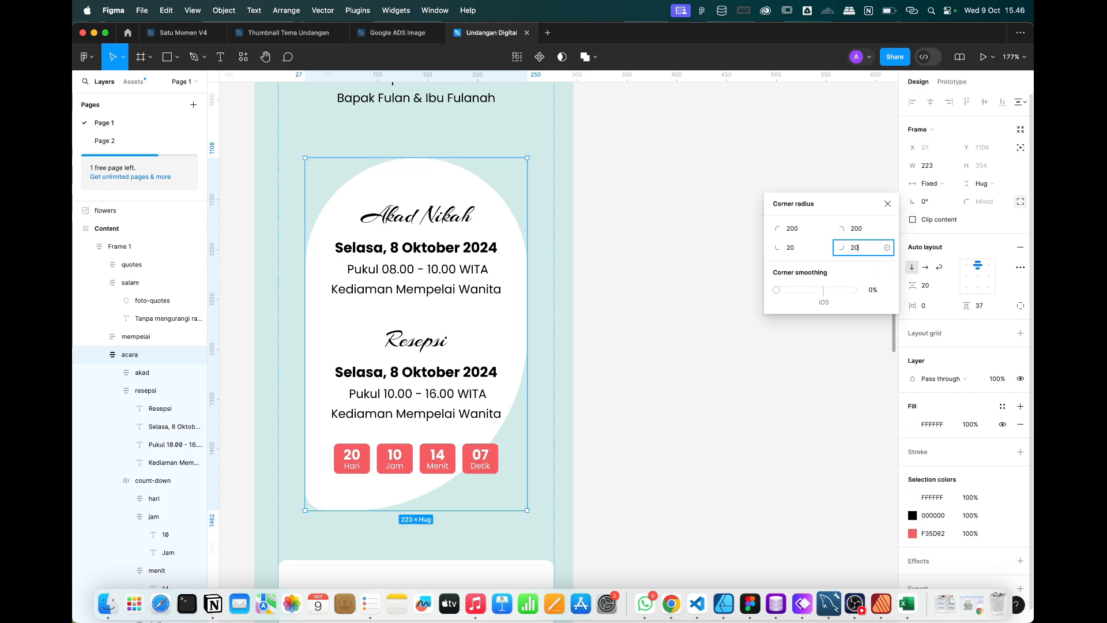
{"action": "key", "text": "Return"}
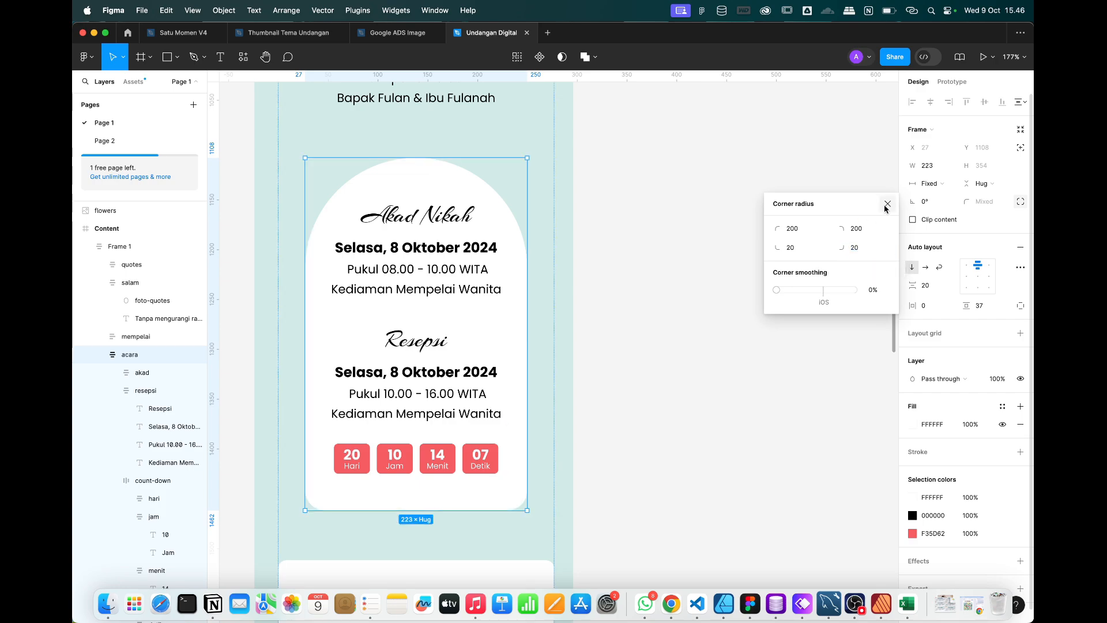
{"action": "left_click", "coordinate": [887, 204]}
Rename the inner Frame 1 layer to 'content-inside'.
{"action": "left_click", "coordinate": [687, 297]}
{"action": "scroll", "coordinate": [687, 297], "scroll_direction": "down", "scroll_amount": 5}
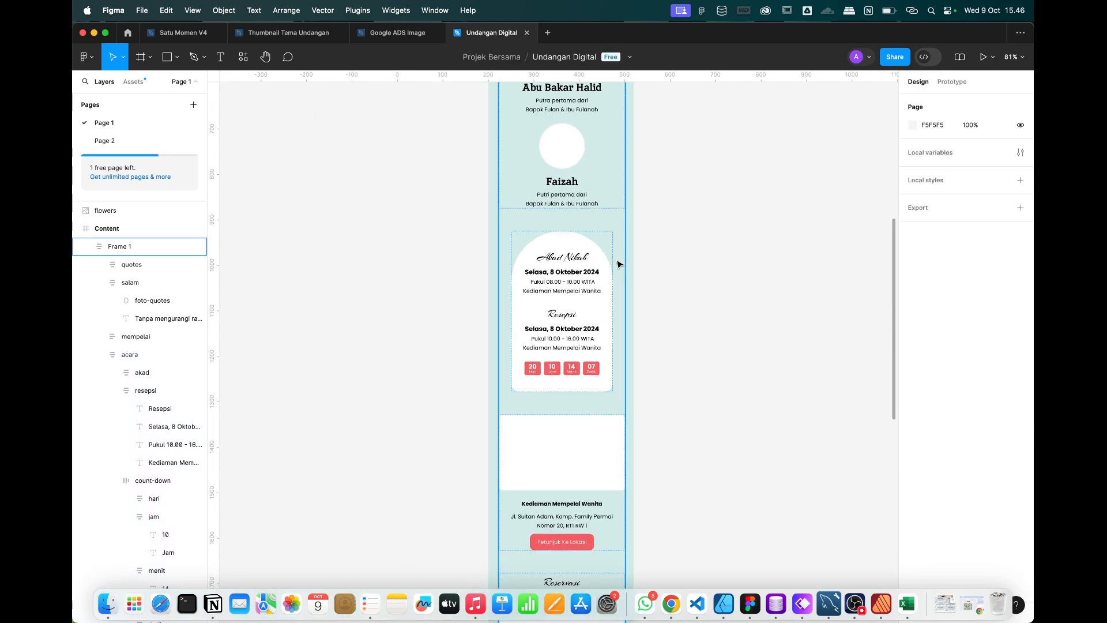
{"action": "scroll", "coordinate": [619, 263], "scroll_direction": "up", "scroll_amount": 4}
{"action": "scroll", "coordinate": [618, 264], "scroll_direction": "right", "scroll_amount": 4}
{"action": "scroll", "coordinate": [619, 264], "scroll_direction": "up", "scroll_amount": 5}
{"action": "scroll", "coordinate": [619, 263], "scroll_direction": "right", "scroll_amount": 1}
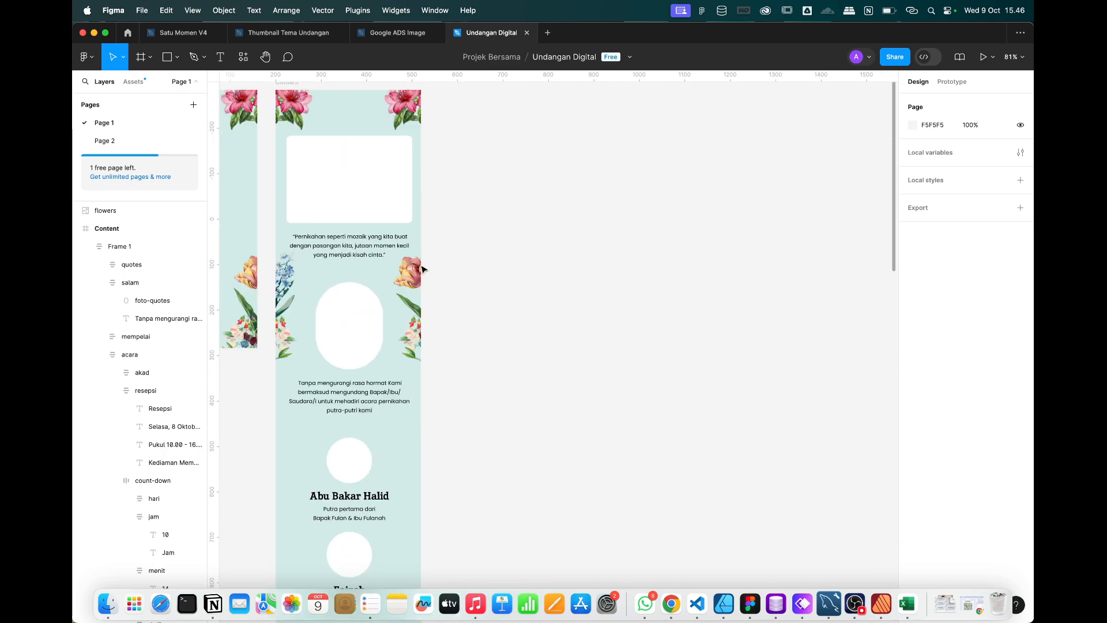
{"action": "left_click", "coordinate": [346, 314]}
{"action": "left_click", "coordinate": [278, 292]}
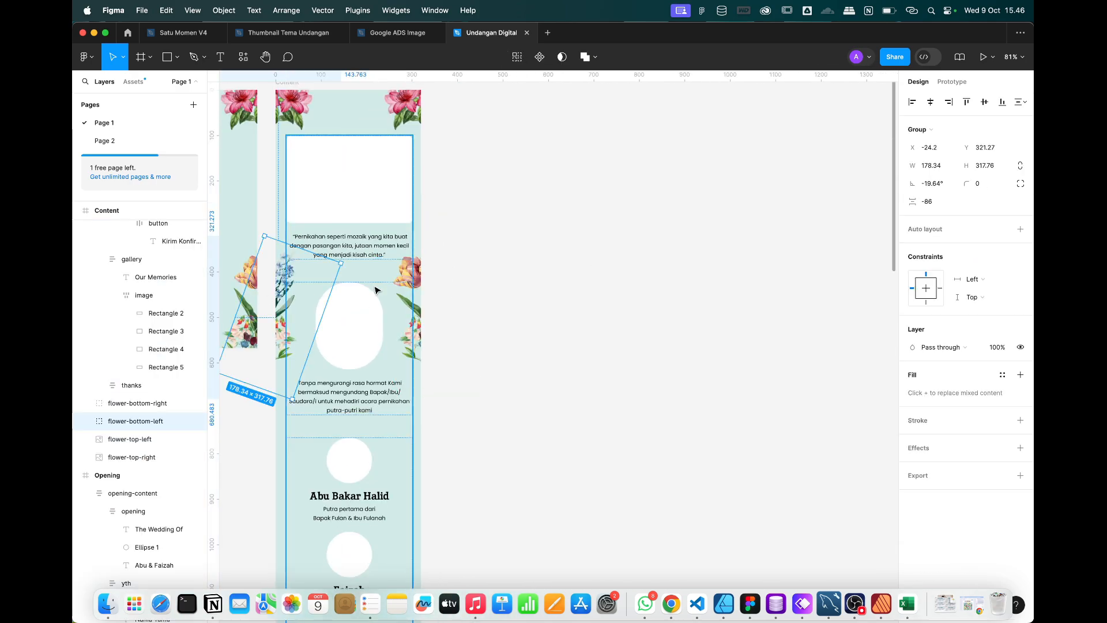
{"action": "left_click", "coordinate": [348, 387]}
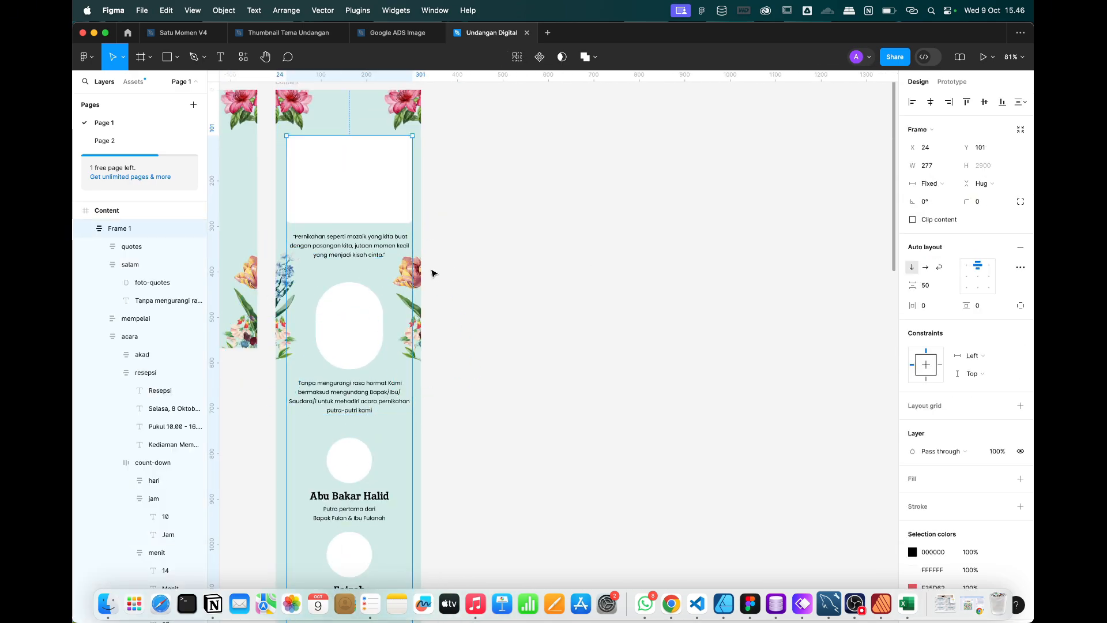
{"action": "double_click", "coordinate": [124, 229]}
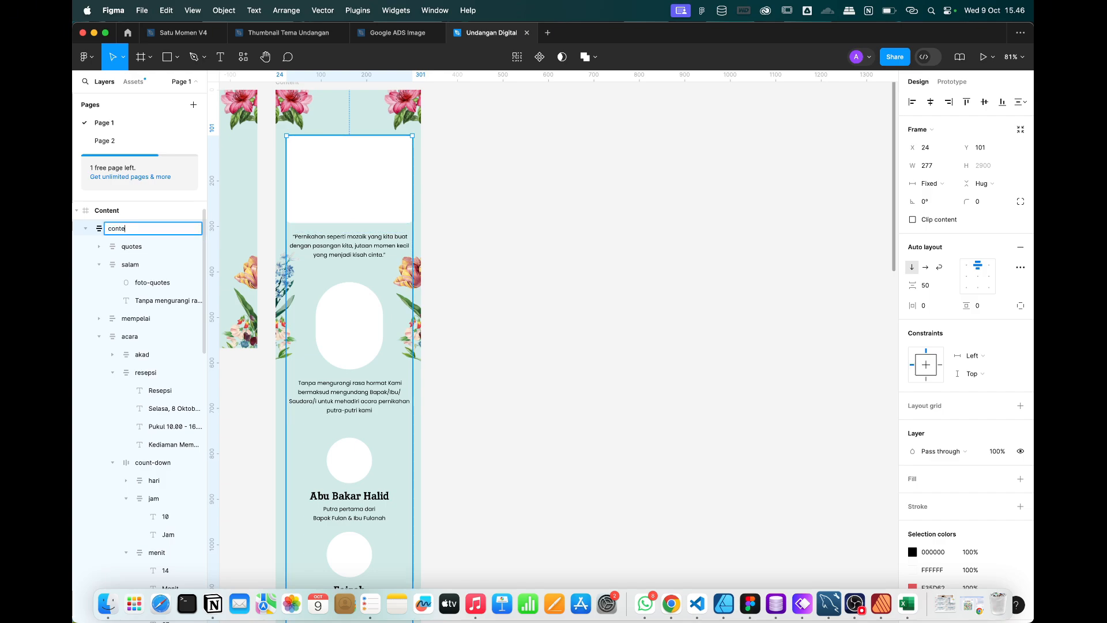
{"action": "type", "text": "content-inside"}
{"action": "key", "text": "Return"}
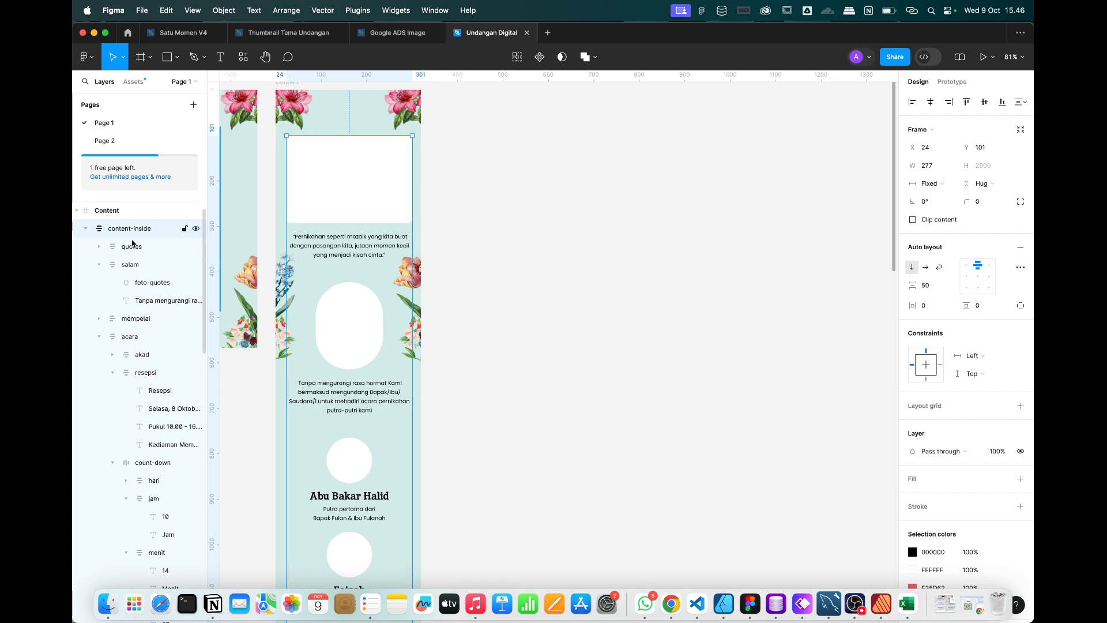
{"action": "left_click", "coordinate": [499, 292]}
{"action": "left_click", "coordinate": [415, 280]}
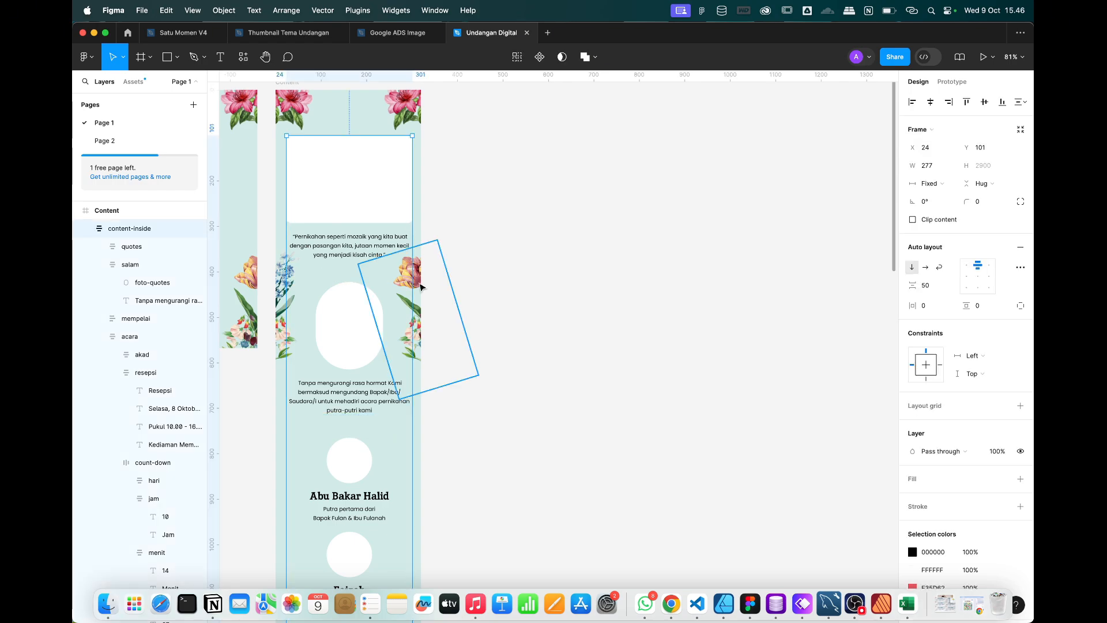
{"action": "left_click", "coordinate": [277, 337], "text": "shift"}
{"action": "scroll", "coordinate": [277, 337], "scroll_direction": "down", "scroll_amount": 3}
{"action": "scroll", "coordinate": [278, 337], "scroll_direction": "left", "scroll_amount": 3}
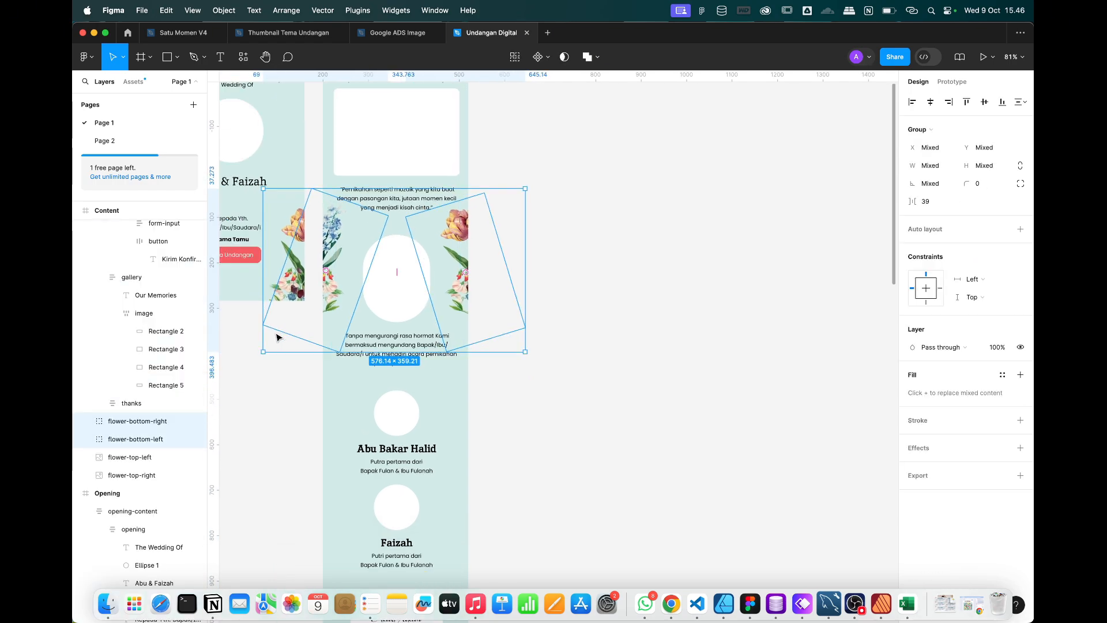
{"action": "key", "text": "super+d"}
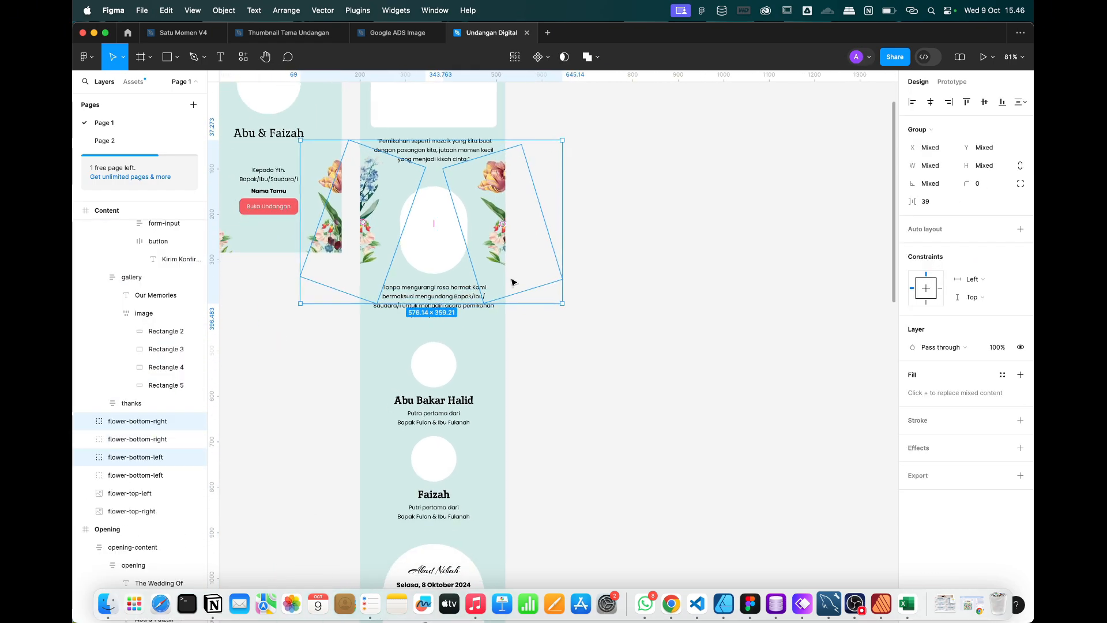
{"action": "left_click_drag", "start_coordinate": [493, 276], "coordinate": [484, 519]}
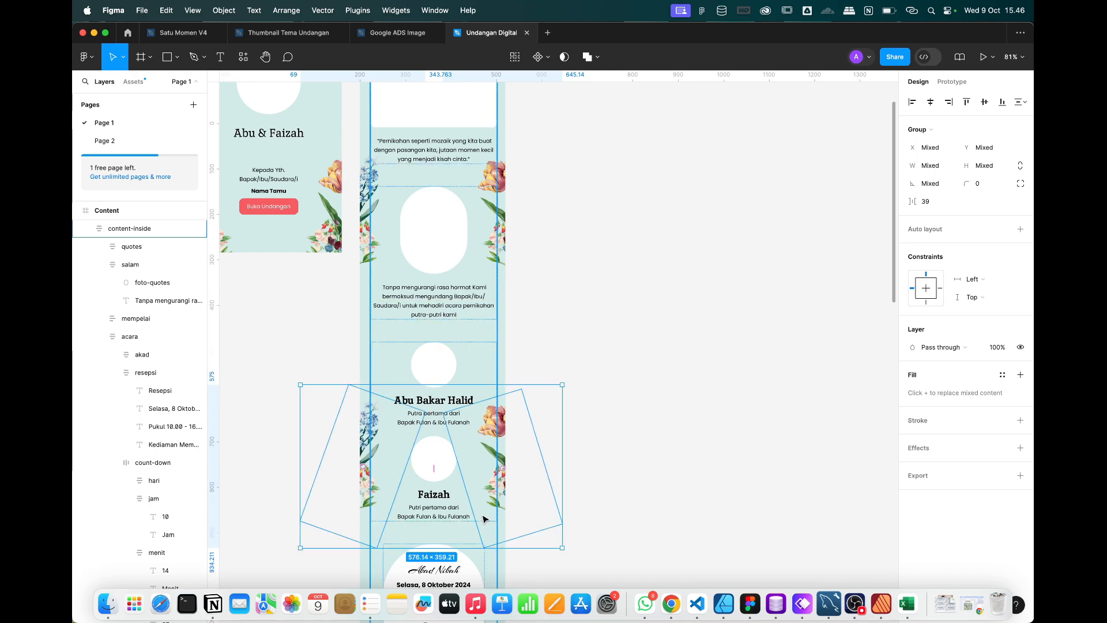
Add more flower pair copies down each section, ending beside the thank-you text.
{"action": "scroll", "coordinate": [483, 519], "scroll_direction": "down", "scroll_amount": 6}
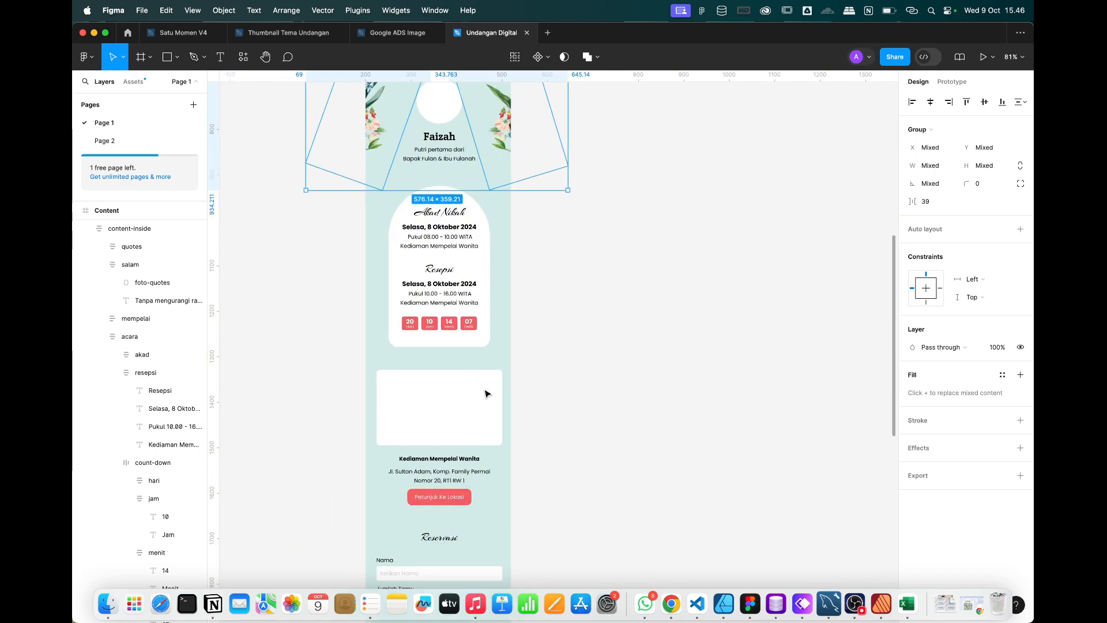
{"action": "key", "text": "super+d"}
{"action": "scroll", "coordinate": [500, 340], "scroll_direction": "down", "scroll_amount": 3}
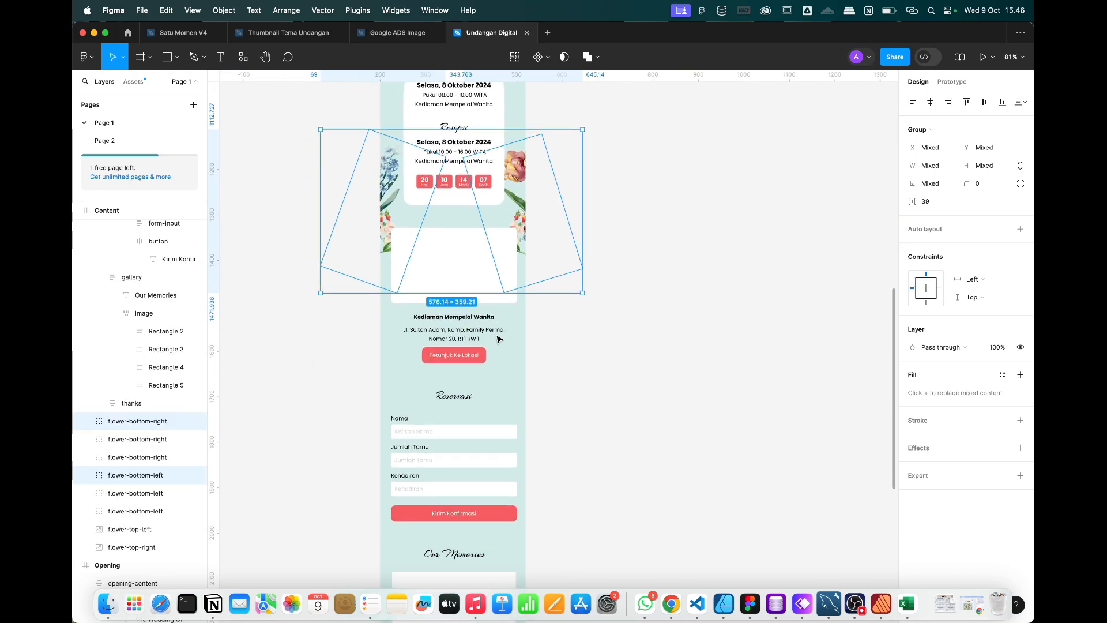
{"action": "scroll", "coordinate": [499, 339], "scroll_direction": "down", "scroll_amount": 3}
{"action": "key", "text": "super+d"}
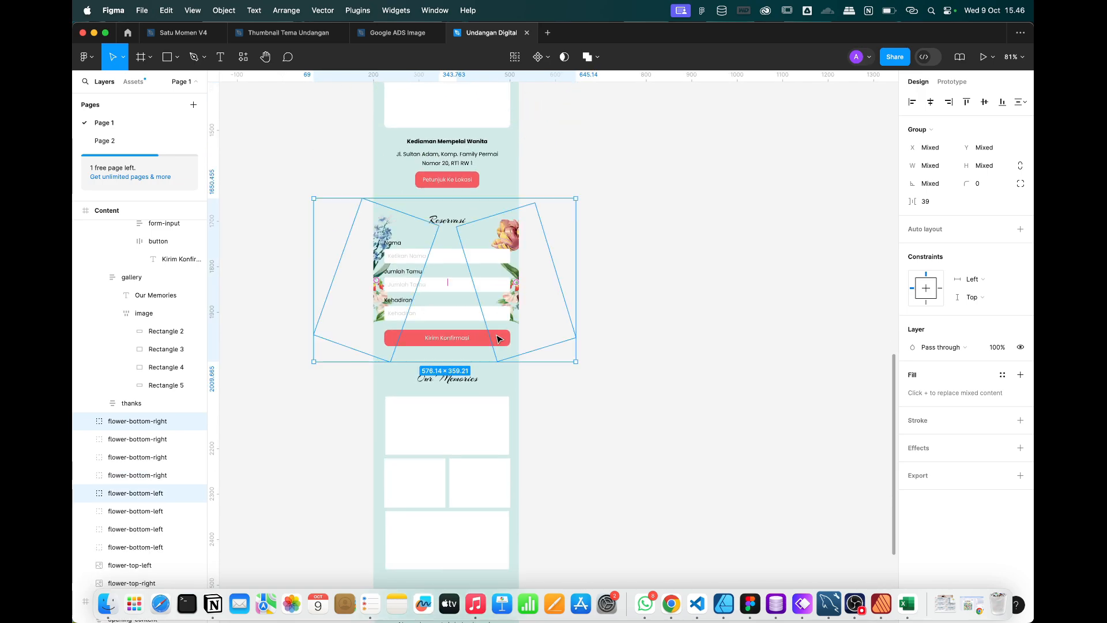
{"action": "scroll", "coordinate": [499, 339], "scroll_direction": "down", "scroll_amount": 2}
{"action": "scroll", "coordinate": [499, 340], "scroll_direction": "down", "scroll_amount": 1}
{"action": "key", "text": "super+d"}
{"action": "scroll", "coordinate": [500, 339], "scroll_direction": "down", "scroll_amount": 2}
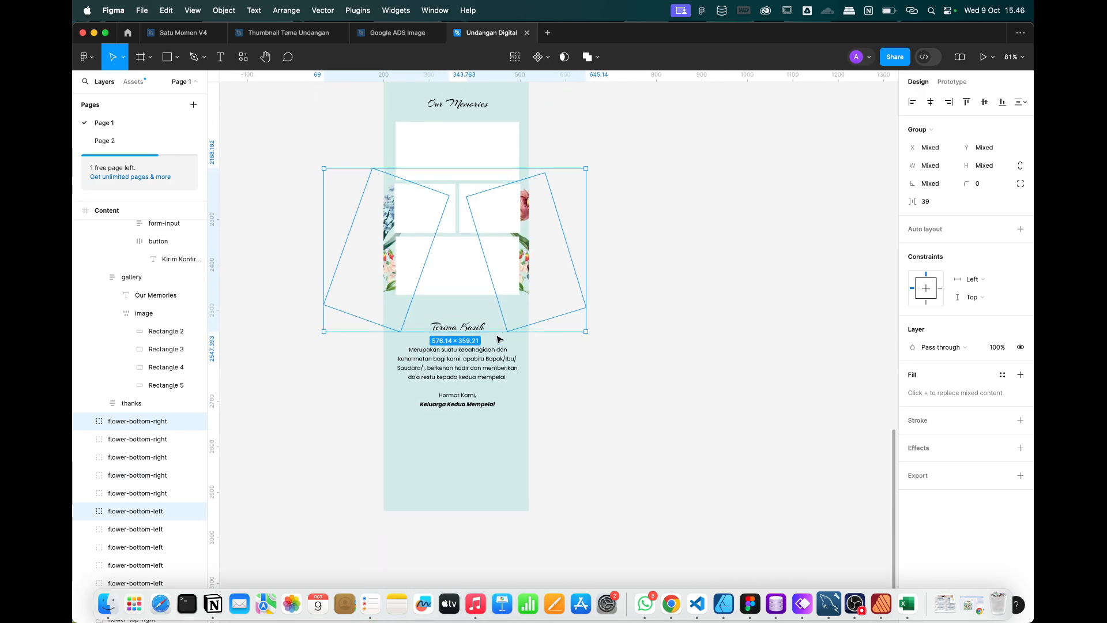
{"action": "left_click_drag", "start_coordinate": [515, 296], "coordinate": [517, 447]}
{"action": "scroll", "coordinate": [517, 448], "scroll_direction": "down", "scroll_amount": 5}
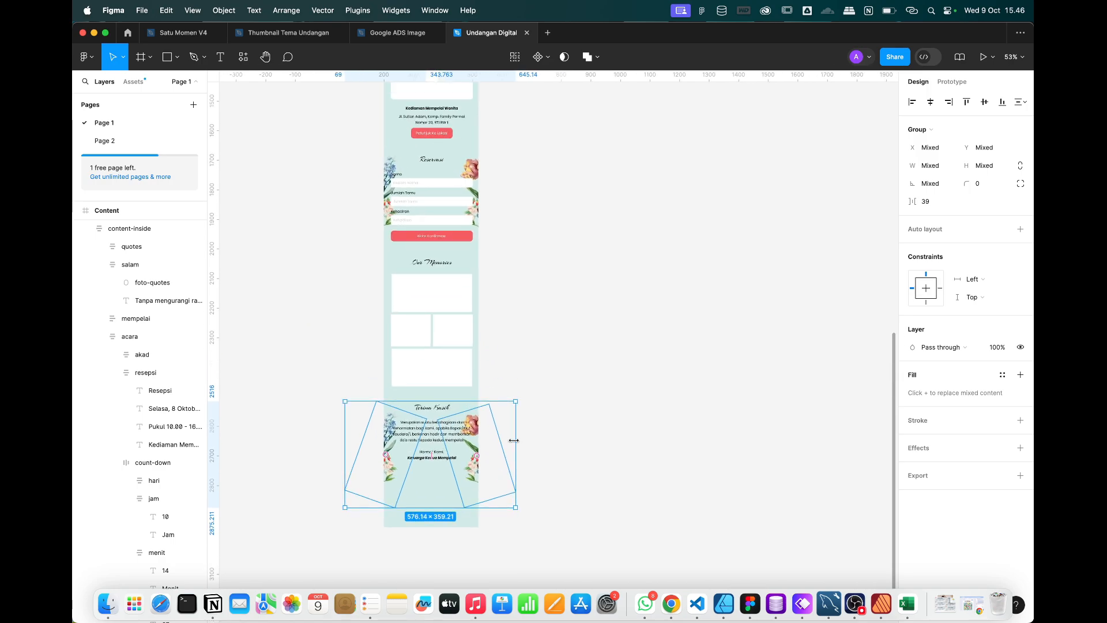
{"action": "scroll", "coordinate": [467, 497], "scroll_direction": "down", "scroll_amount": 10}
{"action": "left_click", "coordinate": [543, 397]}
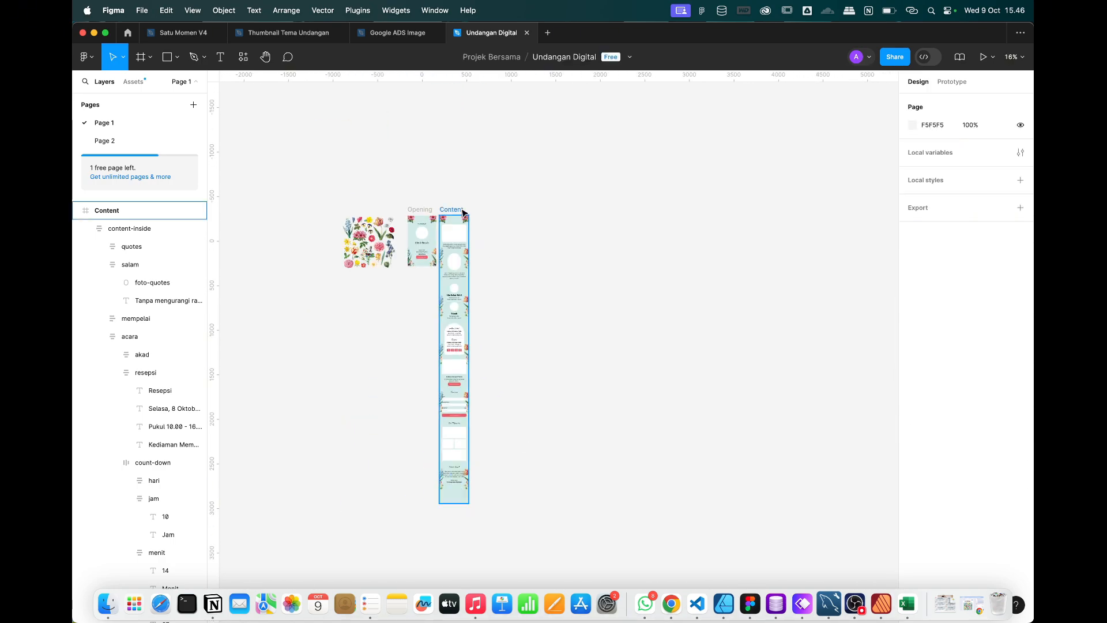
Shorten the Content frame to 3075 tall.
{"action": "left_click", "coordinate": [451, 210]}
{"action": "scroll", "coordinate": [477, 419], "scroll_direction": "up", "scroll_amount": 5}
{"action": "scroll", "coordinate": [477, 417], "scroll_direction": "down", "scroll_amount": 10}
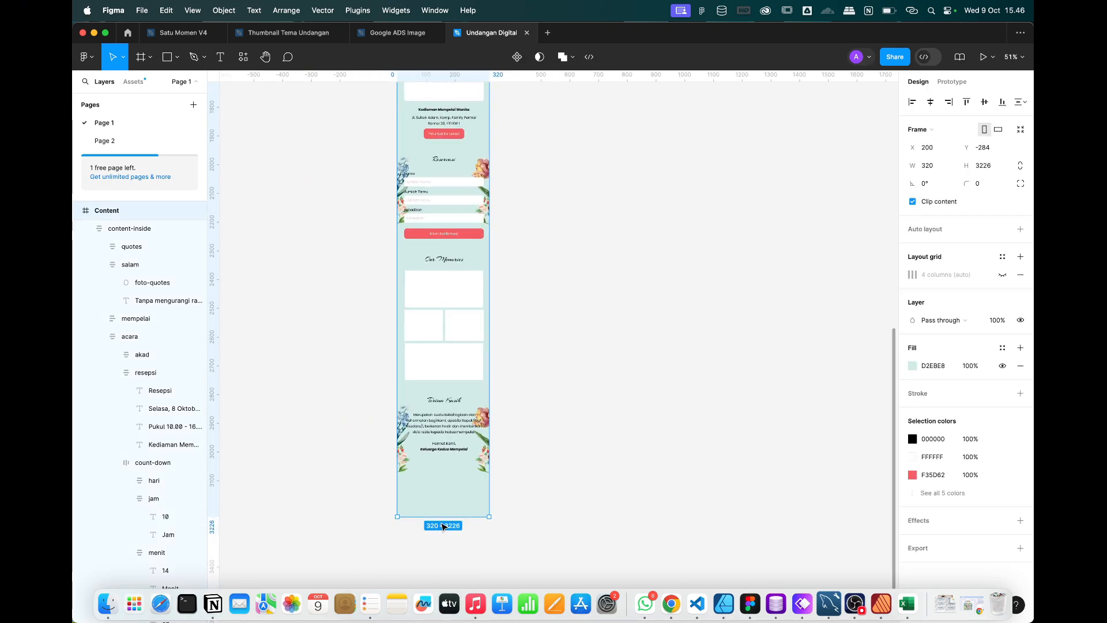
{"action": "left_click_drag", "start_coordinate": [441, 518], "coordinate": [440, 472]}
{"action": "scroll", "coordinate": [436, 477], "scroll_direction": "up", "scroll_amount": 5}
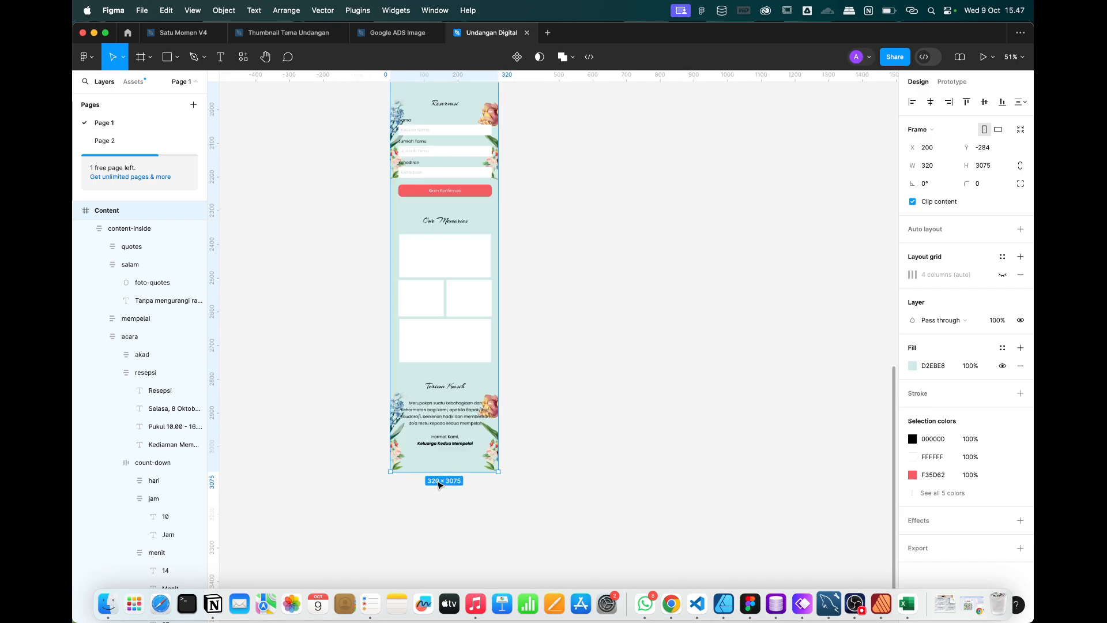
Give the lower-left flowers a gentler tilt and move both flower groups lower beside the closing.
{"action": "left_click", "coordinate": [399, 441]}
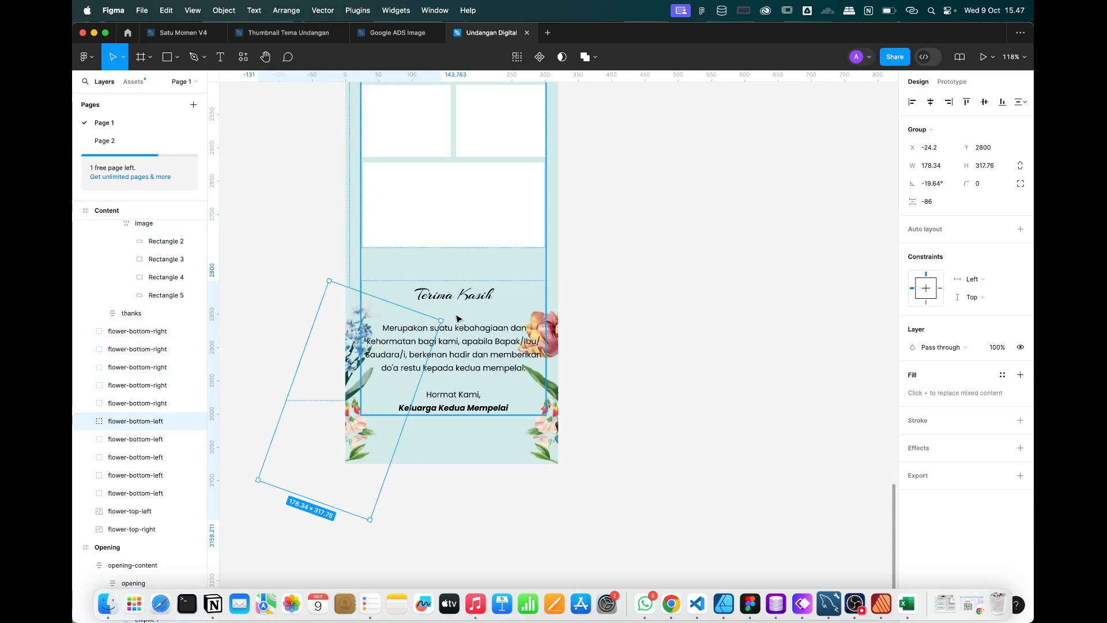
{"action": "left_click_drag", "start_coordinate": [435, 303], "coordinate": [435, 288]}
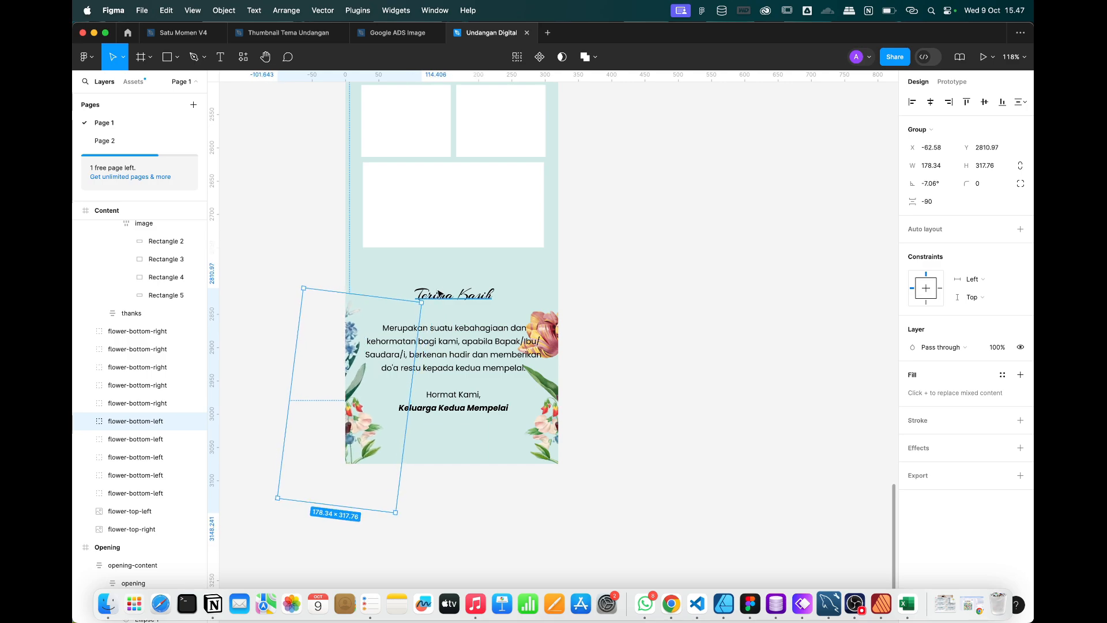
{"action": "left_click", "coordinate": [554, 326], "text": "shift"}
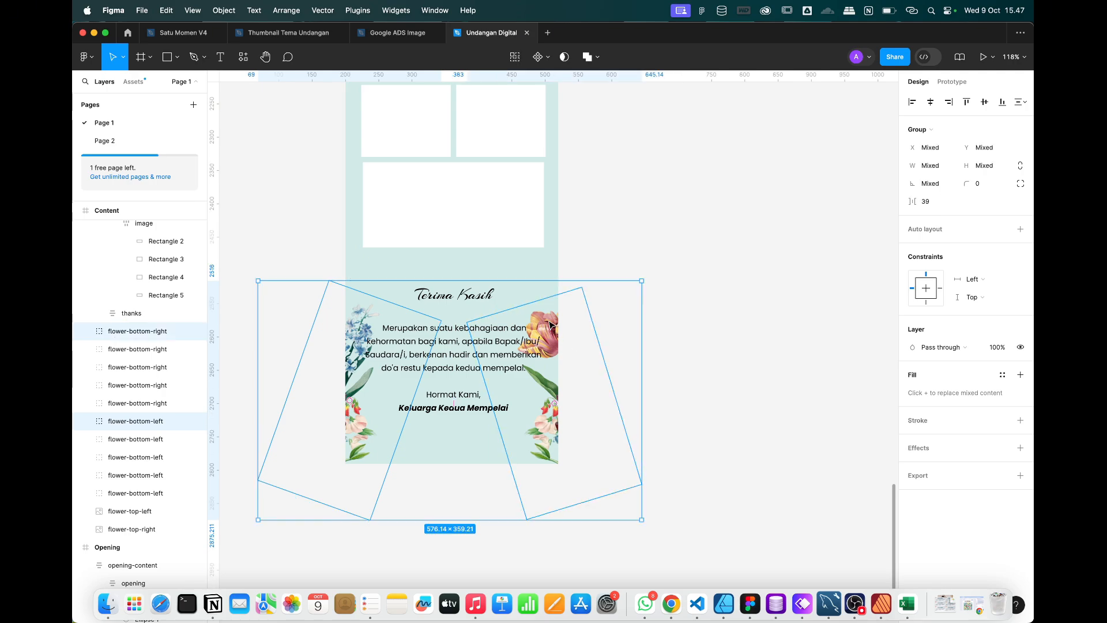
{"action": "left_click_drag", "start_coordinate": [551, 326], "coordinate": [552, 398]}
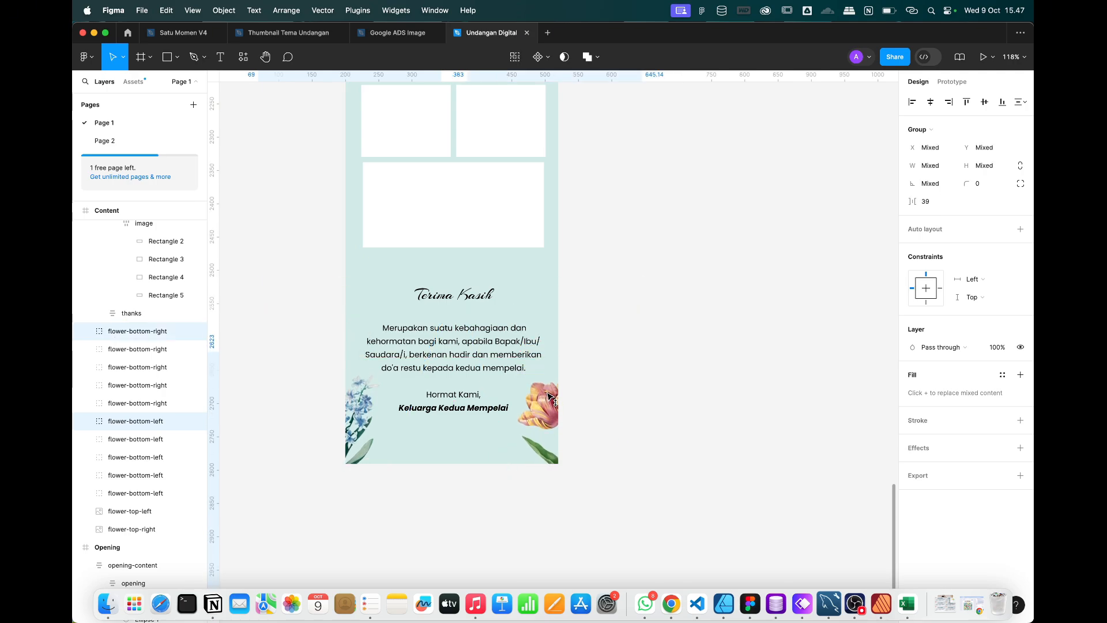
{"action": "scroll", "coordinate": [677, 353], "scroll_direction": "down", "scroll_amount": 5}
{"action": "left_click", "coordinate": [678, 354]}
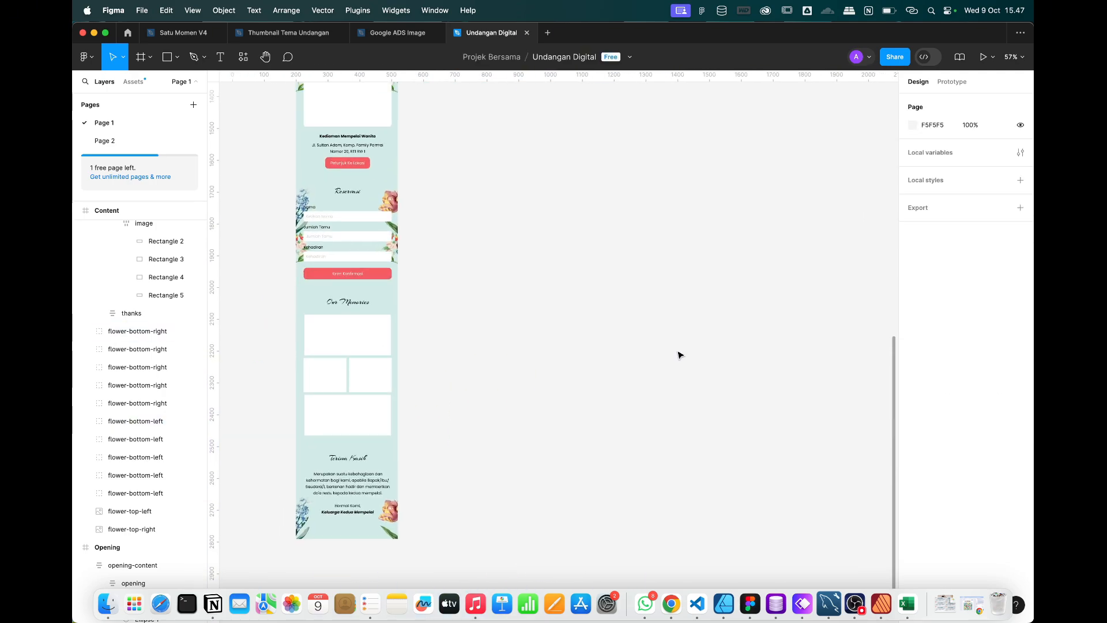
{"action": "scroll", "coordinate": [677, 354], "scroll_direction": "down", "scroll_amount": 3}
{"action": "scroll", "coordinate": [594, 262], "scroll_direction": "up", "scroll_amount": 6}
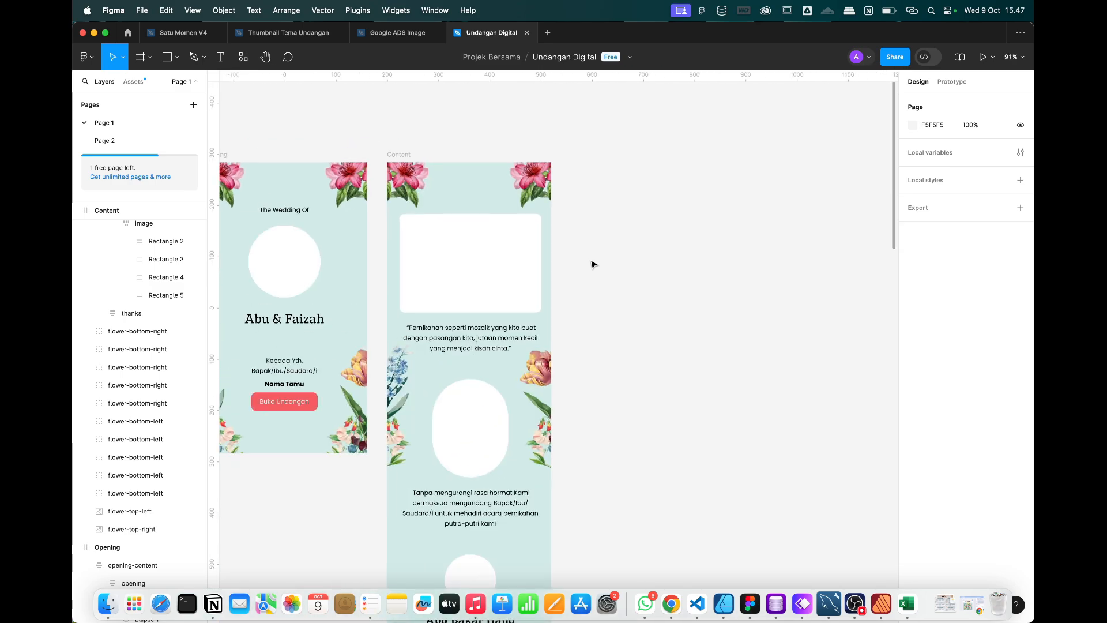
{"action": "scroll", "coordinate": [593, 264], "scroll_direction": "left", "scroll_amount": 4}
{"action": "left_click", "coordinate": [332, 148]}
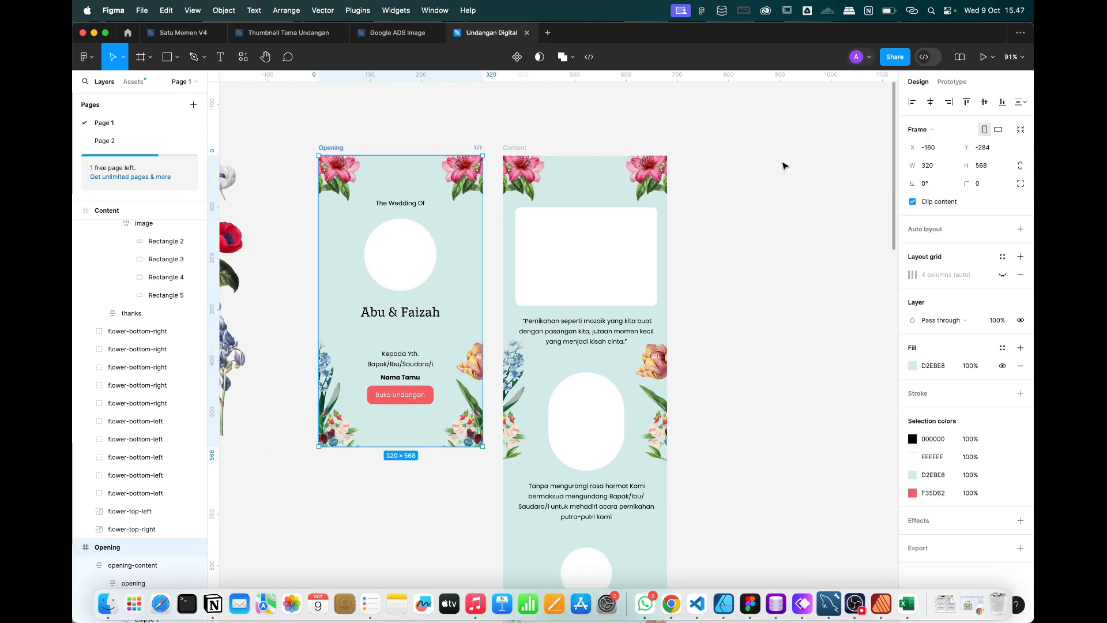
{"action": "left_click", "coordinate": [785, 167]}
{"action": "left_click", "coordinate": [325, 147]}
{"action": "scroll", "coordinate": [482, 377], "scroll_direction": "up", "scroll_amount": 3}
{"action": "double_click", "coordinate": [370, 402]}
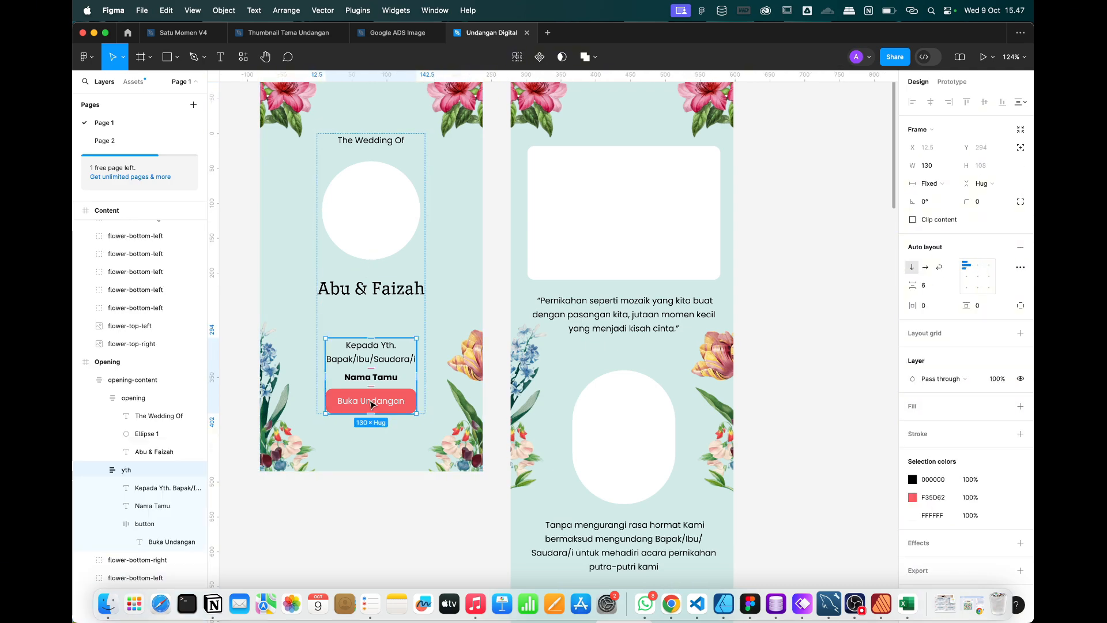
{"action": "scroll", "coordinate": [370, 402], "scroll_direction": "up", "scroll_amount": 1}
{"action": "double_click", "coordinate": [371, 402]}
{"action": "left_click", "coordinate": [390, 420]}
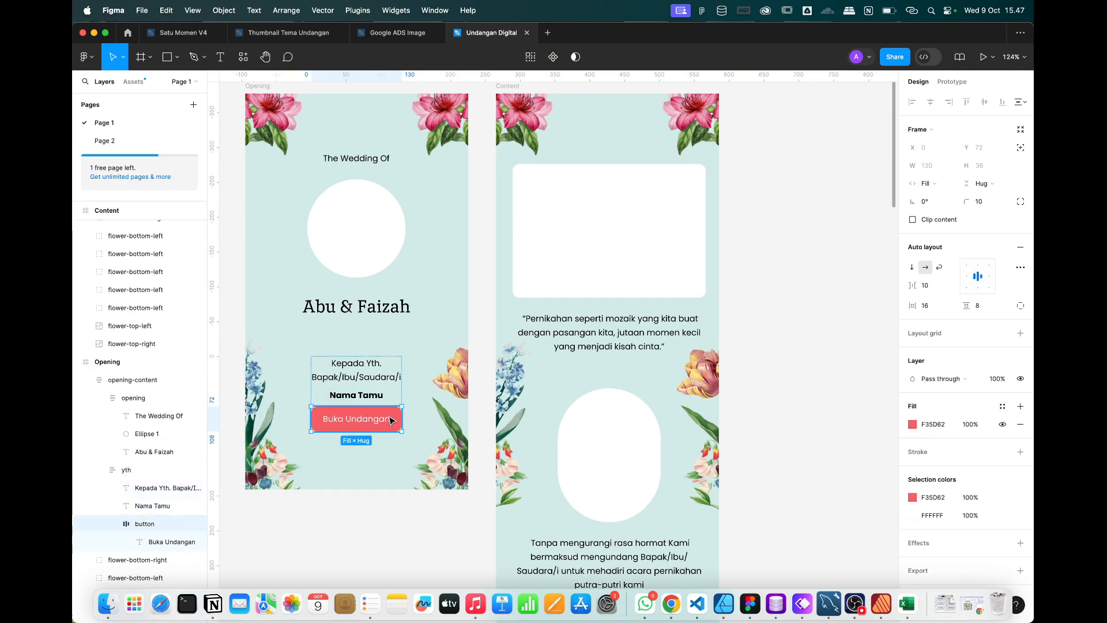
{"action": "left_click", "coordinate": [834, 180]}
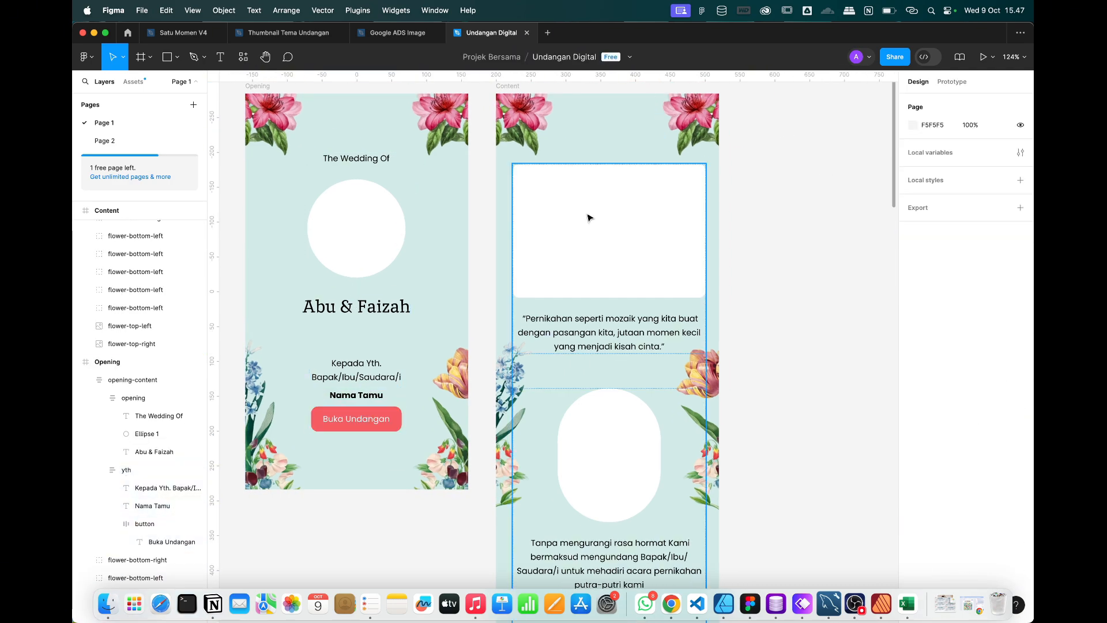
{"action": "scroll", "coordinate": [589, 218], "scroll_direction": "down", "scroll_amount": 5}
{"action": "scroll", "coordinate": [588, 217], "scroll_direction": "up", "scroll_amount": 5}
{"action": "left_click", "coordinate": [397, 393]}
{"action": "double_click", "coordinate": [397, 392]}
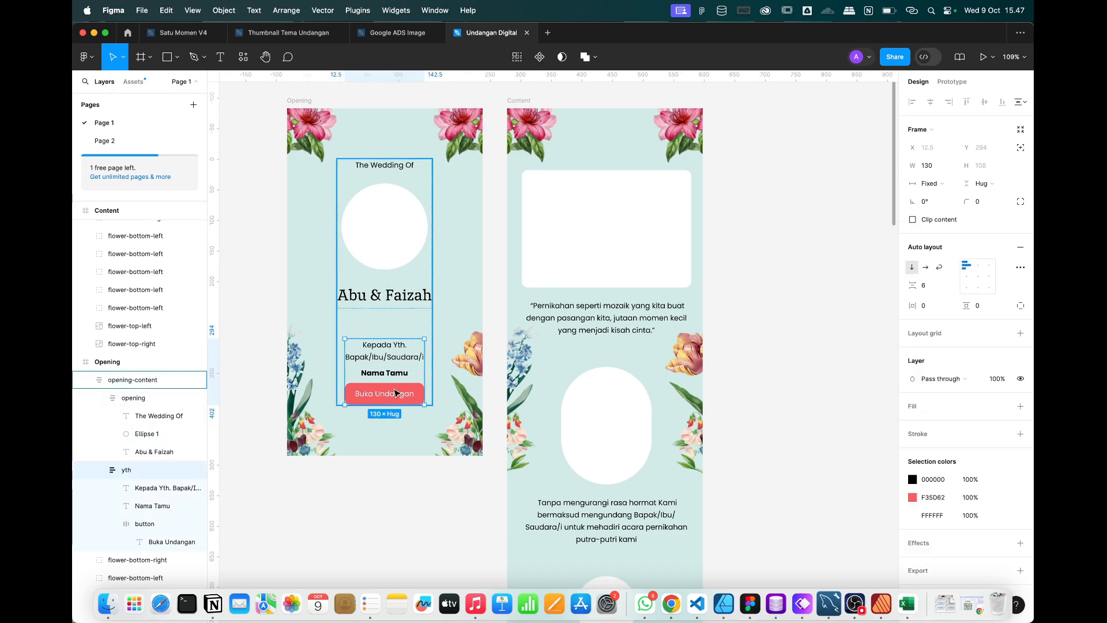
{"action": "double_click", "coordinate": [397, 393]}
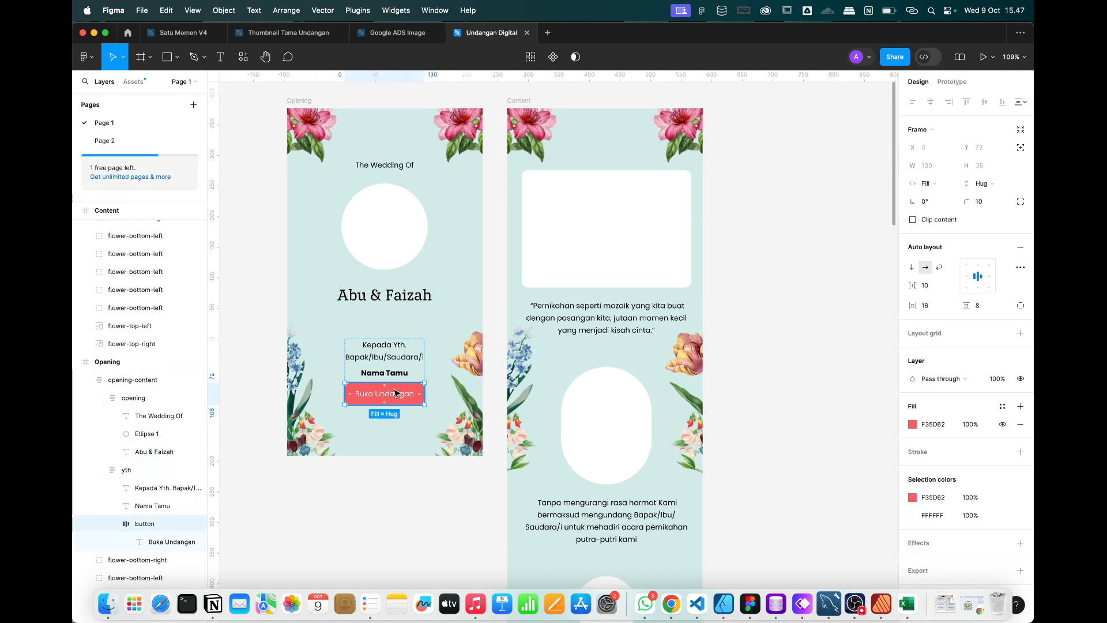
{"action": "left_click", "coordinate": [993, 58]}
{"action": "left_click", "coordinate": [993, 60]}
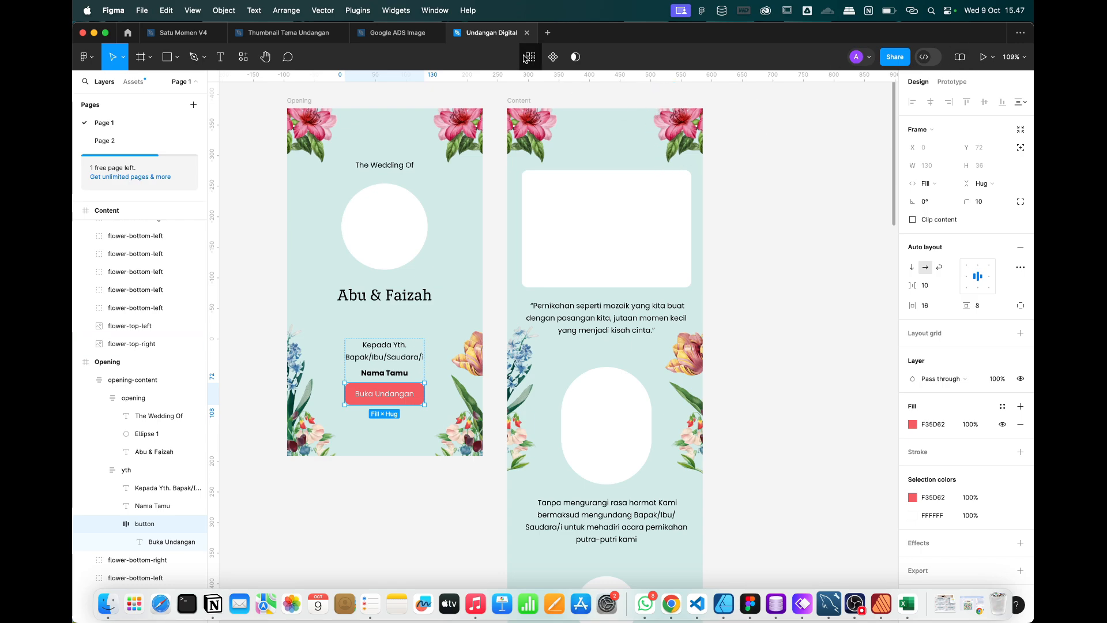
{"action": "scroll", "coordinate": [463, 437], "scroll_direction": "right", "scroll_amount": 2}
{"action": "scroll", "coordinate": [463, 436], "scroll_direction": "up", "scroll_amount": 1}
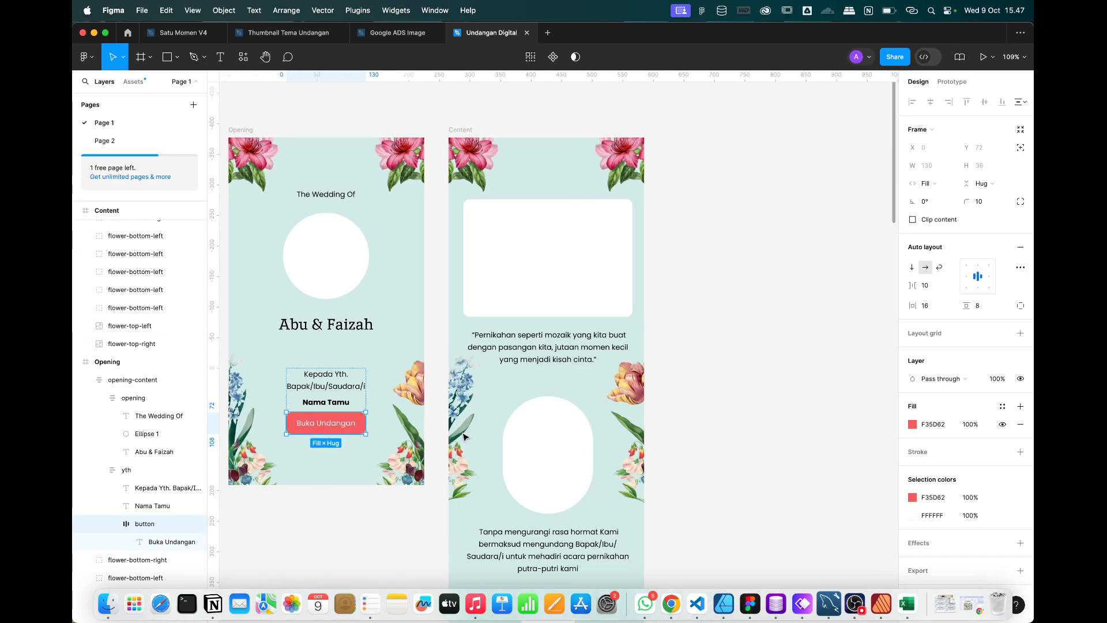
{"action": "left_click", "coordinate": [267, 149]}
{"action": "left_click", "coordinate": [623, 98]}
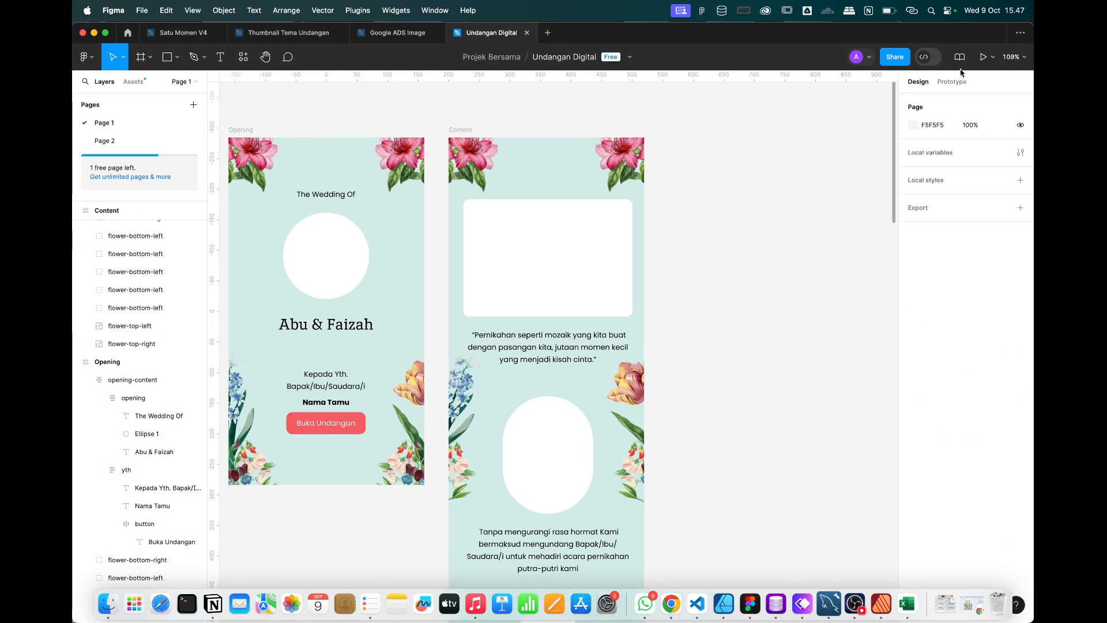
{"action": "left_click", "coordinate": [983, 57]}
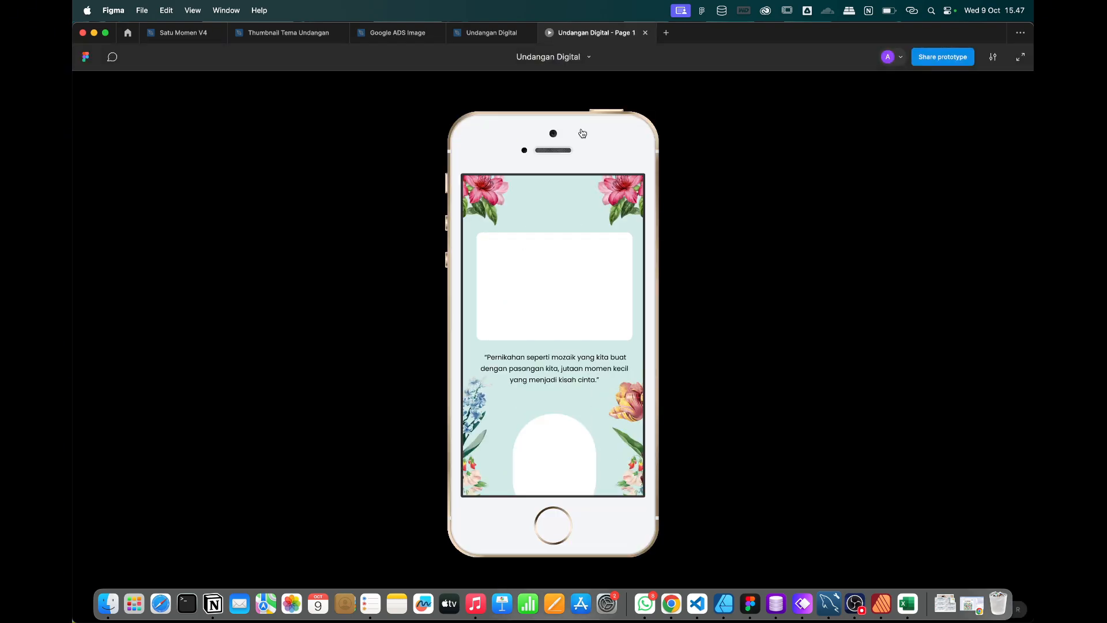
{"action": "scroll", "coordinate": [500, 359], "scroll_direction": "down", "scroll_amount": 20}
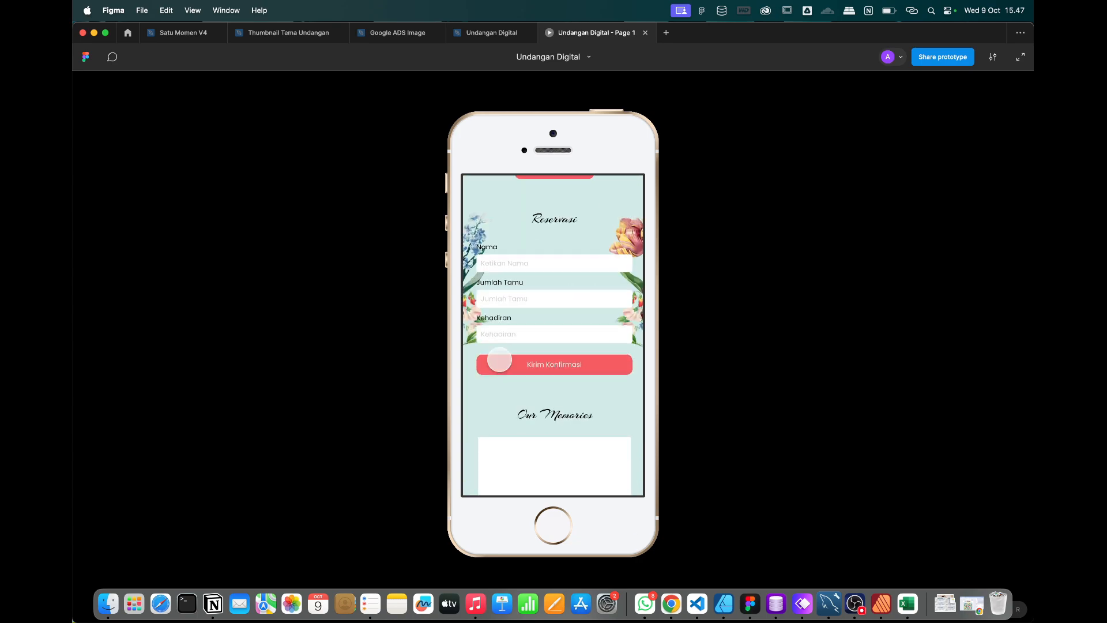
{"action": "scroll", "coordinate": [500, 358], "scroll_direction": "up", "scroll_amount": 20}
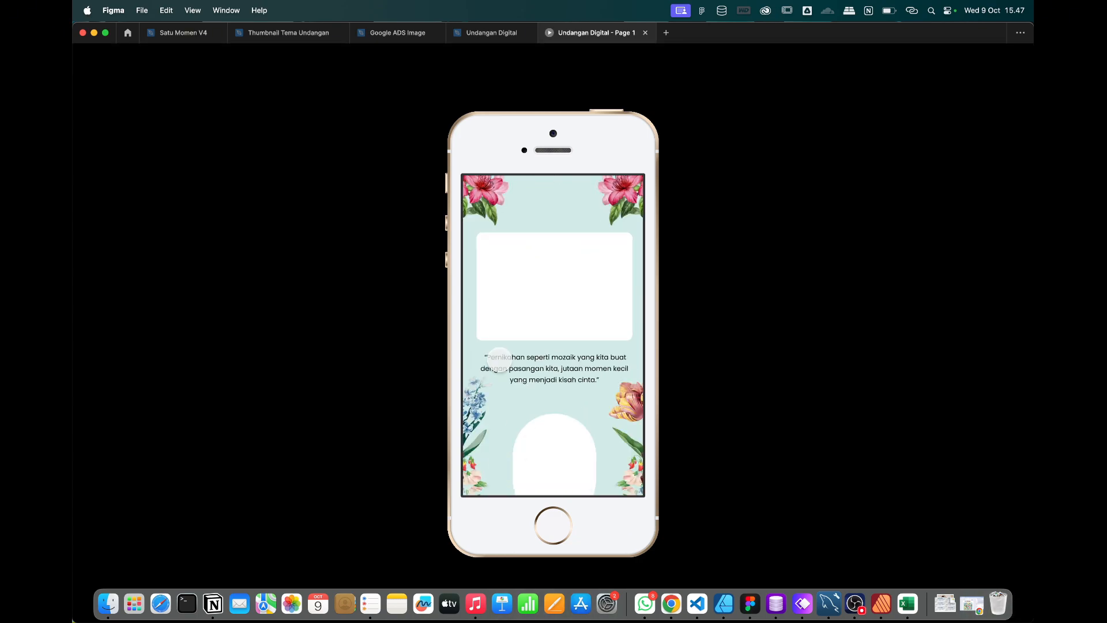
{"action": "scroll", "coordinate": [499, 360], "scroll_direction": "down", "scroll_amount": 10}
{"action": "scroll", "coordinate": [500, 361], "scroll_direction": "down", "scroll_amount": 5}
{"action": "scroll", "coordinate": [497, 360], "scroll_direction": "up", "scroll_amount": 20}
{"action": "scroll", "coordinate": [495, 360], "scroll_direction": "up", "scroll_amount": 5}
{"action": "scroll", "coordinate": [495, 359], "scroll_direction": "down", "scroll_amount": 5}
{"action": "scroll", "coordinate": [496, 360], "scroll_direction": "down", "scroll_amount": 5}
{"action": "scroll", "coordinate": [495, 360], "scroll_direction": "up", "scroll_amount": 5}
{"action": "left_click", "coordinate": [645, 33]}
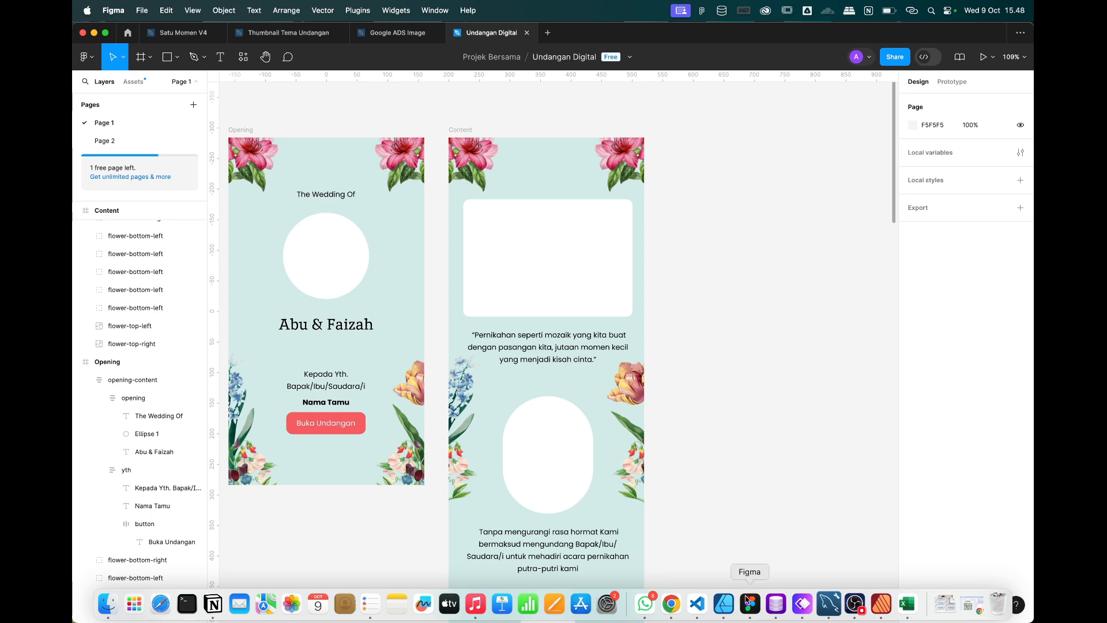
Link the Buka Undangan button to the Content frame as a prototype tap interaction.
{"action": "left_click", "coordinate": [855, 604]}
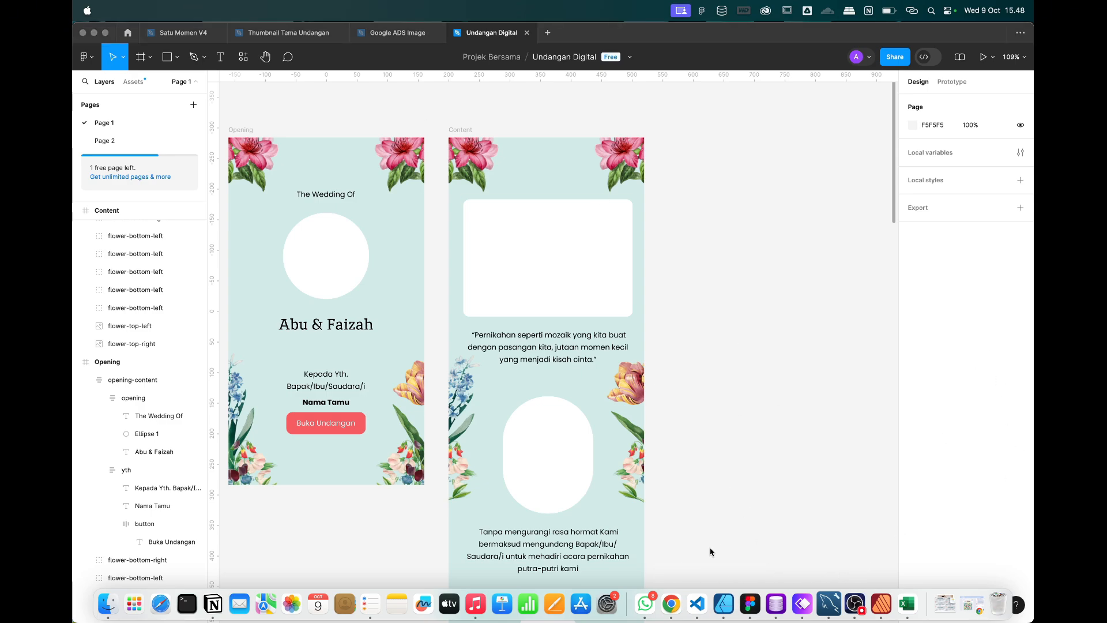
{"action": "left_click", "coordinate": [750, 603]}
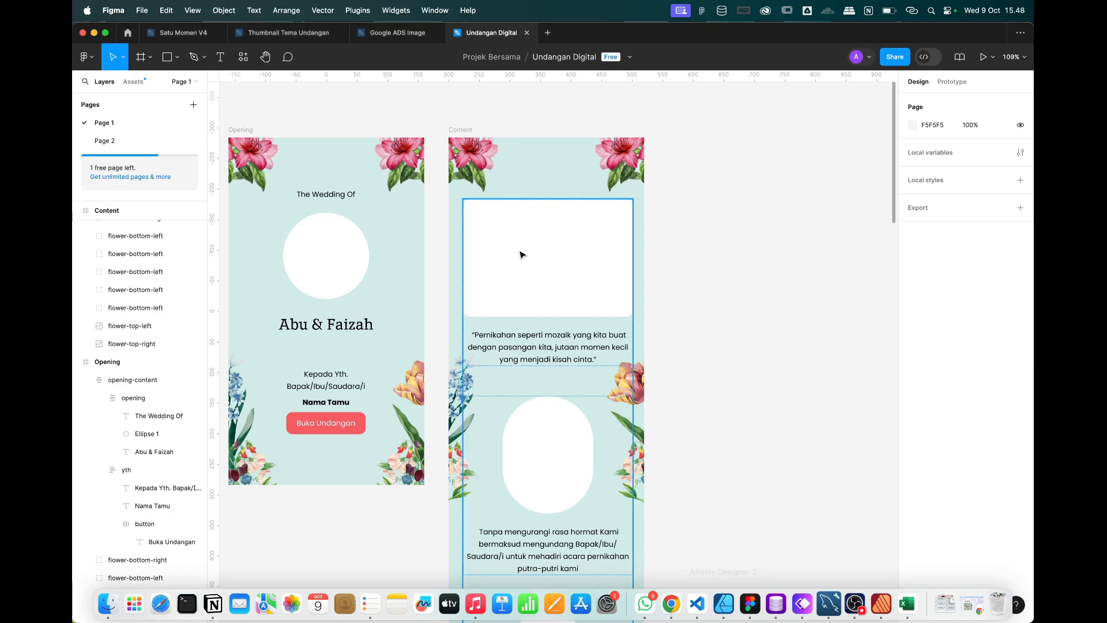
{"action": "left_click", "coordinate": [942, 84]}
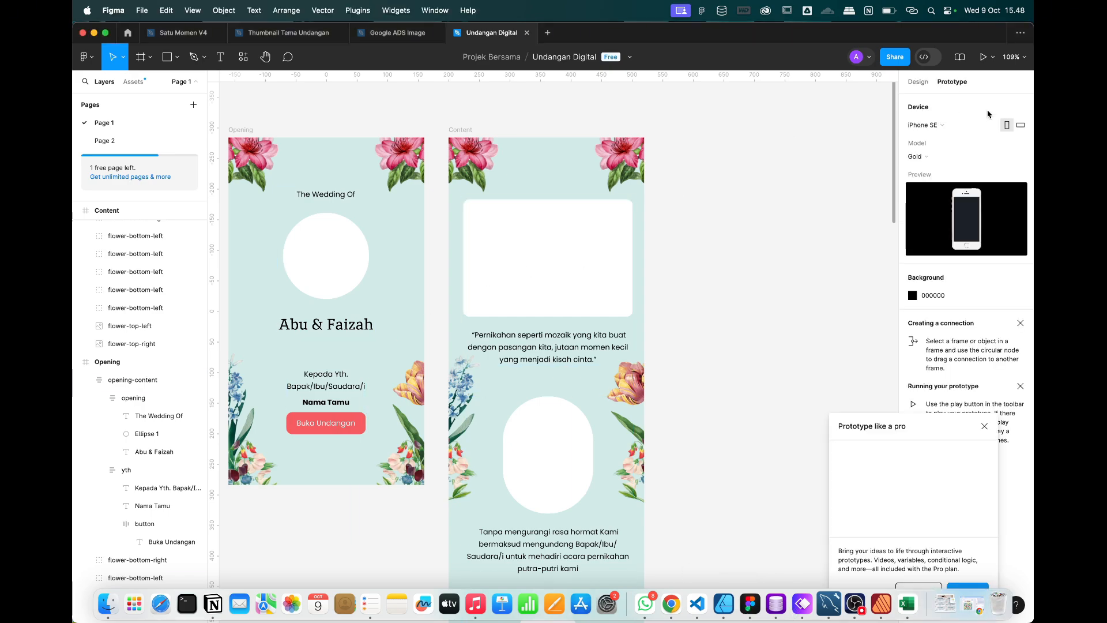
{"action": "double_click", "coordinate": [324, 427]}
{"action": "left_click", "coordinate": [346, 425]}
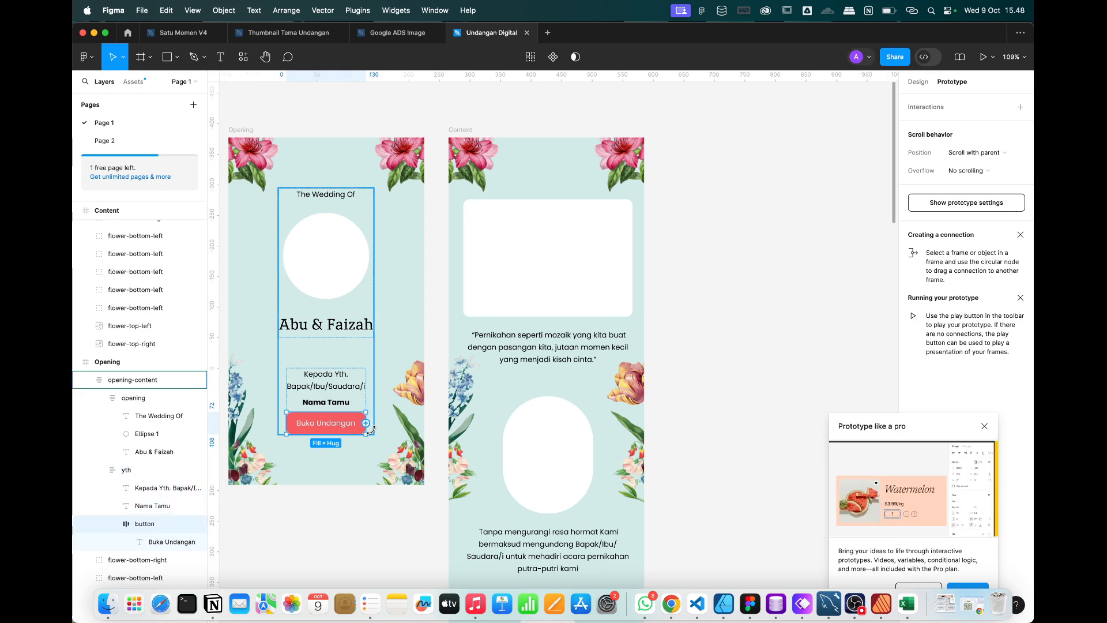
{"action": "left_click_drag", "start_coordinate": [366, 425], "coordinate": [489, 407]}
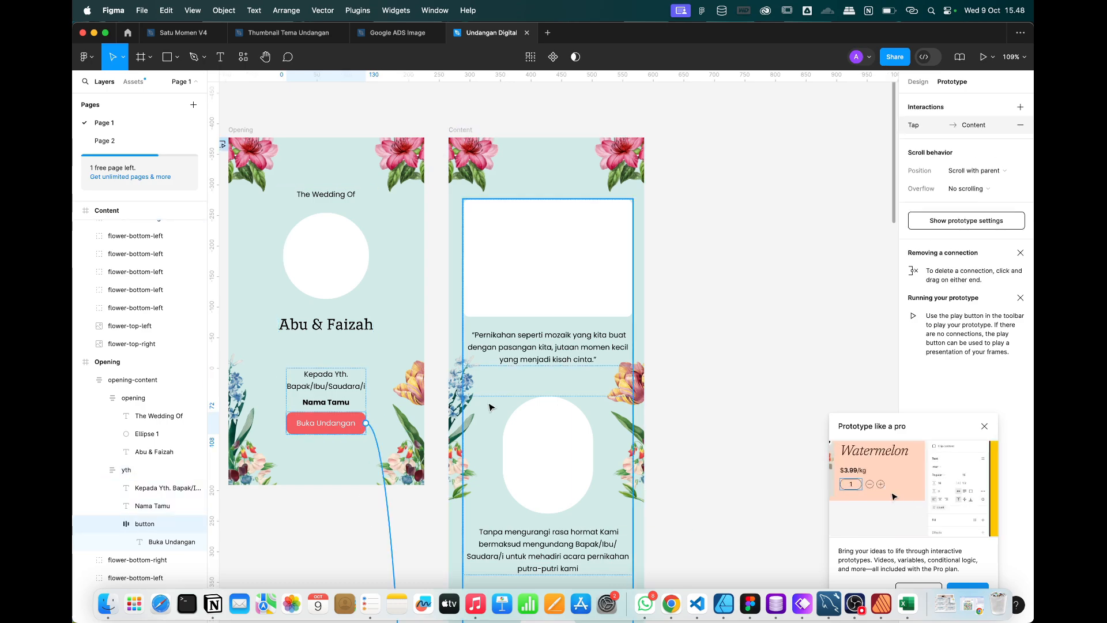
{"action": "left_click", "coordinate": [757, 265]}
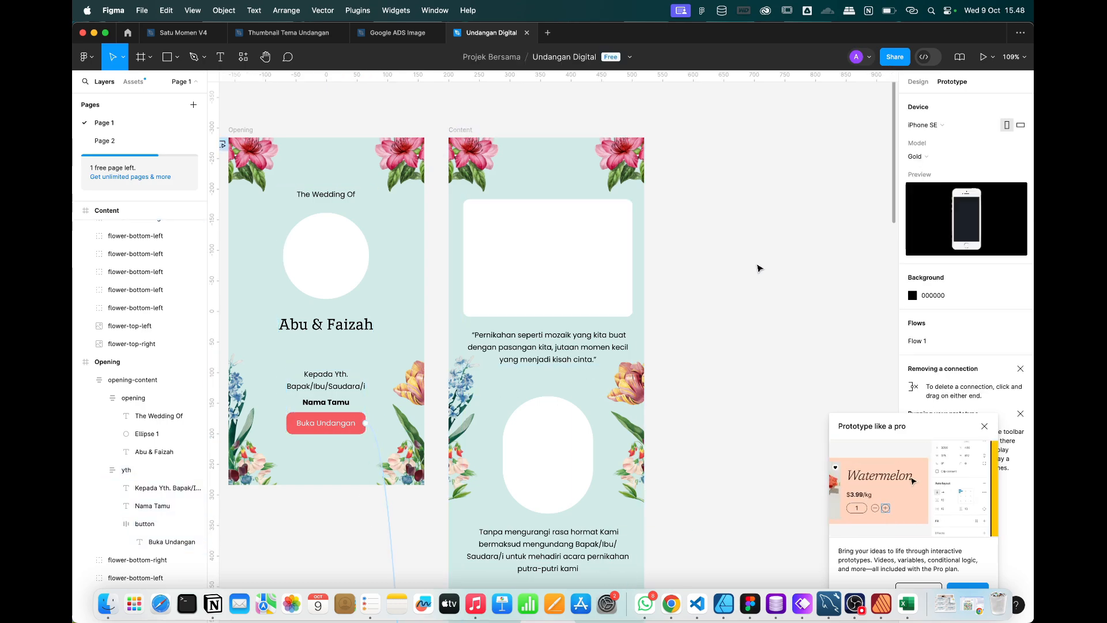
Present the prototype, tap Buka Undangan and scroll through the invitation content.
{"action": "left_click", "coordinate": [983, 57]}
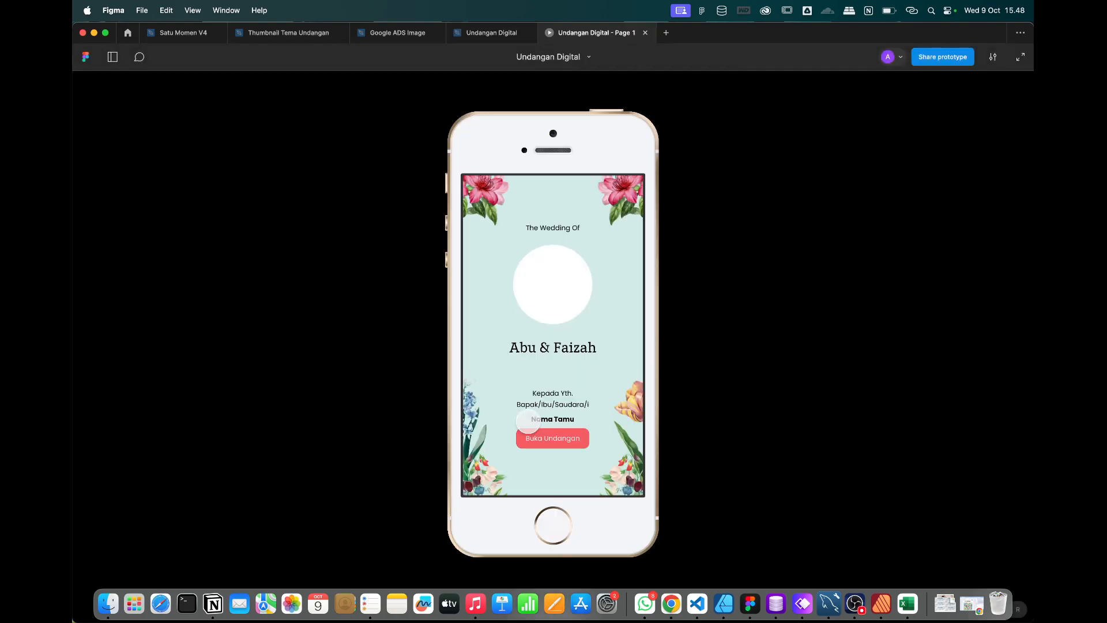
{"action": "left_click", "coordinate": [552, 441]}
{"action": "scroll", "coordinate": [552, 441], "scroll_direction": "down", "scroll_amount": 15}
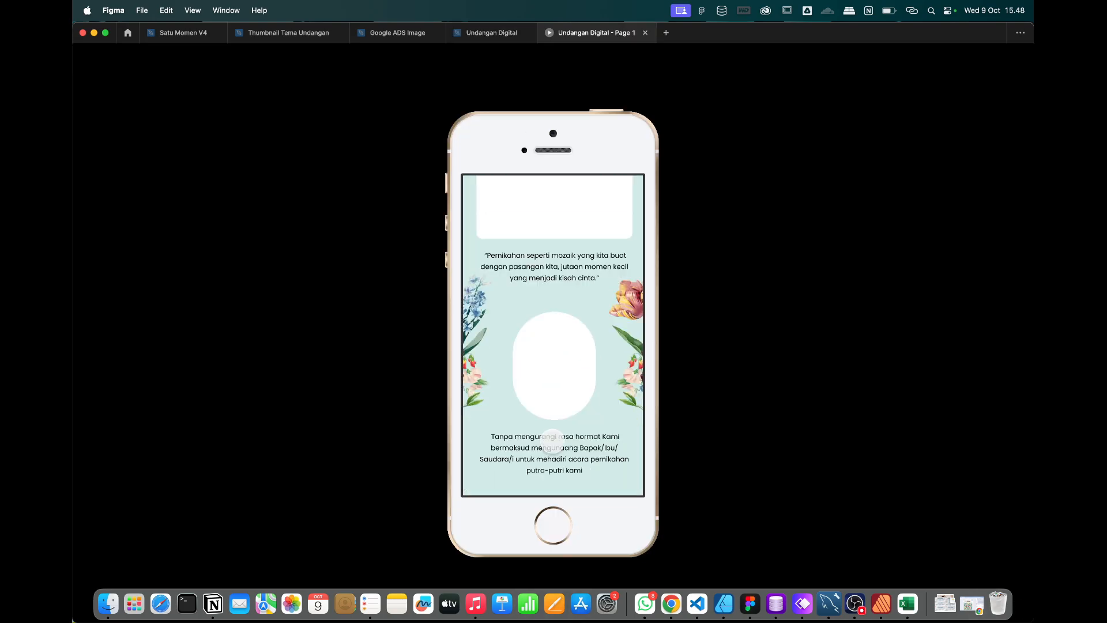
{"action": "scroll", "coordinate": [552, 443], "scroll_direction": "up", "scroll_amount": 20}
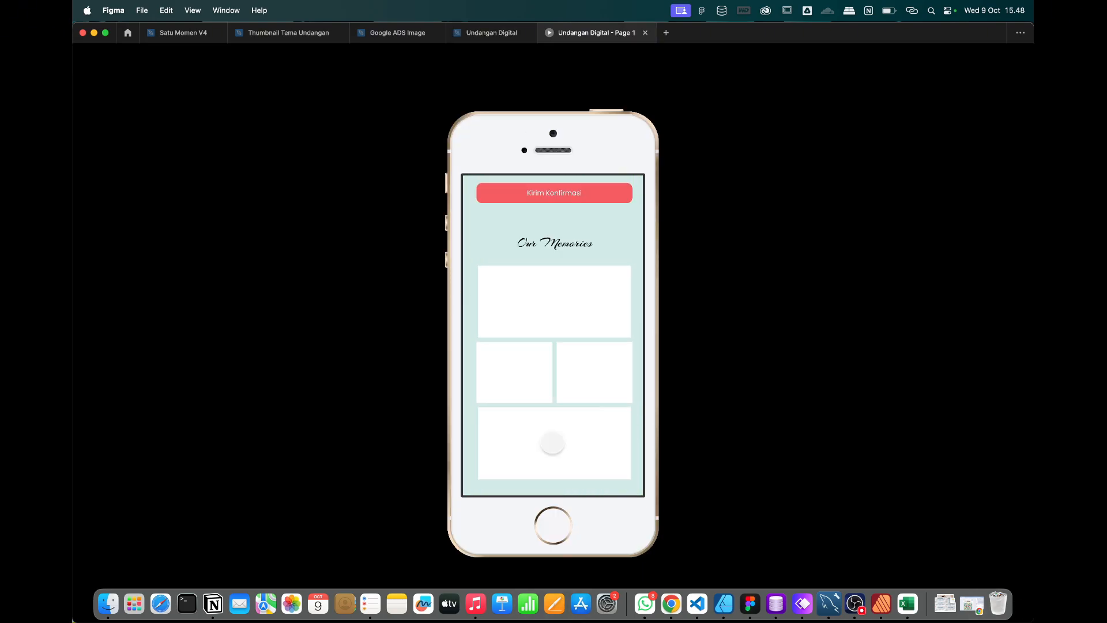
{"action": "scroll", "coordinate": [553, 441], "scroll_direction": "down", "scroll_amount": 15}
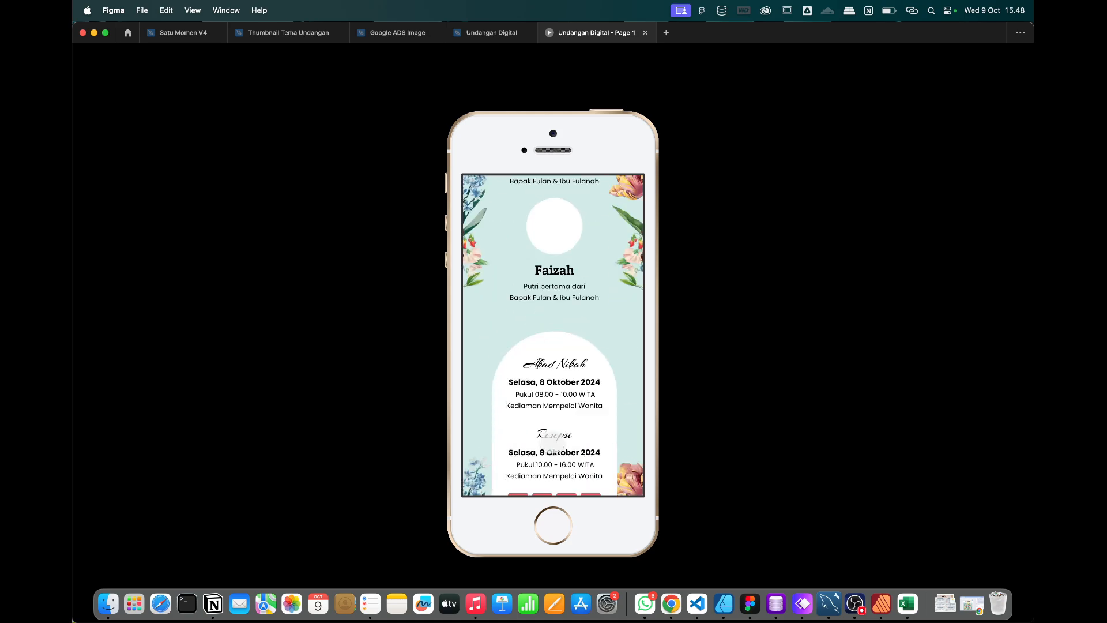
{"action": "scroll", "coordinate": [553, 441], "scroll_direction": "up", "scroll_amount": 15}
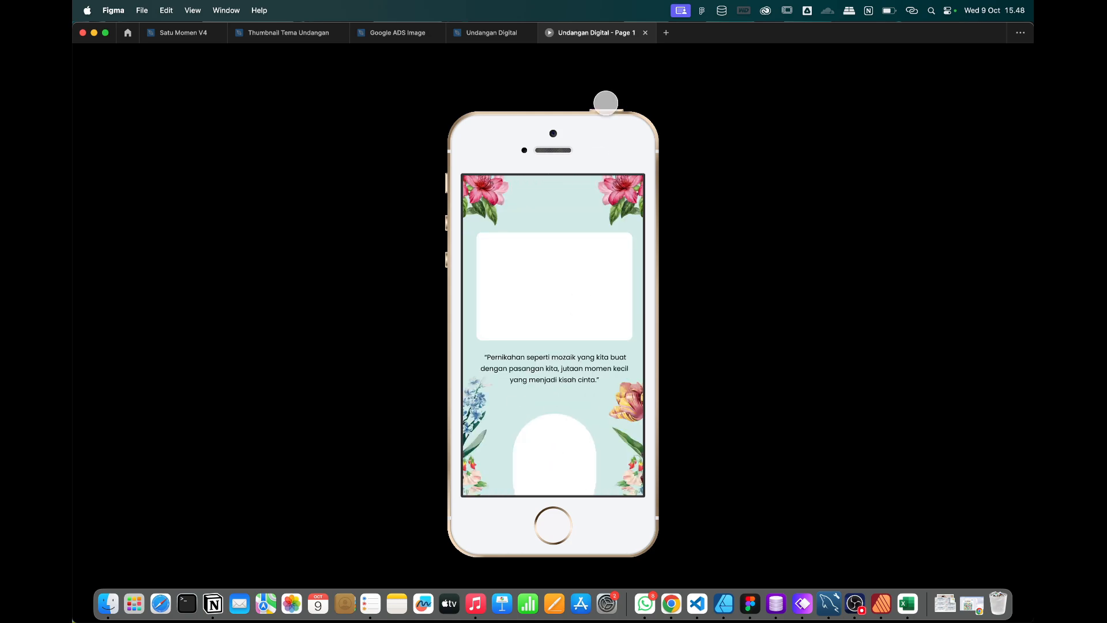
Close the preview, dismiss the 'Prototype like a pro' tips and return to design properties.
{"action": "left_click", "coordinate": [646, 34]}
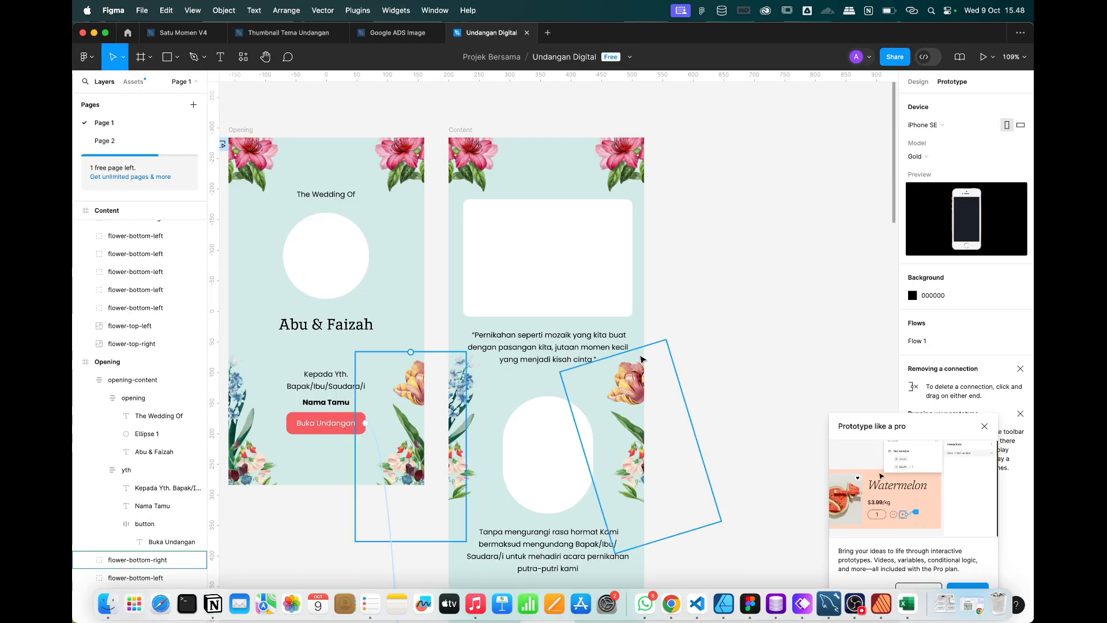
{"action": "left_click", "coordinate": [984, 426]}
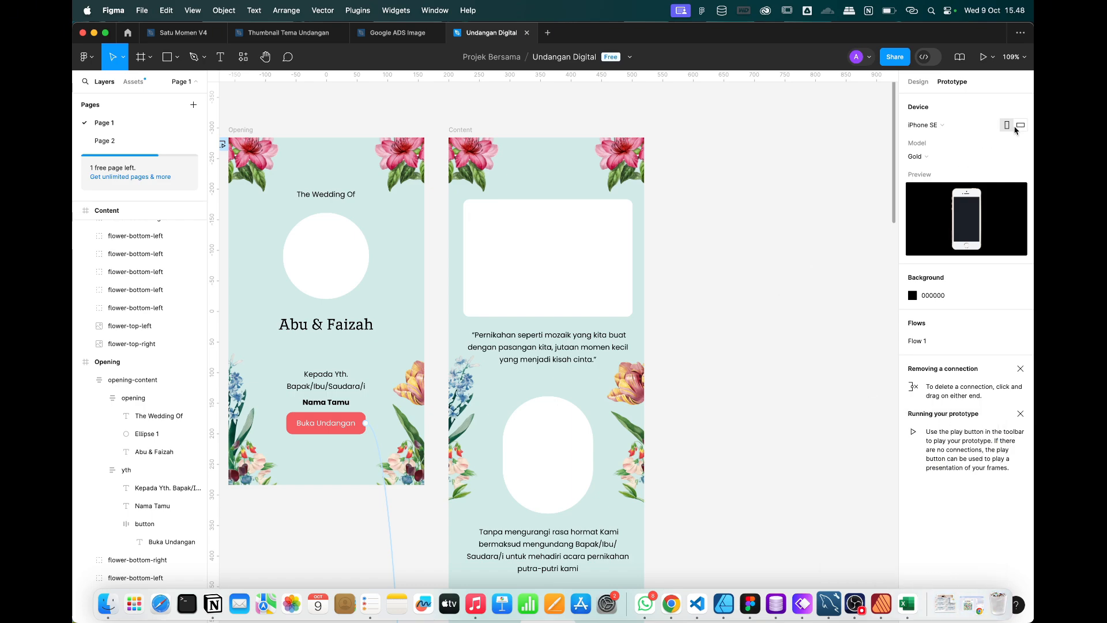
{"action": "left_click", "coordinate": [919, 84]}
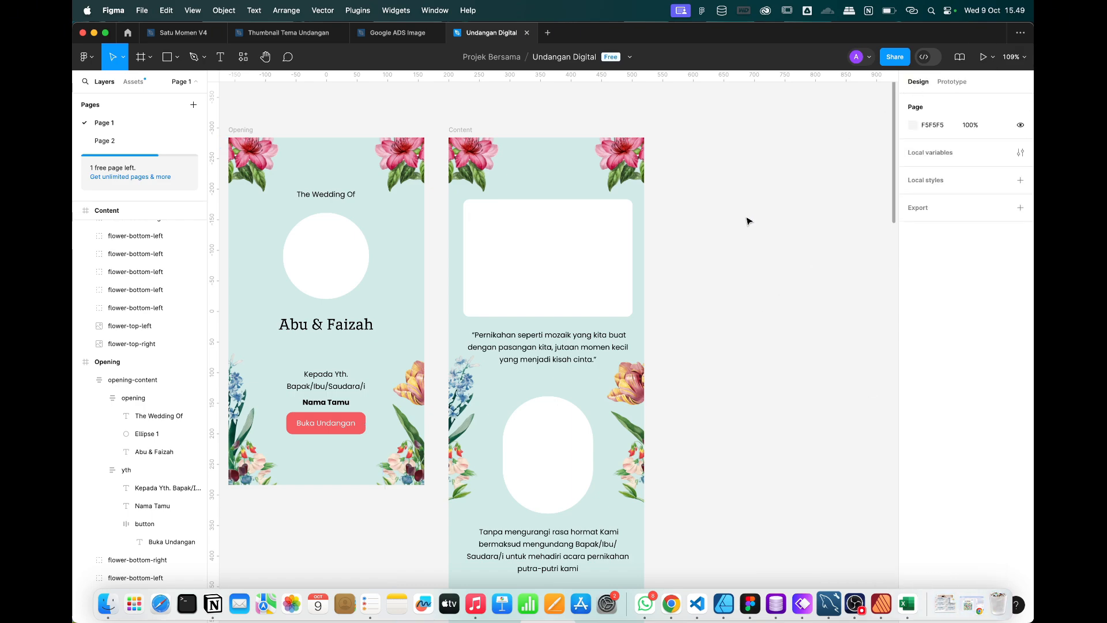
Open Downloads in Finder and preview wedding photos such as sumat.jpg.
{"action": "left_click", "coordinate": [107, 605]}
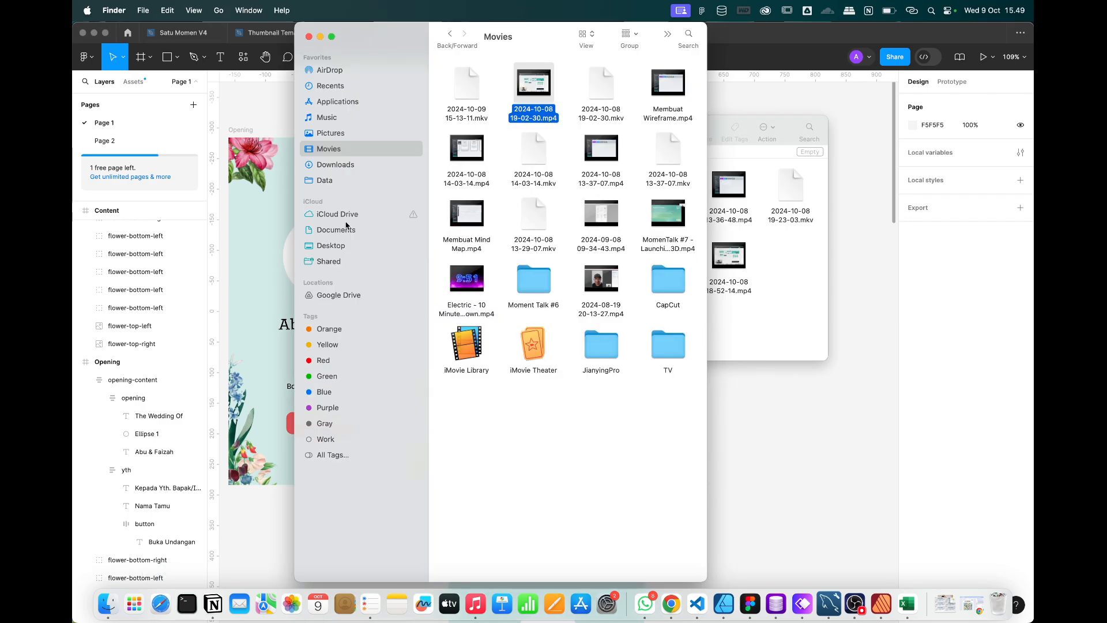
{"action": "left_click", "coordinate": [333, 166]}
{"action": "scroll", "coordinate": [461, 337], "scroll_direction": "down", "scroll_amount": 10}
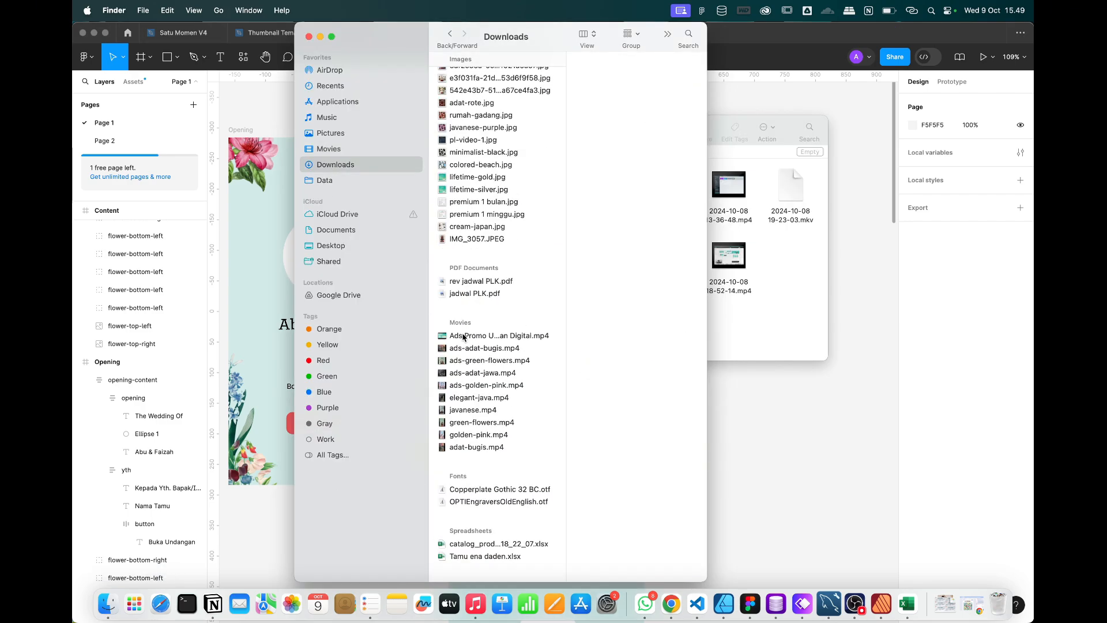
{"action": "scroll", "coordinate": [462, 337], "scroll_direction": "up", "scroll_amount": 5}
{"action": "scroll", "coordinate": [462, 337], "scroll_direction": "up", "scroll_amount": 5}
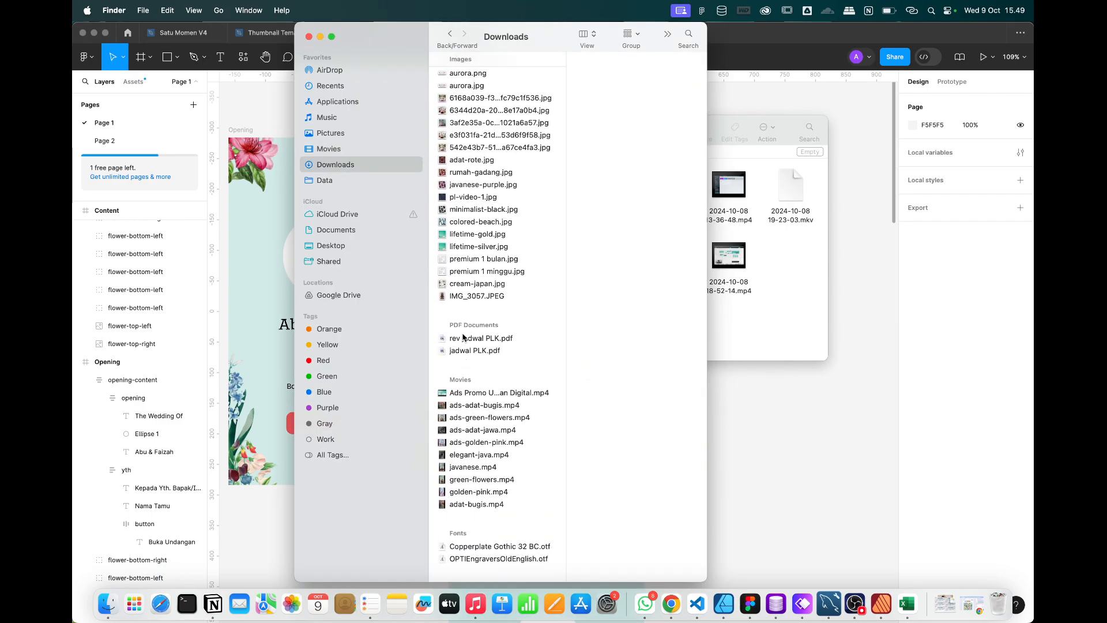
{"action": "left_click", "coordinate": [490, 203]}
{"action": "scroll", "coordinate": [490, 203], "scroll_direction": "up", "scroll_amount": 10}
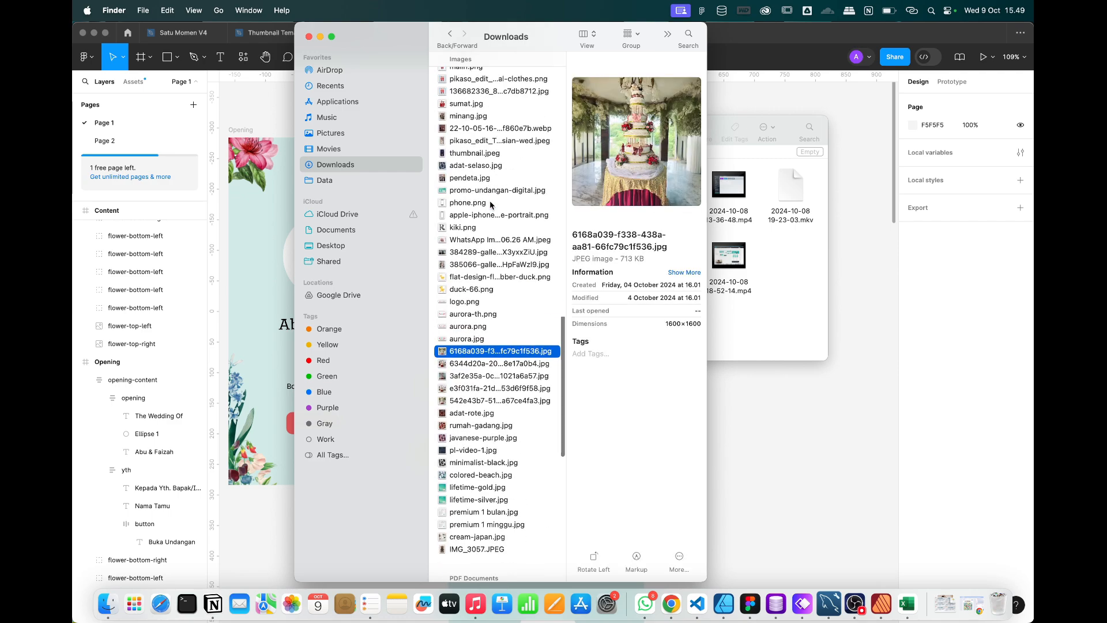
{"action": "left_click", "coordinate": [467, 286]}
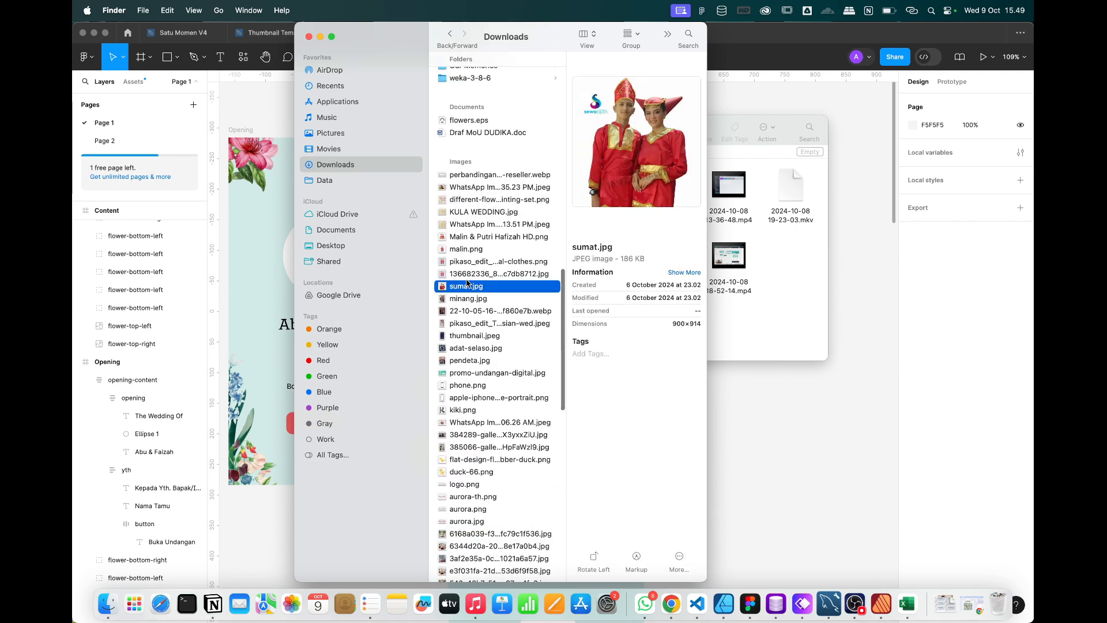
Step through the images to 384289-gallery-8EX3yxxZiU.jpg and copy it.
{"action": "key", "text": "Down"}
{"action": "key", "text": "Down"}
{"action": "key", "text": "Down"}
{"action": "key", "text": "Down"}
{"action": "key", "text": "Down"}
{"action": "key", "text": "Down"}
{"action": "key", "text": "Down"}
{"action": "key", "text": "Down"}
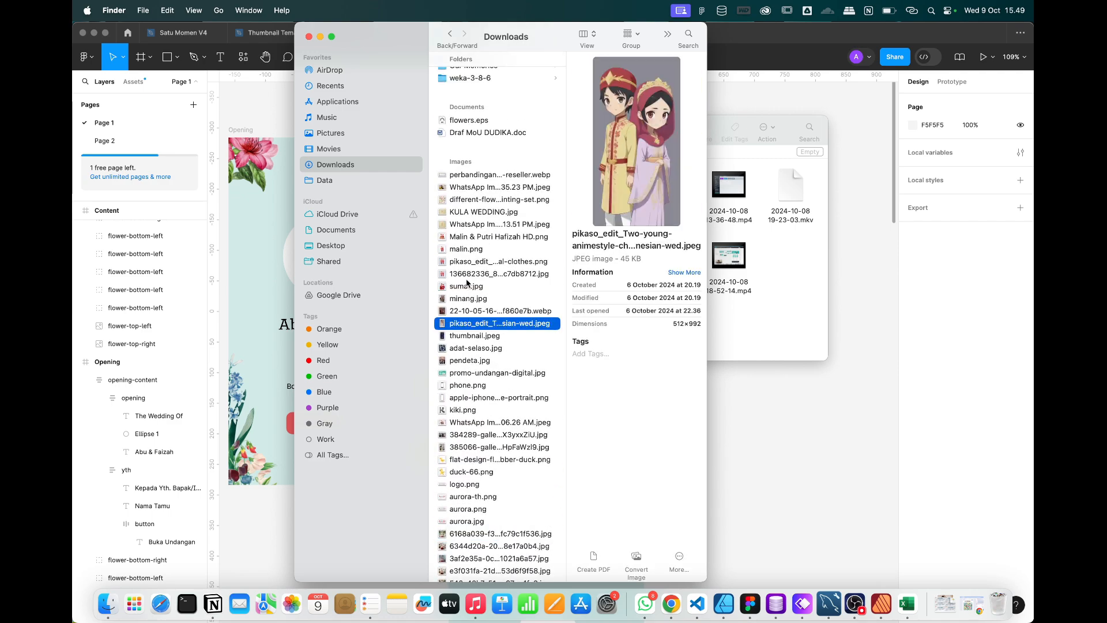
{"action": "key", "text": "Down"}
{"action": "key", "text": "Down"}
{"action": "key", "text": "Down"}
{"action": "key", "text": "Down"}
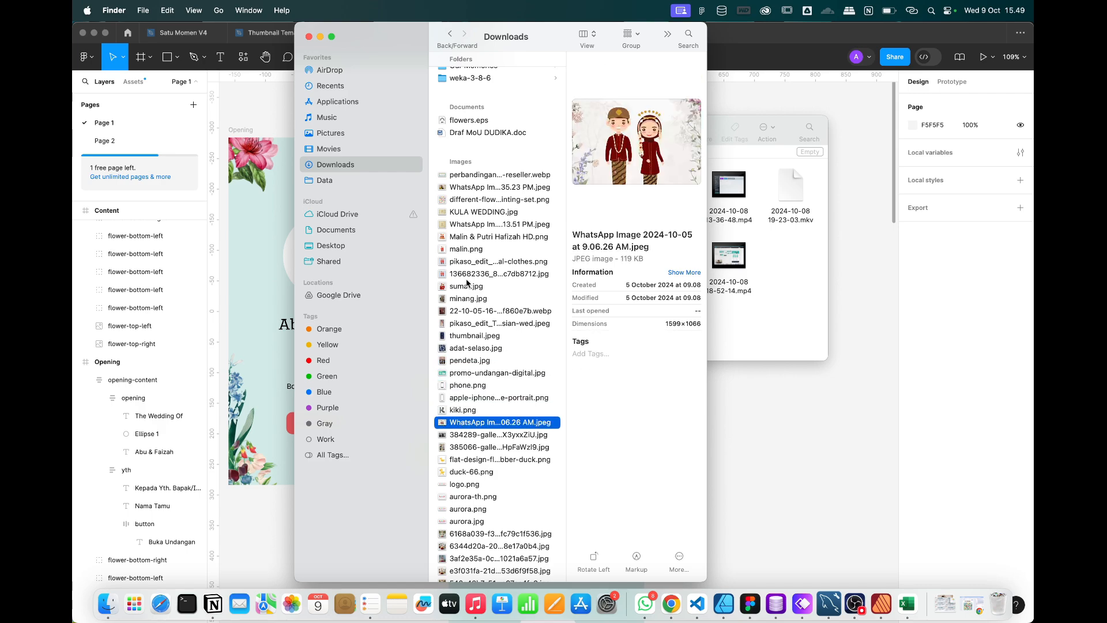
{"action": "scroll", "coordinate": [507, 420], "scroll_direction": "down", "scroll_amount": 2}
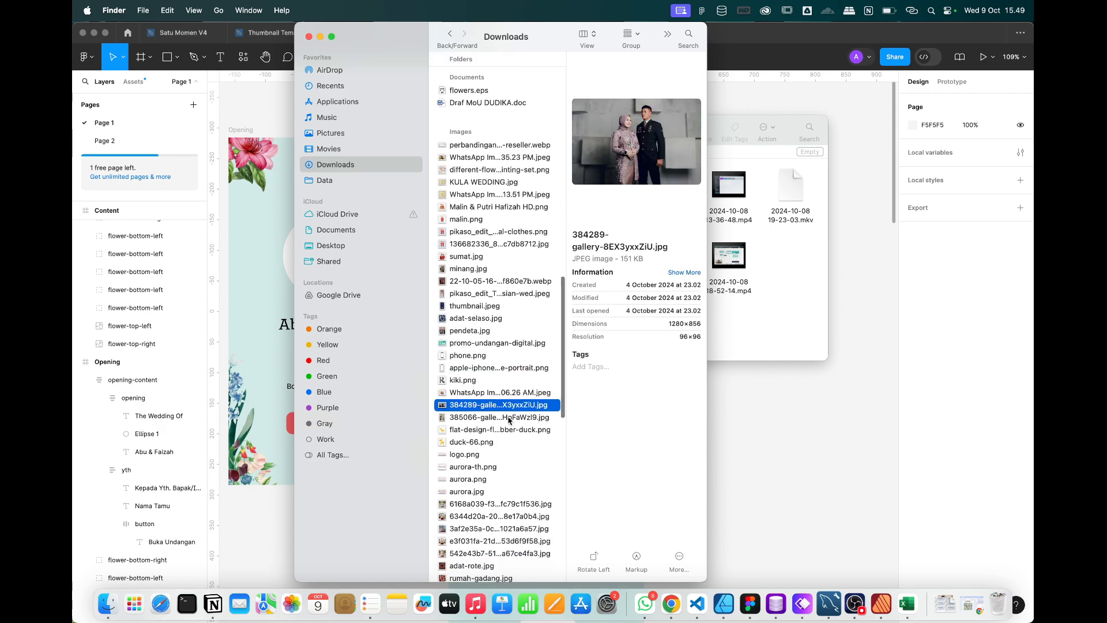
{"action": "key", "text": "Down"}
{"action": "key", "text": "Up"}
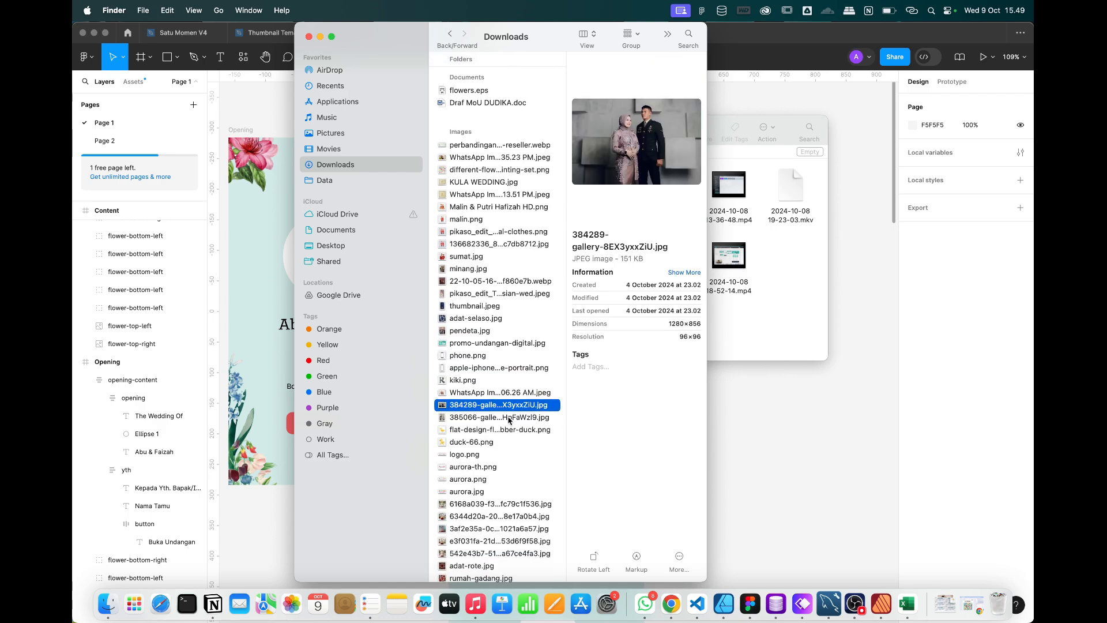
{"action": "scroll", "coordinate": [509, 420], "scroll_direction": "down", "scroll_amount": 3}
{"action": "scroll", "coordinate": [509, 420], "scroll_direction": "down", "scroll_amount": 1}
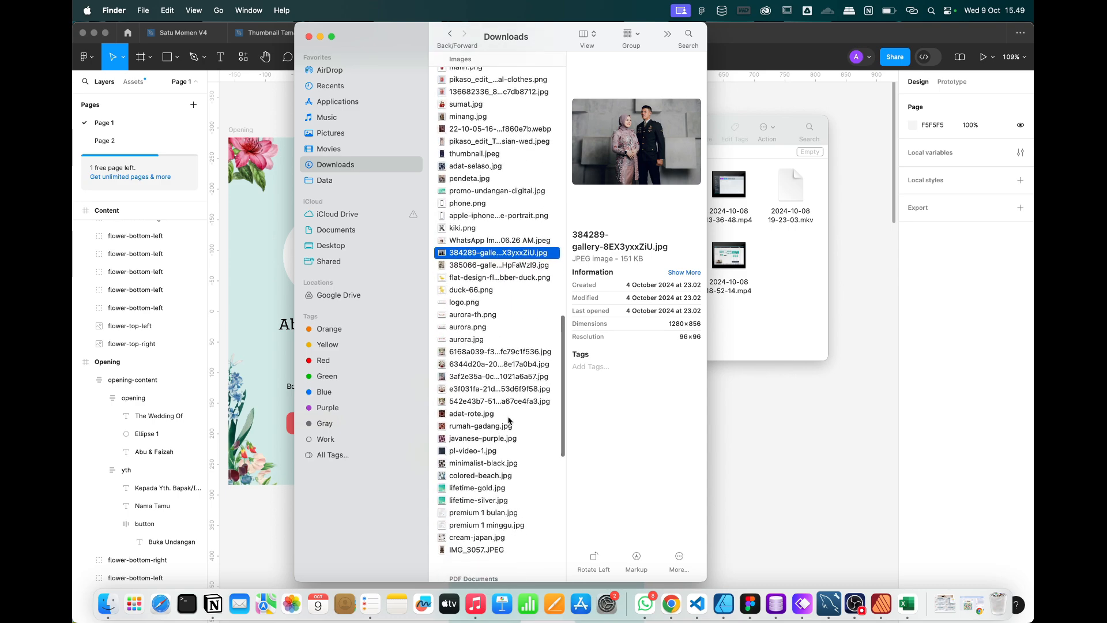
{"action": "right_click", "coordinate": [516, 259]}
{"action": "left_click", "coordinate": [500, 257]}
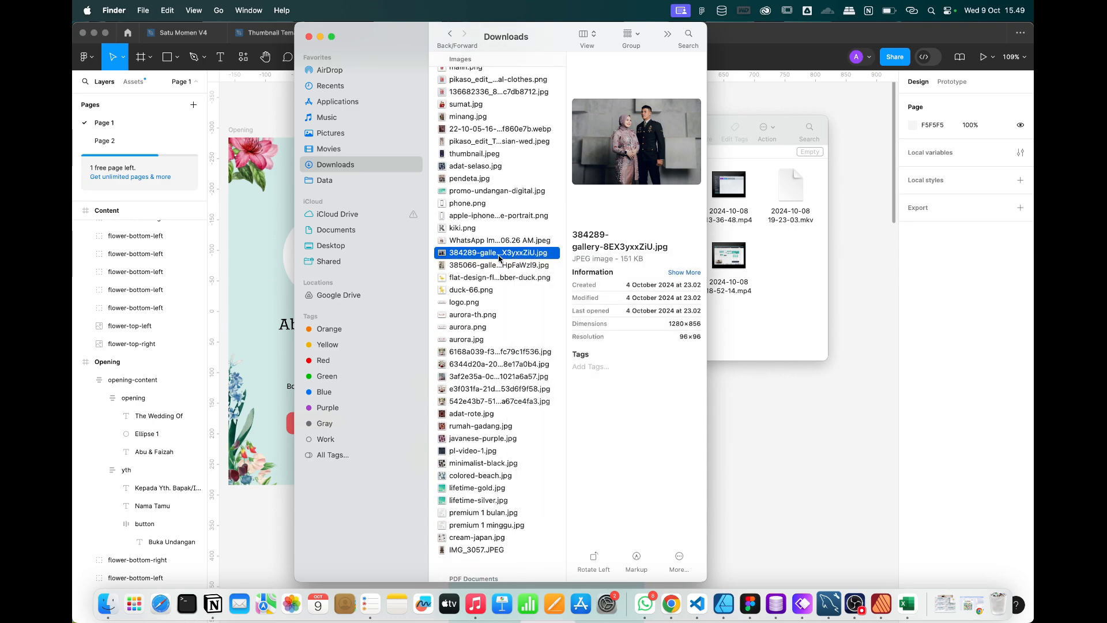
{"action": "left_click", "coordinate": [815, 468]}
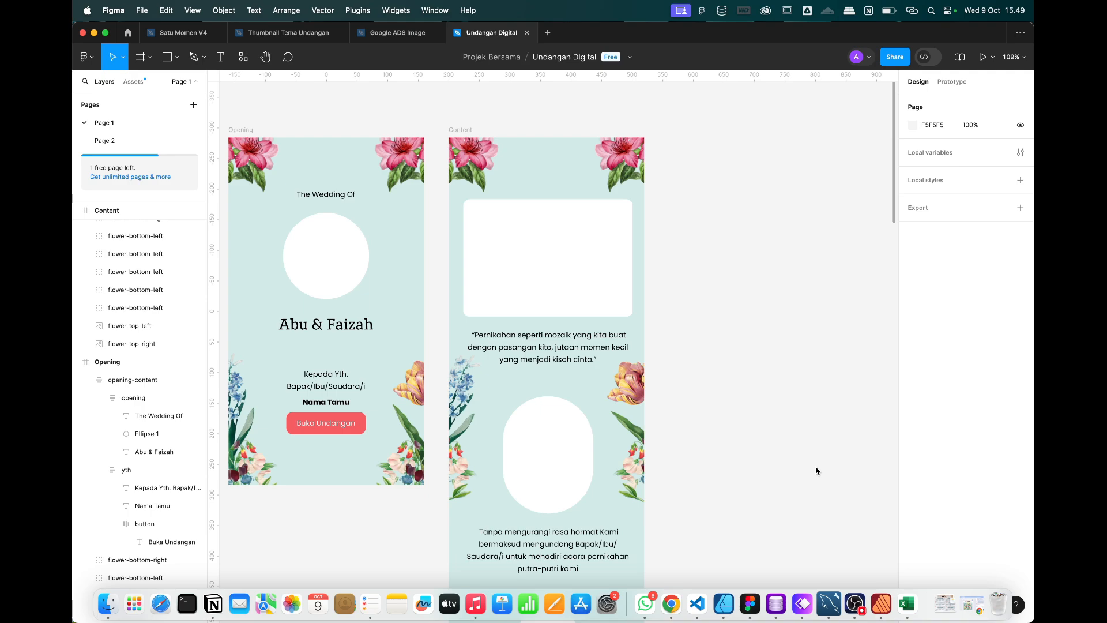
Paste the couple photo into the opening circle, the quote rectangle and the oval below it.
{"action": "left_click", "coordinate": [331, 254], "text": "super"}
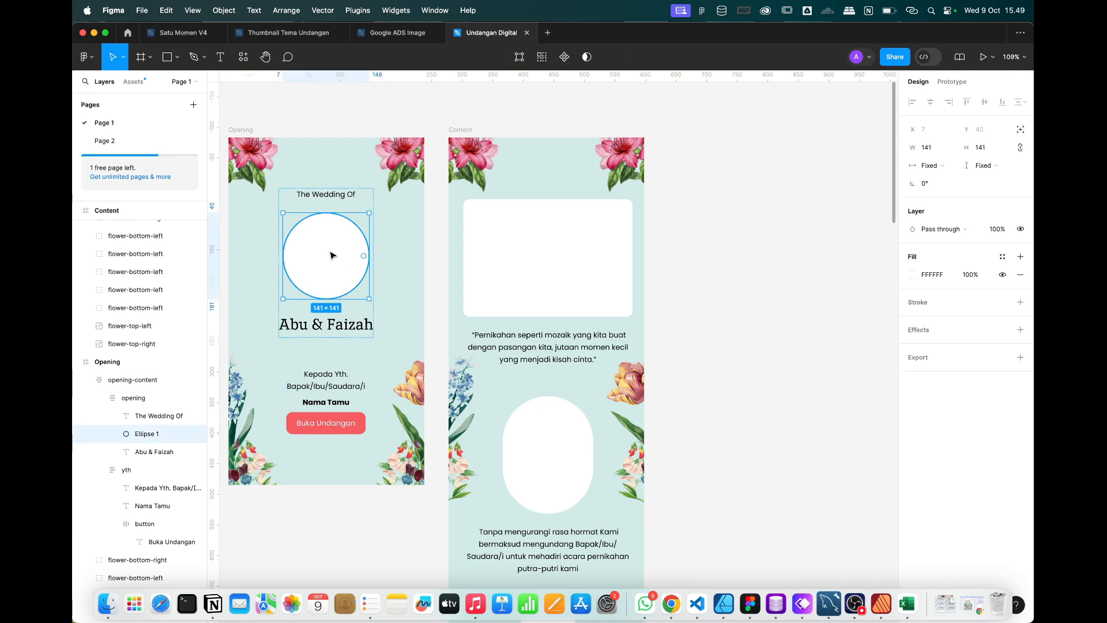
{"action": "key", "text": "super+v"}
{"action": "scroll", "coordinate": [331, 255], "scroll_direction": "down", "scroll_amount": 5}
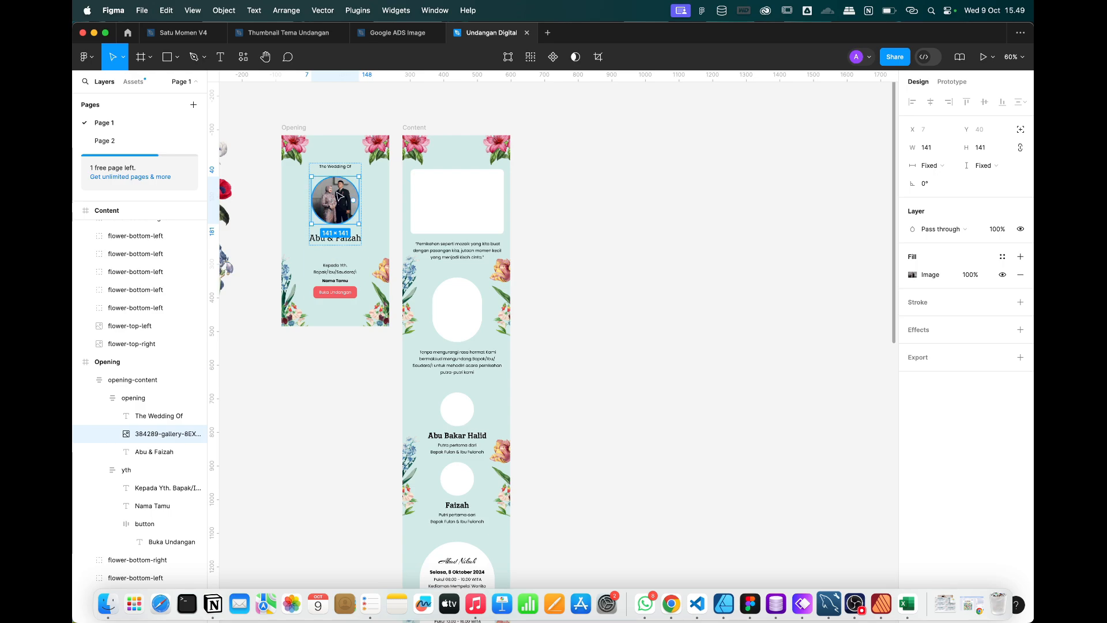
{"action": "left_click", "coordinate": [473, 208]}
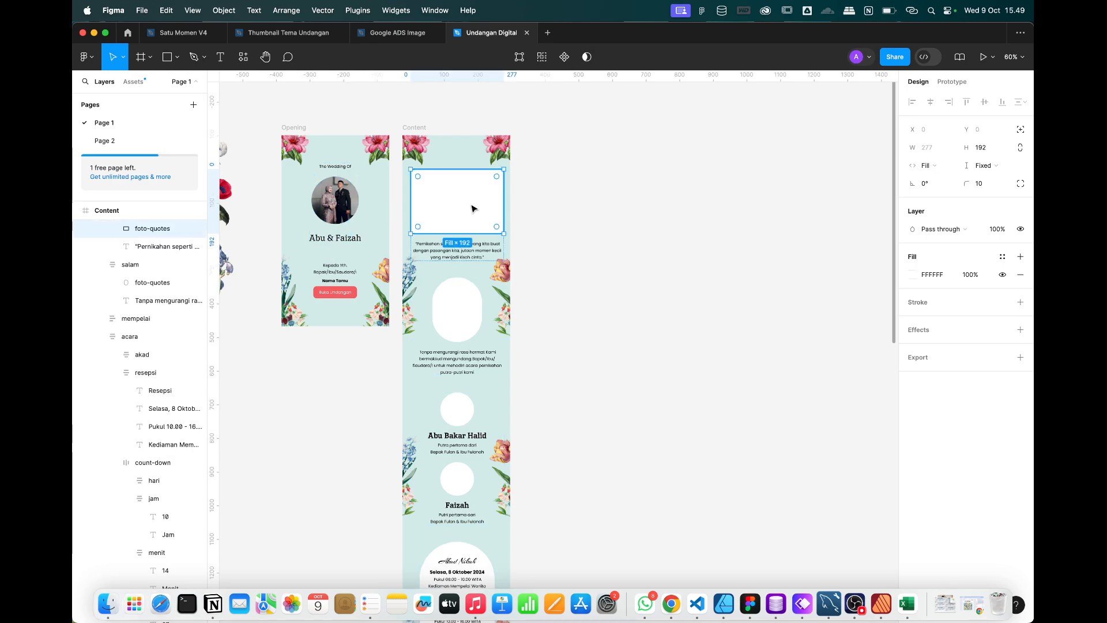
{"action": "key", "text": "super+v"}
{"action": "left_click", "coordinate": [466, 310]}
{"action": "key", "text": "super+v"}
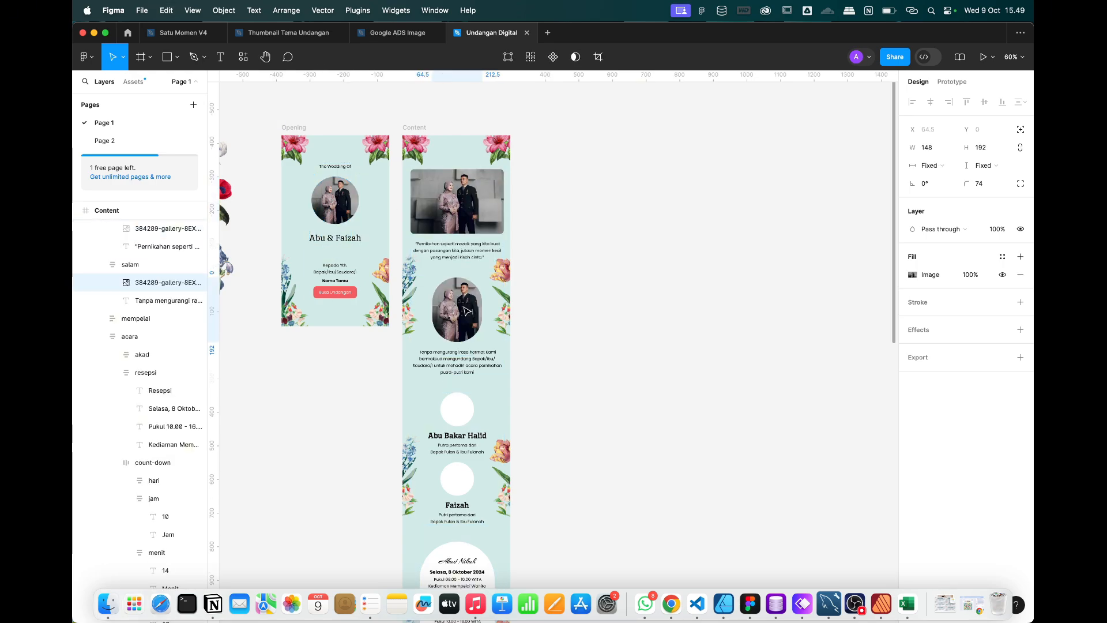
{"action": "scroll", "coordinate": [466, 310], "scroll_direction": "down", "scroll_amount": 5}
{"action": "left_click", "coordinate": [458, 271]}
{"action": "key", "text": "super+v"}
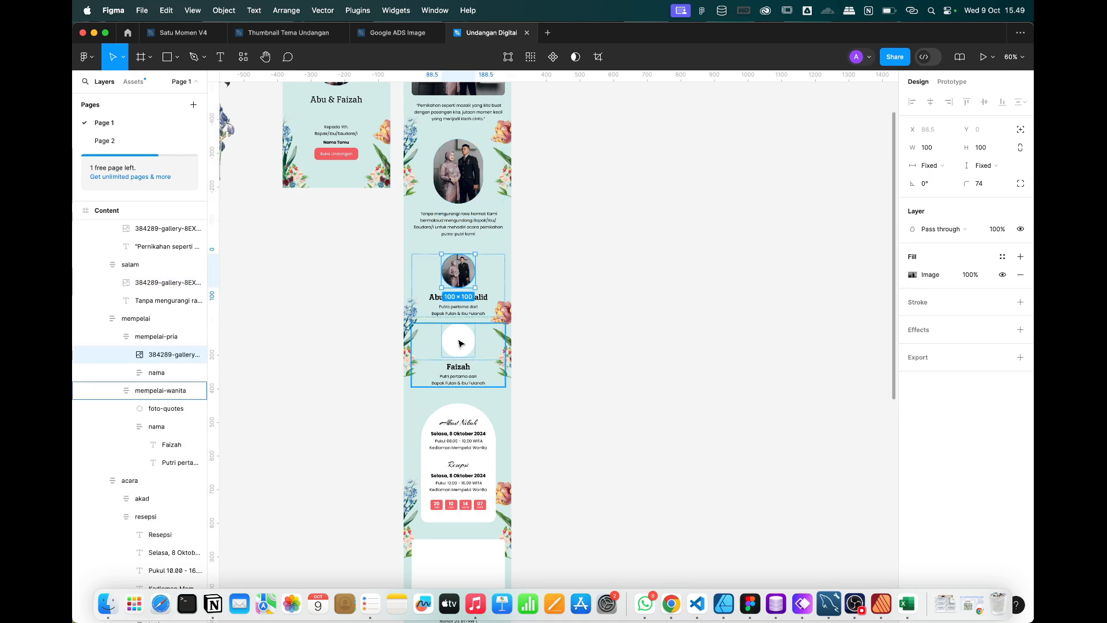
{"action": "left_click", "coordinate": [460, 344]}
{"action": "key", "text": "super+v"}
Replace the oval photo below the quote with the first WhatsApp sunflower photo from Our Memories.
{"action": "left_click", "coordinate": [107, 604]}
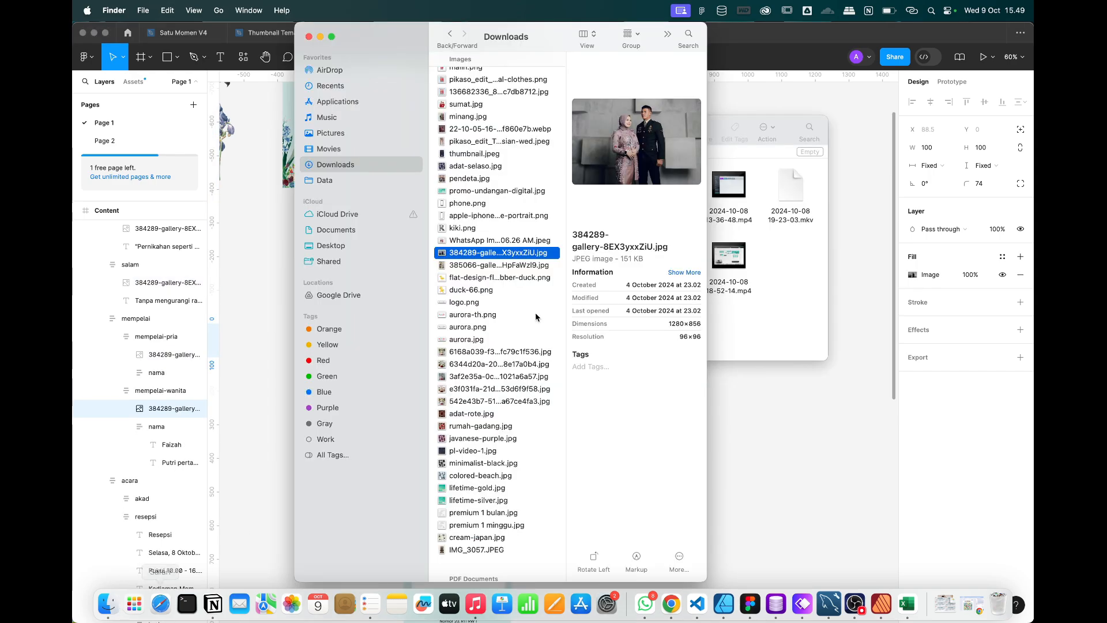
{"action": "scroll", "coordinate": [528, 204], "scroll_direction": "up", "scroll_amount": 15}
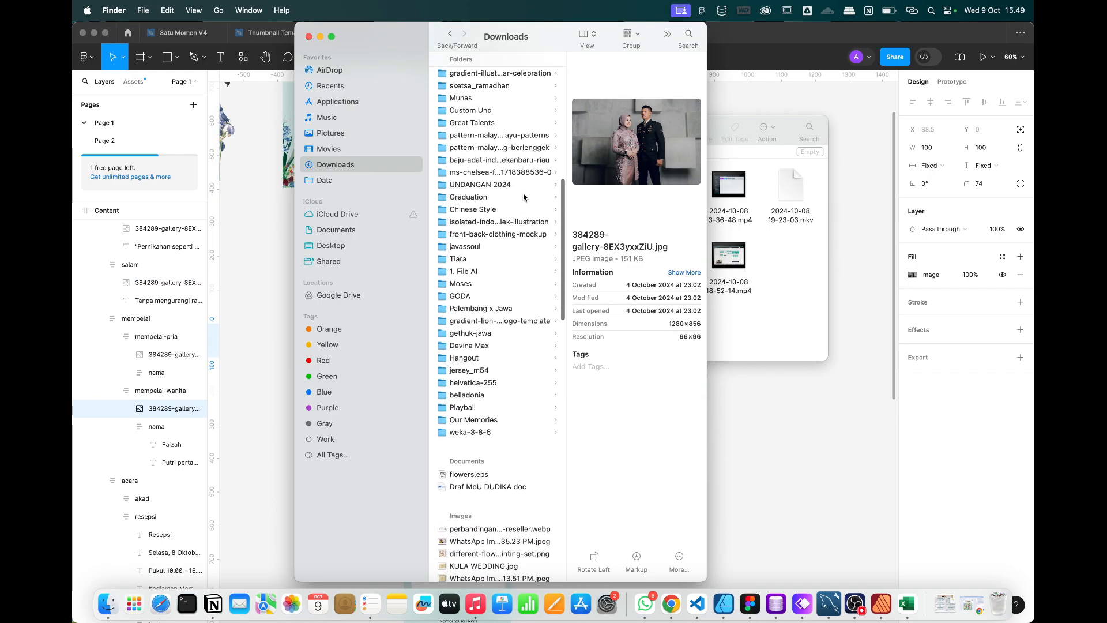
{"action": "left_click", "coordinate": [484, 431]}
{"action": "left_click", "coordinate": [478, 420]}
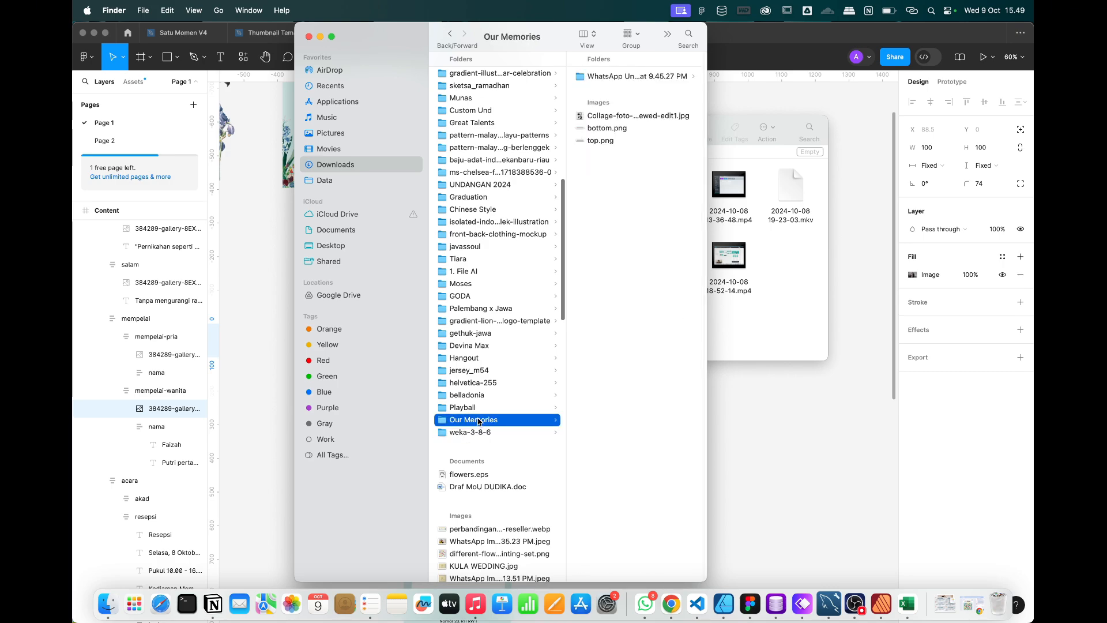
{"action": "left_click", "coordinate": [629, 77]}
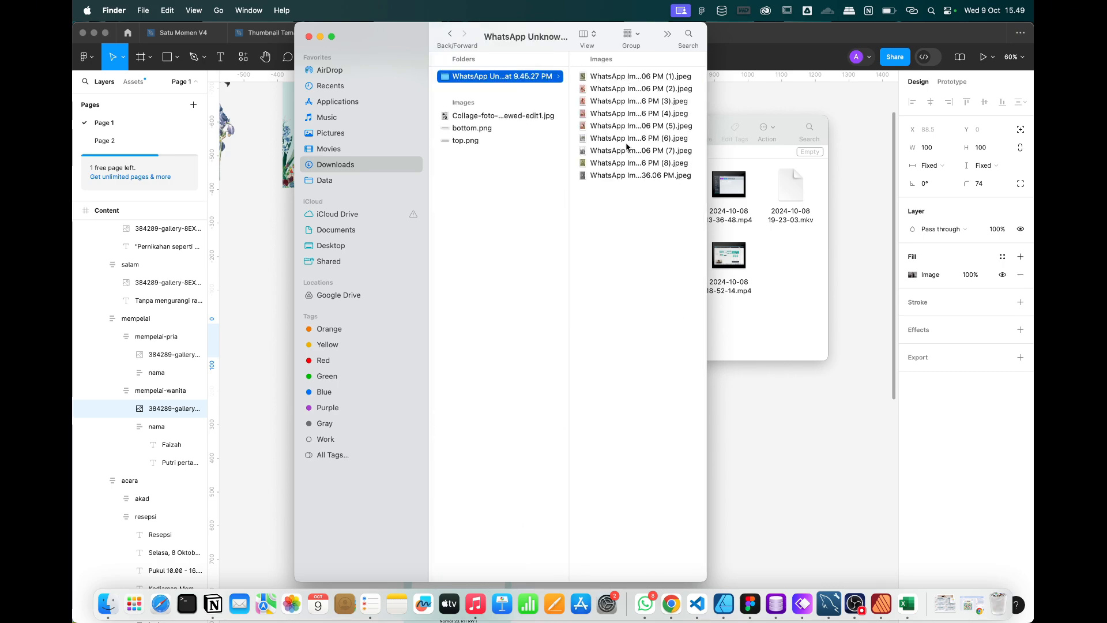
{"action": "left_click", "coordinate": [603, 82]}
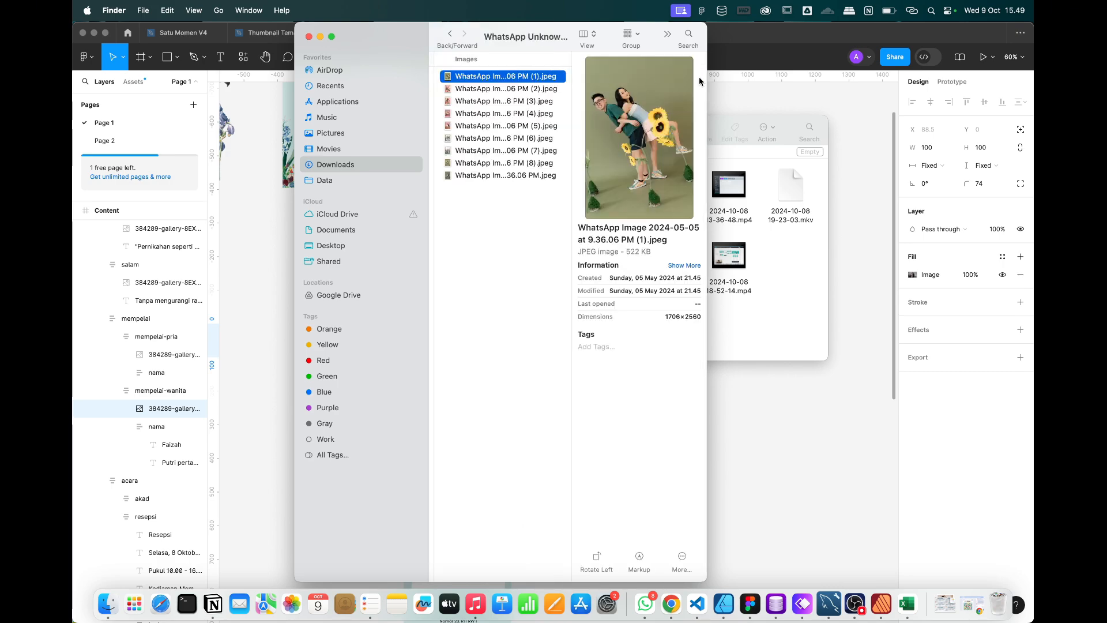
{"action": "left_click", "coordinate": [773, 84]}
{"action": "scroll", "coordinate": [465, 301], "scroll_direction": "up", "scroll_amount": 5}
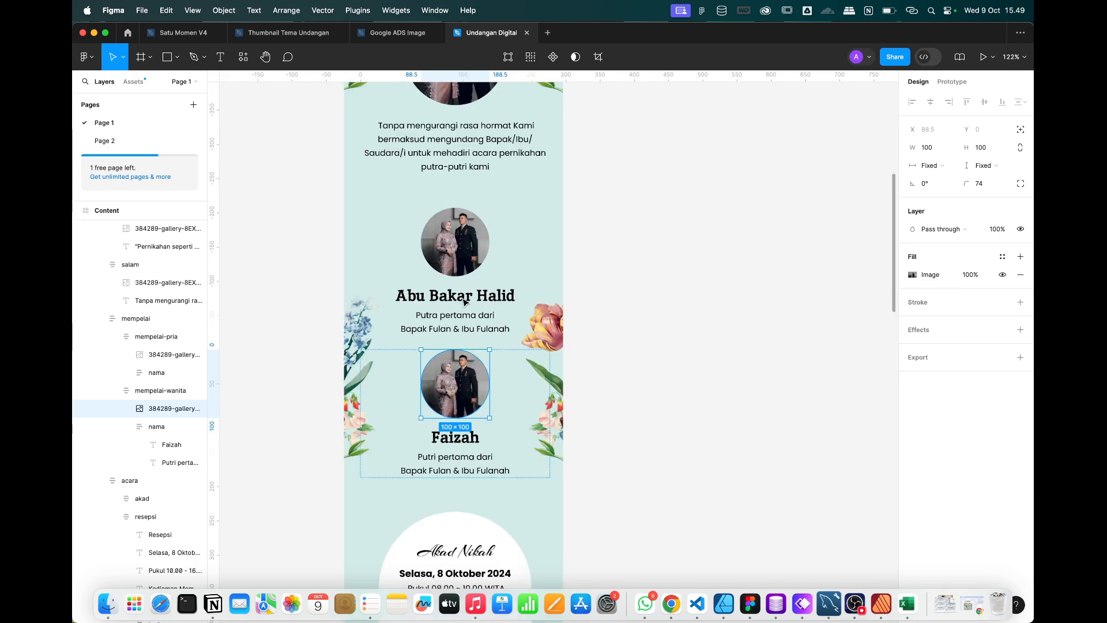
{"action": "scroll", "coordinate": [456, 173], "scroll_direction": "up", "scroll_amount": 3}
{"action": "left_click", "coordinate": [455, 169]}
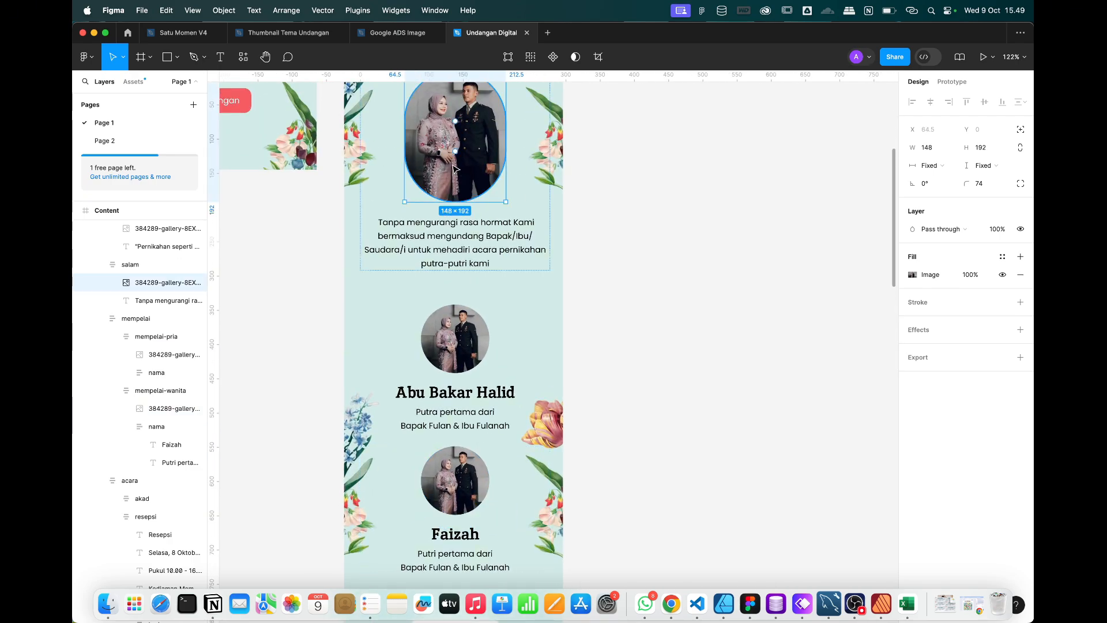
{"action": "key", "text": "super+v"}
Put the fourth WhatsApp picnic photo into the groom's round photo.
{"action": "left_click", "coordinate": [107, 605]}
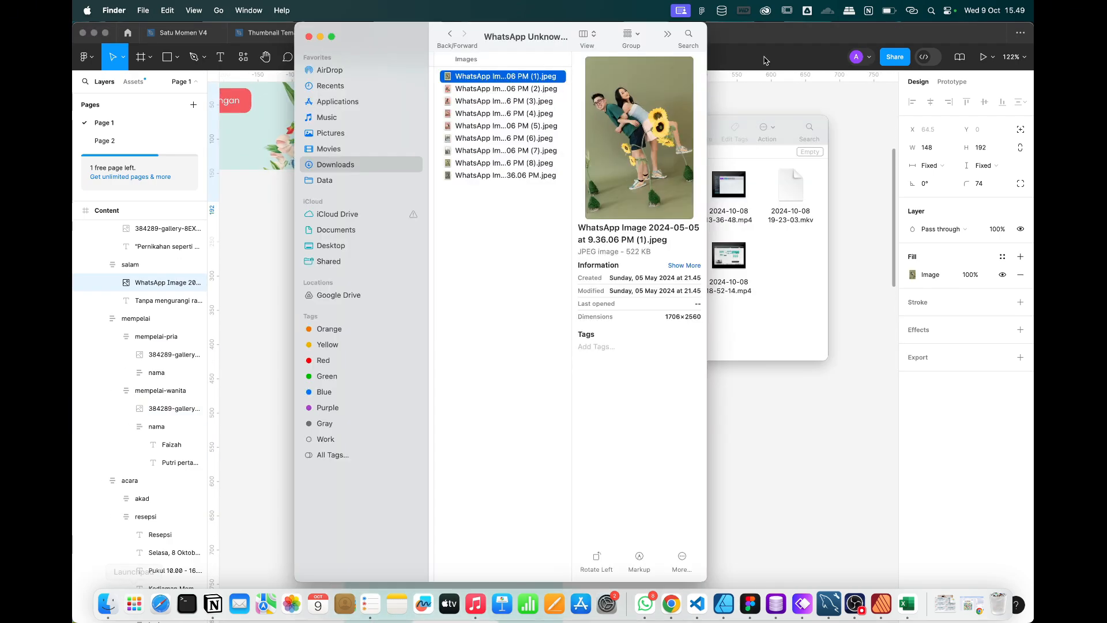
{"action": "key", "text": "Down"}
{"action": "key", "text": "Down"}
{"action": "key", "text": "Down"}
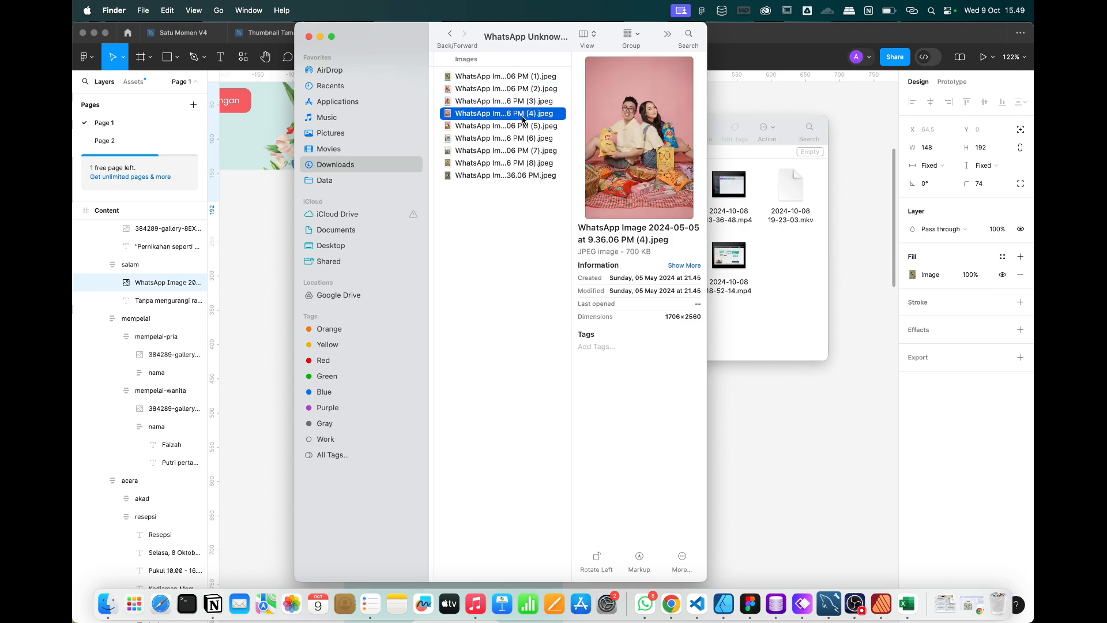
{"action": "key", "text": "super+Tab"}
{"action": "left_click", "coordinate": [470, 350]}
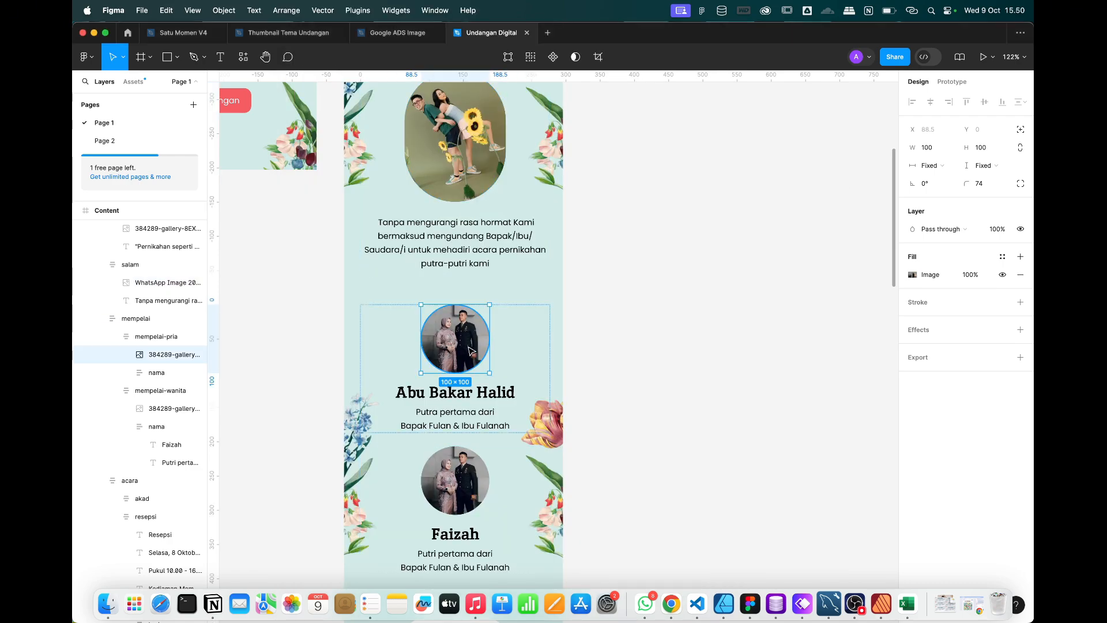
{"action": "key", "text": "super+v"}
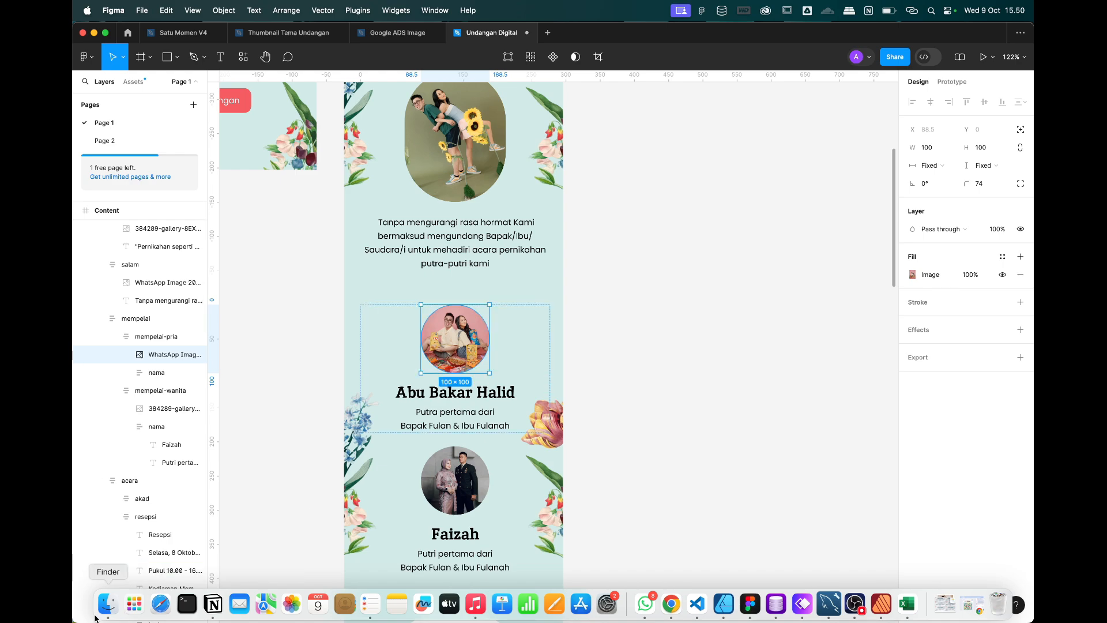
Replace the bride's round photo with the picture of the couple eating pizza.
{"action": "left_click", "coordinate": [107, 603]}
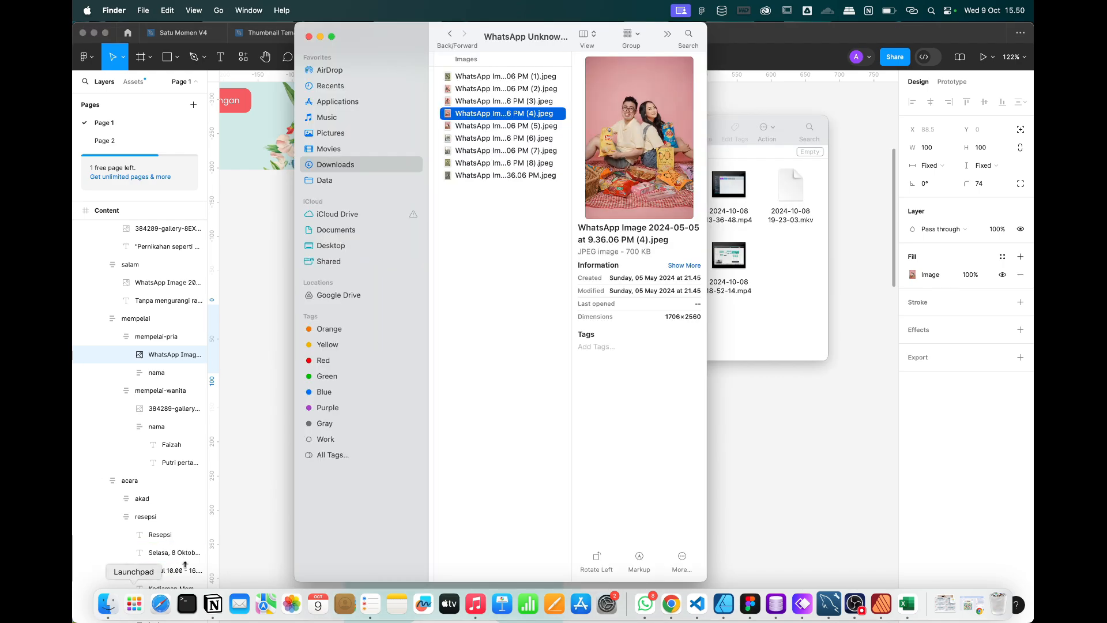
{"action": "key", "text": "Down"}
{"action": "key", "text": "Down"}
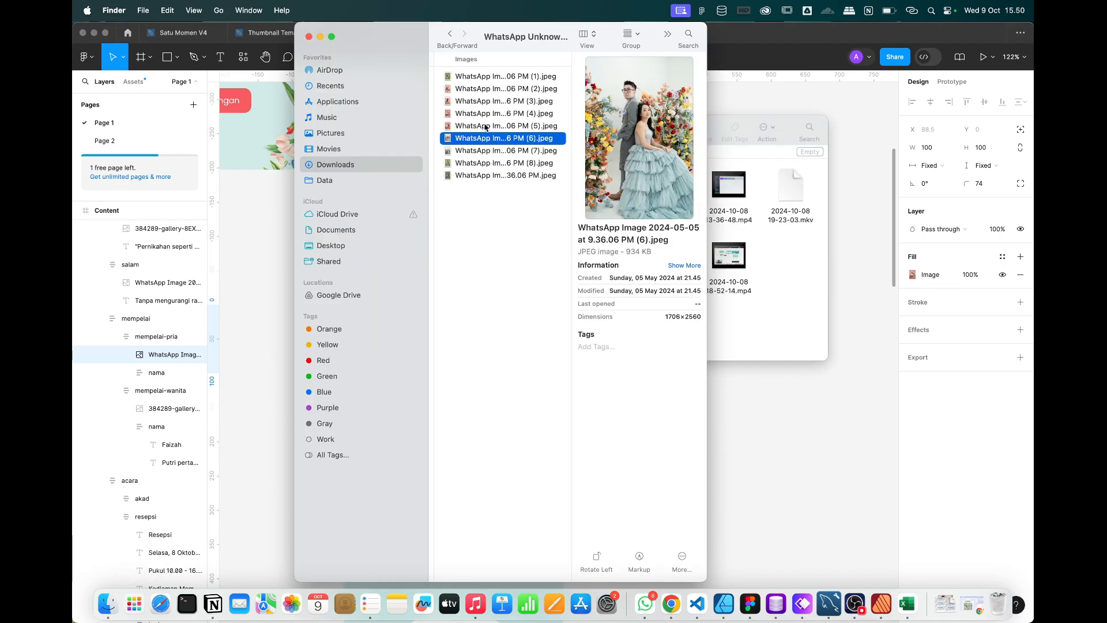
{"action": "key", "text": "Down"}
{"action": "key", "text": "Up"}
{"action": "key", "text": "Up"}
{"action": "key", "text": "Up"}
{"action": "key", "text": "Up"}
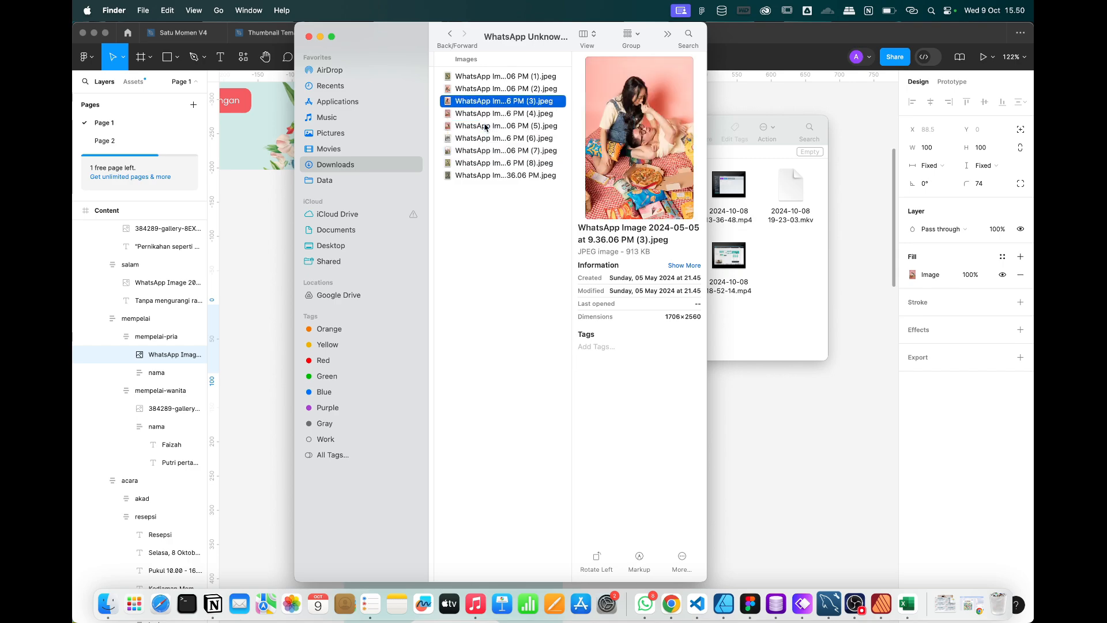
{"action": "key", "text": "Up"}
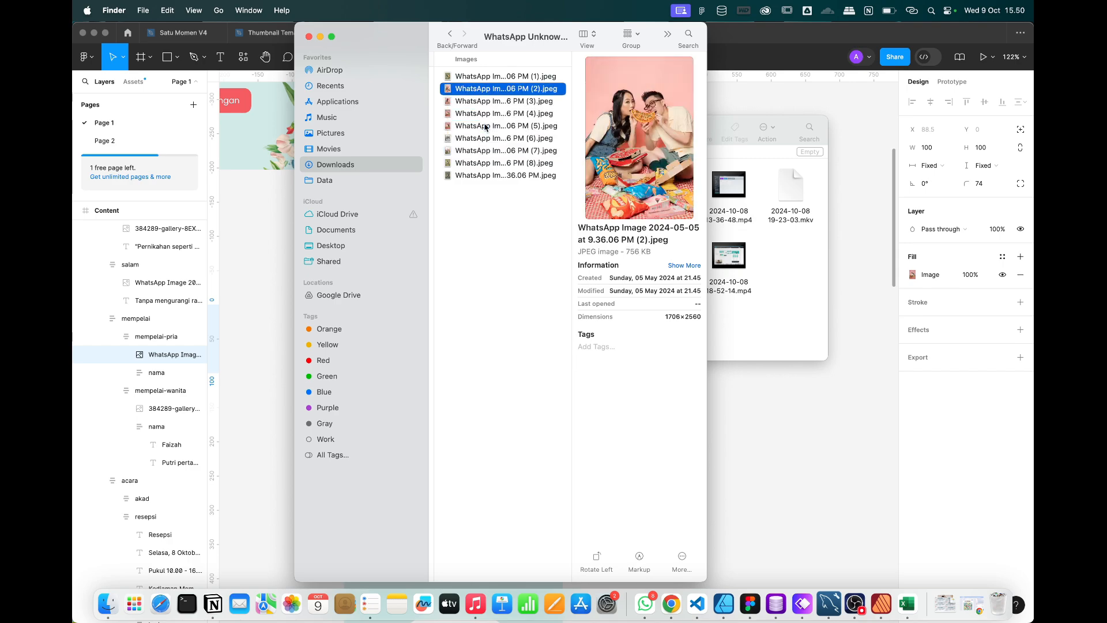
{"action": "left_click", "coordinate": [798, 99]}
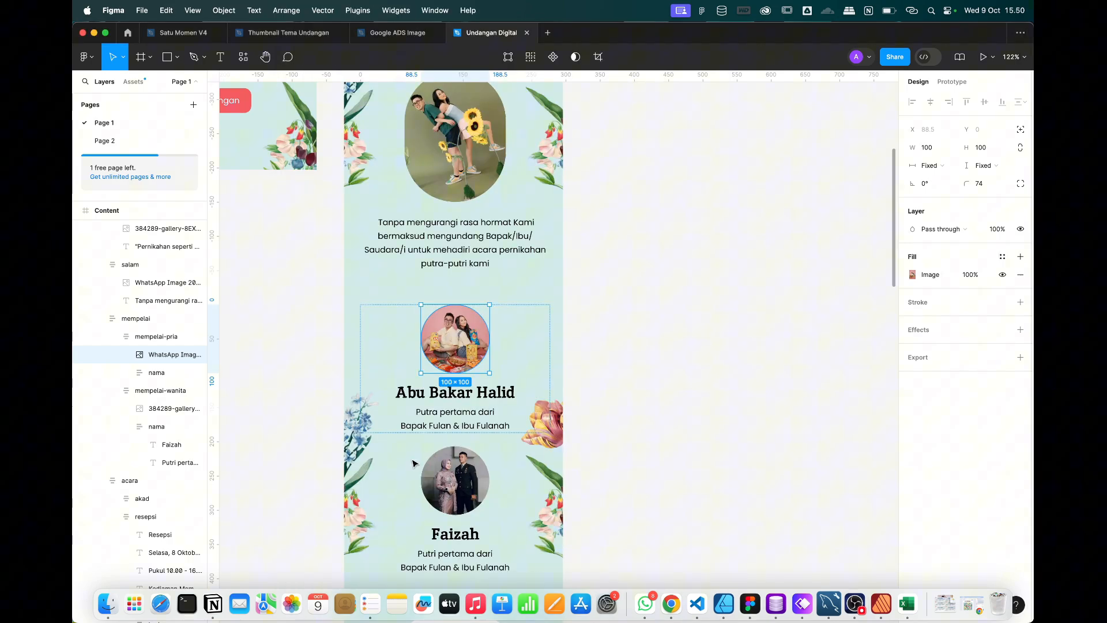
{"action": "left_click", "coordinate": [467, 483]}
{"action": "key", "text": "super+v"}
{"action": "scroll", "coordinate": [467, 483], "scroll_direction": "down", "scroll_amount": 5}
{"action": "scroll", "coordinate": [467, 483], "scroll_direction": "down", "scroll_amount": 2}
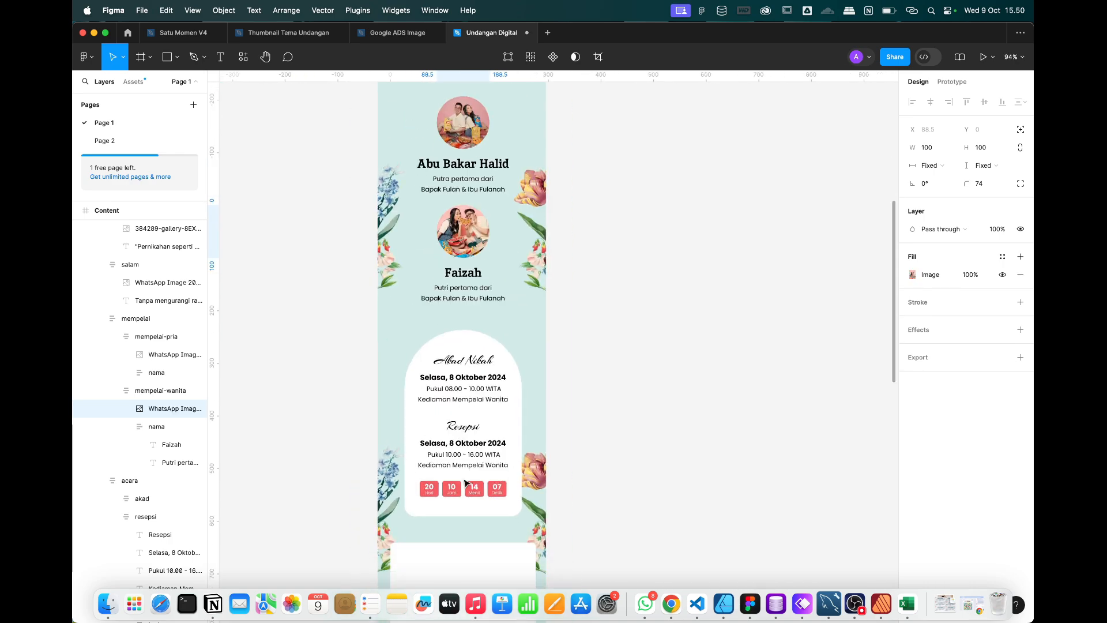
{"action": "scroll", "coordinate": [467, 484], "scroll_direction": "down", "scroll_amount": 6}
{"action": "scroll", "coordinate": [467, 483], "scroll_direction": "up", "scroll_amount": 3}
{"action": "scroll", "coordinate": [467, 483], "scroll_direction": "up", "scroll_amount": 8}
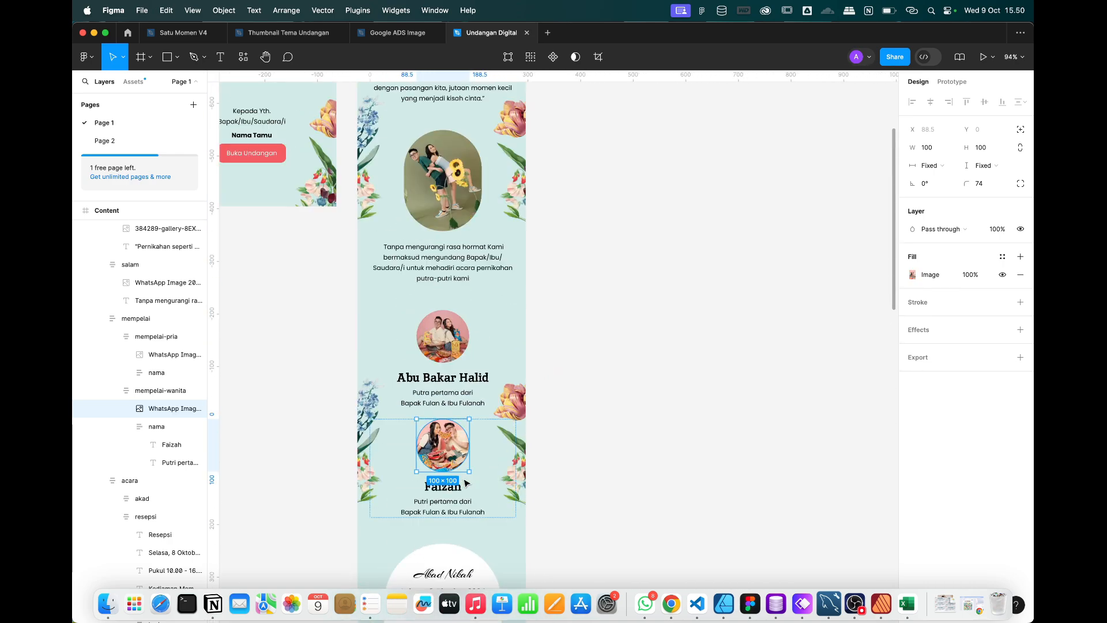
{"action": "scroll", "coordinate": [467, 484], "scroll_direction": "down", "scroll_amount": 10}
{"action": "scroll", "coordinate": [467, 483], "scroll_direction": "down", "scroll_amount": 10}
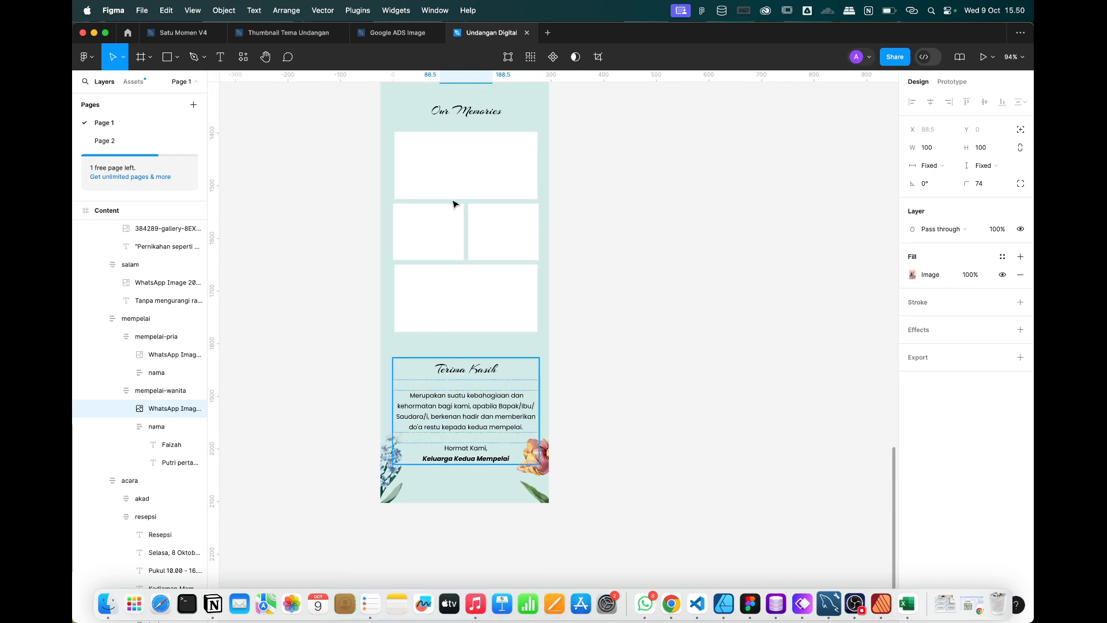
Widen the bottom gallery placeholder, Rectangle 5, to 278 wide.
{"action": "scroll", "coordinate": [453, 198], "scroll_direction": "up", "scroll_amount": 5}
{"action": "left_click", "coordinate": [423, 282]}
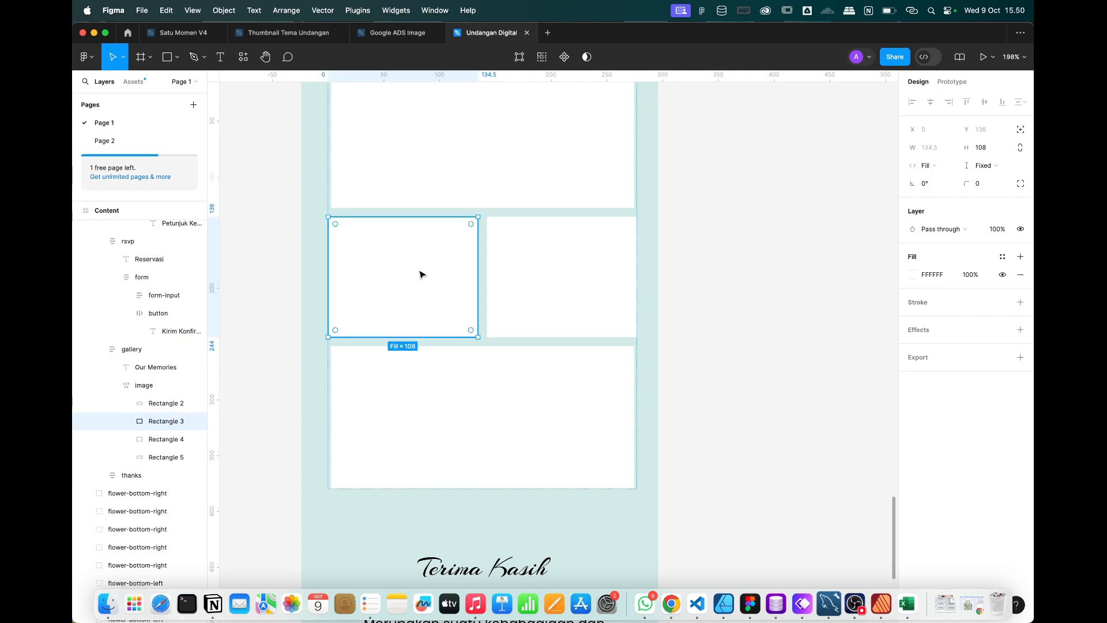
{"action": "scroll", "coordinate": [421, 274], "scroll_direction": "up", "scroll_amount": 1}
{"action": "left_click", "coordinate": [391, 398]}
{"action": "scroll", "coordinate": [390, 399], "scroll_direction": "up", "scroll_amount": 3}
{"action": "scroll", "coordinate": [391, 398], "scroll_direction": "right", "scroll_amount": 1}
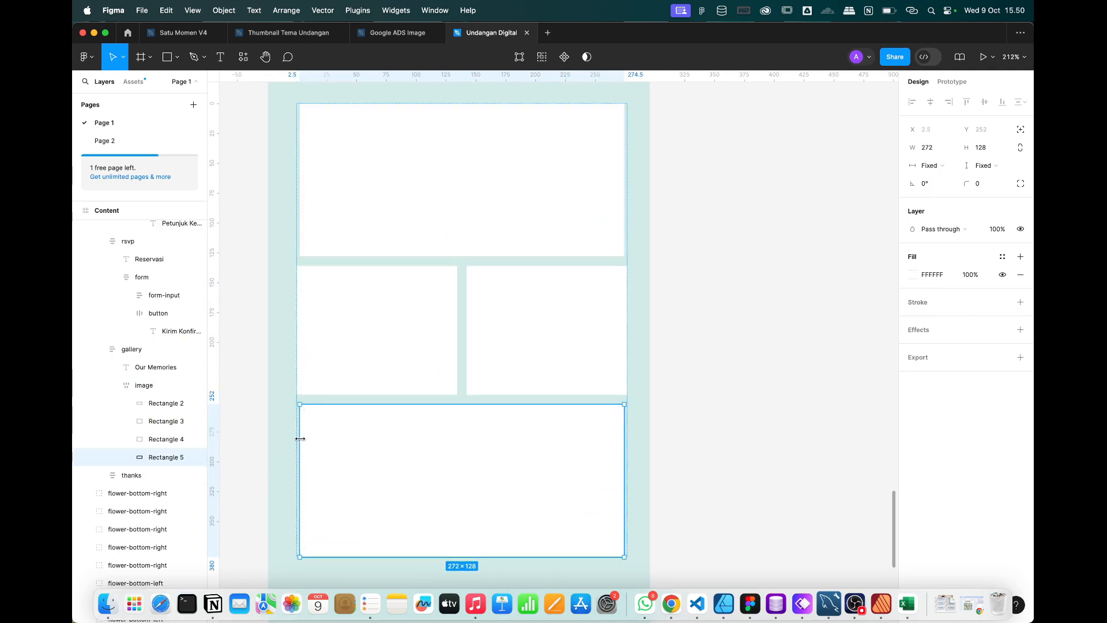
{"action": "left_click_drag", "start_coordinate": [295, 438], "coordinate": [293, 436]}
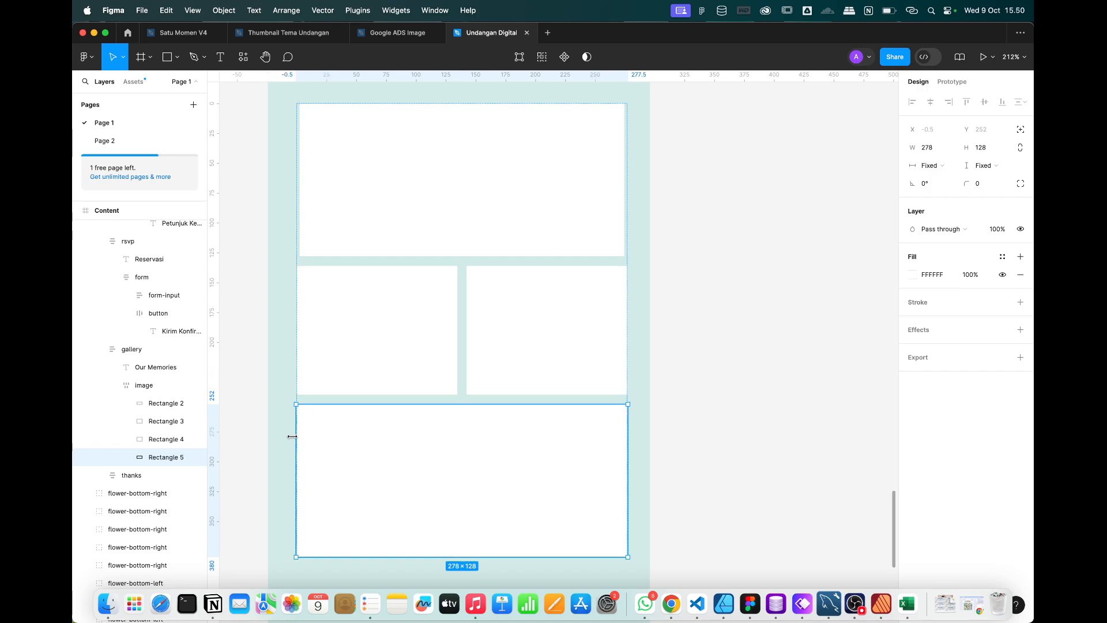
Narrow the gallery's photo grid so its width matches the placeholder boxes.
{"action": "scroll", "coordinate": [292, 435], "scroll_direction": "up", "scroll_amount": 3}
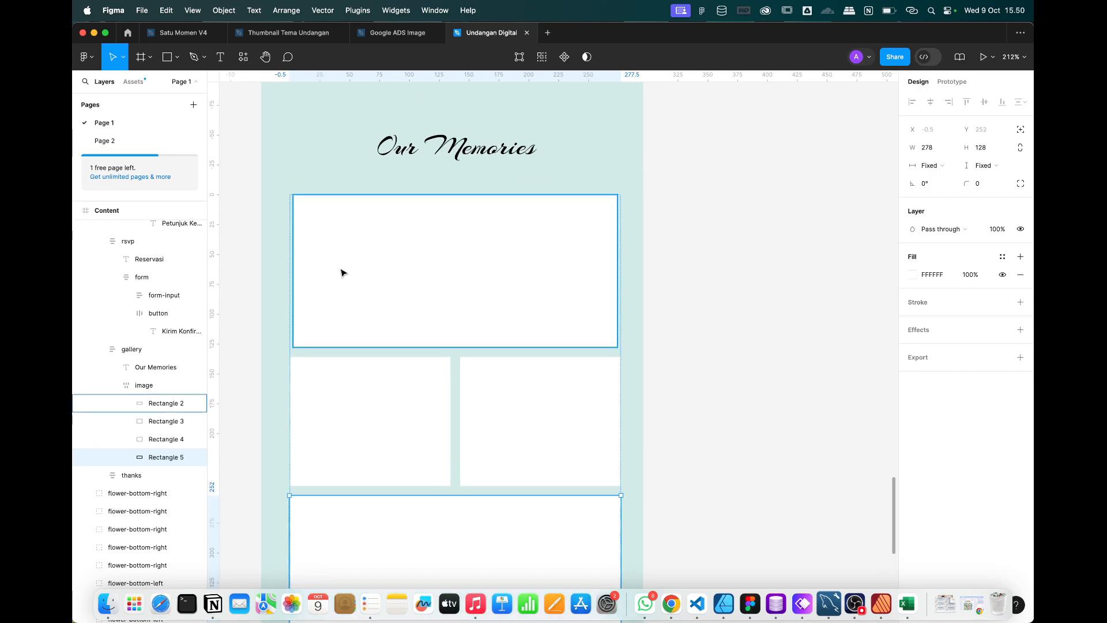
{"action": "double_click", "coordinate": [323, 274]}
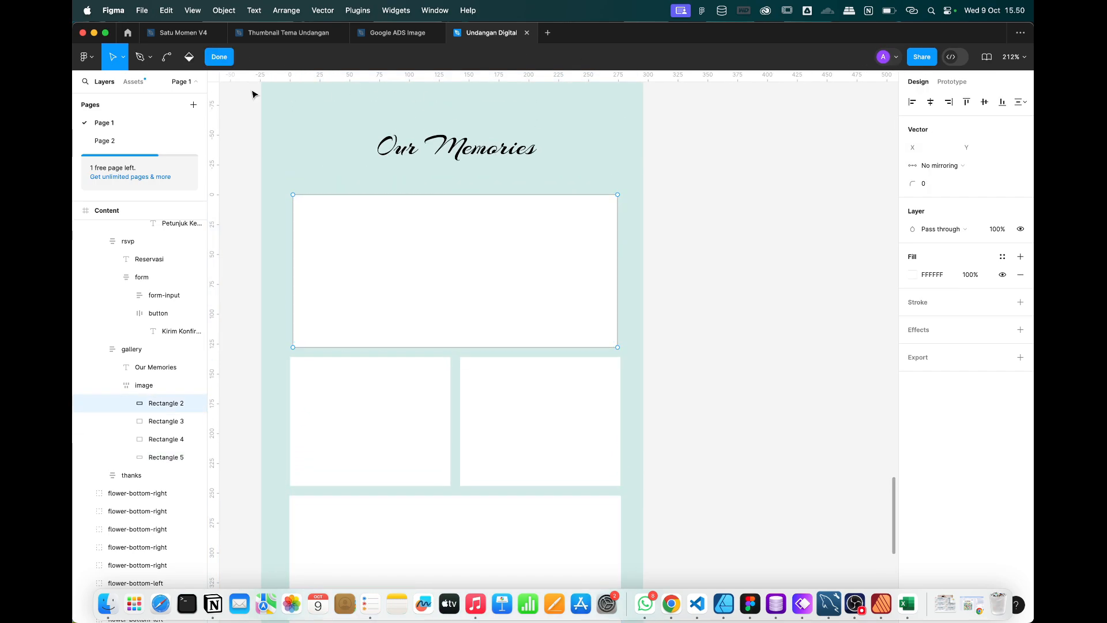
{"action": "key", "text": "Escape"}
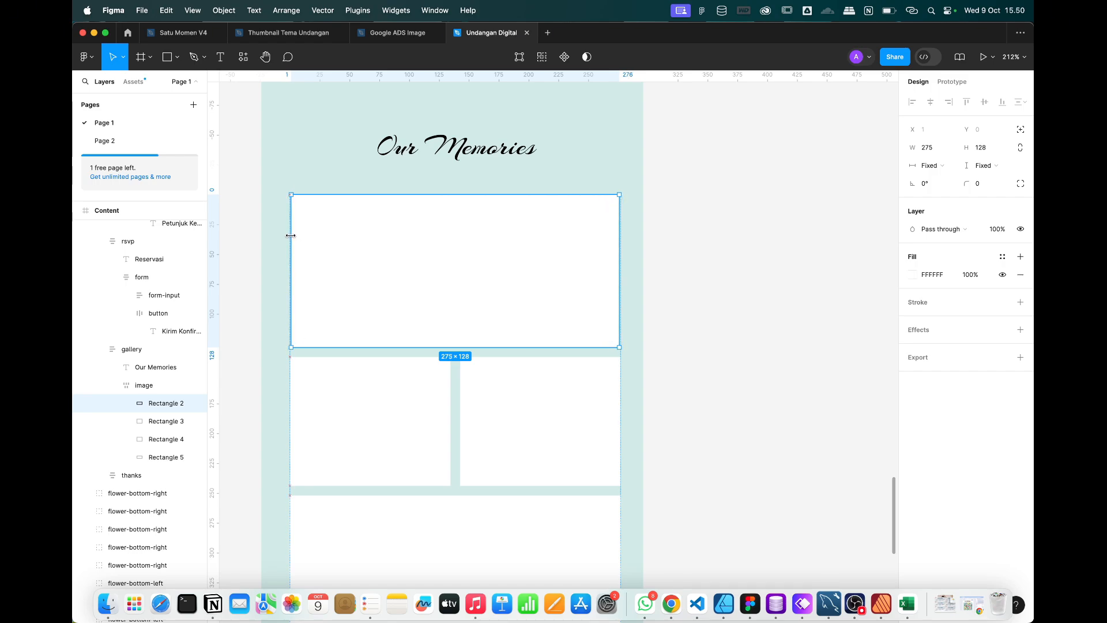
{"action": "left_click", "coordinate": [709, 300]}
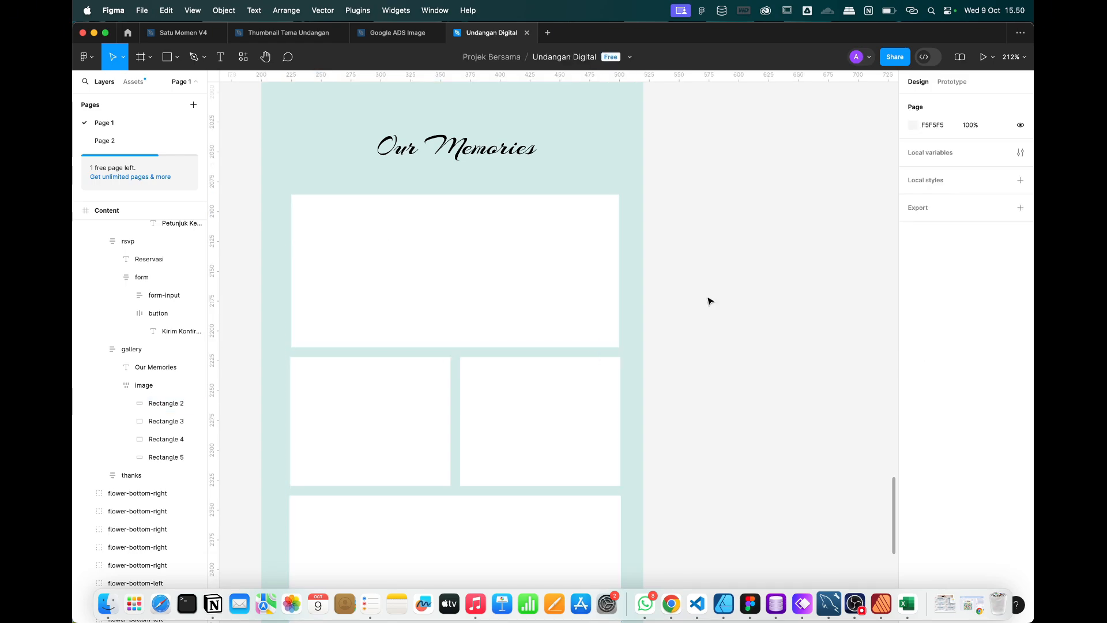
{"action": "left_click", "coordinate": [441, 307]}
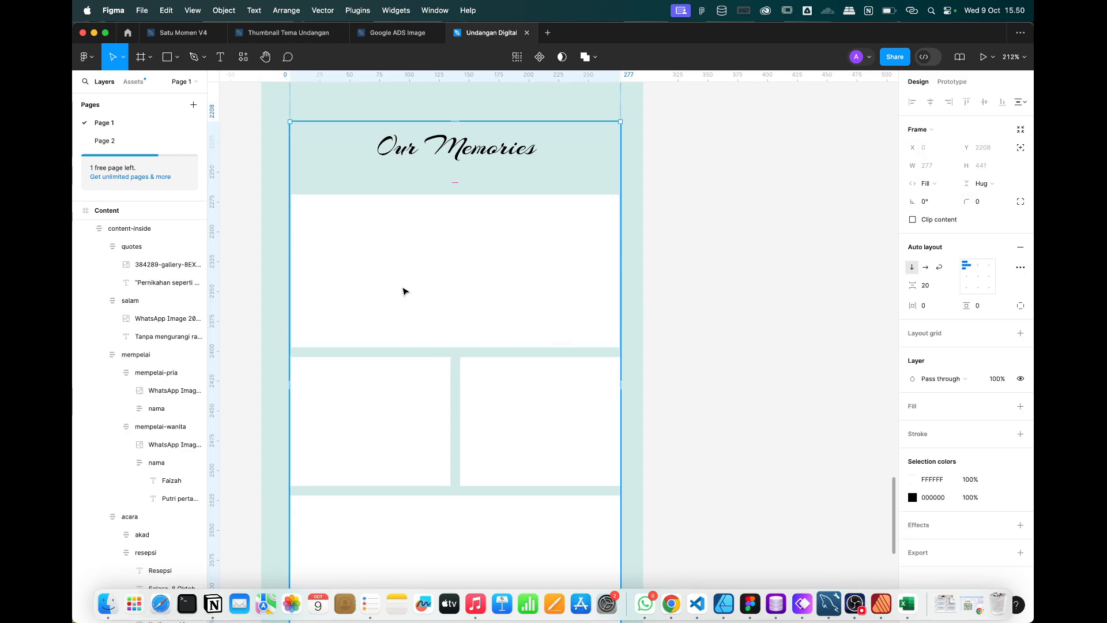
{"action": "double_click", "coordinate": [403, 292]}
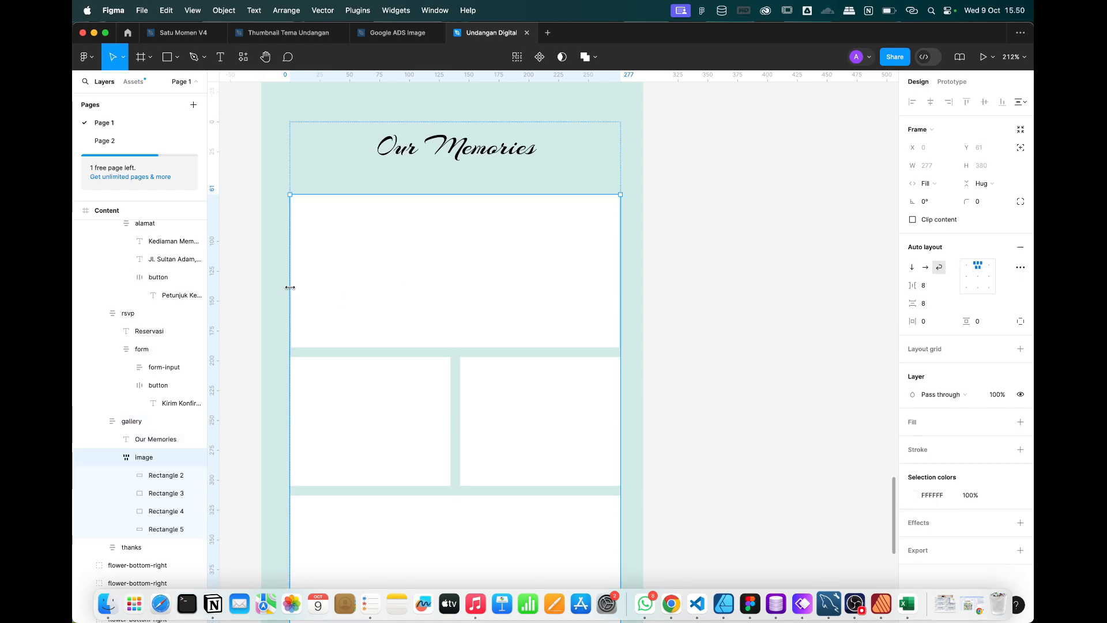
{"action": "mouse_move", "coordinate": [288, 287]}
{"action": "left_mouse_down"}
{"action": "mouse_move", "coordinate": [309, 287]}
{"action": "mouse_move", "coordinate": [290, 287]}
{"action": "mouse_move", "coordinate": [300, 265]}
{"action": "mouse_move", "coordinate": [287, 266]}
{"action": "left_mouse_up"}
Line up the top and bottom gallery boxes' edges with the middle grid.
{"action": "left_click", "coordinate": [370, 278]}
{"action": "scroll", "coordinate": [415, 441], "scroll_direction": "down", "scroll_amount": 5}
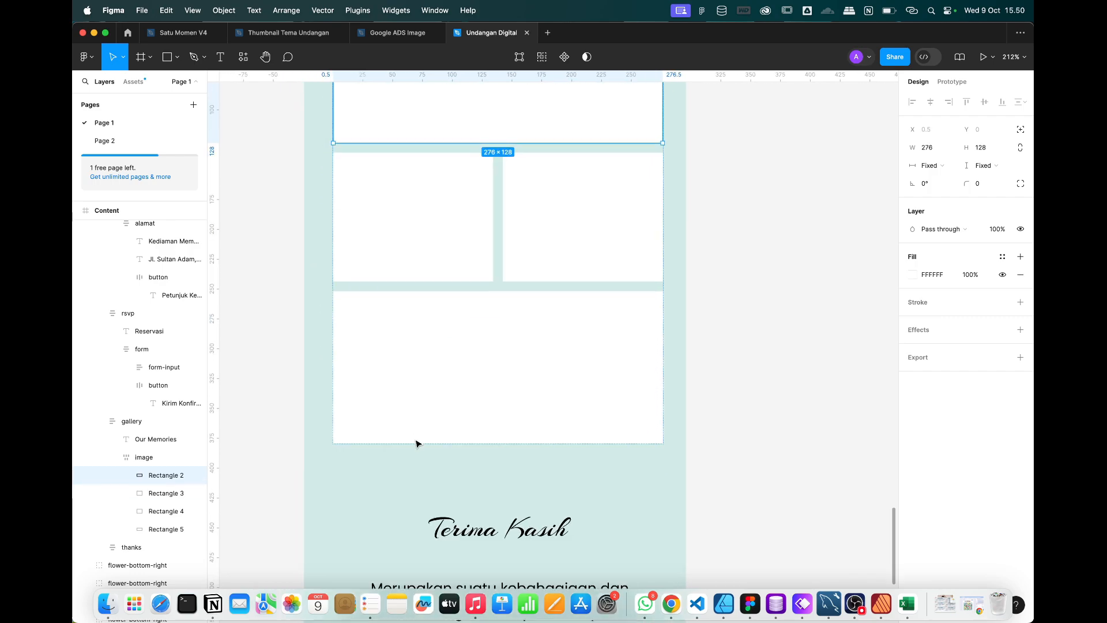
{"action": "left_click", "coordinate": [408, 389]}
{"action": "left_click_drag", "start_coordinate": [336, 371], "coordinate": [335, 371]}
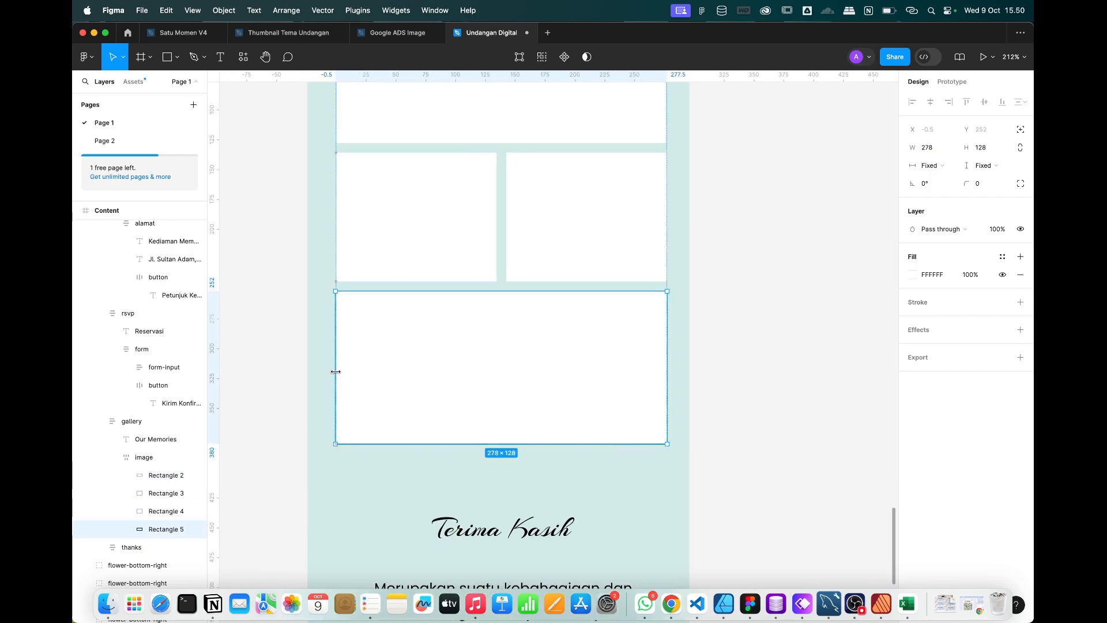
{"action": "scroll", "coordinate": [351, 366], "scroll_direction": "down", "scroll_amount": 2}
{"action": "left_click", "coordinate": [681, 348]}
{"action": "scroll", "coordinate": [681, 349], "scroll_direction": "up", "scroll_amount": 4}
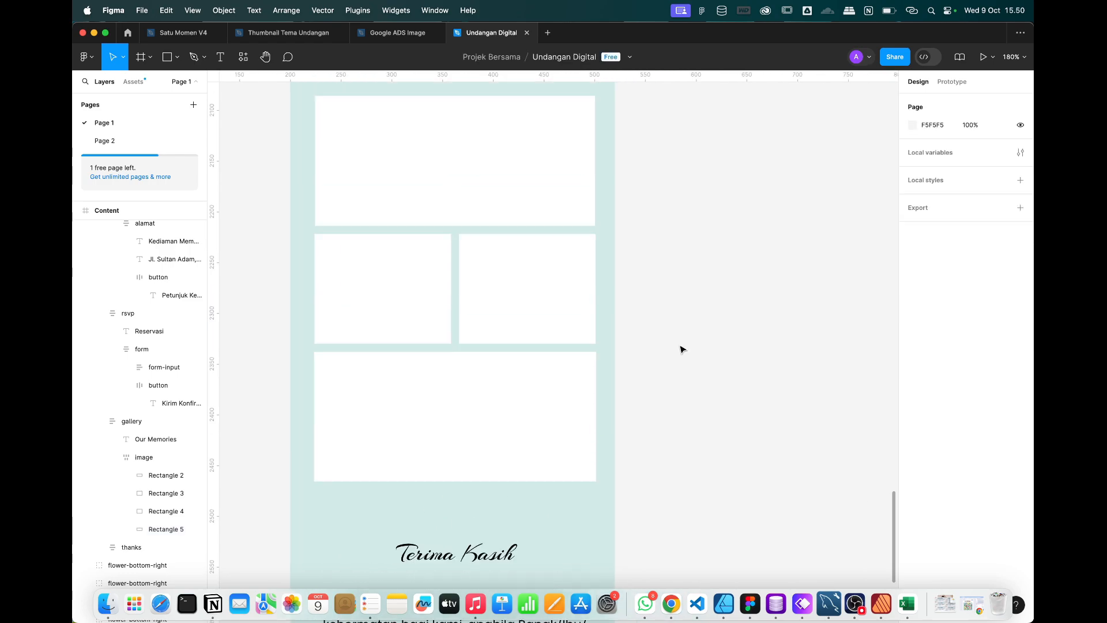
Paste the sunflower couple photo into the bottom and both middle gallery boxes.
{"action": "left_click", "coordinate": [108, 604]}
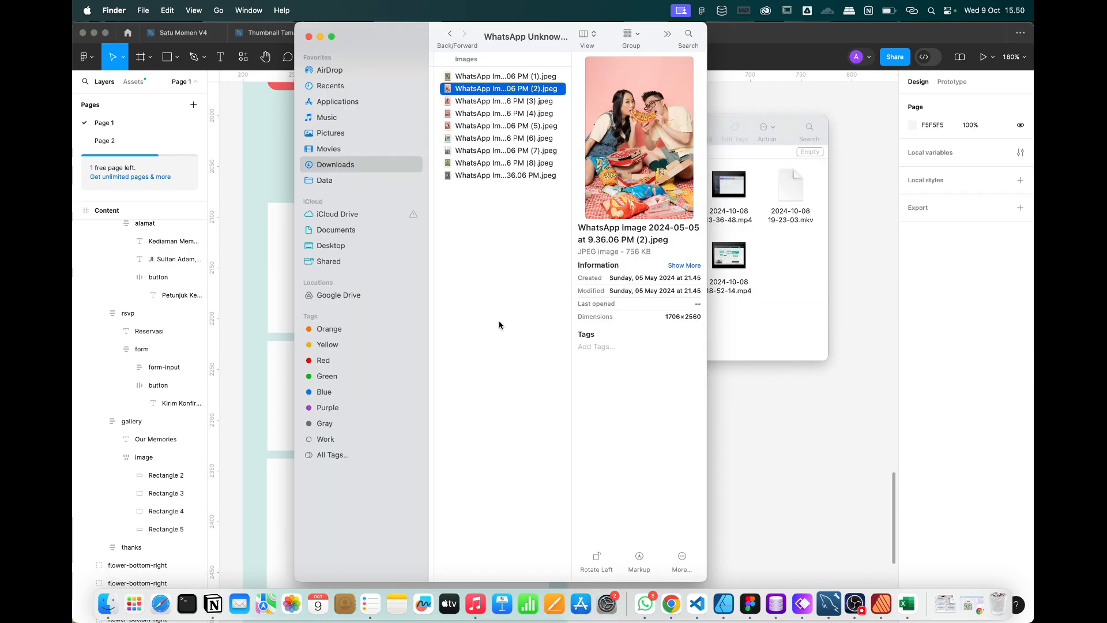
{"action": "left_click", "coordinate": [501, 176]}
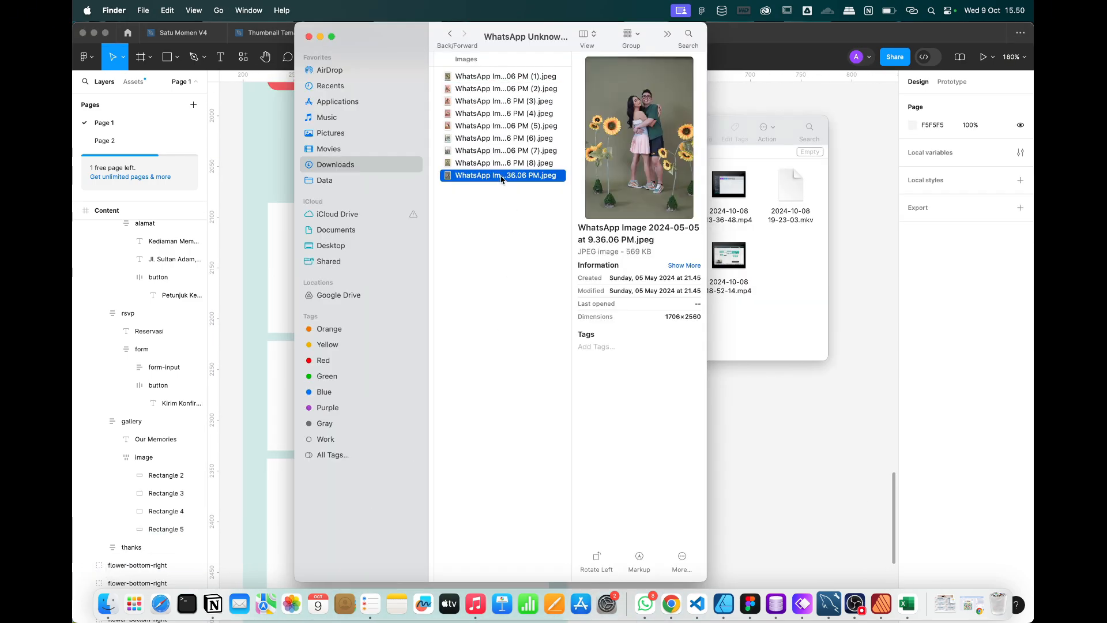
{"action": "left_click", "coordinate": [494, 165]}
{"action": "left_click", "coordinate": [853, 459]}
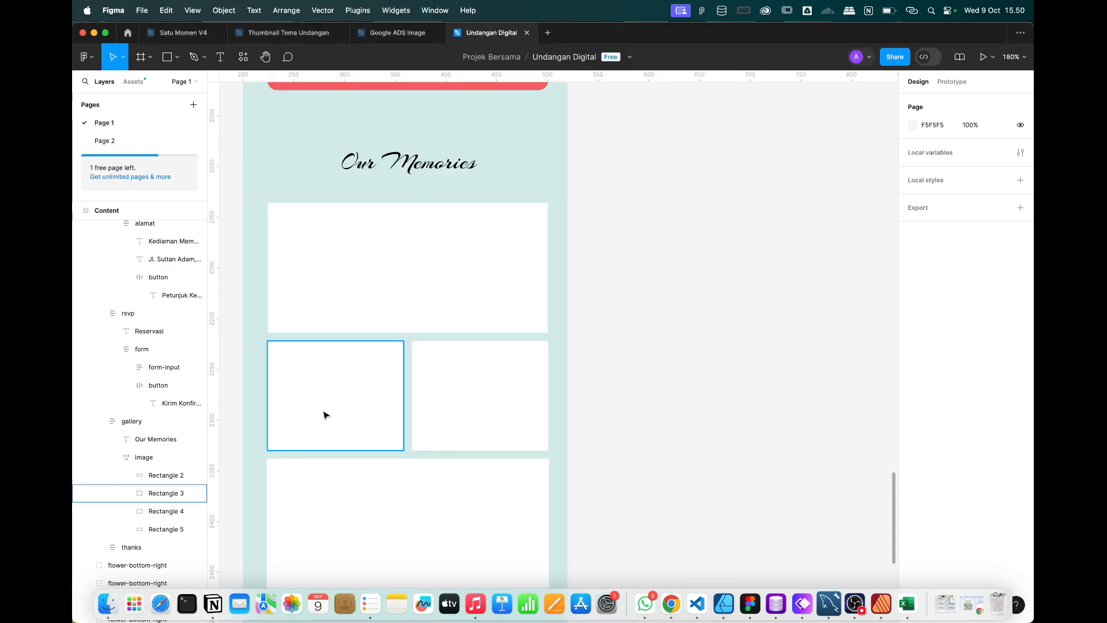
{"action": "left_click", "coordinate": [374, 529]}
{"action": "key", "text": "super+v"}
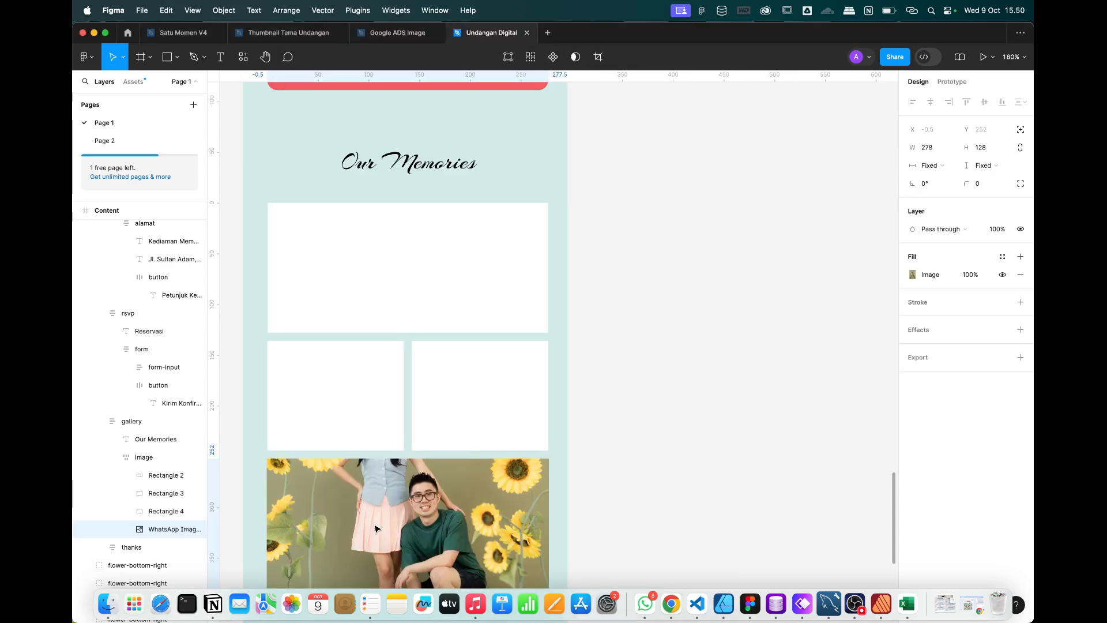
{"action": "left_click", "coordinate": [365, 405]}
{"action": "key", "text": "super+v"}
{"action": "left_click", "coordinate": [482, 388]}
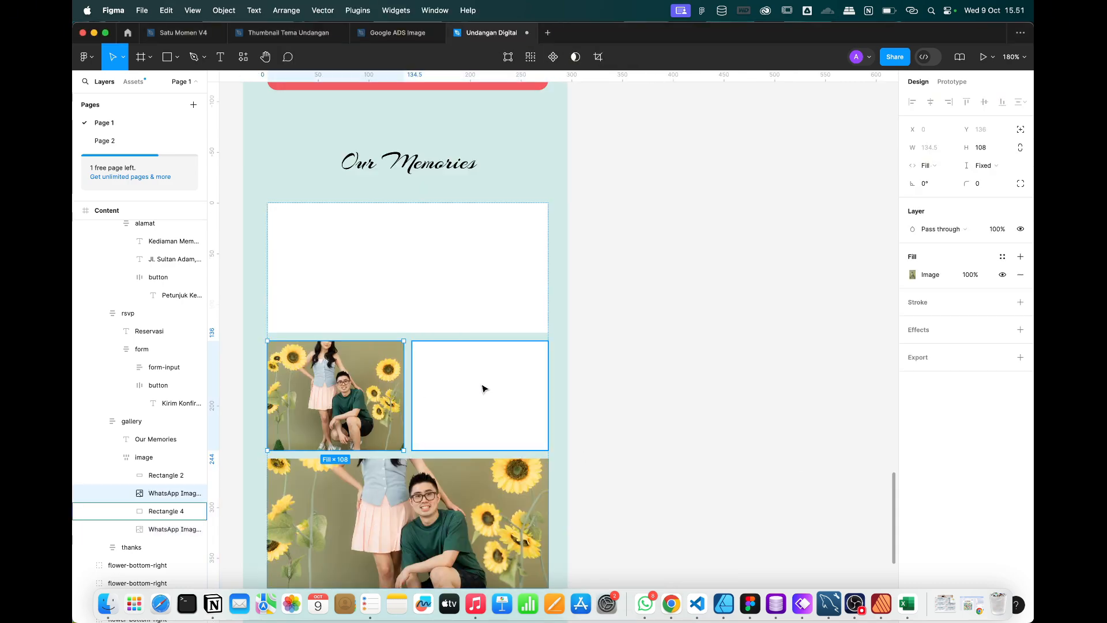
{"action": "key", "text": "super+v"}
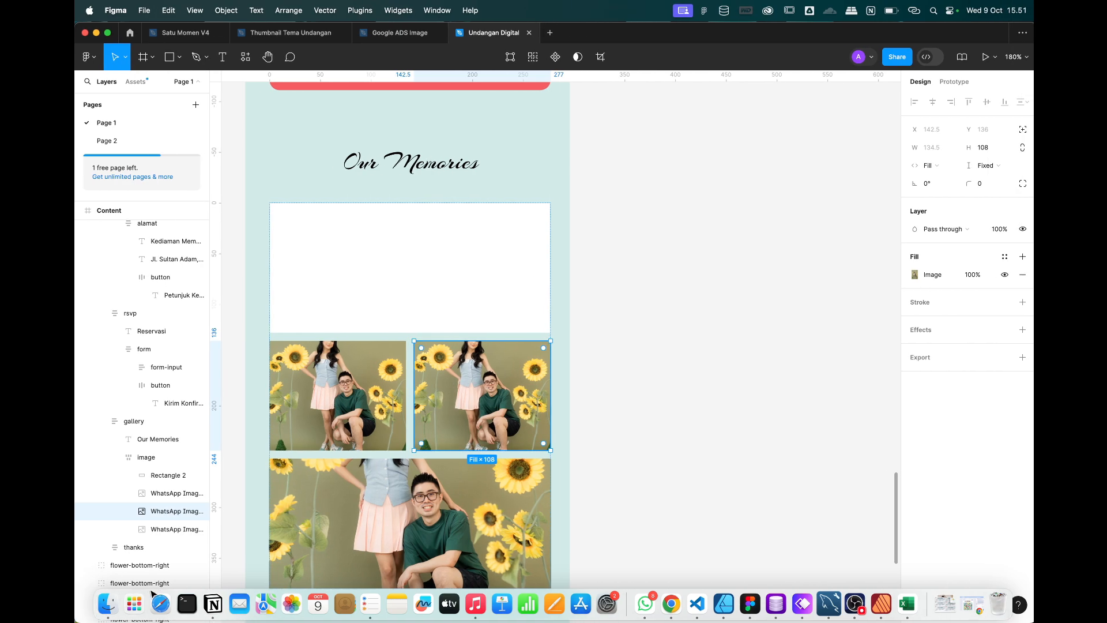
Put the couple-in-front-of-flowers photo into the left middle gallery box.
{"action": "left_click", "coordinate": [108, 604]}
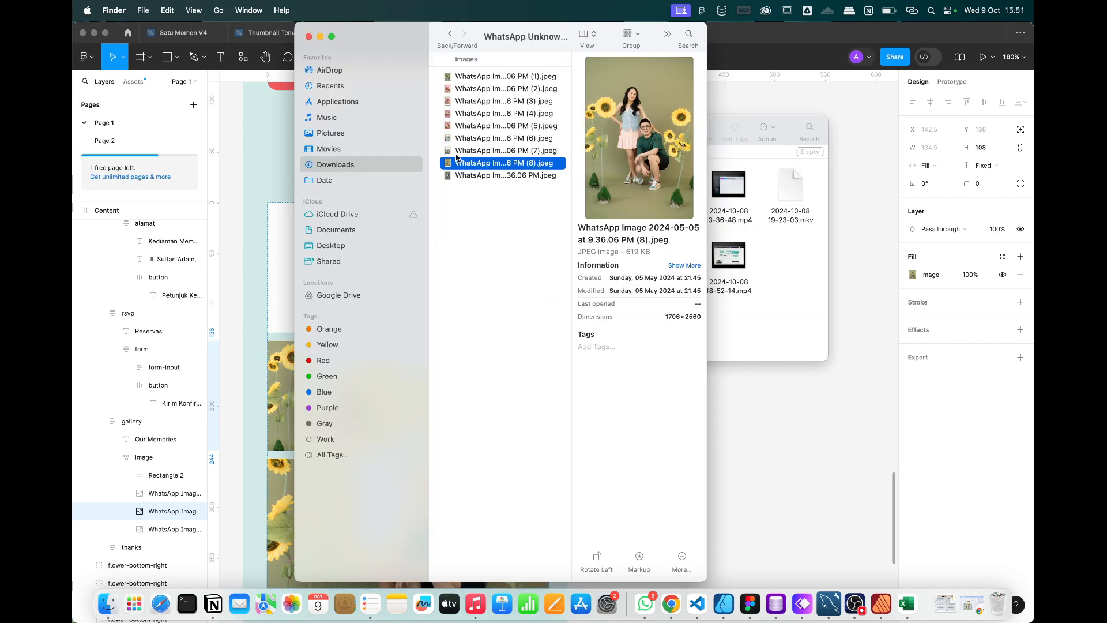
{"action": "left_click", "coordinate": [456, 154]}
{"action": "left_click", "coordinate": [869, 173]}
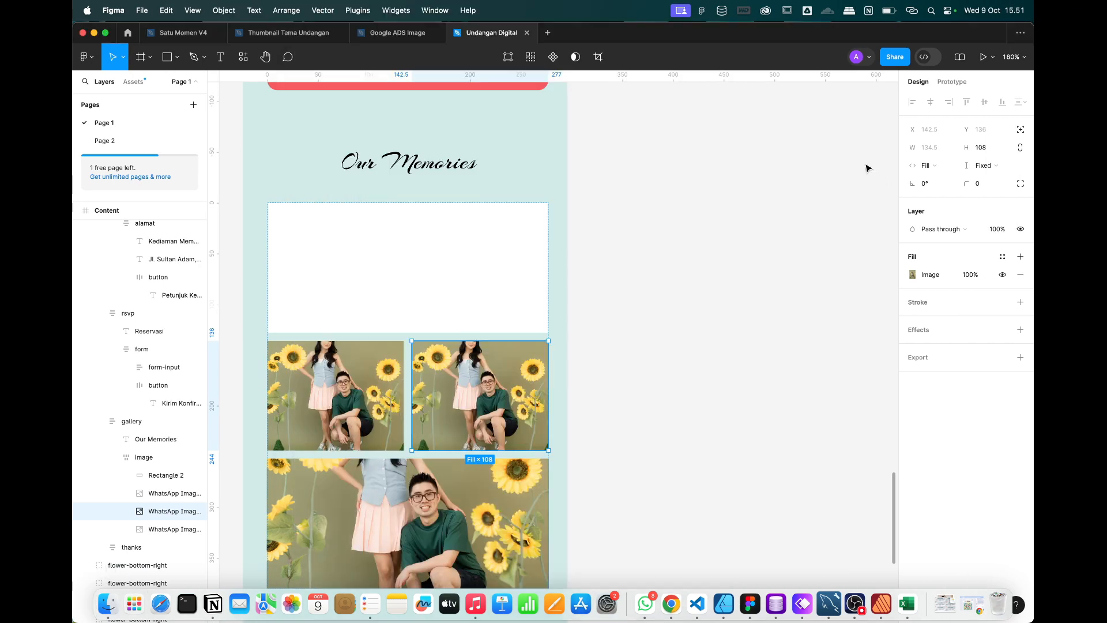
{"action": "left_click", "coordinate": [396, 309]}
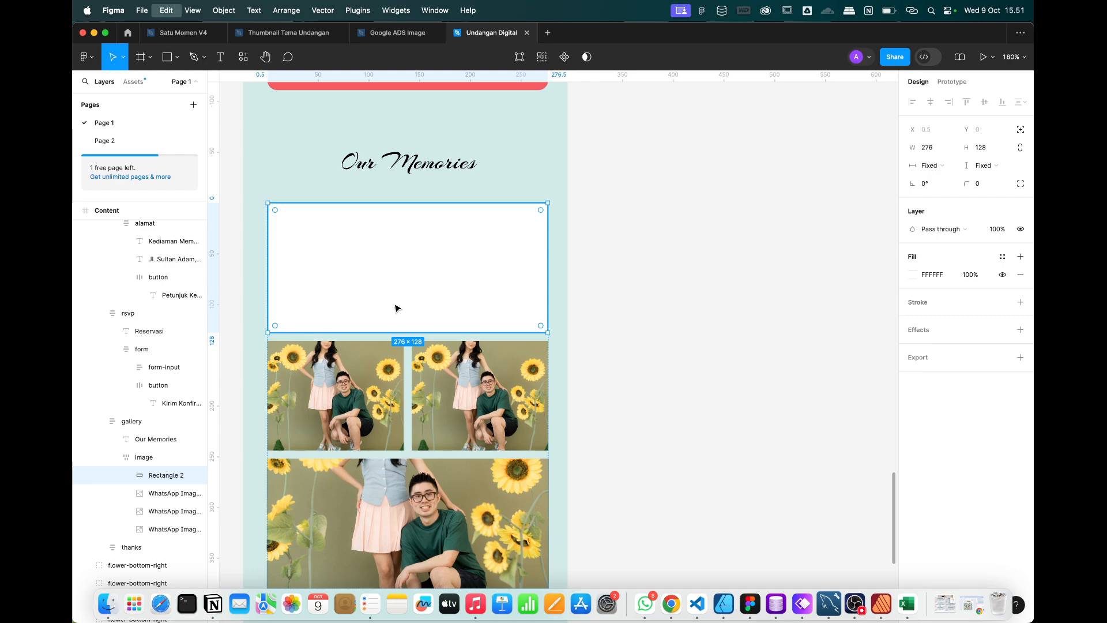
{"action": "left_click", "coordinate": [107, 603]}
{"action": "left_click", "coordinate": [496, 140]}
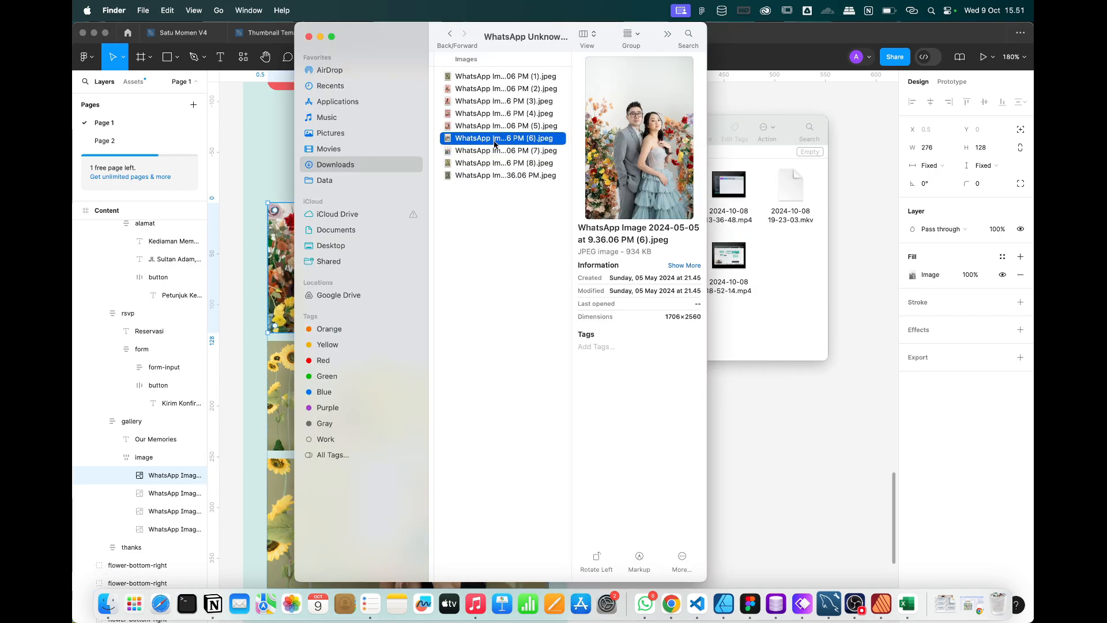
{"action": "left_click", "coordinate": [845, 166]}
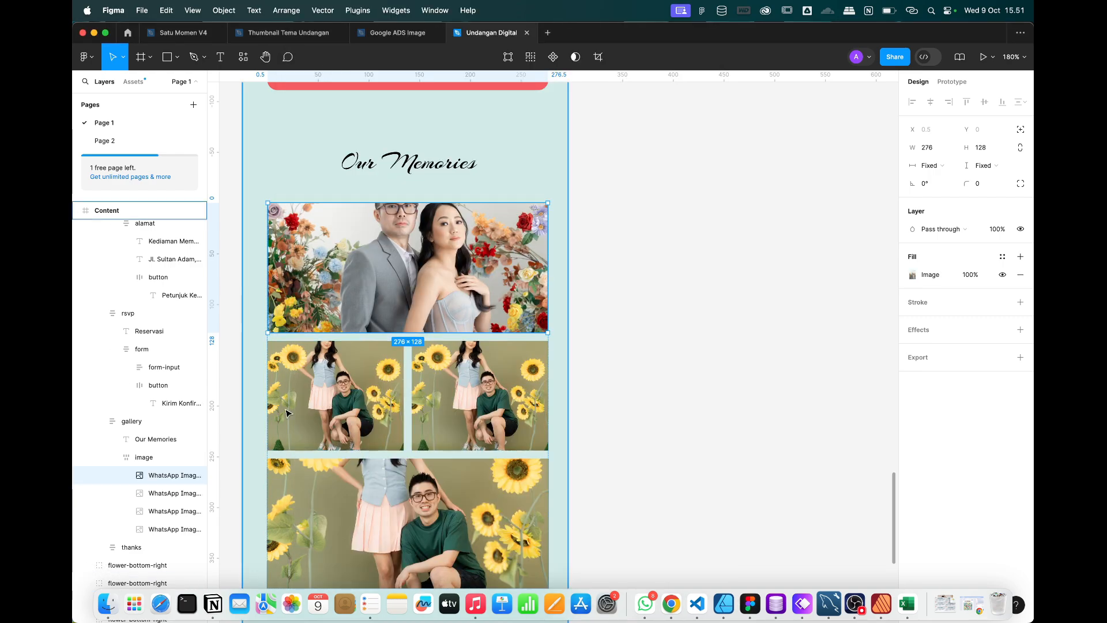
{"action": "left_click", "coordinate": [328, 410]}
{"action": "key", "text": "super+v"}
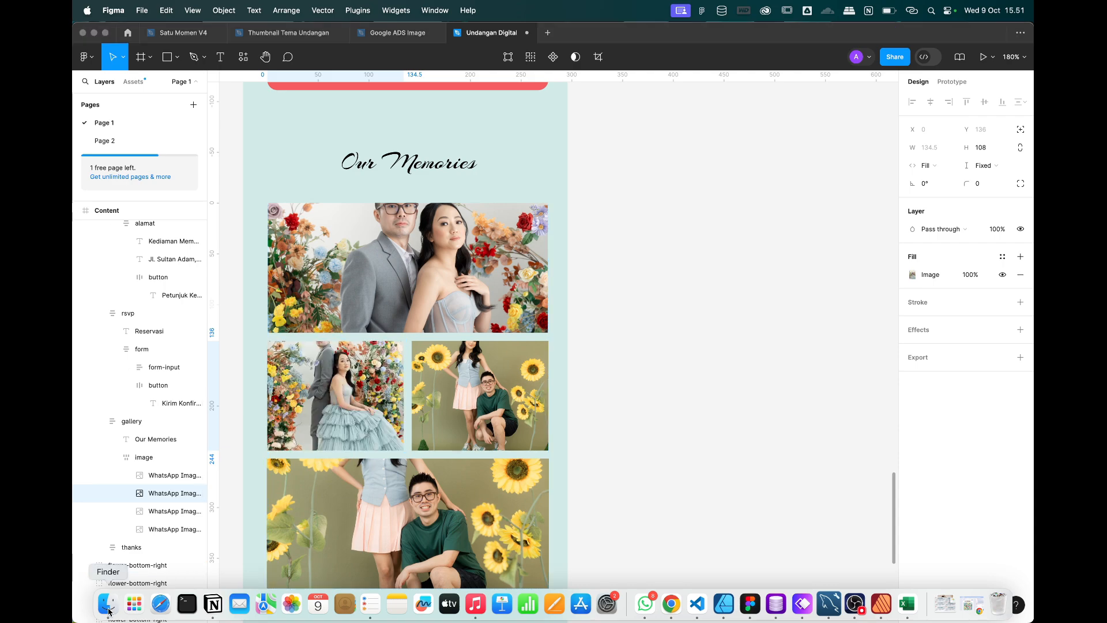
Paste the leaning-pose sunflower photo into the right middle and top gallery boxes.
{"action": "left_click", "coordinate": [108, 603]}
{"action": "left_click", "coordinate": [511, 130]}
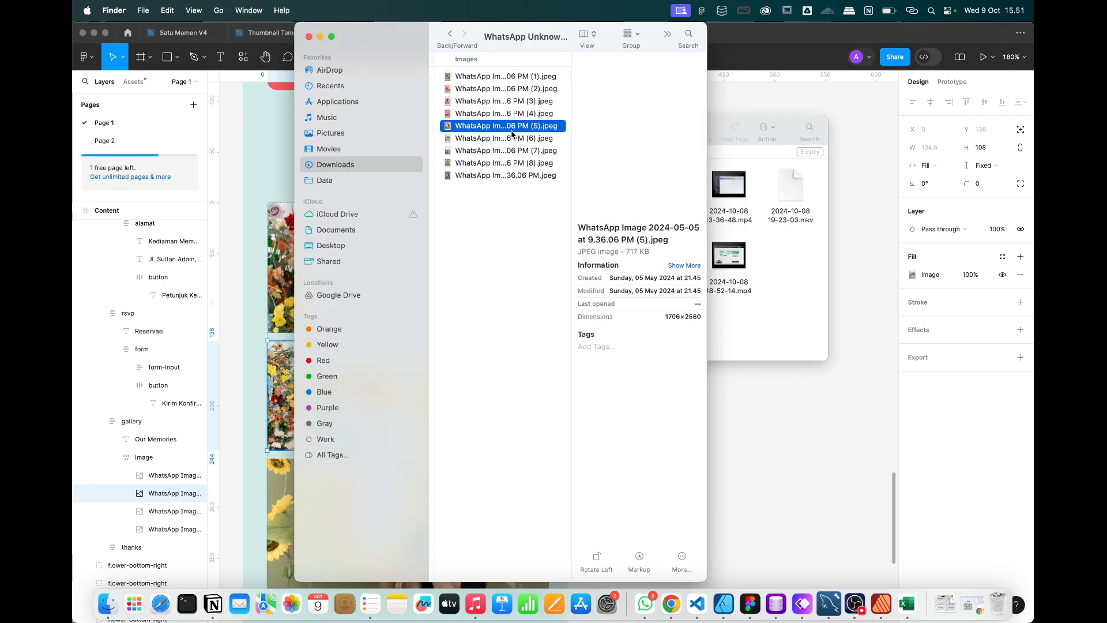
{"action": "left_click", "coordinate": [495, 78]}
{"action": "left_click", "coordinate": [801, 111]}
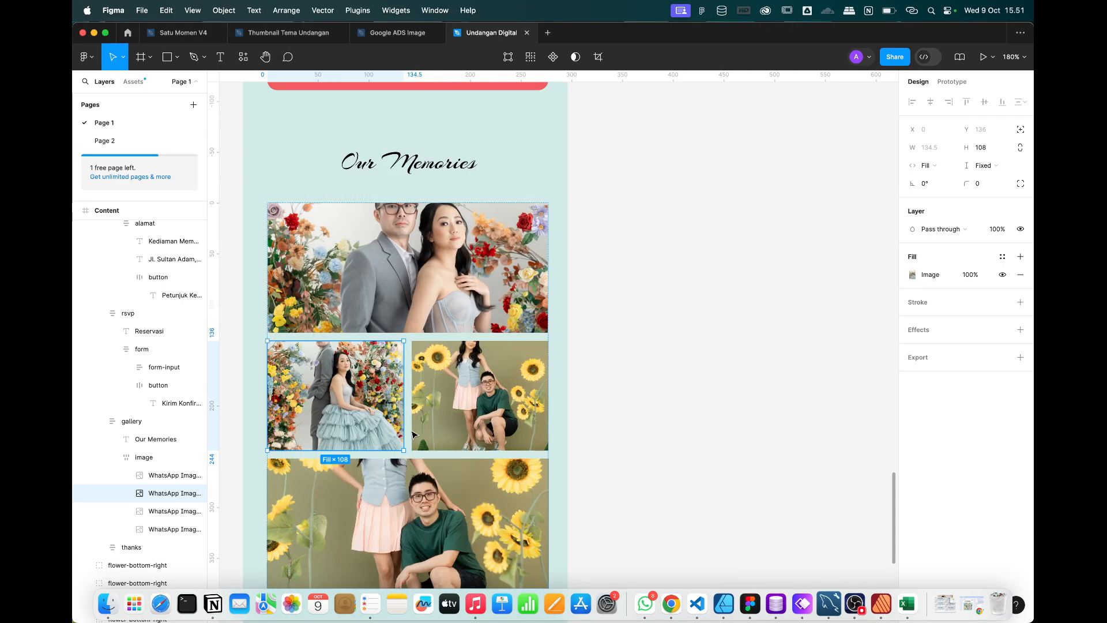
{"action": "left_click", "coordinate": [437, 408]}
{"action": "key", "text": "super+v"}
{"action": "left_click", "coordinate": [628, 351]}
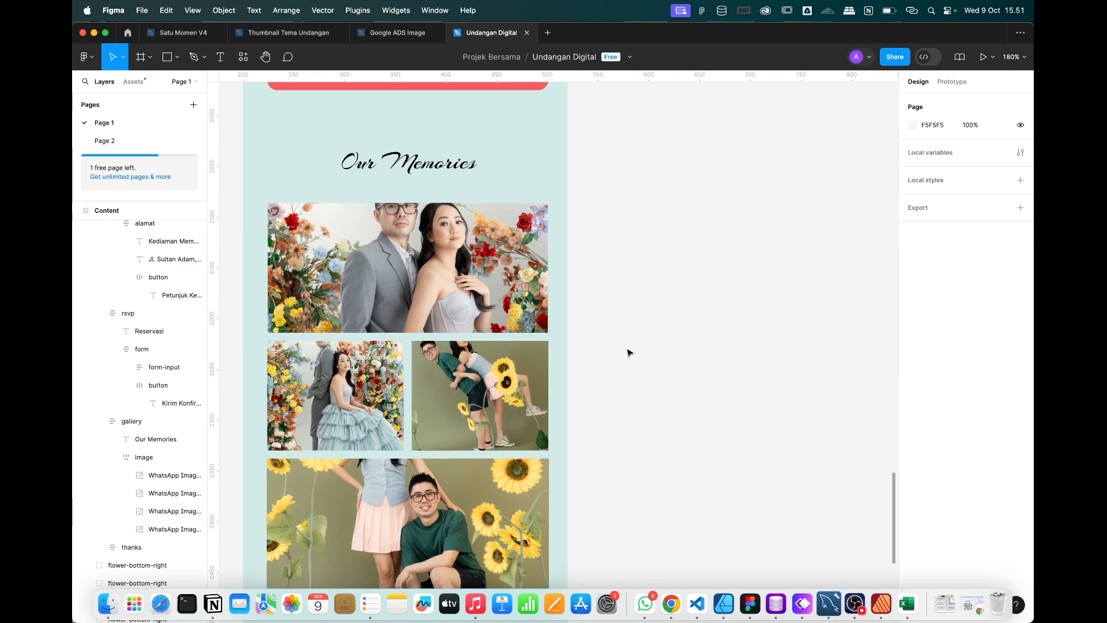
{"action": "scroll", "coordinate": [622, 350], "scroll_direction": "down", "scroll_amount": 2}
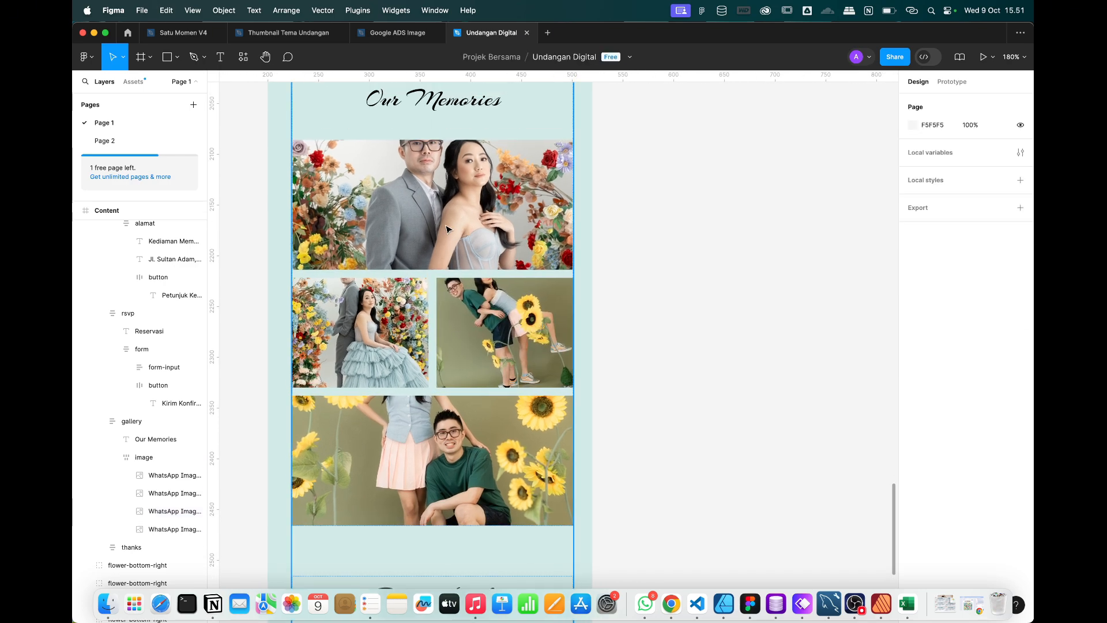
{"action": "left_click", "coordinate": [447, 229]}
{"action": "key", "text": "super+v"}
Try the flower-wall couple photo in the right middle box, then undo it.
{"action": "left_click", "coordinate": [110, 606]}
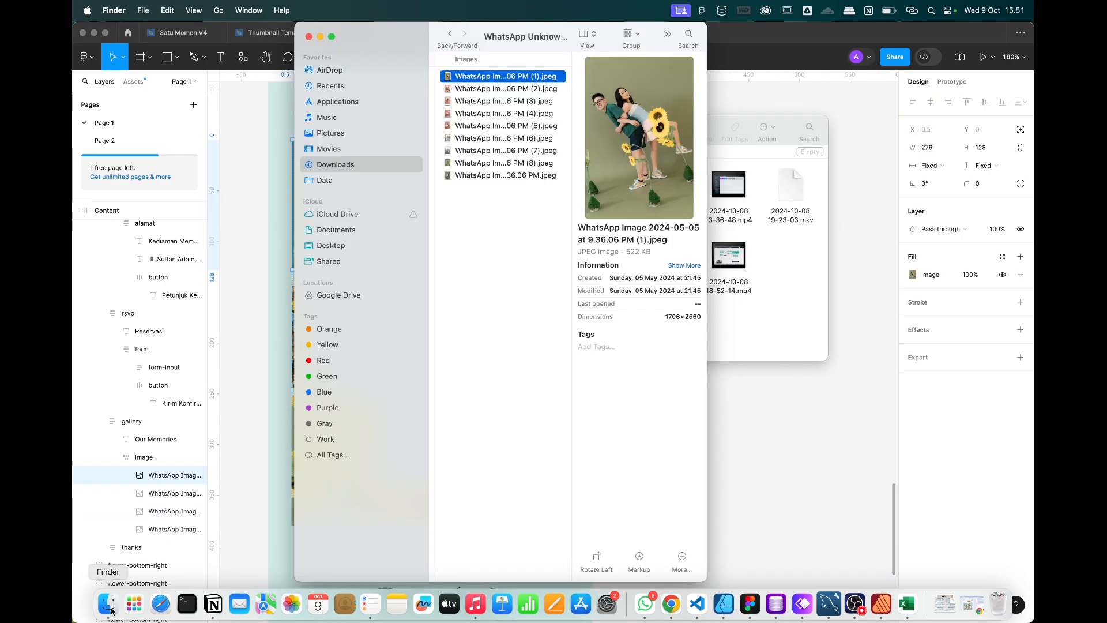
{"action": "left_click", "coordinate": [474, 115]}
{"action": "key", "text": "Down"}
{"action": "key", "text": "Down"}
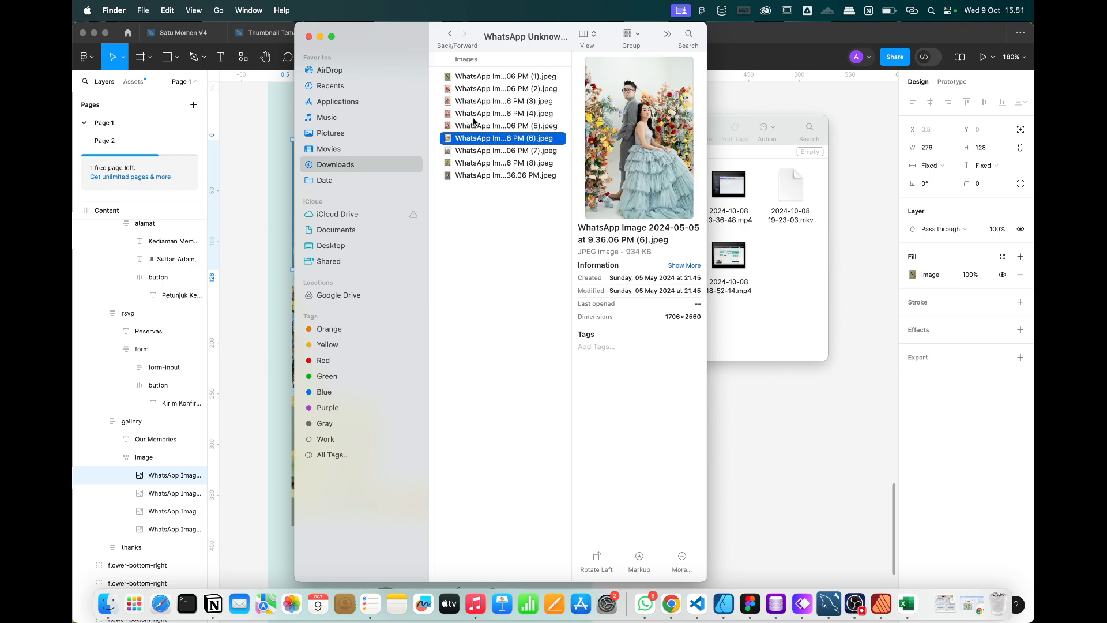
{"action": "key", "text": "Left"}
{"action": "left_click", "coordinate": [474, 124]}
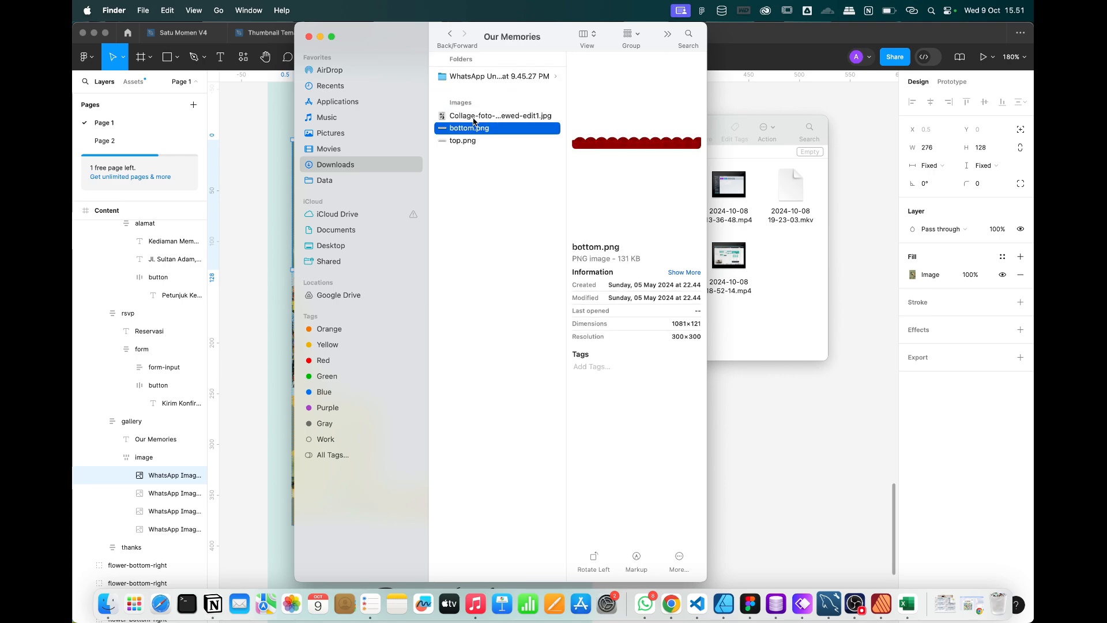
{"action": "left_click", "coordinate": [483, 76]}
{"action": "left_click", "coordinate": [607, 142]}
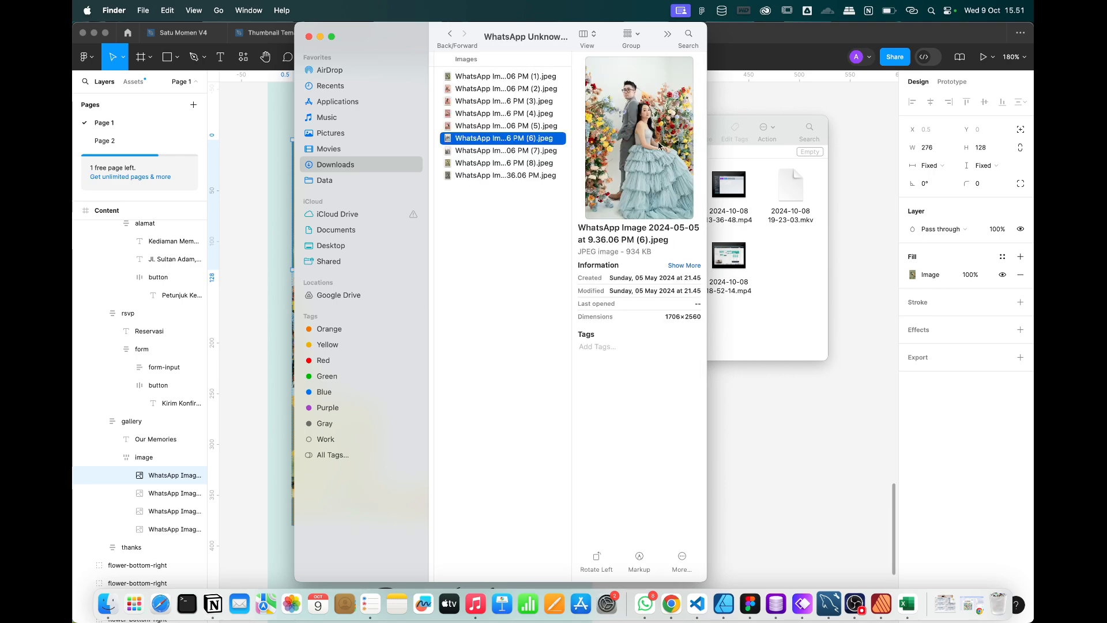
{"action": "left_click", "coordinate": [780, 96]}
{"action": "left_click", "coordinate": [515, 333]}
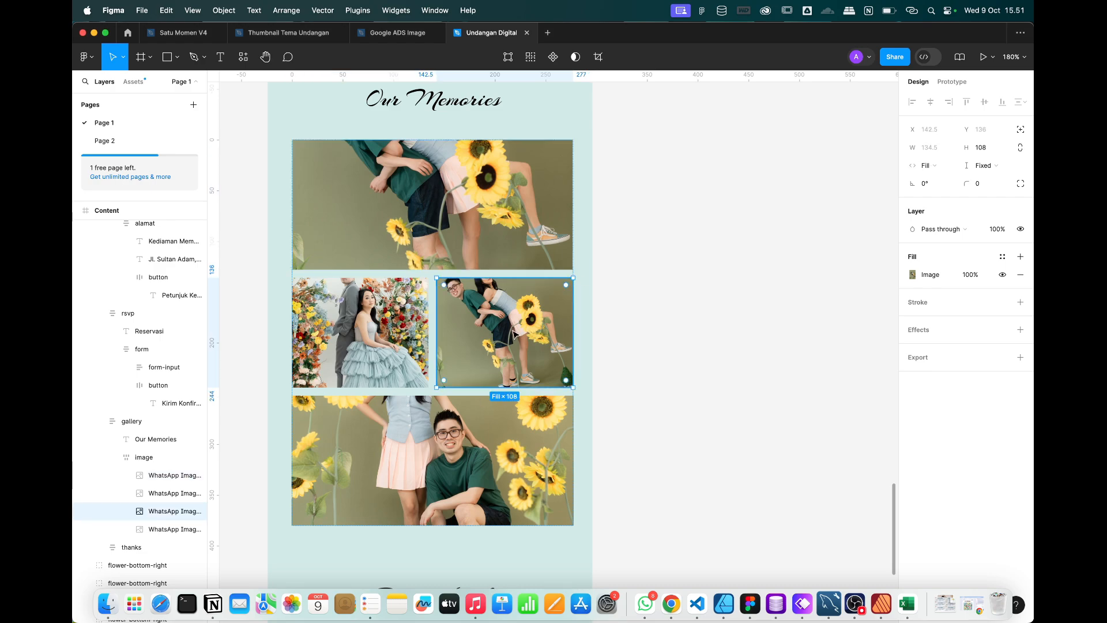
{"action": "key", "text": "super+v"}
{"action": "key", "text": "super+z"}
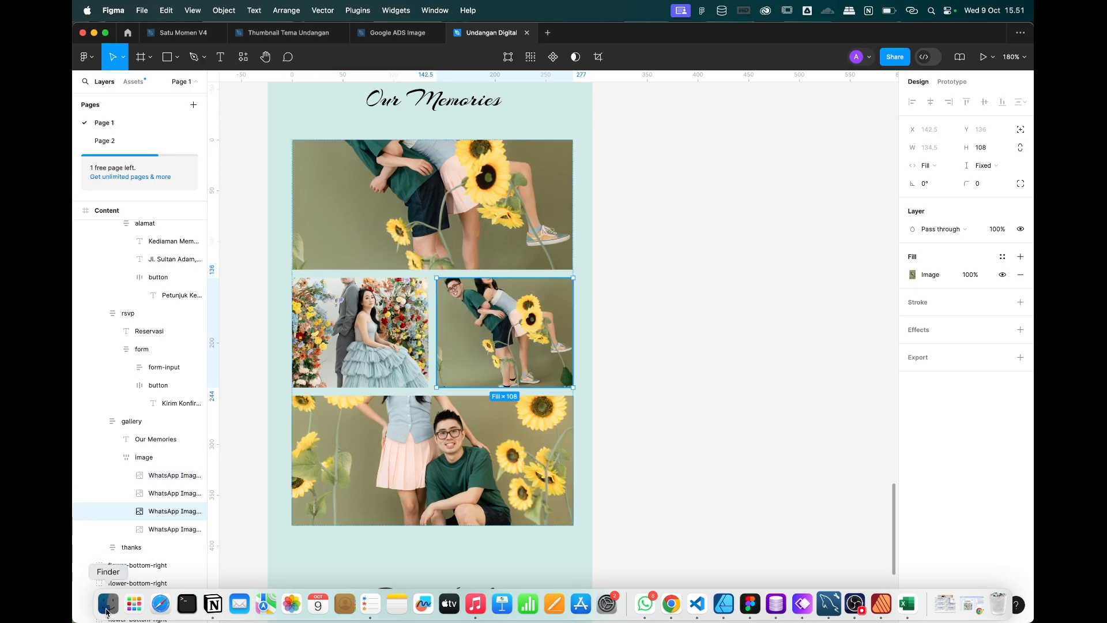
Fill the right middle gallery box with the grey-suit couple photo instead.
{"action": "left_click", "coordinate": [107, 604]}
{"action": "left_click", "coordinate": [511, 154]}
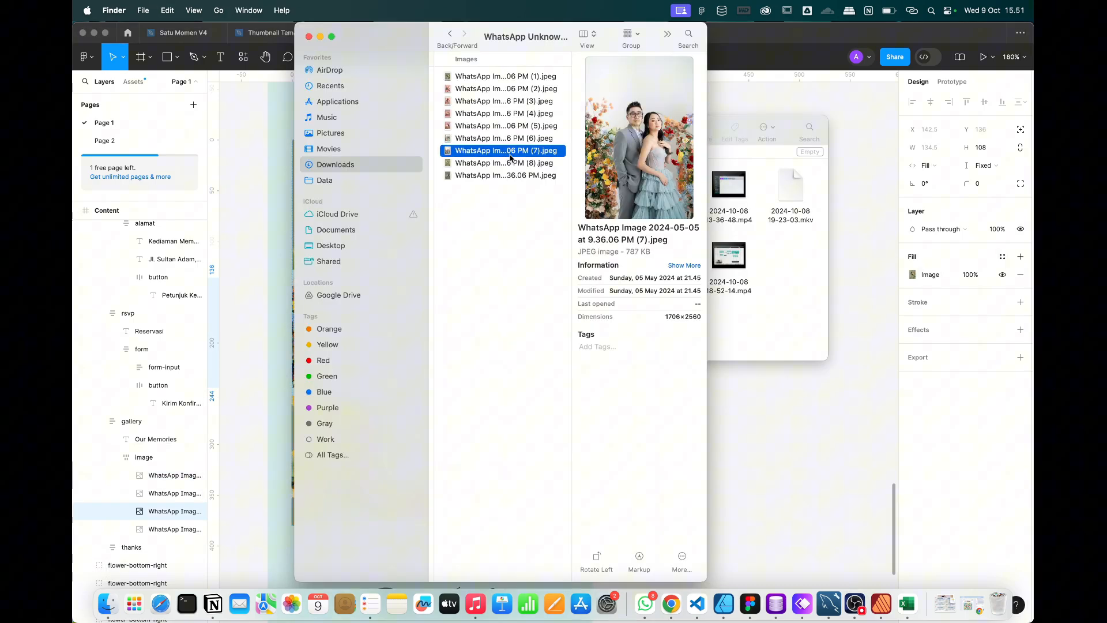
{"action": "left_click", "coordinate": [792, 99]}
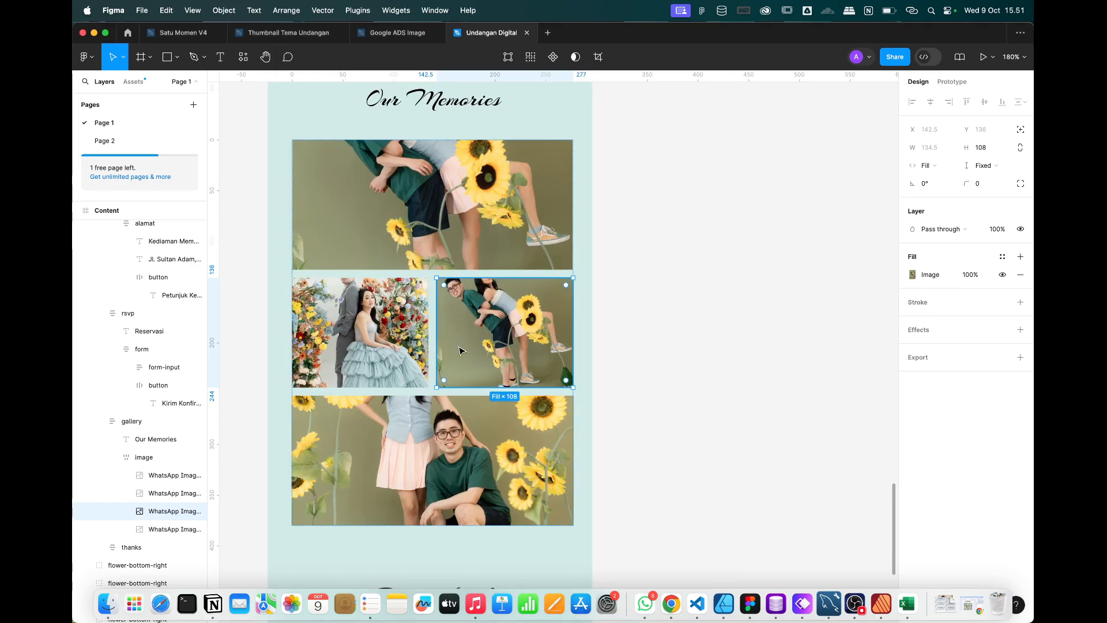
{"action": "key", "text": "super+v"}
{"action": "left_click", "coordinate": [669, 334]}
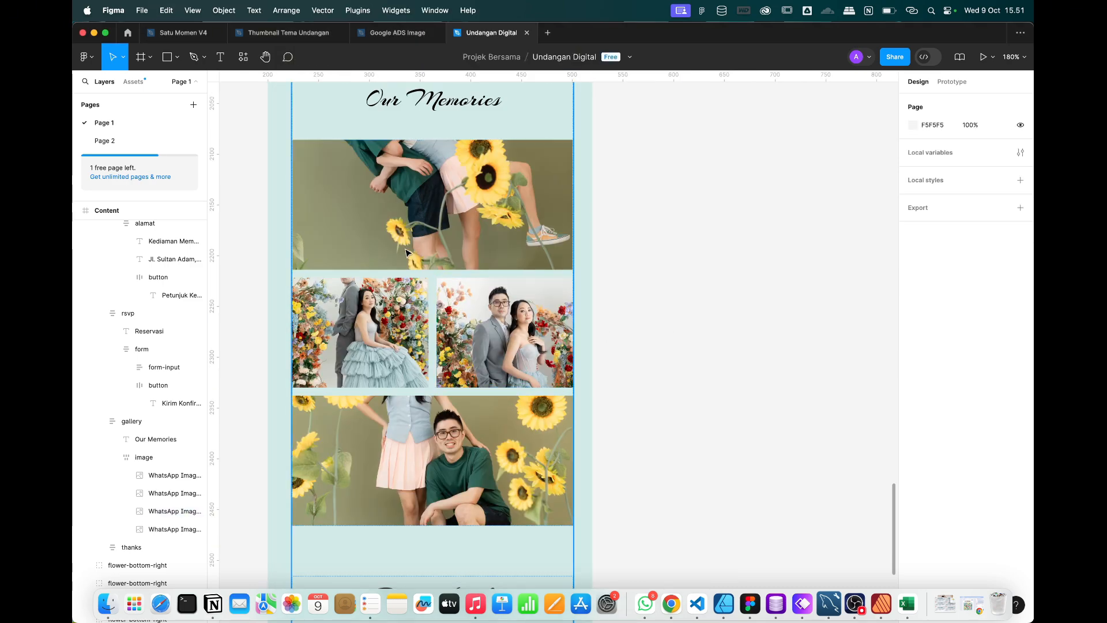
{"action": "left_click", "coordinate": [407, 252]}
{"action": "left_click", "coordinate": [406, 252]}
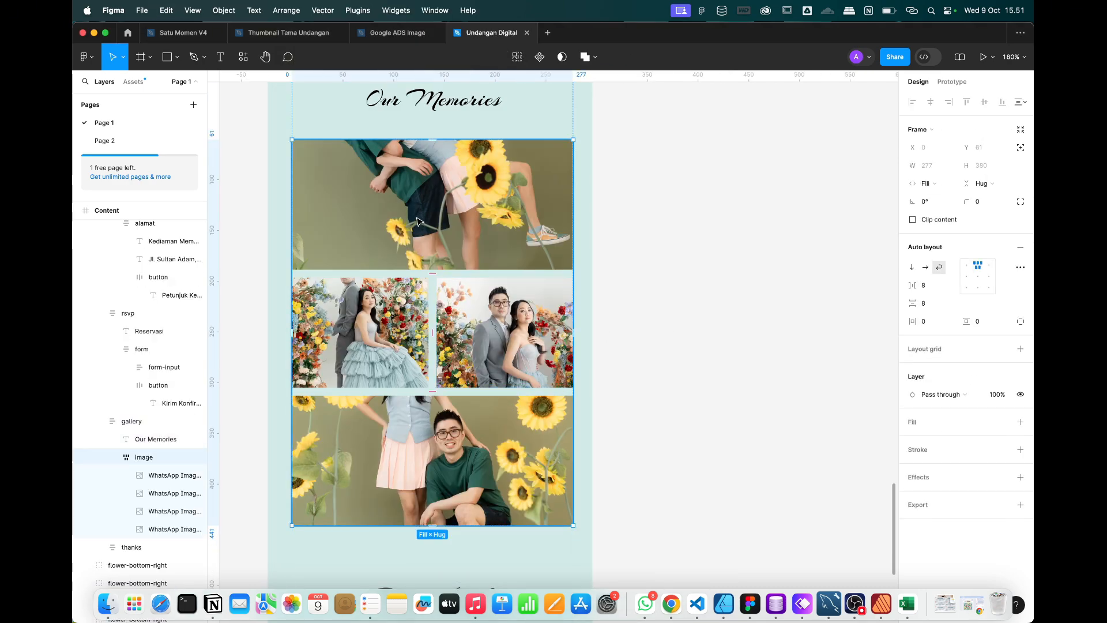
{"action": "left_click", "coordinate": [419, 221]}
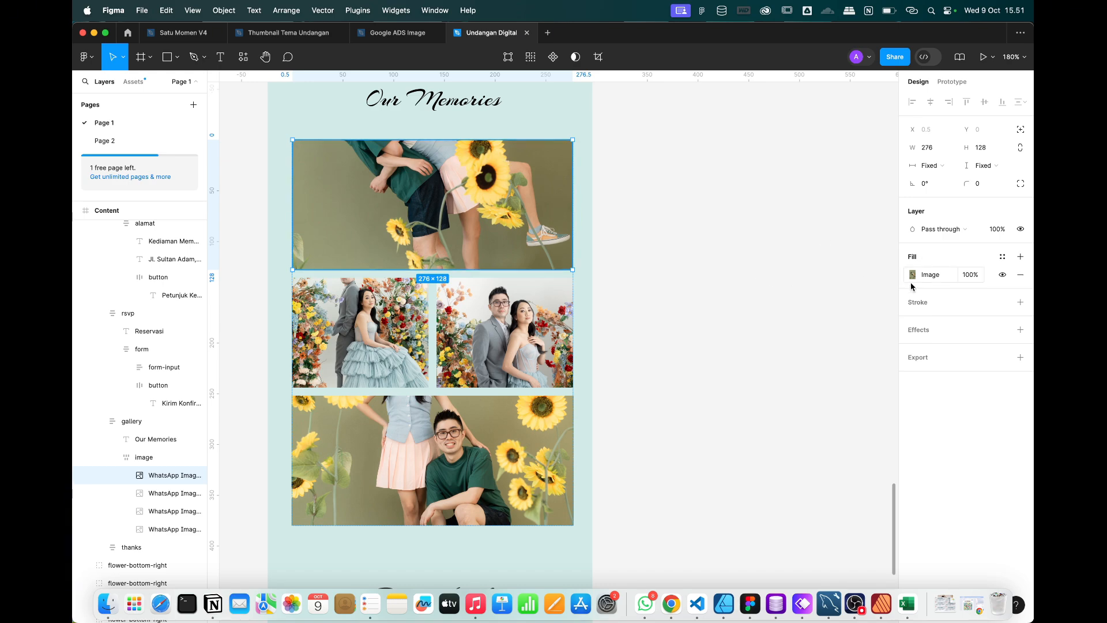
Crop the top gallery photo, sliding it down to show the couple's heads.
{"action": "left_click", "coordinate": [914, 276]}
{"action": "left_click", "coordinate": [789, 324]}
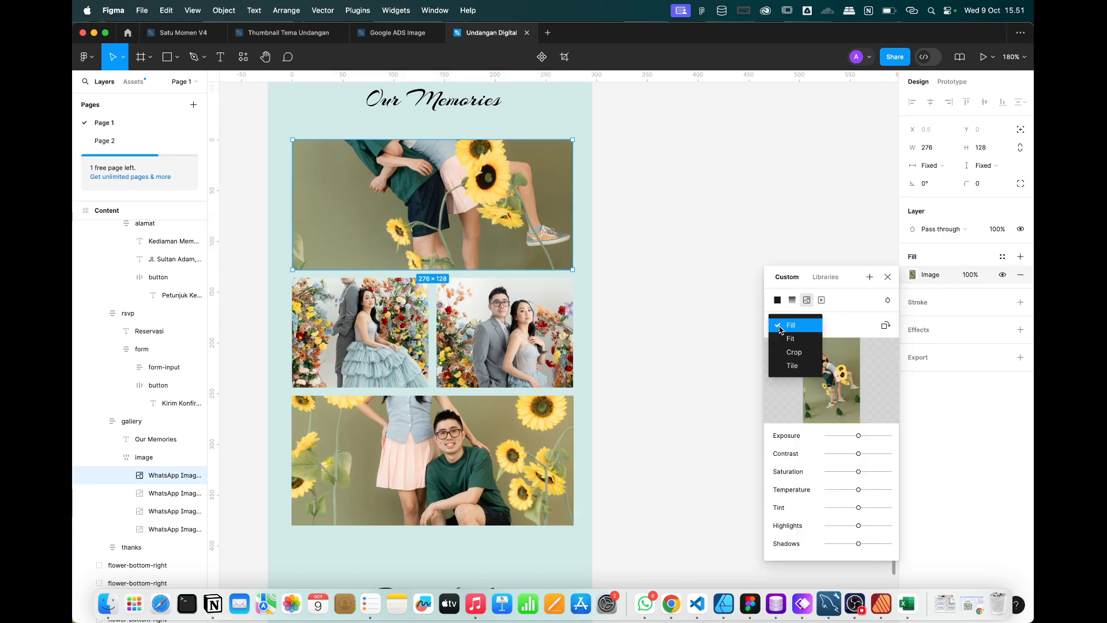
{"action": "left_click", "coordinate": [793, 352]}
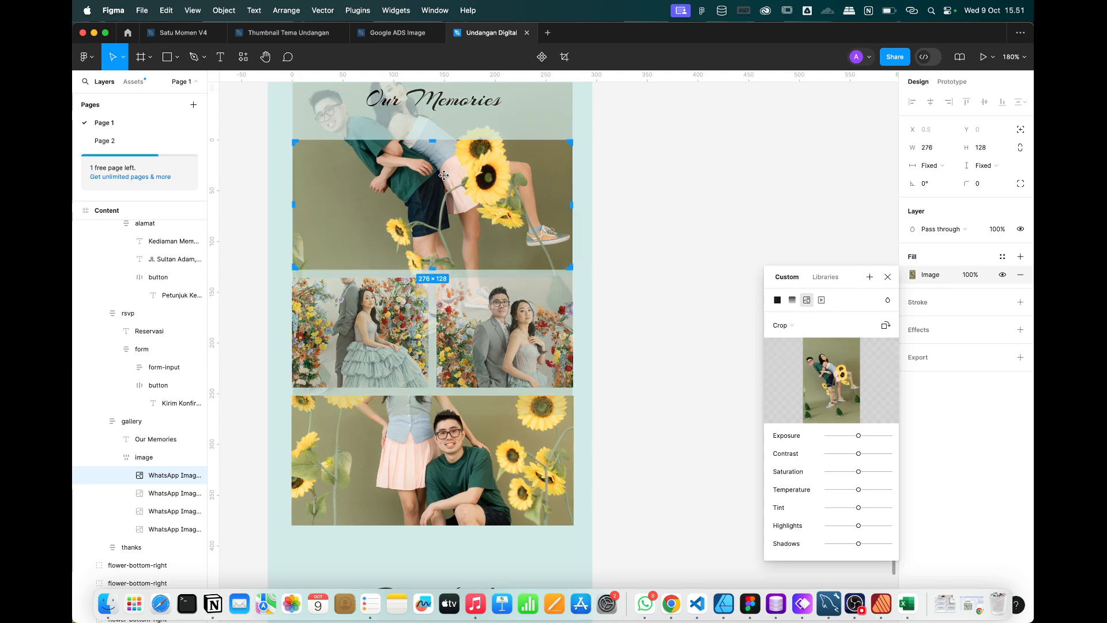
{"action": "left_click_drag", "start_coordinate": [442, 225], "coordinate": [439, 250]}
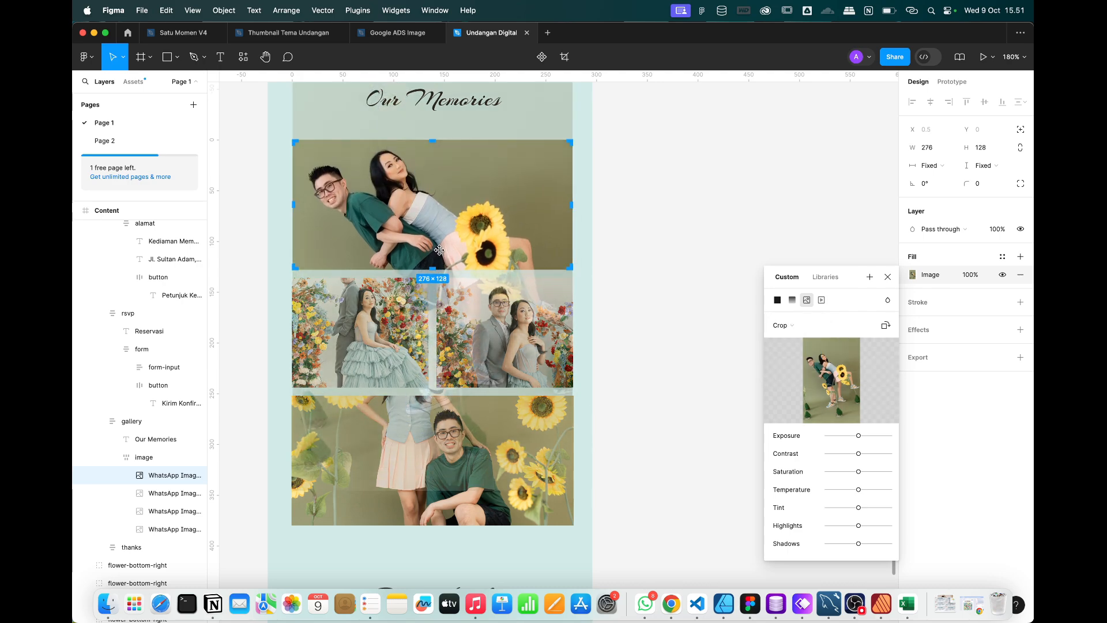
{"action": "left_click", "coordinate": [871, 277]}
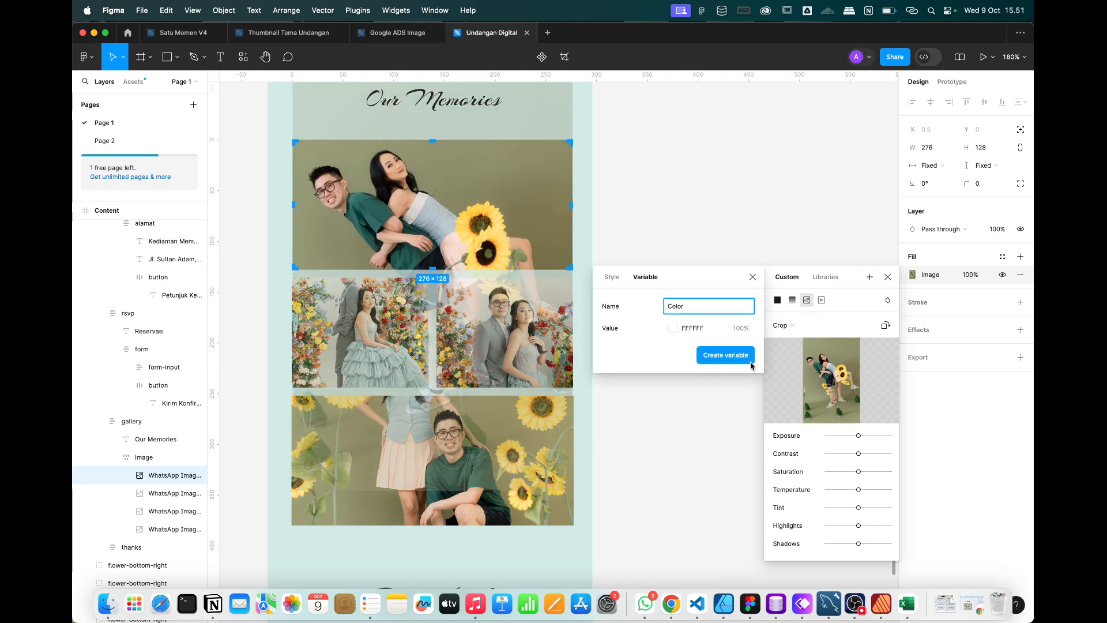
{"action": "left_click", "coordinate": [752, 277]}
{"action": "left_click", "coordinate": [888, 276]}
{"action": "key", "text": "Tab"}
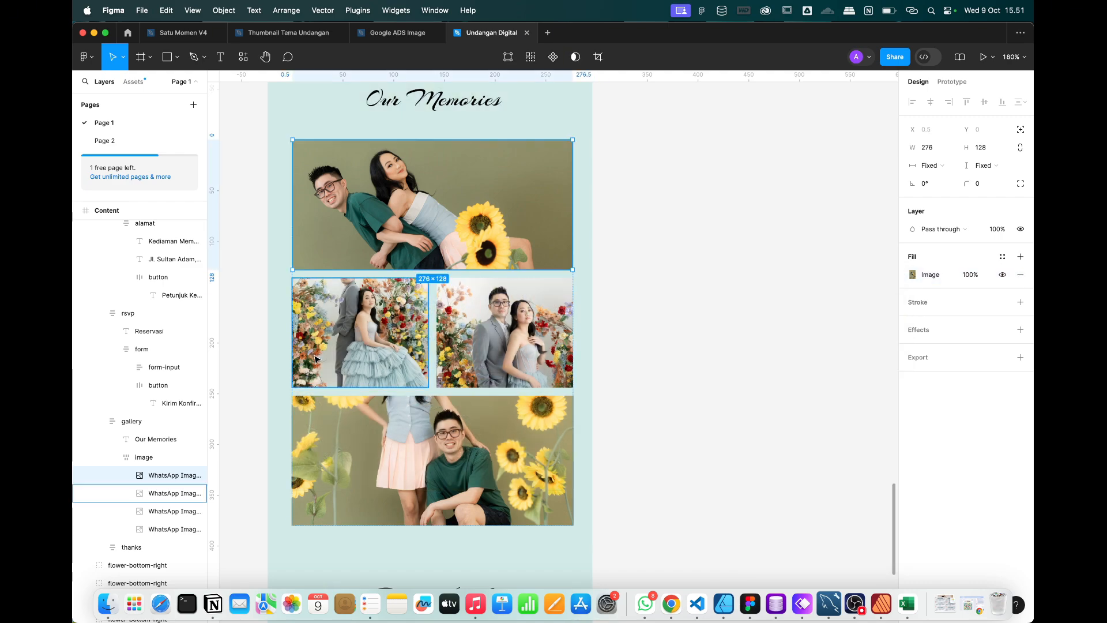
Crop and reposition the left middle photo within its frame.
{"action": "left_click", "coordinate": [913, 275]}
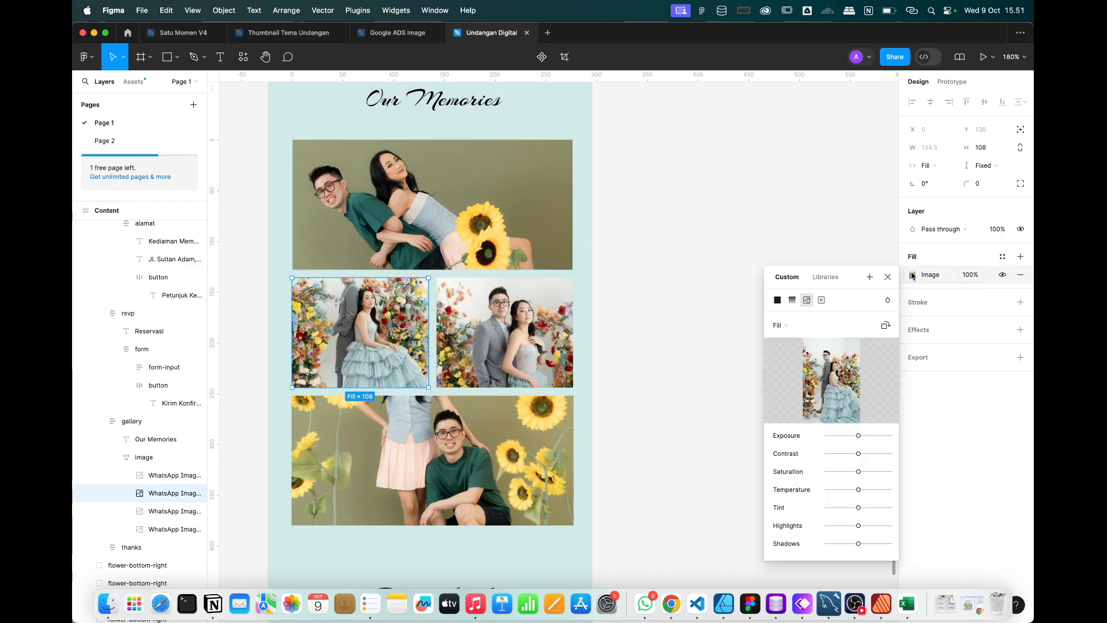
{"action": "left_click", "coordinate": [782, 321]}
{"action": "left_click", "coordinate": [790, 351]}
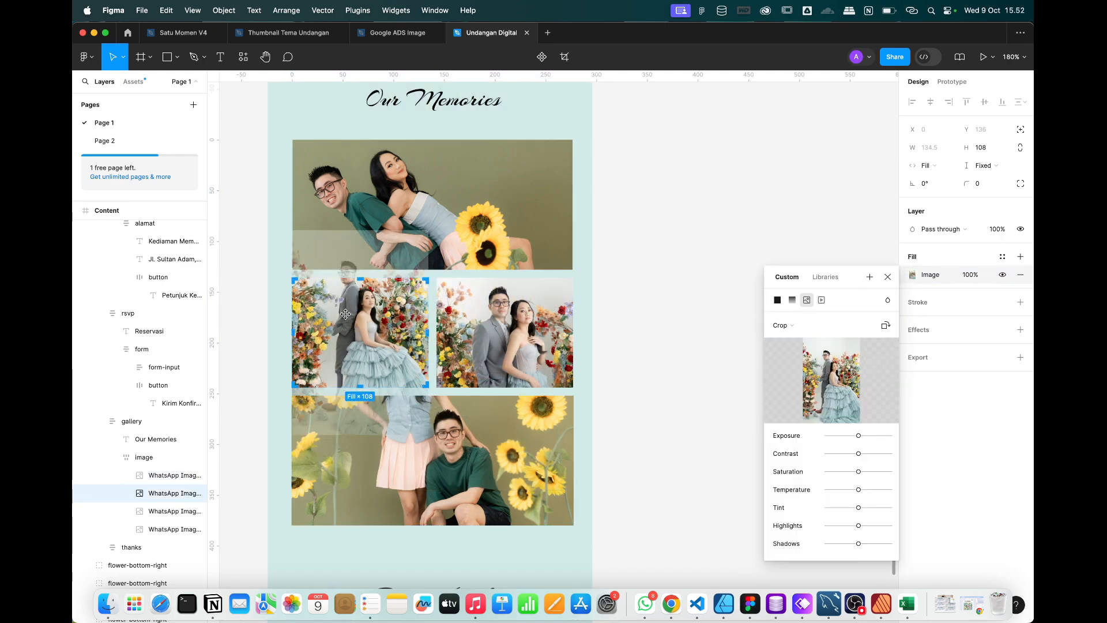
{"action": "left_click_drag", "start_coordinate": [345, 314], "coordinate": [346, 340]}
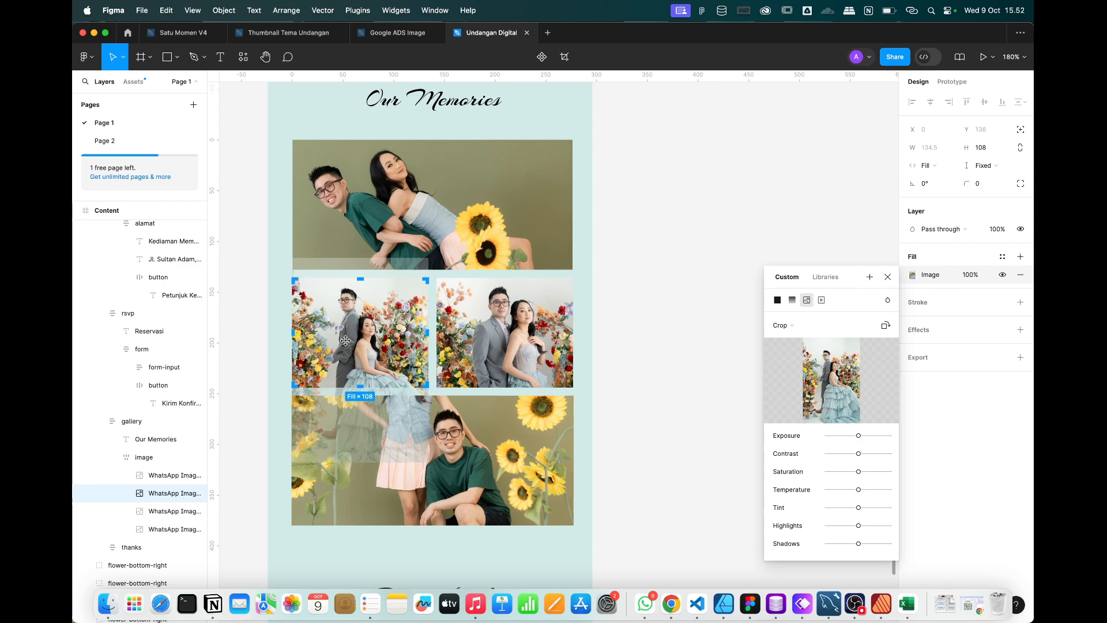
{"action": "left_click", "coordinate": [889, 276]}
Crop the bottom photo to show the woman's face and make it 278 × 174.
{"action": "left_click", "coordinate": [547, 438]}
{"action": "left_click", "coordinate": [934, 277]}
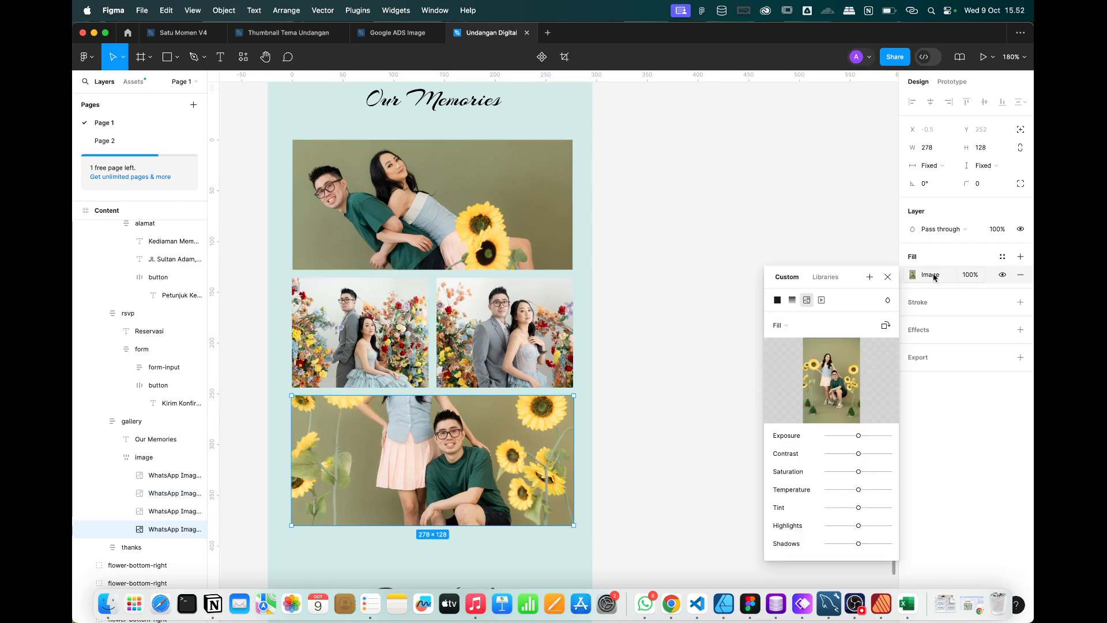
{"action": "left_click", "coordinate": [779, 325]}
{"action": "left_click", "coordinate": [788, 349]}
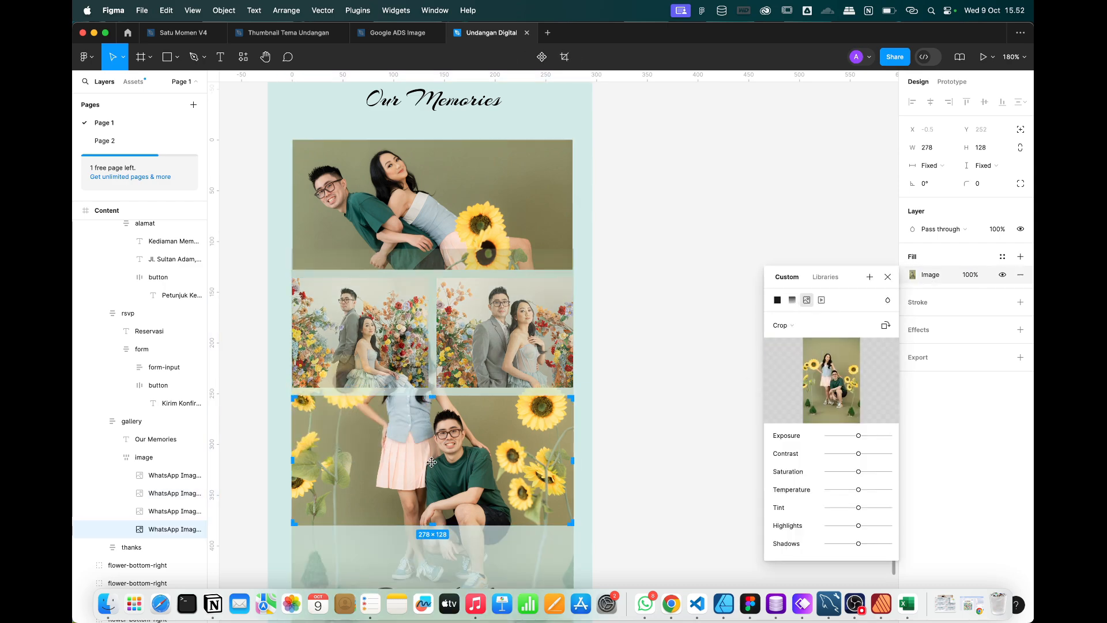
{"action": "left_click_drag", "start_coordinate": [440, 447], "coordinate": [436, 506]}
{"action": "scroll", "coordinate": [436, 505], "scroll_direction": "down", "scroll_amount": 6}
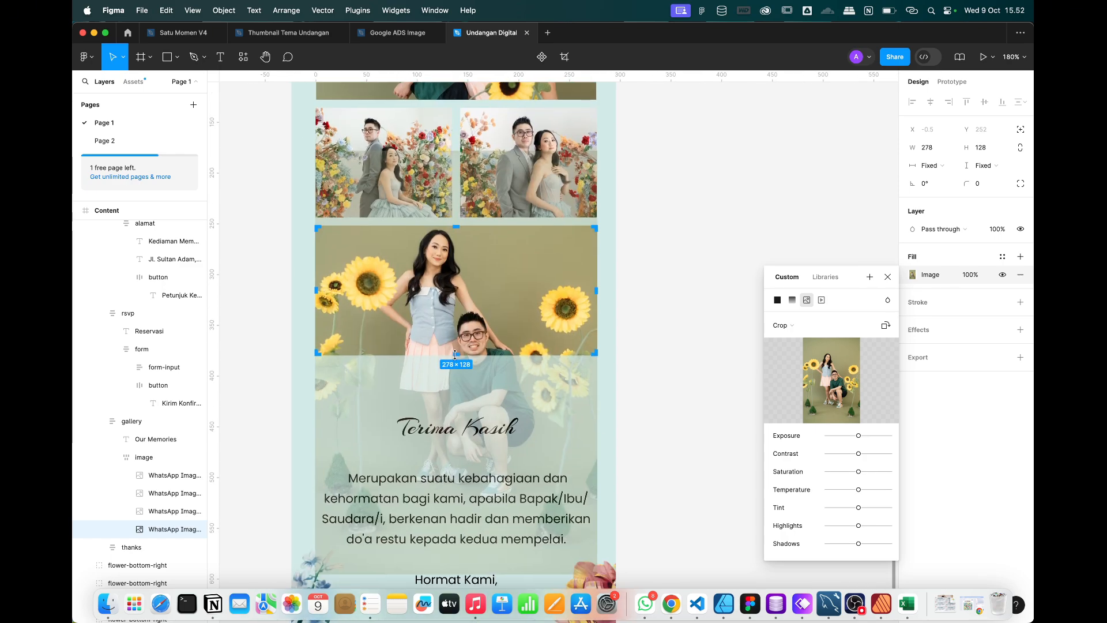
{"action": "mouse_move", "coordinate": [454, 340]}
{"action": "left_mouse_down"}
{"action": "mouse_move", "coordinate": [454, 297]}
{"action": "mouse_move", "coordinate": [453, 394]}
{"action": "mouse_move", "coordinate": [466, 333]}
{"action": "left_mouse_up"}
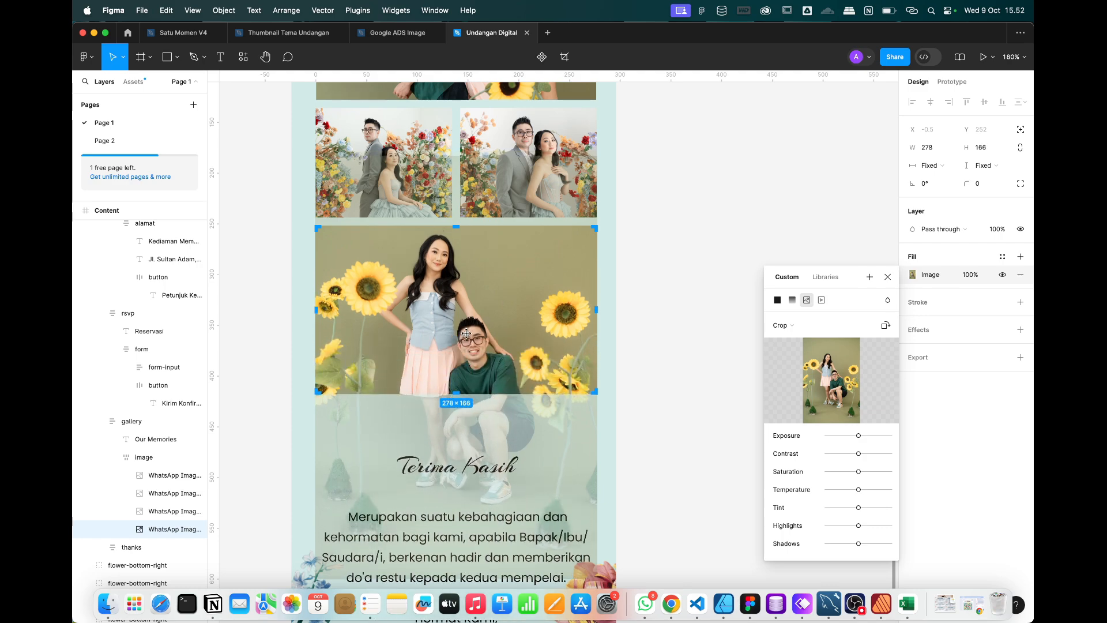
{"action": "left_click", "coordinate": [887, 277]}
Extend the Content frame's bottom edge down to 3177 tall.
{"action": "left_click", "coordinate": [752, 328]}
{"action": "scroll", "coordinate": [752, 328], "scroll_direction": "down", "scroll_amount": 5}
{"action": "scroll", "coordinate": [752, 326], "scroll_direction": "right", "scroll_amount": 5}
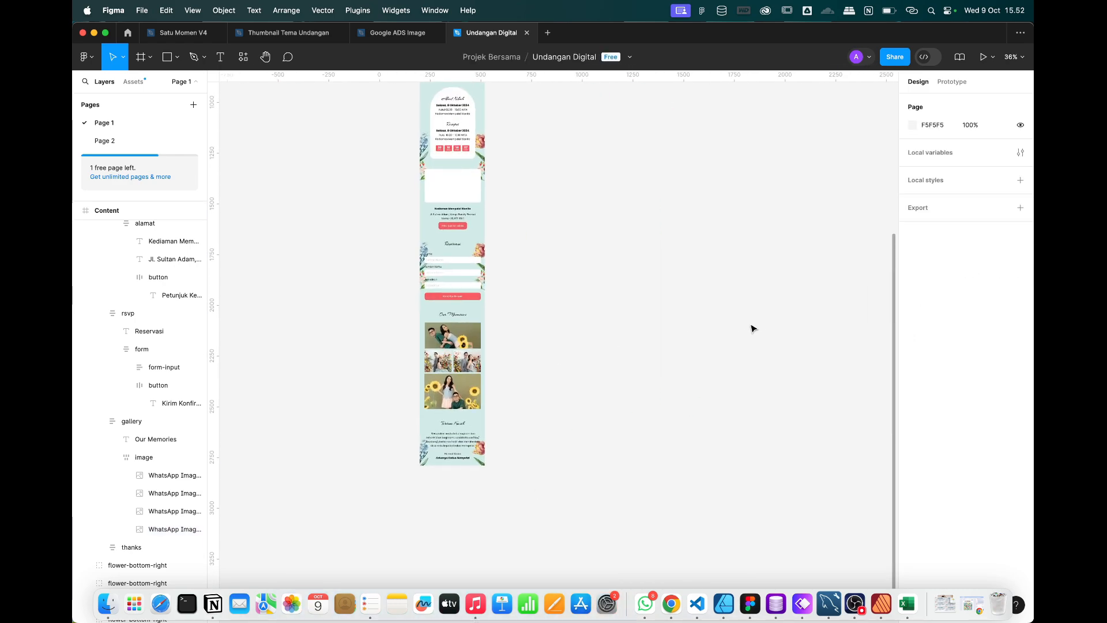
{"action": "scroll", "coordinate": [458, 472], "scroll_direction": "up", "scroll_amount": 3}
{"action": "scroll", "coordinate": [451, 479], "scroll_direction": "down", "scroll_amount": 5}
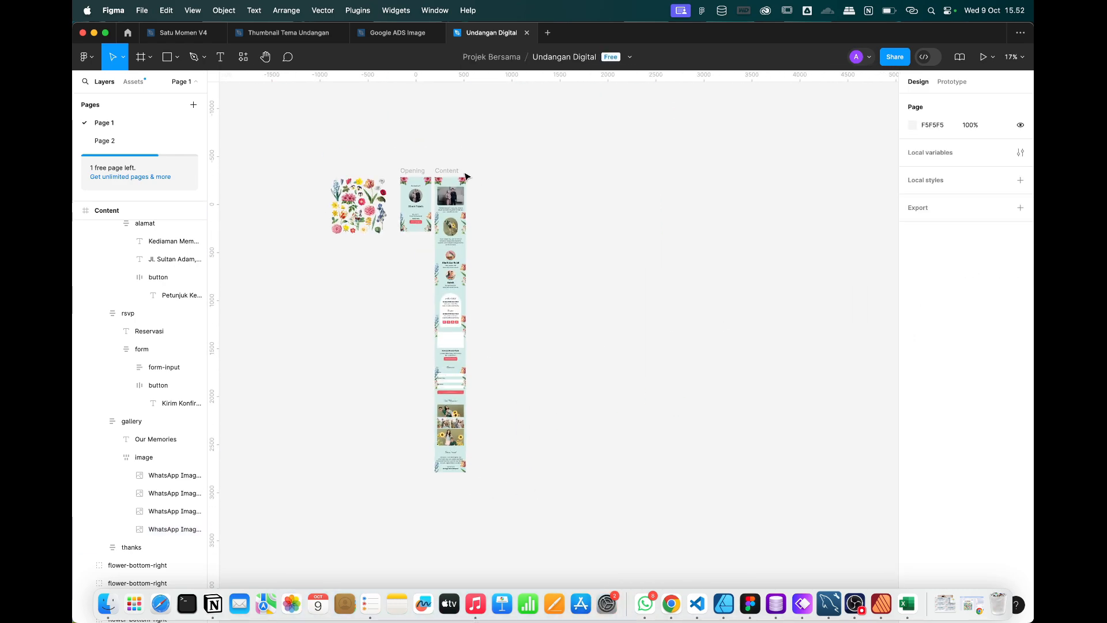
{"action": "left_click", "coordinate": [453, 412]}
{"action": "scroll", "coordinate": [453, 412], "scroll_direction": "up", "scroll_amount": 5}
{"action": "scroll", "coordinate": [456, 415], "scroll_direction": "down", "scroll_amount": 5}
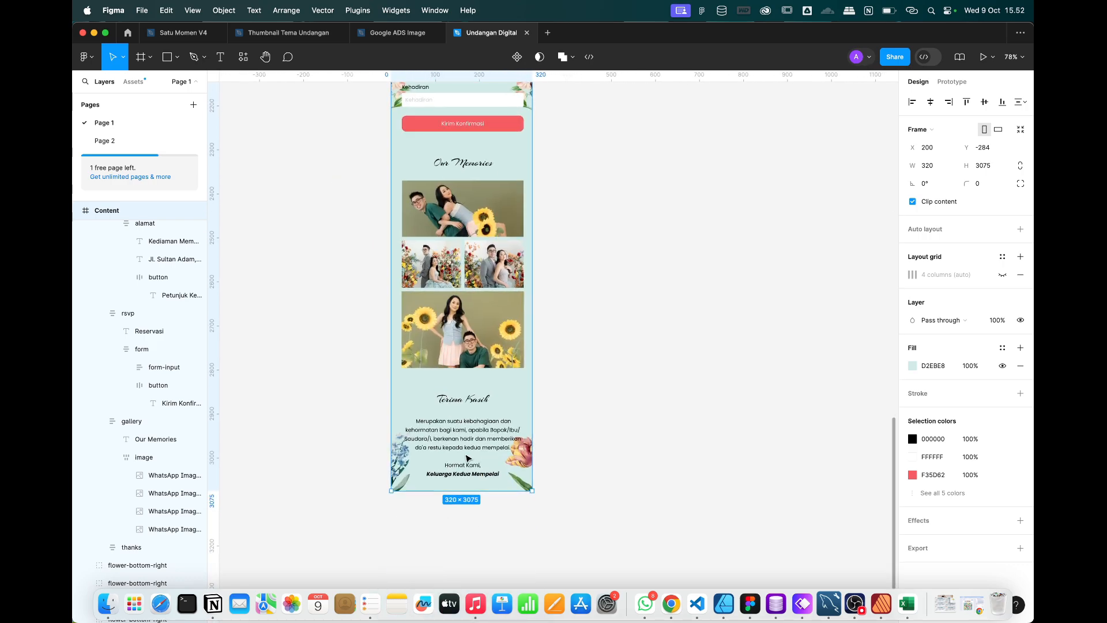
{"action": "left_click_drag", "start_coordinate": [463, 416], "coordinate": [461, 461]}
{"action": "scroll", "coordinate": [460, 462], "scroll_direction": "up", "scroll_amount": 5}
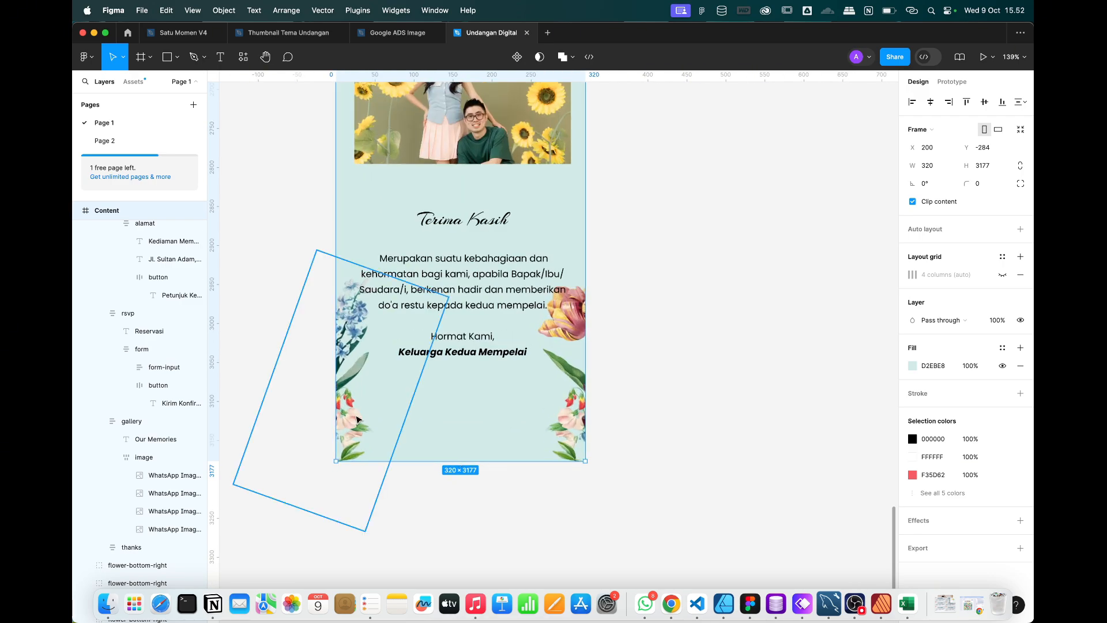
Nudge both bottom corner flower groups lower together.
{"action": "left_click", "coordinate": [410, 405]}
{"action": "left_click", "coordinate": [569, 353], "text": "shift"}
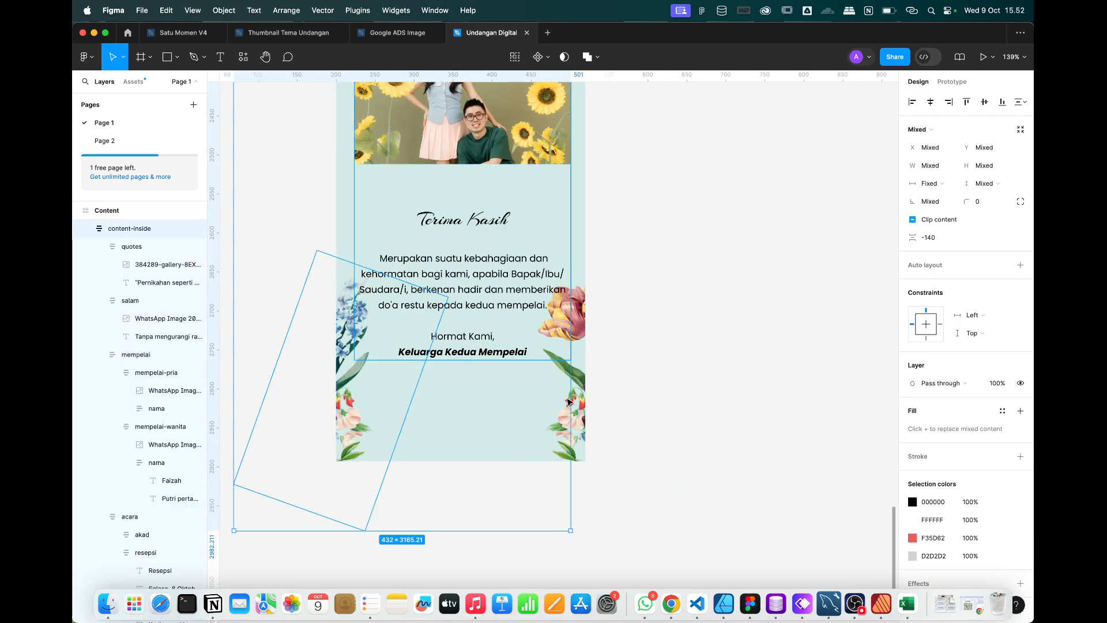
{"action": "left_click", "coordinate": [358, 438]}
{"action": "left_click", "coordinate": [568, 406], "text": "shift"}
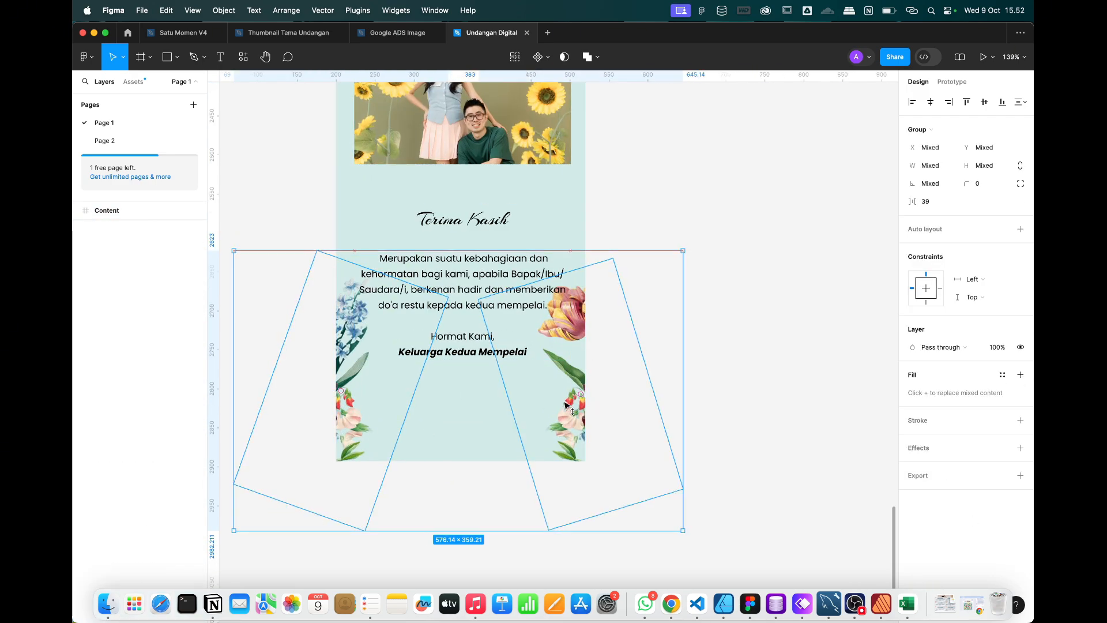
{"action": "key", "text": "shift+Down"}
{"action": "key", "text": "shift+Down"}
{"action": "key", "text": "shift+Down"}
{"action": "key", "text": "shift+Down"}
{"action": "key", "text": "shift+Down"}
Review the lengthened invitation, then switch over to Chrome.
{"action": "left_click", "coordinate": [714, 258]}
{"action": "scroll", "coordinate": [714, 258], "scroll_direction": "down", "scroll_amount": 5}
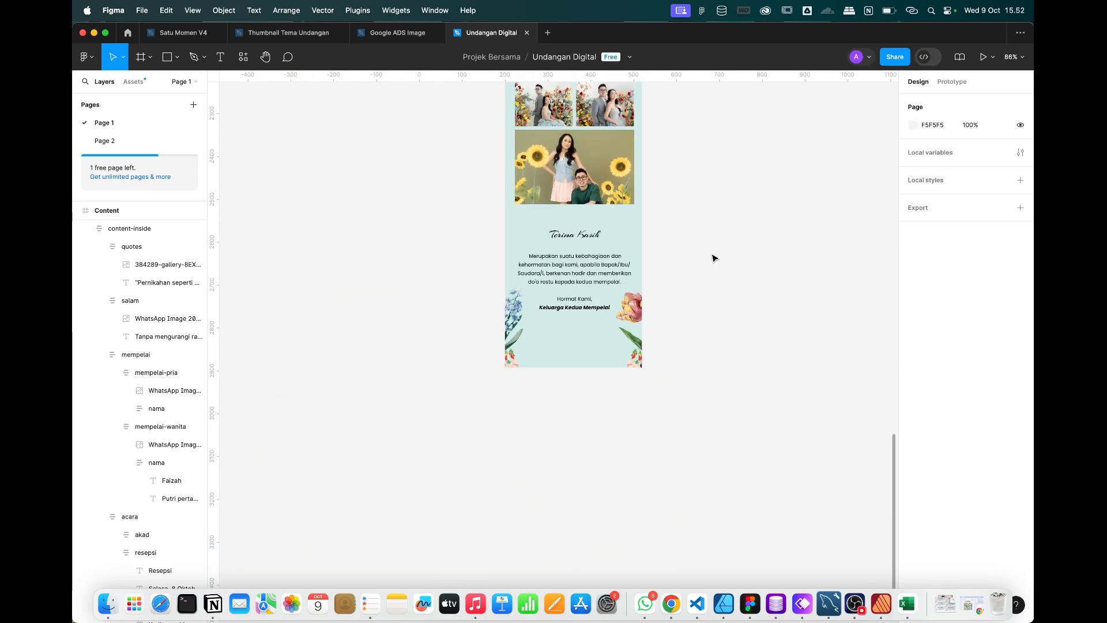
{"action": "scroll", "coordinate": [715, 258], "scroll_direction": "up", "scroll_amount": 10}
{"action": "scroll", "coordinate": [713, 256], "scroll_direction": "up", "scroll_amount": 15}
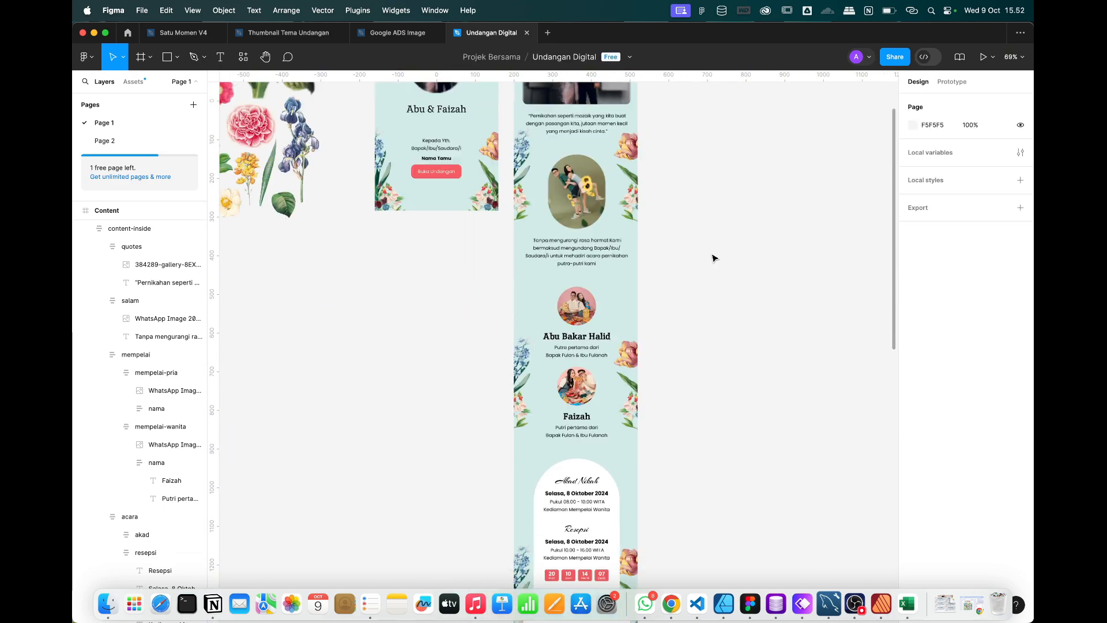
{"action": "scroll", "coordinate": [419, 248], "scroll_direction": "up", "scroll_amount": 5}
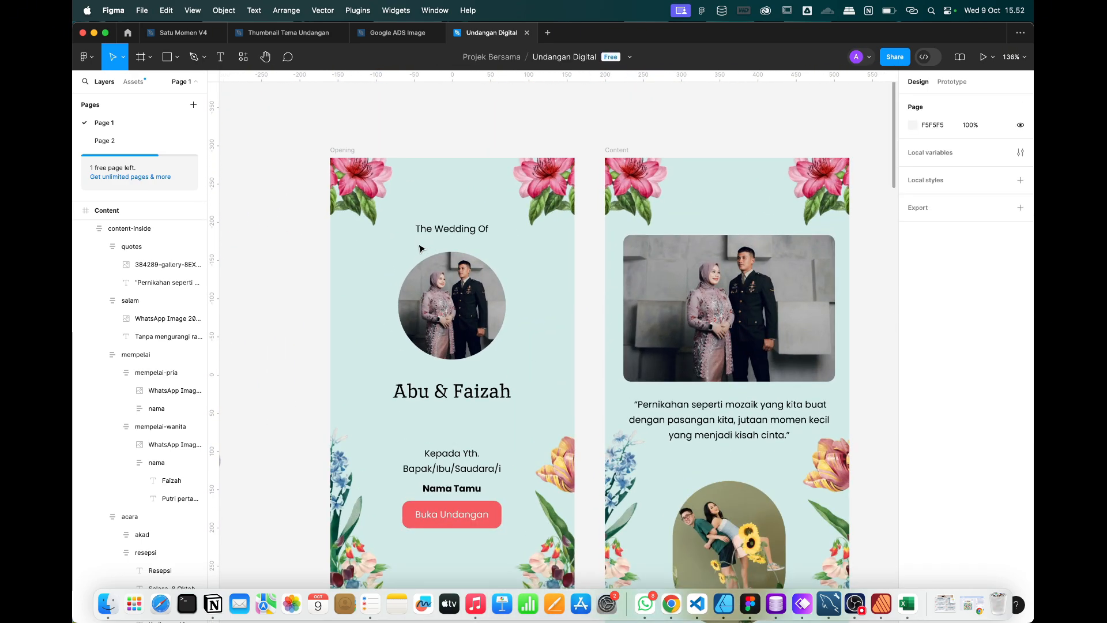
{"action": "scroll", "coordinate": [419, 248], "scroll_direction": "down", "scroll_amount": 2}
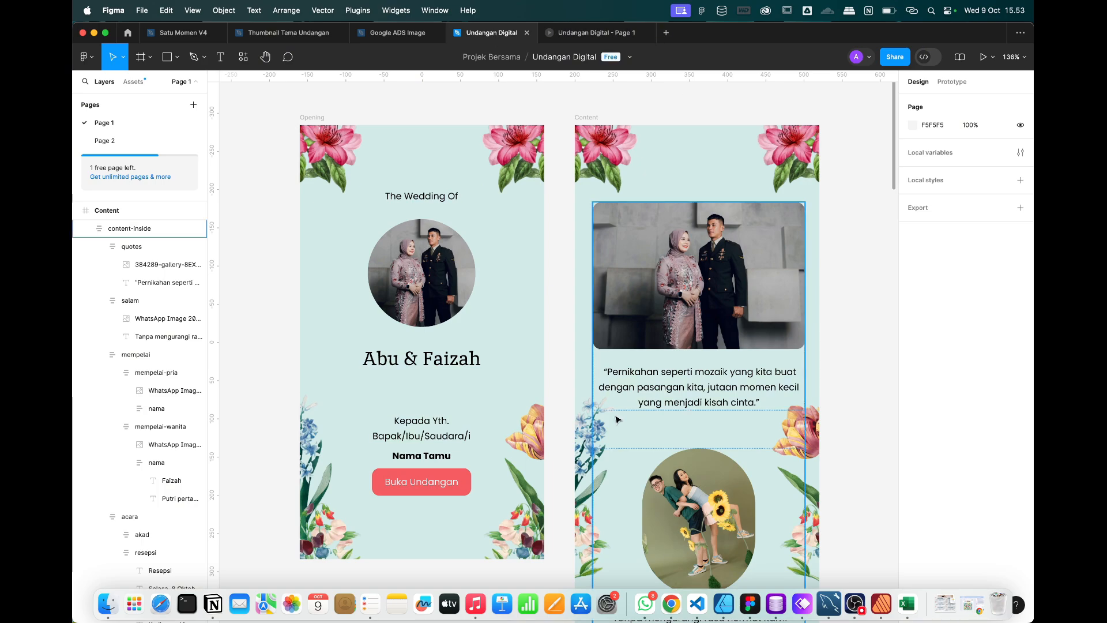
{"action": "scroll", "coordinate": [617, 419], "scroll_direction": "down", "scroll_amount": 20}
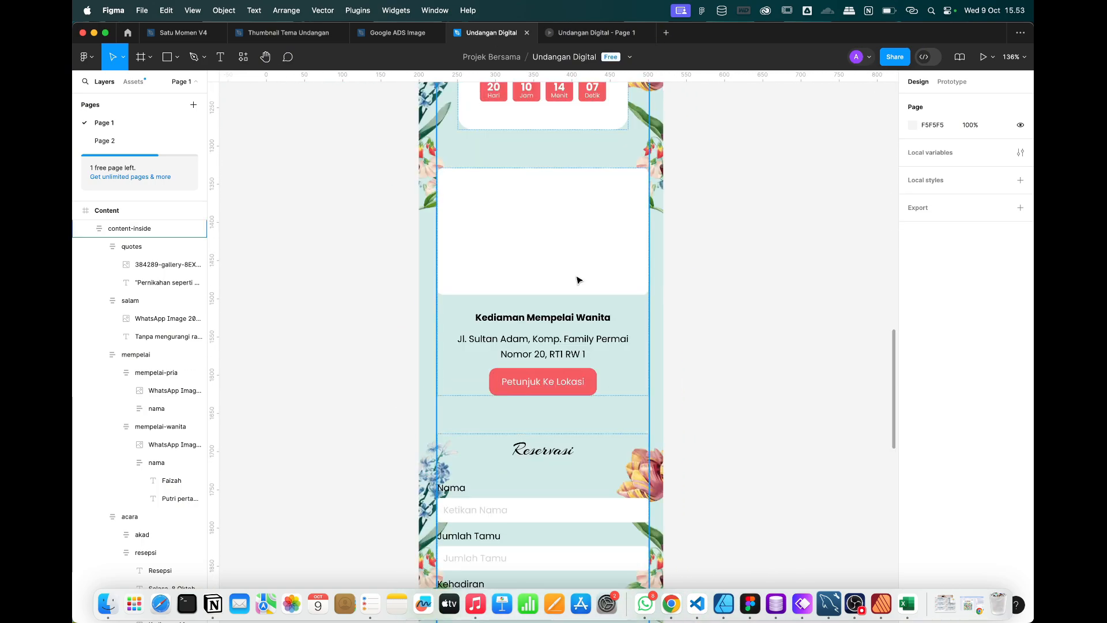
{"action": "scroll", "coordinate": [579, 279], "scroll_direction": "up", "scroll_amount": 3}
{"action": "left_click", "coordinate": [669, 604]}
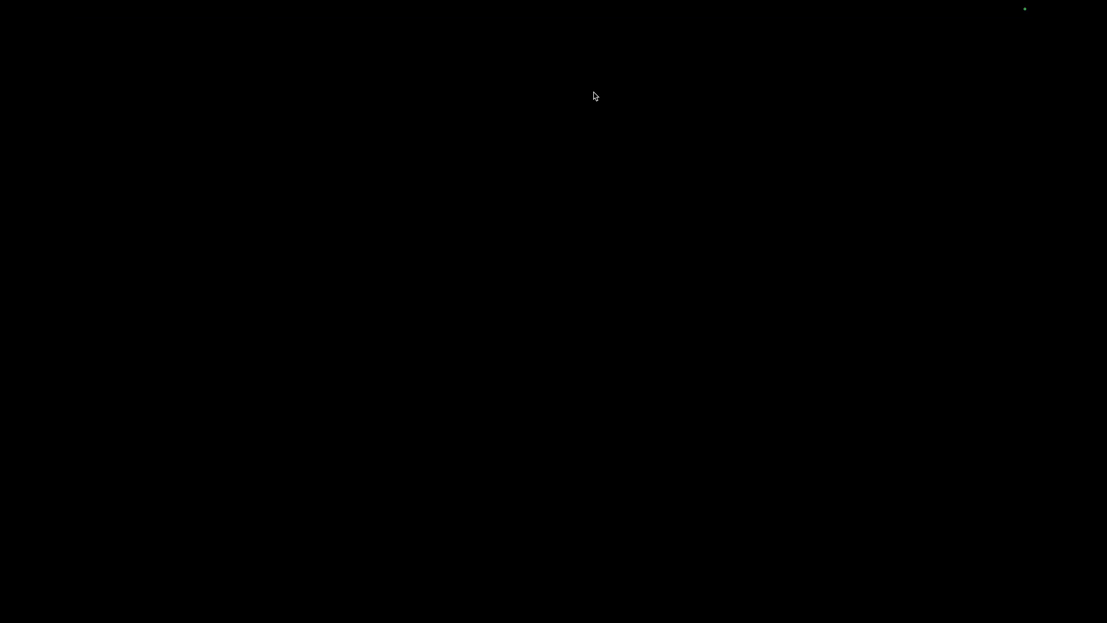
Search Google Maps in a new tab for 'satu momen'.
{"action": "key", "text": "super+t"}
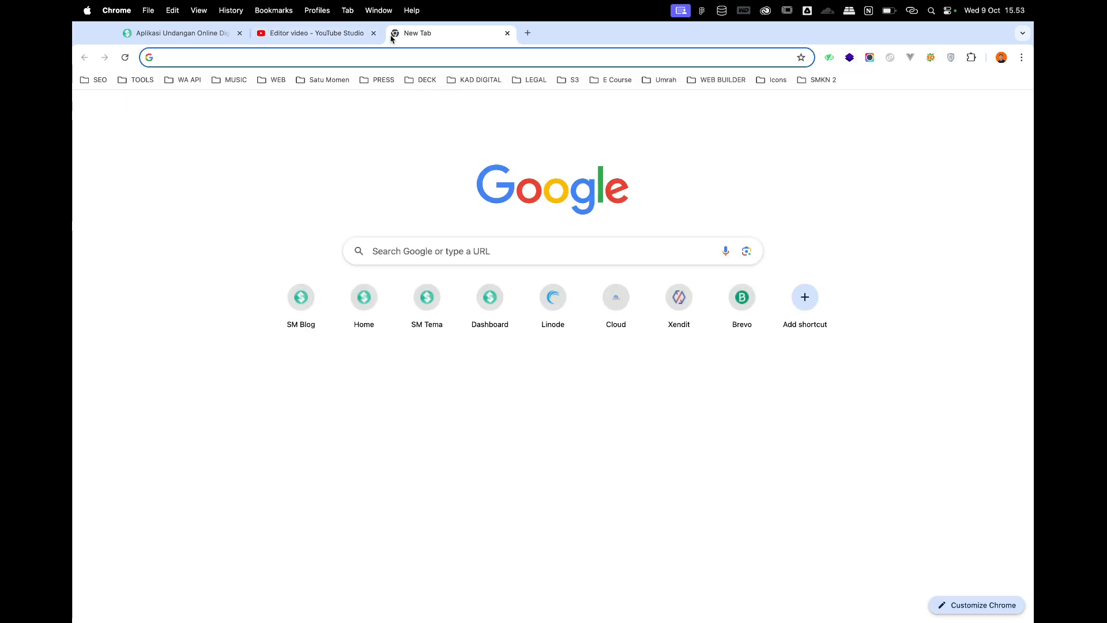
{"action": "type", "text": "maps"}
{"action": "key", "text": "Return"}
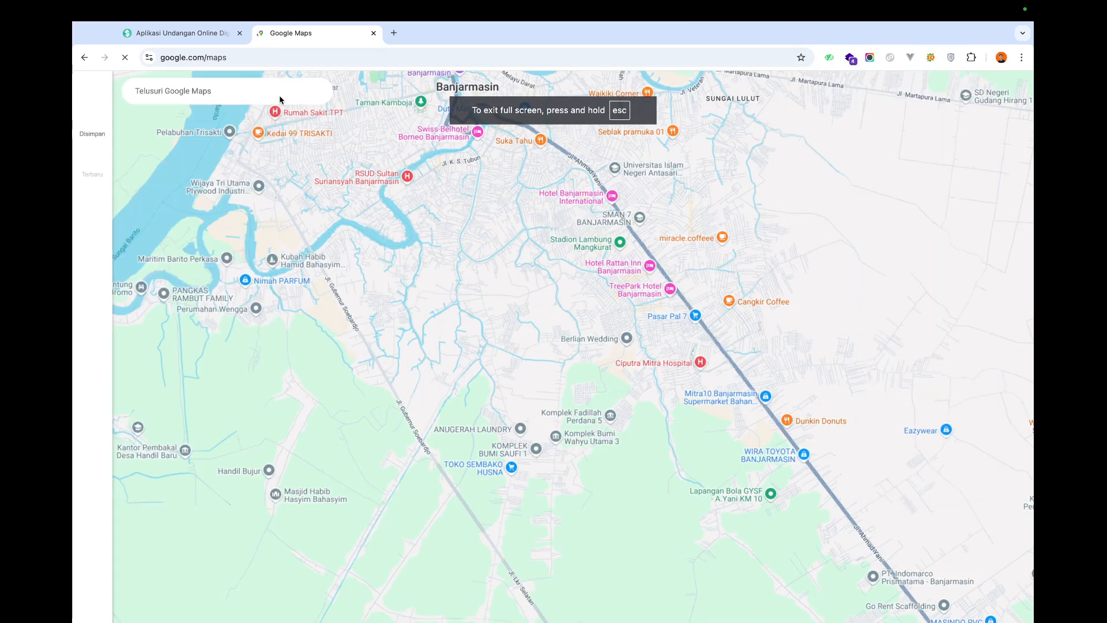
{"action": "type", "text": "satu momen"}
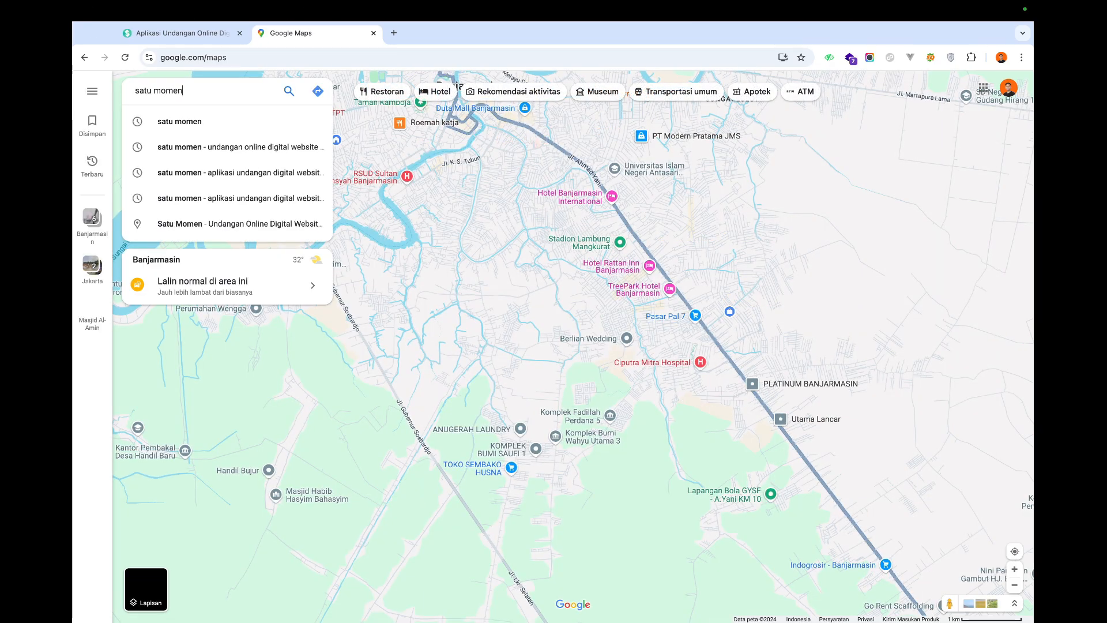
{"action": "key", "text": "Return"}
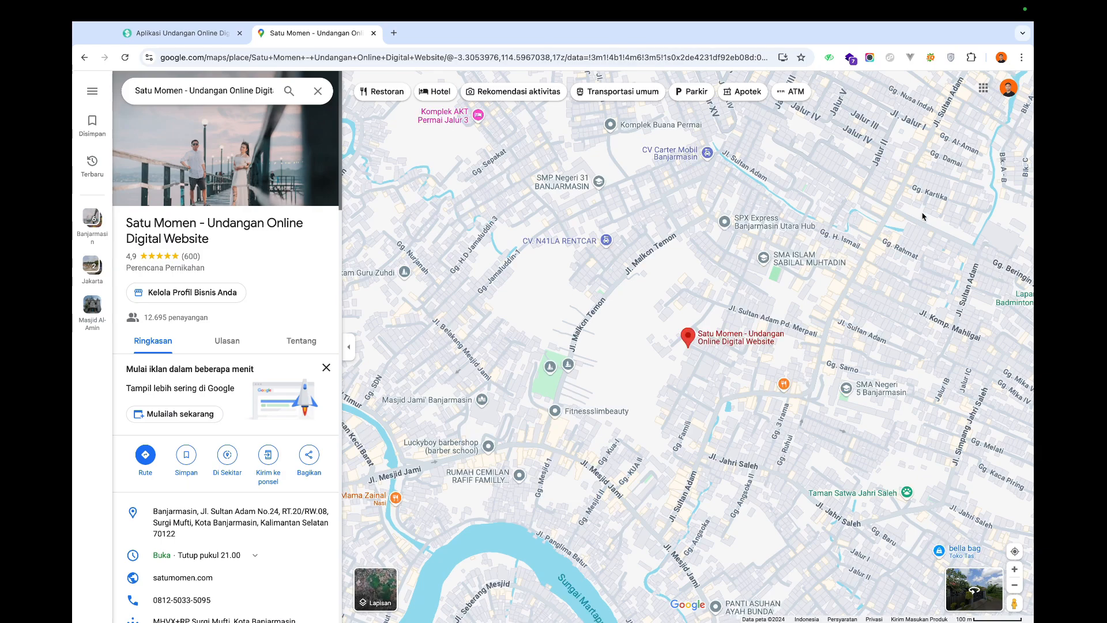
Screenshot the map area around the Satu Momen pin.
{"action": "left_click_drag", "start_coordinate": [974, 158], "coordinate": [422, 533]}
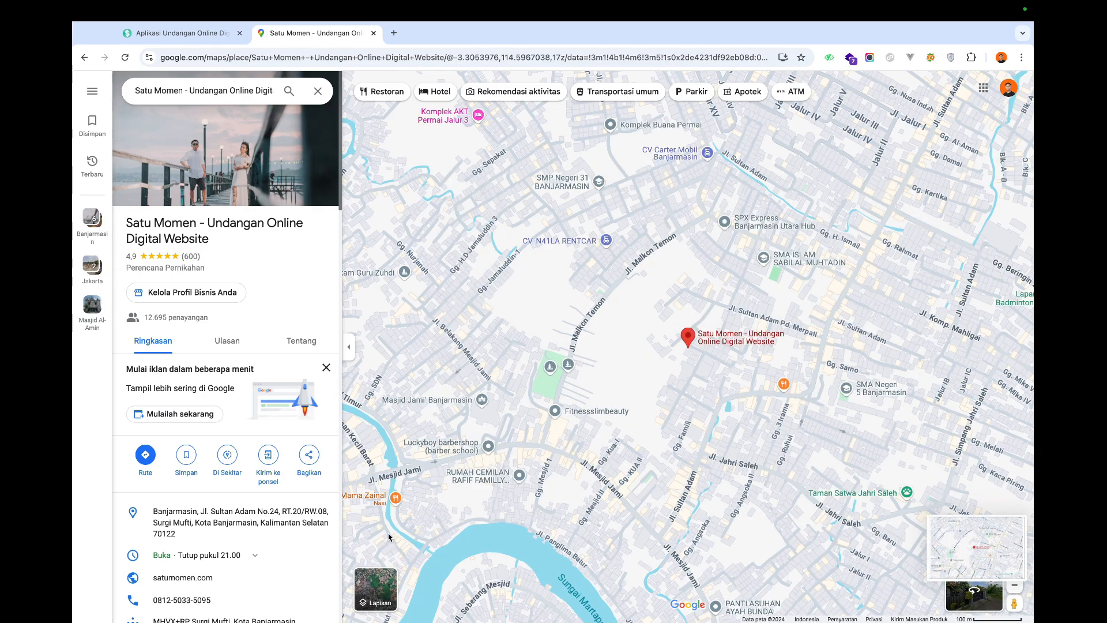
{"action": "key", "text": "ctrl+Left"}
{"action": "left_click", "coordinate": [108, 604]}
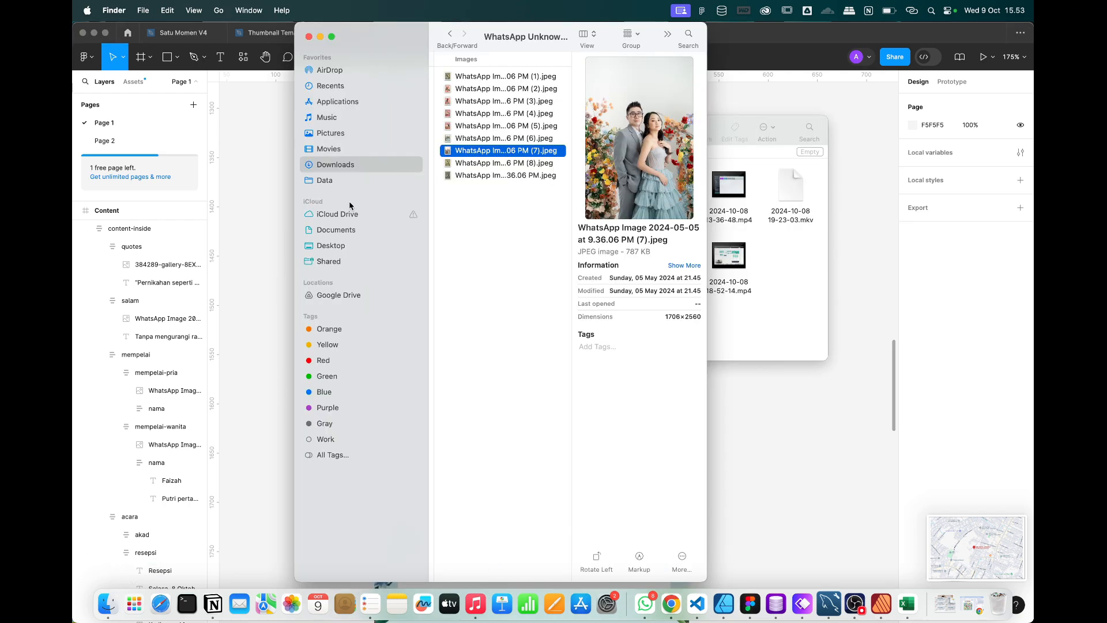
Paste the Google Maps screenshot into Rectangle 1 above Kediaman Mempelai Wanita.
{"action": "left_click", "coordinate": [341, 246]}
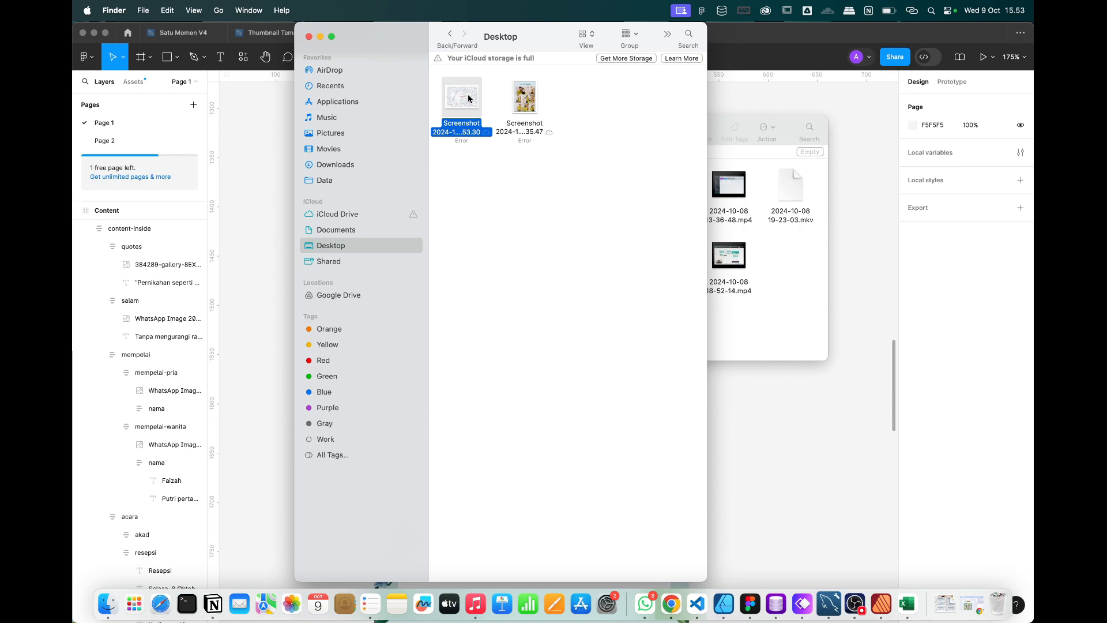
{"action": "left_click", "coordinate": [810, 396]}
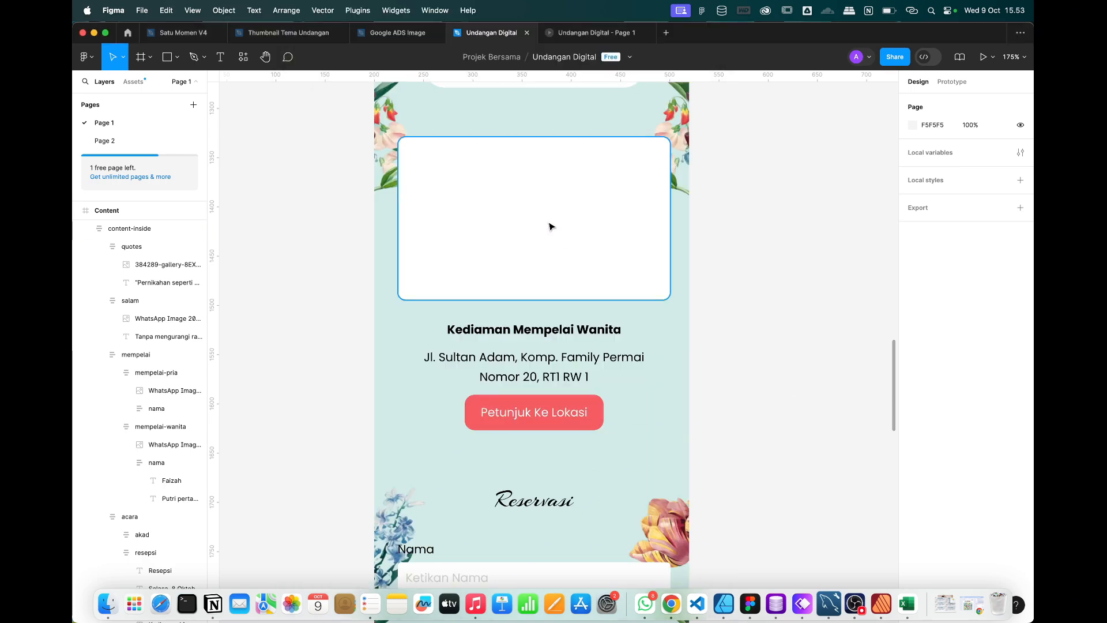
{"action": "left_click", "coordinate": [549, 226]}
{"action": "key", "text": "super+v"}
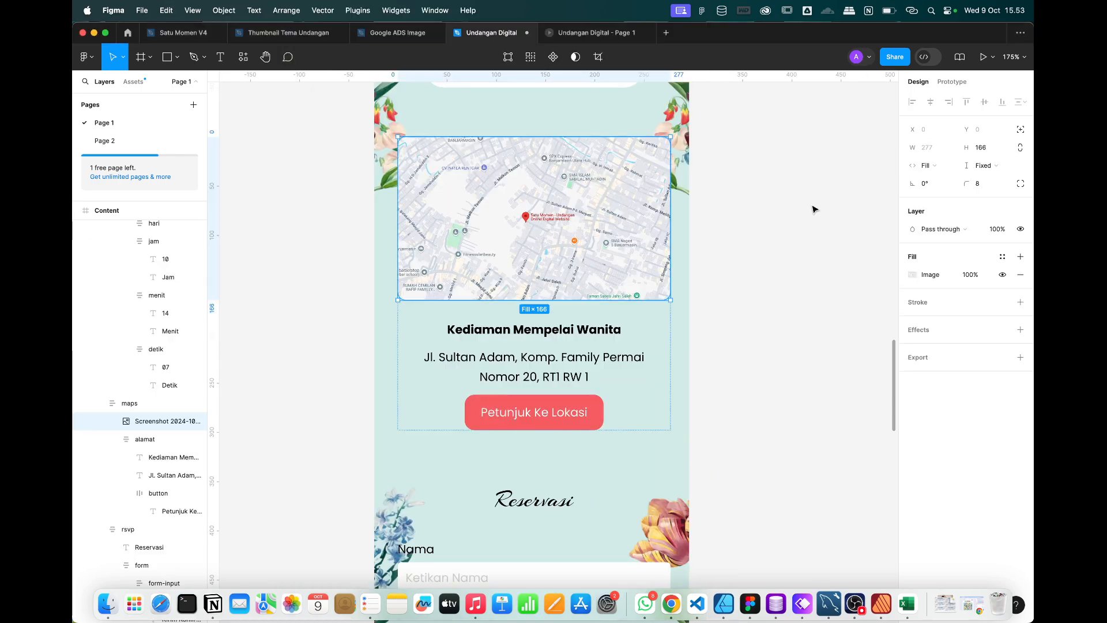
{"action": "left_click", "coordinate": [791, 208]}
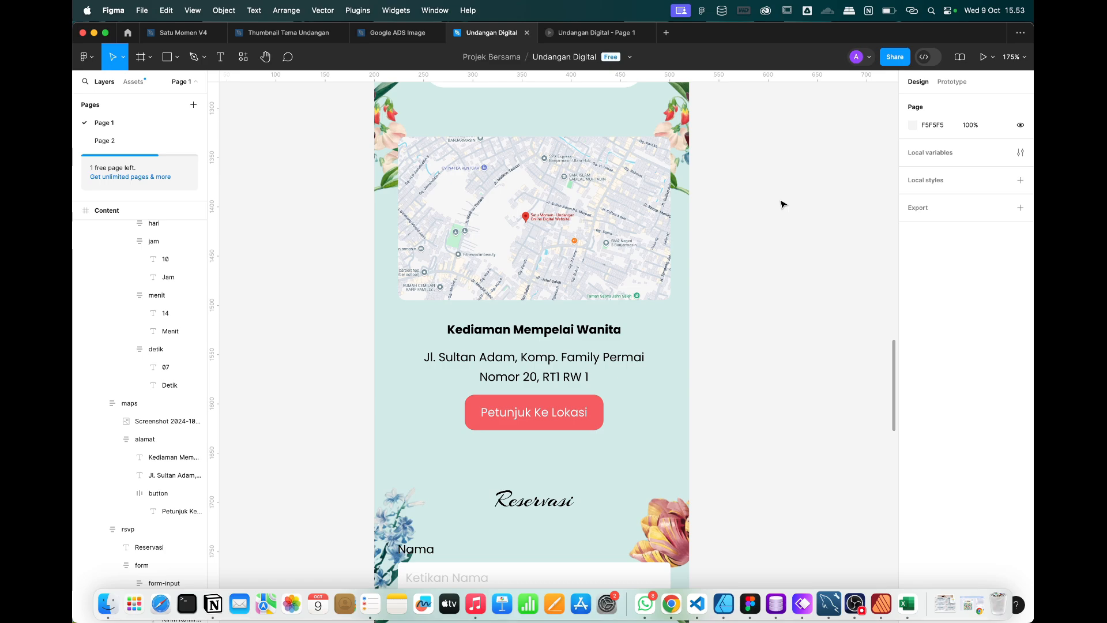
{"action": "scroll", "coordinate": [782, 203], "scroll_direction": "up", "scroll_amount": 2}
{"action": "scroll", "coordinate": [782, 203], "scroll_direction": "down", "scroll_amount": 3}
{"action": "scroll", "coordinate": [783, 204], "scroll_direction": "up", "scroll_amount": 15}
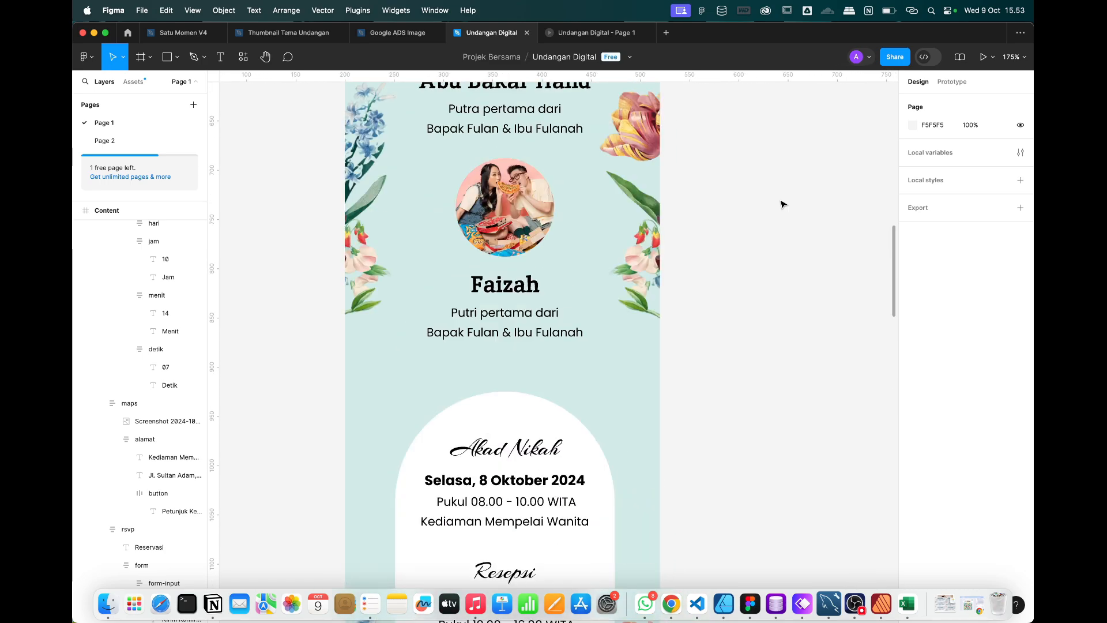